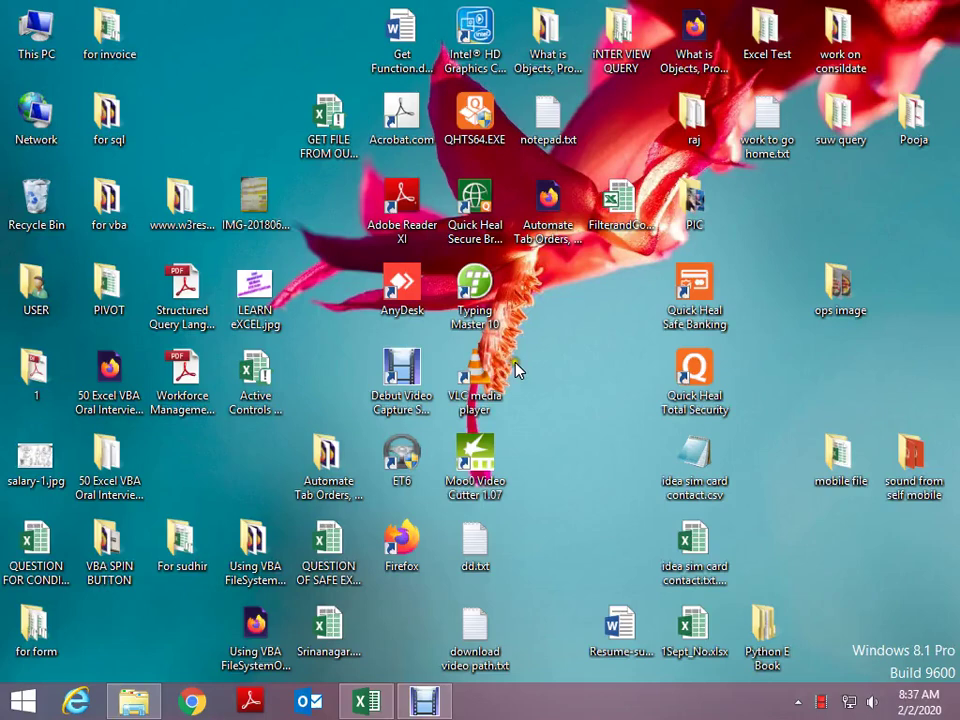
- Start Debut Video Capture recording, raise the sound volume to maximum, and bring up Book1
double_click(430, 368)
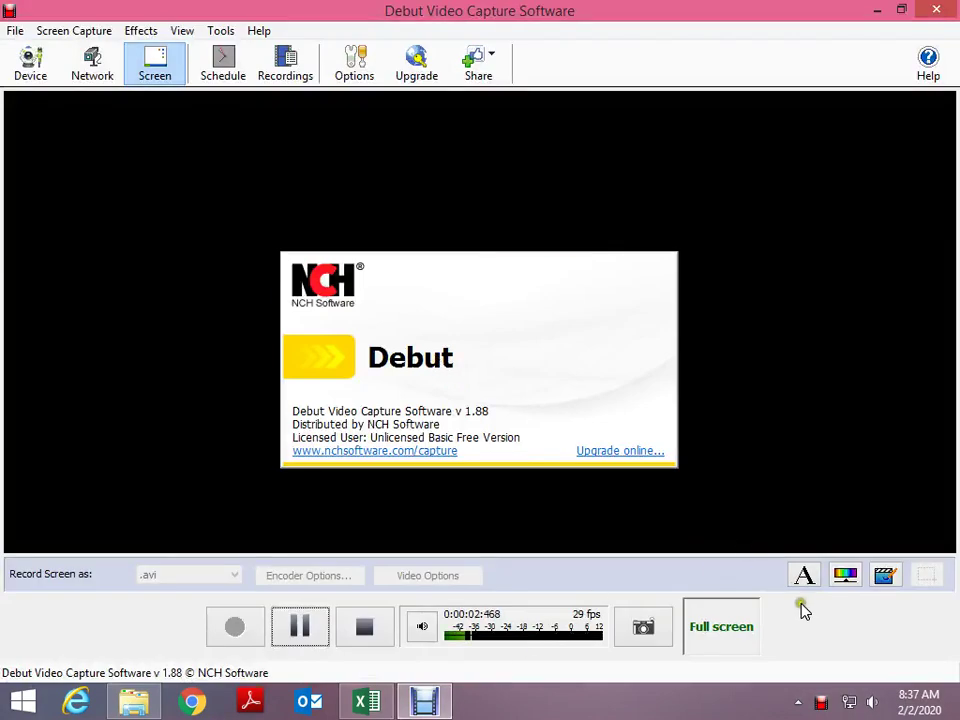
click(870, 703)
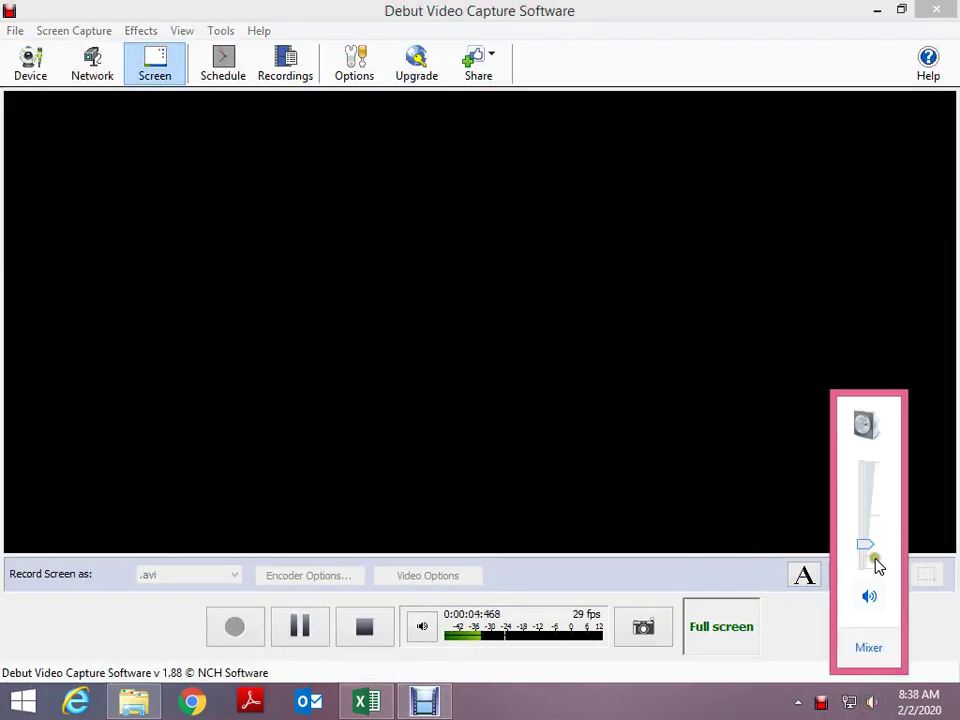
drag(866, 545, 868, 463)
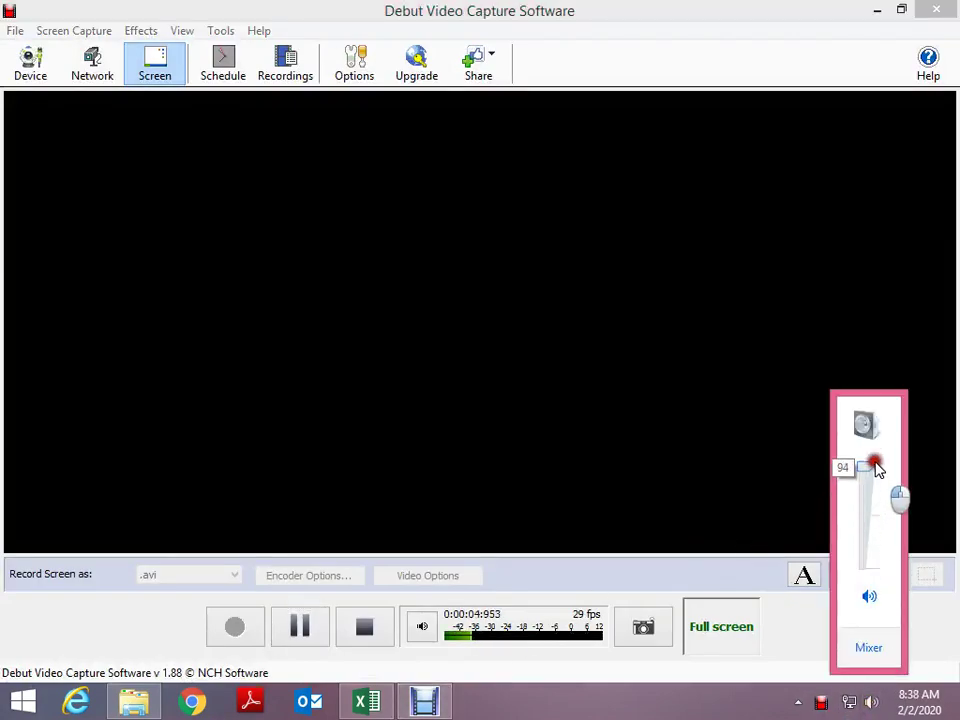
click(143, 639)
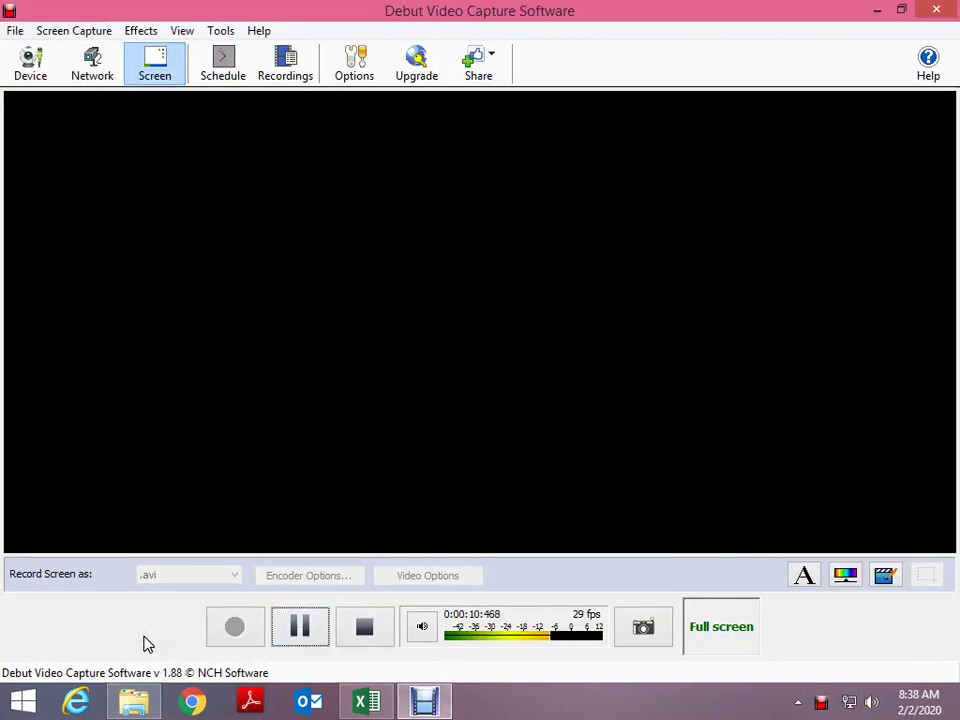
key(alt+Tab)
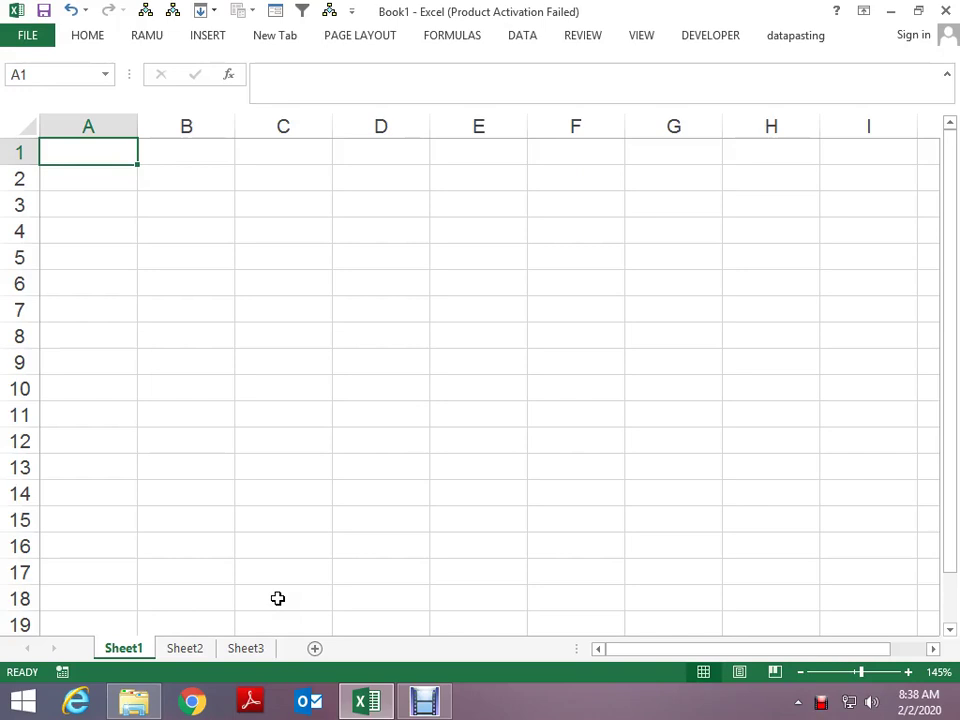
- Enter the word 'array' in cell B1 of Book1
key(Right)
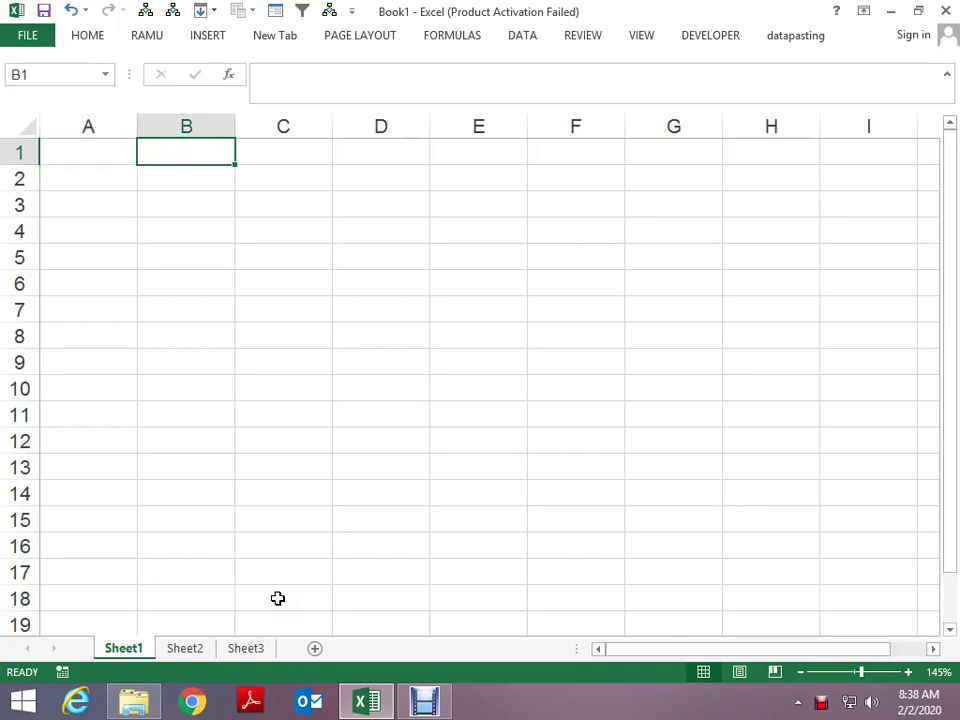
text(array)
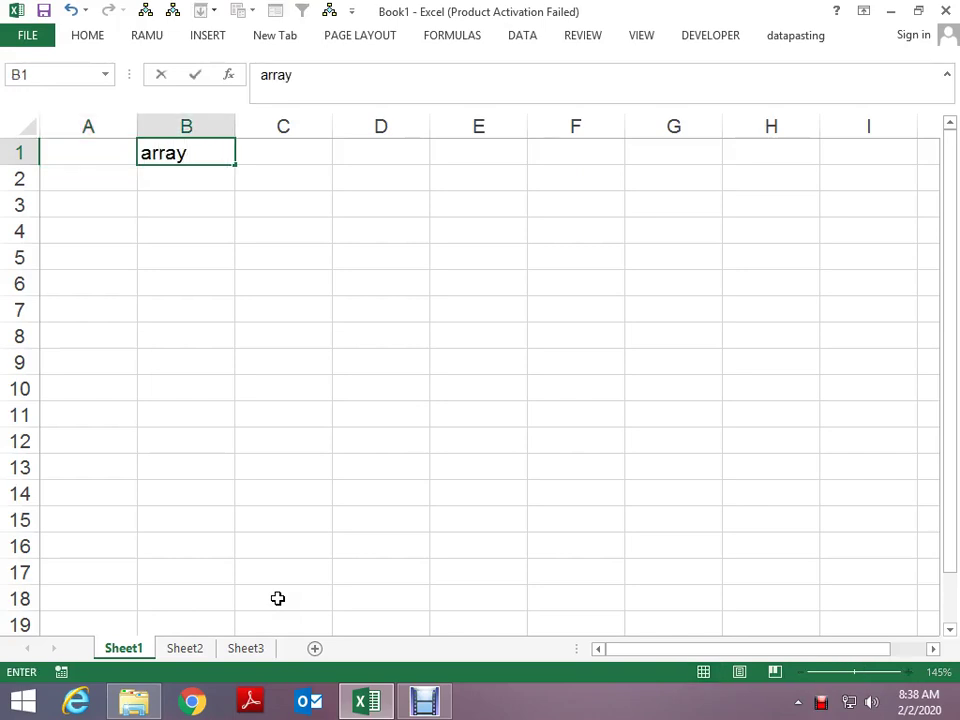
key(Return)
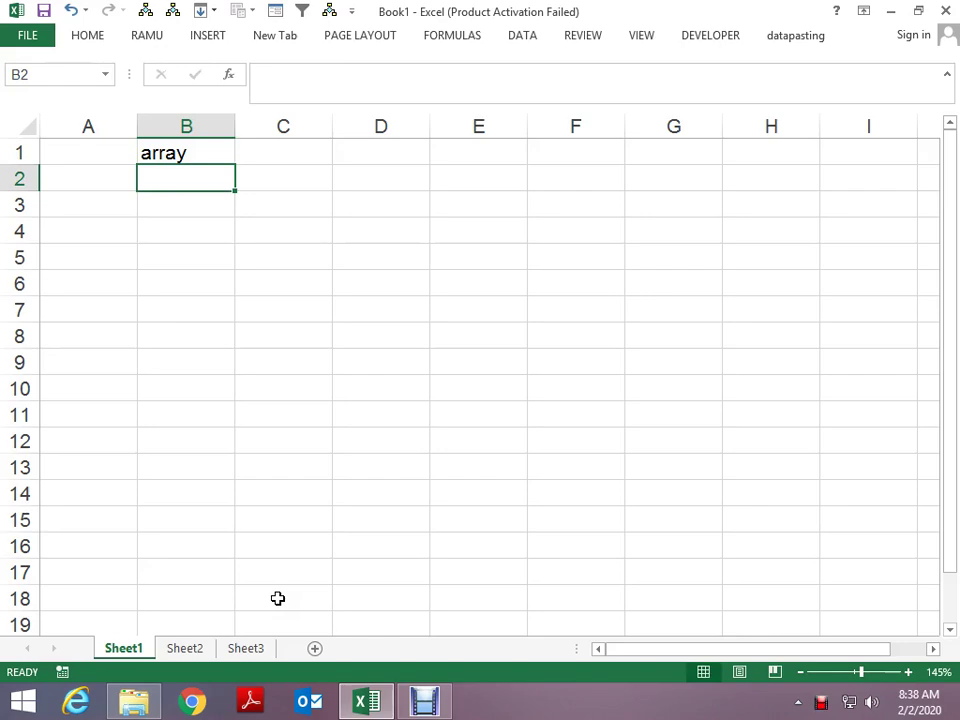
- Switch to Debut, then return to the Array - HOmework.xlsx workbook's Introduction sheet
click(424, 690)
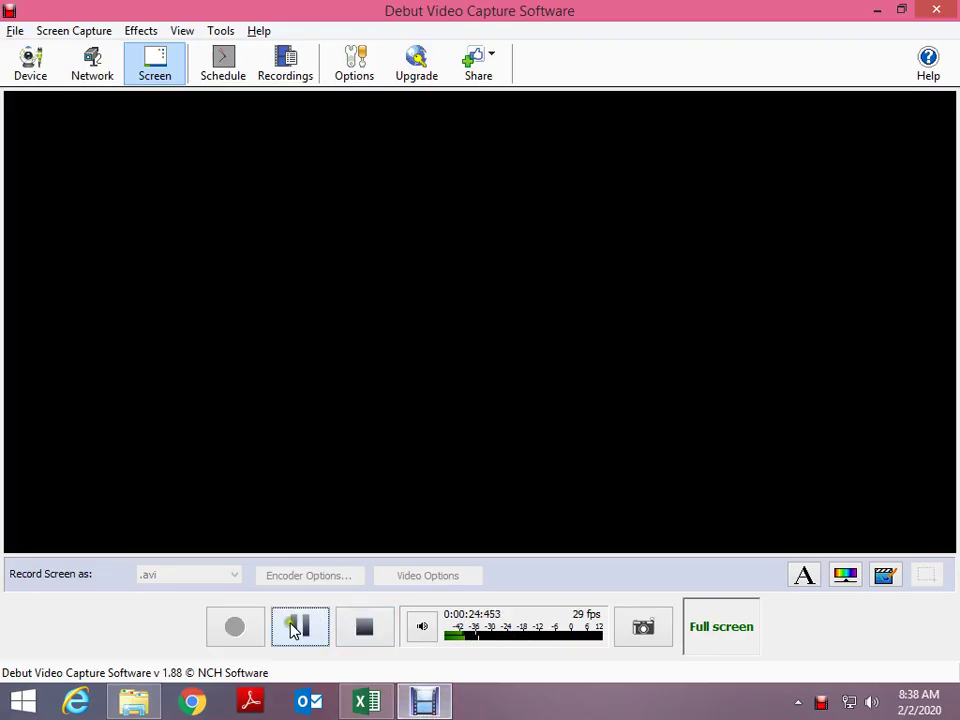
click(244, 633)
key(ctrl+Page_Up)
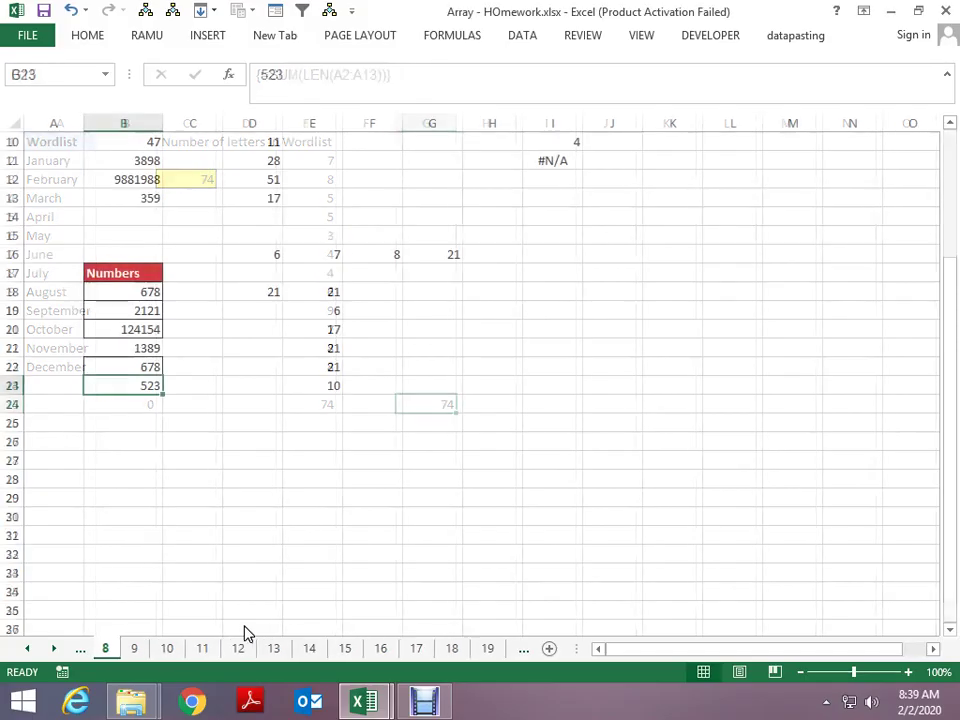
key(ctrl+Page_Up)
key(ctrl+Page_Up)
key(ctrl+Page_Up)
key(ctrl+Page_Up)
key(ctrl+Page_Up)
- Go to the top of the Introduction sheet and read its opening lines
key(ctrl+Home)
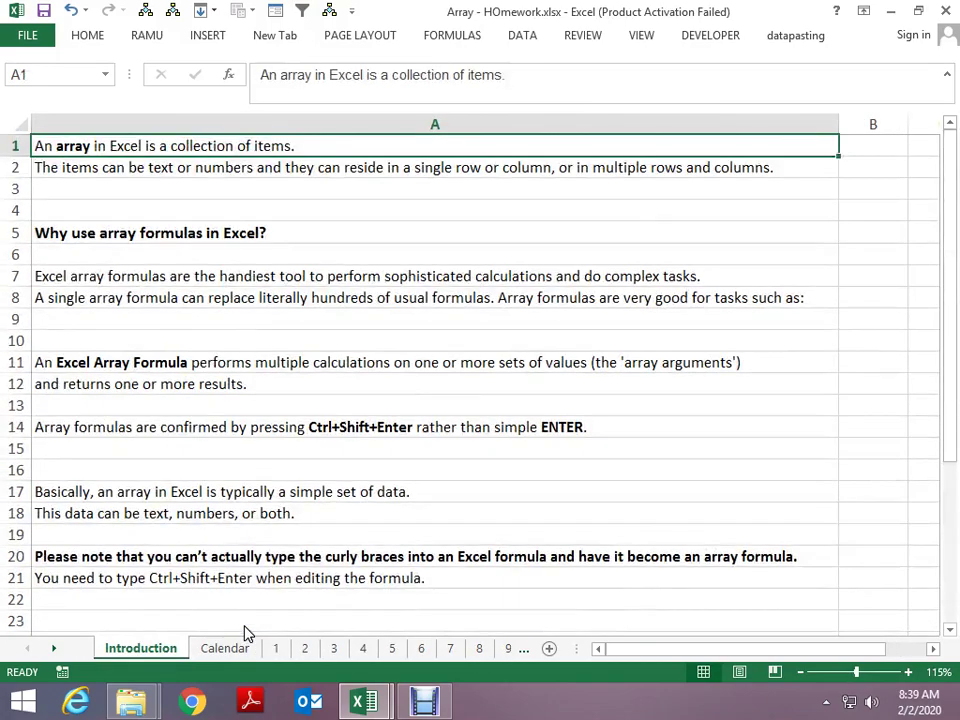
key(Down)
key(Up)
key(Down)
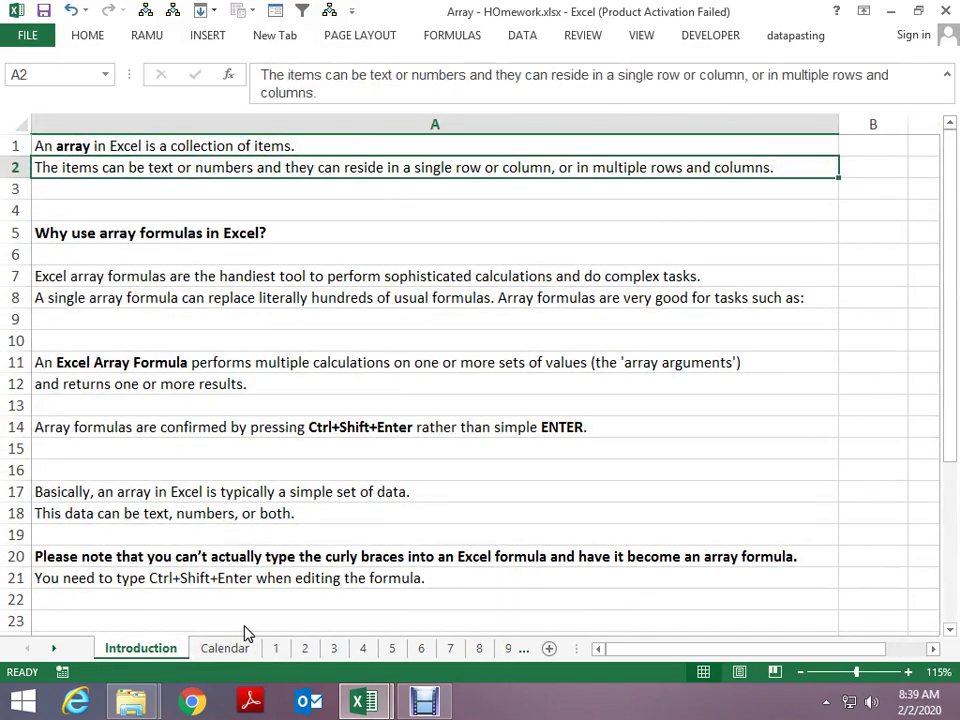
key(Up)
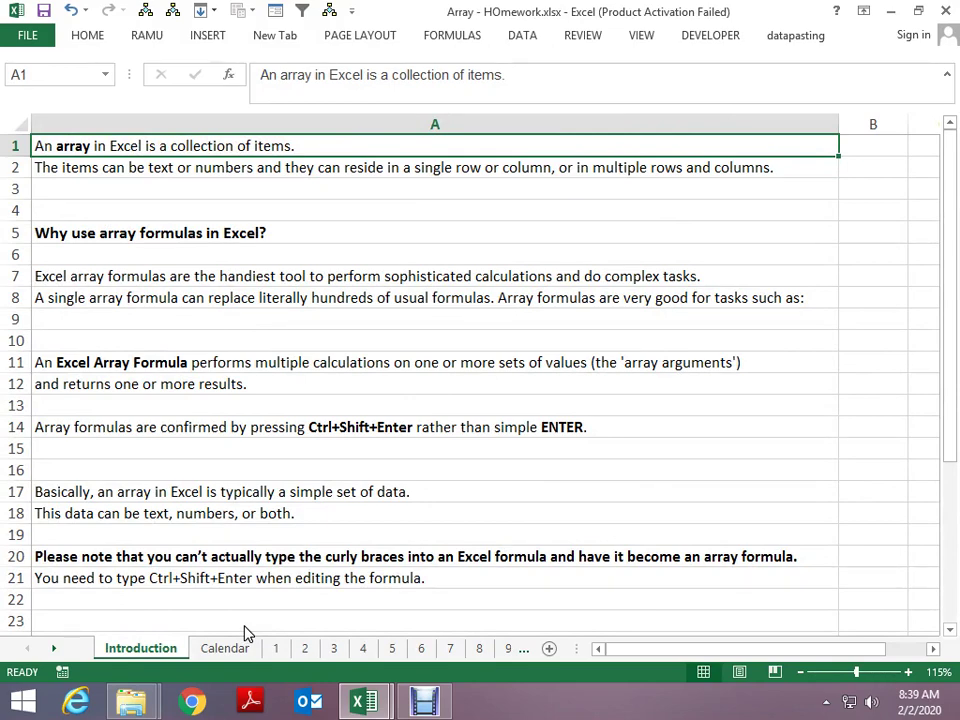
key(Down)
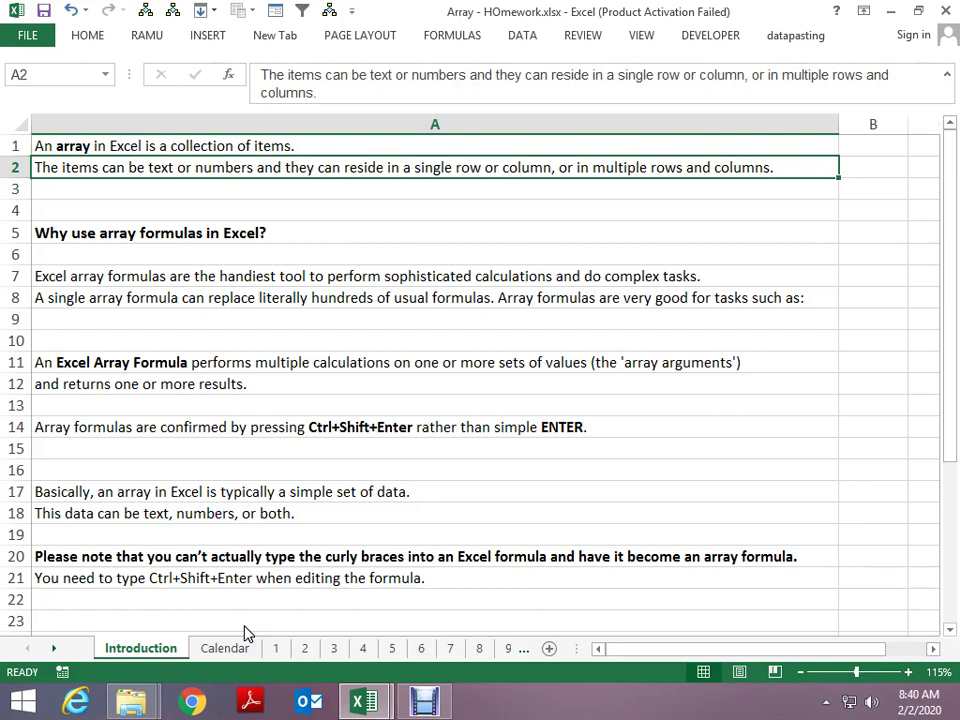
- Lower the sound volume to about two-thirds
click(874, 701)
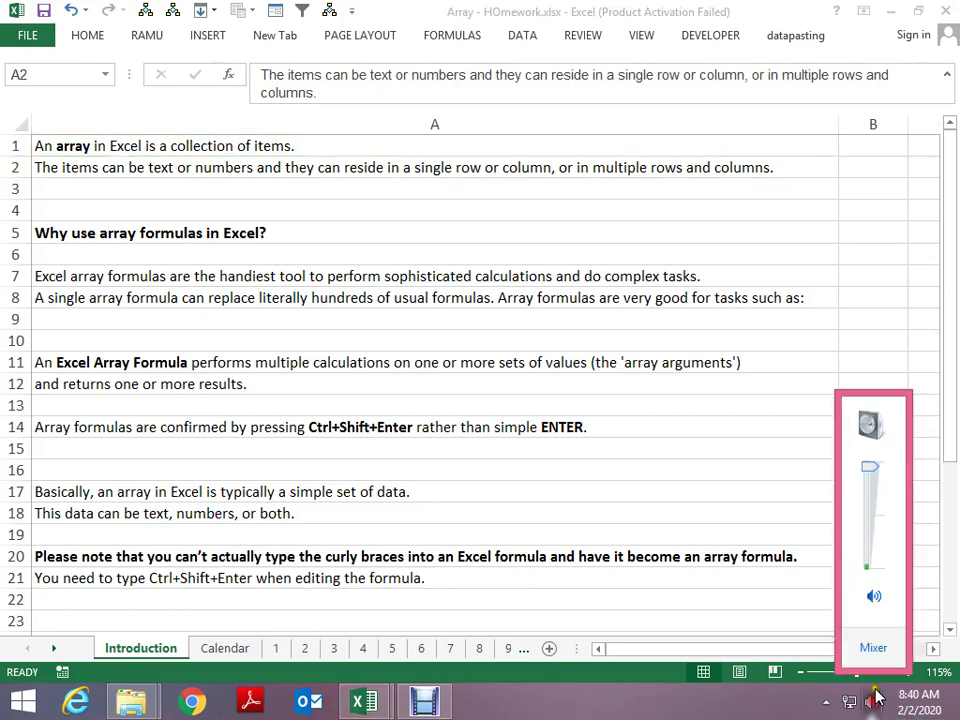
drag(873, 472, 871, 503)
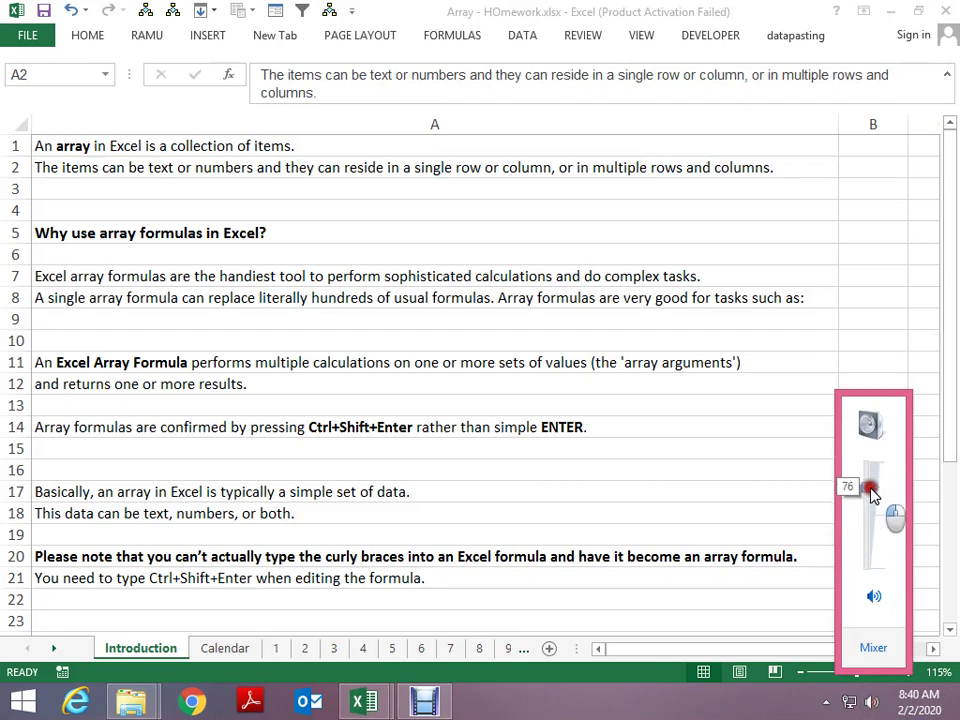
click(490, 230)
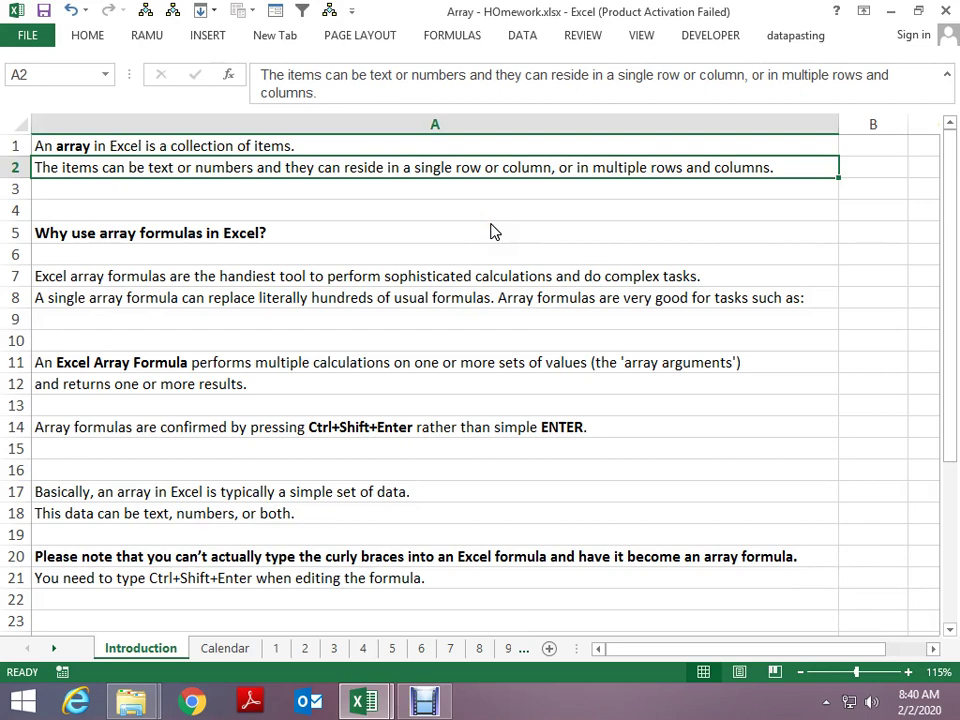
- Read down the notes from 'Why use array formulas in Excel?' through the Array Formula definition
click(490, 230)
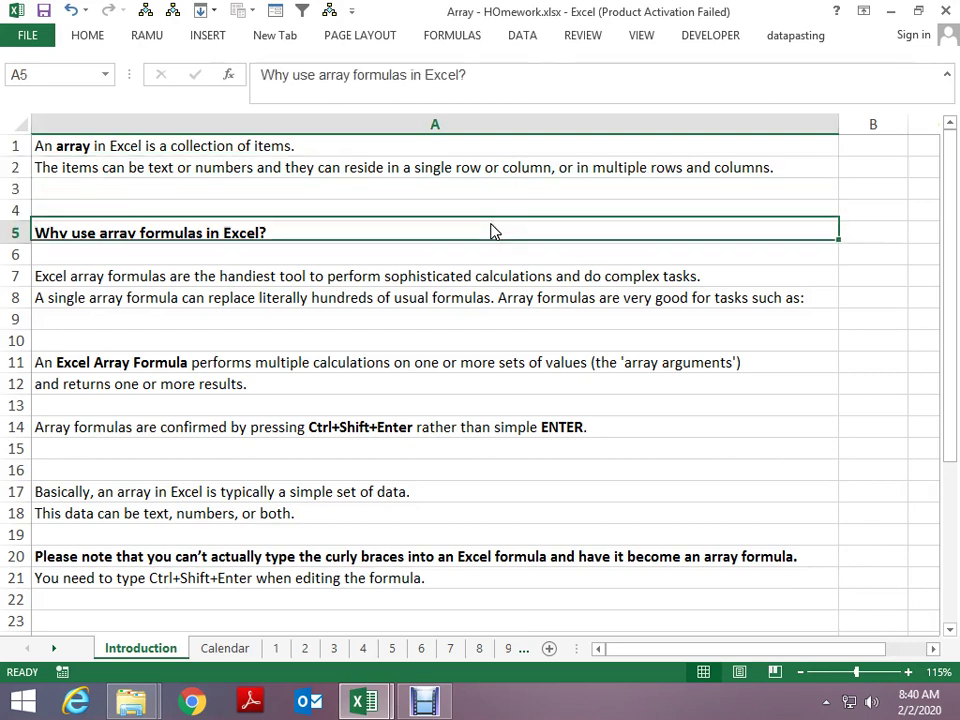
key(Down)
key(Up)
key(Down)
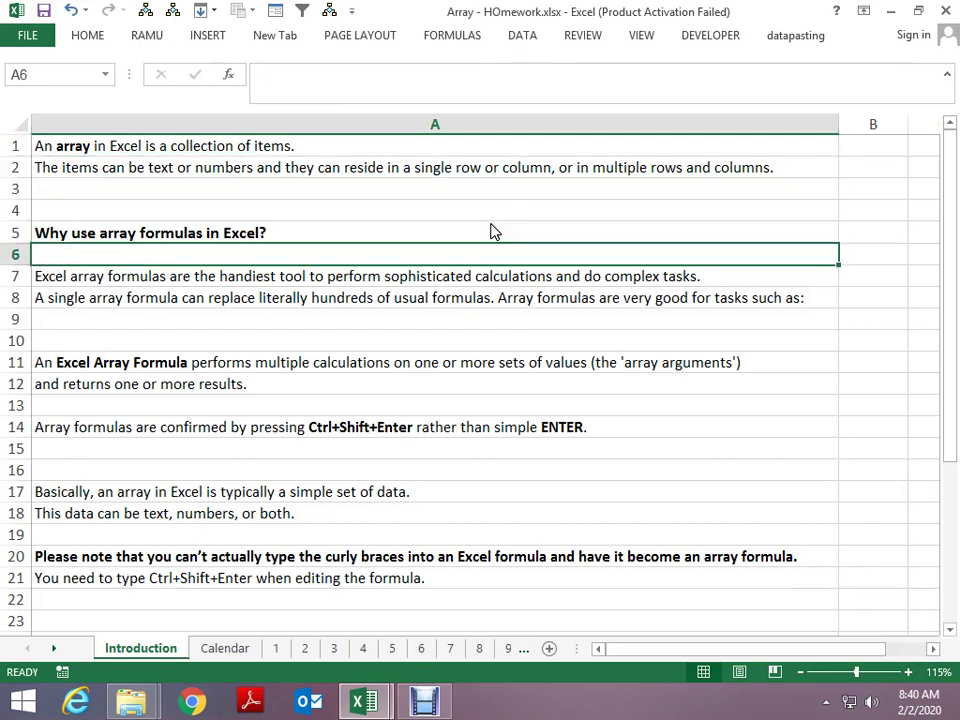
key(Down)
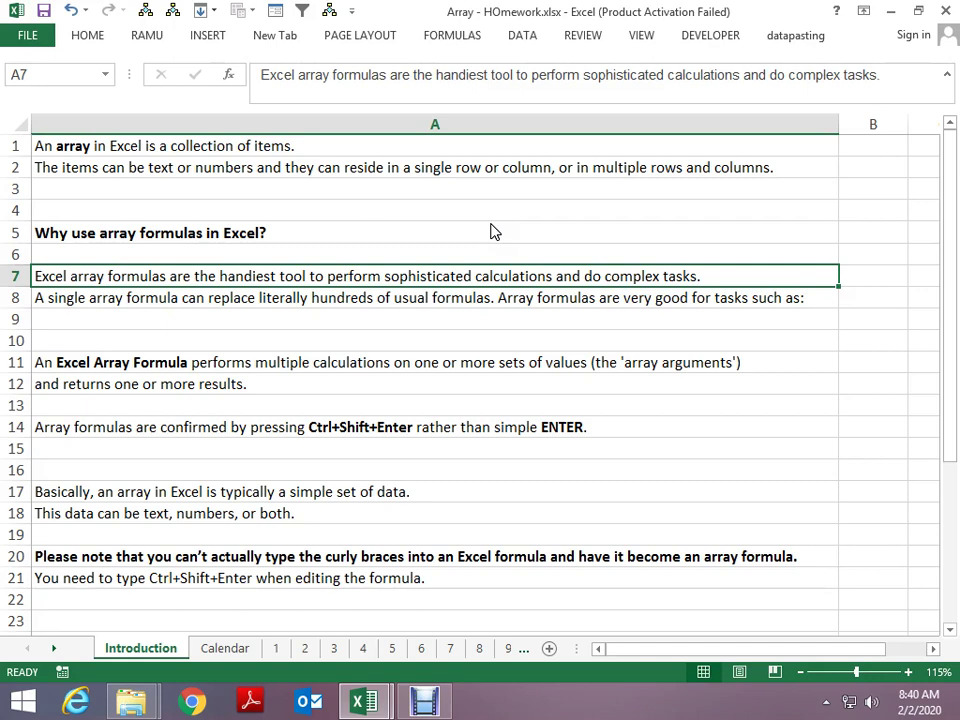
key(Down)
key(Down)
key(Down)
key(Down)
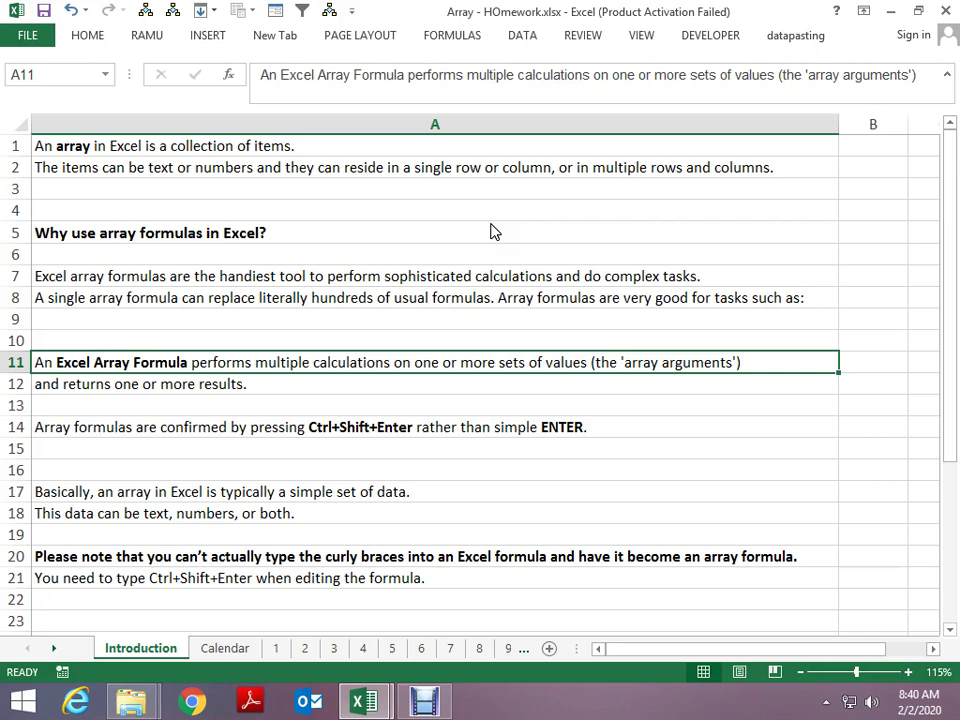
key(Down)
key(Down)
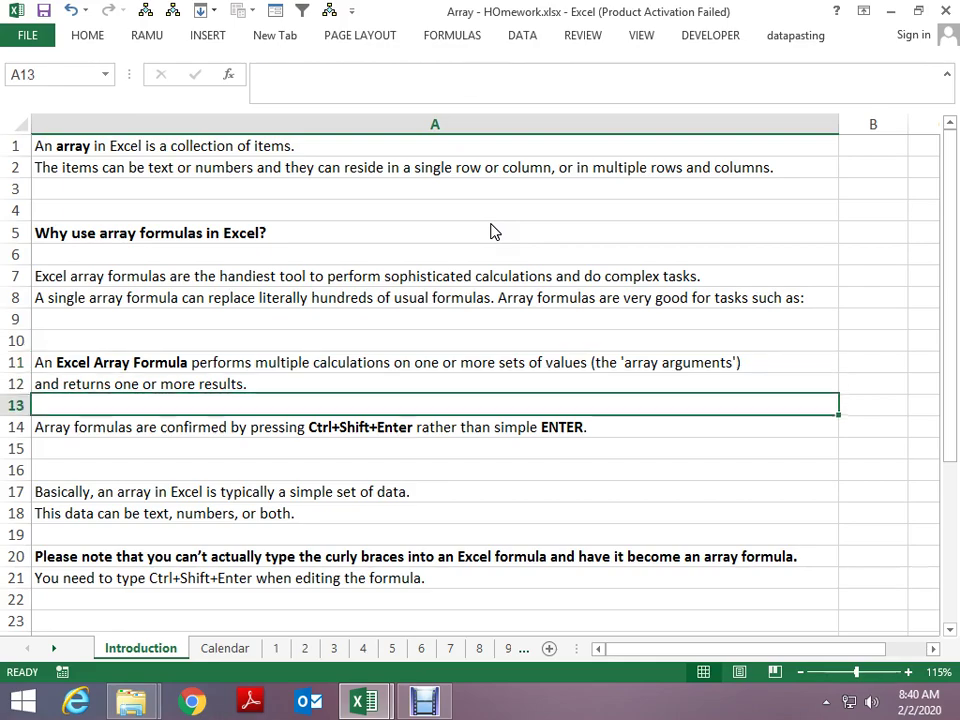
key(Down)
key(Down)
key(Down)
key(Down)
key(Down)
key(Down)
key(Down)
key(Down)
key(Down)
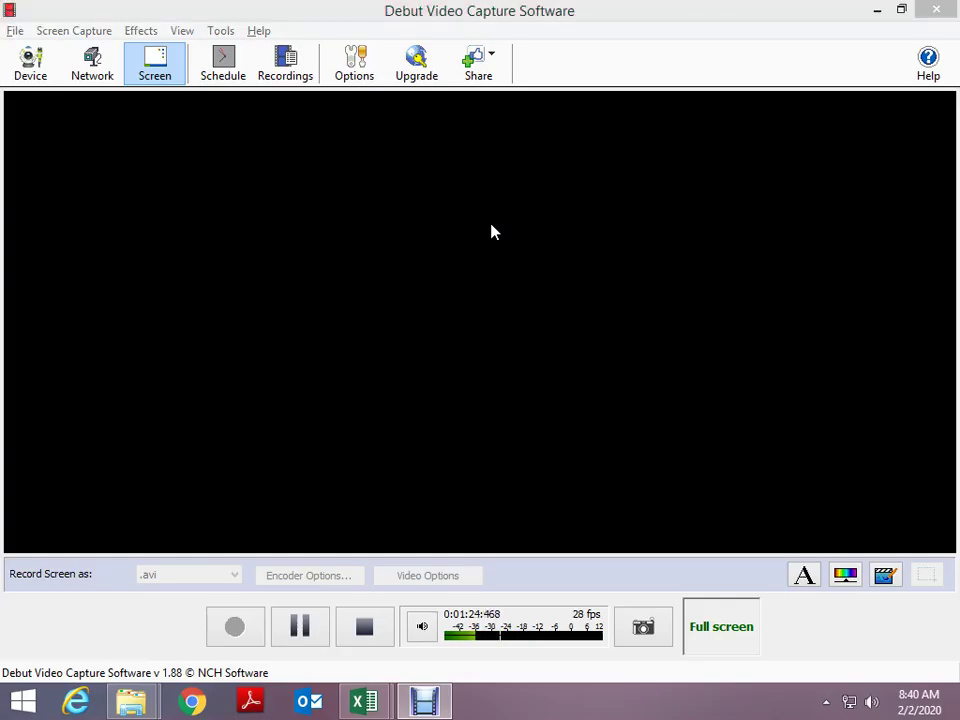
key(Up)
- Clear 'array' from B1, then enter 3 in B1 and 4 in B2
key(Delete)
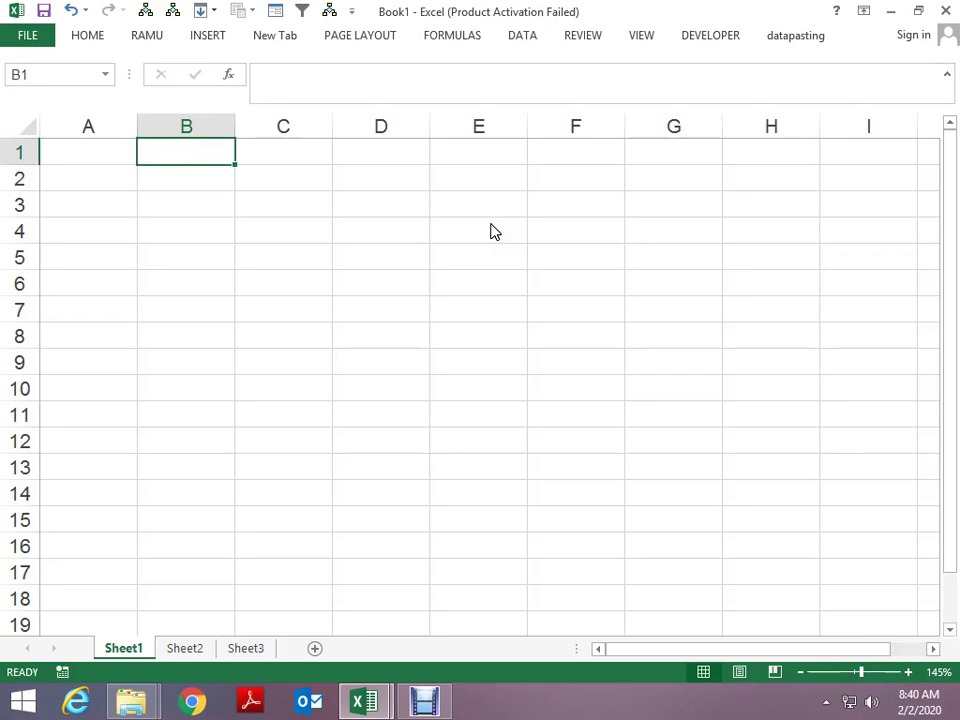
key(Down)
key(Left)
key(Right)
key(Up)
text(3)
key(Return)
text(4)
key(Return)
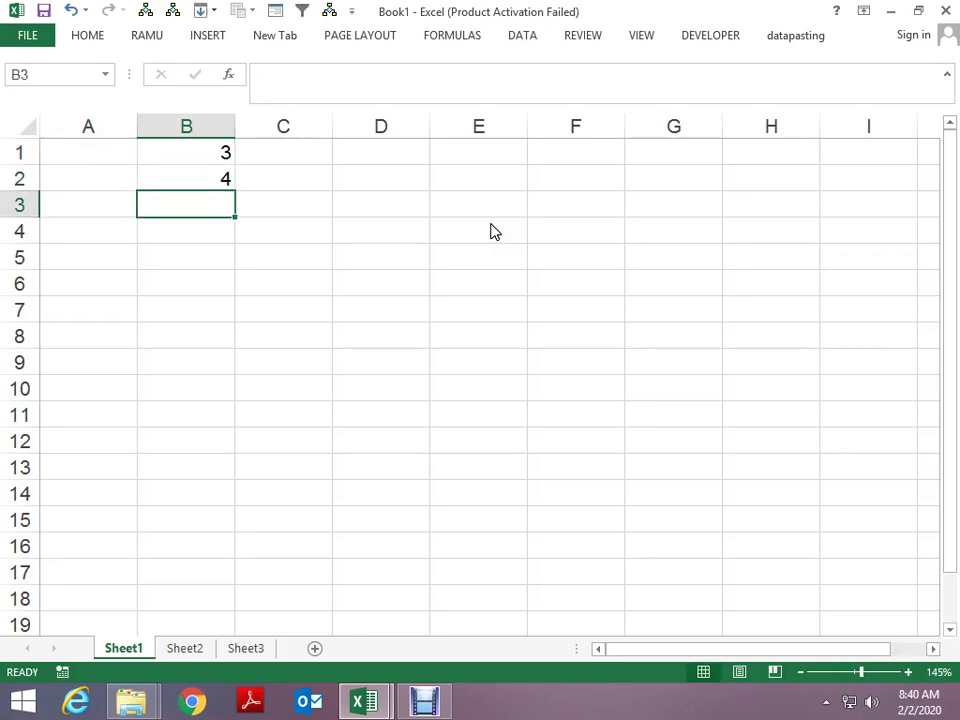
- Enter error-producing test entries =d/, +8+d and =6/d in B3 to B5
text(=d/)
key(Return)
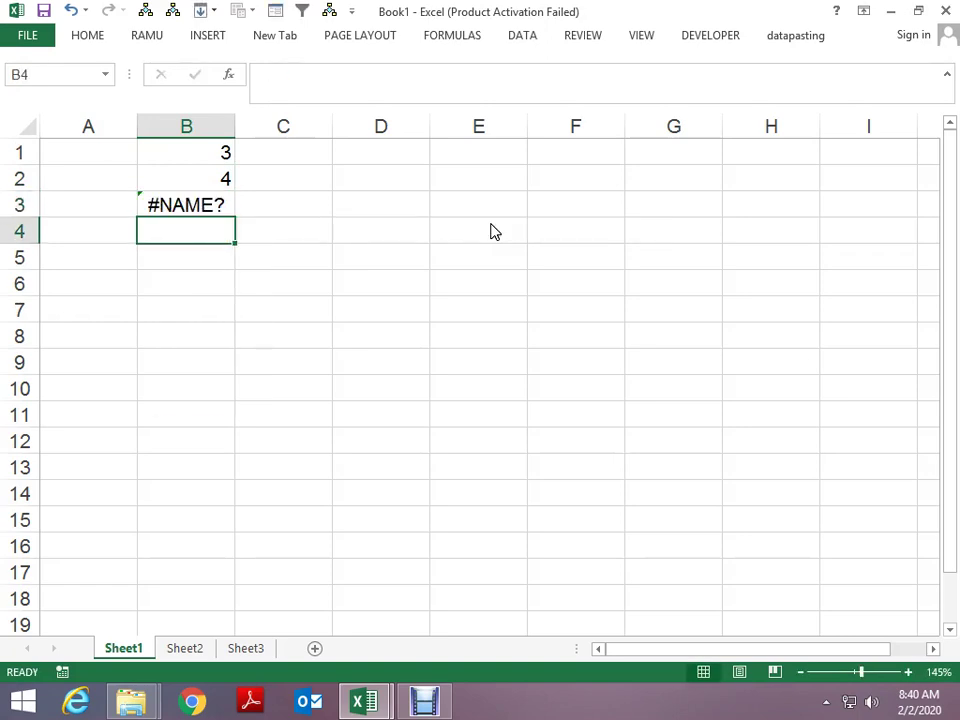
text(+)
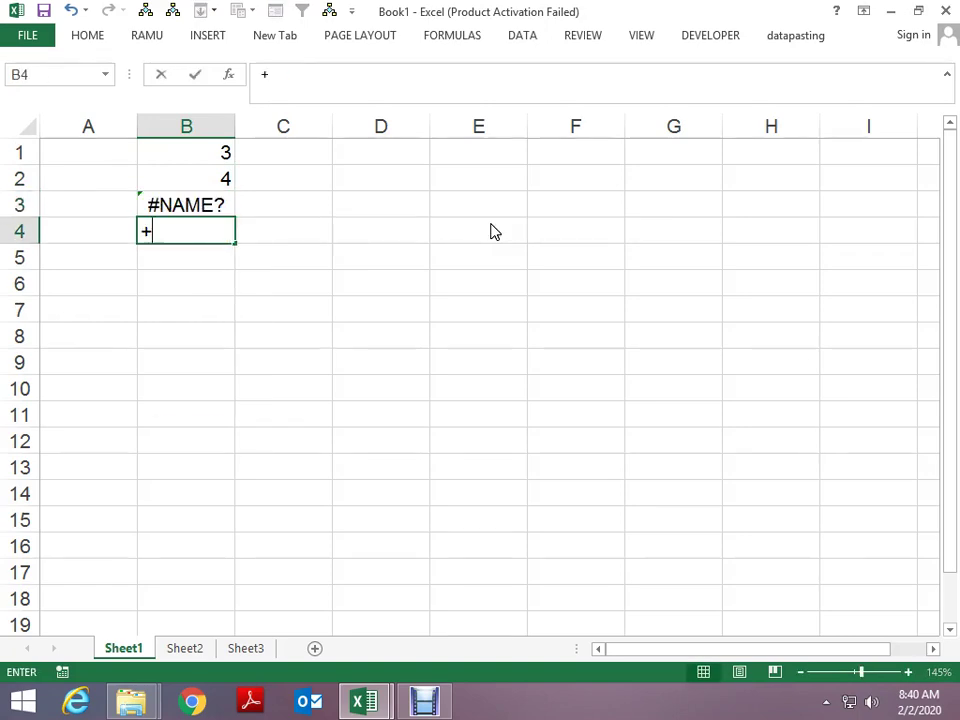
text(8+d)
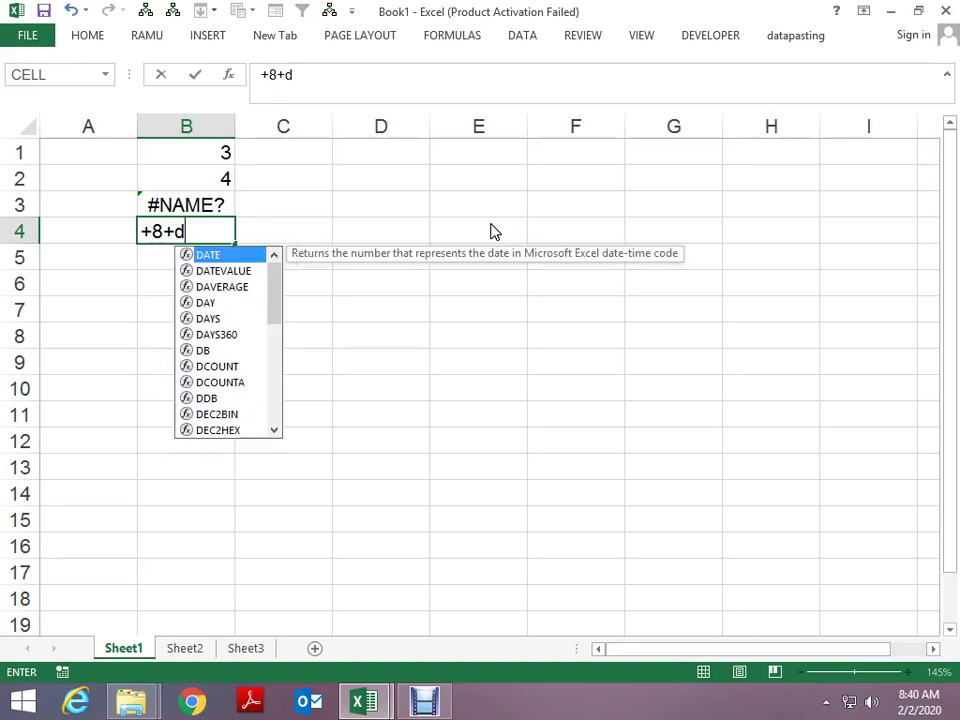
key(Return)
text(=)
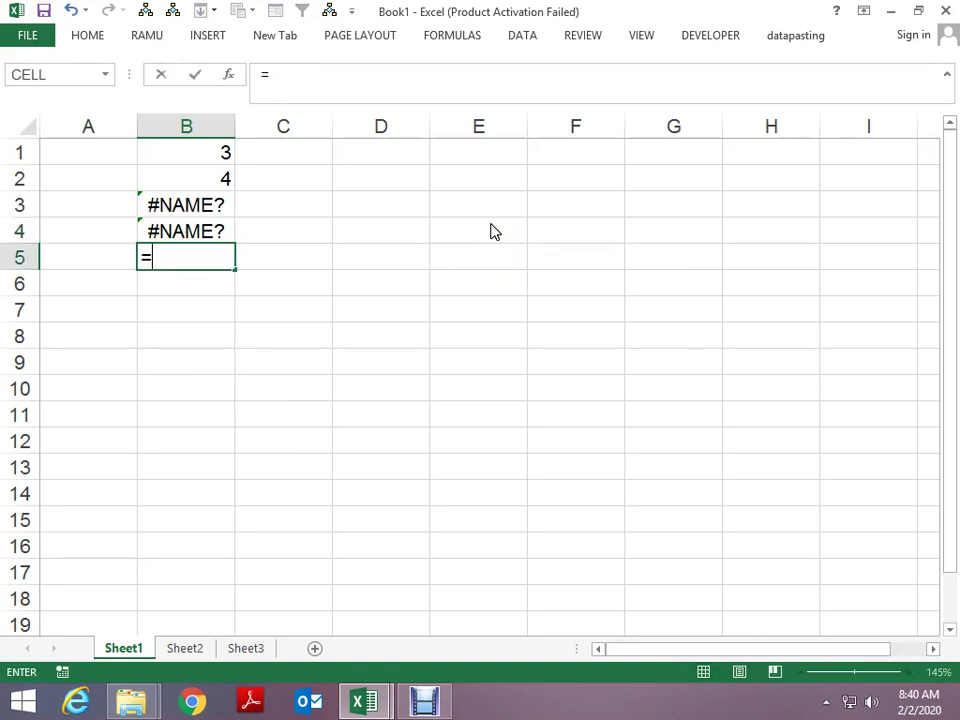
text(/)
key(BackSpace)
text(6/d)
key(Return)
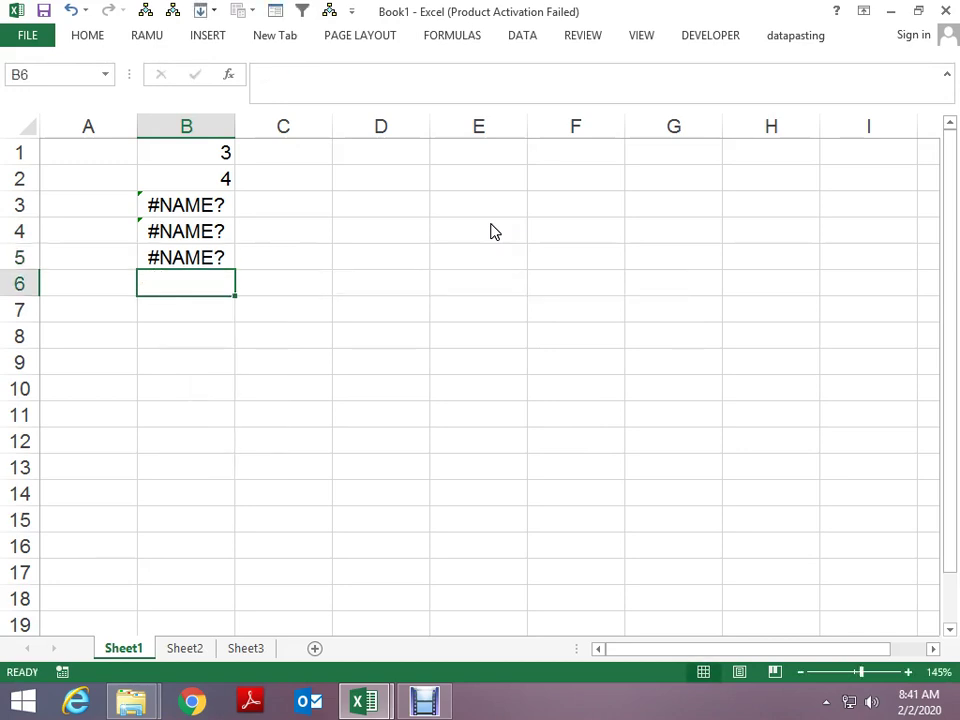
- Replace B5's entry with =0/6 so it shows 0
key(Up)
text(=)
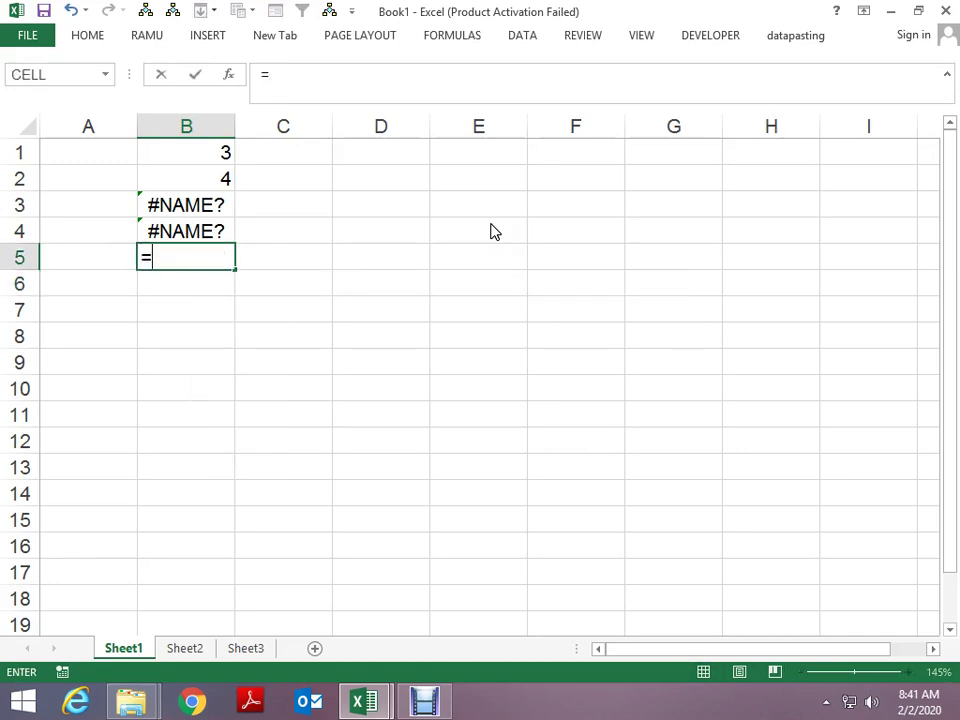
text(0/6)
key(Return)
key(Up)
key(Down)
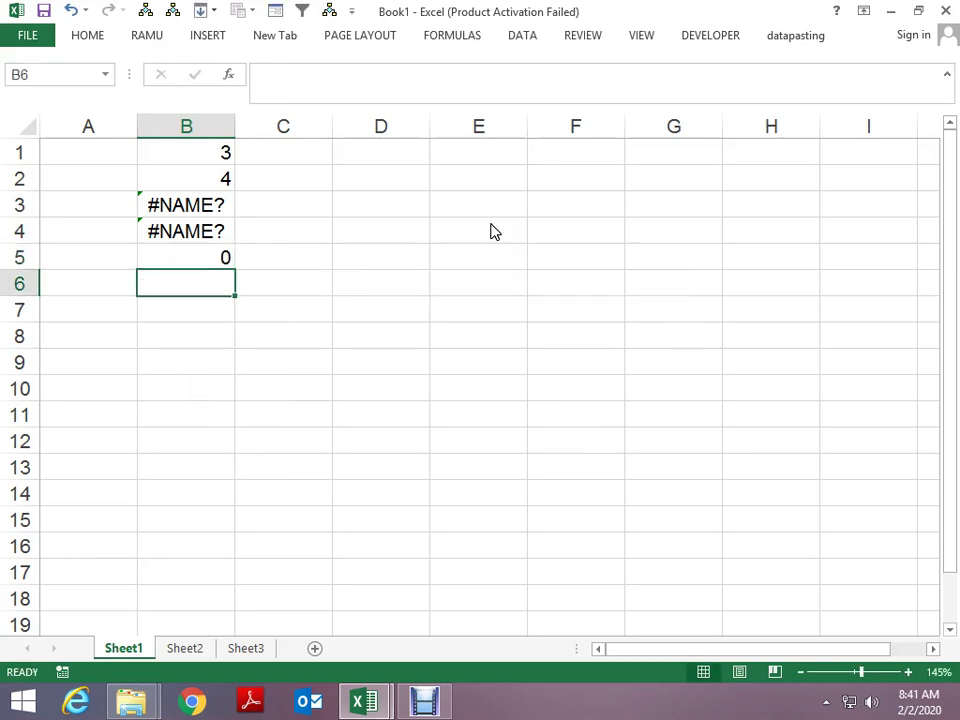
key(Up)
key(Down)
- Try test formulas =0/d, =d/a, =d/0 and =0/89 in cell B6
text(=0)
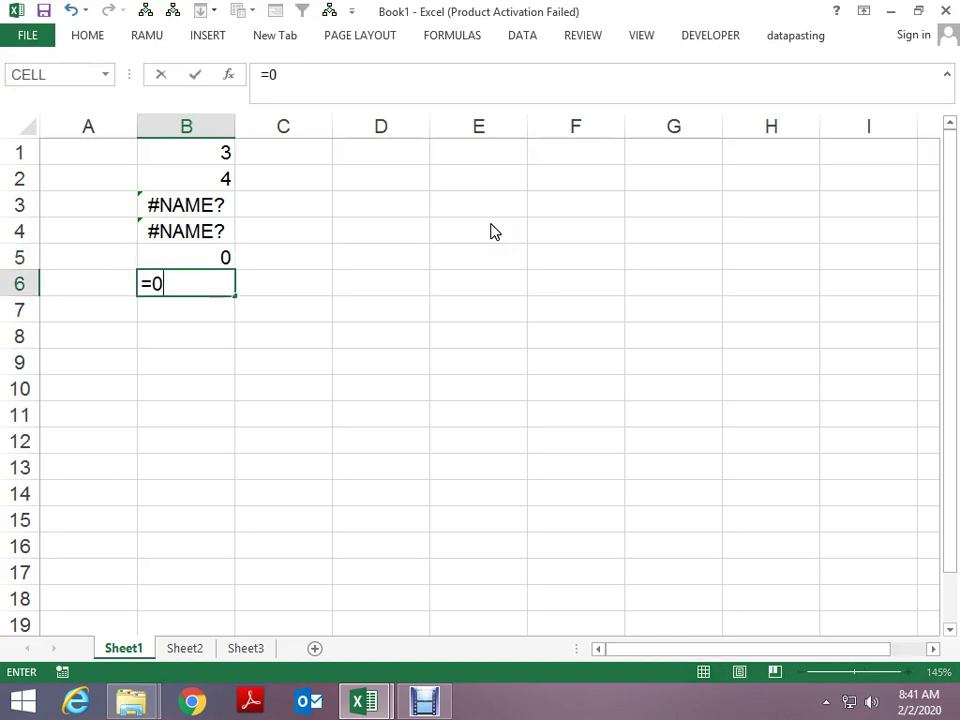
text(/d)
key(Return)
key(Up)
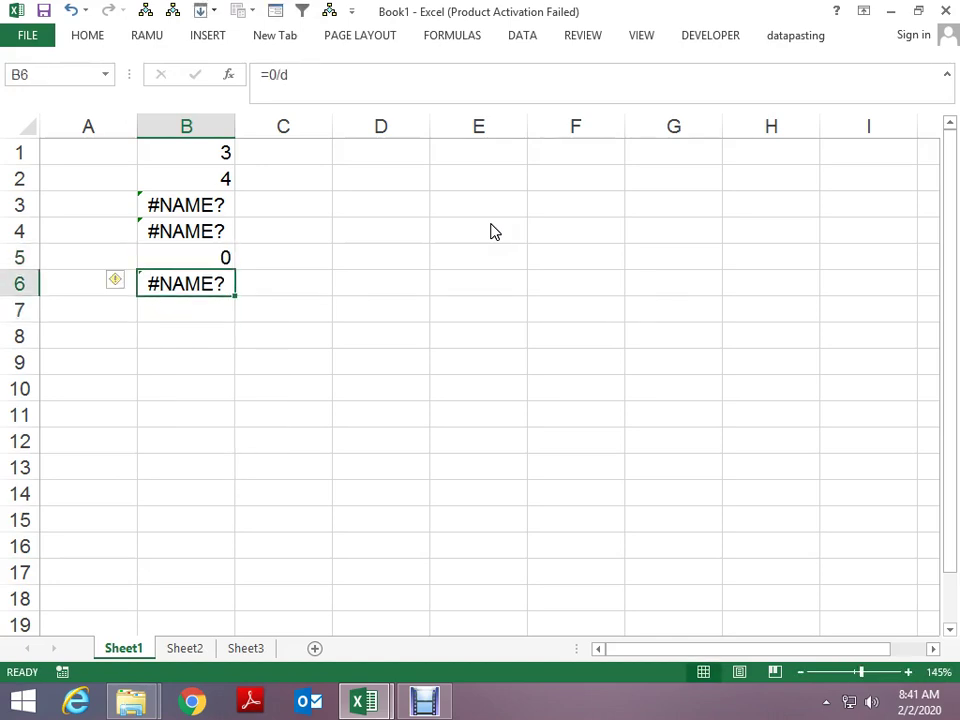
key(Delete)
text(=d)
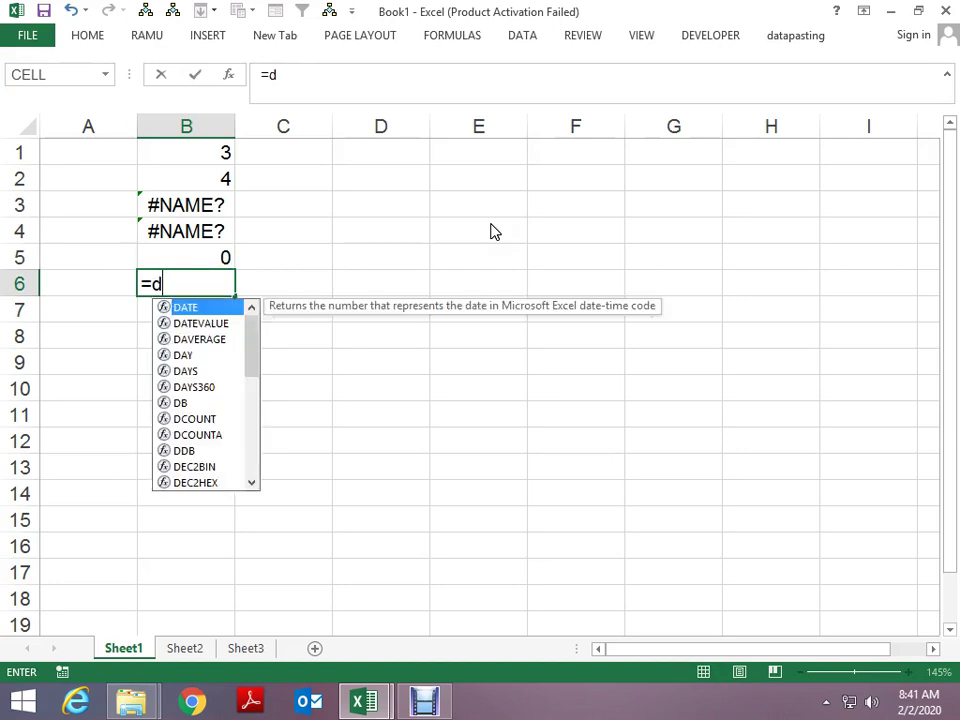
text(/)
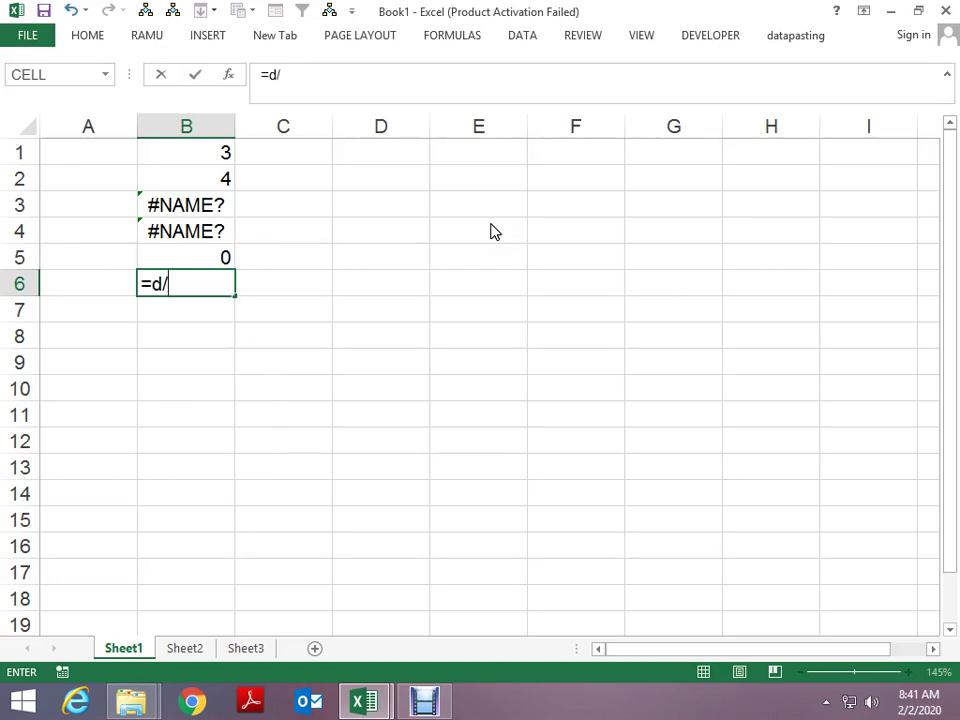
text(a)
key(Return)
key(Up)
key(F2)
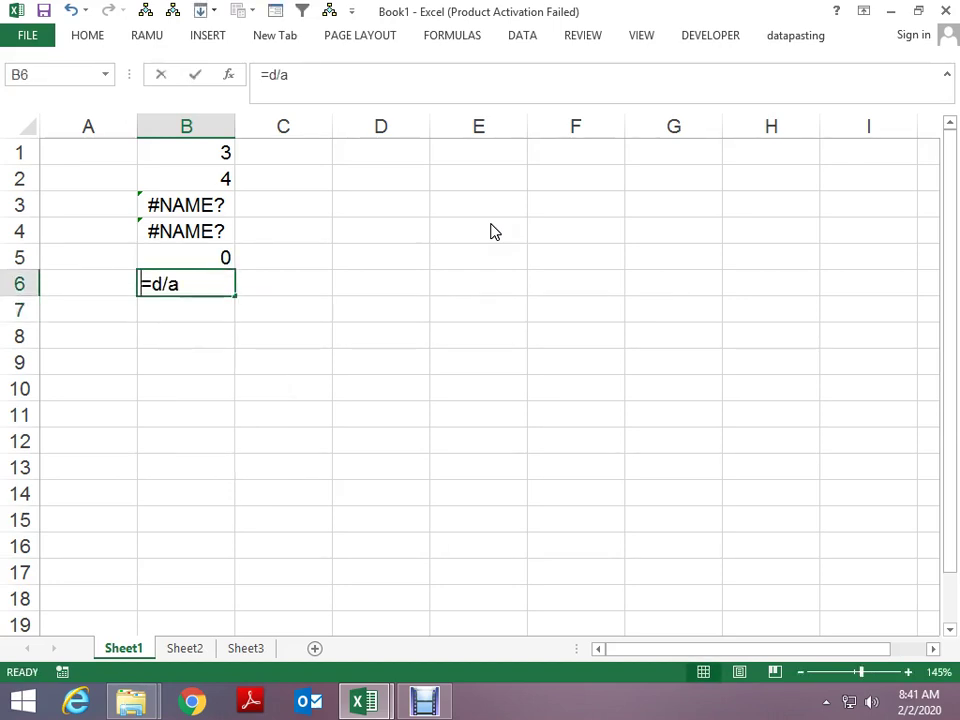
key(BackSpace)
key(BackSpace)
text(/0)
key(Return)
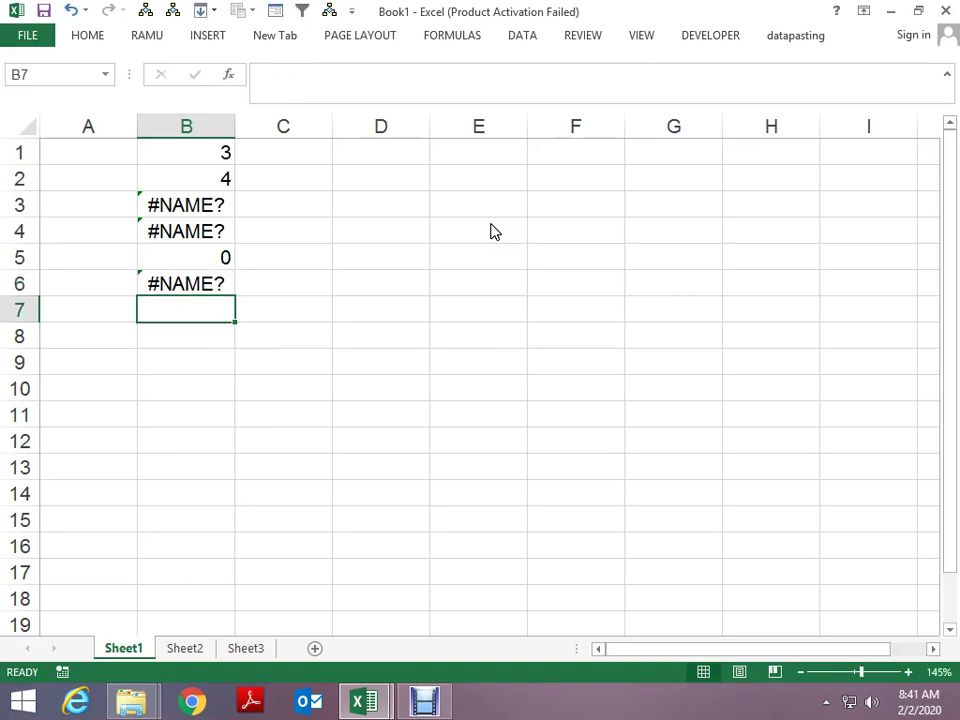
key(Up)
text(=0/)
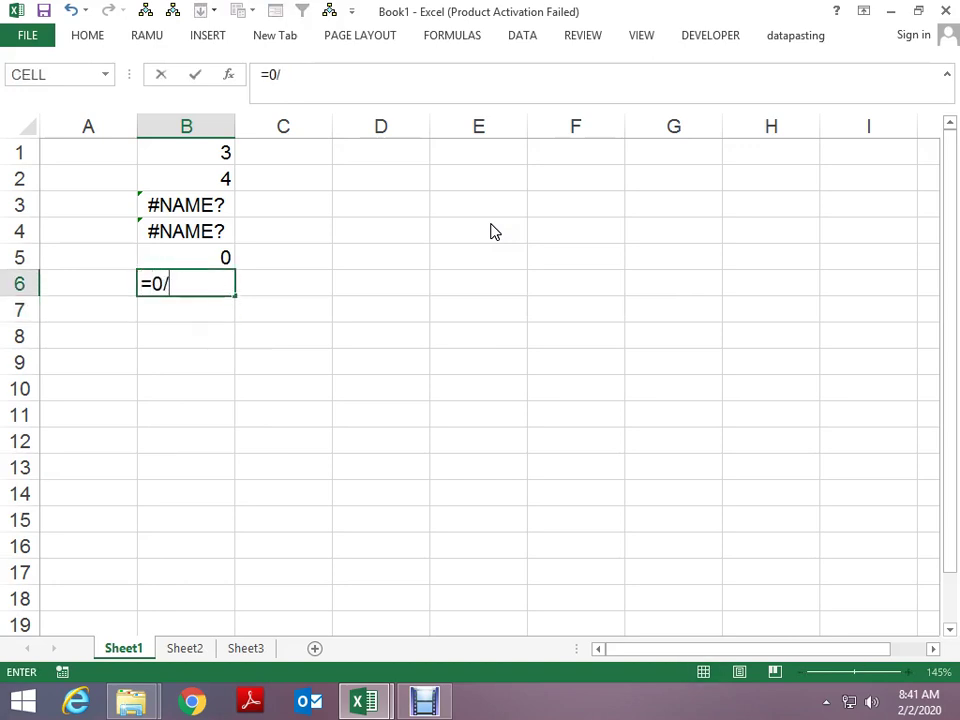
text(89)
key(Return)
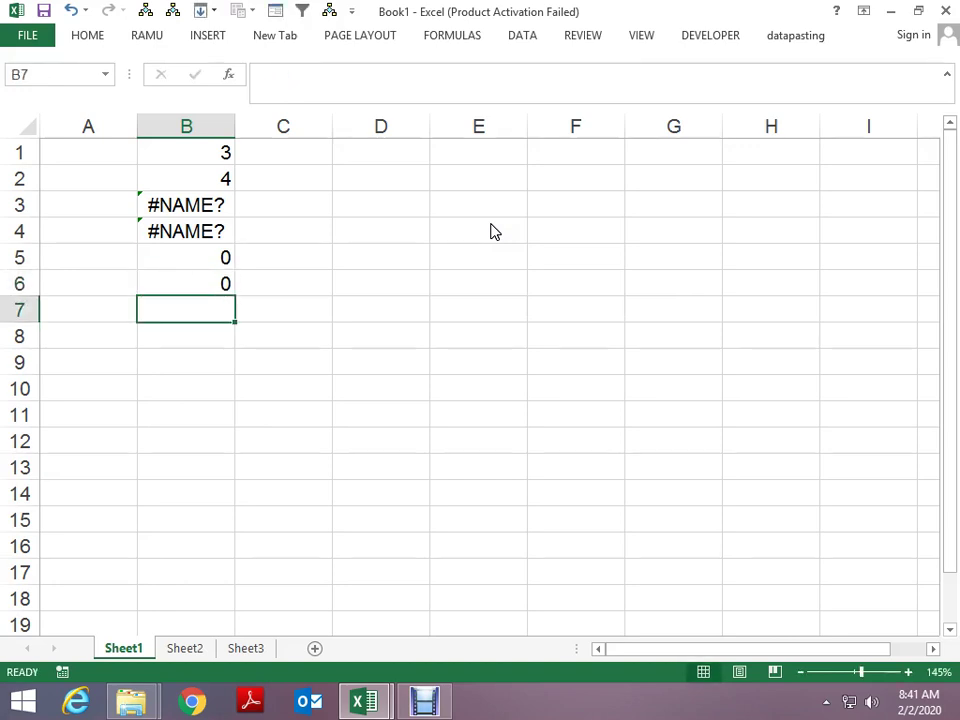
- Enter 18 in cell B6
key(Up)
key(Down)
key(Down)
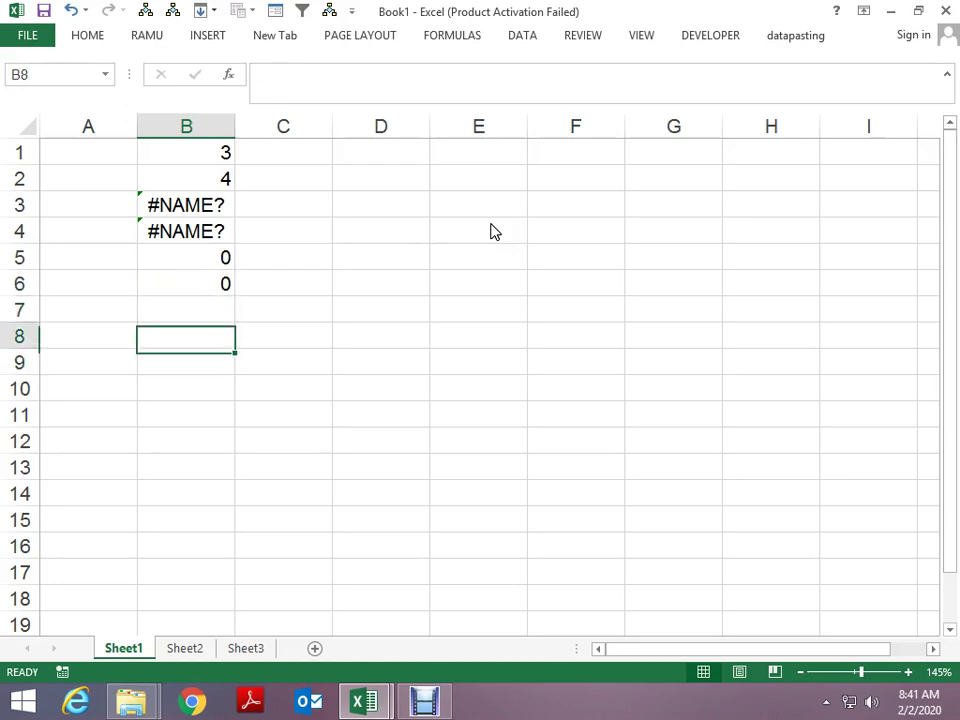
key(Up)
key(Up)
text(18)
key(Return)
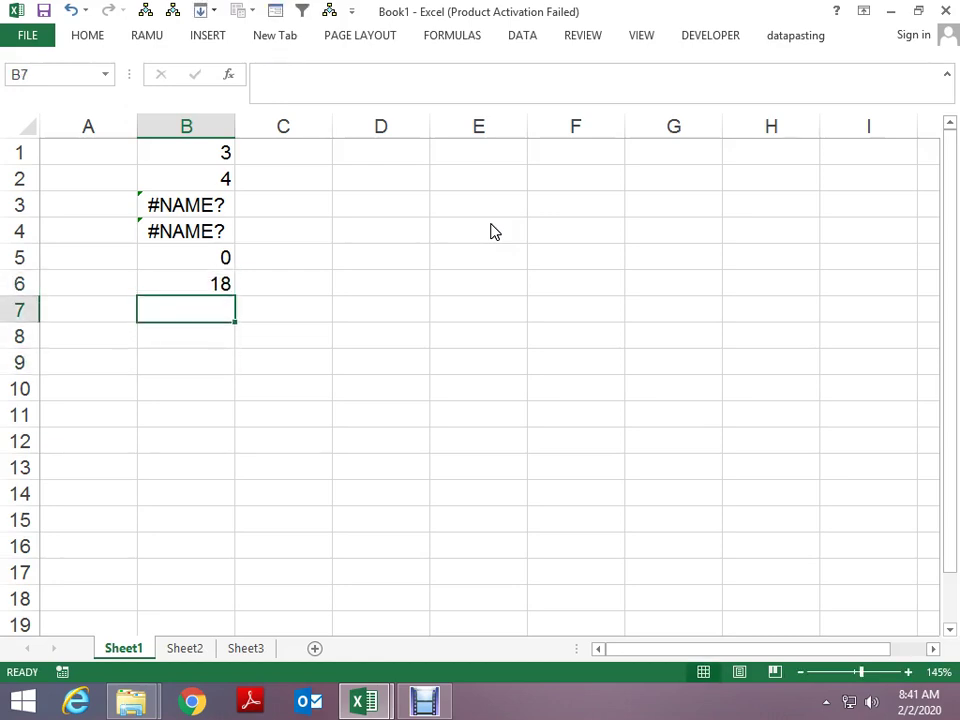
- Total B1:B7 with =SUM in B10, which returns #NAME?
key(Down)
key(Down)
key(Down)
text(=su)
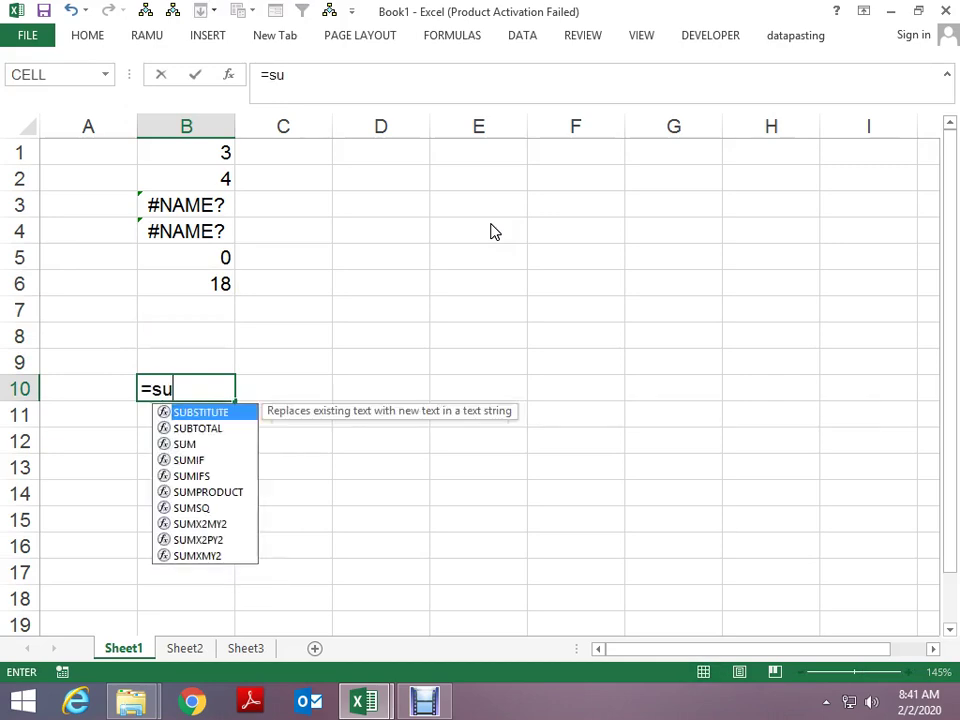
text(m()
key(Up)
key(Up)
key(Up)
key(shift+Up)
key(shift+Up)
key(shift+Up)
key(shift+Up)
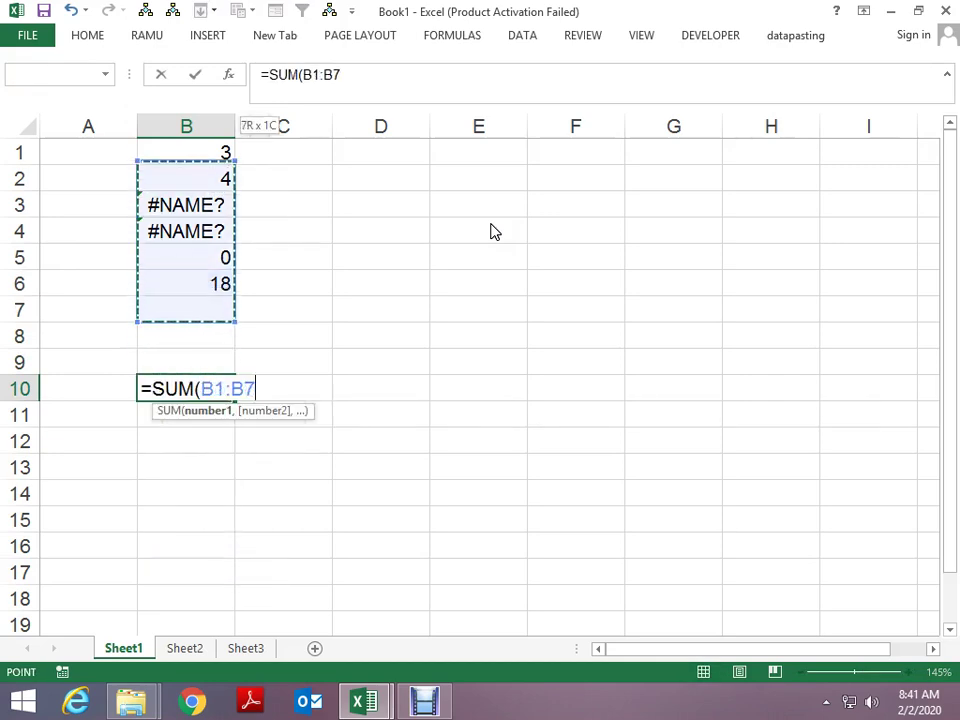
key(ctrl+Return)
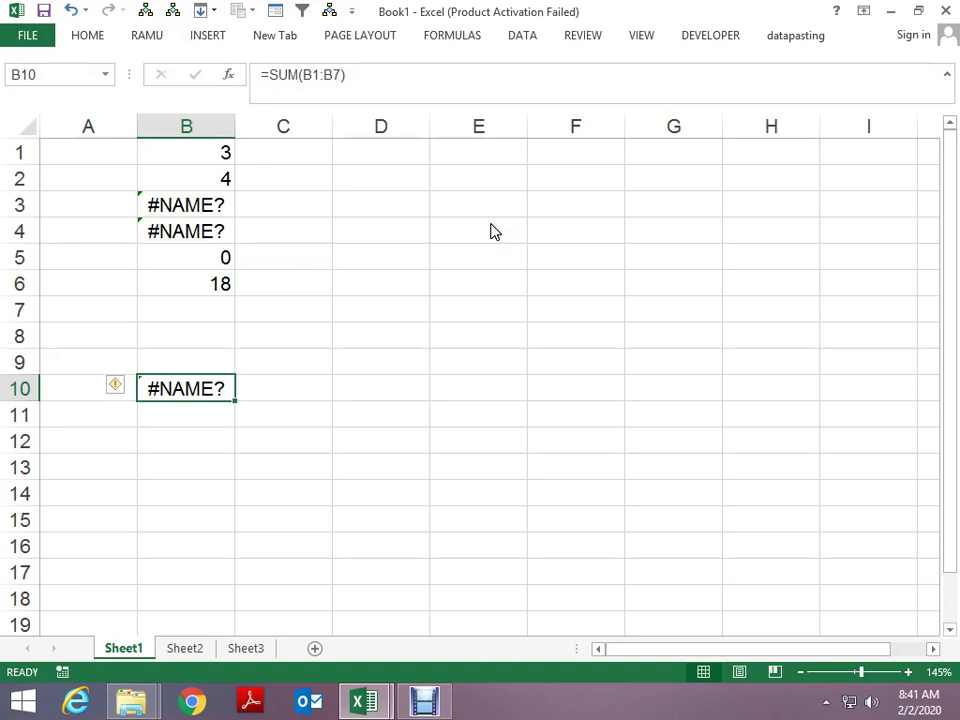
click(428, 703)
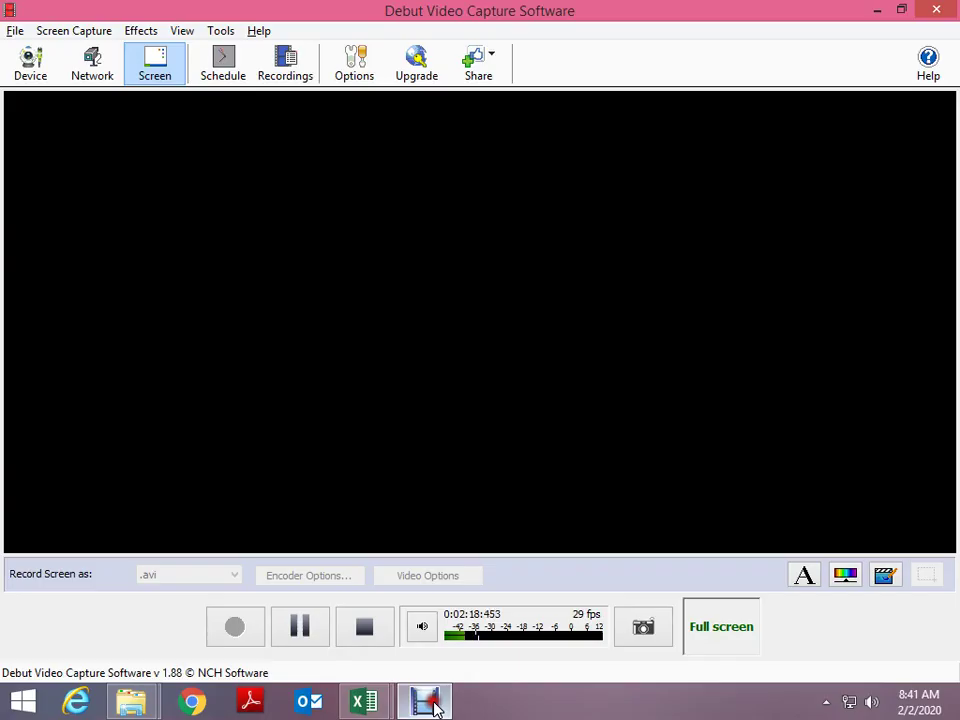
- Enter =IFERROR(B1,0) in cell C1
key(Up)
key(Up)
key(Up)
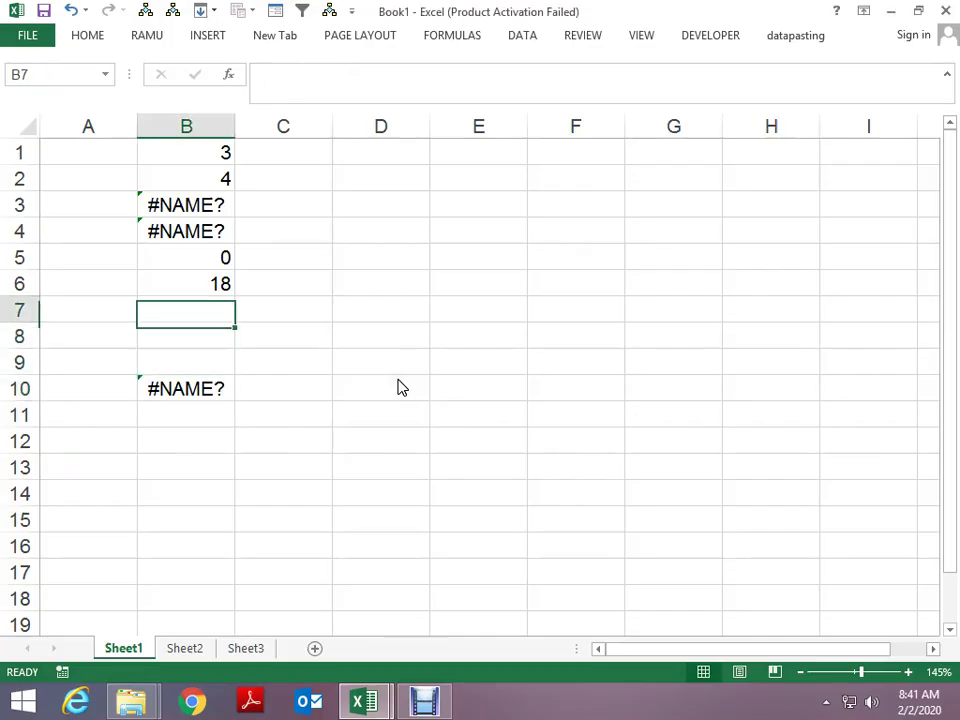
key(Up)
key(Up)
key(Up)
key(Up)
key(Up)
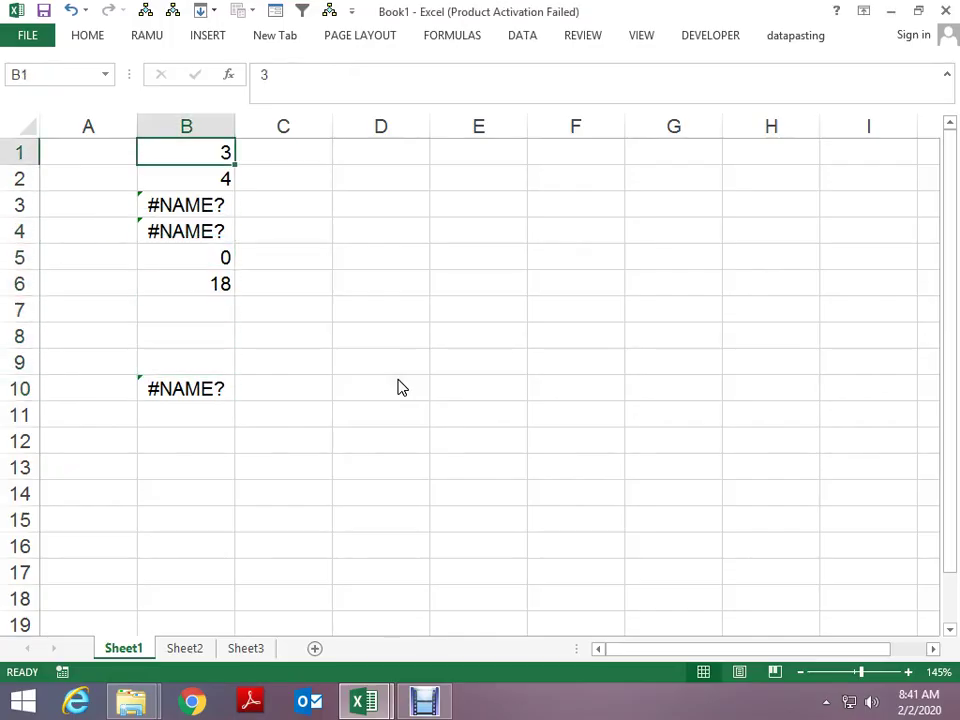
key(shift+Down)
key(shift+Down)
key(shift+Down)
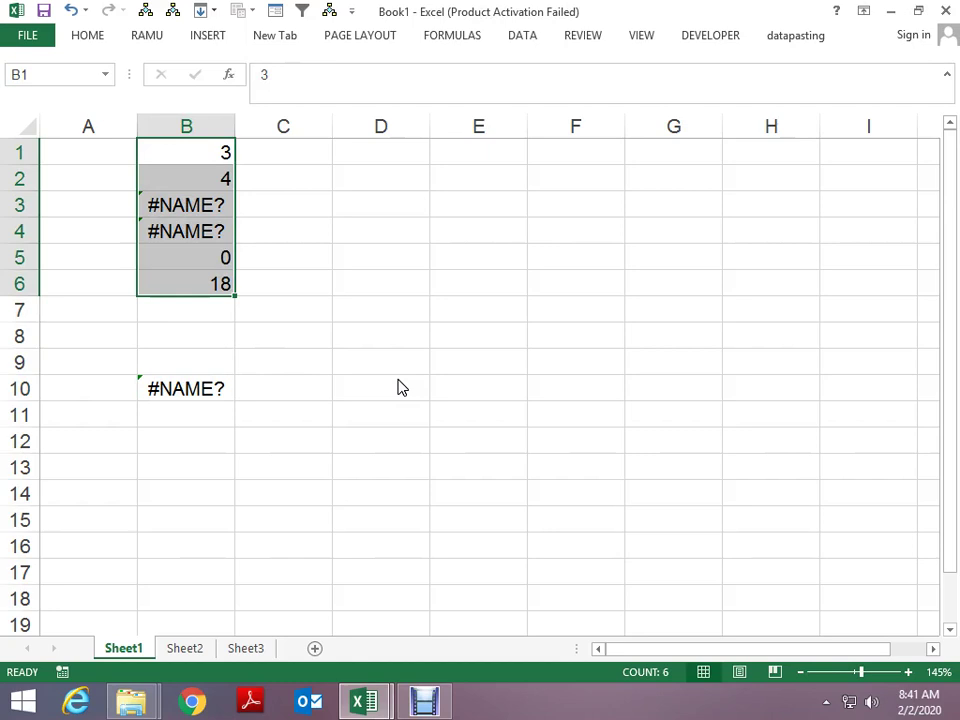
key(Right)
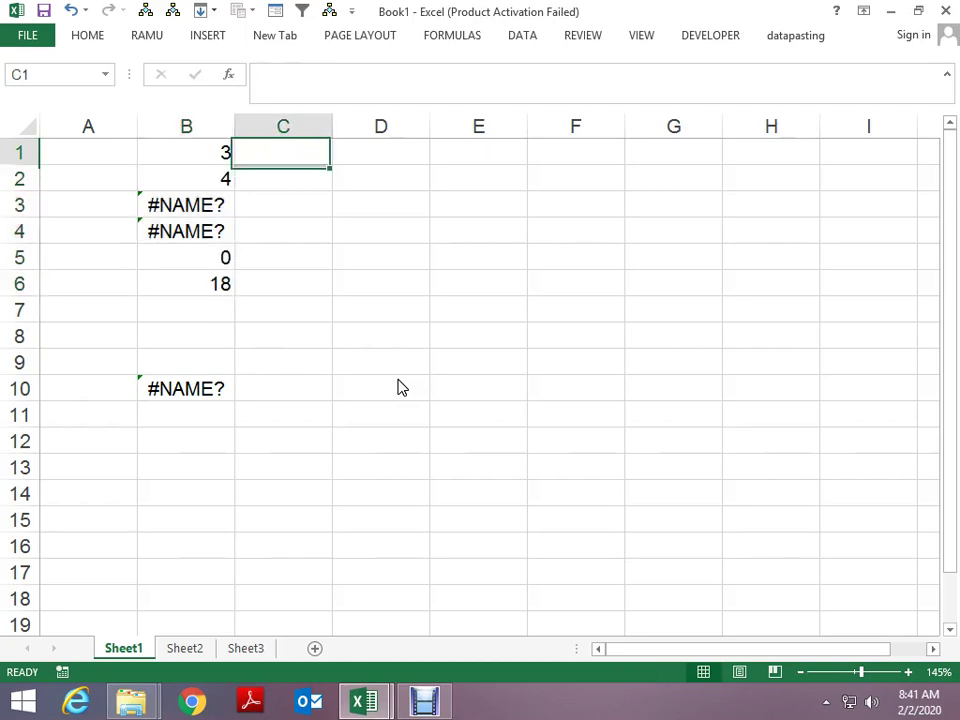
text(=if)
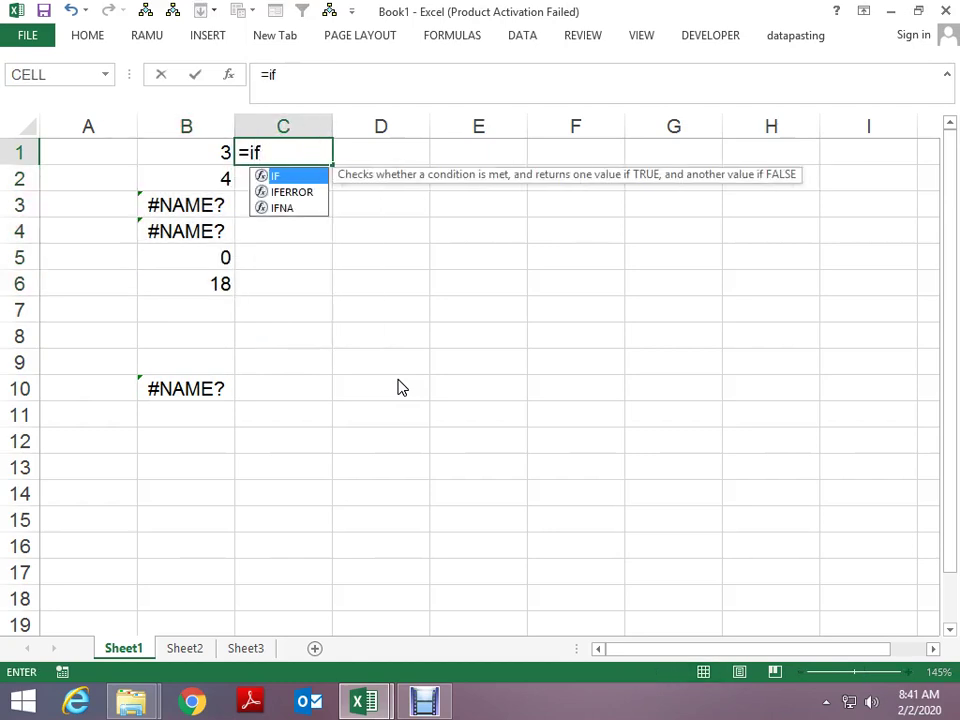
key(Down)
key(Tab)
key(Left)
text(,0)
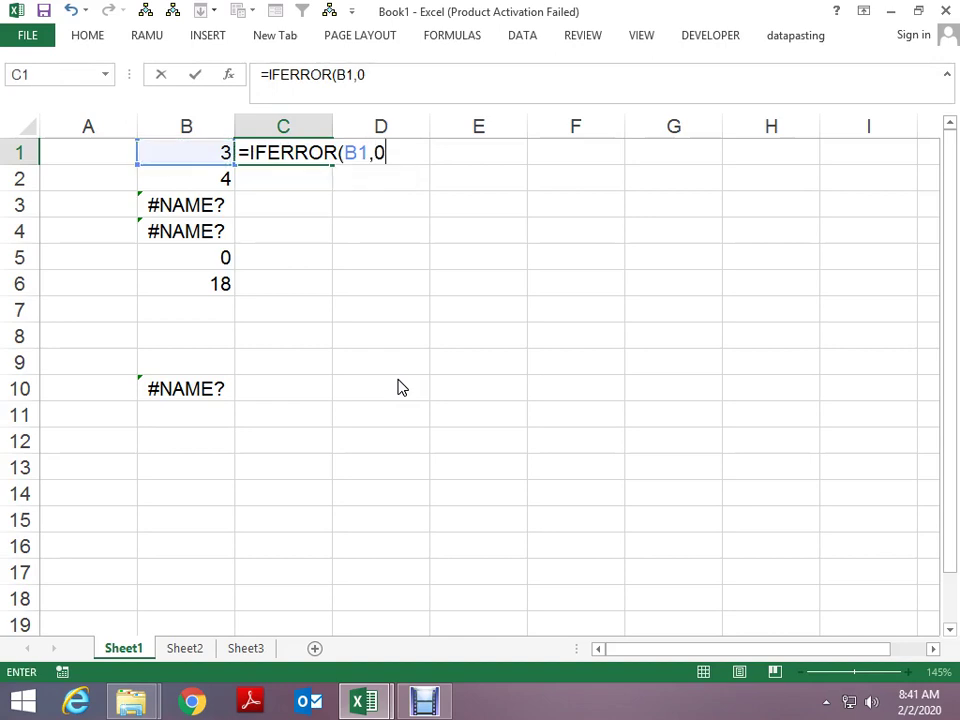
key(Return)
- Fill the IFERROR formula down column C through C6
key(ctrl+d)
key(Down)
key(ctrl+d)
key(Down)
key(ctrl+d)
key(Down)
key(ctrl+d)
key(Down)
key(ctrl+d)
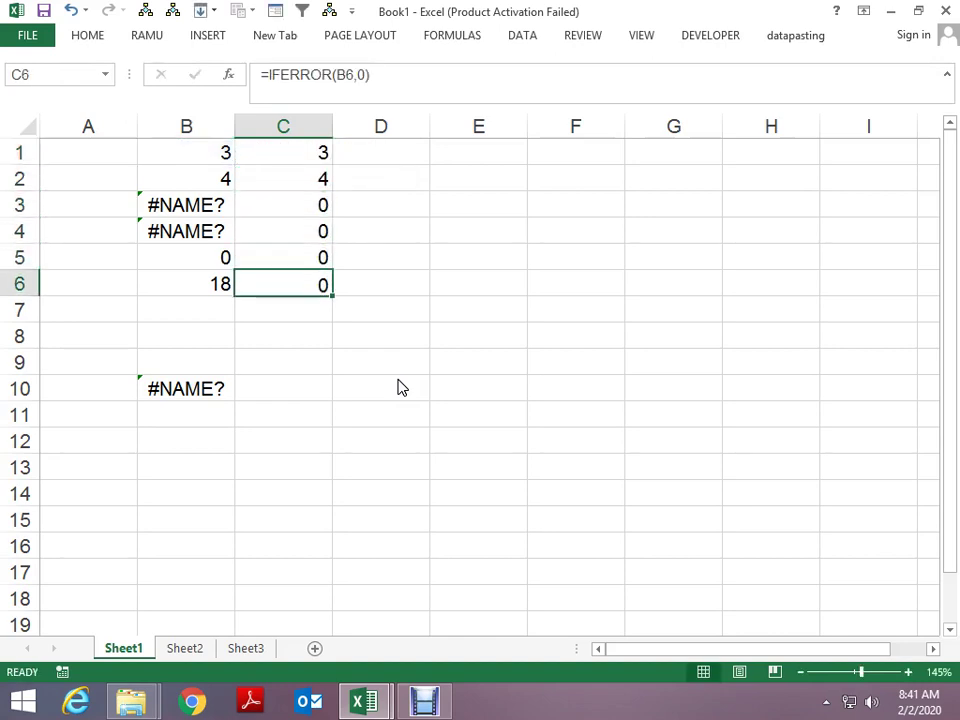
key(Down)
key(Down)
key(Down)
key(Down)
- Copy B10's SUM formula into C10, totalling 25, and select C1:C6 to check it
key(Left)
key(ctrl+c)
key(Right)
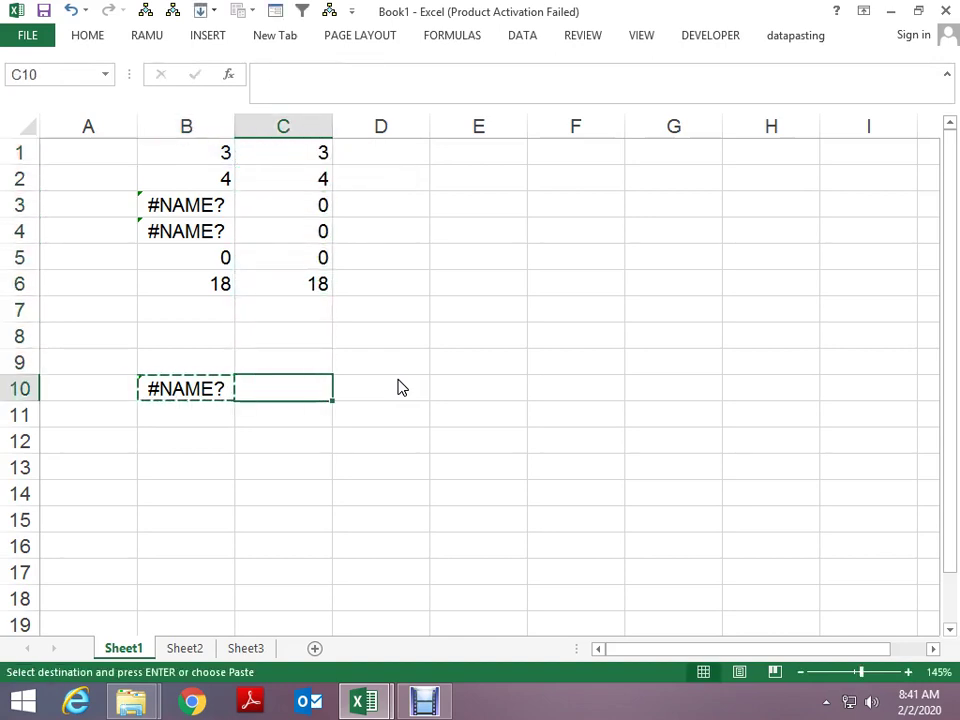
key(ctrl+v)
key(Escape)
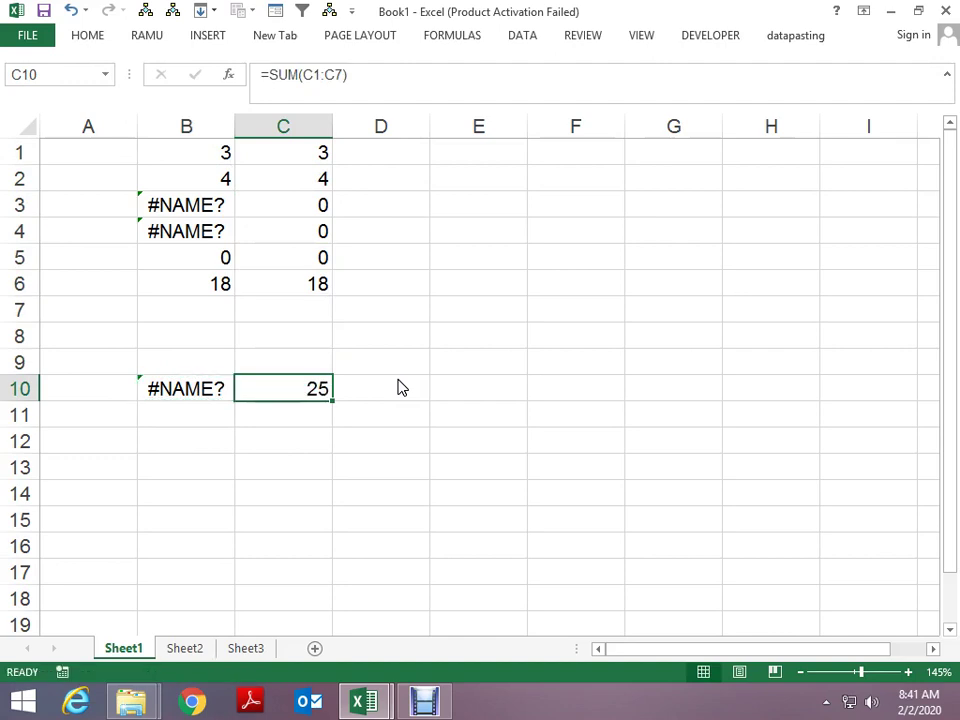
key(ctrl+Up)
key(ctrl+Up)
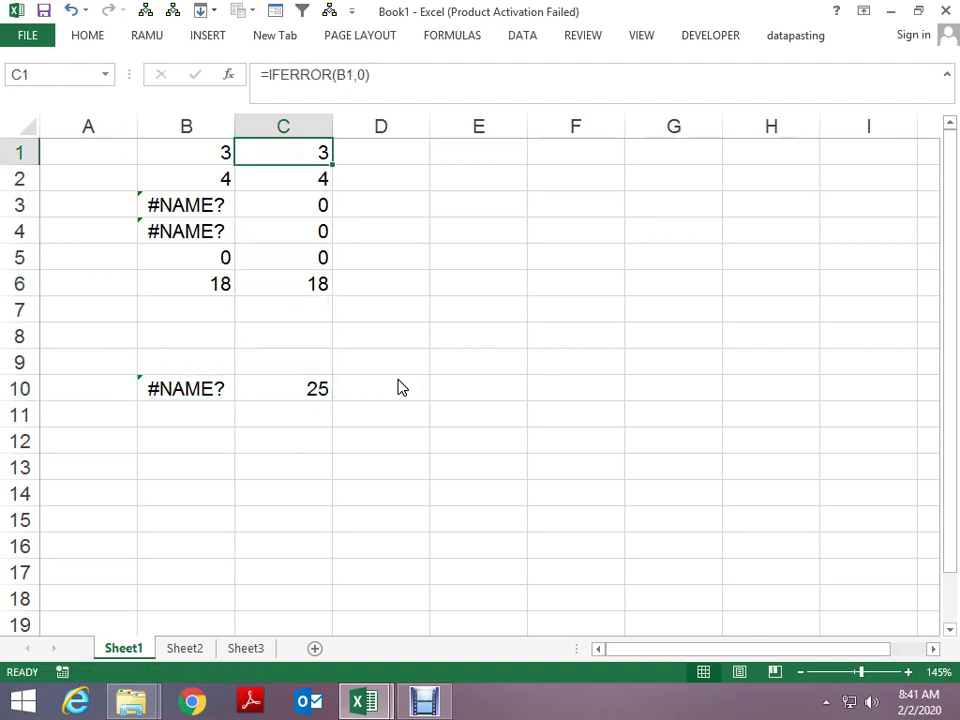
key(ctrl+shift+Down)
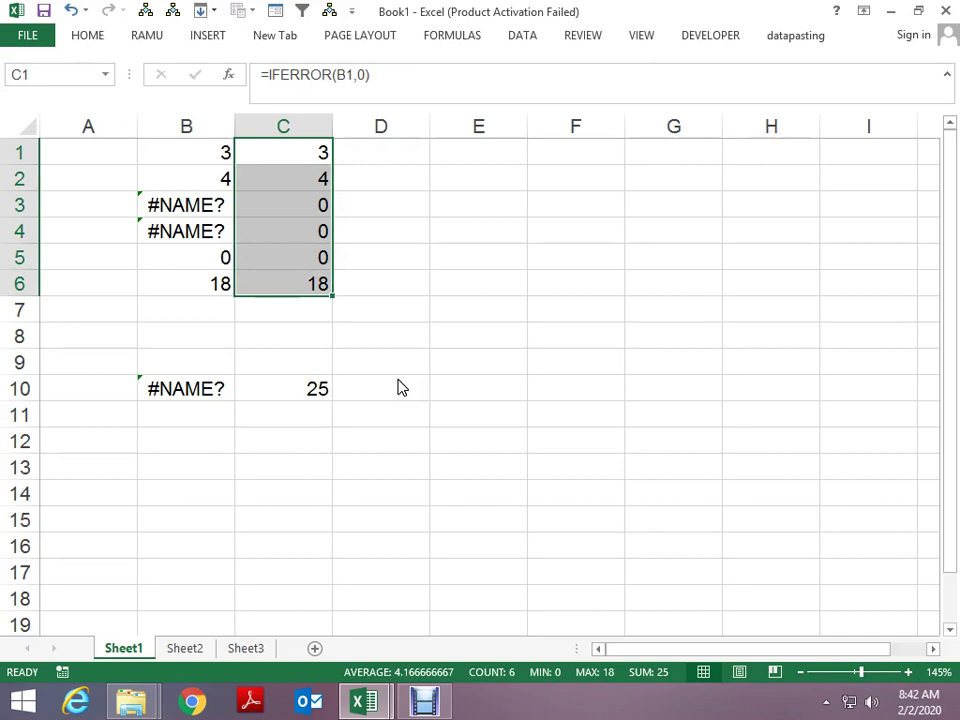
key(Right)
key(Right)
key(Right)
- Enter =IFERROR(B1:B6,0) in cell E3
key(Left)
key(Down)
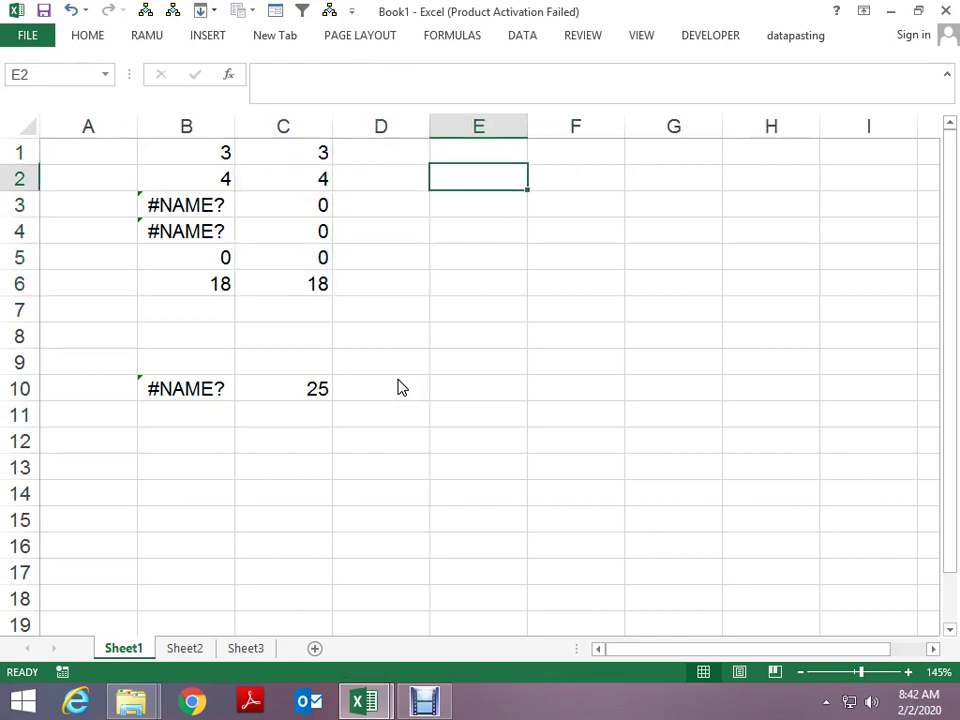
key(Down)
text(=if)
key(Down)
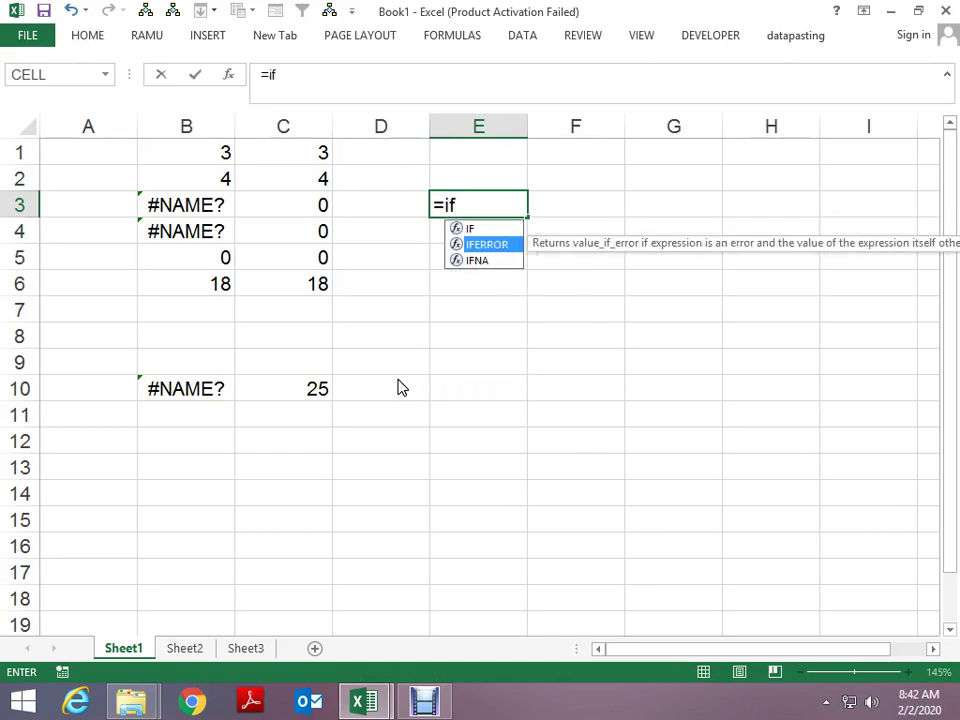
key(Tab)
key(Left)
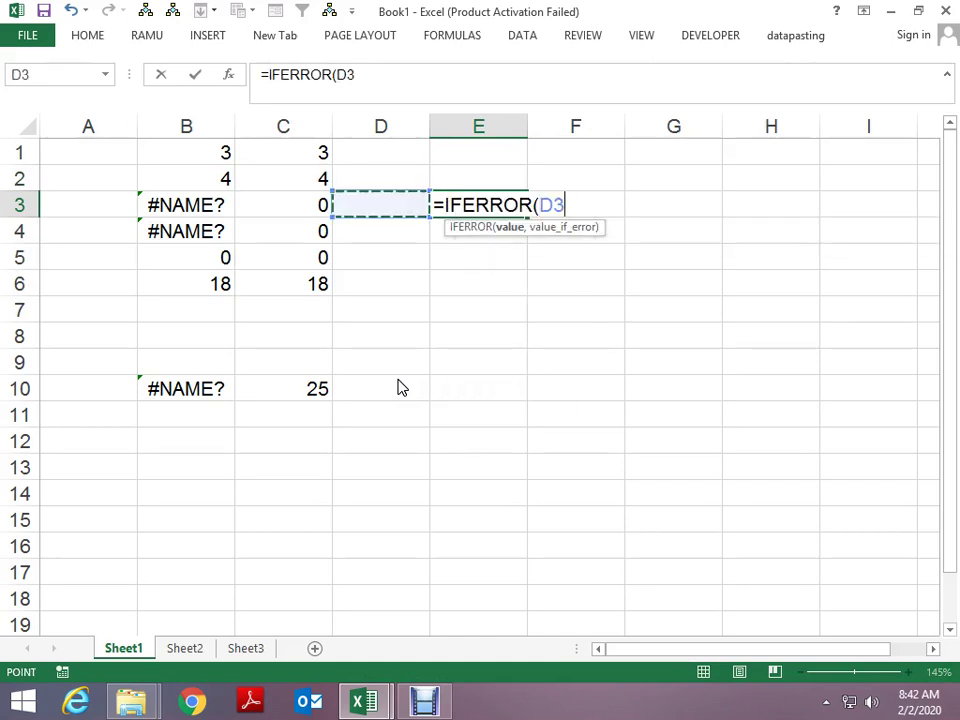
key(Left)
key(Left)
key(Up)
key(Up)
key(shift+Down)
key(shift+Down)
key(shift+Down)
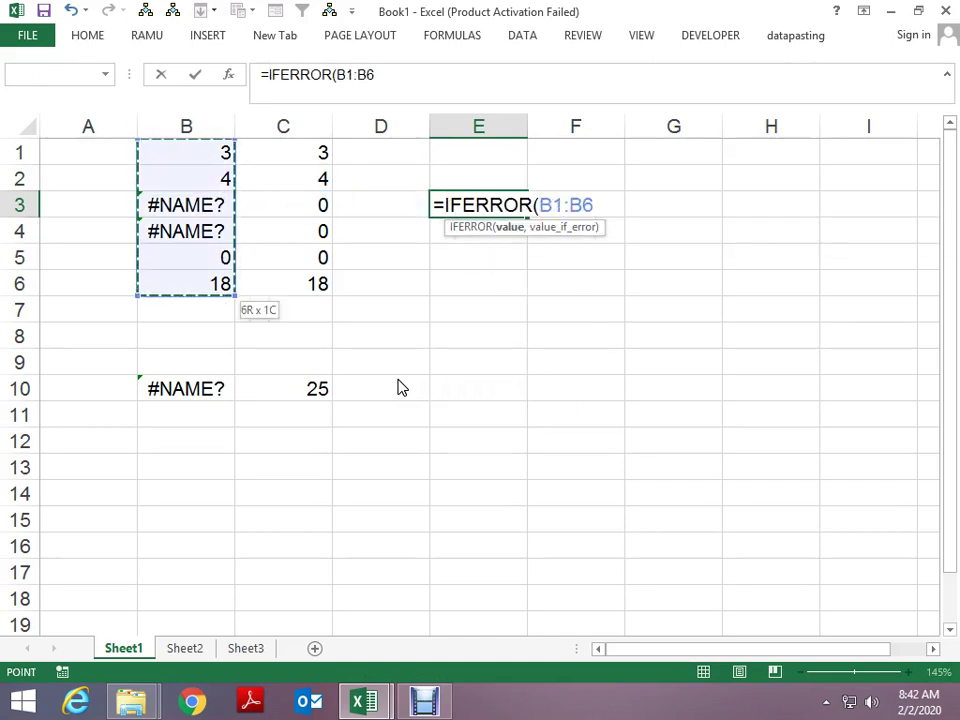
text(,0)
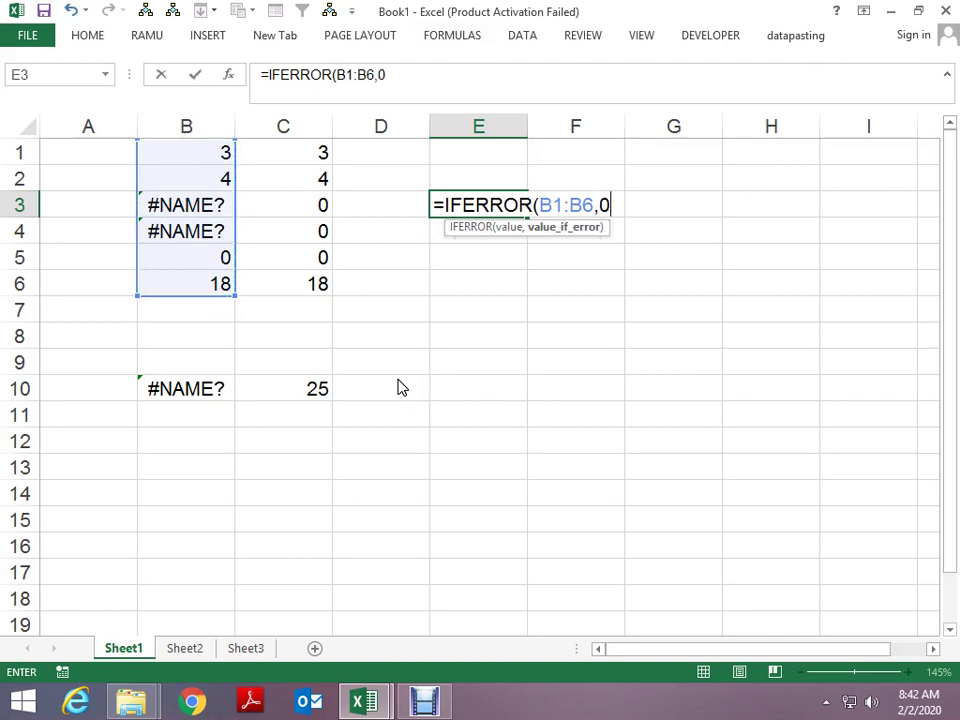
key(Return)
- Evaluate the IFERROR part with F9 to preview {3;4;0;0;0;18}, then discard the preview
key(F2)
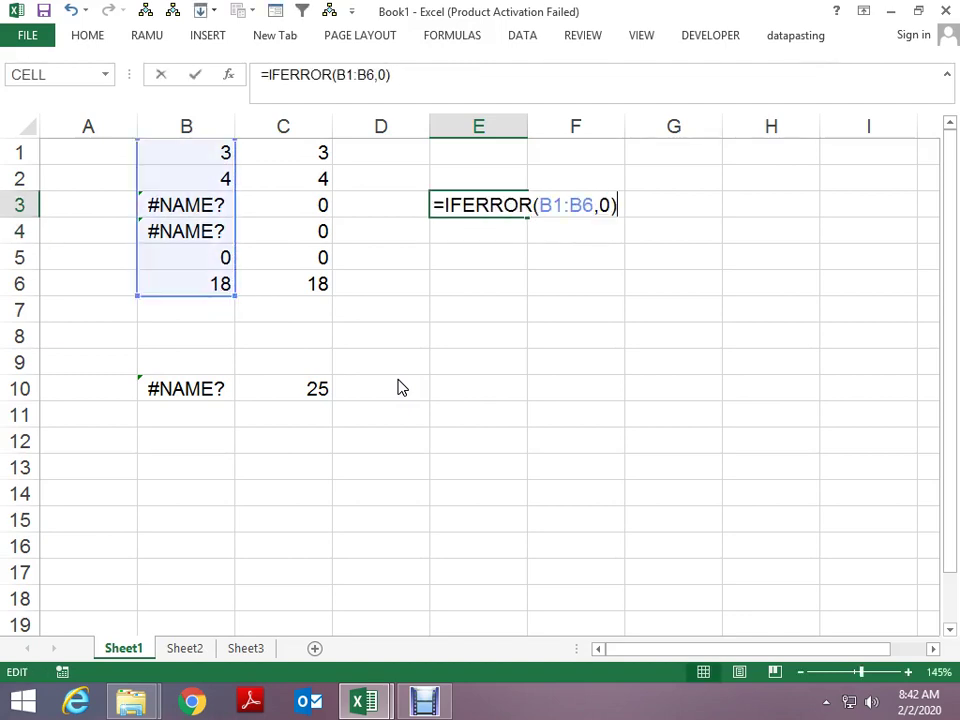
key(shift+Home)
key(shift+Right)
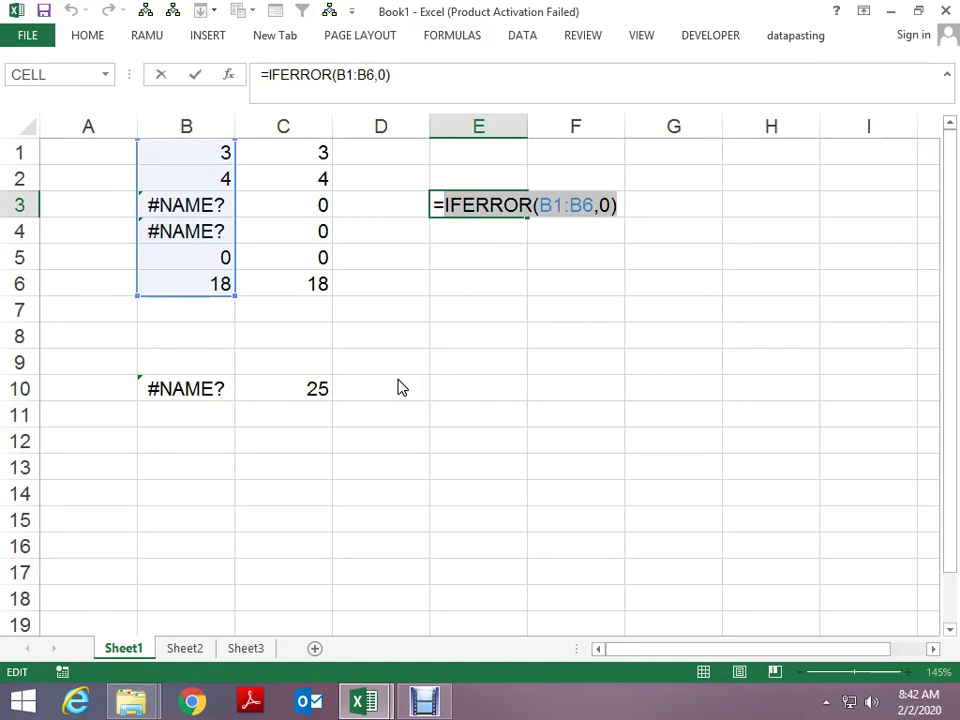
key(F9)
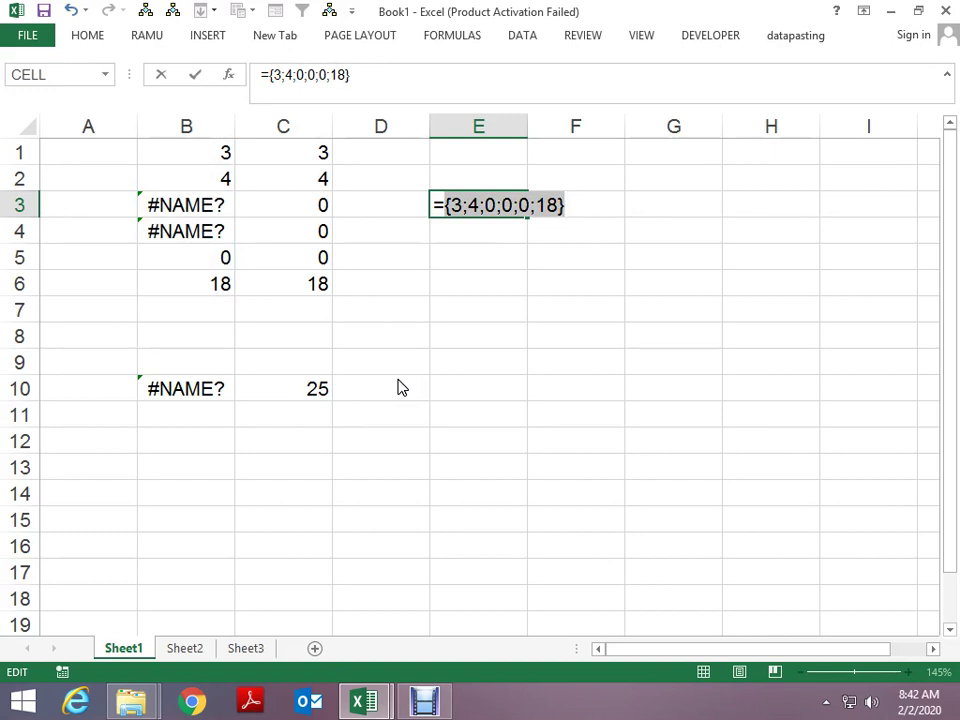
key(Escape)
key(F2)
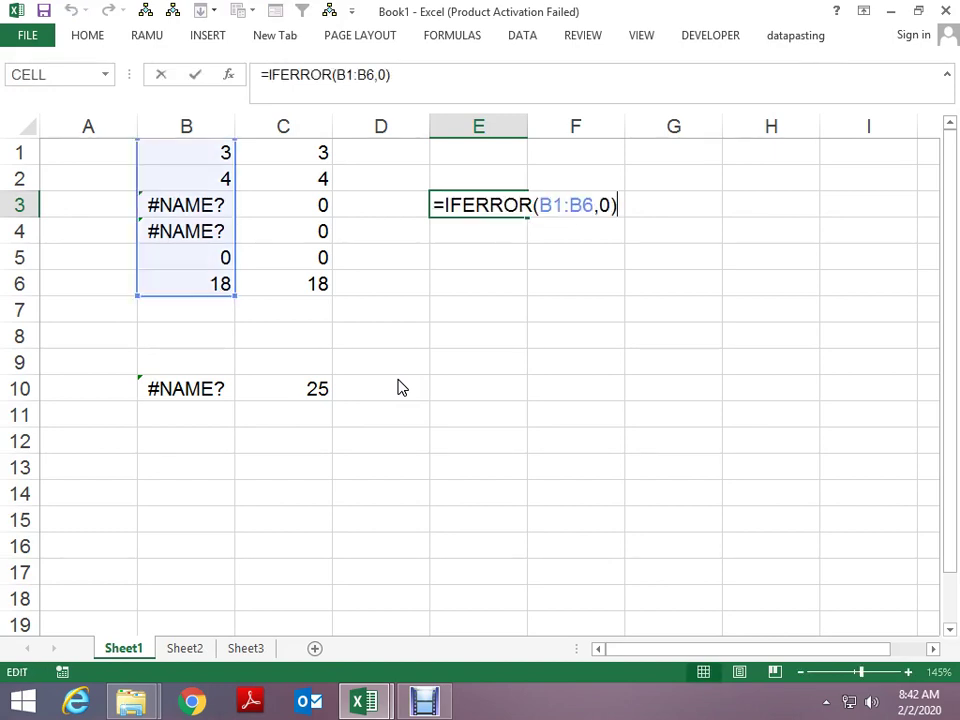
- Wrap E3's IFERROR formula in SUM to make =SUM(IFERROR(B1:B6,0))
key(Home)
key(Right)
text(sum)
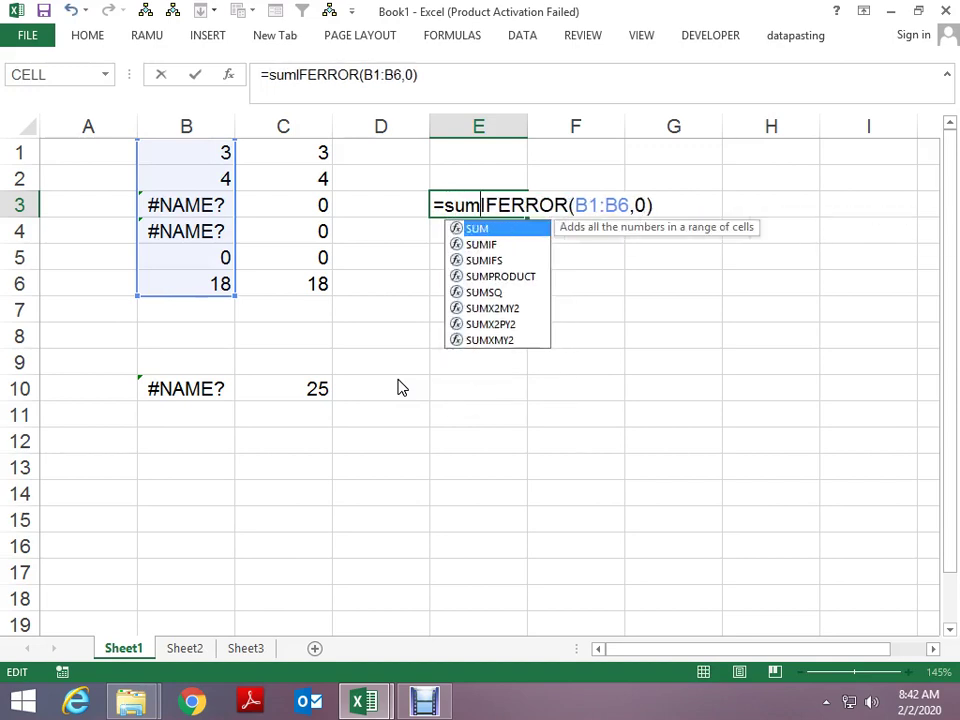
key(Tab)
key(ctrl+shift+Return)
key(ctrl+z)
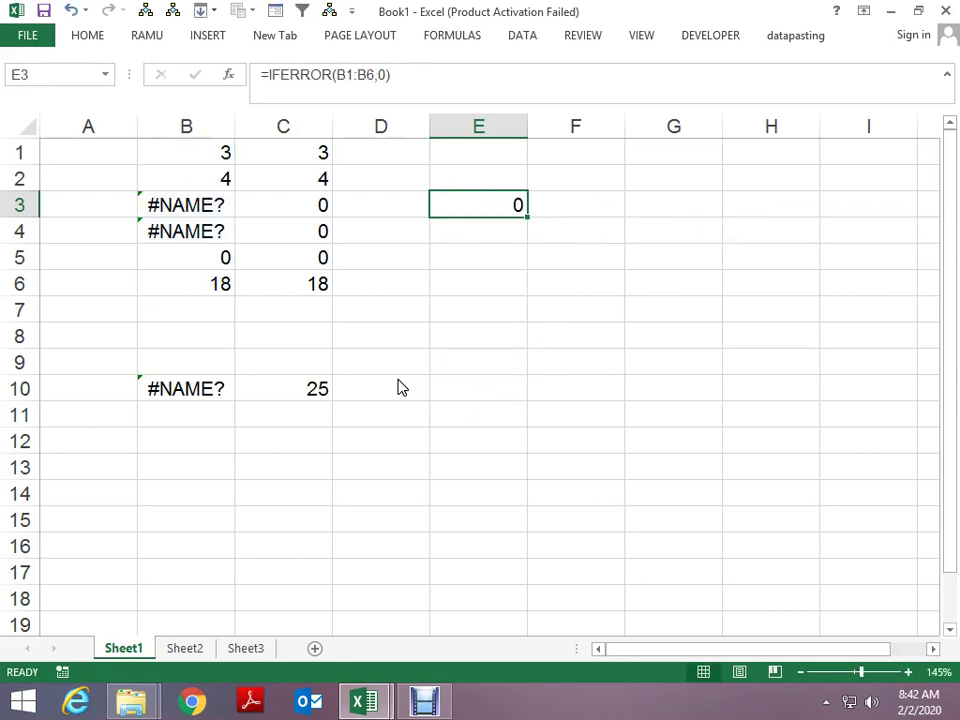
key(F2)
key(Home)
key(Right)
text(u)
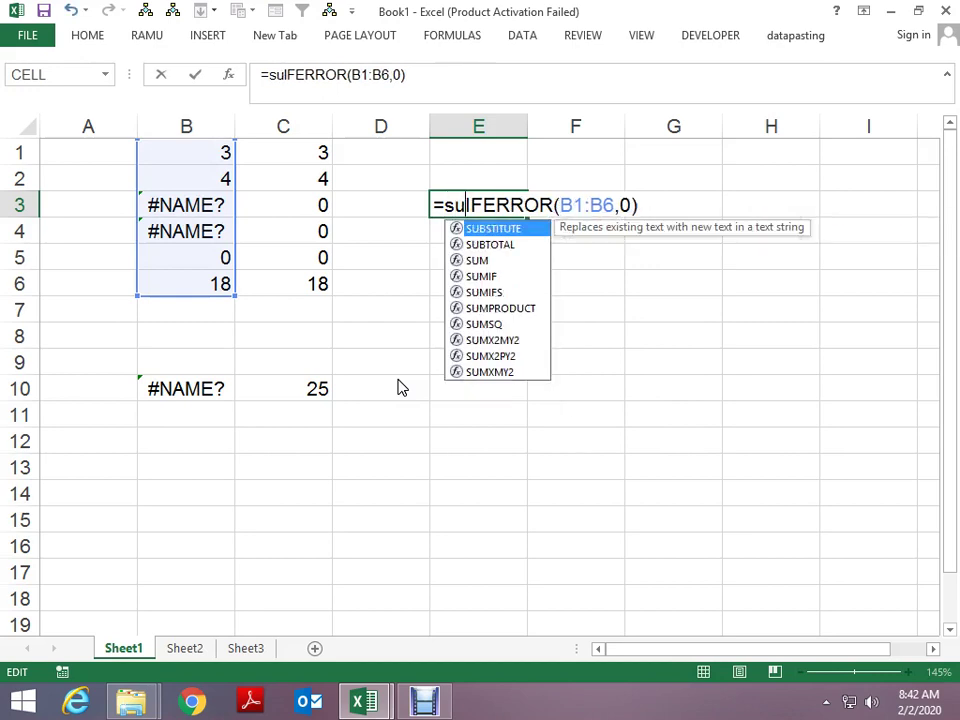
text(m)
key(Tab)
key(Return)
key(Return)
- Re-enter E3 as an array formula with Ctrl+Shift+Enter so it totals 25
key(Up)
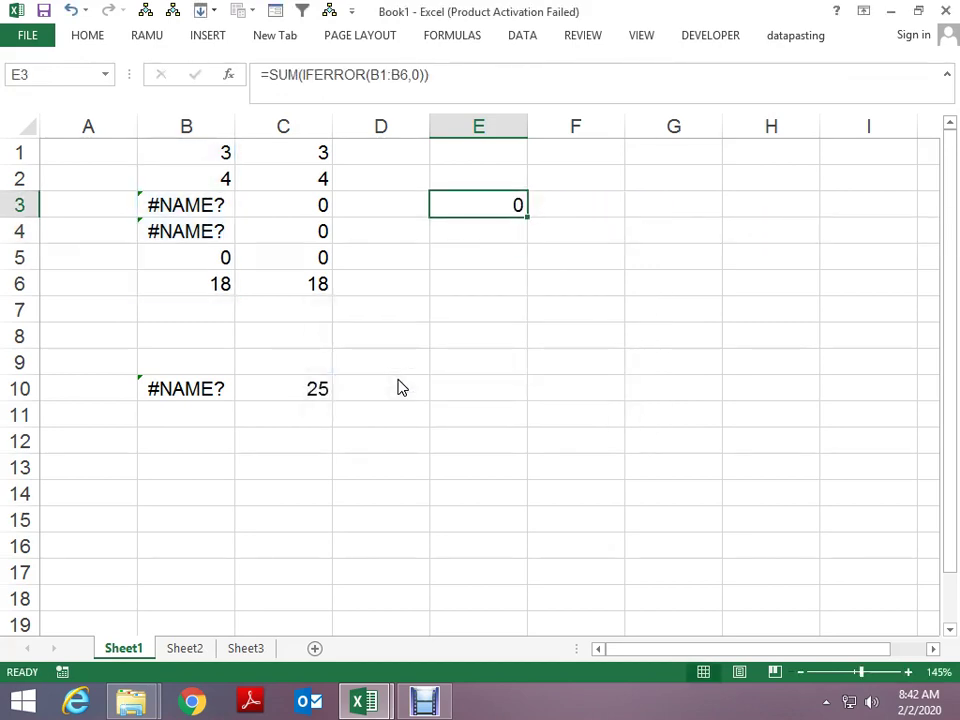
key(F2)
key(ctrl+shift+Return)
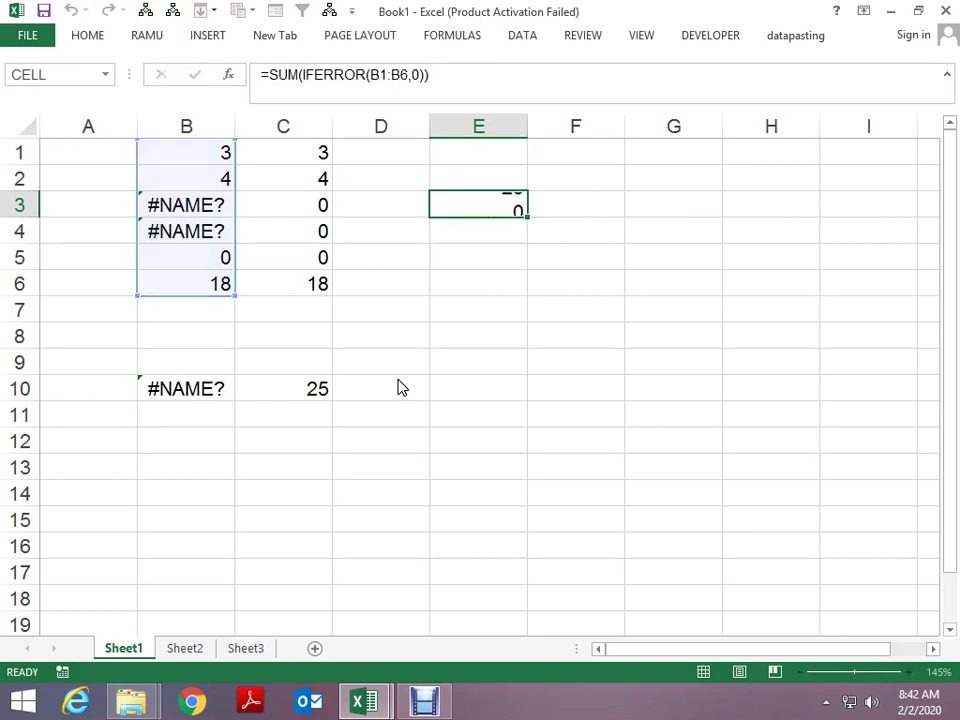
key(Up)
key(Right)
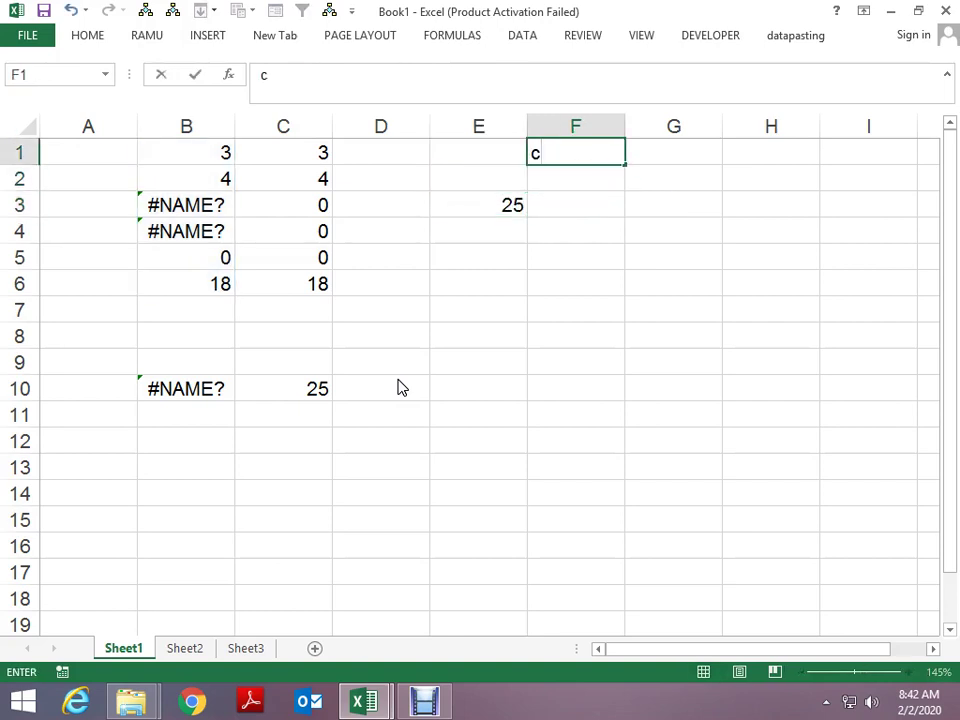
- Type the words ctrl, shift and enter into F1, F2 and F3
text(trl)
key(Return)
text(shift)
key(Return)
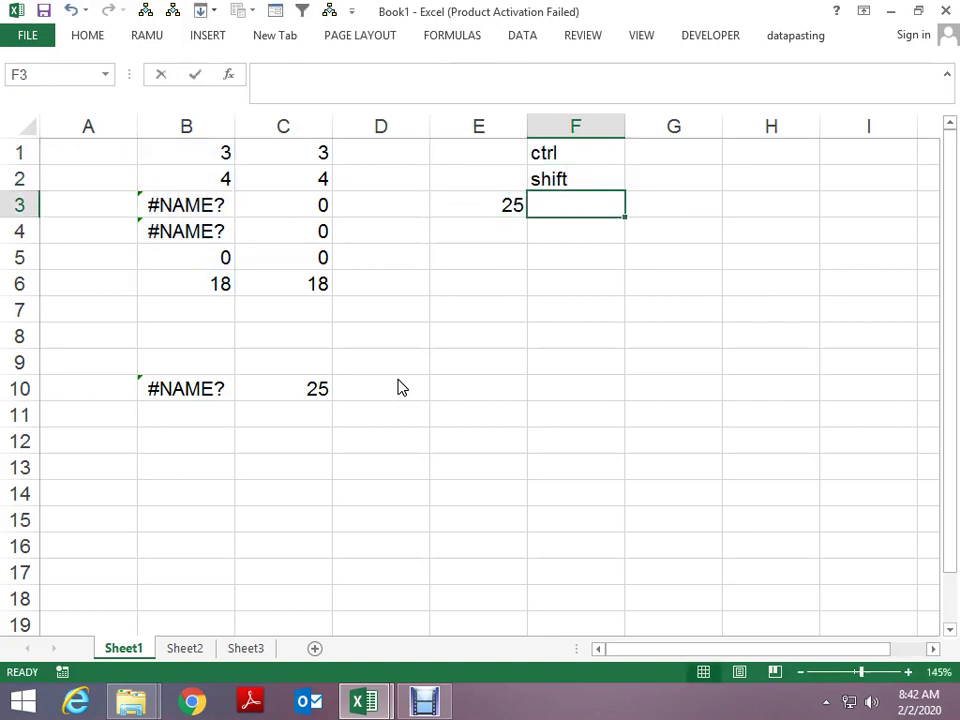
text(enter)
key(Return)
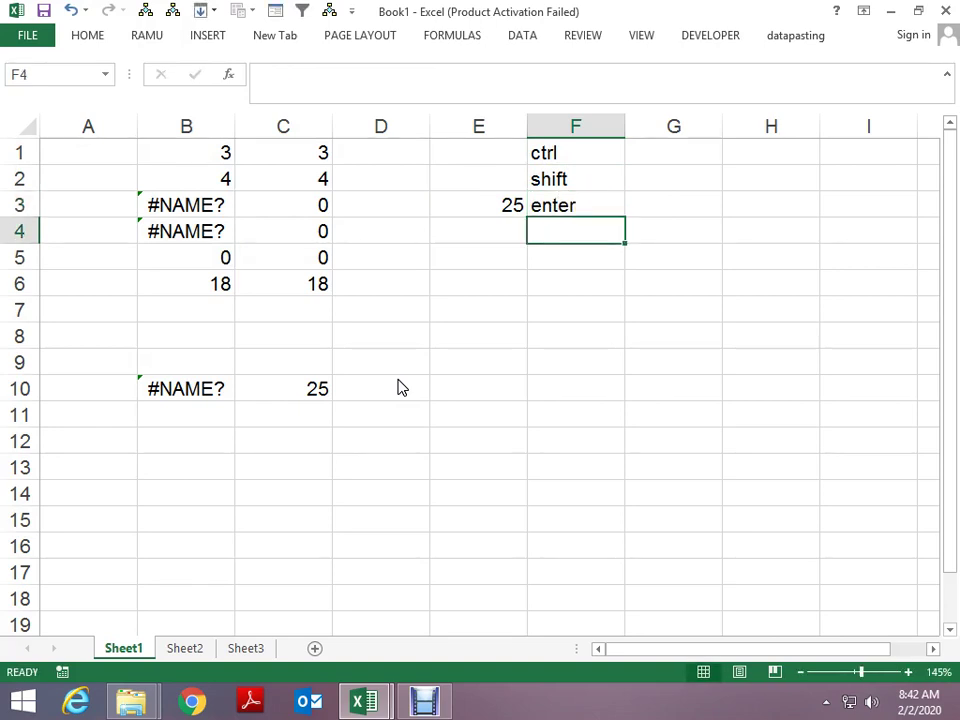
key(Left)
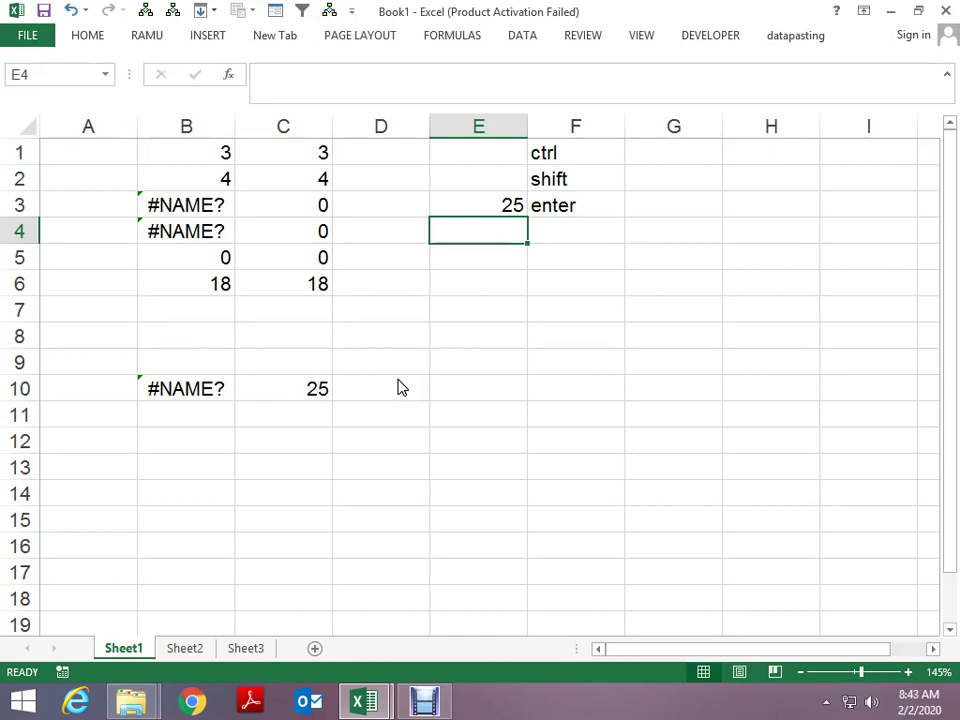
key(Right)
- Enter the date 1 feb 2019 in G1
key(Right)
key(Right)
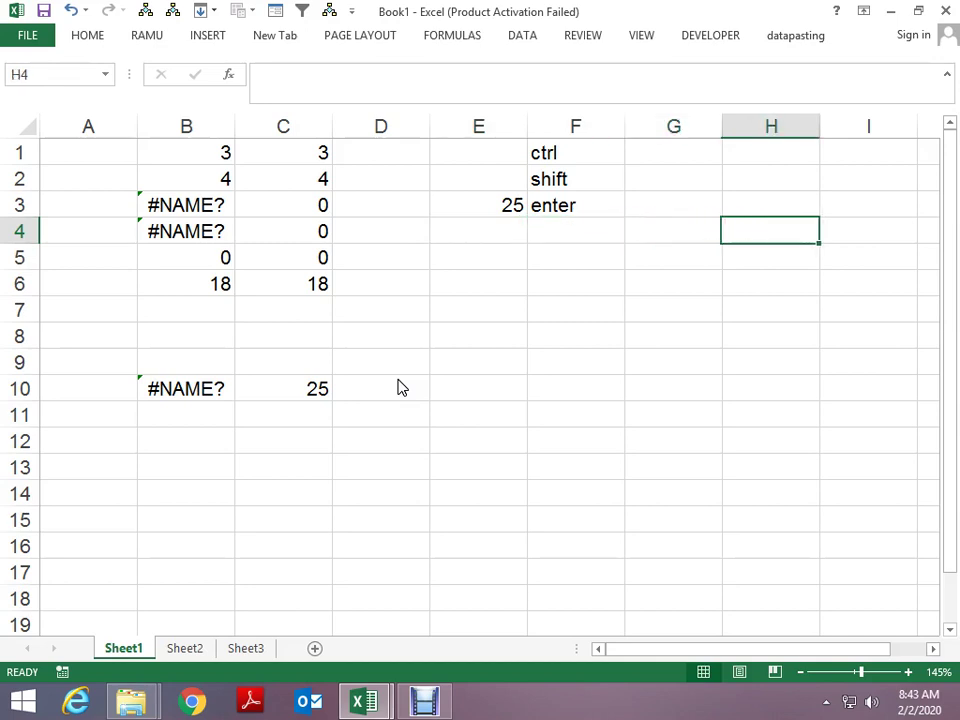
key(Right)
key(Right)
key(Right)
key(Right)
key(Left)
key(Left)
key(Left)
key(Left)
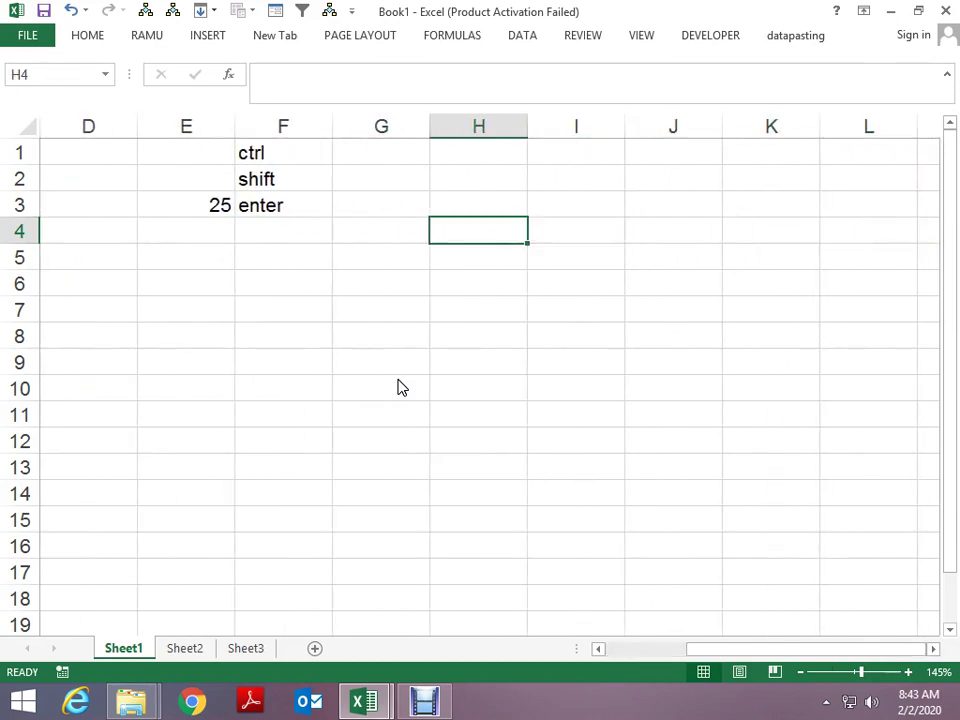
key(Up)
key(Up)
key(Up)
key(Left)
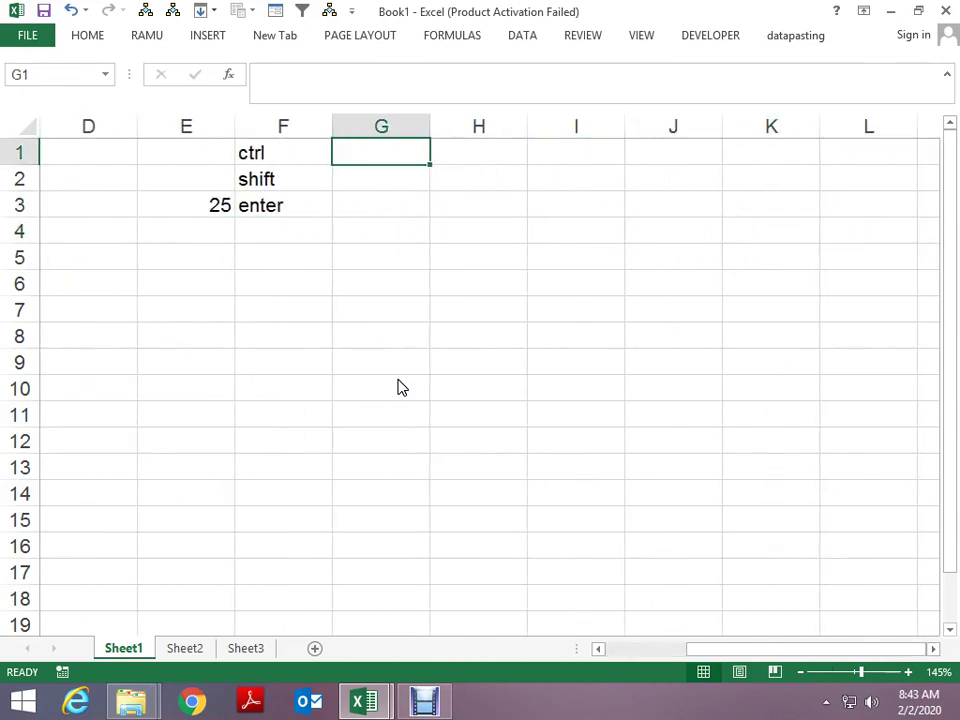
text(1 feb)
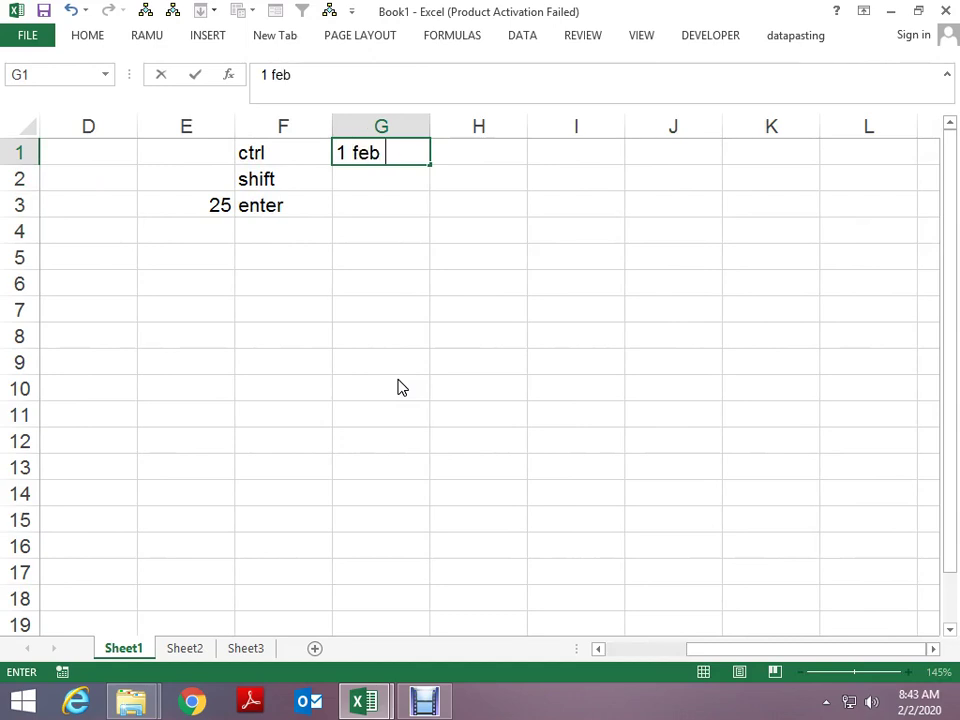
text( 2019)
key(ctrl+Return)
key(Down)
- Put the next-day formula =+G1+1 in G2 and fill it down to G29
text(+)
key(Up)
text(+)
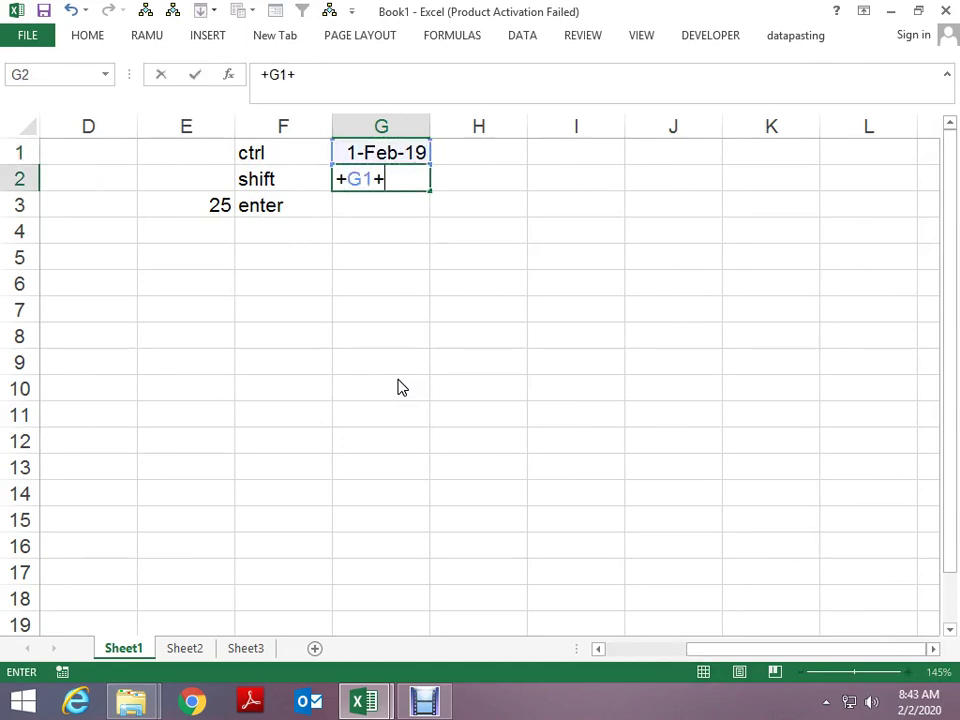
text(1)
key(Return)
key(Up)
key(shift+Down)
key(shift+Down)
key(shift+Down)
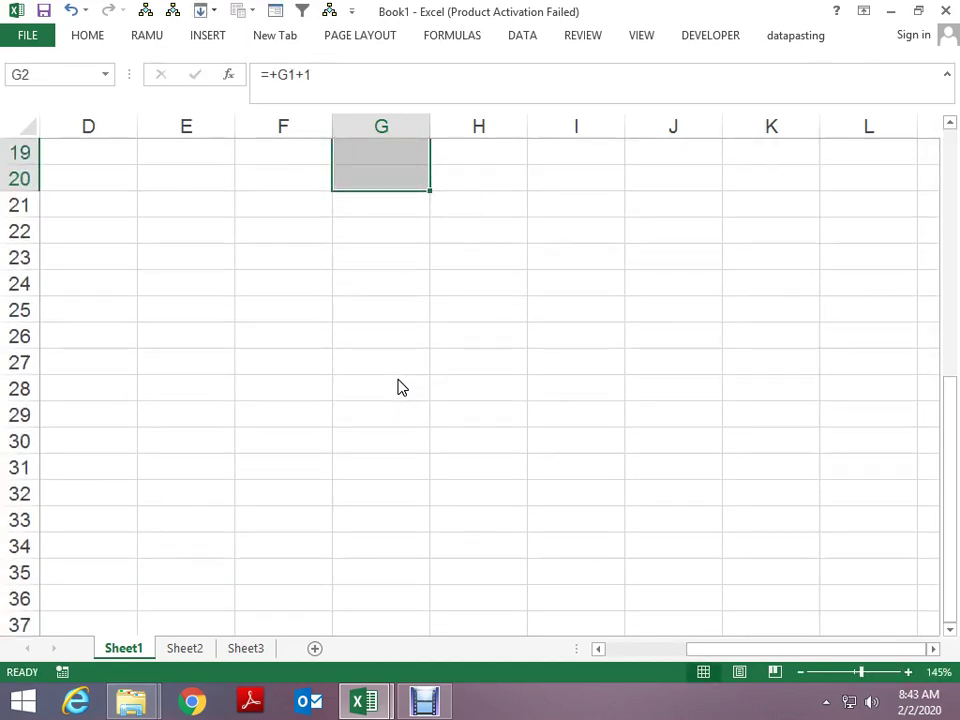
key(ctrl+d)
key(shift+Down)
key(shift+Down)
key(shift+Down)
key(shift+Down)
key(shift+Down)
key(shift+Down)
key(ctrl+d)
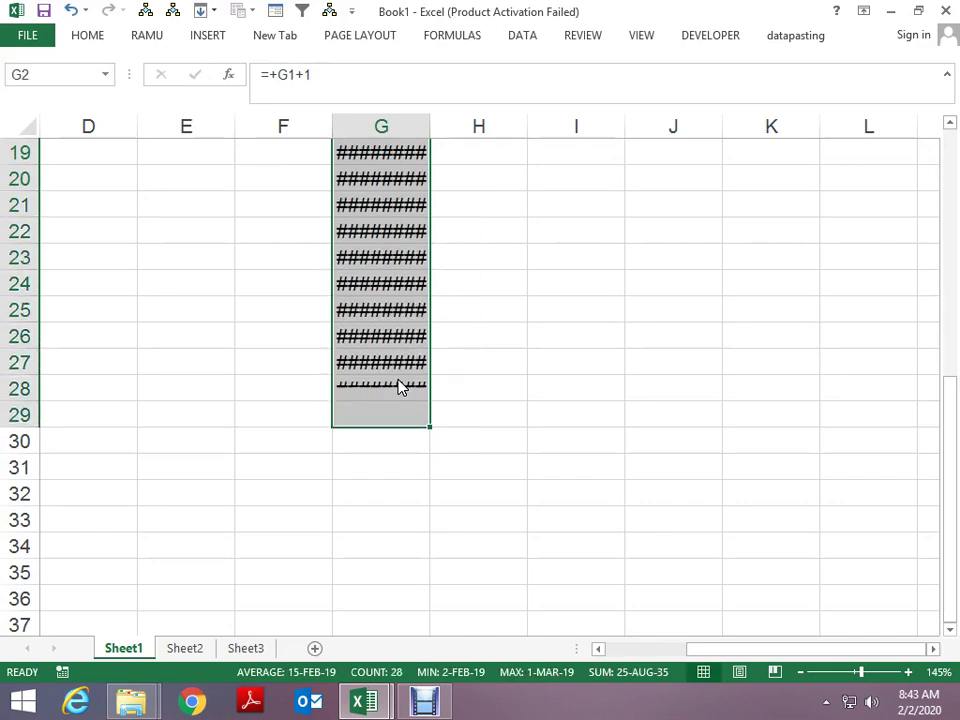
- AutoFit column G's width with Alt H O I so the dates show
key(alt+h)
key(Escape)
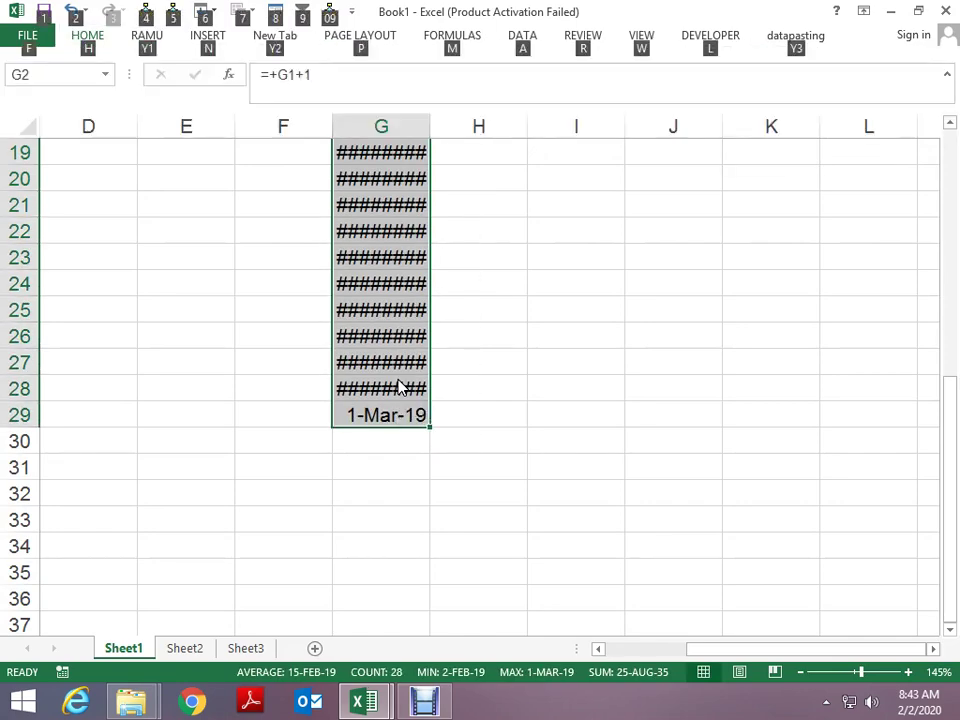
key(Escape)
text(h)
key(Escape)
key(alt)
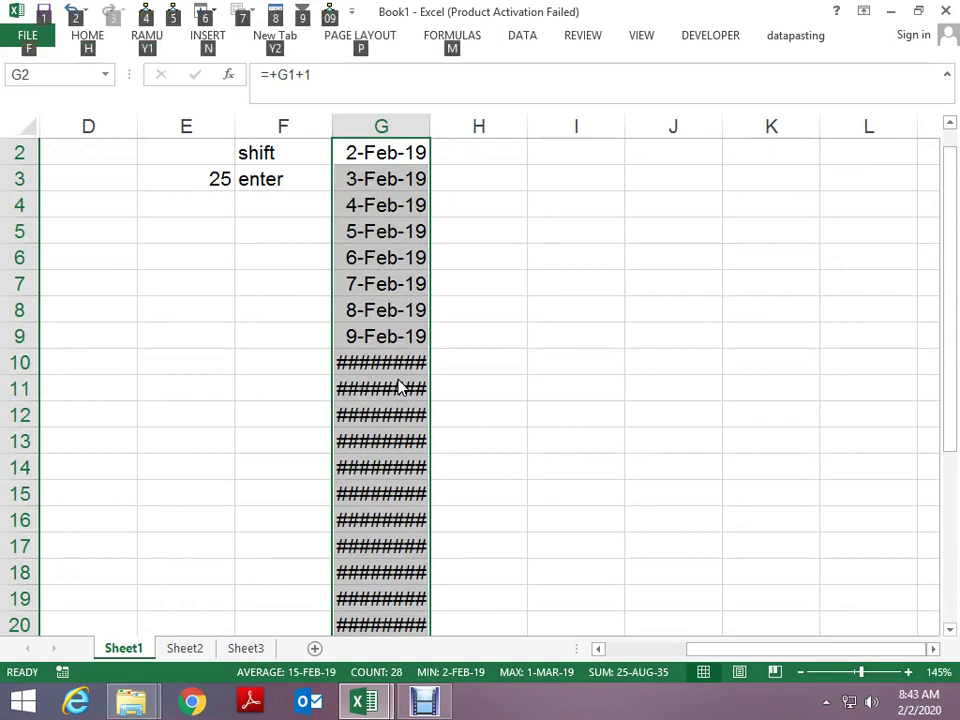
key(h)
key(o)
key(i)
- Remove the extra 1-Mar-19 date so the list ends at 28-Feb-19
key(ctrl+Down)
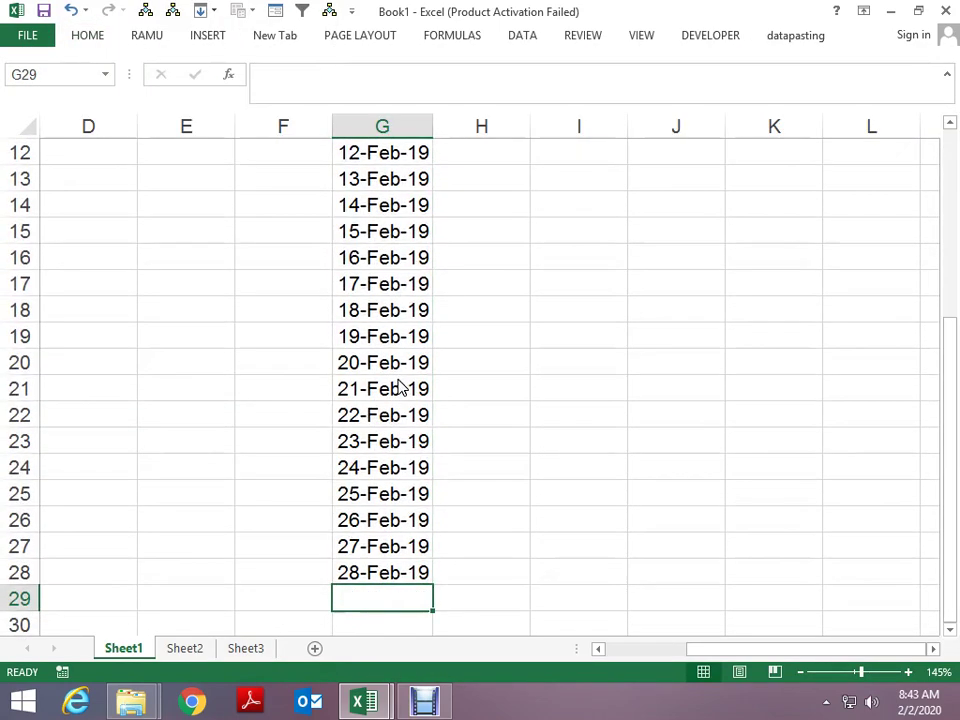
key(Up)
key(ctrl+Up)
key(Right)
key(Right)
key(Right)
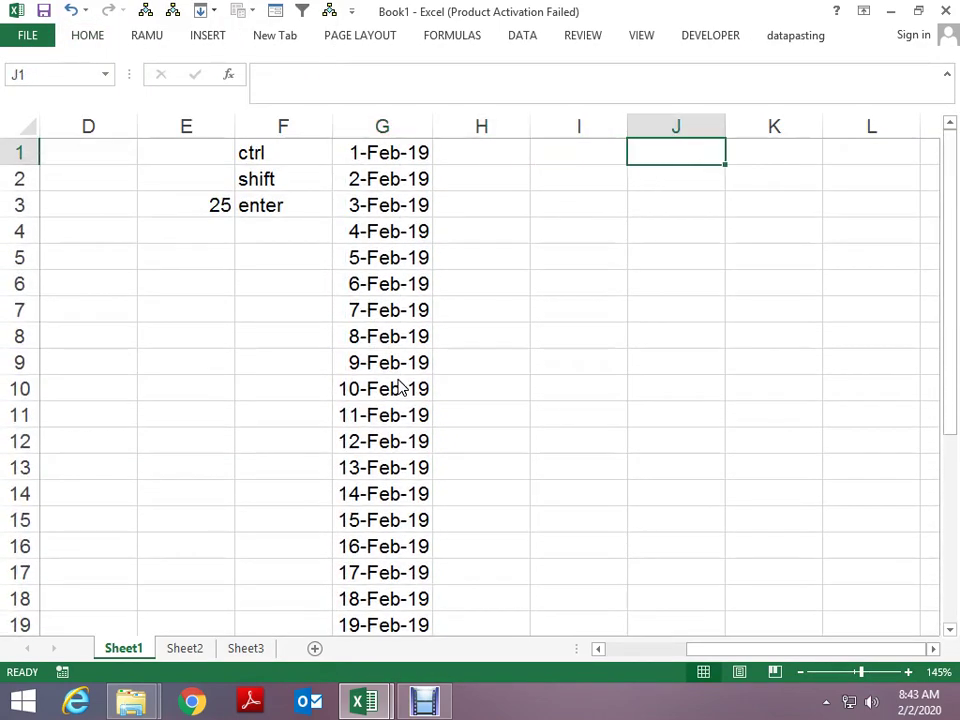
- Type the label fri into J1 beside the February 2019 dates
text(fri)
key(Return)
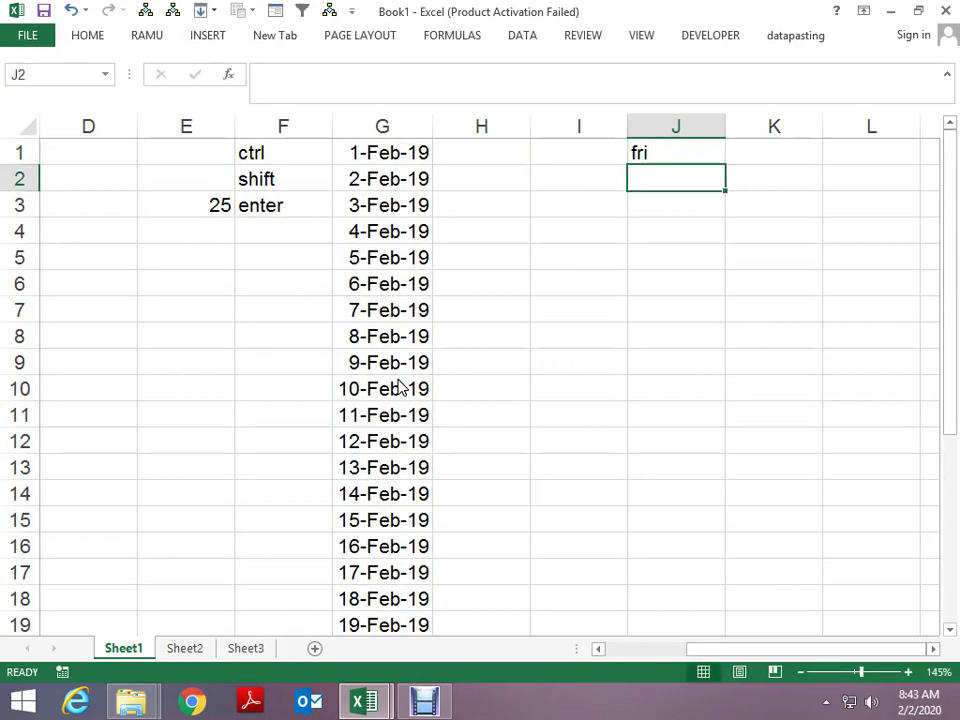
key(Up)
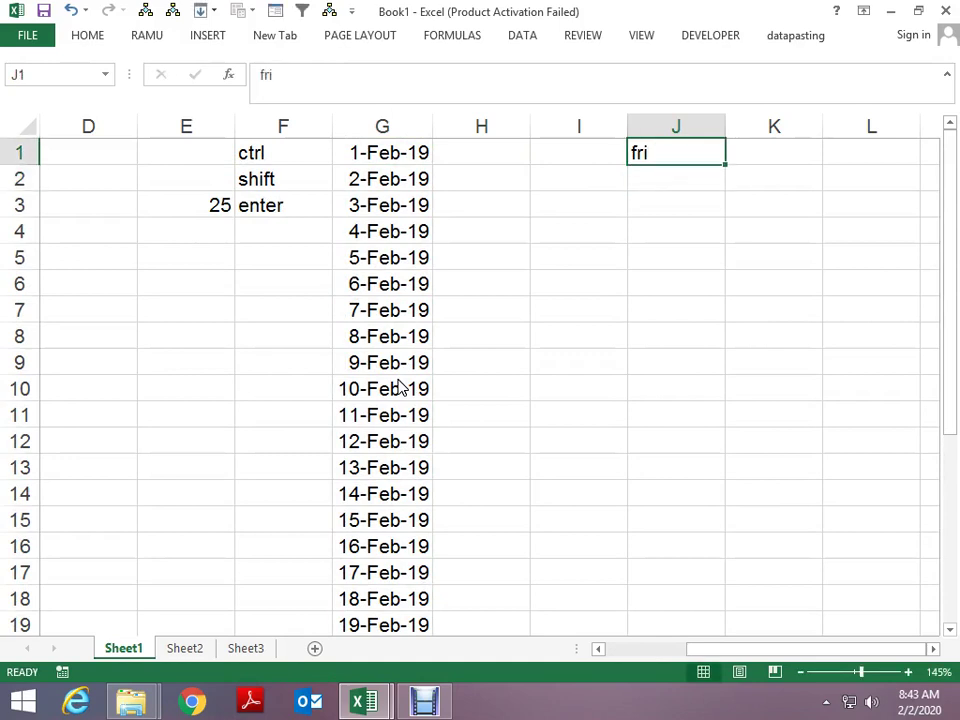
key(Left)
key(Left)
key(Left)
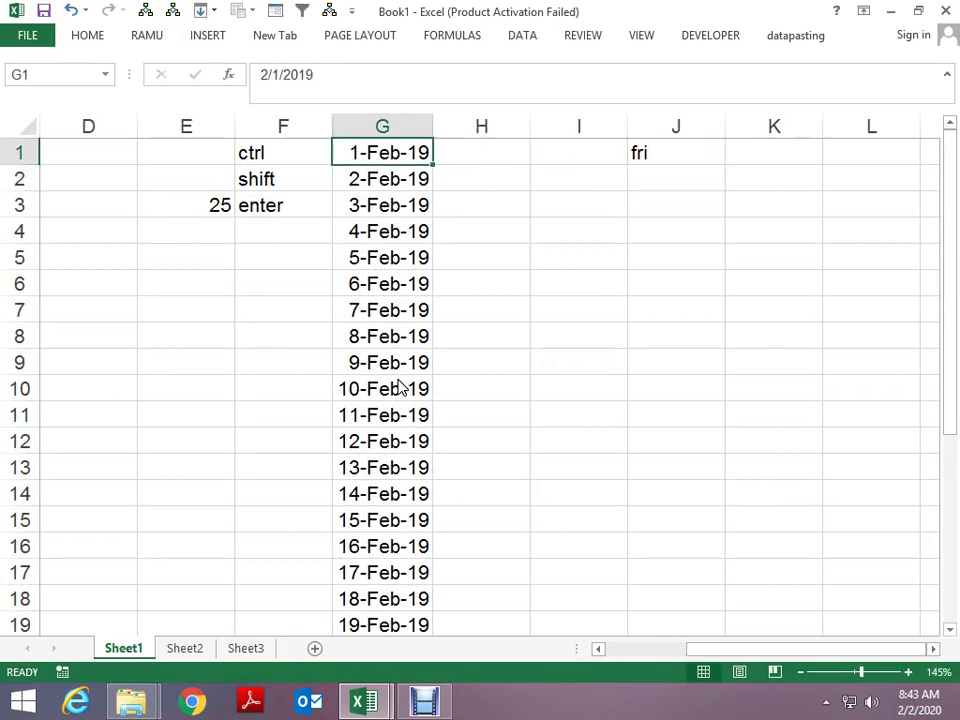
key(Down)
key(Down)
key(Right)
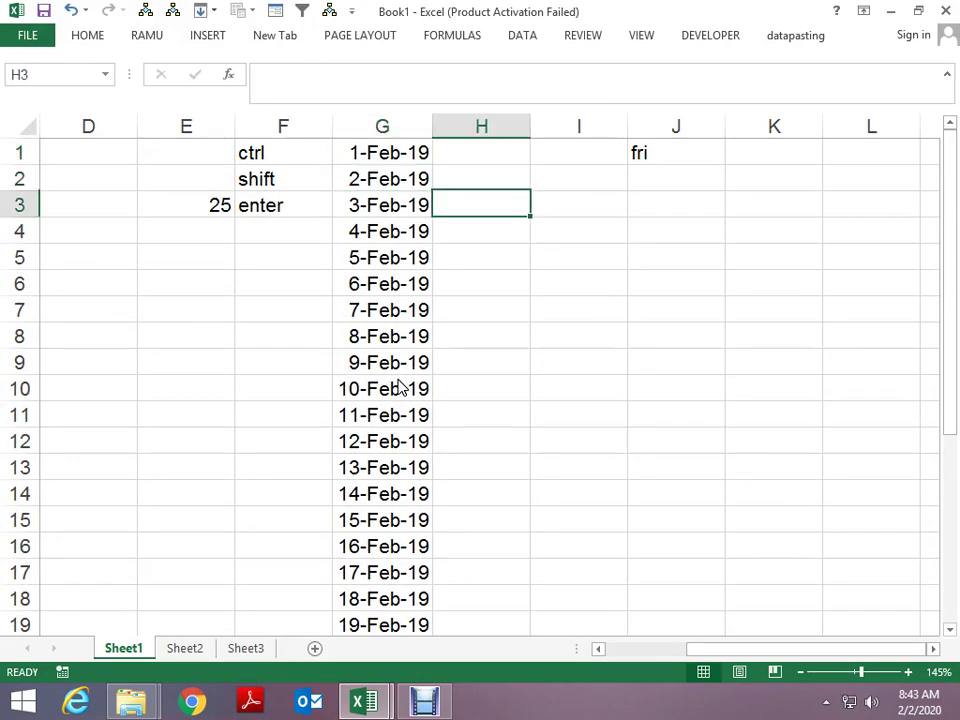
key(Right)
key(Up)
key(Up)
key(Right)
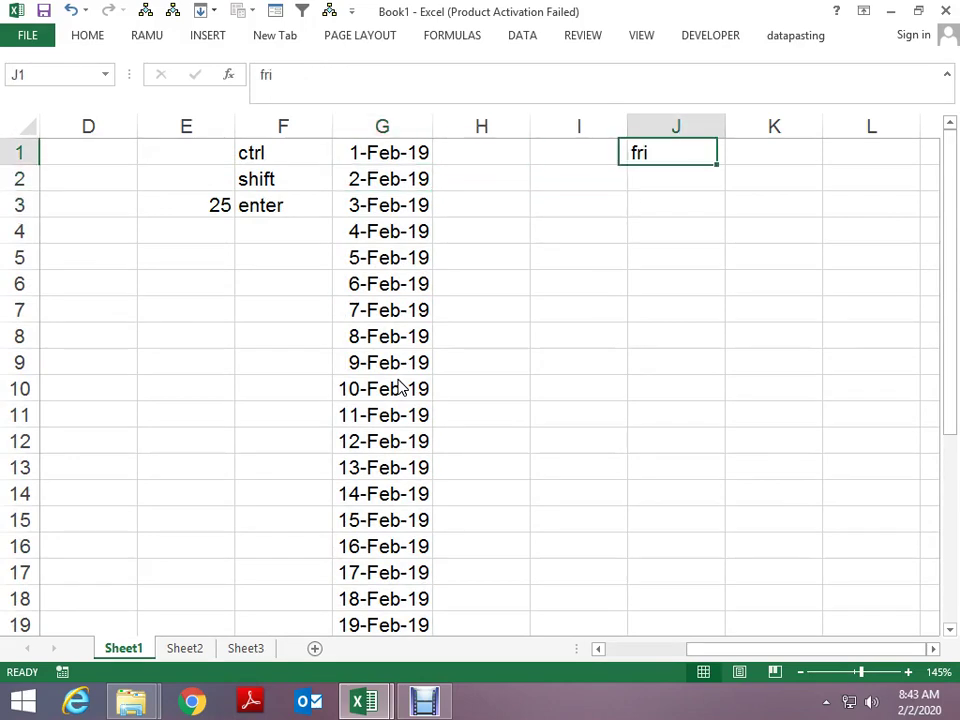
key(Down)
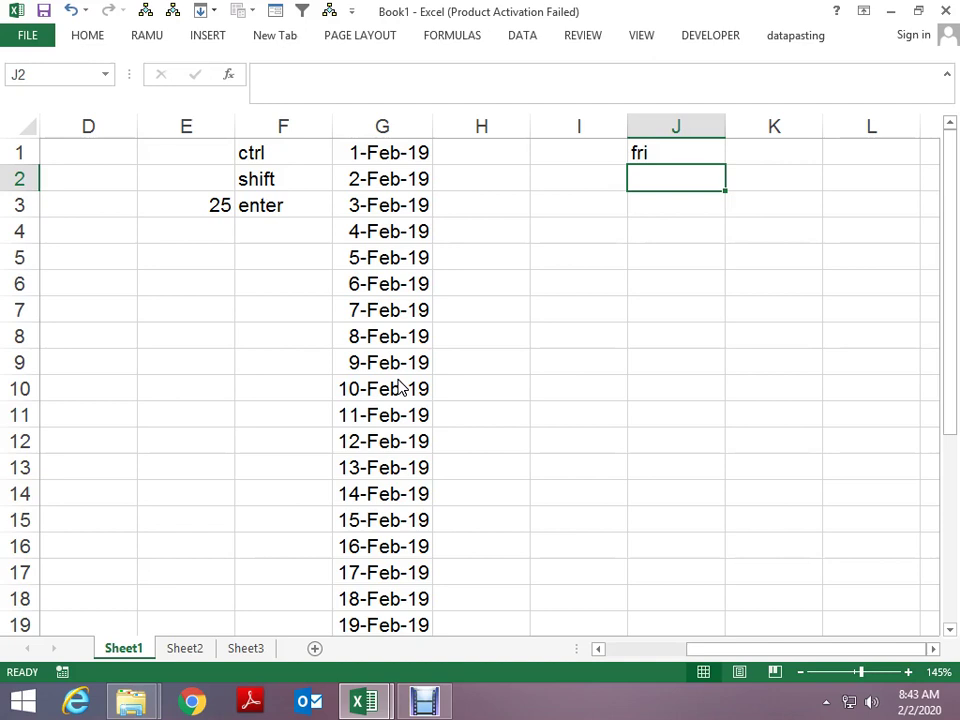
- Enter 1 feb 2020 in I3 and 29 feb 20 in I4
key(Left)
key(Down)
text(1 f)
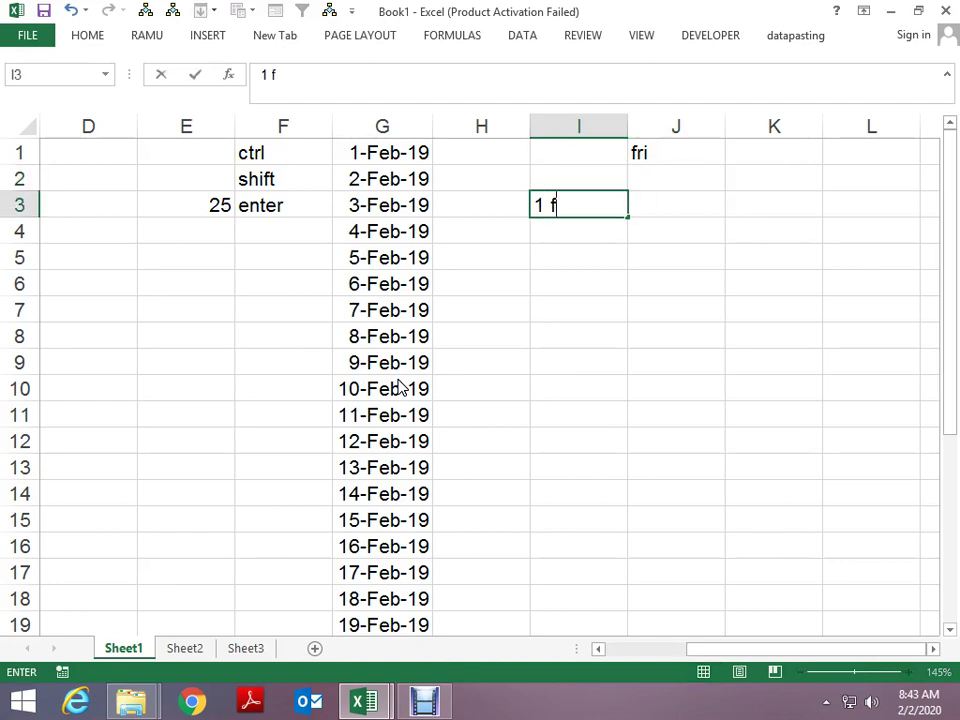
text(eb 2020)
key(Return)
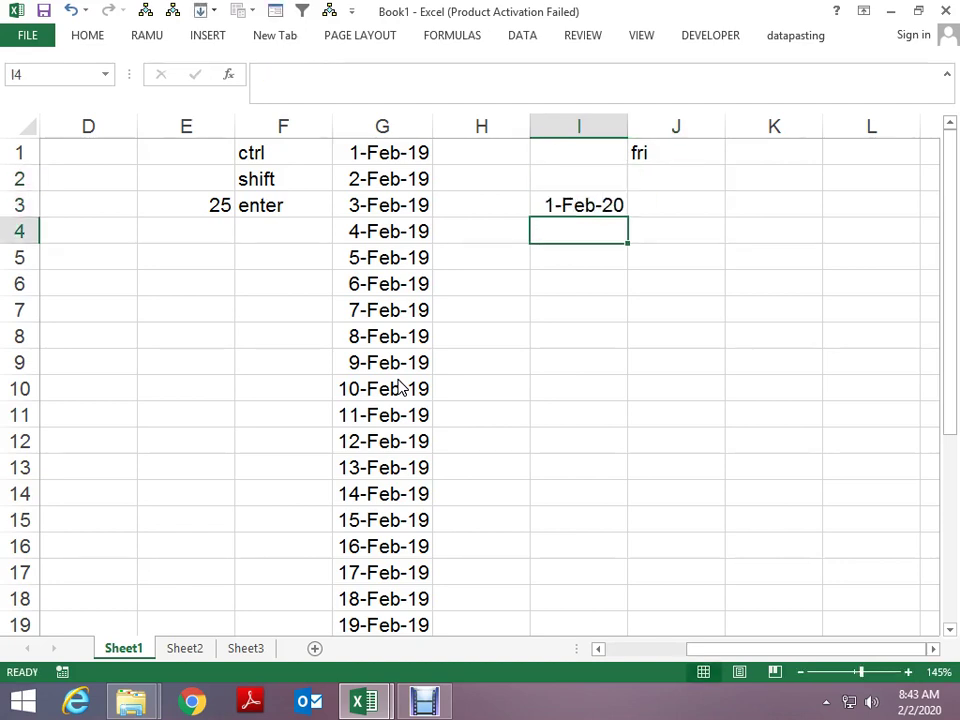
text(29)
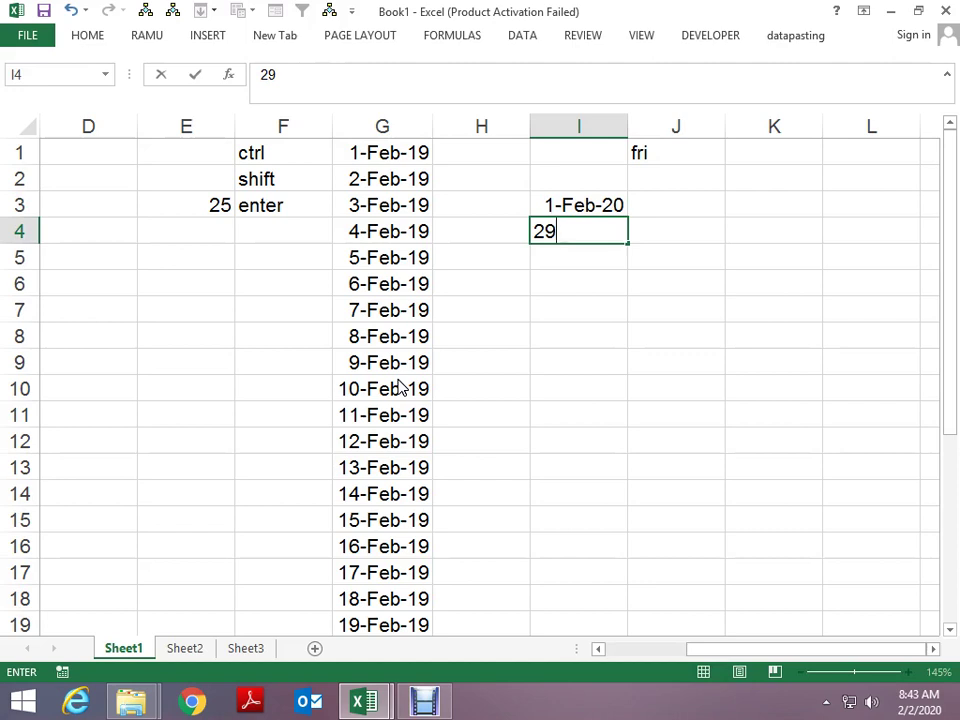
text( feb )
text(20)
key(Return)
- Review the dates in columns G and I, abandoning a formula started in J3
key(Up)
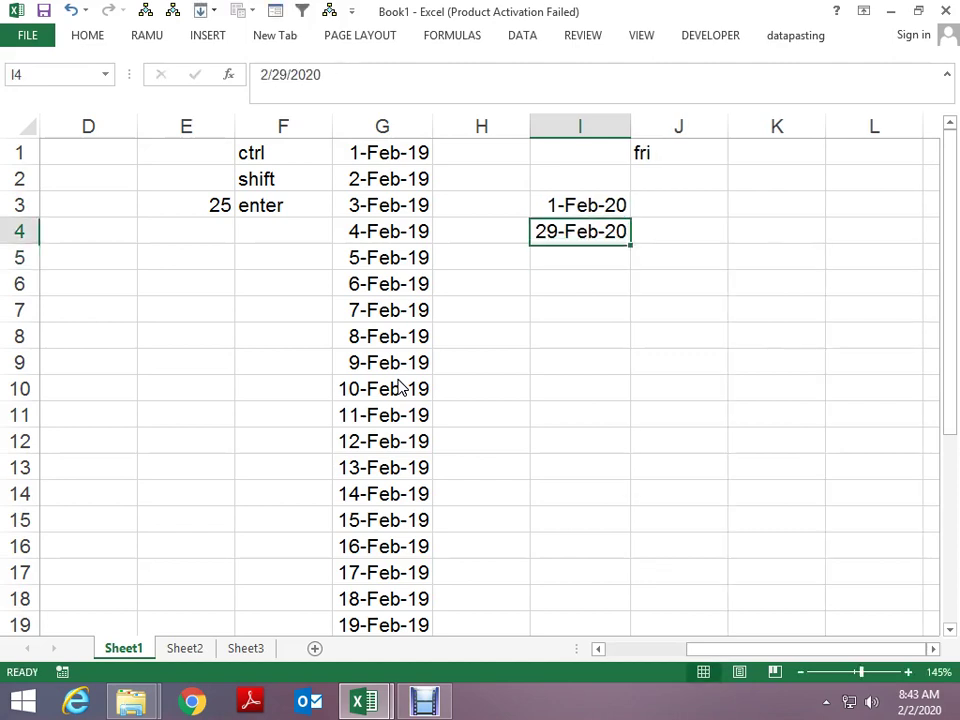
key(Up)
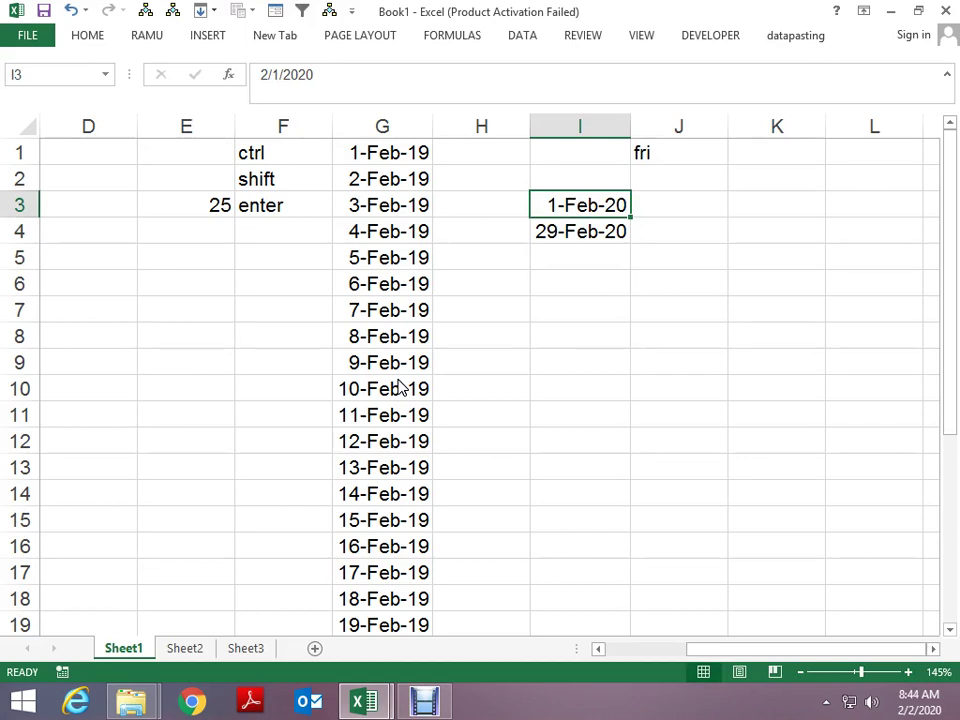
key(Left)
key(Left)
key(Up)
key(Up)
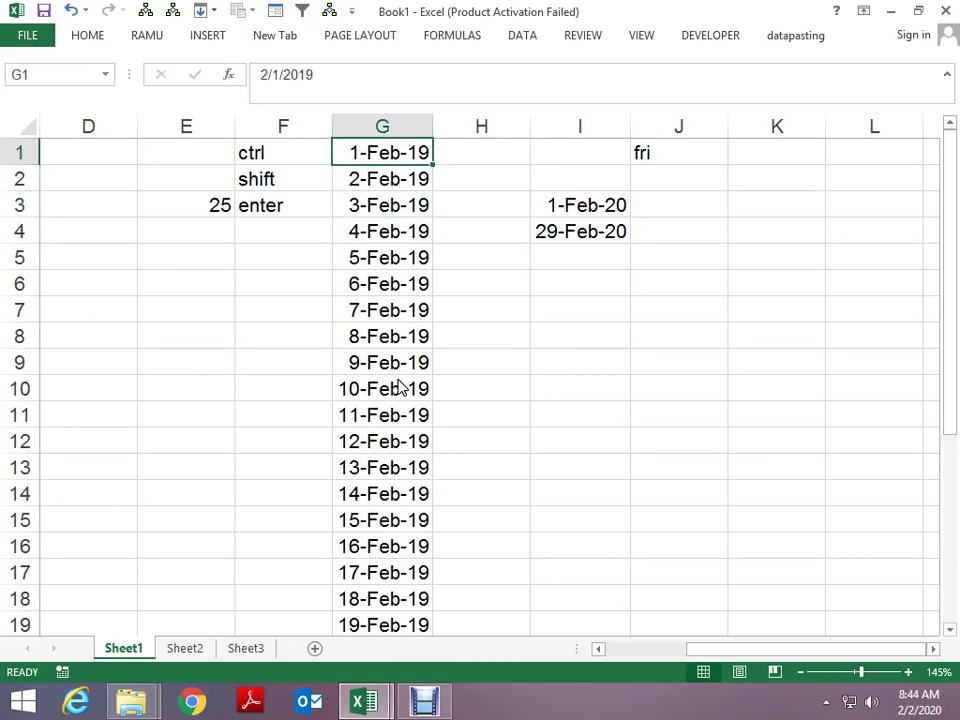
key(Right)
key(Right)
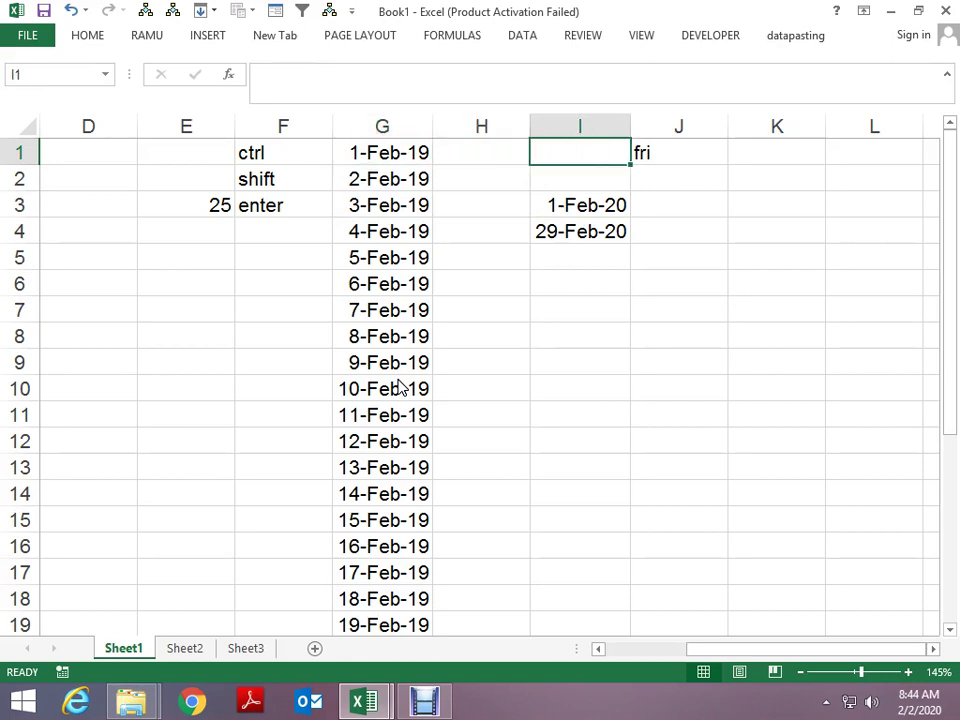
key(Down)
key(Down)
key(Down)
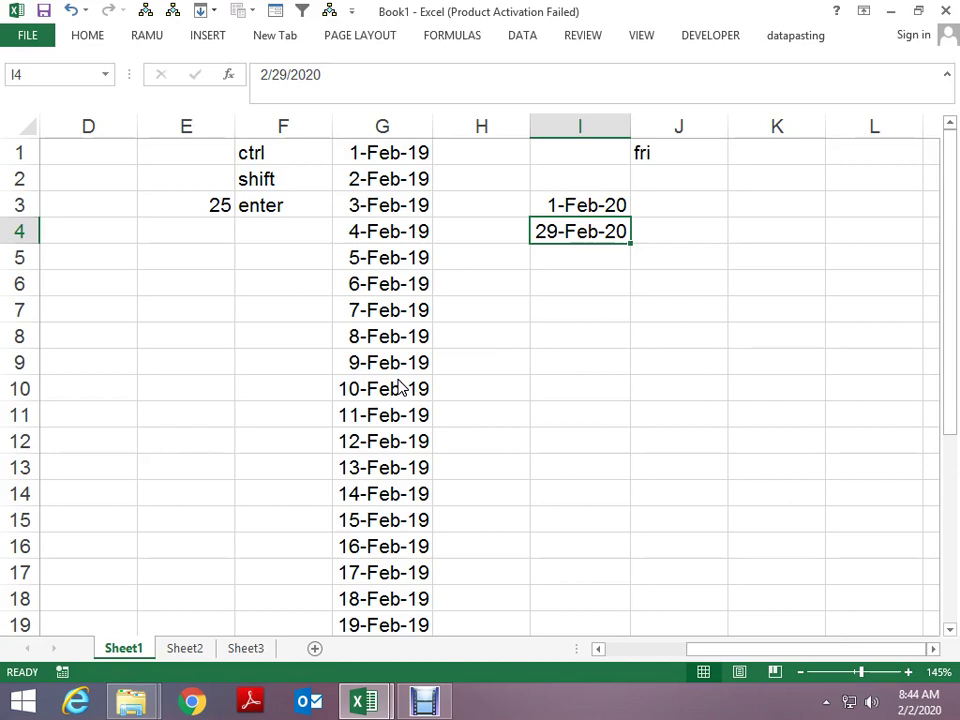
key(Left)
key(Left)
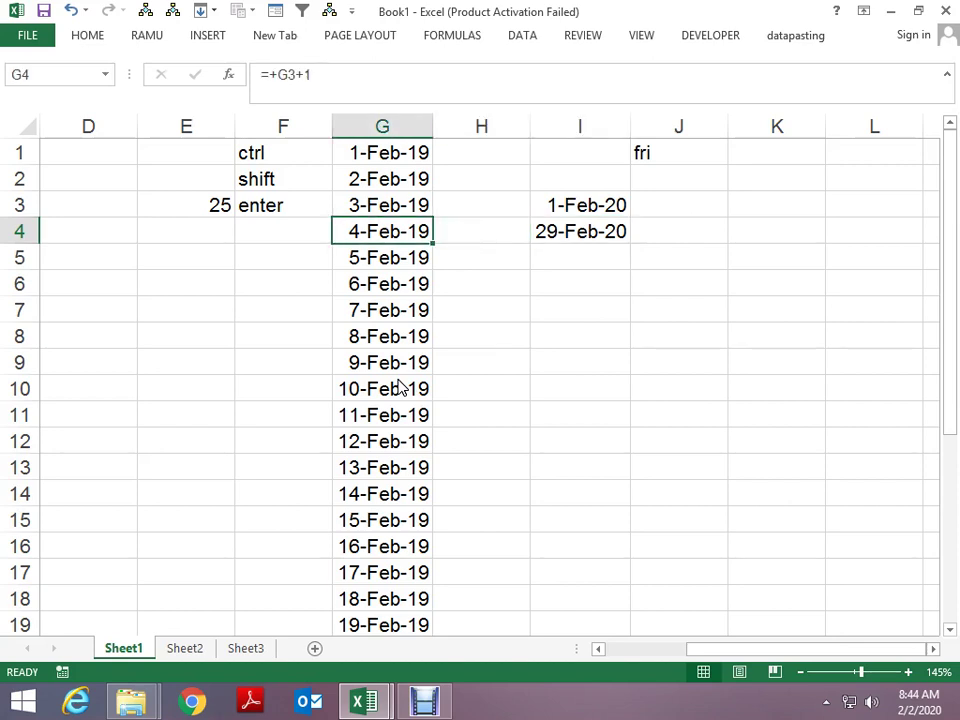
key(Right)
key(Right)
key(Right)
key(Up)
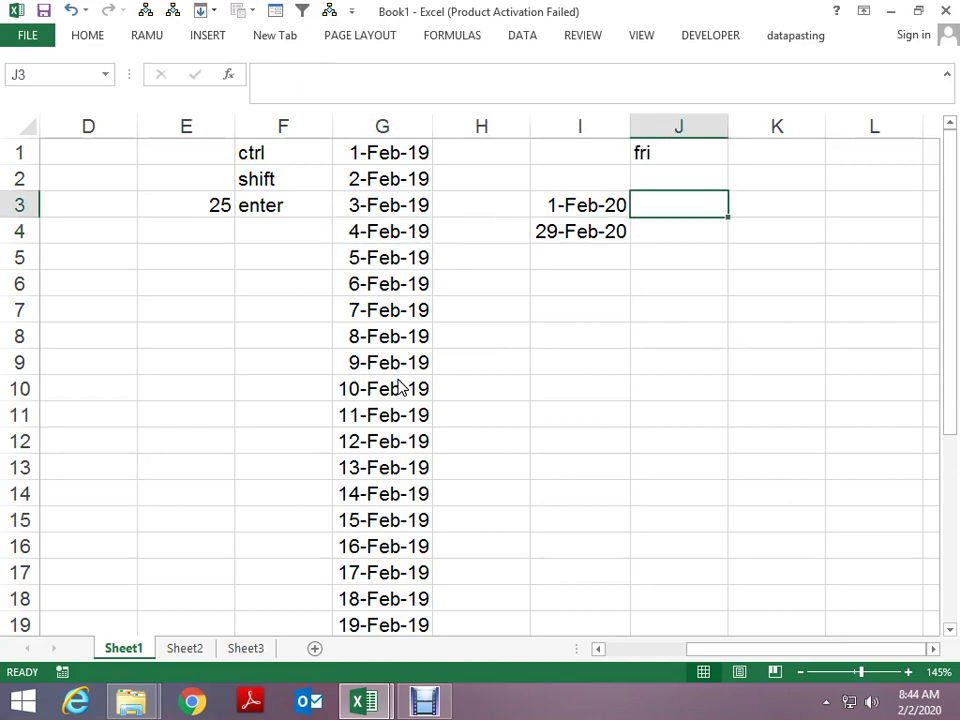
text(=)
key(Escape)
key(Left)
key(Down)
- Change the end date's year in I4 to 2025
key(F2)
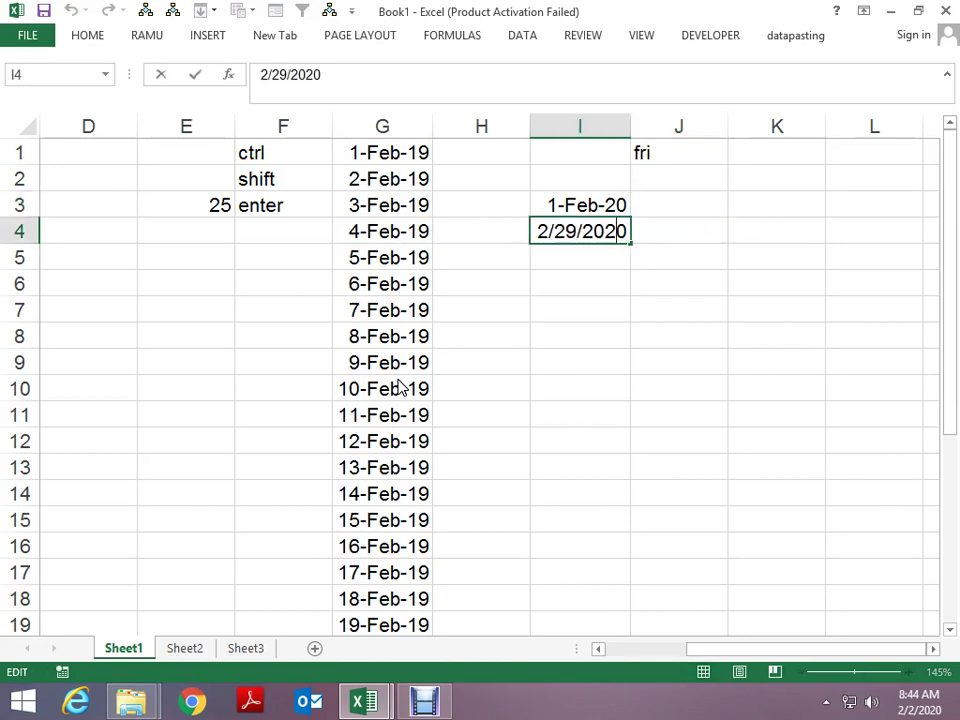
key(BackSpace)
text(5)
key(ctrl+Return)
key(Down)
key(Up)
key(Up)
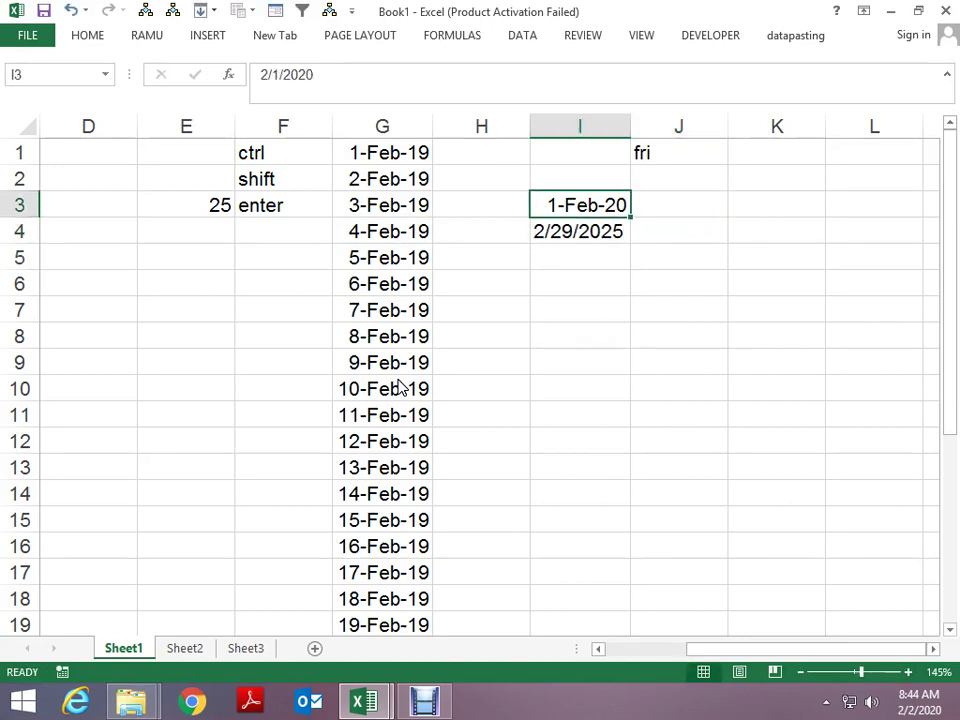
key(Down)
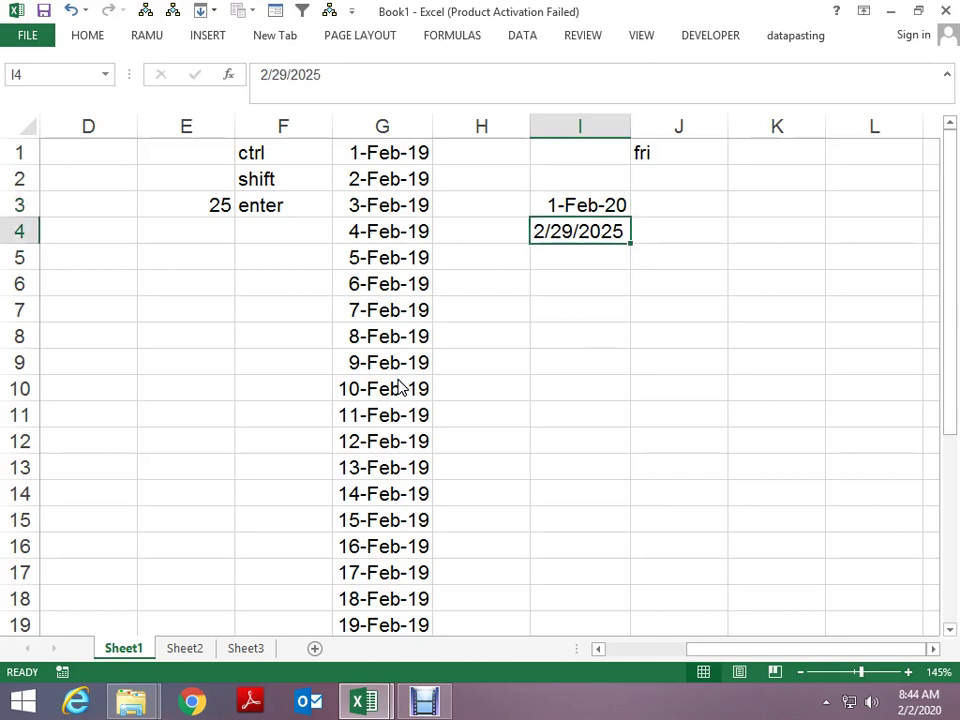
- Change the end date's day from 29 to 28, giving 28-Feb-25 in I4
key(F2)
key(Left)
key(Left)
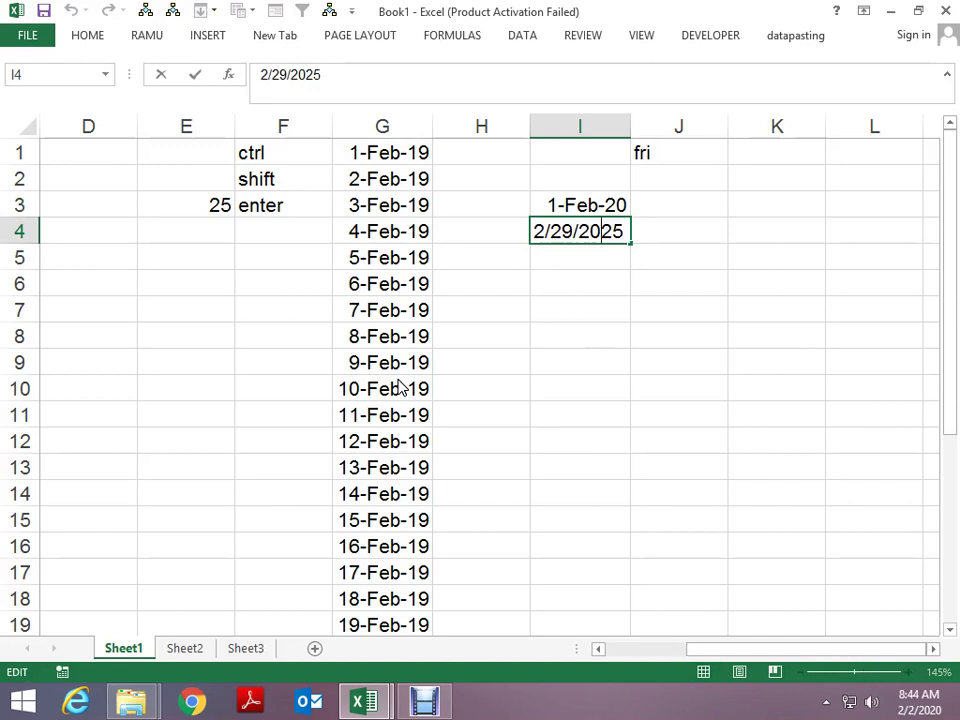
key(Left)
key(Left)
key(Left)
key(Left)
key(Delete)
text(8)
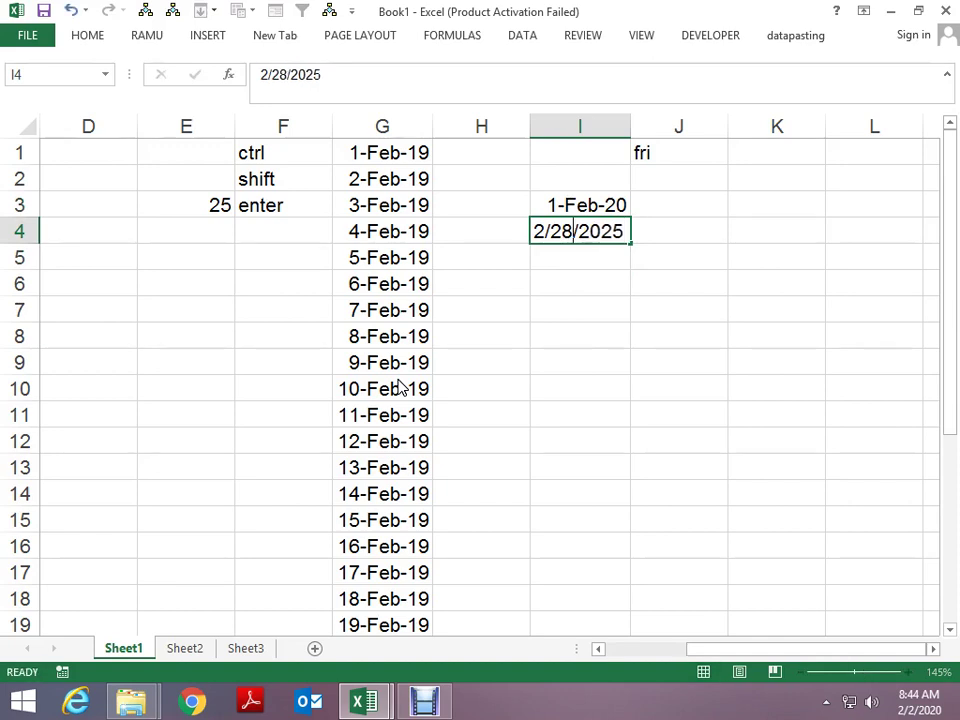
key(Return)
key(Up)
key(Up)
key(Right)
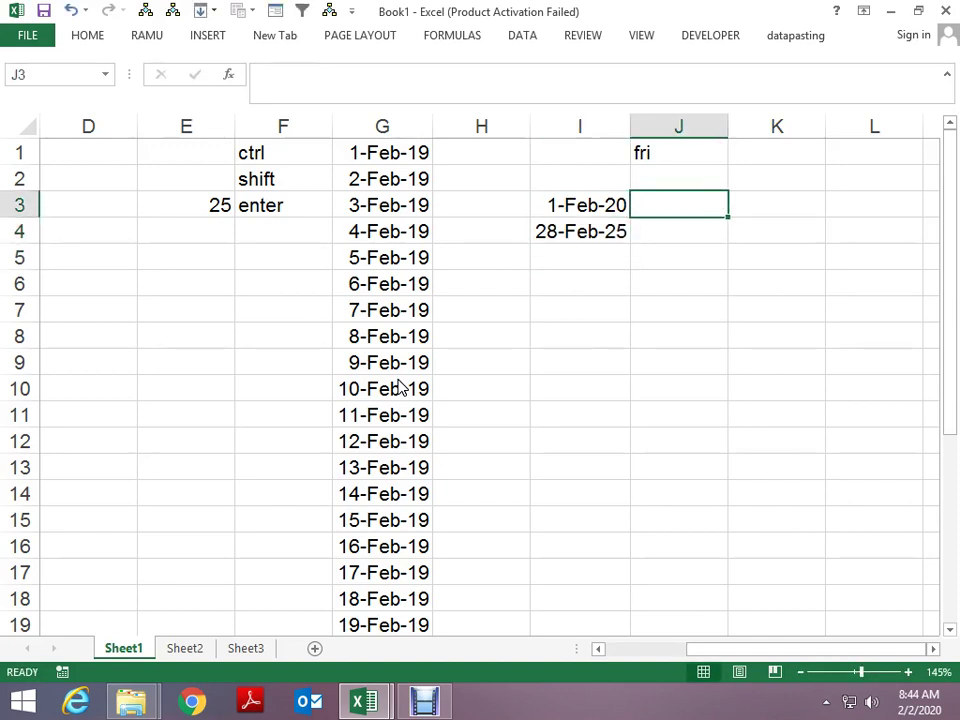
- Enter =TEXT(I3,"ddd") in J3 and copy it to J4, showing Sat and Fri
text(=t)
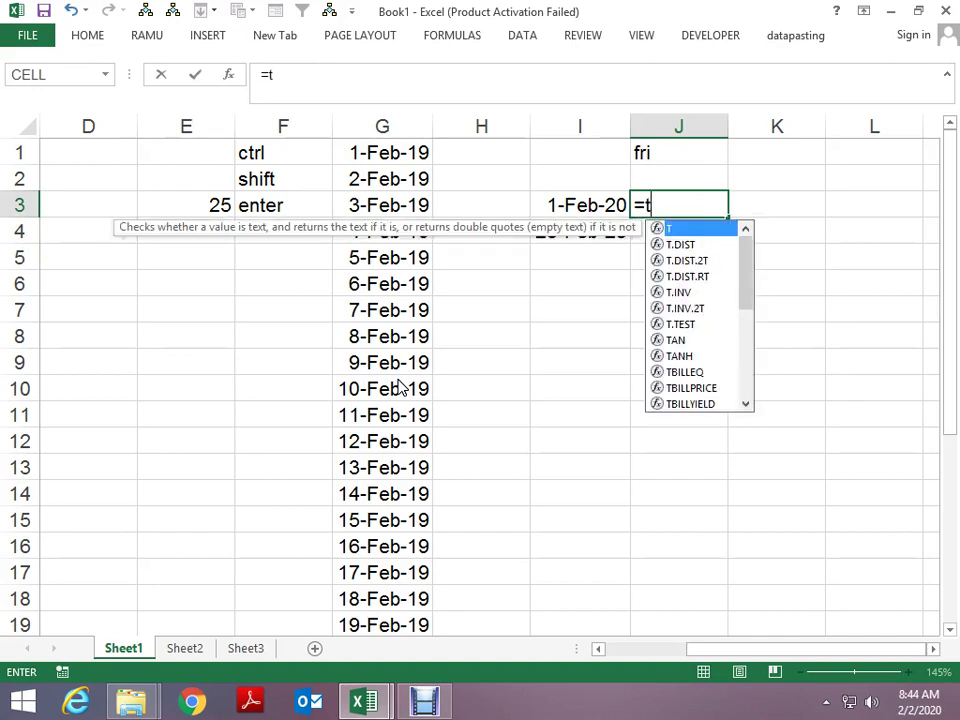
text(ext)
key(Tab)
key(Left)
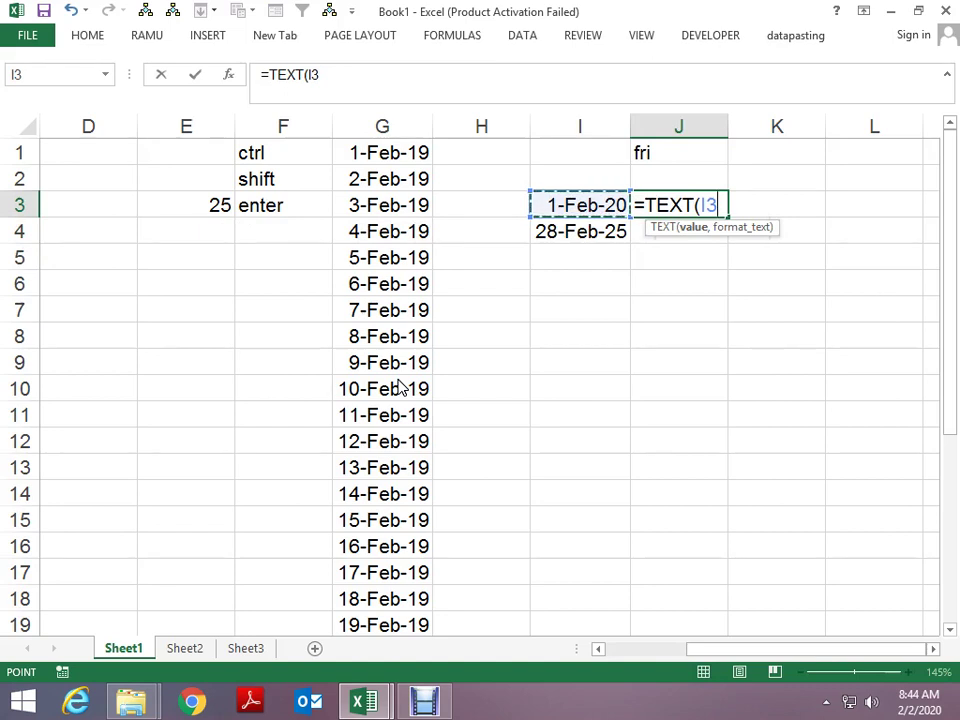
text(,"ddd)
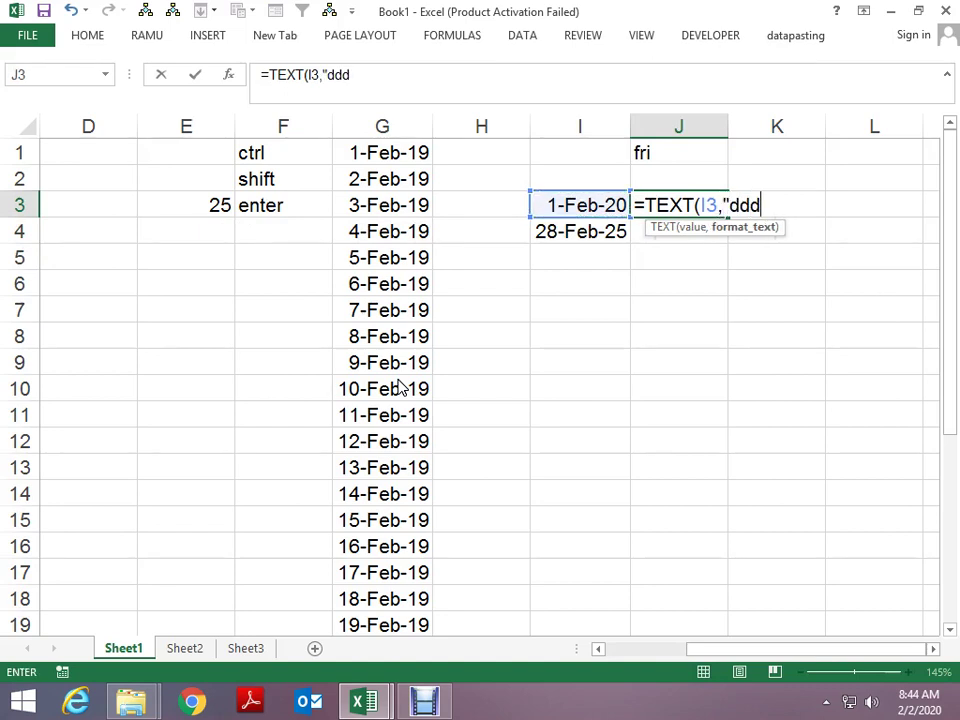
text("))
key(Return)
key(ctrl+d)
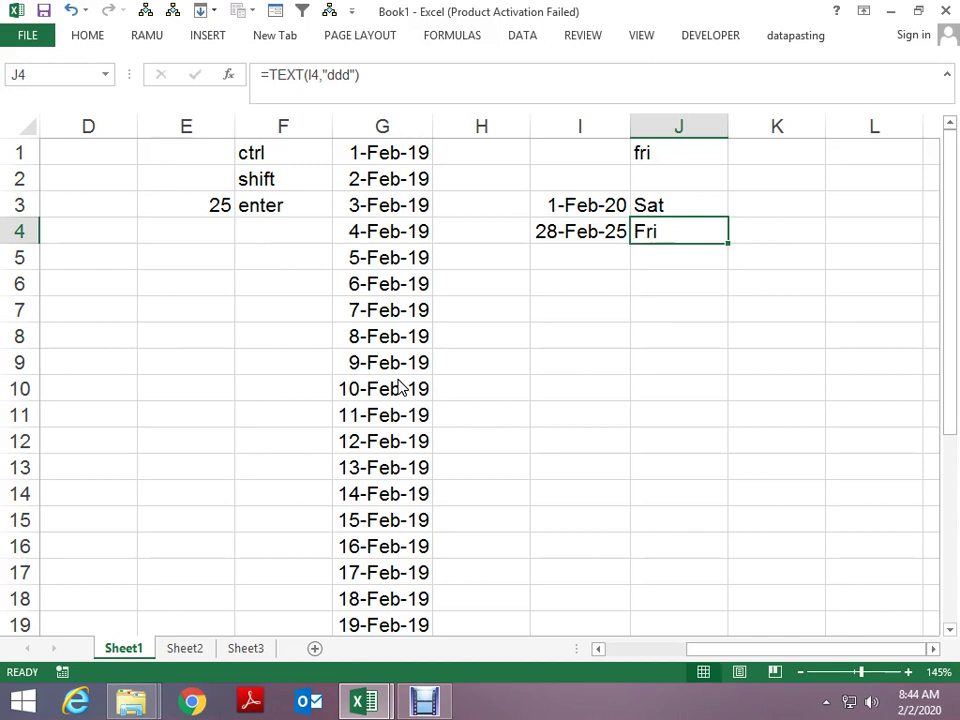
key(Up)
key(Down)
key(Up)
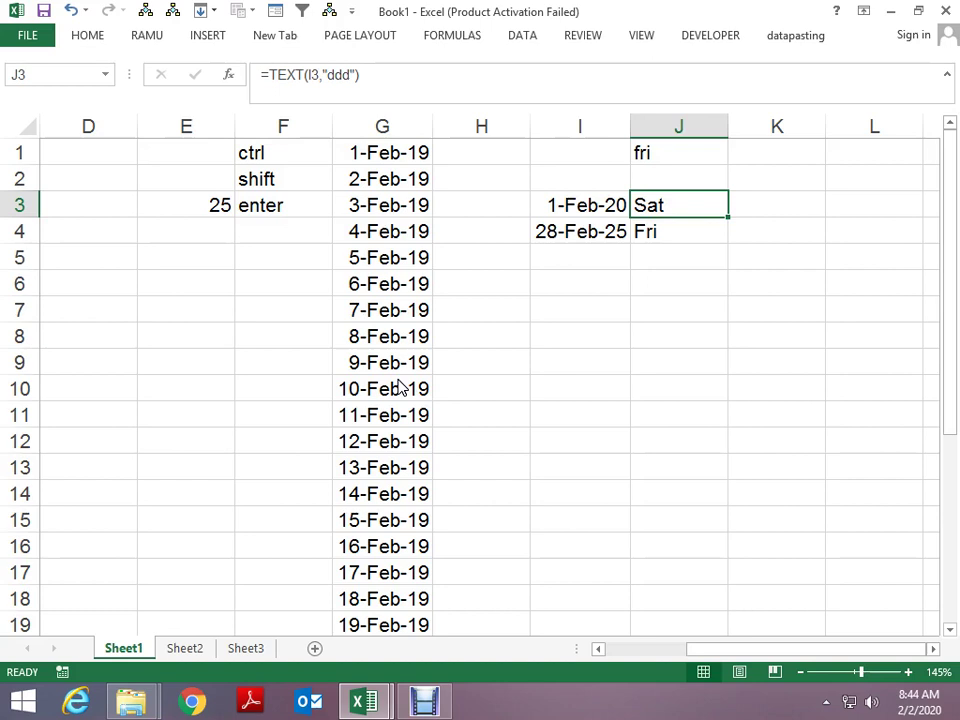
key(Left)
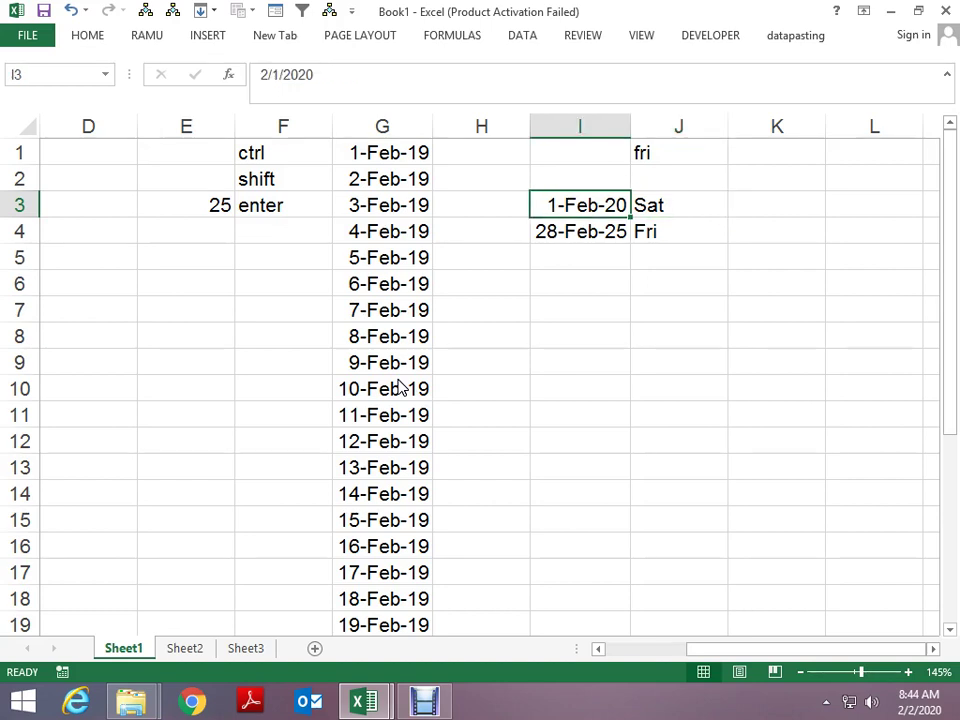
key(shift+Down)
key(Left)
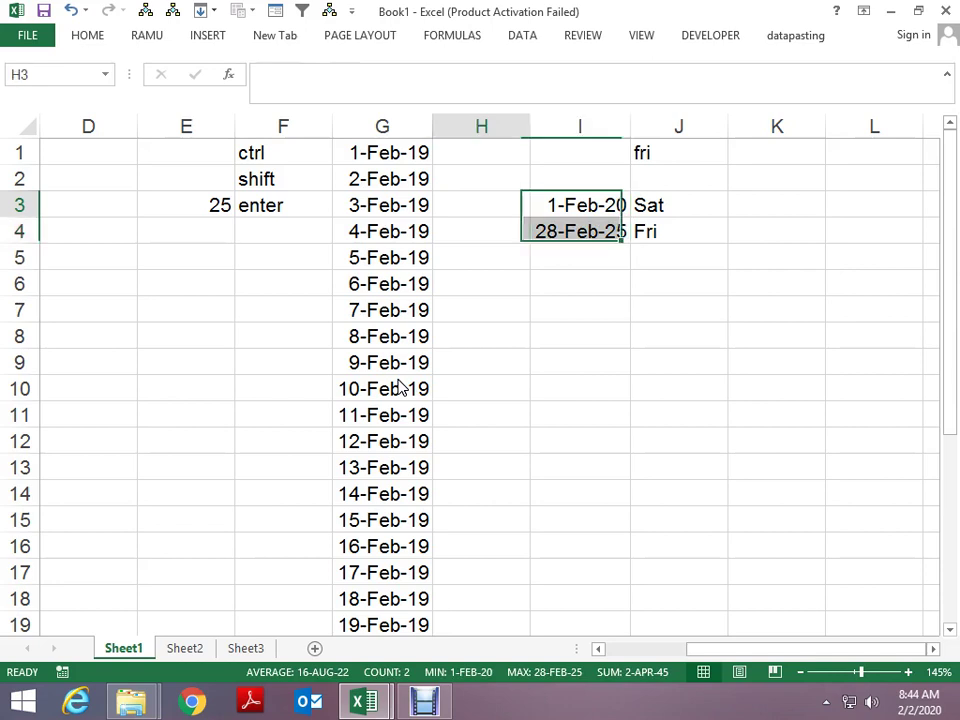
key(Left)
key(ctrl+Down)
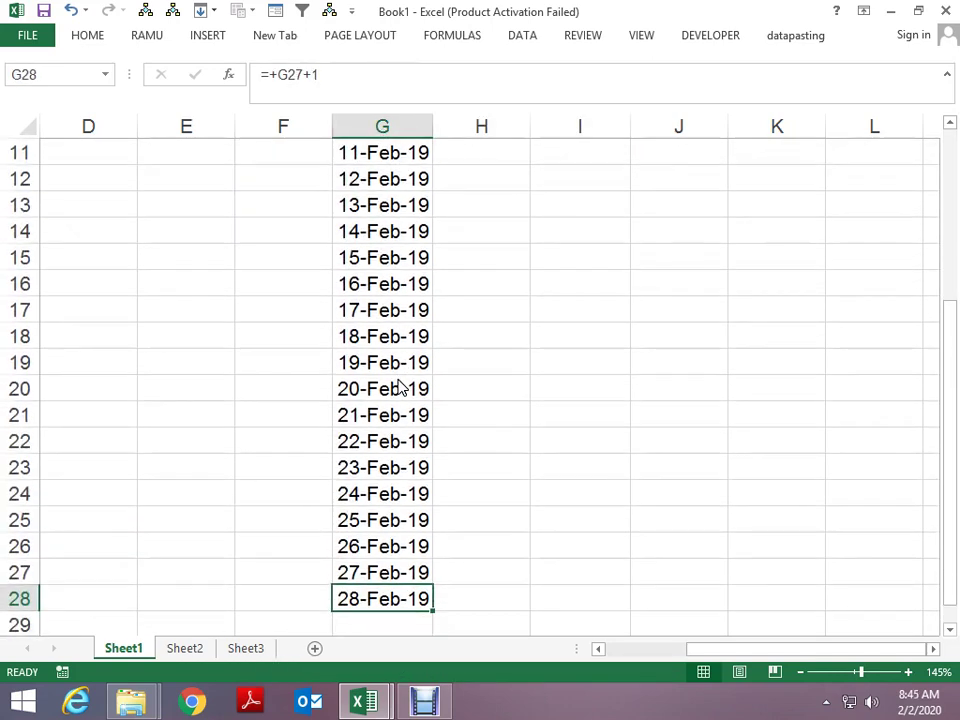
key(ctrl+Up)
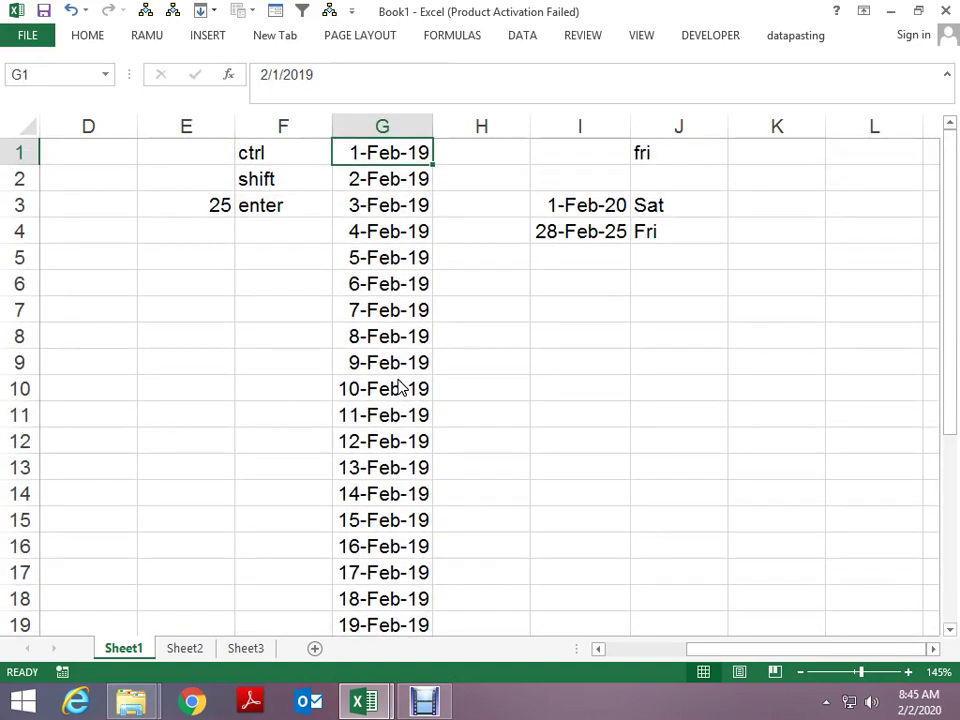
key(Right)
key(Down)
key(Right)
key(Down)
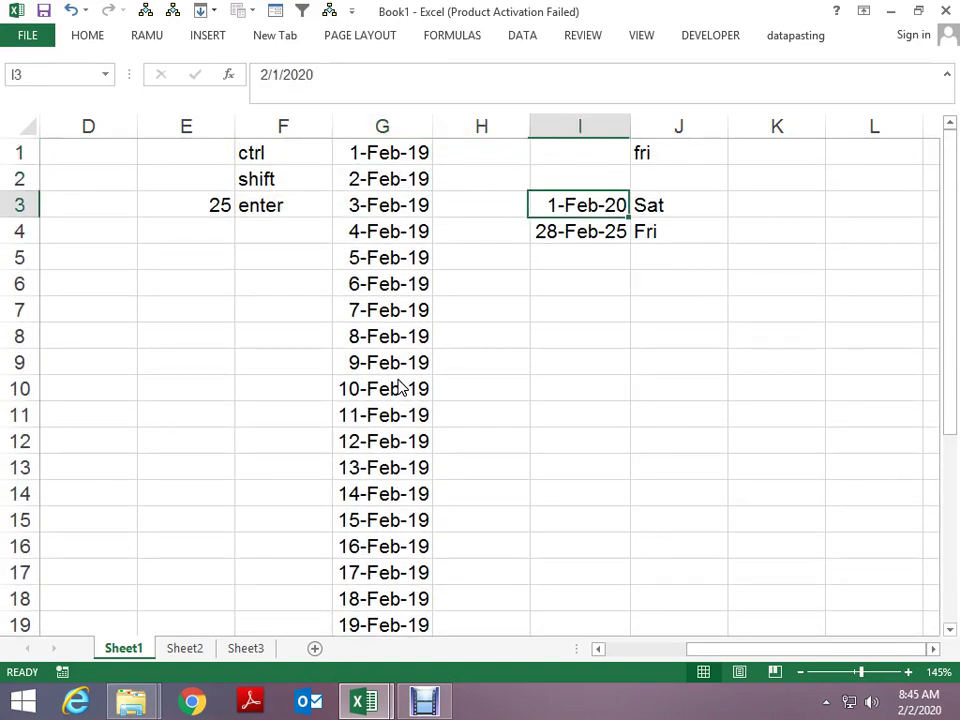
key(Down)
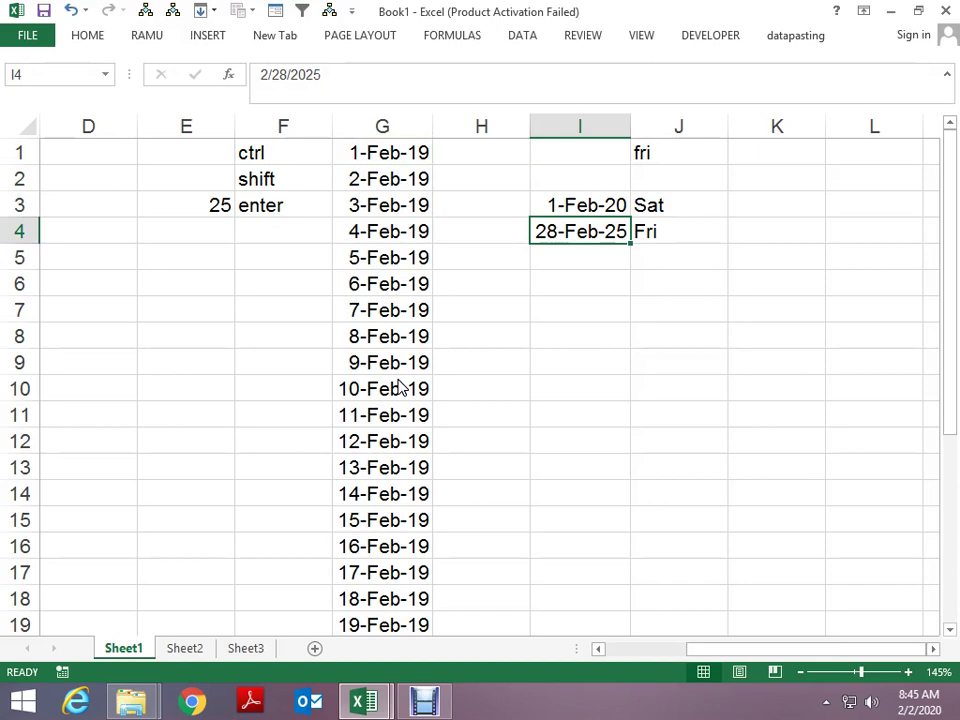
key(Left)
key(Left)
key(Left)
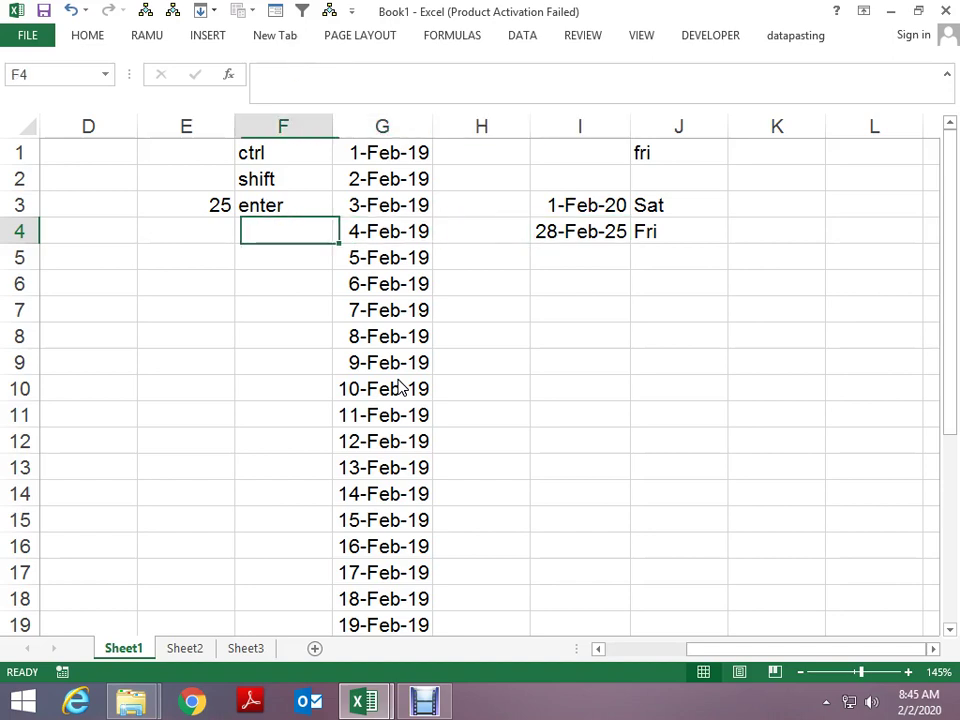
key(Right)
key(Up)
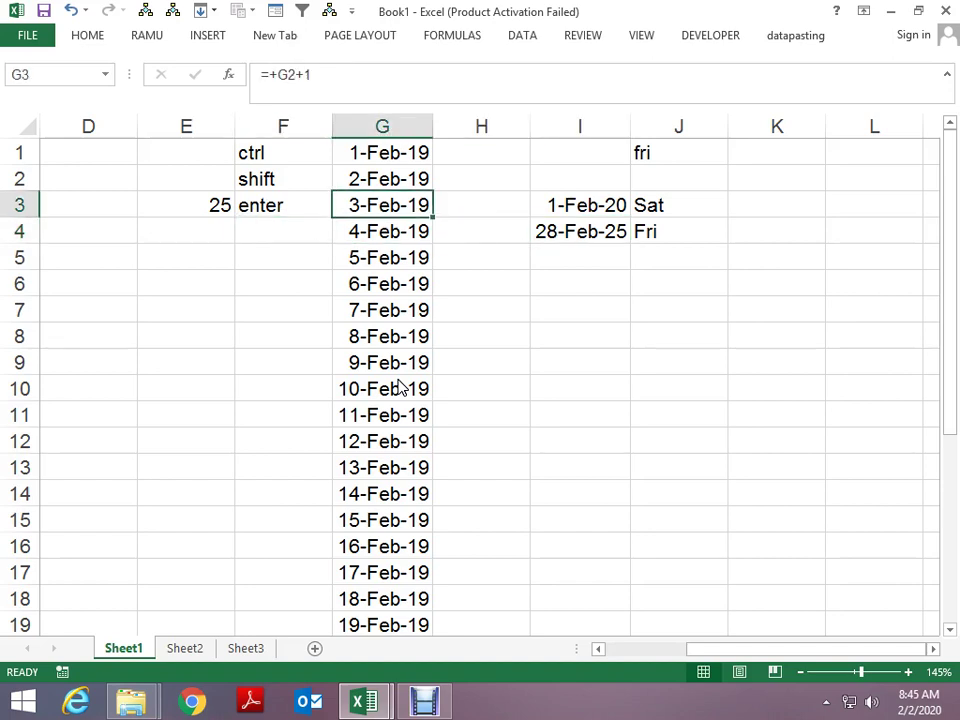
key(Up)
key(Up)
key(Right)
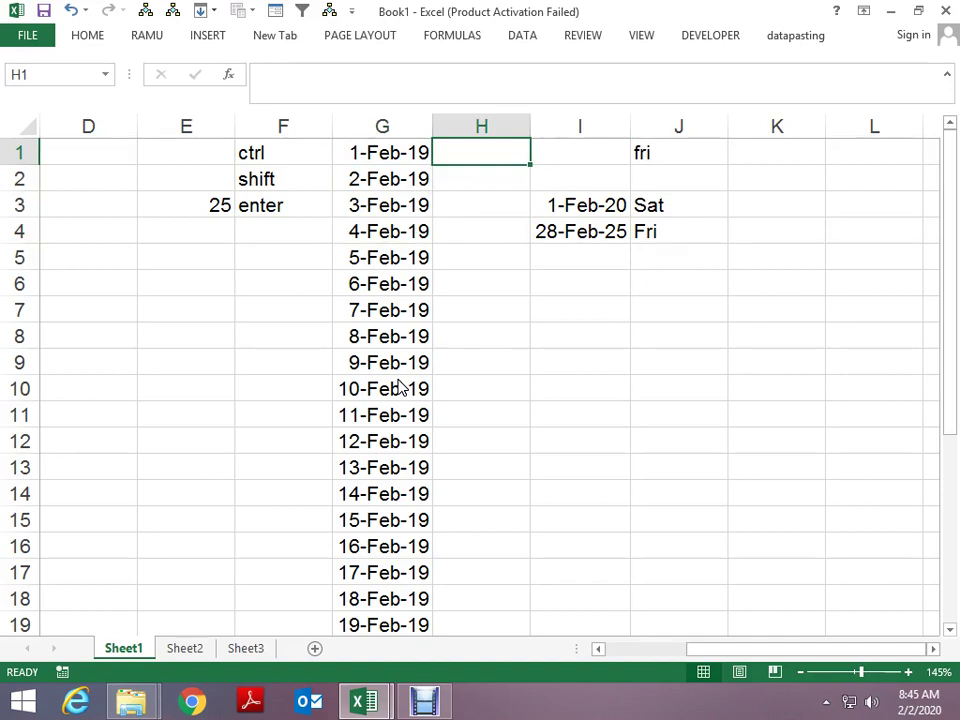
key(Left)
- Enter 29feb2020 as the end date in I4
key(Right)
key(Right)
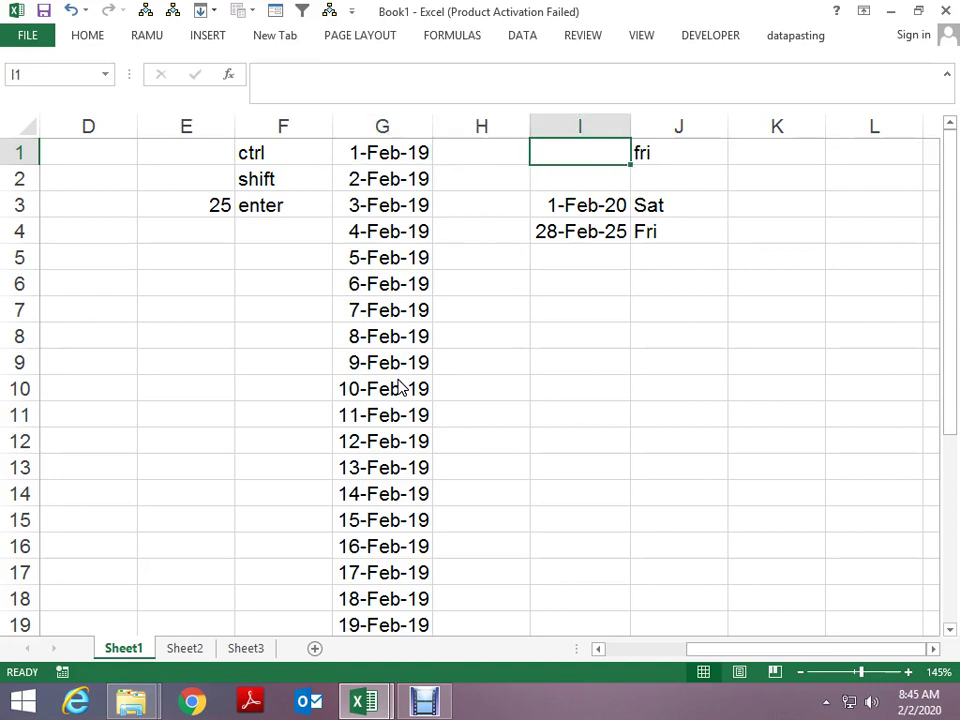
key(Down)
key(Down)
key(Down)
text(2)
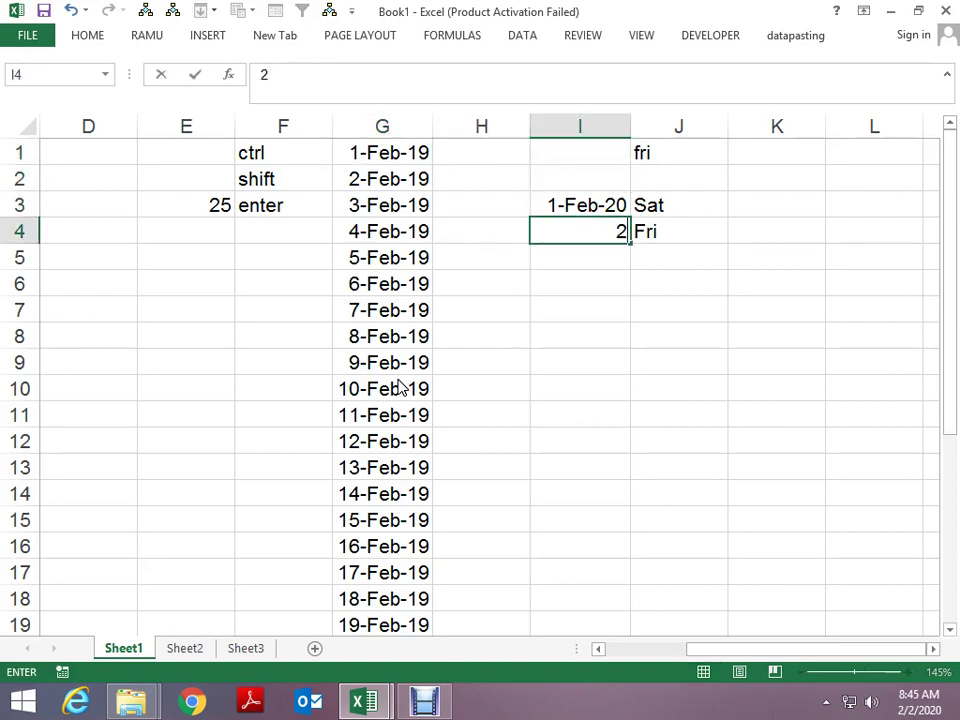
text(9feb2)
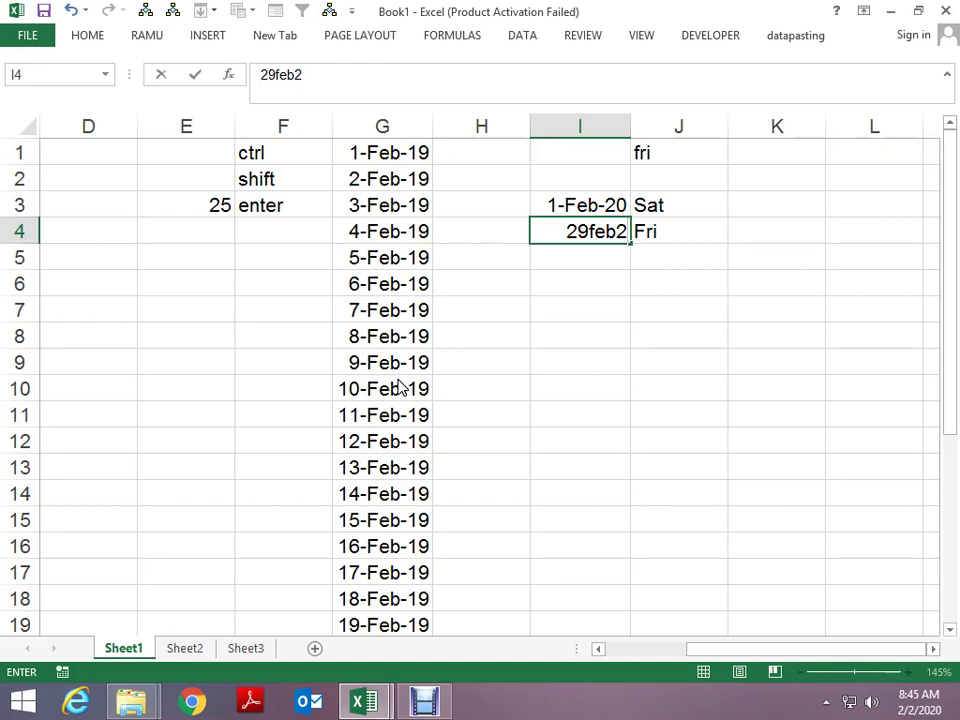
text(020)
key(Return)
- Clear the Fri and Sat weekday labels from J4 and J3
key(Up)
key(Right)
key(Delete)
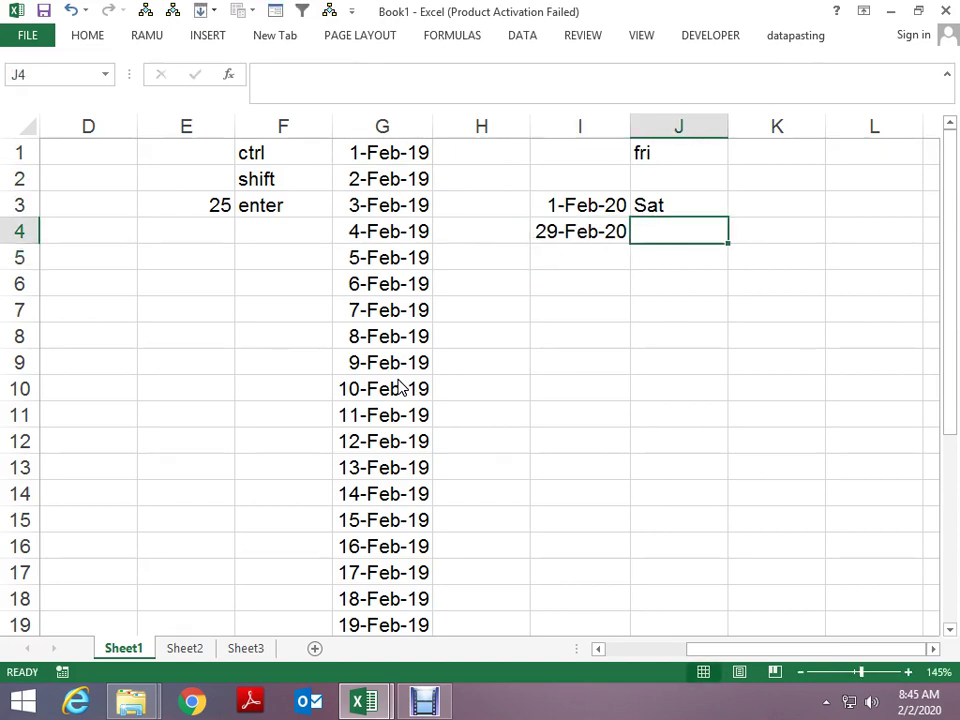
key(Up)
key(Delete)
key(Left)
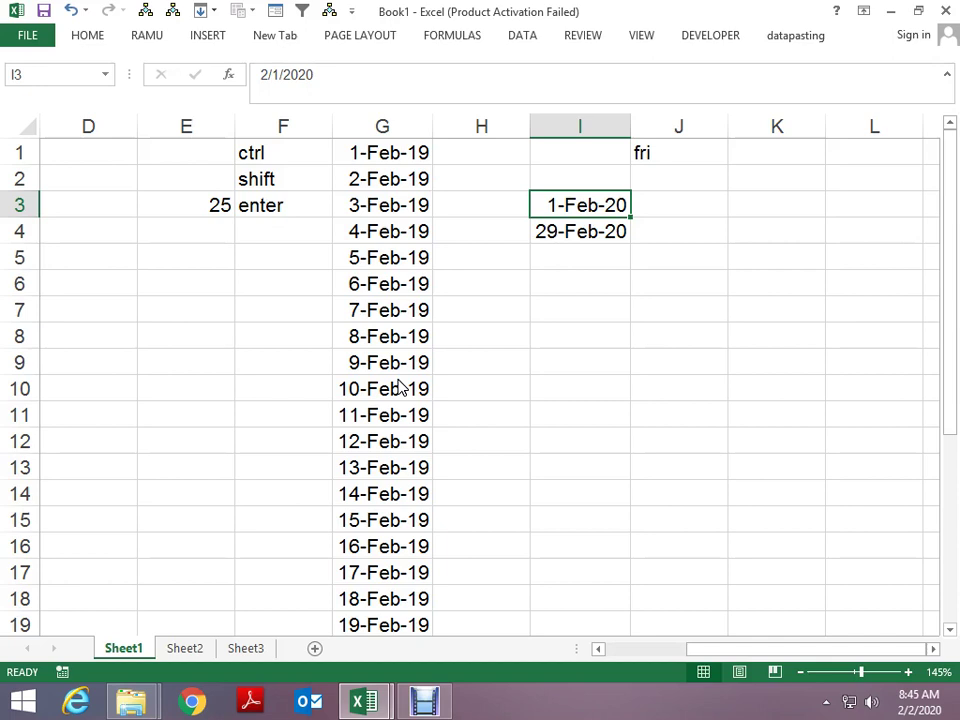
- Enter =TEXT(G1,"ddd") in H1 to show the first date's weekday
key(Left)
key(Left)
key(Up)
key(Up)
key(Right)
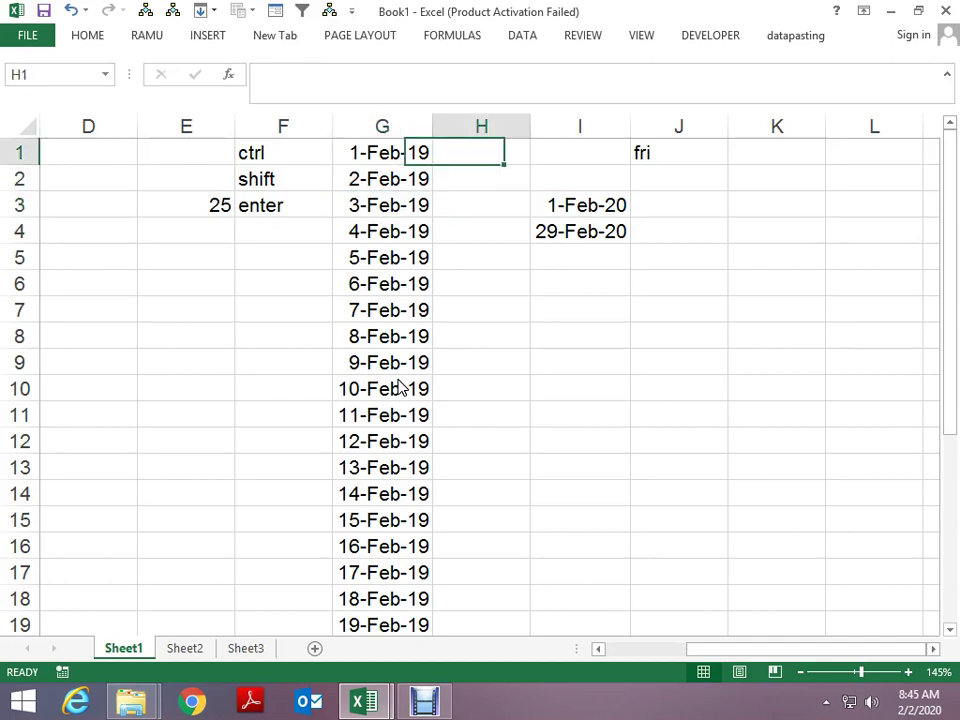
text(=text)
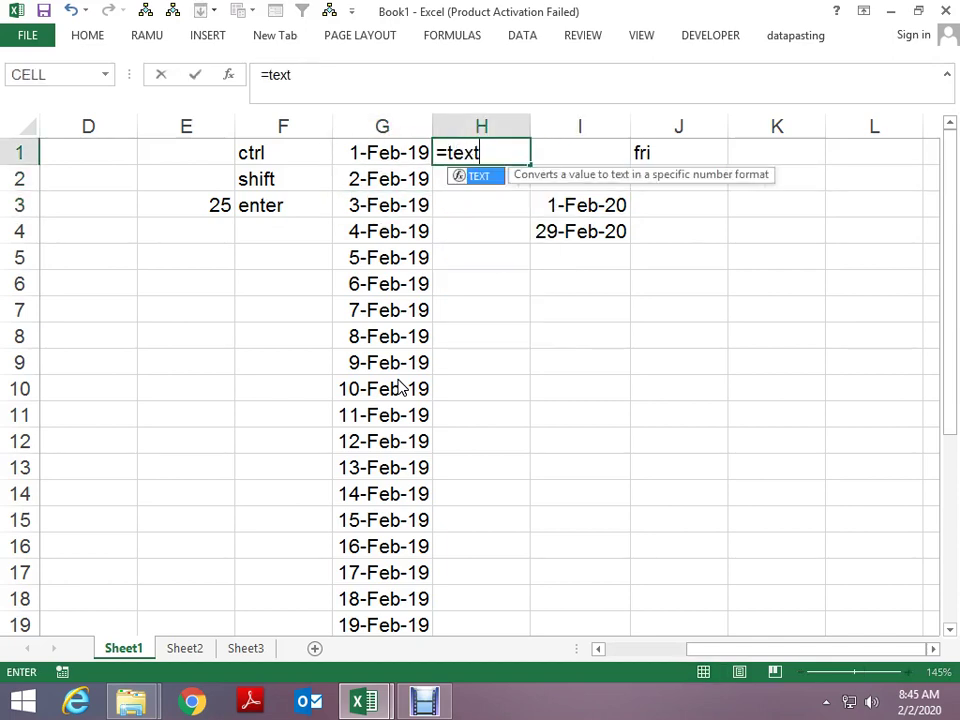
key(Tab)
key(Left)
text(,")
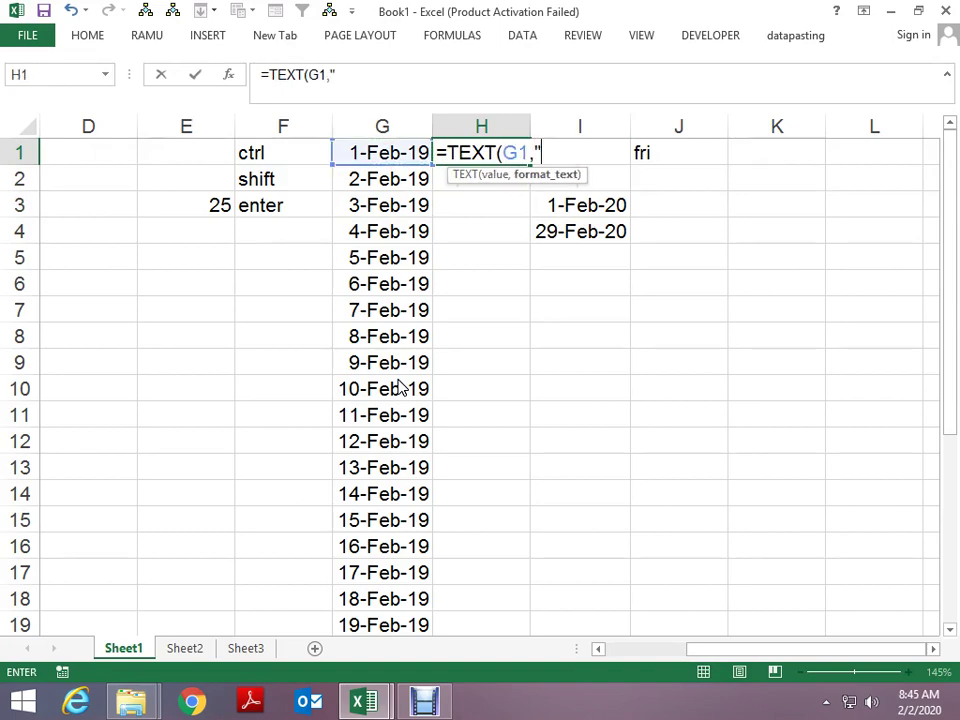
text(ddd")
key(Return)
- Fill the weekday formula through H1:H28 with Ctrl+Enter
key(Left)
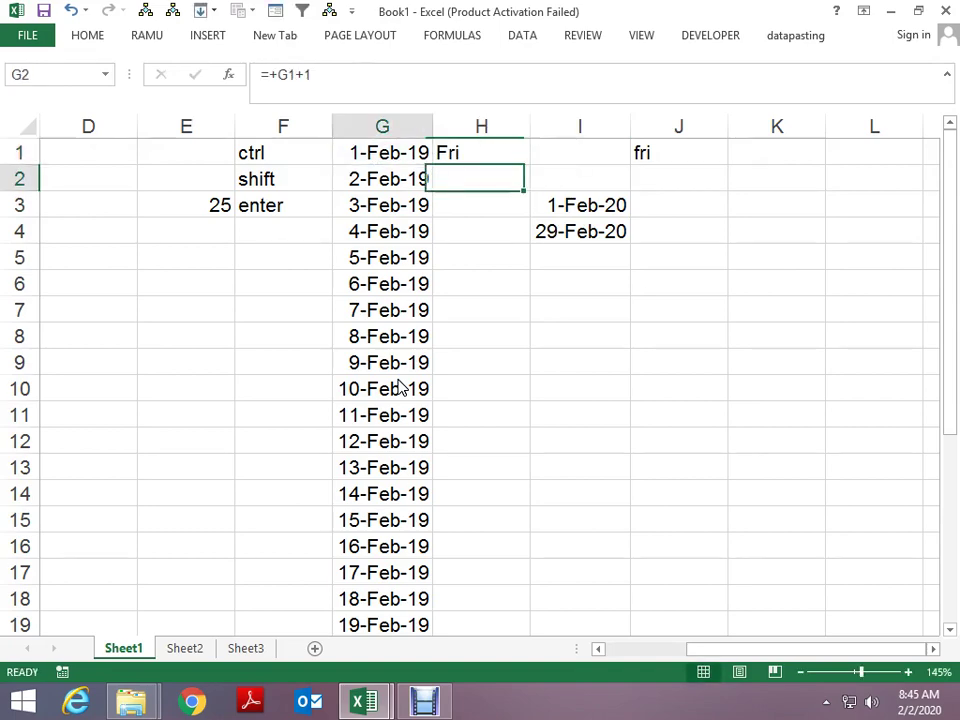
key(ctrl+Down)
key(Right)
key(ctrl+Return)
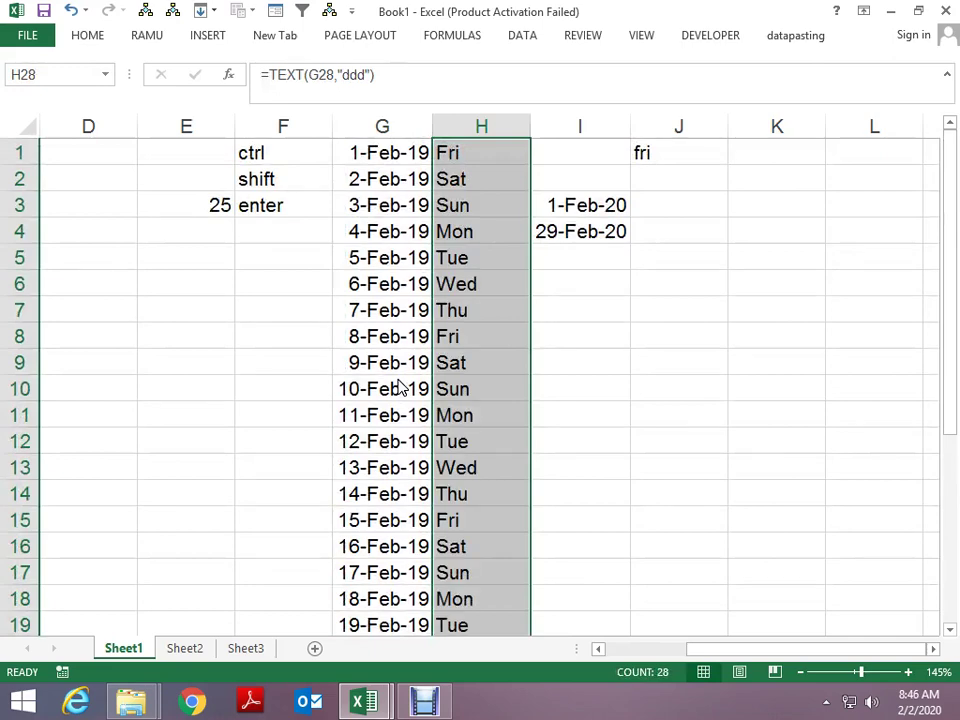
key(ctrl+Up)
key(Down)
key(Down)
key(Down)
key(Down)
key(Right)
key(Right)
key(Right)
key(Up)
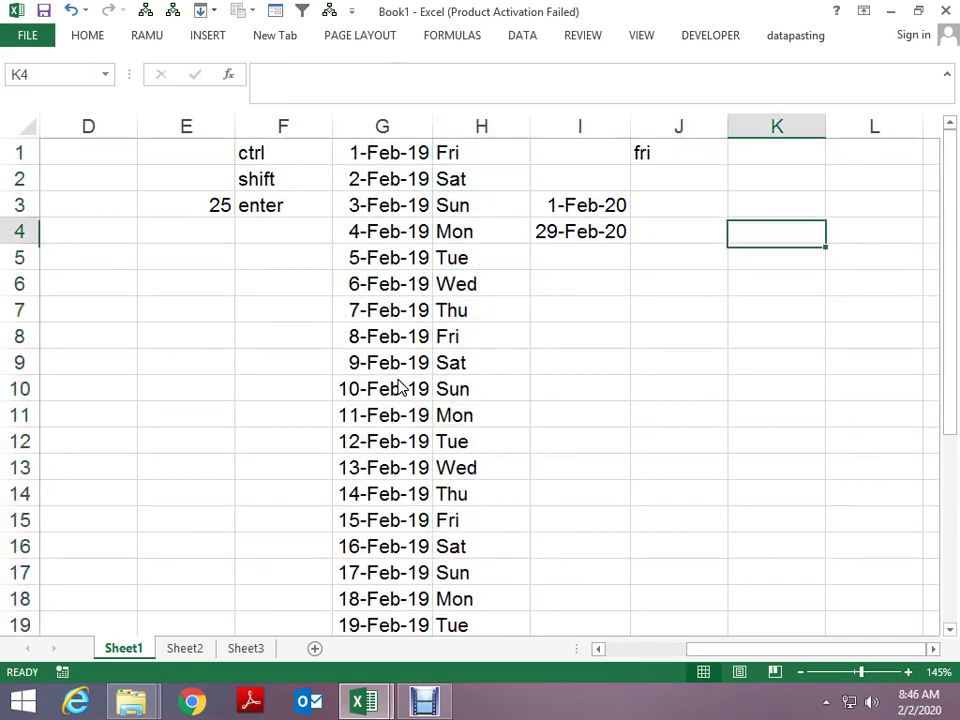
key(Up)
key(Up)
key(Up)
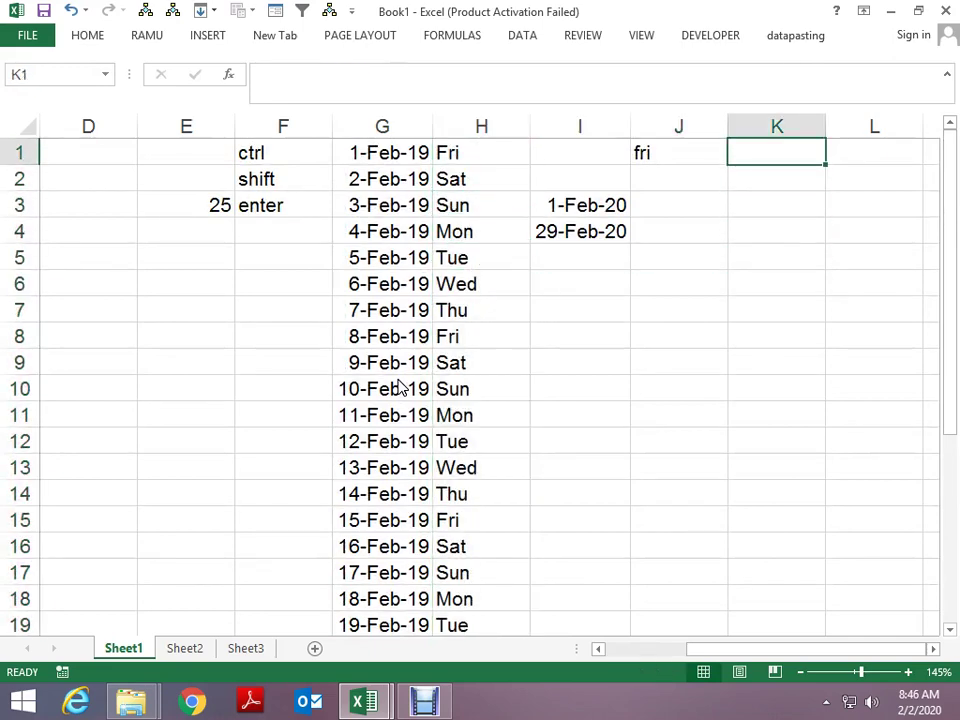
text(=countif)
key(Tab)
key(Left)
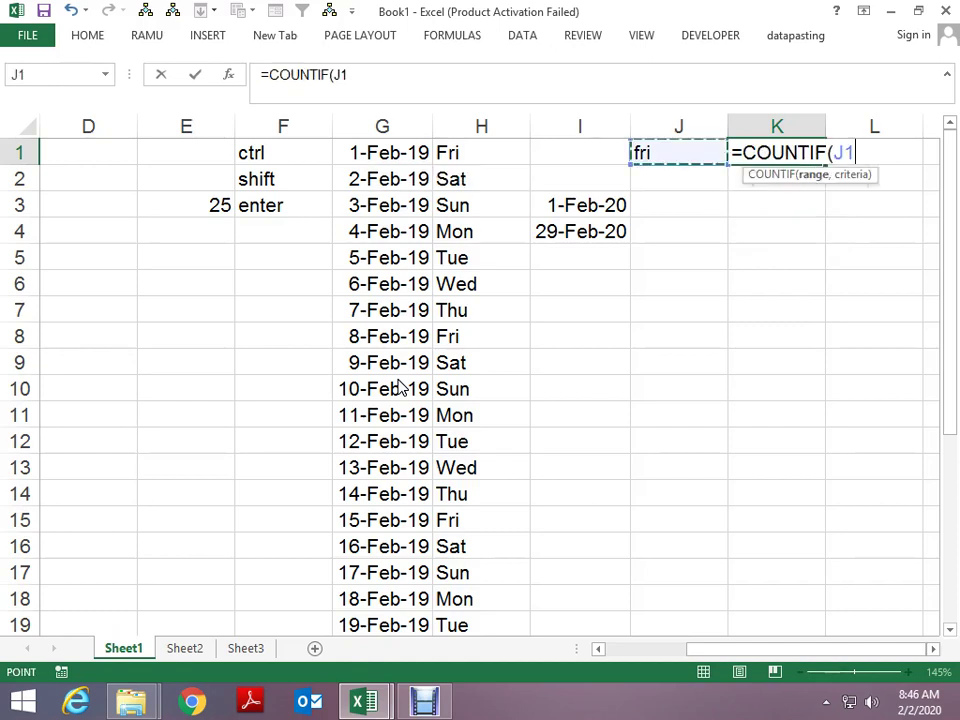
key(Left)
key(ctrl+space)
text(,)
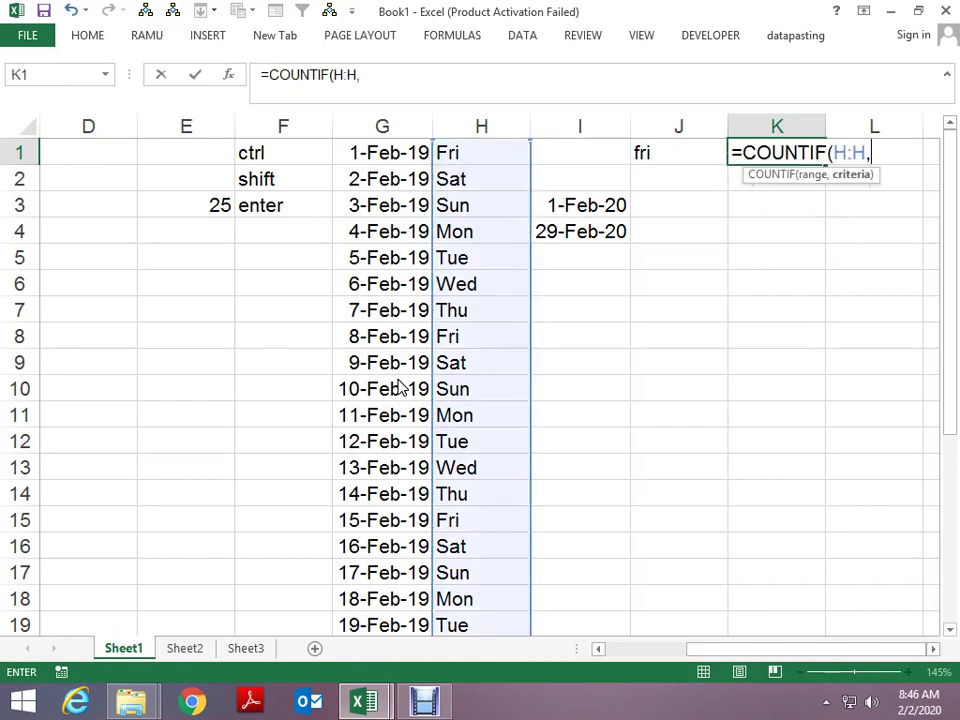
key(Left)
key(ctrl+Return)
key(Delete)
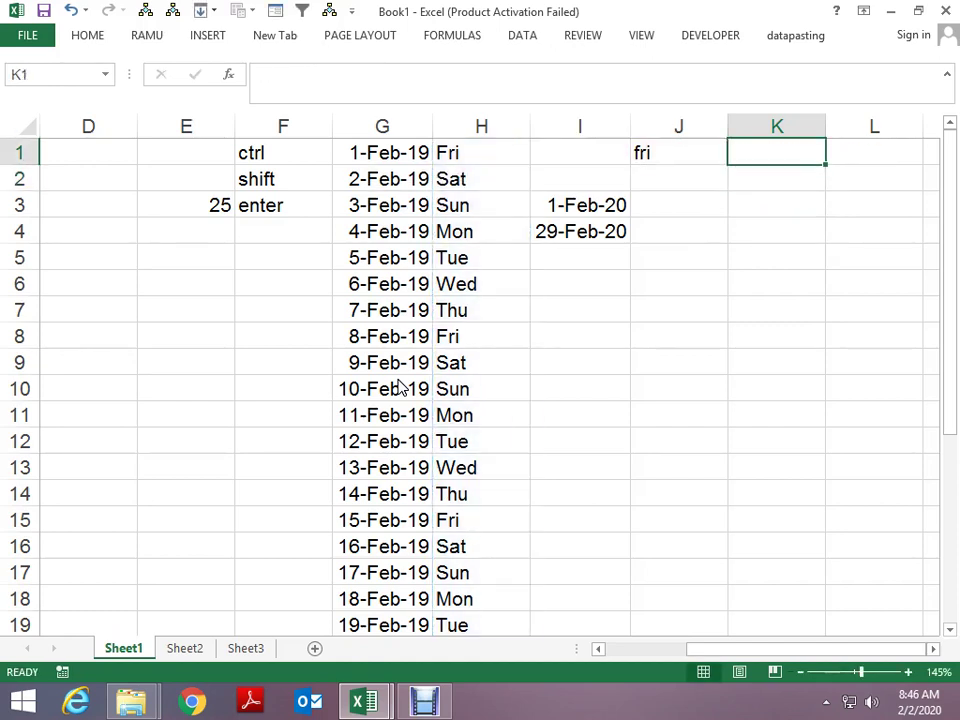
key(Left)
key(Left)
key(Left)
key(Left)
key(ctrl+shift+Down)
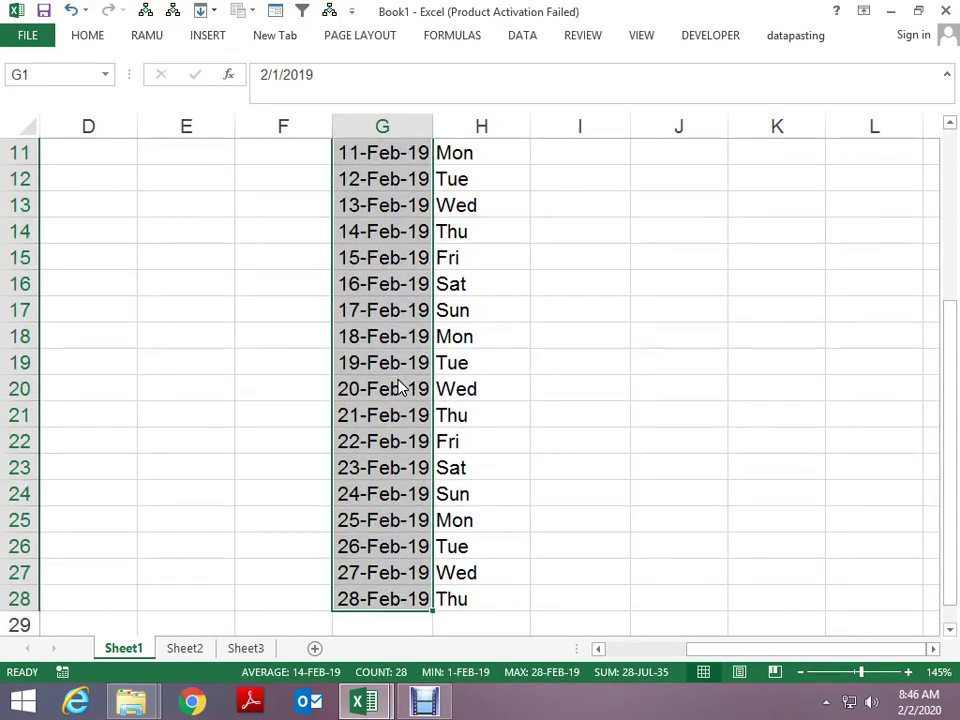
scroll(398, 388, up, 4)
scroll(398, 388, down, 3)
key(ctrl+Up)
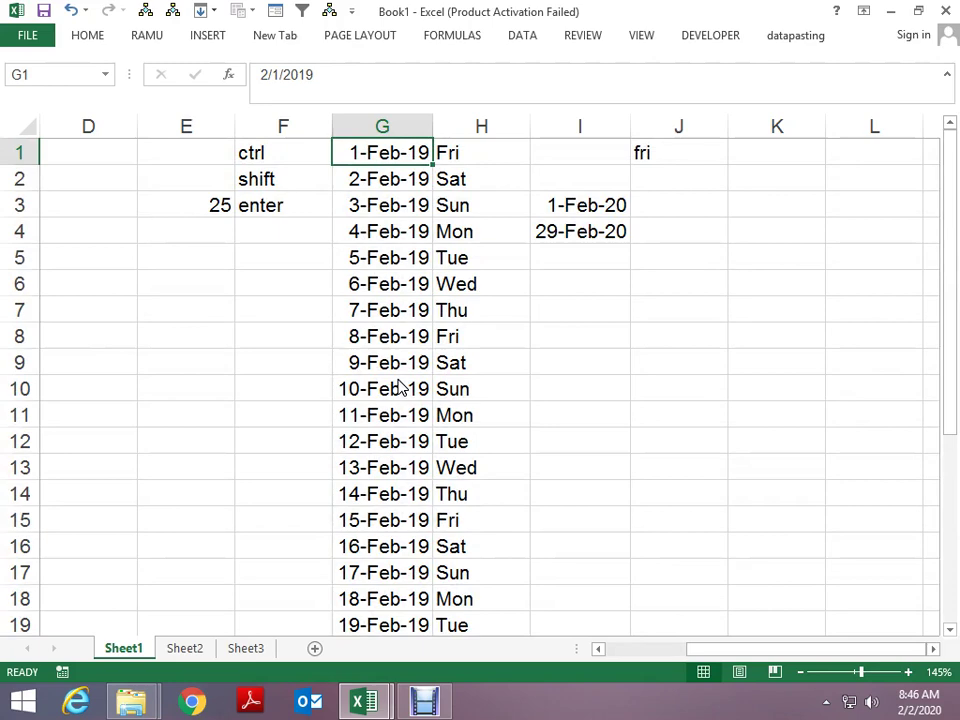
- Show the dates in I3 and I4 as serial numbers 43,862.00 and 43,890.00
key(Right)
key(Right)
key(Right)
key(Down)
key(Right)
key(Right)
key(Right)
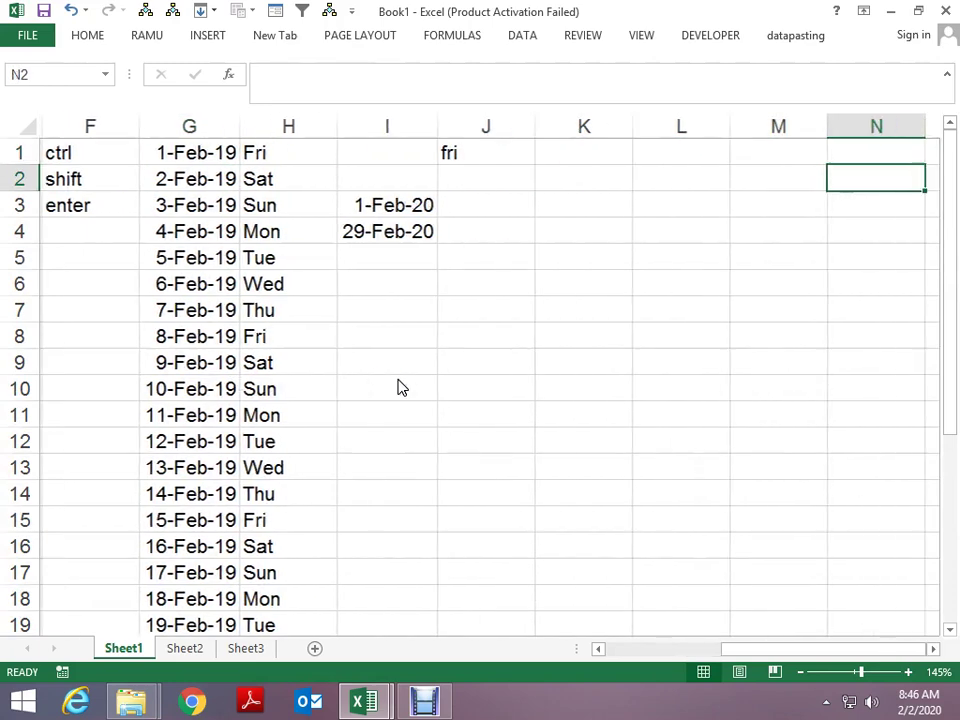
key(Left)
key(Left)
key(Left)
key(Left)
key(Left)
key(Down)
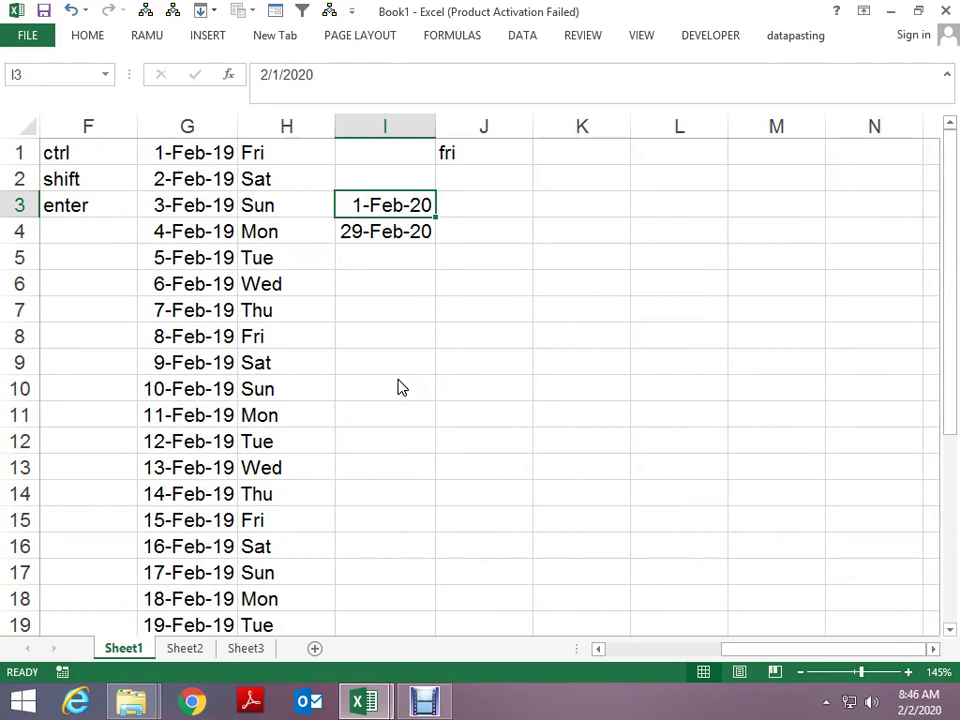
key(ctrl+shift+1)
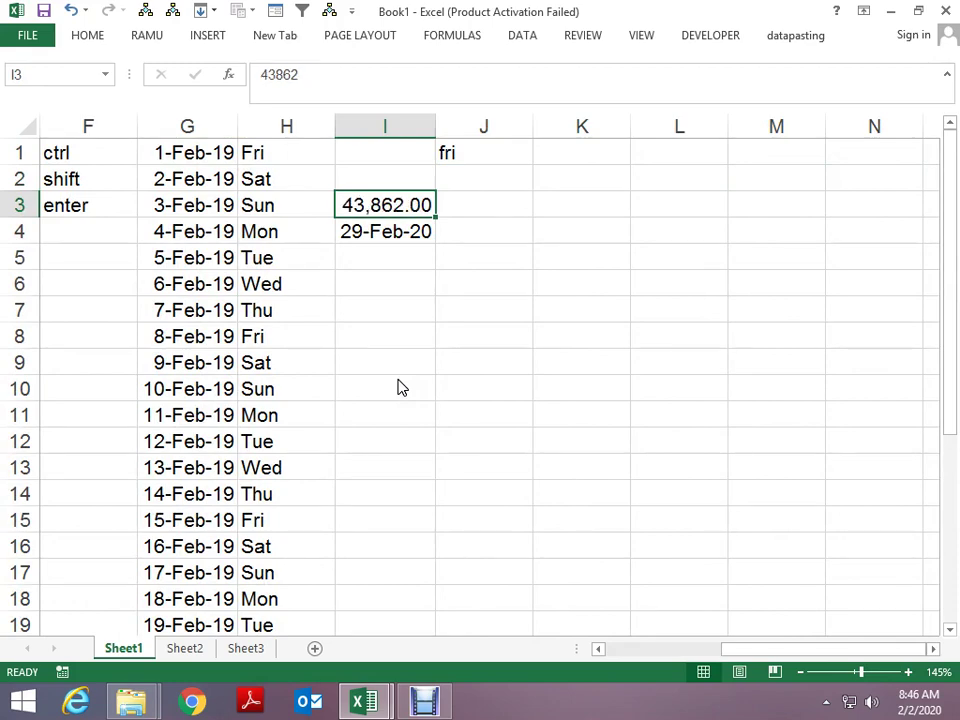
key(Down)
key(ctrl+shift+1)
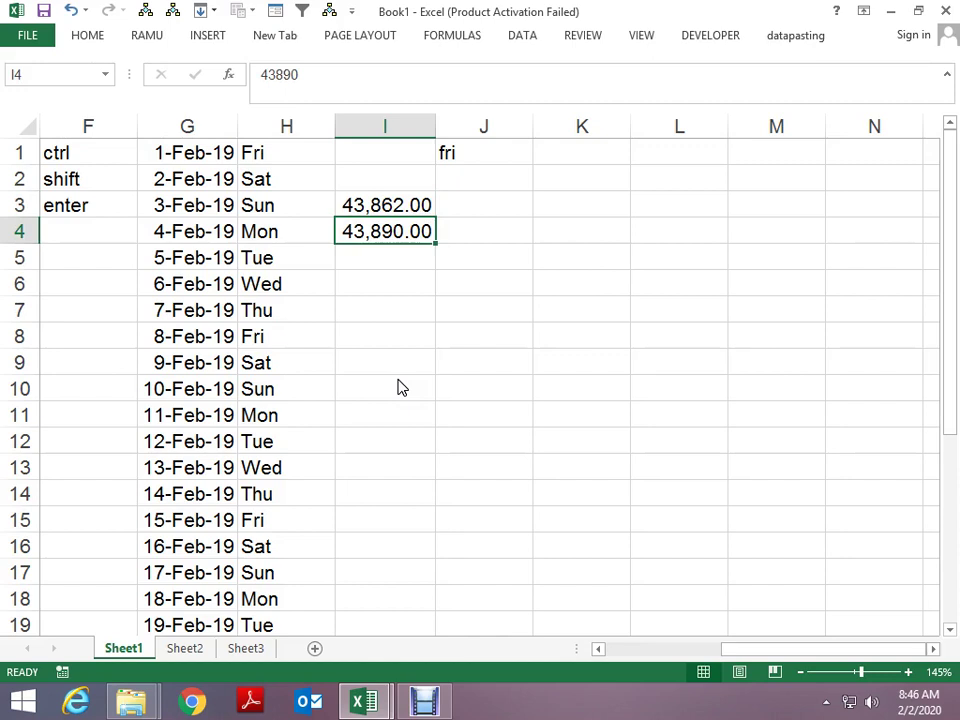
- Enter =I3&":"&I4 in J5 to join the serials as 43862:43890
key(Down)
key(Down)
key(Right)
key(Up)
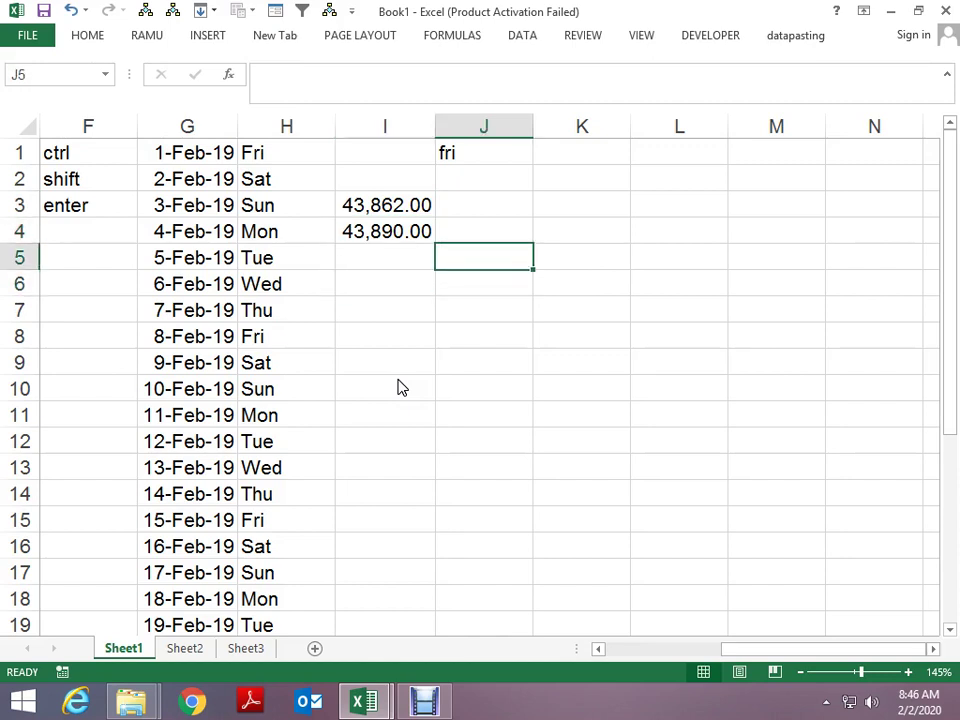
text(=)
key(Left)
key(Up)
key(Up)
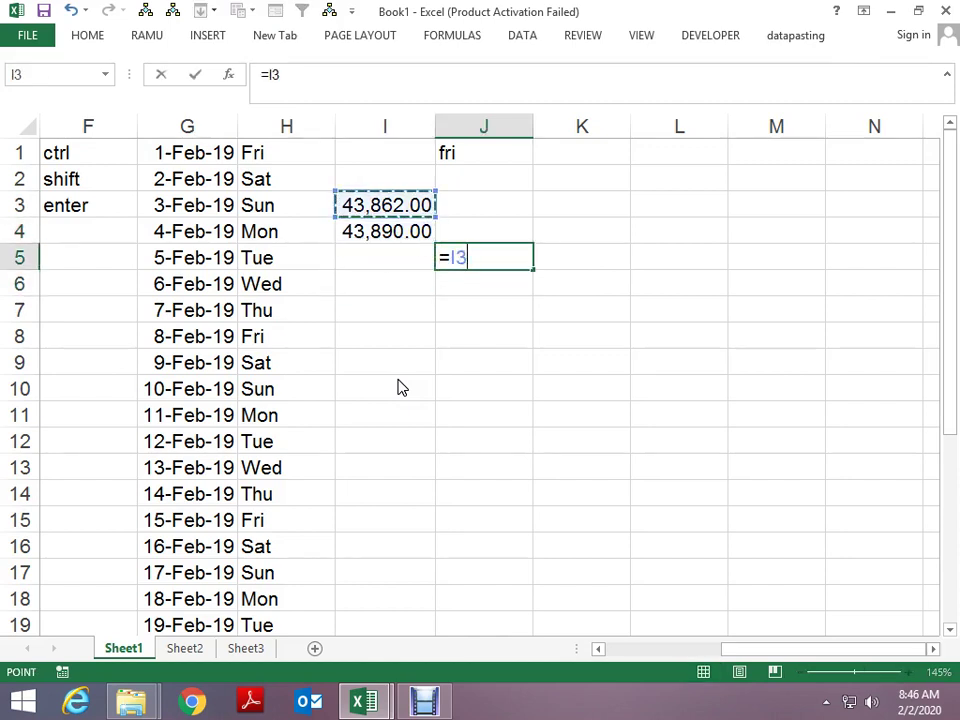
text(&")
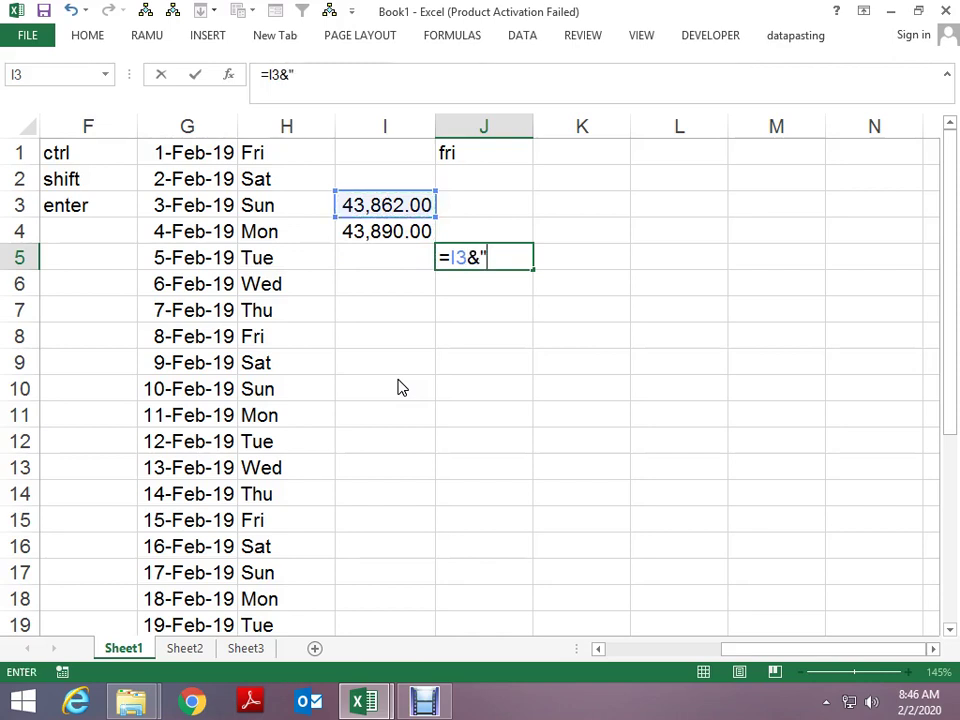
text(:")
text(&)
key(Left)
key(Up)
key(Return)
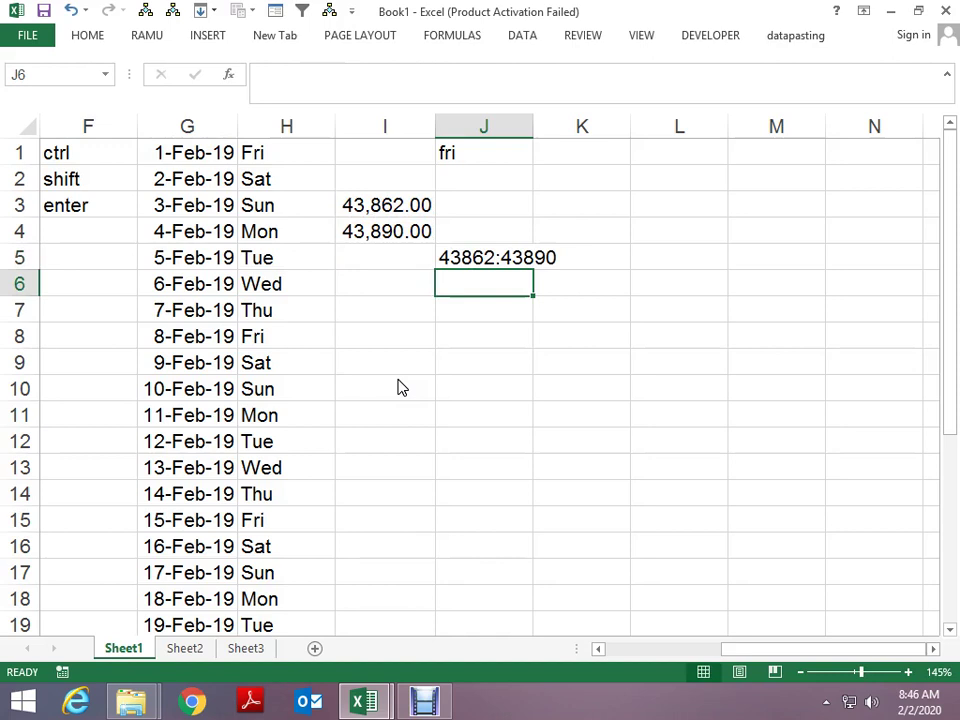
key(Up)
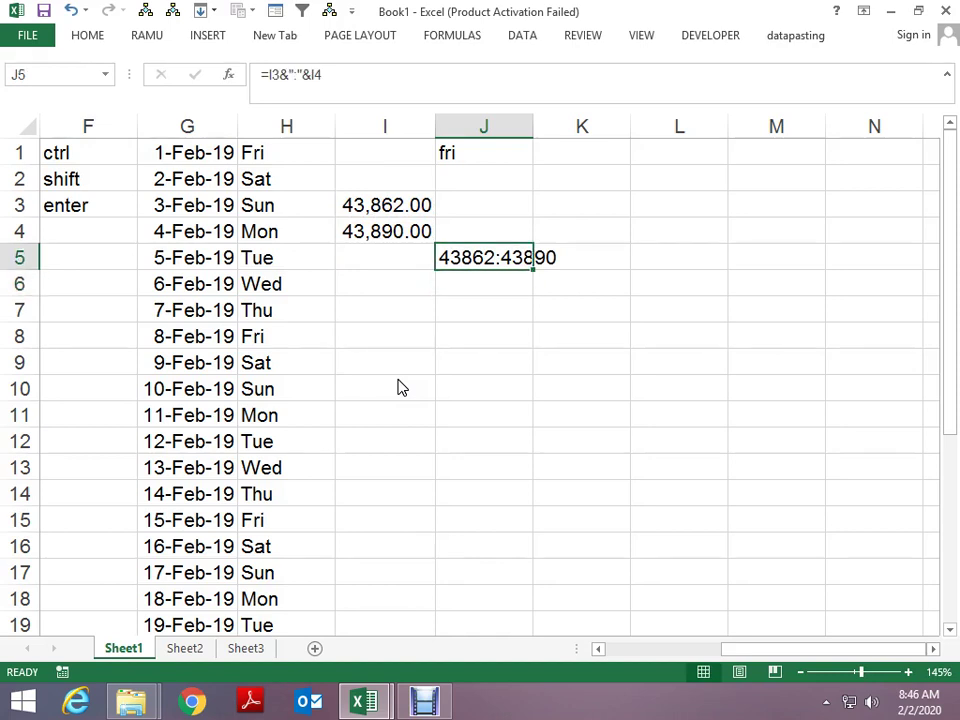
- Start wrapping J5's joined reference in a ROW function
key(F2)
text(ro)
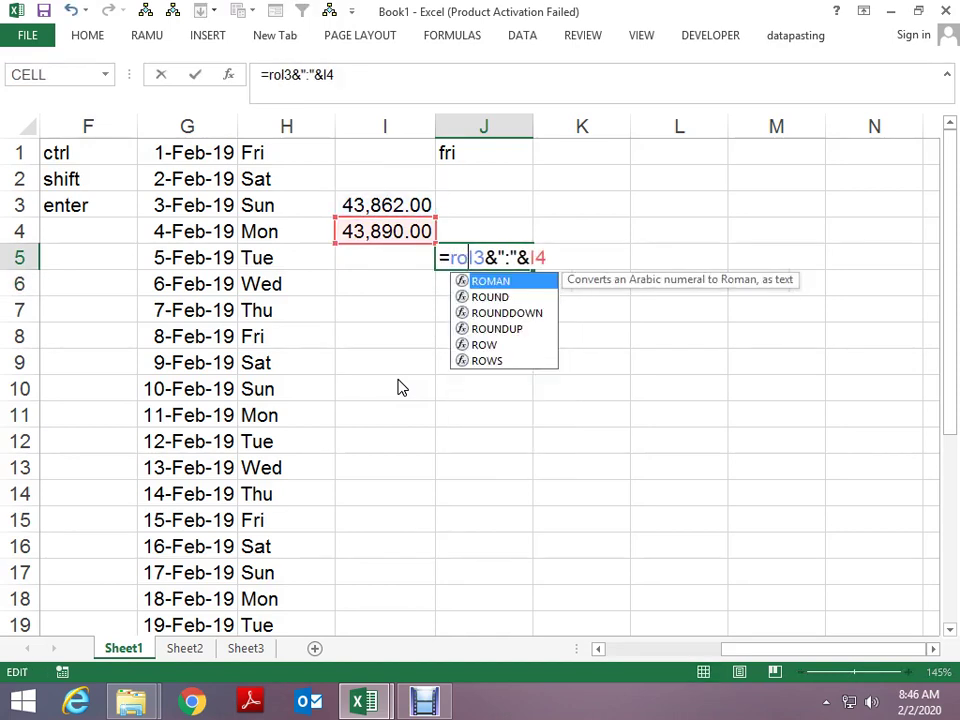
text(w)
key(Tab)
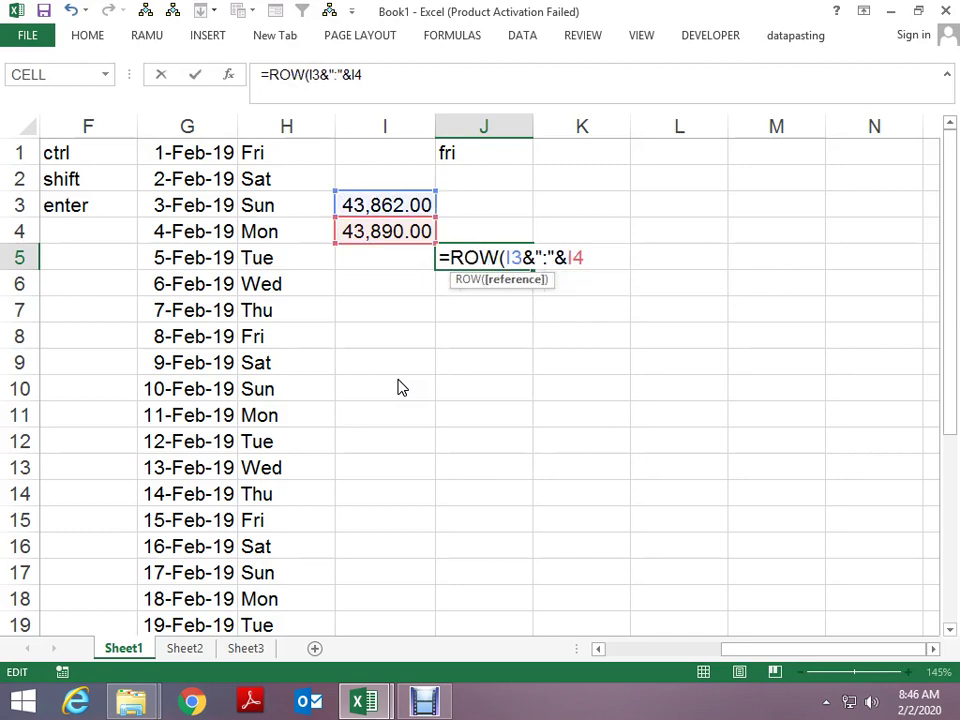
key(Return)
key(Return)
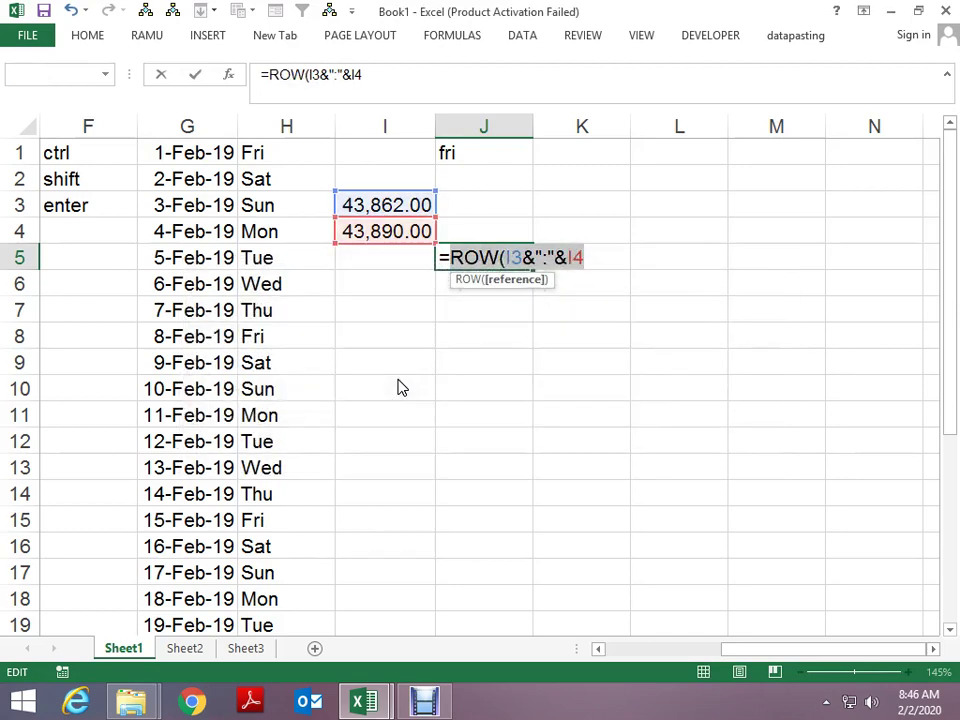
- Insert INDIRECT so J5 holds =ROW(INDIRECT(I3&":"&I4)), returning 43862, then select its text
key(Left)
key(Left)
key(Left)
key(Left)
key(Left)
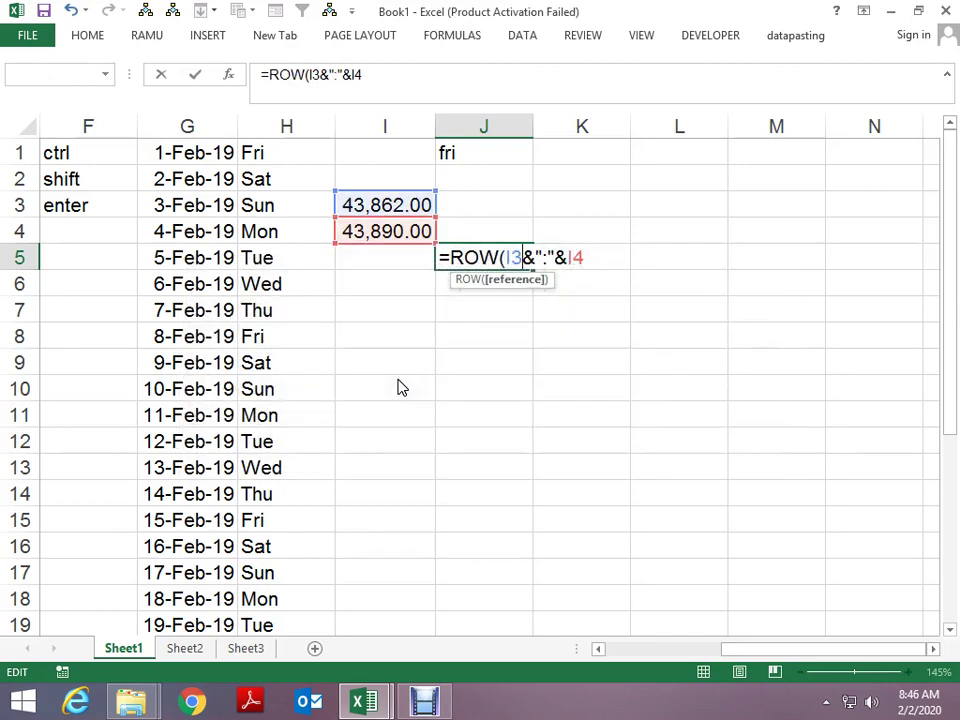
key(Left)
key(Left)
key(Left)
key(Left)
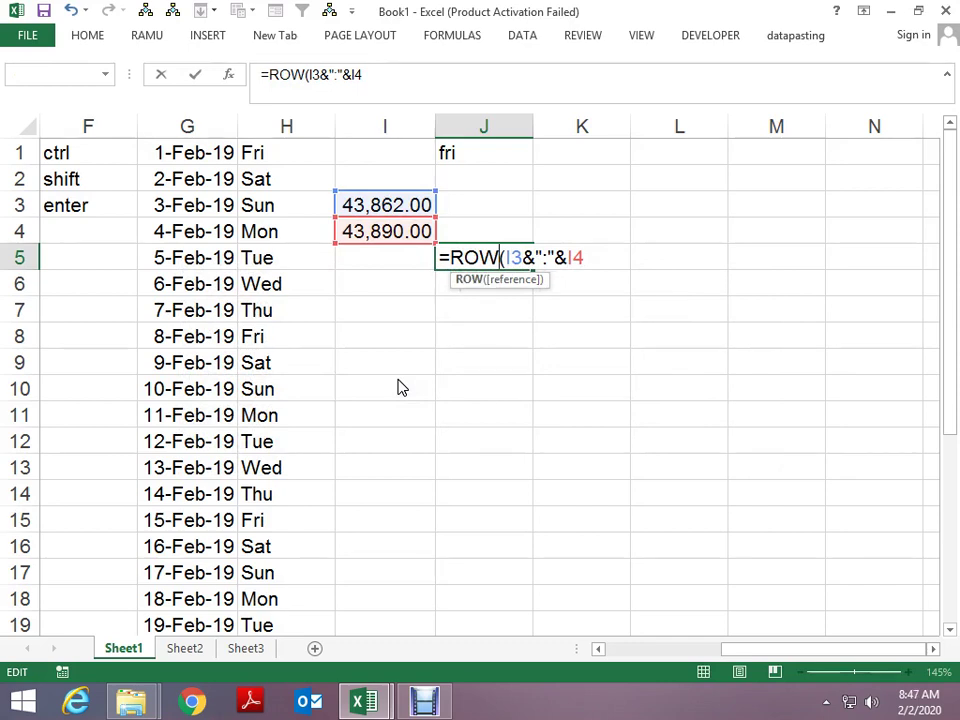
text(in)
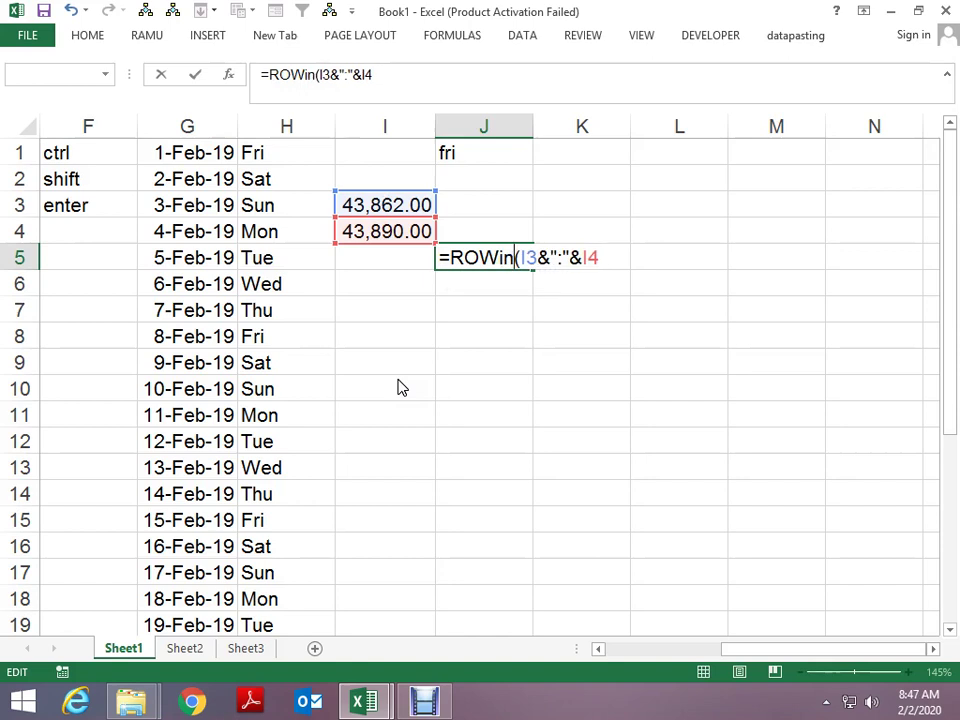
key(BackSpace)
key(BackSpace)
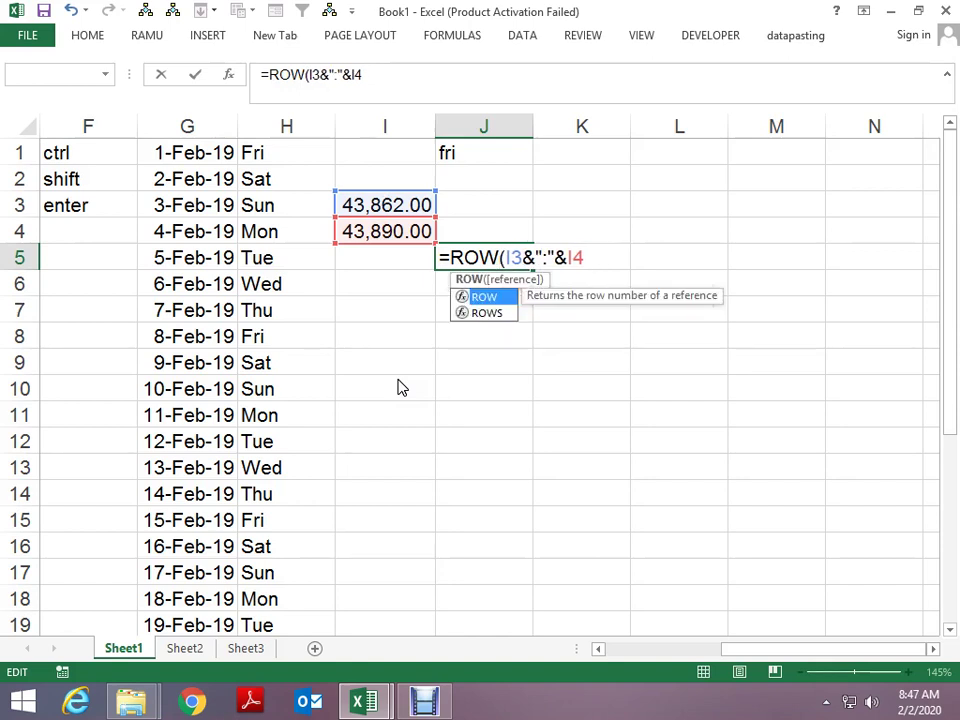
text((ind)
key(Down)
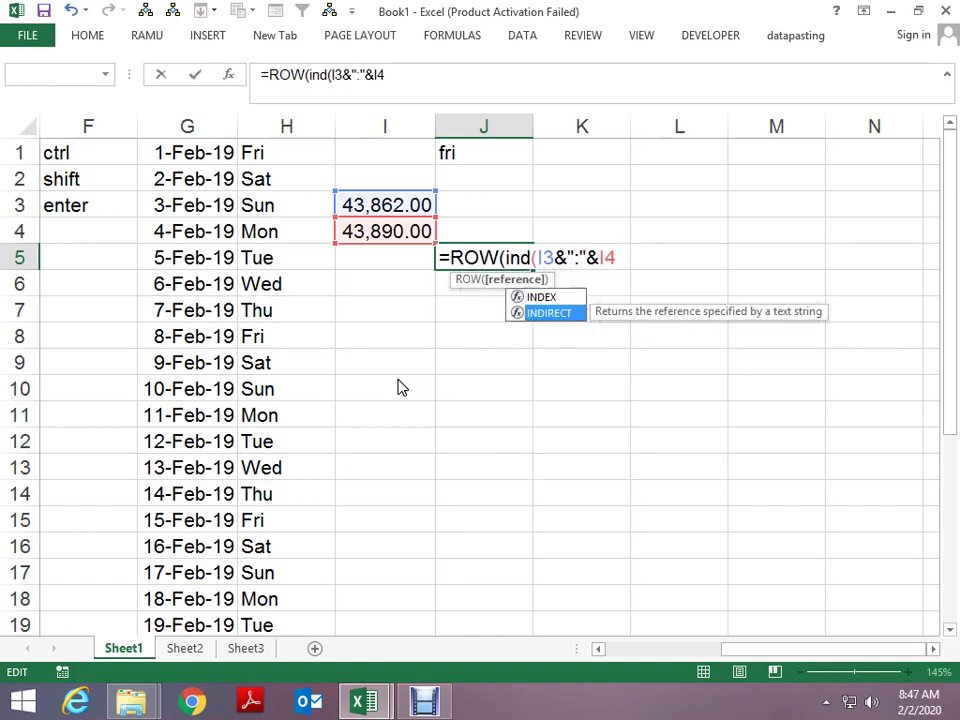
key(Tab)
key(Return)
key(Return)
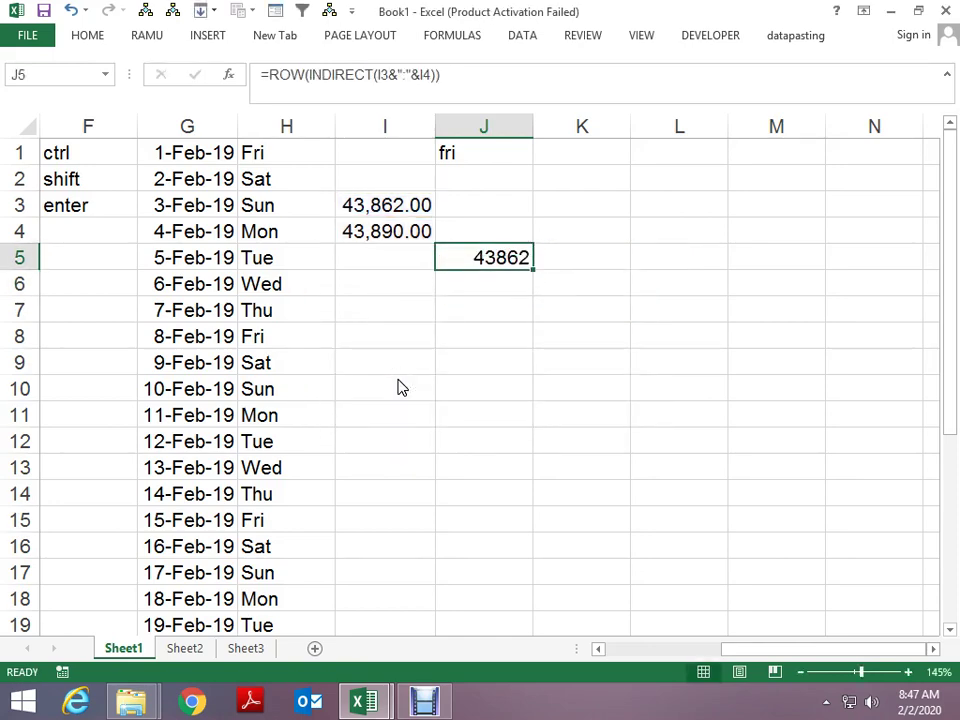
key(F2)
key(shift+Home)
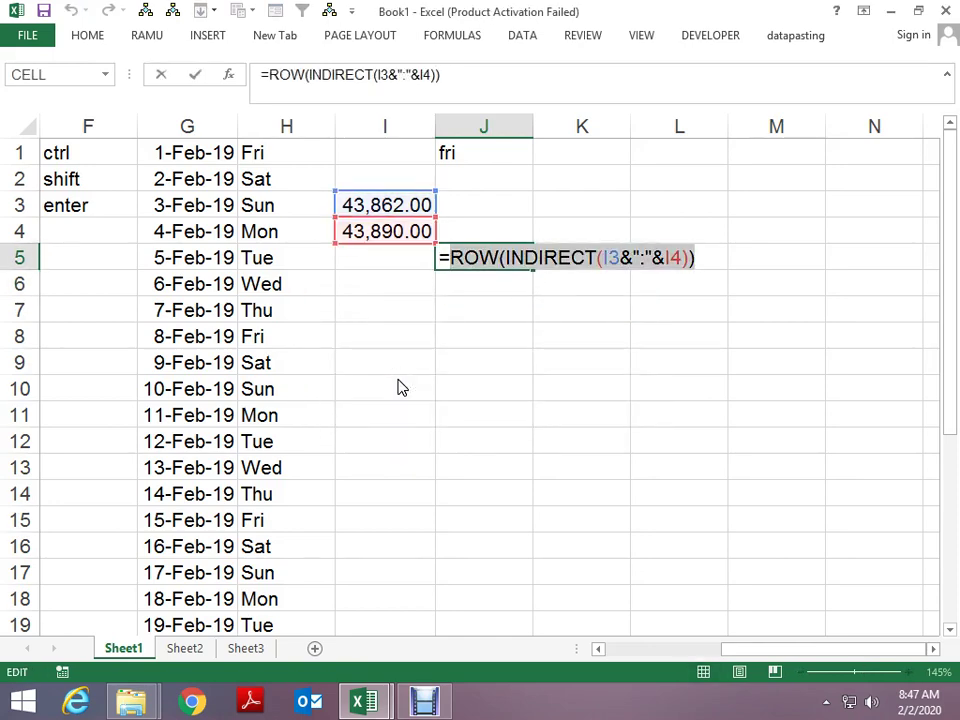
- Preview the serial array, then wrap J5 as =TEXT(ROW(INDIRECT(I3&":"&I4)),"ddd"), showing Sat
key(F9)
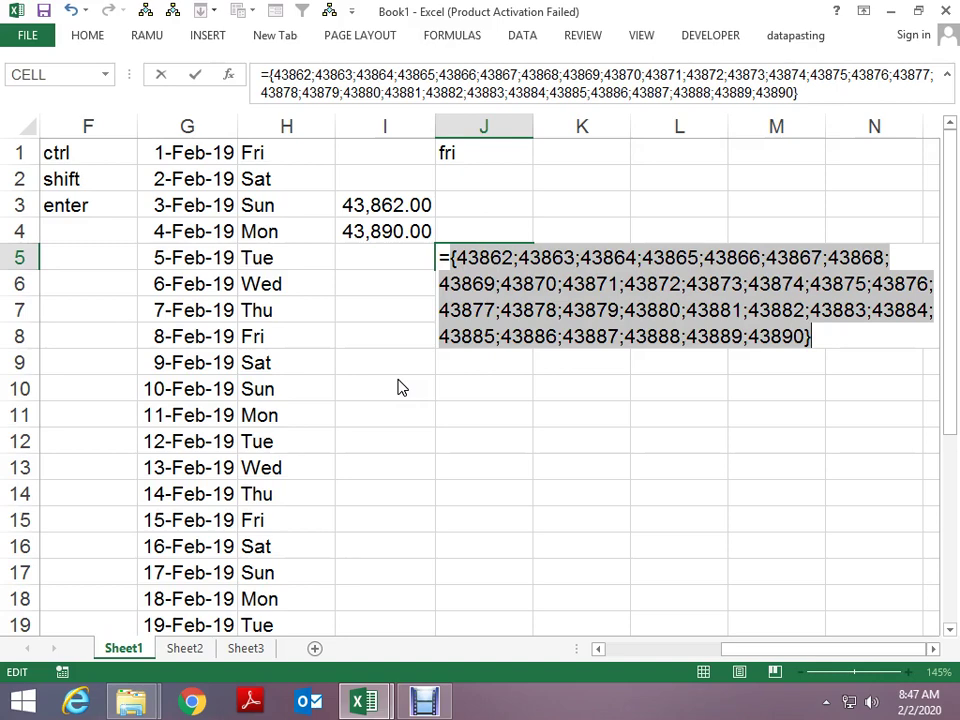
key(Escape)
key(F2)
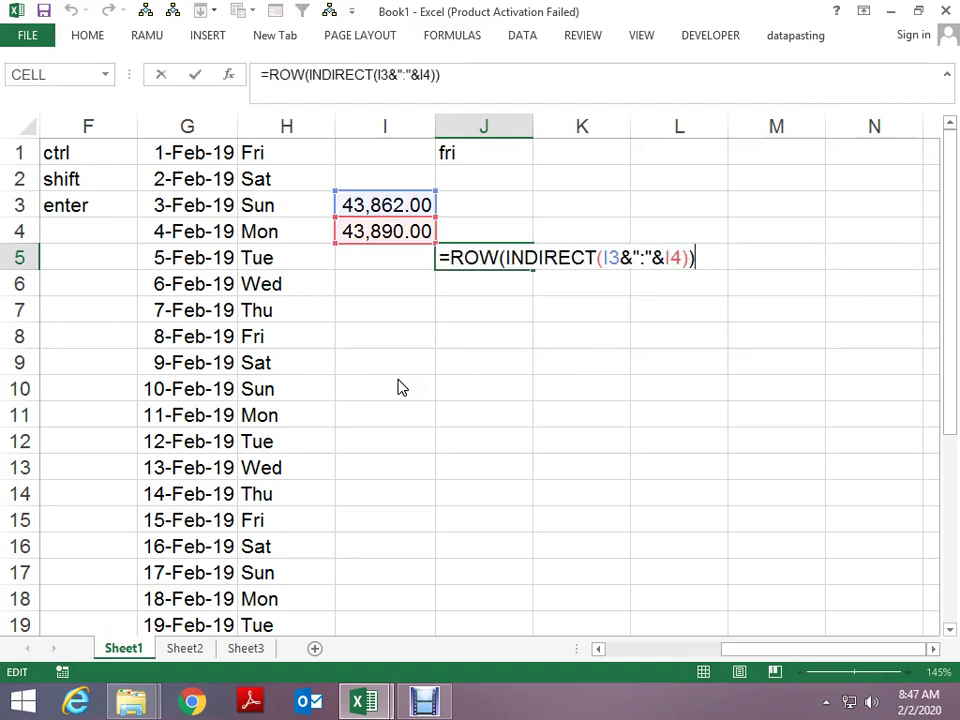
key(Right)
text(tex)
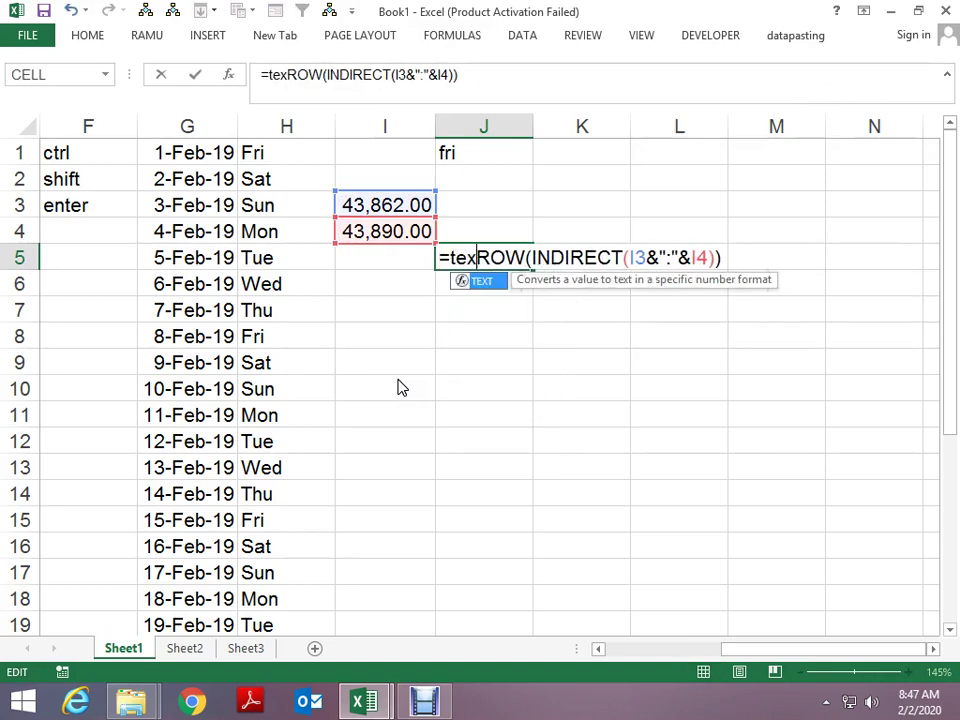
text(t()
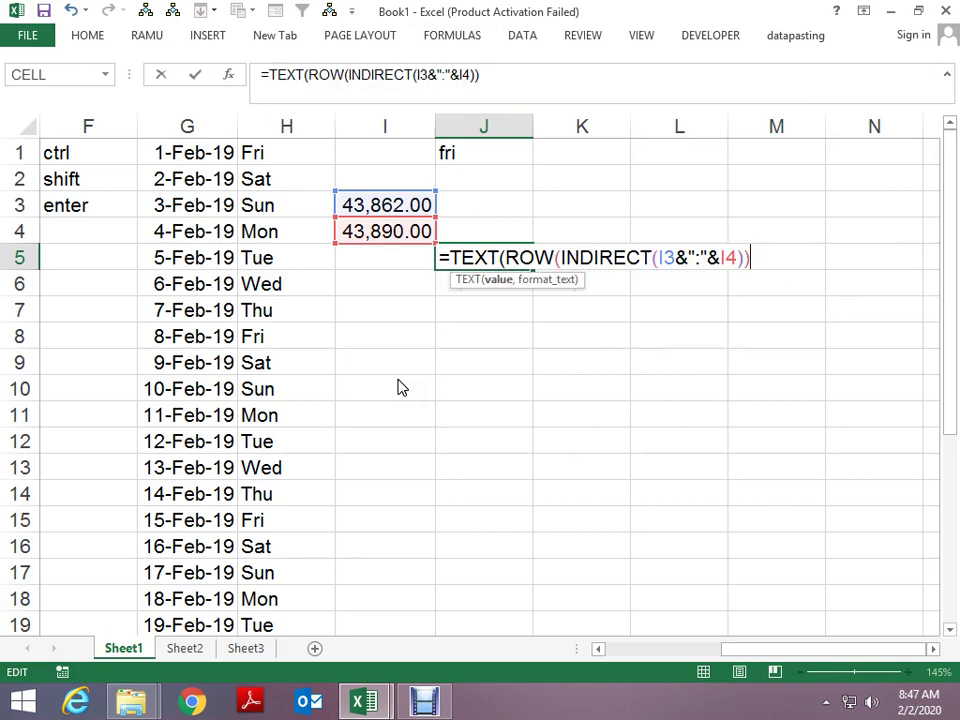
text(,"dd)
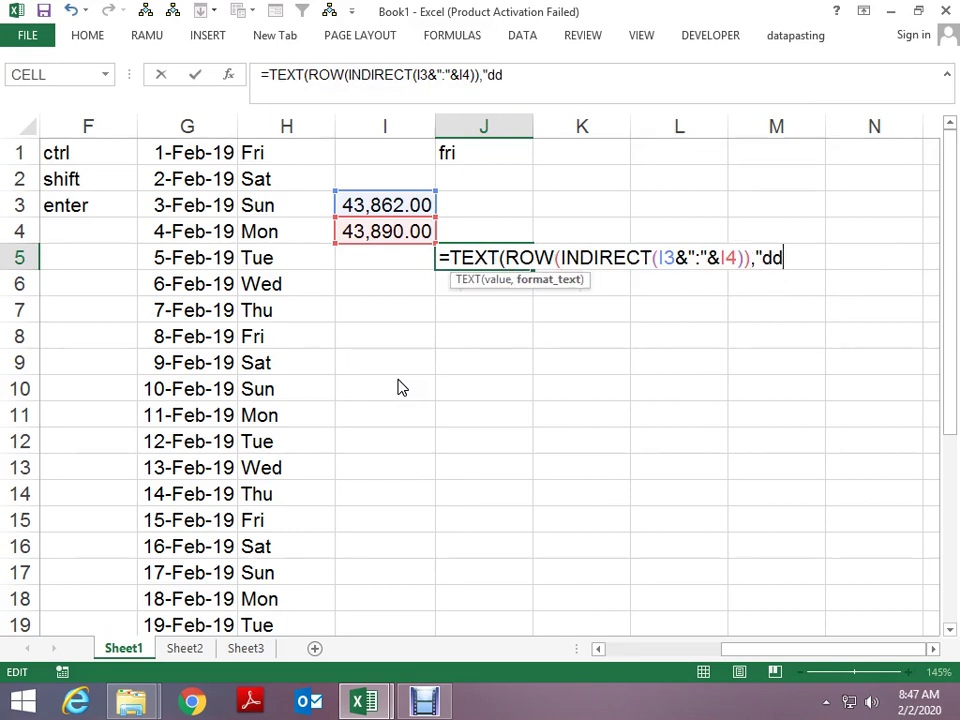
text(d")
key(Return)
key(Return)
- Wrap J5's formula in IF(...="fri",1,0) to flag Fridays with 1
key(Up)
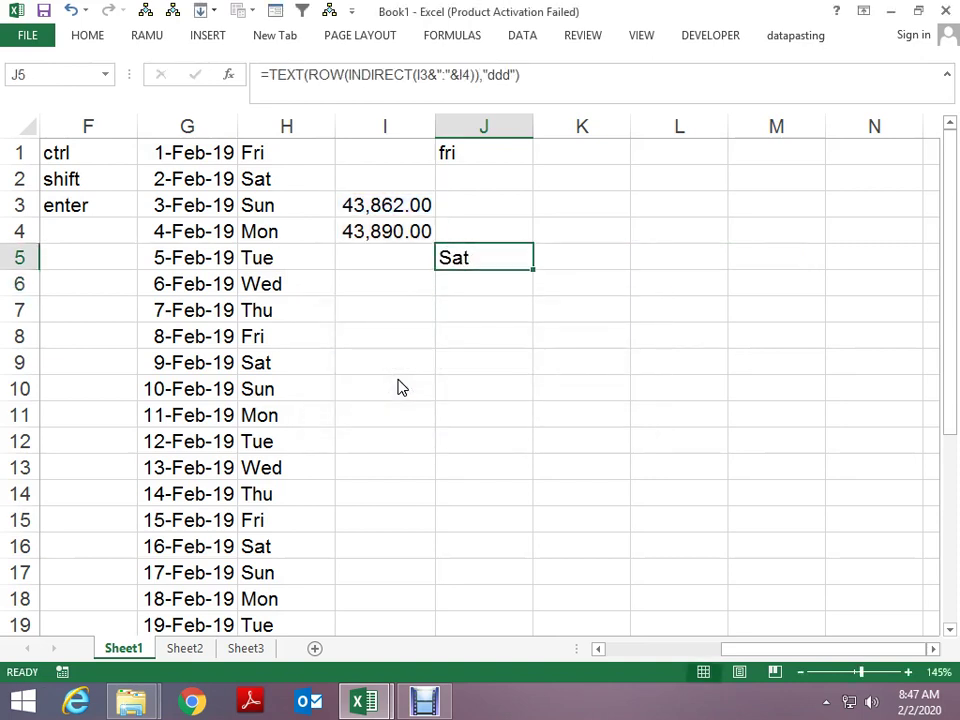
key(F2)
key(Home)
key(Right)
text(i)
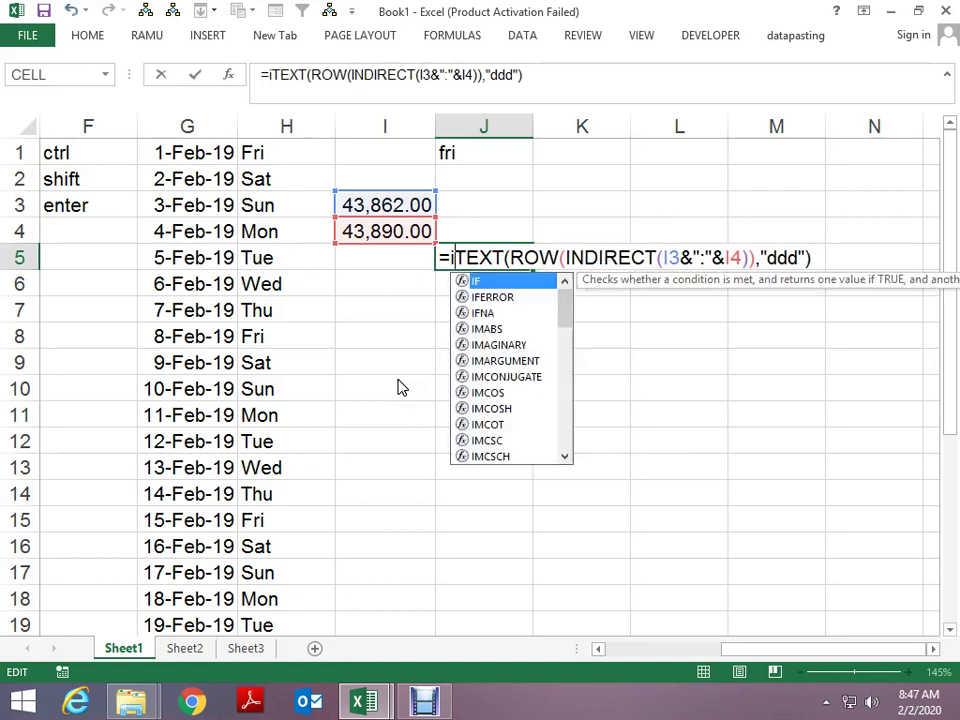
text(f()
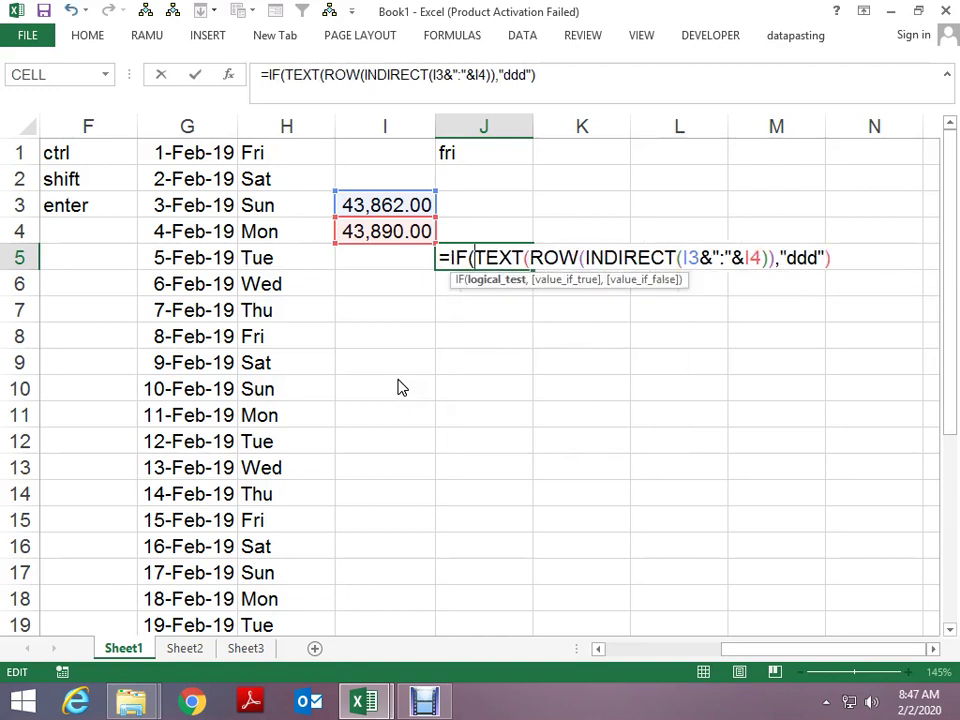
key(End)
text(=)
text("fr)
text(i")
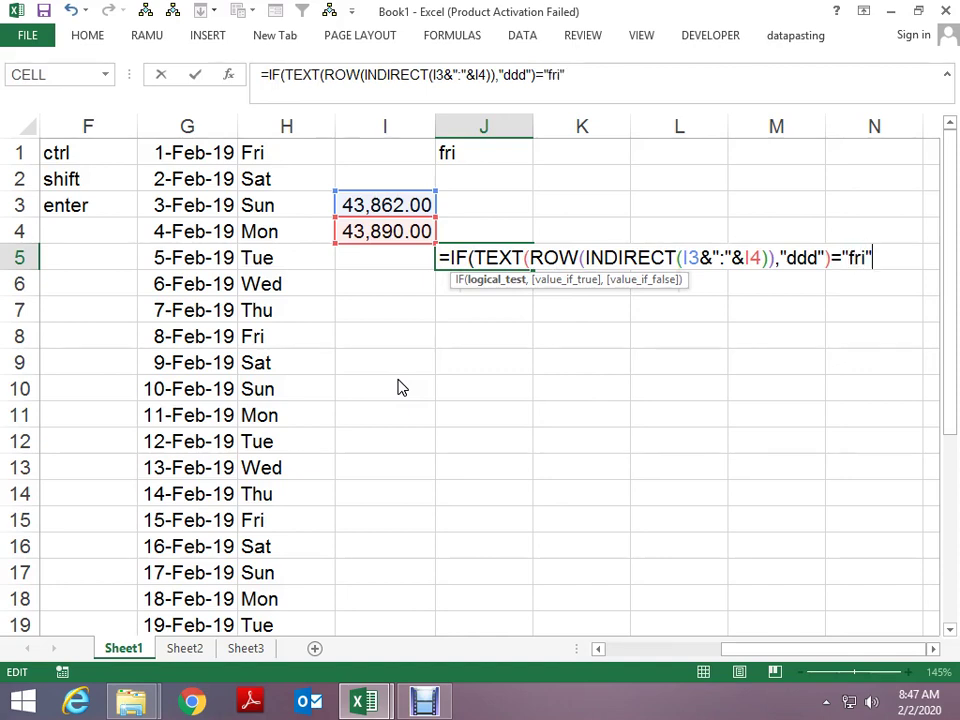
text(,1)
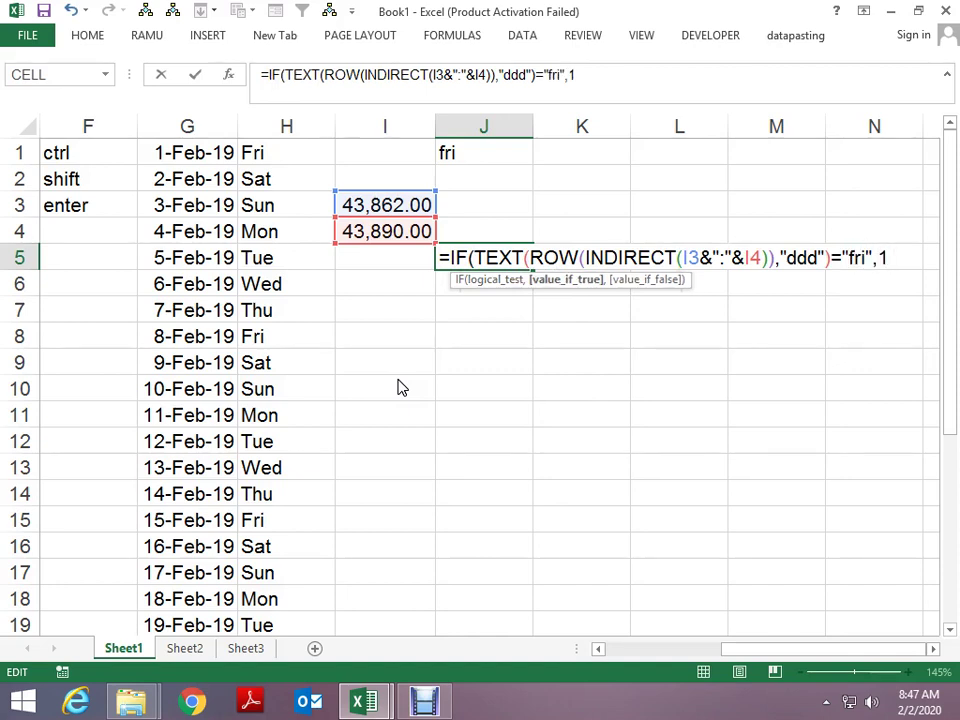
text(,0)
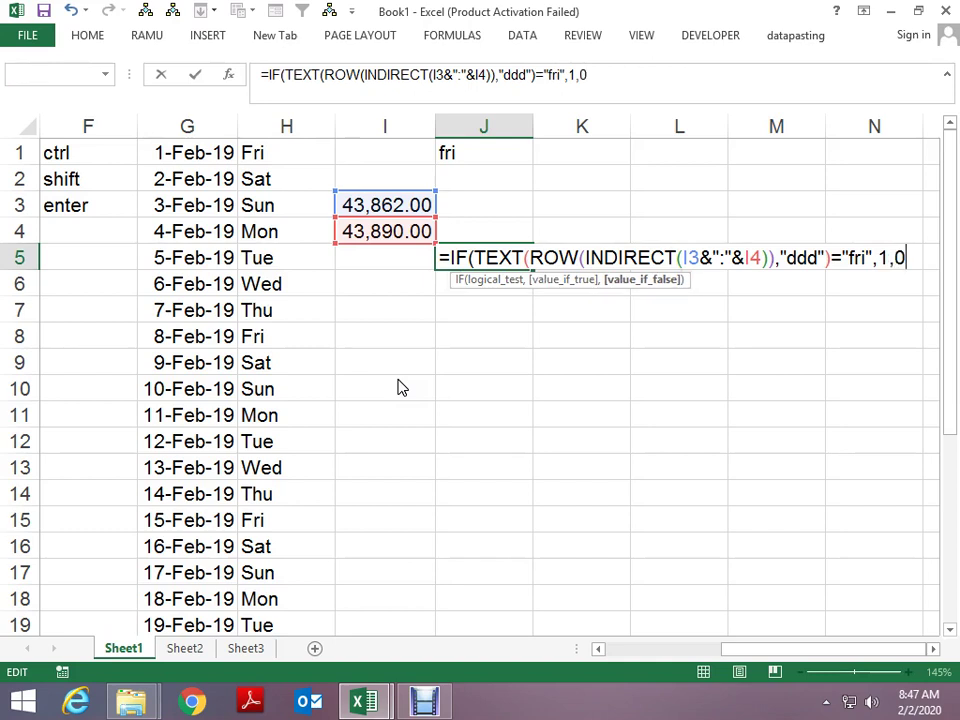
key(ctrl+Return)
- Preview J5's array of 1s and 0s with F9, then reopen the formula after the equals sign
key(F2)
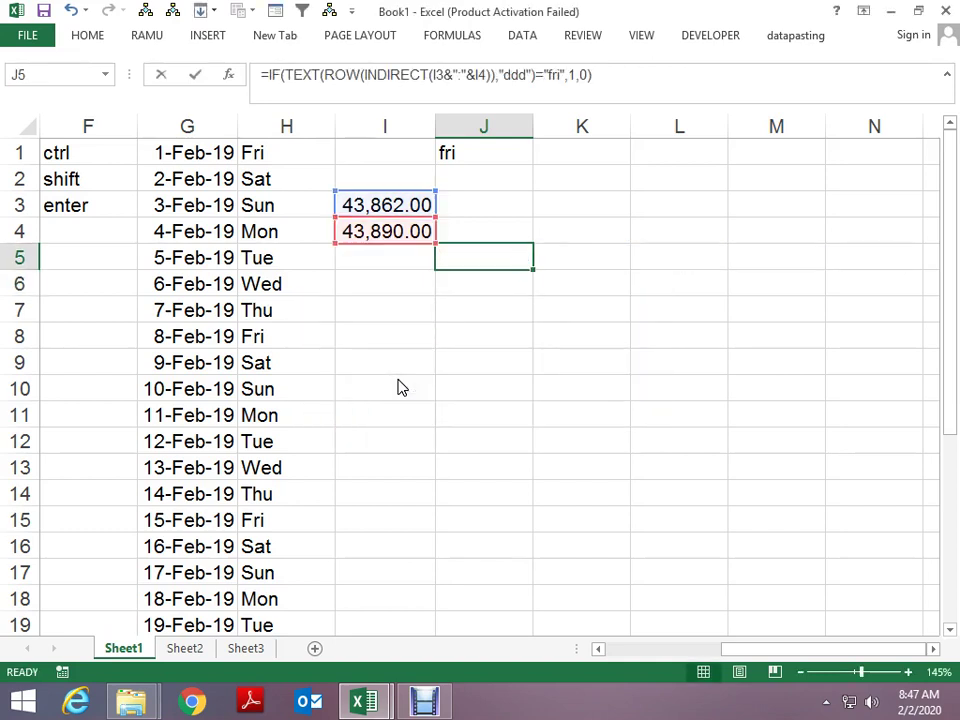
key(Home)
key(Right)
key(shift+End)
key(F9)
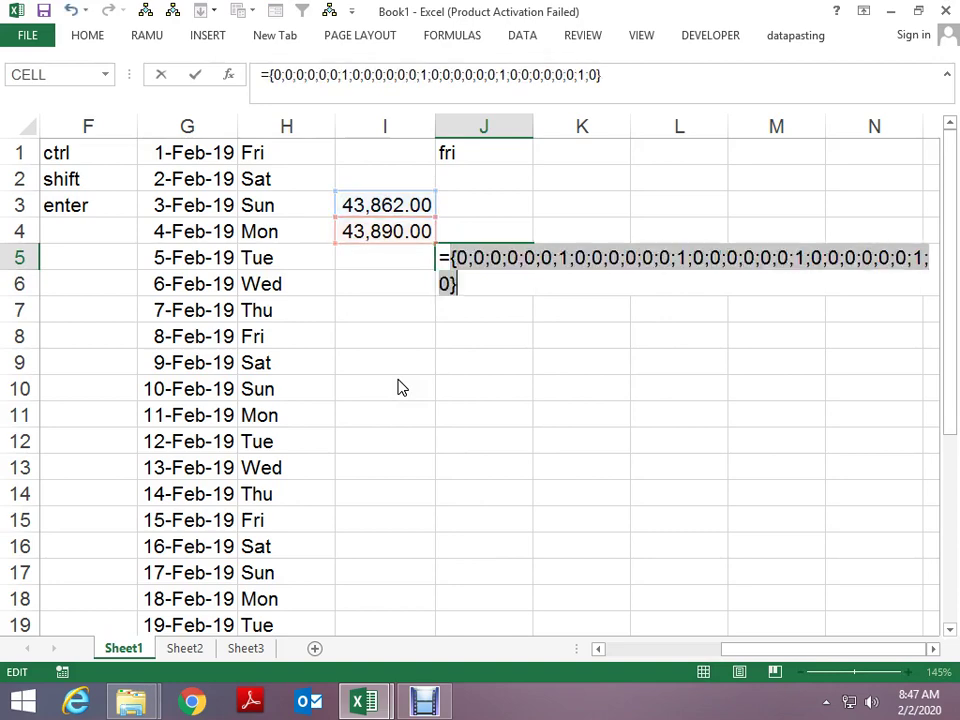
key(Escape)
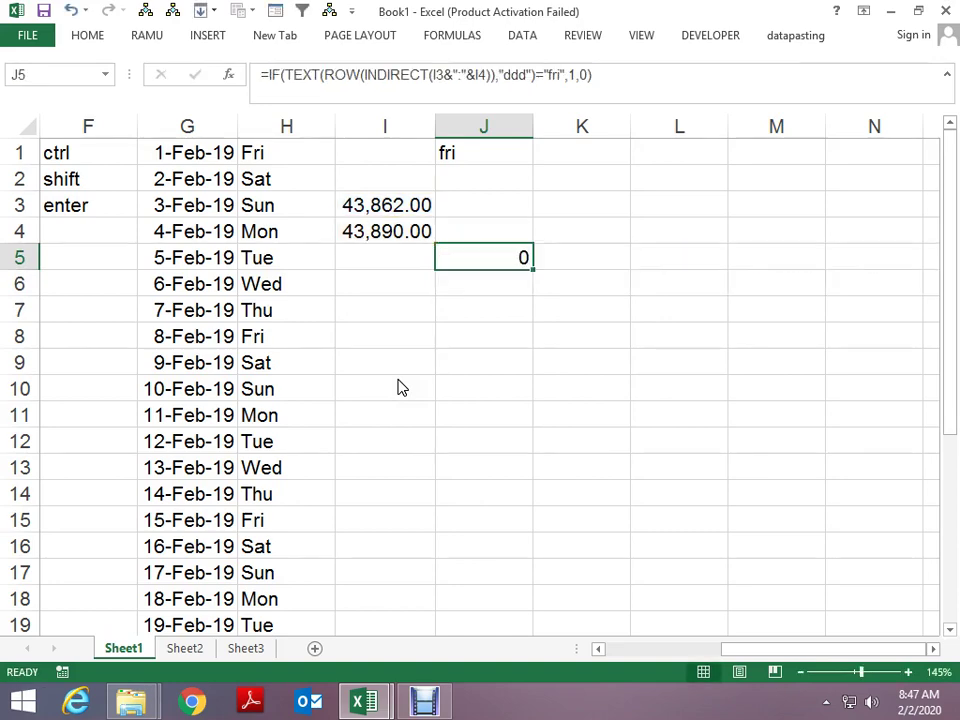
key(F2)
key(Home)
key(Right)
- Wrap J5 in SUM( ) as an array formula, counting 4 Fridays
text(s)
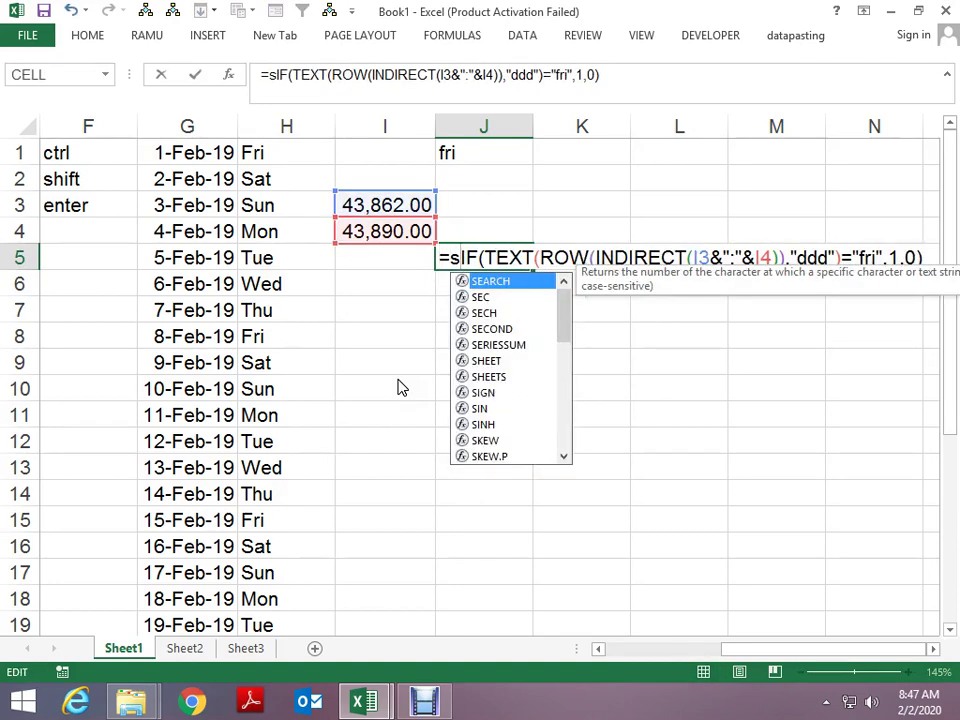
text(um()
key(ctrl+shift+Return)
key(Return)
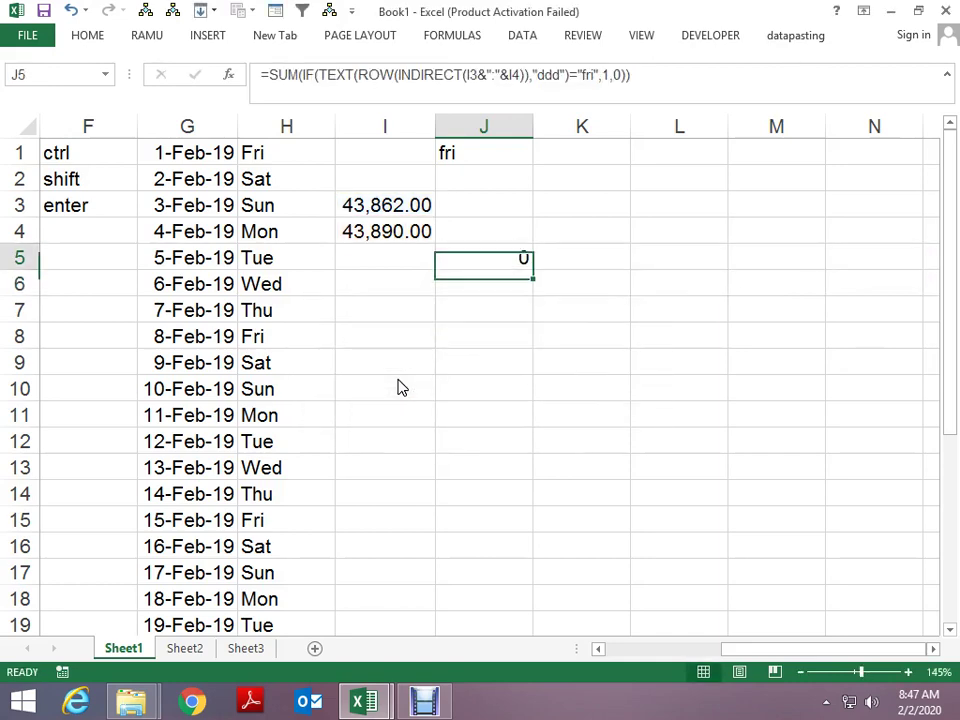
key(F2)
key(ctrl+shift+Return)
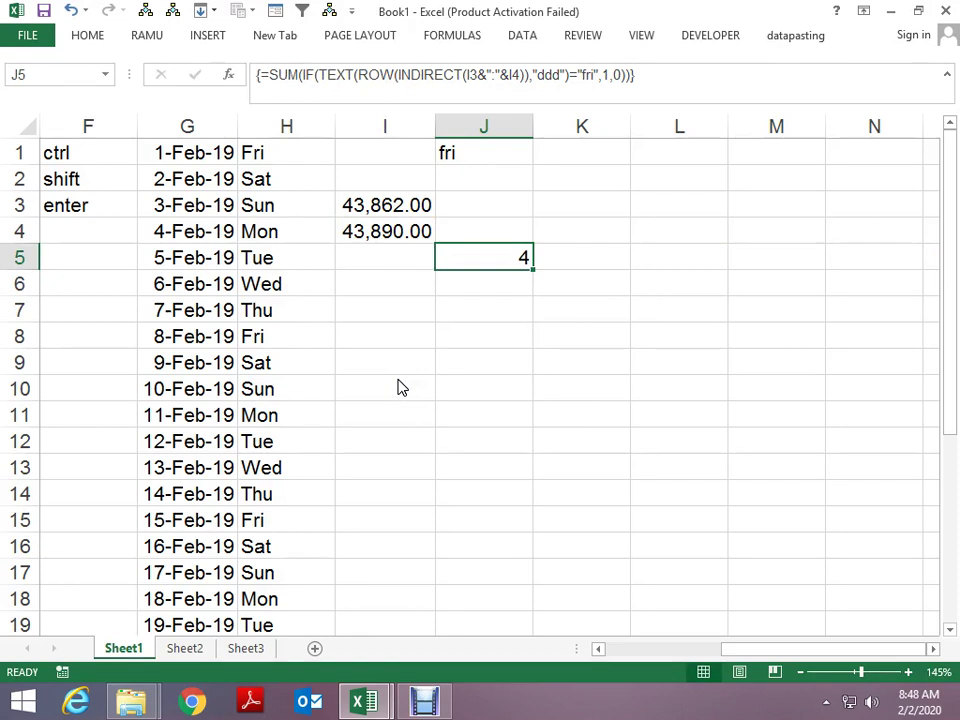
- Format I3:I4 as dates so they show 1-Feb-20 and 29-Feb-20
key(Left)
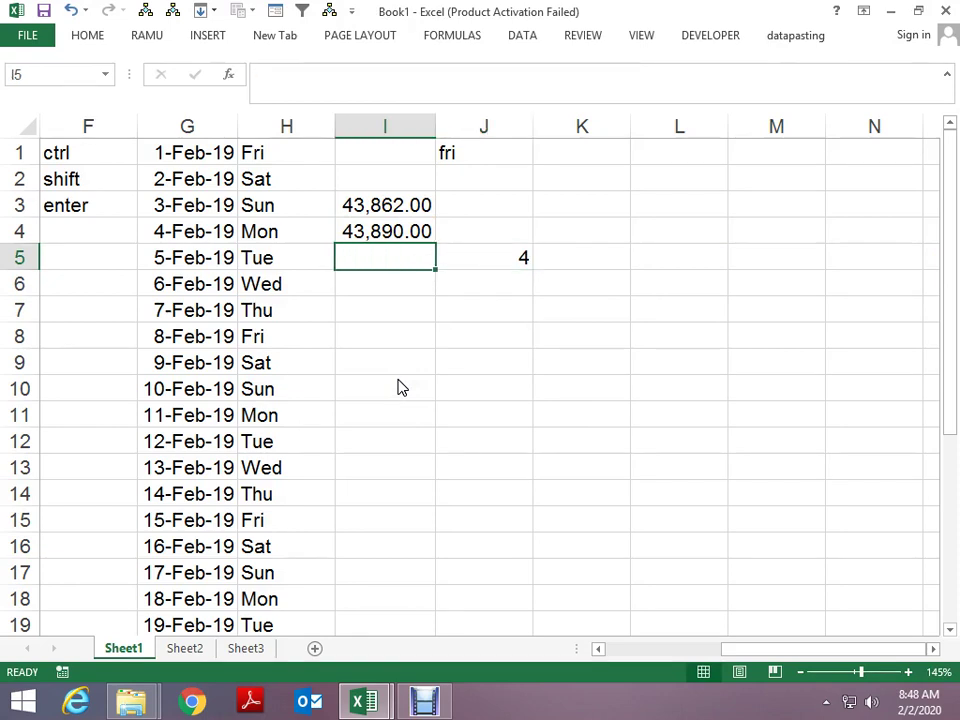
key(Up)
key(Up)
key(shift+Down)
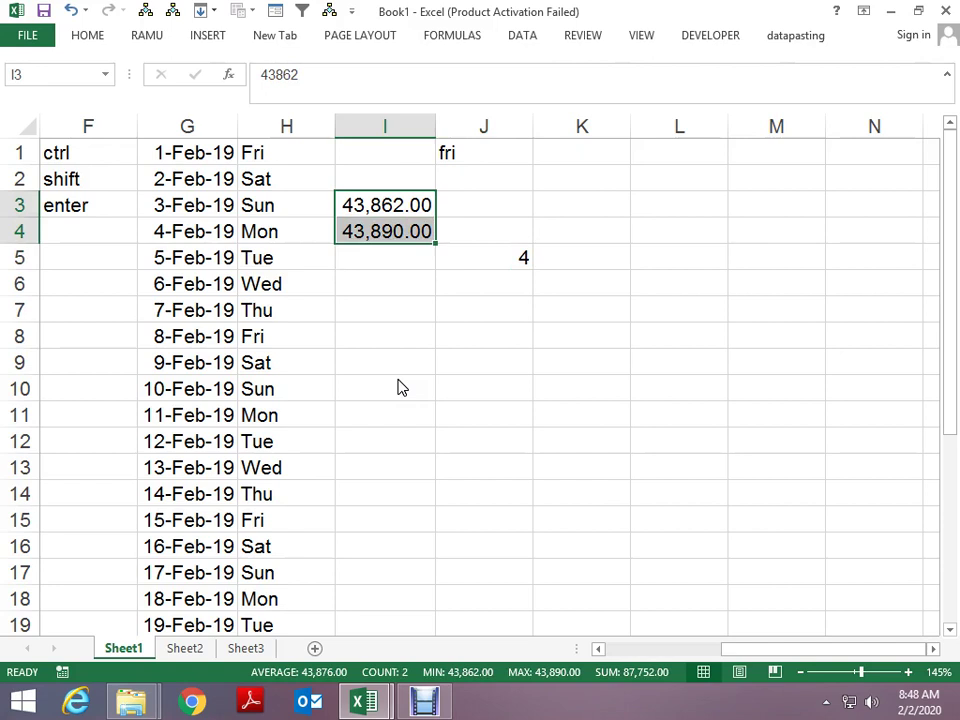
key(ctrl+shift+3)
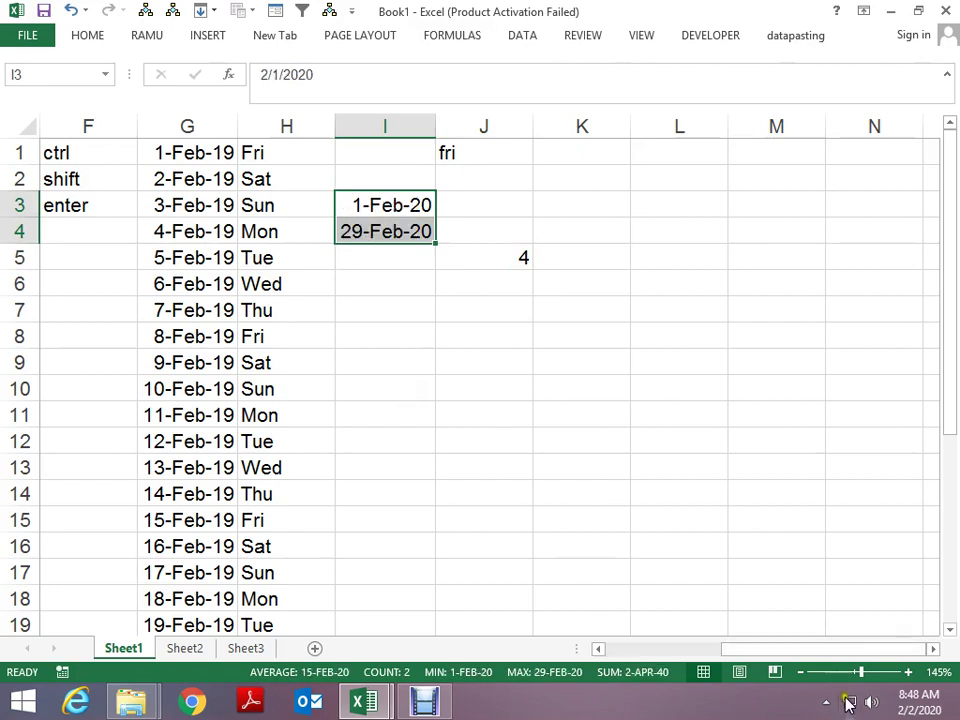
- Open the taskbar calendar and page forward month by month to August 2020
click(900, 694)
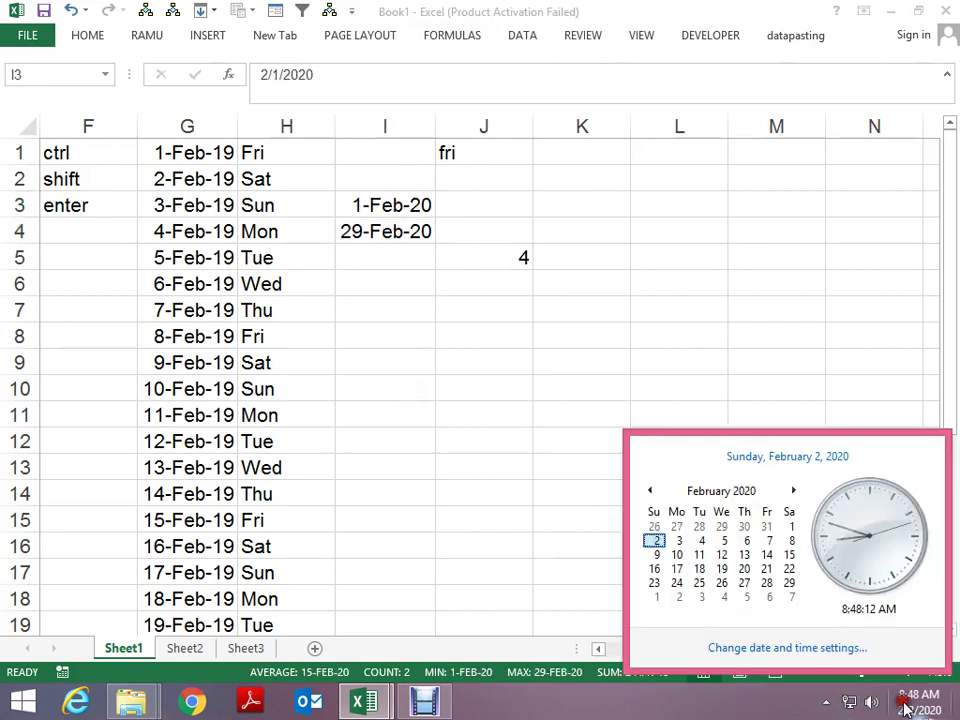
click(793, 491)
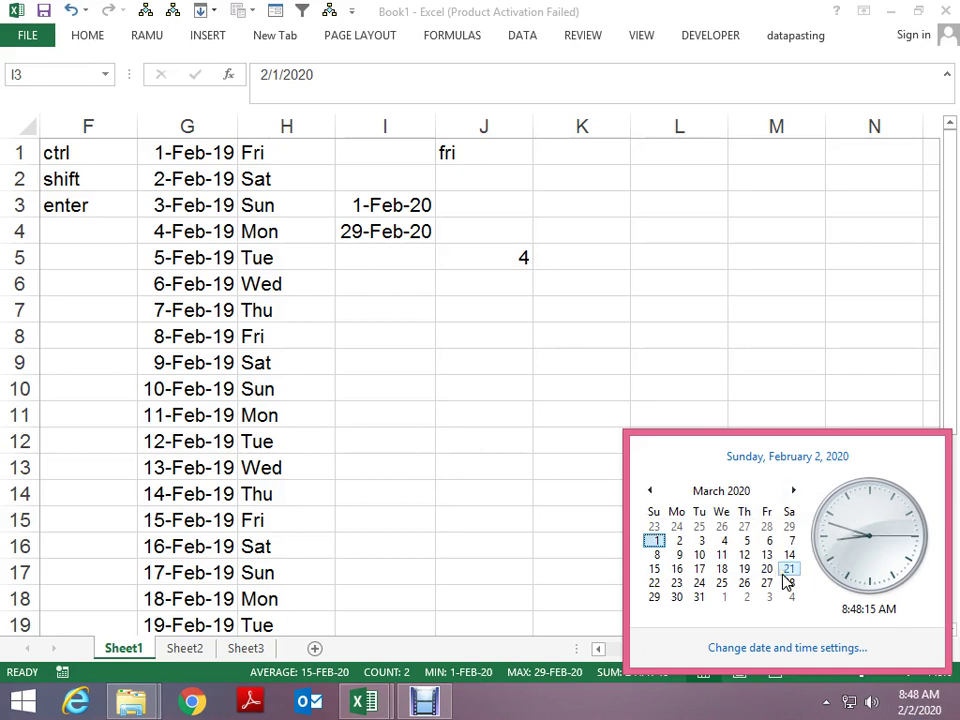
click(794, 491)
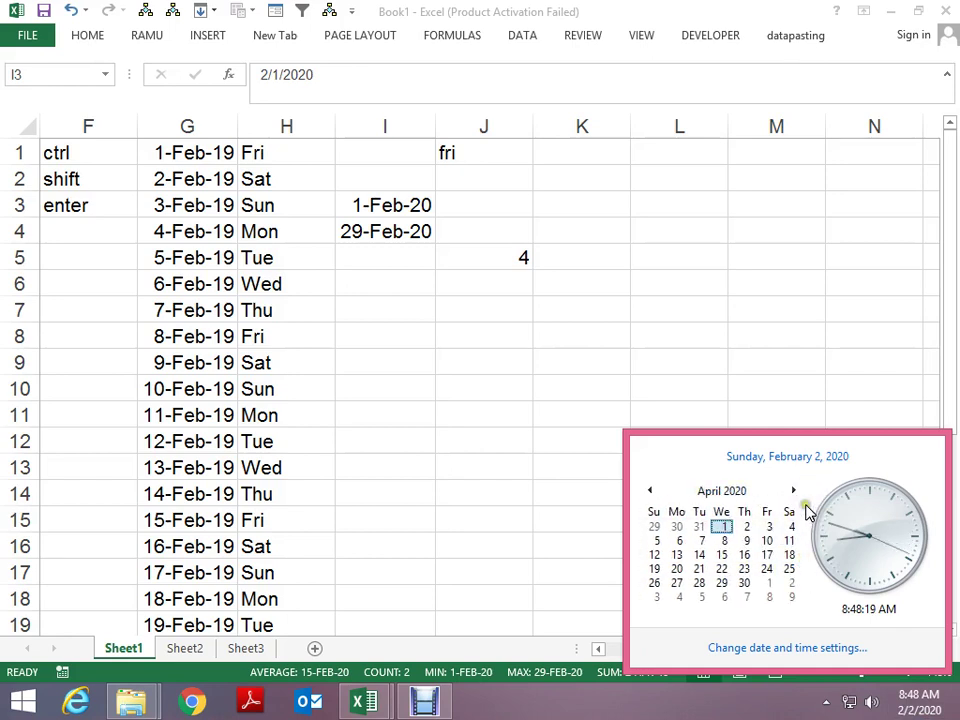
click(794, 491)
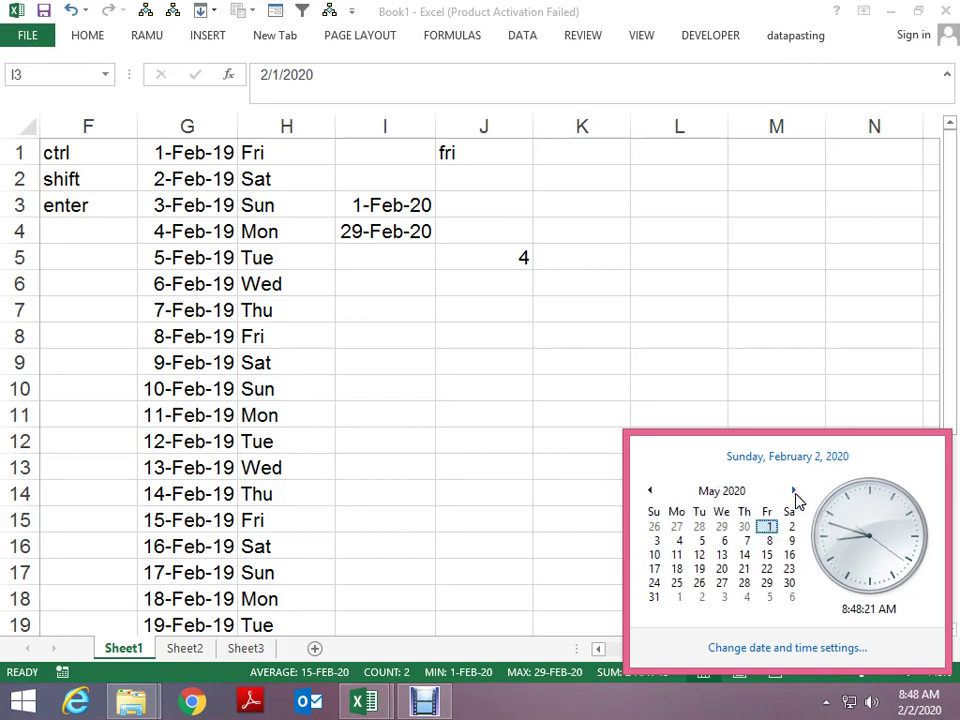
click(794, 491)
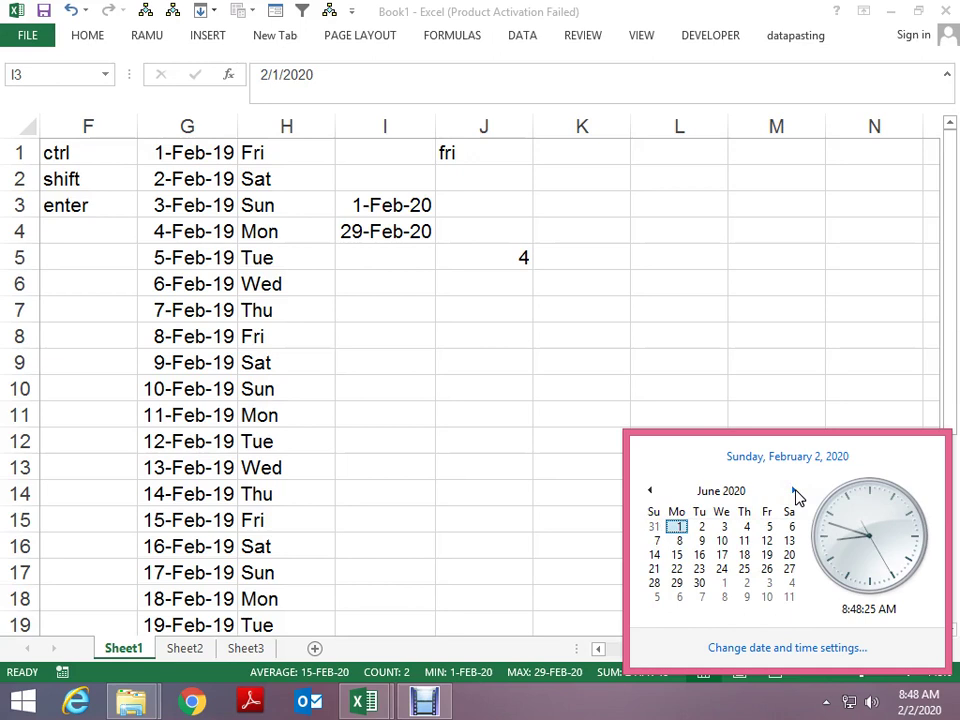
click(795, 491)
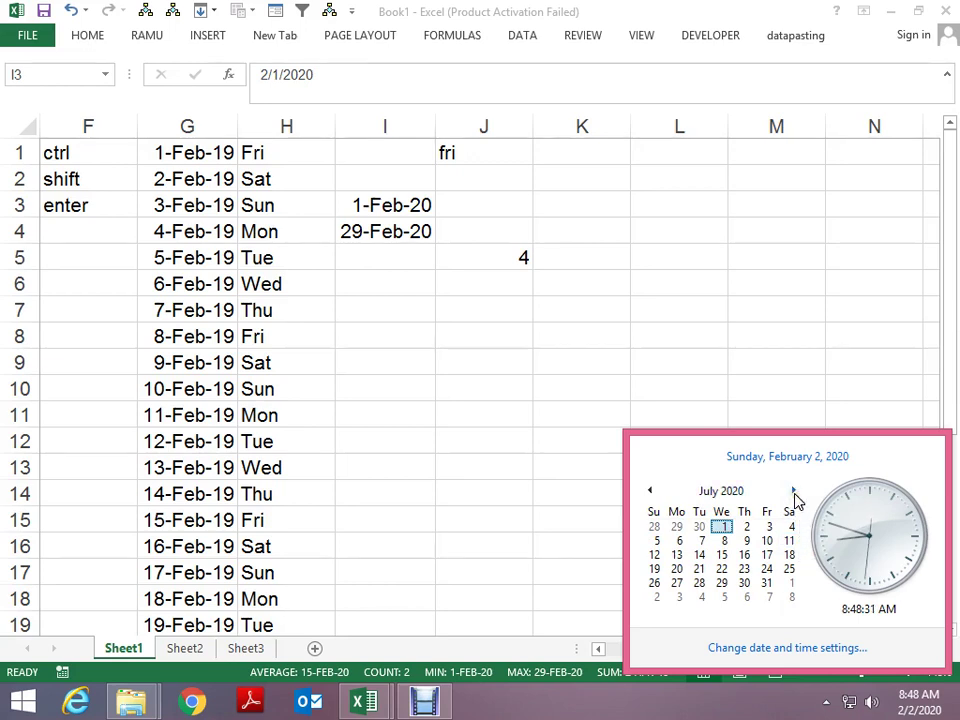
click(794, 492)
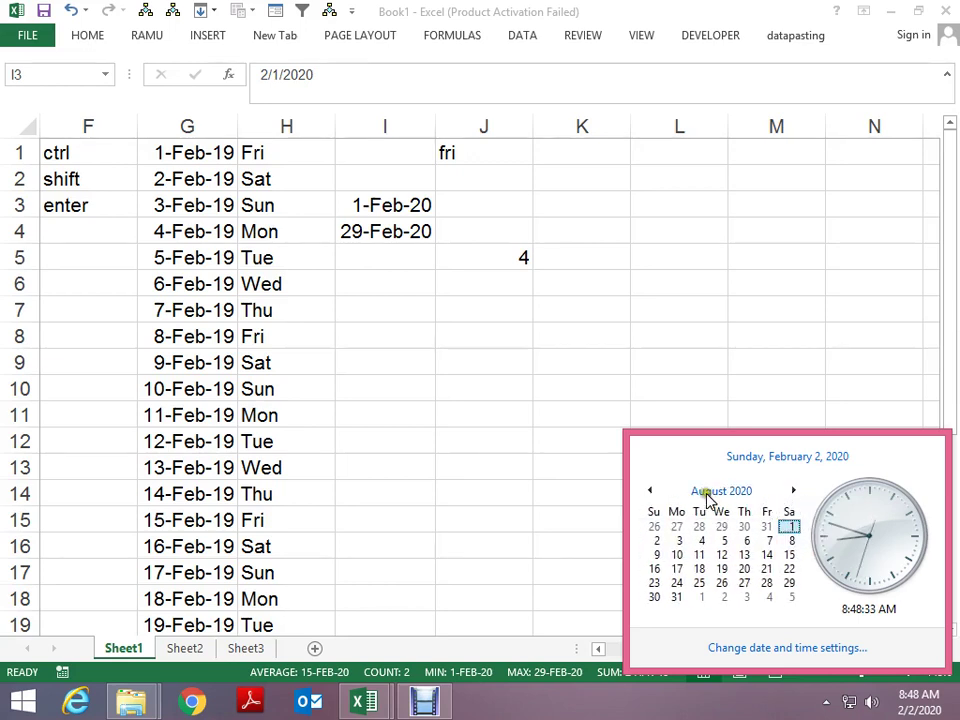
click(650, 490)
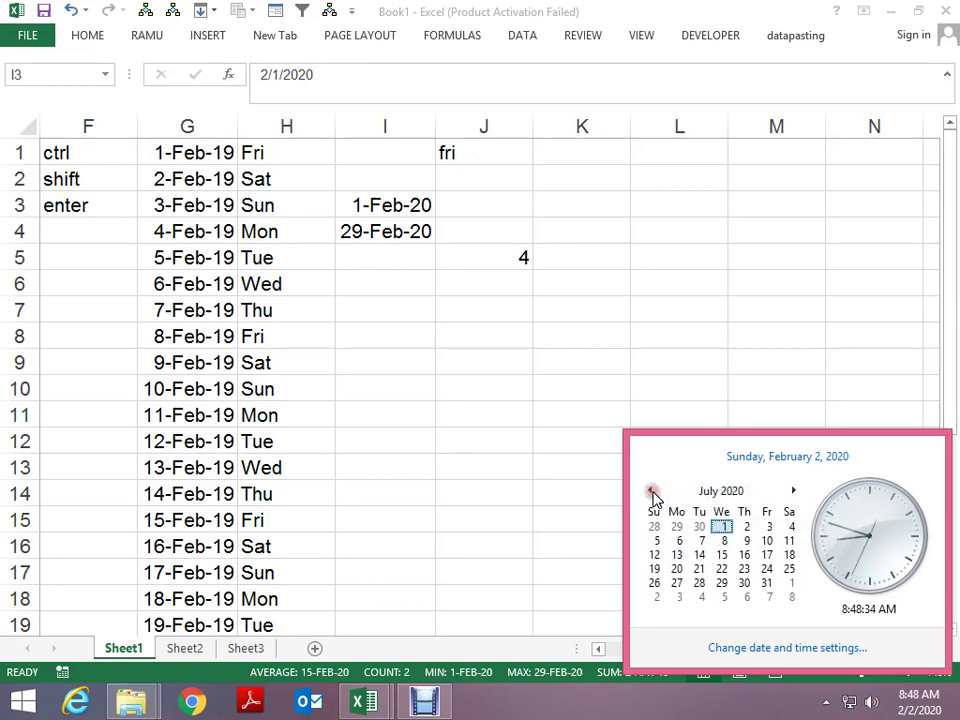
click(794, 491)
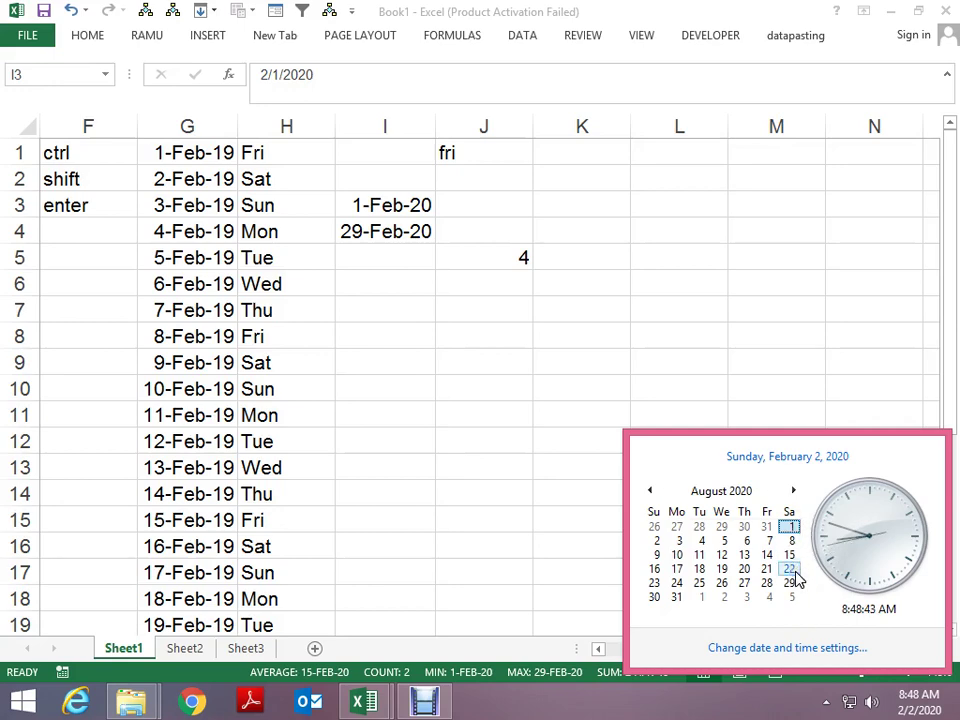
- Back in Excel, enter 1aug20 in I3 and 31aug2020 in I4
key(alt+Tab)
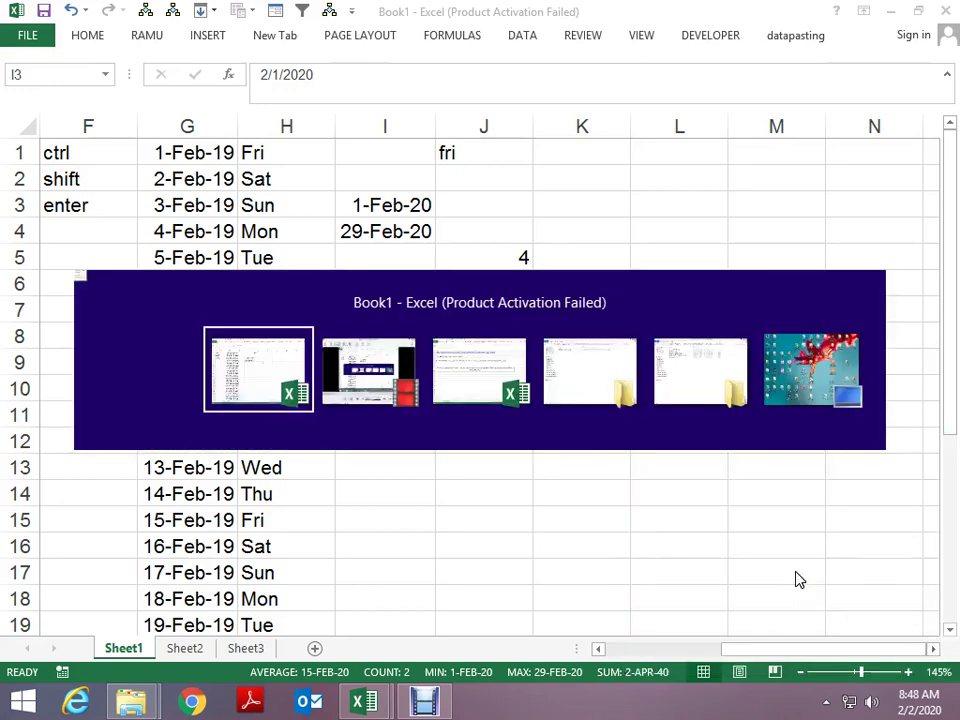
key(Up)
key(Down)
text(1a)
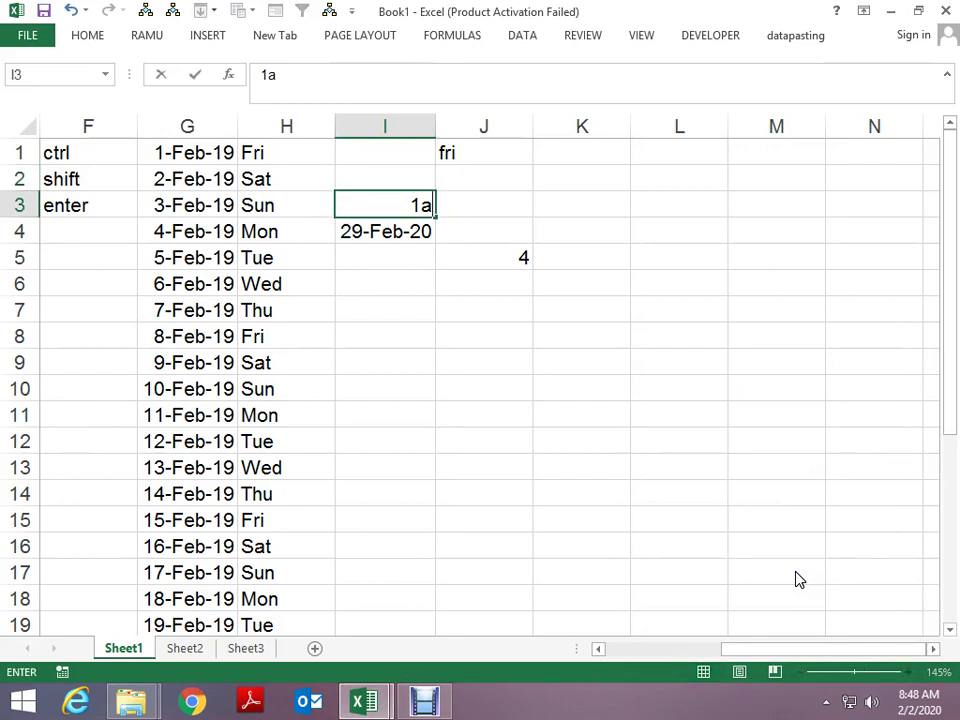
text(ug20)
key(Return)
text(31)
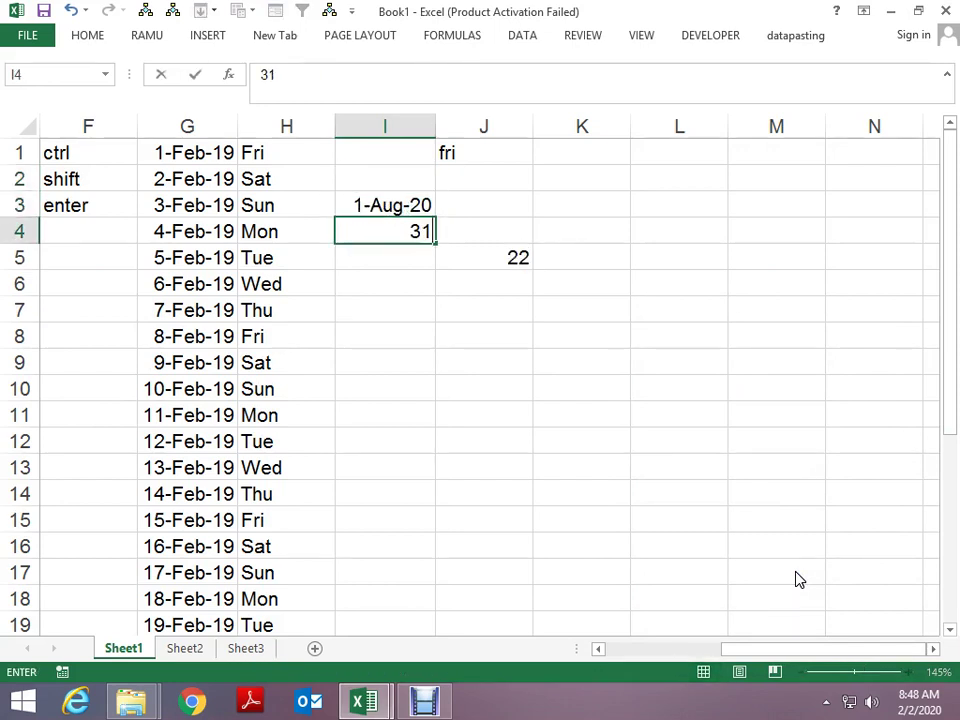
text(aug20)
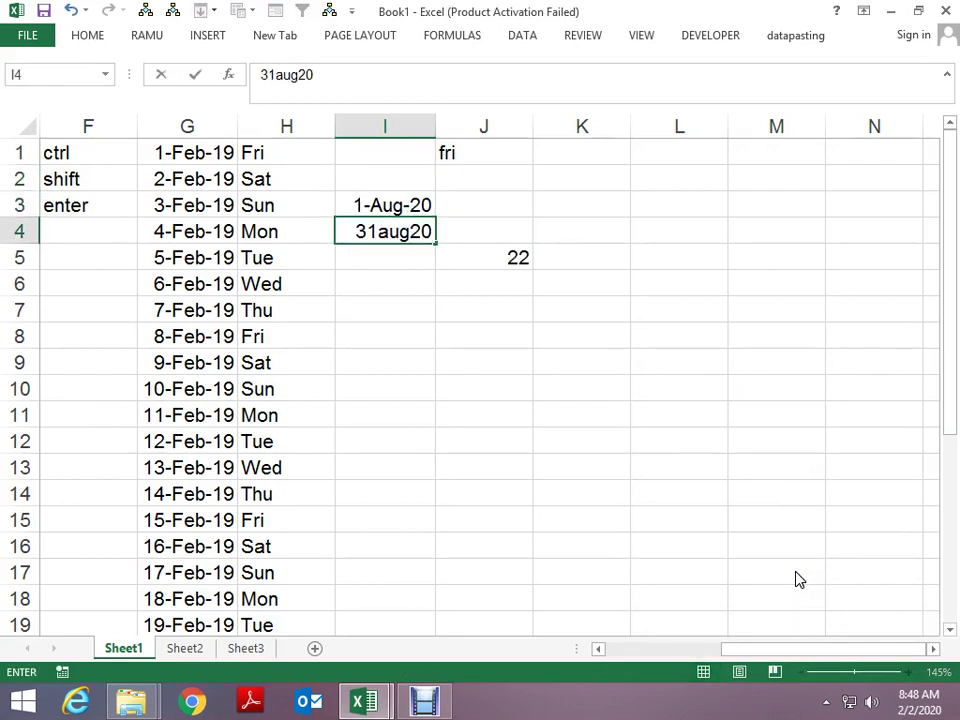
text(20)
key(Return)
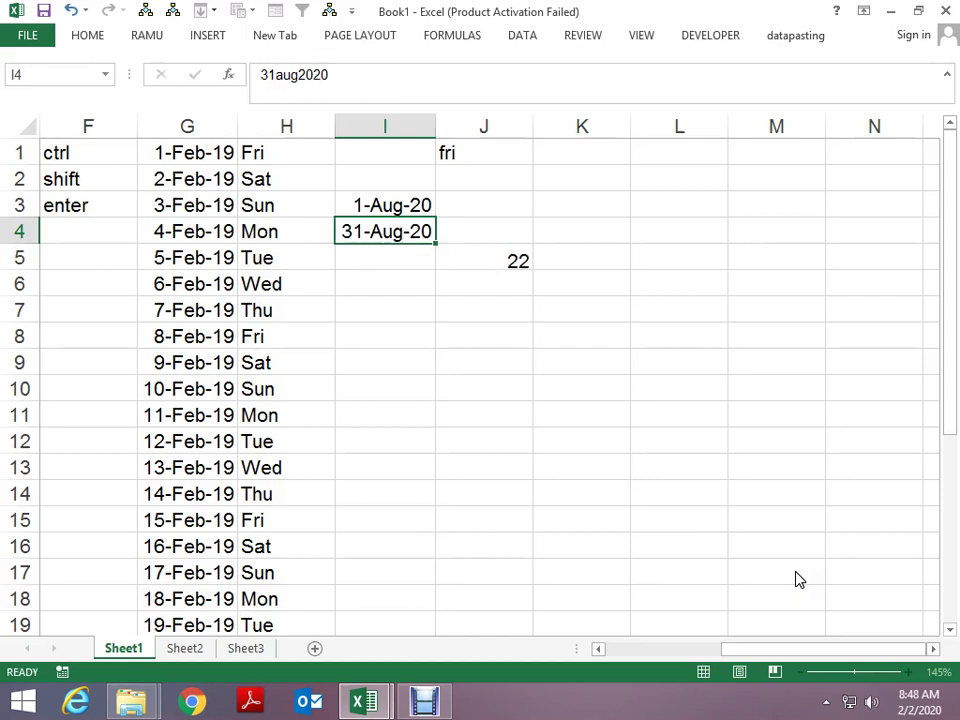
- Change J5's weekday criterion from "fri" to "sat" and re-enter it as an array formula
key(Up)
key(Right)
key(Down)
key(F2)
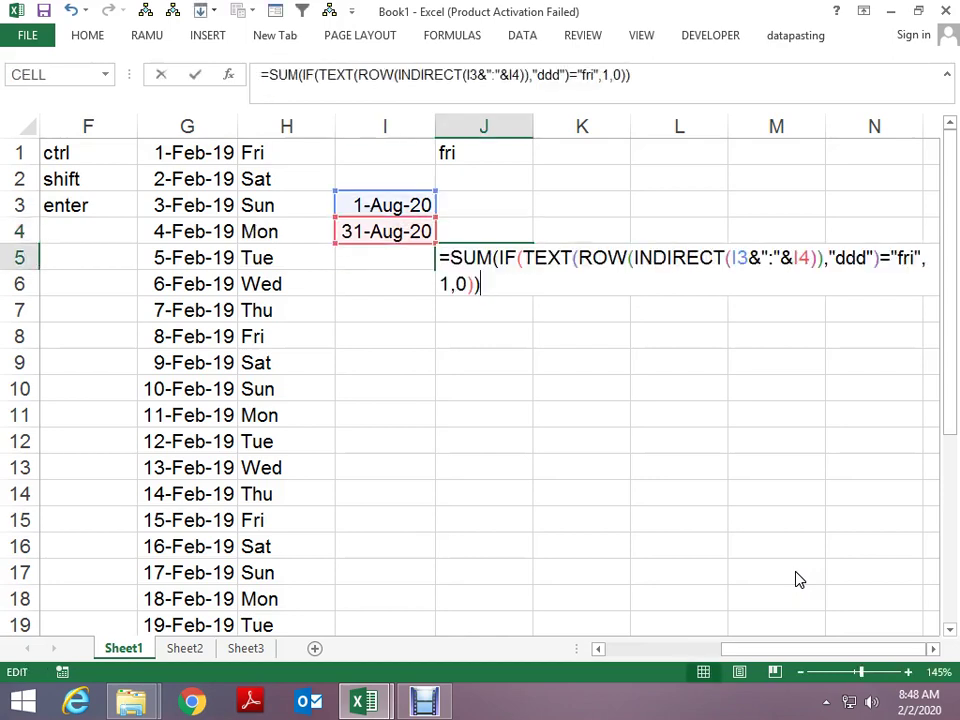
key(Left)
key(Left)
key(Left)
key(Left)
key(Left)
key(Left)
key(Left)
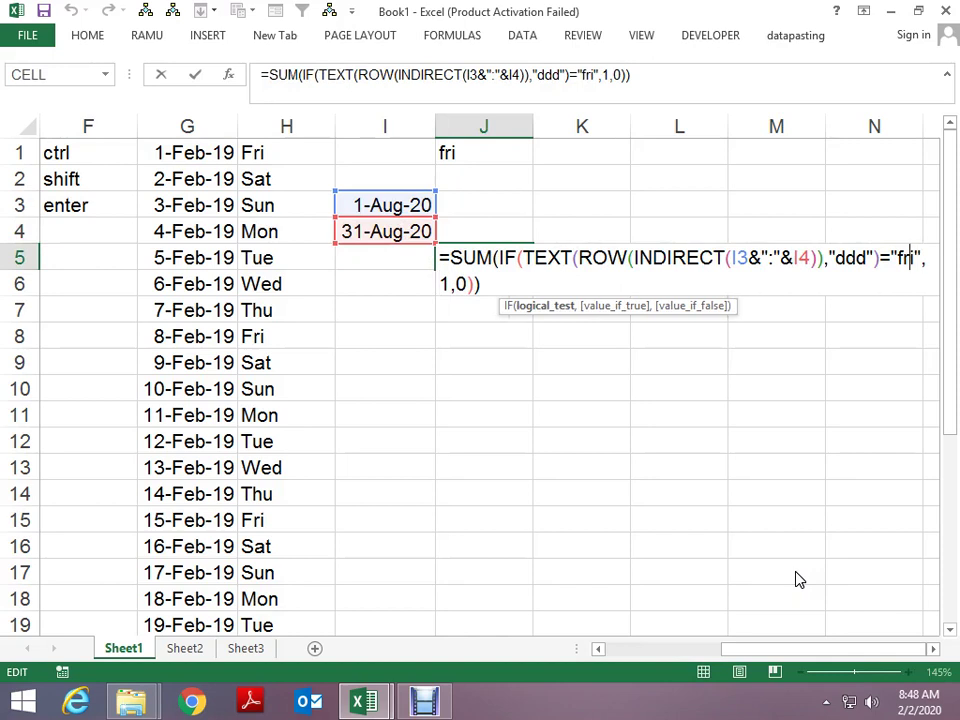
key(BackSpace)
key(BackSpace)
key(BackSpace)
text(sat)
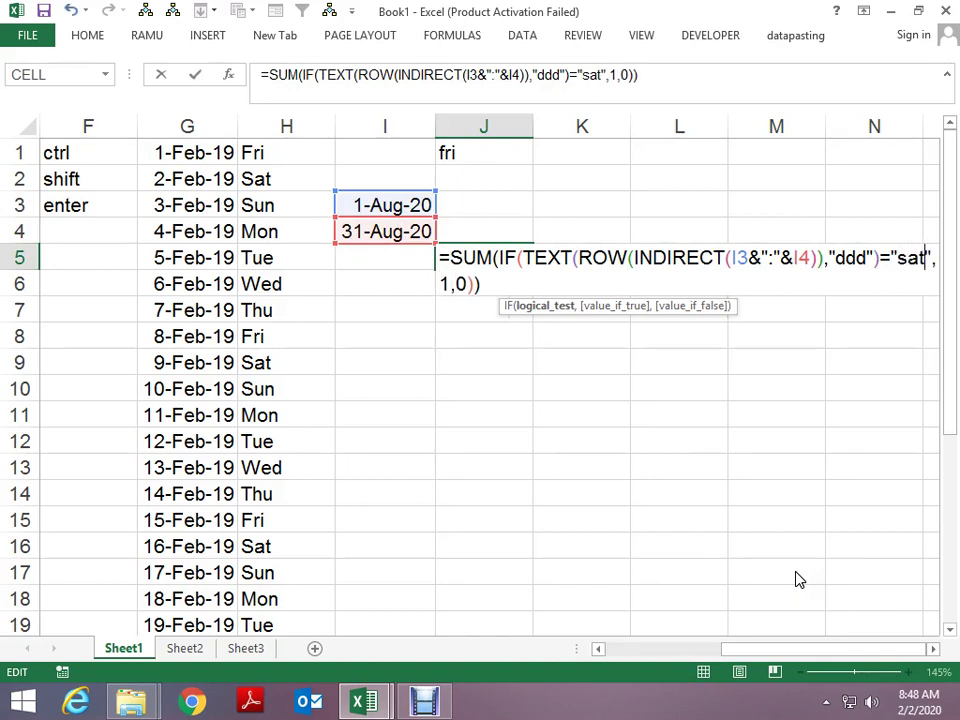
key(Return)
key(Up)
key(F2)
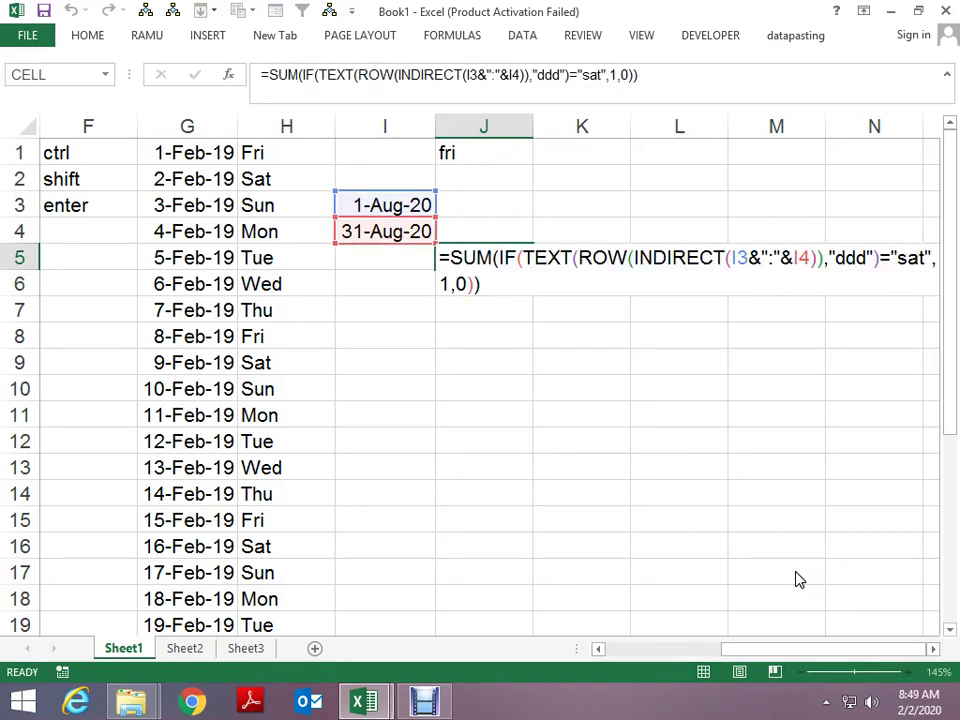
key(ctrl+shift+Return)
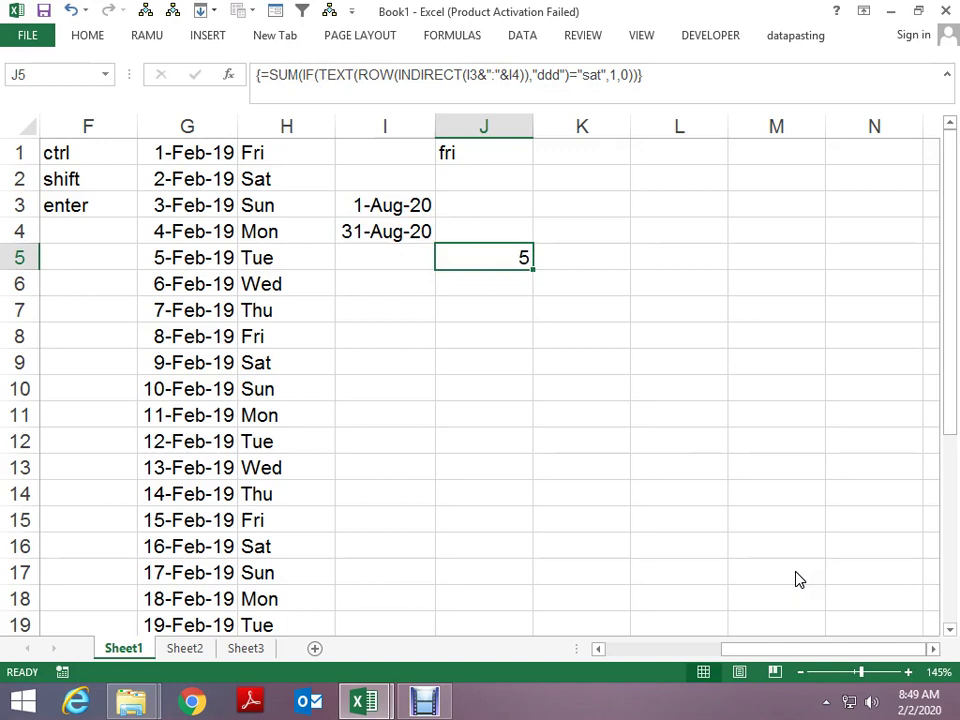
- Change the end date in I4 to 31-Aug-2025, giving a count of 266
key(Up)
key(Left)
key(F2)
key(BackSpace)
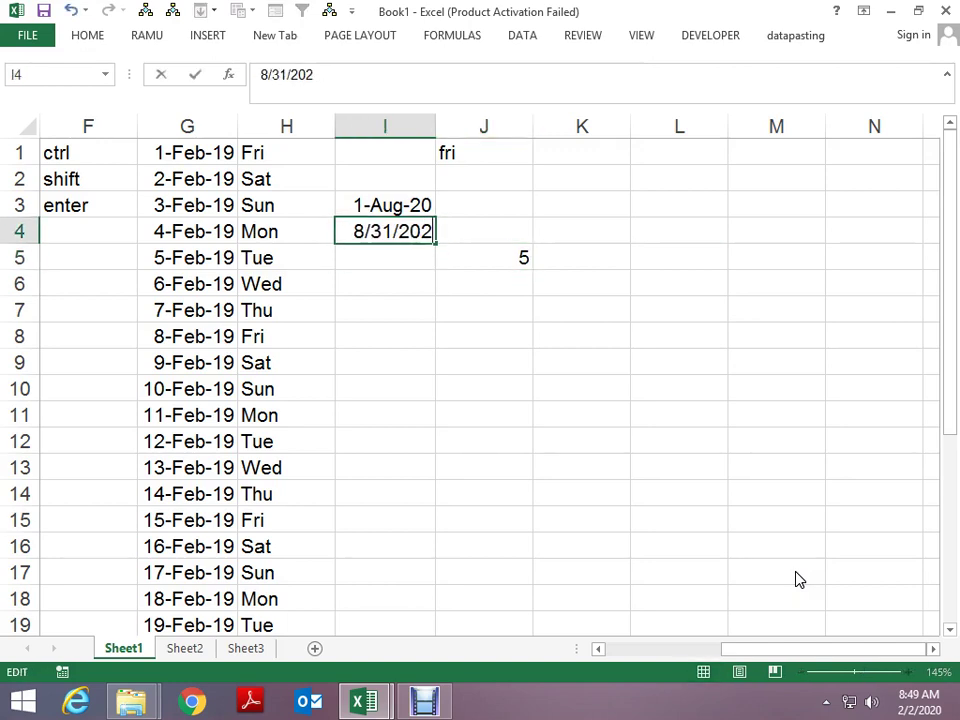
text(5)
key(Return)
key(Up)
key(Up)
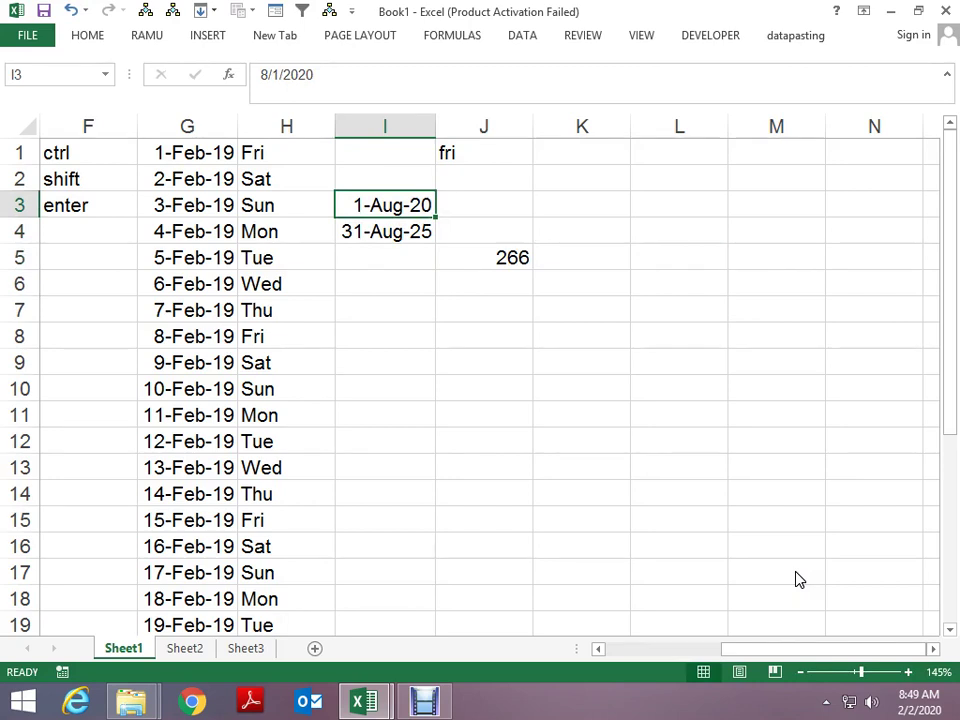
key(Down)
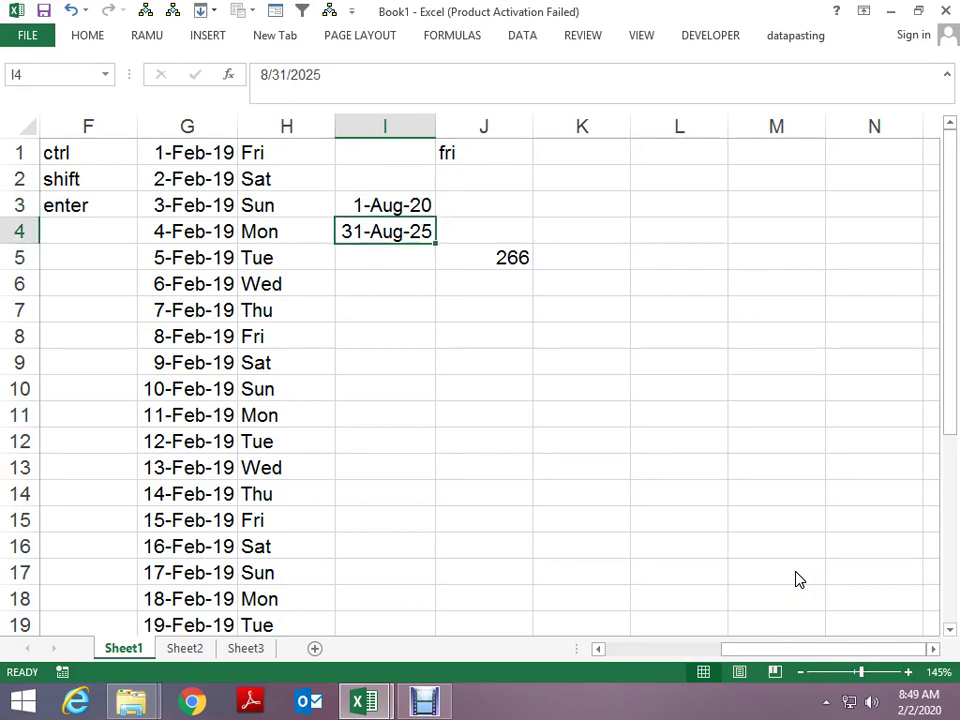
- Enter 1 feb 2020 in K2 to start the helper date column
key(Down)
key(Right)
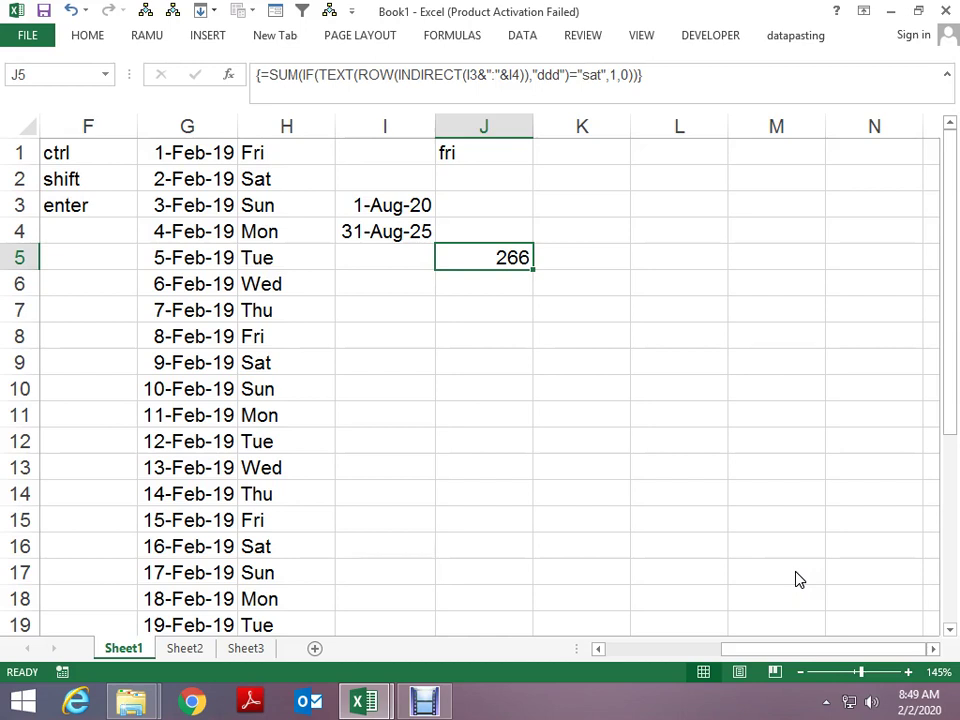
key(Up)
key(Up)
key(Up)
key(Right)
key(Left)
key(Left)
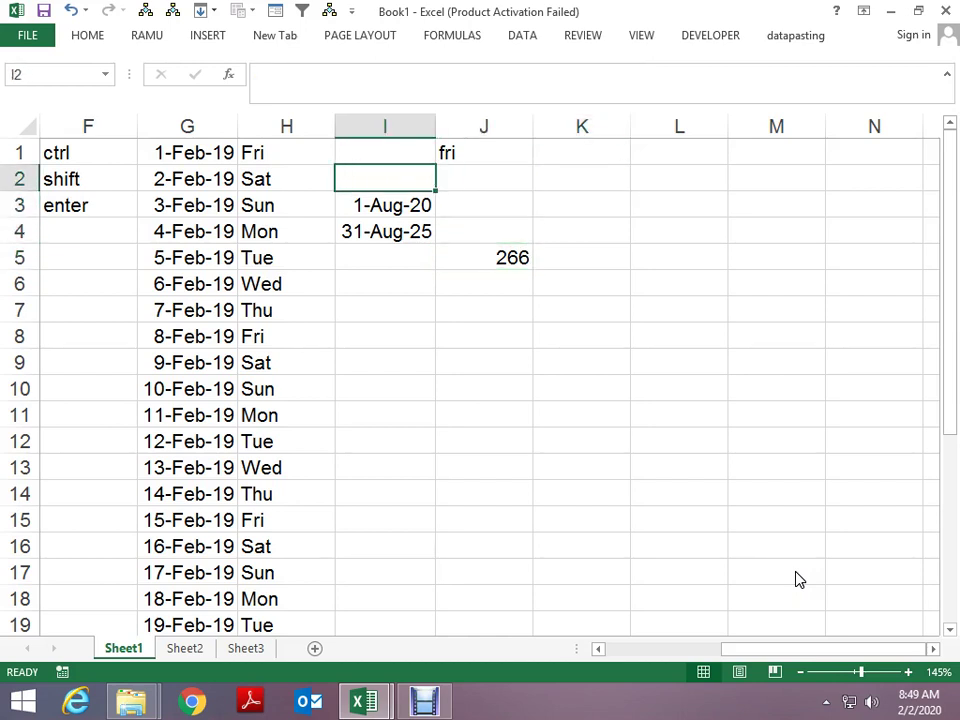
key(Down)
key(Down)
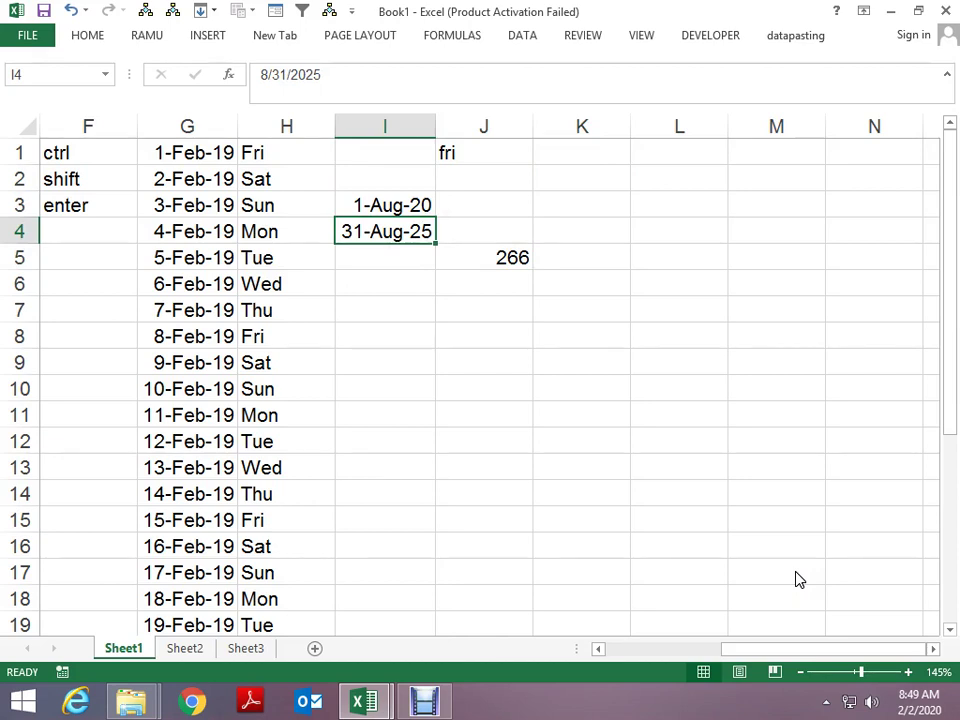
key(Up)
key(Right)
key(Right)
key(Up)
text(1)
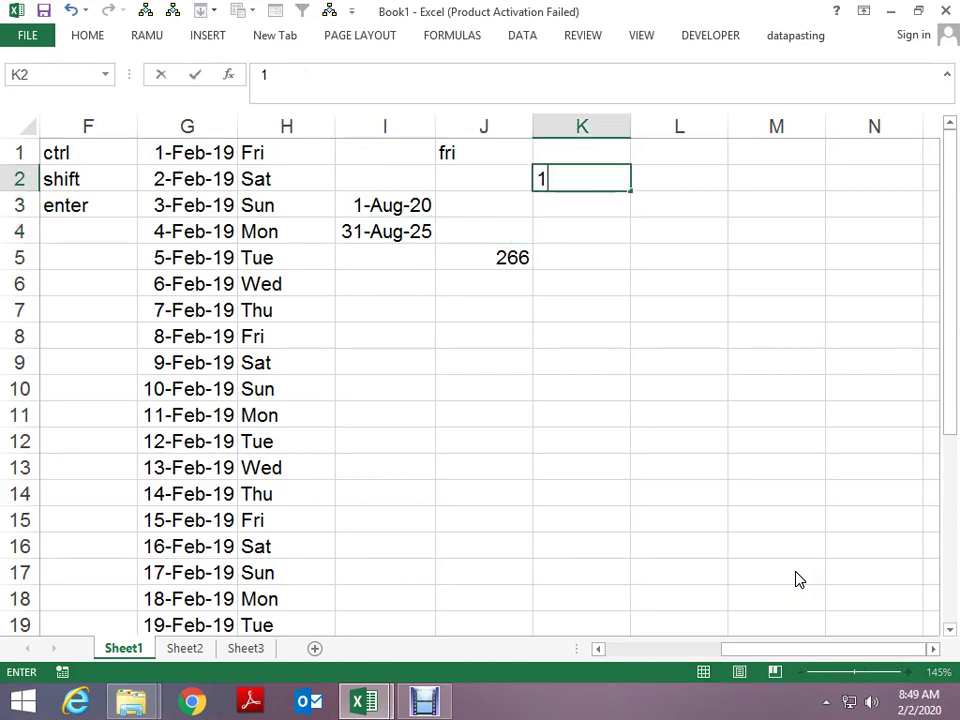
text(a)
key(BackSpace)
text(feb )
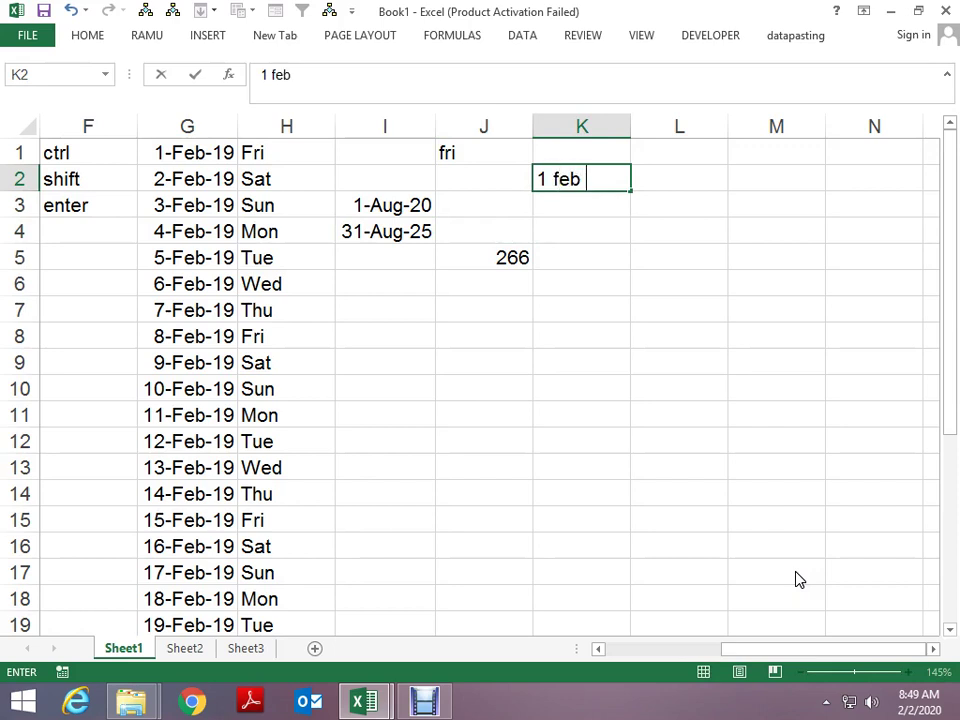
text(2020)
key(Return)
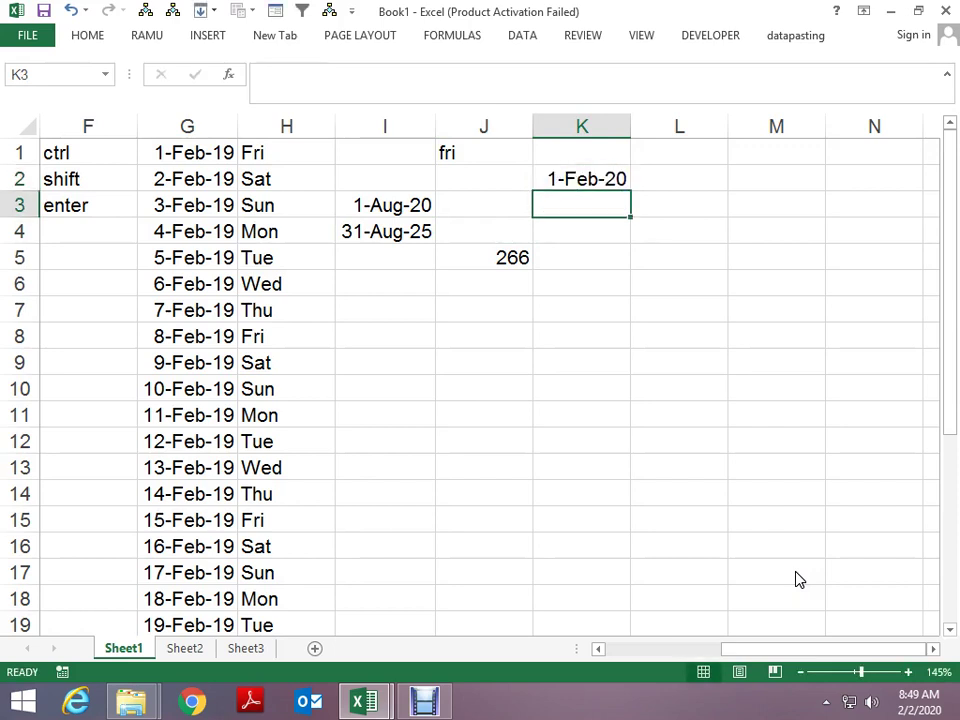
- Show K2's date as the serial number 43,862.00
key(Up)
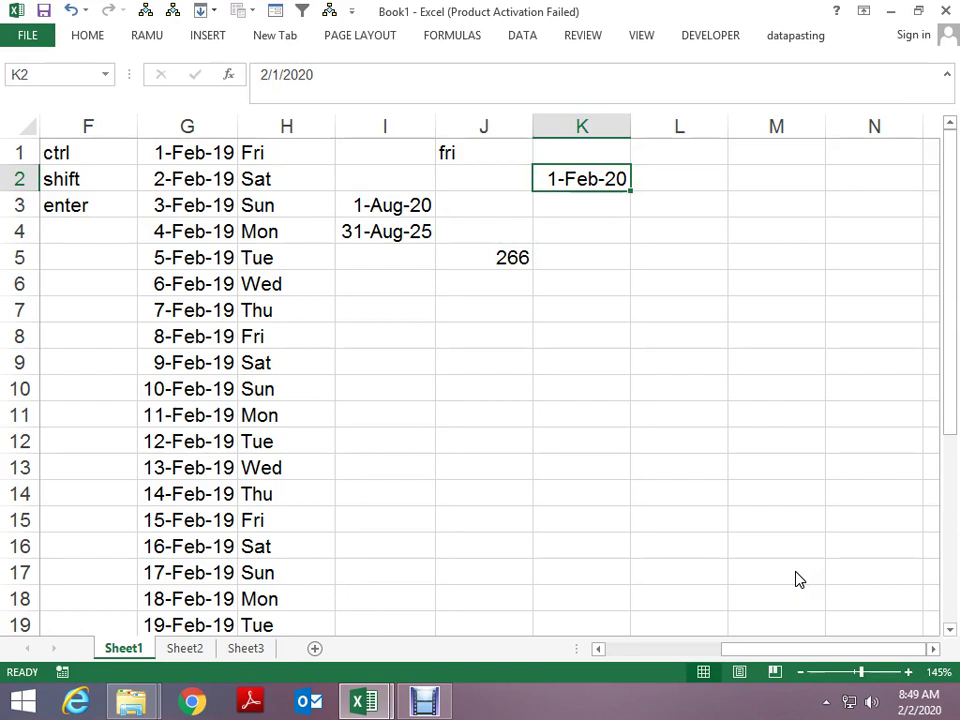
key(Right)
key(Left)
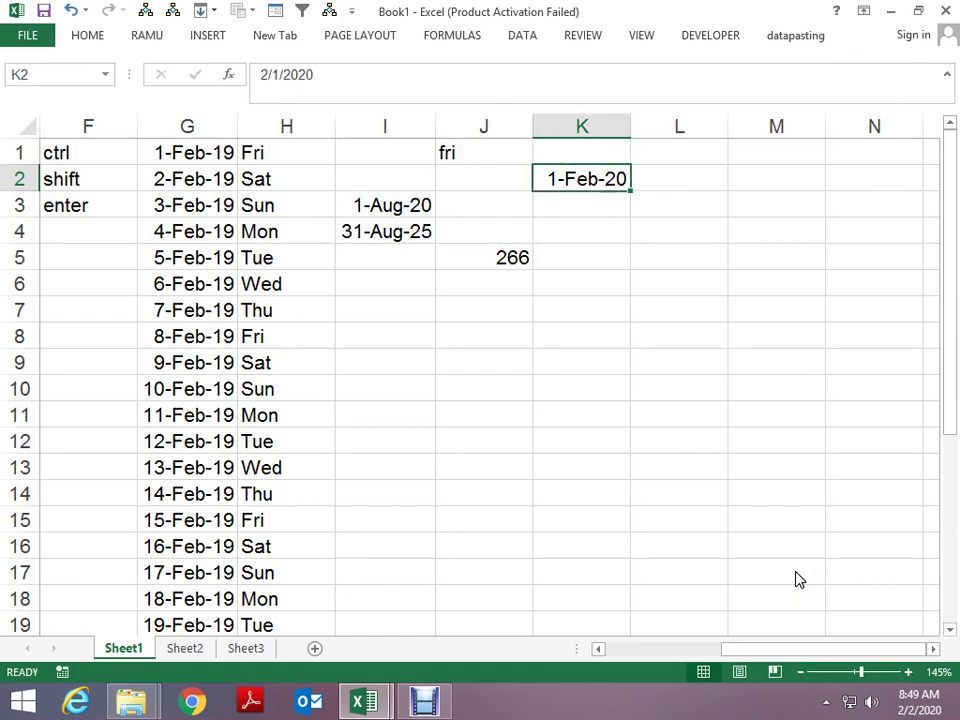
key(ctrl+shift+1)
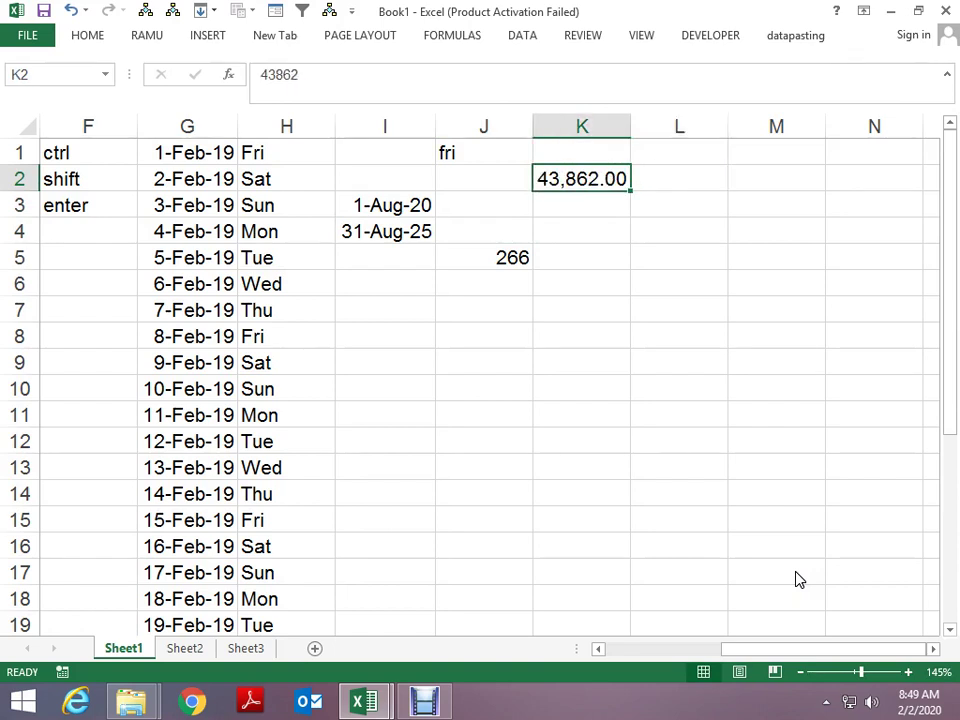
- Enter =K2+1 in K3 and fill it down through K18, reaching 43,878.00
key(Down)
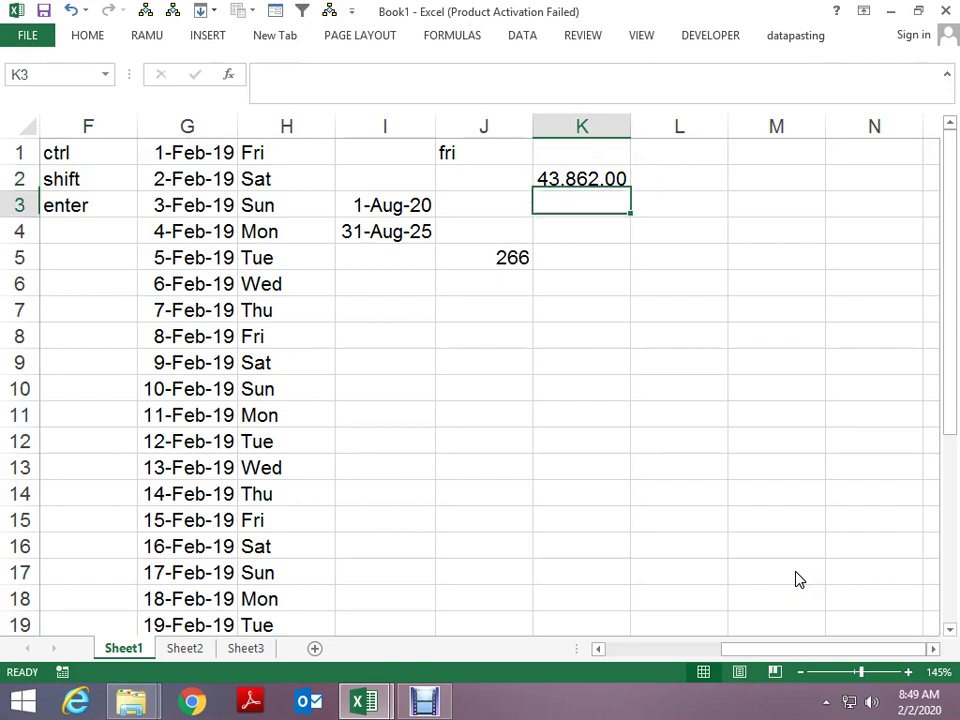
key(Up)
key(Down)
text(+)
key(Up)
text(1)
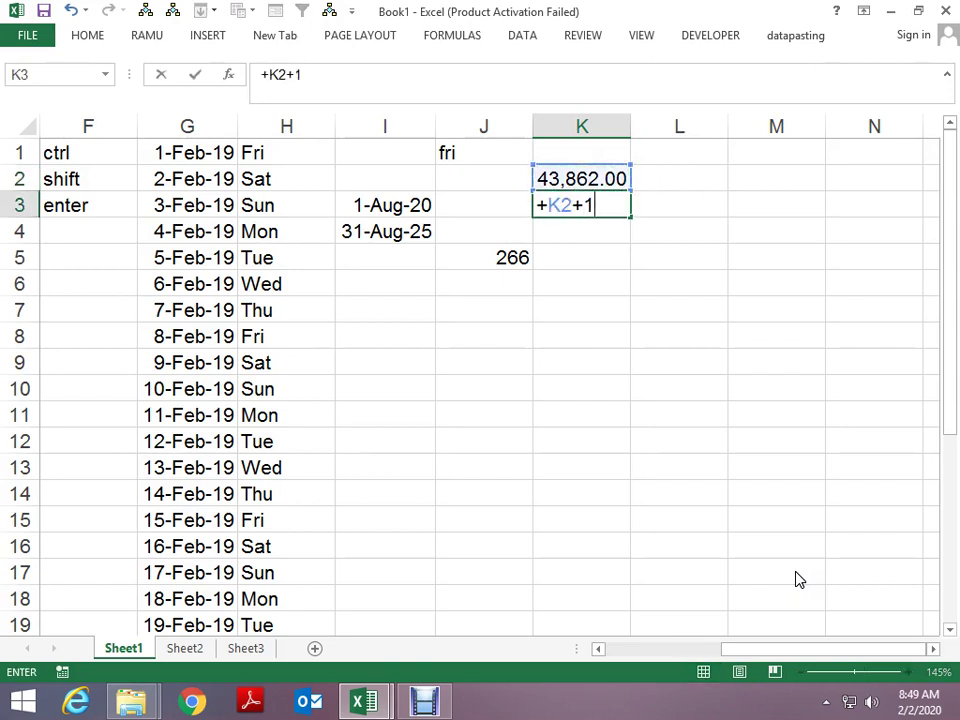
key(ctrl+Return)
key(shift+Down)
key(shift+Down)
key(shift+Down)
key(shift+Down)
key(shift+Down)
key(shift+Down)
key(shift+Down)
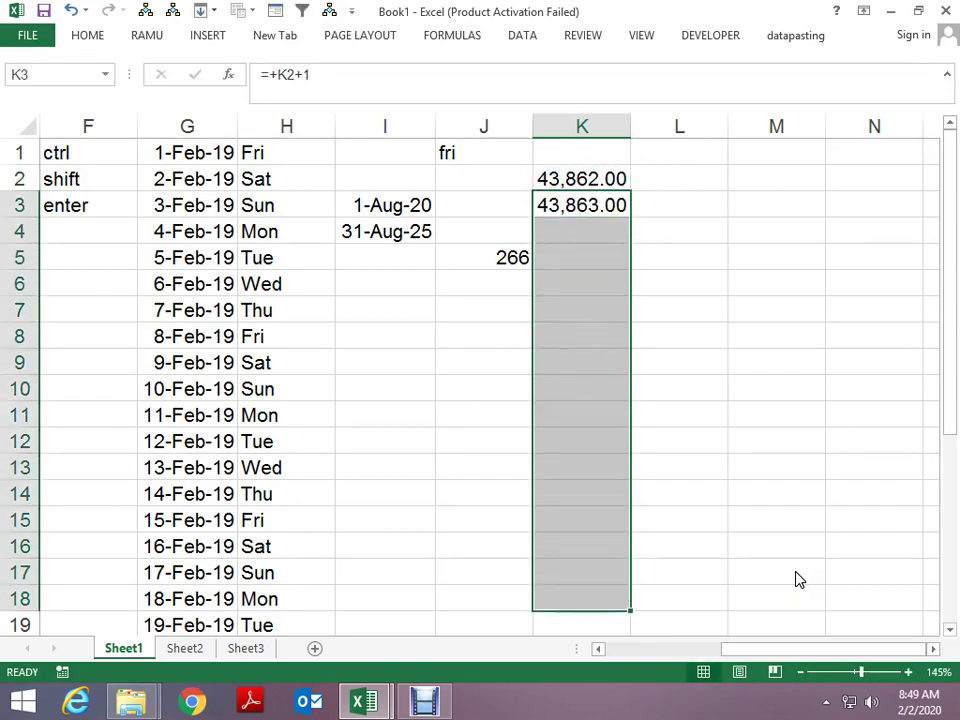
key(ctrl+d)
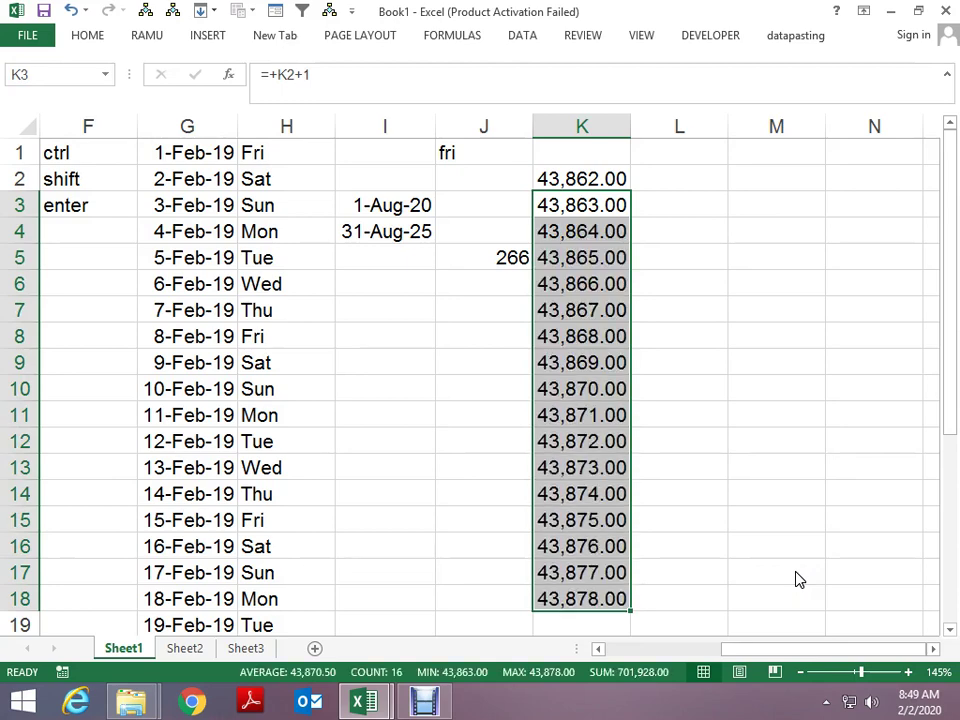
key(Up)
key(Right)
text(=te)
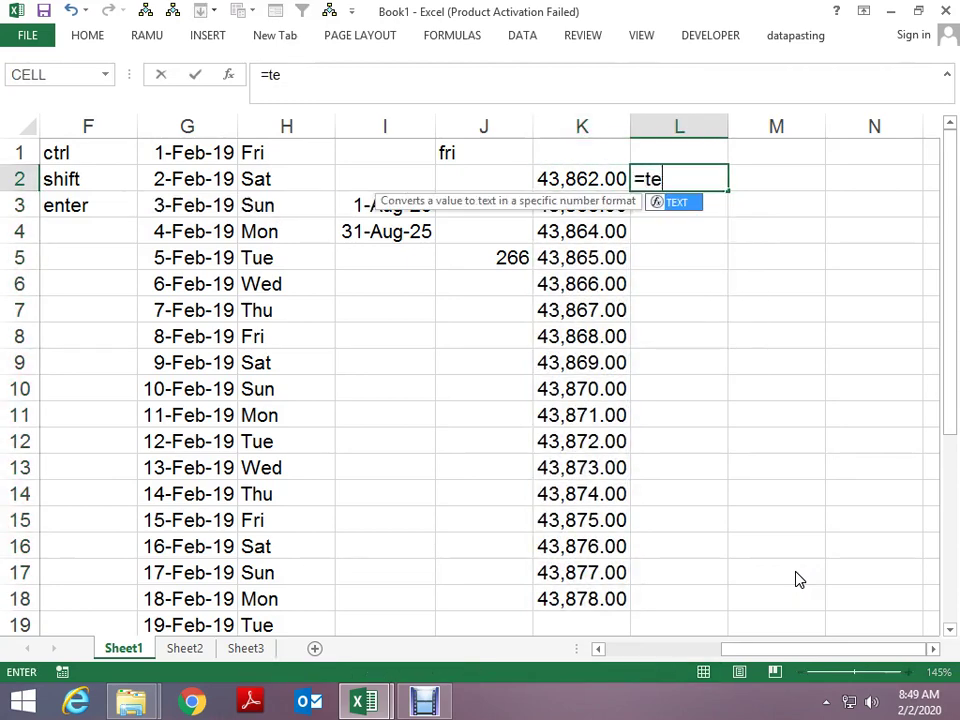
text(xt()
key(Left)
text(,)
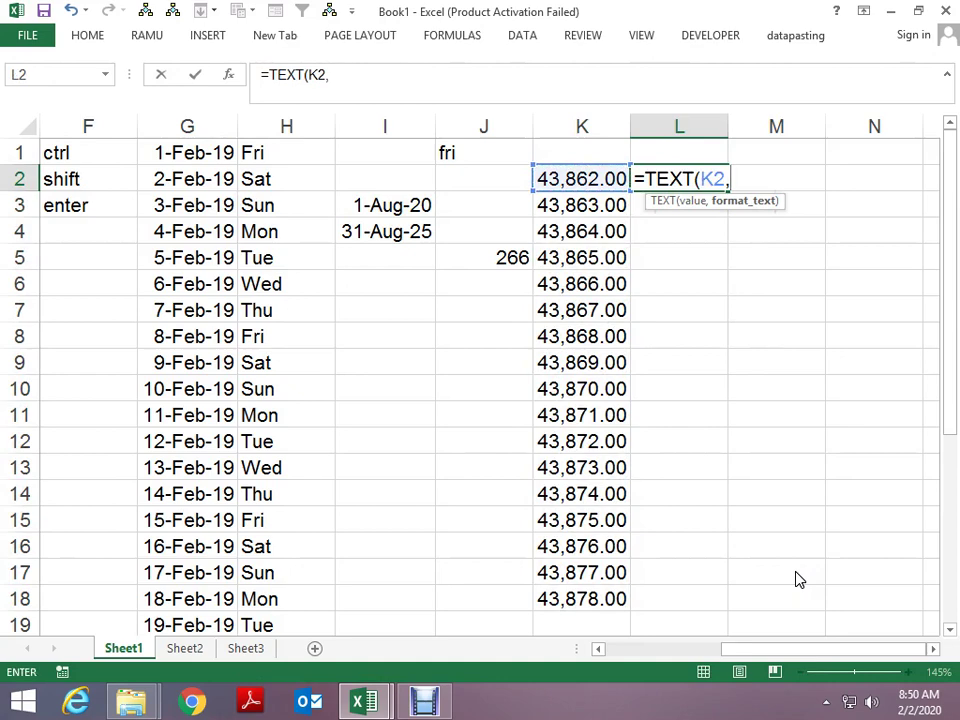
text("ddd")
key(Return)
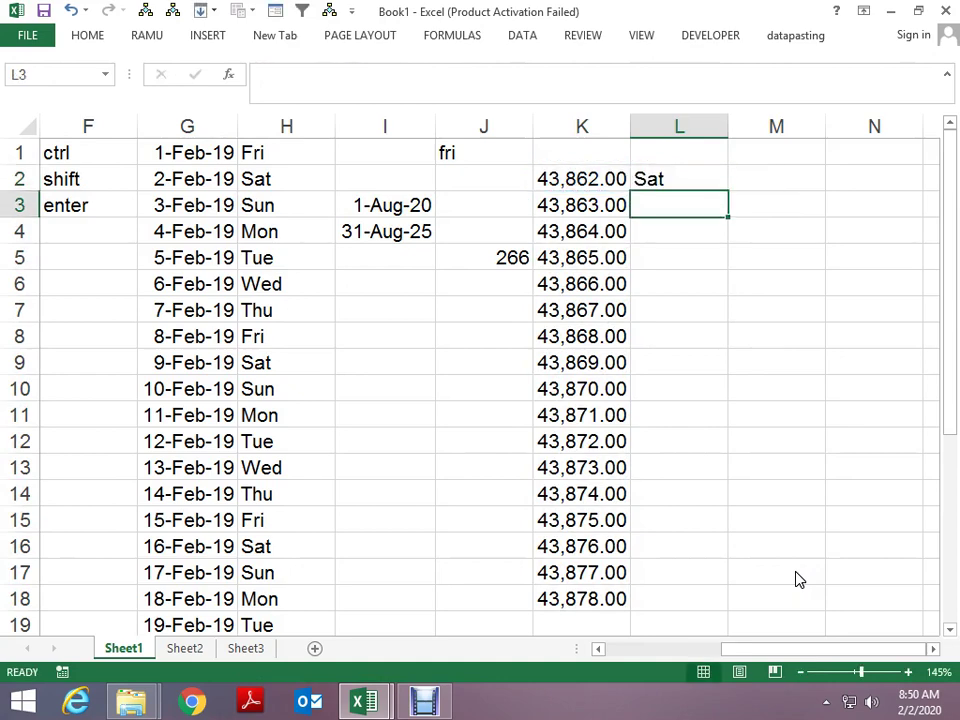
key(Left)
key(ctrl+Down)
key(Right)
key(ctrl+shift+Up)
key(ctrl+d)
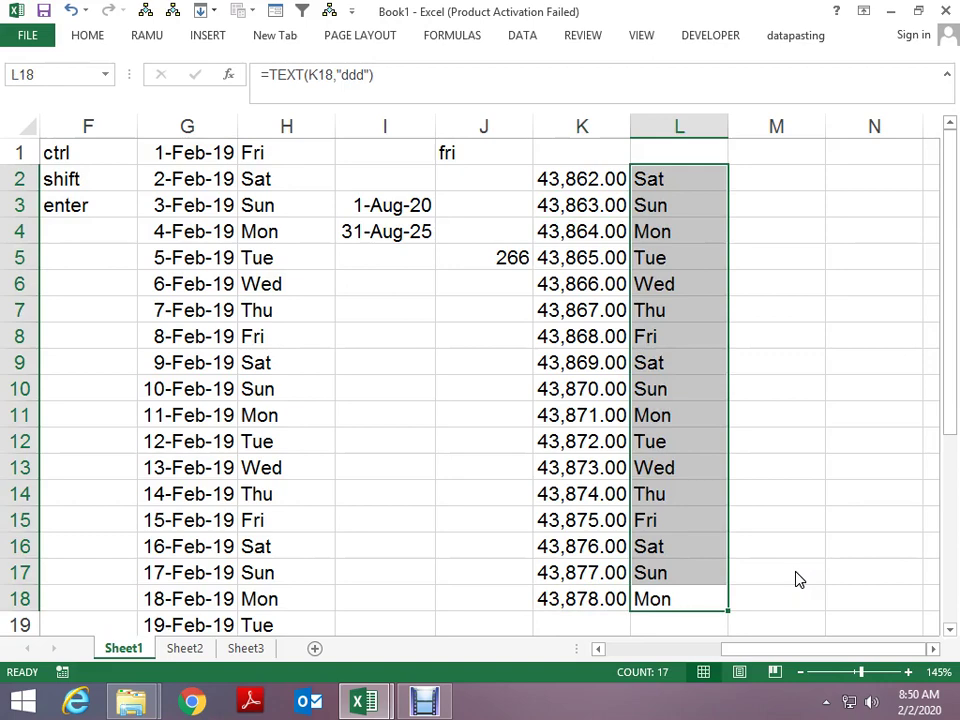
key(ctrl+Up)
key(Down)
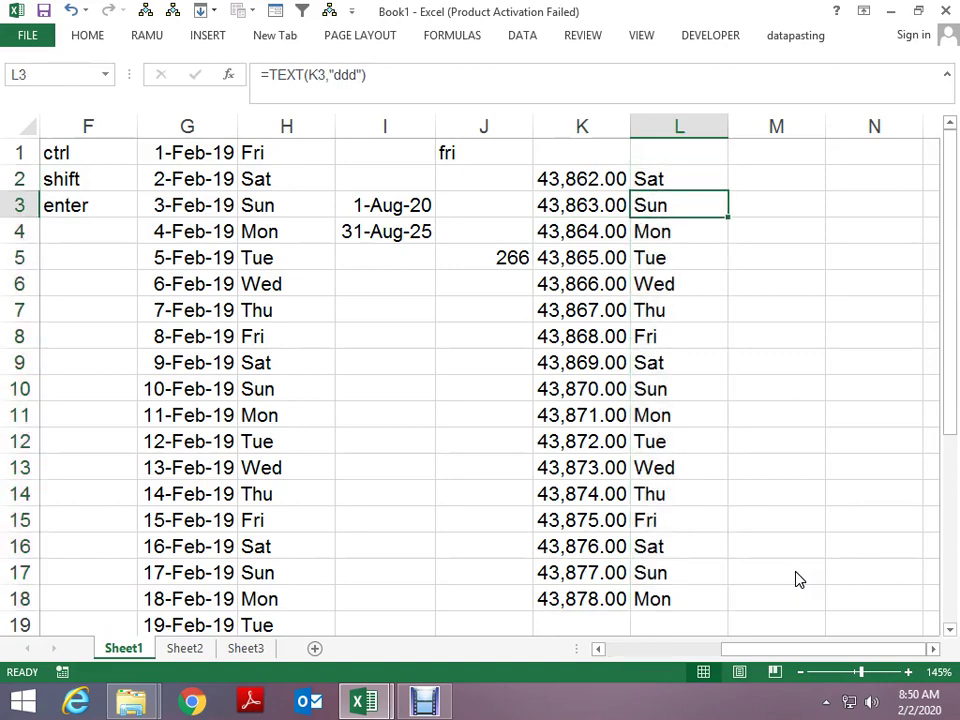
key(Up)
key(Left)
key(Down)
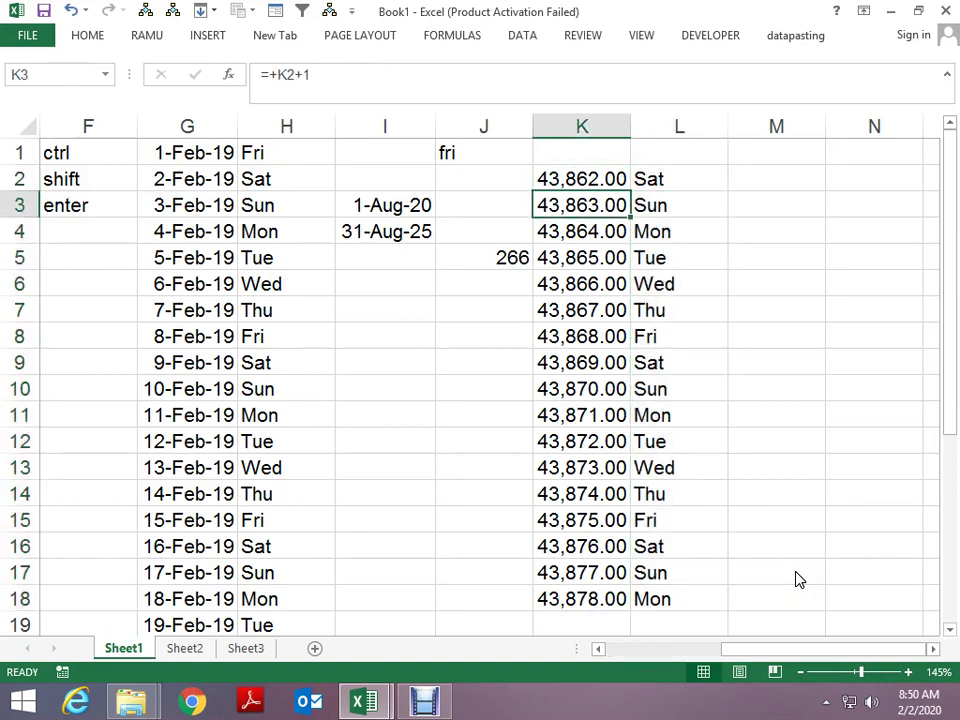
key(Left)
key(Left)
key(Down)
key(Up)
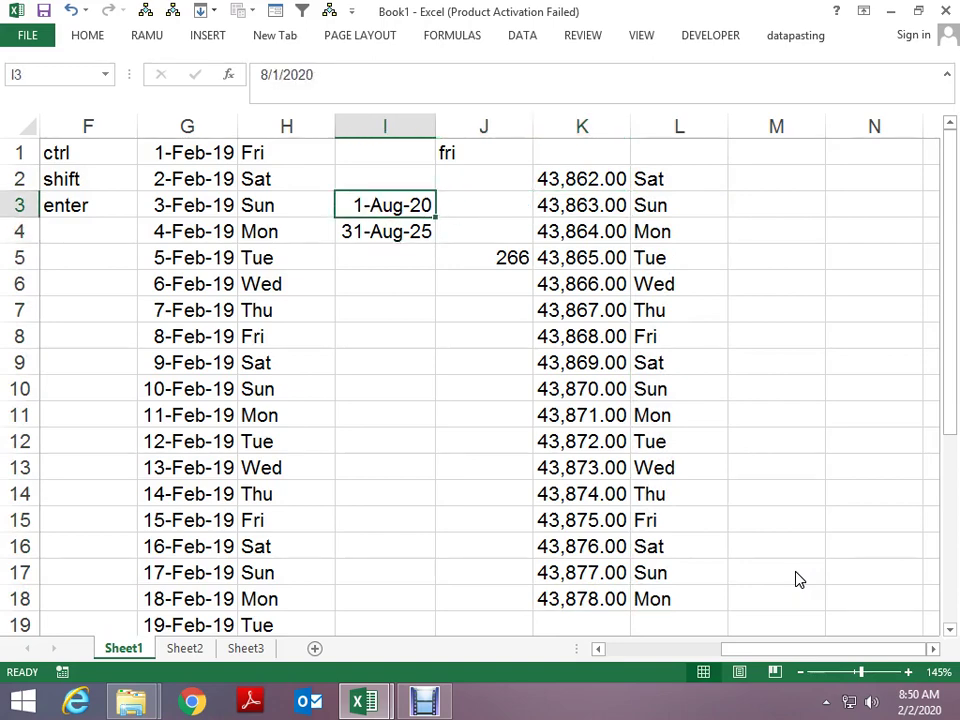
key(Right)
key(Right)
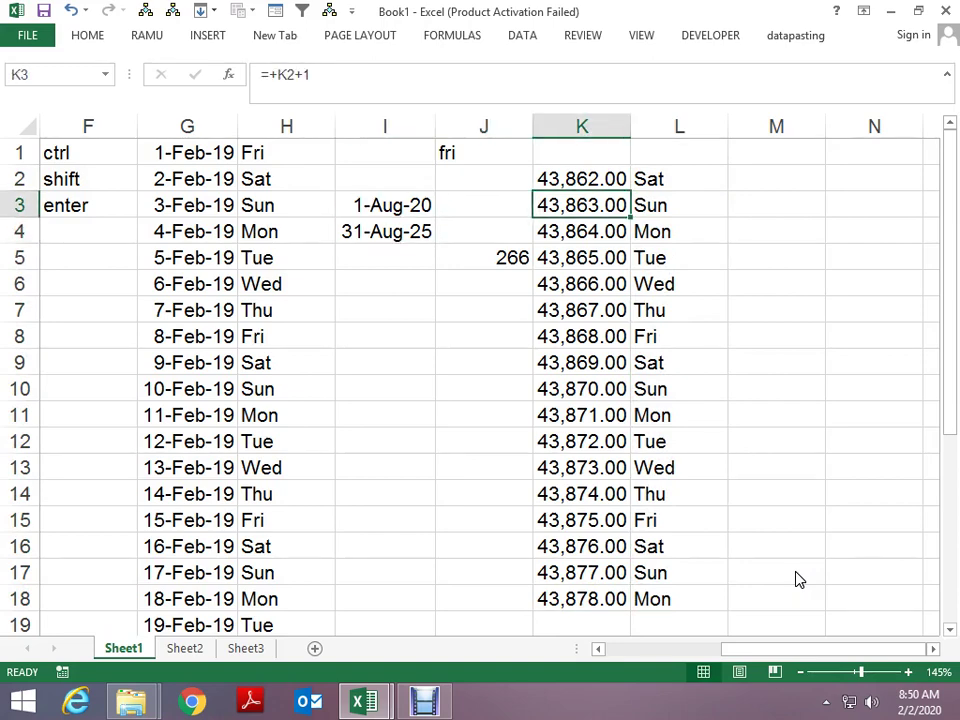
key(Up)
key(Right)
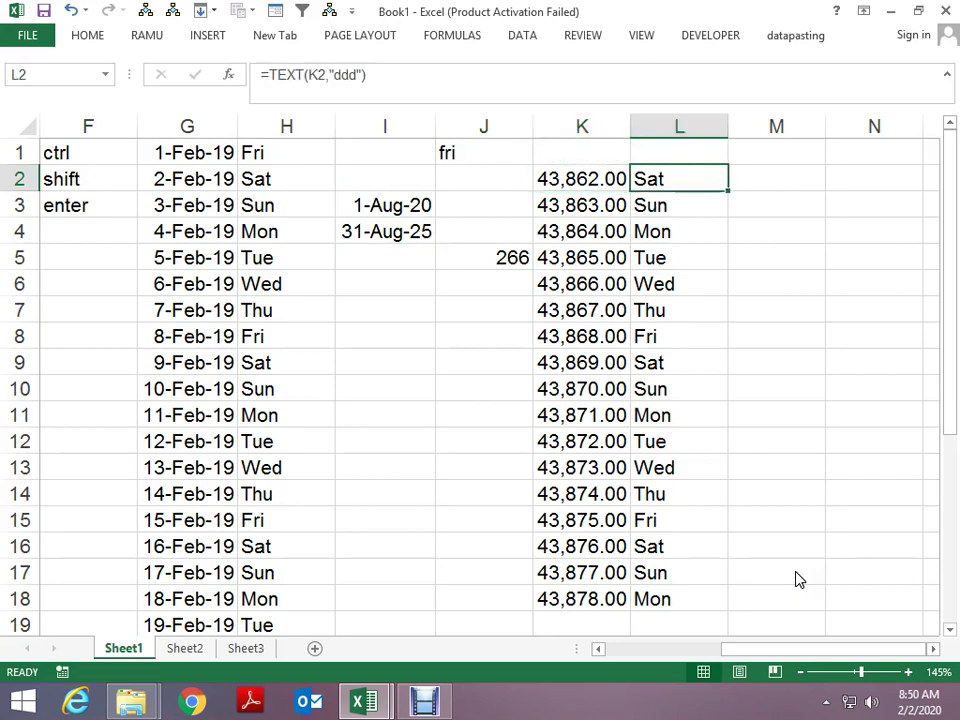
key(Left)
key(Left)
key(Down)
key(Down)
key(Up)
key(Down)
key(Down)
key(Down)
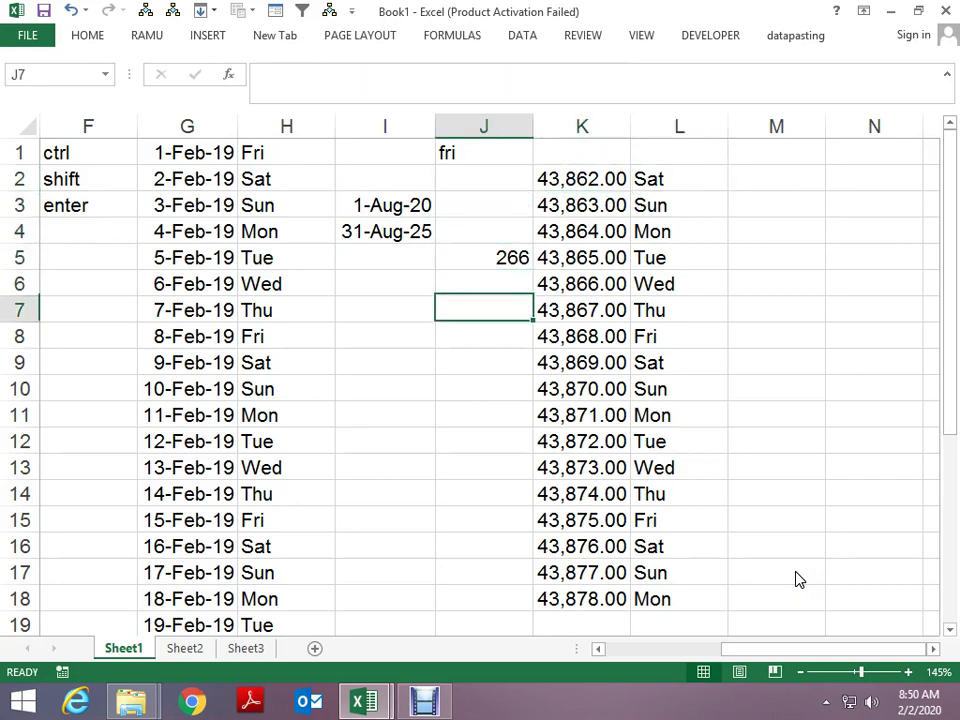
key(Left)
key(Up)
key(Up)
key(Up)
key(Up)
key(Down)
key(Down)
key(Down)
key(Down)
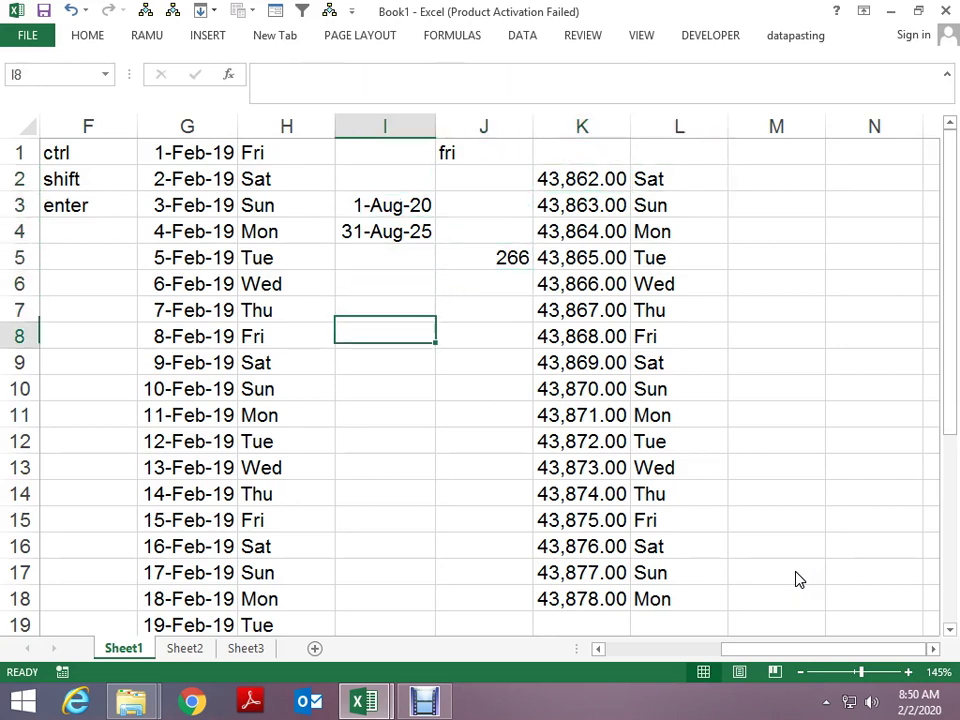
key(Down)
key(Down)
key(Down)
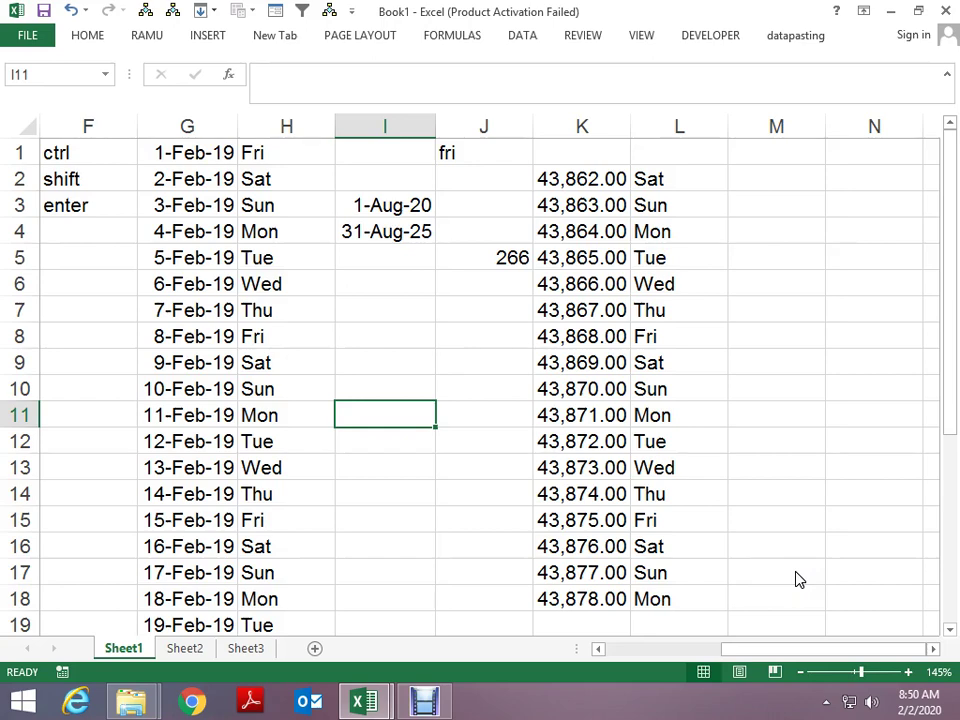
- Enter =ROW(5:15) in I11
text(=row)
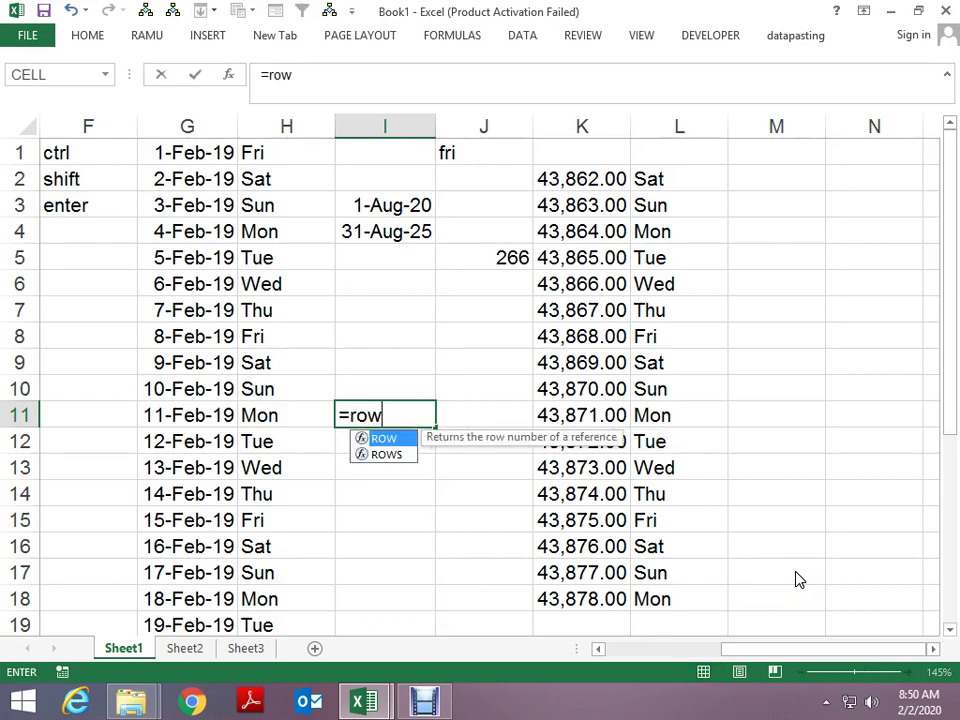
key(Tab)
text(5)
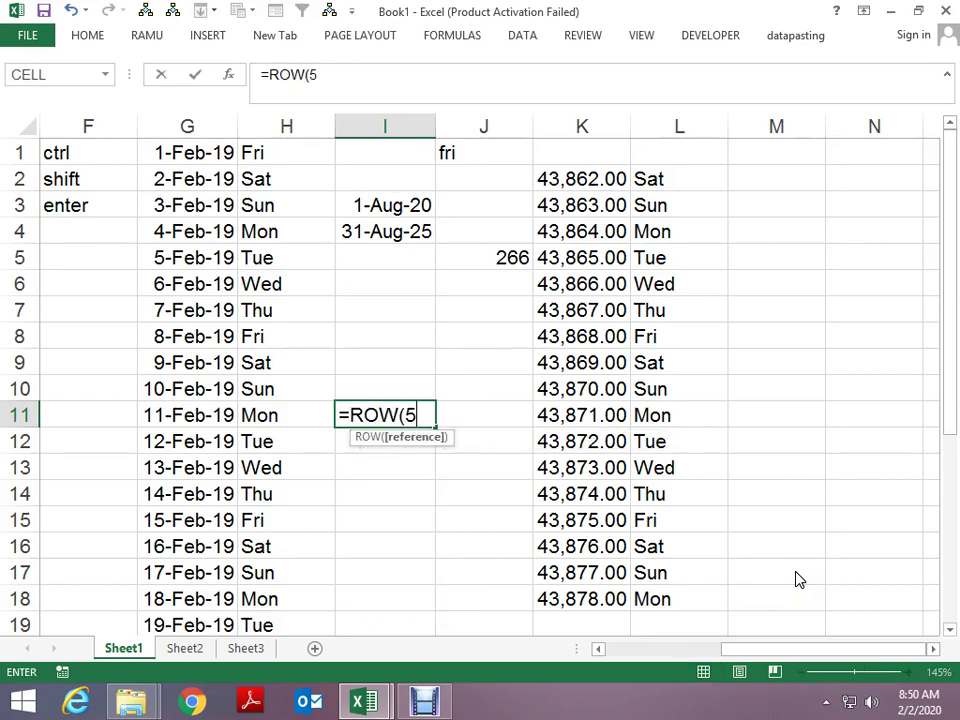
text(:5)
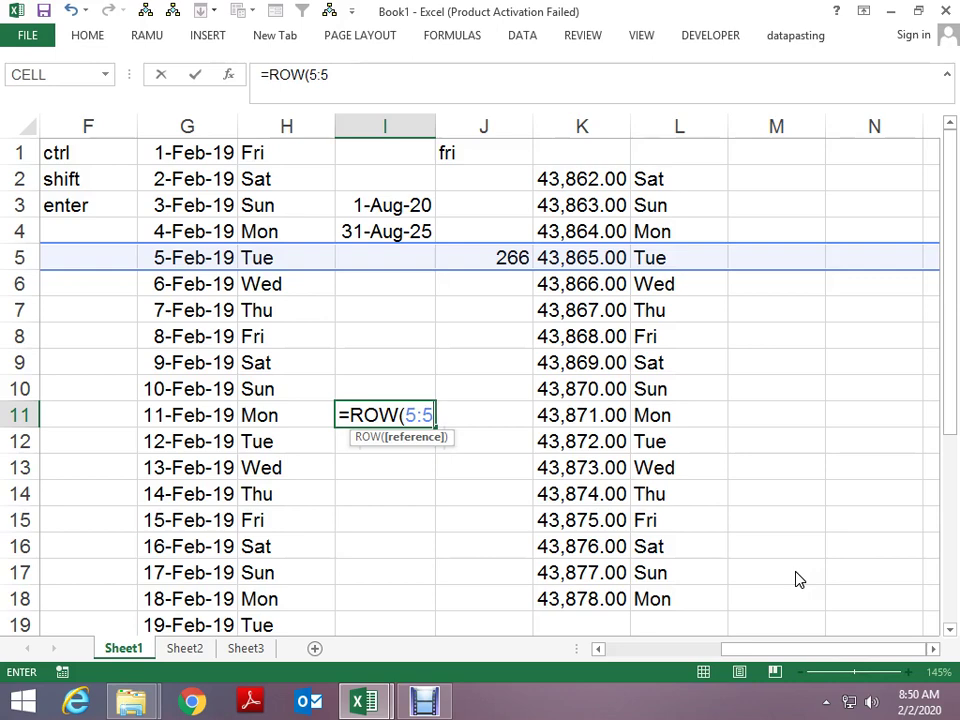
key(BackSpace)
key(BackSpace)
key(BackSpace)
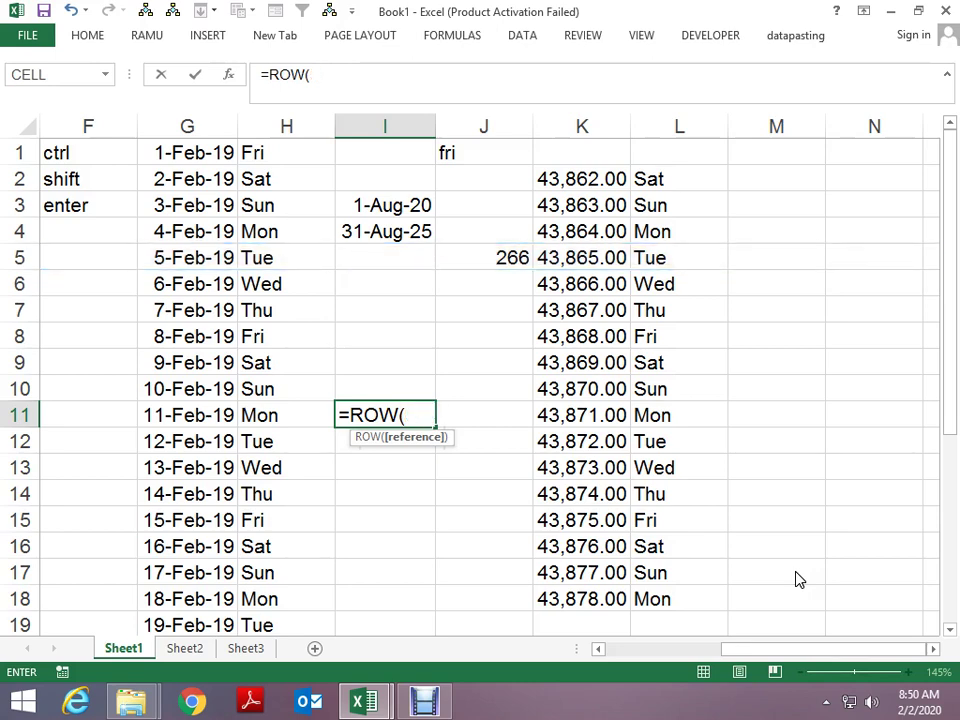
text(5:)
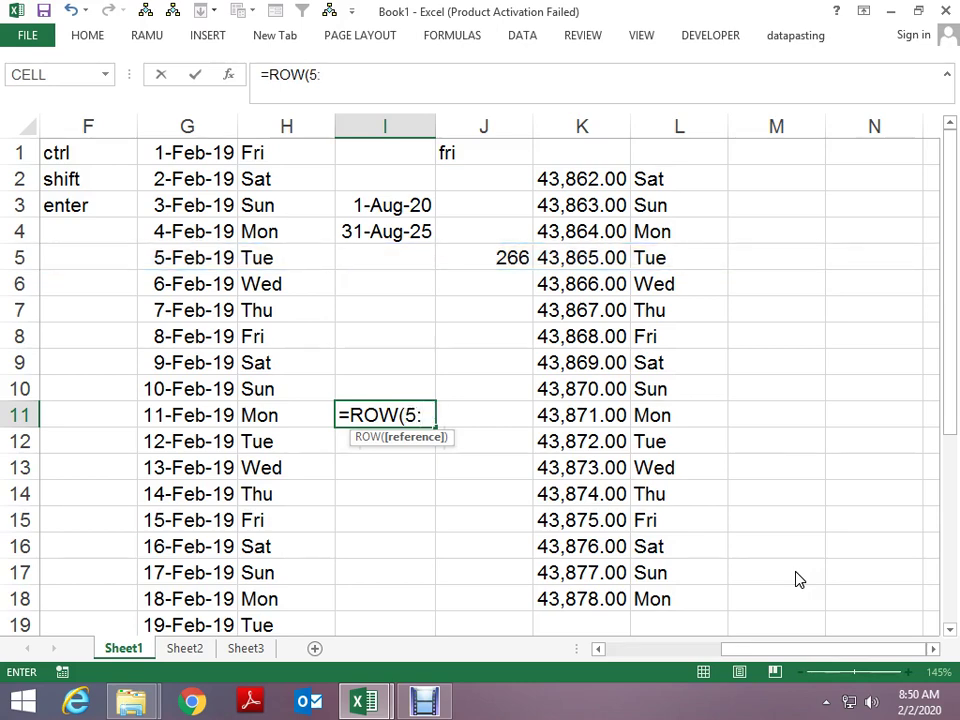
text(15)
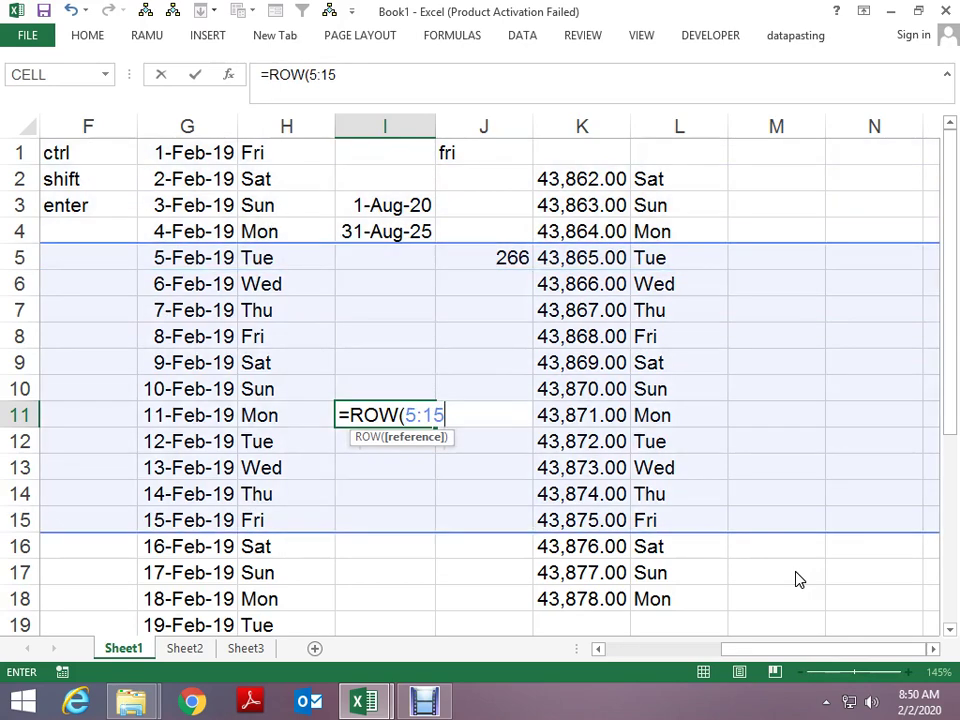
key(ctrl+Return)
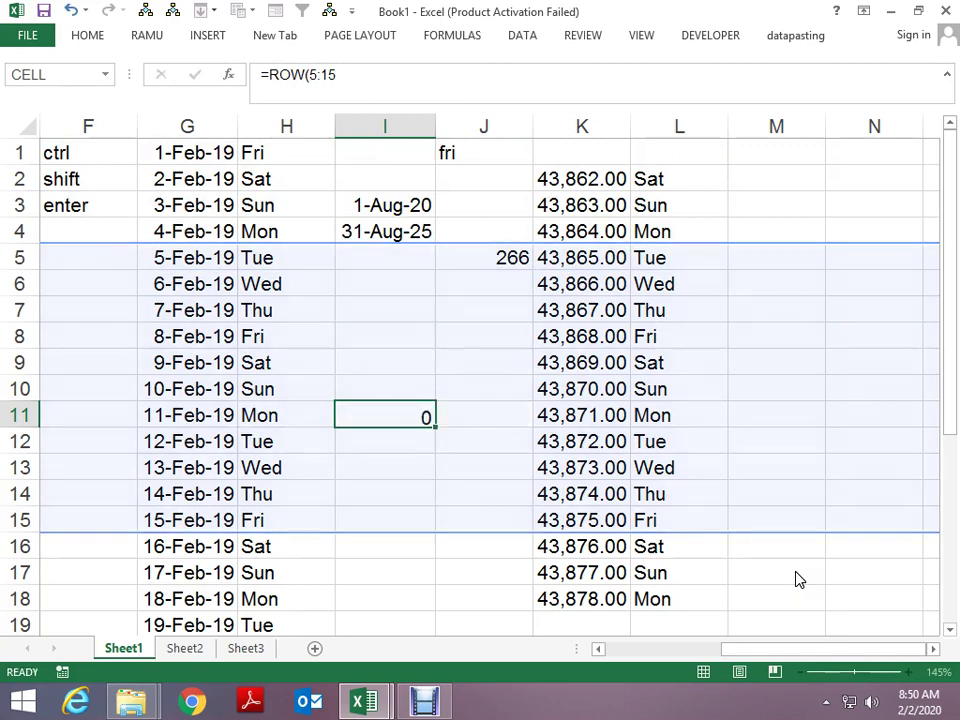
- Fill the ROW formula down through I17 so the cells show 5 through 11
key(shift+Down)
key(shift+Down)
key(shift+Down)
key(shift+Down)
key(shift+Down)
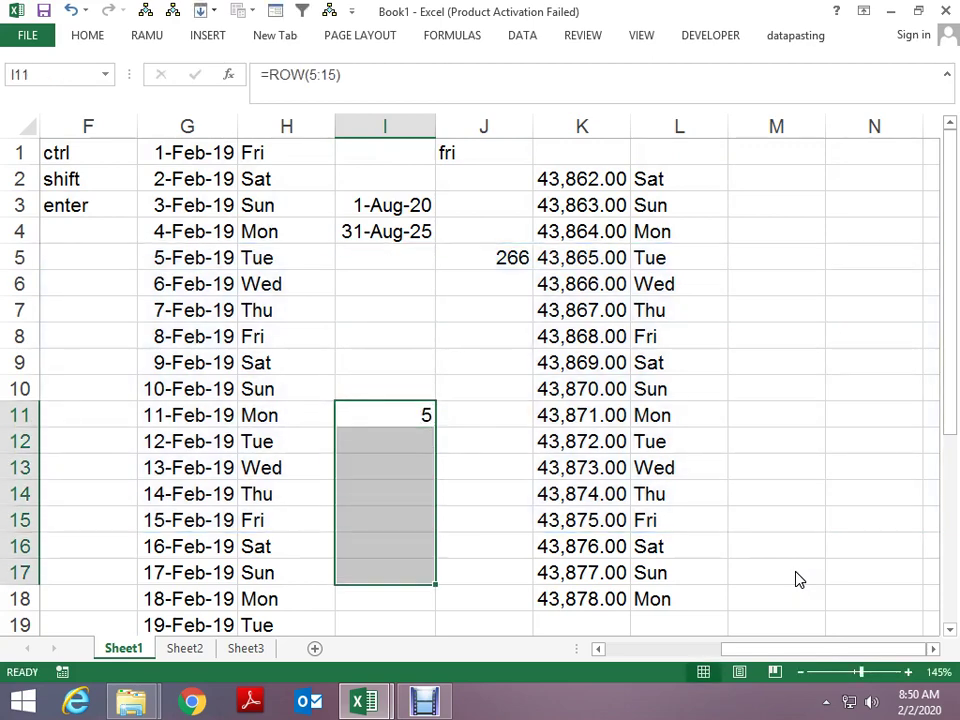
key(ctrl+d)
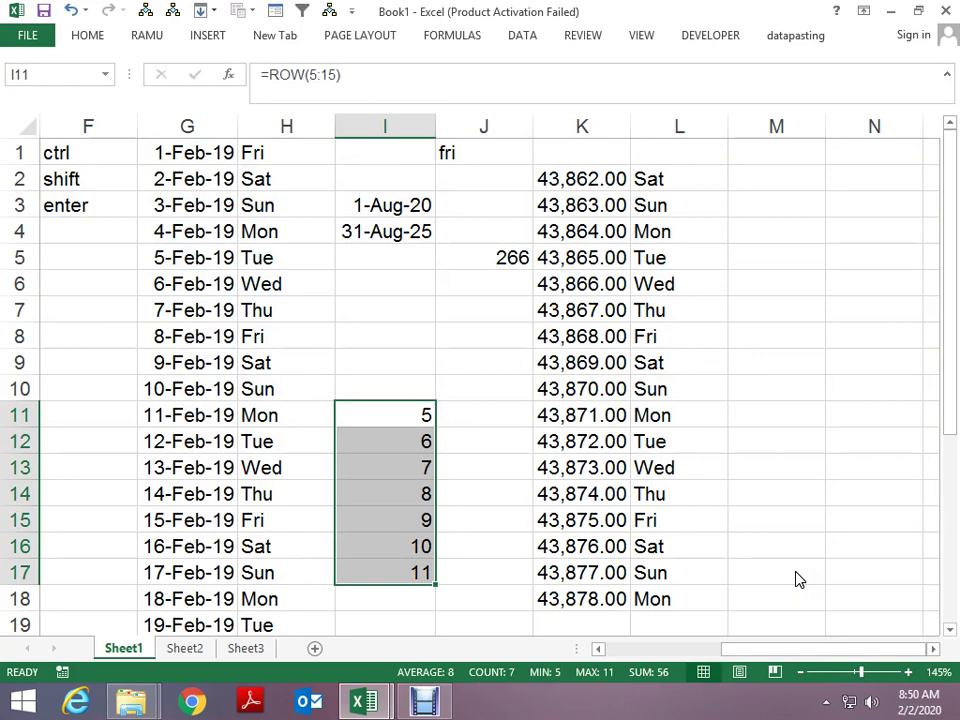
key(Up)
key(Down)
key(Down)
key(Down)
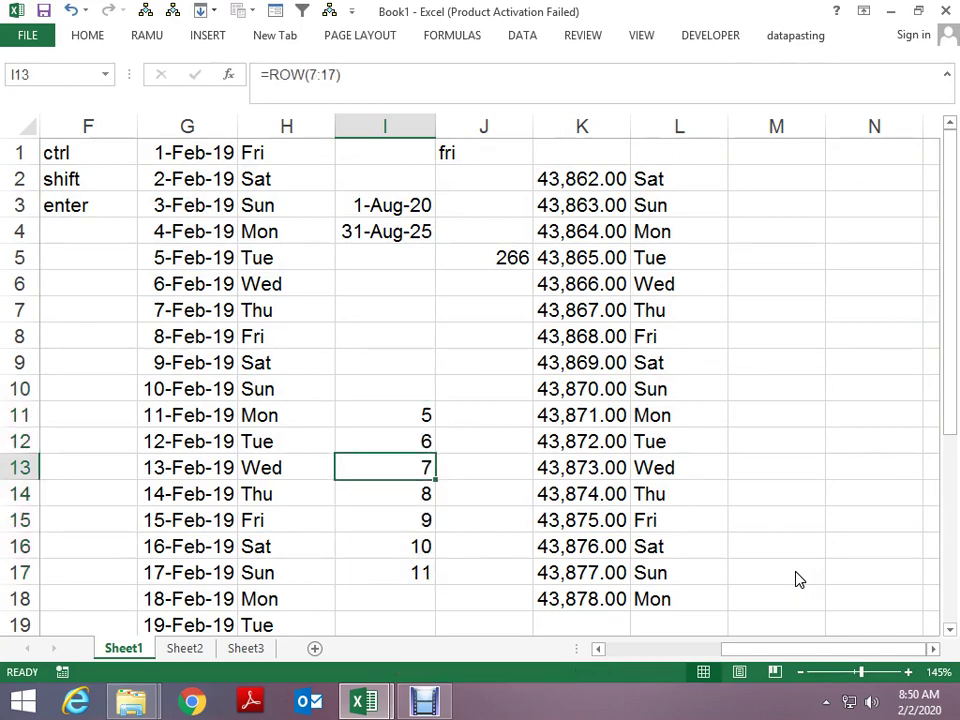
key(Down)
key(Down)
key(Down)
key(ctrl+Up)
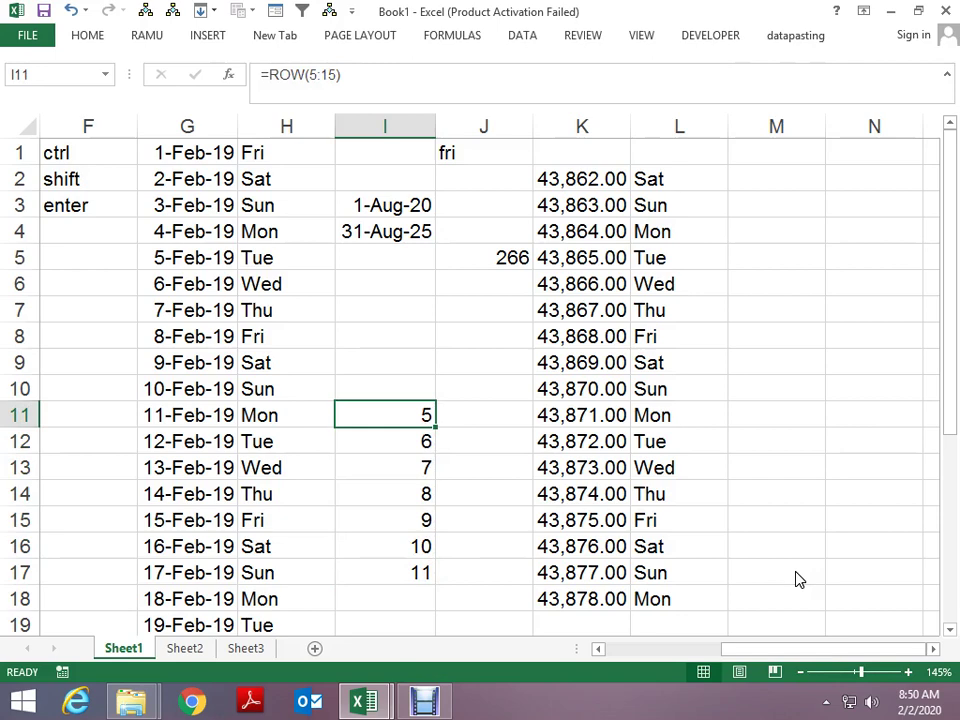
key(Up)
key(Up)
key(Right)
key(Right)
key(Up)
key(Up)
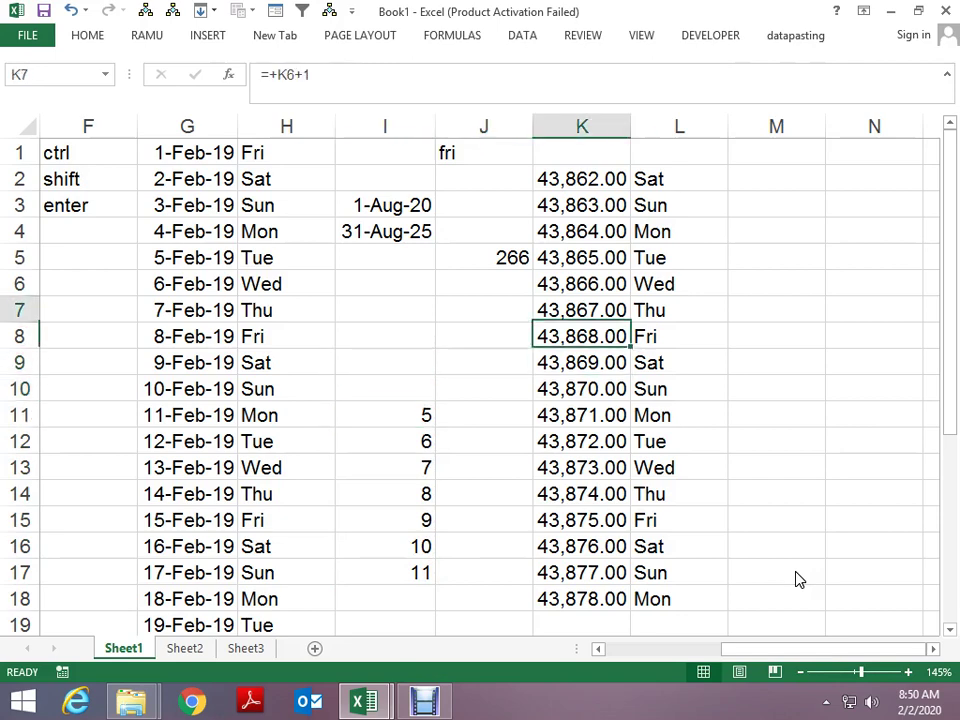
key(Up)
key(Up)
key(Up)
key(Up)
key(Up)
key(ctrl+g)
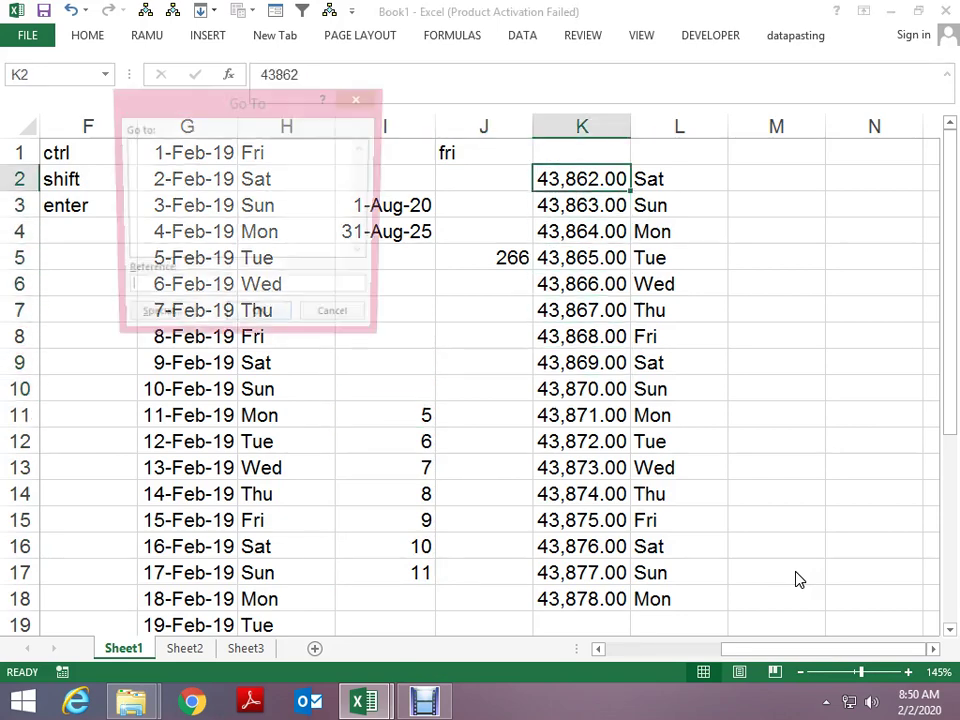
text(a43862)
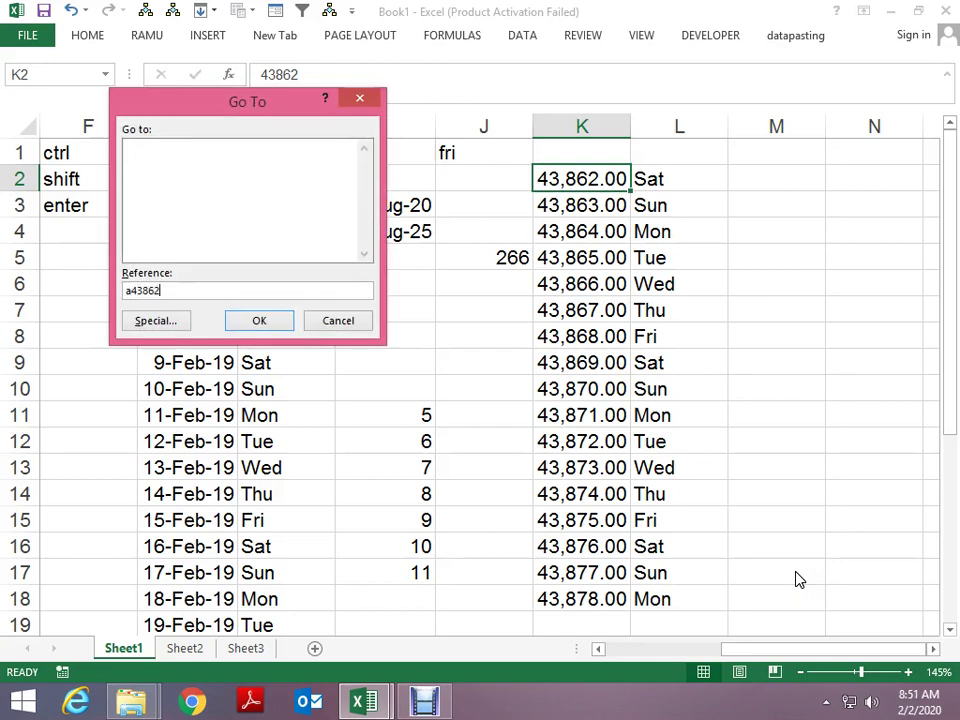
key(Return)
key(shift+Down)
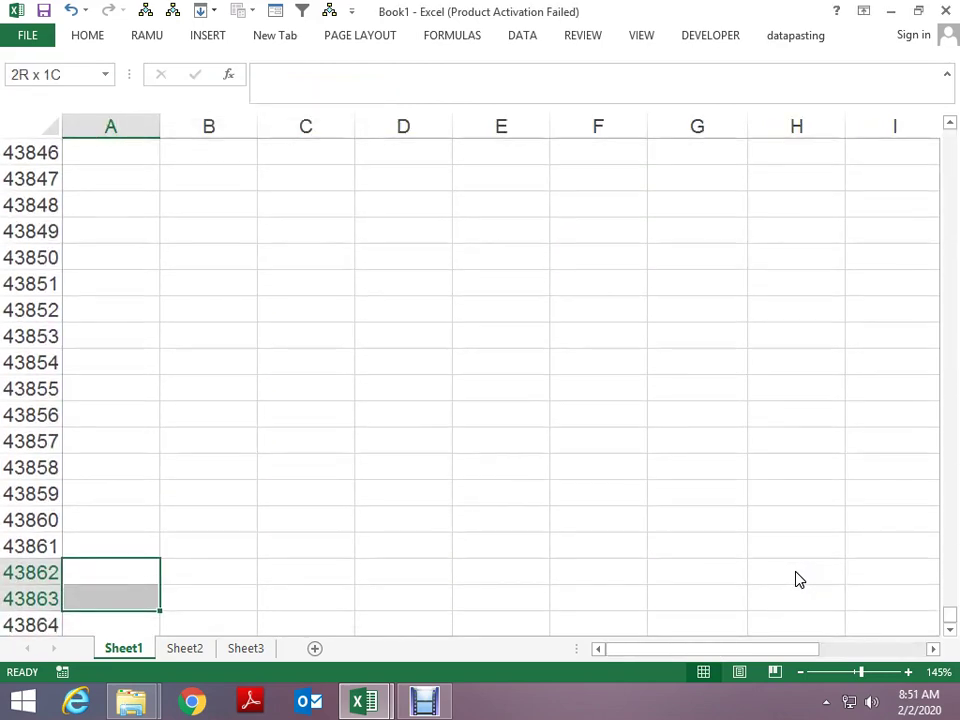
key(shift+Down)
key(shift+Down)
key(shift+Down)
key(shift+Down)
key(shift+Down)
key(shift+Down)
key(shift+Down)
key(ctrl+Home)
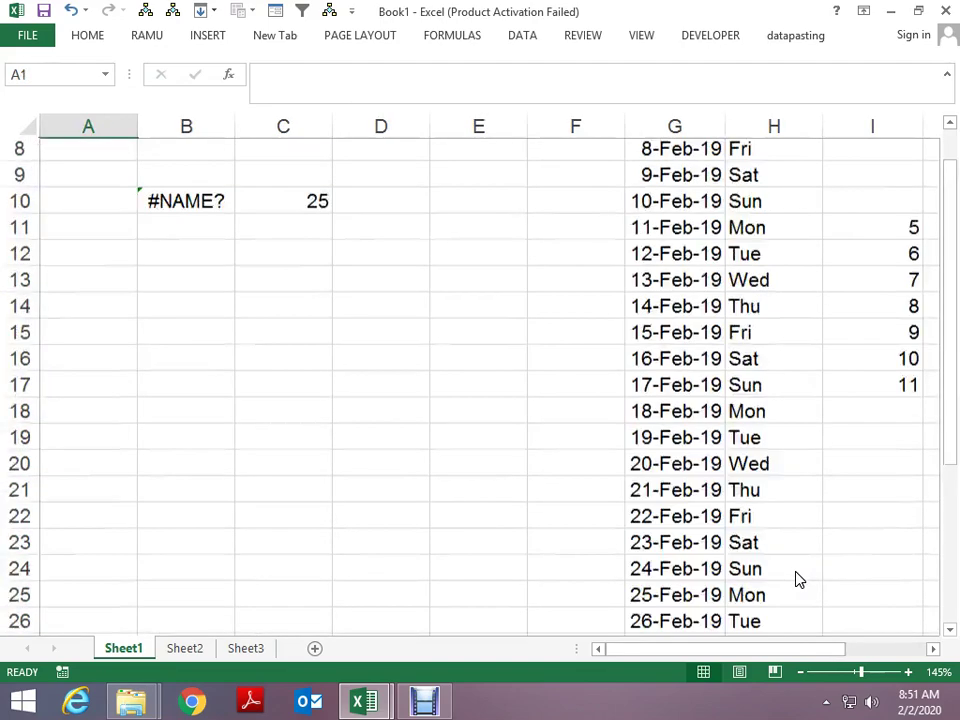
key(Down)
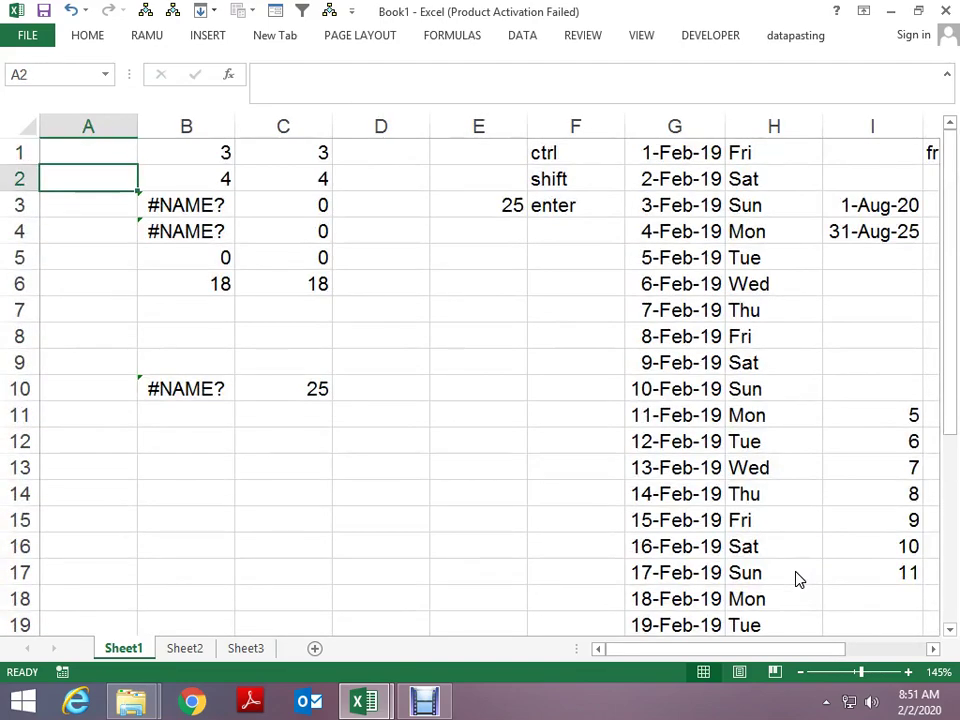
key(Up)
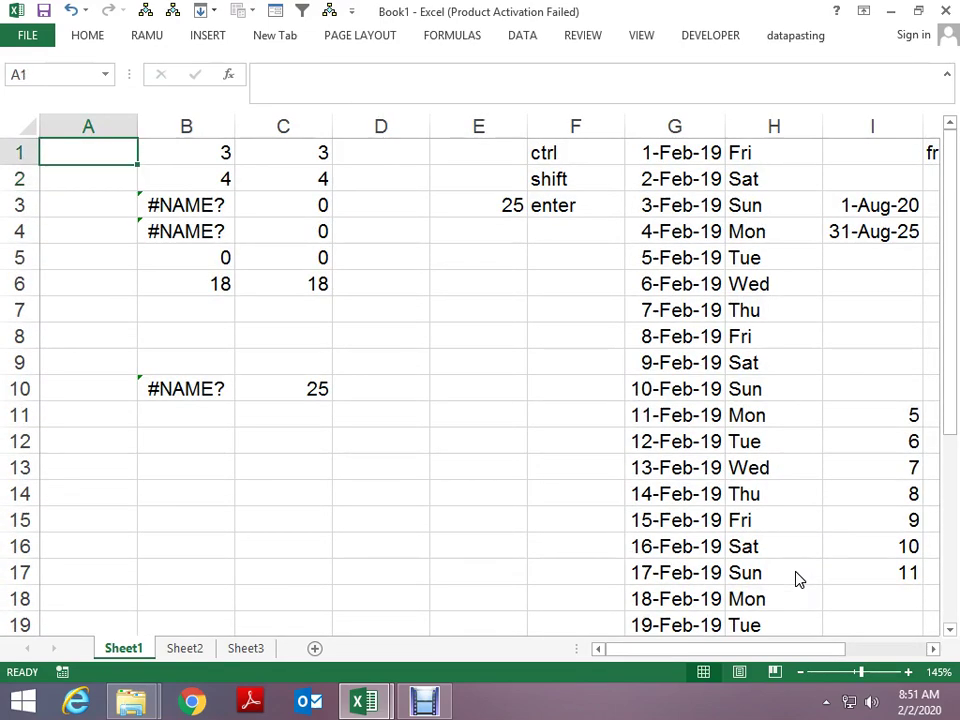
key(Right)
key(Right)
key(Right)
key(Right)
key(Down)
key(Down)
key(Down)
key(Right)
key(Right)
key(Right)
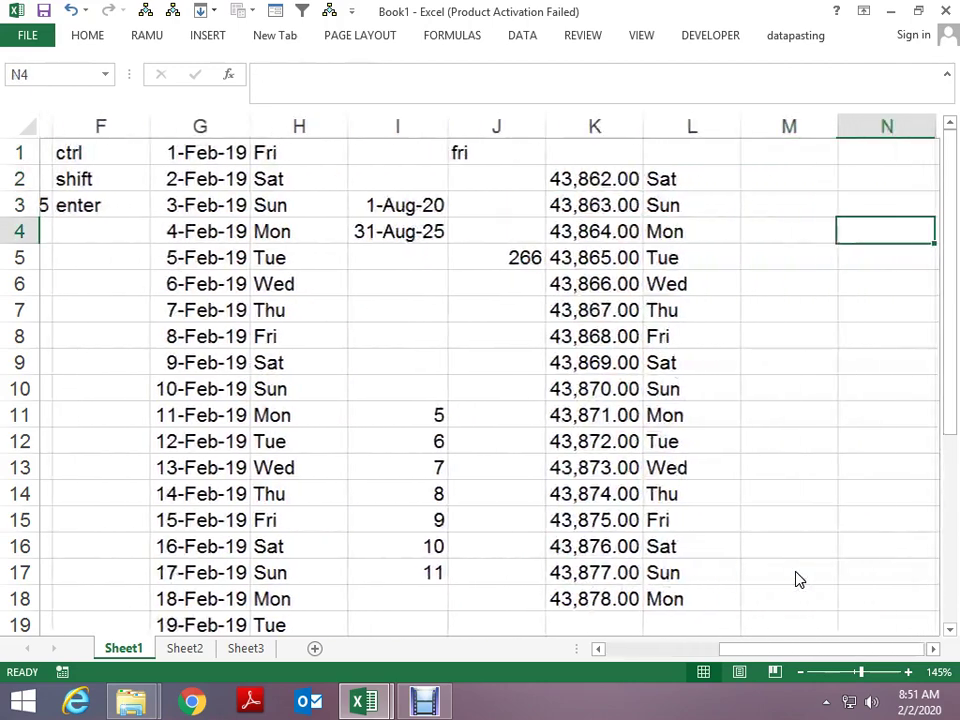
key(Left)
key(Left)
key(Left)
key(Down)
key(Left)
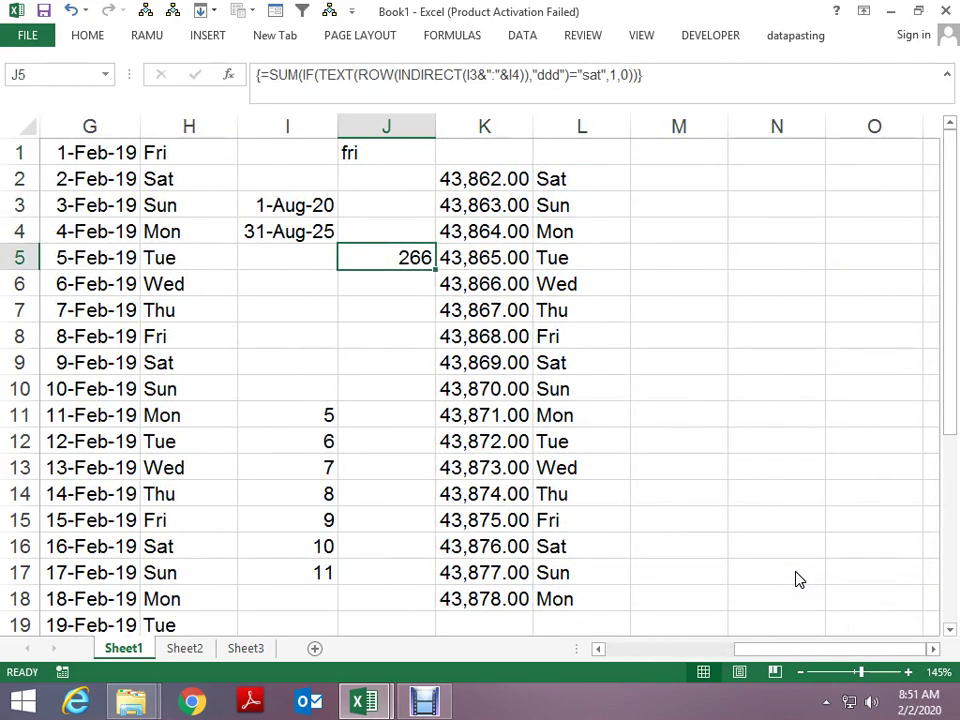
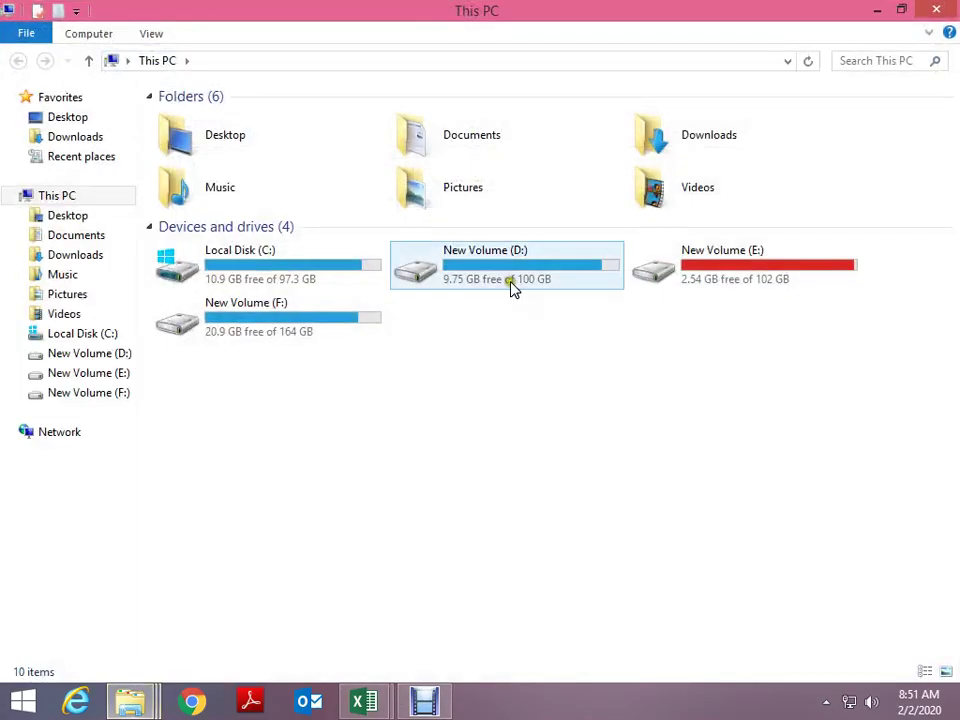
- Open the New Volume (F:) drive and browse the CLASS FILE folder list
click(512, 287)
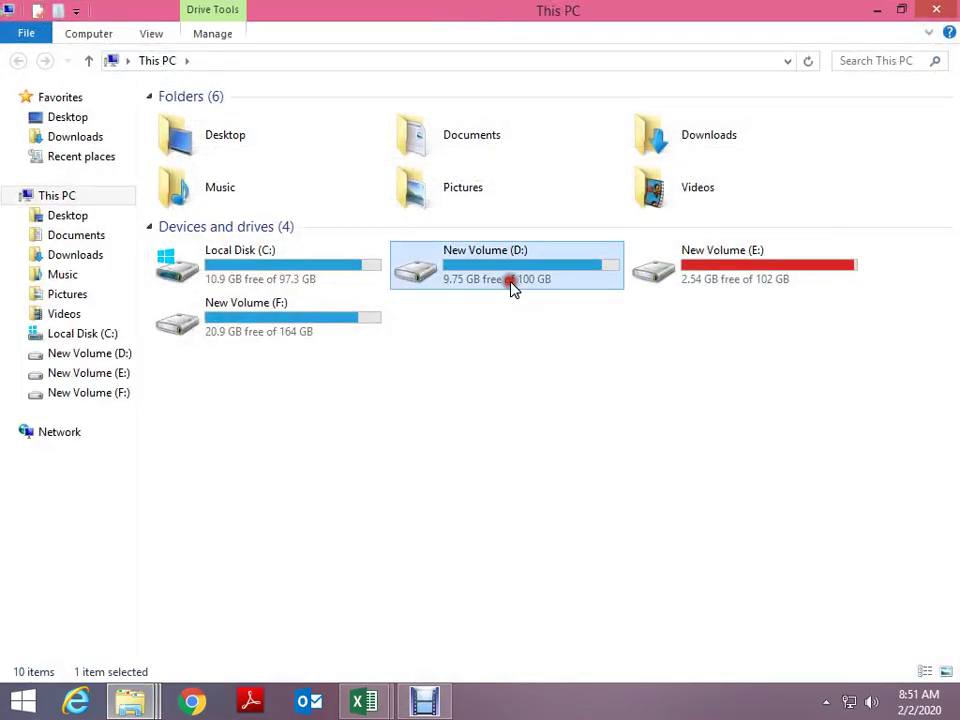
double_click(377, 324)
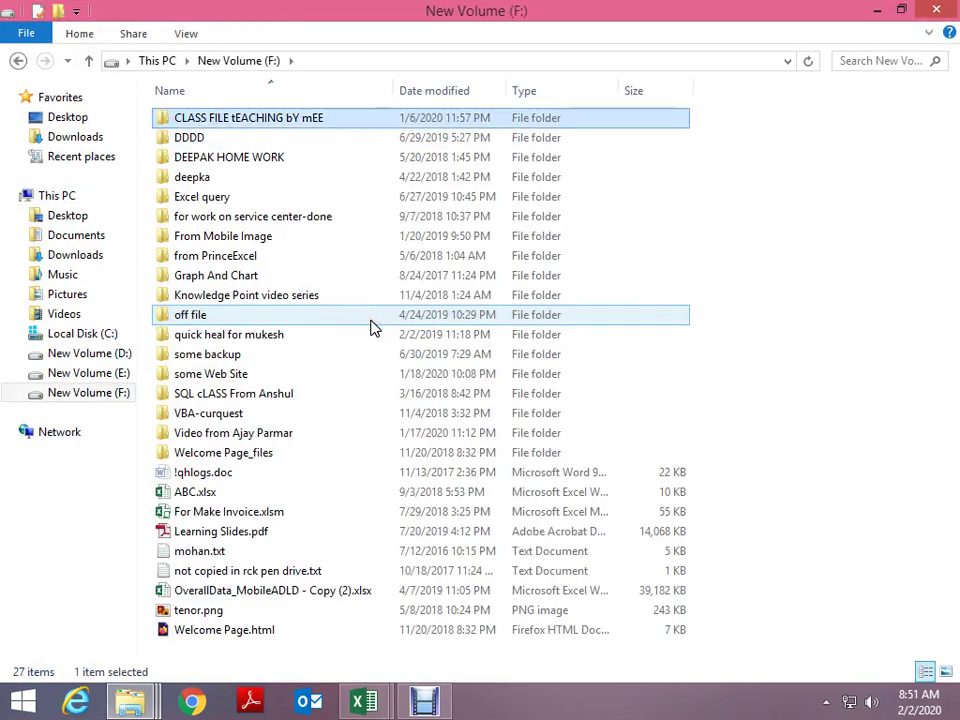
key(Return)
key(Down)
key(Down)
key(Down)
key(Down)
key(Down)
key(Down)
key(Down)
key(Down)
key(Down)
key(Down)
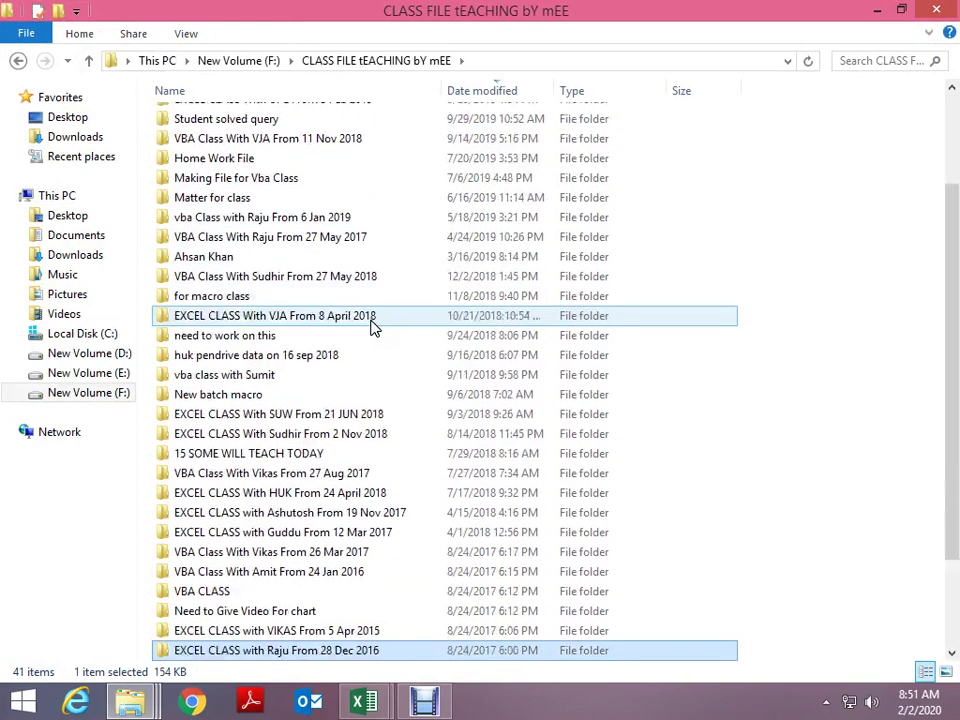
key(Down)
key(Down)
key(Down)
key(Up)
key(Up)
key(Up)
key(Up)
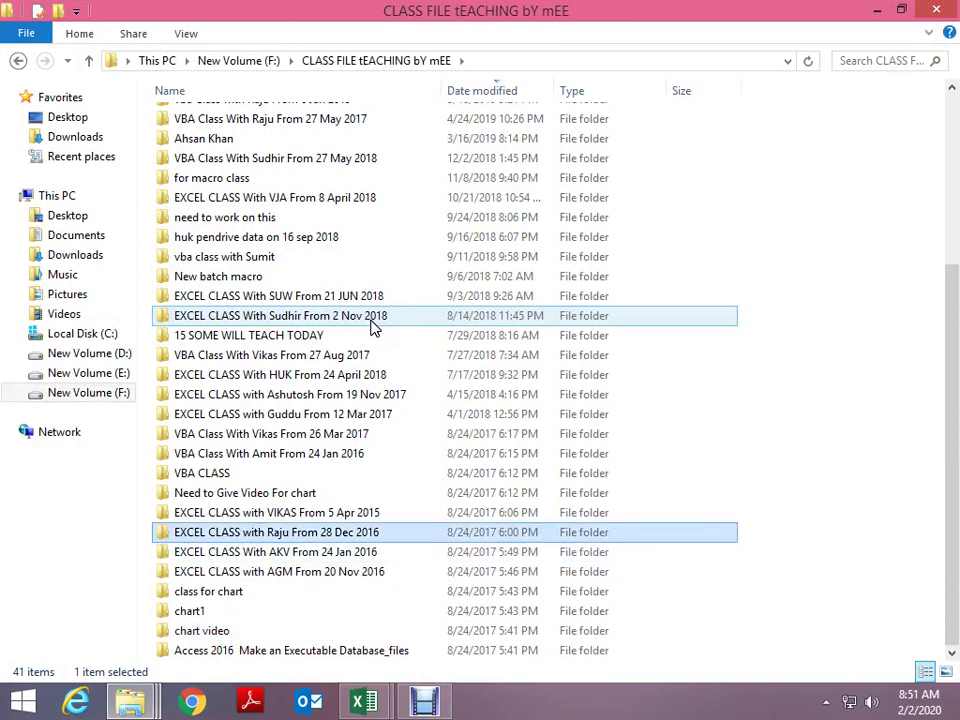
key(Up)
key(Up)
key(Up)
key(Up)
key(Down)
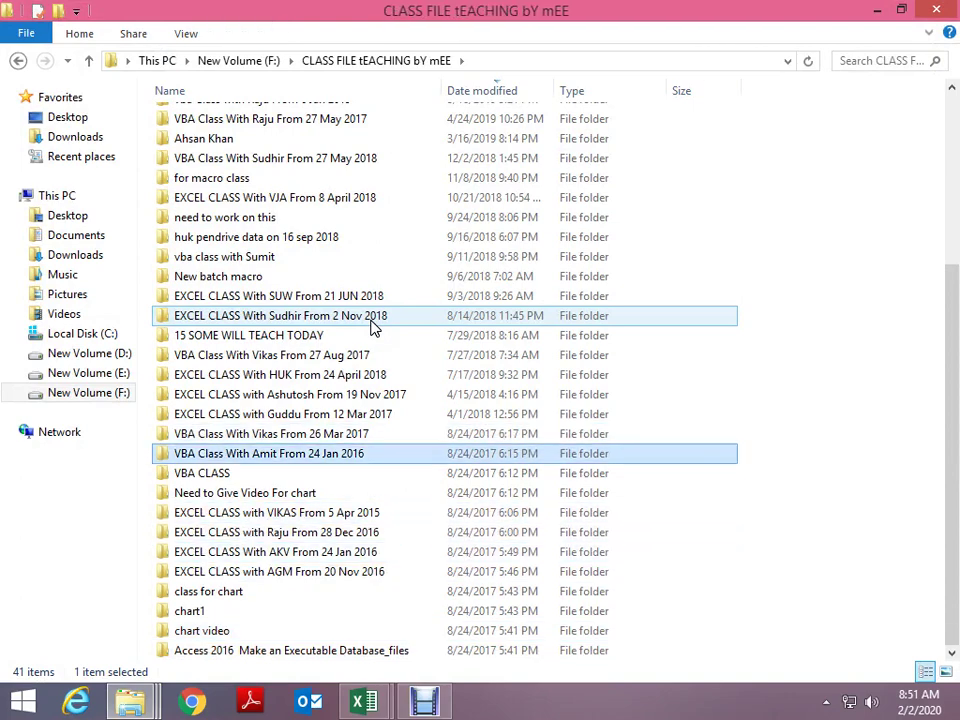
key(Up)
key(Up)
key(Up)
key(Up)
key(Up)
key(Up)
key(Up)
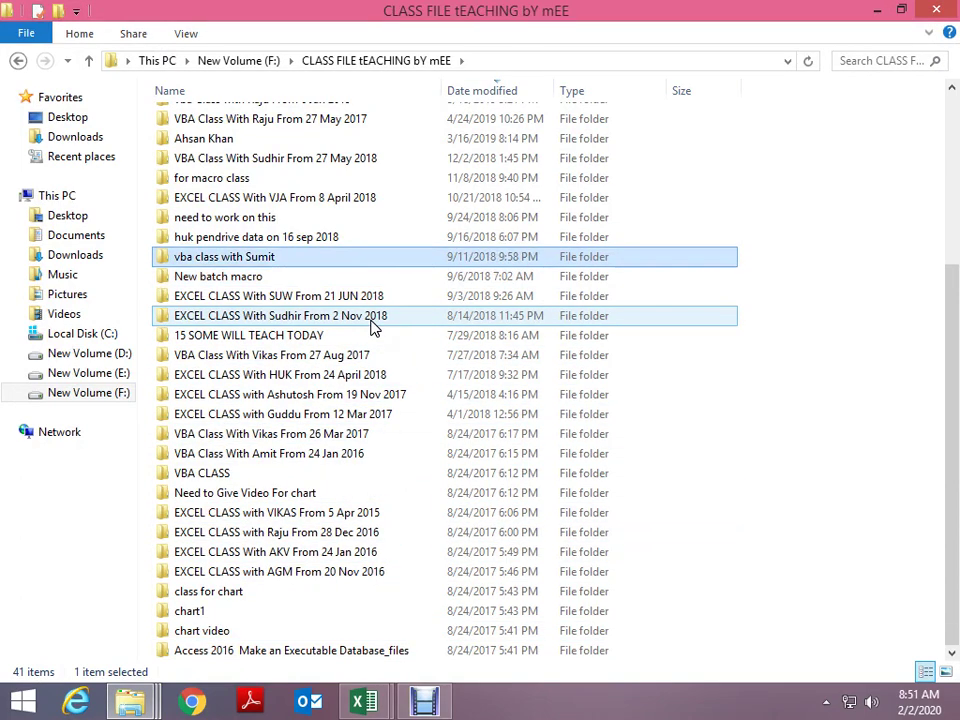
- Look through the 1 FEB 2015 and 2 NOV 2014 folders in the Sudhir class folder
click(372, 316)
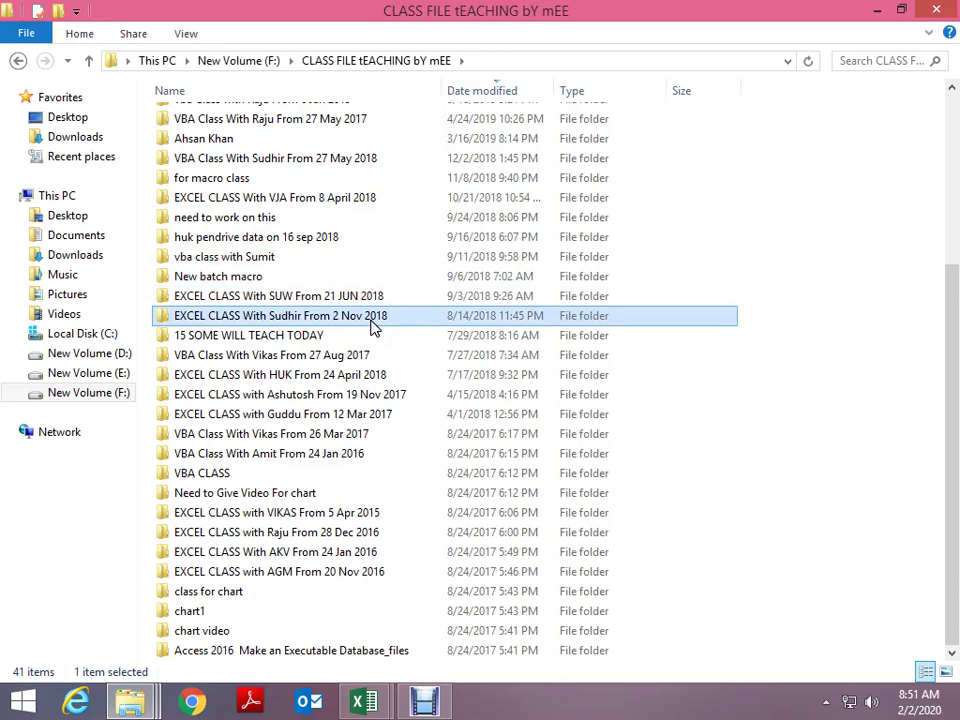
key(Return)
key(Down)
key(Return)
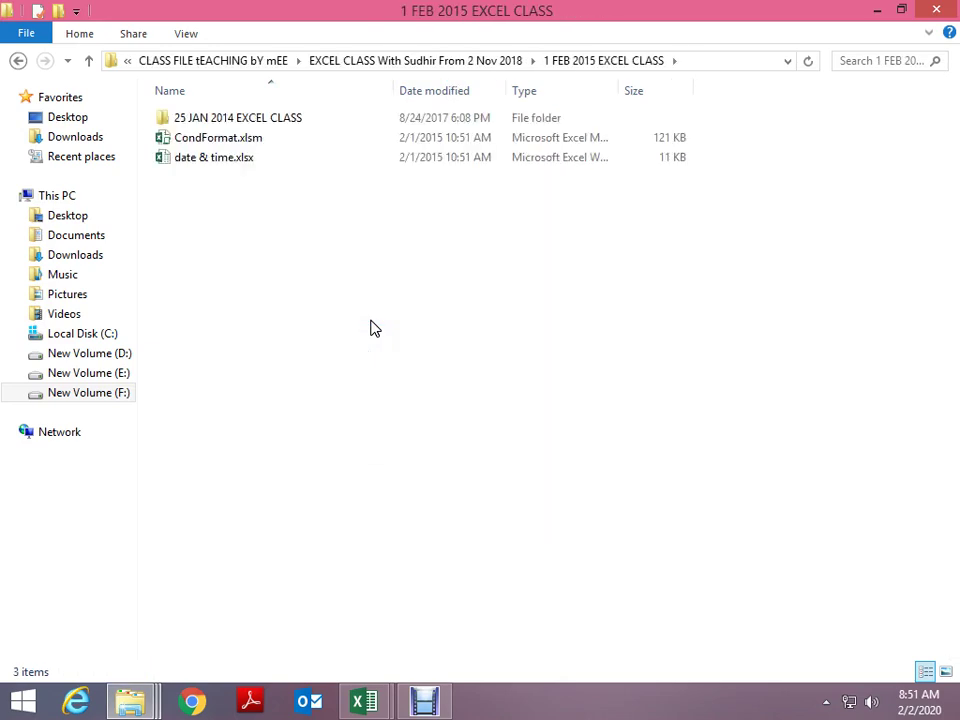
key(BackSpace)
key(Down)
key(Return)
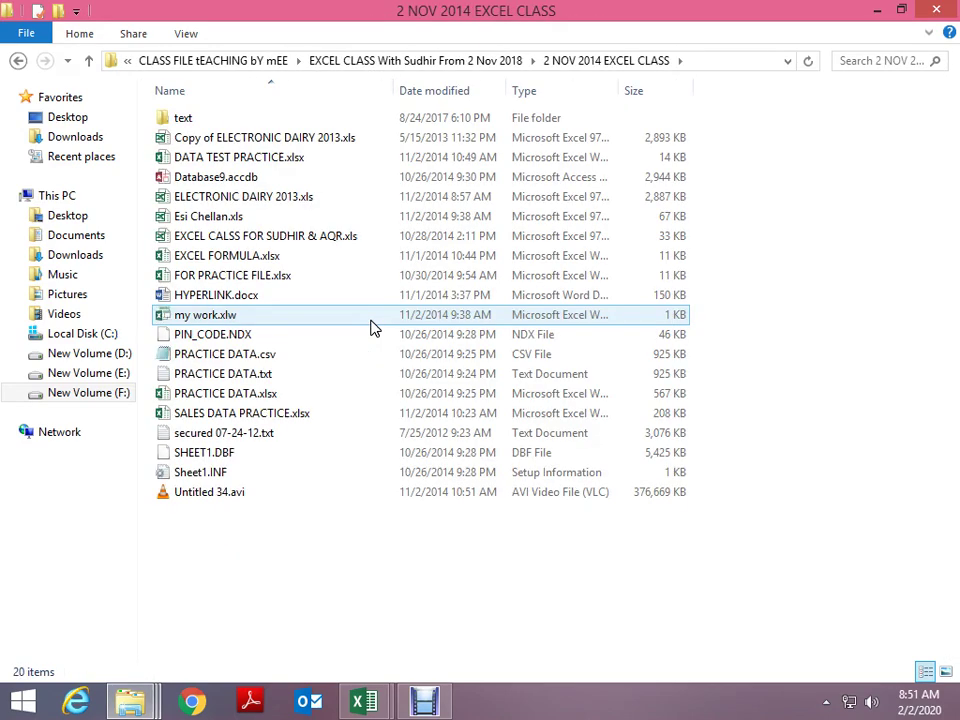
key(BackSpace)
key(BackSpace)
- In the VJA class folder, open NEWWW.xlsx from the 2 Excel Class 15 Apr 2018 folder
key(Up)
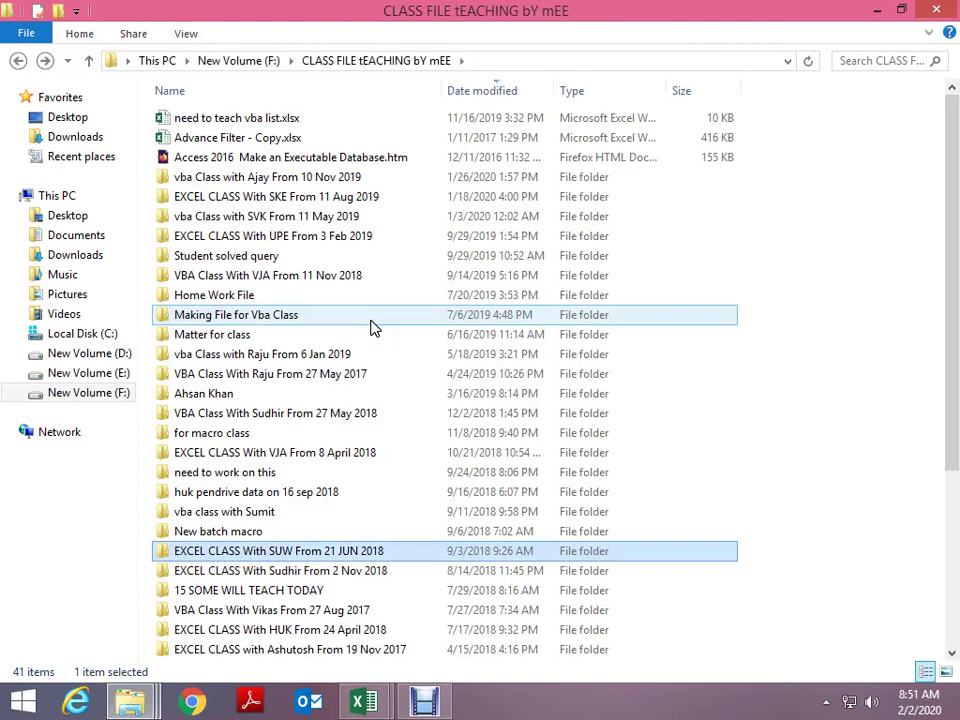
key(Up)
key(Up)
key(Up)
key(Up)
key(Up)
key(Return)
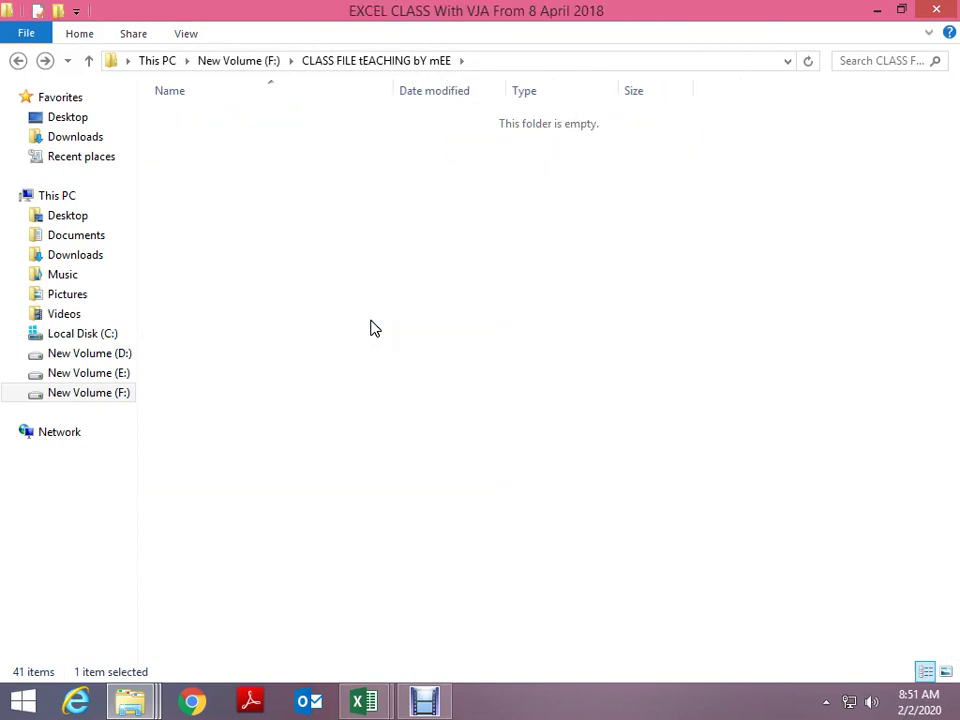
key(Return)
key(Down)
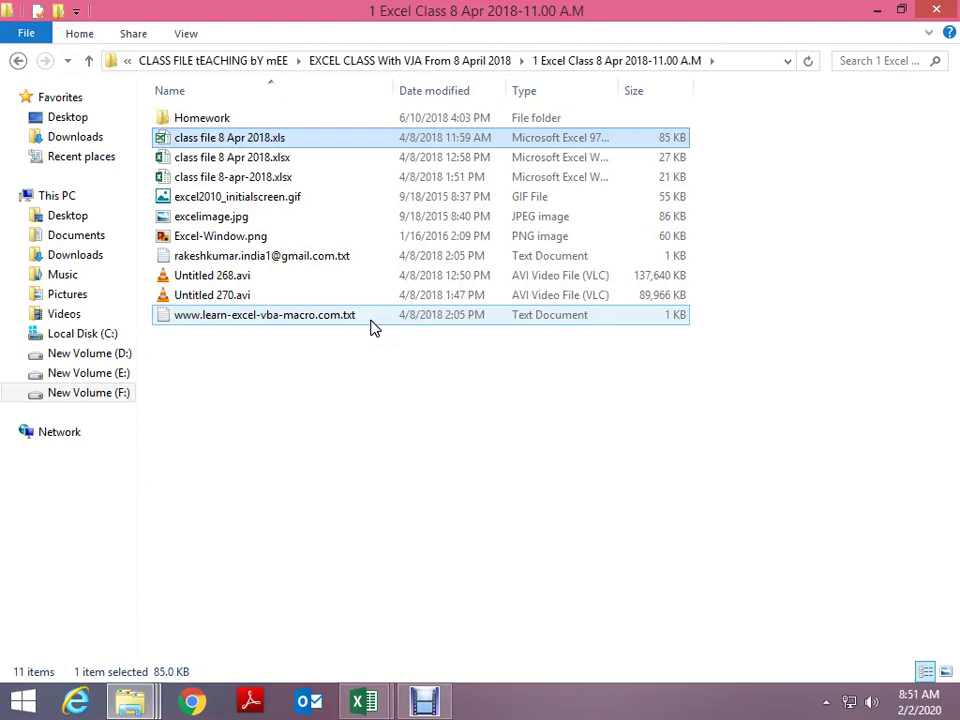
key(Down)
key(Down)
key(Down)
key(Down)
key(Down)
key(Up)
key(Up)
key(Up)
key(Up)
key(Up)
key(BackSpace)
key(Down)
key(Return)
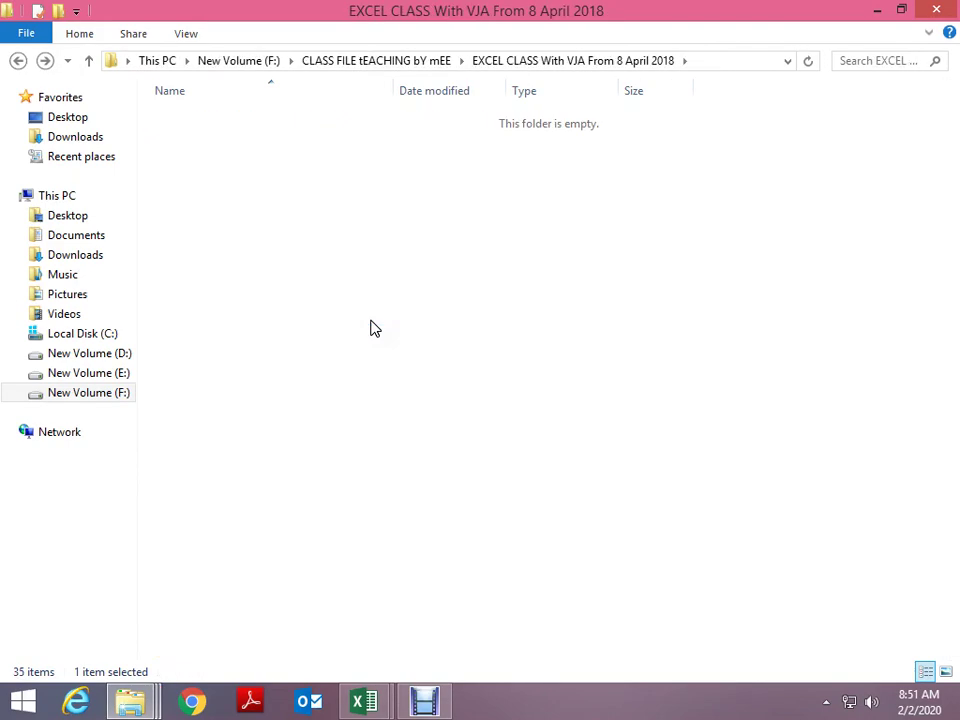
mouse_move(204, 314)
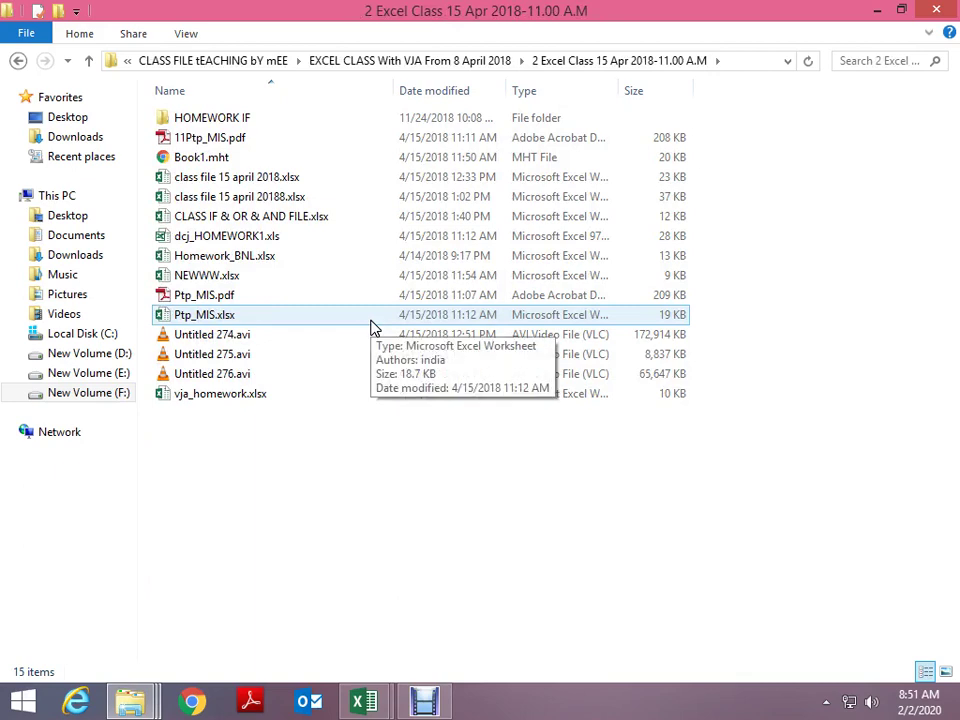
key(Down)
key(Down)
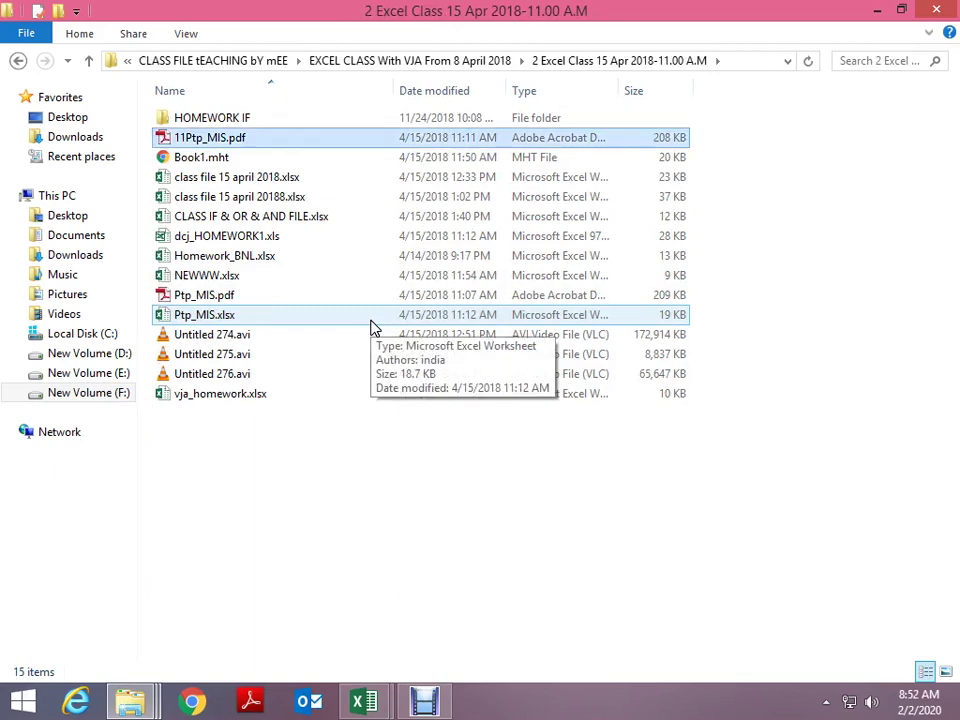
key(Down)
key(Down)
key(Down)
key(Down)
key(Down)
key(Down)
key(Down)
key(Up)
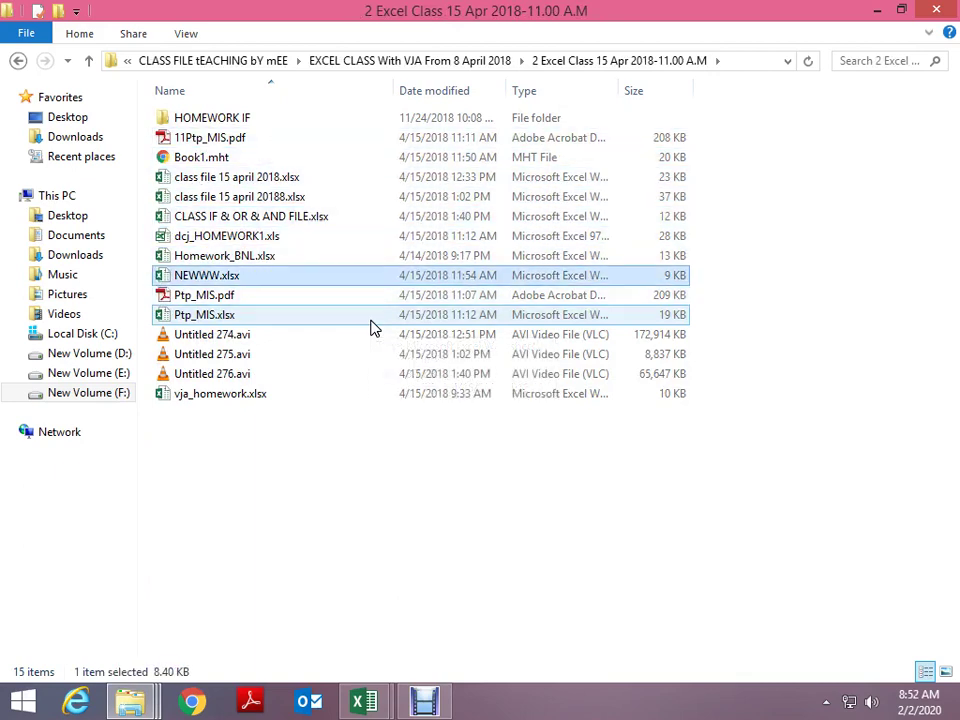
key(Return)
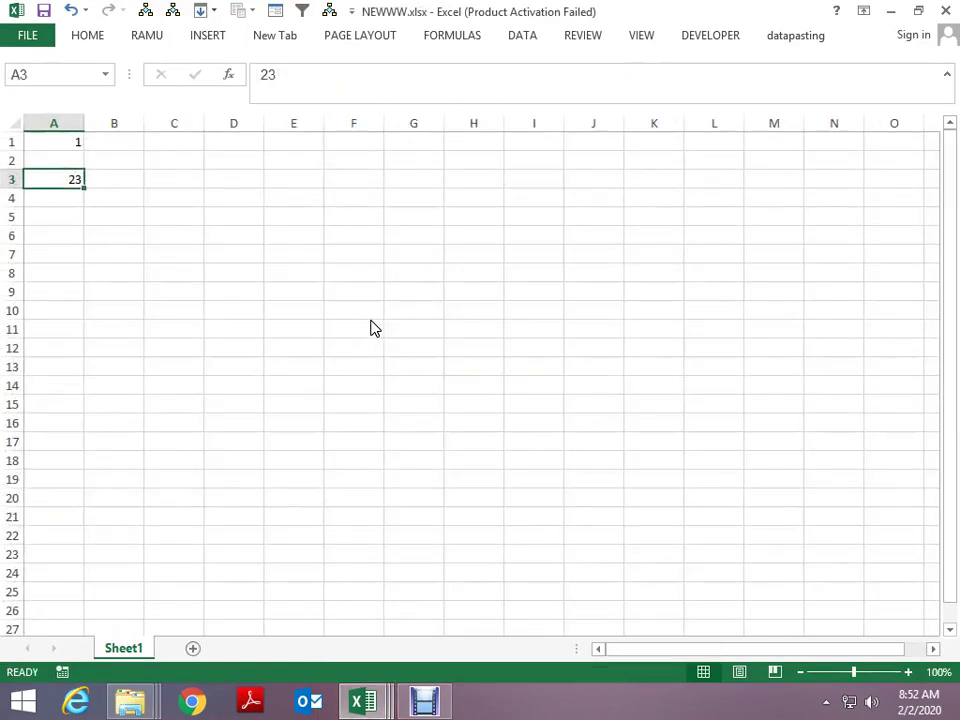
- Close NEWWW.xlsx and check the 3 Excel Class 22 Apr 2018 folder in Explorer
key(alt+space)
key(c)
key(alt+Tab)
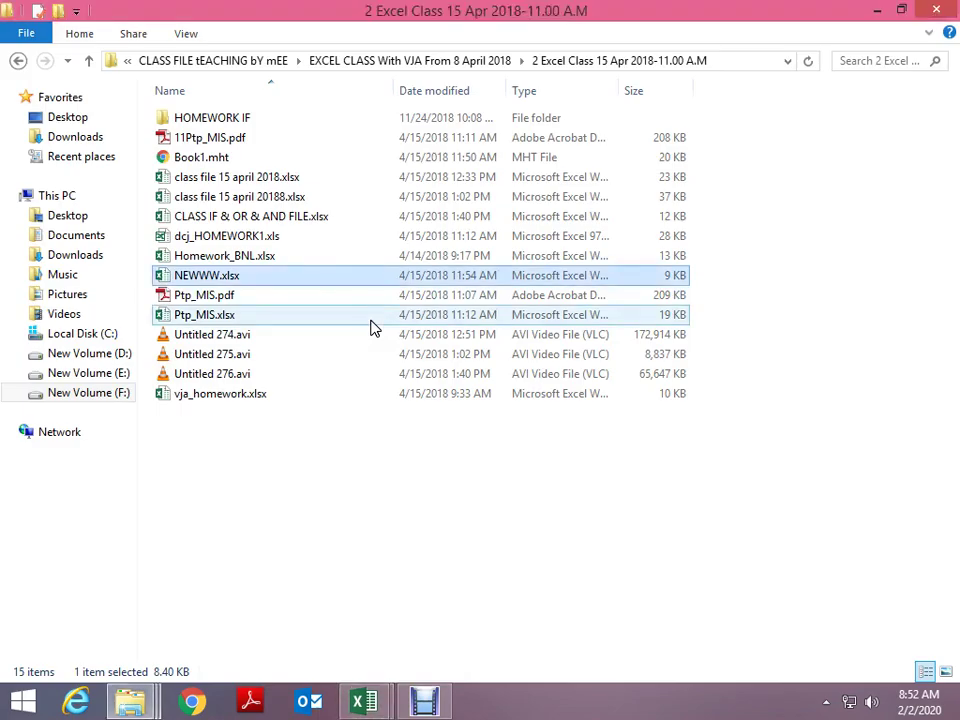
key(alt+Up)
key(Down)
key(Return)
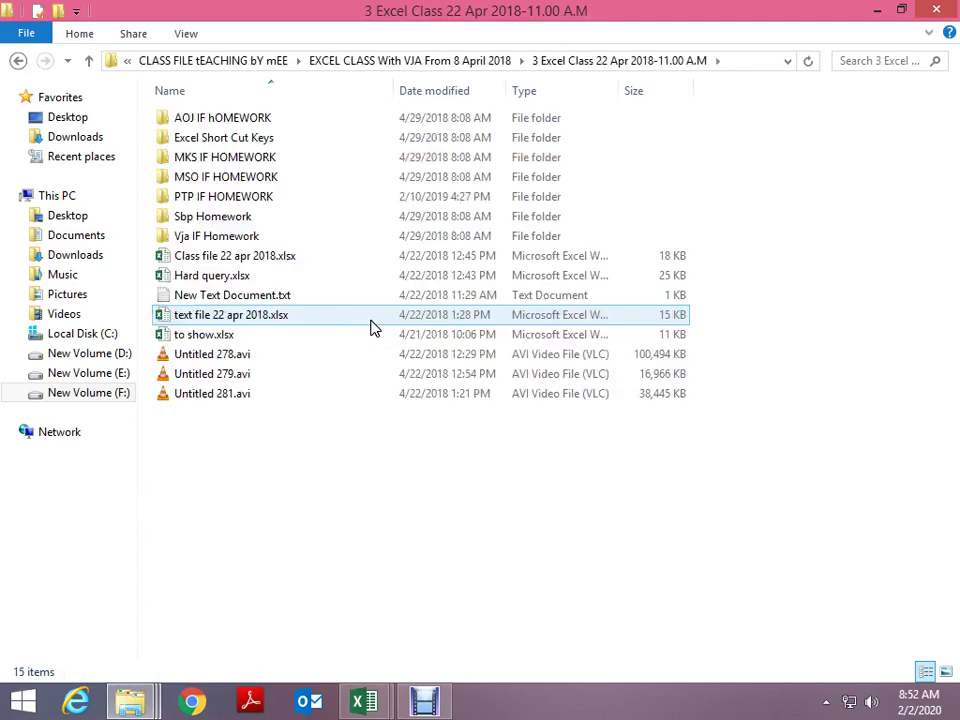
key(alt+Up)
key(alt+Up)
- Browse the SUW class folders for 21 and 22 June 2018, then close File Explorer
key(Down)
key(Down)
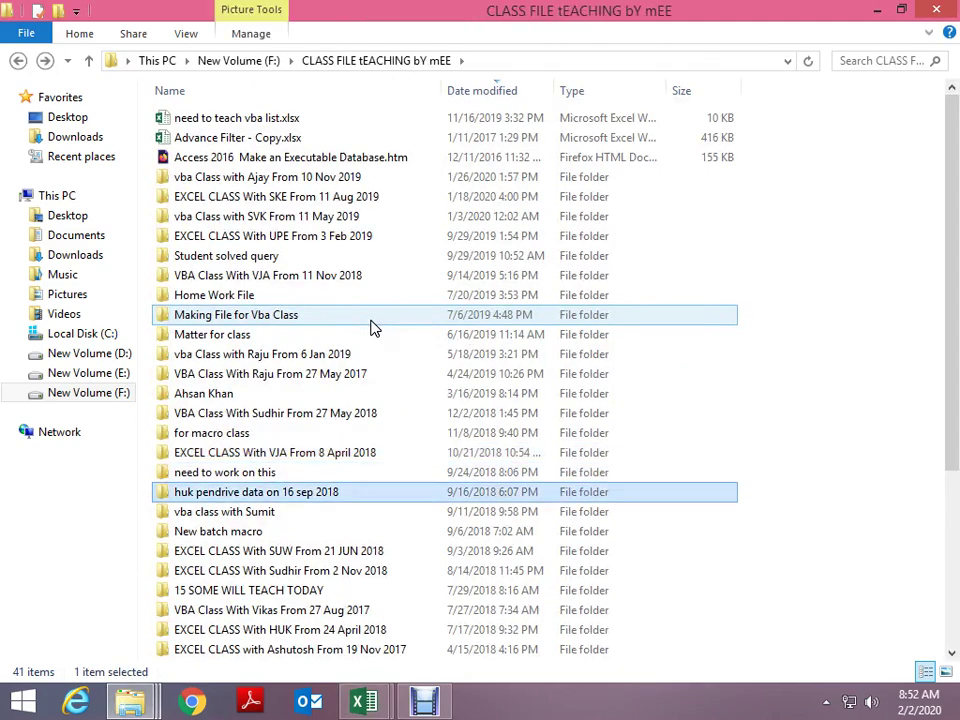
key(Down)
key(Down)
key(Down)
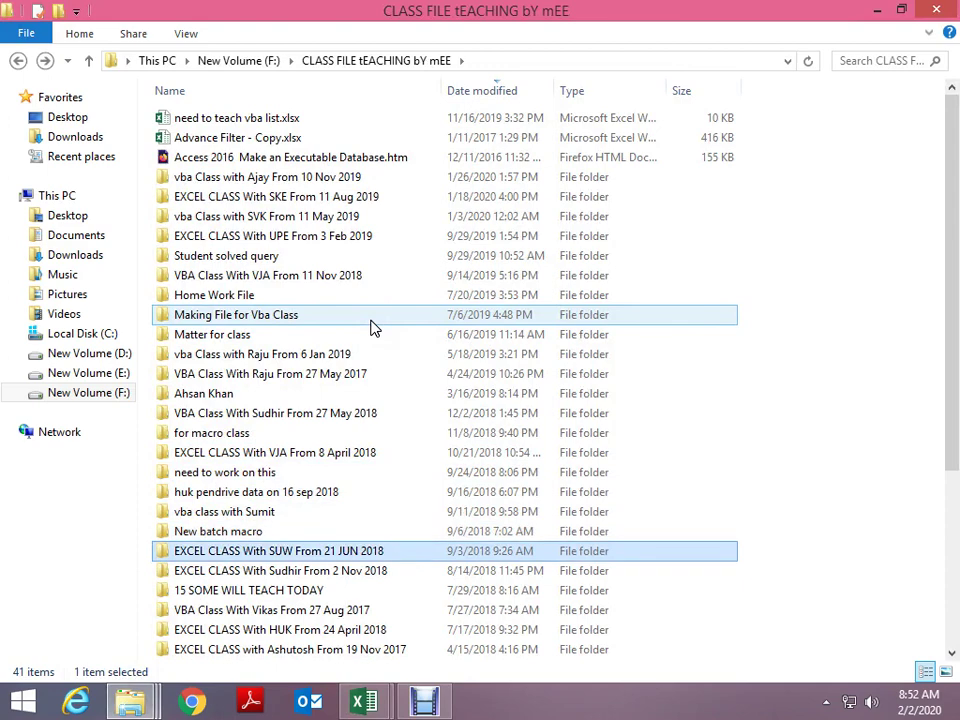
key(Return)
key(Down)
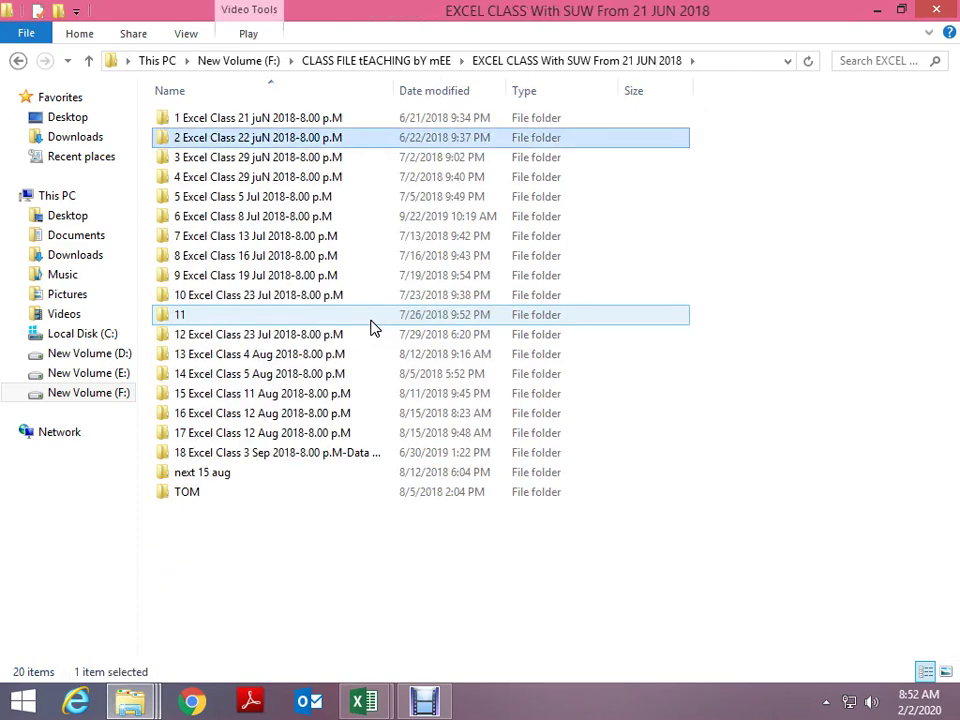
key(Return)
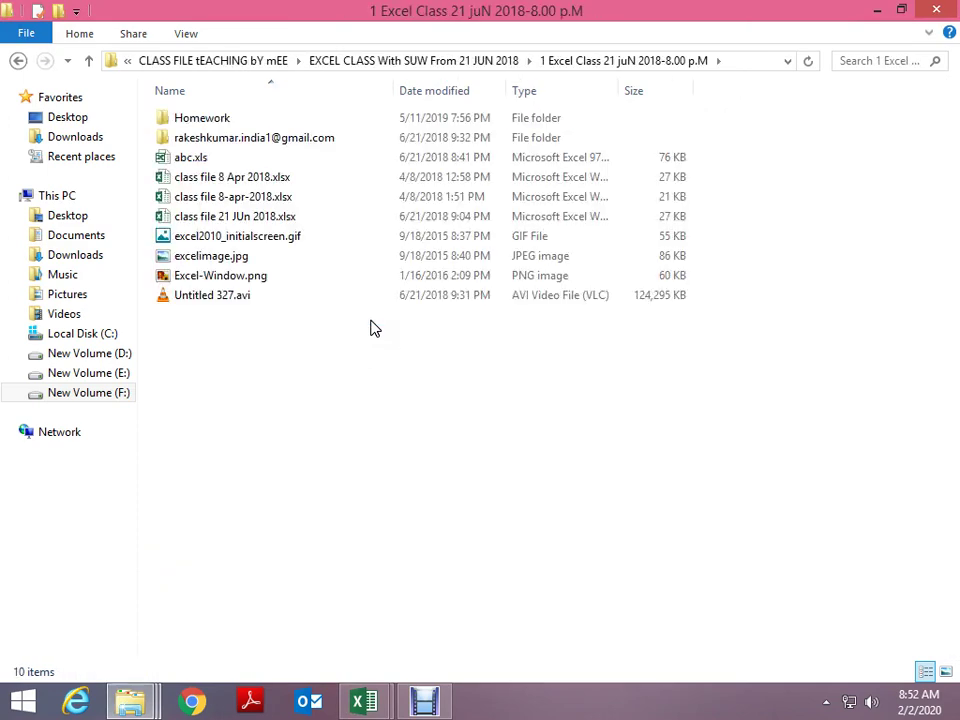
key(BackSpace)
key(Down)
key(Return)
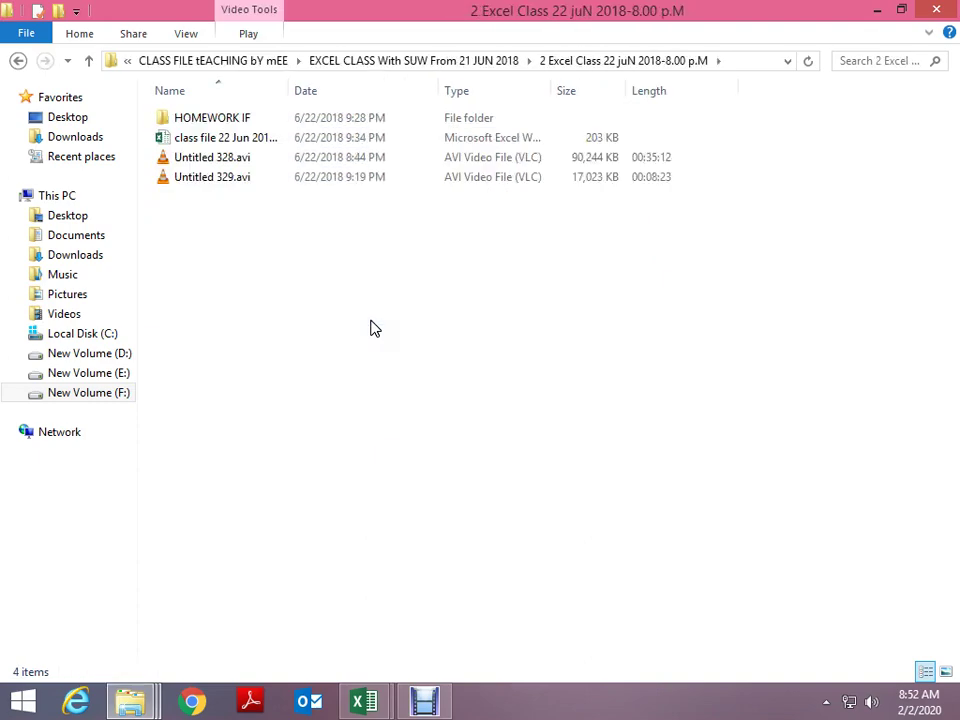
key(alt+space)
key(Up)
key(Return)
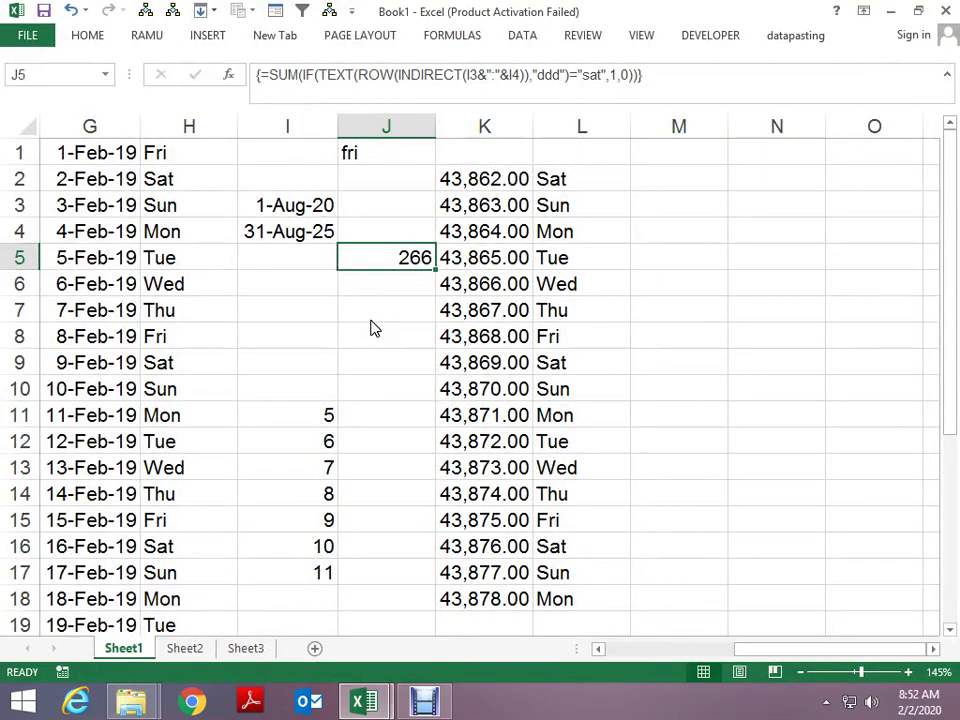
- Enter the numbers 1385, 125, 78 and 3818 in A40:A43
key(Up)
key(Page_Down)
key(Page_Down)
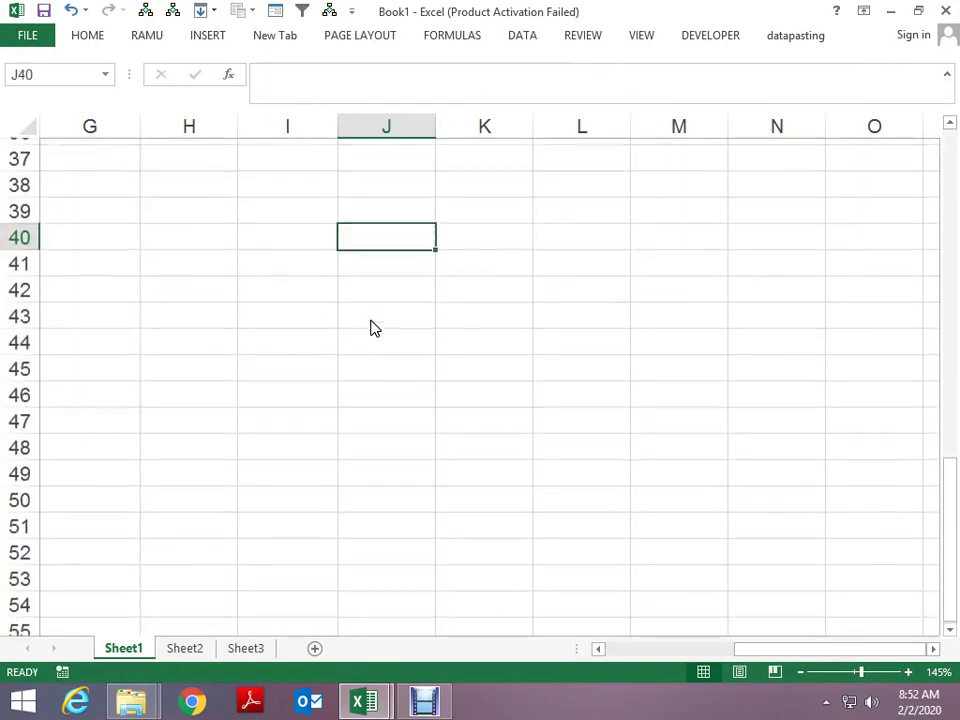
key(Home)
key(Down)
key(Up)
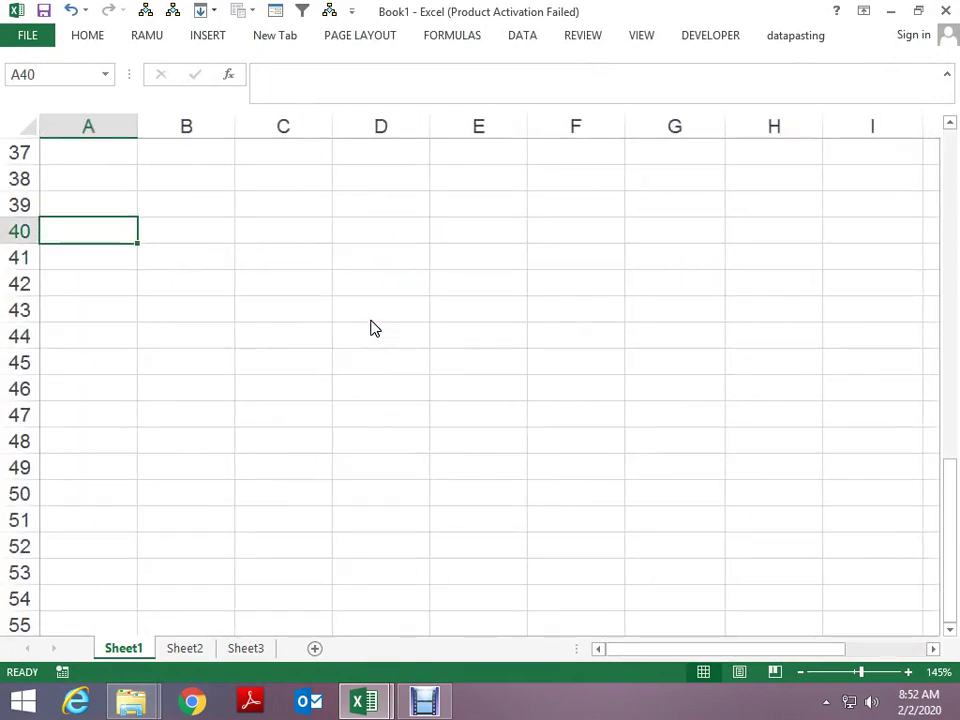
text(1385)
key(Return)
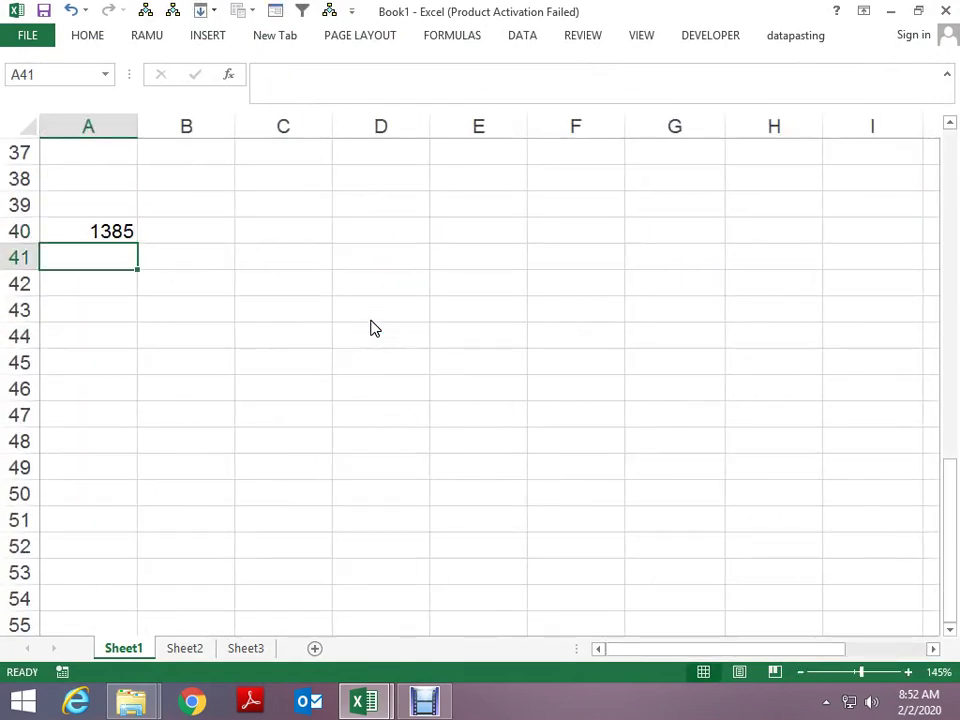
key(Up)
key(Down)
text(125)
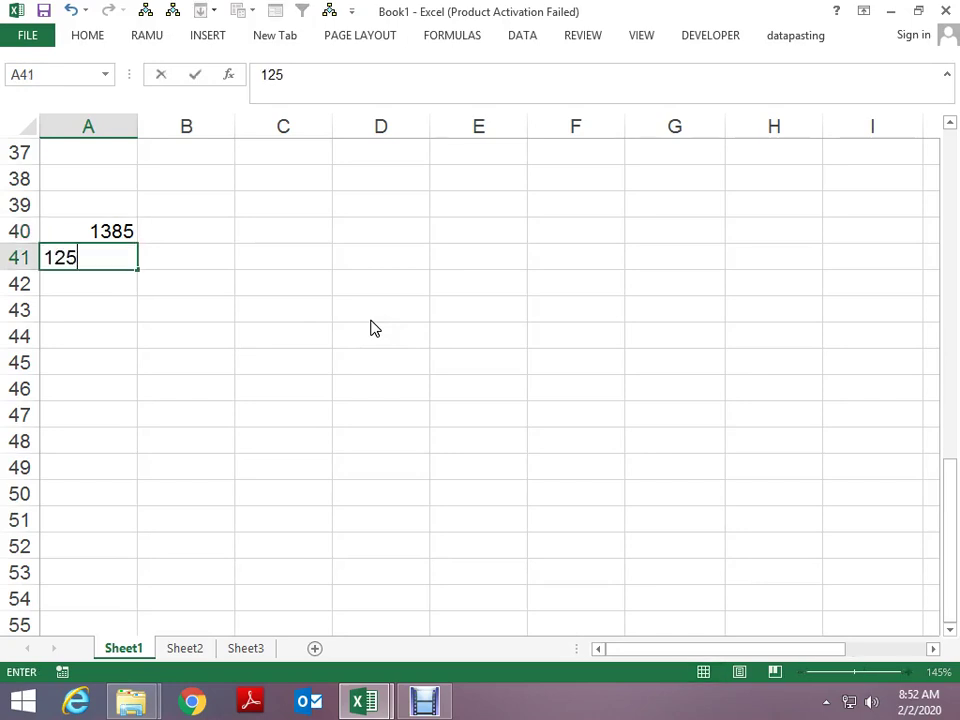
key(Return)
text(78)
key(Return)
text(3)
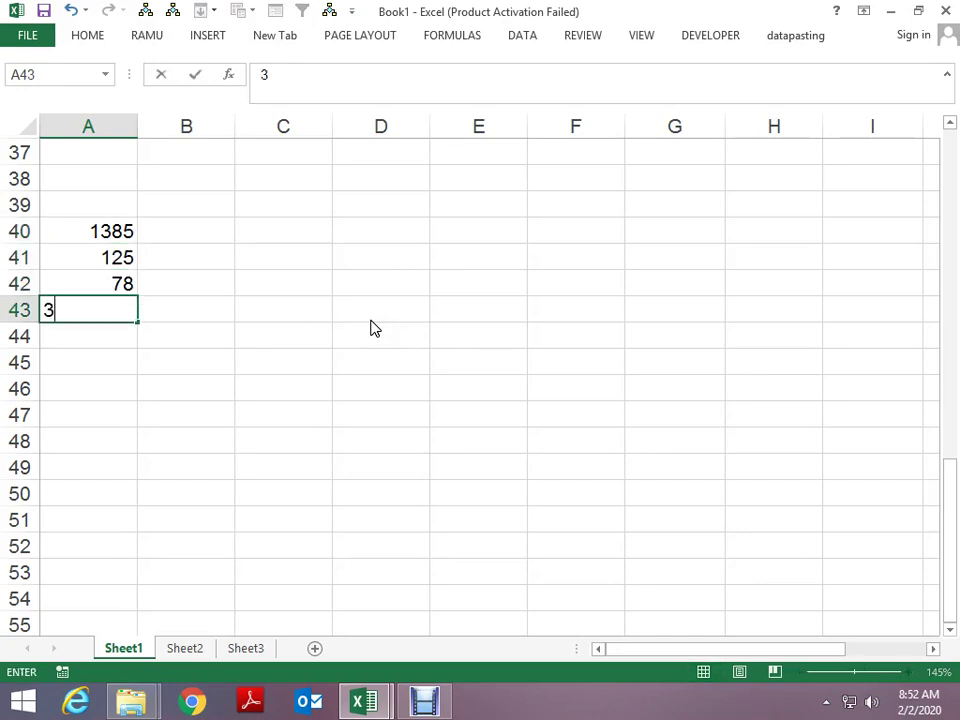
text(818)
key(Return)
- Enter 17, 8, 15 and 20 in B40:B43
key(Up)
key(Up)
key(Up)
key(Up)
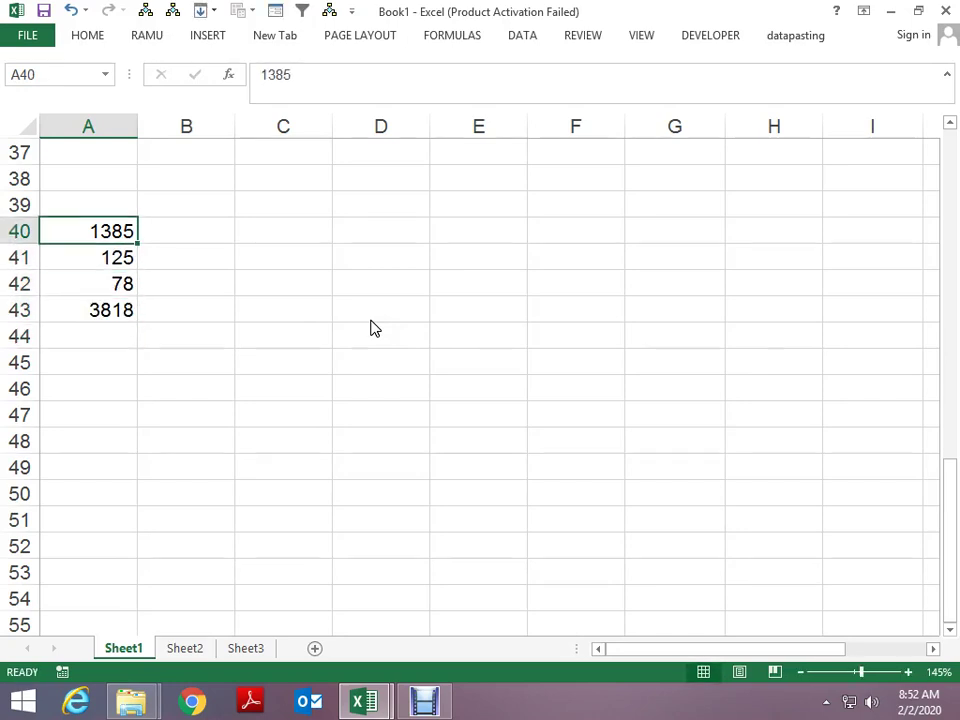
key(Right)
key(Left)
key(Right)
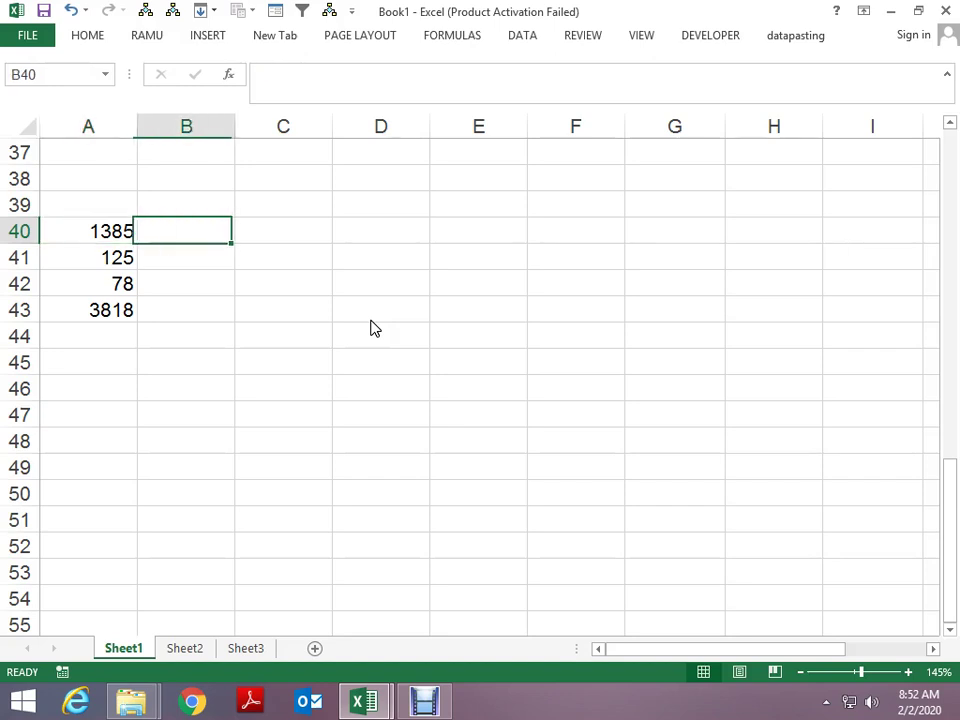
text(17)
key(Return)
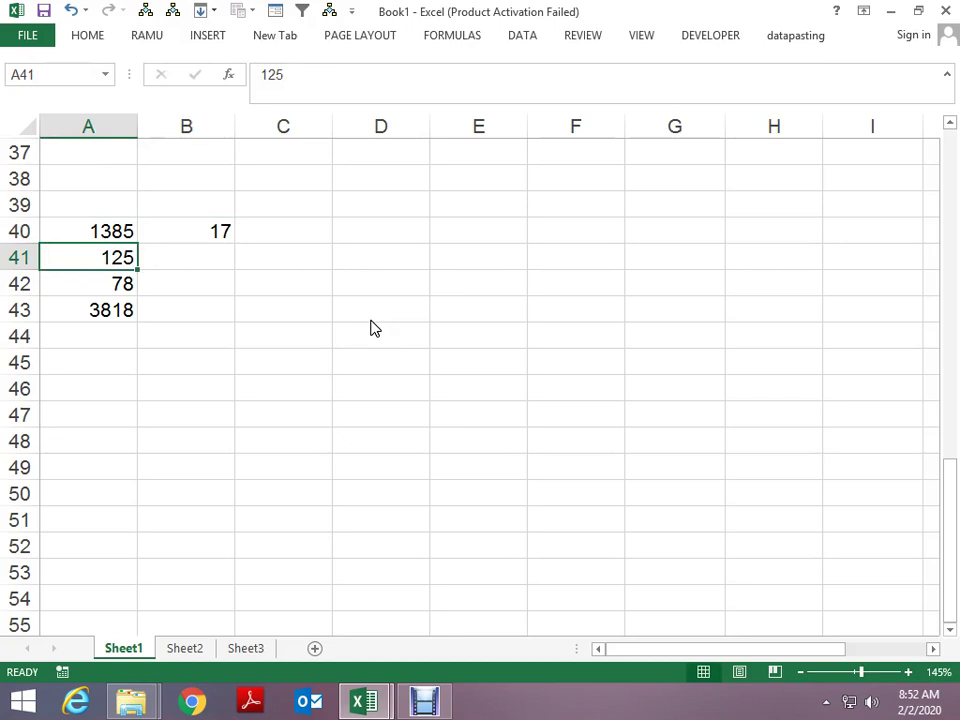
key(Right)
text(8)
key(Return)
text(15)
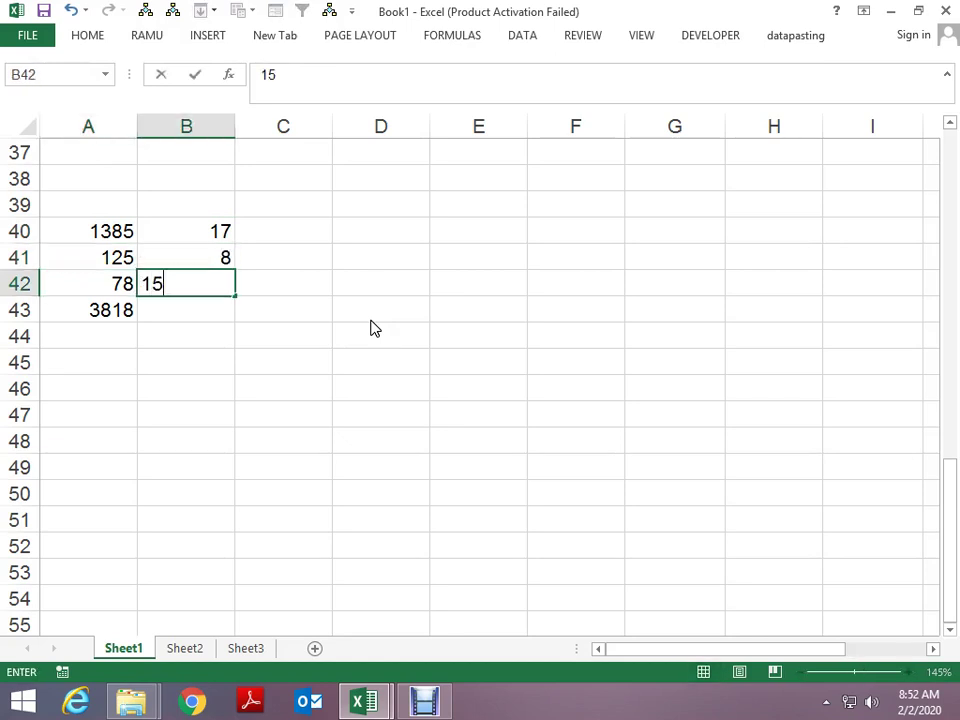
key(Return)
key(Left)
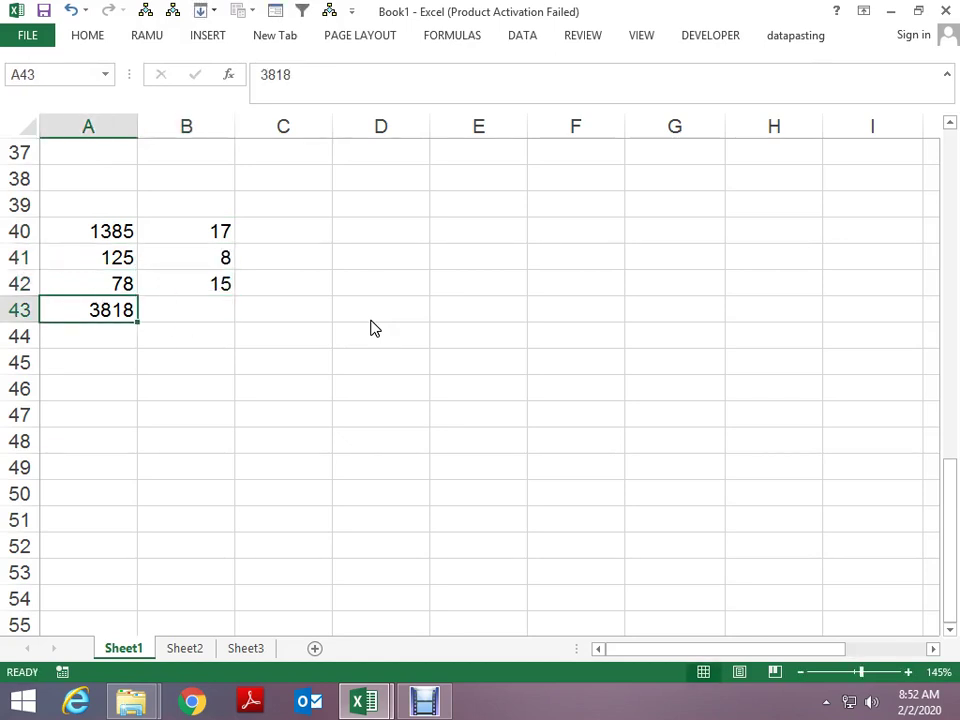
key(Right)
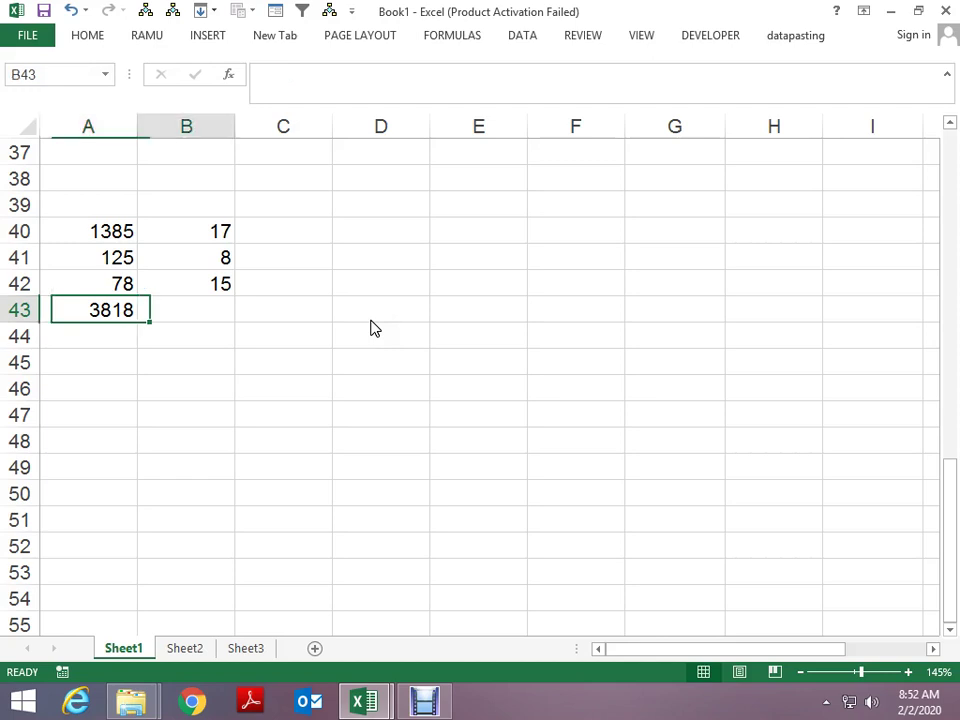
text(20)
key(Return)
- Add 381838 in cell A44
key(Left)
text(3)
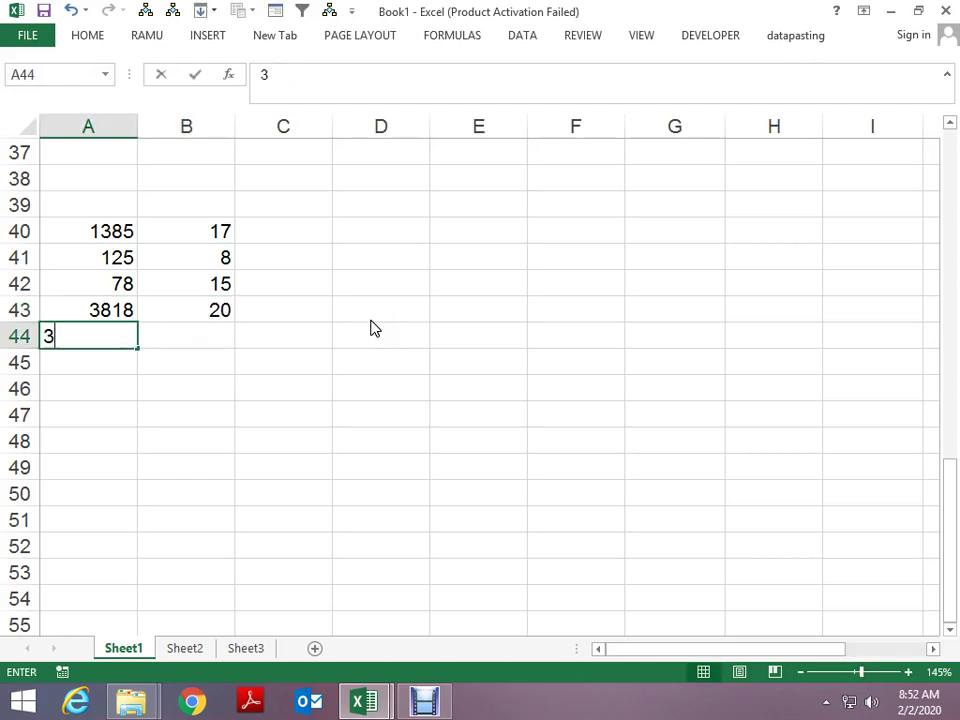
text(81838)
key(Return)
key(Up)
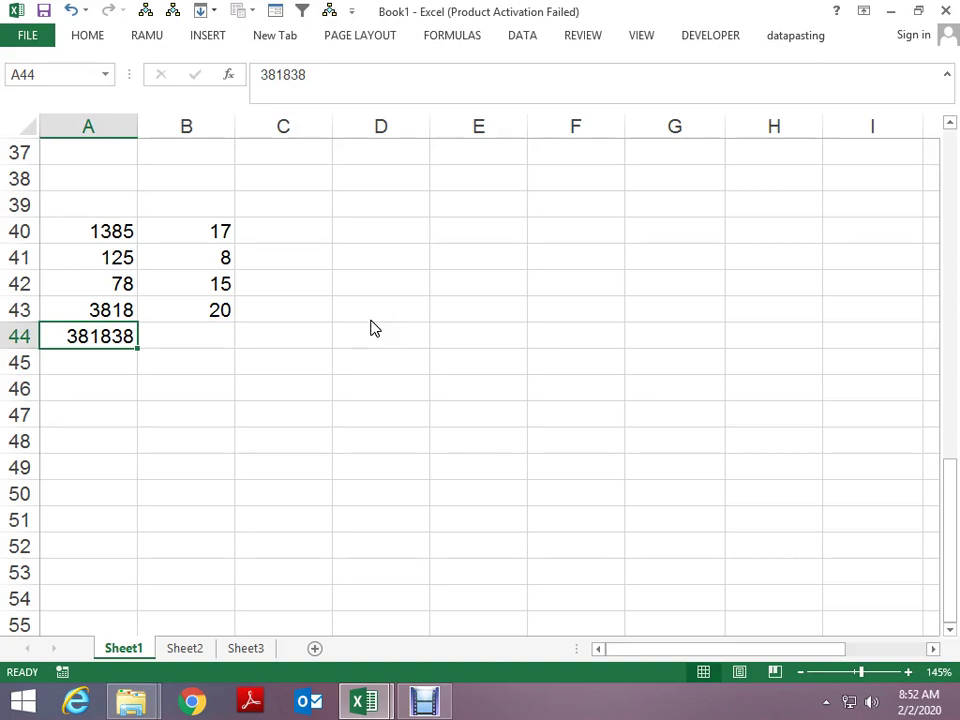
key(Up)
key(Up)
key(Up)
key(Up)
key(Right)
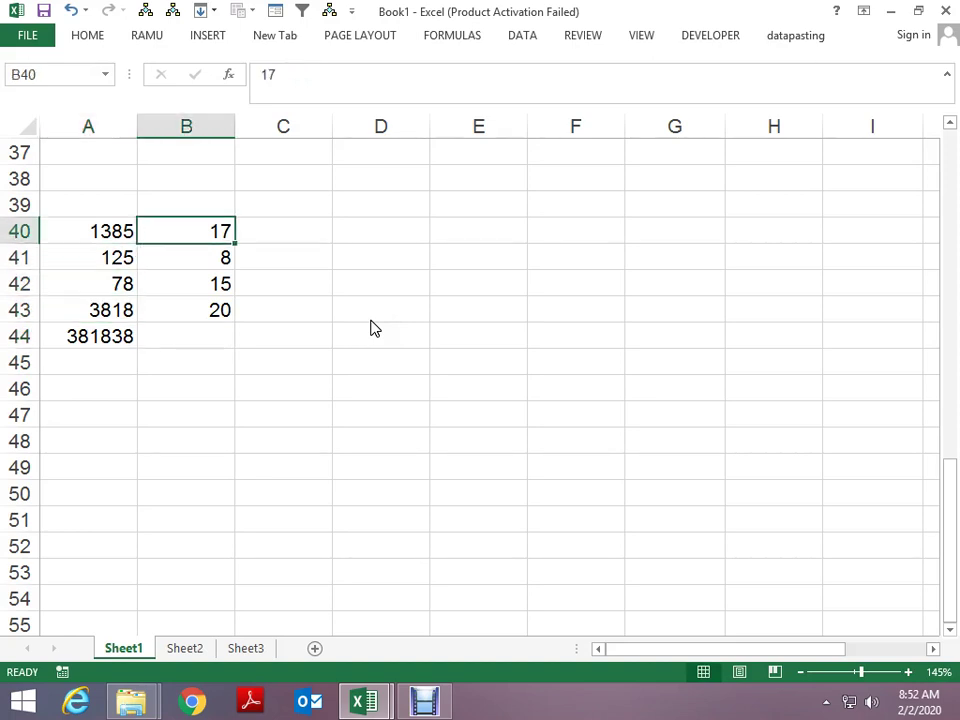
key(Right)
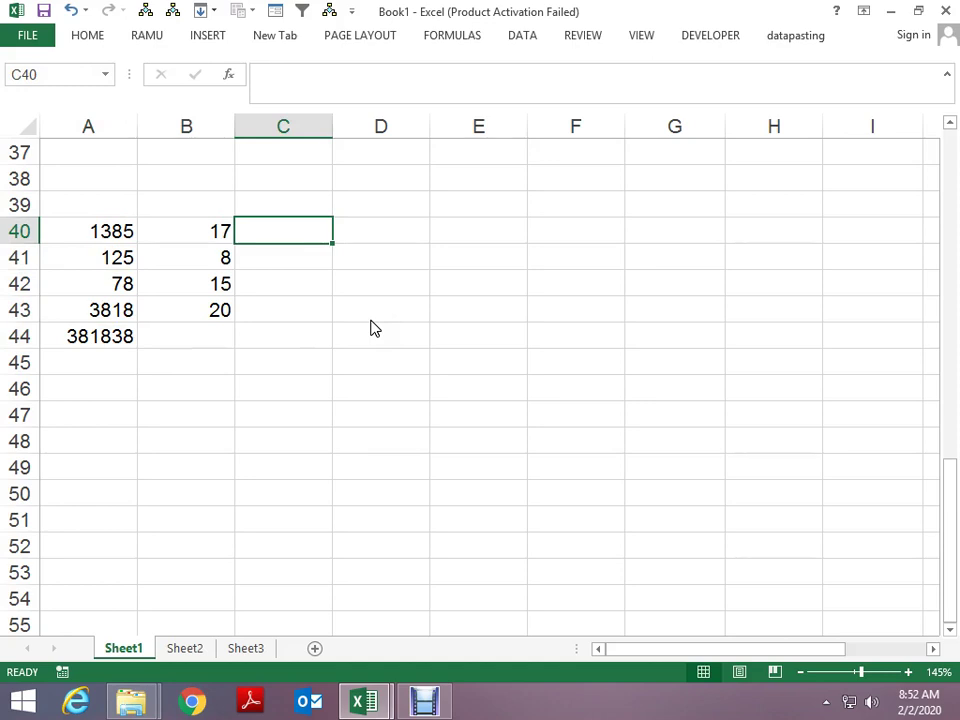
click(424, 700)
key(Left)
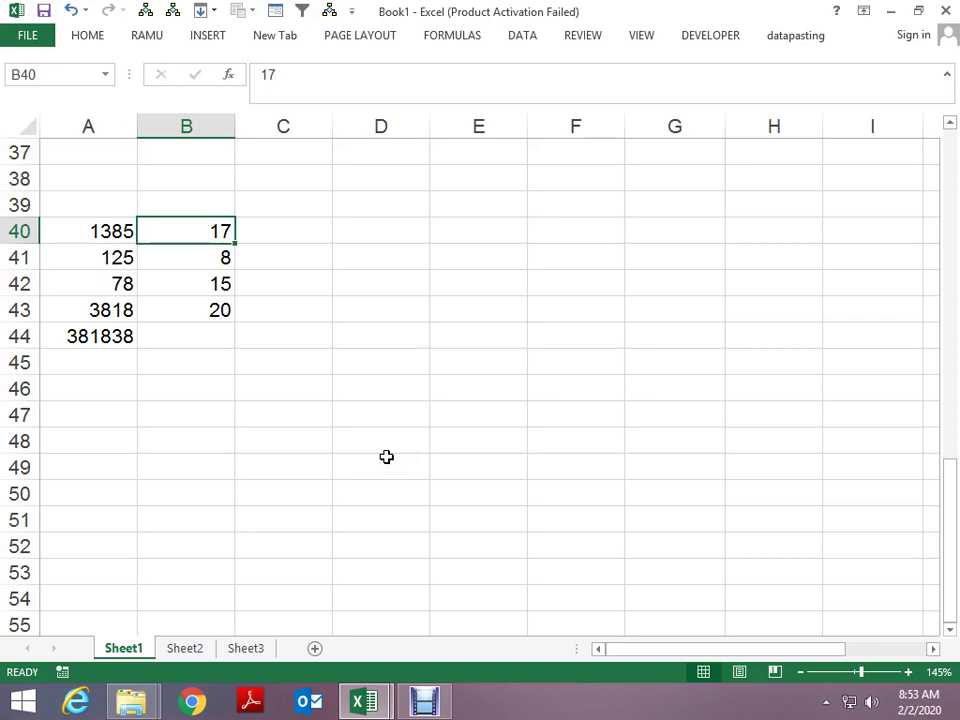
key(Left)
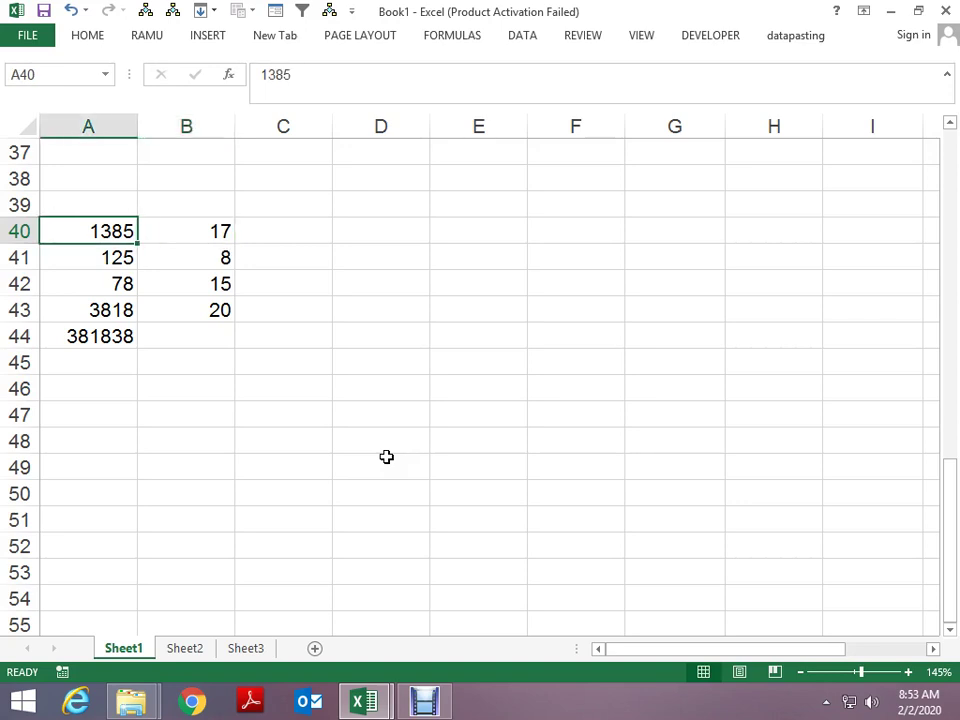
key(Right)
key(Right)
key(Right)
text(1)
key(Right)
text(3)
key(ctrl+Return)
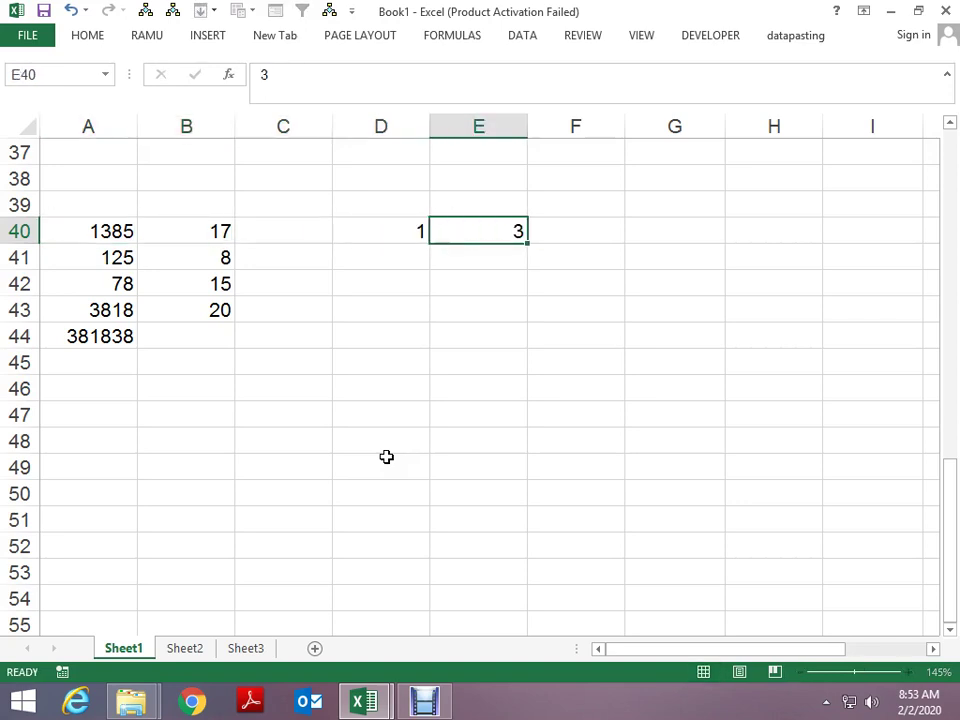
key(Right)
text(9)
key(ctrl+Return)
text(8)
key(ctrl+Return)
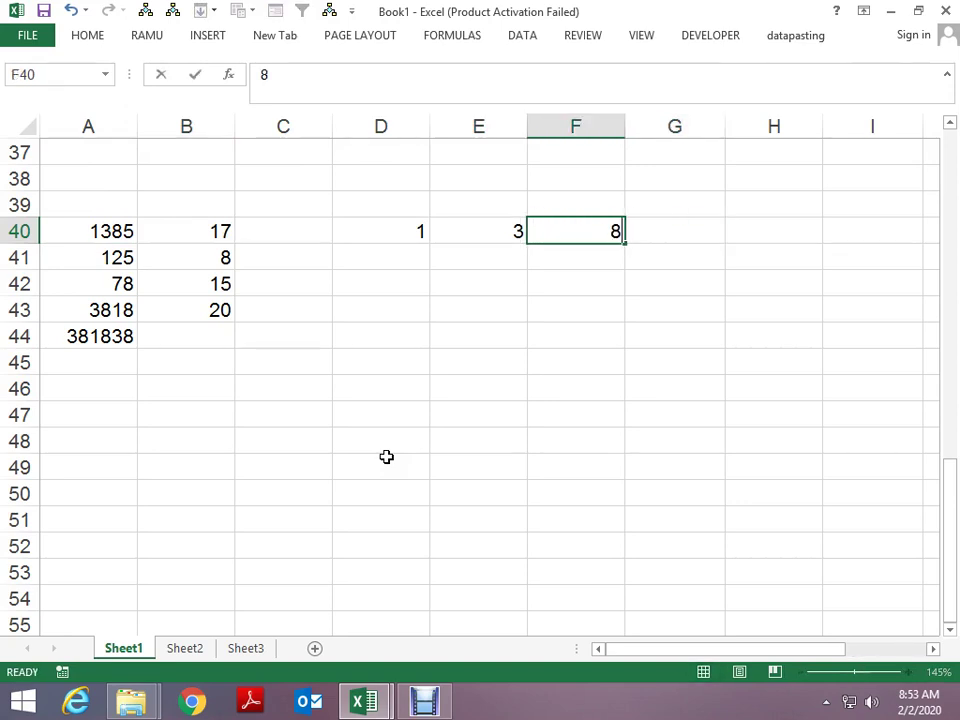
key(Right)
text(5)
key(Return)
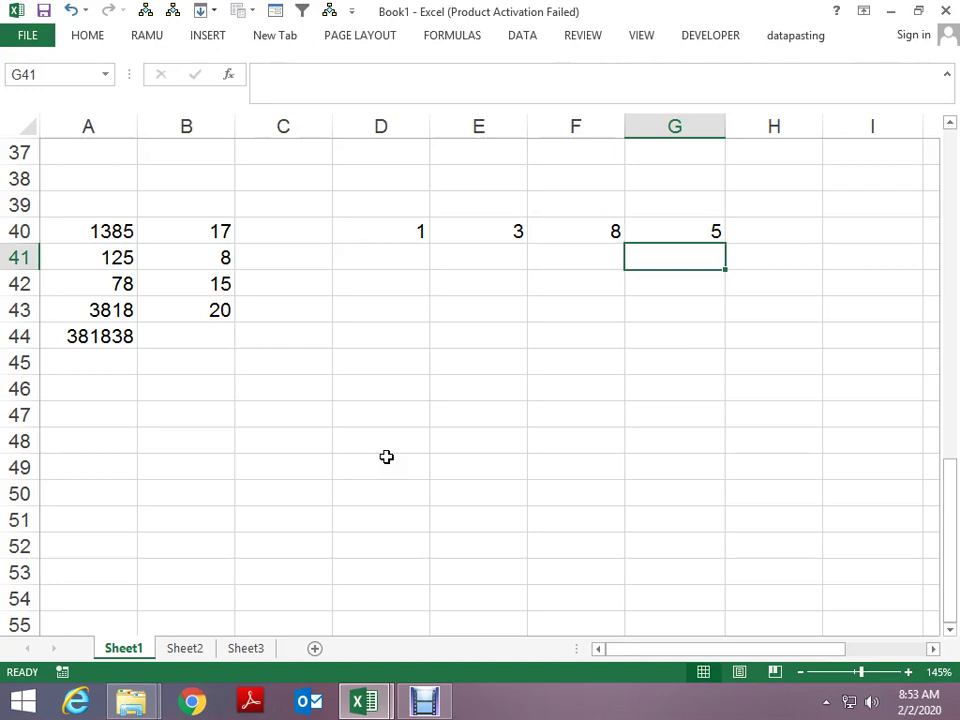
key(Left)
key(Left)
key(Left)
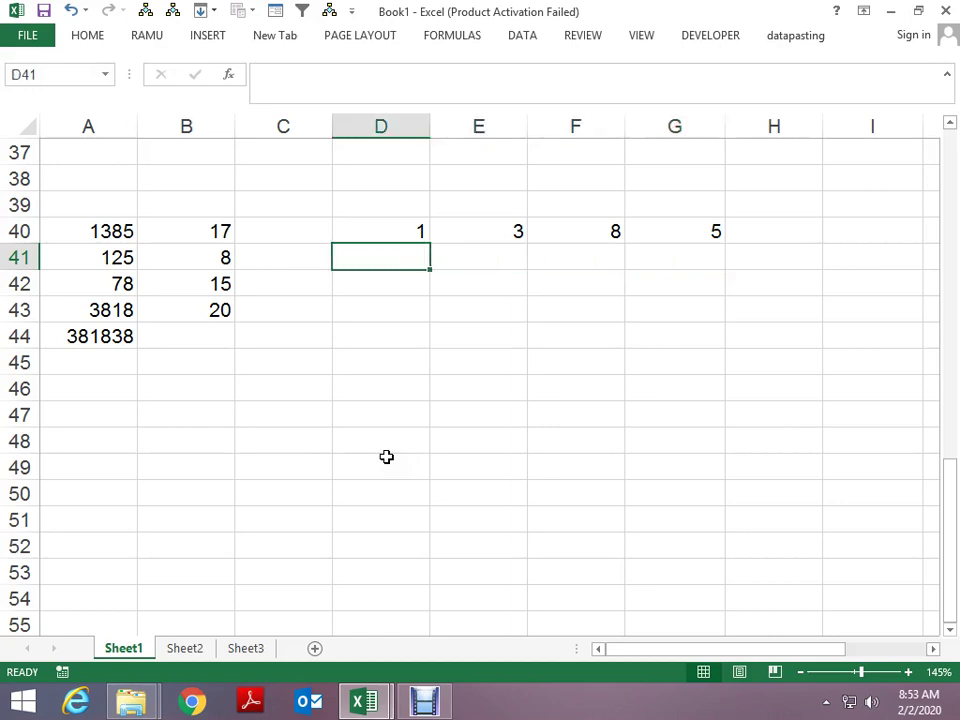
key(Right)
text(1)
key(Right)
text(2)
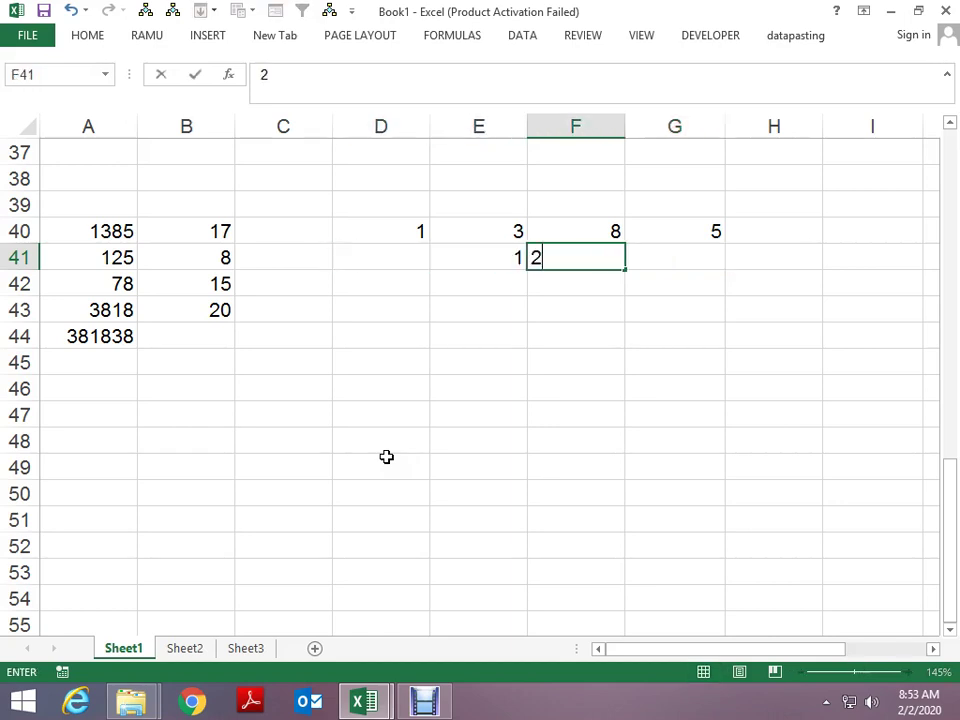
key(Right)
text(5)
key(Return)
key(Left)
key(Left)
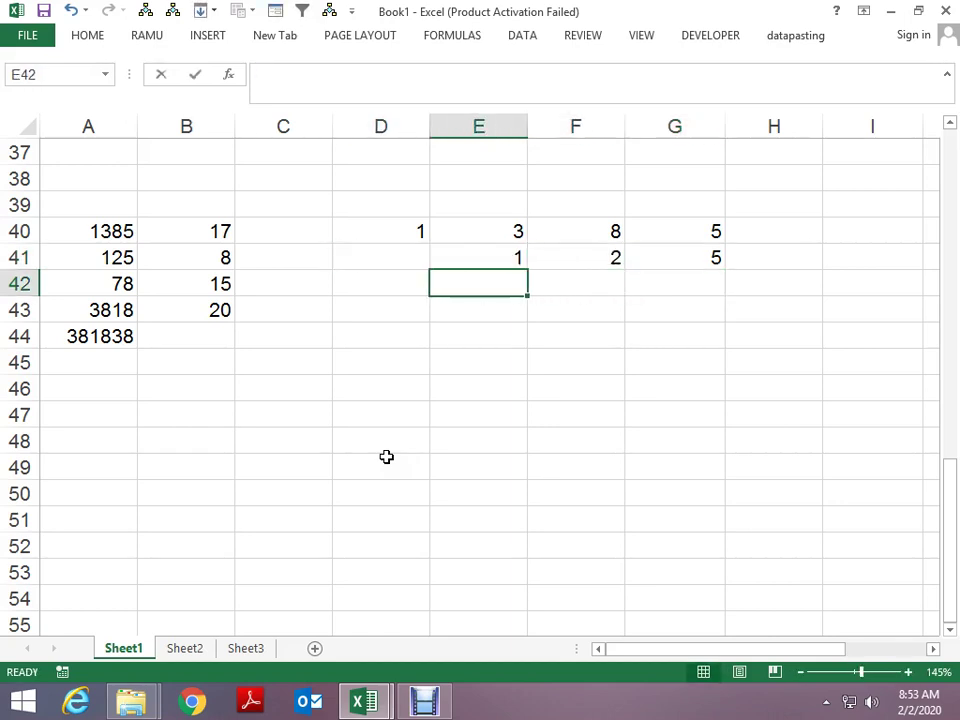
text(7)
key(Down)
text(8)
key(Up)
key(Up)
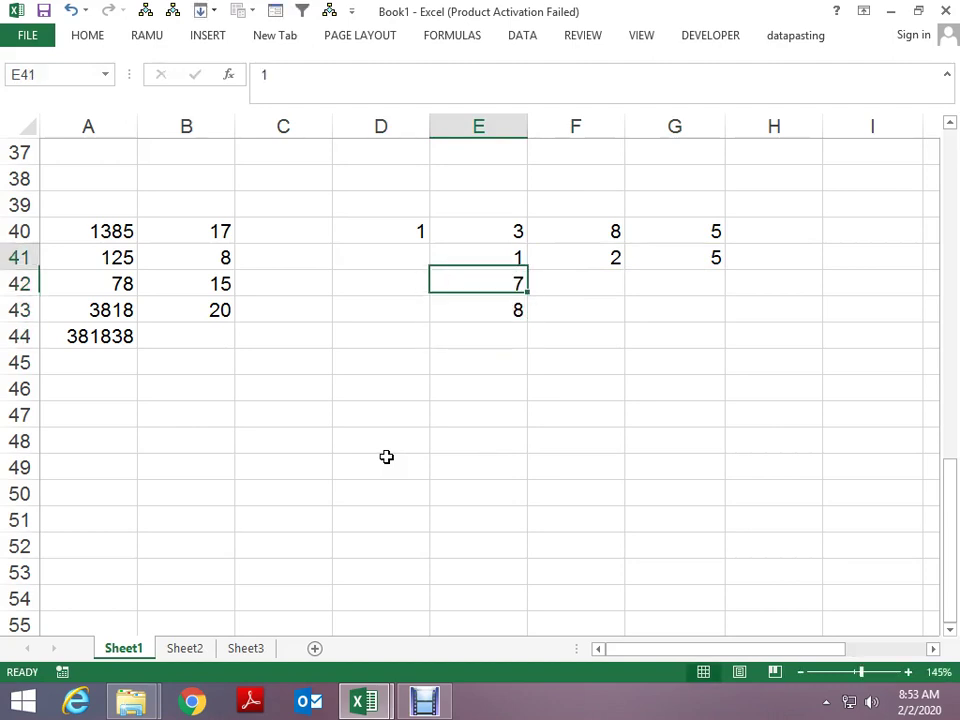
key(Up)
key(Left)
key(shift+Down)
key(shift+Down)
key(shift+Right)
key(shift+Right)
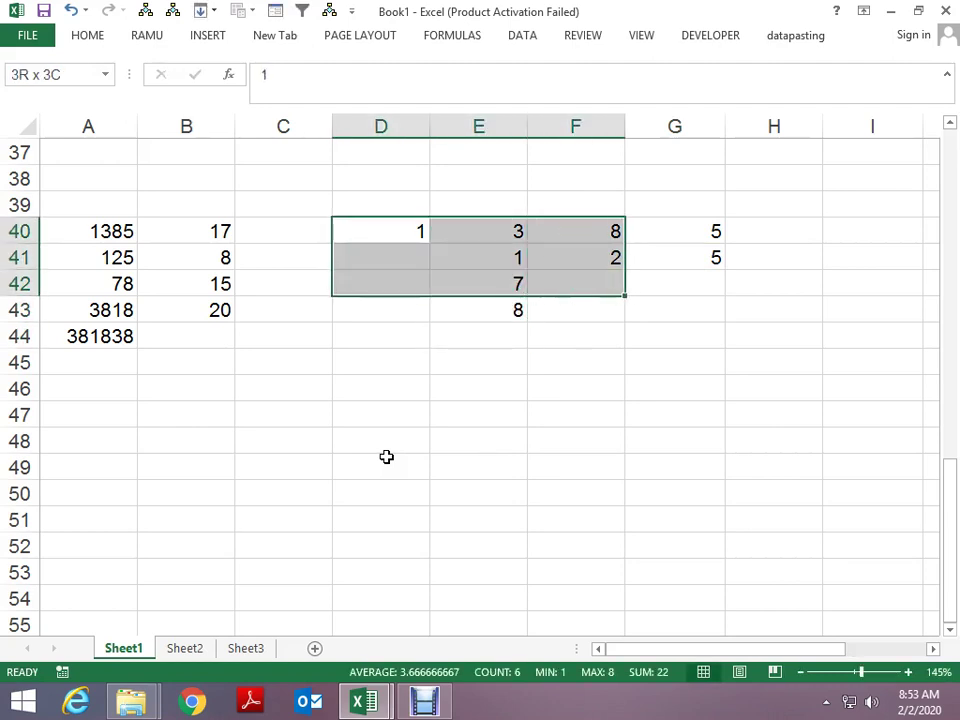
key(shift+Down)
key(shift+Right)
key(Delete)
key(shift+Right)
key(Left)
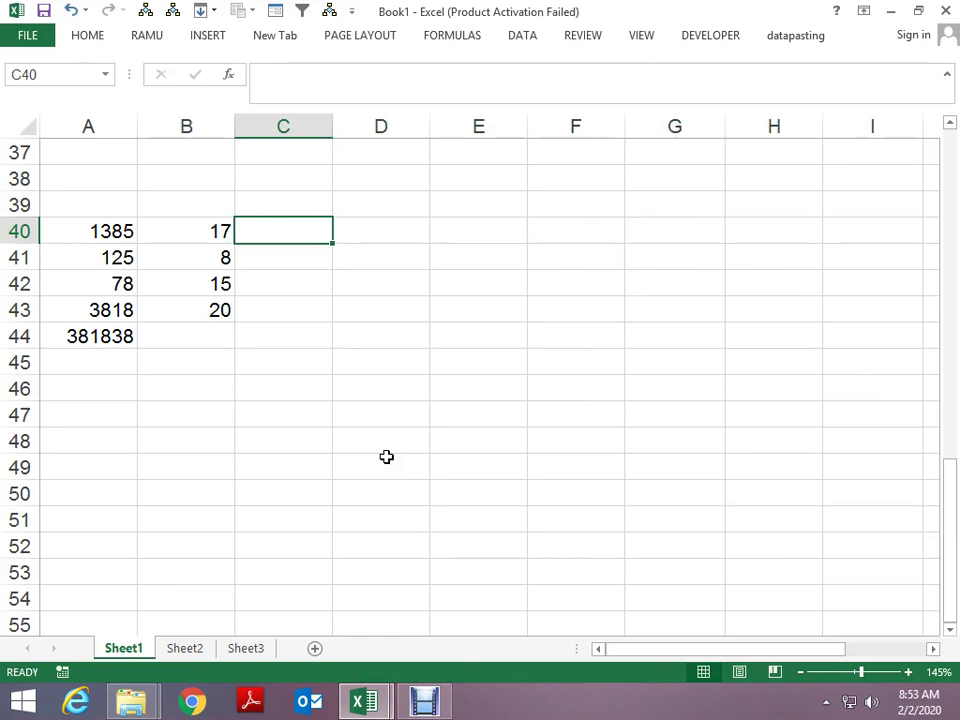
- Enter =LEN(A40) in D40 and fill it down to D44, giving 4, 3, 2, 4, 6
text(0)
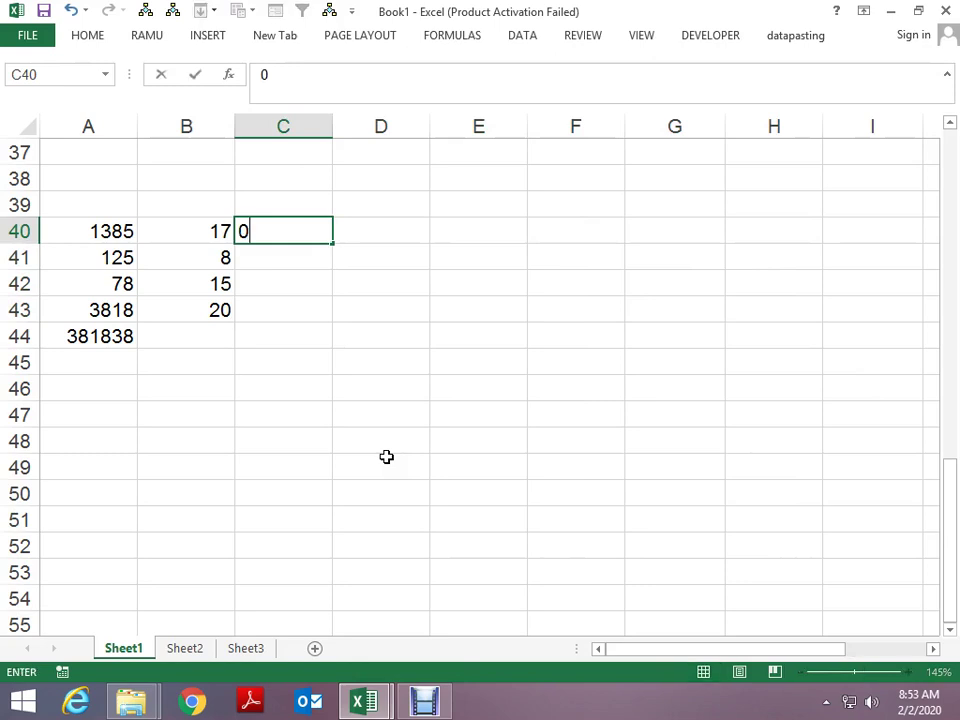
key(Escape)
key(Right)
text(=le)
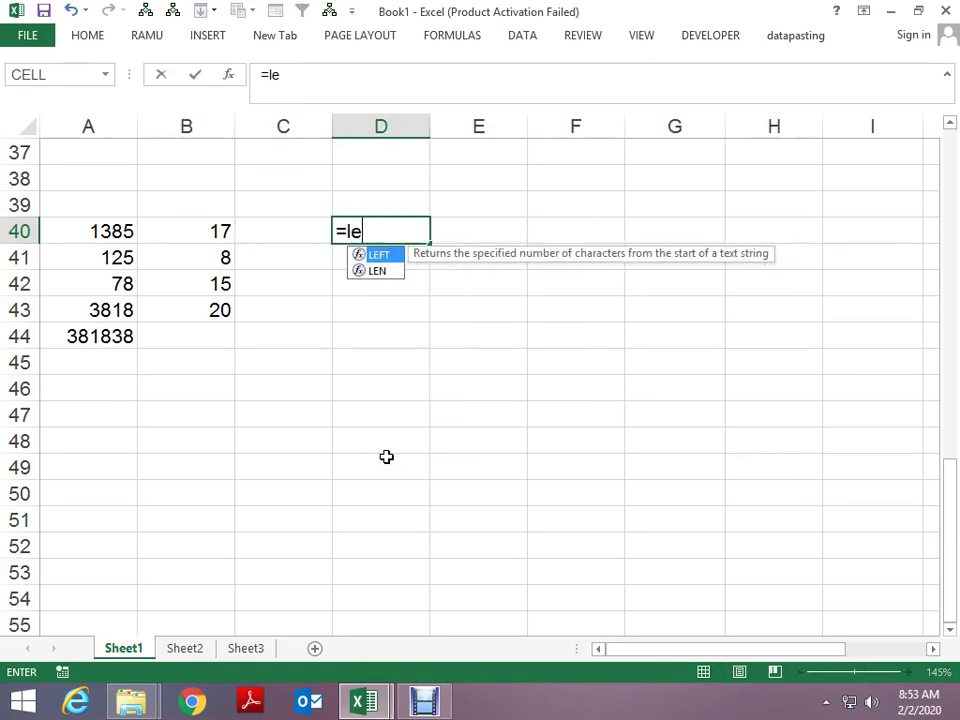
text(n)
key(Tab)
key(Left)
key(Left)
key(Left)
key(Return)
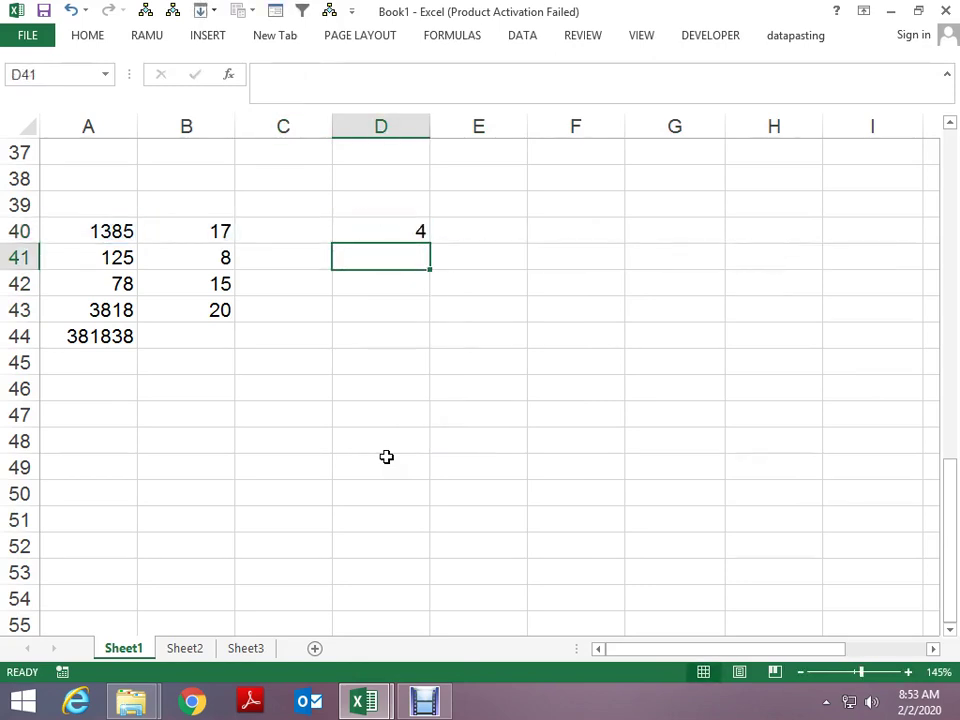
key(ctrl+d)
key(Down)
key(ctrl+d)
key(Down)
key(ctrl+d)
key(Down)
key(ctrl+d)
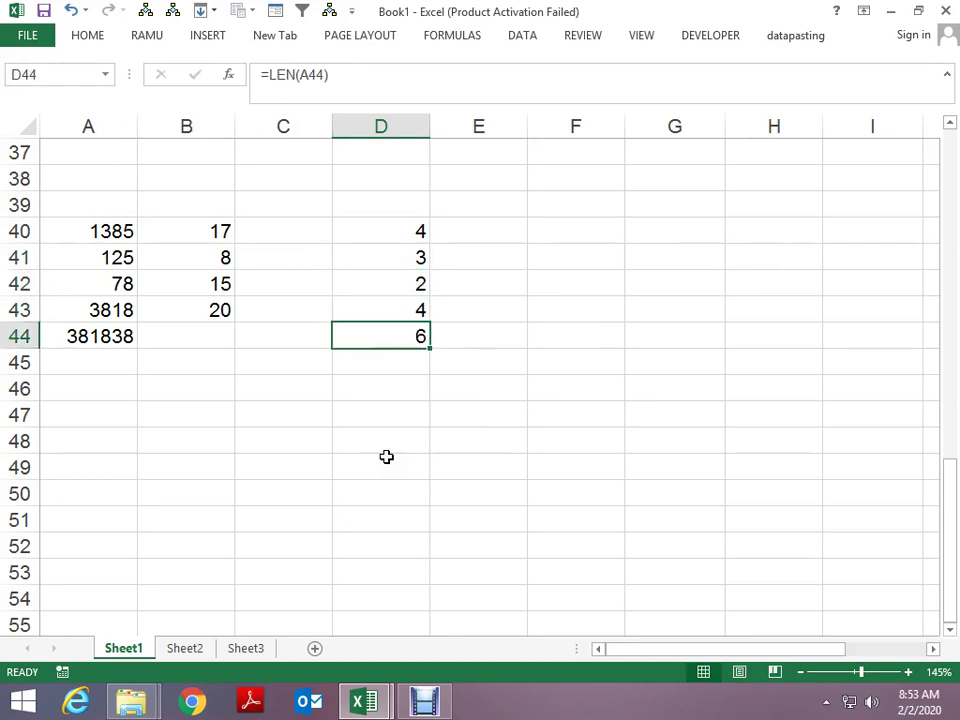
key(Up)
key(Up)
key(Up)
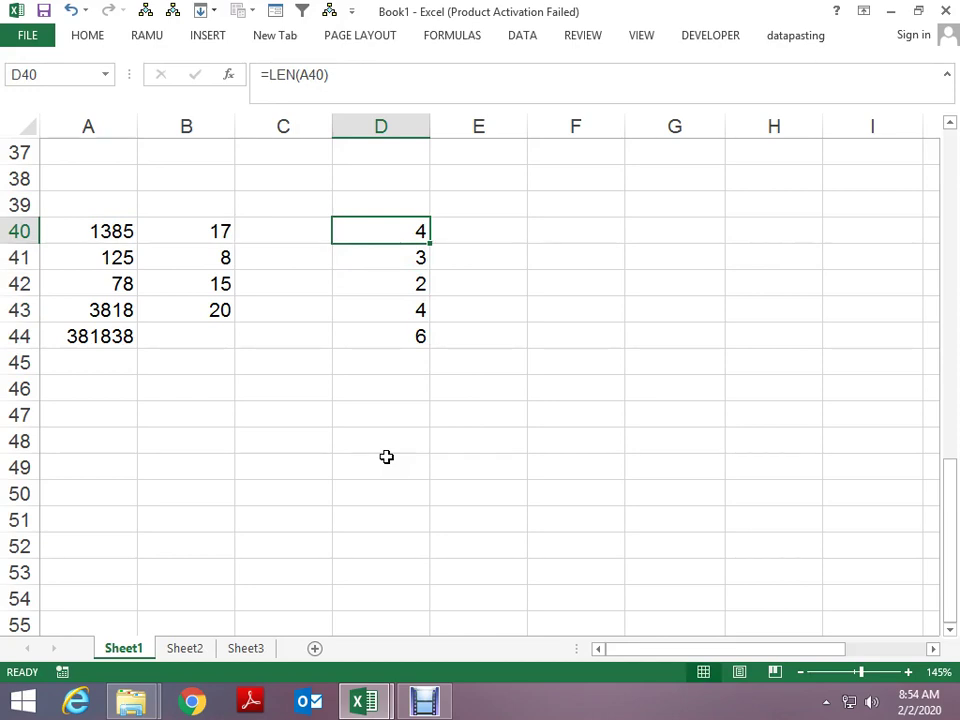
- Change the D40 formula to =1&":"&LEN(A40) so it shows 1:4
key(F2)
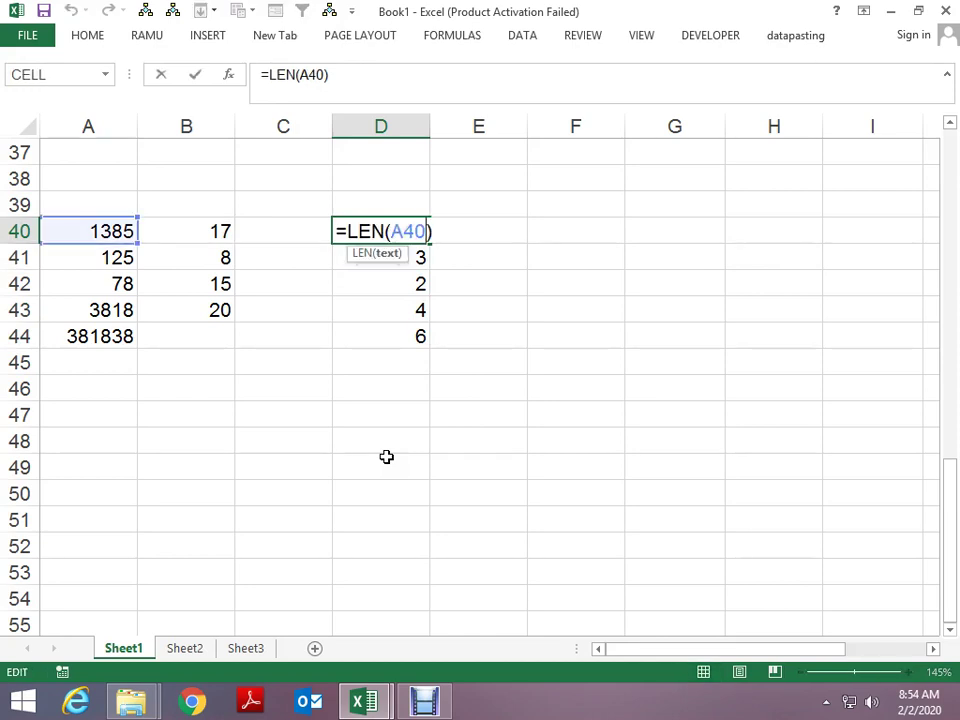
key(Left)
key(Left)
key(Left)
key(Left)
key(Left)
key(Left)
key(Left)
text(1)
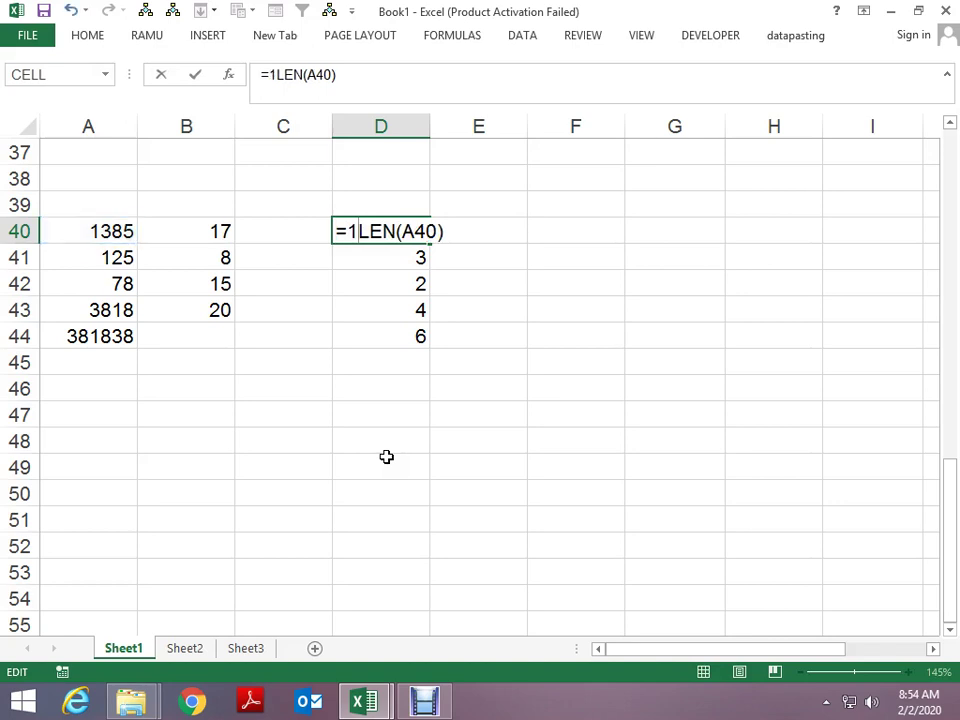
text(*)
key(BackSpace)
text(&":")
key(Return)
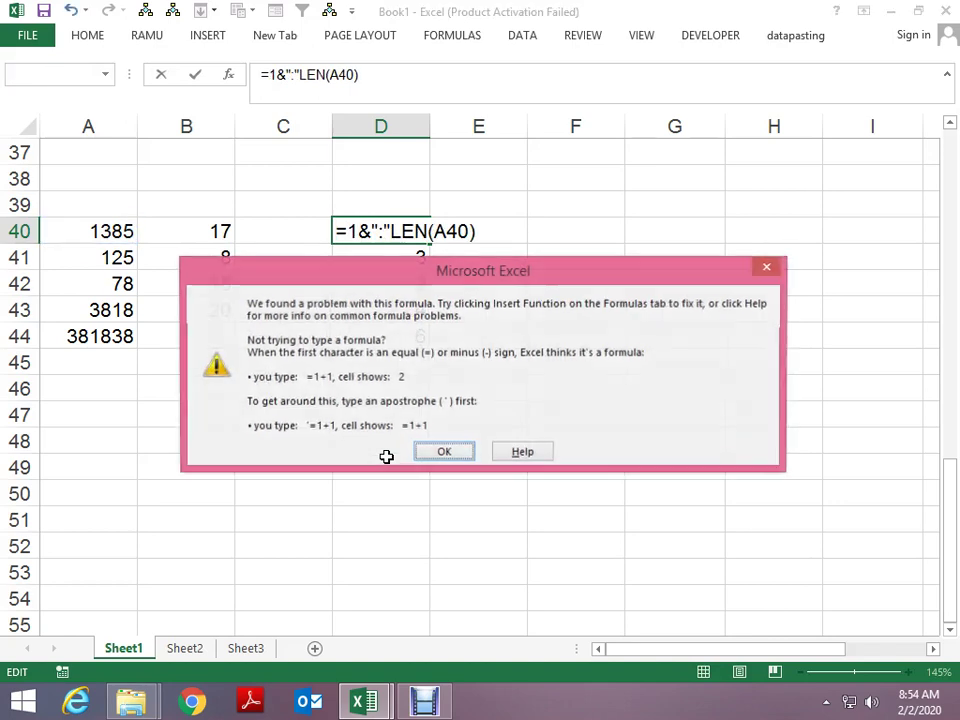
key(Return)
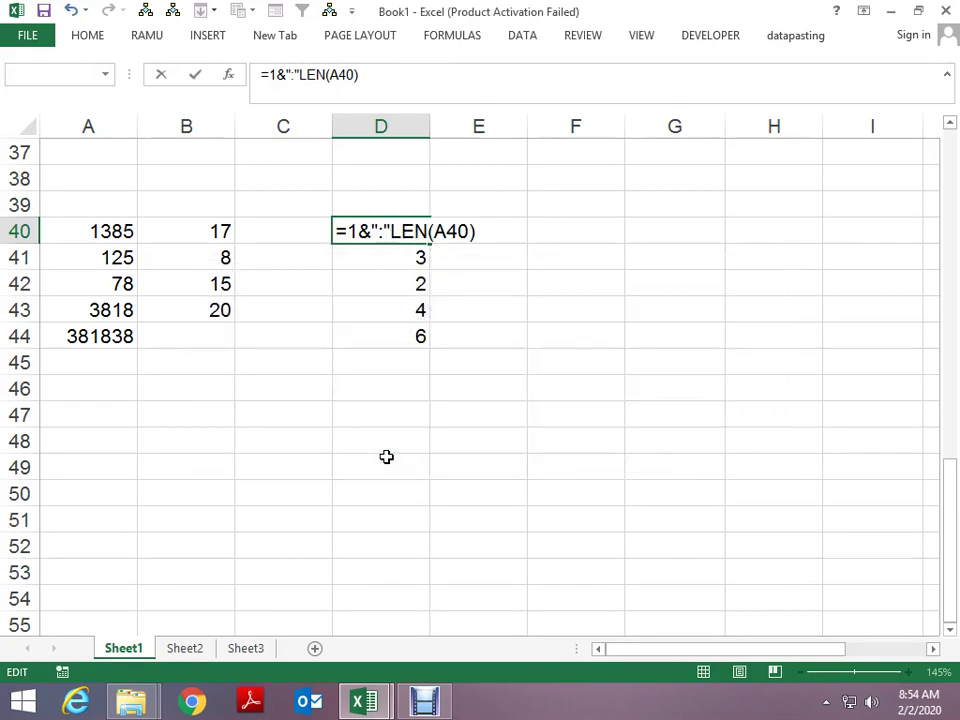
text(&)
key(Return)
- Fill the formula down to D44, showing 1:3, 1:2, 1:4 and 1:6
key(ctrl+d)
key(Down)
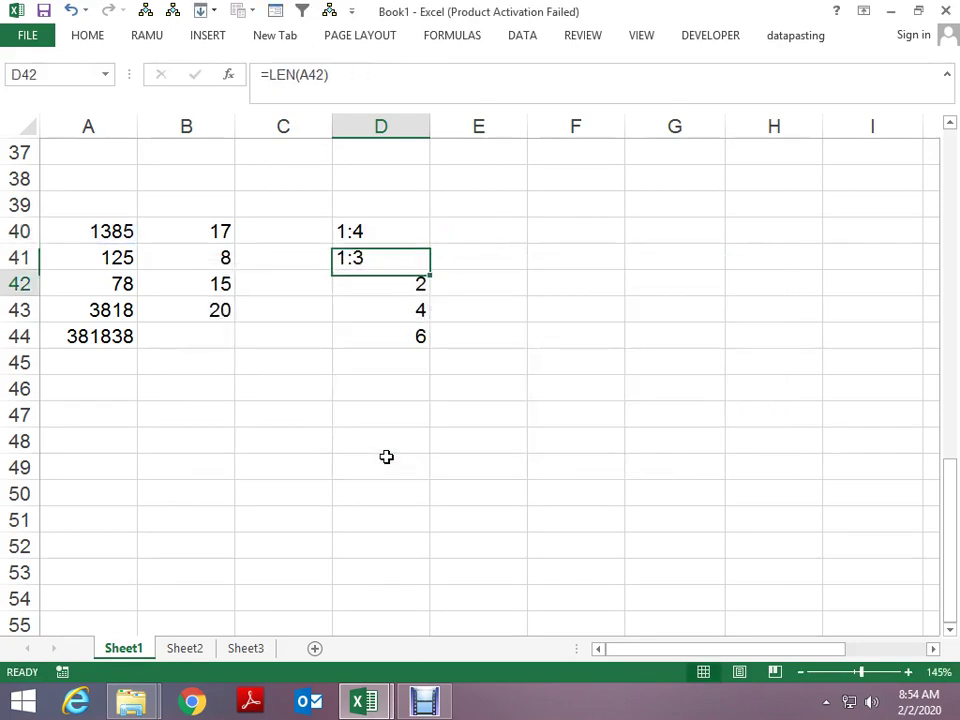
key(ctrl+d)
key(Down)
key(ctrl+d)
key(Down)
key(ctrl+d)
key(Up)
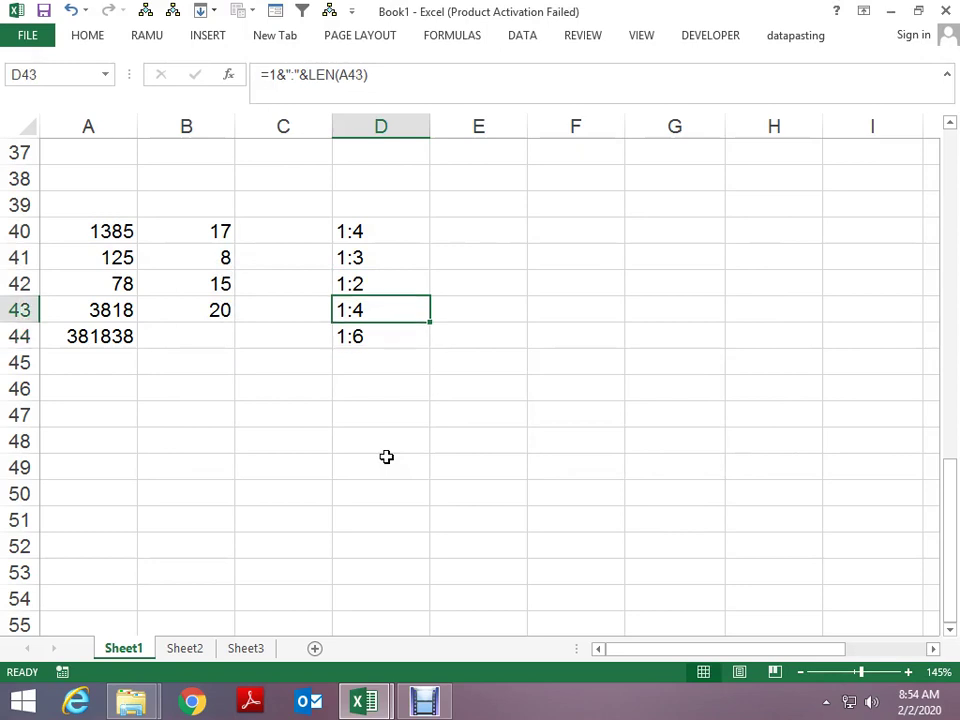
key(Up)
key(Up)
key(Up)
key(Up)
key(Down)
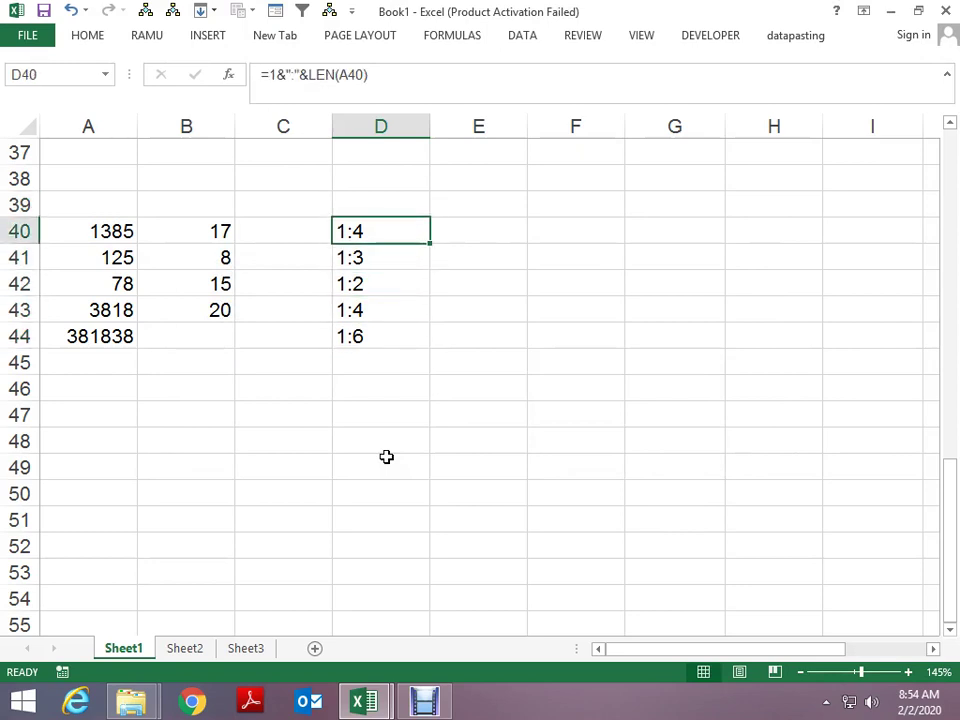
key(Down)
key(Up)
- Wrap the D40 text formula in INDIRECT
key(F2)
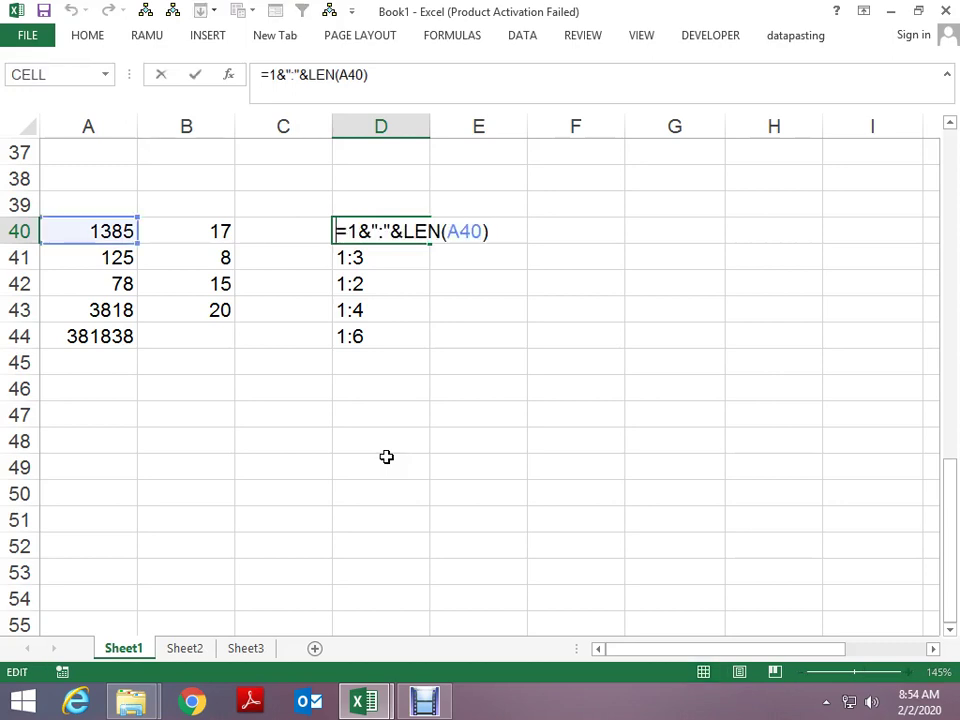
key(Home)
key(Right)
text(i)
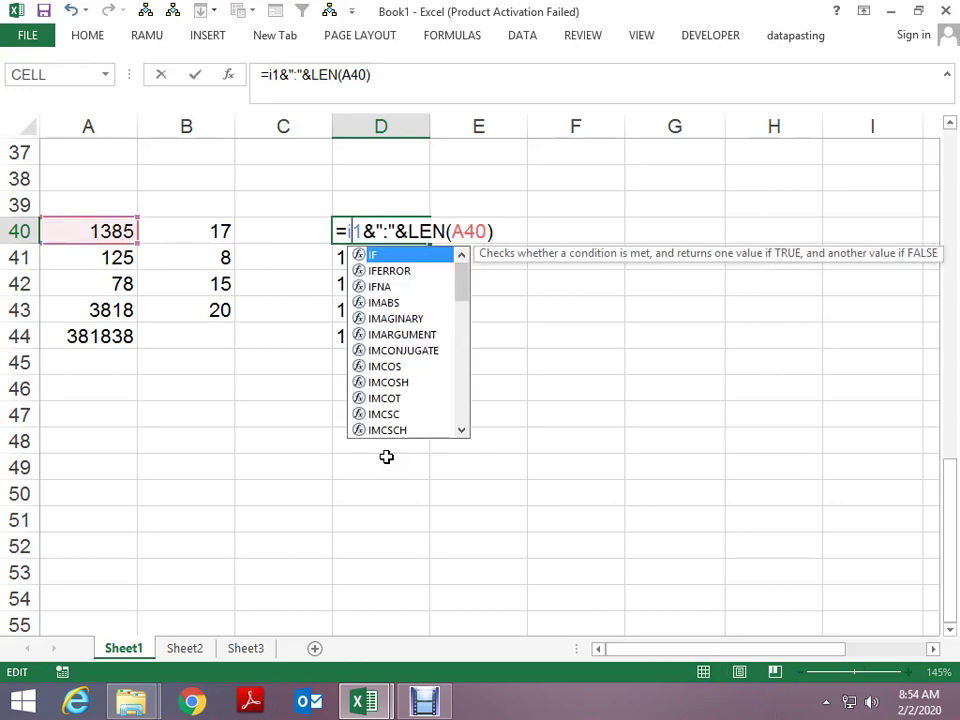
text(nd)
key(Down)
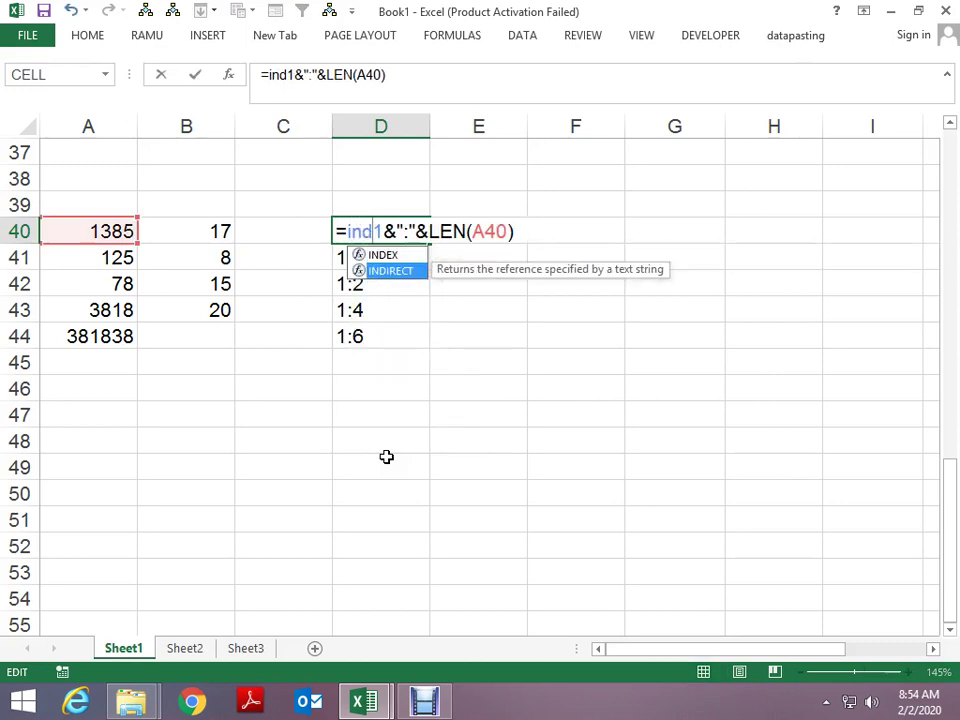
key(Tab)
key(Return)
key(Return)
- Wrap it in ROW, making =ROW(INDIRECT(1&":"&LEN(A40)))
key(F2)
key(Home)
key(Right)
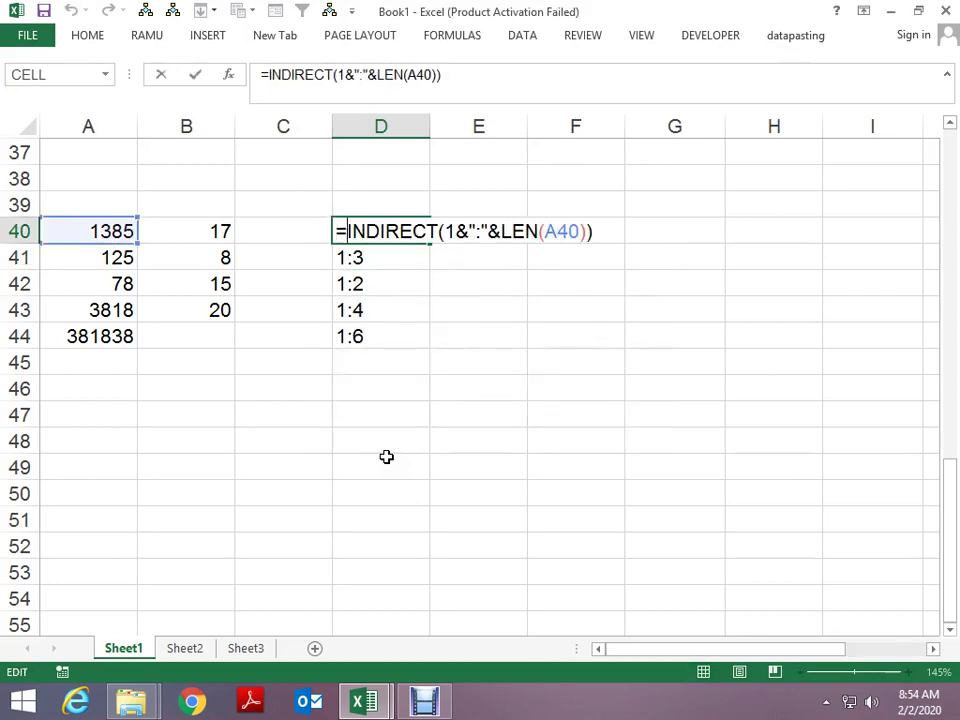
text(ro)
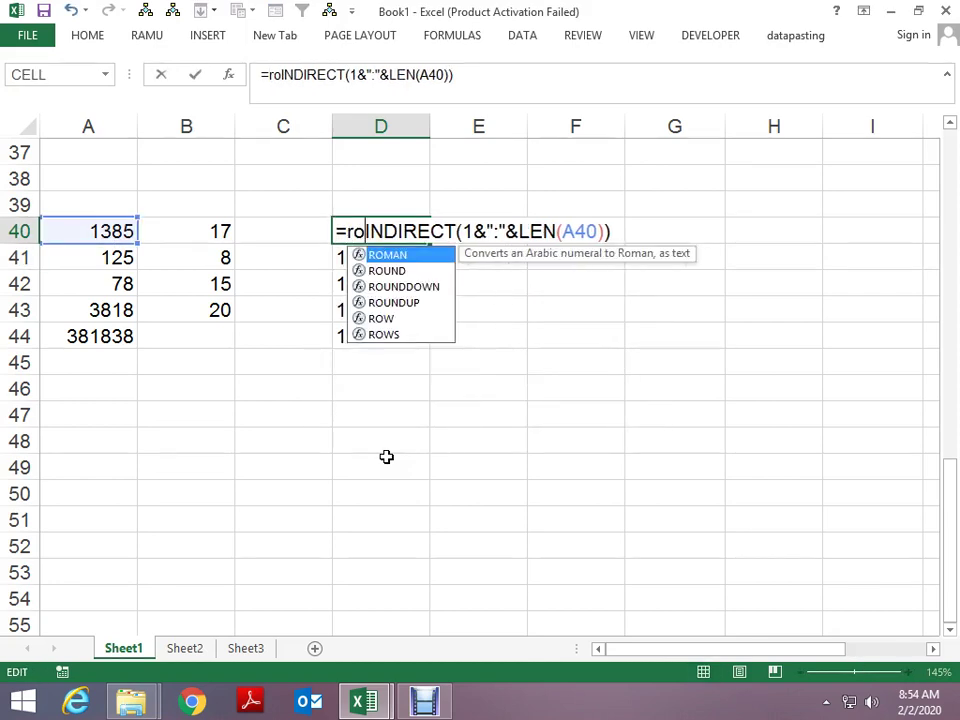
text(w)
key(Tab)
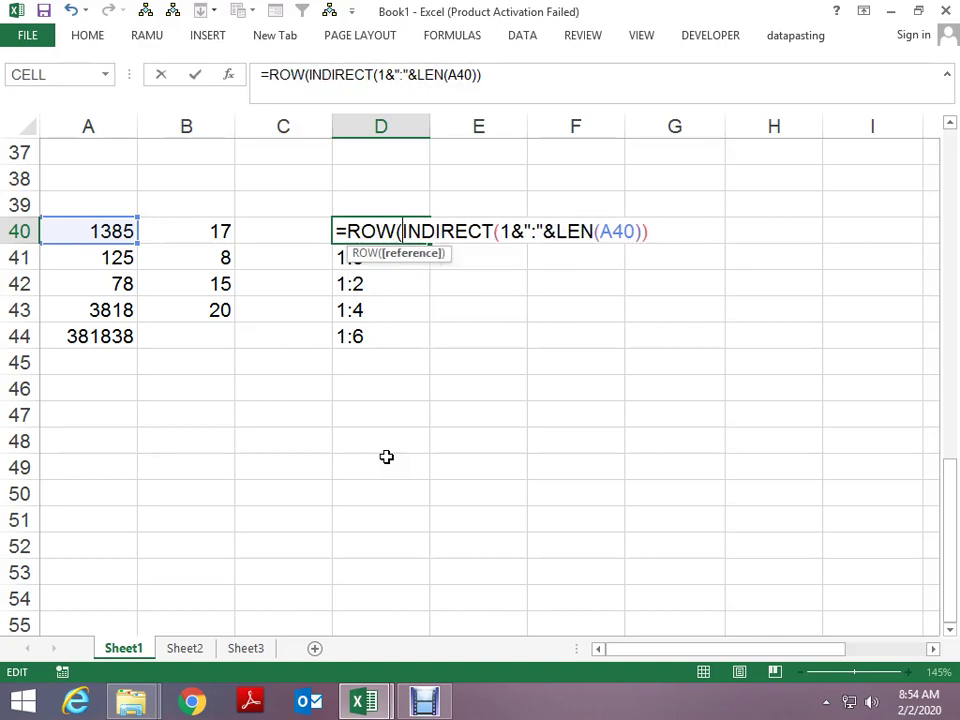
key(Return)
key(Up)
- Evaluate the formula with F9 to confirm it returns {1;2;3;4}, then discard the preview
key(F2)
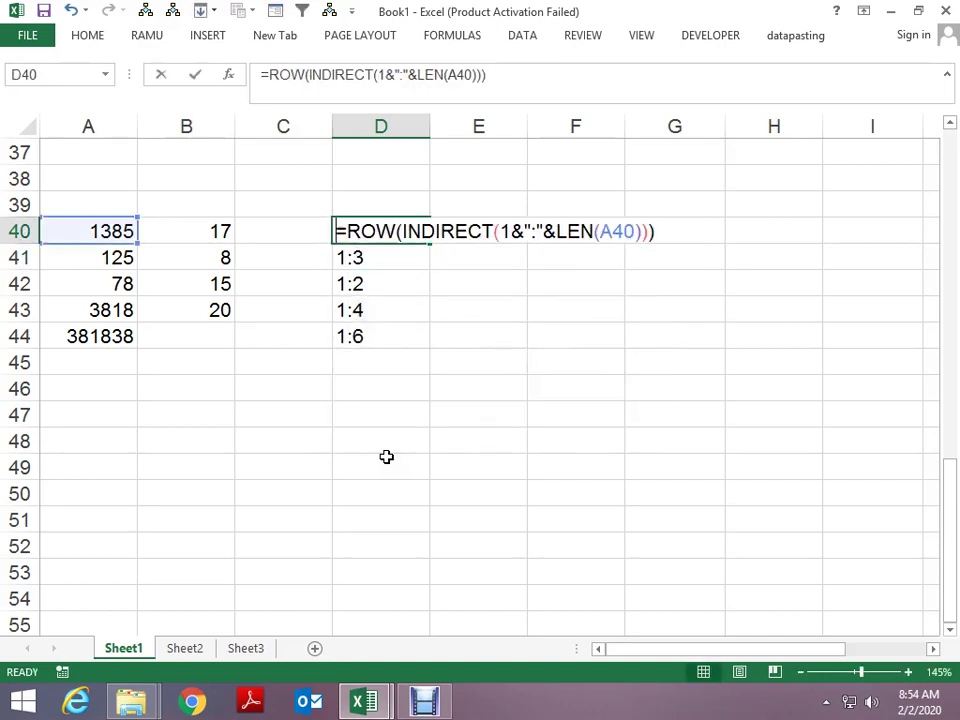
key(shift+Home)
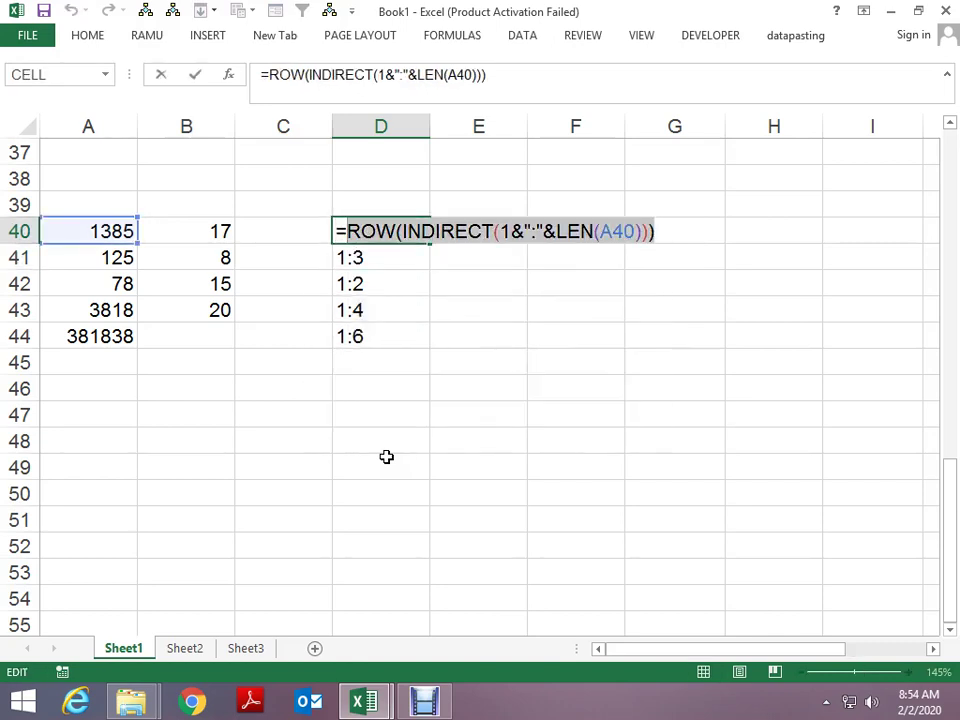
key(F9)
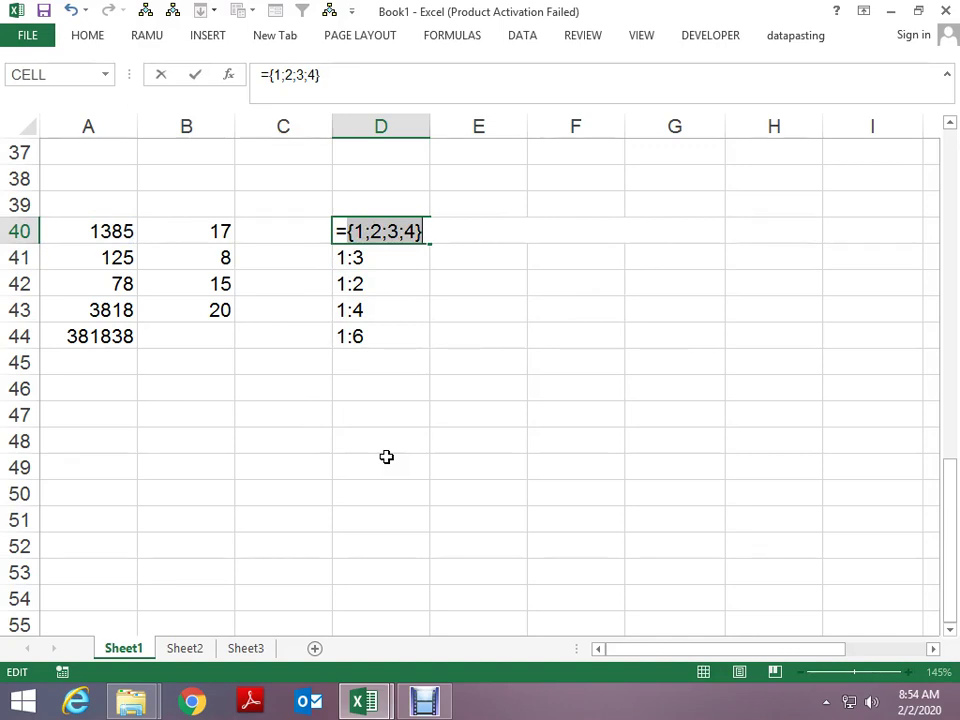
key(Escape)
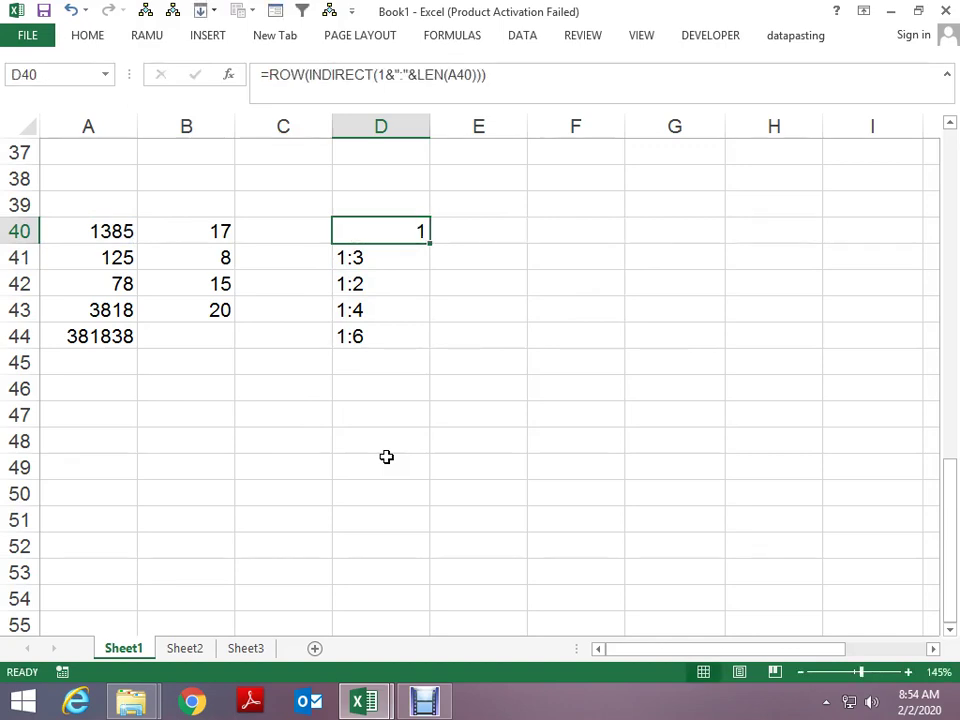
key(Left)
key(Left)
key(Left)
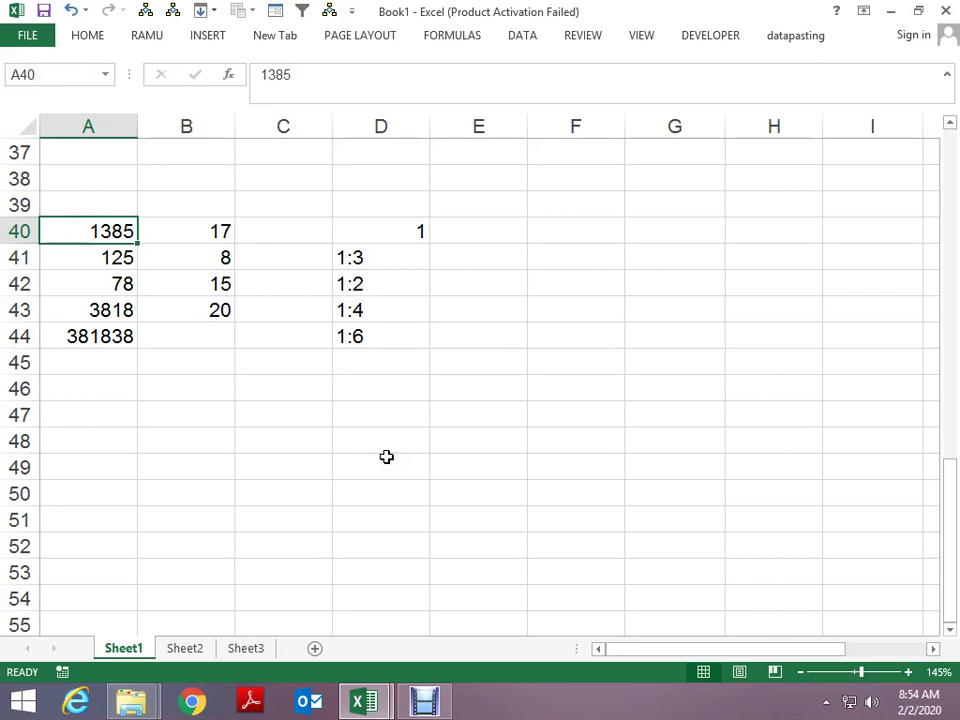
- Enter the digits 1, 3, 8 and 5 into cells F40:I40
key(Right)
key(Right)
key(Right)
key(Right)
key(Right)
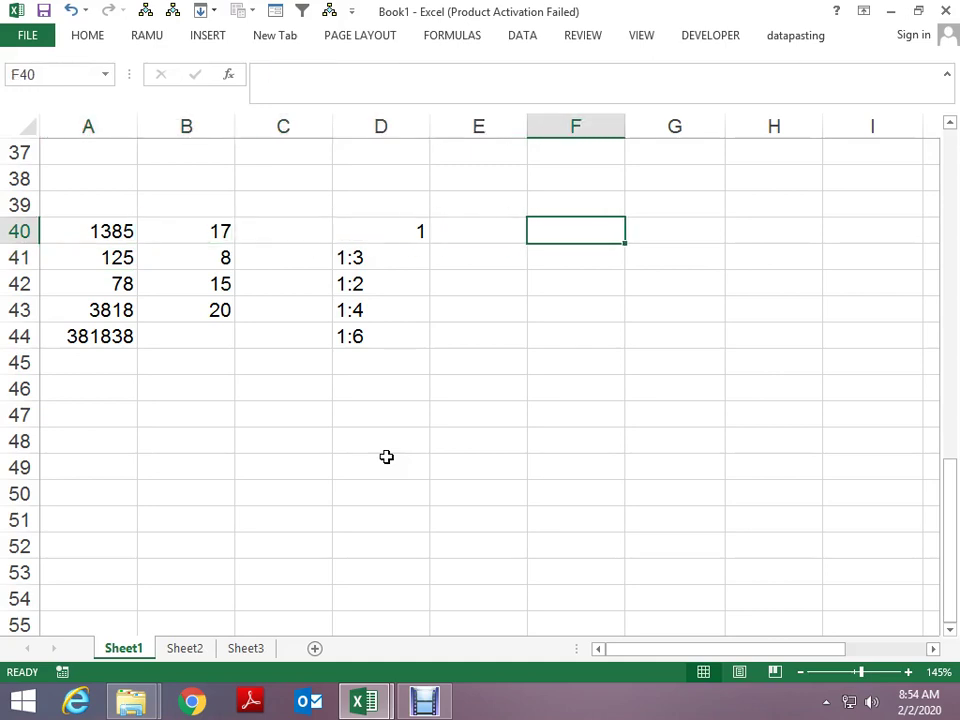
text(1)
key(Right)
text(3)
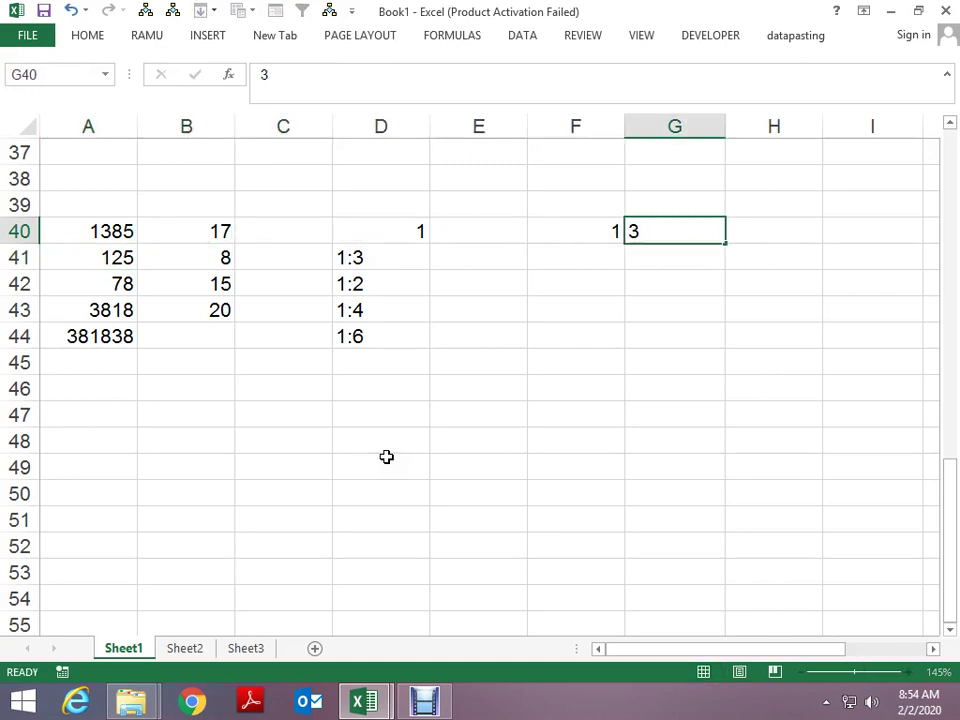
key(Right)
text(8)
key(Right)
text(5)
key(Return)
key(Up)
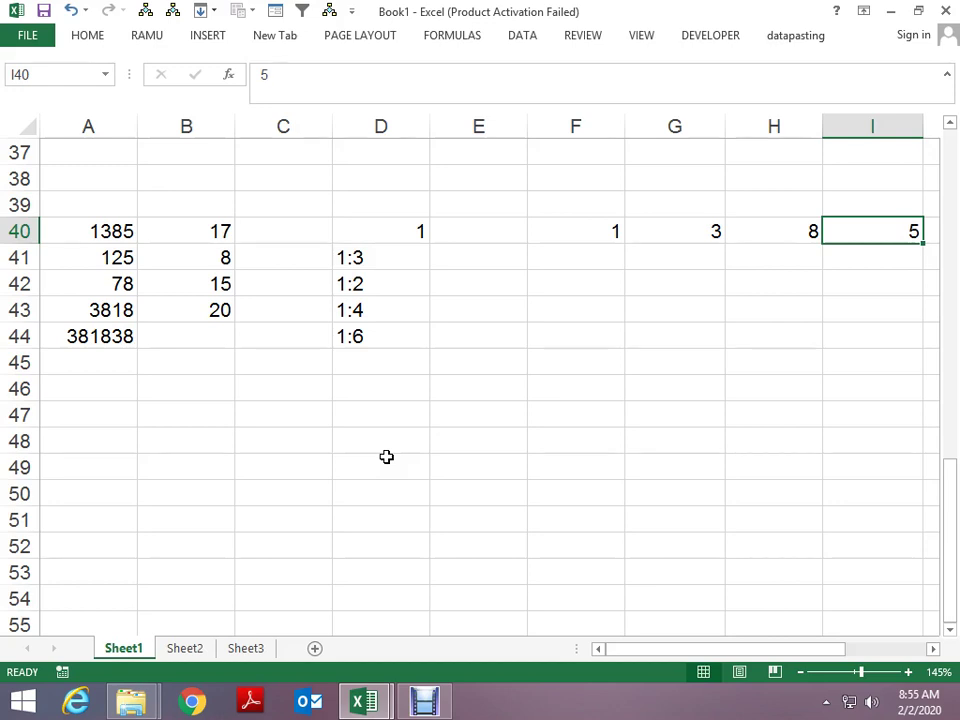
- Copy the number 1385 from A40 into A47
key(Left)
key(Left)
key(Left)
key(Left)
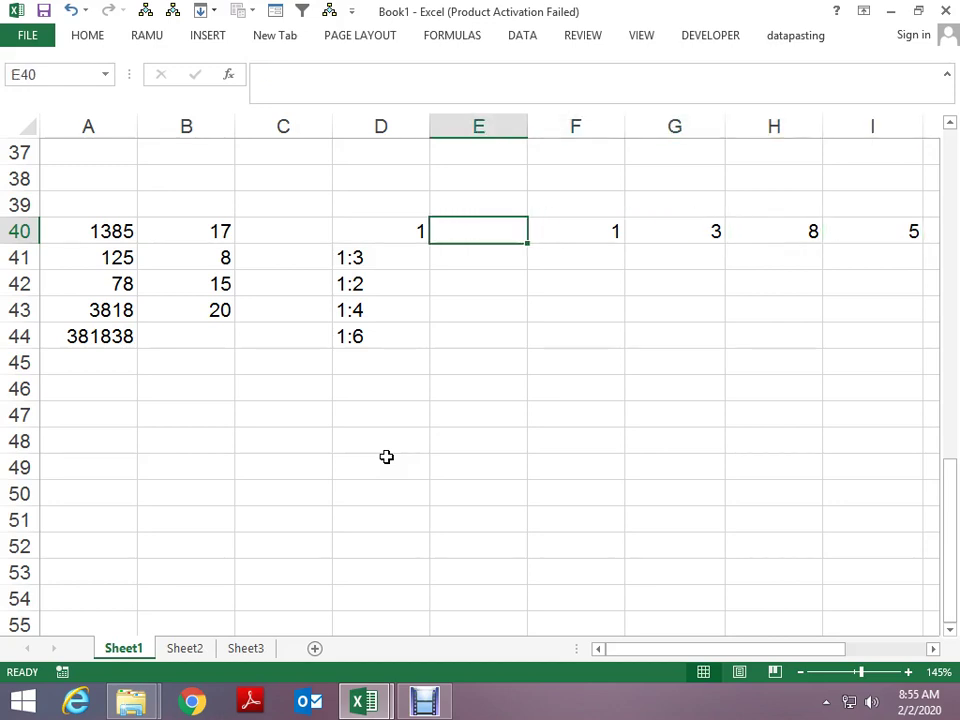
key(Left)
key(F2)
key(Escape)
key(Down)
key(Down)
key(Down)
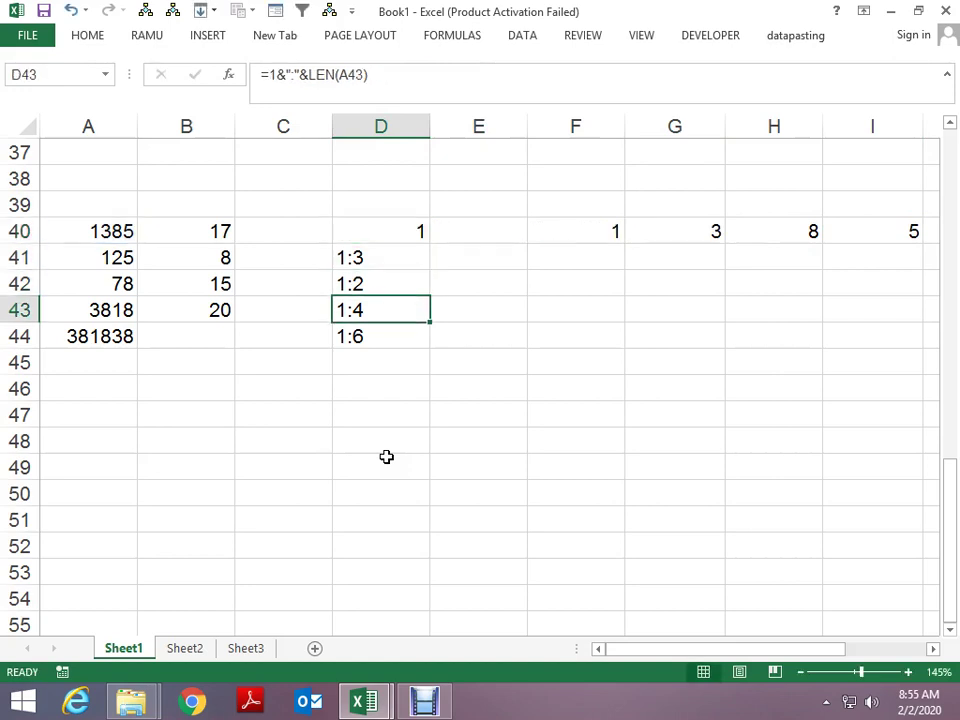
key(Down)
key(Left)
key(Left)
key(Left)
key(Up)
key(Up)
key(Up)
key(Up)
key(ctrl+c)
key(Down)
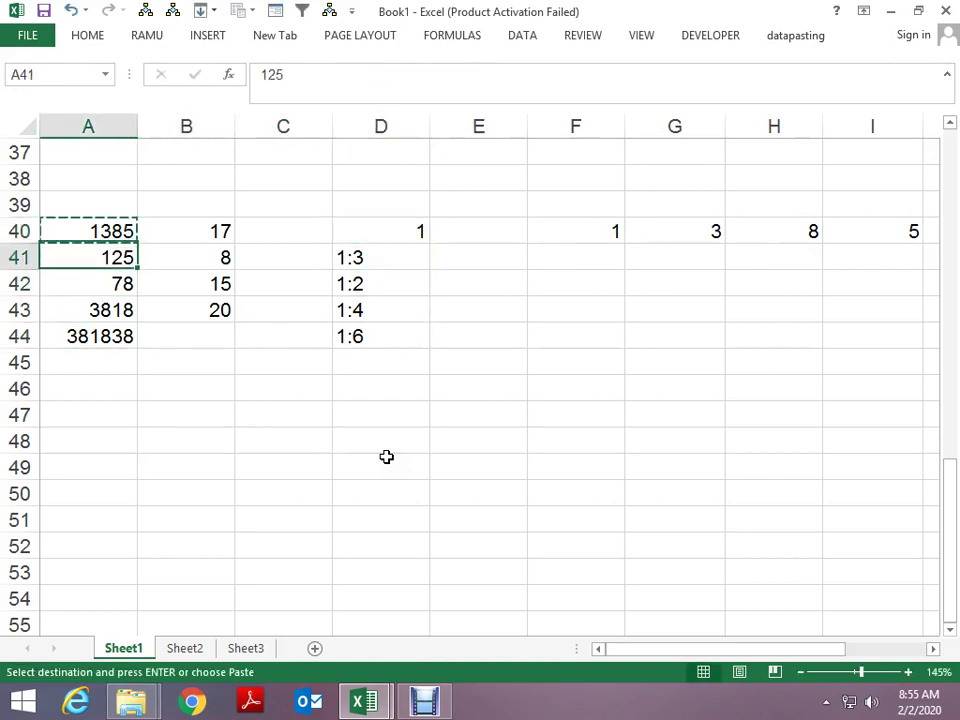
key(Down)
key(Down)
key(Down)
key(Down)
key(Down)
key(Return)
- Put 1 in C47 and cancel the entry started in D47
key(Right)
key(Right)
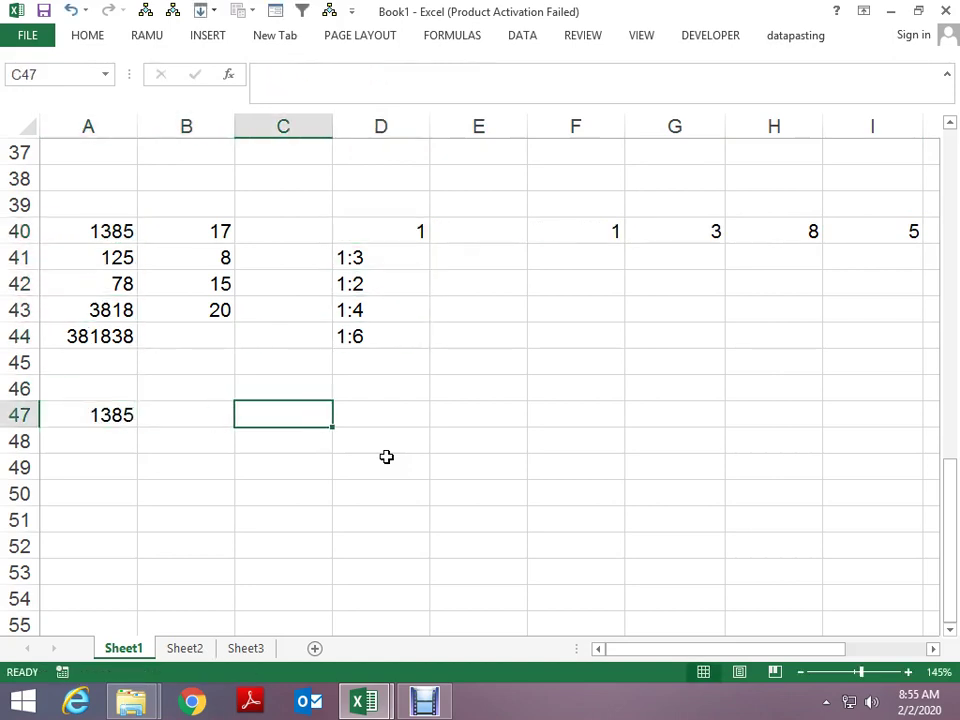
text(1)
key(ctrl+Return)
key(Right)
text(3)
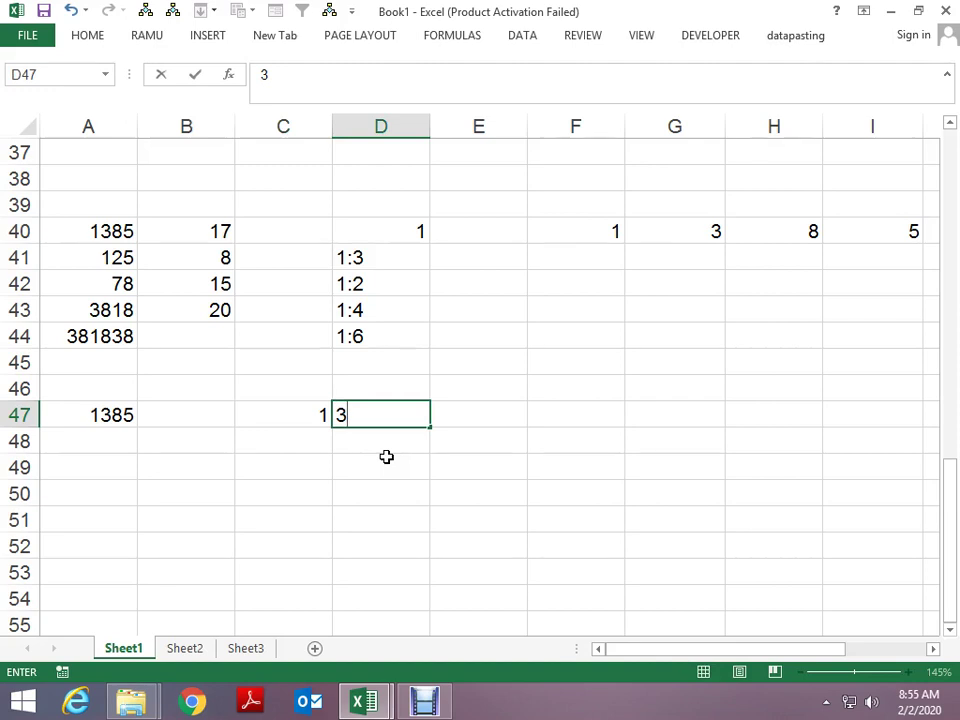
key(Escape)
key(Up)
key(Up)
key(Up)
- Rewrite D40 as MID(A40,ROW(INDIRECT(1&":"&LEN(A40))),1) to pull out single digits
key(Up)
key(Up)
key(Up)
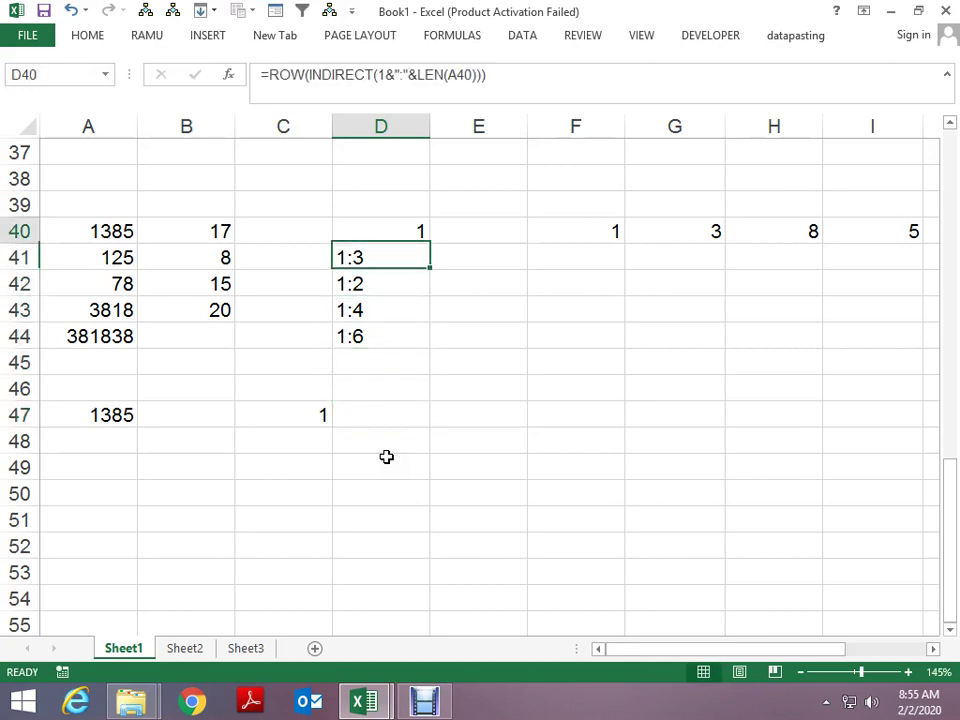
key(Up)
key(F2)
key(Home)
key(Right)
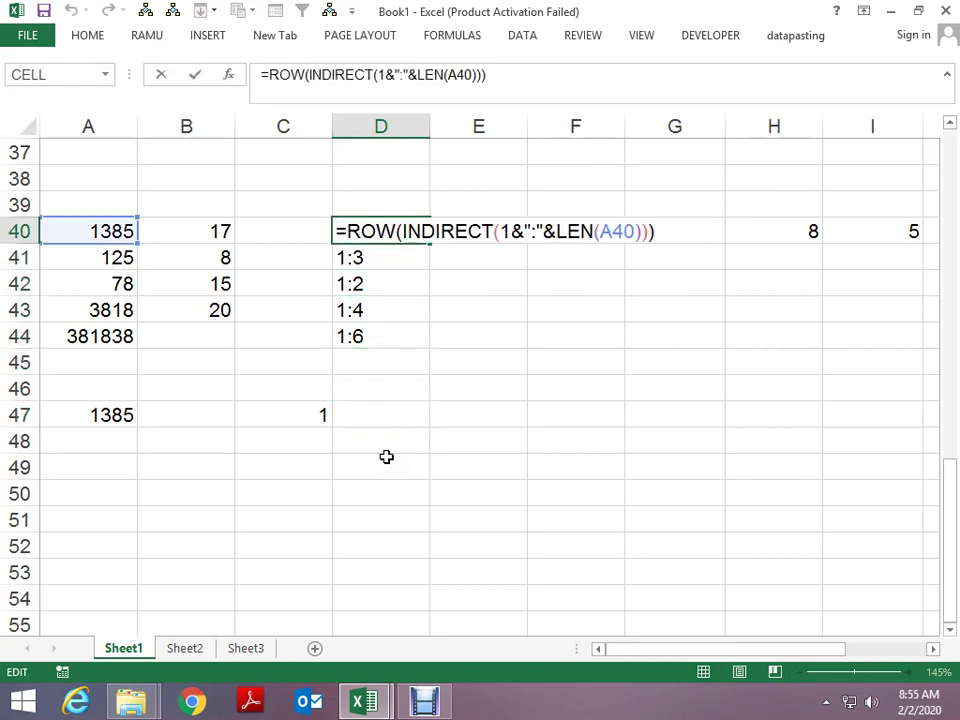
text(mi)
key(Tab)
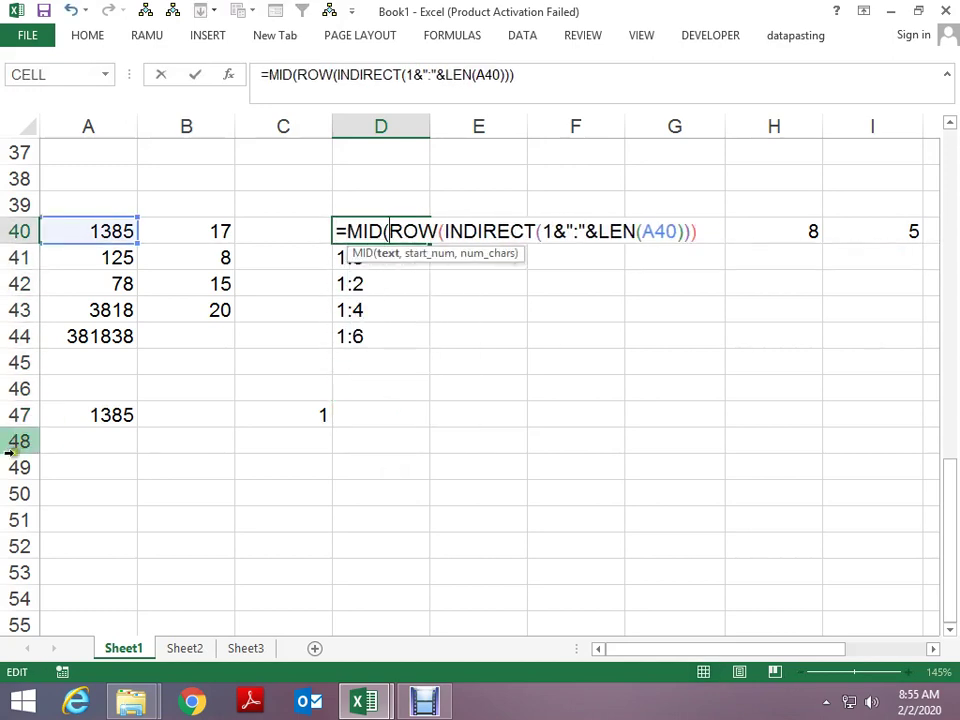
click(65, 237)
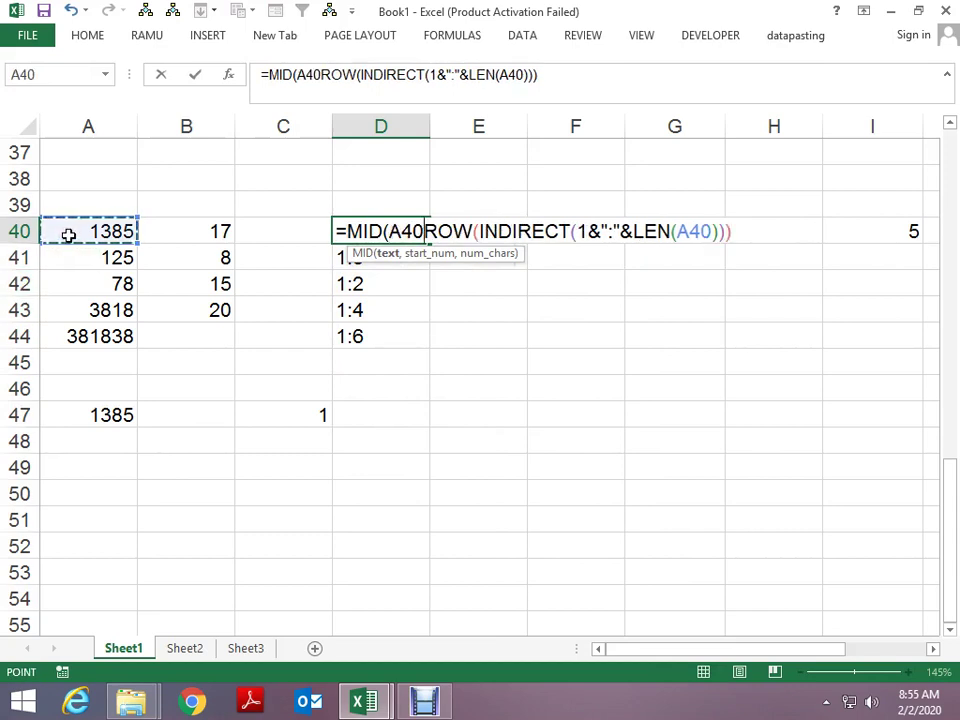
text(,)
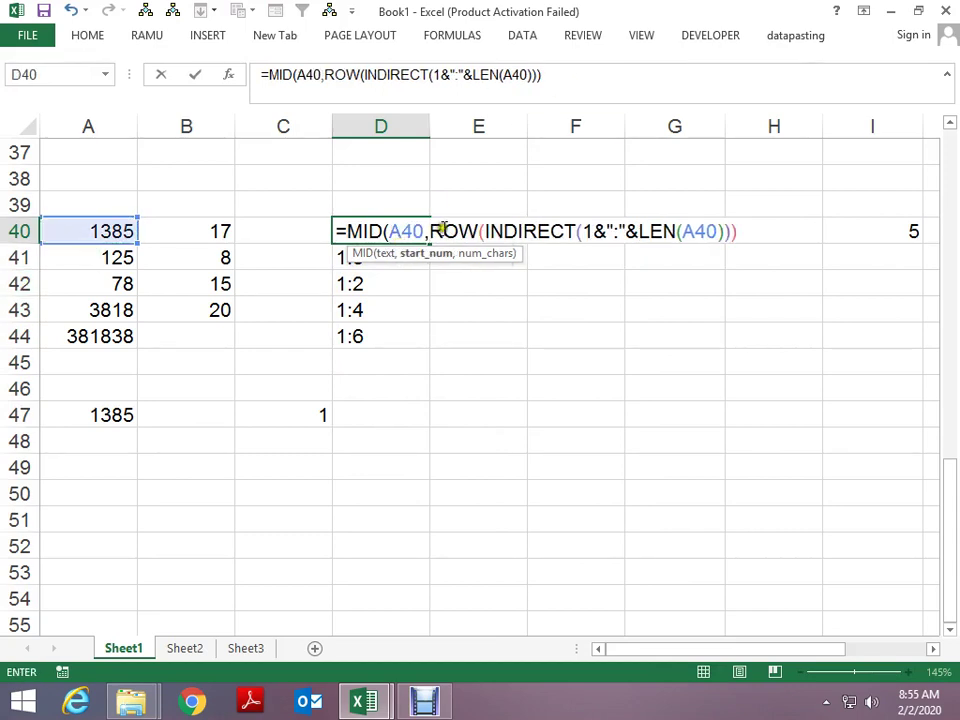
click(432, 229)
drag(432, 229, 758, 238)
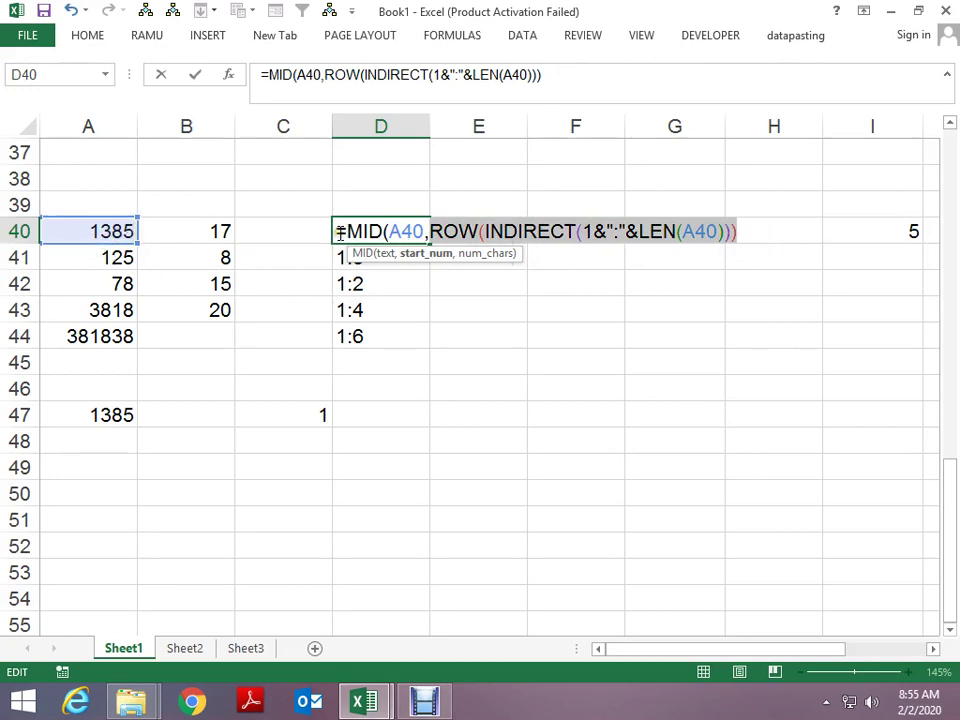
key(End)
text(,)
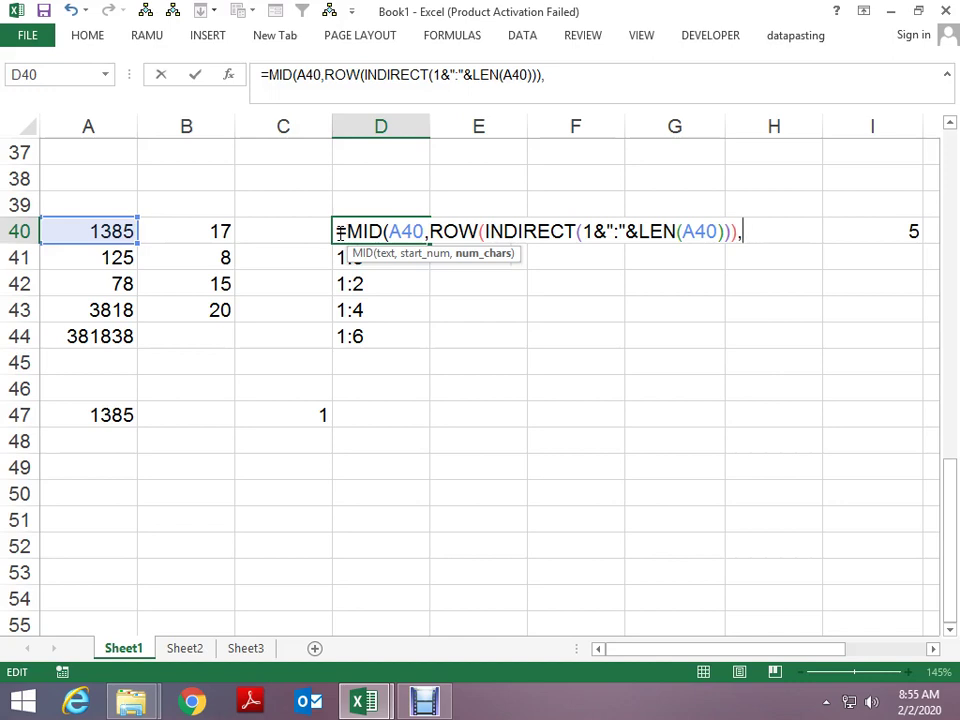
text(1)
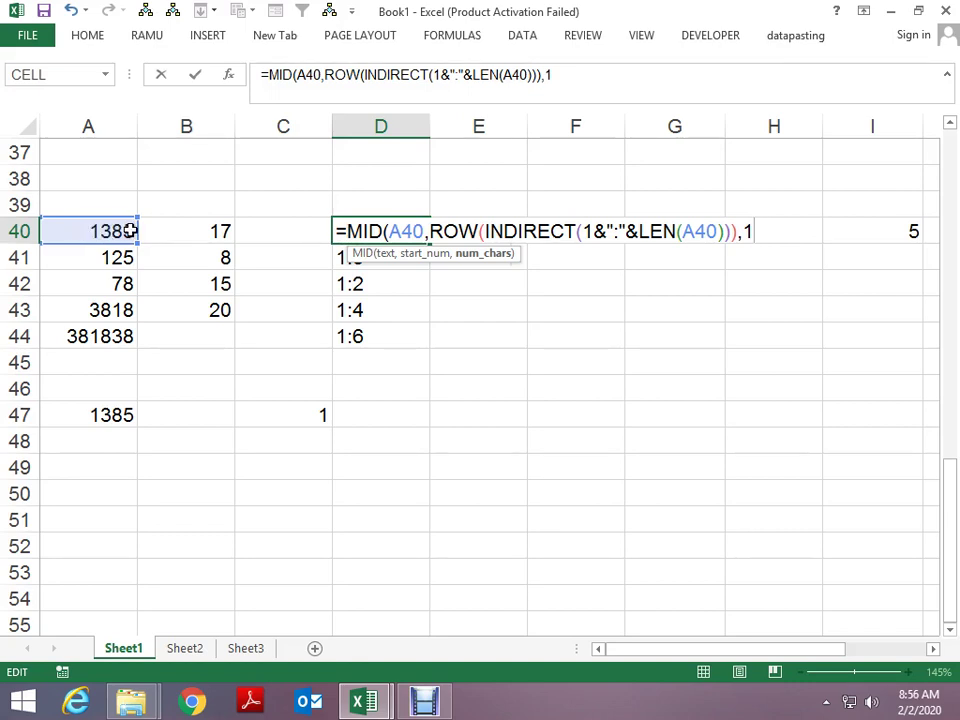
key(Return)
key(Return)
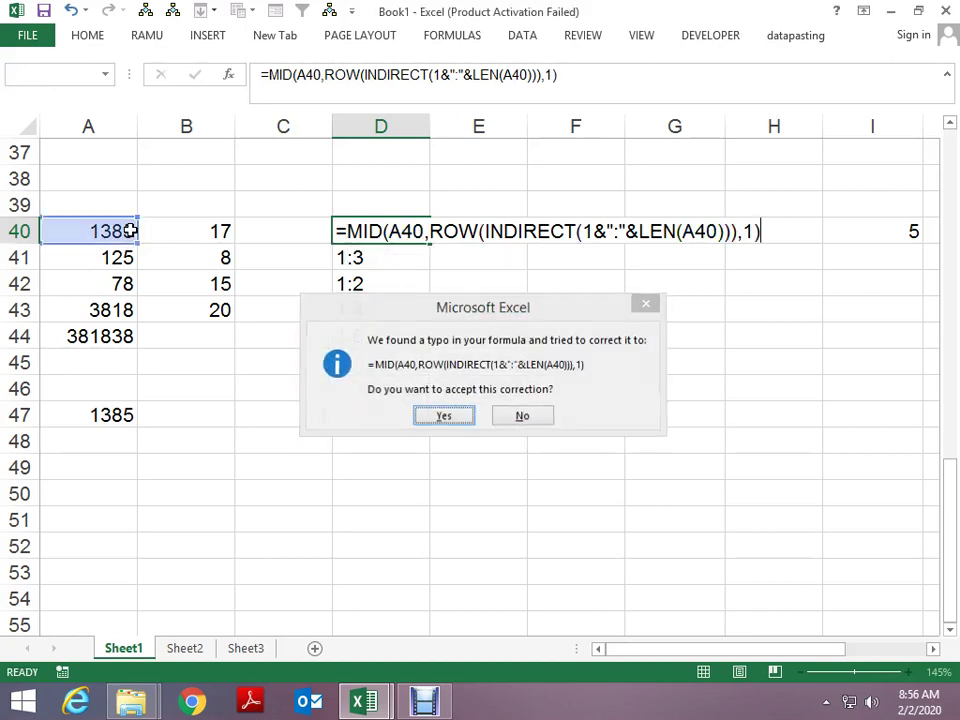
key(Up)
- Preview the MID formula's array result with F9, then discard the preview
key(F2)
key(shift+Home)
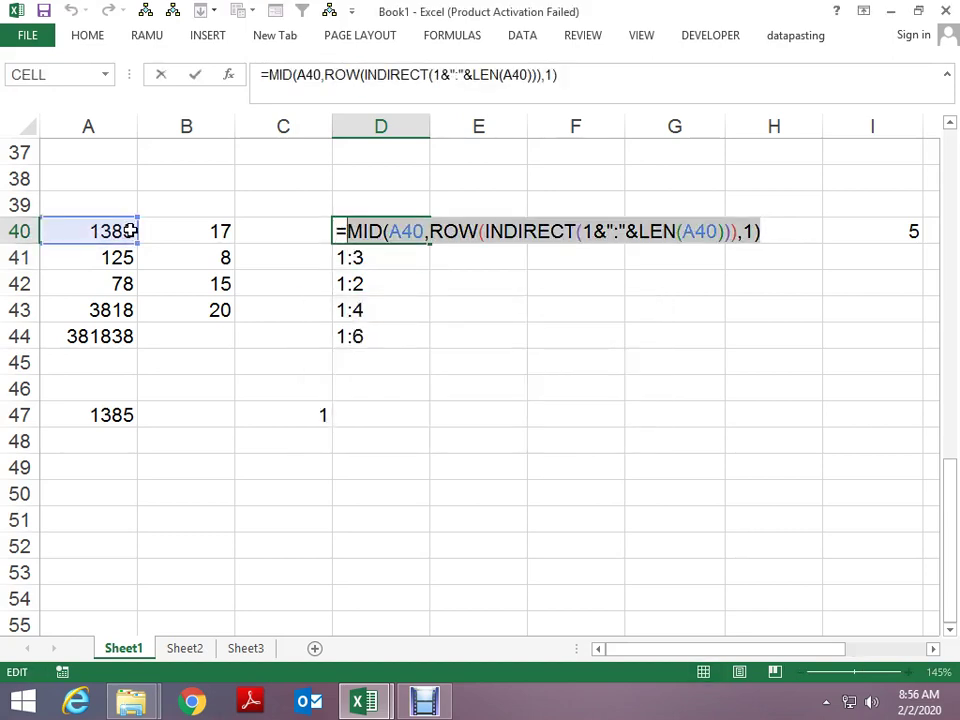
key(F9)
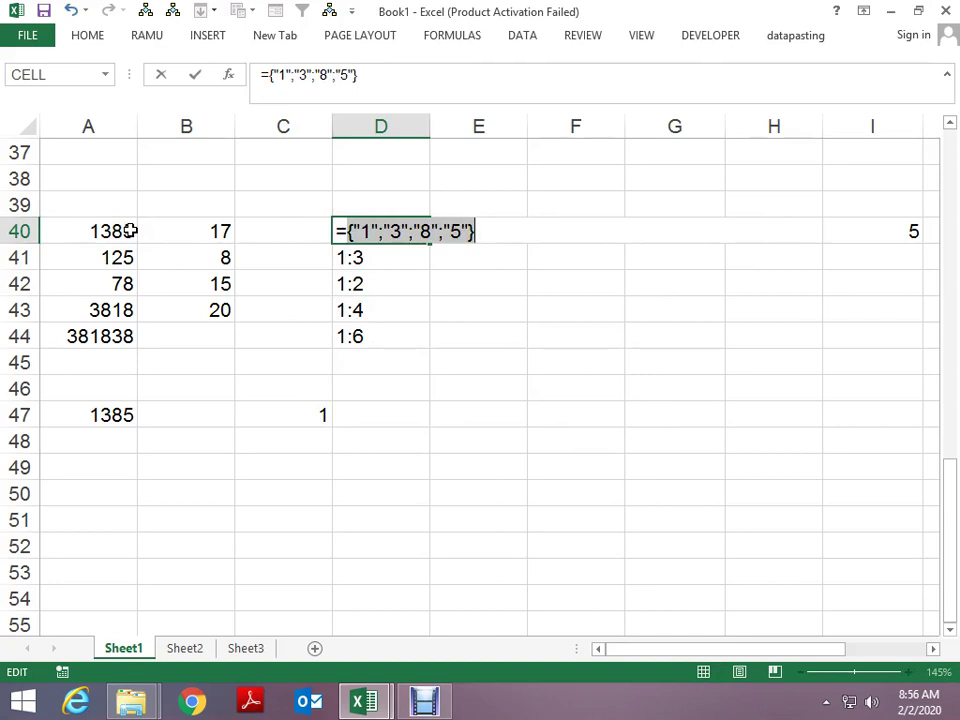
key(Escape)
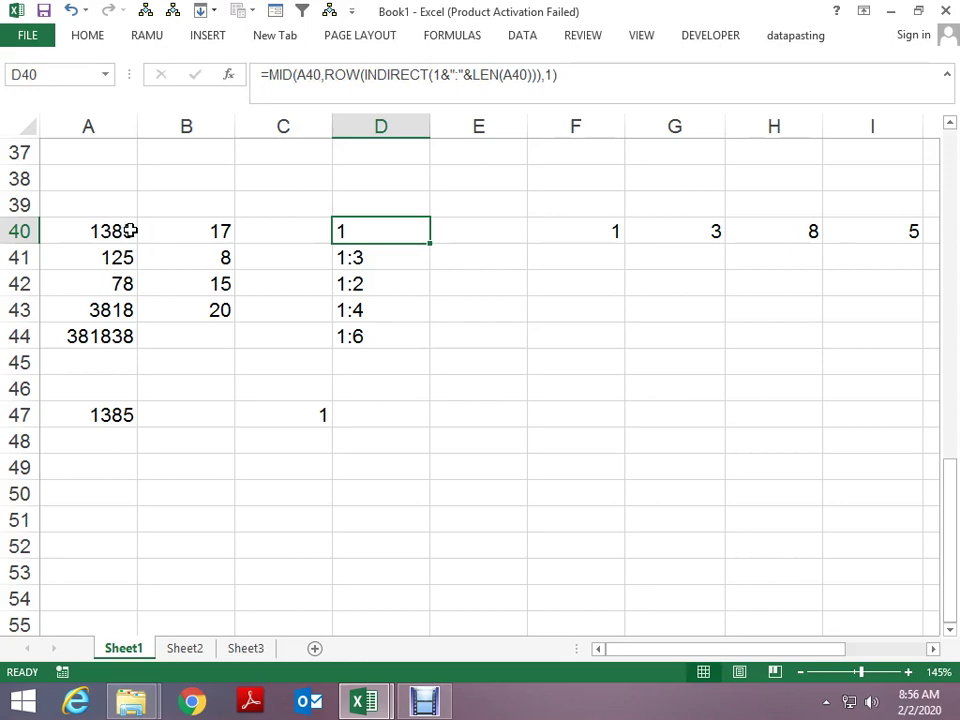
- Wrap D40's MID formula in SUM and array-enter it, returning 0
key(F2)
key(Home)
key(Right)
text(s)
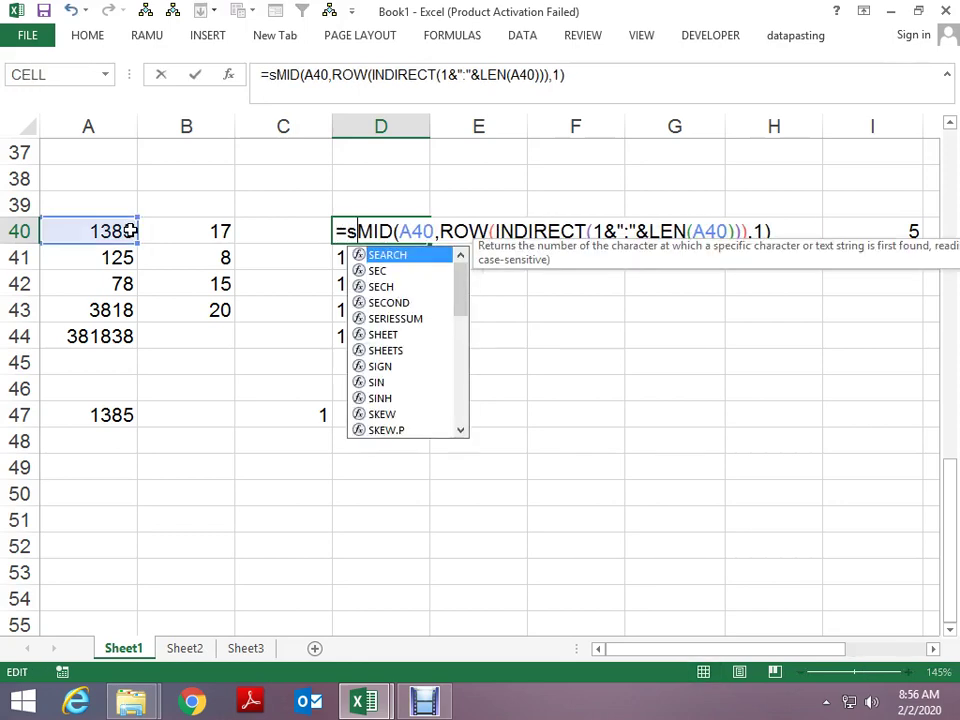
text(um)
key(Tab)
key(End)
text())
key(Return)
key(Up)
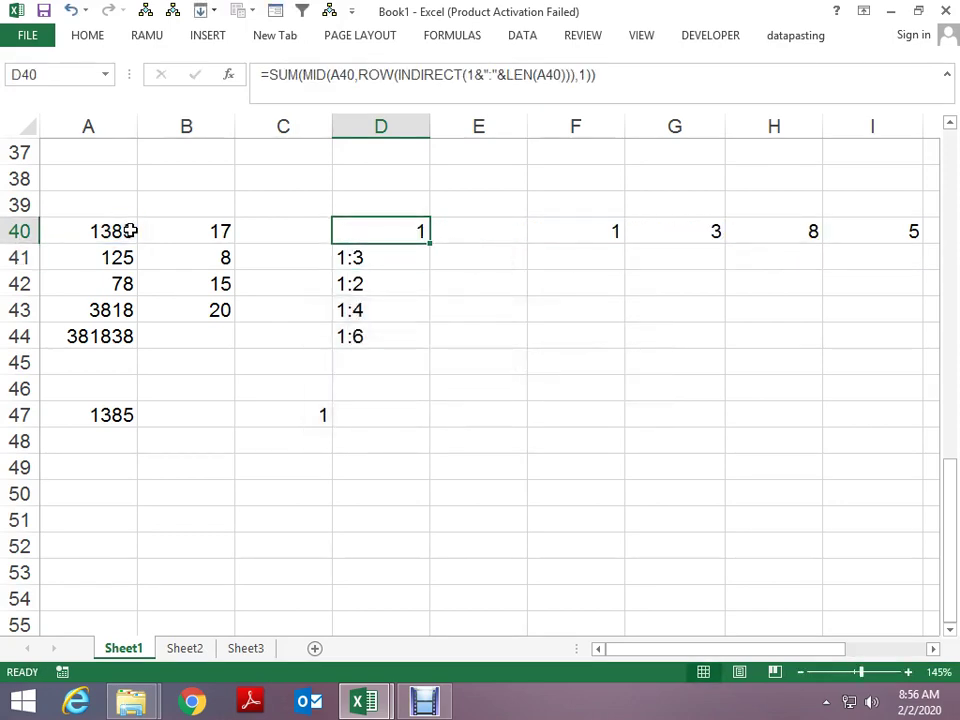
key(F2)
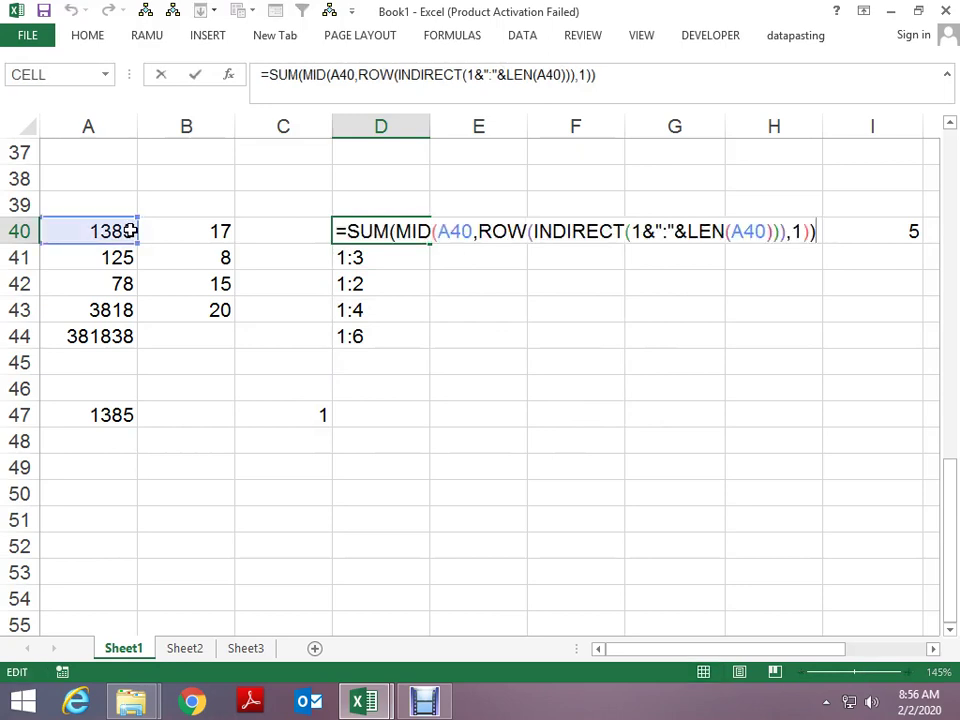
key(ctrl+shift+Return)
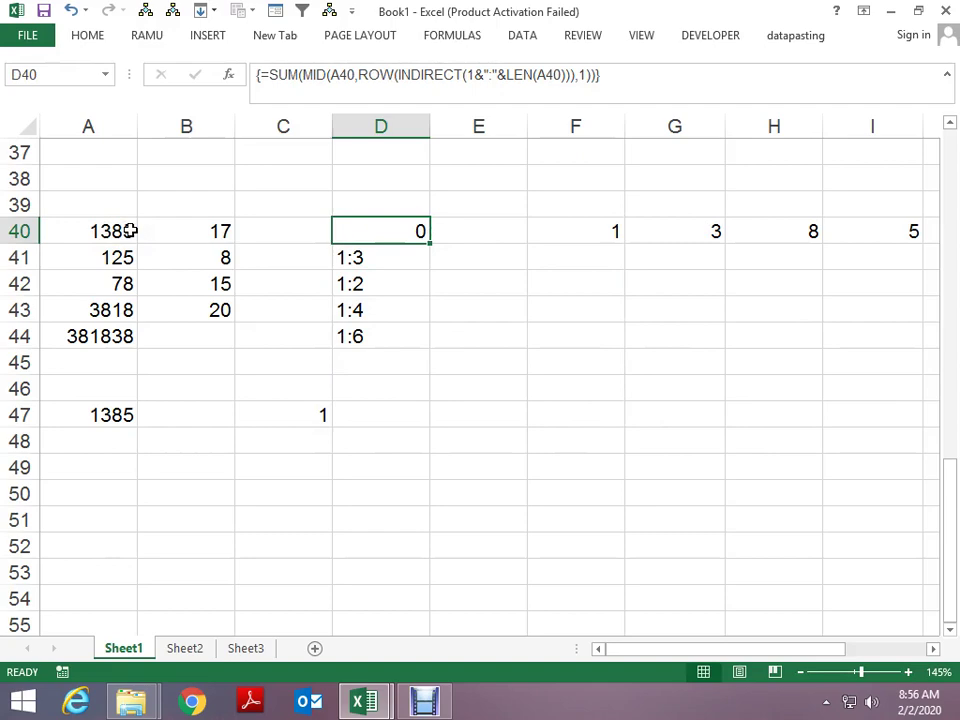
- Evaluate D40 step by step: LEN gives 4, rows 1:4, text digits, sum 0
click(435, 35)
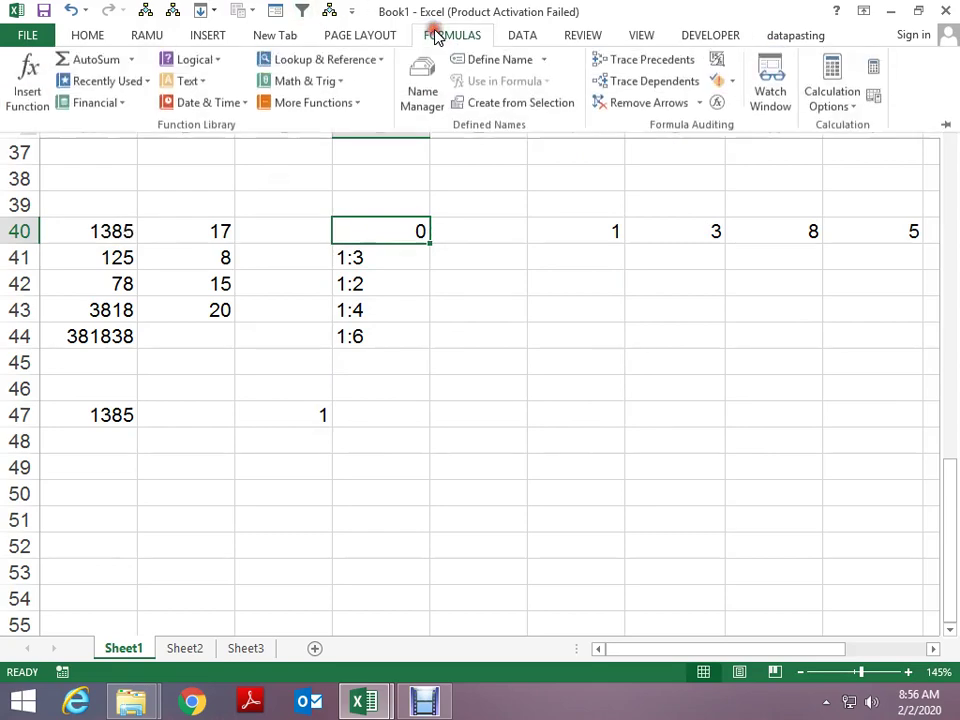
click(716, 103)
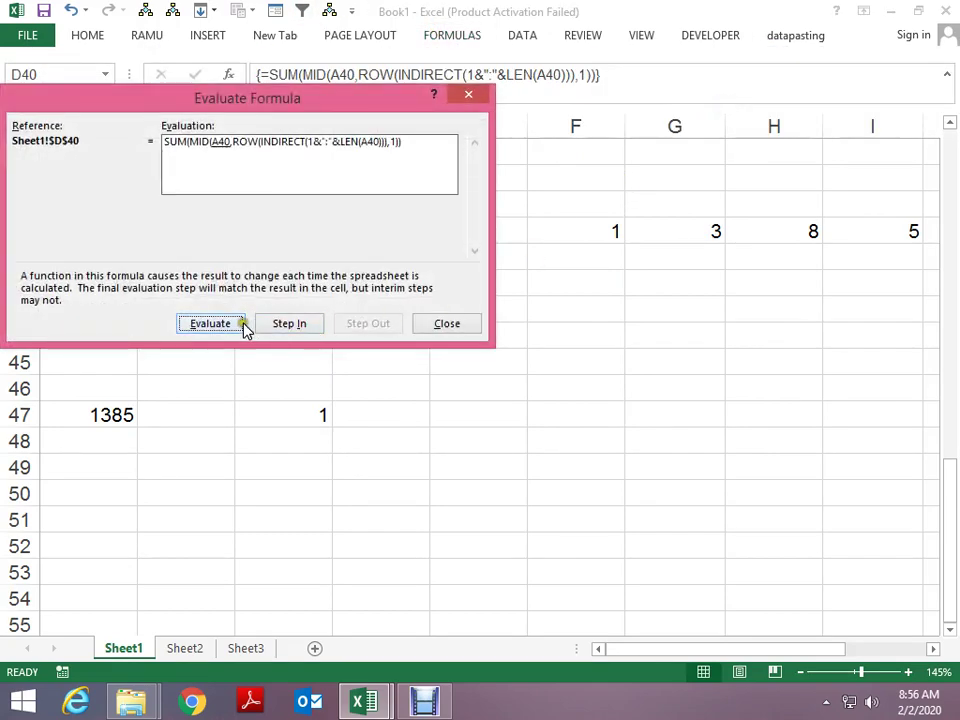
click(230, 324)
click(230, 324)
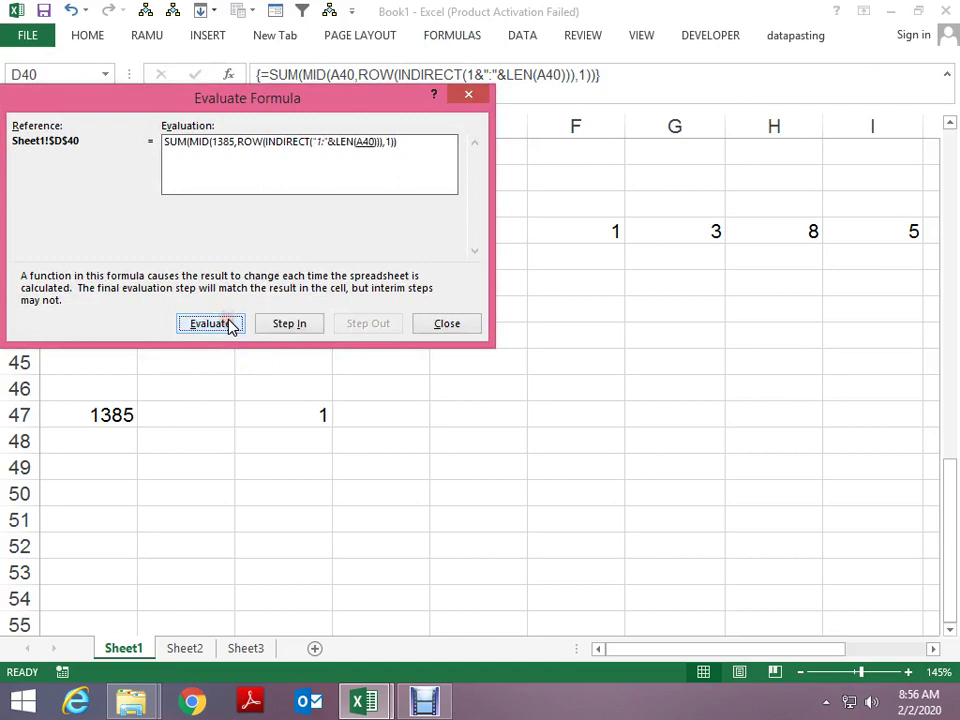
click(229, 325)
drag(304, 98, 424, 315)
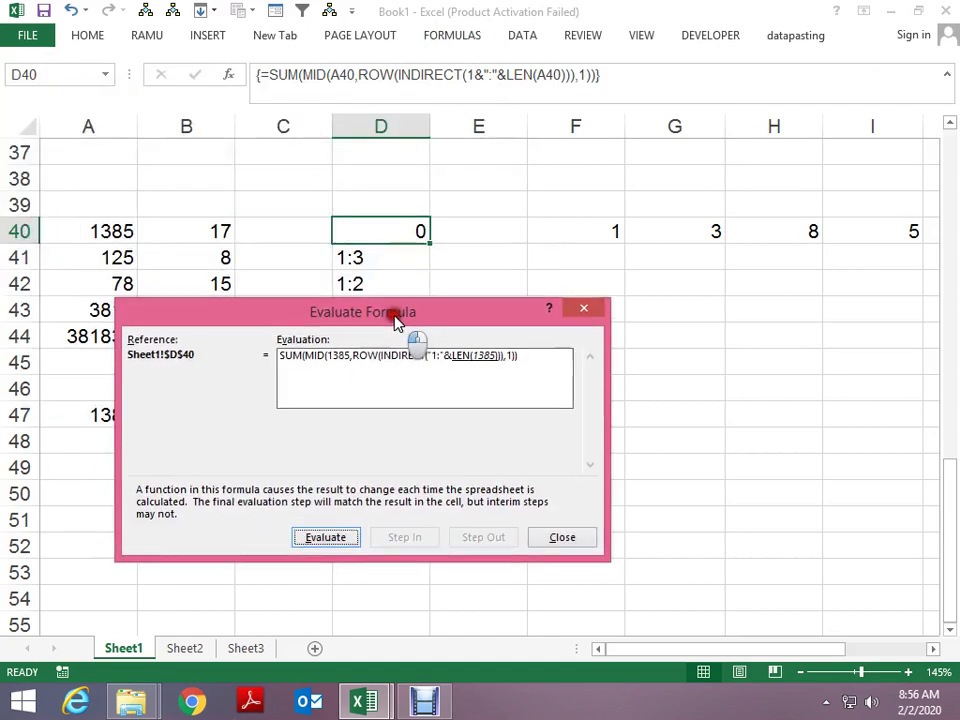
click(333, 541)
click(333, 541)
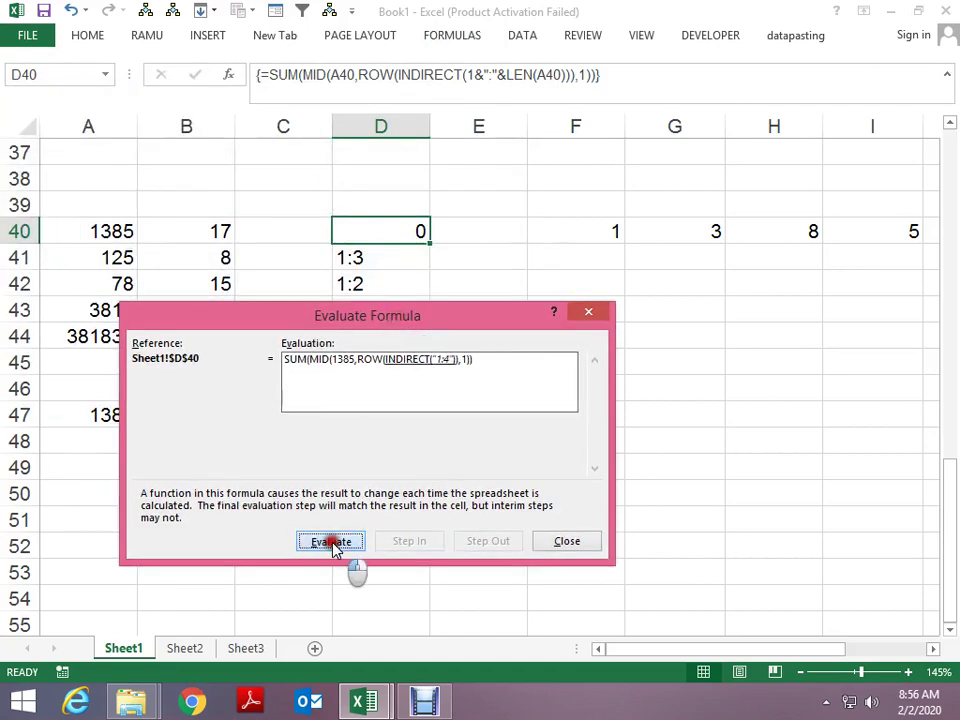
click(333, 541)
click(333, 541)
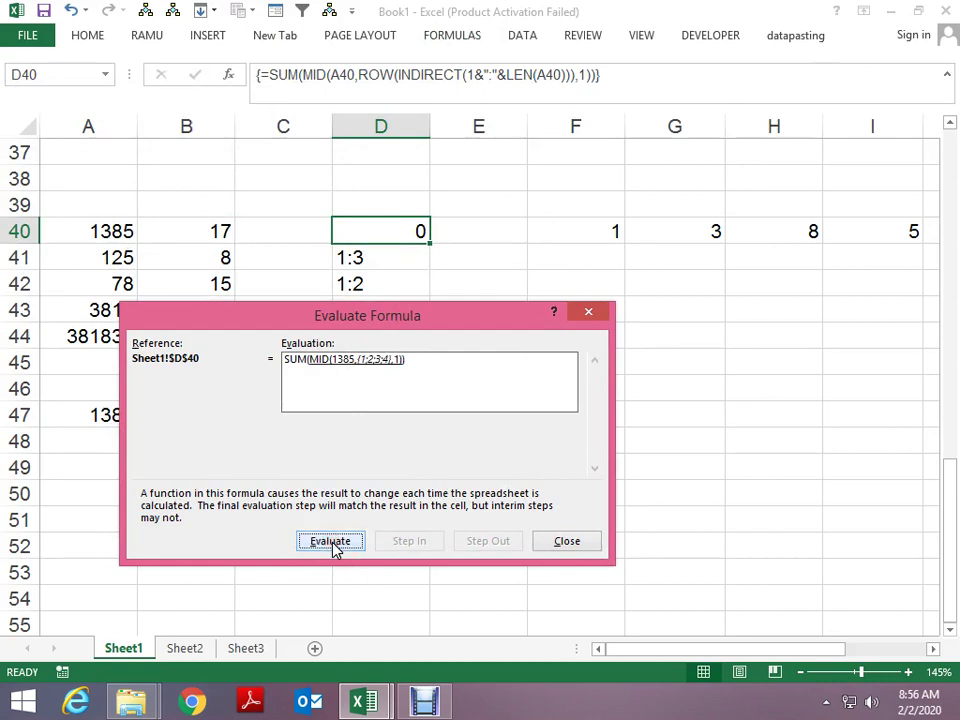
click(333, 541)
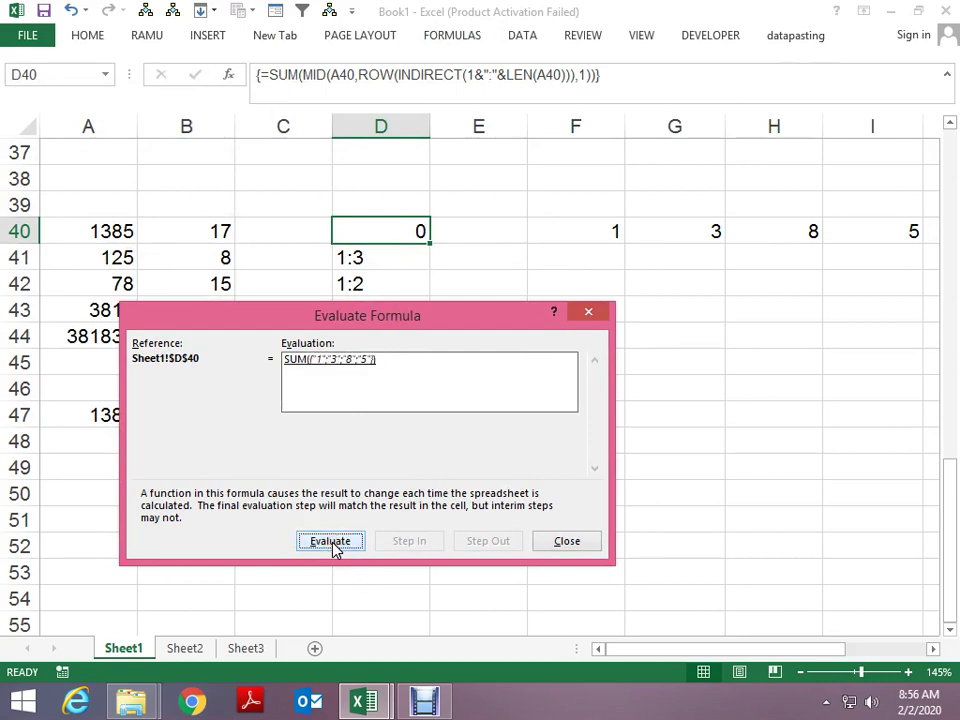
click(333, 541)
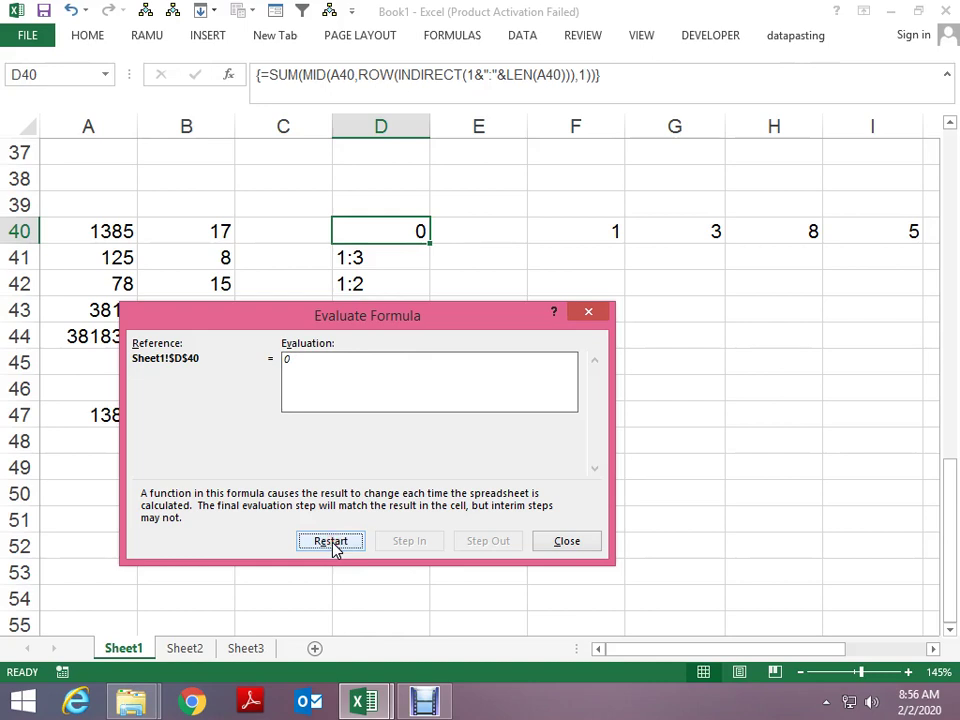
- Restart the evaluation, advance to the text digits {"1";"3";"8";"5"}, then close it
click(331, 541)
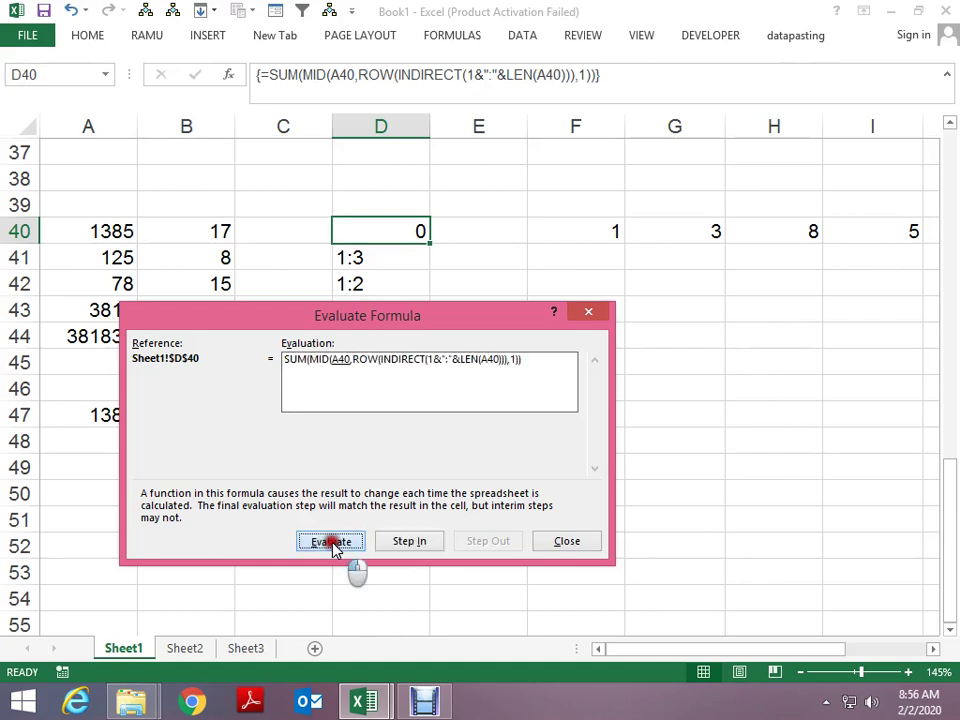
click(331, 541)
click(331, 541)
click(331, 541)
click(331, 541)
click(331, 541)
click(331, 541)
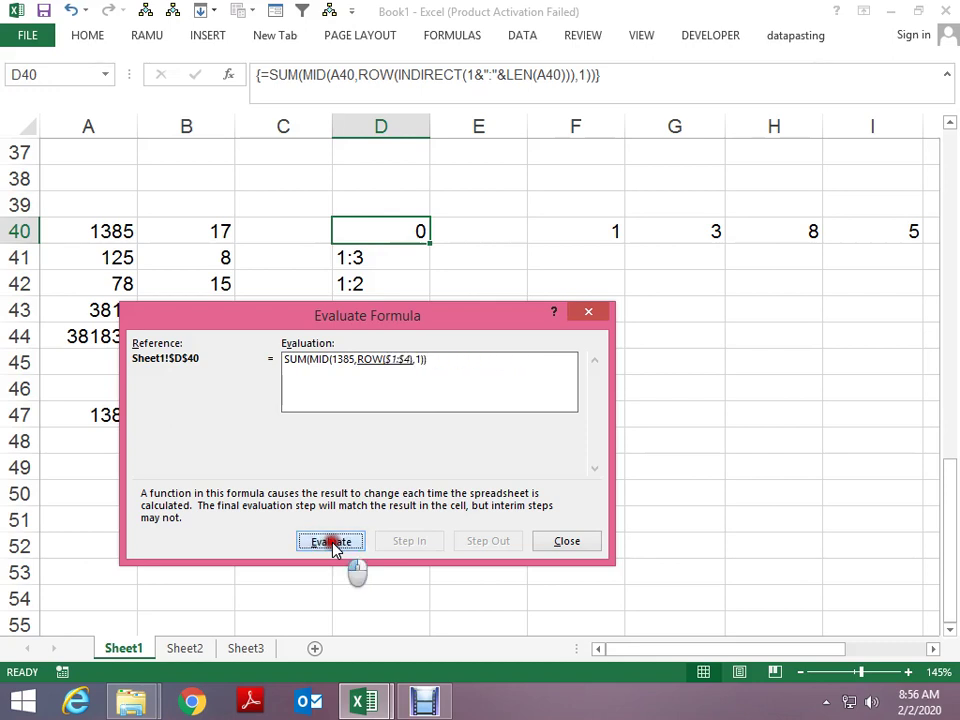
click(331, 541)
click(331, 541)
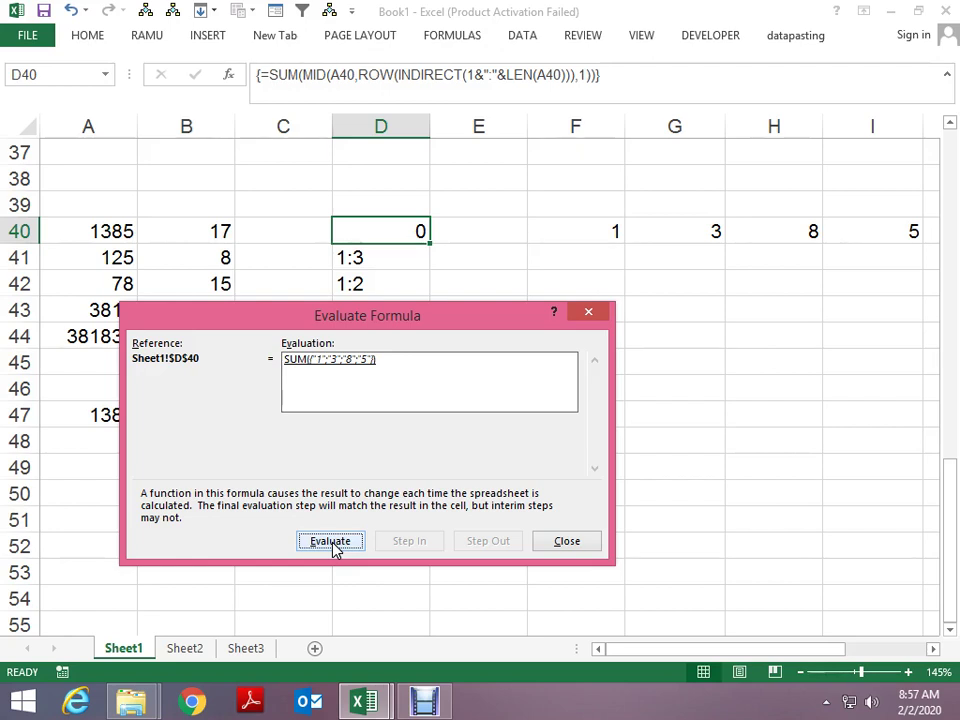
key(Escape)
- Wrap D40's MID part in VALUE and array-enter it, giving 17
key(F2)
key(ctrl+Return)
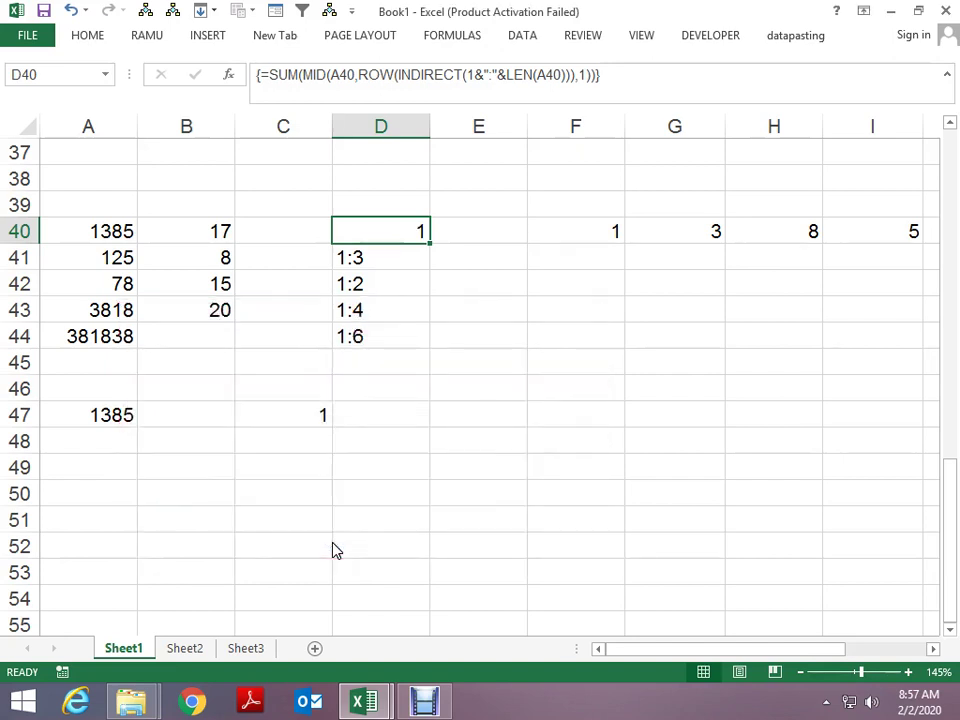
key(F2)
key(Home)
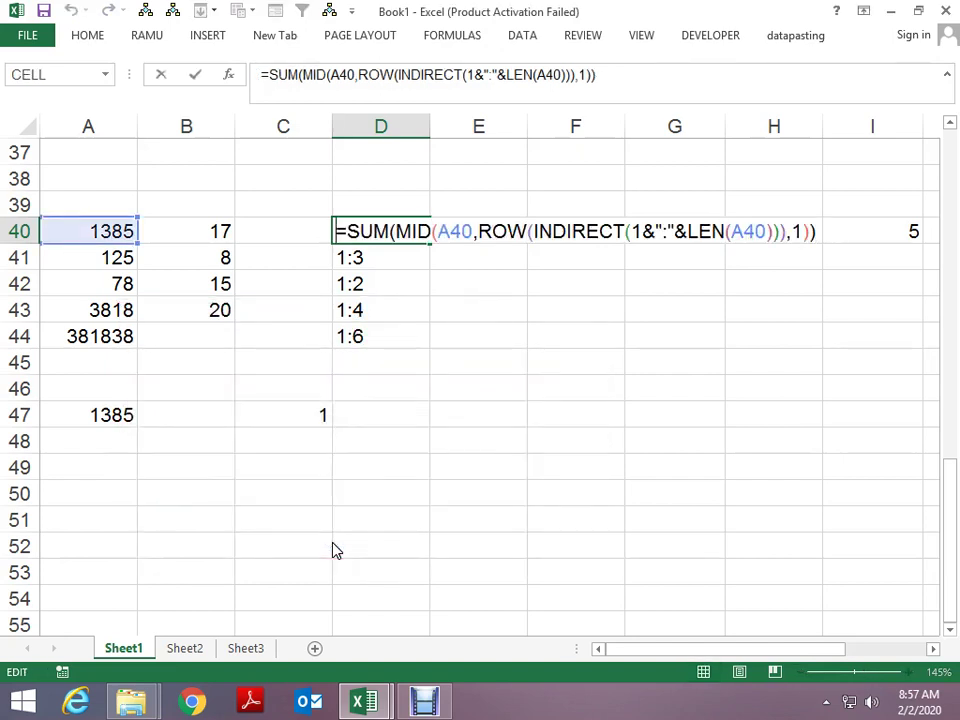
key(Right)
key(Right)
key(Right)
key(Right)
key(Right)
key(Left)
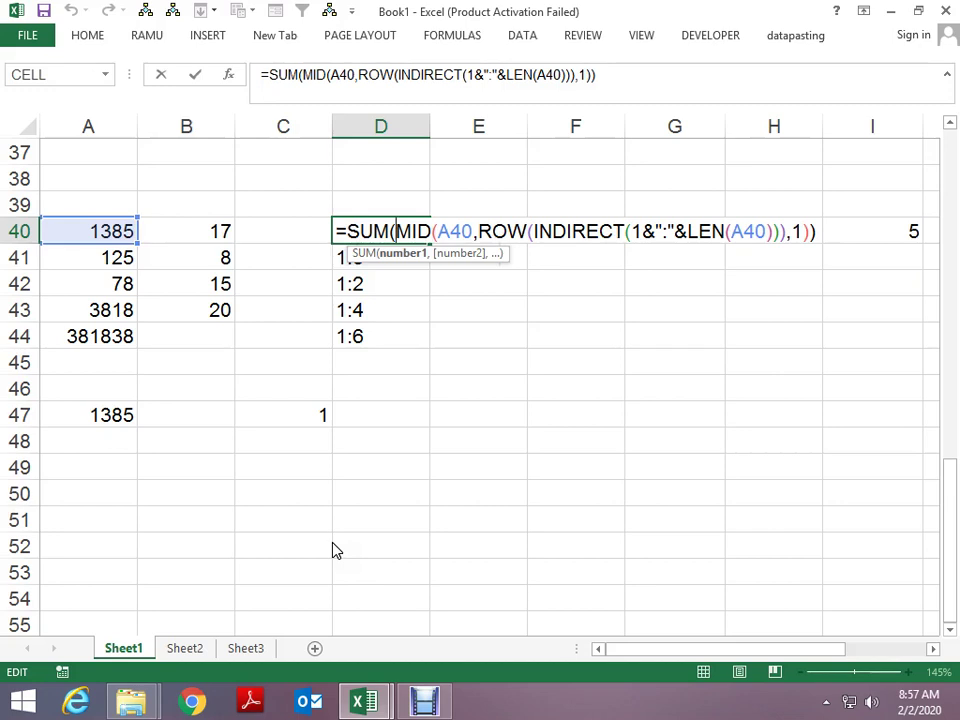
text(va)
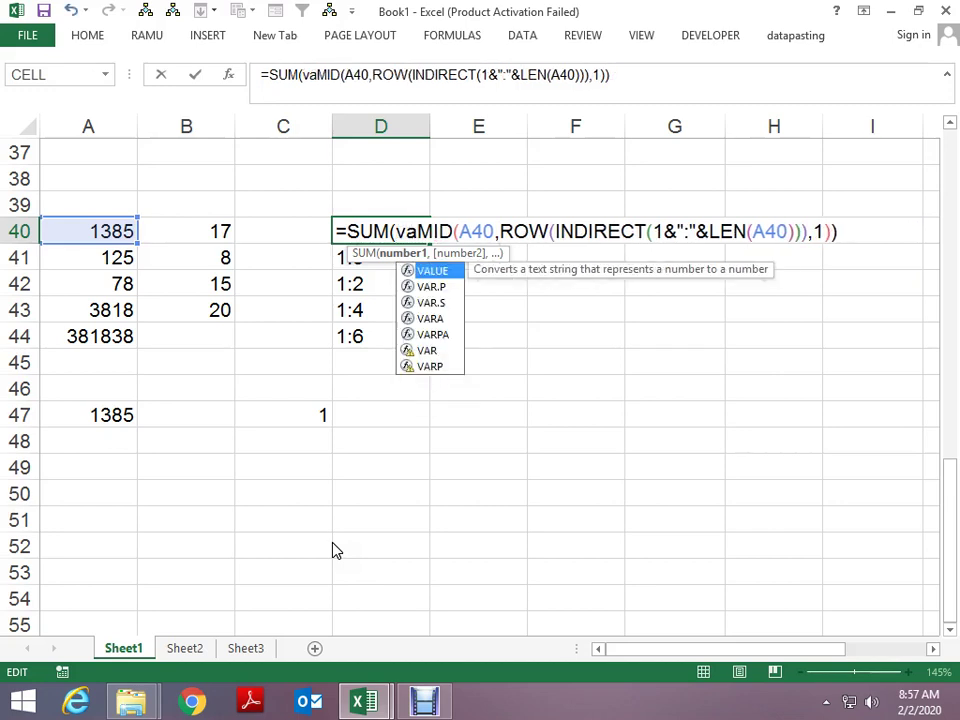
text(lu)
key(Tab)
key(End)
text())
key(Return)
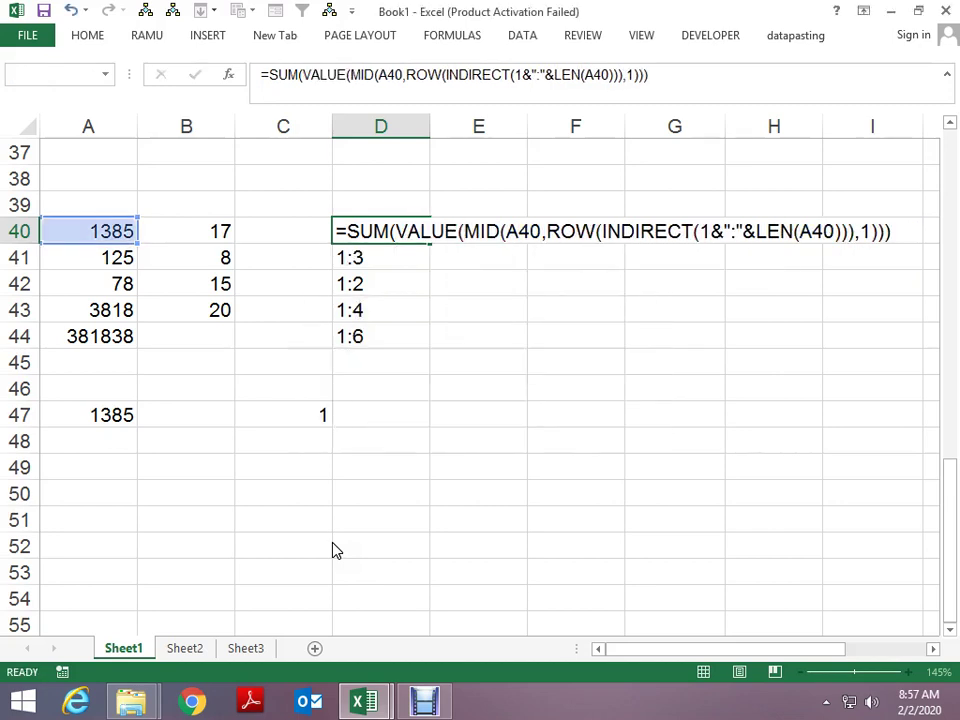
key(F2)
key(ctrl+shift+Return)
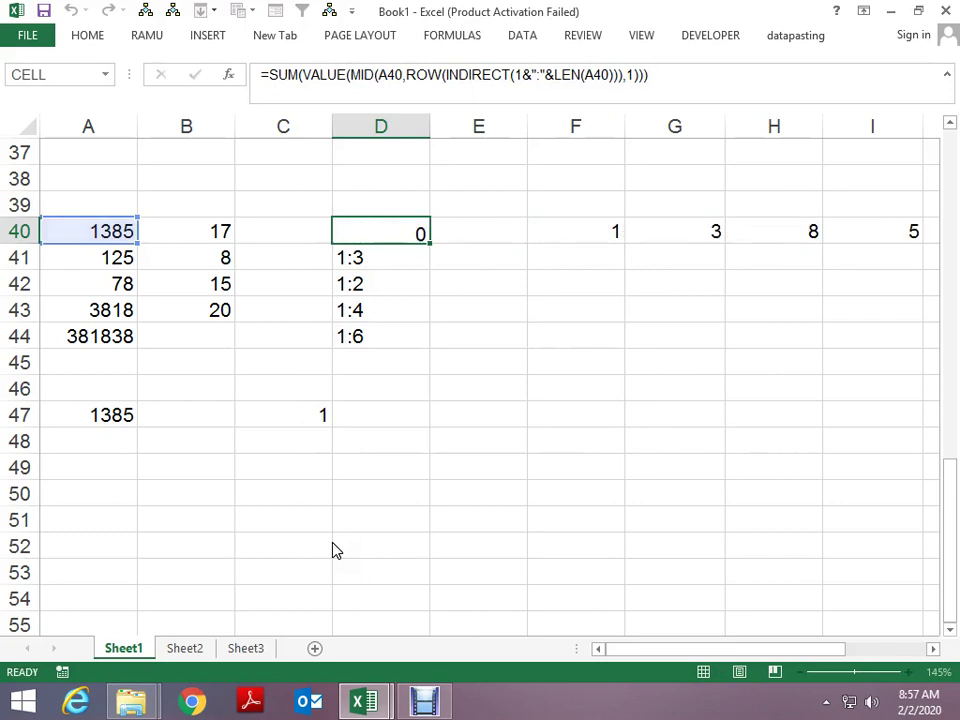
- Copy the digit-sum formula down into D41:D44, giving 8, 15, 20 and 31
key(Down)
key(ctrl+d)
key(Down)
key(ctrl+d)
key(Down)
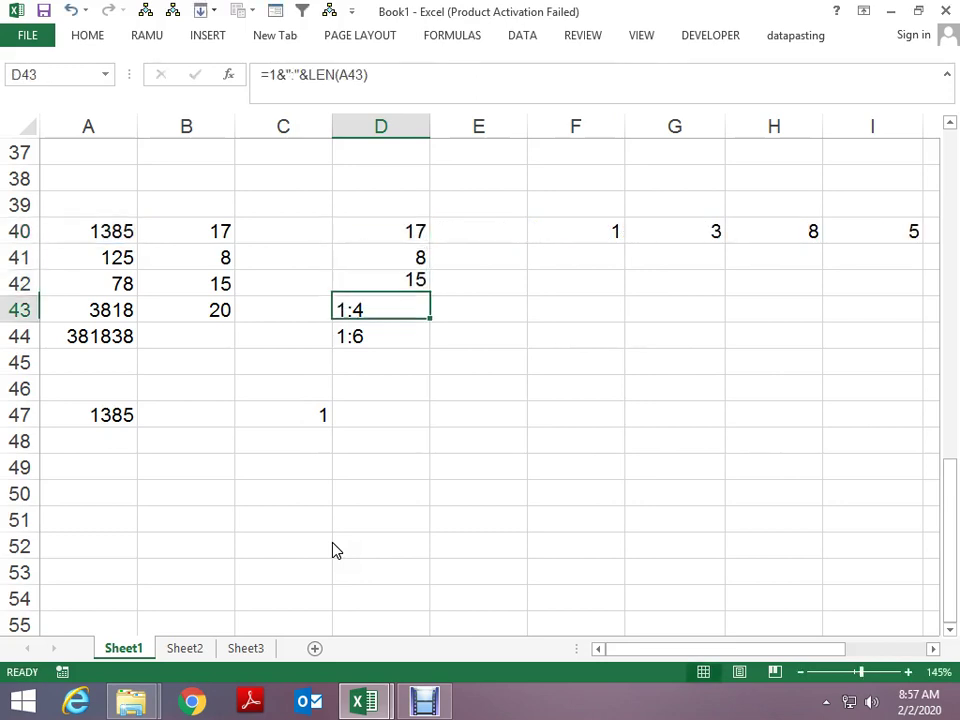
key(ctrl+d)
key(Down)
key(ctrl+d)
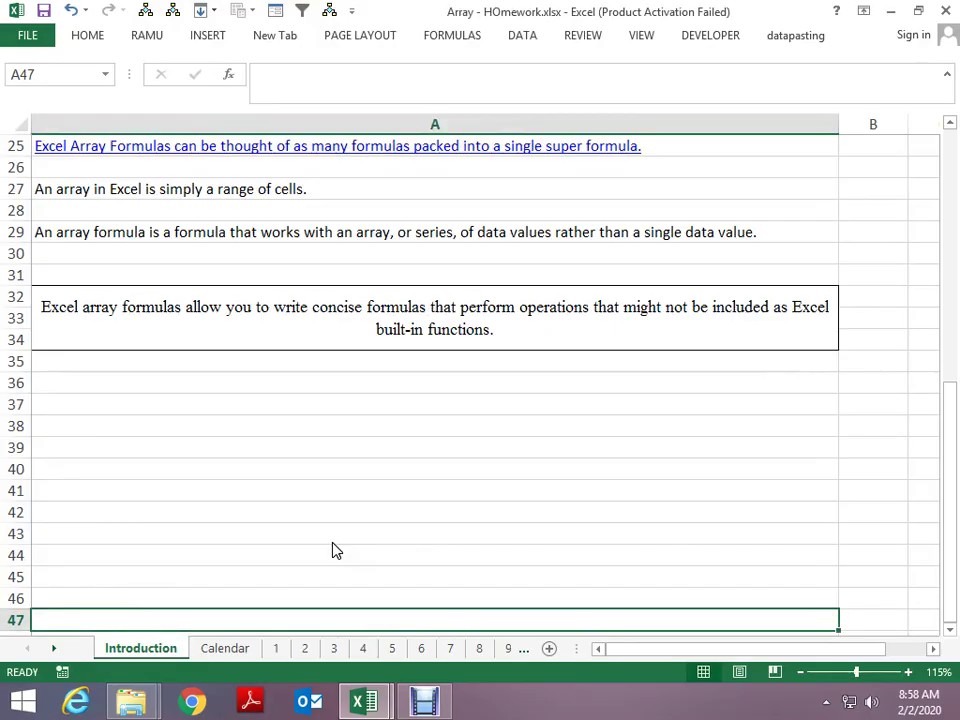
- Flip through the Array - HOmework.xlsx Calendar, 1 and 2 sheets, returning to sheet 1
key(ctrl+Page_Down)
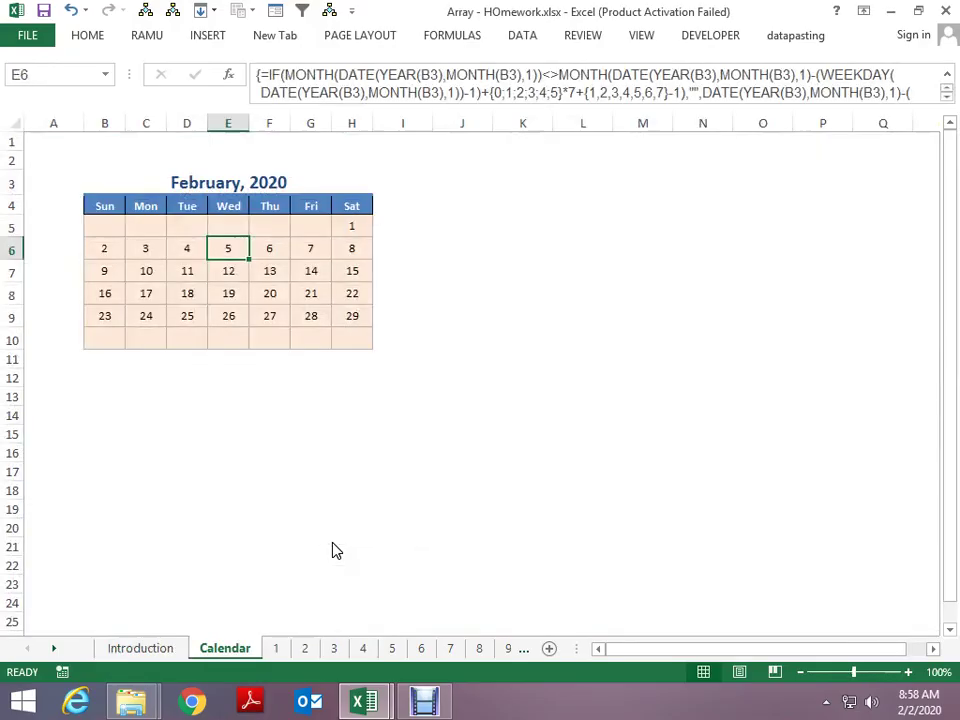
key(ctrl+Page_Down)
key(ctrl+Page_Down)
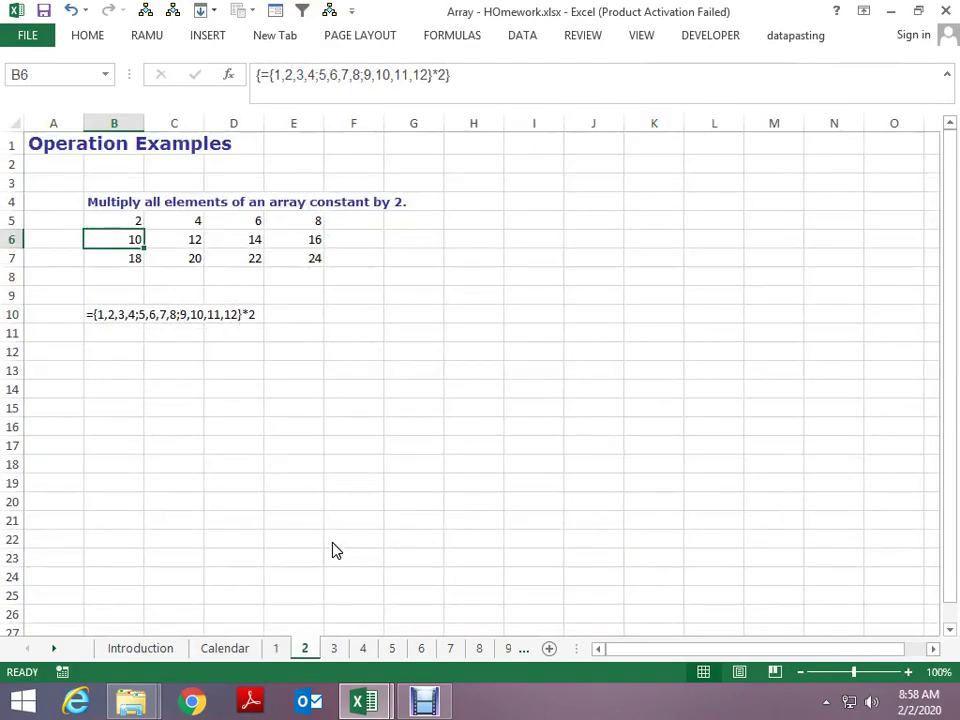
key(ctrl+Page_Up)
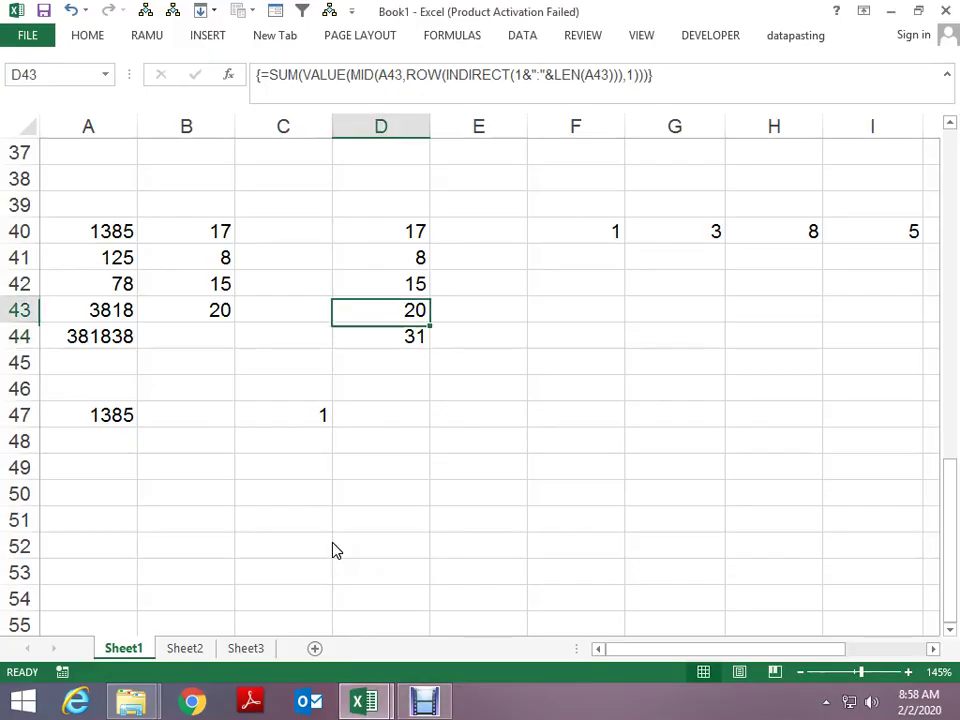
- Paste the D40:D44 digit sums into F43:F47 as plain values
key(Up)
key(Up)
key(Up)
key(shift+Down)
key(shift+Down)
key(shift+Down)
key(ctrl+c)
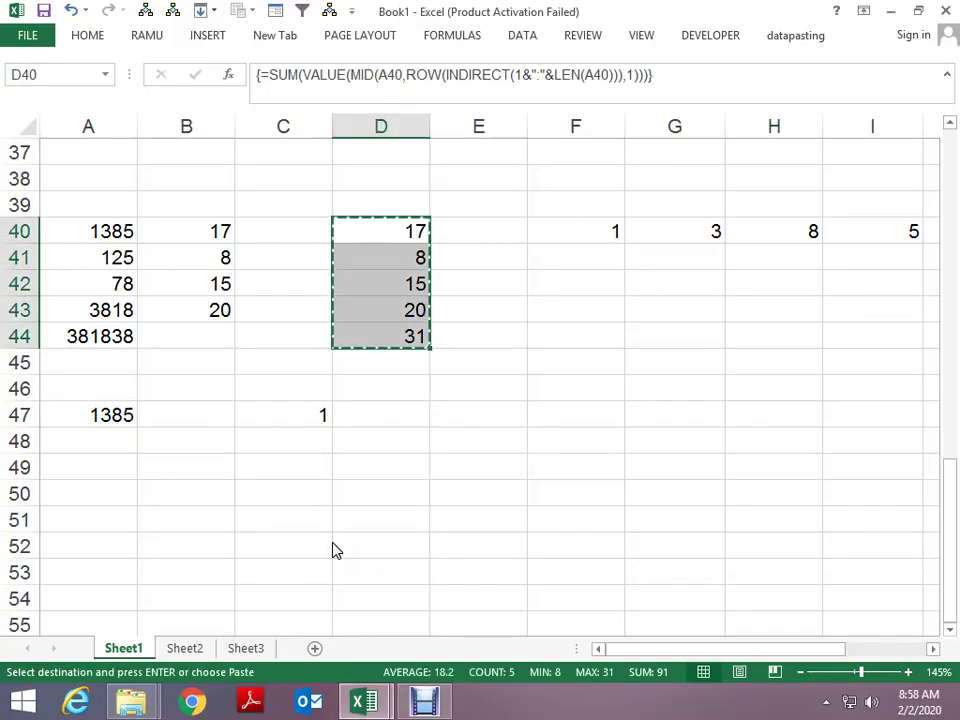
key(Right)
key(Right)
key(Right)
key(Down)
key(Down)
key(Down)
key(Left)
key(alt+e)
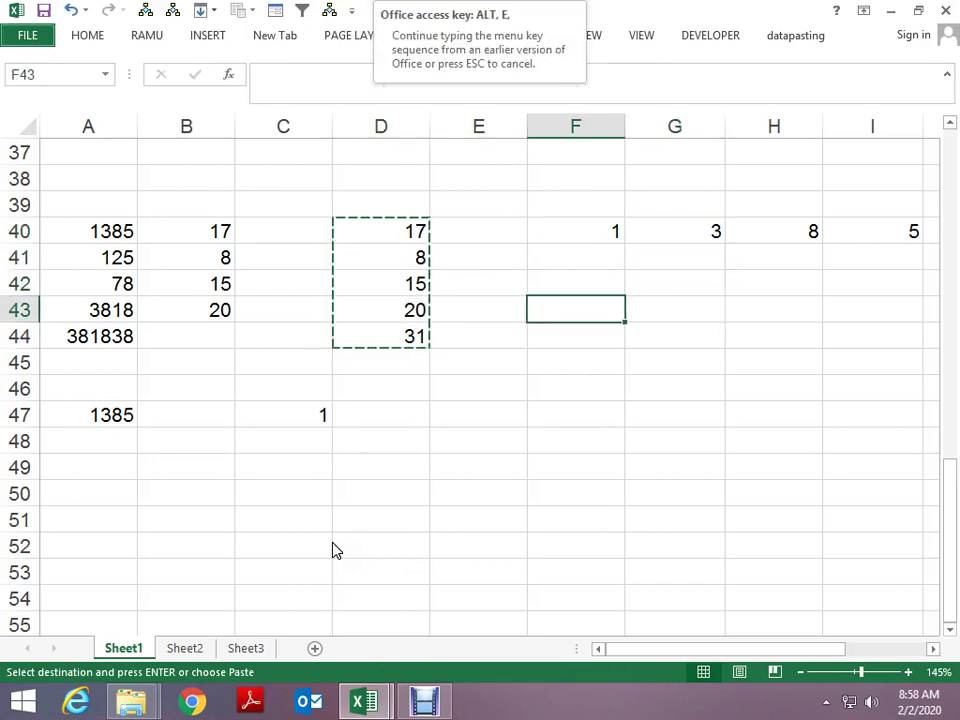
key(Escape)
key(alt+e)
key(s)
key(v)
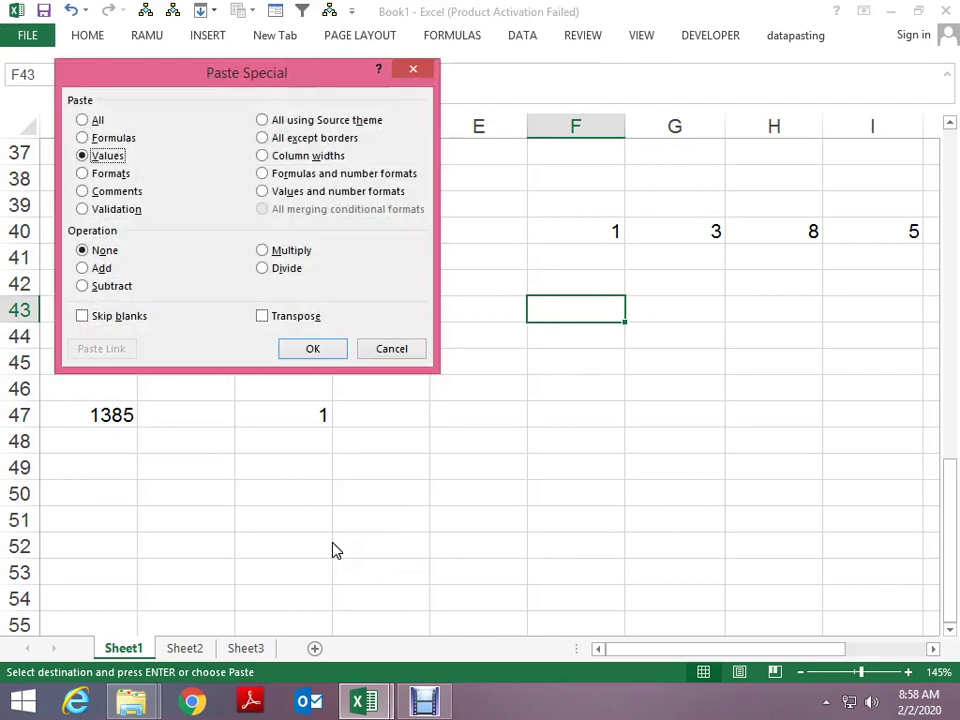
key(Return)
key(Escape)
- Overwrite F46 with the value 6
key(Down)
key(Up)
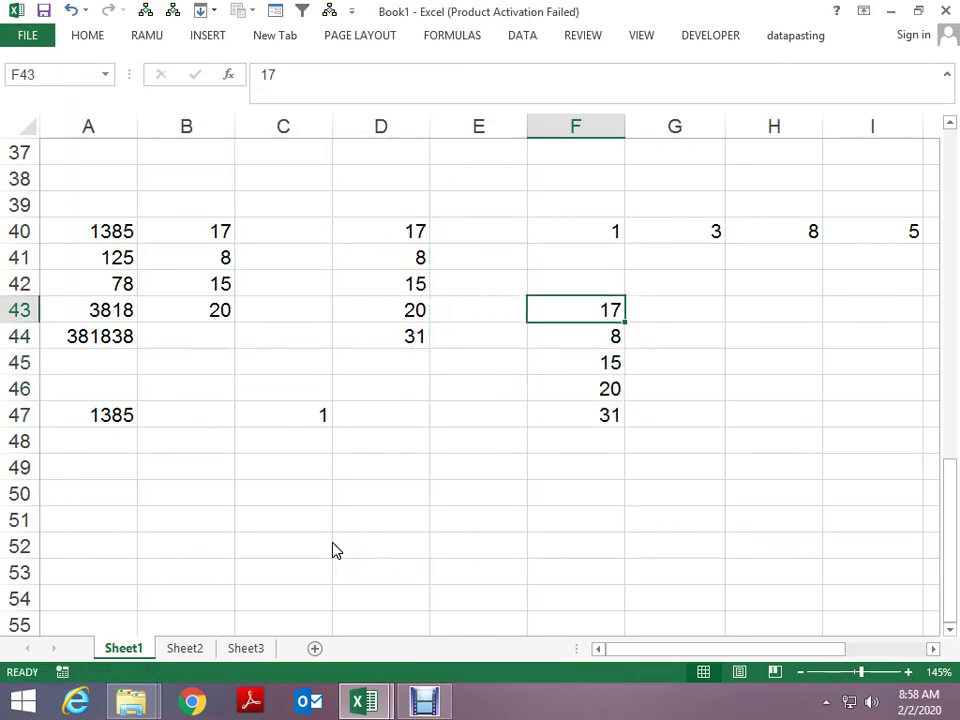
key(Right)
key(Right)
key(Right)
key(Left)
key(Left)
key(Down)
key(Down)
key(Down)
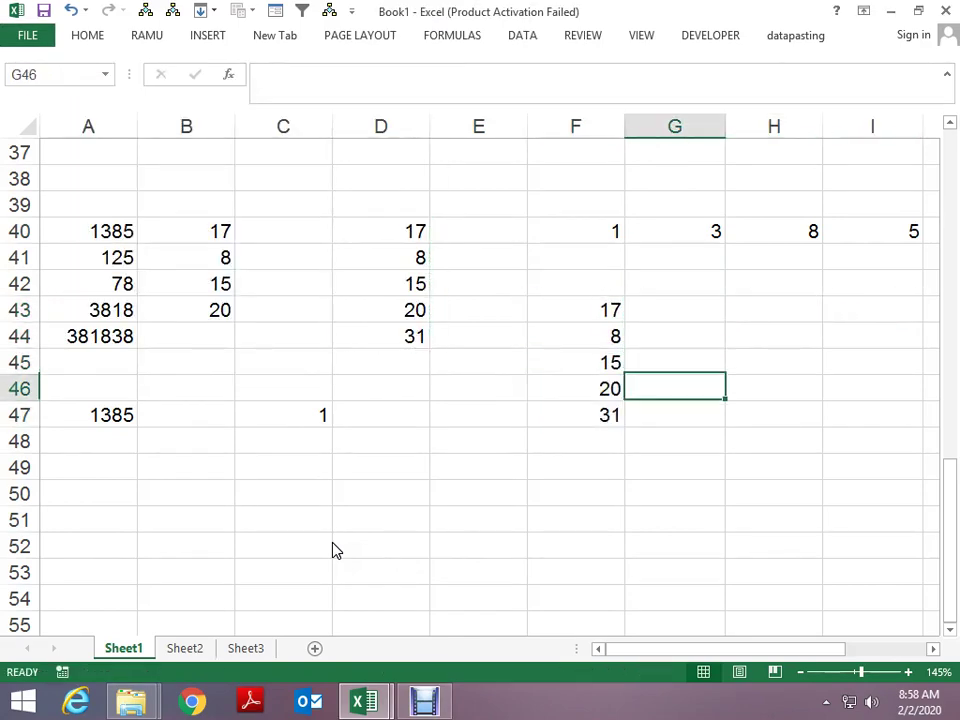
key(Left)
text(6)
key(Return)
- Label H43:I43 as '3' and 'largest'
key(Up)
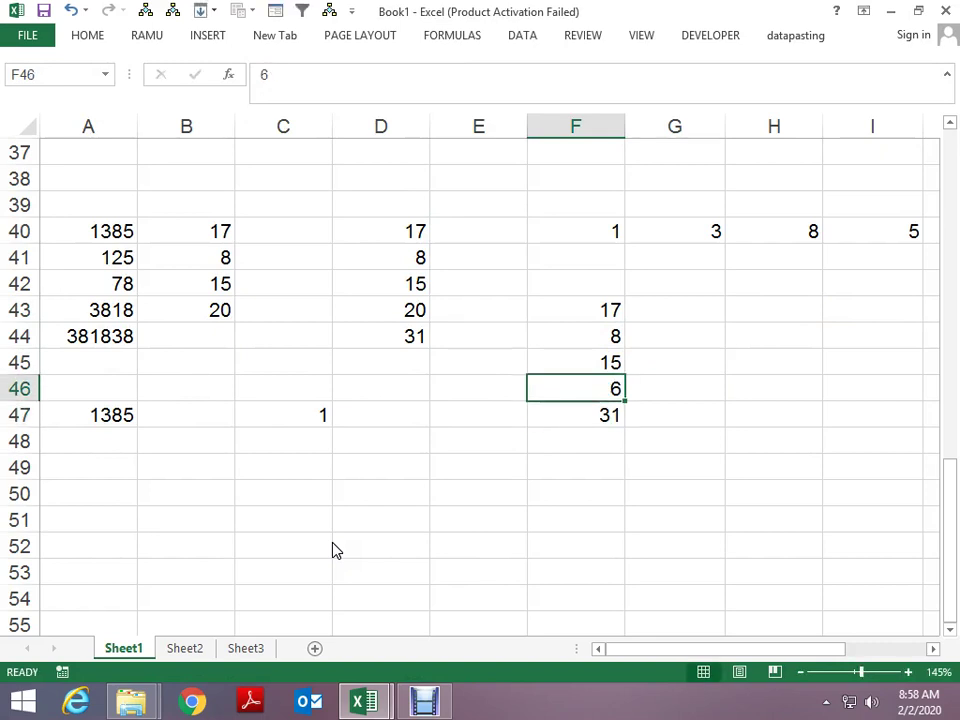
key(Up)
key(Up)
key(Up)
key(Right)
key(Right)
text(3)
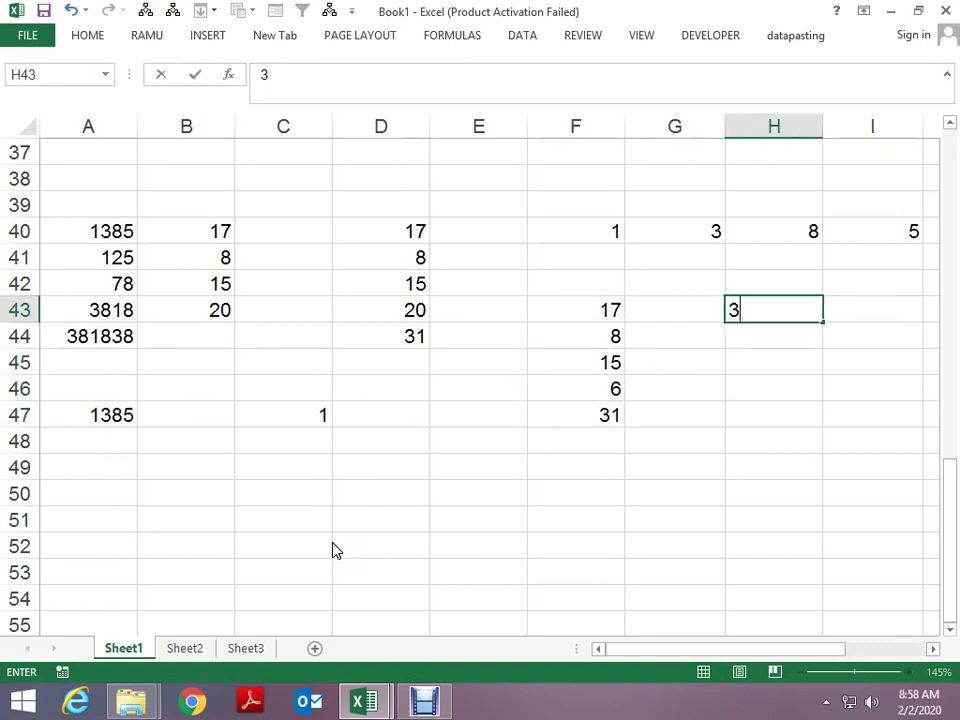
key(ctrl+Return)
key(Right)
key(Right)
key(Left)
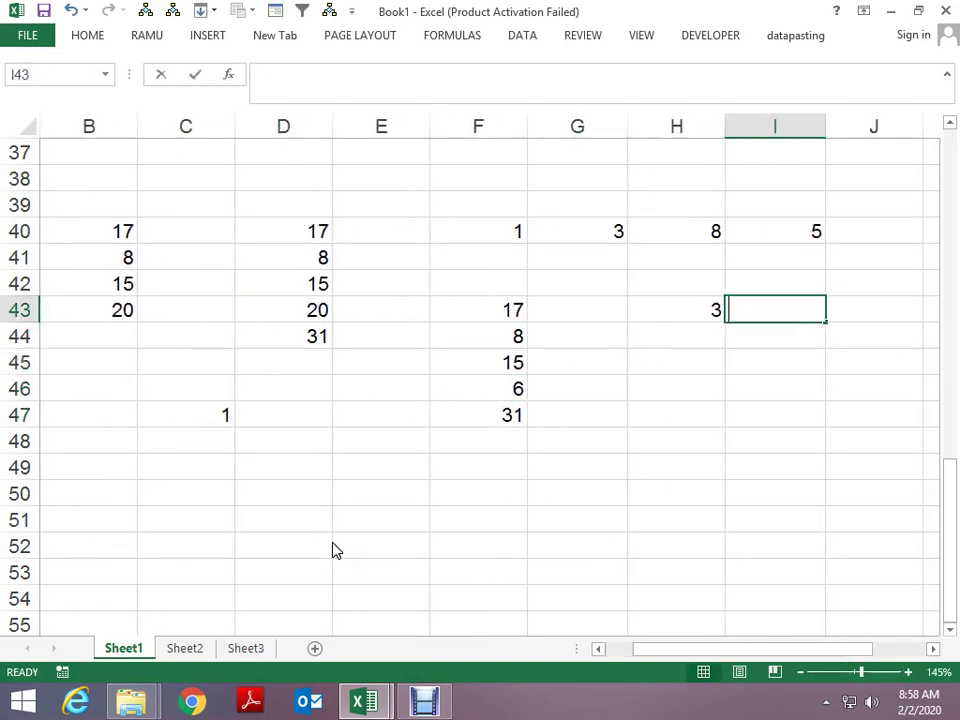
text(largest)
key(ctrl+Return)
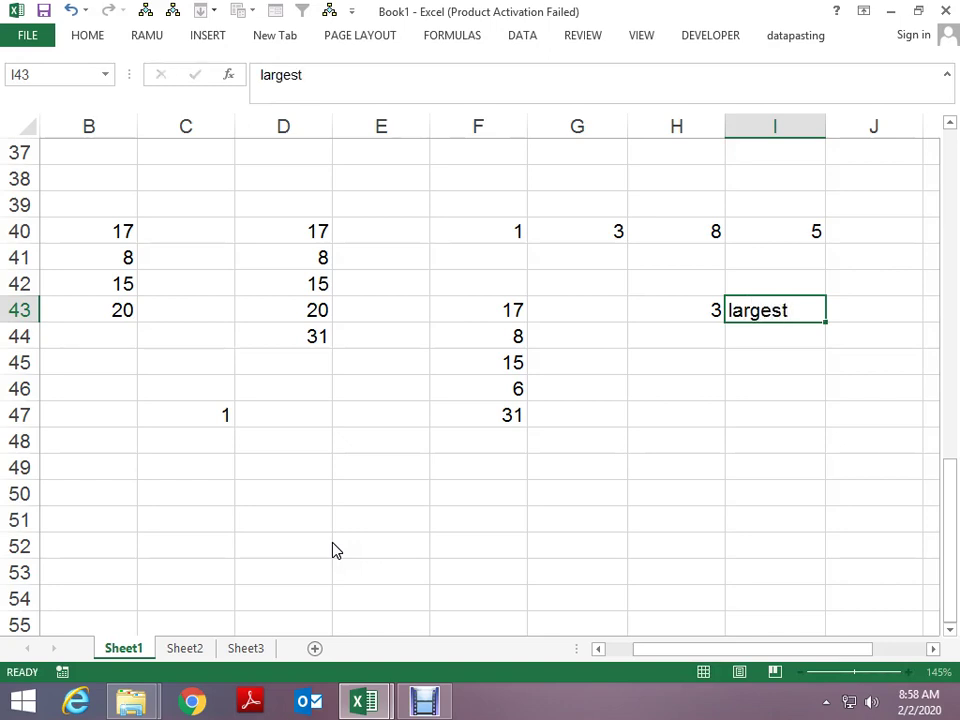
key(Down)
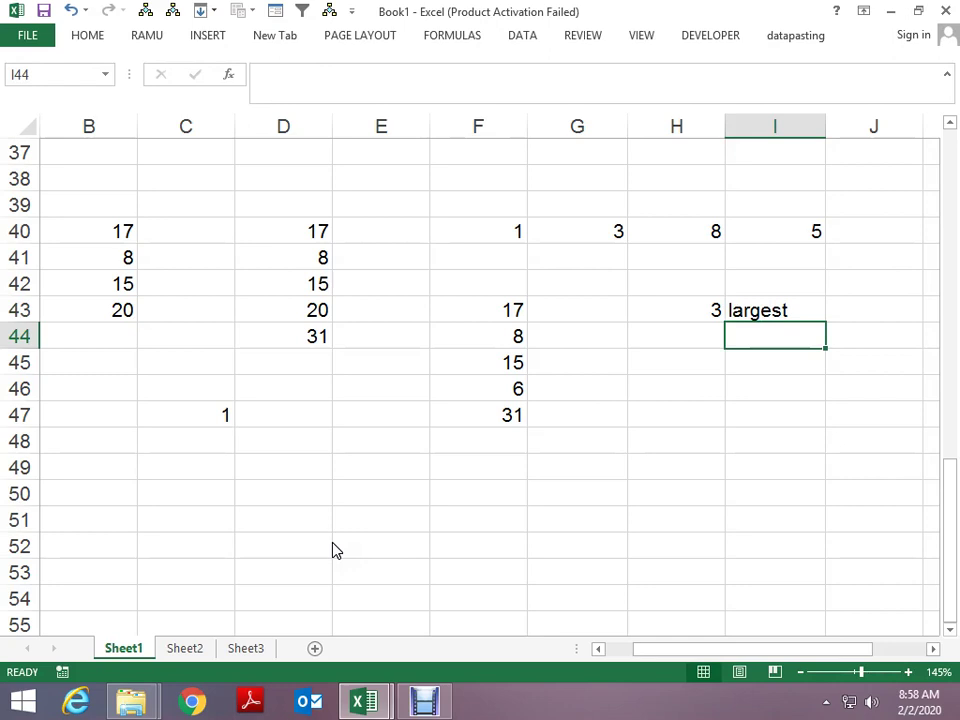
key(Left)
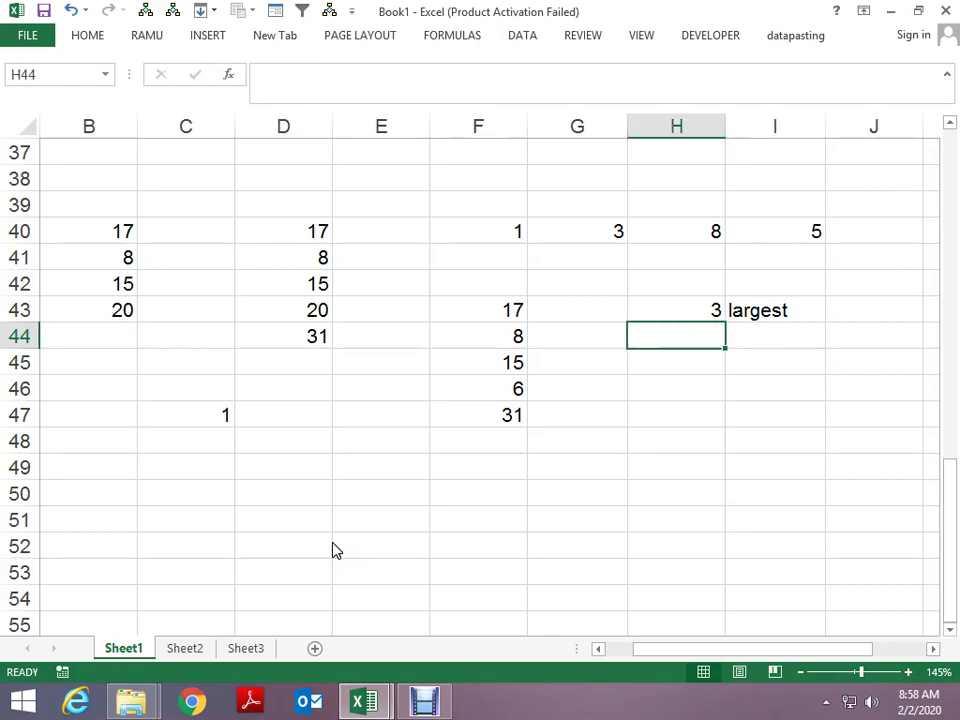
key(Left)
key(Left)
key(Up)
key(Right)
- Enter =LARGE($F$43:$F$47,1) in G43 to get the largest value, 31
text(=la)
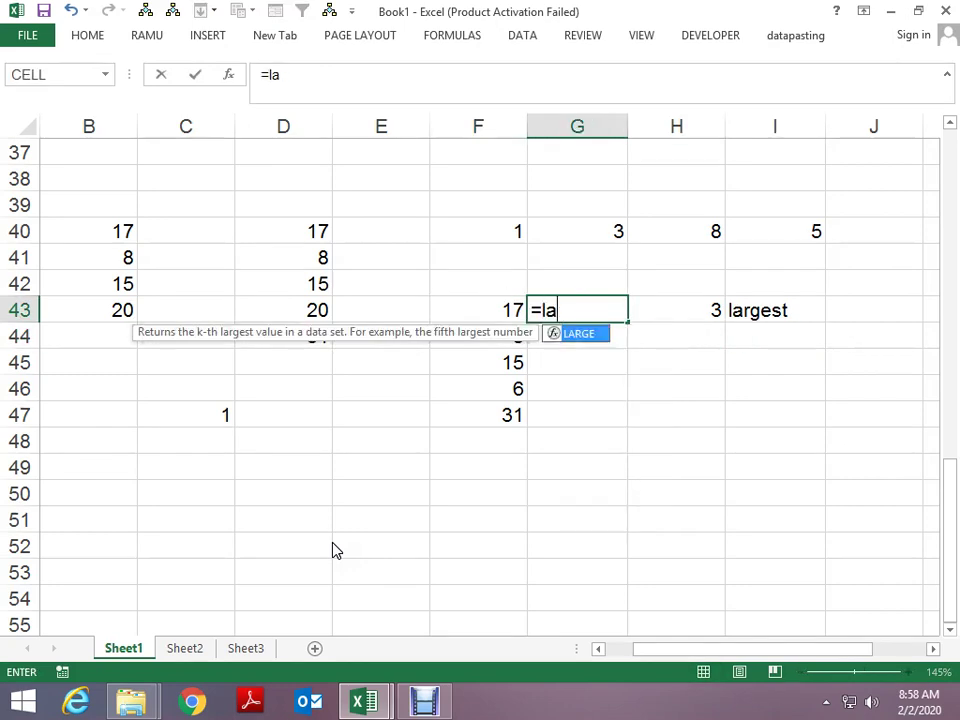
text(rg)
text(e)
key(Tab)
key(Left)
key(ctrl+shift+Down)
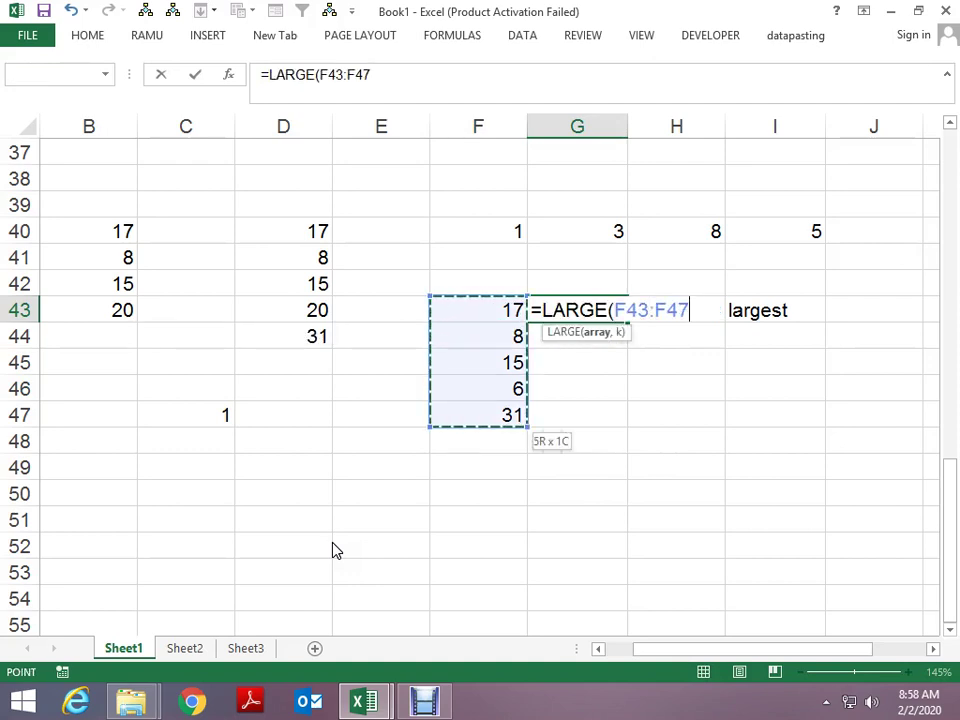
key(F4)
text($F$47,)
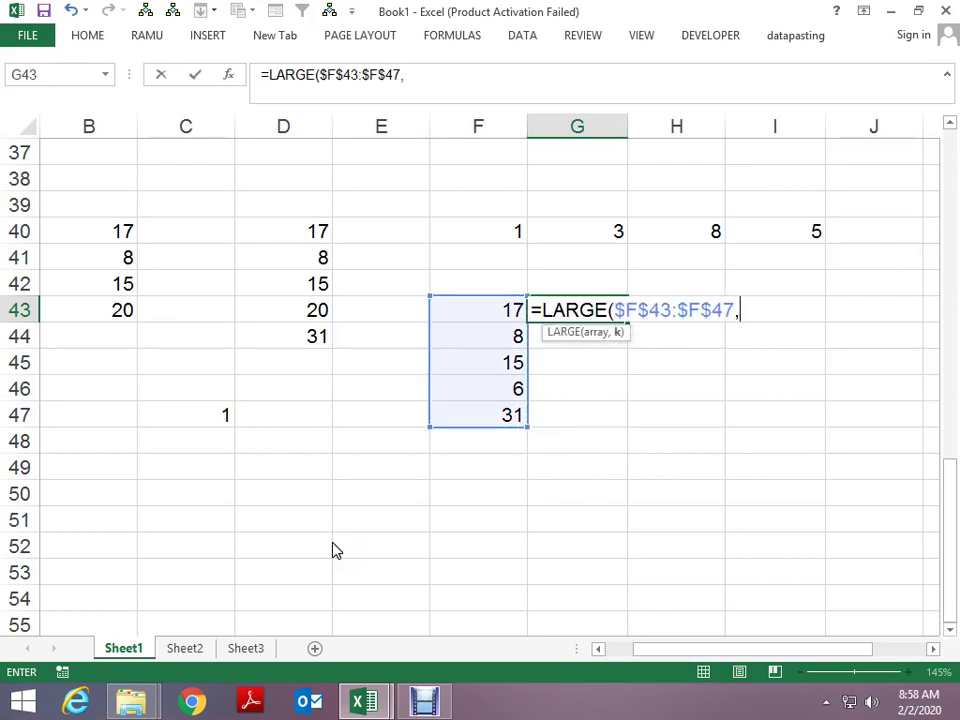
text(1)
key(Return)
- Enter =LARGE($F$43:$F$47,2) in G44 for the second-largest value, 17
text(=lar)
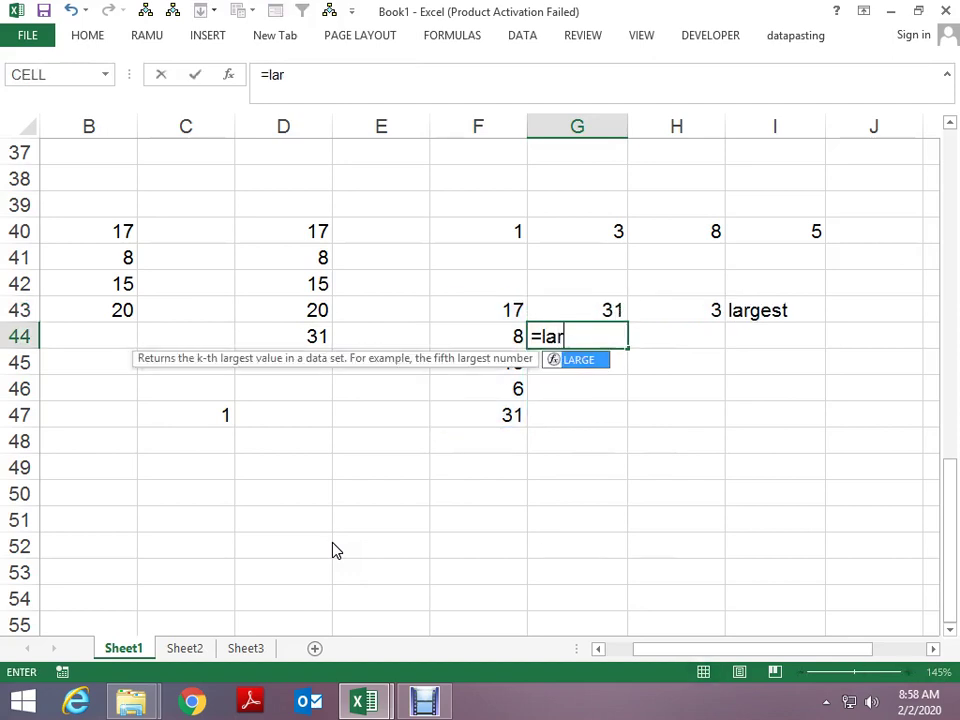
text(ge)
key(Tab)
key(Left)
key(Up)
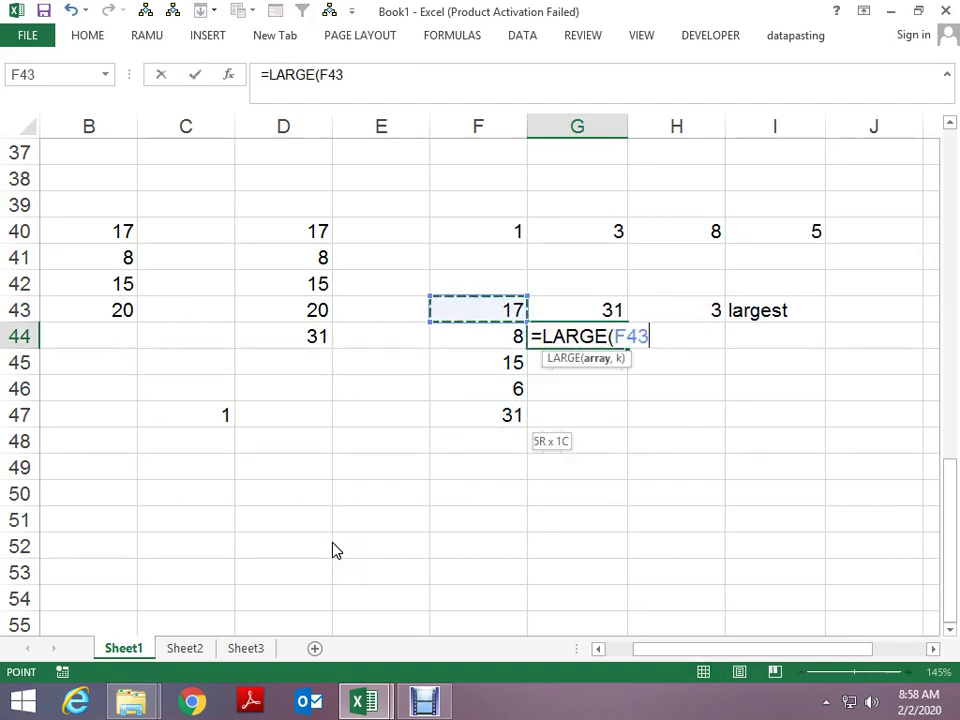
key(ctrl+shift+Down)
key(F4)
text(,2)
key(Return)
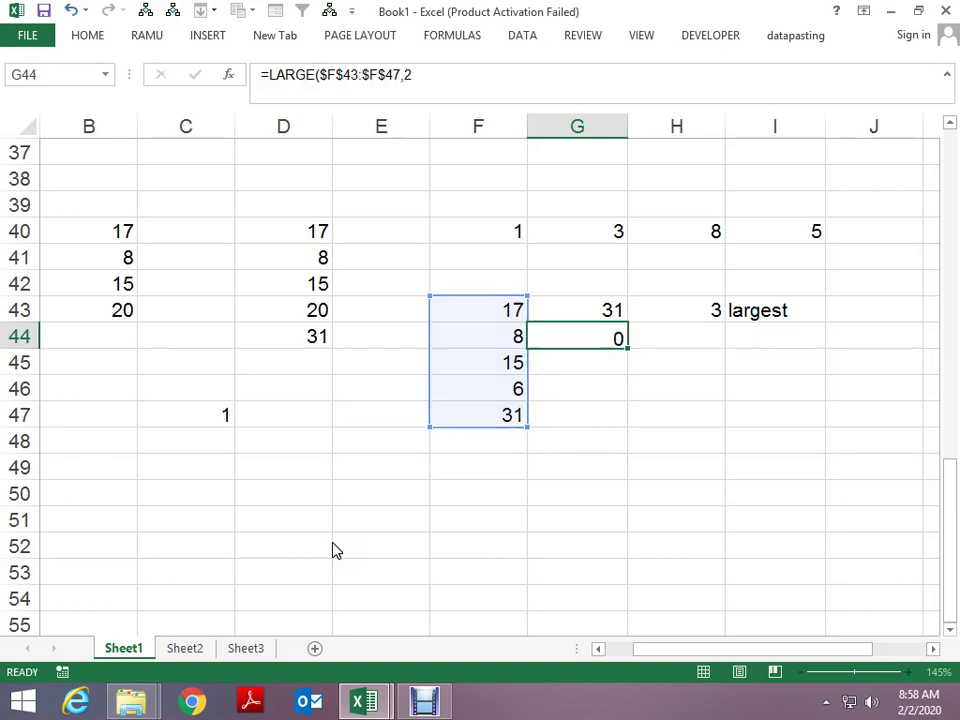
- Enter =LARGE($F$43:$F$47,3) in G45 for the third-largest value, 15
text(=lar)
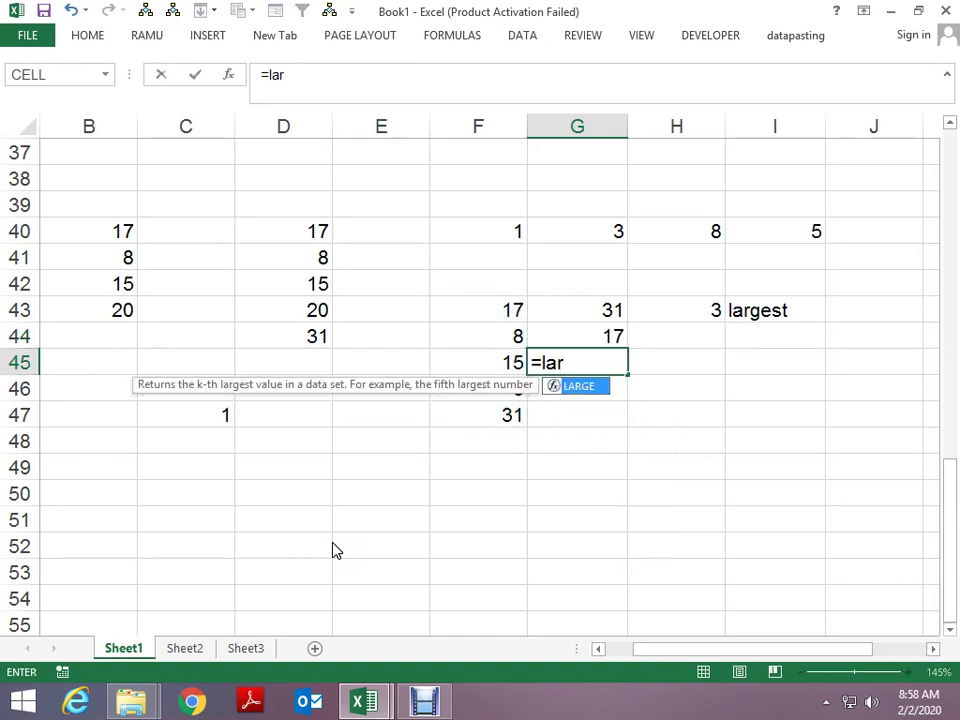
key(Tab)
key(Left)
key(Up)
key(Up)
key(ctrl+shift+Down)
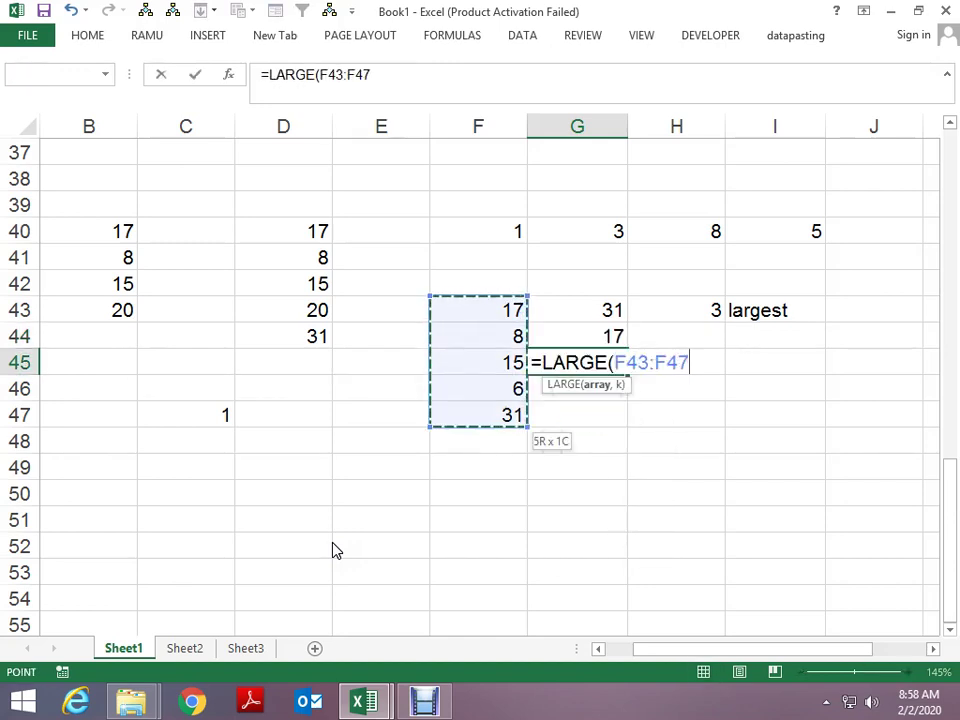
key(F4)
text(,3)
key(Return)
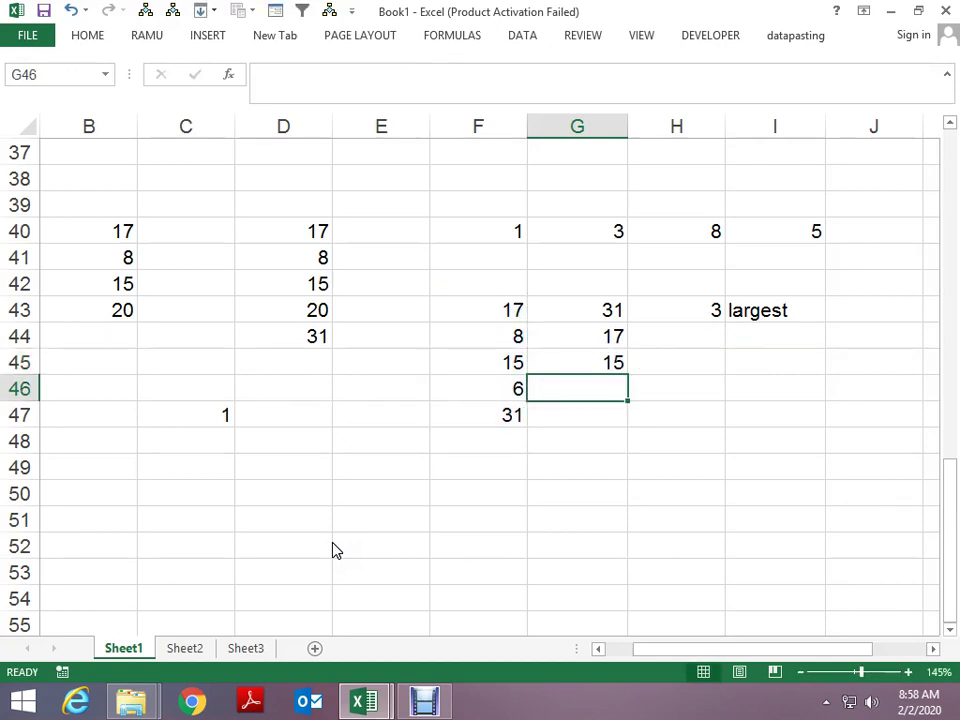
- Select G43:G45 and F43:F47 to compare the results, then move to around cell C49
key(Up)
key(shift+Up)
key(shift+Up)
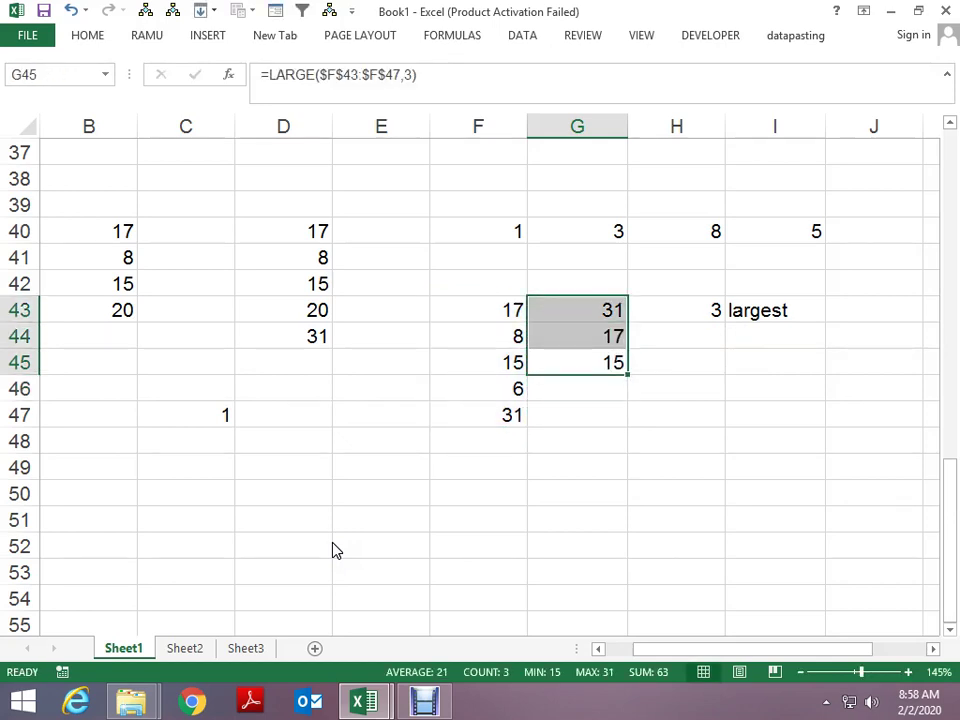
key(Left)
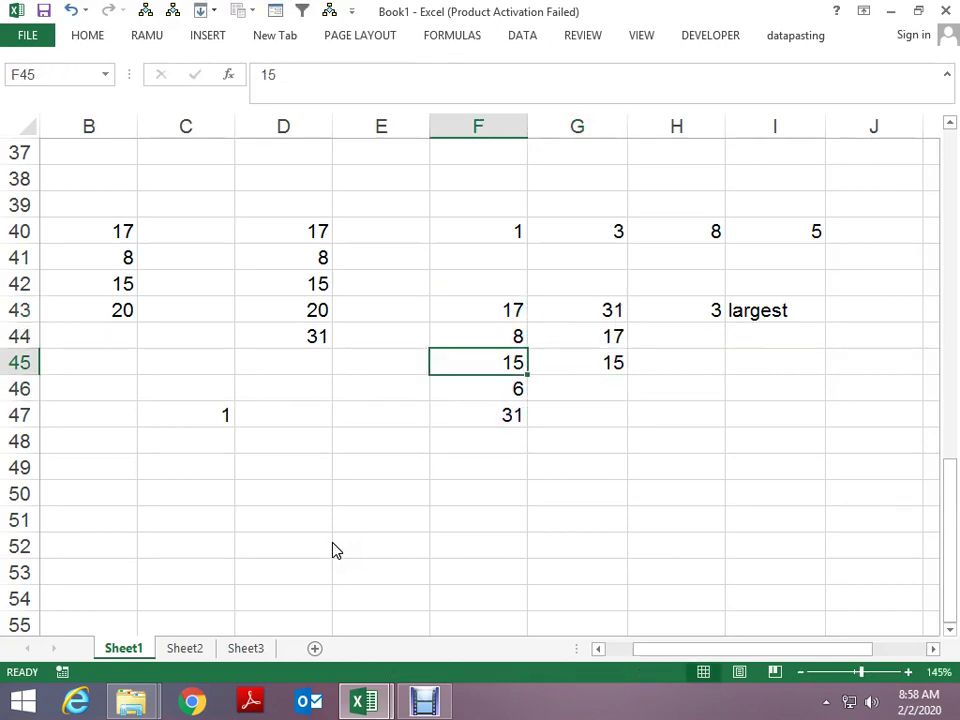
key(Up)
key(Up)
key(ctrl+shift+Down)
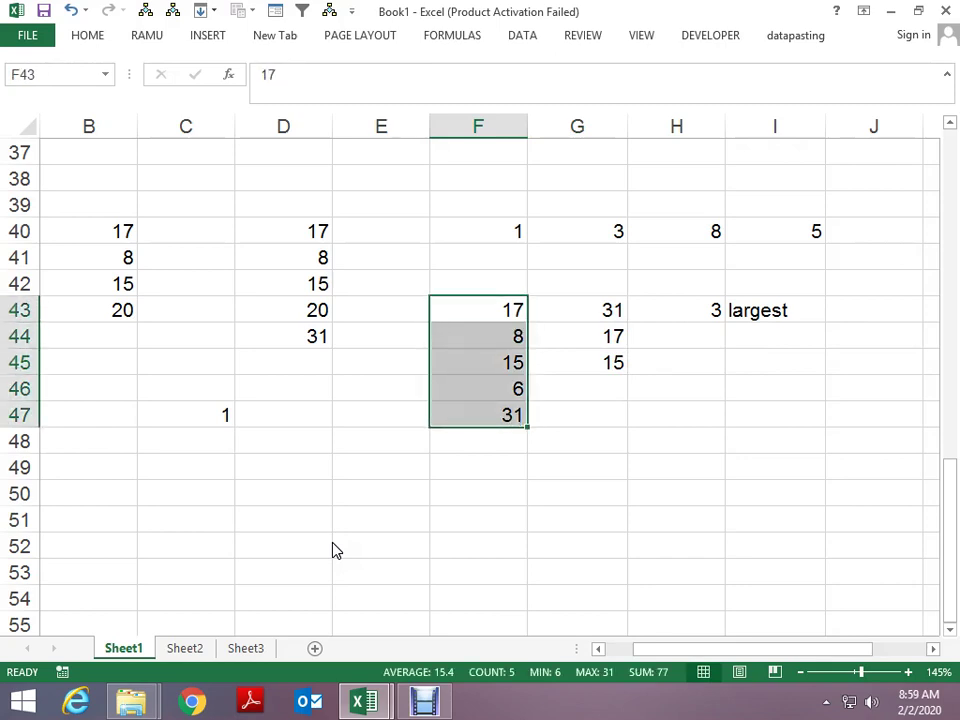
key(Down)
key(Down)
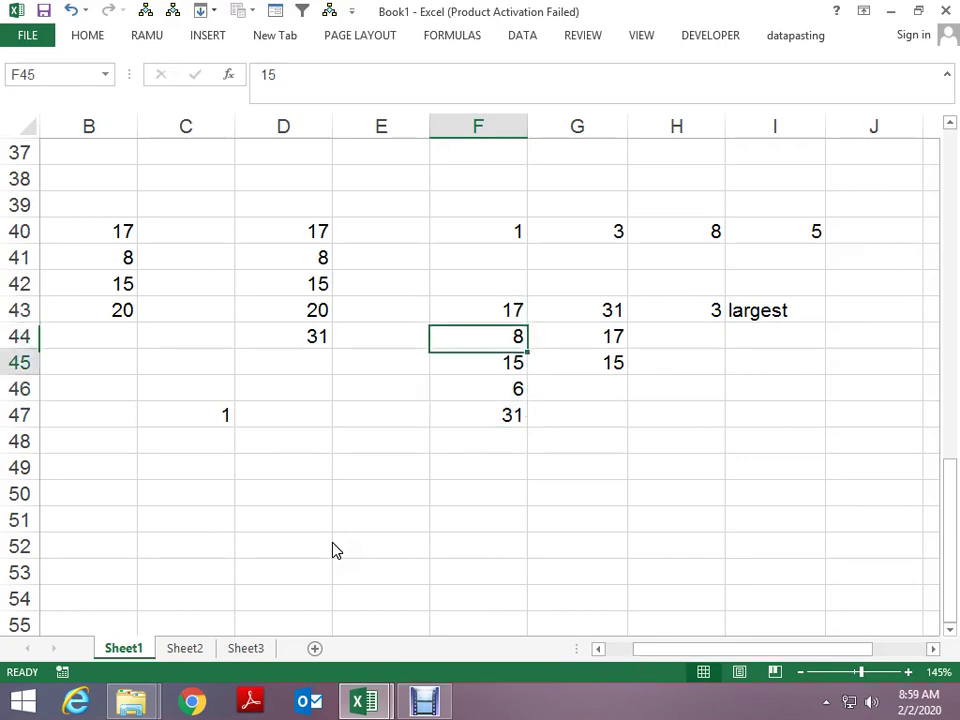
key(Down)
key(Down)
key(Down)
key(Down)
key(Left)
key(Left)
key(Left)
key(Down)
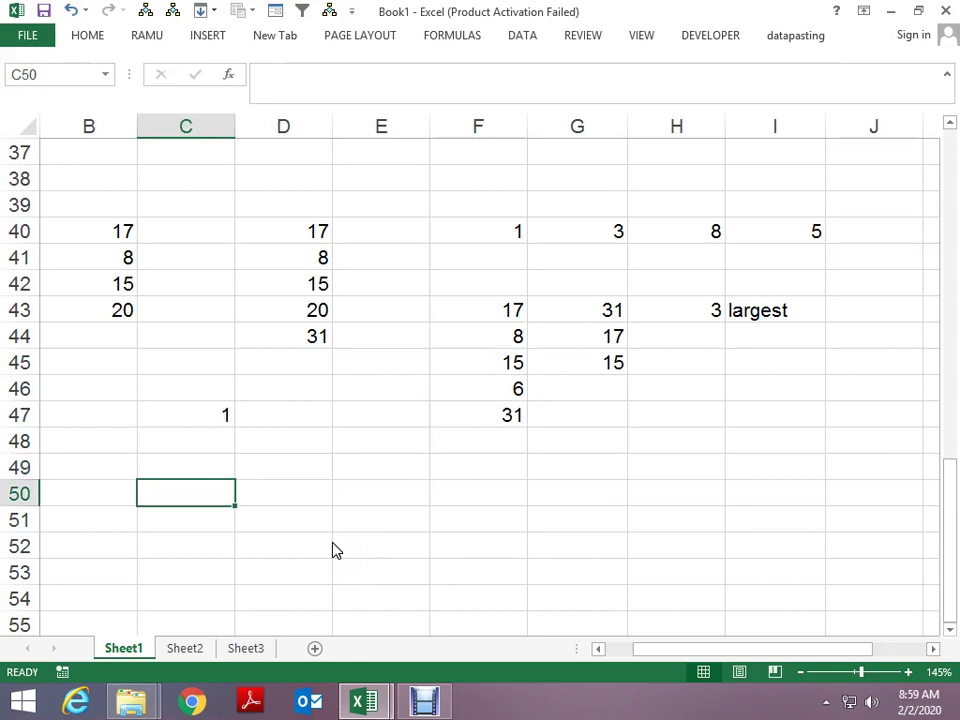
key(Up)
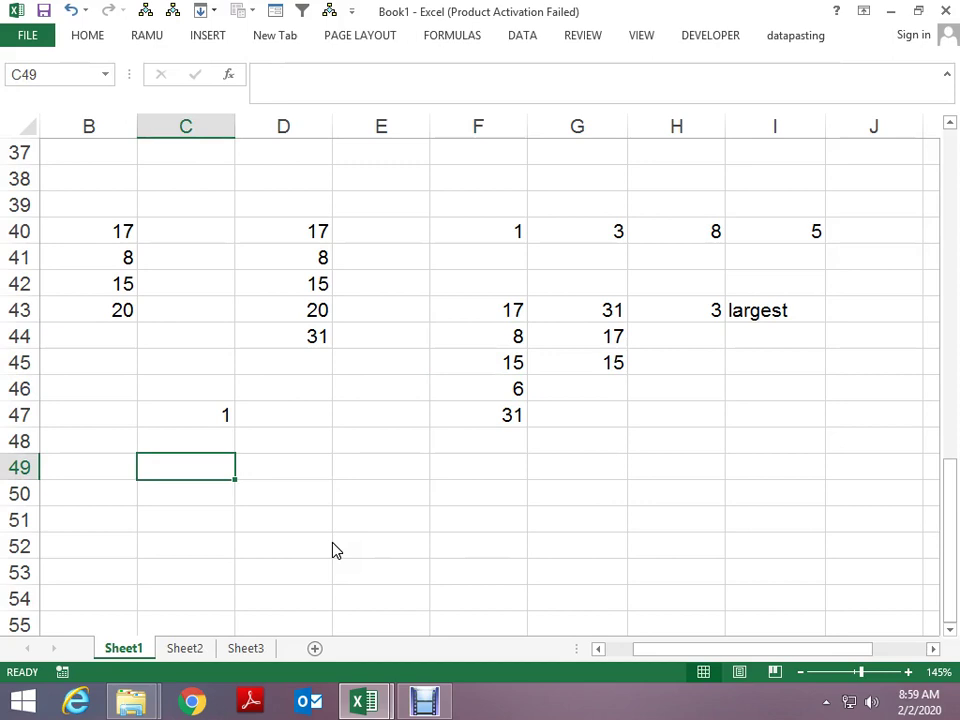
- Type ={1,2,3,4} in D49 and array-enter it across D49:I49
key(Down)
key(Down)
key(Up)
key(Up)
key(Right)
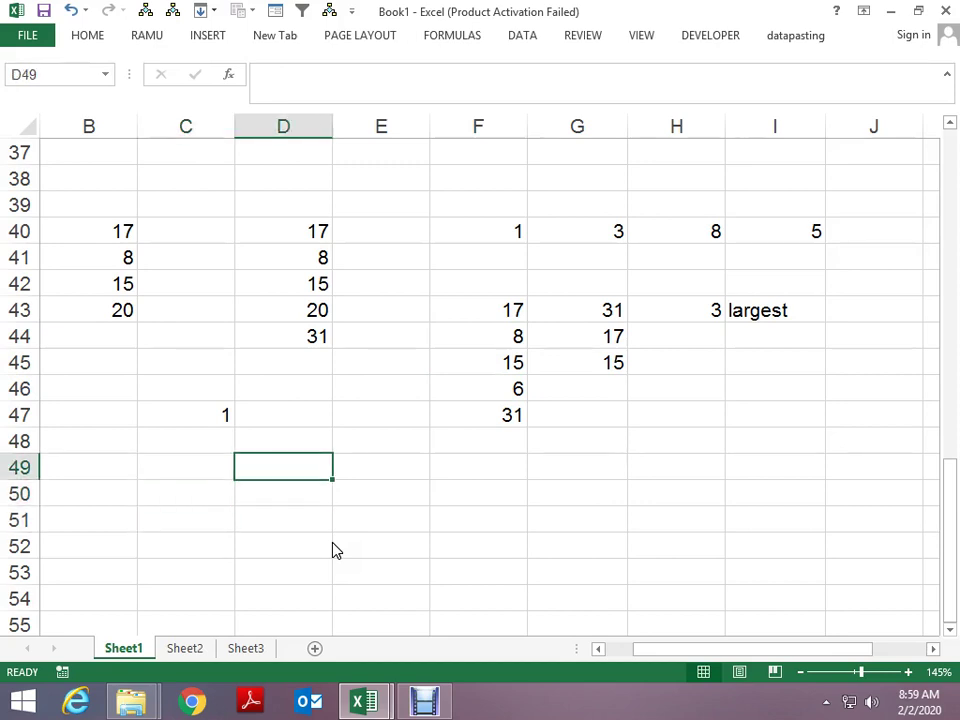
text(={)
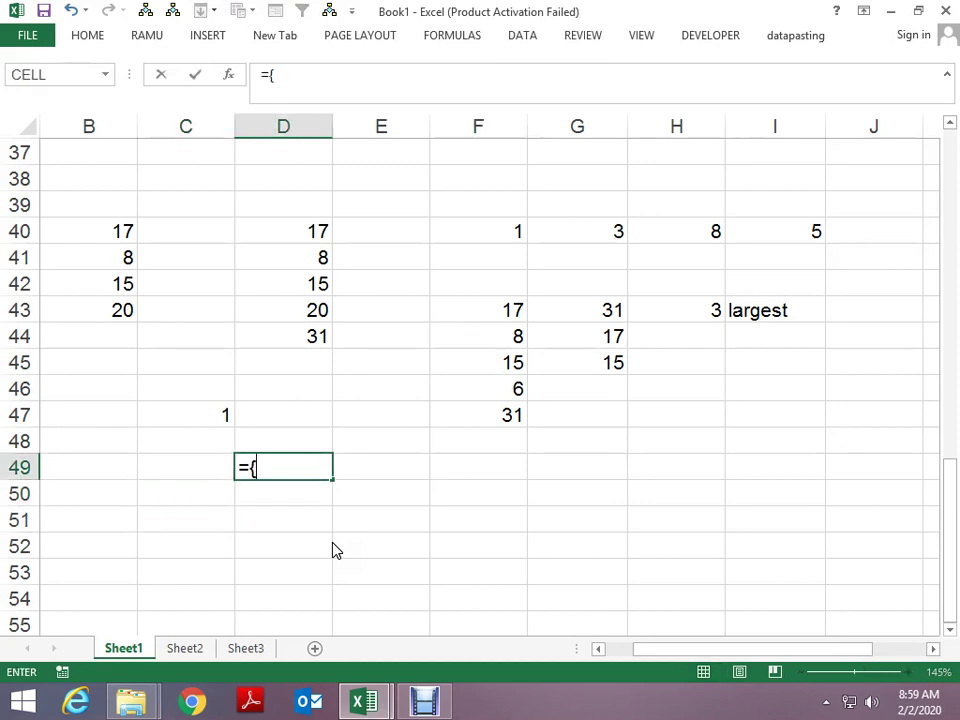
text(1,2,3)
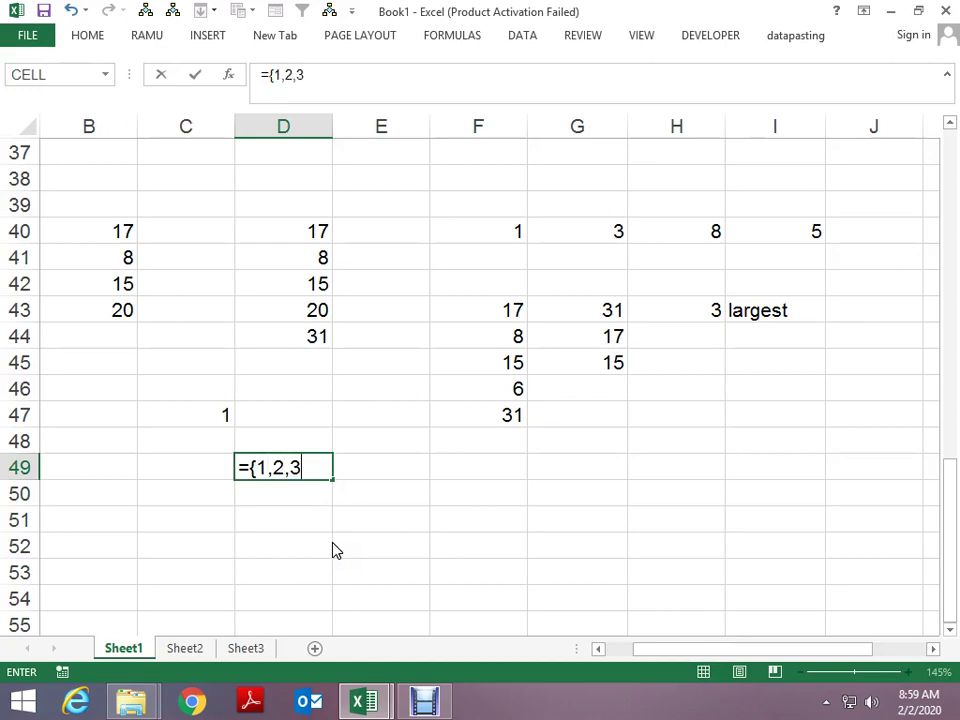
text(,4)
text(})
key(Up)
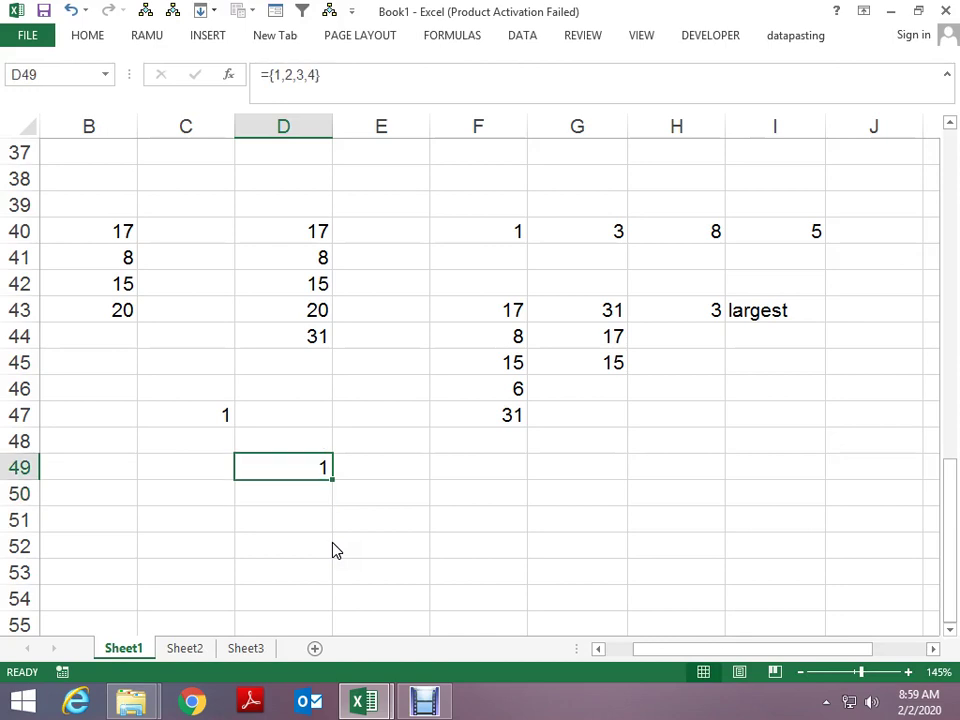
key(shift+Right)
key(shift+Right)
key(shift+Right)
key(shift+Right)
key(shift+Right)
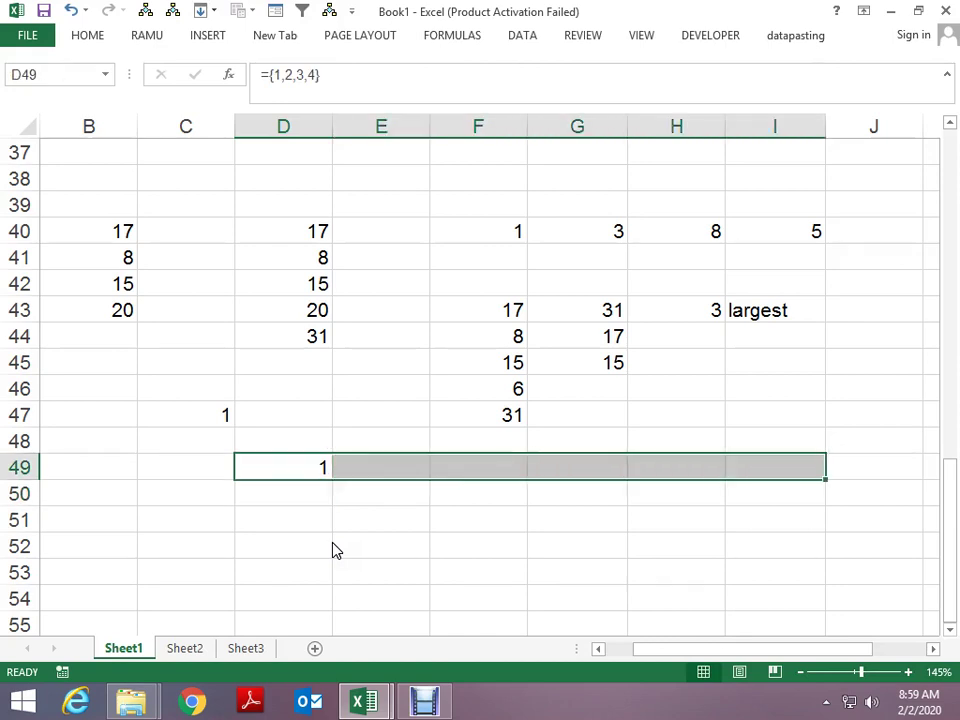
key(F2)
key(ctrl+shift+Return)
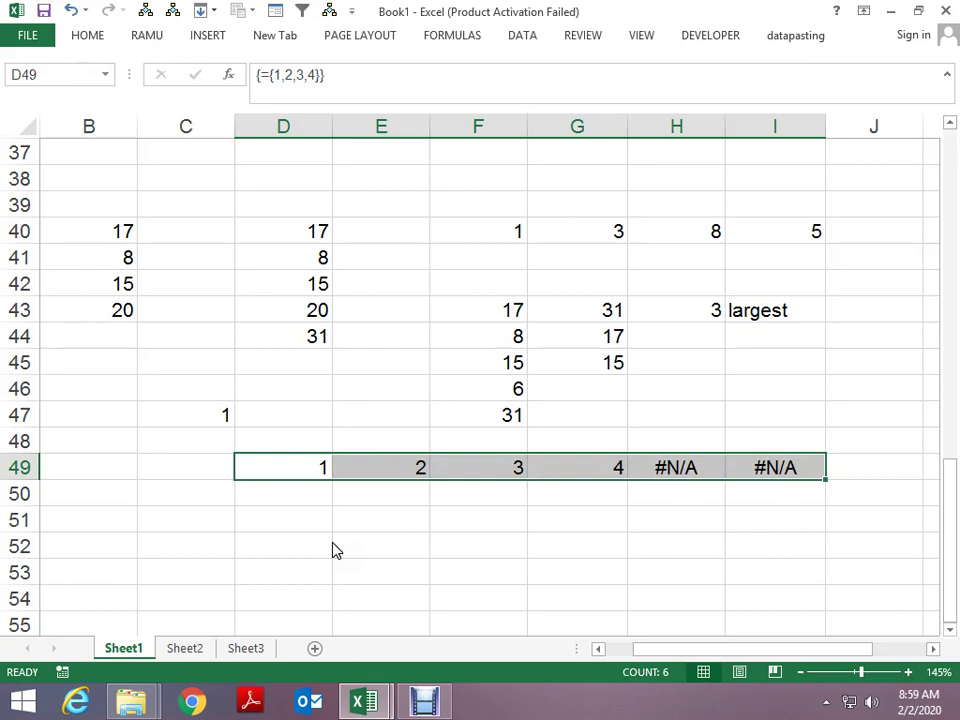
- Check row 49's results, 1 to 4 then #N/A in H49:I49, and move to D52
key(Down)
key(Up)
key(Right)
key(Right)
key(Right)
key(Right)
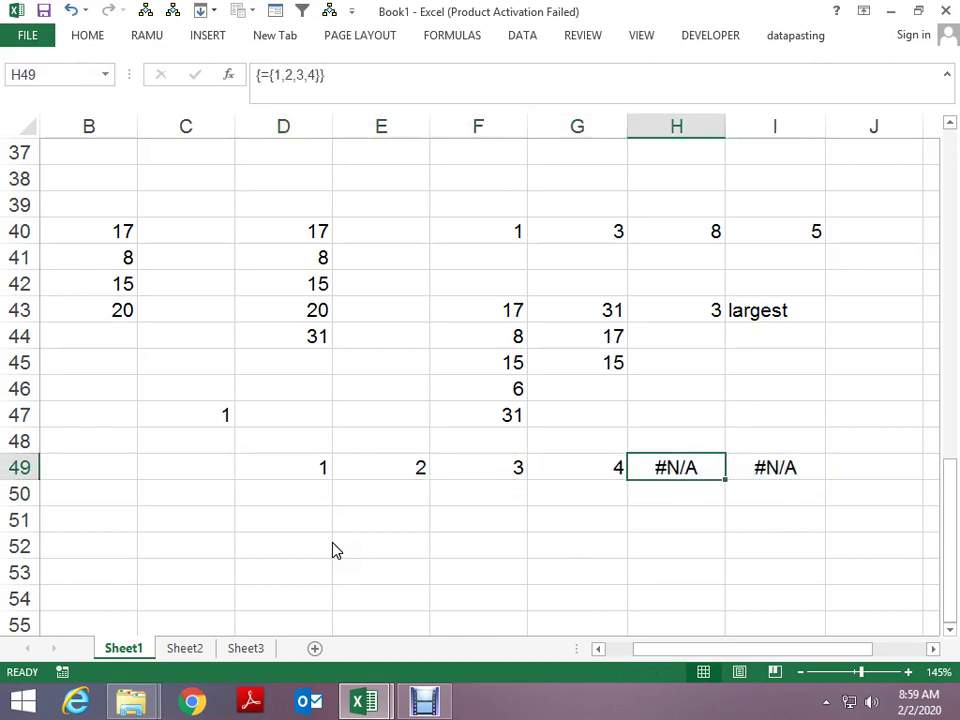
key(Left)
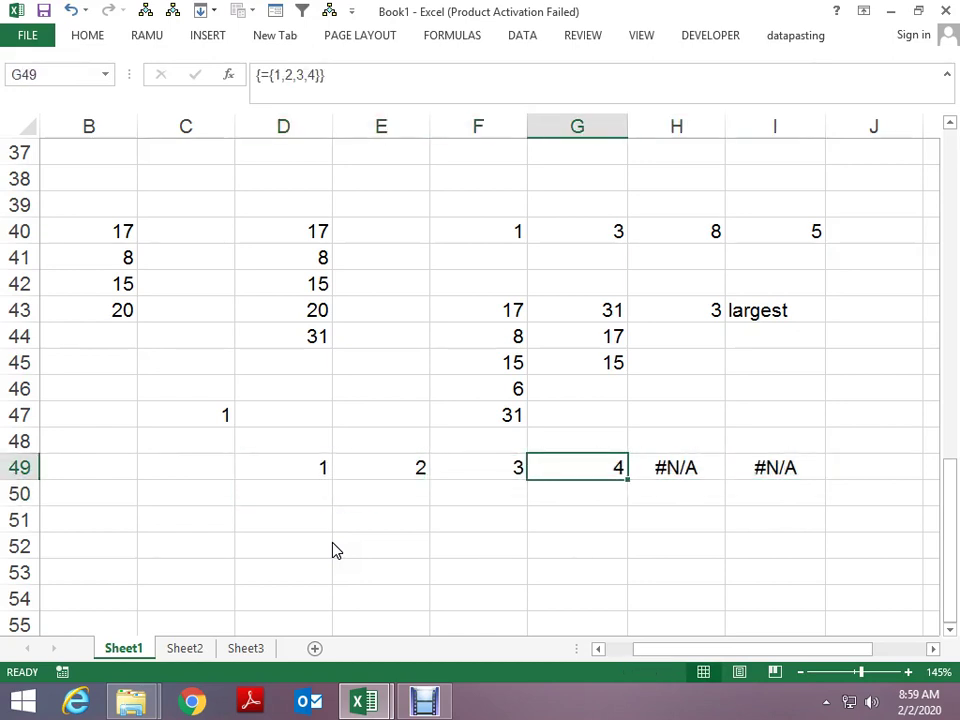
key(Left)
key(Left)
key(Left)
key(Left)
key(Down)
key(Down)
key(Down)
key(Down)
key(Down)
key(Down)
key(Down)
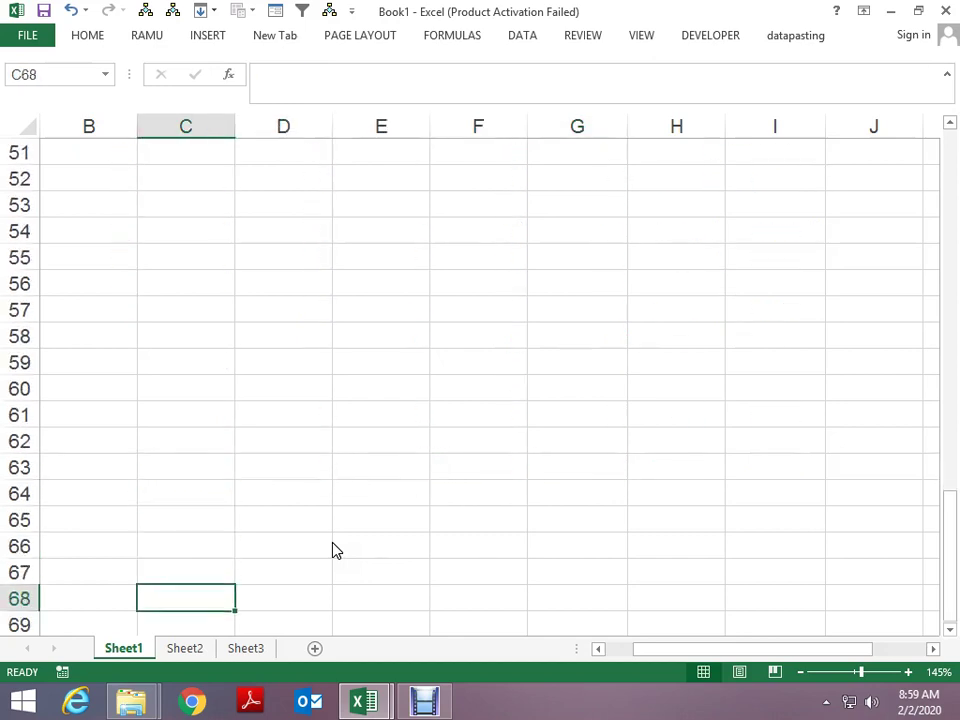
key(Up)
key(Up)
key(Up)
key(Up)
key(Up)
key(Up)
key(Up)
key(Down)
key(Down)
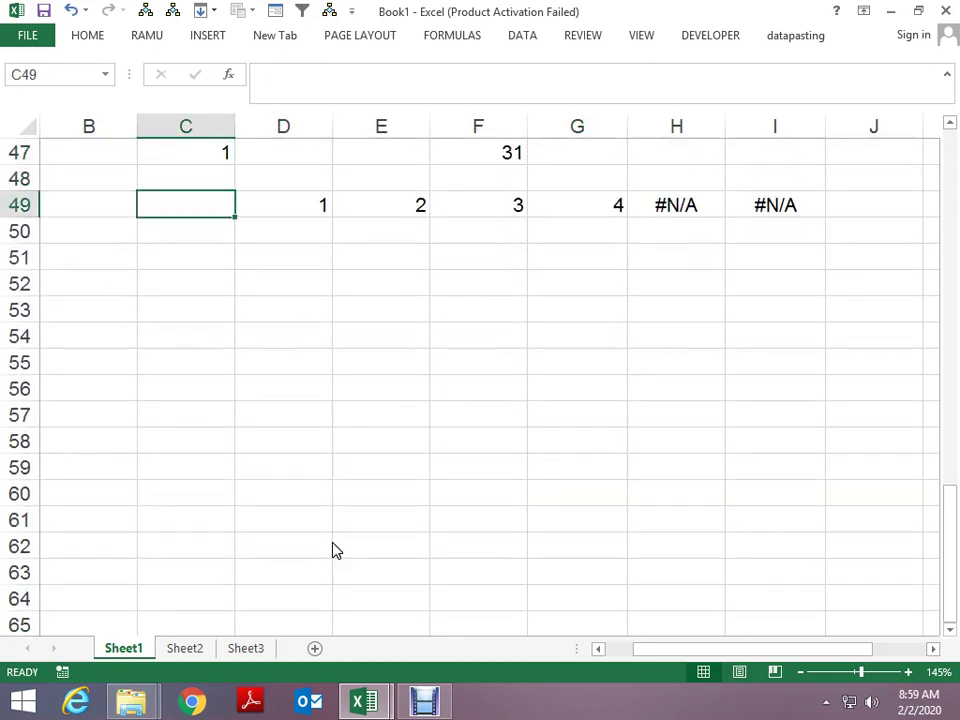
key(Right)
key(Right)
key(Right)
key(Left)
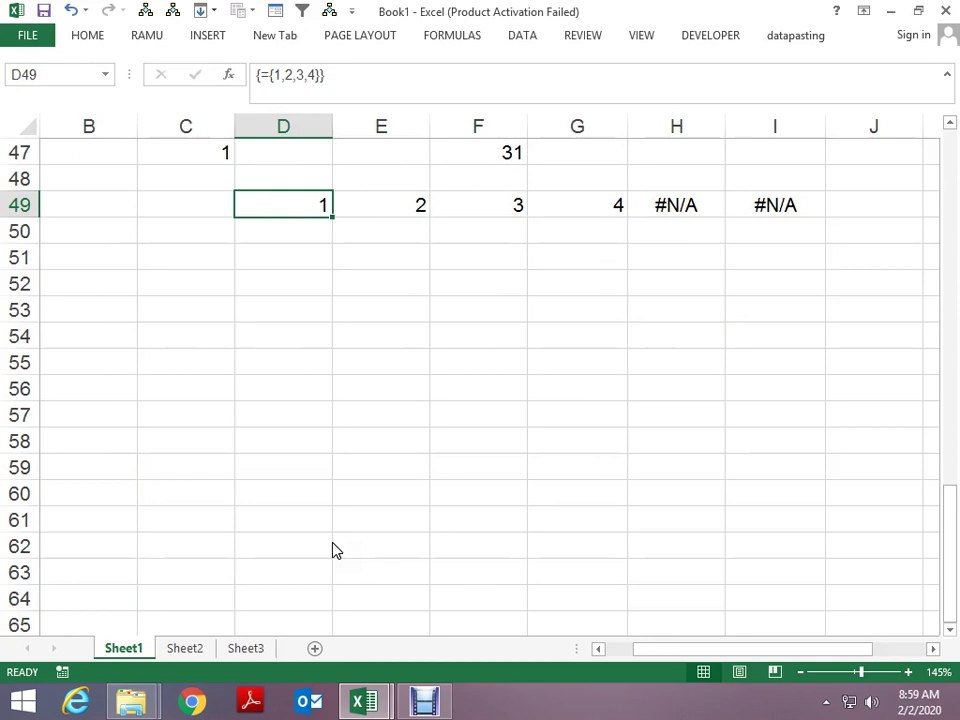
key(Down)
key(Down)
key(Down)
- Enter the vertical constant ={1;2;3;4;5} in D52
key(BackSpace)
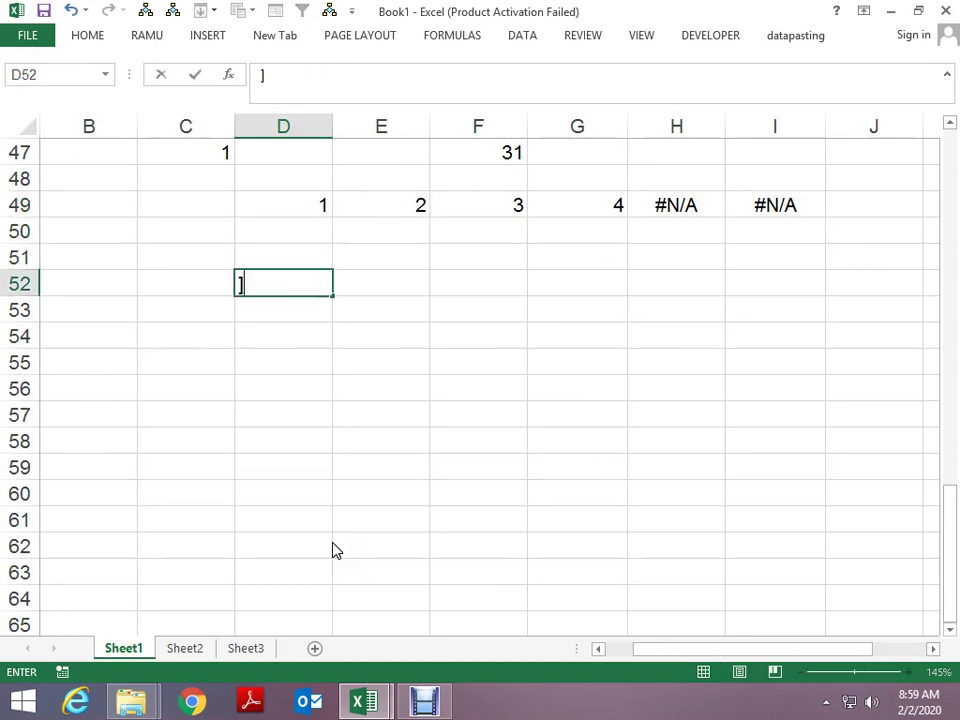
text(={)
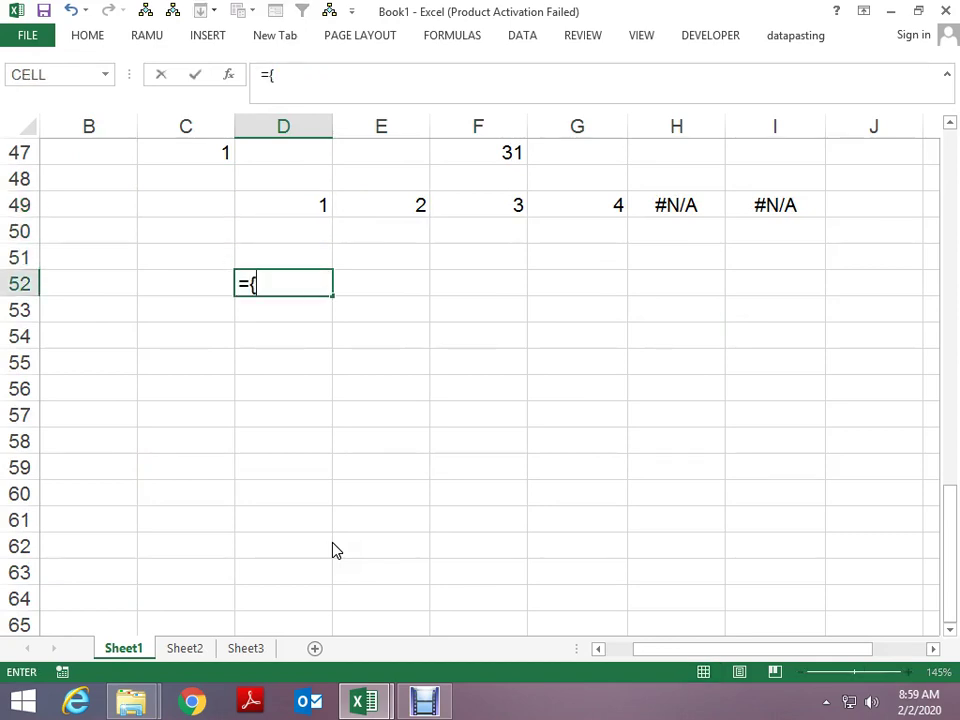
text(1;2)
text(;3;)
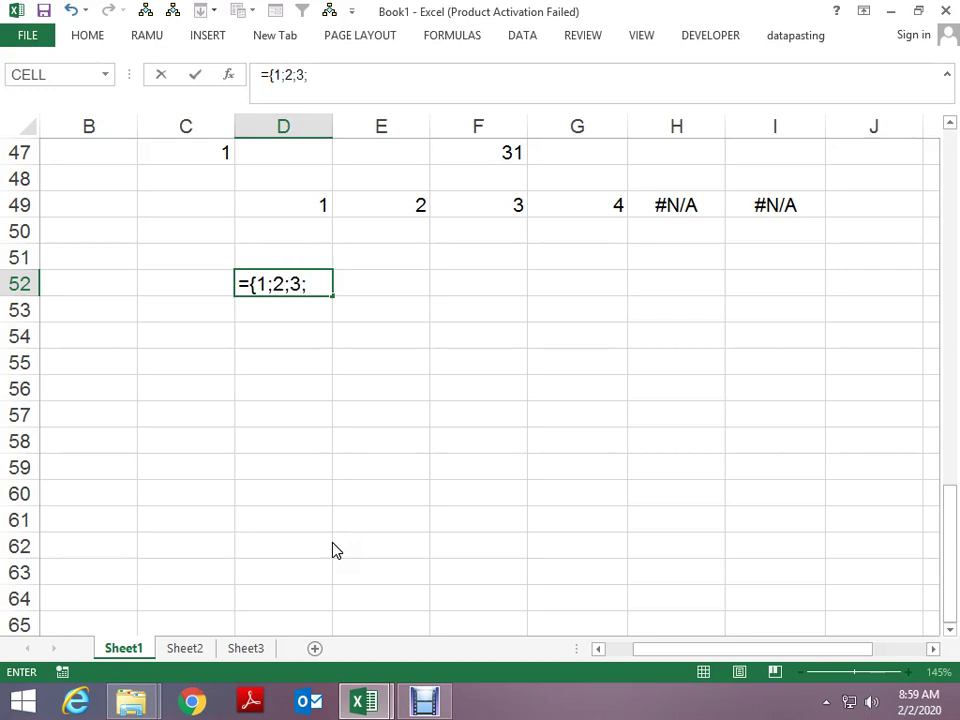
text(;)
key(BackSpace)
text(4;5)
text(})
key(Return)
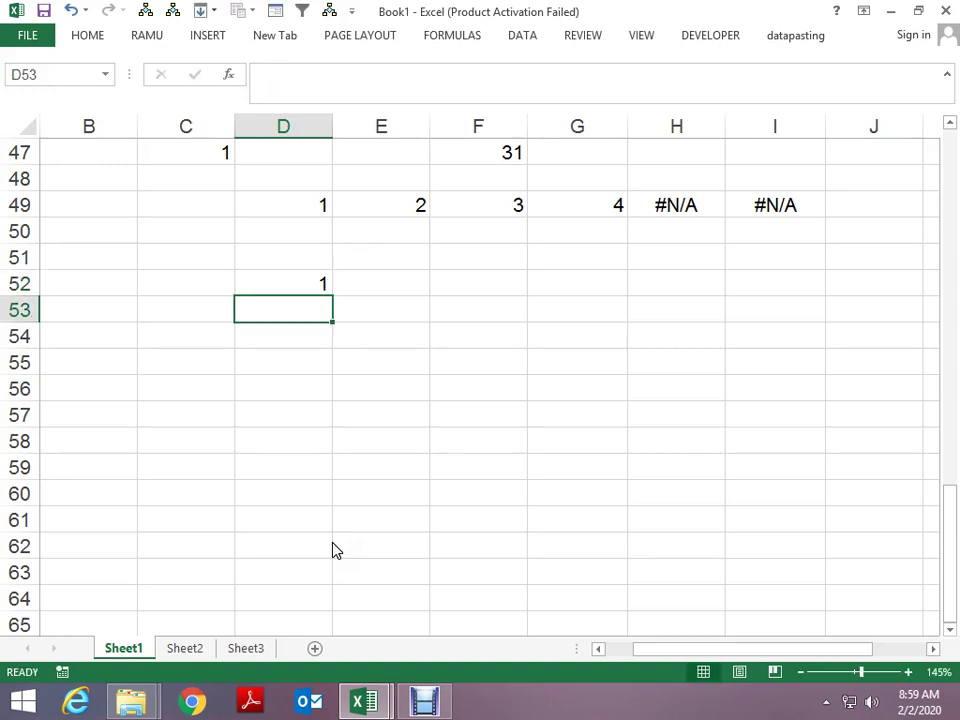
- Mistakenly array-enter the constant across row 52 and into row 53, then undo it
key(Up)
key(shift+Right)
key(shift+Right)
key(shift+Right)
key(shift+Right)
key(shift+Right)
key(shift+Right)
key(F2)
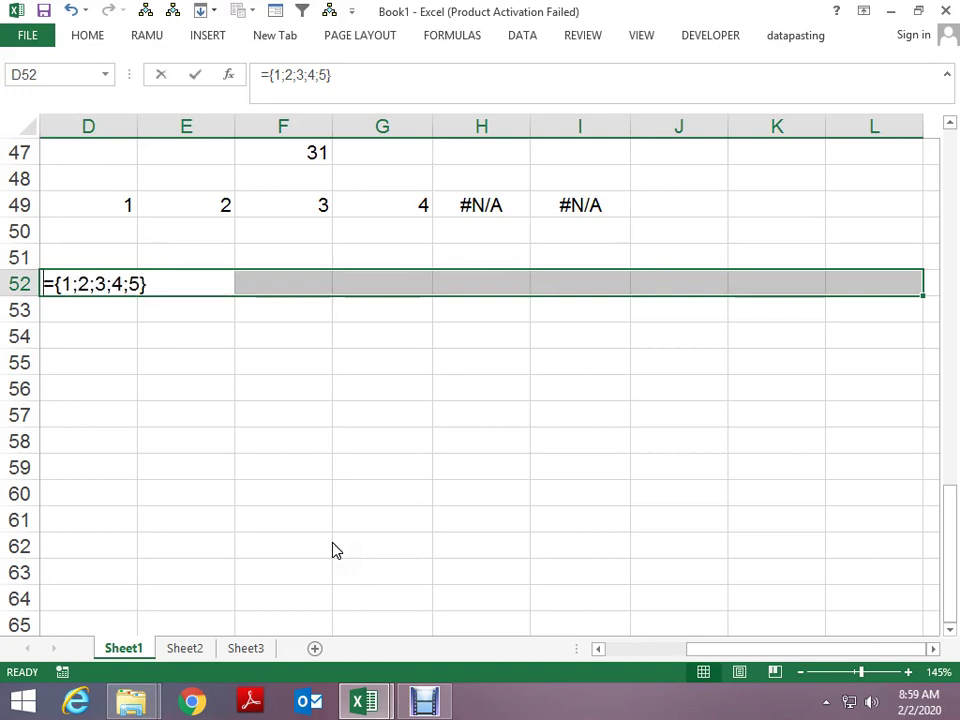
key(ctrl+shift+Return)
key(Left)
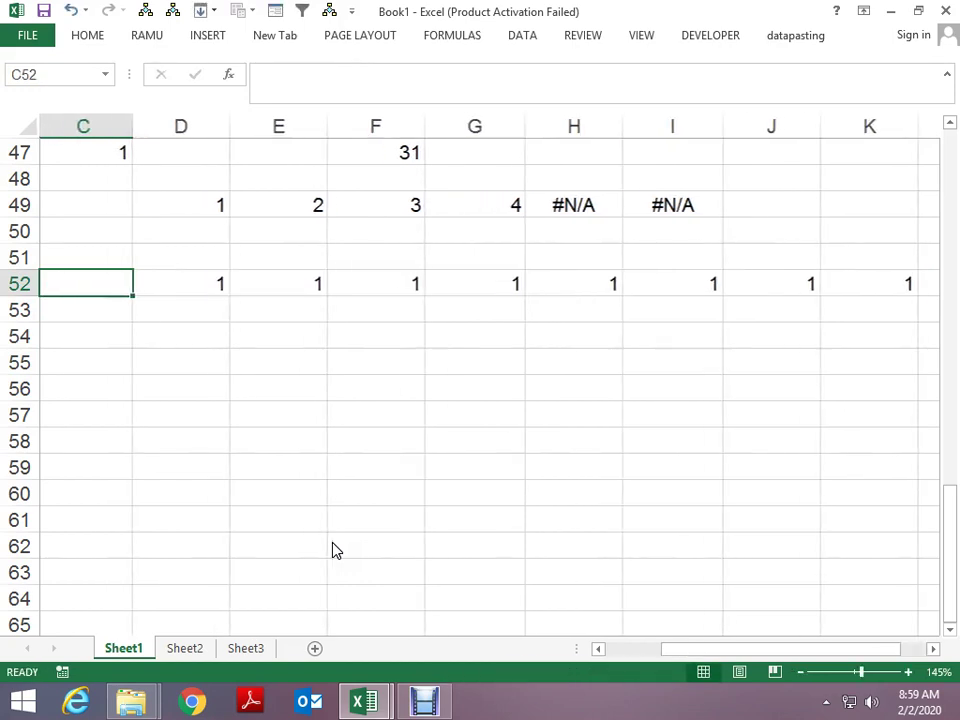
key(Right)
key(Down)
key(shift+space)
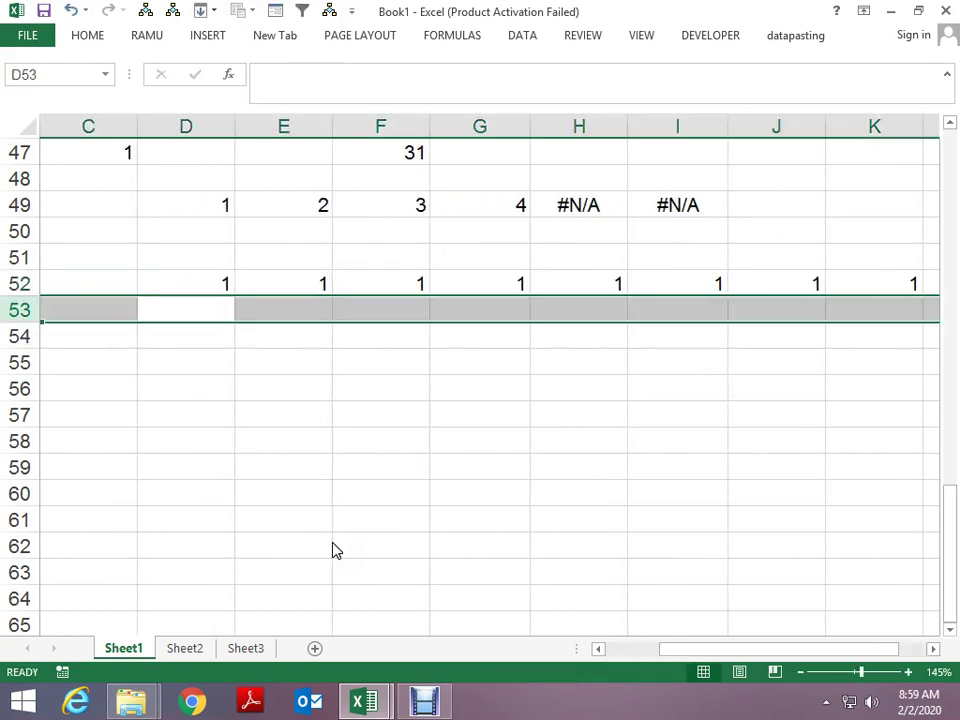
key(ctrl+d)
key(shift+Down)
key(shift+Down)
key(Up)
key(ctrl+z)
key(ctrl+z)
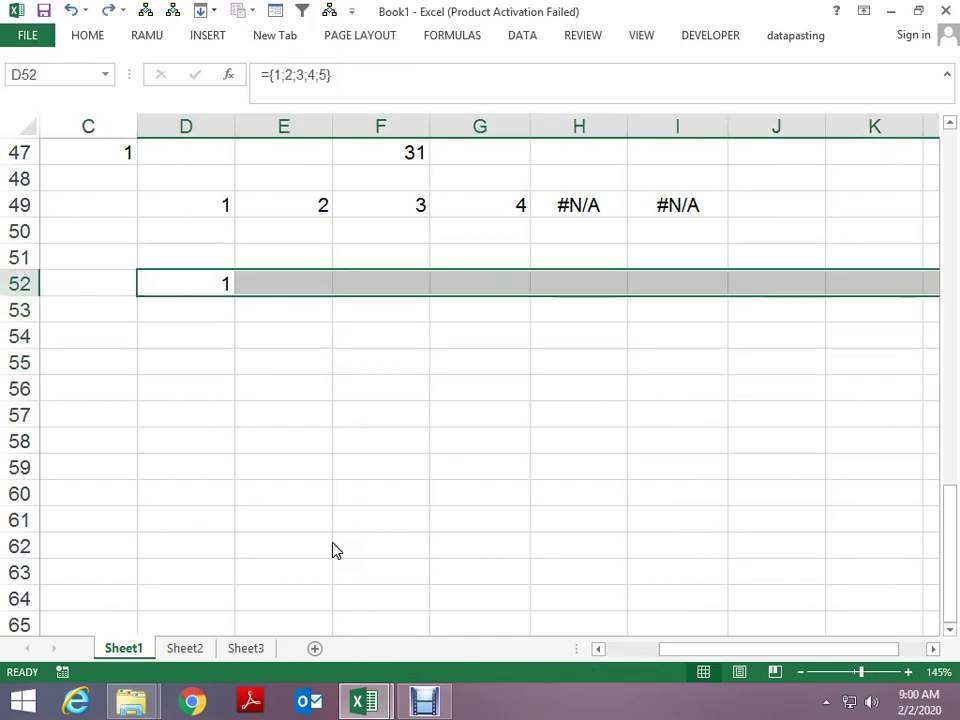
- Array-enter the D52 constant down D52:D60, giving 1 to 5 then #N/A
key(shift+BackSpace)
key(shift+Down)
key(shift+Down)
key(shift+Down)
key(shift+Down)
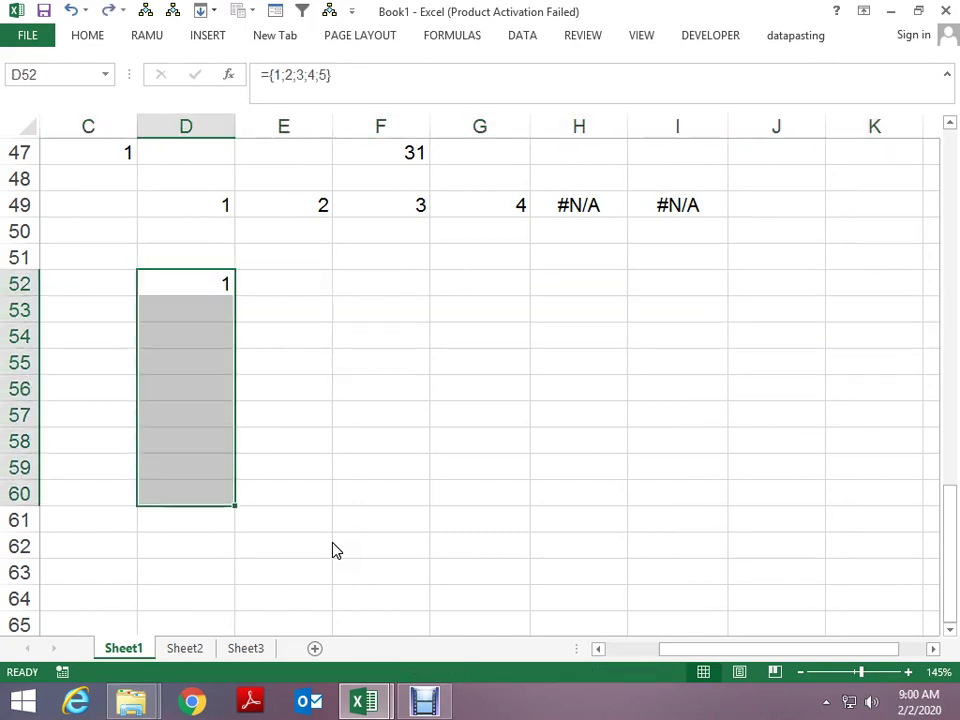
key(F2)
key(ctrl+shift+Return)
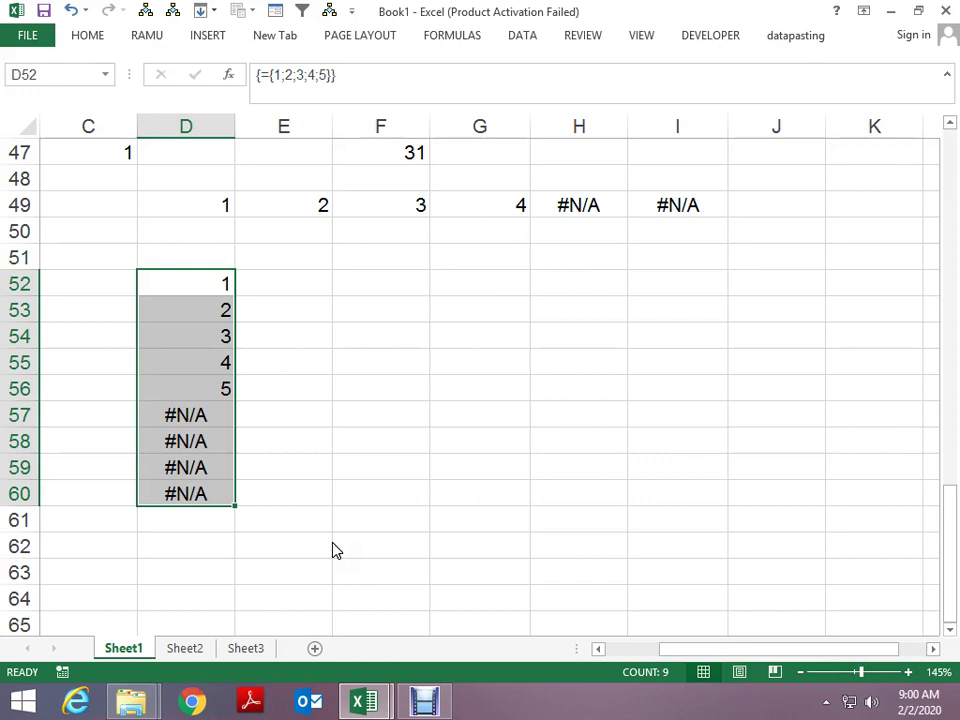
- Compare the vertical D52 array with the horizontal row 49 array, ending near G52
key(Up)
key(Right)
key(Right)
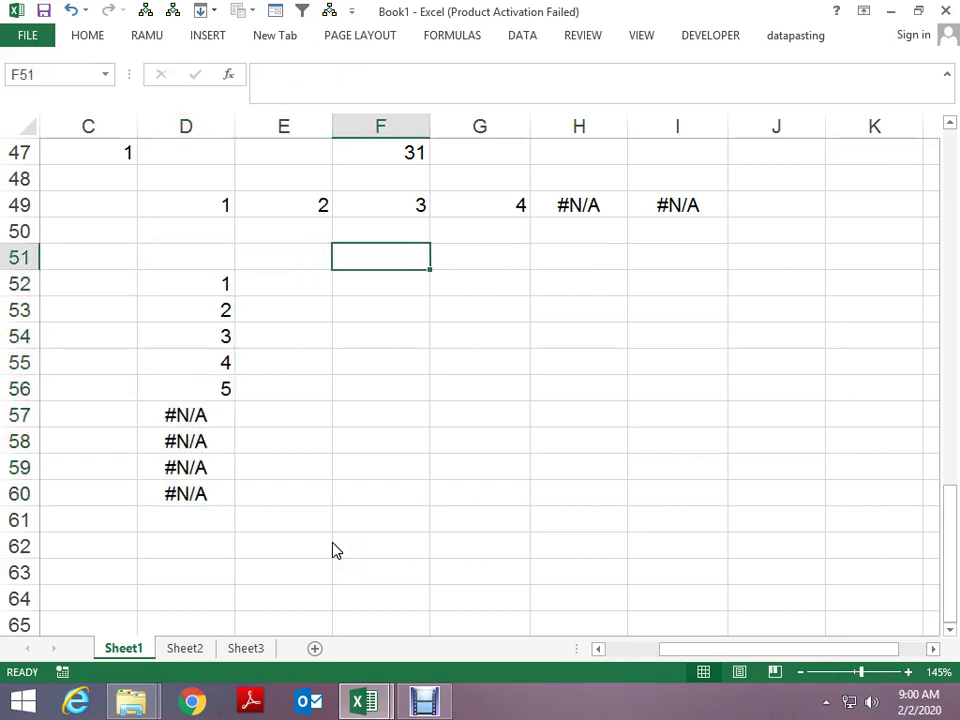
key(Down)
key(Left)
key(Up)
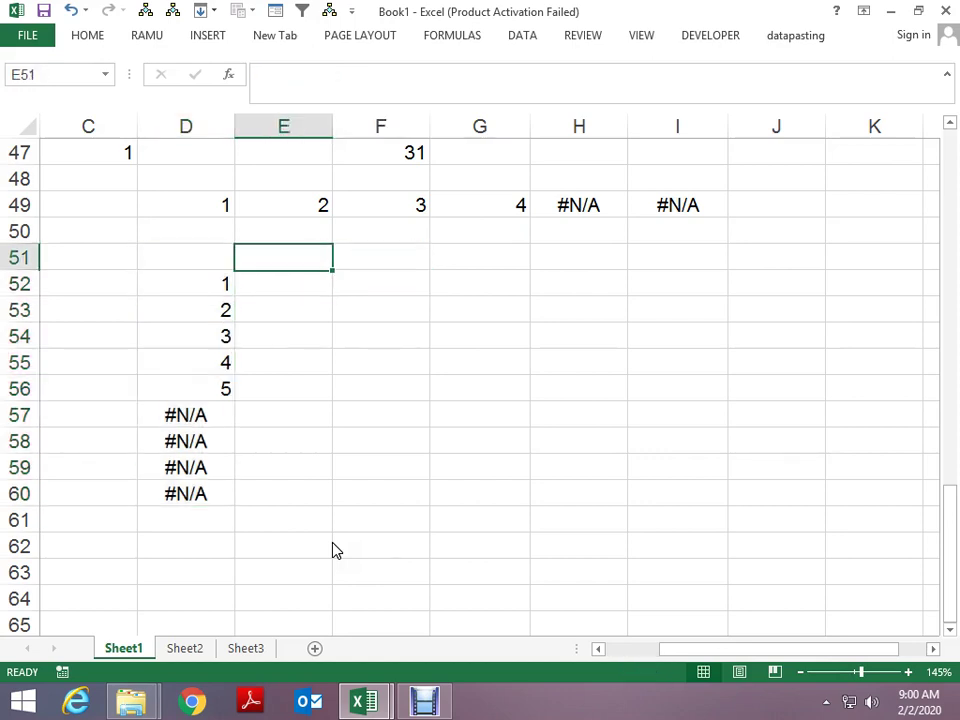
key(Up)
key(Up)
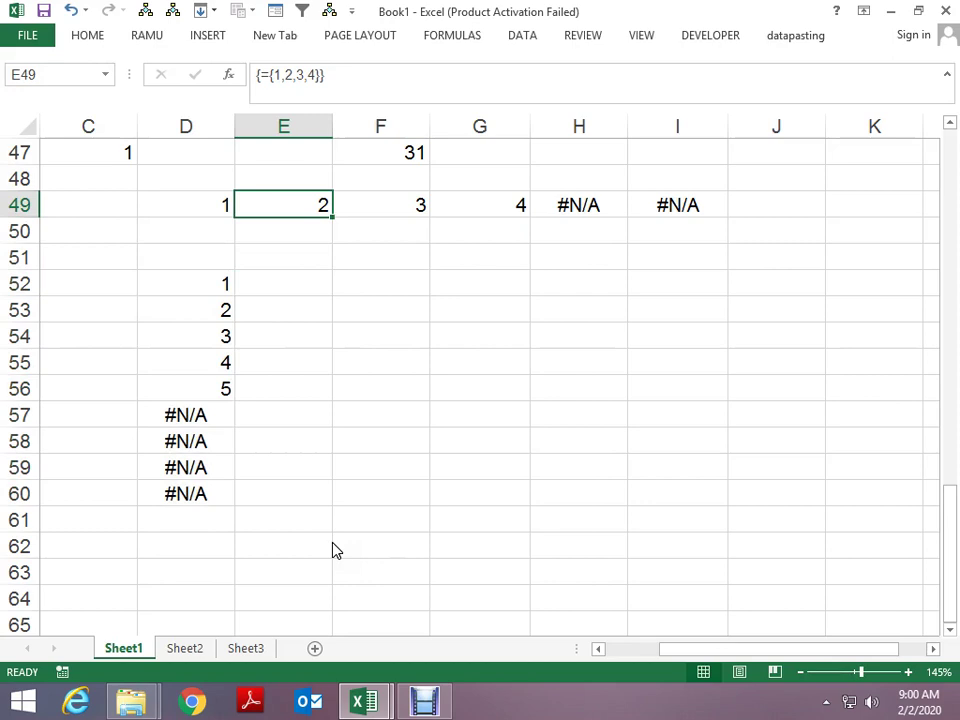
key(Left)
key(Down)
key(Down)
key(Down)
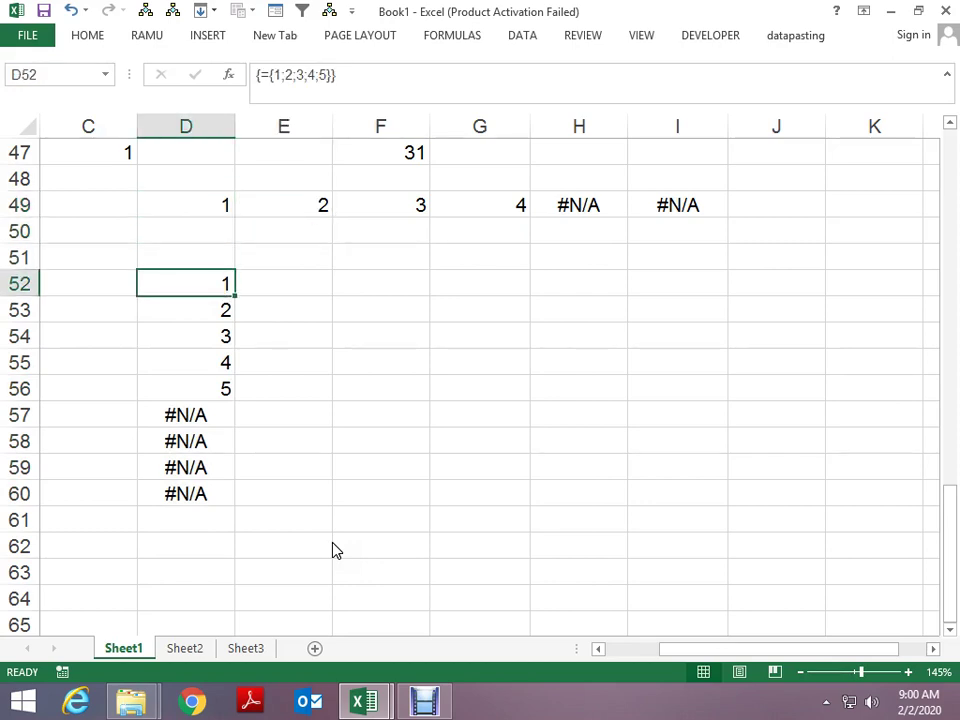
key(Up)
key(Up)
key(Up)
key(Up)
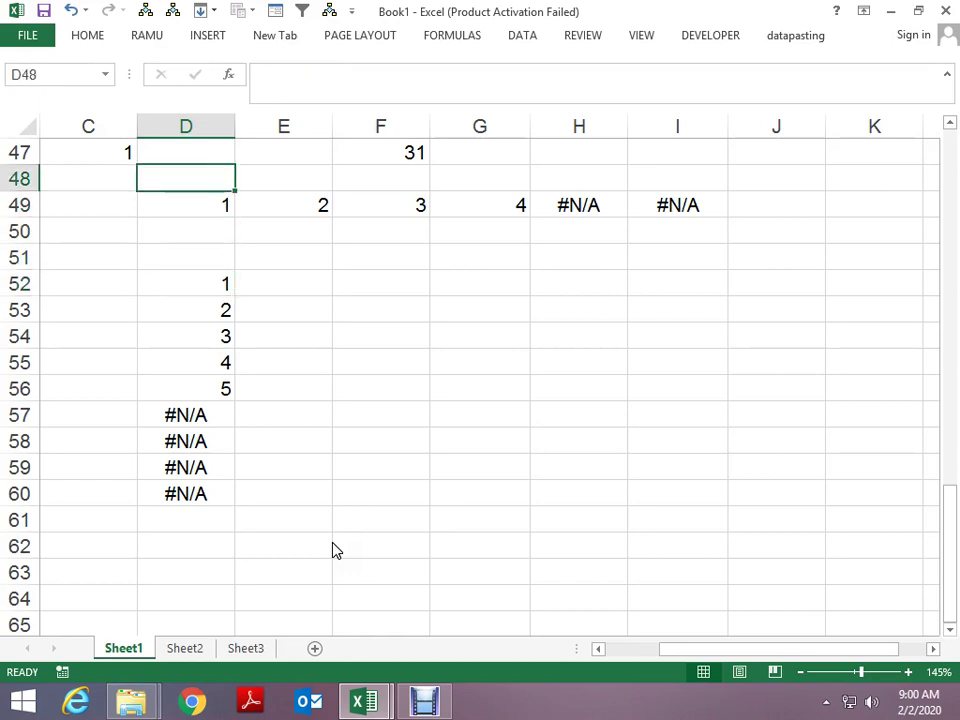
key(Down)
key(Down)
key(Down)
key(Down)
key(Down)
key(Down)
key(Down)
key(Down)
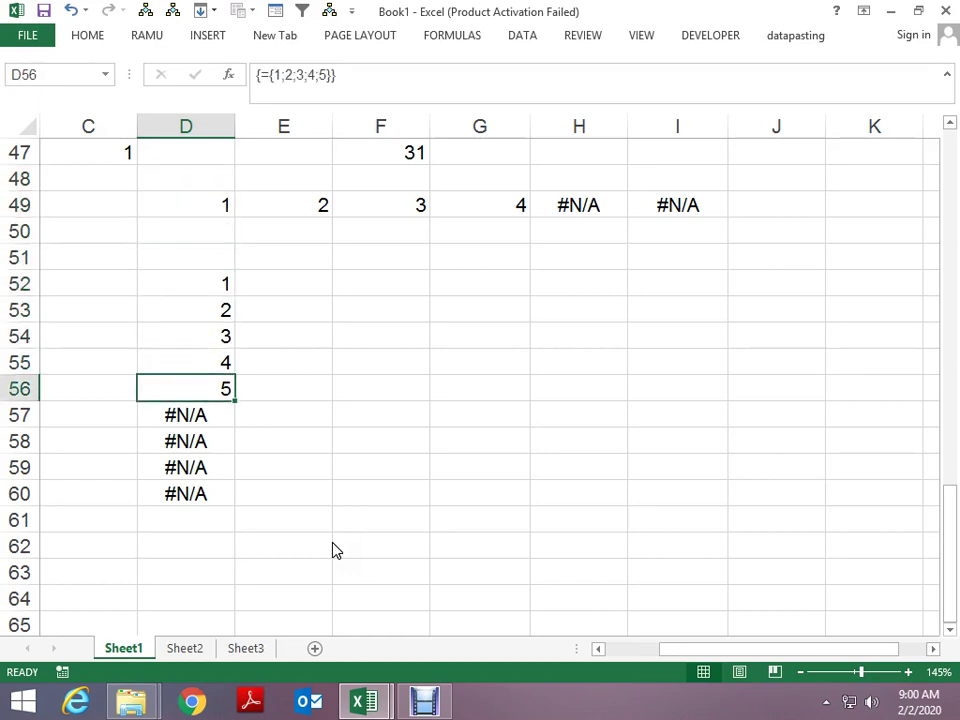
key(Up)
key(Up)
key(Up)
key(Up)
key(Up)
key(Up)
key(Up)
key(Up)
key(Down)
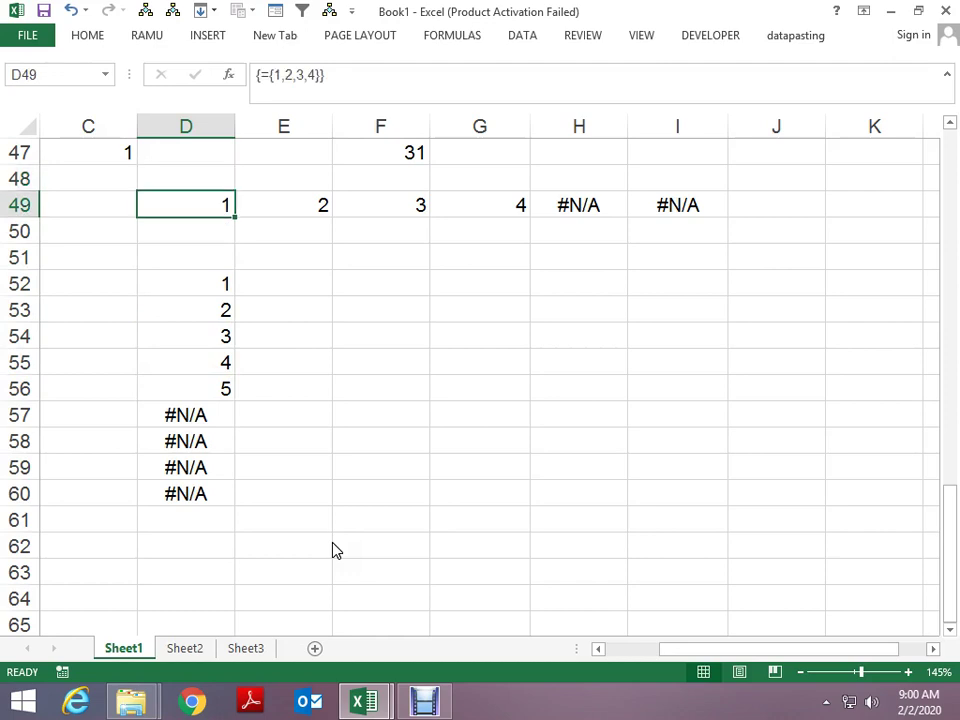
key(Right)
key(Right)
key(Left)
key(Down)
key(Down)
key(Left)
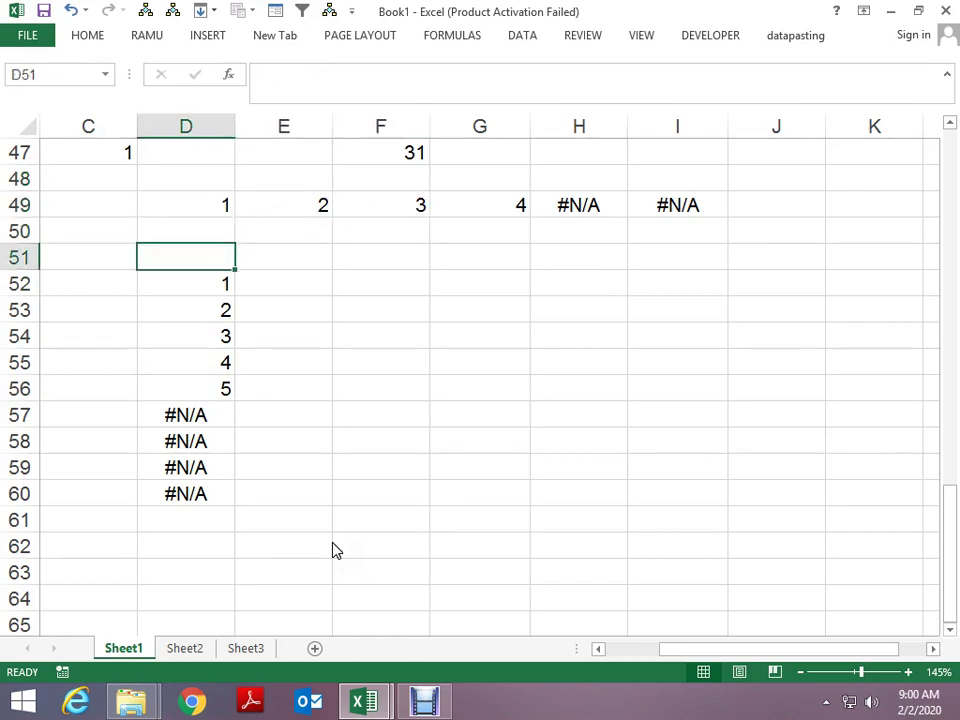
key(Down)
key(Right)
key(Right)
key(Right)
- Type ={1,2;3,4;5,6} in G52 and array-enter it over G52:I59, showing 1–6 in two columns
text(=)
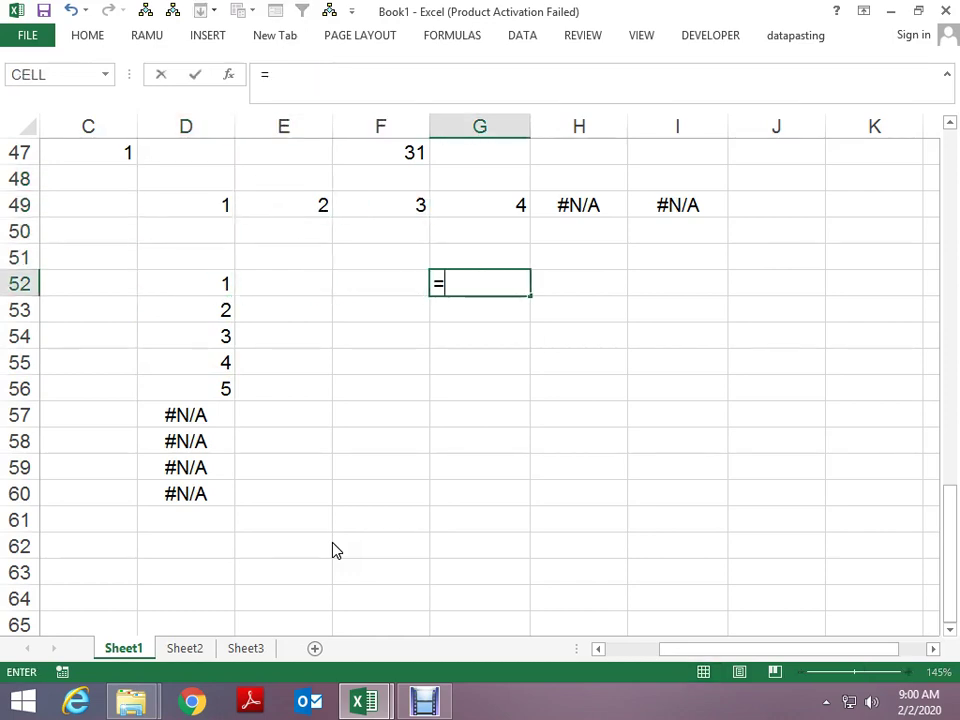
text({1)
text(,2;)
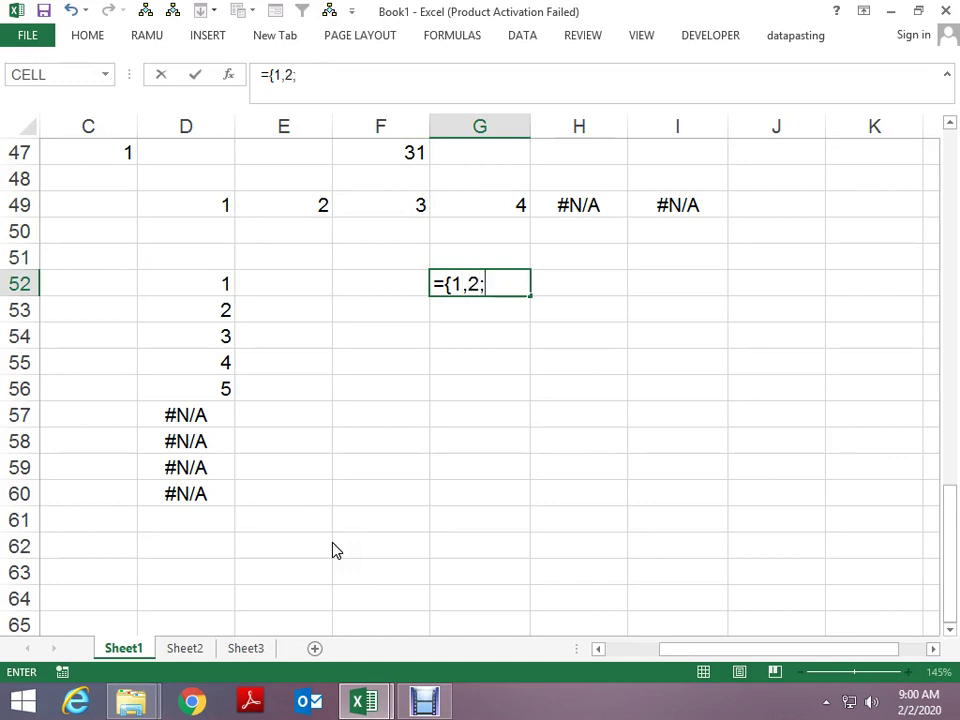
text(3,4)
text(;5,)
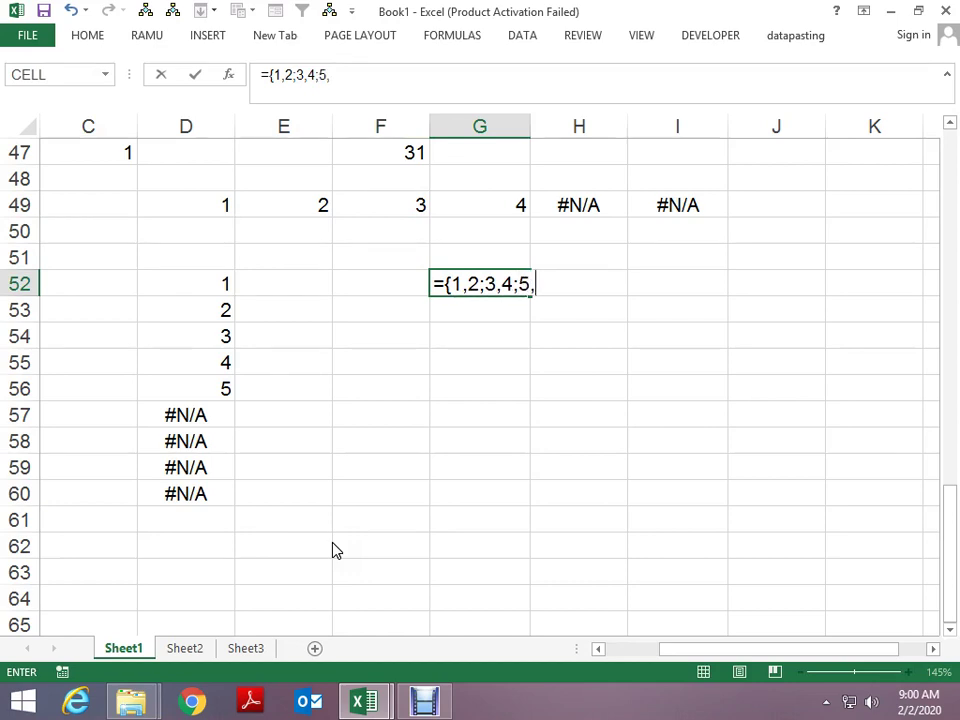
text(6)
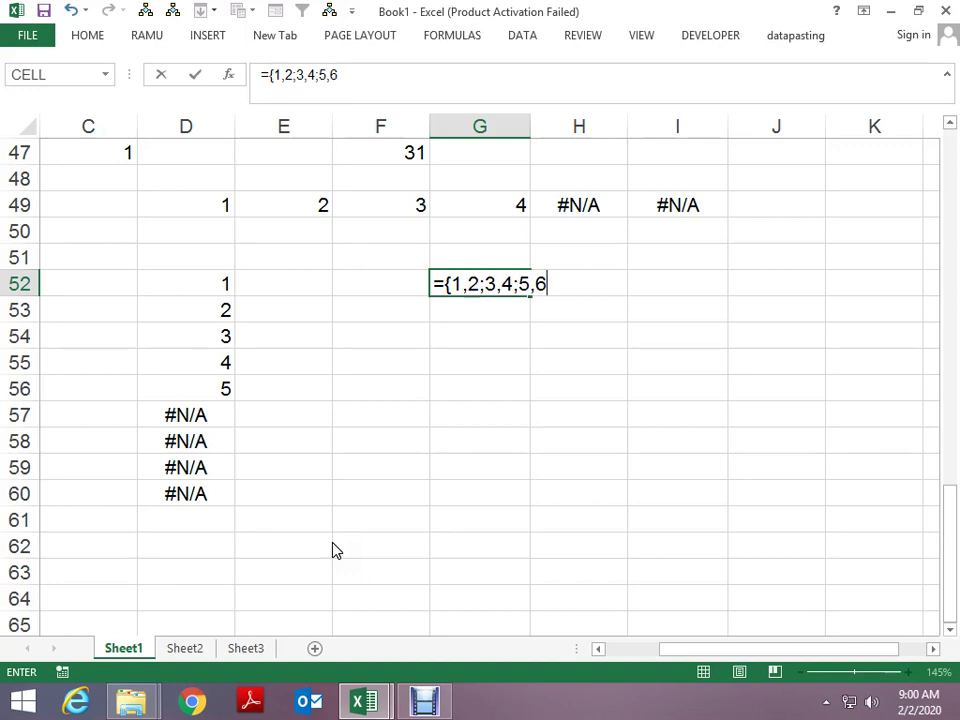
text(})
key(Return)
key(Up)
key(shift+Right)
key(shift+Right)
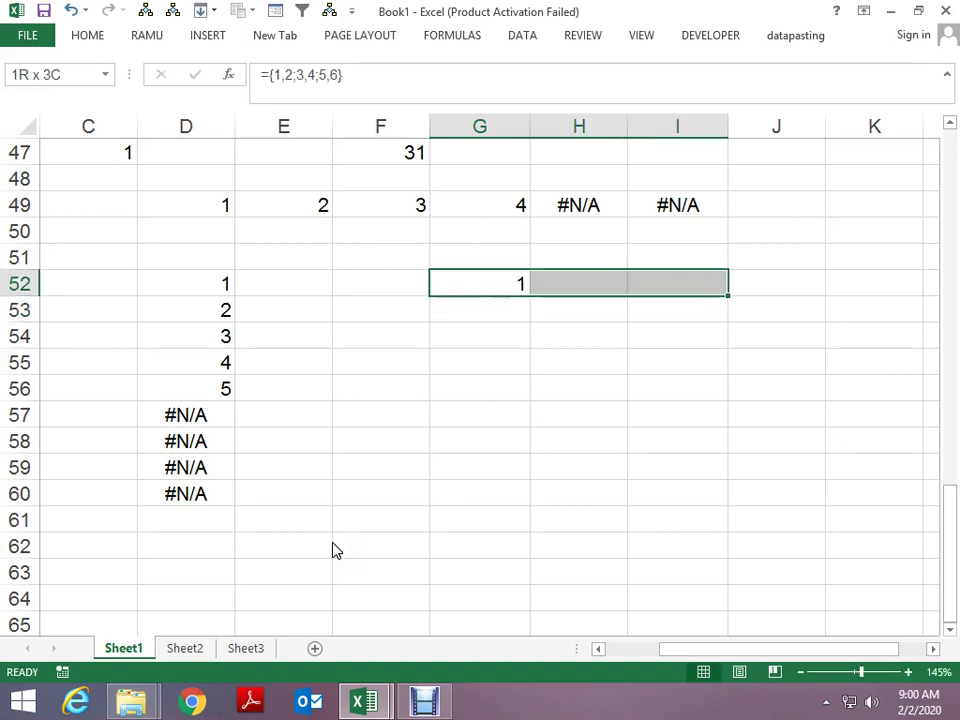
key(shift+Down)
key(shift+Down)
key(shift+Down)
key(shift+Down)
key(F2)
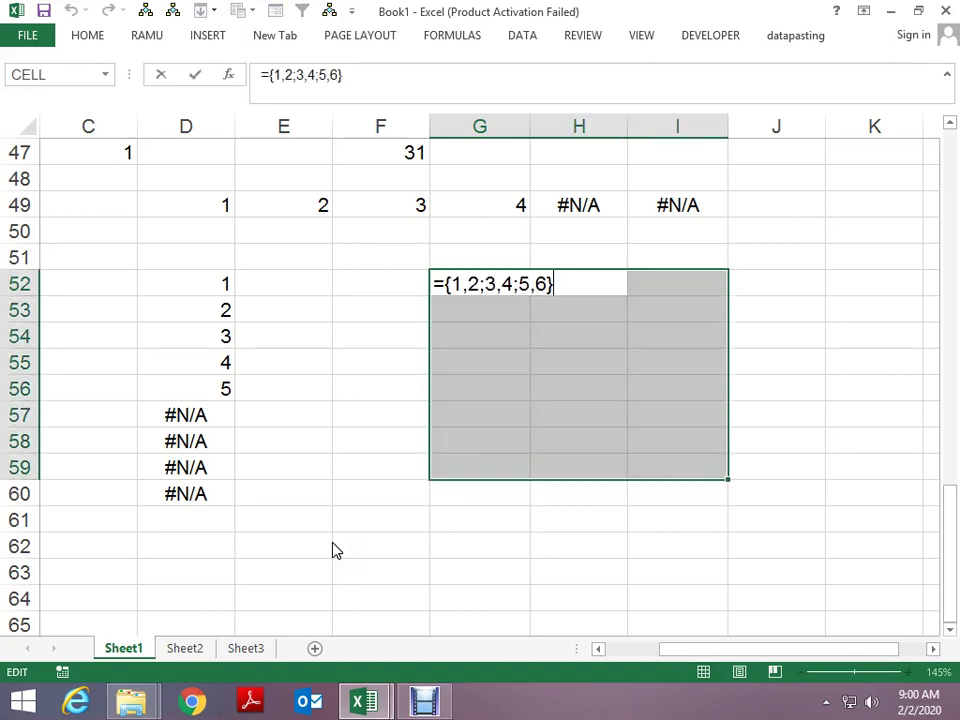
key(ctrl+shift+Return)
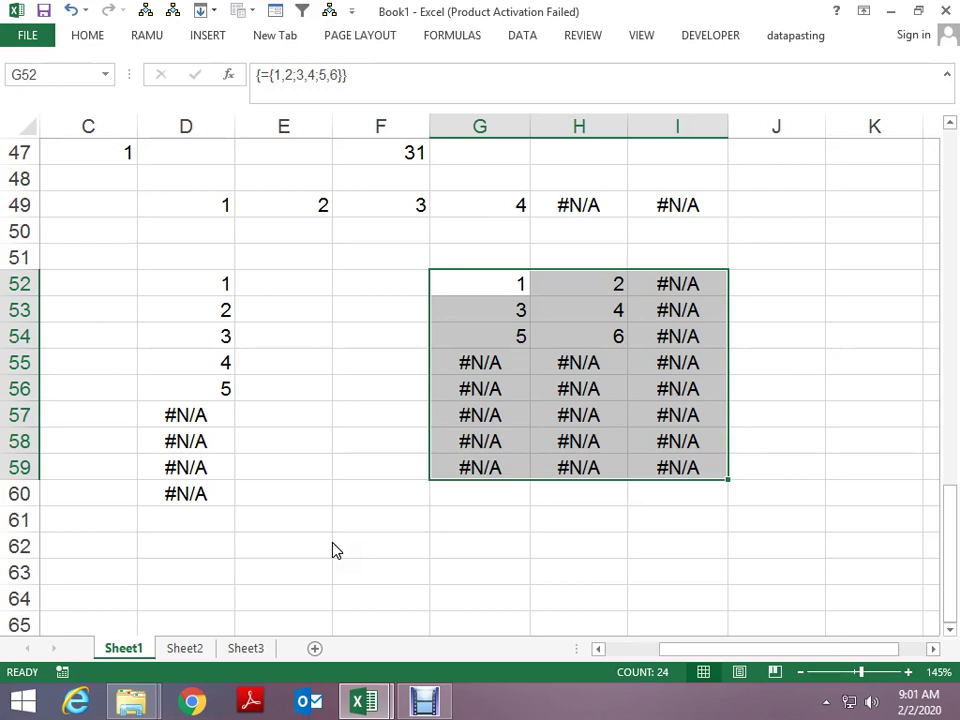
key(alt)
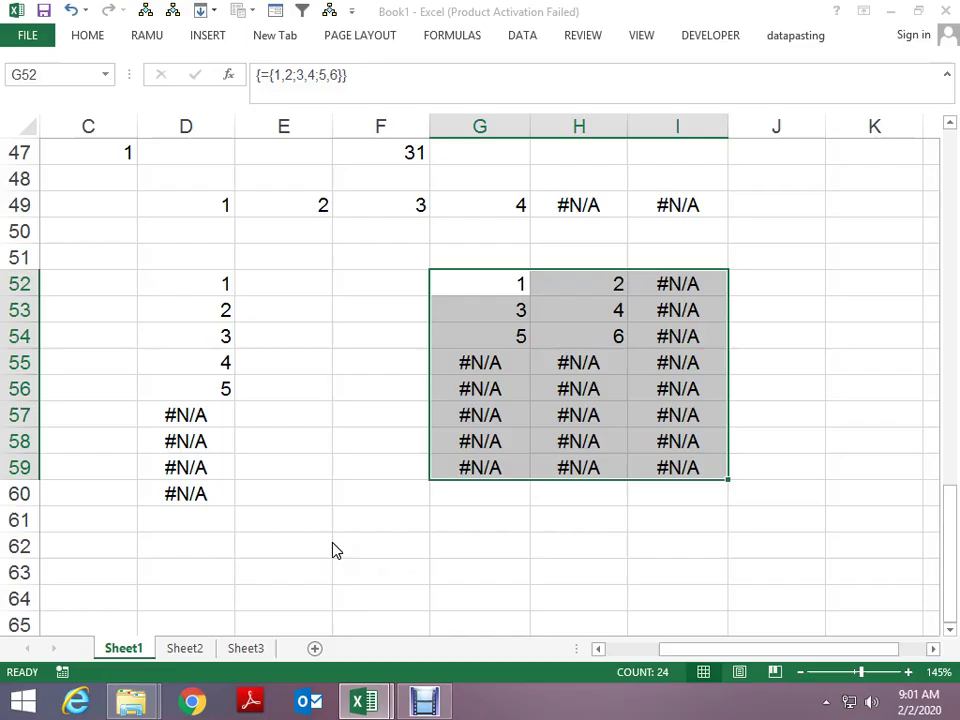
- Enter =LARGE(F43:F47,{1,2,3}) in cell K43
key(Up)
key(Page_Up)
key(Right)
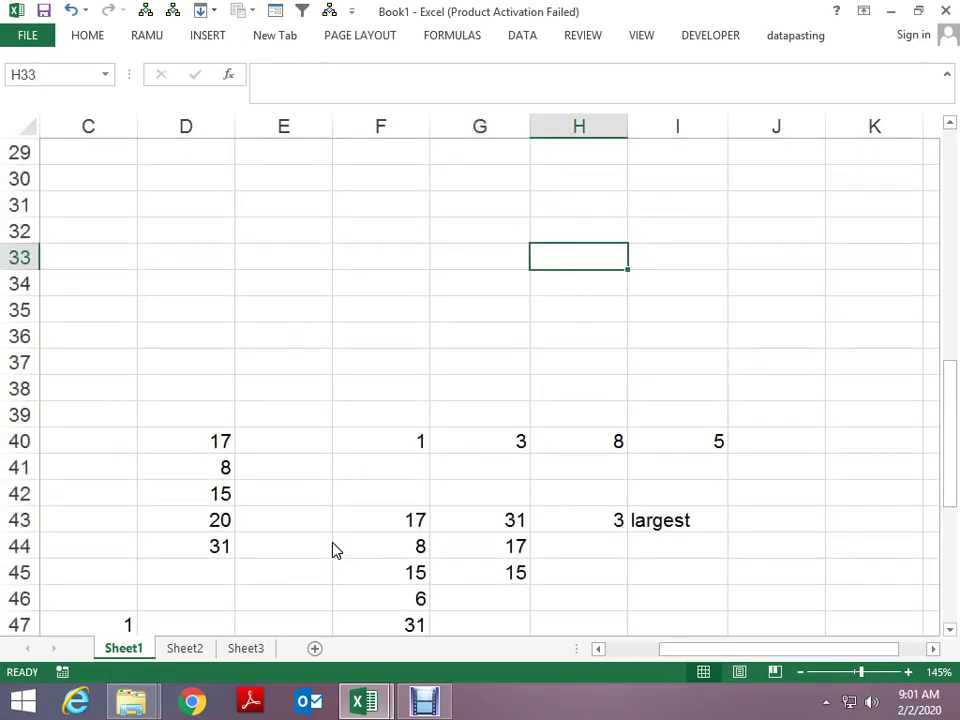
key(Page_Up)
key(Page_Down)
key(Down)
key(Down)
key(Down)
key(Down)
key(Down)
key(Down)
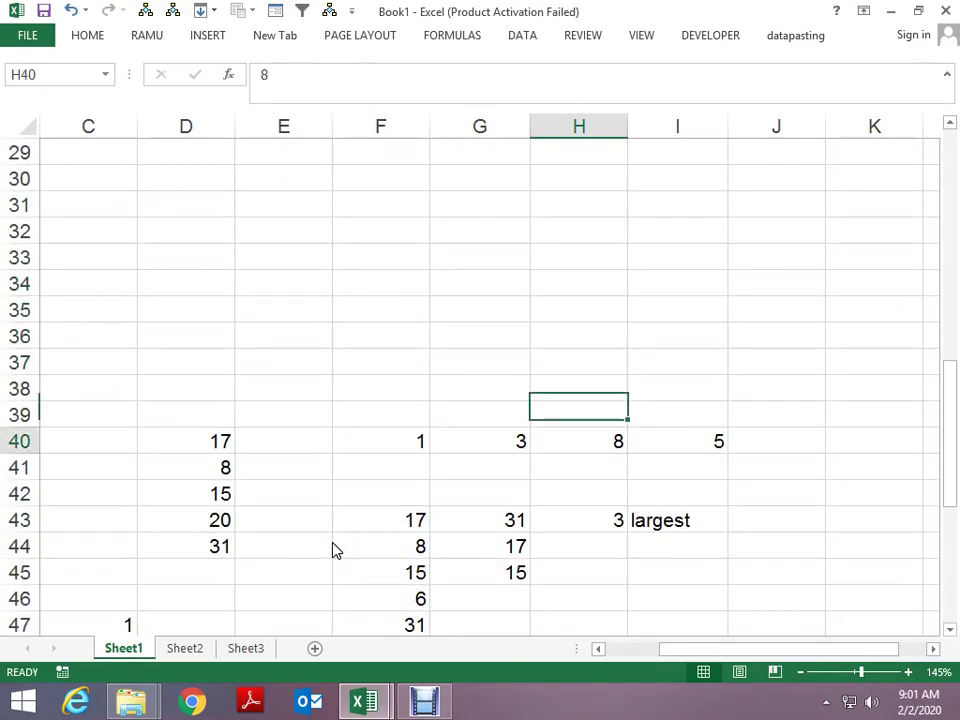
key(Down)
key(Down)
key(Down)
key(Up)
key(Up)
key(Up)
key(Up)
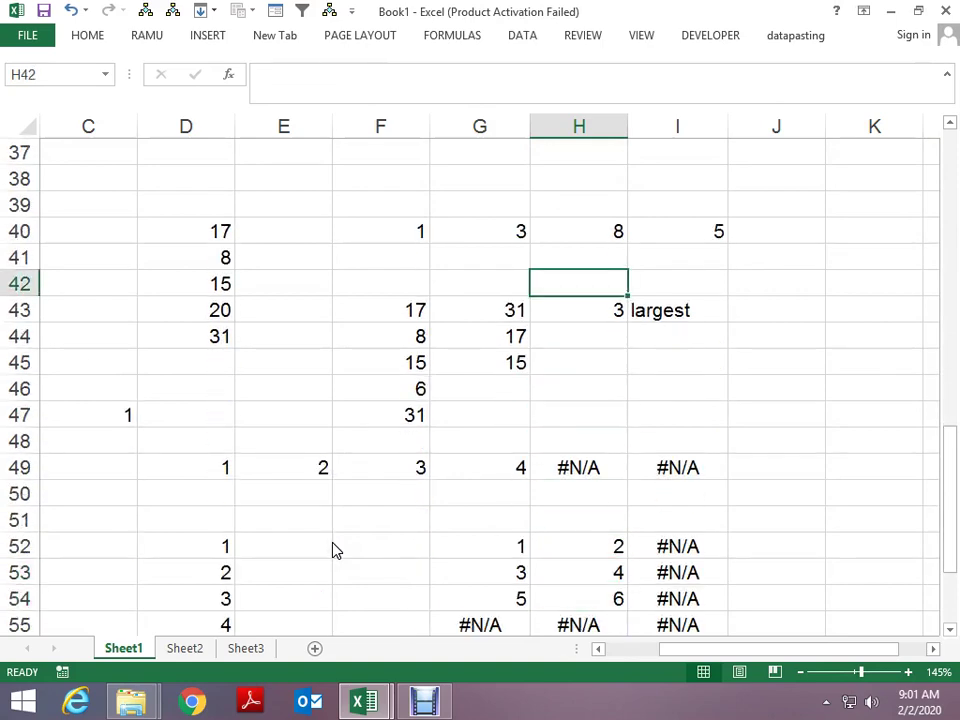
key(Down)
key(Right)
key(Right)
key(Right)
key(Right)
key(Right)
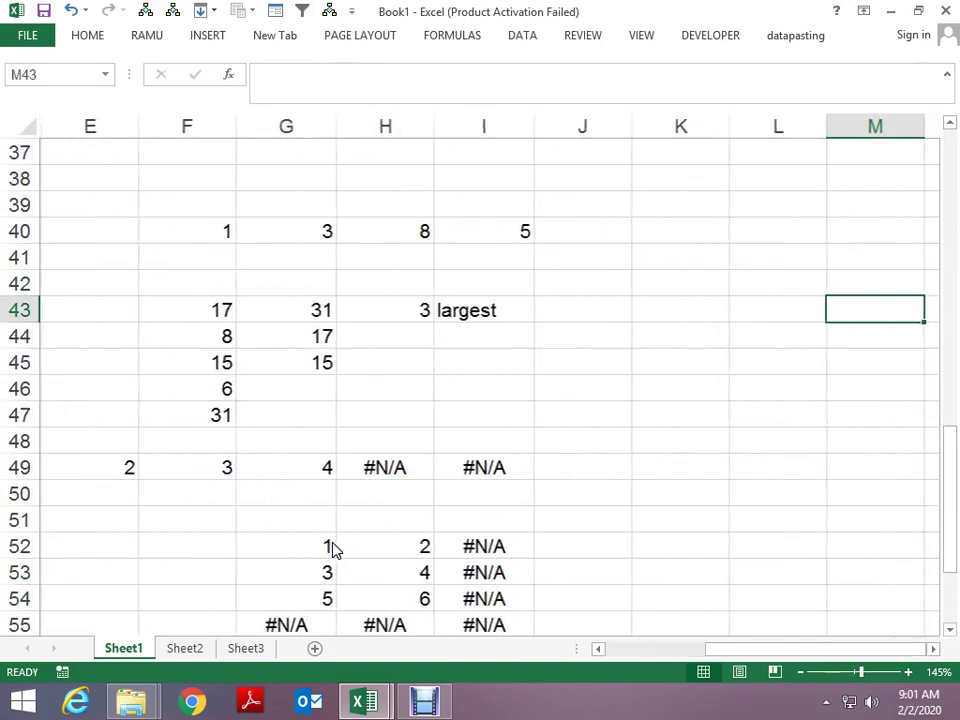
key(Left)
key(Left)
text(=)
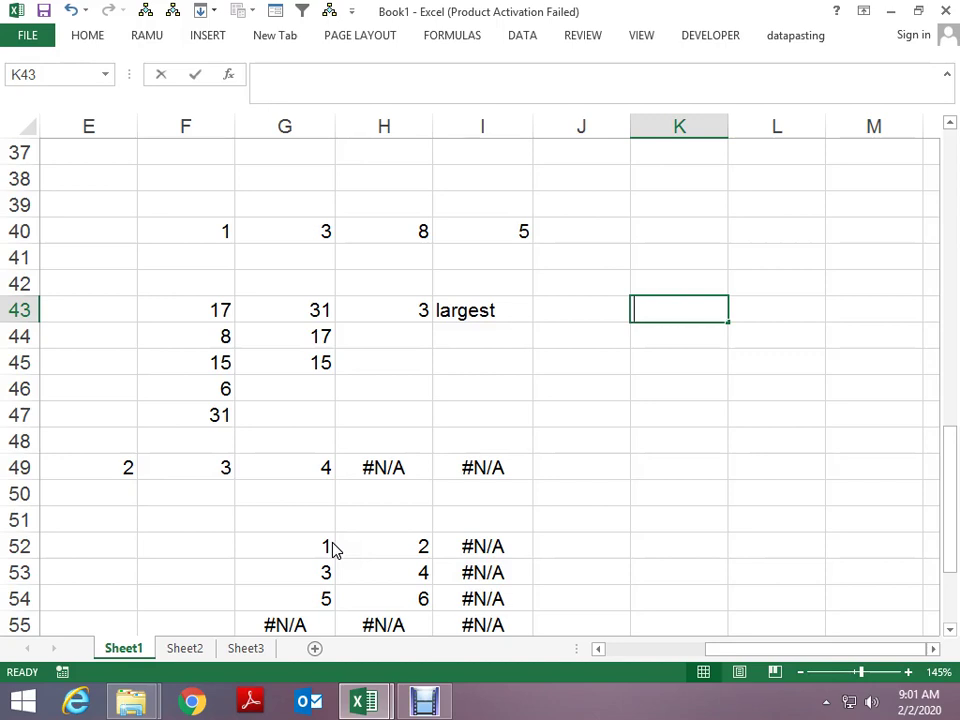
text(lar)
key(Tab)
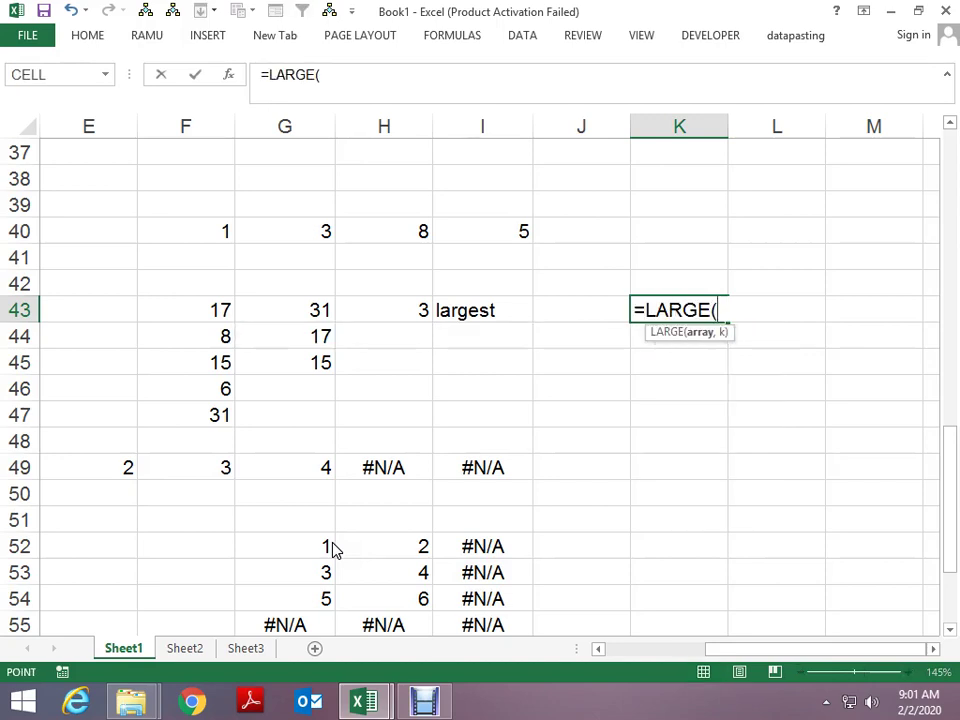
key(Left)
key(Left)
key(Left)
key(Left)
key(shift+Down)
key(shift+Down)
key(shift+Down)
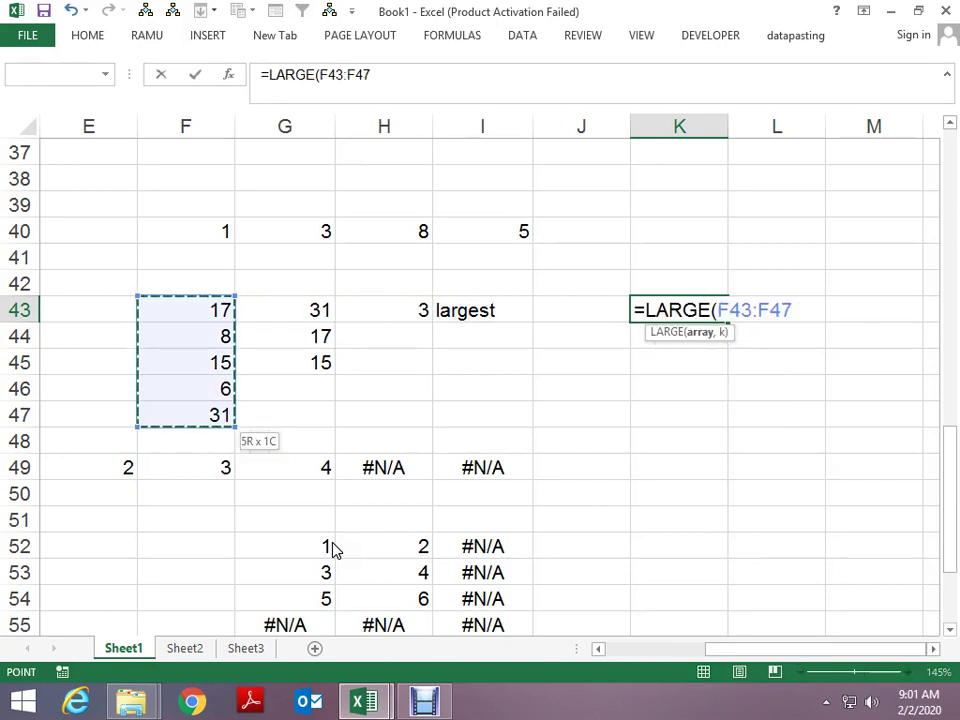
text(,{)
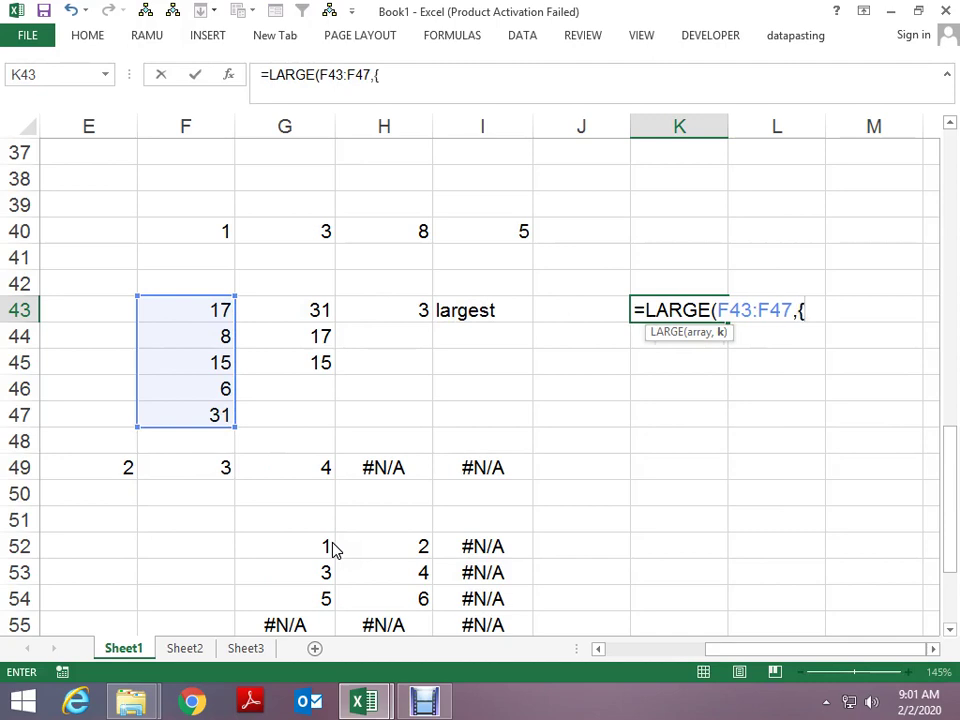
text(1,2,3)
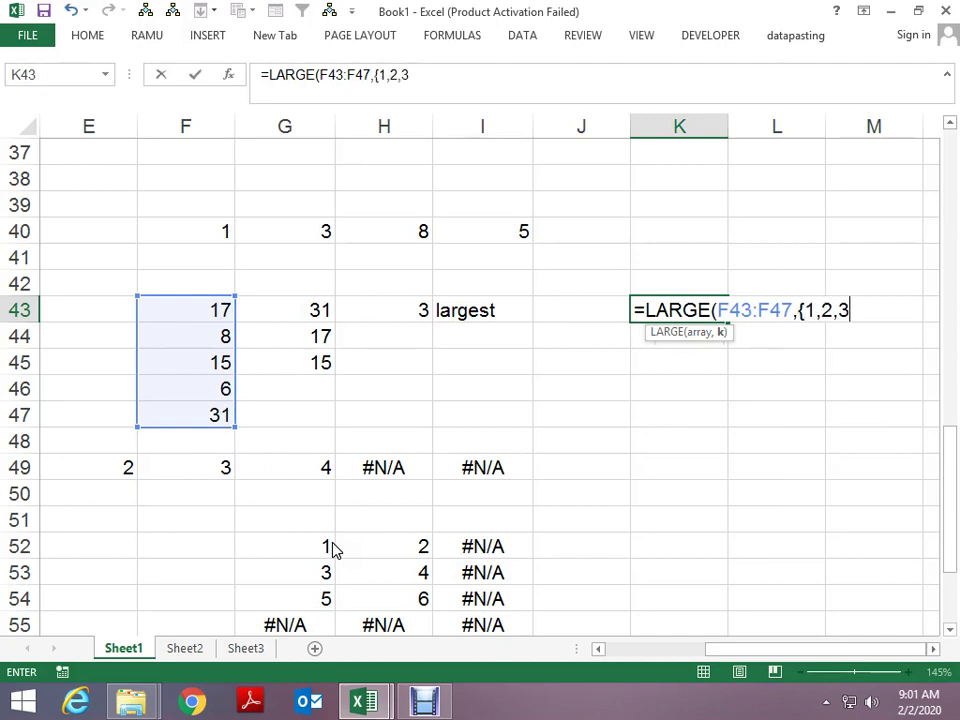
text(})
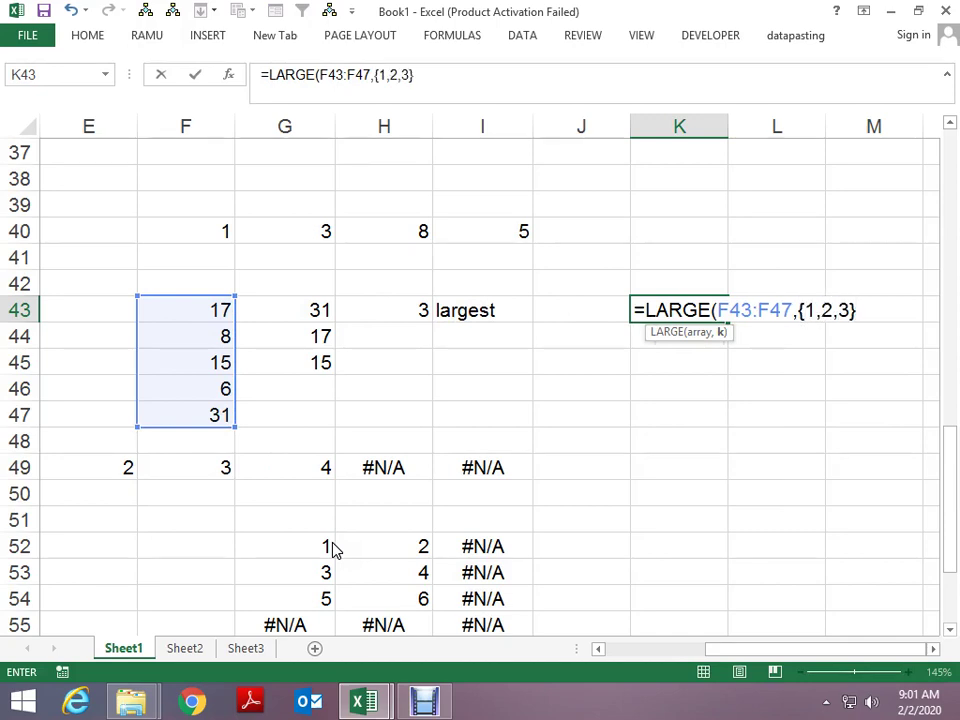
text())
key(Return)
- Evaluate K43's LARGE formula with F9 to see {31,17,15}, then restore it
key(Up)
key(F2)
key(shift+Home)
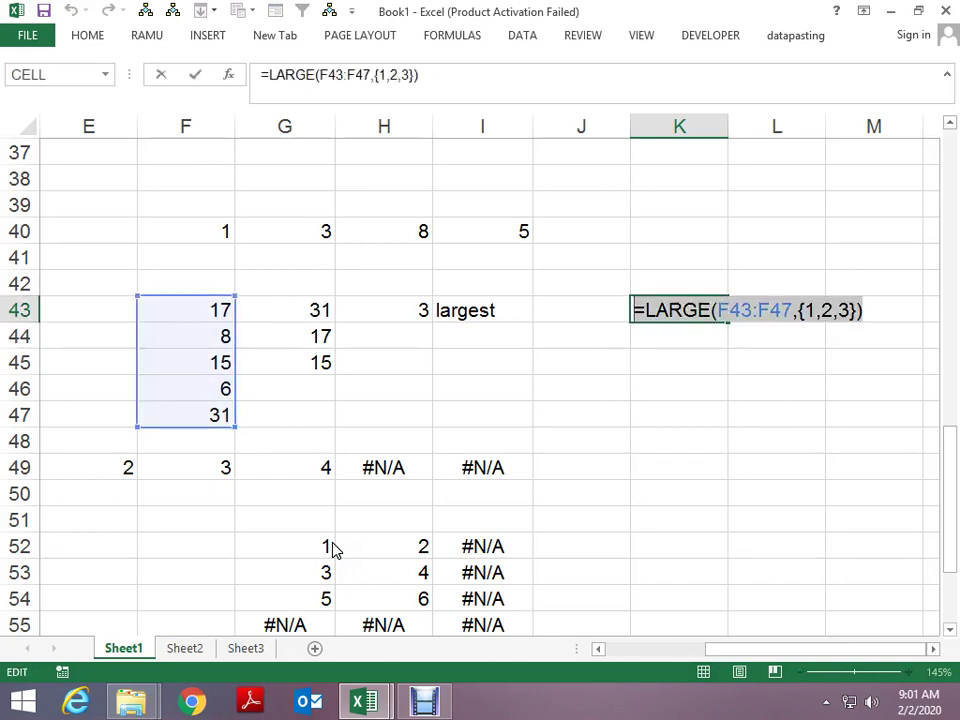
key(shift+Right)
key(F9)
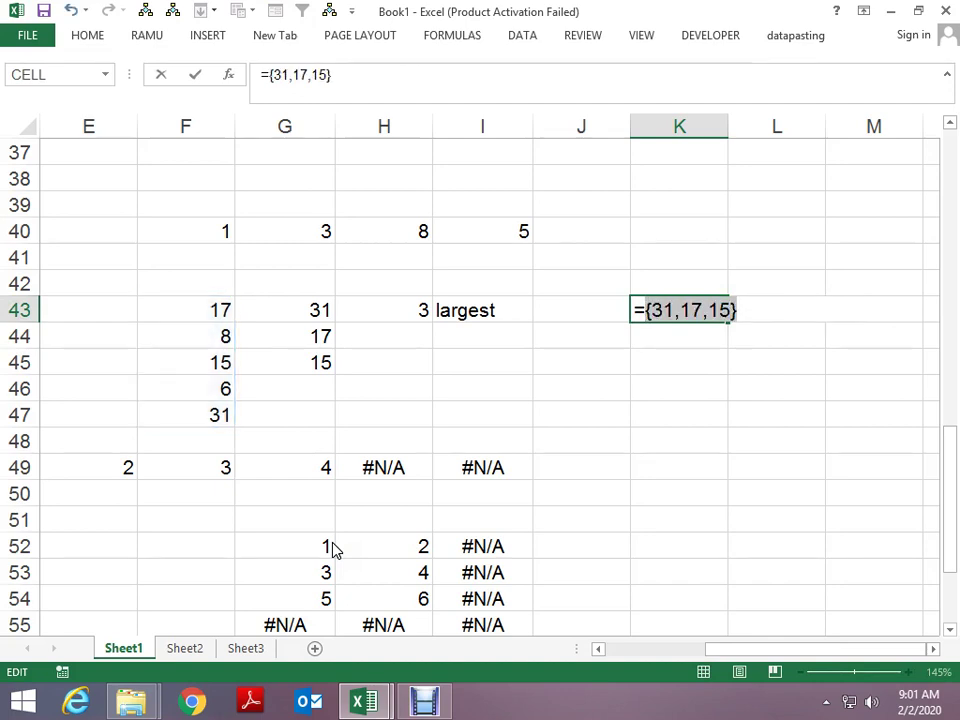
key(Escape)
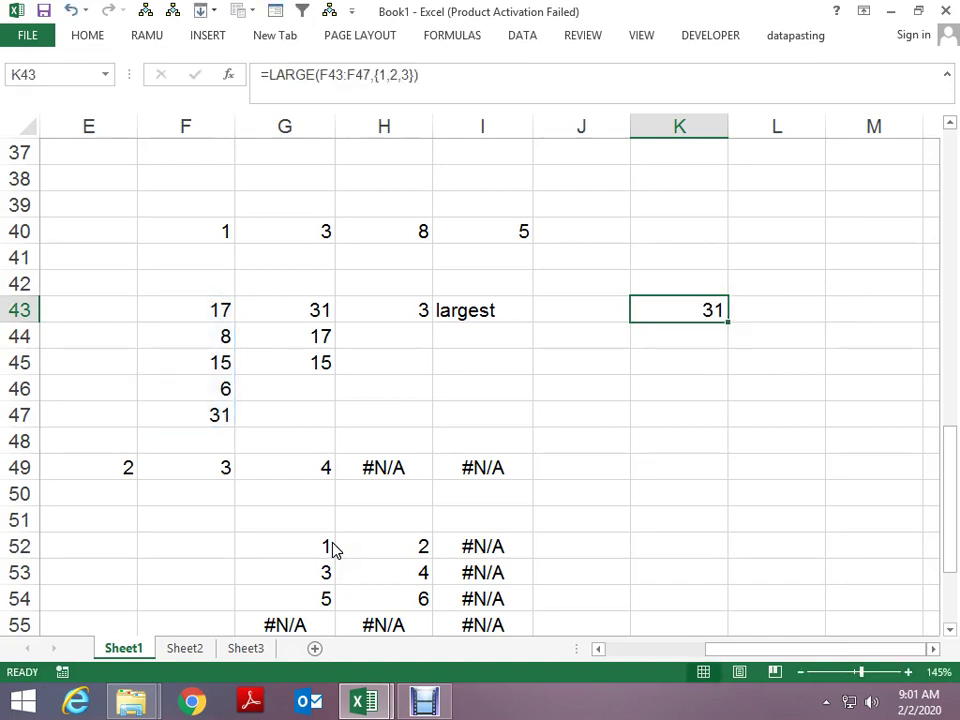
- Wrap K43's formula in SUM so it totals the three largest values to 63
key(F2)
text(S)
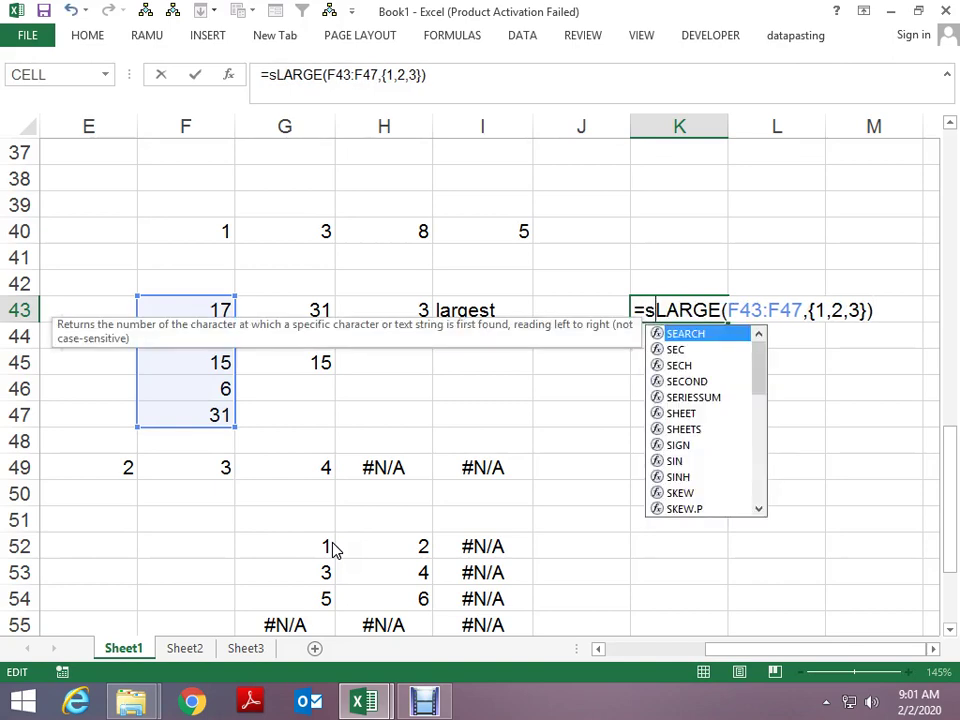
text(UM()
key(Return)
key(Return)
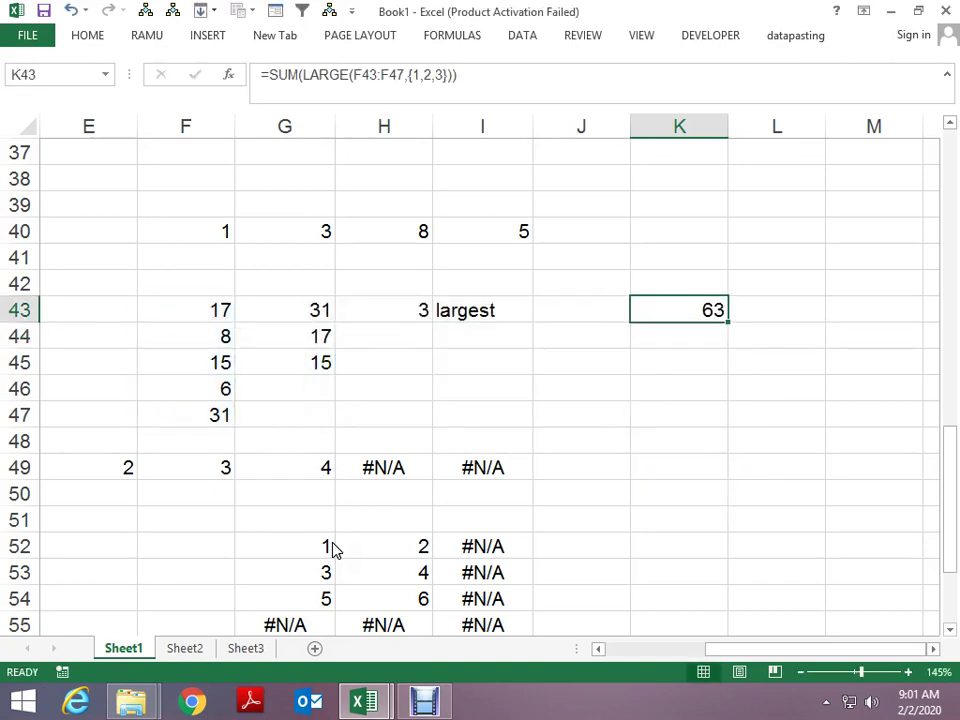
scroll(332, 549, down, 4)
scroll(332, 549, up, 3)
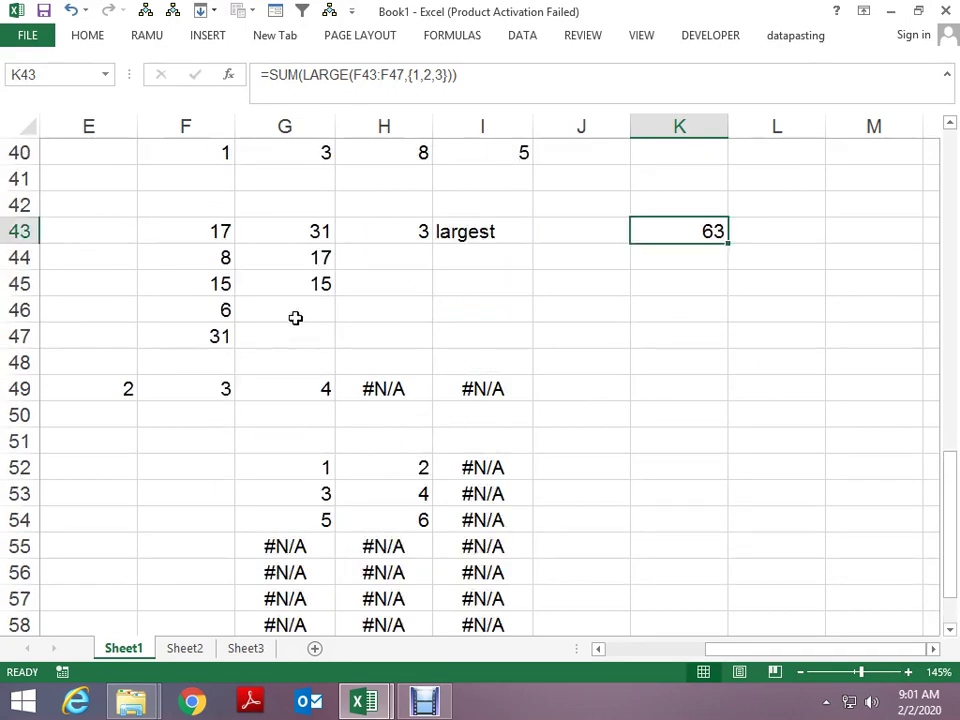
drag(310, 231, 314, 278)
scroll(619, 271, up, 1)
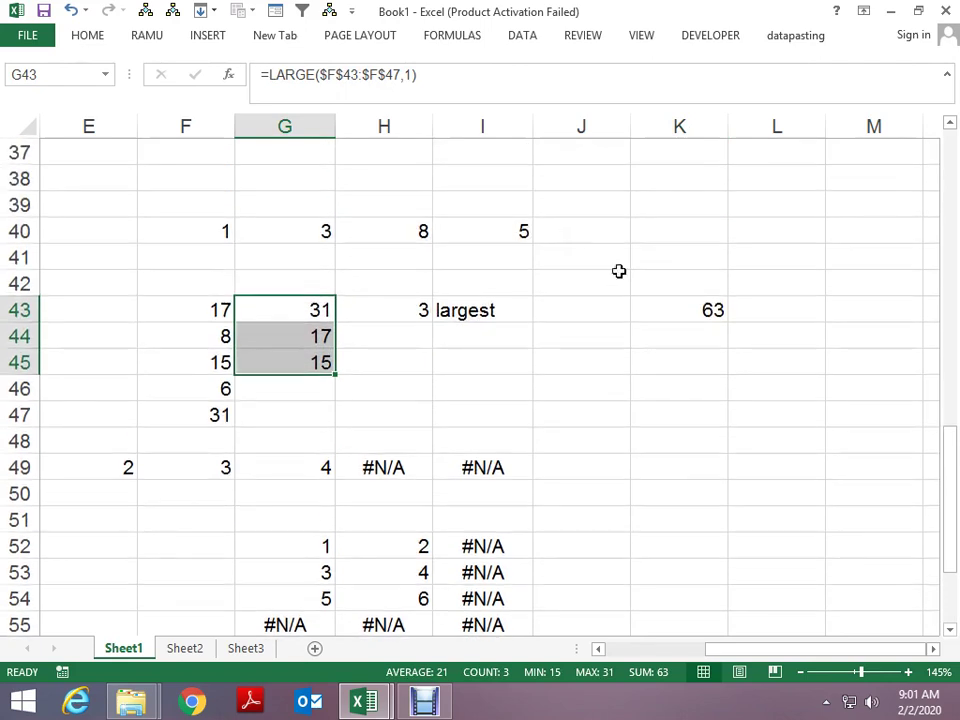
click(690, 307)
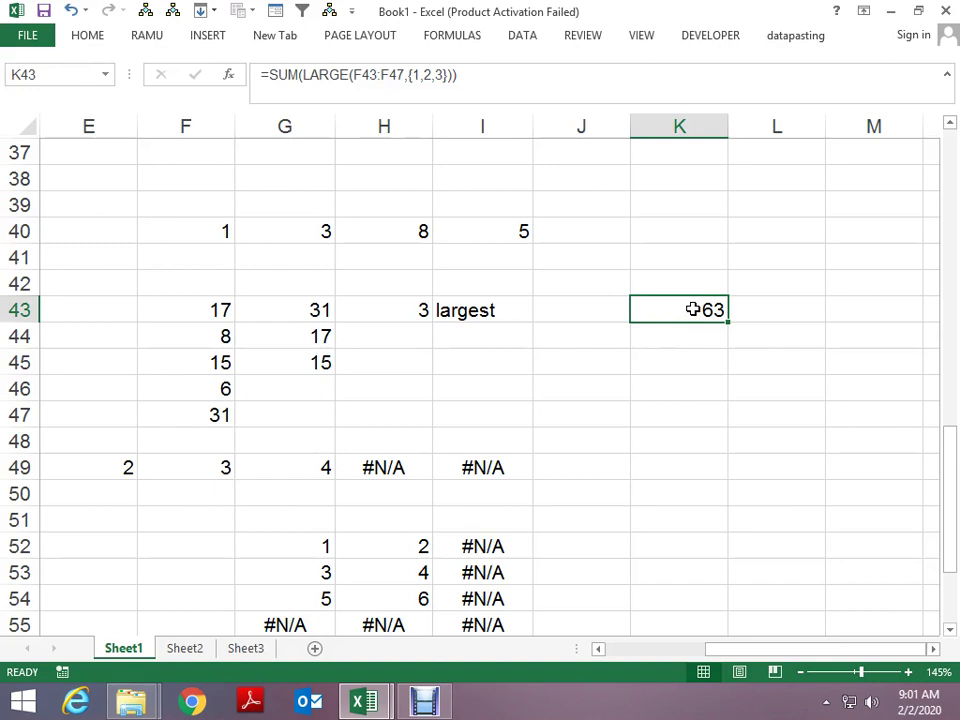
double_click(692, 310)
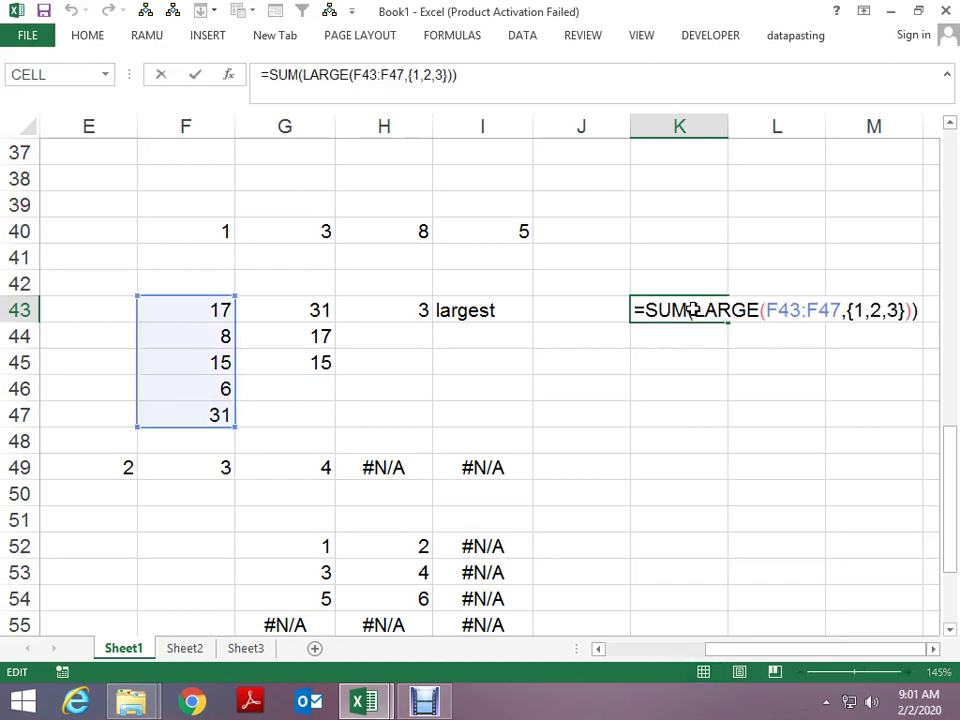
key(Left)
key(Left)
key(Left)
key(Left)
key(Left)
key(Left)
key(Left)
key(Left)
key(Left)
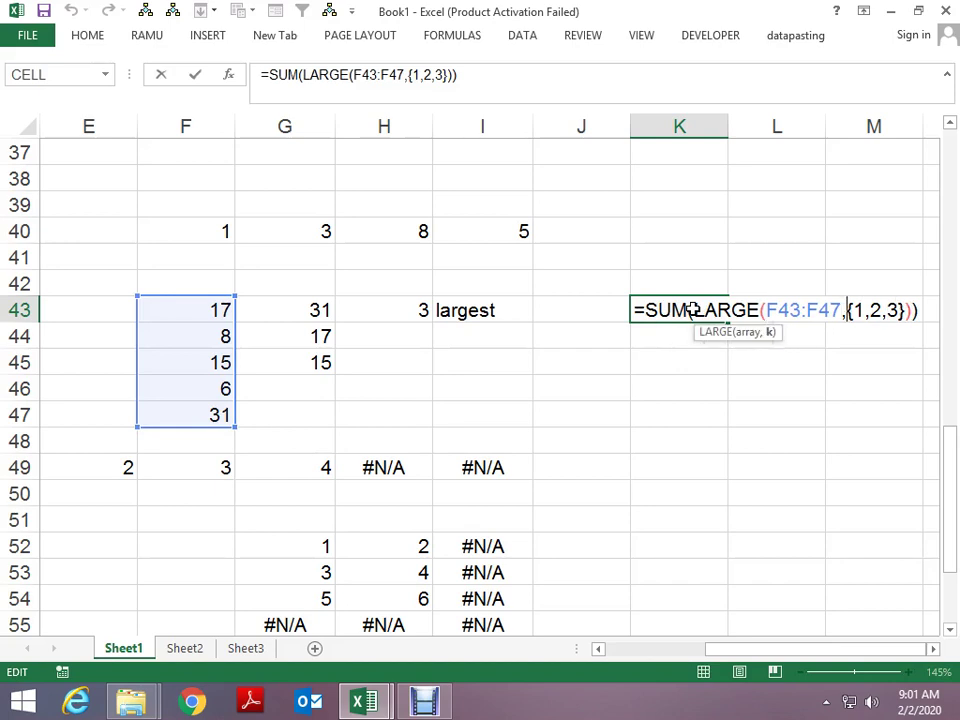
key(ctrl+Return)
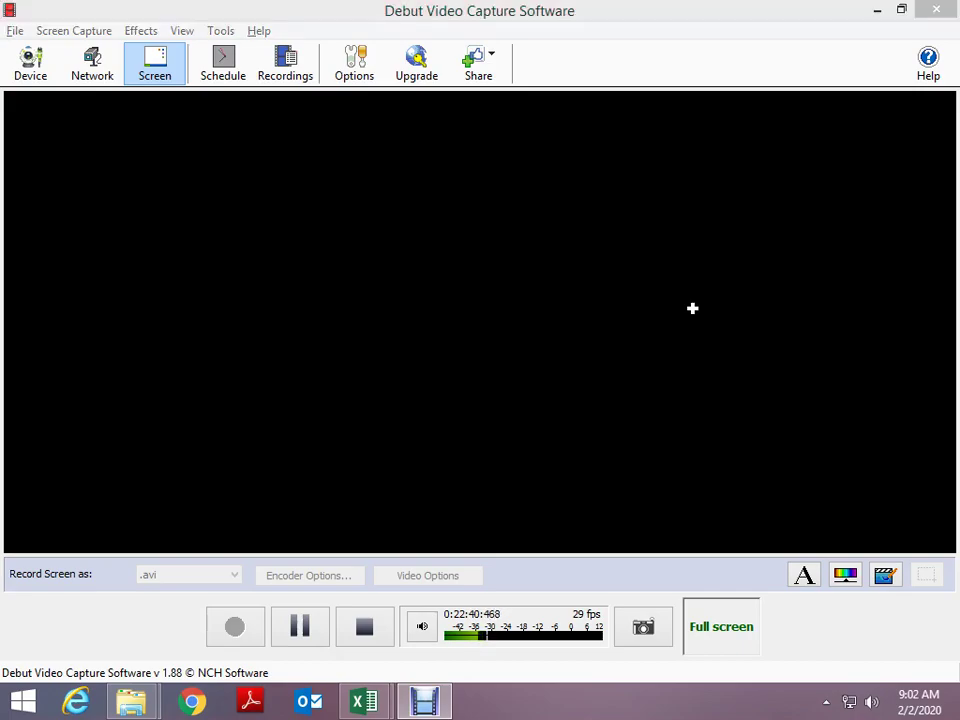
- Page forward through the workbook's worksheets from sheet 2 up to sheet 21
key(ctrl+Page_Down)
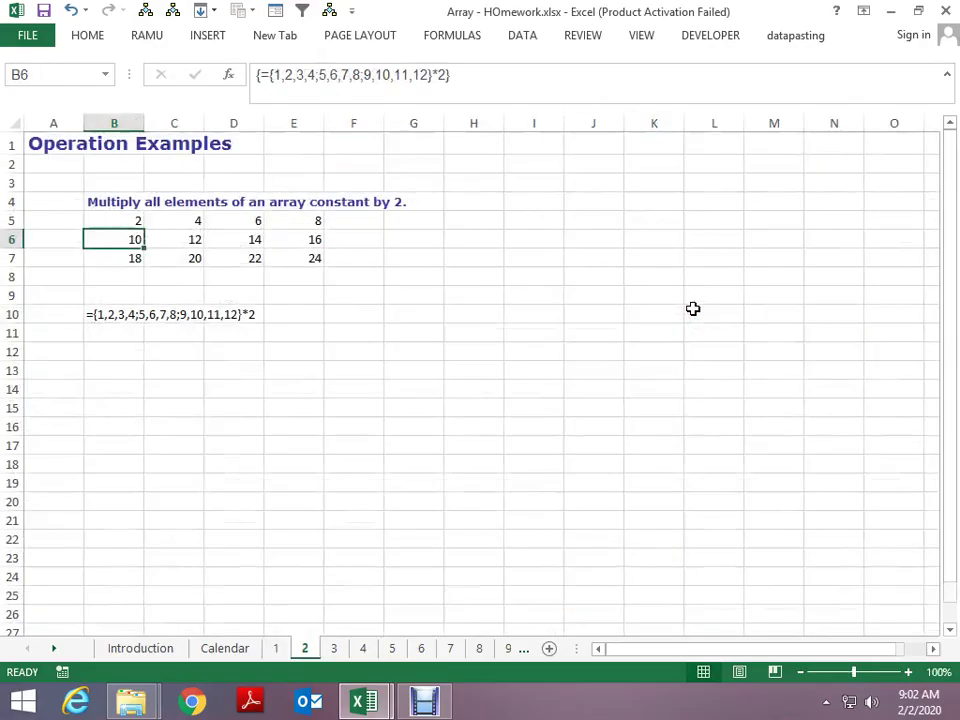
key(ctrl+Page_Down)
key(ctrl+Page_Down)
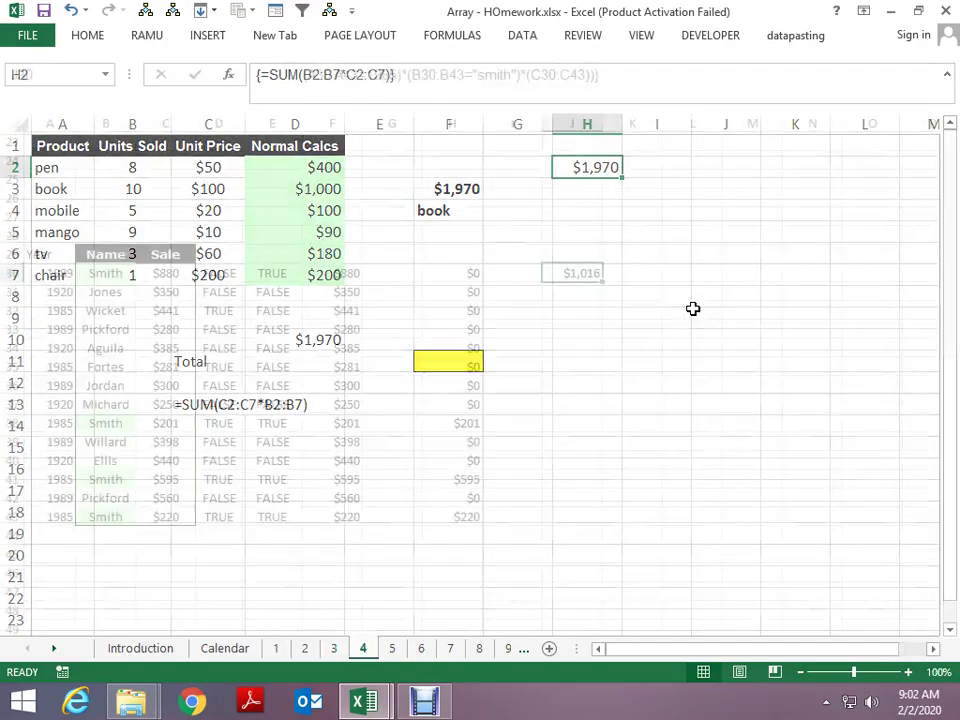
key(ctrl+Page_Down)
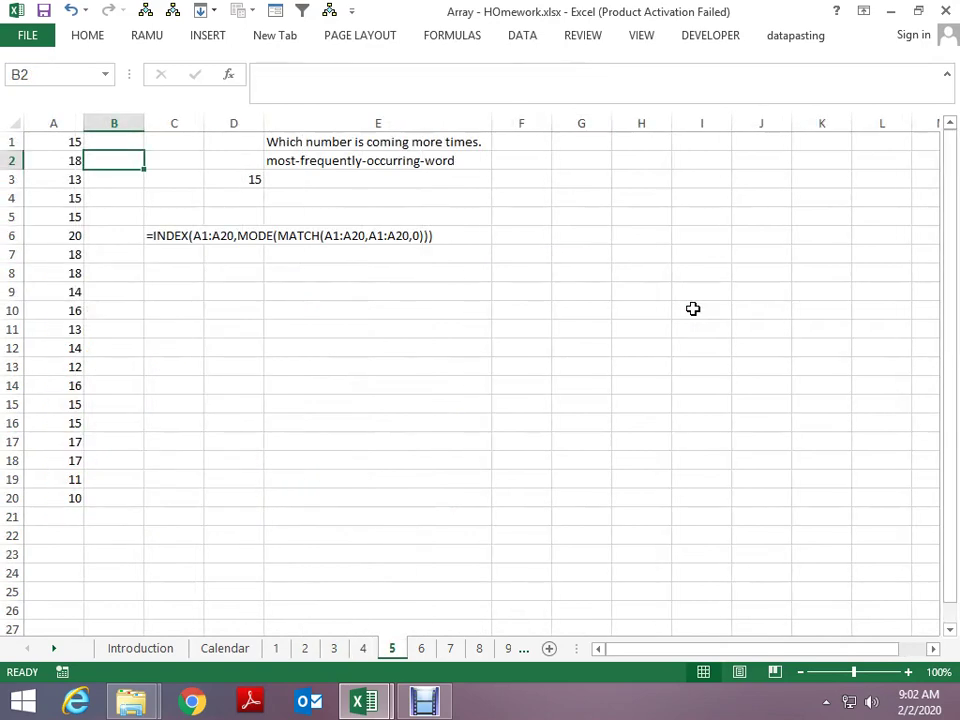
key(ctrl+Page_Down)
key(ctrl+Page_Up)
key(ctrl+Page_Down)
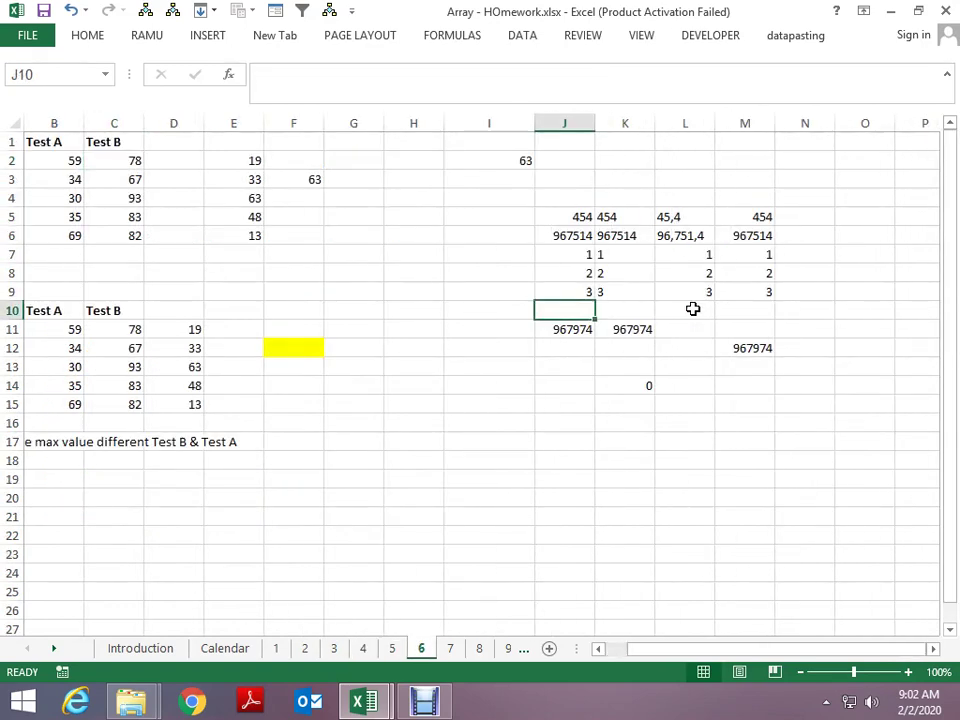
key(ctrl+Page_Down)
key(ctrl+Page_Down)
key(ctrl+Page_Down)
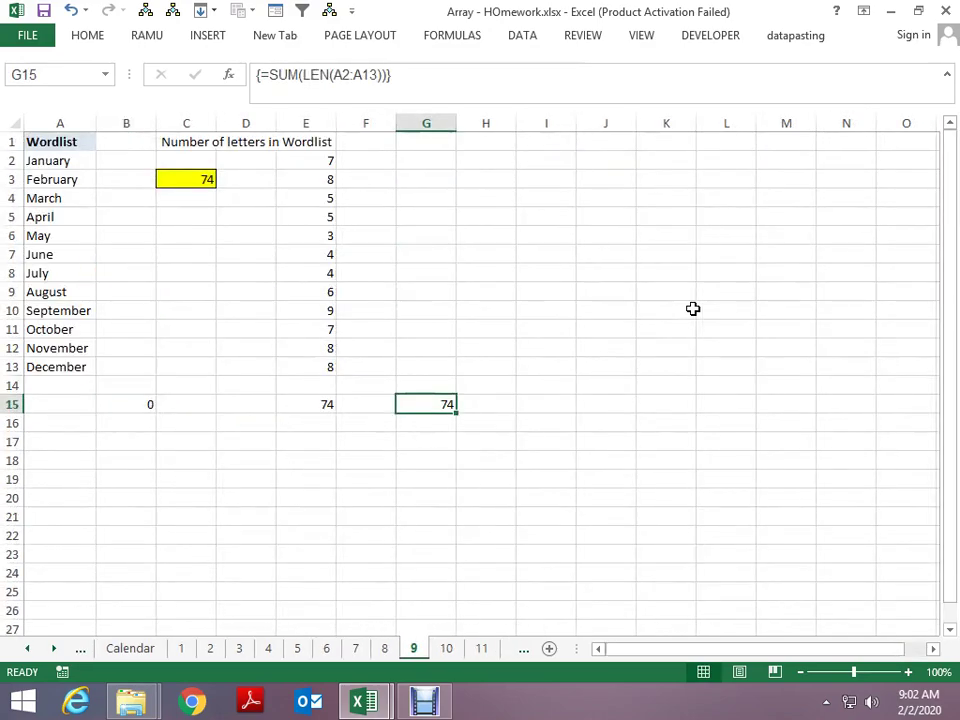
key(ctrl+Page_Down)
key(ctrl+Page_Down)
key(ctrl+Page_Down)
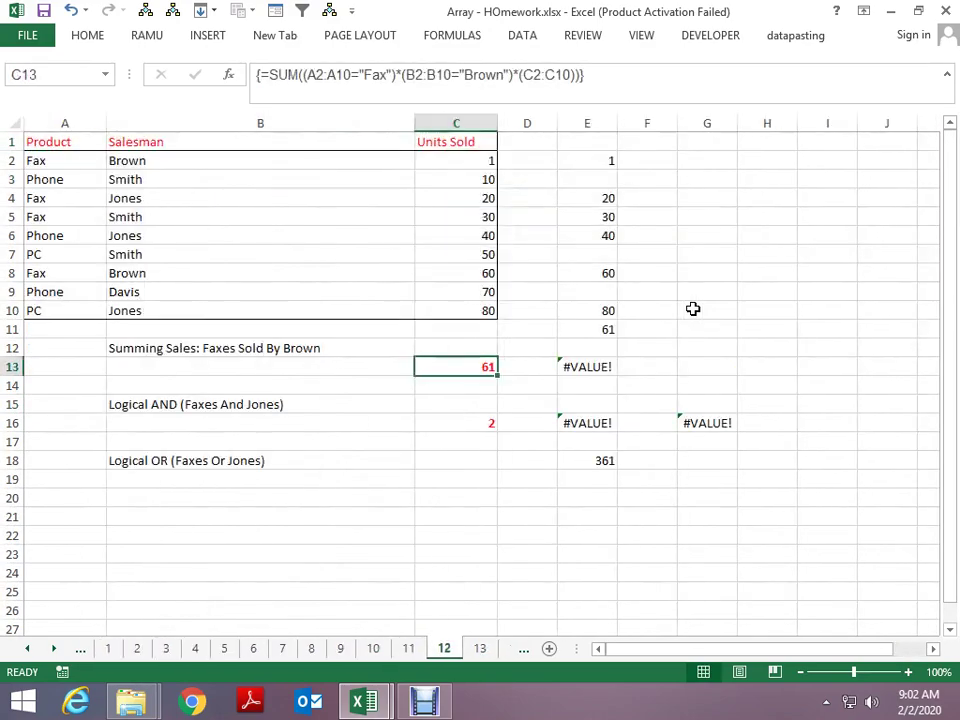
key(ctrl+Page_Down)
key(ctrl+Page_Down)
key(ctrl+Page_Down)
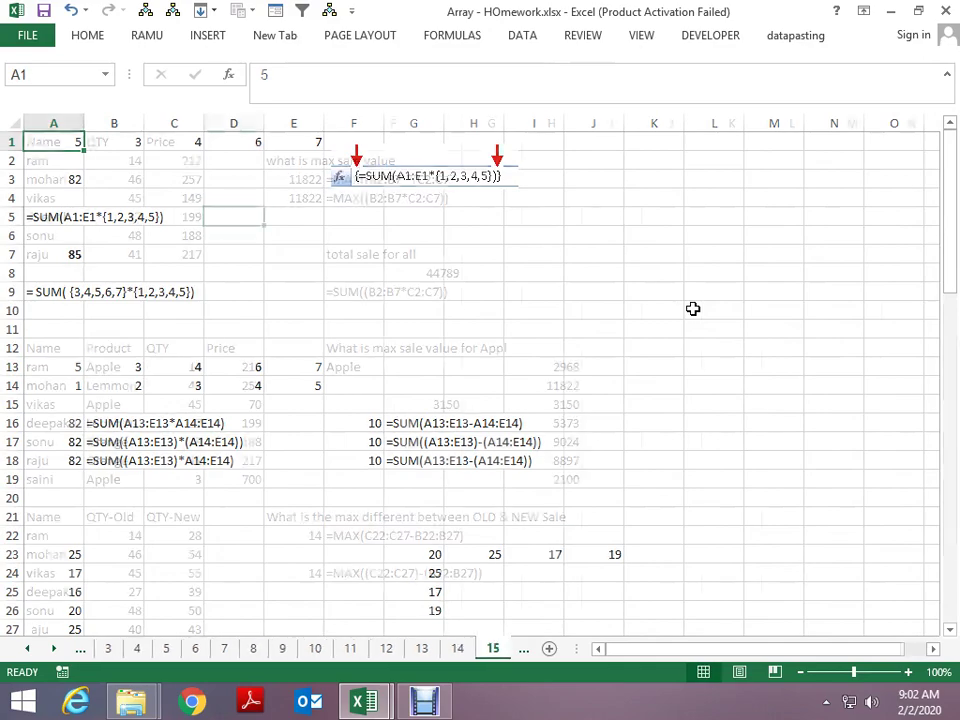
key(ctrl+Page_Down)
key(ctrl+Page_Down)
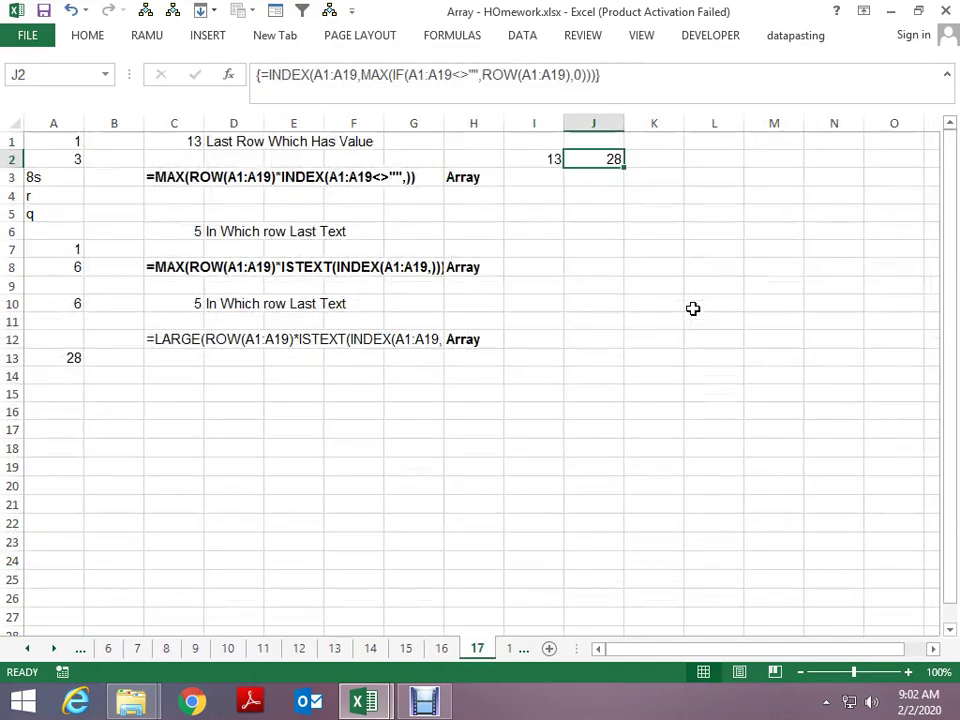
key(ctrl+Page_Down)
key(ctrl+Page_Down)
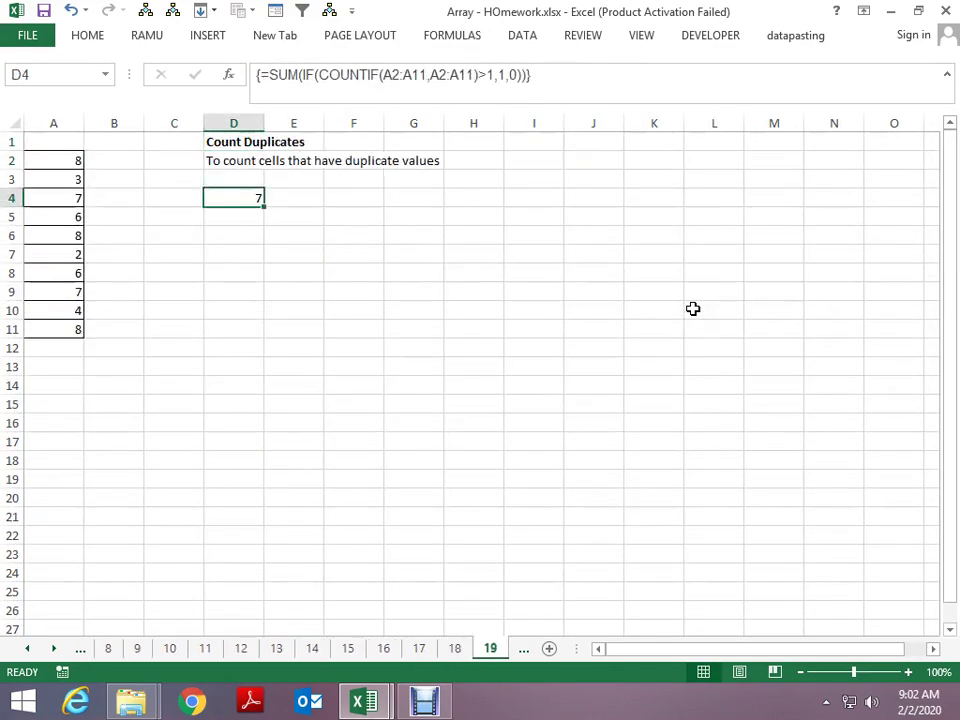
key(ctrl+Page_Down)
key(ctrl+Page_Down)
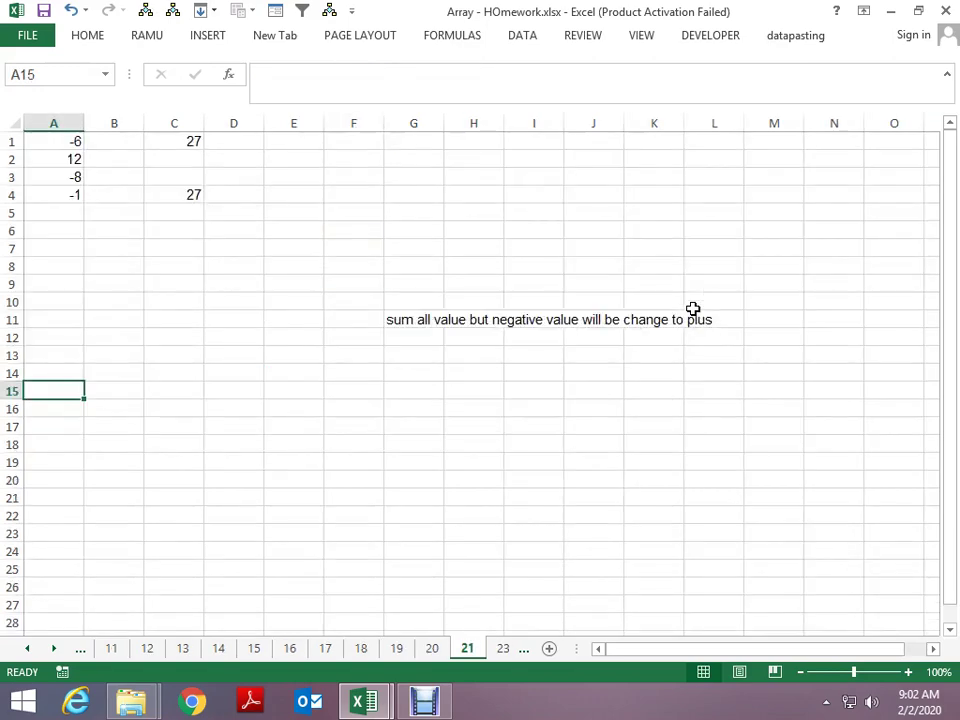
key(ctrl+Page_Down)
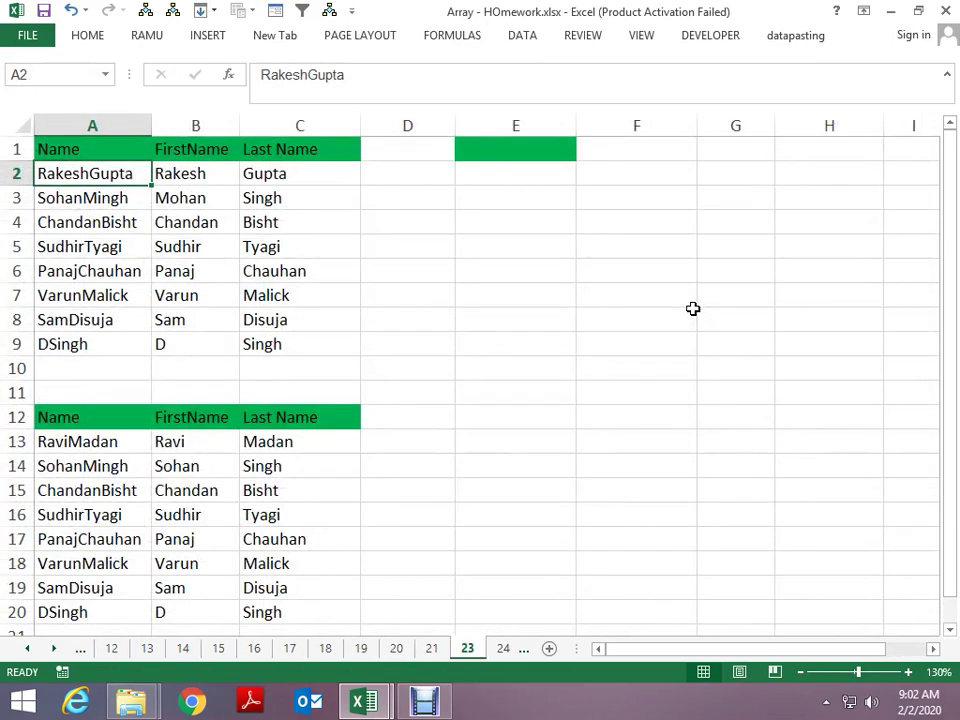
- Step around A2 in the name table, comparing each full name with its first name
key(Up)
key(Down)
key(Right)
key(Left)
key(Right)
key(Left)
key(Down)
key(Down)
key(Down)
key(Down)
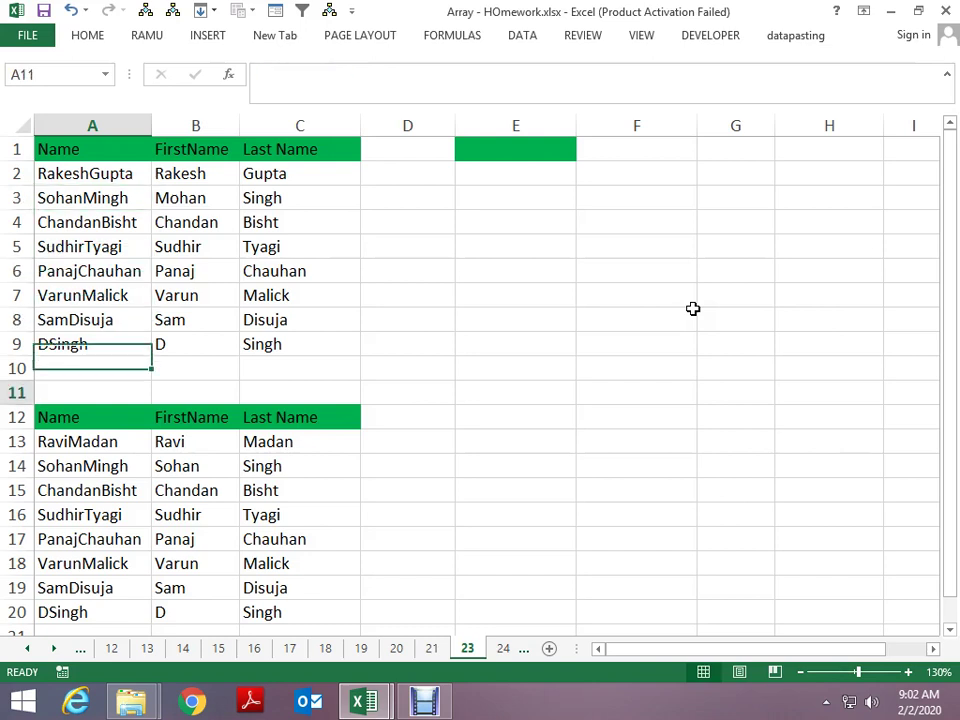
key(Down)
key(Down)
key(Down)
- Return to the full name in A2, then move on to sheet 24's pin-code results in B2
key(Right)
key(Right)
key(Left)
key(Left)
key(Up)
key(Up)
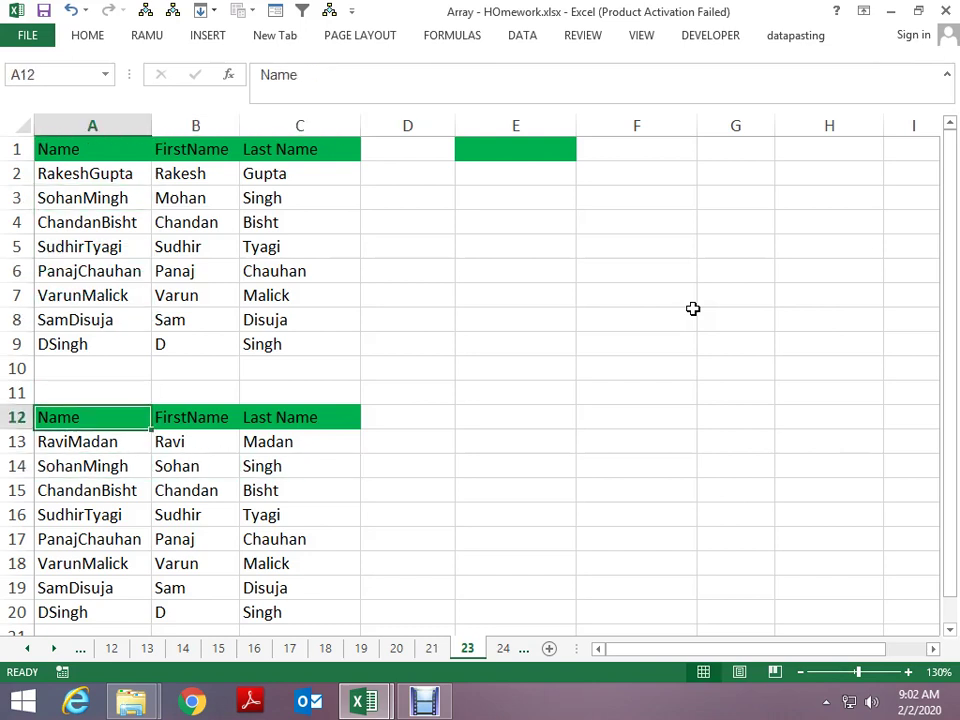
key(Up)
key(Up)
key(Up)
key(Up)
key(Up)
key(Up)
key(Up)
key(Up)
key(Up)
key(Down)
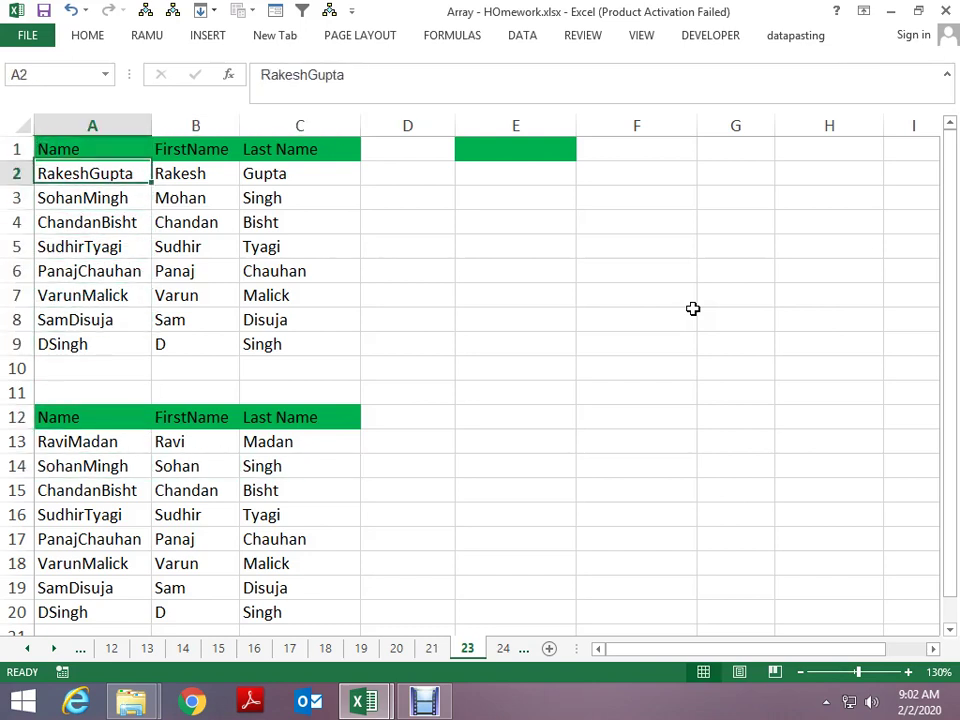
key(Right)
key(Left)
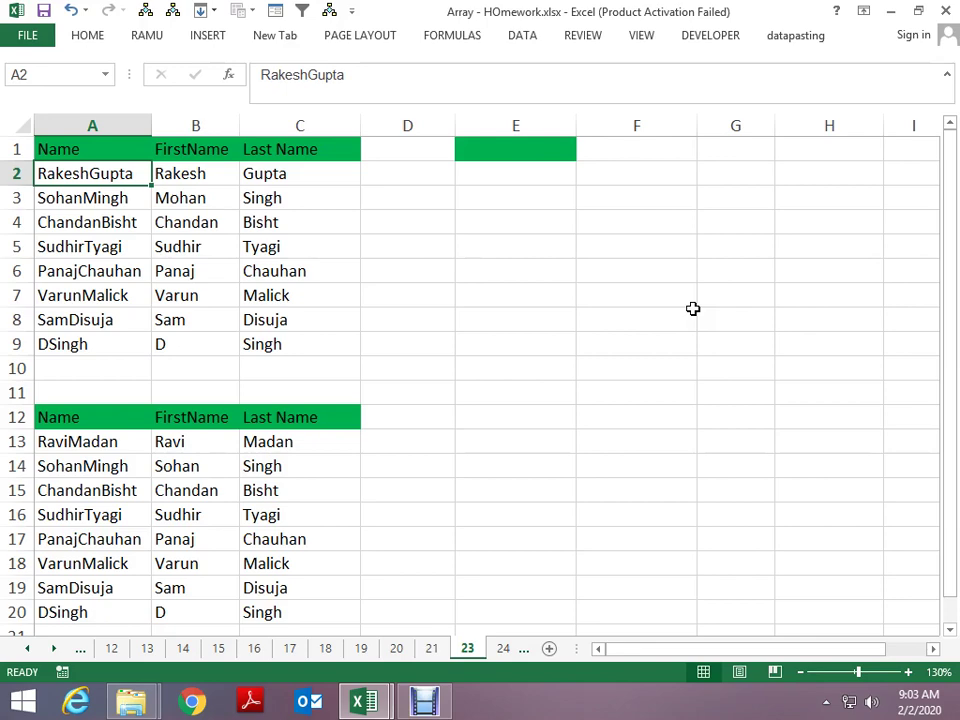
key(ctrl+Page_Down)
key(Left)
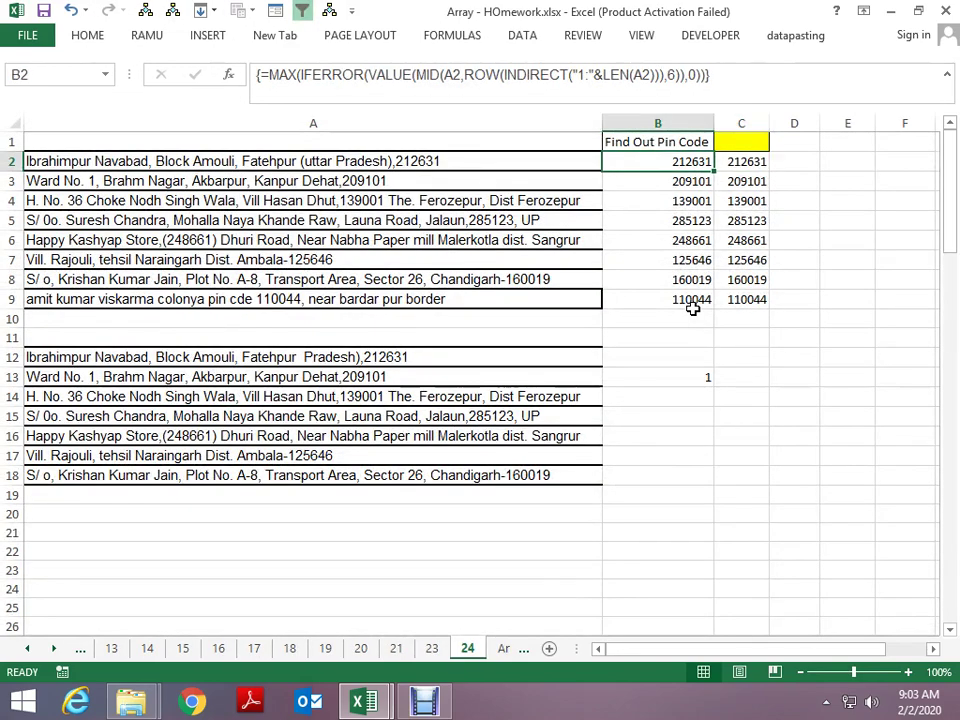
- Select the pin-code results in B2:C9 and delete them
key(shift+Right)
key(Right)
key(Left)
key(Right)
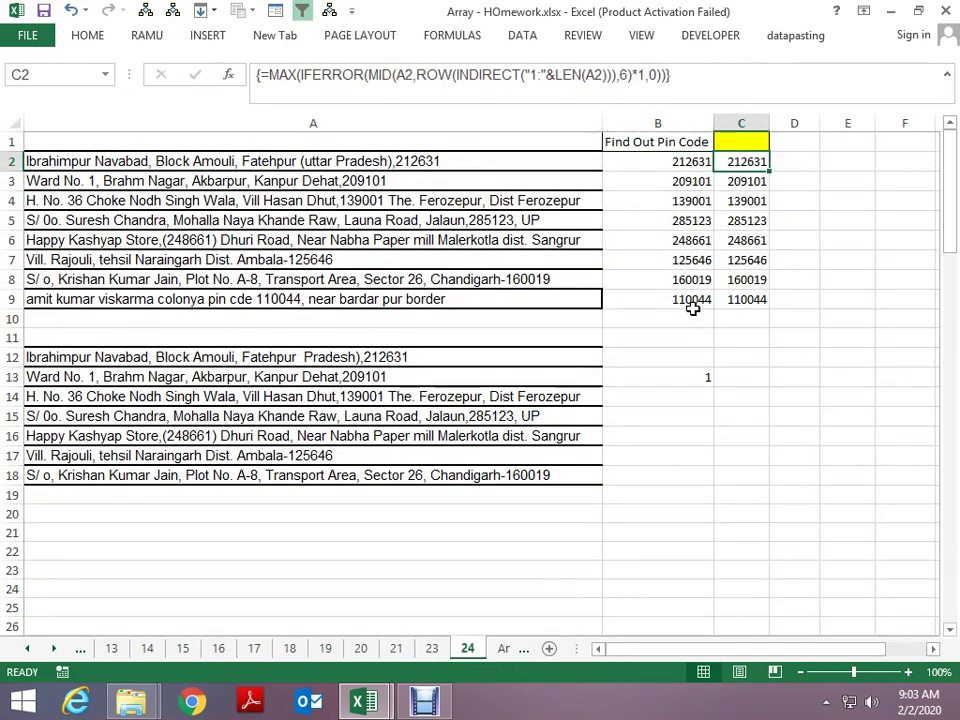
key(shift+Left)
key(ctrl+shift+Down)
key(Delete)
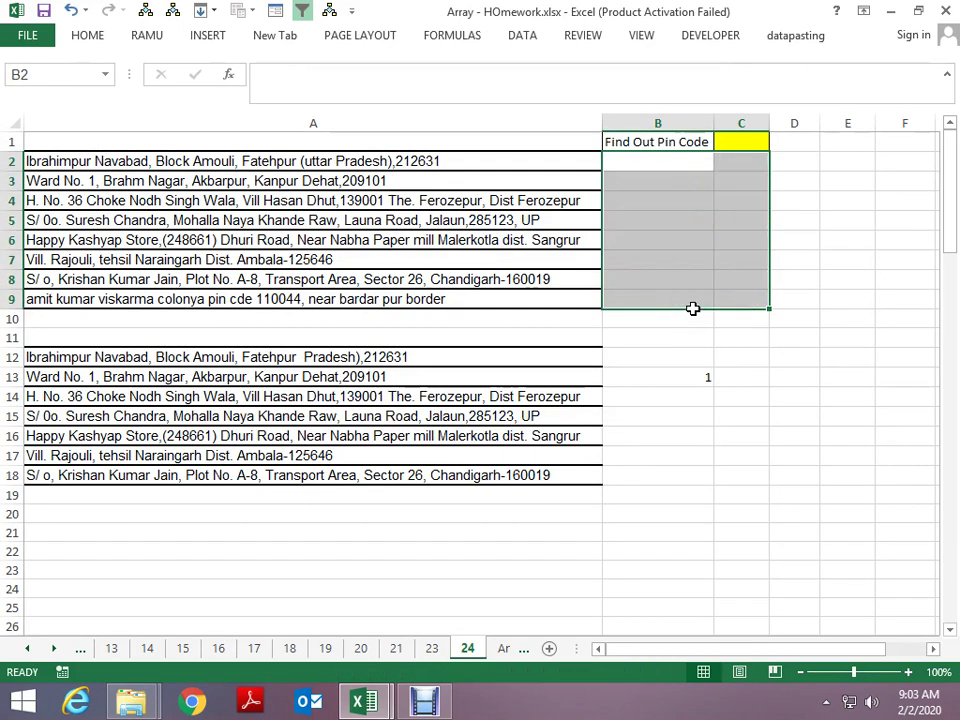
- Step through the addresses in column A and down the empty pin-code cells B2 to B4
key(Left)
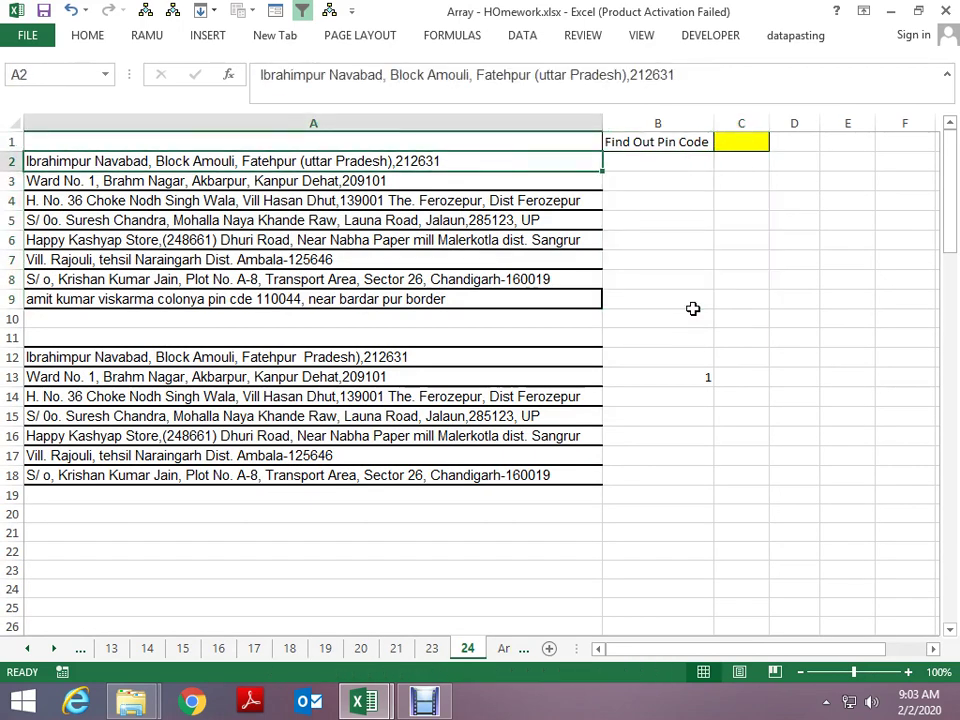
key(Down)
key(Down)
key(Down)
key(Down)
key(Down)
key(Down)
key(Down)
key(Down)
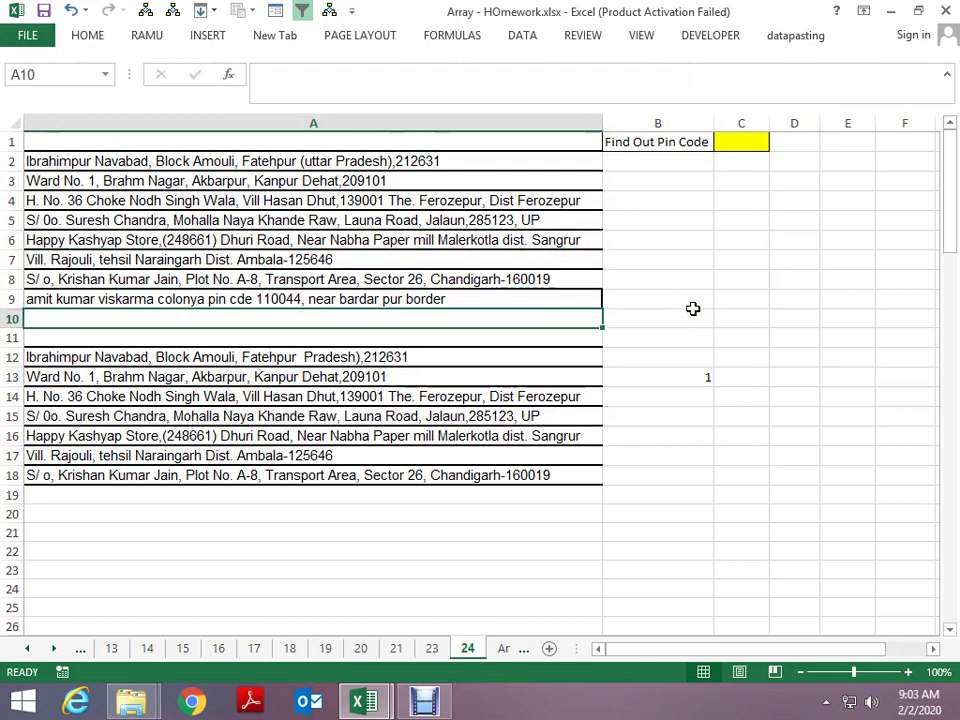
key(Up)
key(Up)
key(Up)
key(Up)
key(Up)
key(Up)
key(Up)
key(Up)
key(Right)
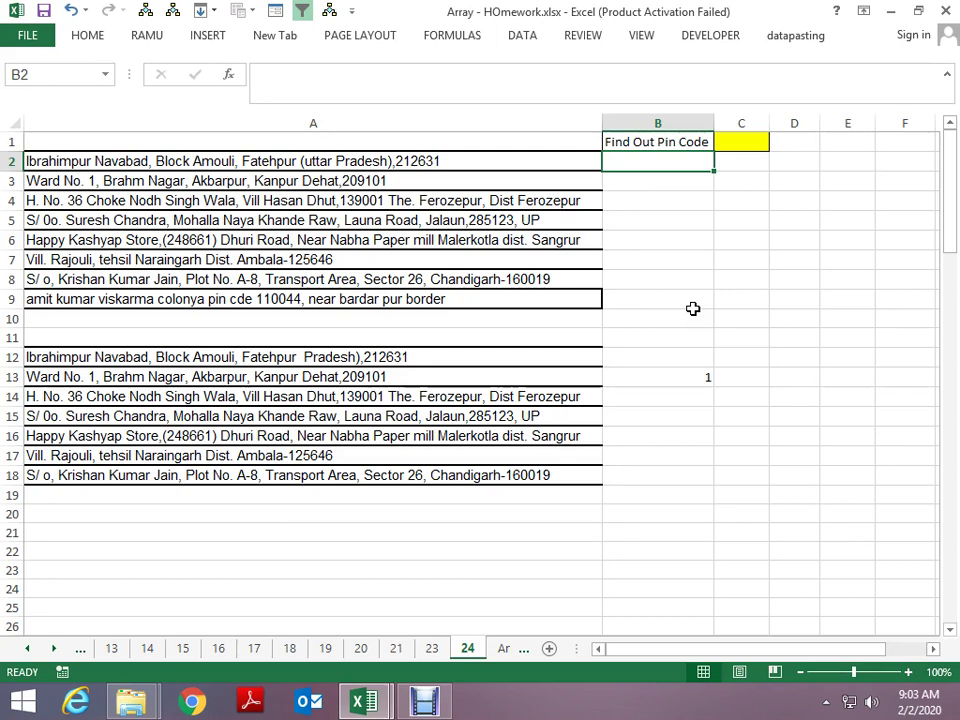
key(Down)
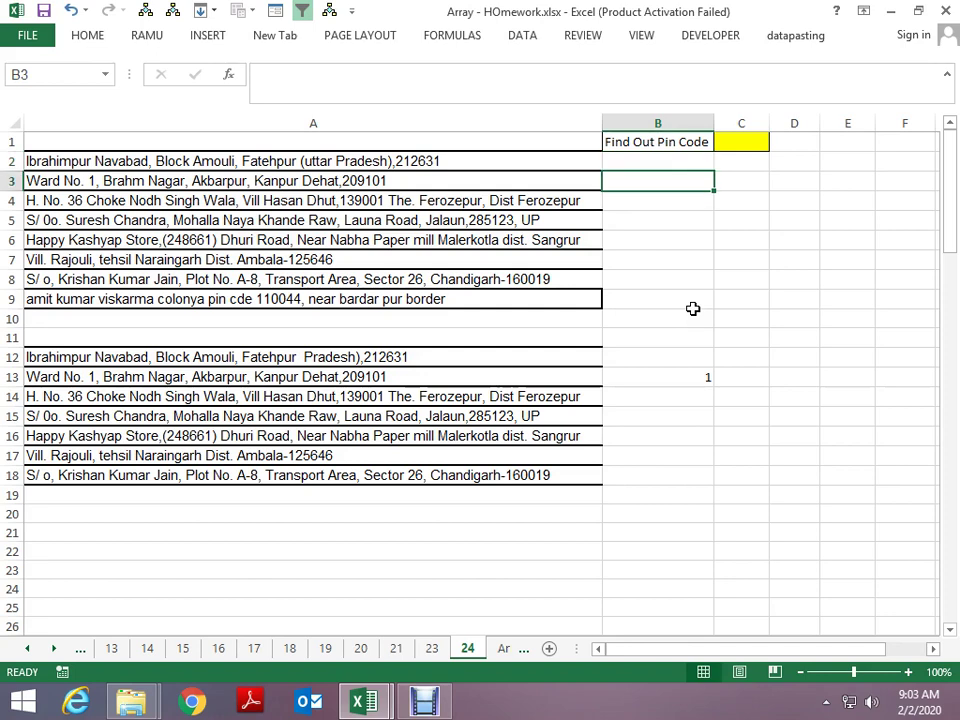
key(Down)
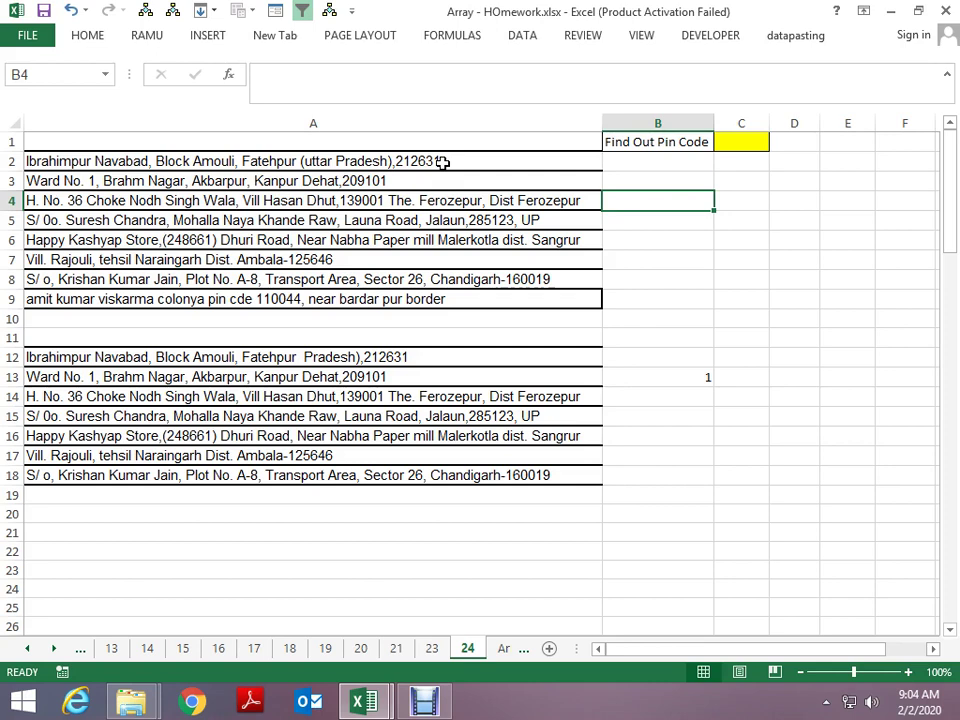
- Enter the formula ="1:"&LEN(A2) in cell B2
key(Up)
key(Up)
text(=)
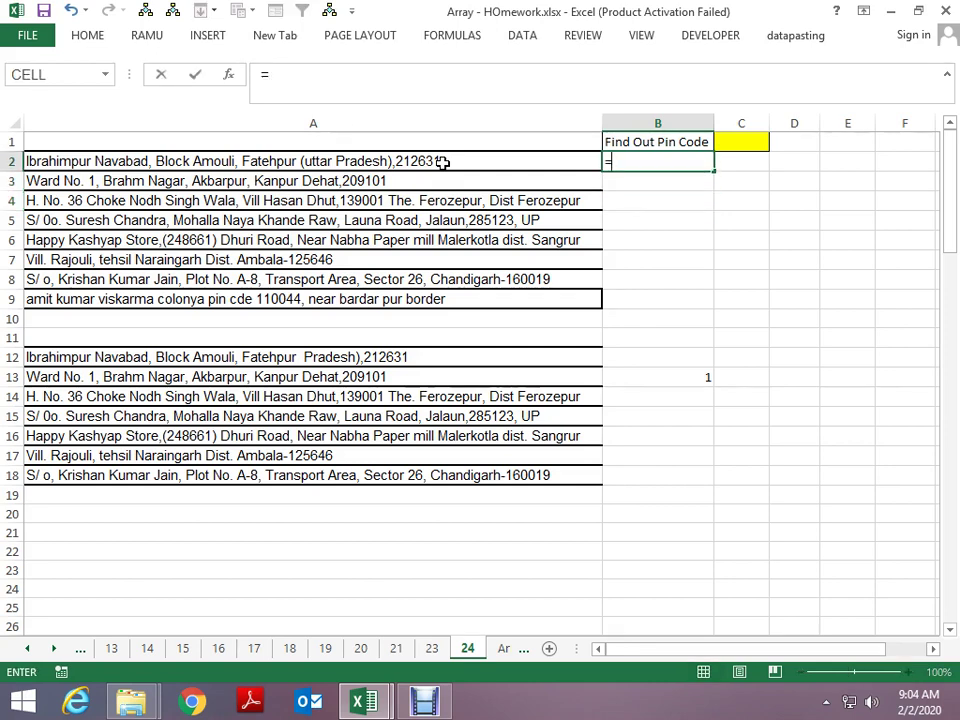
text(")
text(1:)
text("&)
key(BackSpace)
text(&ln)
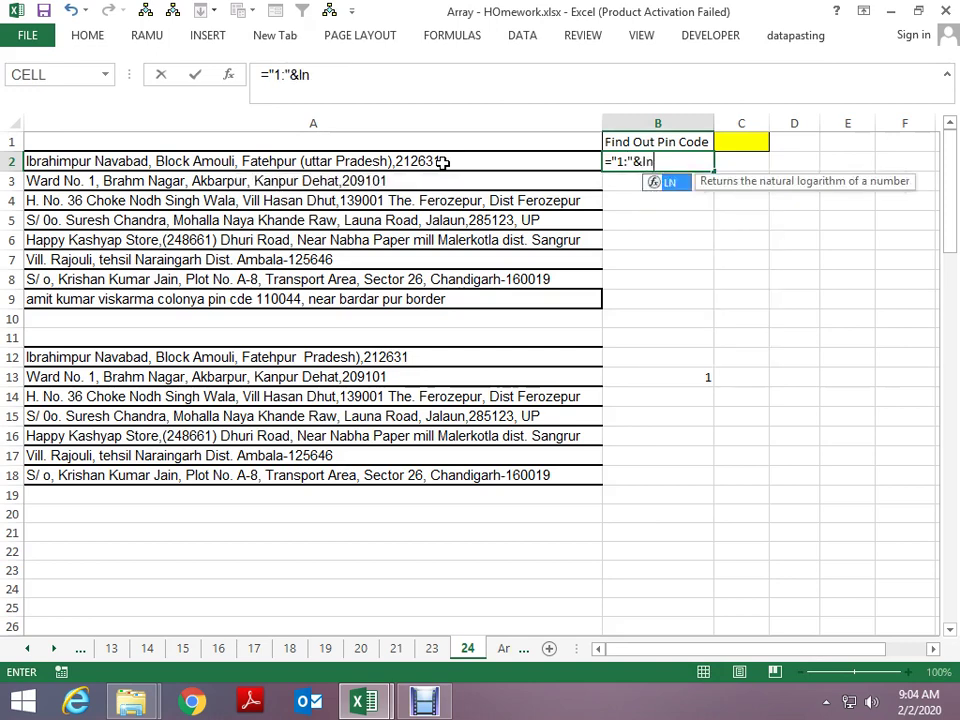
key(BackSpace)
text(en)
key(Tab)
click(442, 162)
key(Return)
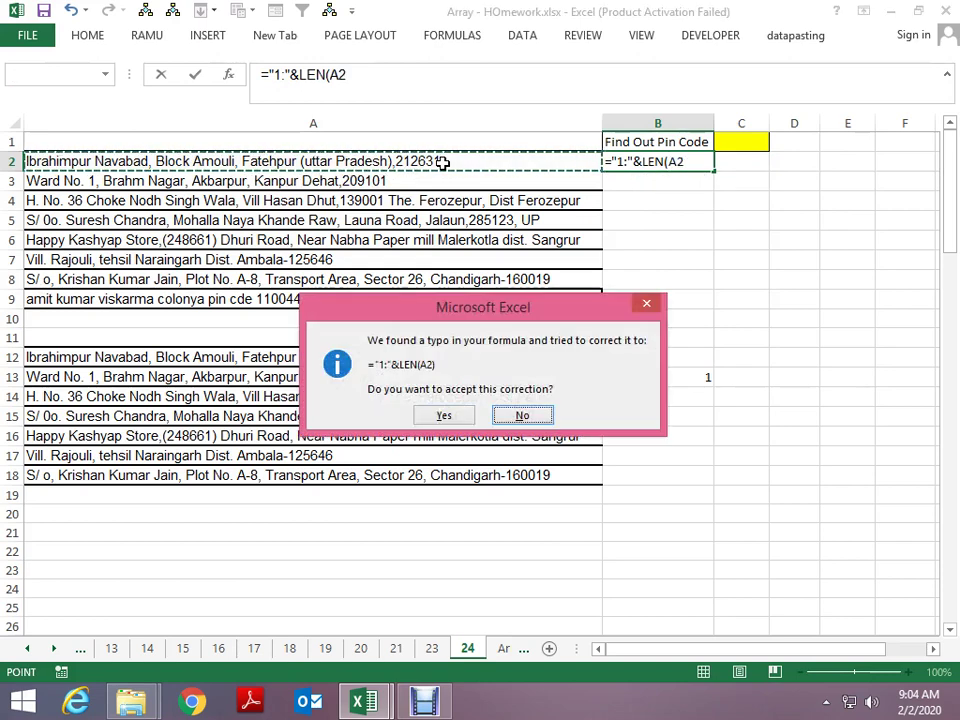
key(Left)
key(Return)
- Preview B2's formula with F9, showing 1:65, then restore it
key(Up)
key(F2)
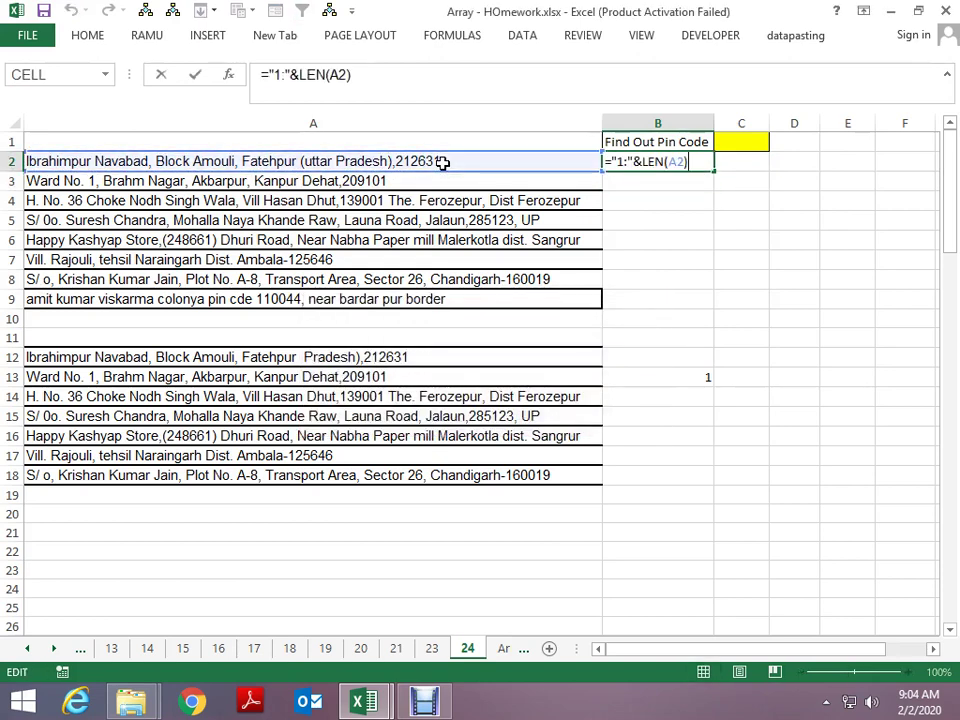
key(F9)
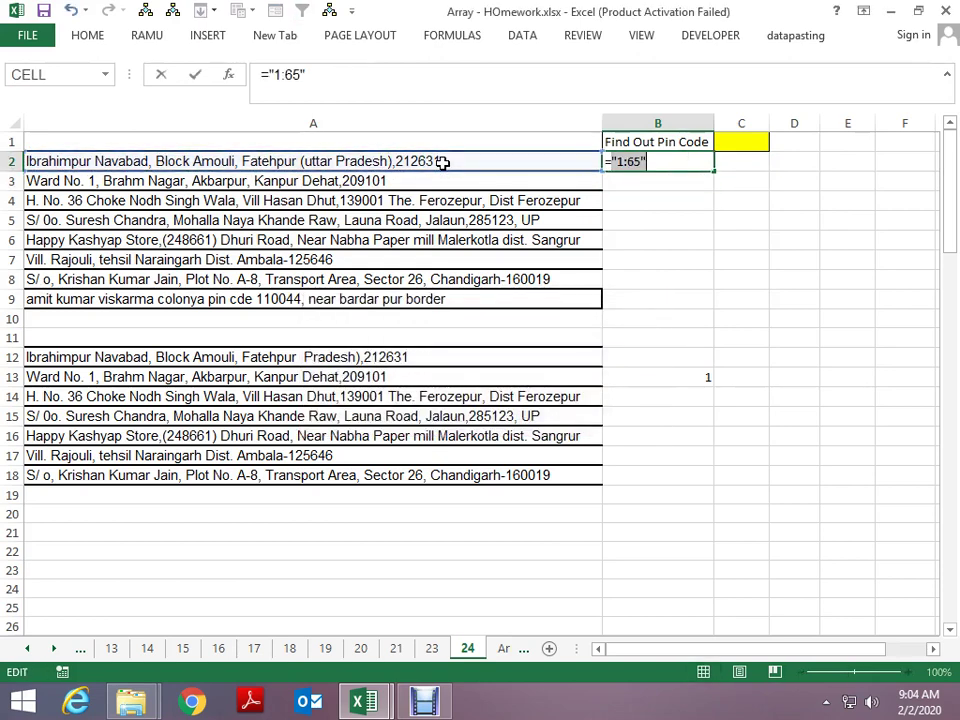
key(Escape)
- Wrap B2's formula in ROW(INDIRECT(...)) so it returns 1
key(F2)
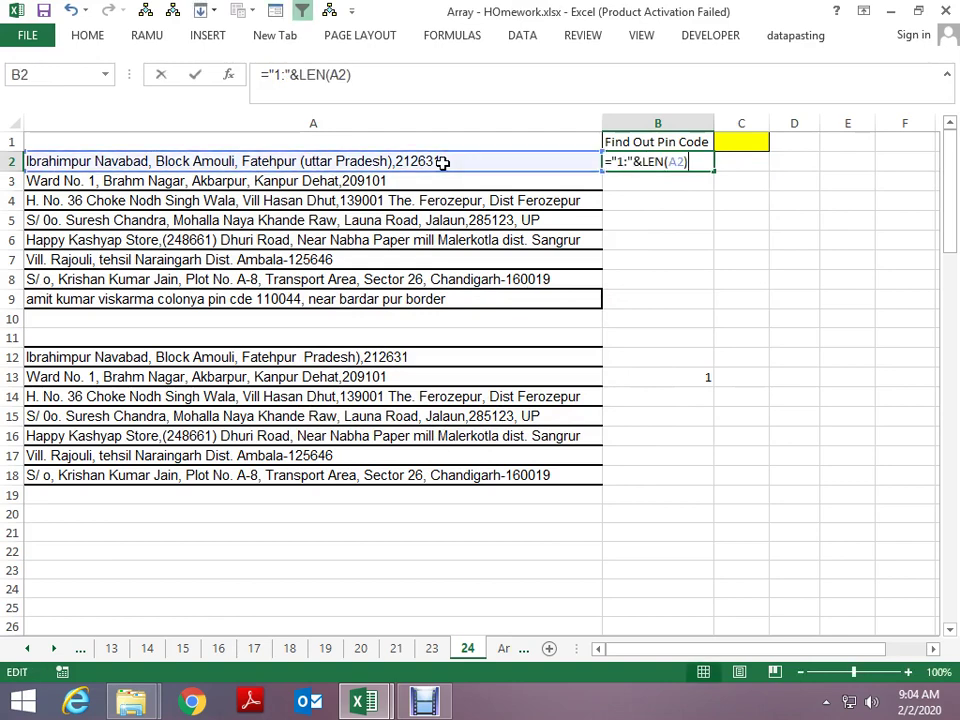
key(Home)
key(Right)
text(row)
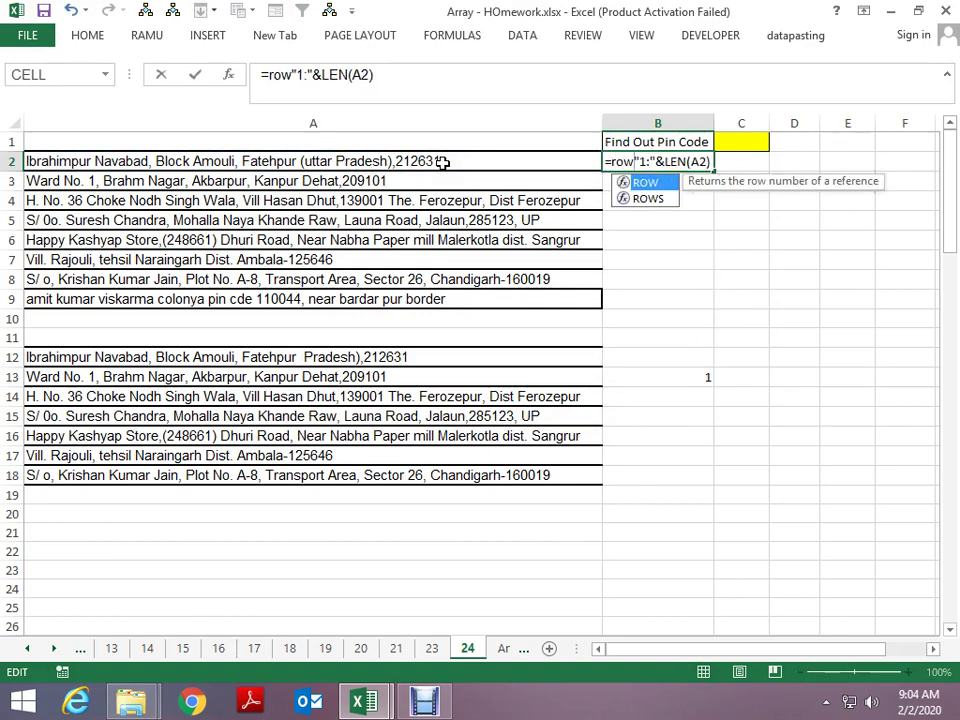
text((in)
key(Down)
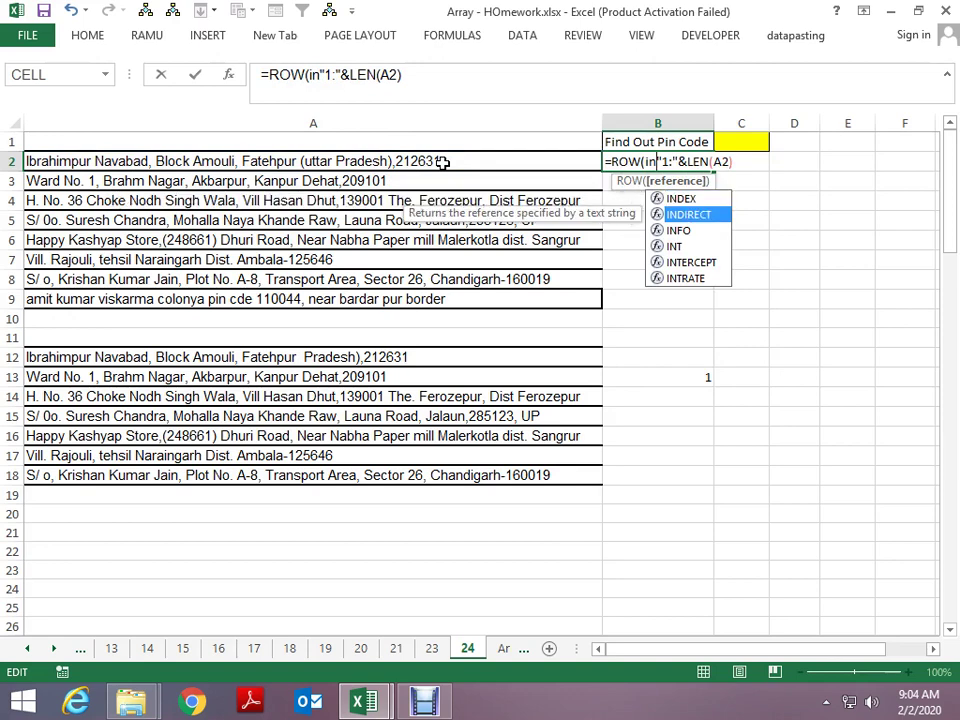
key(Tab)
key(Return)
key(Return)
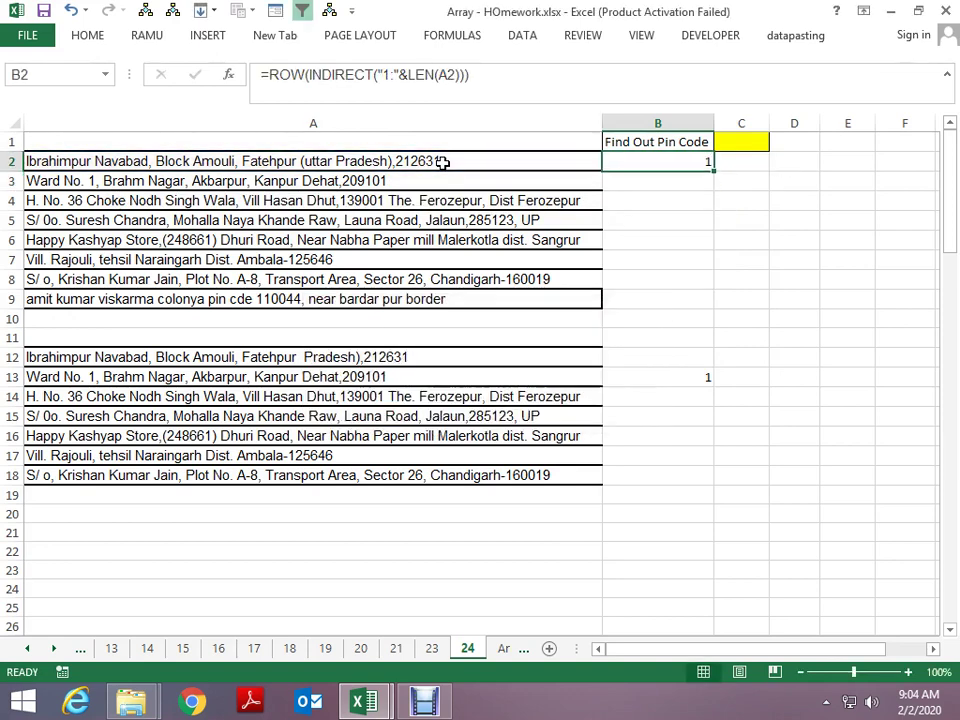
key(F2)
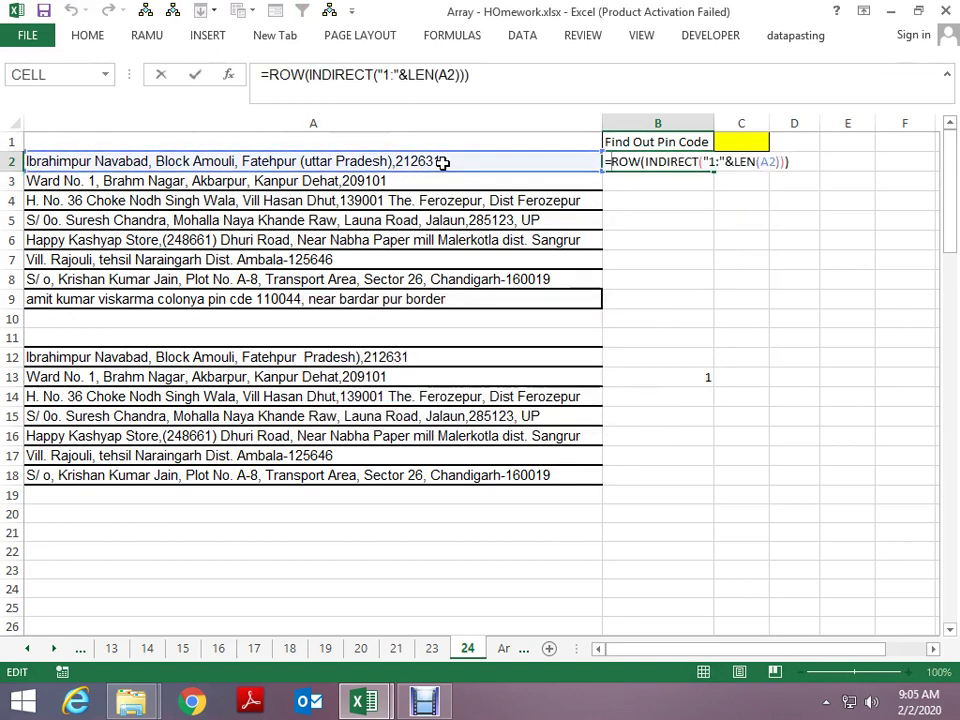
- Wrap B2's formula in MID(A2, ..., 6) to take 6-character pieces of the address
text(mid)
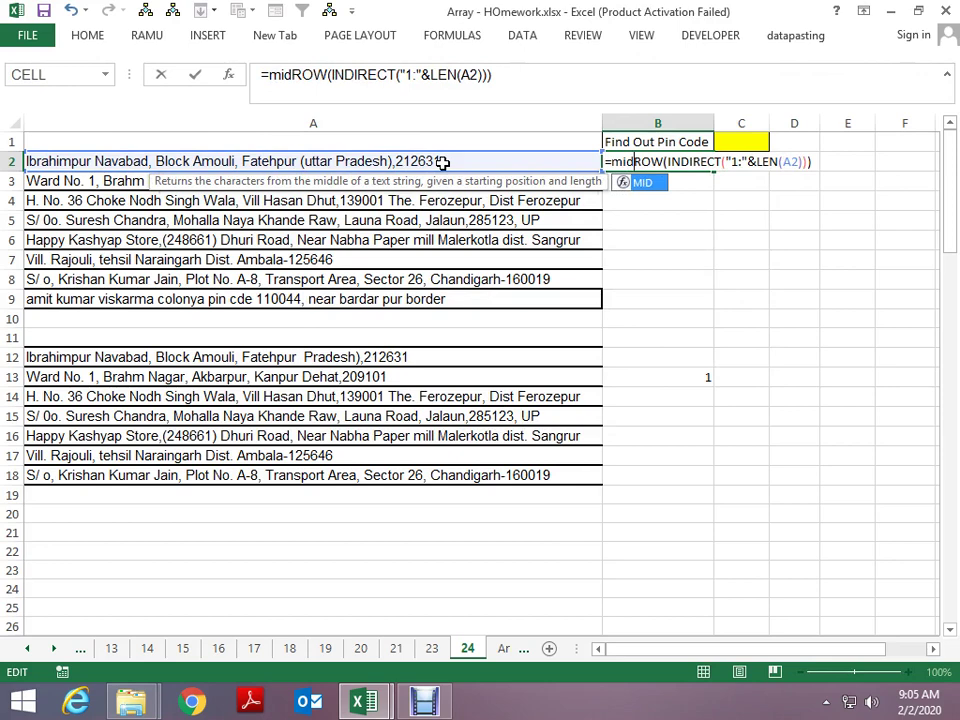
key(Tab)
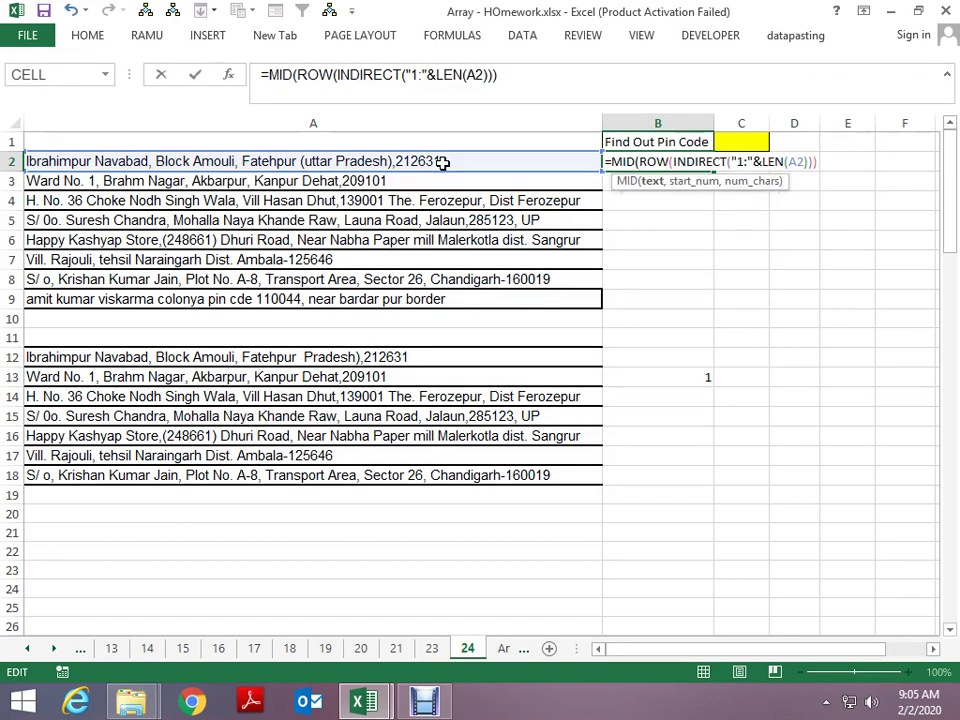
text(a2)
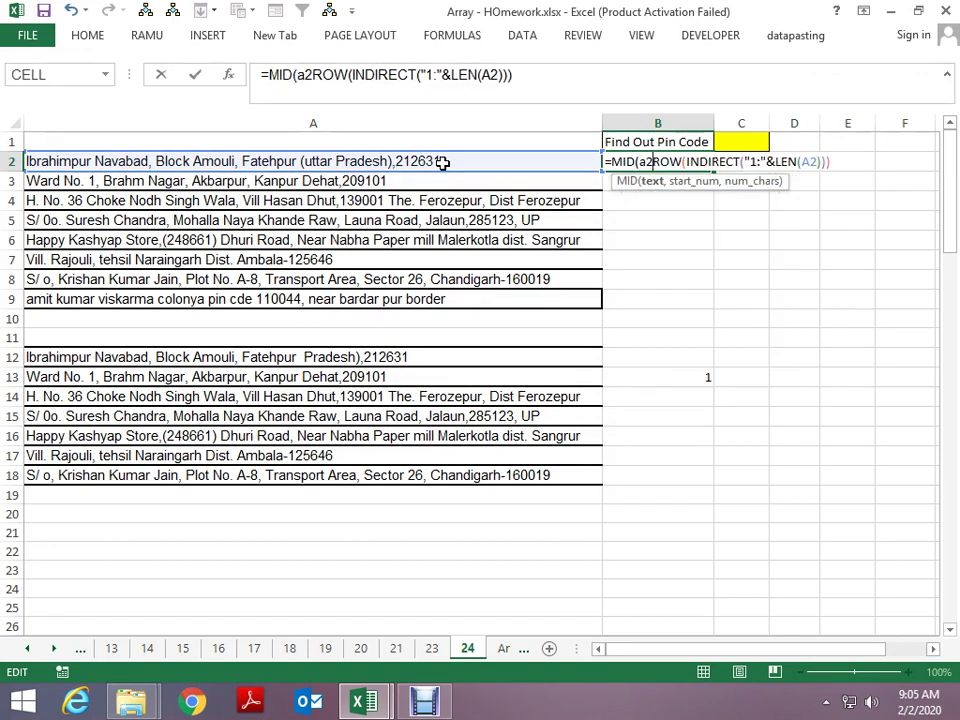
text(,)
key(End)
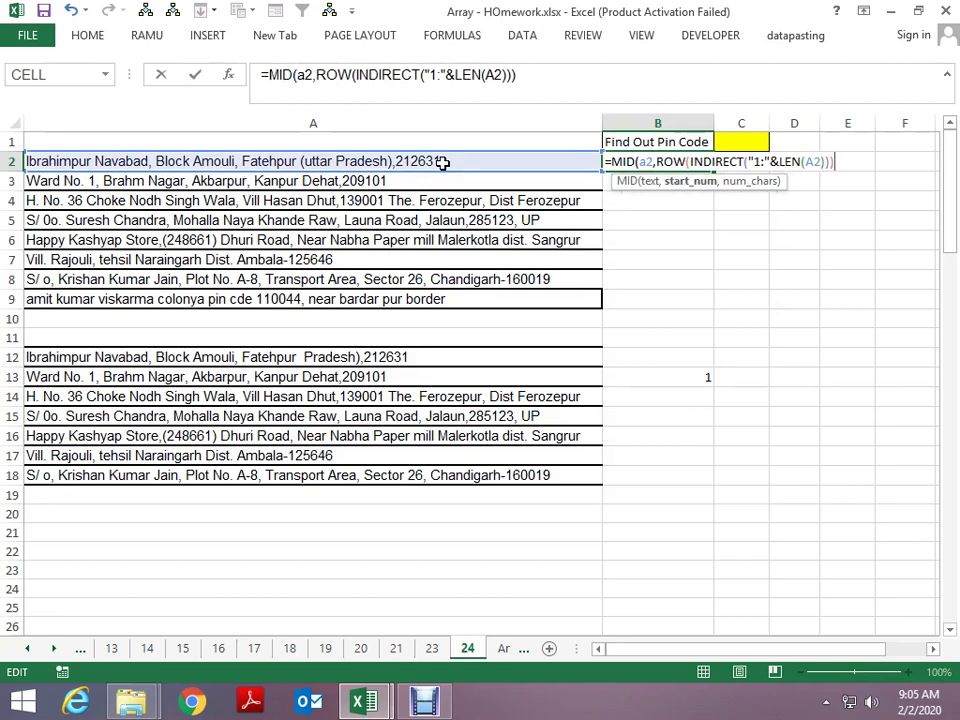
text(,6)
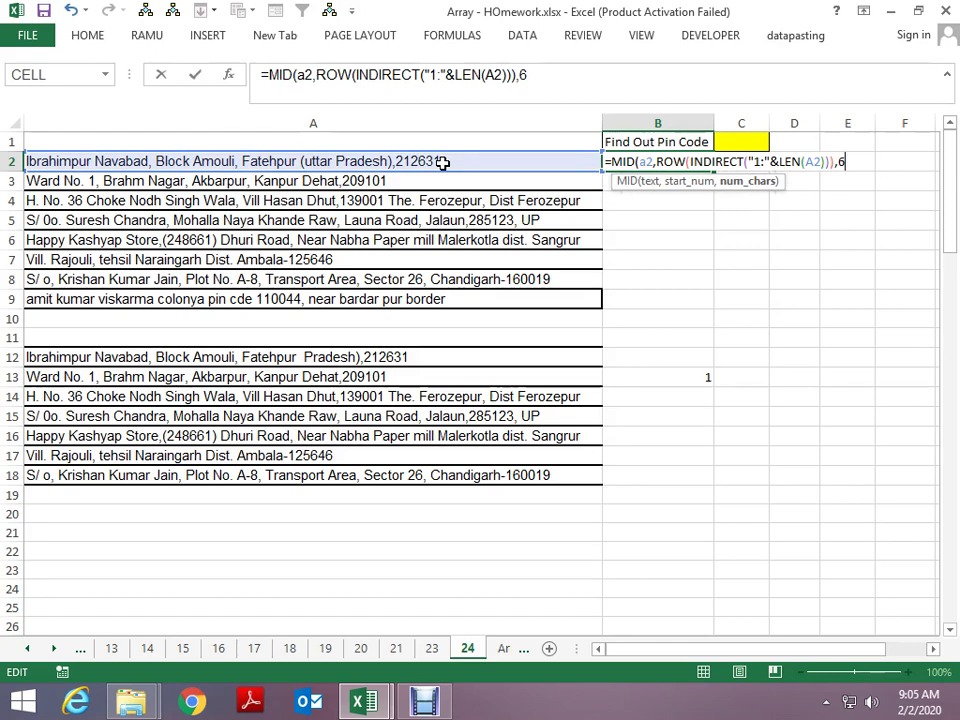
key(Return)
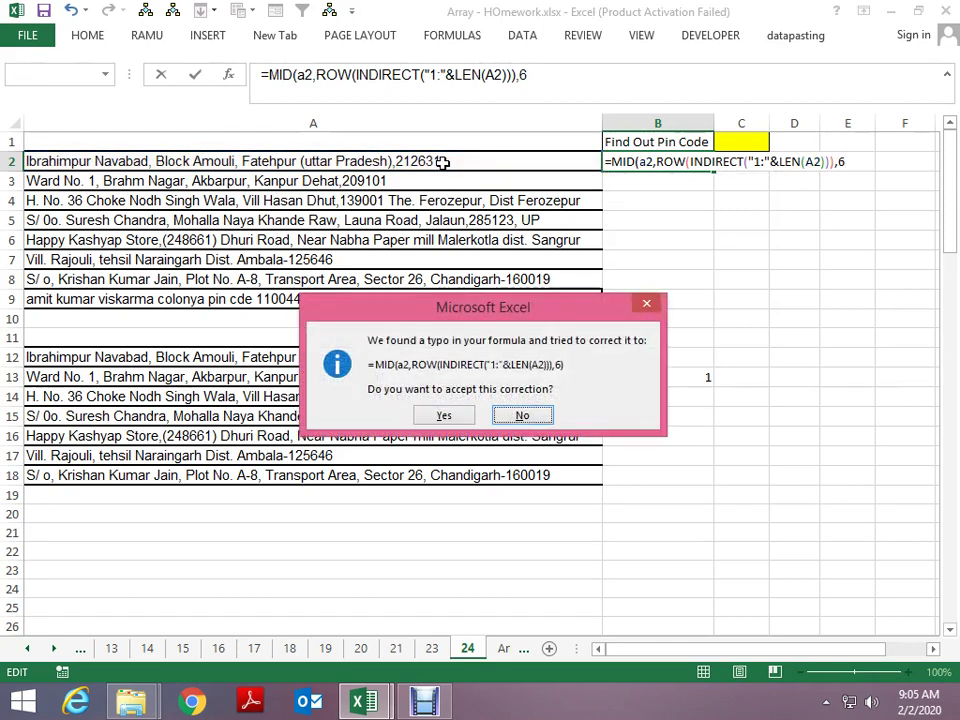
key(Return)
key(Return)
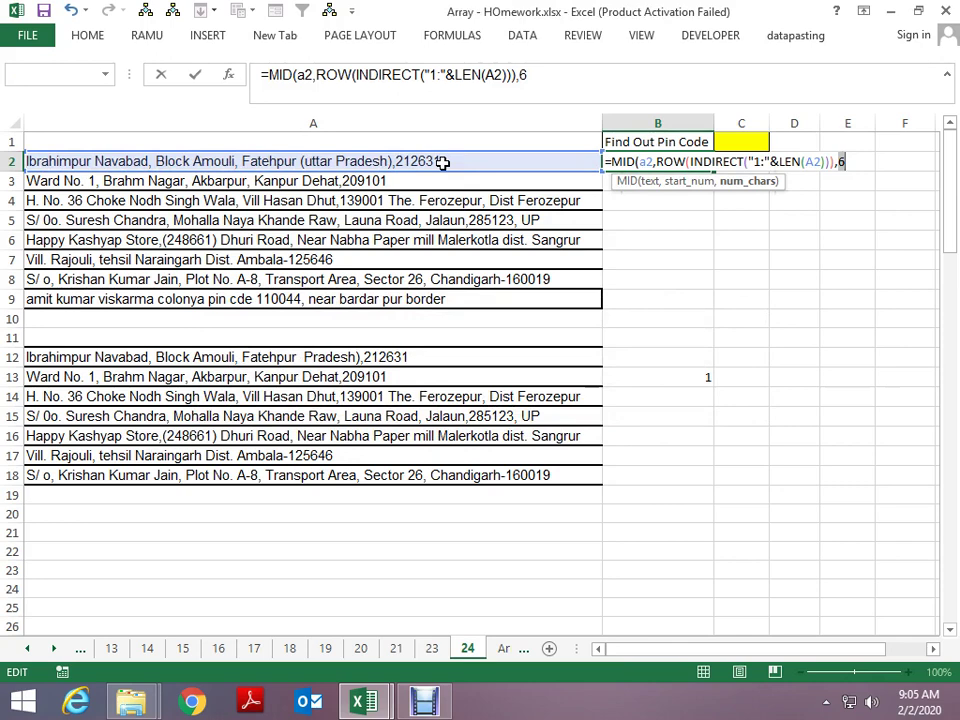
key(Return)
key(Return)
- Preview the MID formula's substrings with F9, then restore the formula
key(Up)
key(F2)
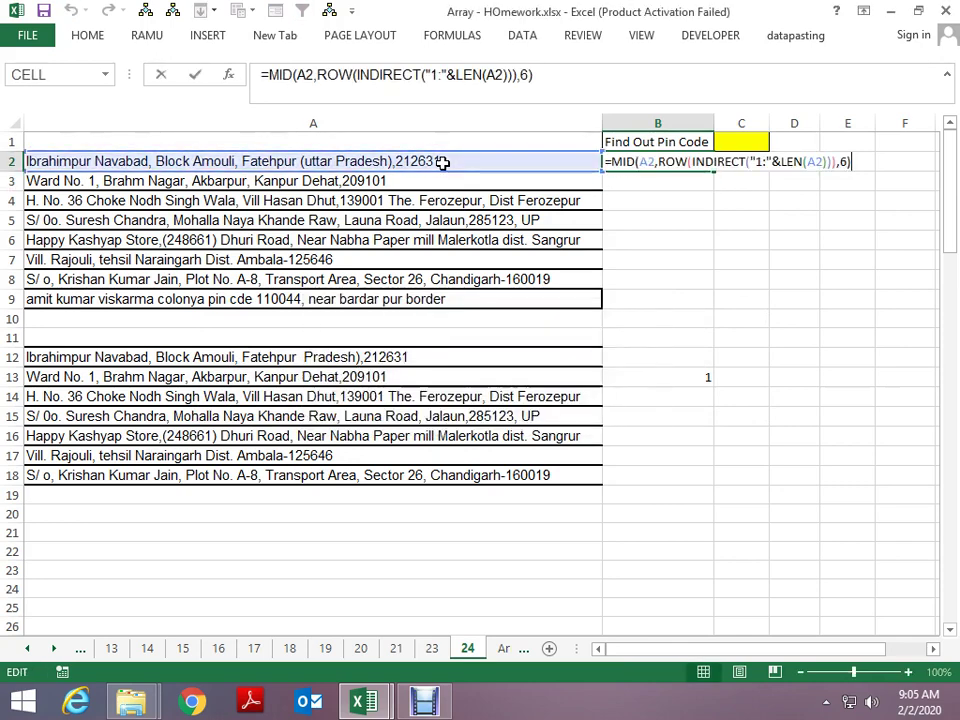
key(F9)
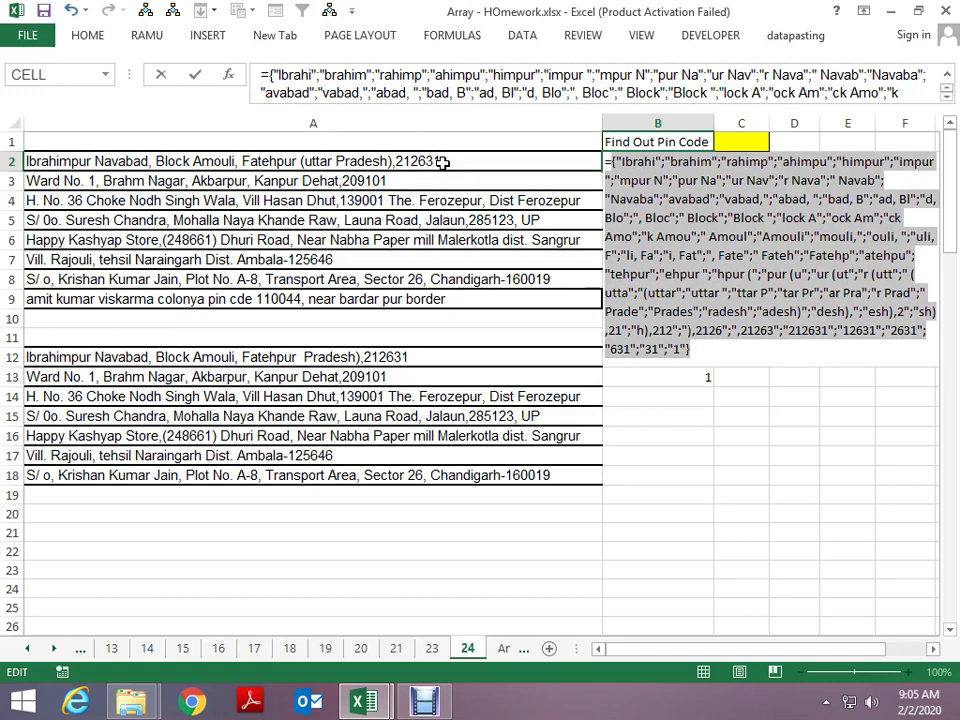
key(Escape)
- Append *1 to the MID formula so each piece converts to a number
key(F2)
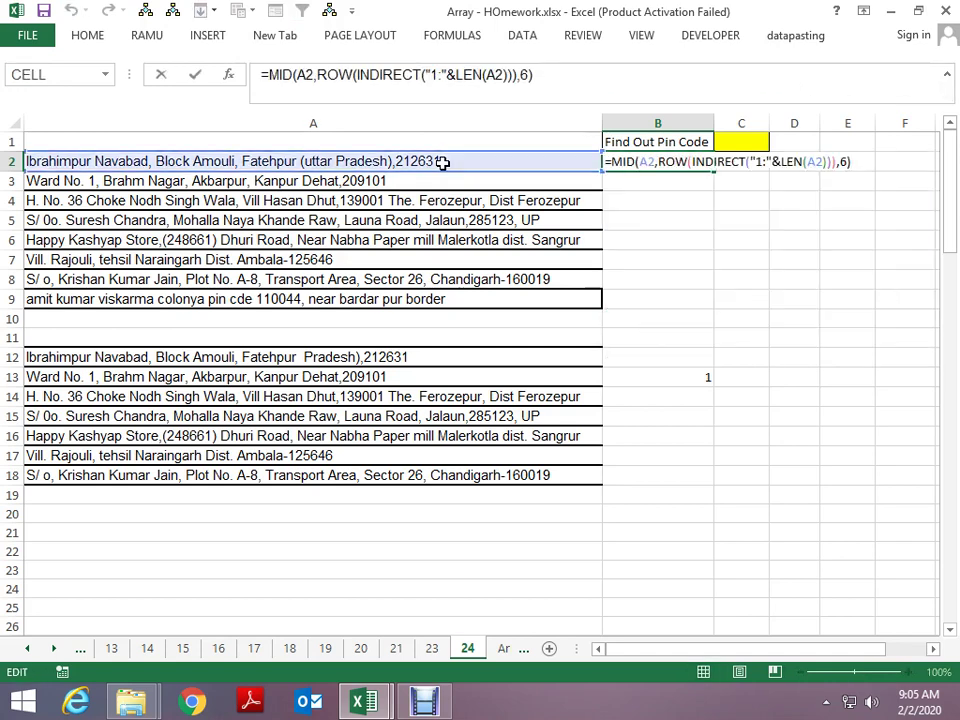
text(*)
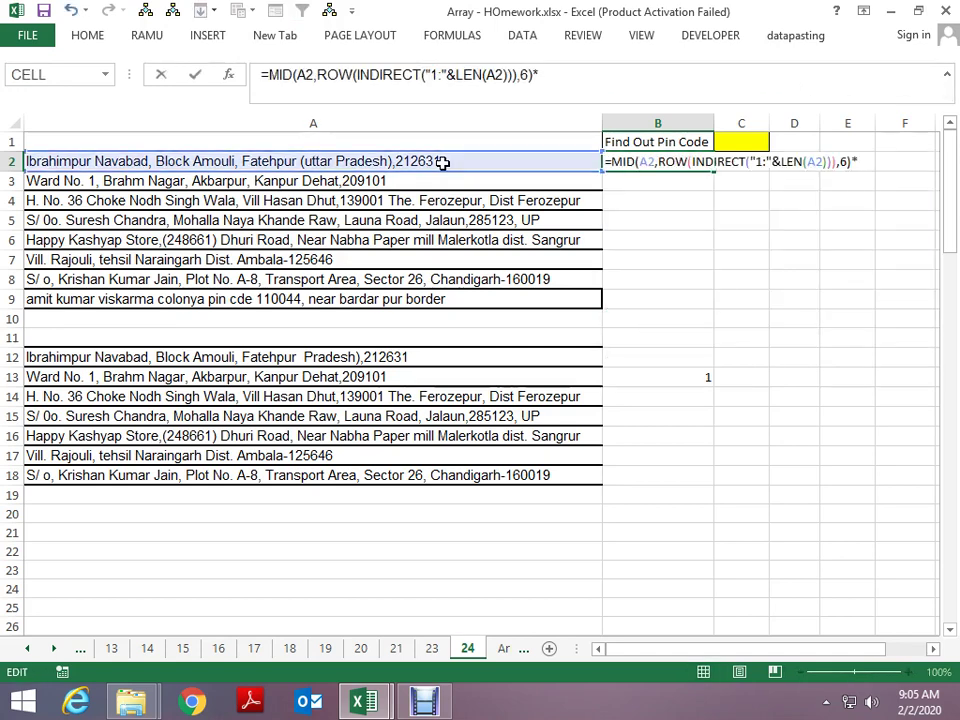
text(0)
key(BackSpace)
text(1)
key(Return)
key(Up)
key(F2)
key(shift+Home)
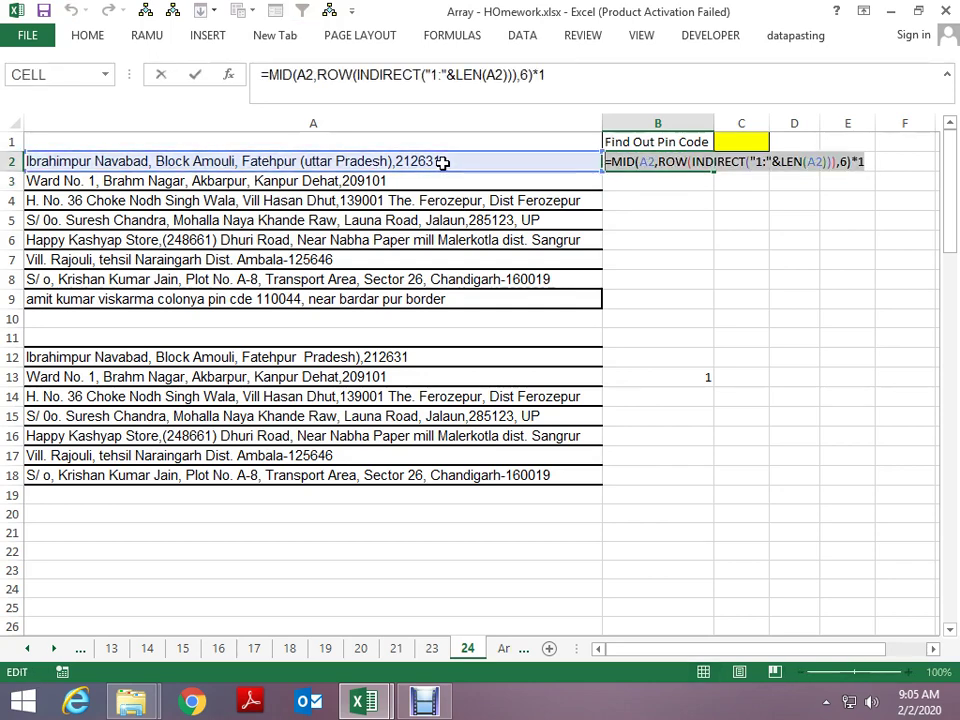
- Evaluate B2's whole formula with F9, revealing #VALUE! errors and numbers like 212631, then restore it
key(F9)
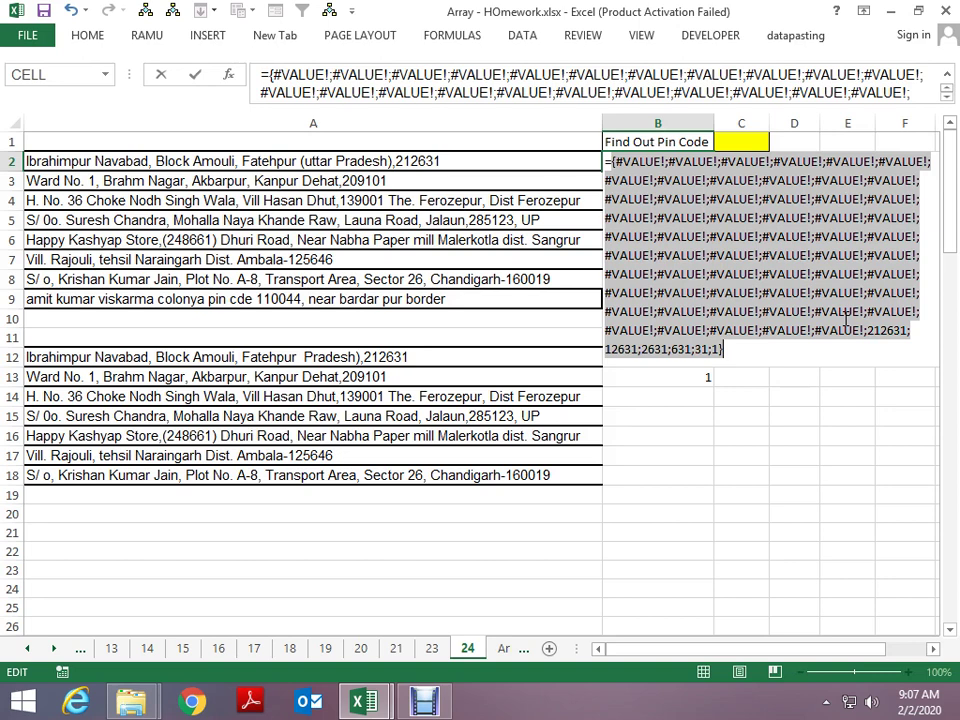
key(Escape)
- Wrap B2's formula in IFERROR with a 0 fallback
key(F2)
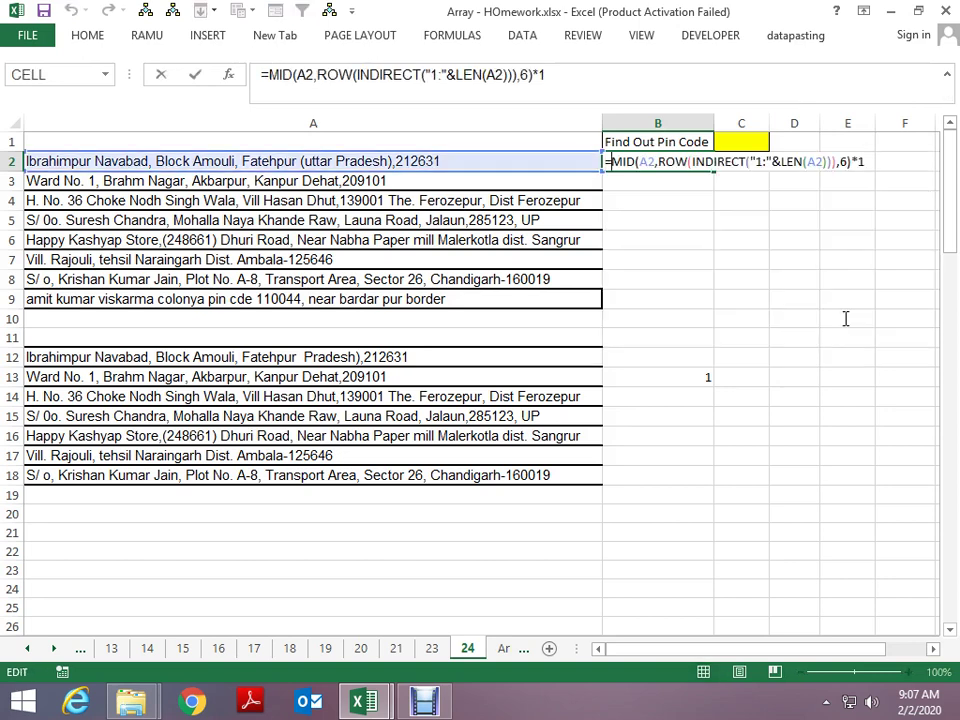
text(IF)
key(Down)
key(Tab)
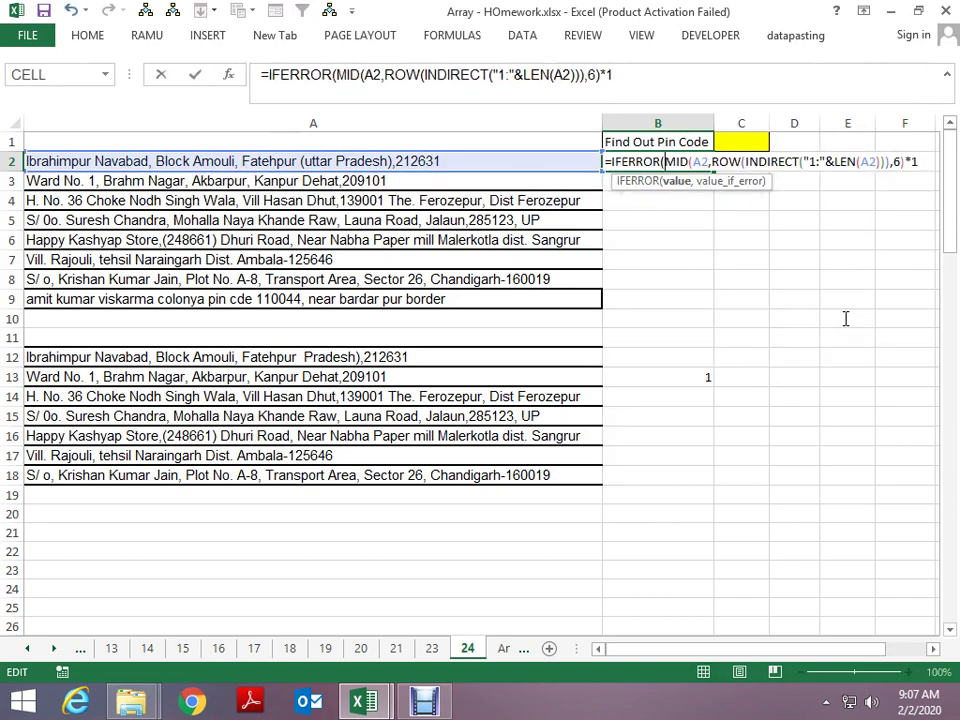
key(End)
text(,0)
key(Return)
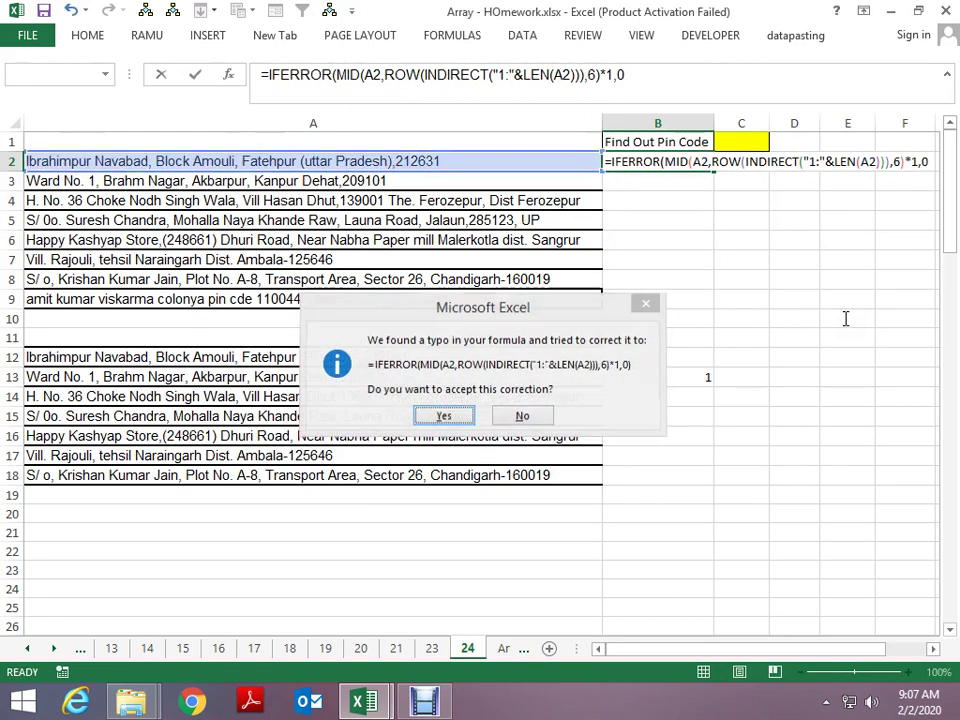
key(Return)
- Preview the IFERROR result, then change its fallback from 0 to a blank ""
key(F2)
key(Home)
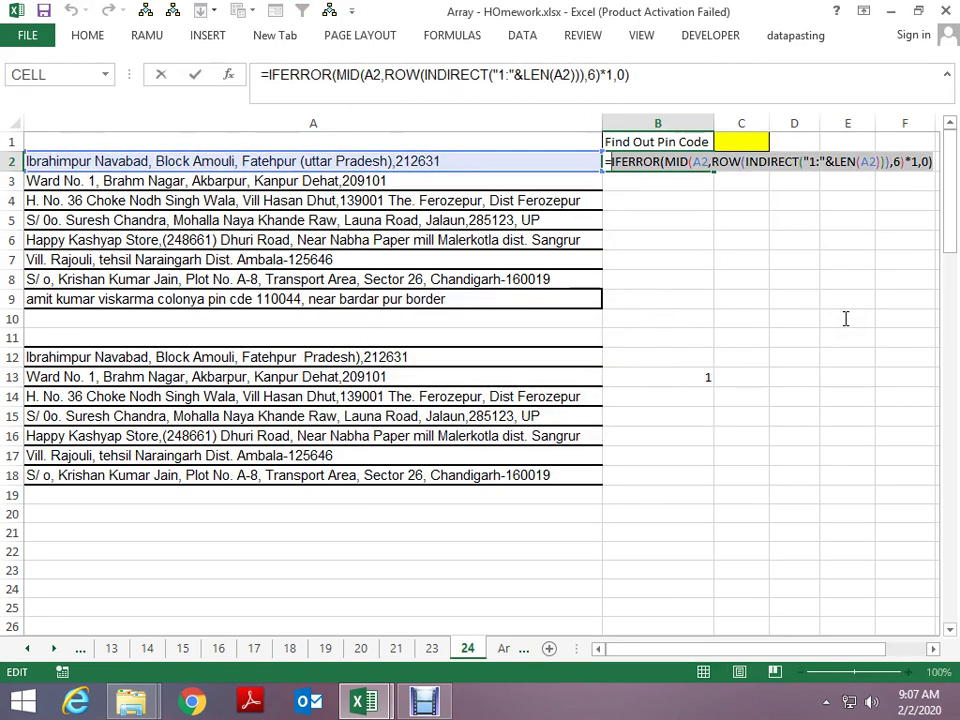
key(F9)
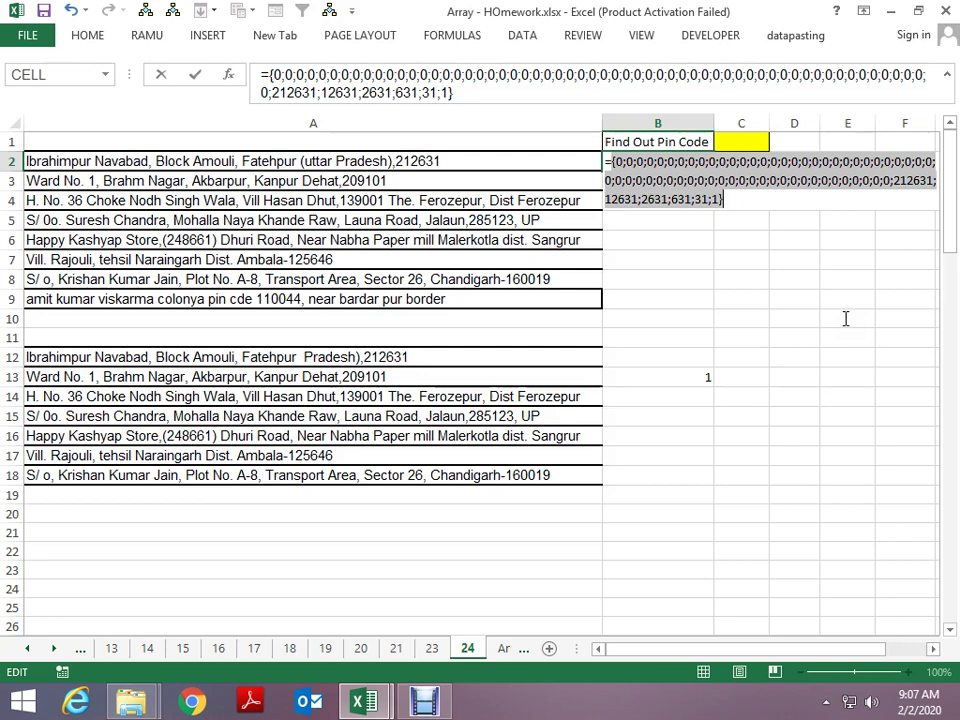
key(Escape)
key(F2)
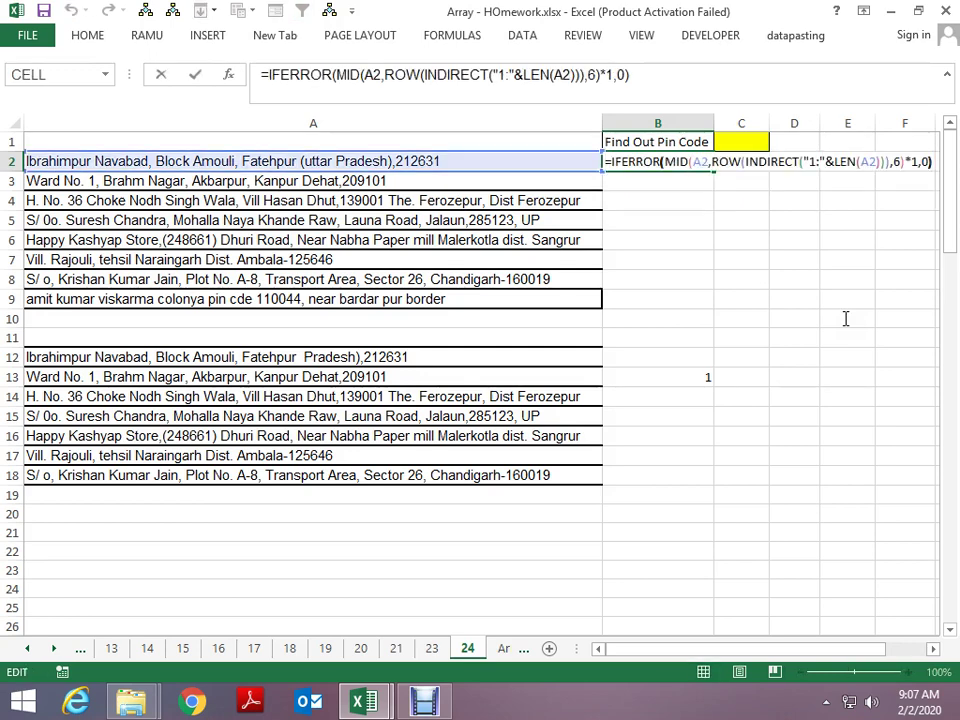
key(Left)
key(BackSpace)
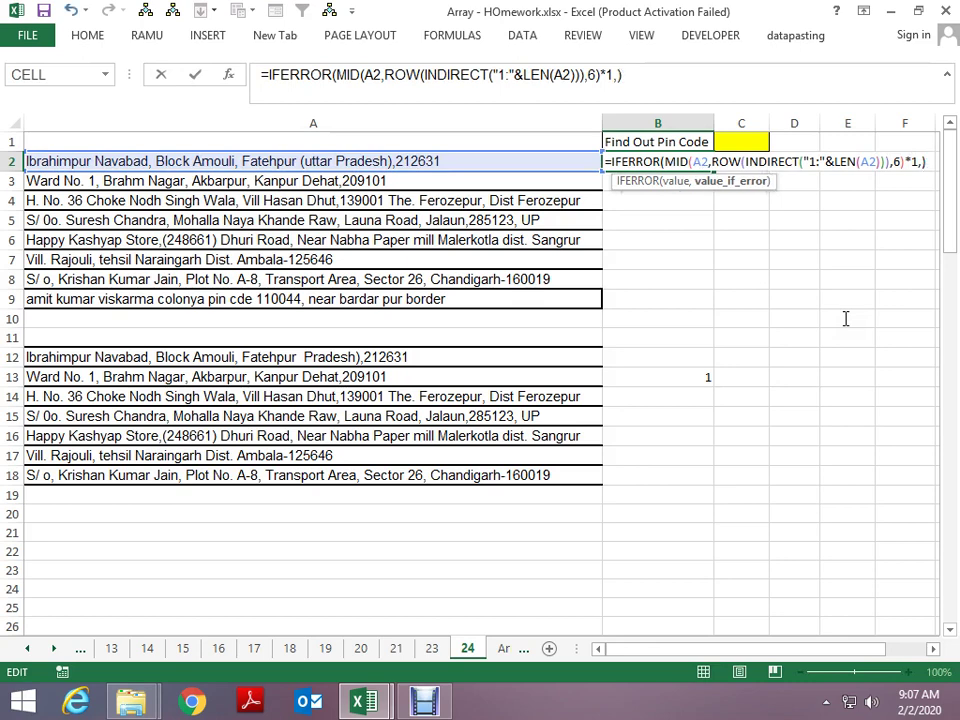
text("")
key(Return)
- Confirm B2 as an array formula with Ctrl+Shift+Enter and preview its array result
key(Up)
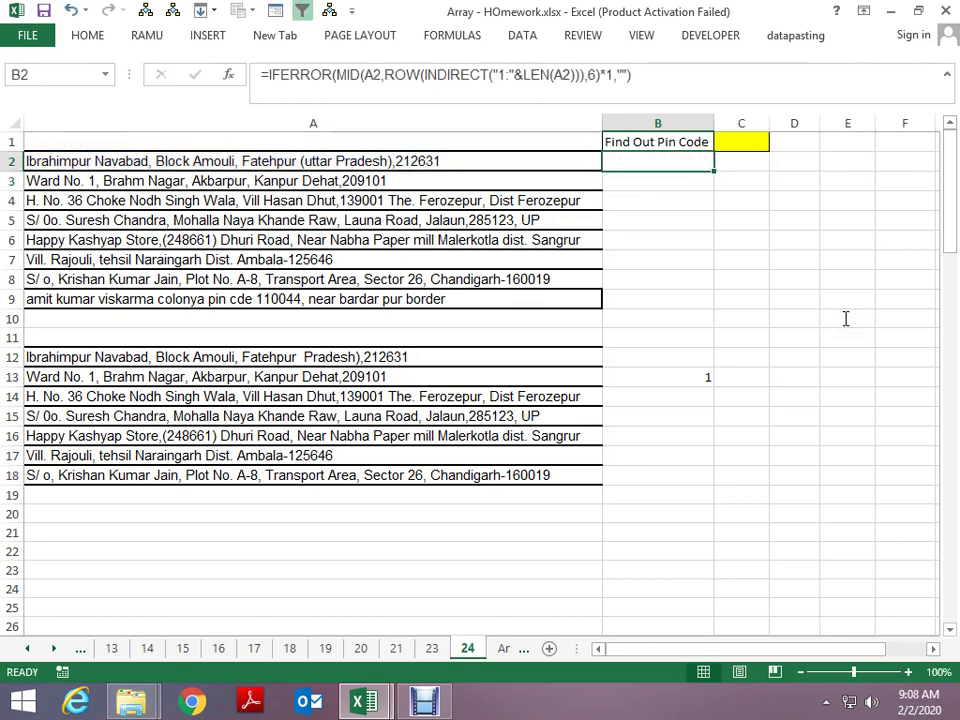
key(F2)
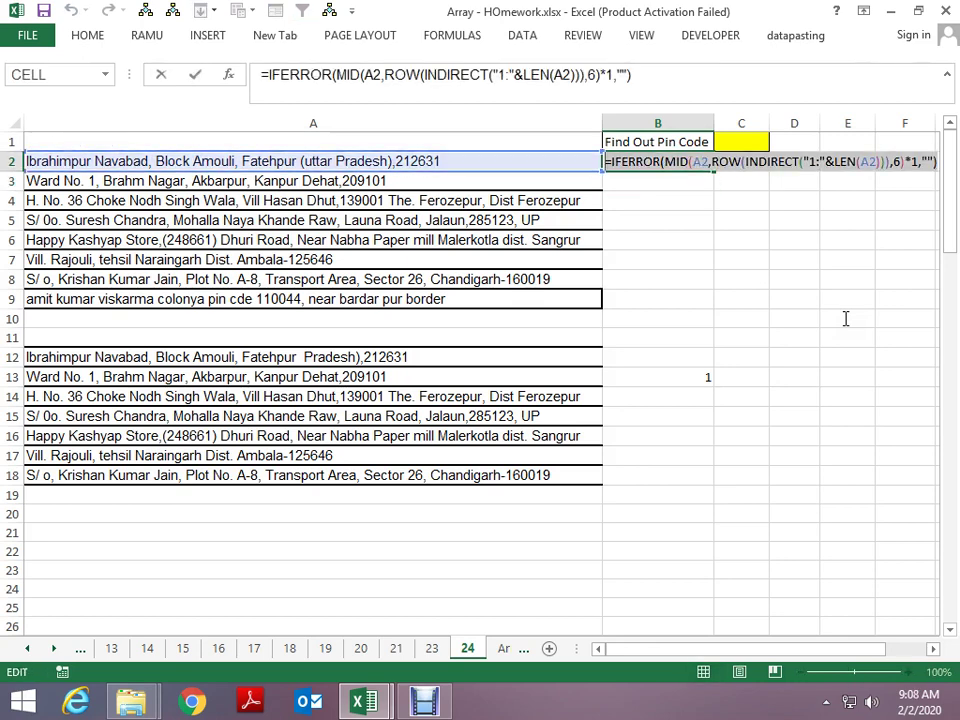
key(Escape)
key(F2)
key(ctrl+shift+Return)
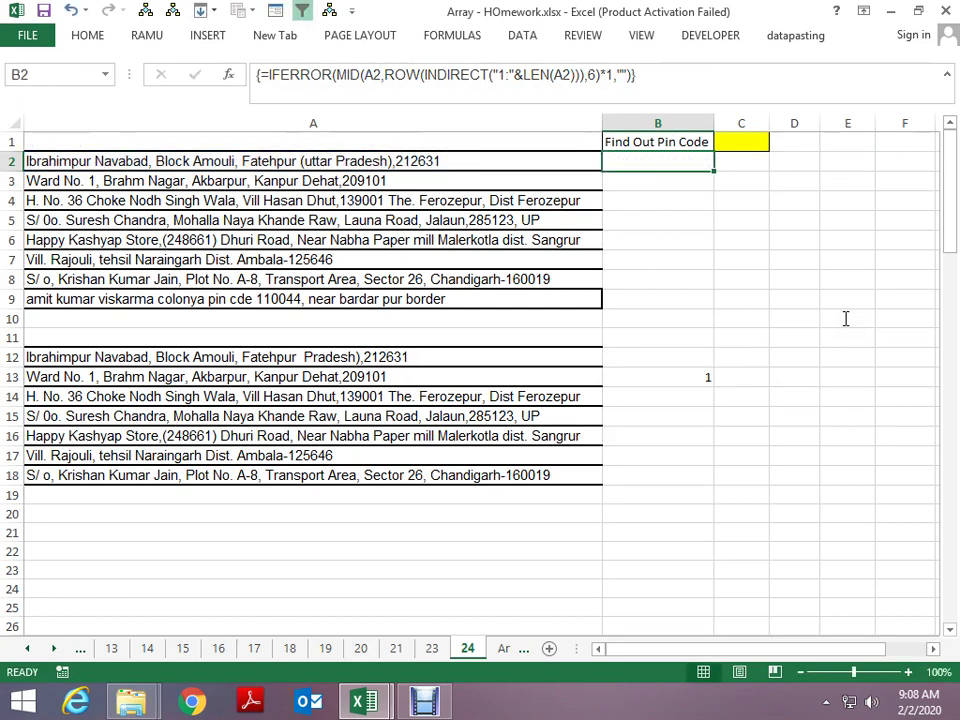
key(F2)
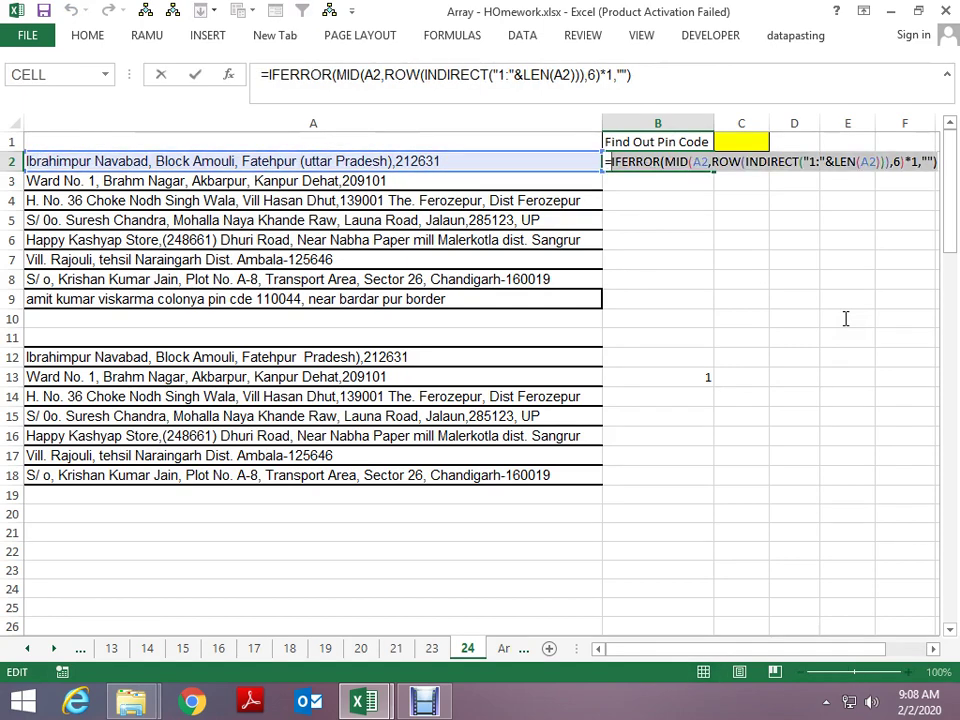
key(F9)
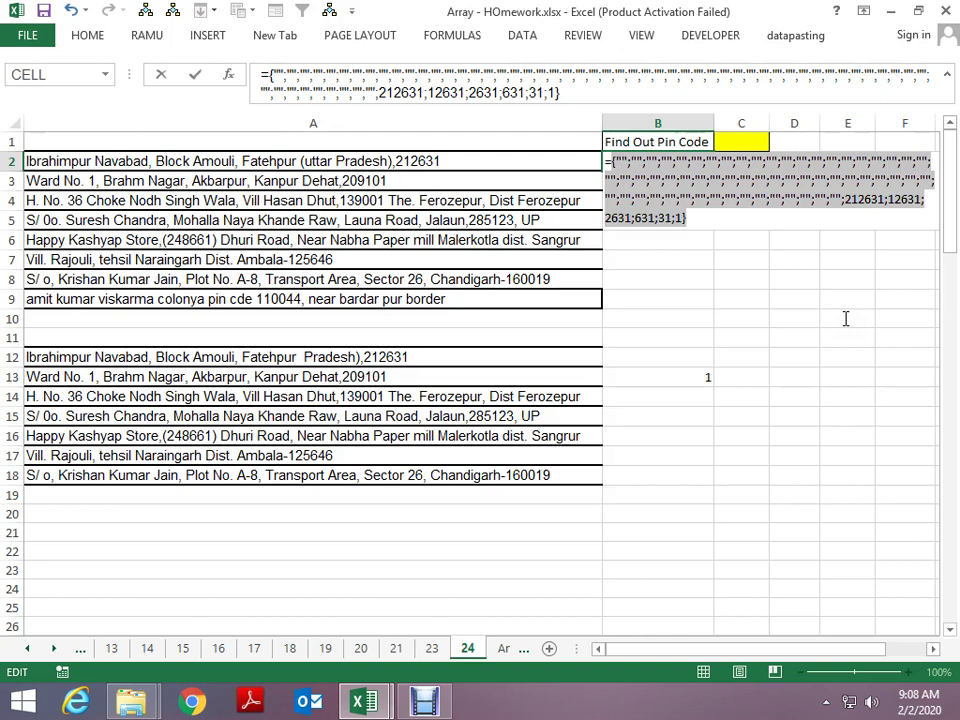
key(Escape)
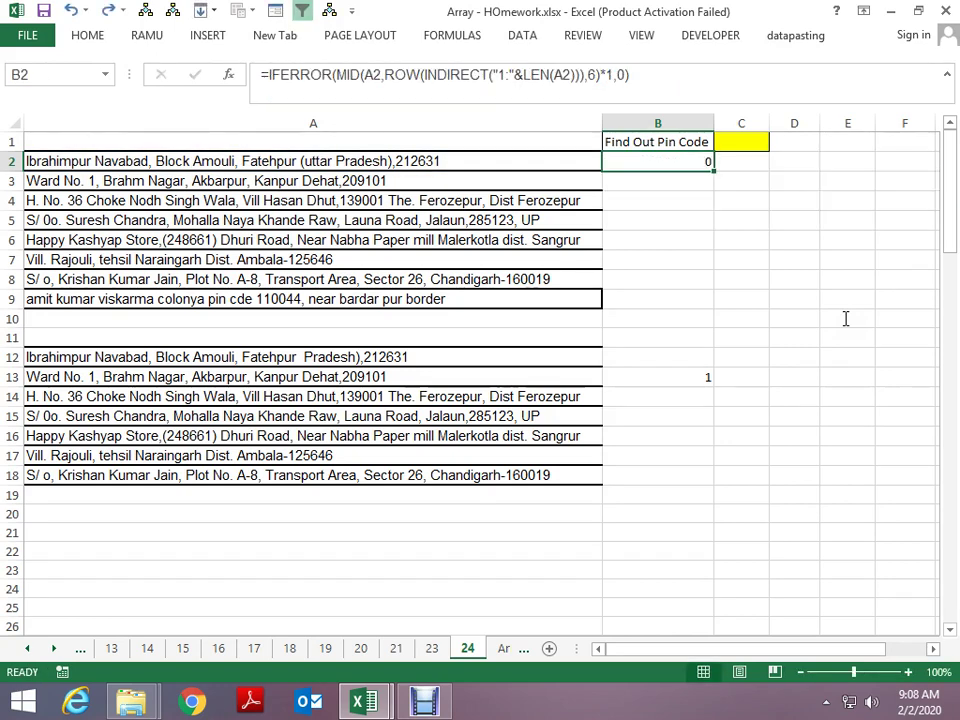
- Evaluate B2's pin-code formula with F9 into its raw array, ending 212631;12631;2631;631;31;1
key(F2)
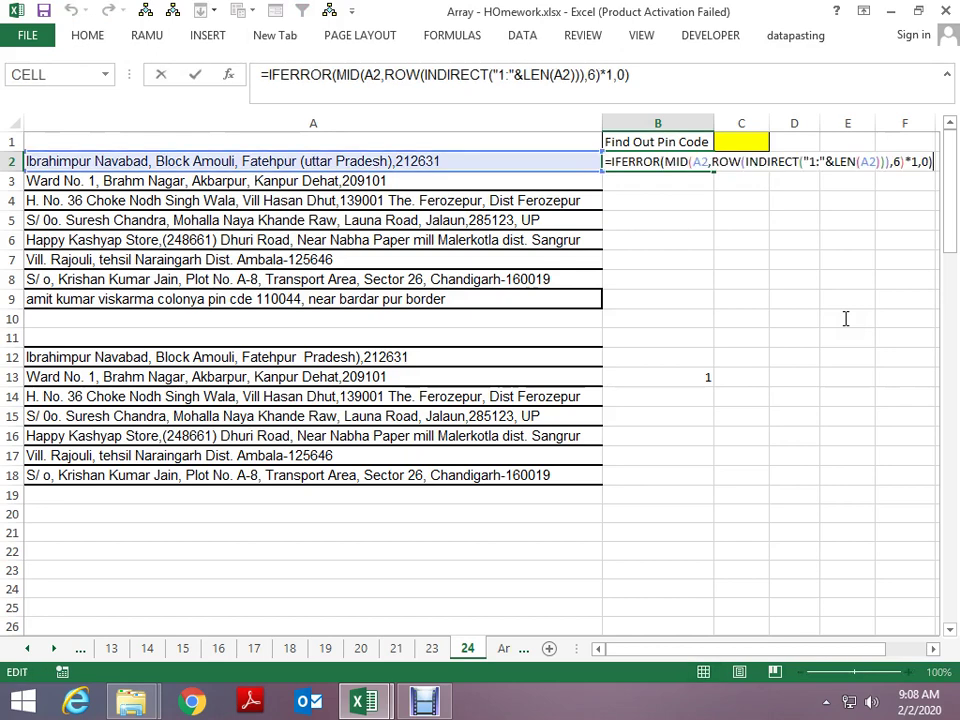
key(F9)
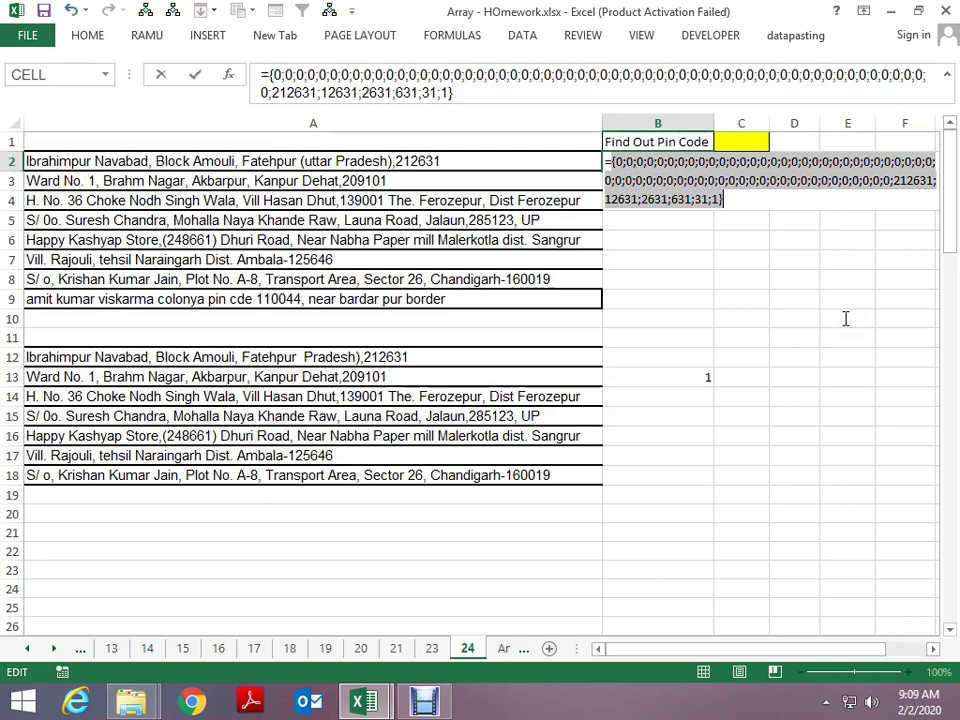
- Wrap B2's evaluated array constant in MAX( and enter it as an array formula
key(Left)
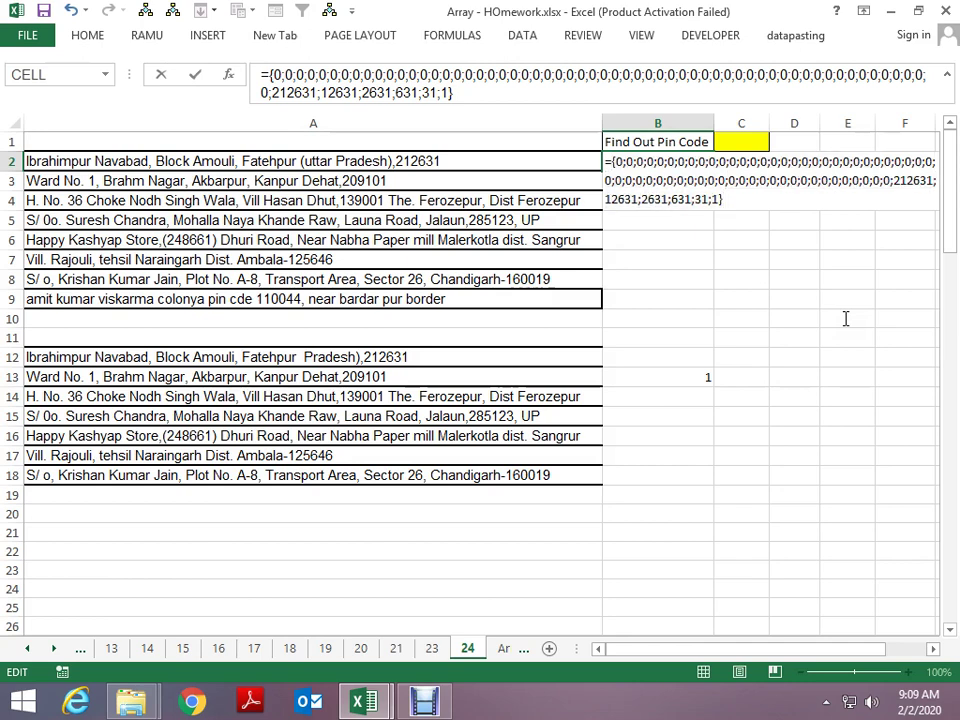
key(End)
key(Home)
key(Right)
text(max()
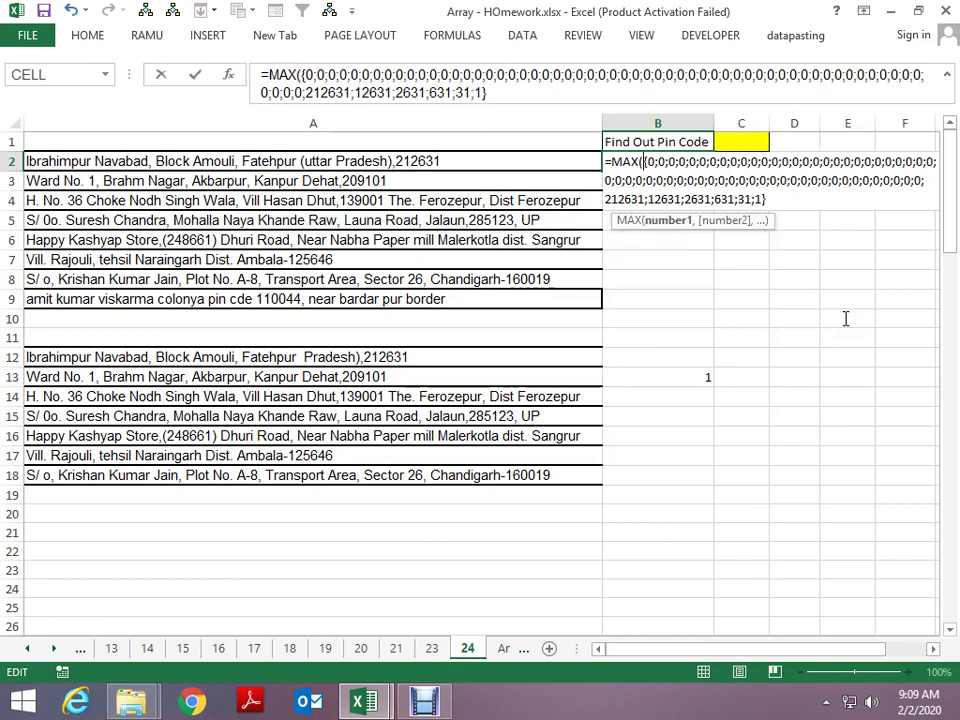
key(ctrl+shift+Return)
- Fill the B2 formula down through B9
key(Down)
key(Down)
key(Up)
key(Up)
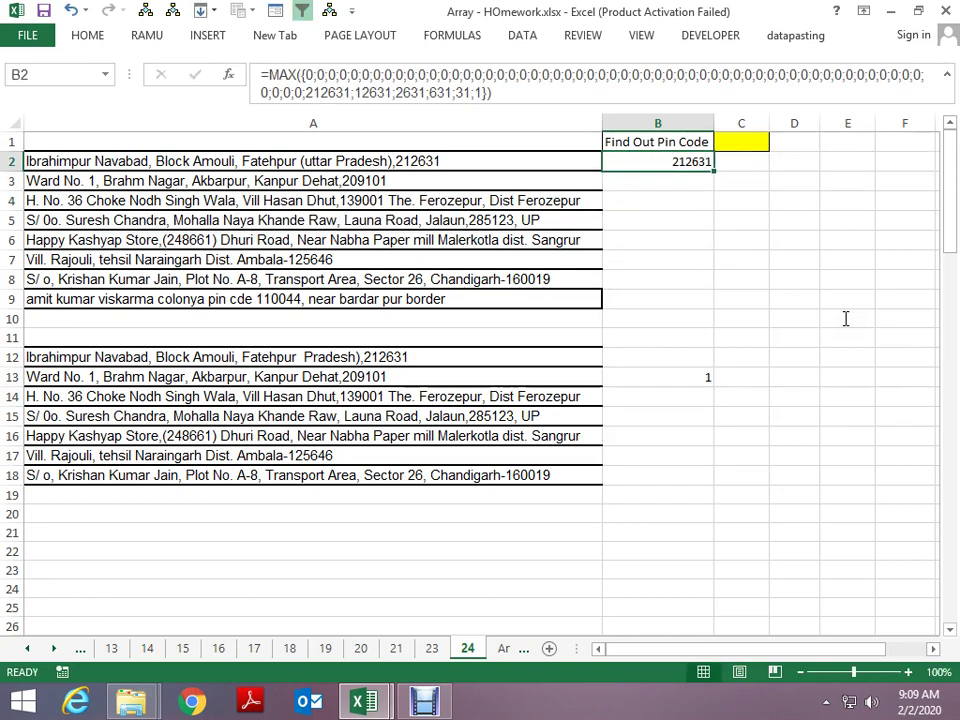
key(Down)
key(Left)
key(ctrl+Down)
key(Right)
key(Right)
key(Left)
key(ctrl+shift+Up)
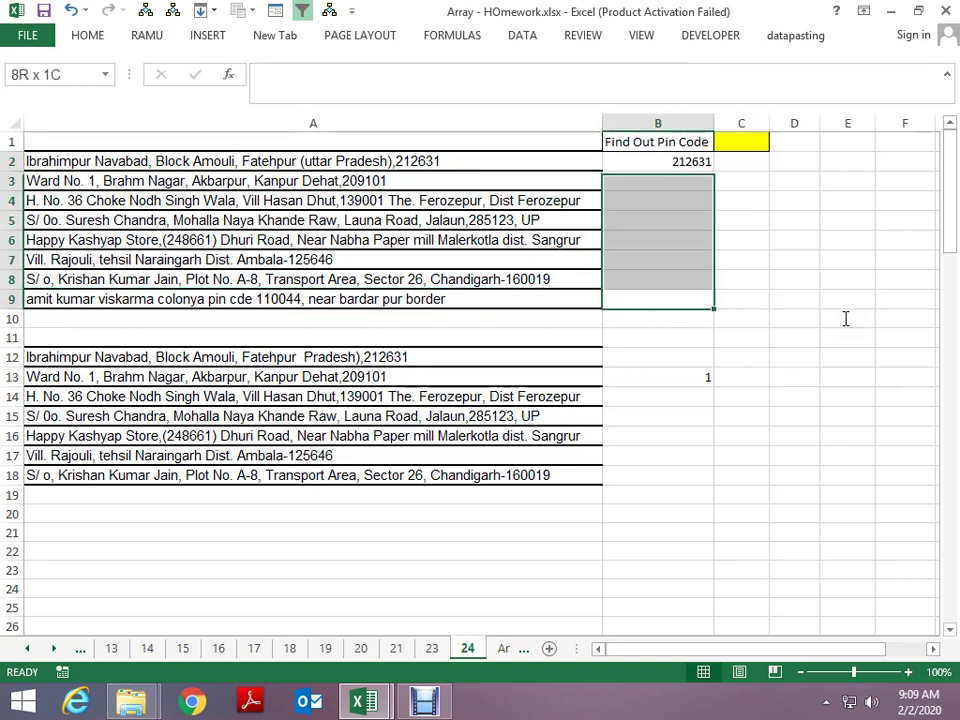
key(ctrl+d)
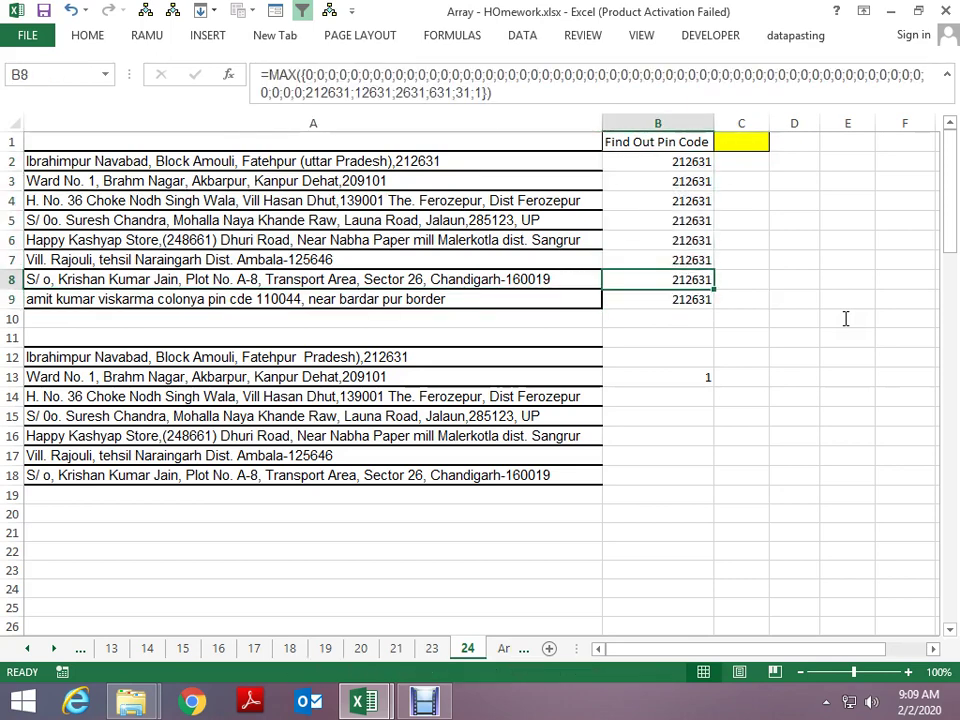
- Test re-entering B2 and B5 as array formulas with Ctrl+Shift+Enter
key(Up)
key(Up)
key(Up)
key(Up)
key(Up)
key(Up)
key(Up)
key(Down)
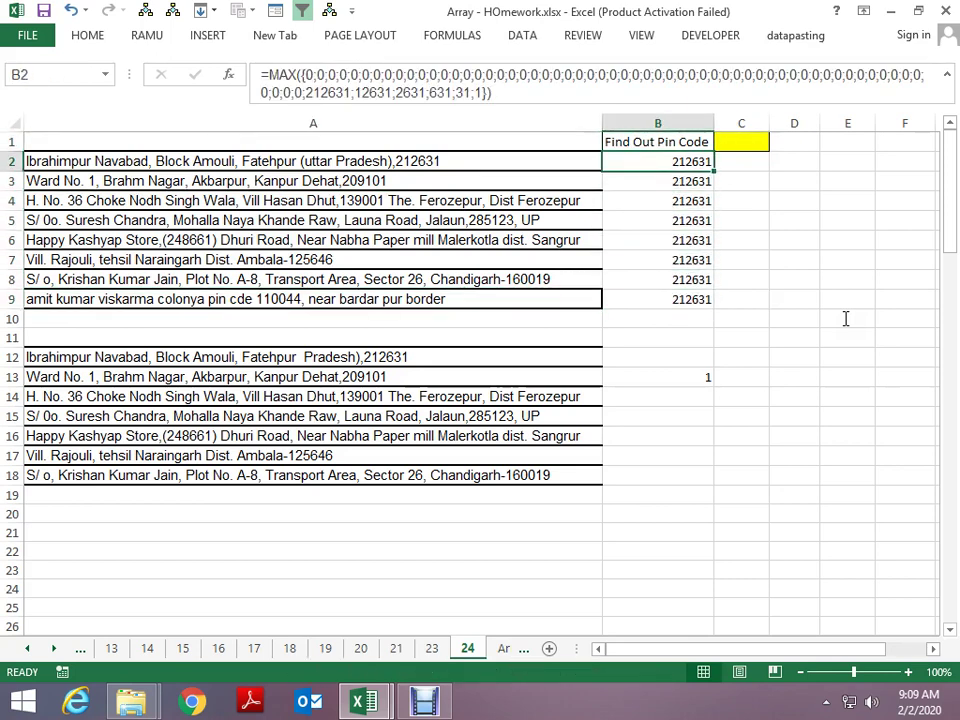
key(F2)
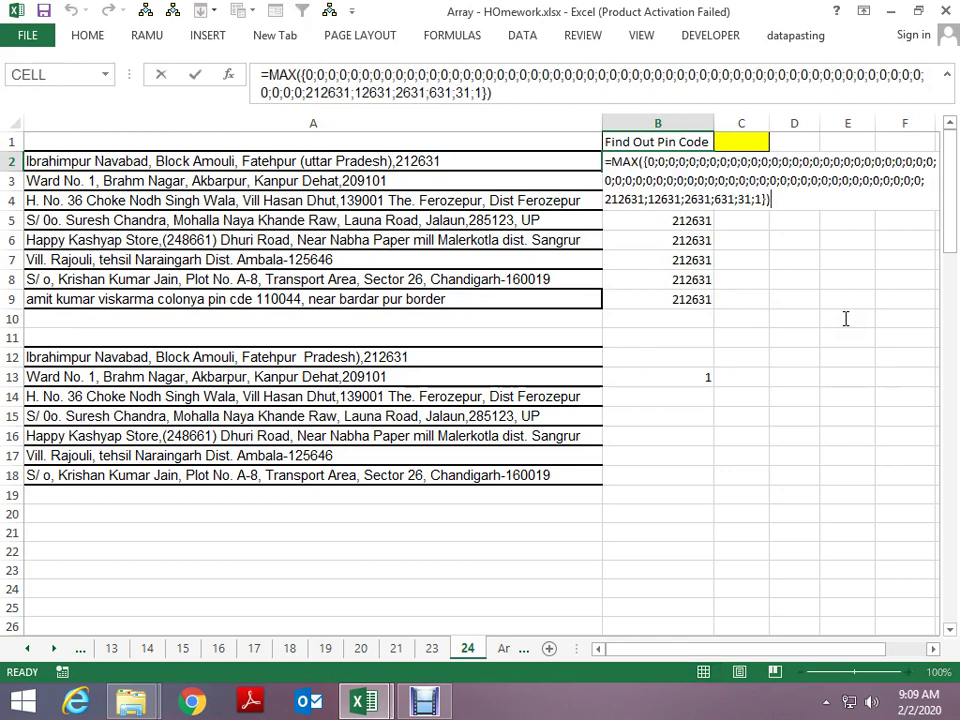
key(ctrl+shift+Return)
key(ctrl+shift+Down)
key(Down)
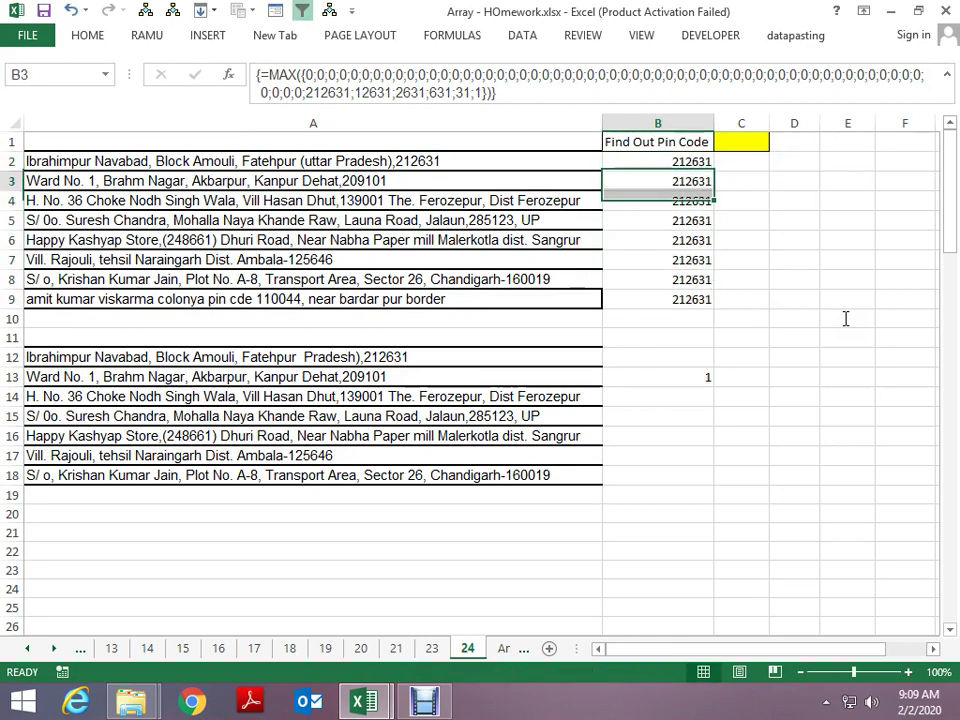
key(Down)
key(Down)
key(Down)
key(Up)
key(F2)
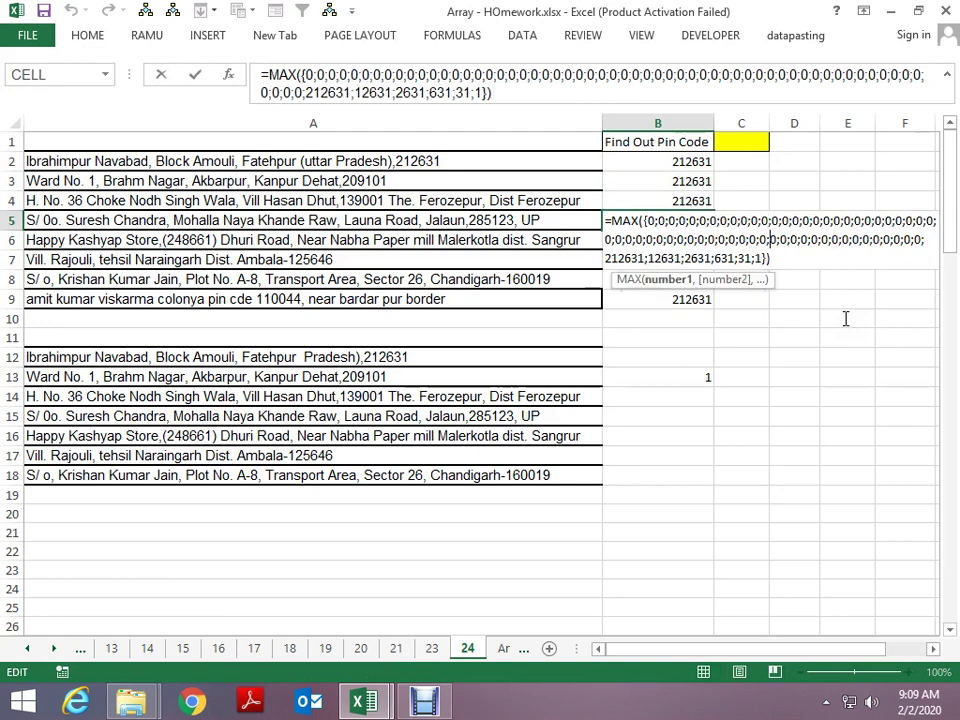
key(ctrl+shift+Return)
- Clear B3:B9 and undo B2 back to its IFERROR formula showing 0
key(Up)
key(Up)
key(Up)
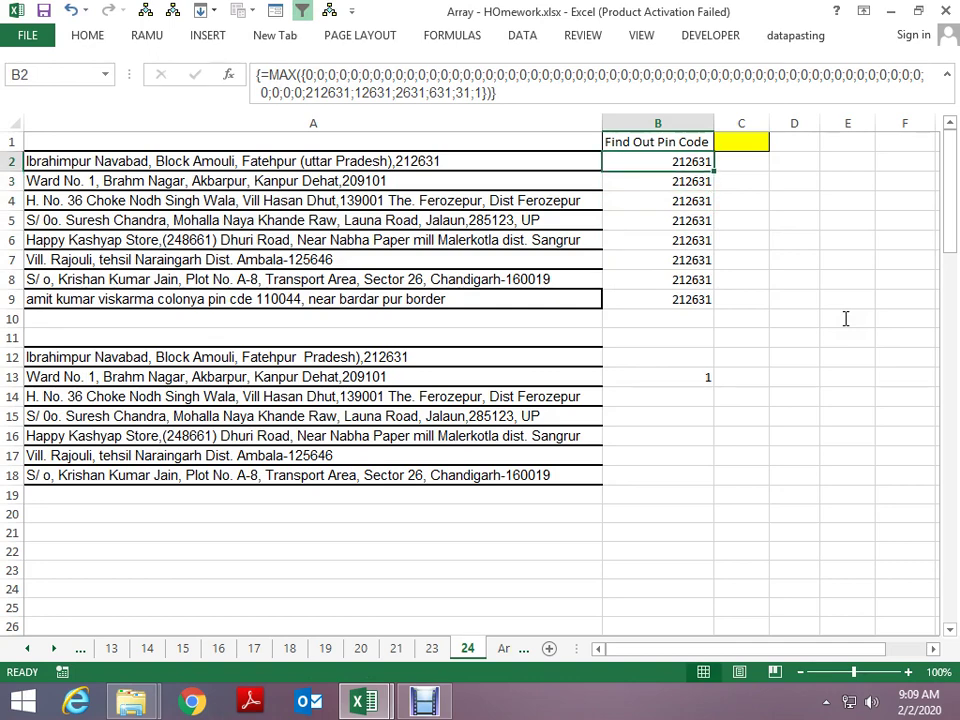
key(F2)
key(Return)
key(Up)
key(shift+ctrl+Down)
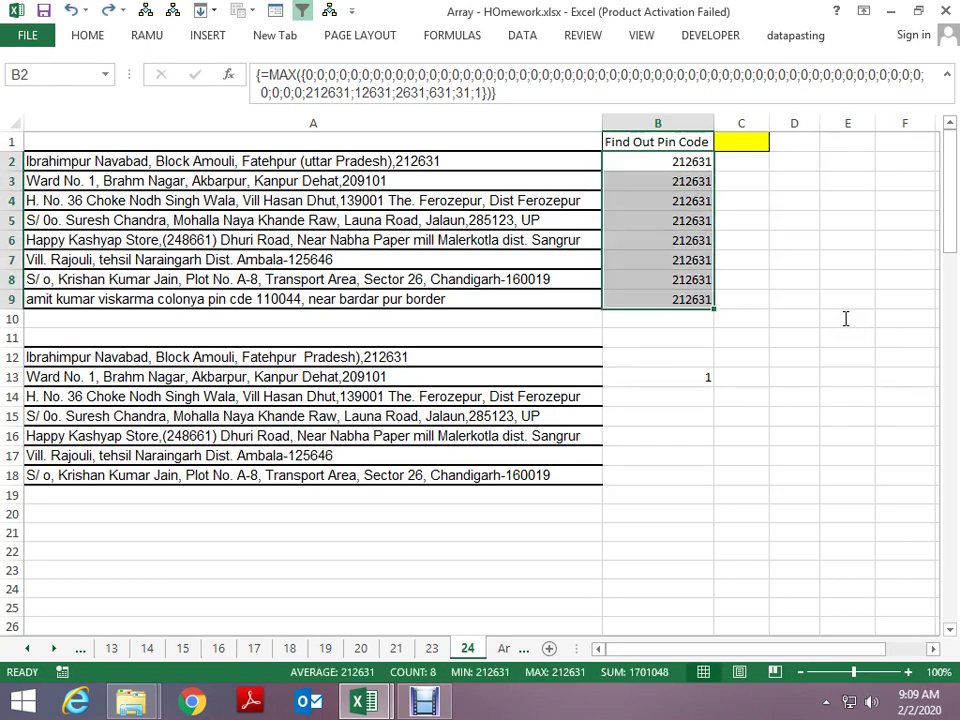
key(Delete)
key(Up)
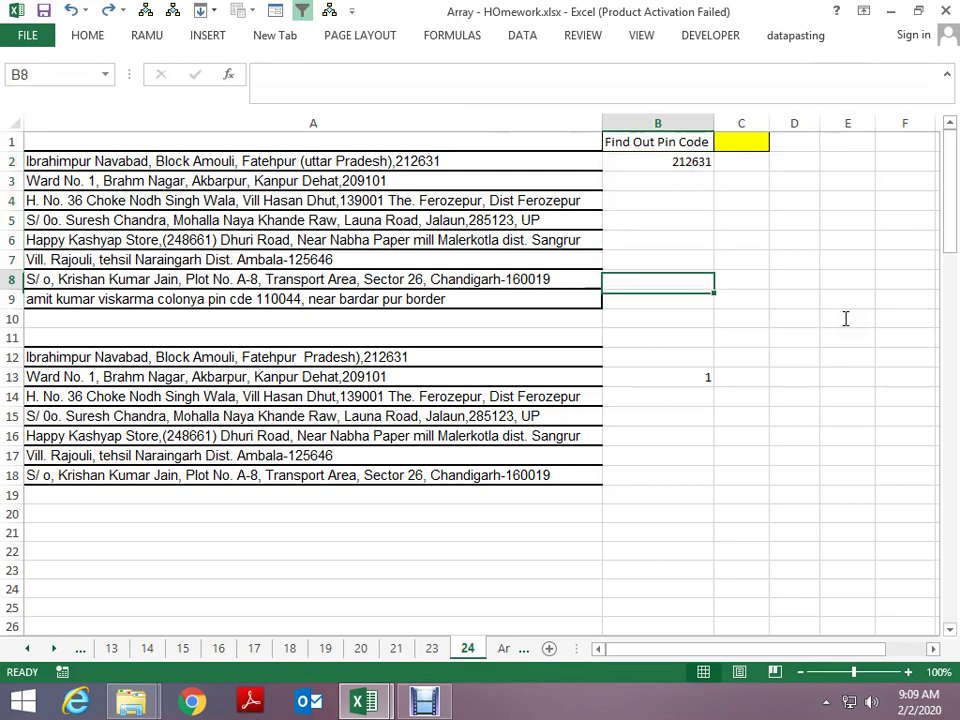
key(ctrl+Up)
key(F2)
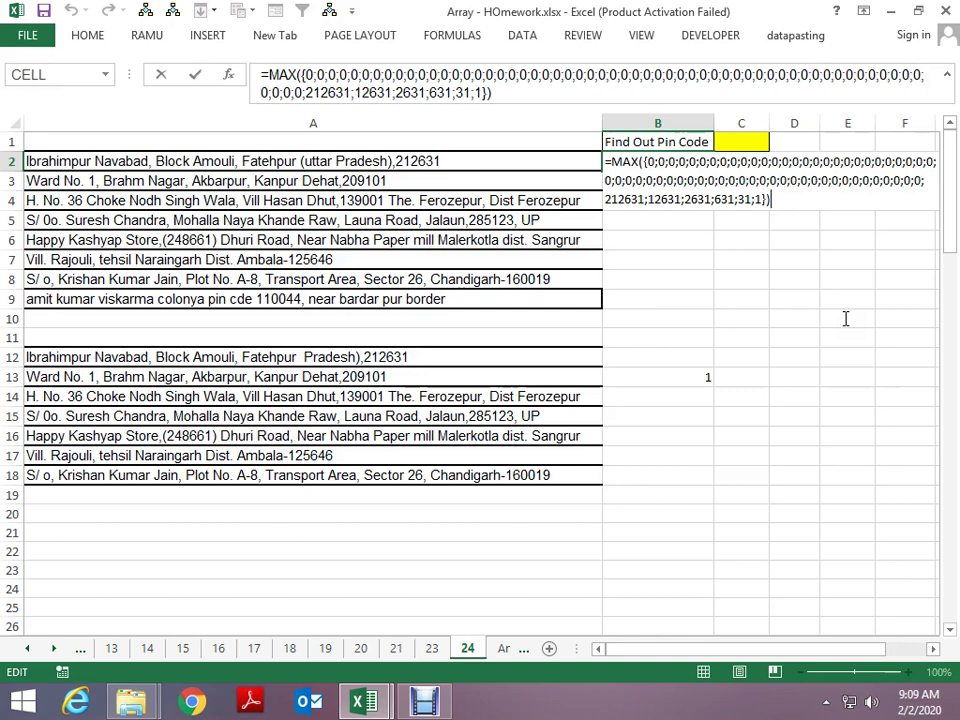
key(Return)
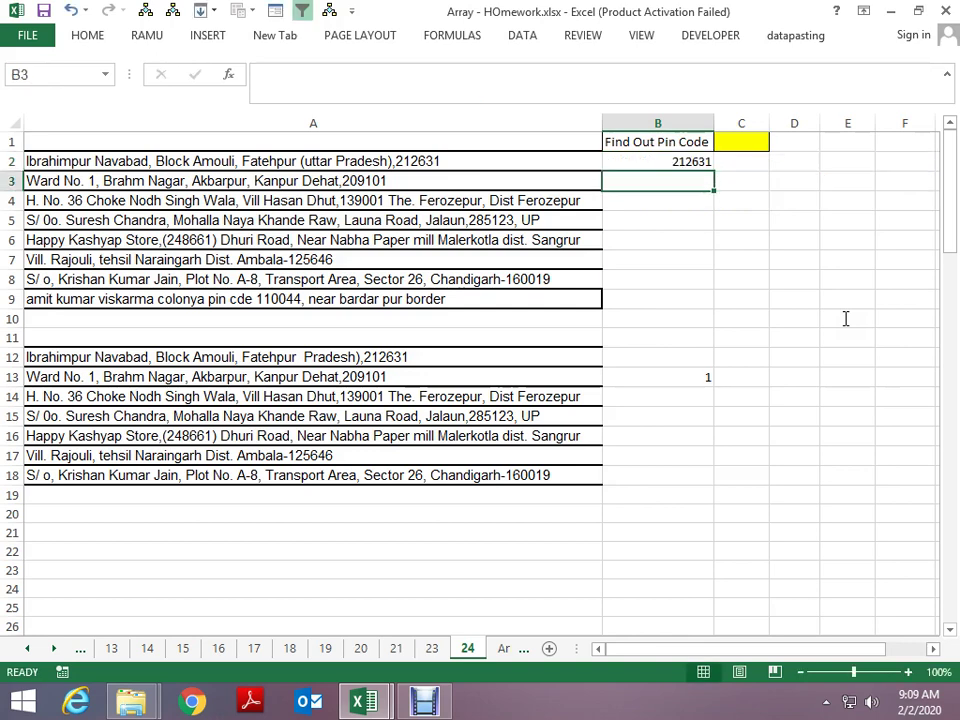
key(Up)
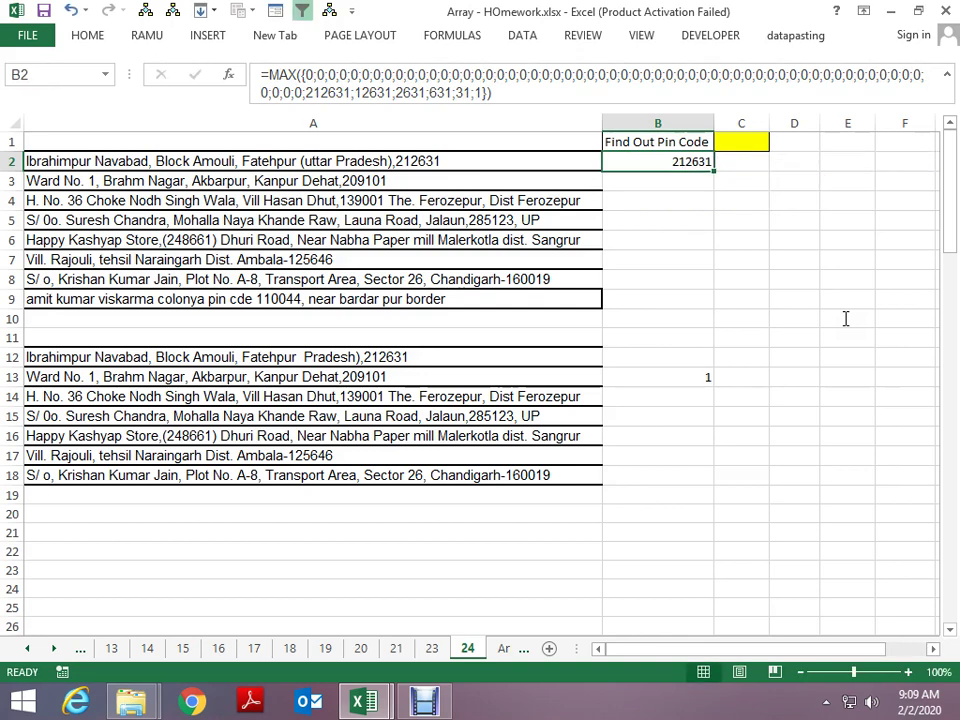
key(ctrl+z)
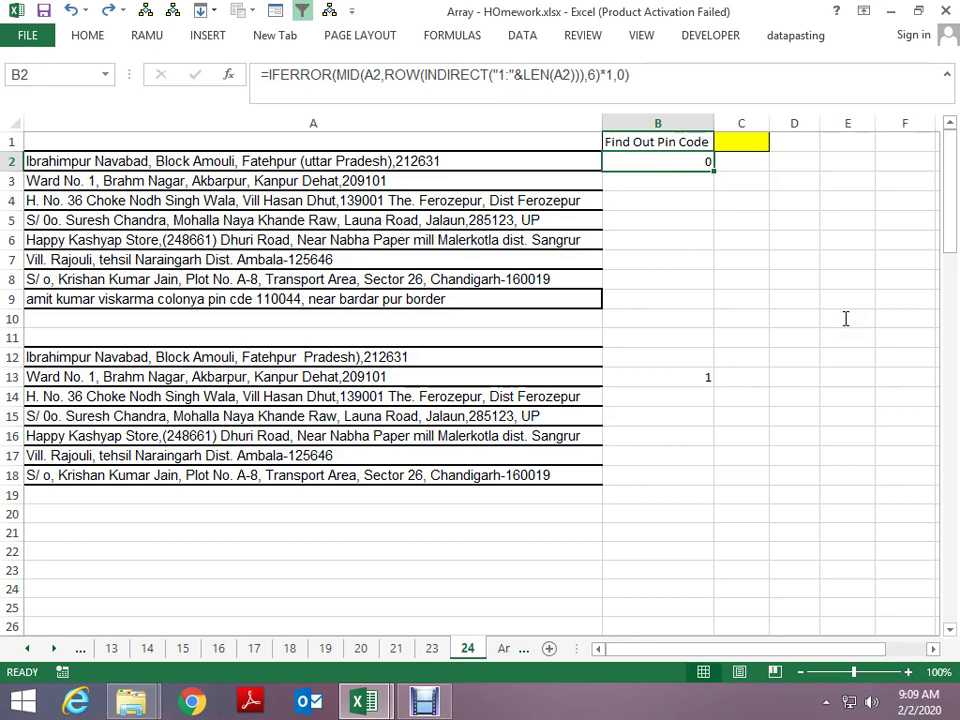
- Wrap B2's IFERROR formula in MAX( and enter it as an array formula
key(F2)
key(Home)
key(Right)
text(m)
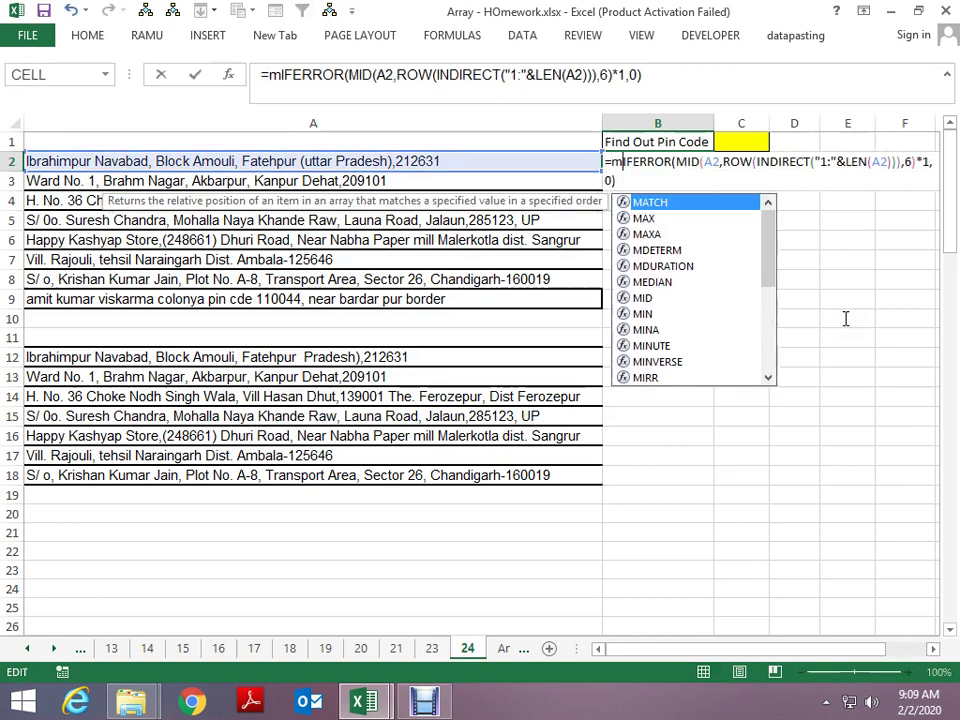
text(ax()
key(Return)
key(Up)
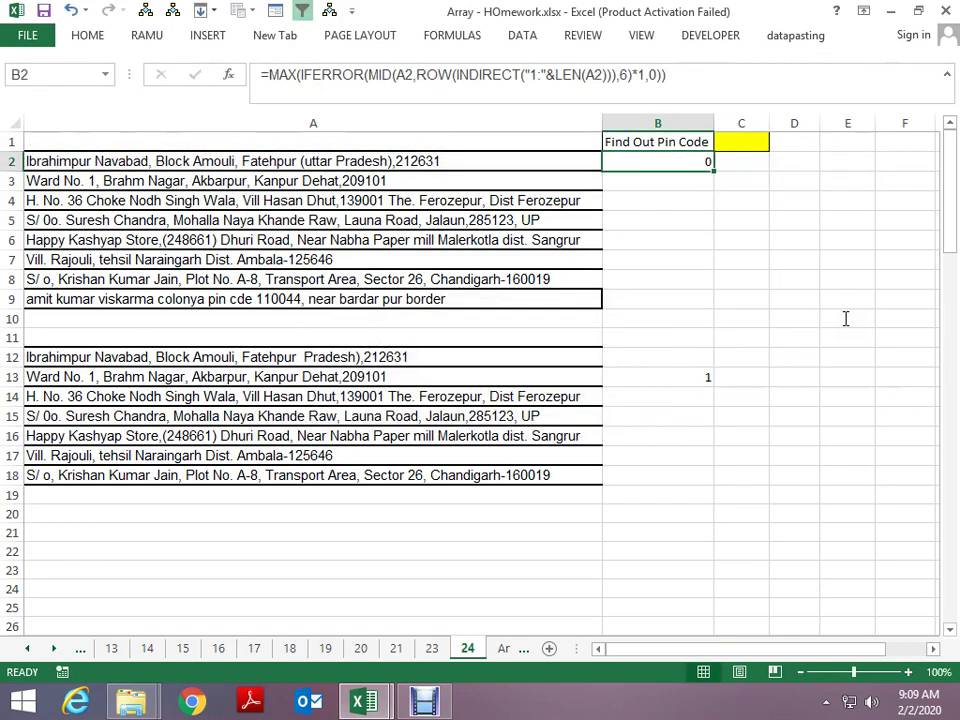
key(F2)
key(ctrl+shift+Return)
- Fill the array formula down B3:B9, listing pin codes 212631 through 110044
key(Down)
key(ctrl+d)
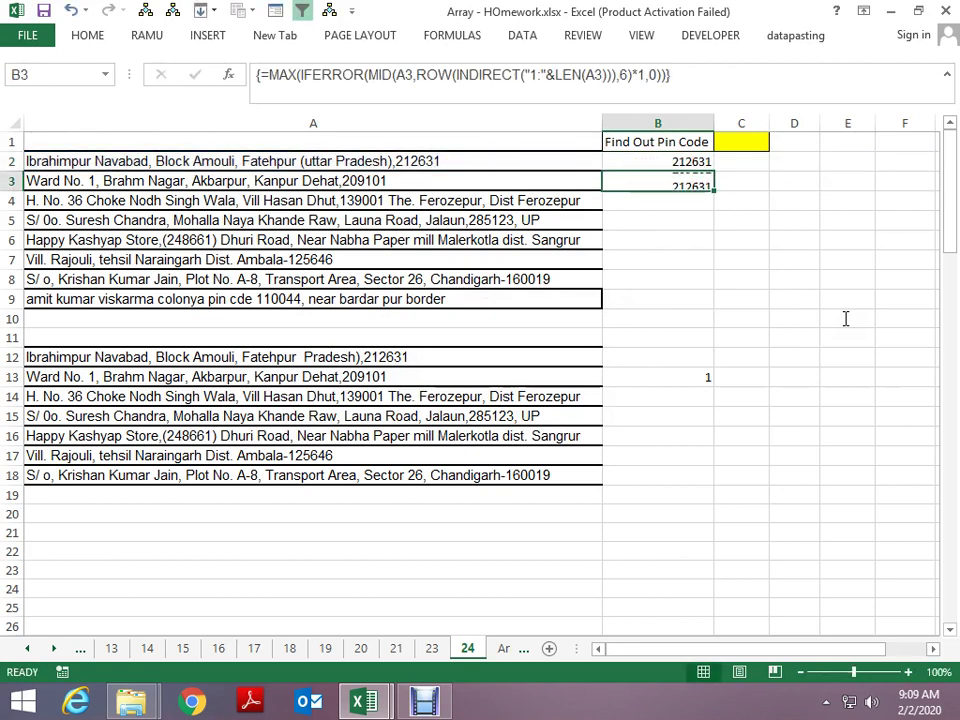
key(Down)
key(ctrl+d)
key(Down)
key(Down)
key(Down)
key(ctrl+d)
key(Down)
key(ctrl+d)
key(ctrl+d)
key(Down)
key(ctrl+d)
key(ctrl+d)
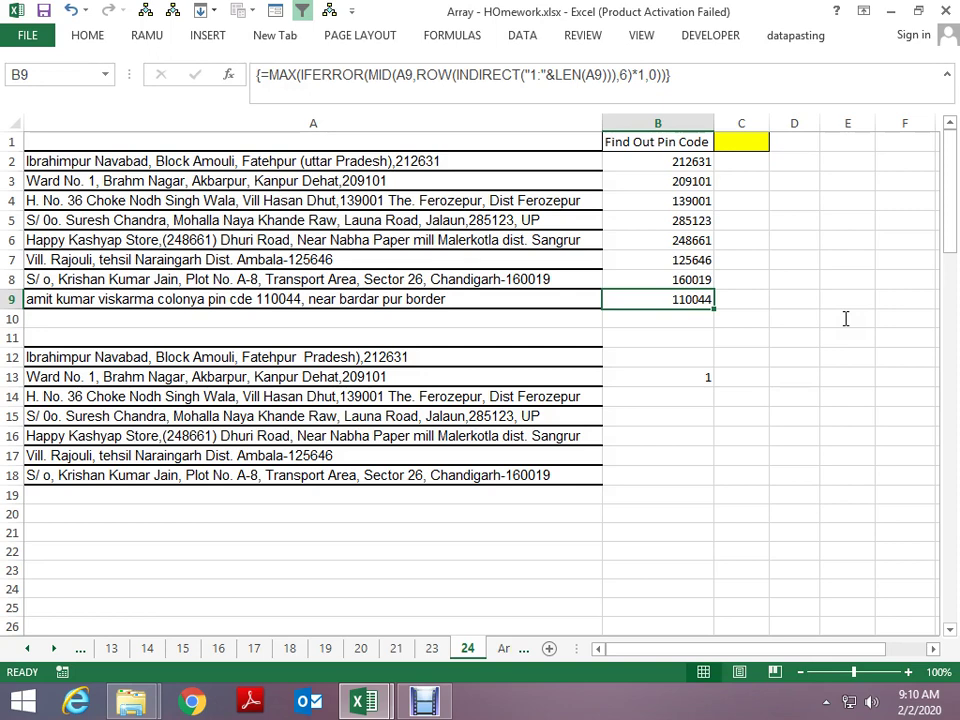
key(Up)
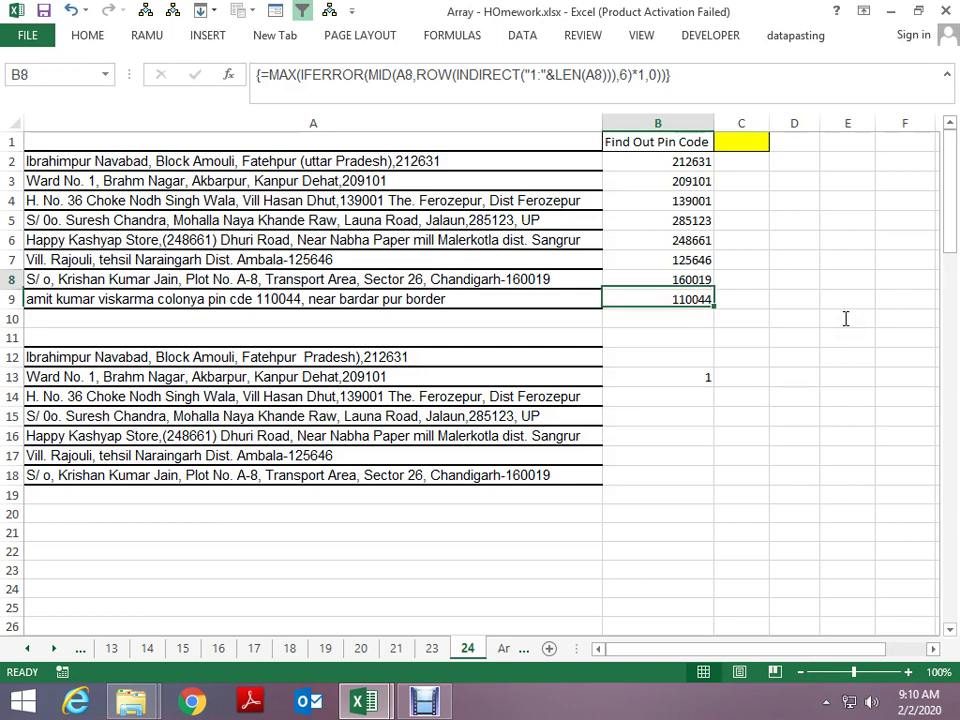
key(Up)
key(Up)
key(Up)
key(Up)
key(Up)
key(Up)
key(Down)
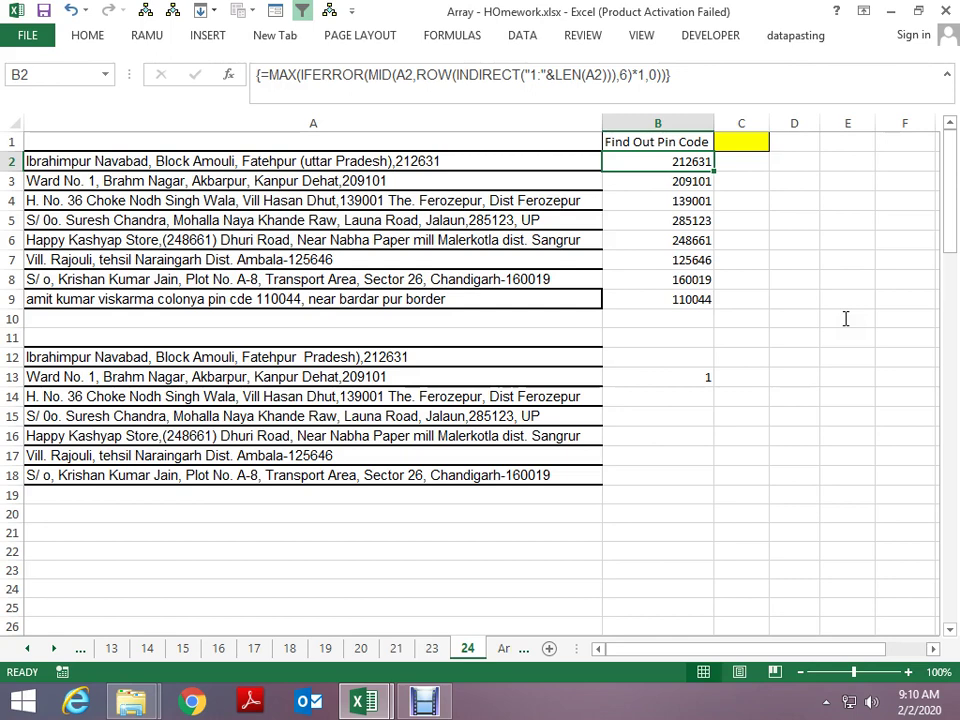
- Append a phone number after the pin code at the end of A2's address
key(F2)
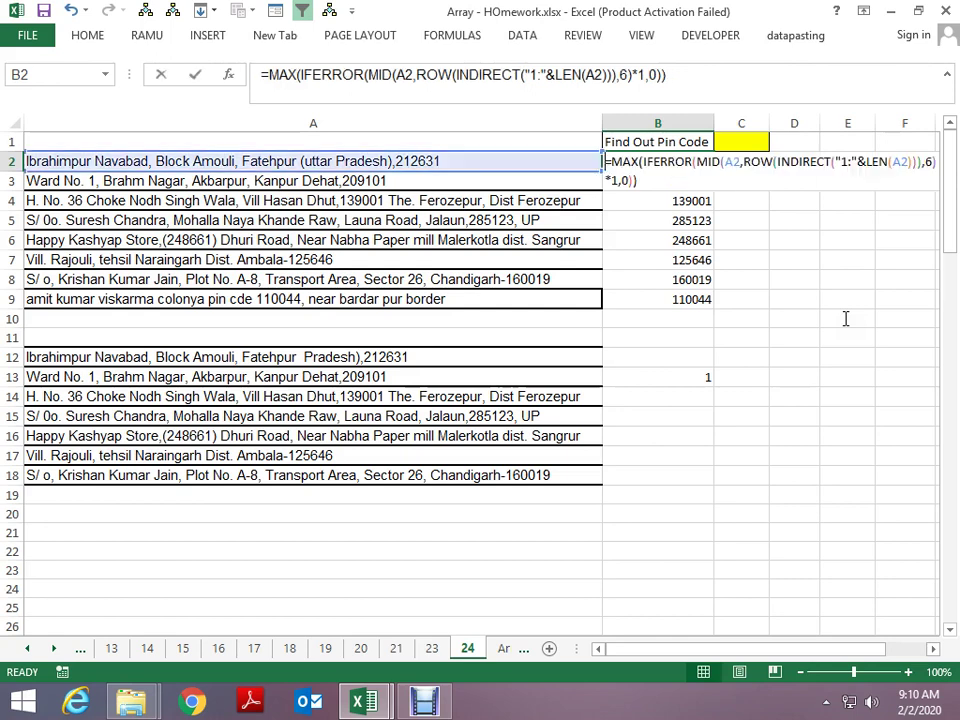
key(ctrl+shift+Return)
key(Left)
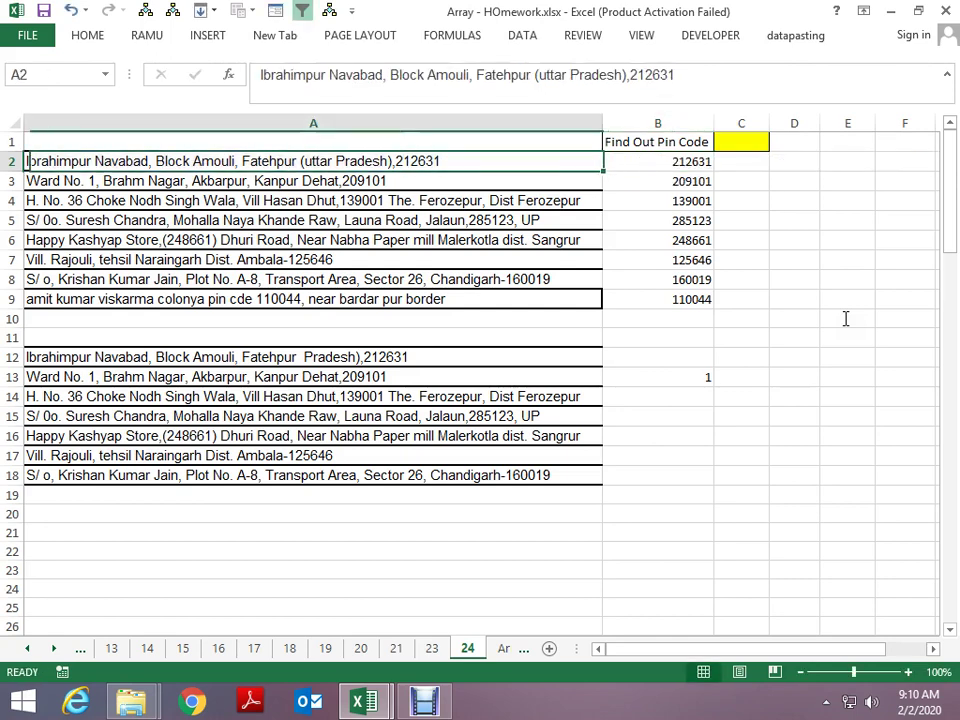
key(F2)
text(,78)
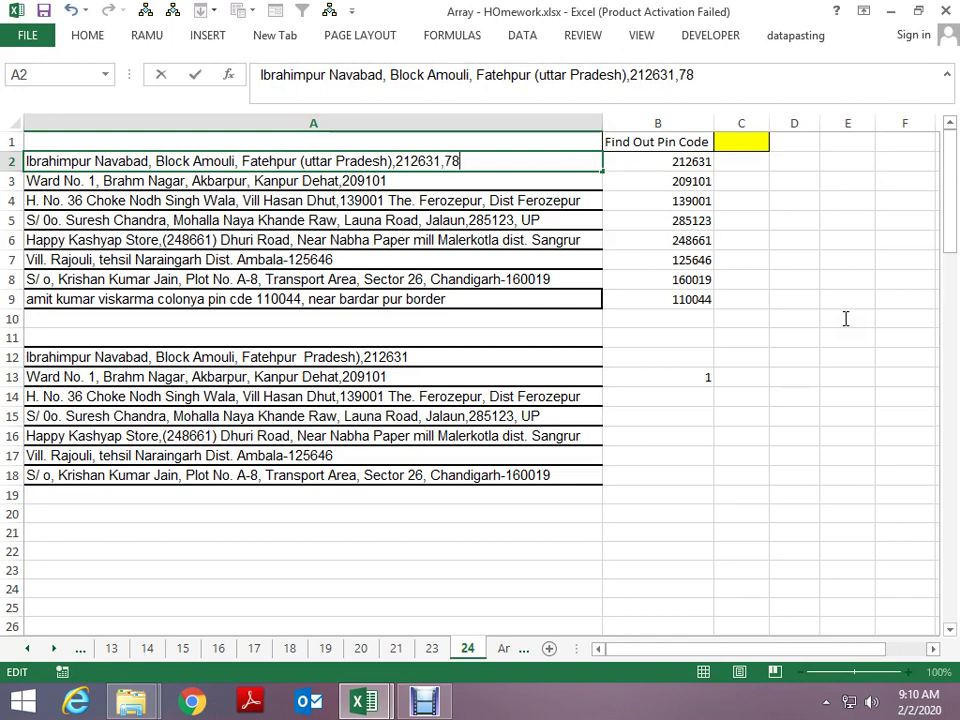
text(938189)
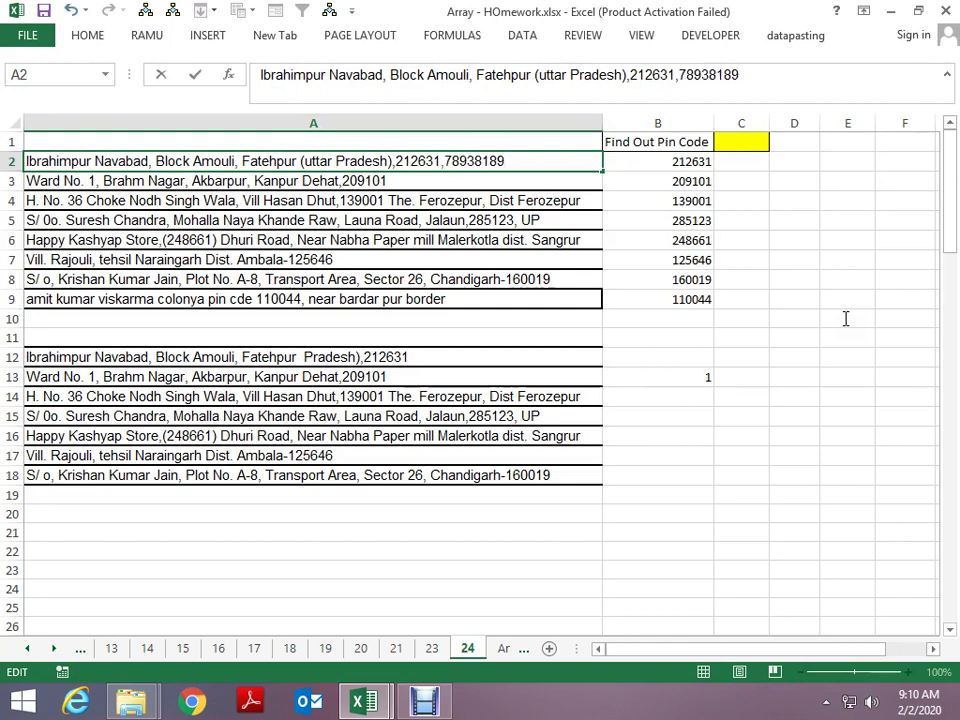
key(BackSpace)
key(ctrl+Return)
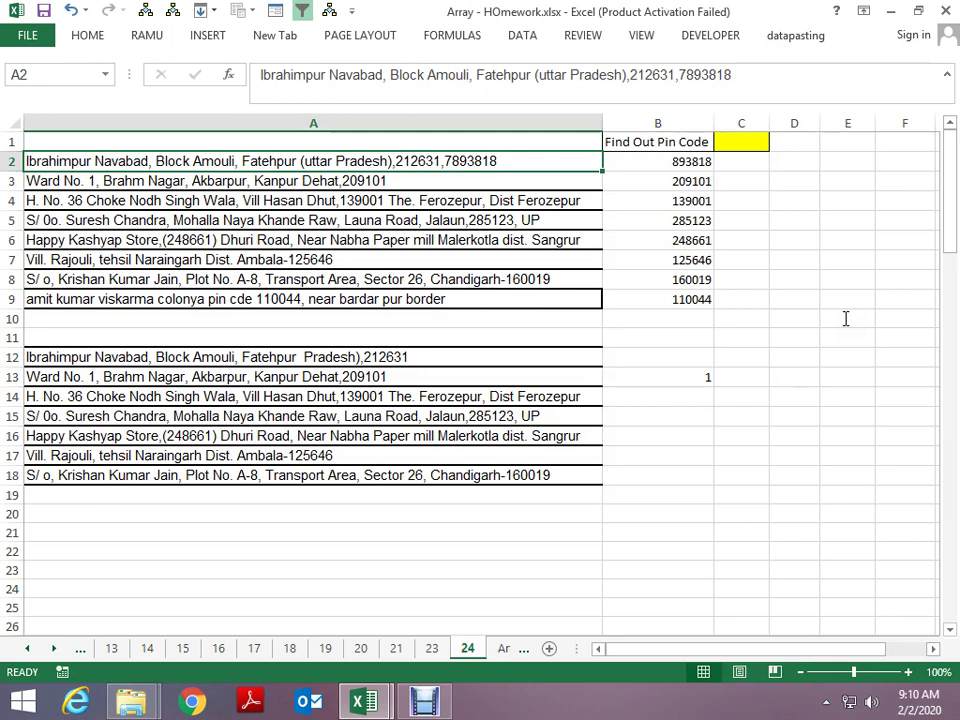
- Insert the label 'ph' just before the phone digits in A2
key(F2)
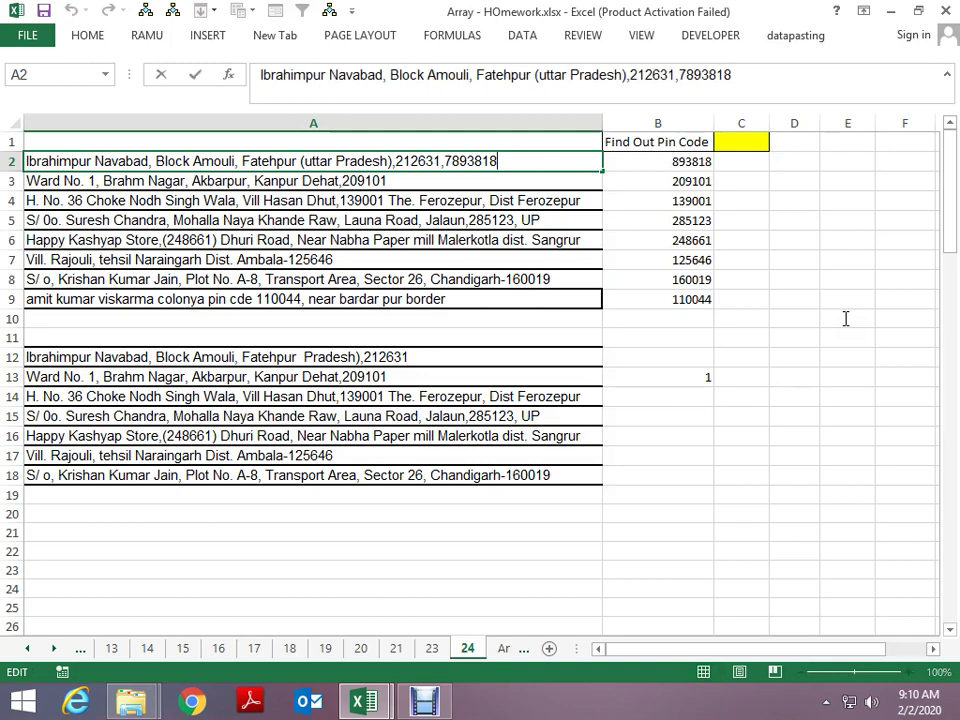
key(shift+Left)
key(shift+Left)
key(shift+Left)
key(shift+Left)
key(shift+Left)
key(Escape)
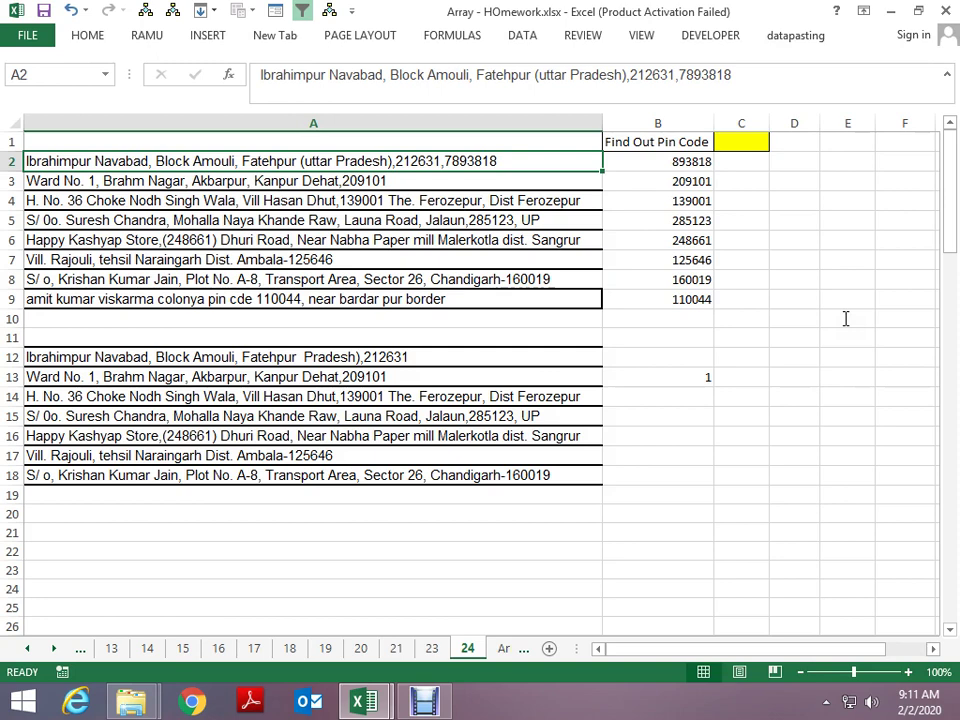
key(Right)
key(Left)
key(F2)
key(Left)
key(Left)
key(Left)
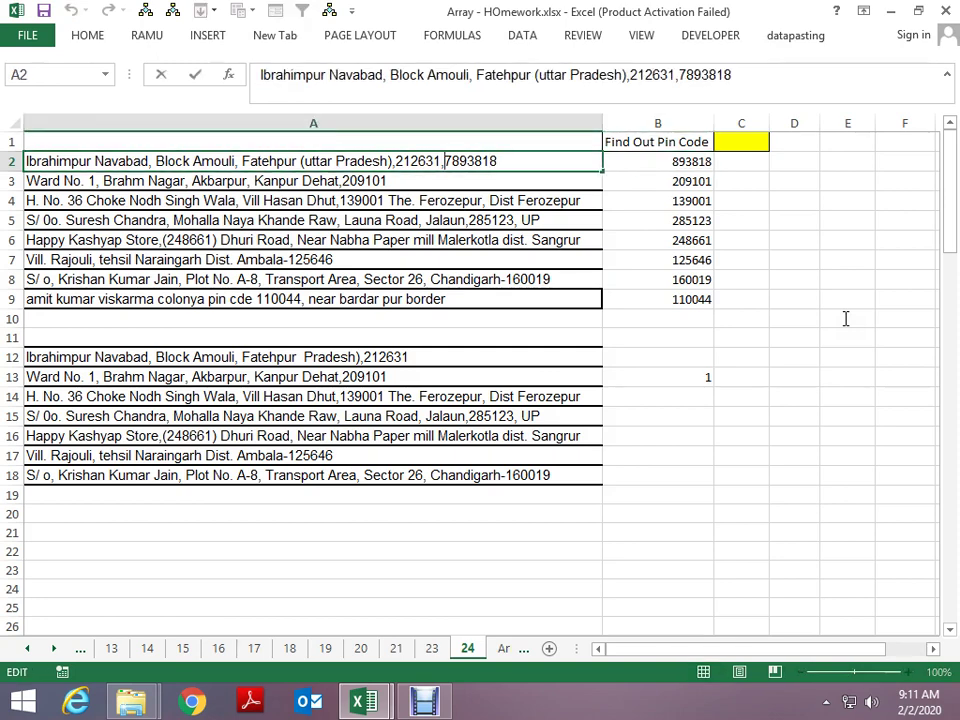
text(p)
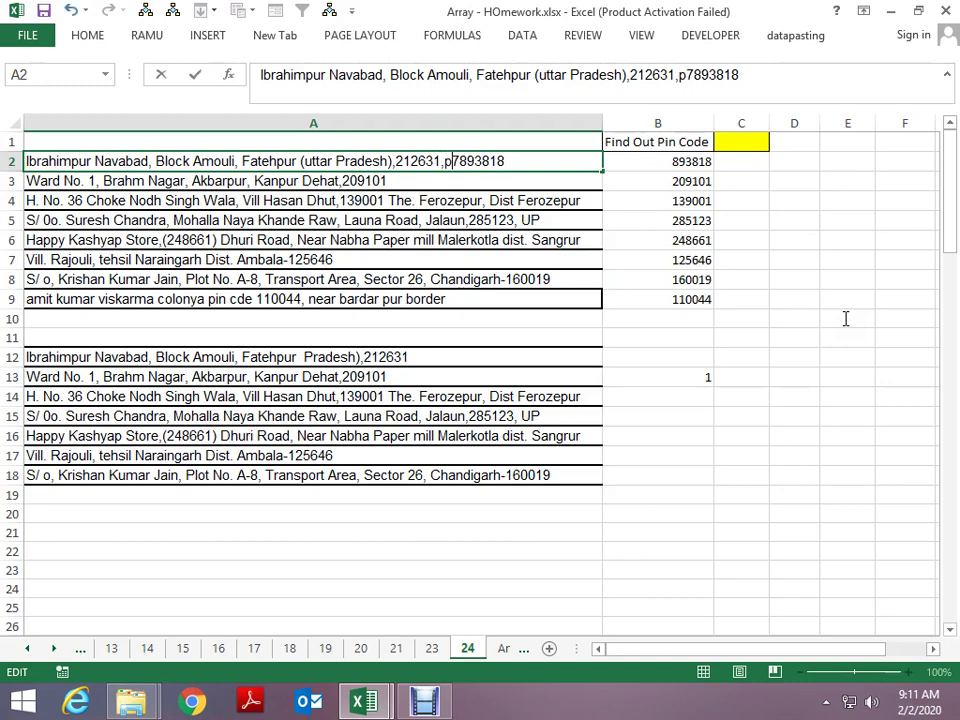
text(h)
key(ctrl+Return)
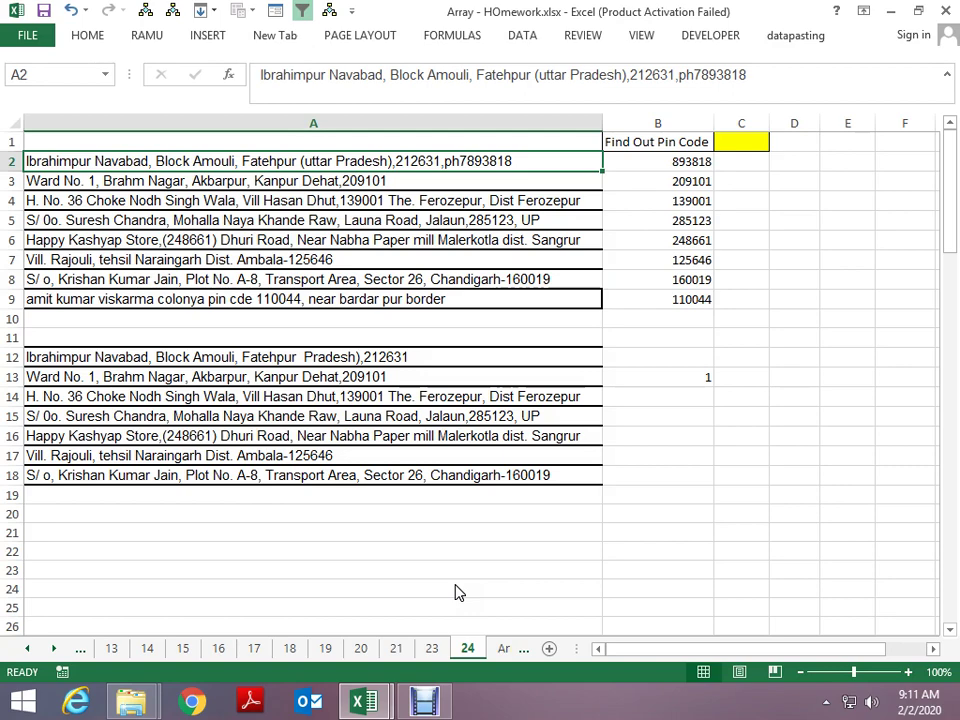
- Switch to the Array-25 sheet and check the top of the Grade column
key(ctrl+Page_Down)
key(Up)
key(Up)
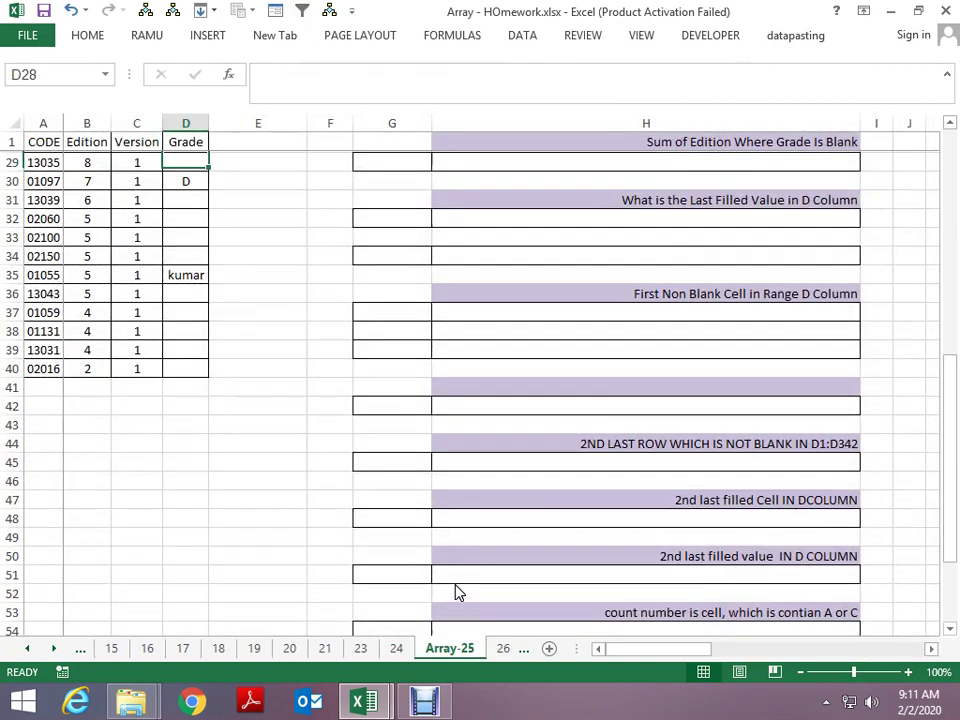
key(Up)
key(Page_Up)
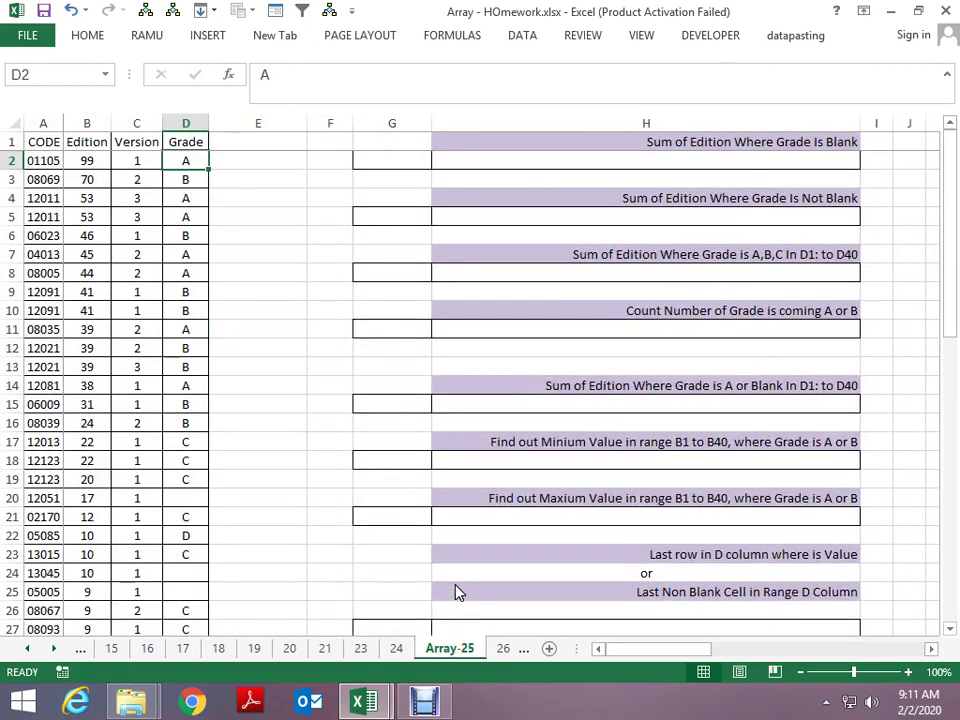
key(Right)
key(Right)
key(Left)
key(Left)
key(Up)
key(Down)
- Review the header row: CODE, Edition, Grade and the question headings
key(Right)
key(Right)
key(Right)
key(Right)
key(Right)
key(Right)
key(Left)
key(Left)
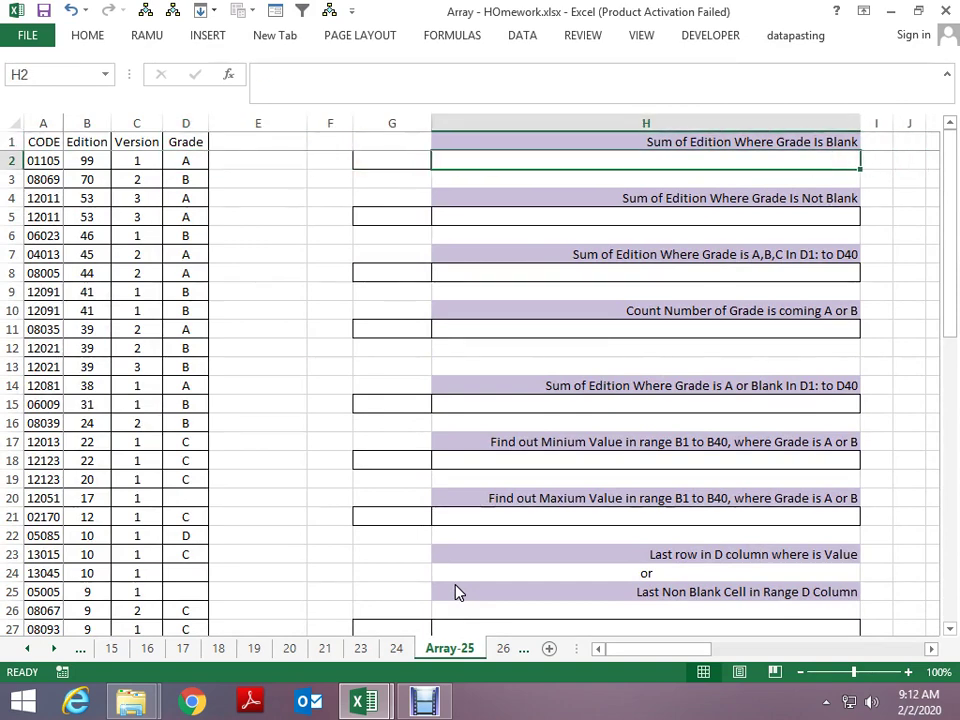
key(Up)
key(Left)
key(Left)
key(Left)
key(Left)
key(Left)
key(Left)
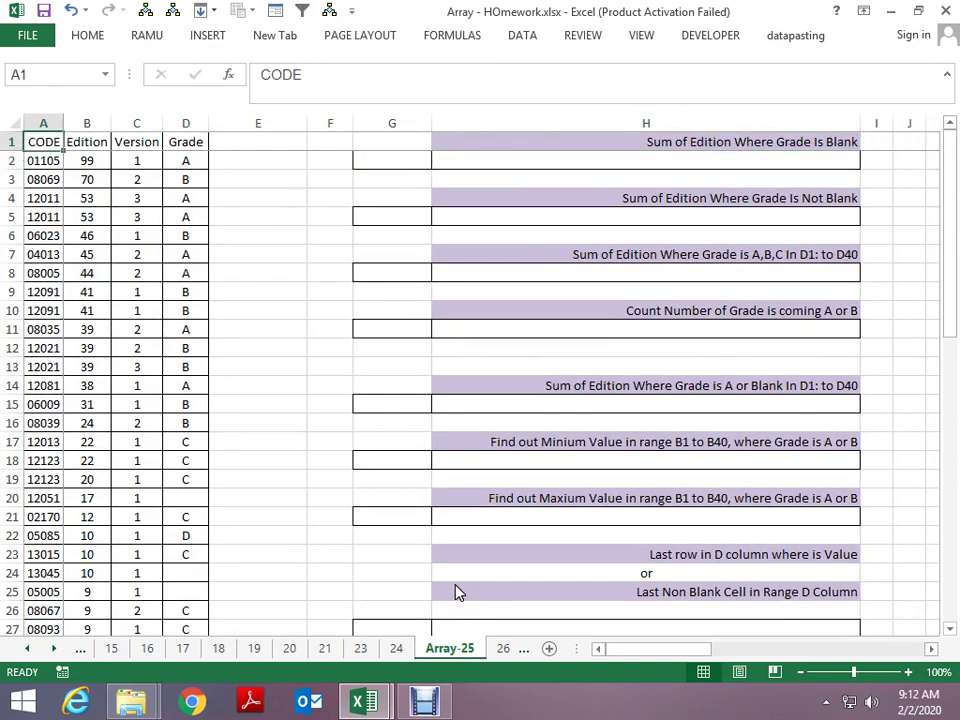
key(Right)
key(Left)
key(Right)
key(Right)
key(Right)
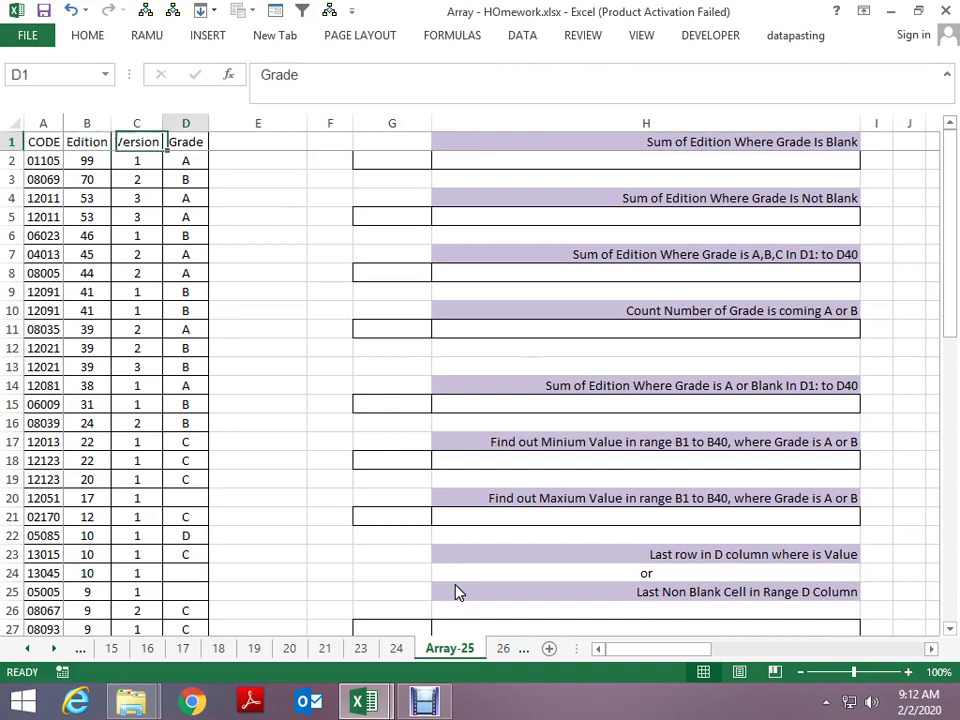
key(Right)
key(Right)
key(Right)
key(Right)
key(Right)
key(Left)
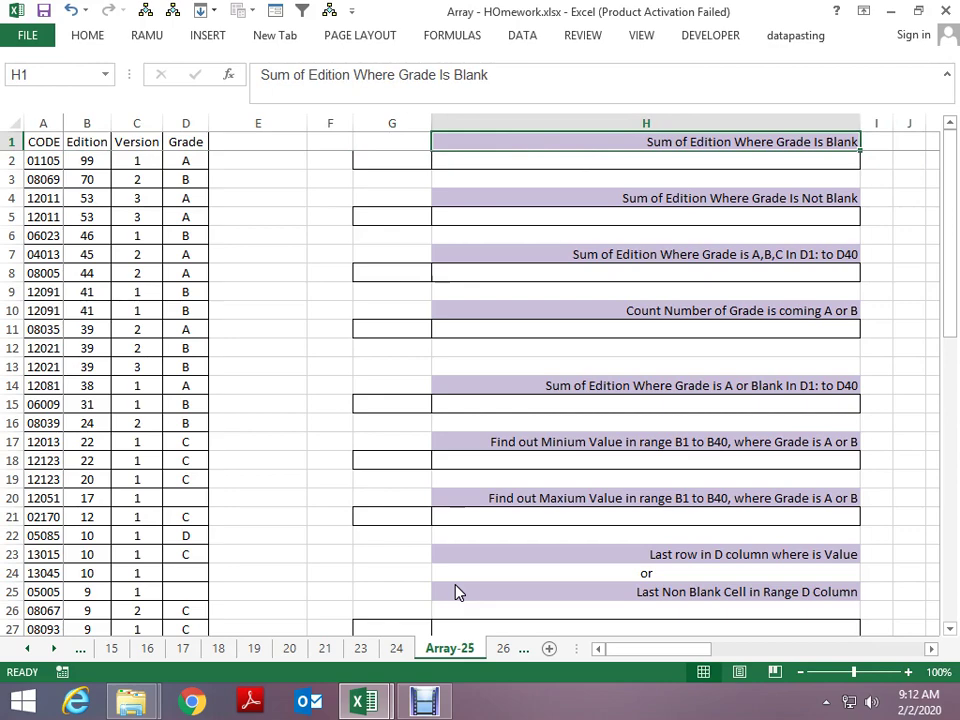
key(Down)
key(Left)
key(Left)
key(Left)
key(Left)
key(Left)
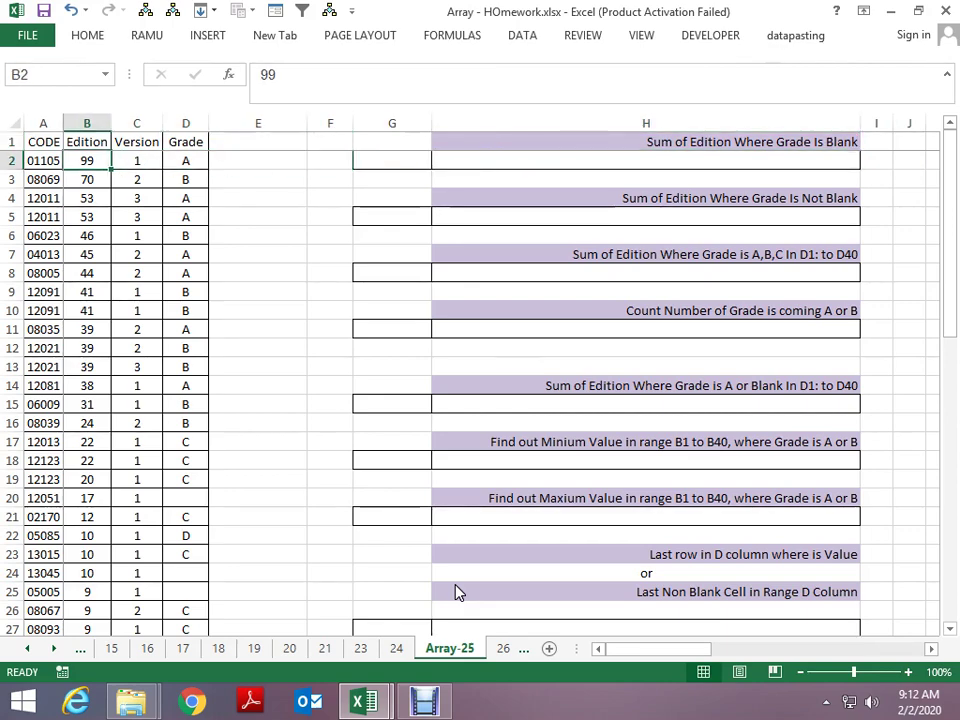
- Select the Edition values B2:B40, then collapse back to B2
key(ctrl+shift+Down)
scroll(455, 592, up, 5)
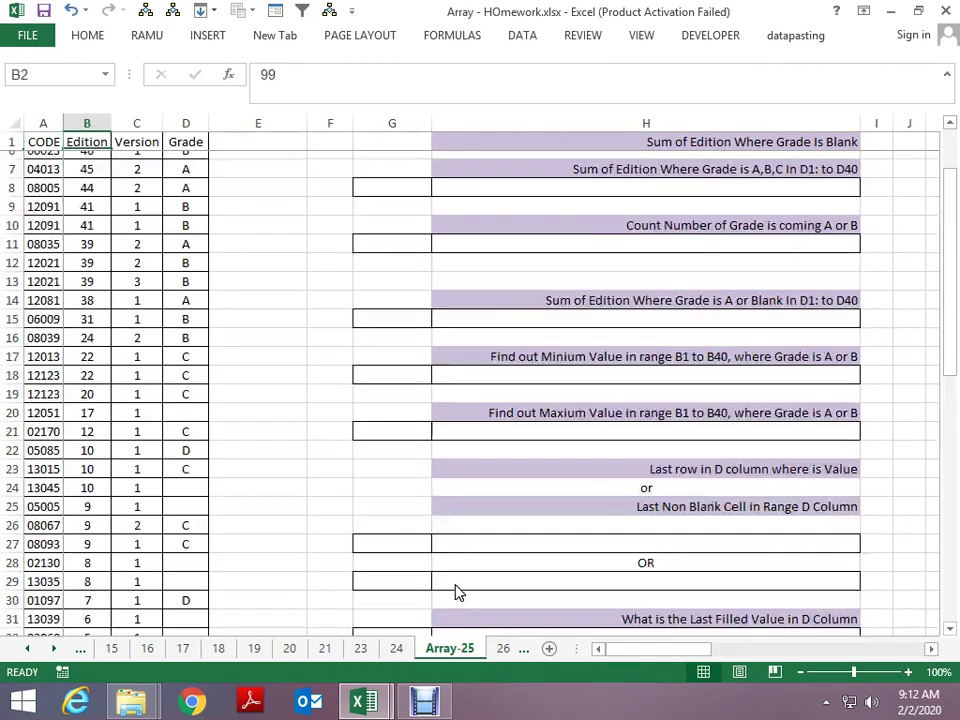
scroll(455, 592, down, 4)
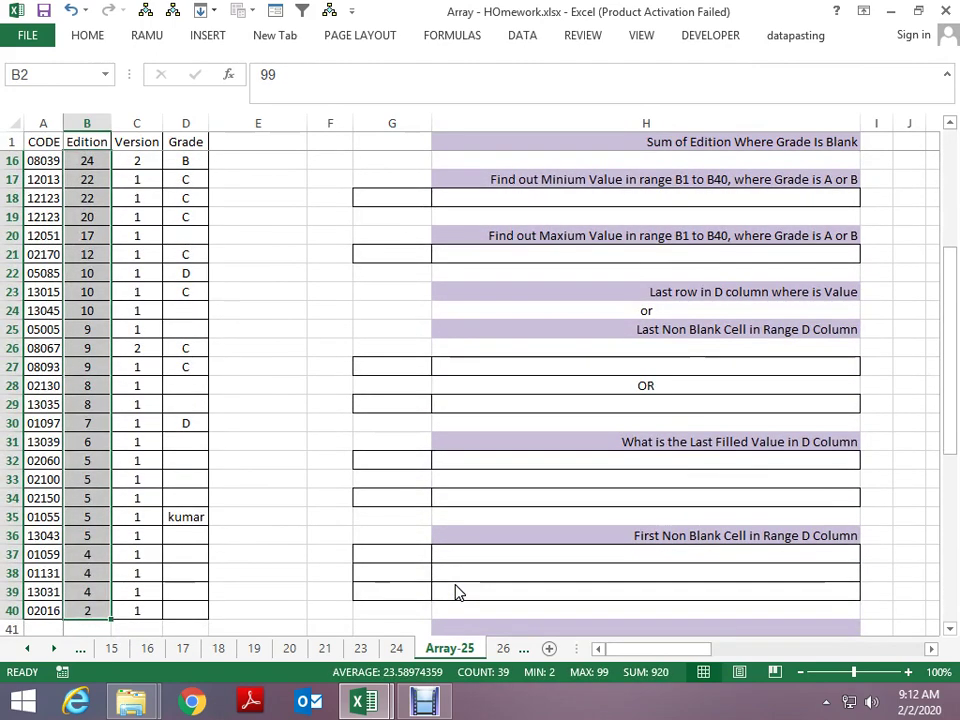
key(ctrl+shift+Up)
- Check the Grade column for blank grades, then select the whole CODE column
key(Right)
key(Right)
key(Down)
key(Down)
key(Down)
key(Down)
key(Down)
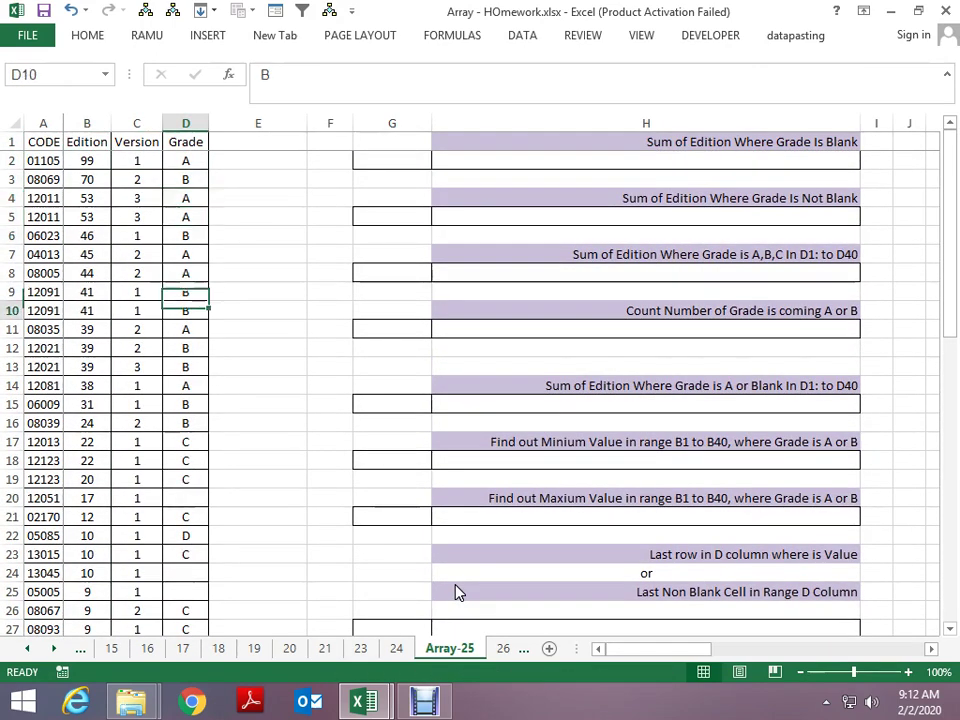
key(Down)
key(Down)
key(Down)
key(Up)
key(Up)
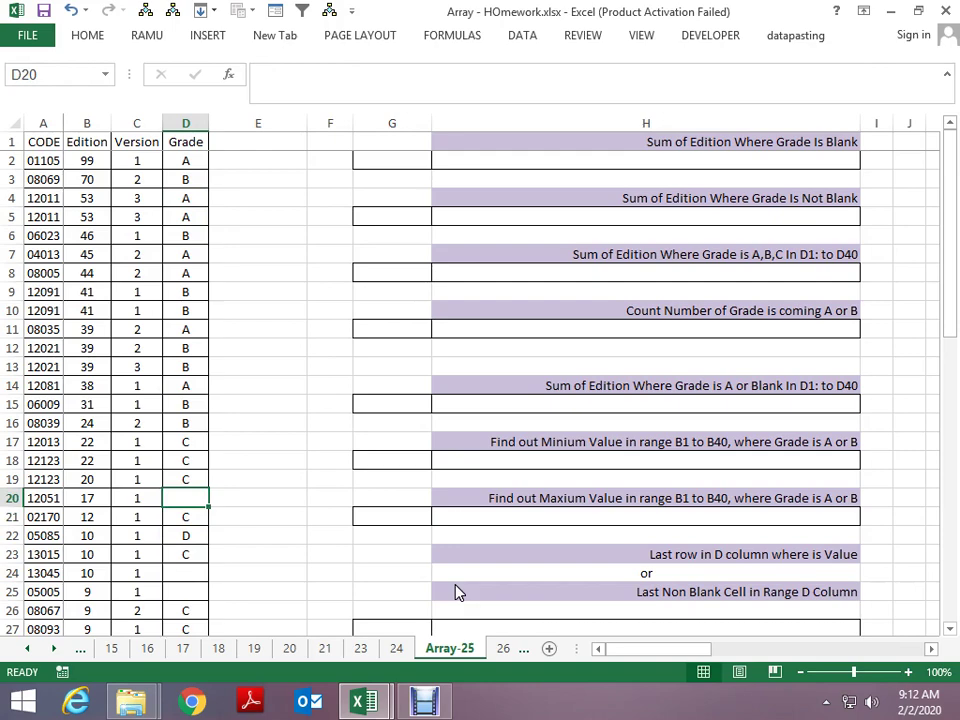
ctrl+scroll(455, 592, up, 1)
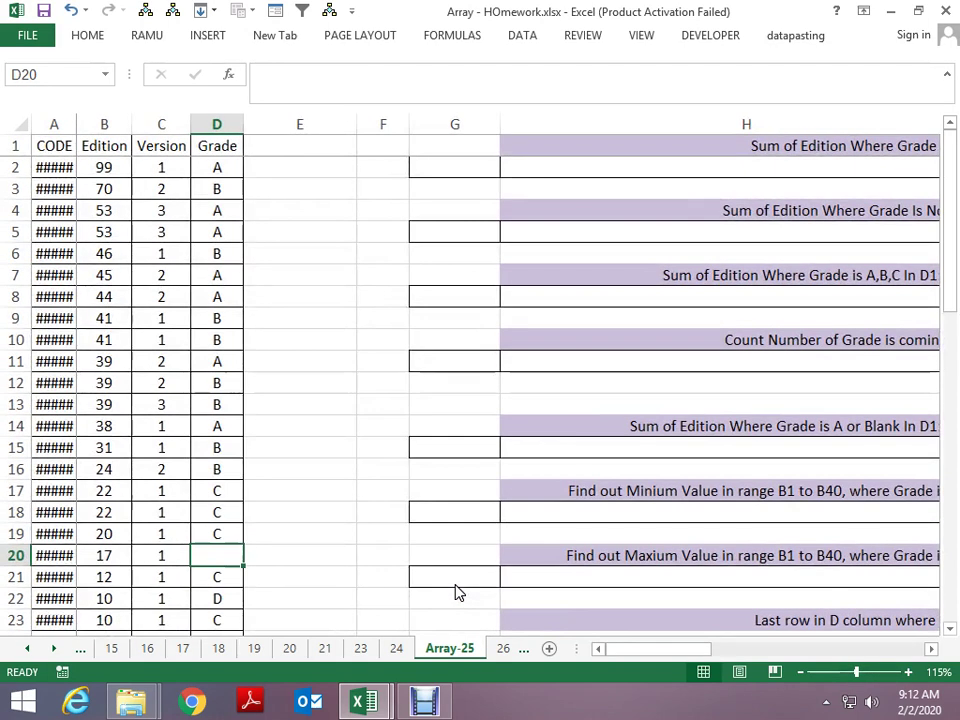
key(Up)
key(Left)
key(Left)
key(Left)
key(ctrl+space)
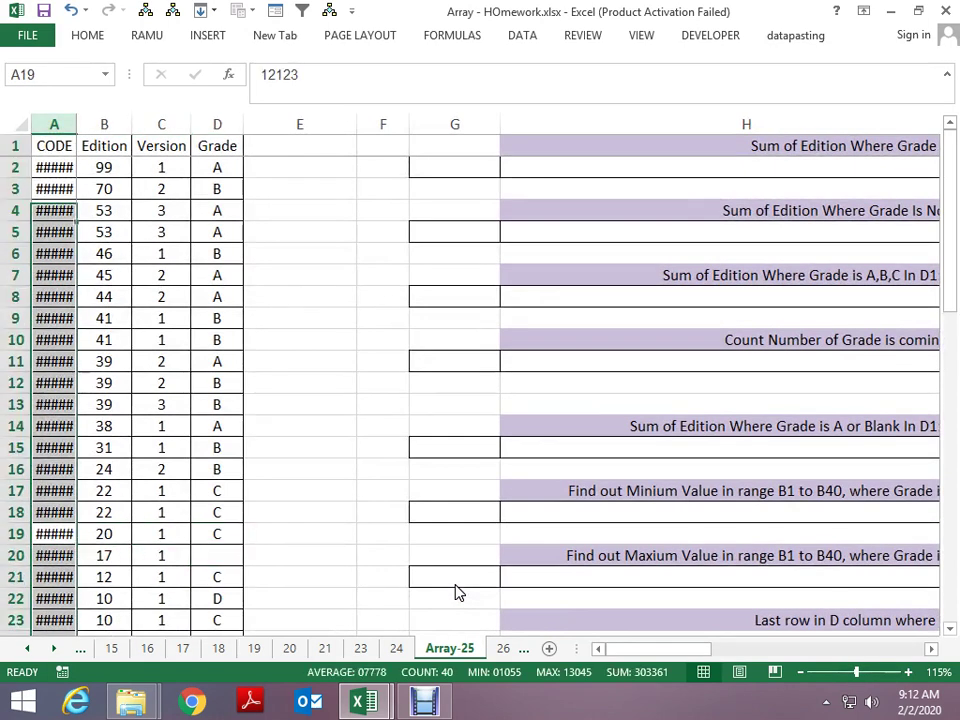
key(alt)
- AutoFit the CODE column width so codes like 01105 show in full
key(h)
key(o)
key(i)
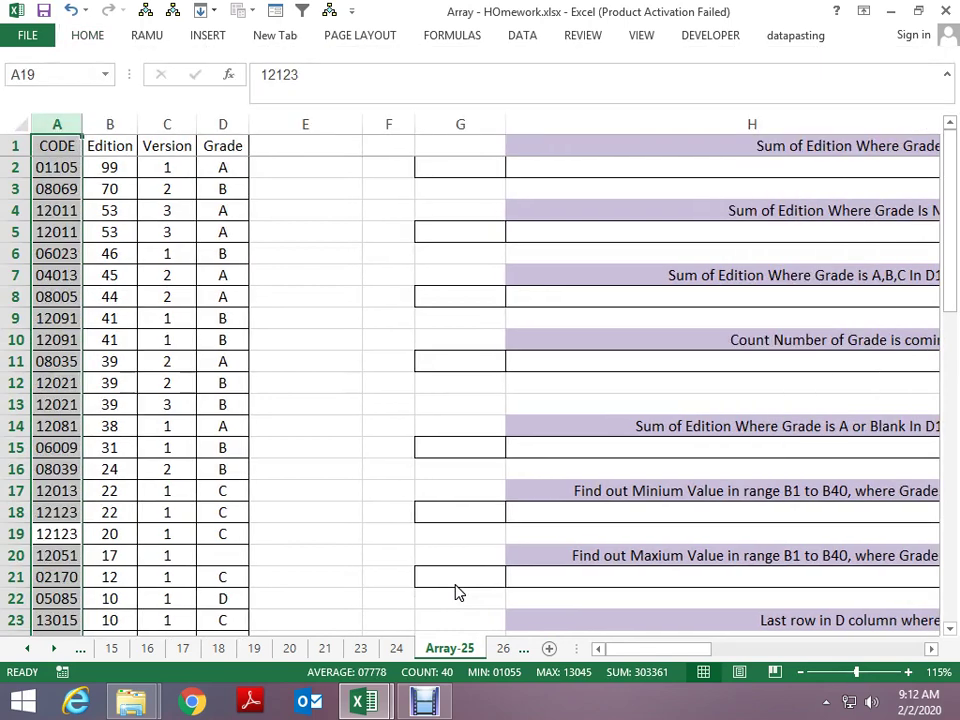
key(Up)
key(Up)
key(Up)
key(Up)
key(Up)
key(Up)
key(Right)
key(Right)
key(Right)
key(Right)
key(Down)
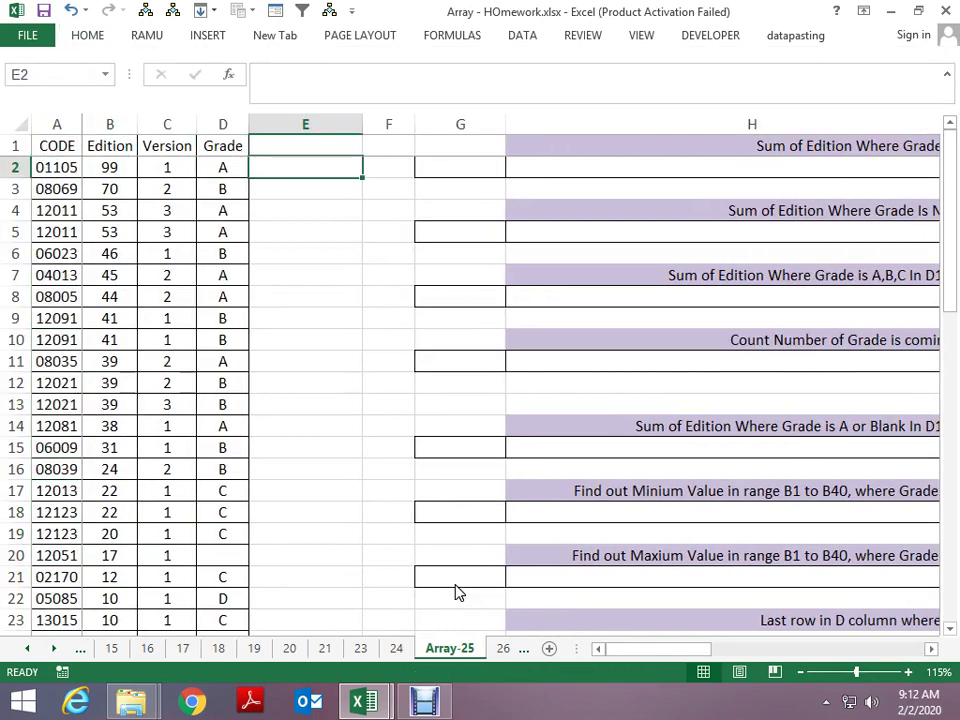
- Start E2's formula as =IF(D2:D40="", testing for blank grades
text(=i)
key(Tab)
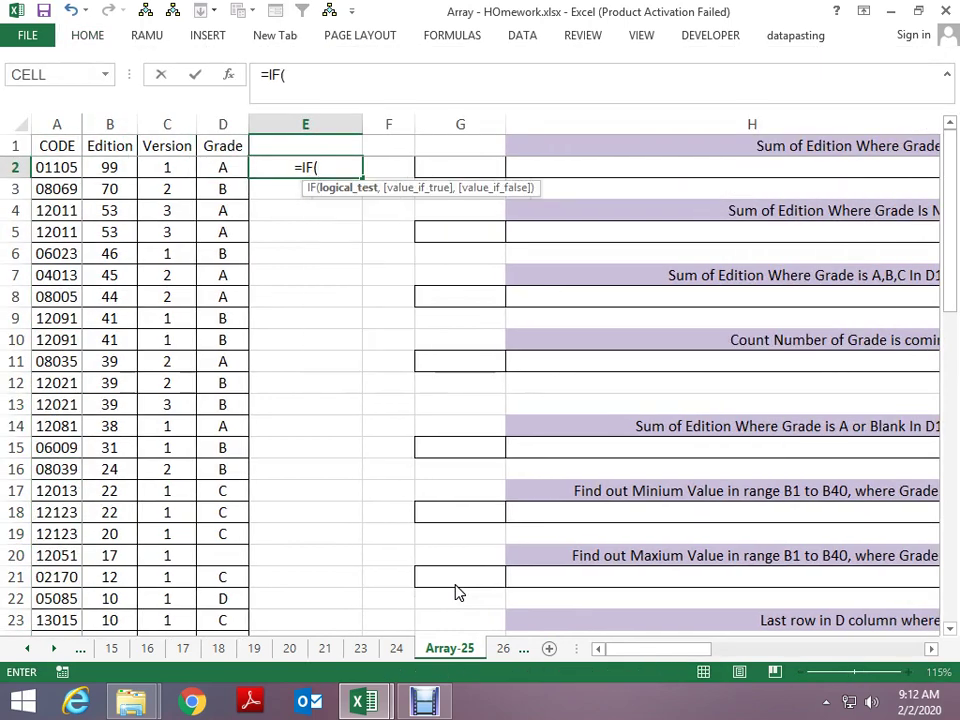
key(Left)
key(Left)
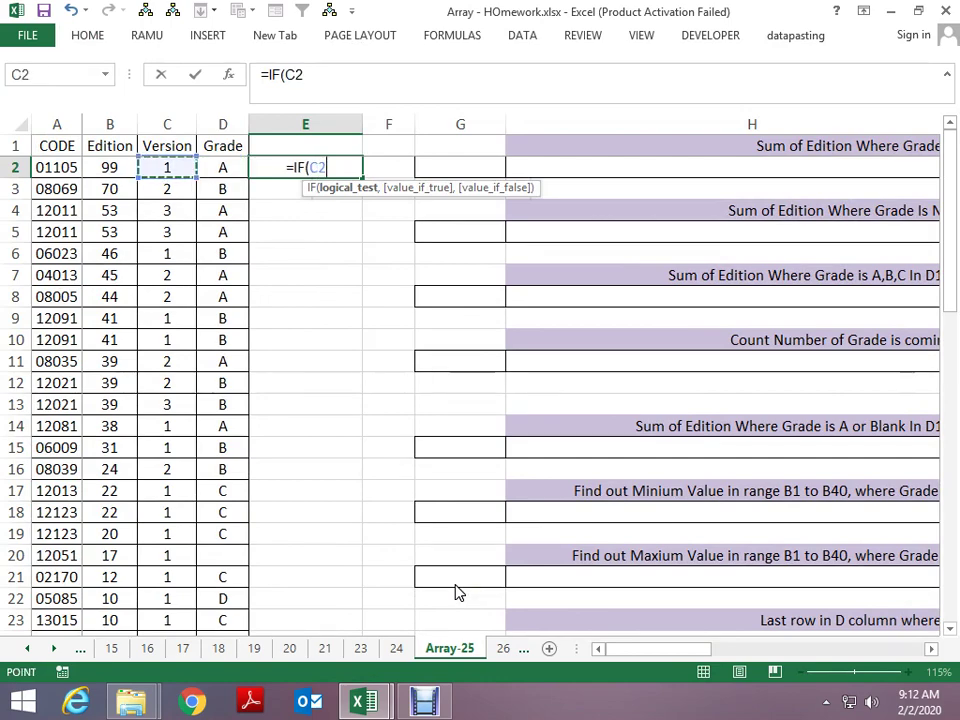
key(Right)
key(ctrl+shift+Down)
key(shift+Down)
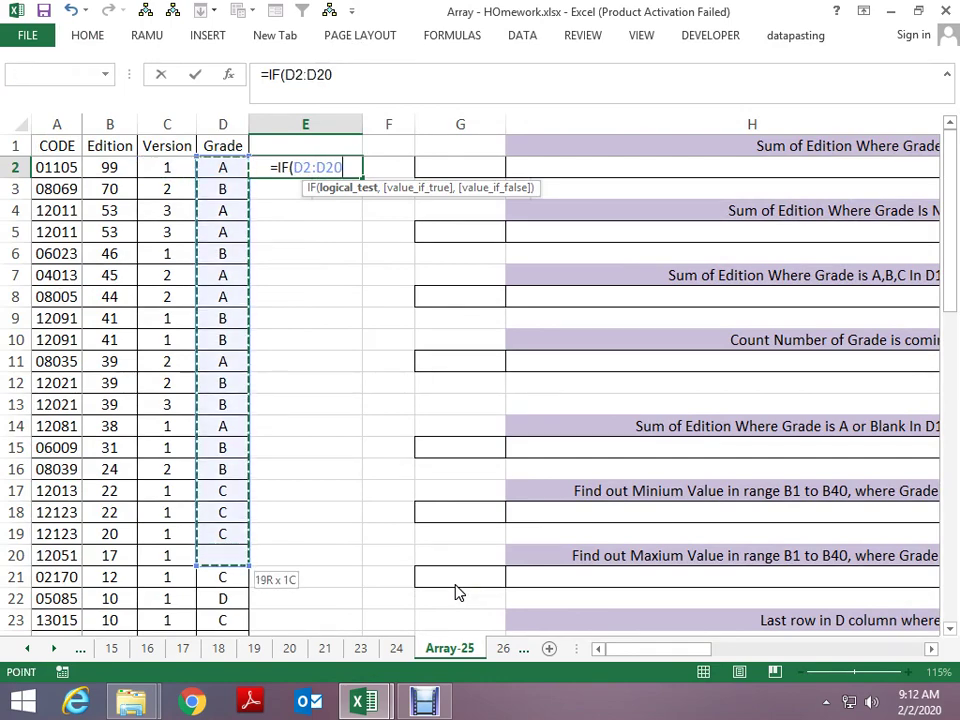
key(shift+Down)
key(shift+Down)
key(shift+Down)
key(shift+Down)
key(shift+Down)
key(shift+Down)
key(shift+Down)
key(shift+Down)
key(shift+Down)
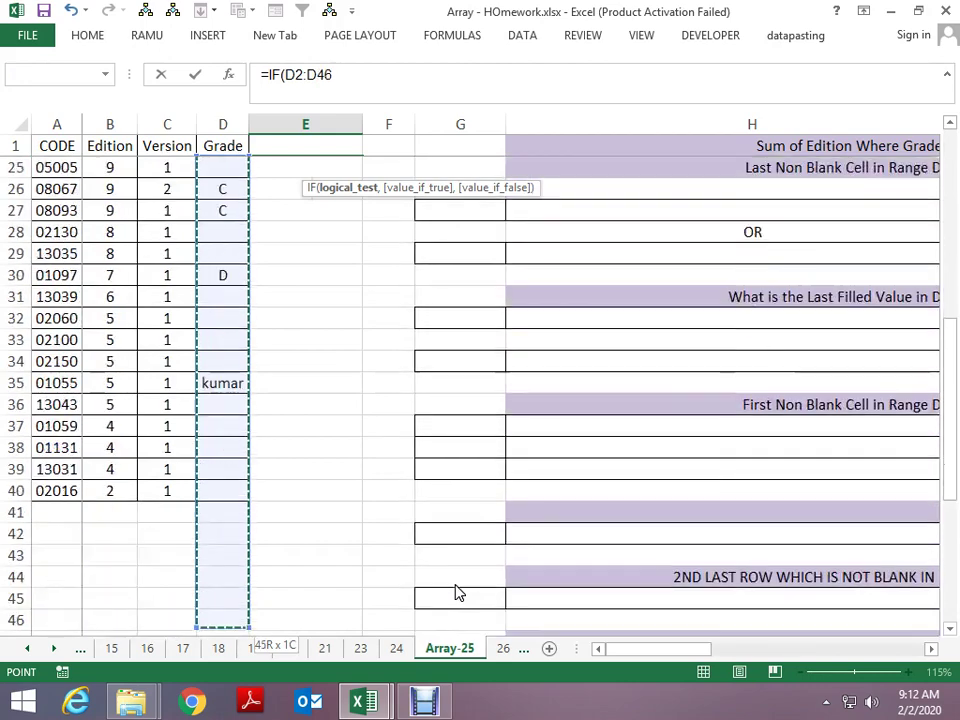
key(shift+Up)
key(shift+Up)
key(shift+Up)
key(shift+Up)
key(shift+Up)
key(shift+Up)
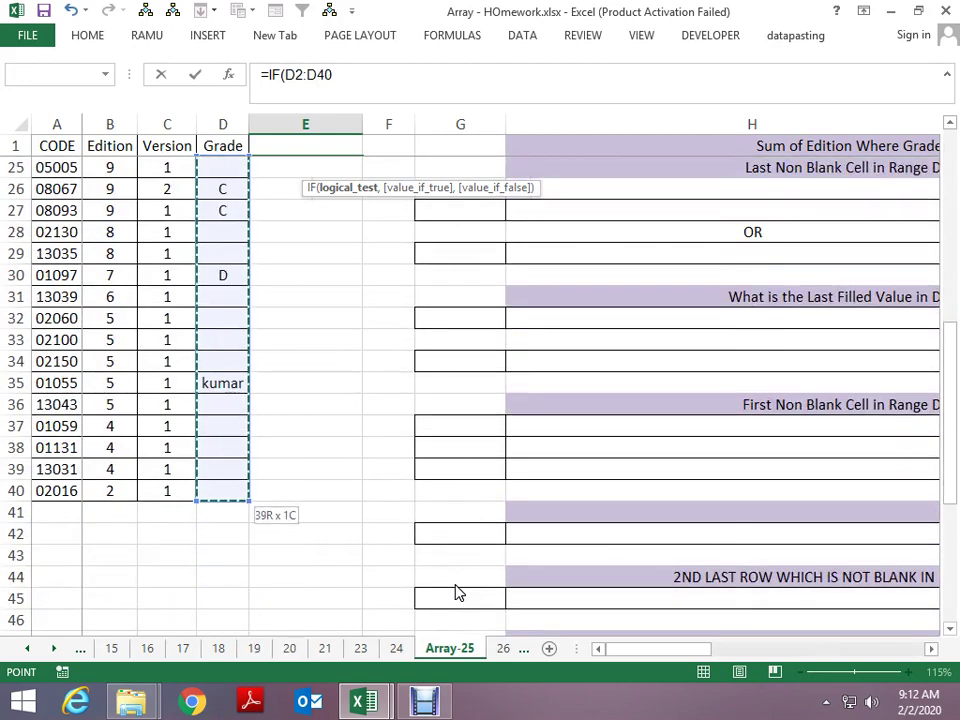
text(=)
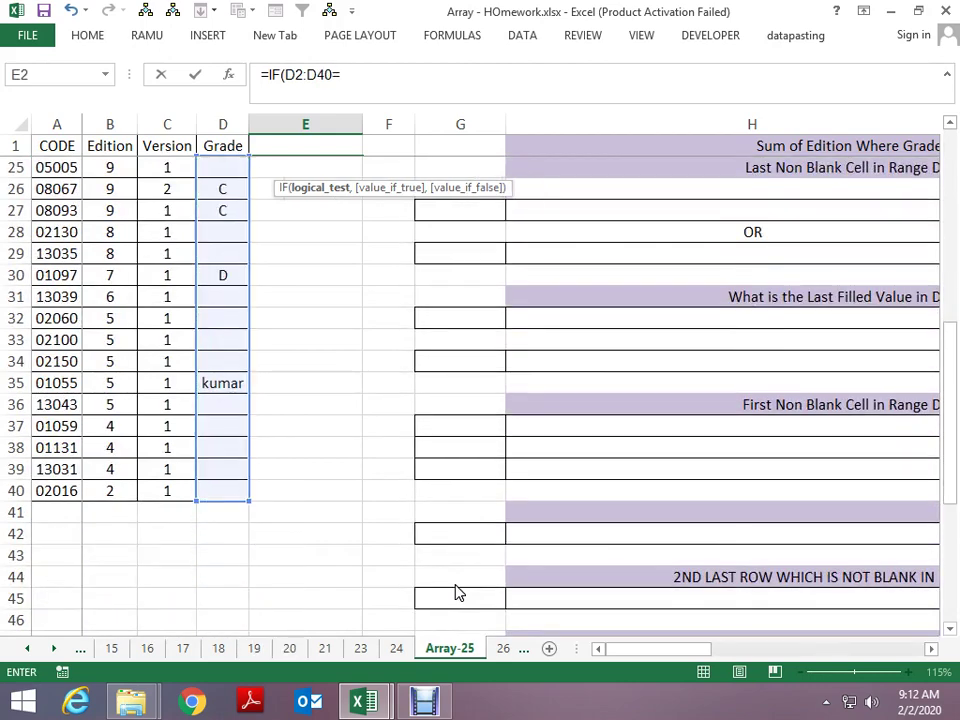
text("")
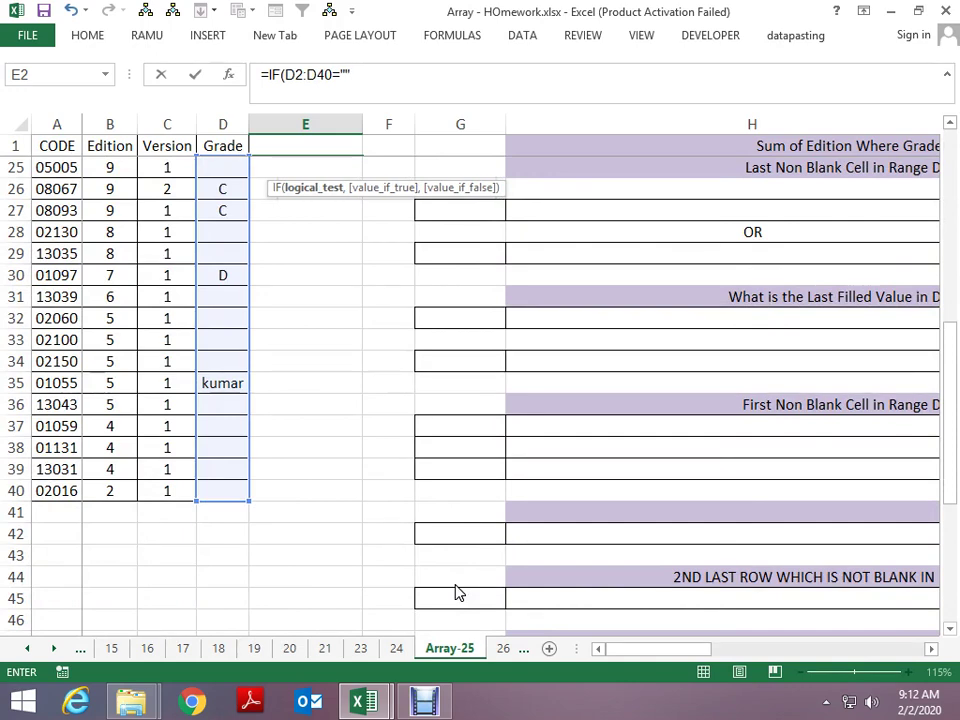
text(,)
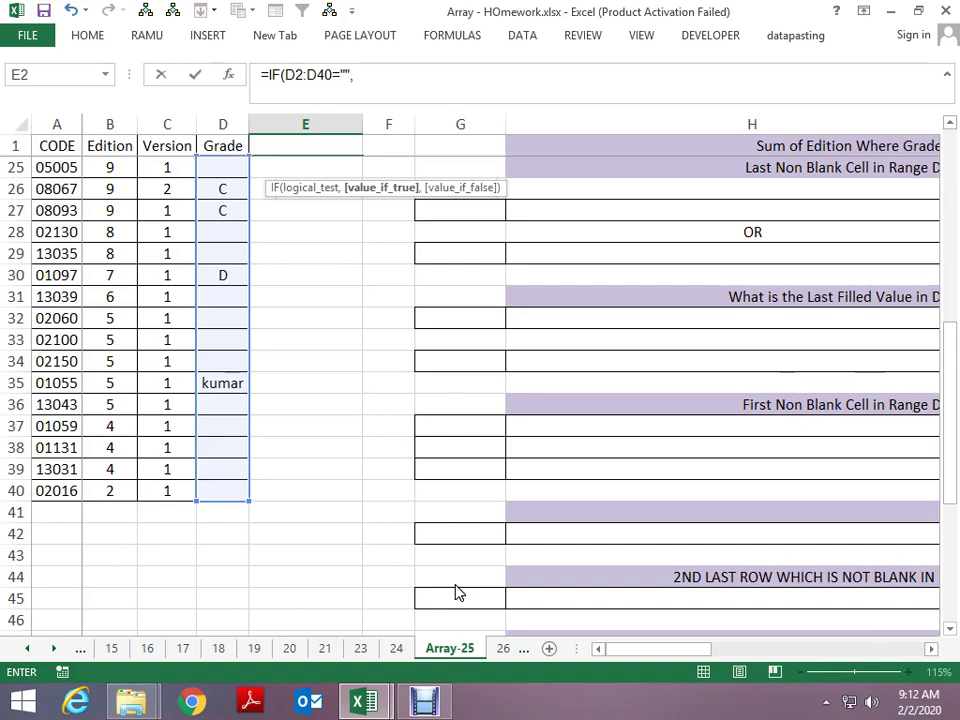
- Complete E2 as =IF(D2:D40="",B2:B40), returning Edition values, and enter it
key(Left)
key(Up)
key(Left)
key(Left)
key(Down)
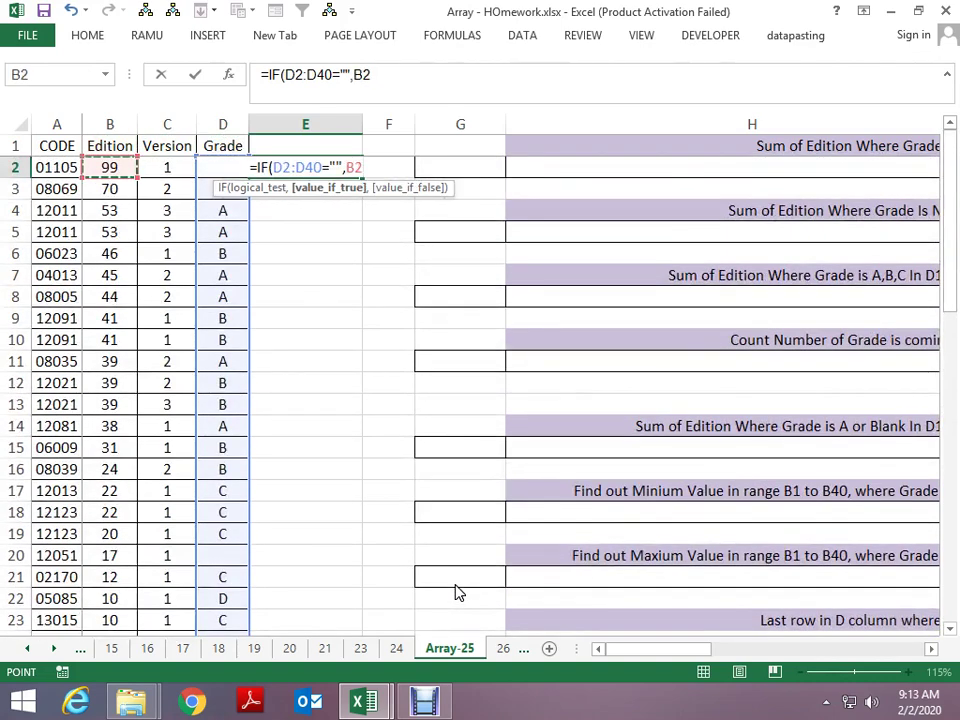
key(shift+Down)
key(shift+Down)
key(shift+Down)
key(shift+Down)
key(shift+Down)
key(shift+Down)
key(shift+Down)
key(shift+Down)
key(shift+Down)
key(shift+Down)
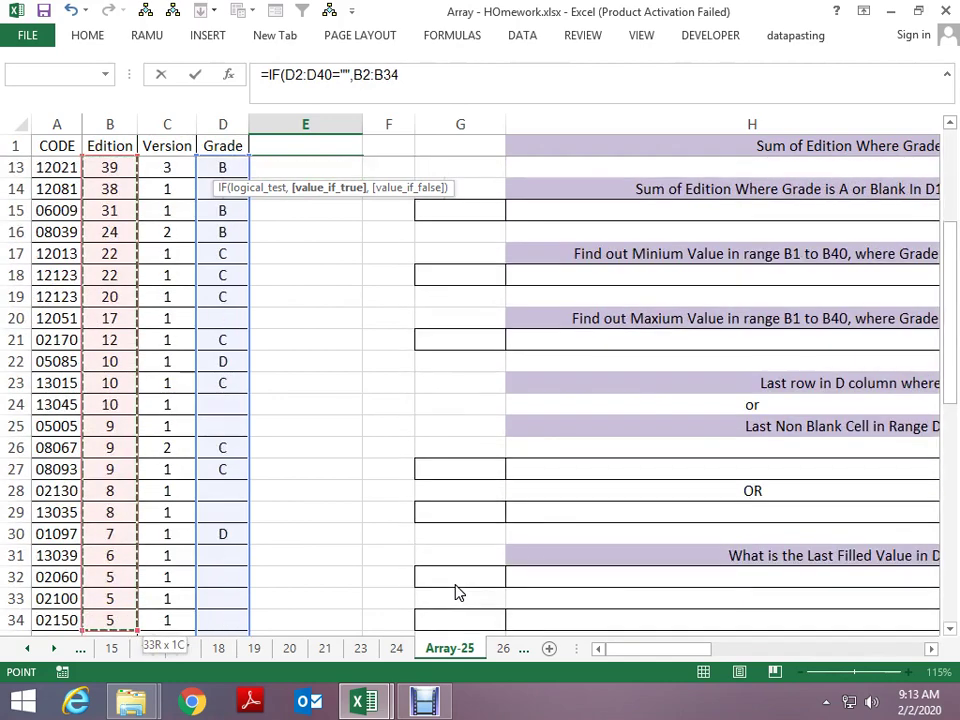
key(shift+Down)
key(shift+Down)
key(shift+Down)
key(shift+Down)
key(shift+Down)
key(shift+Down)
key(shift+Down)
key(shift+Up)
key(shift+Up)
key(shift+Up)
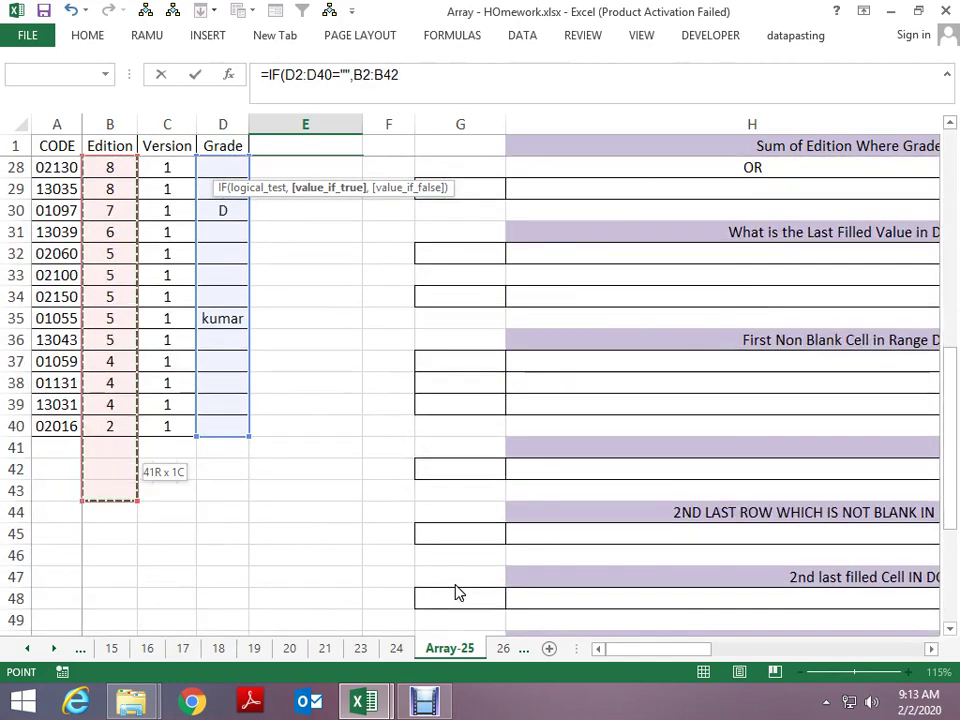
key(shift+Up)
key(shift+Up)
key(shift+Up)
key(shift+Down)
key(shift+Down)
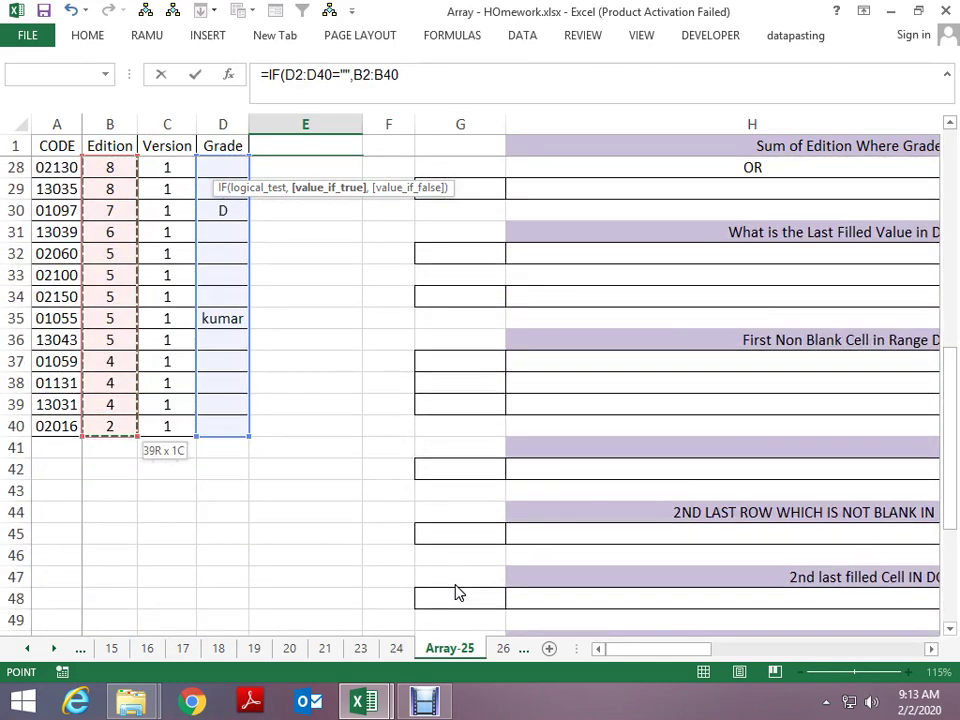
key(ctrl+shift+Return)
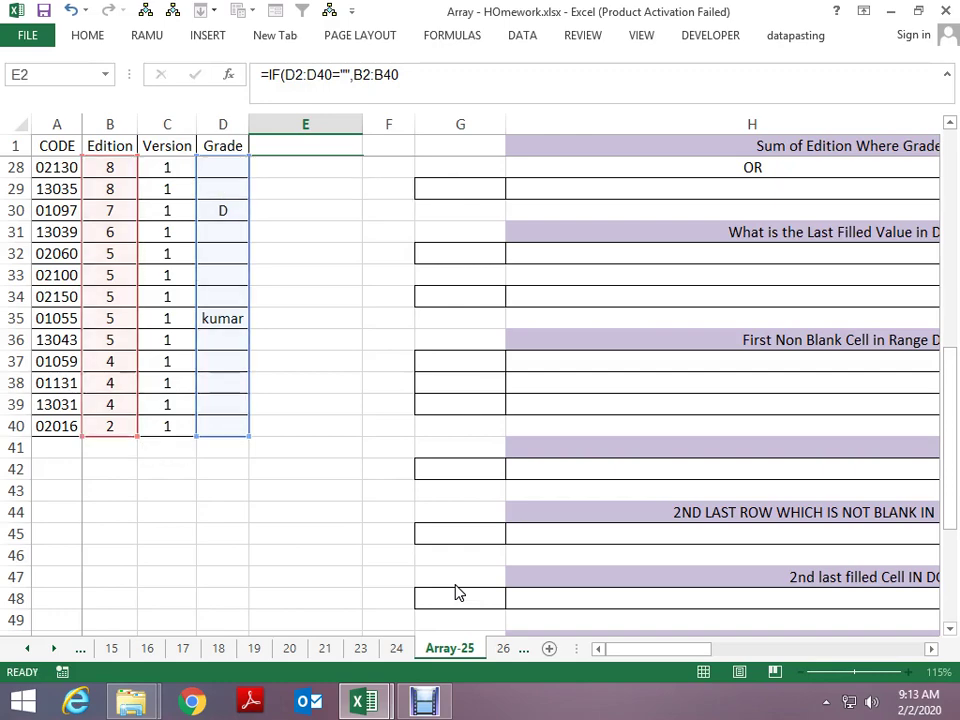
- Preview the IF part of E2 as its result array, then discard the preview
key(Up)
key(Up)
key(Down)
key(F2)
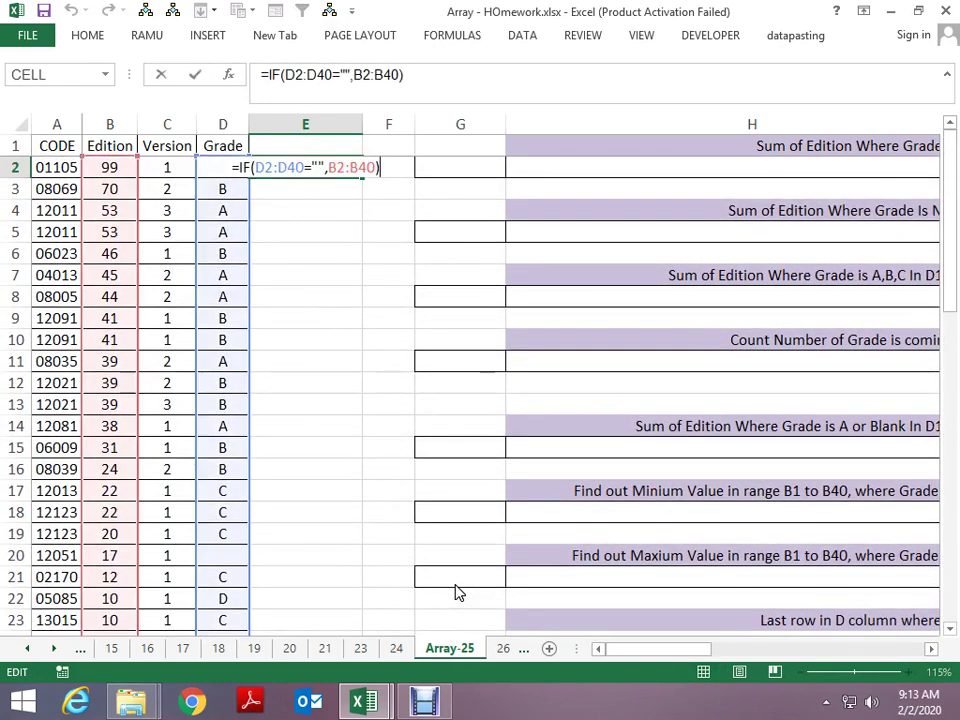
key(shift+Left)
key(shift+Left)
key(shift+Left)
key(F9)
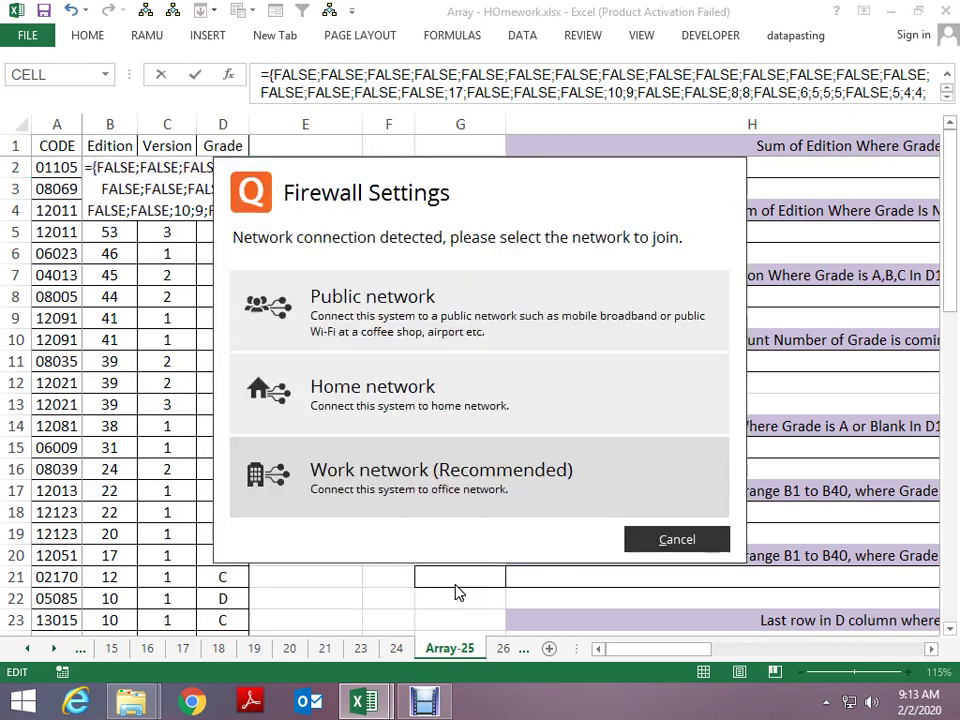
click(697, 541)
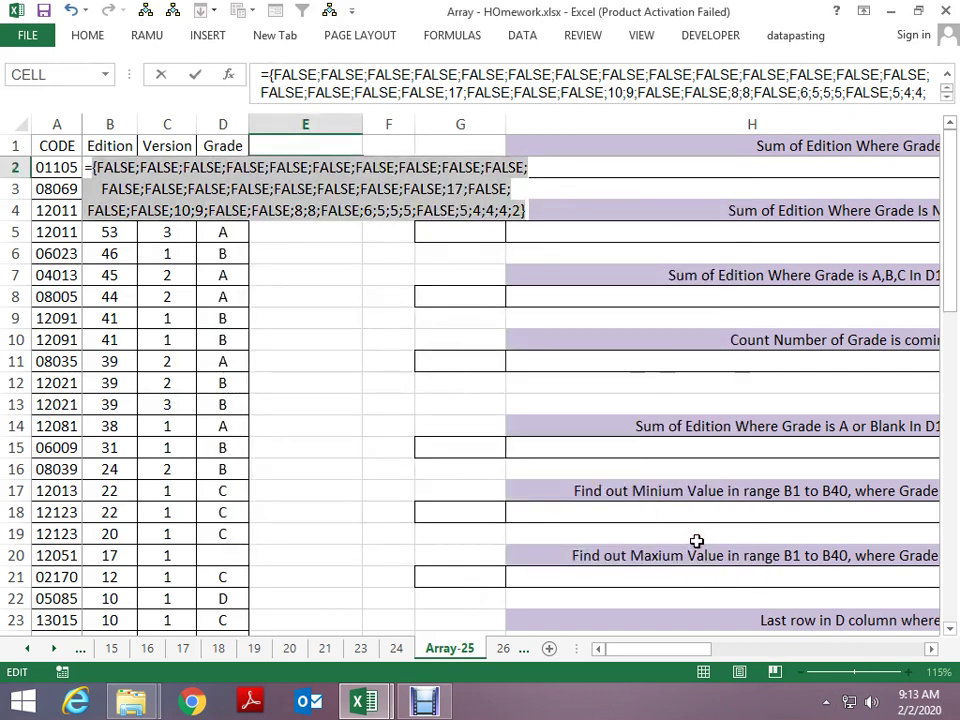
key(Escape)
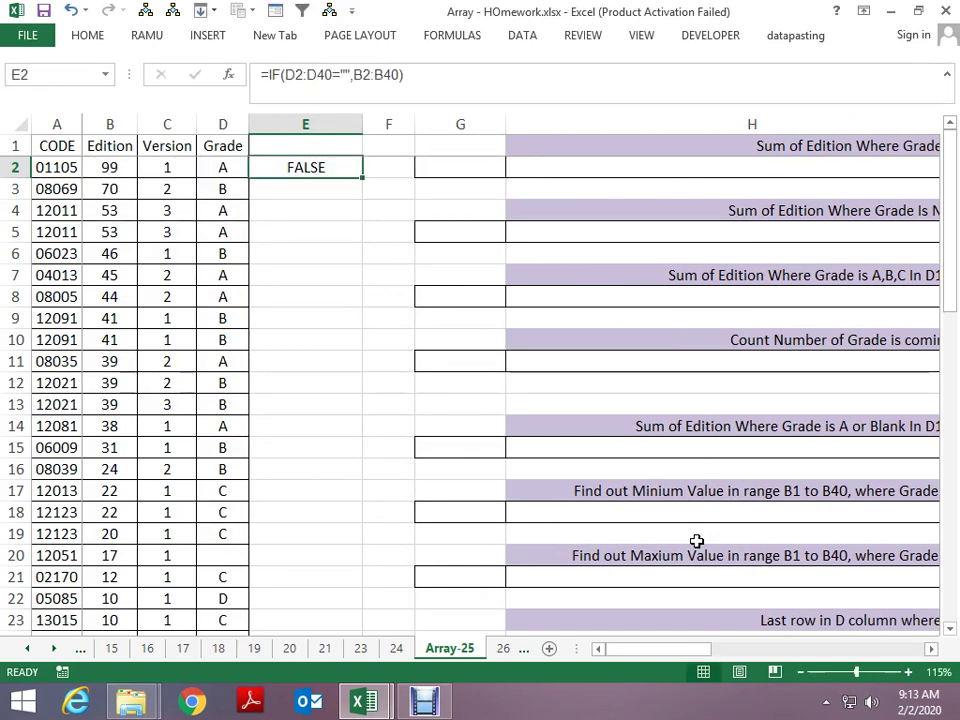
- Wrap E2's formula in SUM and enter it as the array formula {=SUM(IF(D2:D40="",B2:B40))}
key(F2)
text(su)
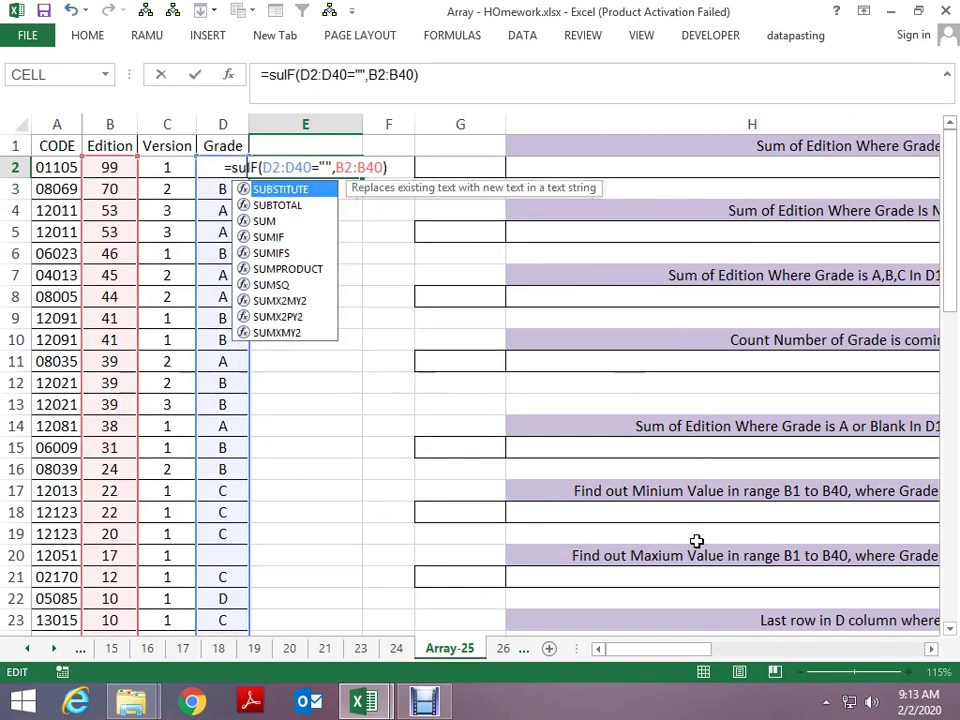
text(m()
key(Return)
key(Return)
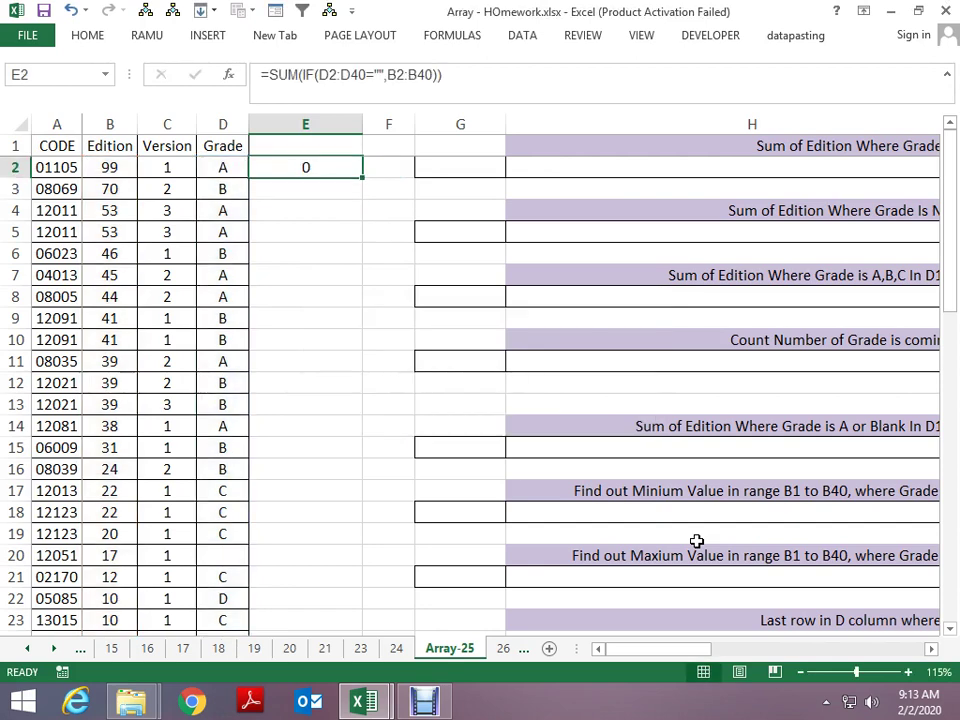
key(F2)
key(ctrl+shift+Return)
- Filter the Grade column to Blanks only and select the visible Edition values to check they total 92
key(Left)
key(Left)
key(Up)
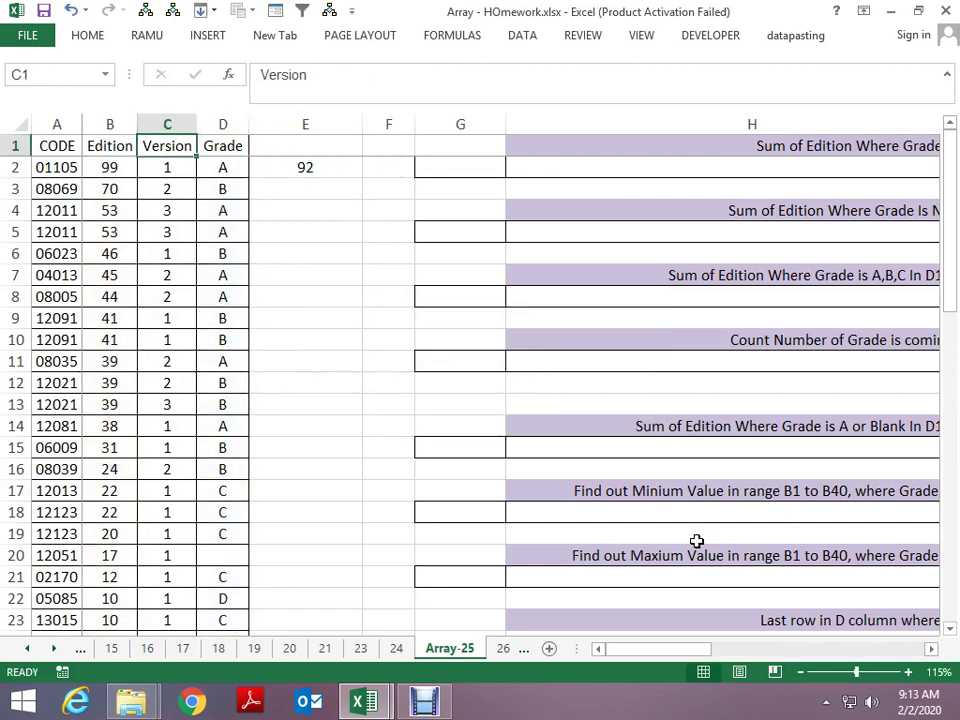
key(Right)
key(ctrl+shift+l)
key(alt)
key(alt)
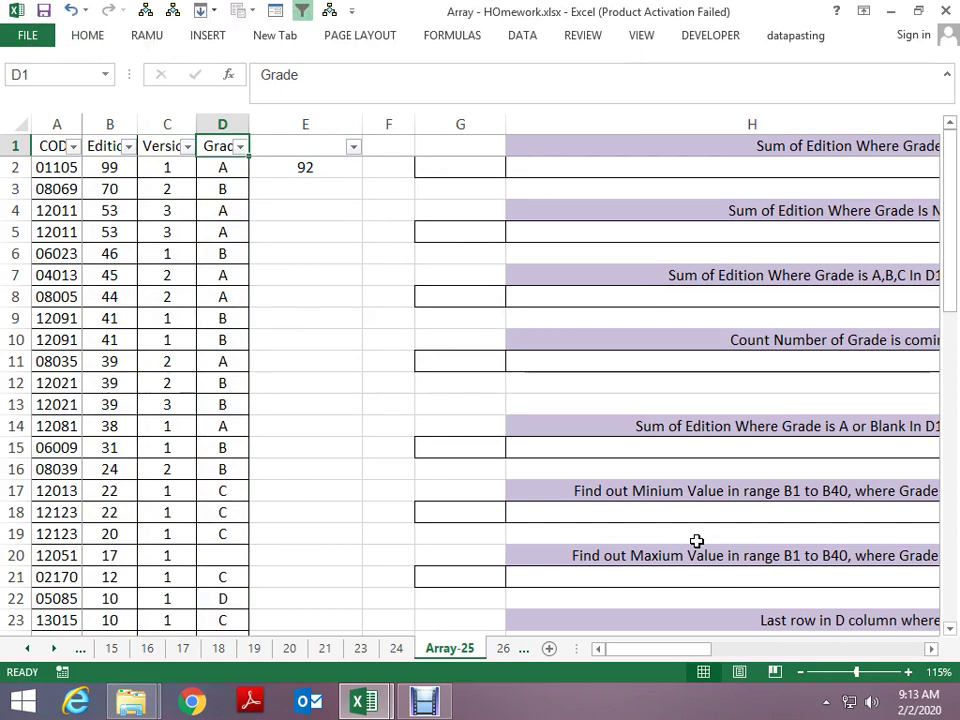
key(alt+Down)
key(Down)
key(Down)
key(Down)
key(Down)
key(Down)
key(space)
key(Down)
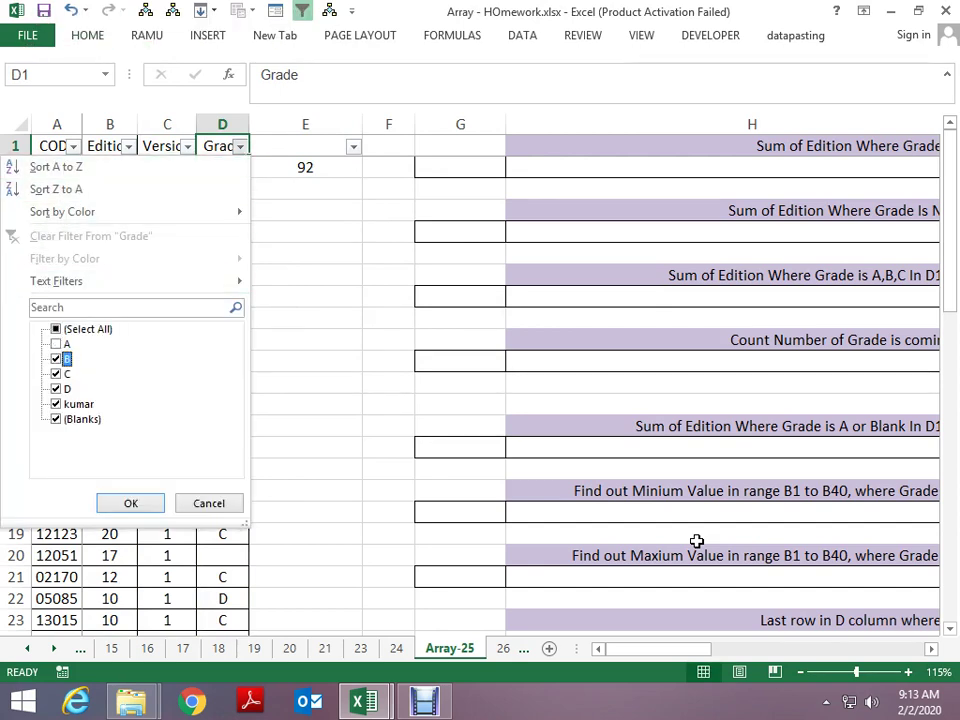
key(space)
key(Down)
key(space)
key(Down)
key(space)
key(Down)
key(space)
key(Return)
key(Down)
key(Left)
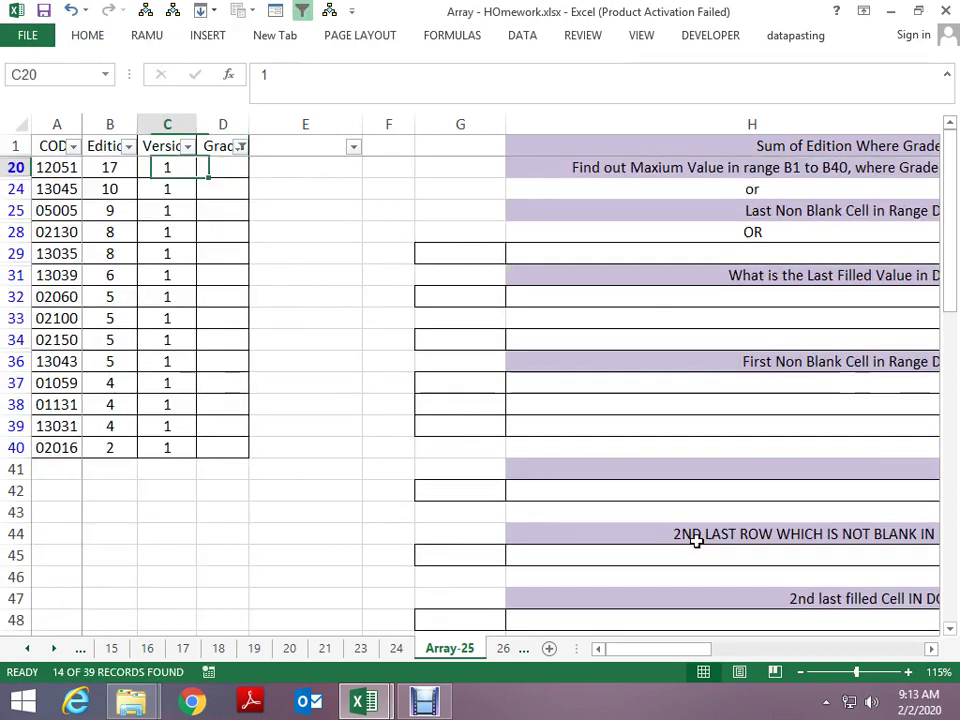
key(Left)
key(ctrl+shift+Down)
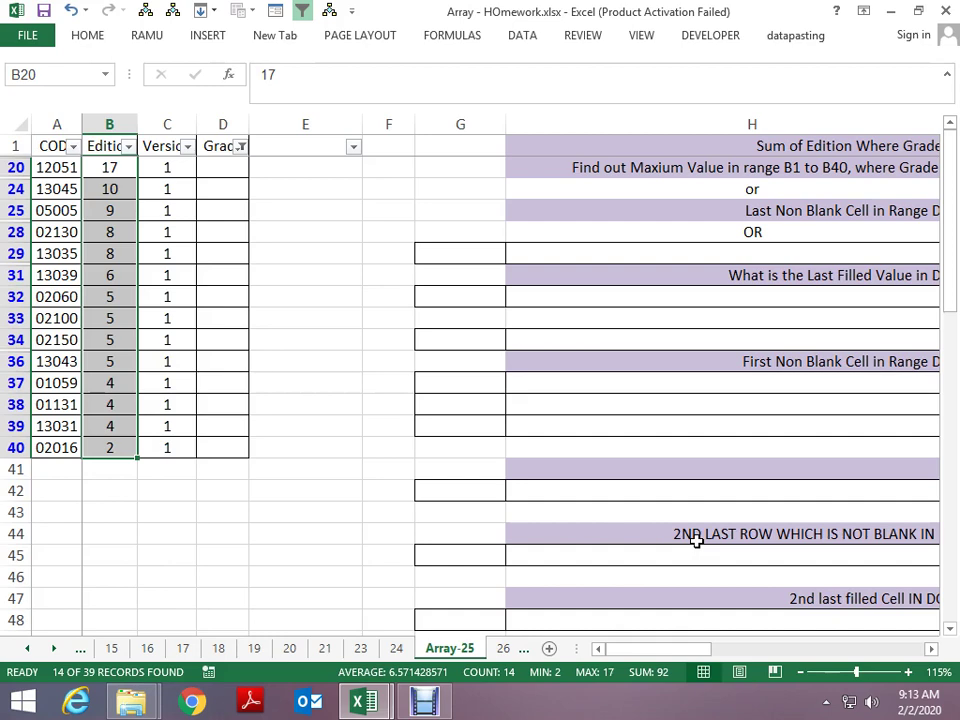
- Remove the AutoFilter to show all rows again and return to the result in E2
key(ctrl+shift+l)
key(Up)
key(Up)
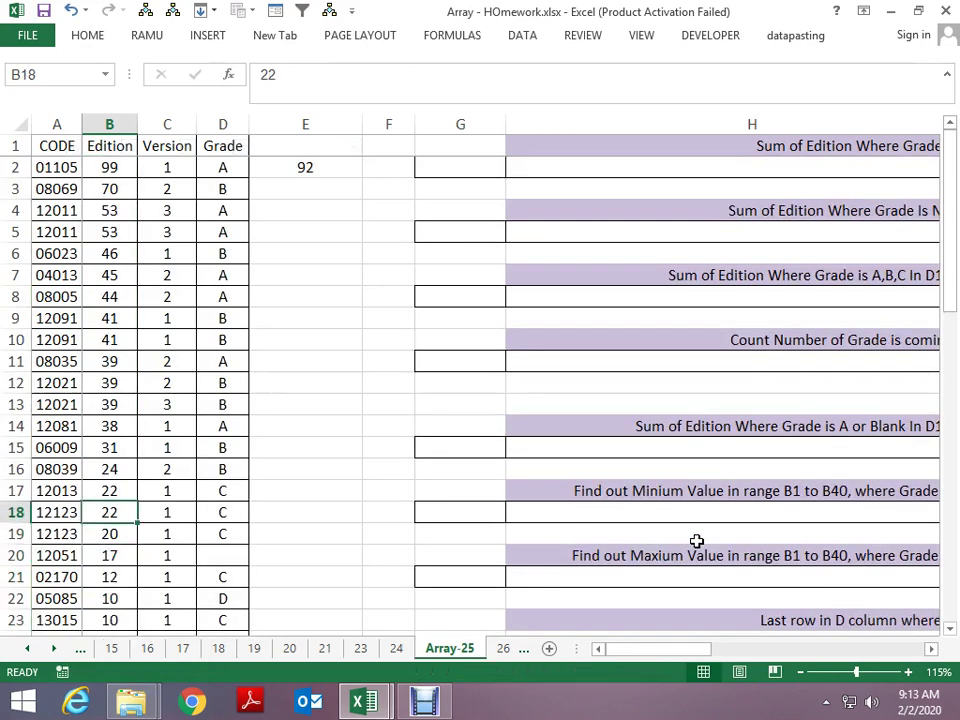
key(Up)
key(Right)
key(Right)
key(Right)
key(ctrl+Up)
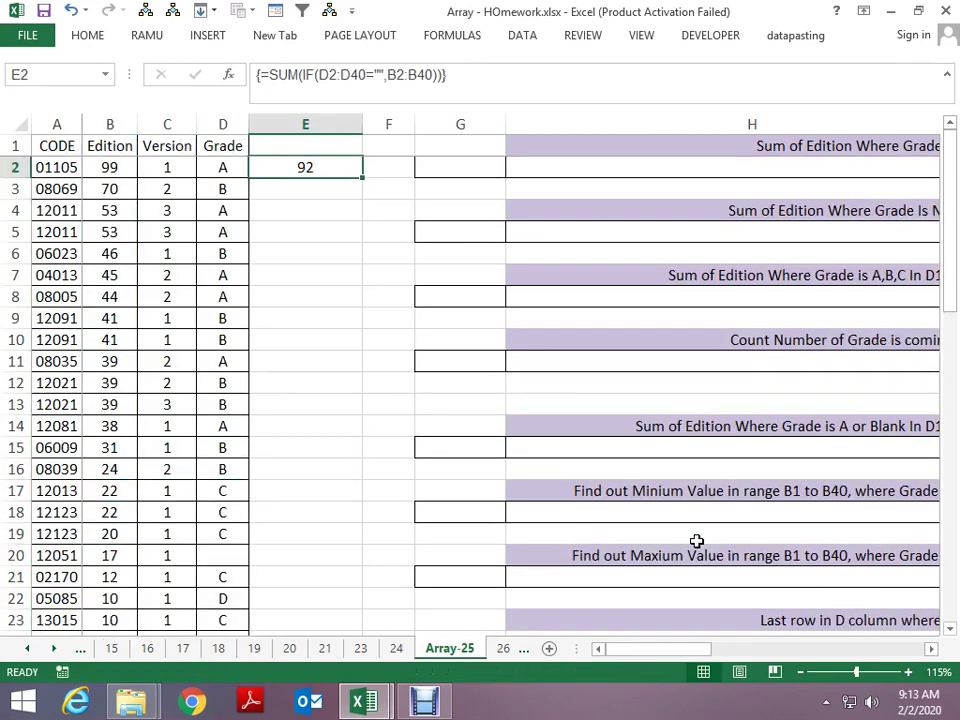
key(Up)
key(Down)
key(Down)
key(Up)
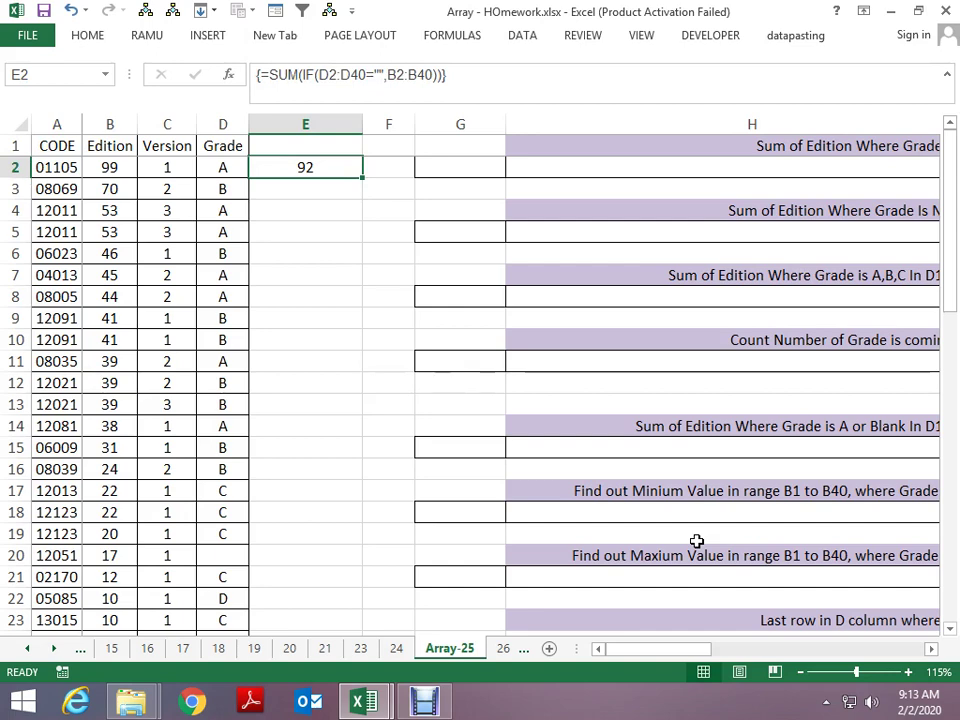
key(Down)
key(Right)
key(Right)
key(Right)
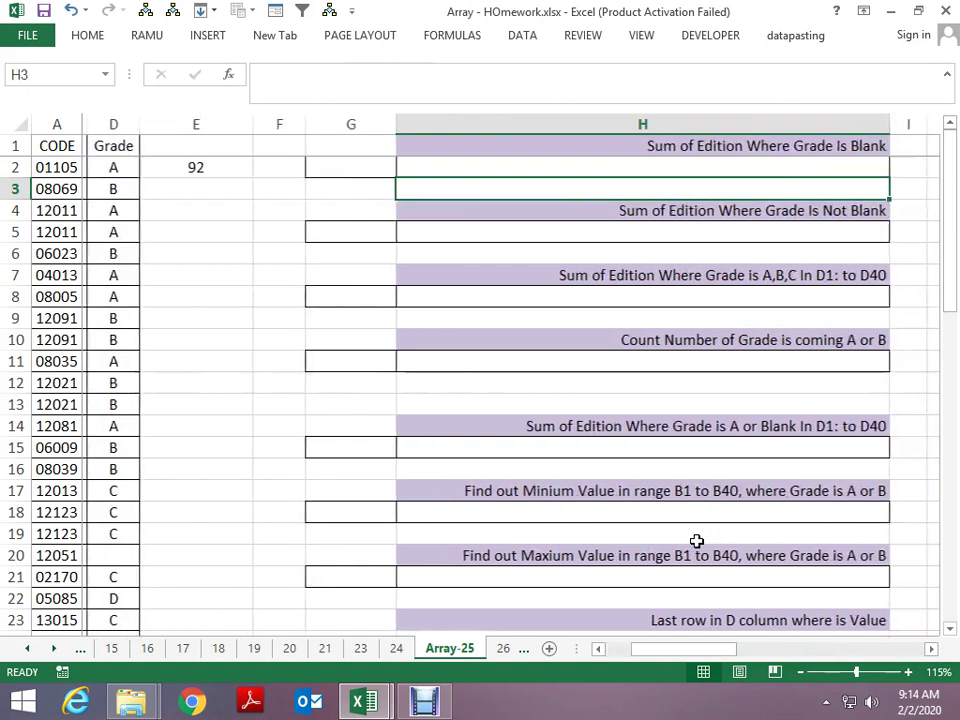
key(Right)
key(Down)
key(Down)
key(Down)
key(Down)
key(Down)
key(Down)
key(Left)
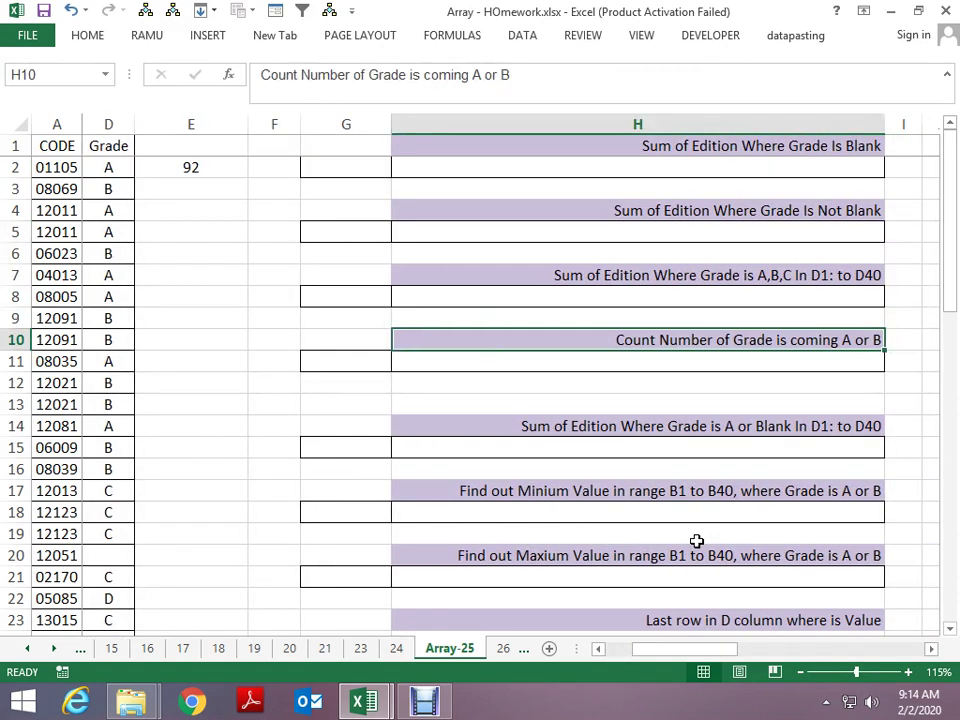
key(Left)
key(Right)
key(Left)
key(Left)
key(Left)
key(Left)
key(Left)
key(Up)
key(Up)
key(Up)
key(Up)
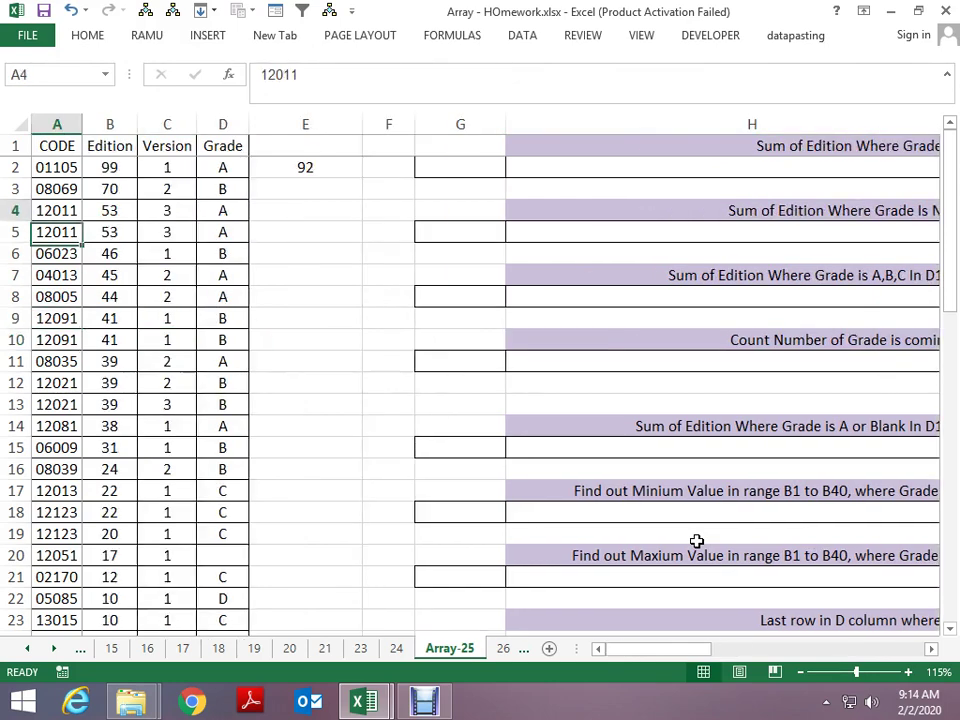
key(Up)
key(Up)
key(Up)
key(Right)
key(Right)
key(Right)
key(Down)
key(shift+Down)
key(shift+Down)
key(shift+Down)
key(shift+Down)
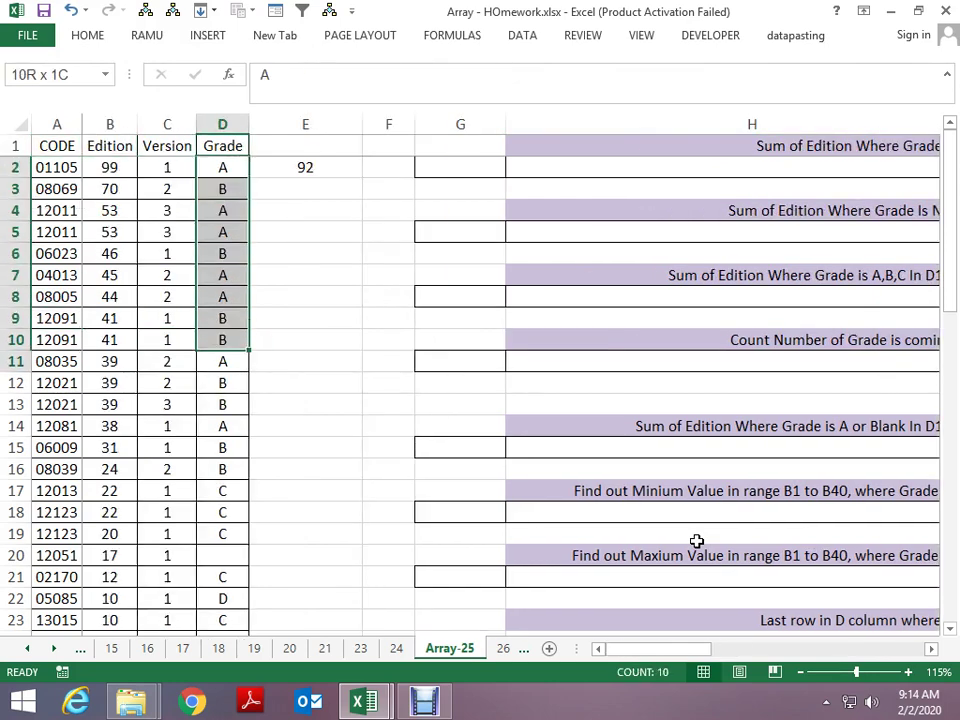
key(shift+Down)
key(shift+Down)
key(shift+Down)
key(shift+Down)
key(shift+Down)
key(shift+Down)
key(shift+Down)
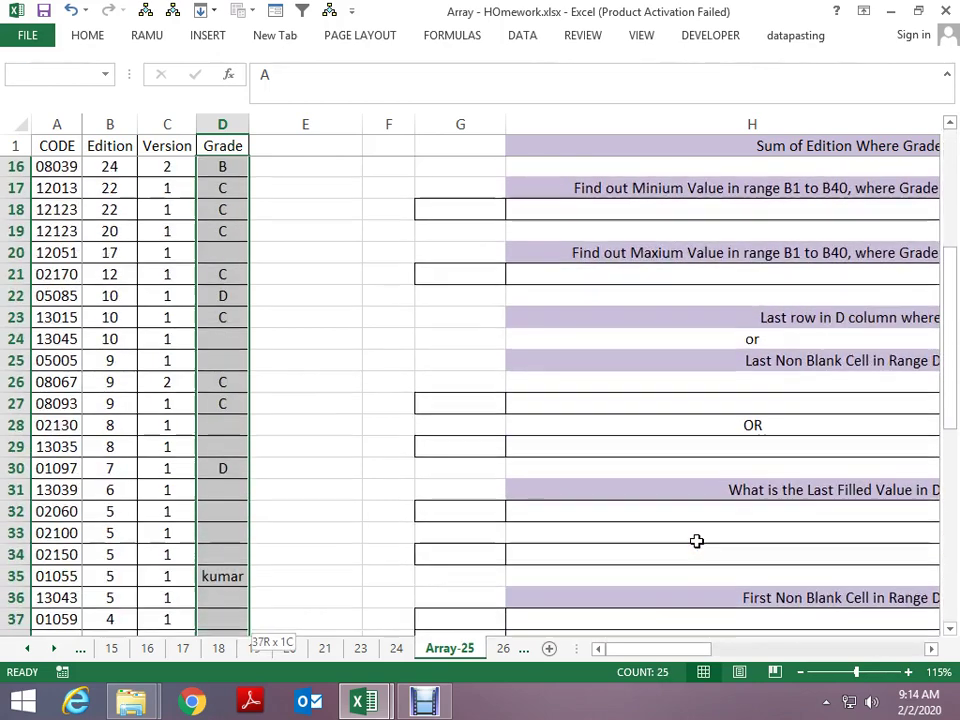
key(shift+Down)
key(shift+Down)
key(shift+Down)
key(shift+Down)
key(shift+Up)
key(shift+Up)
key(shift+Up)
key(shift+Down)
key(shift+Down)
key(shift+Down)
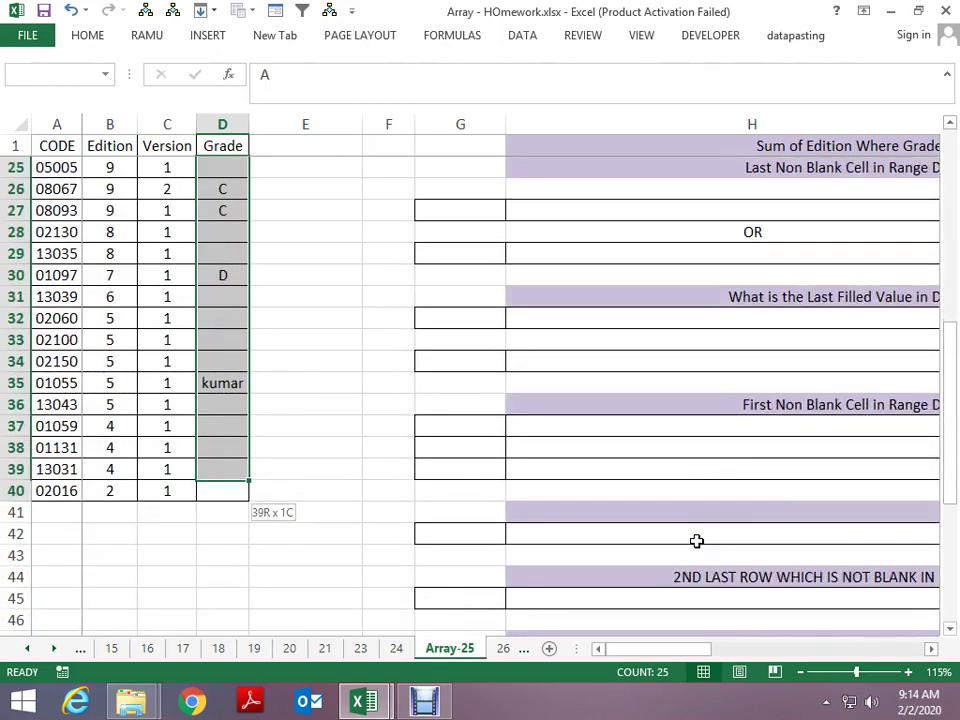
key(shift+Down)
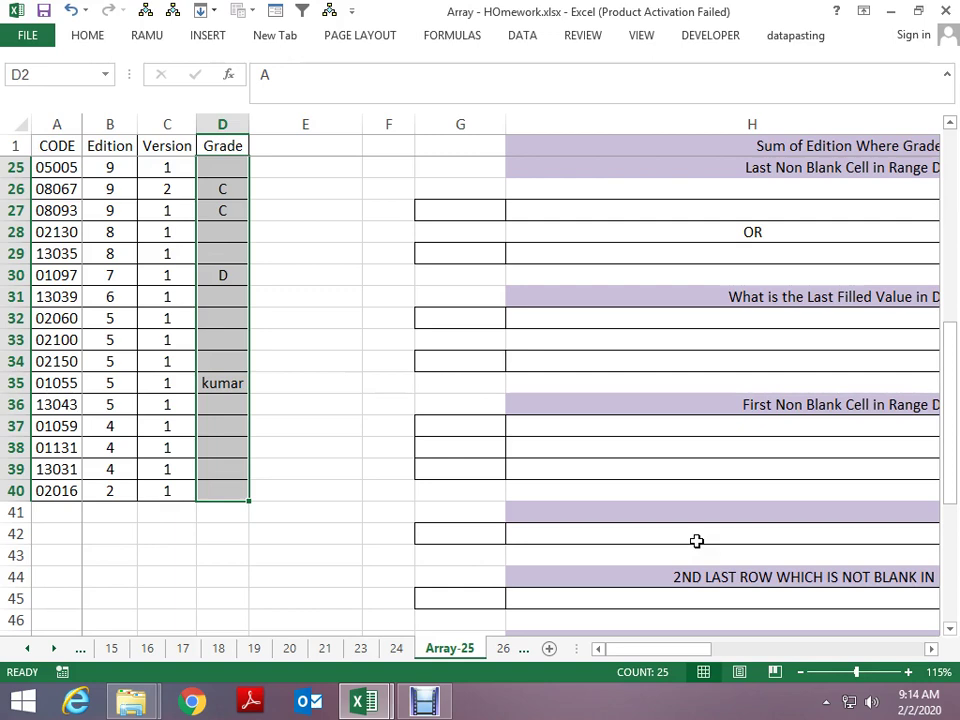
key(Up)
- In E4, start an IF formula whose condition uses the Grade range D2:D40
key(Down)
key(Right)
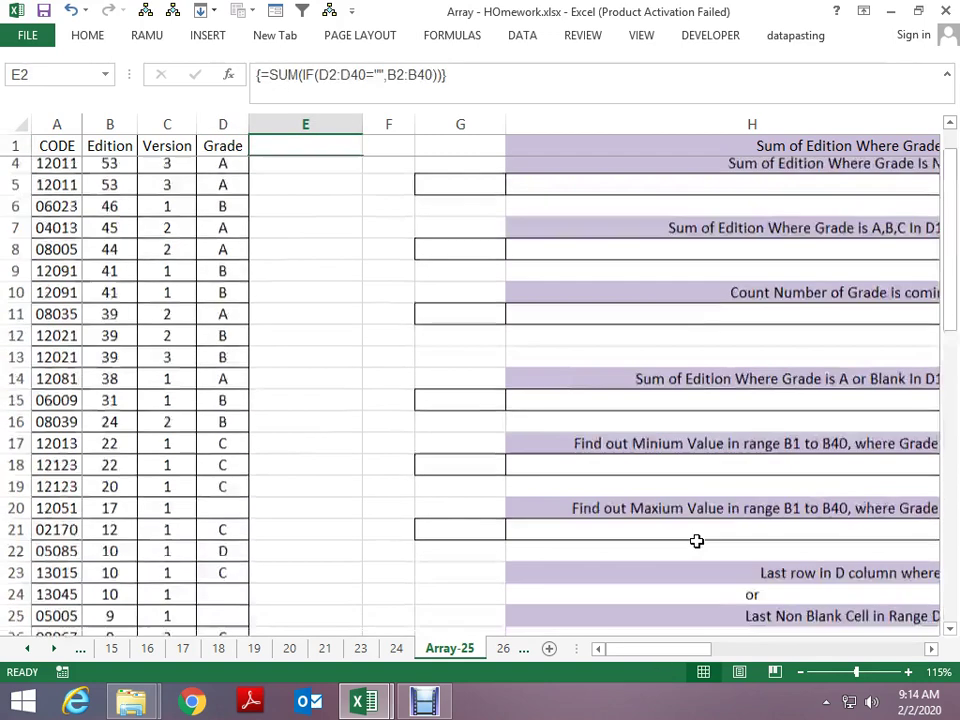
key(Down)
key(Down)
key(Down)
key(Up)
key(Up)
text(=)
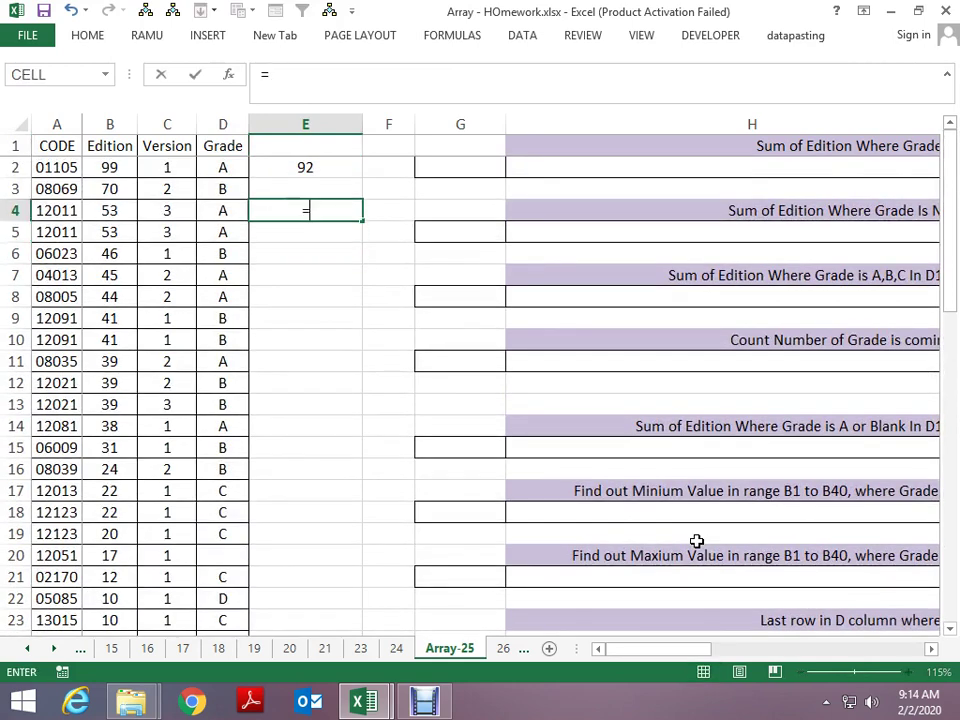
text(if()
key(Left)
key(Up)
key(Up)
key(Left)
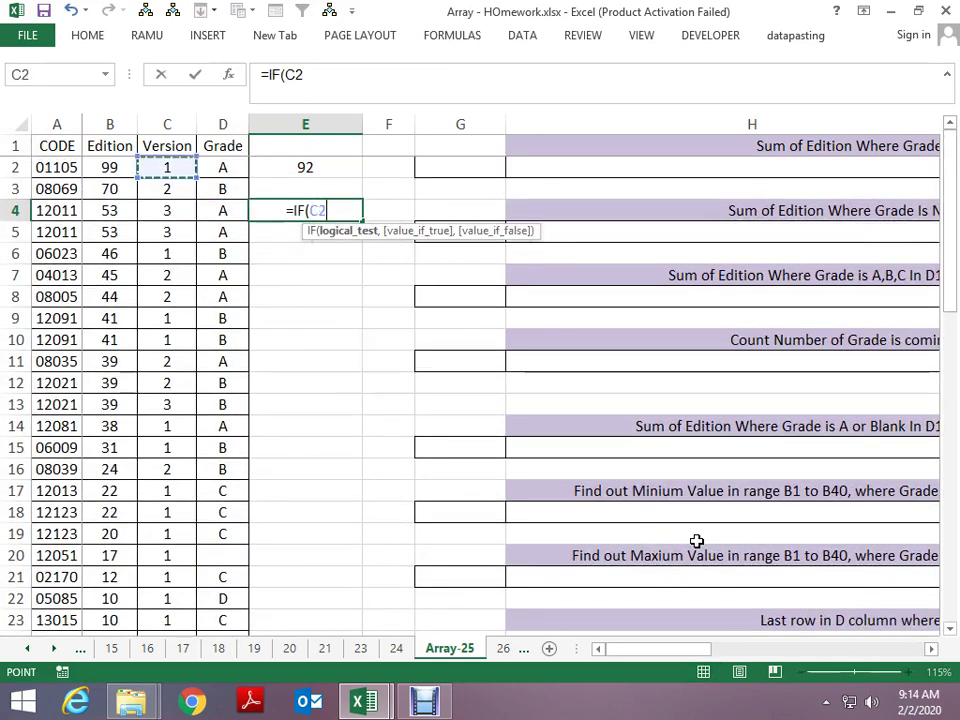
key(Right)
key(shift+Down)
key(shift+Down)
key(shift+Down)
key(shift+Down)
key(shift+Down)
key(shift+Down)
key(shift+Down)
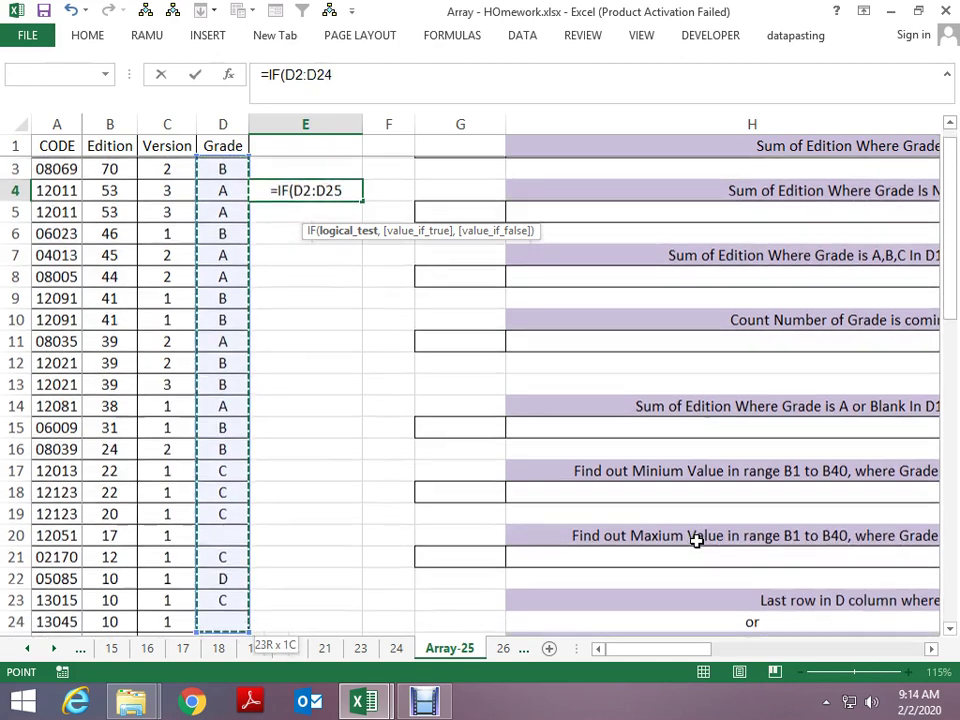
key(shift+Down)
key(shift+Down)
key(shift+Down)
key(shift+Down)
key(shift+Down)
key(shift+Down)
key(shift+Up)
key(shift+Up)
key(shift+Up)
key(shift+Up)
key(shift+Up)
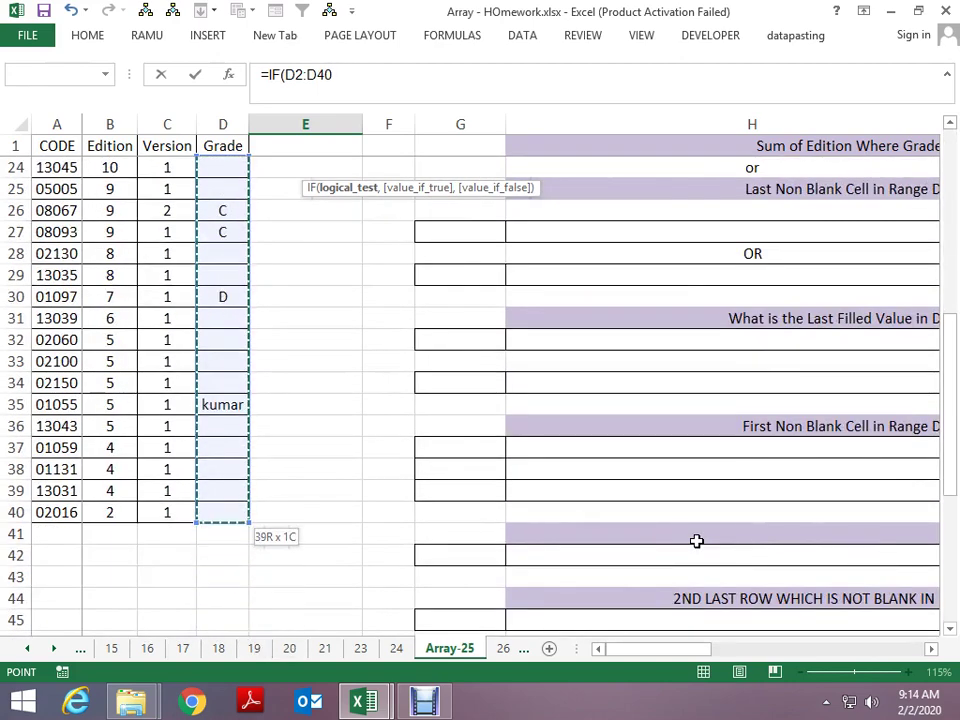
- Add the ={"A","B"} array constant to the condition and dismiss the resulting formula error
text(=)
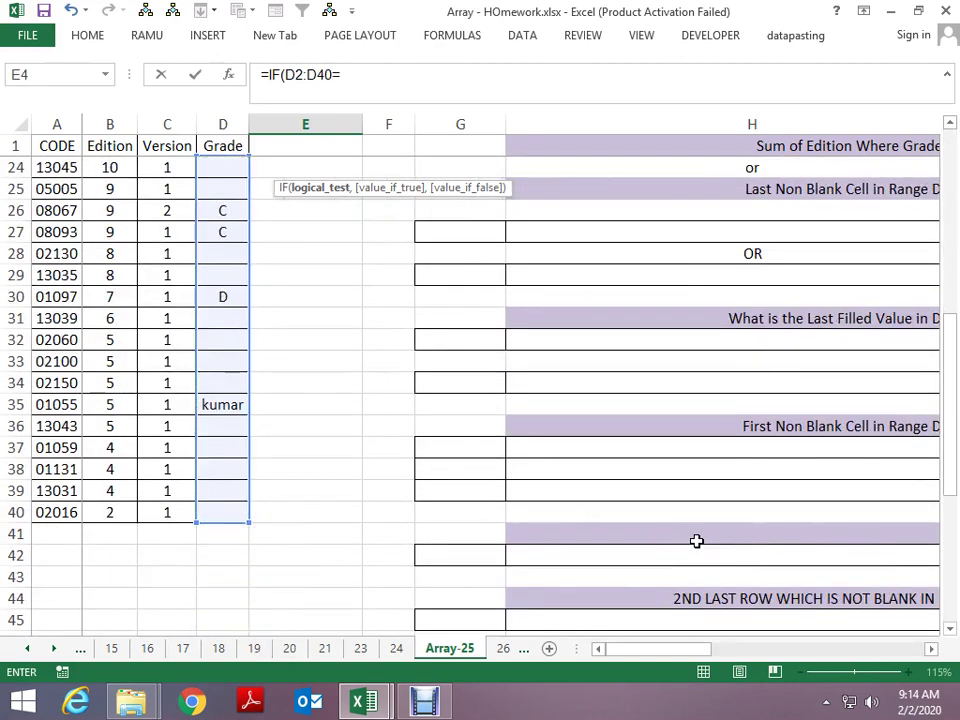
text({)
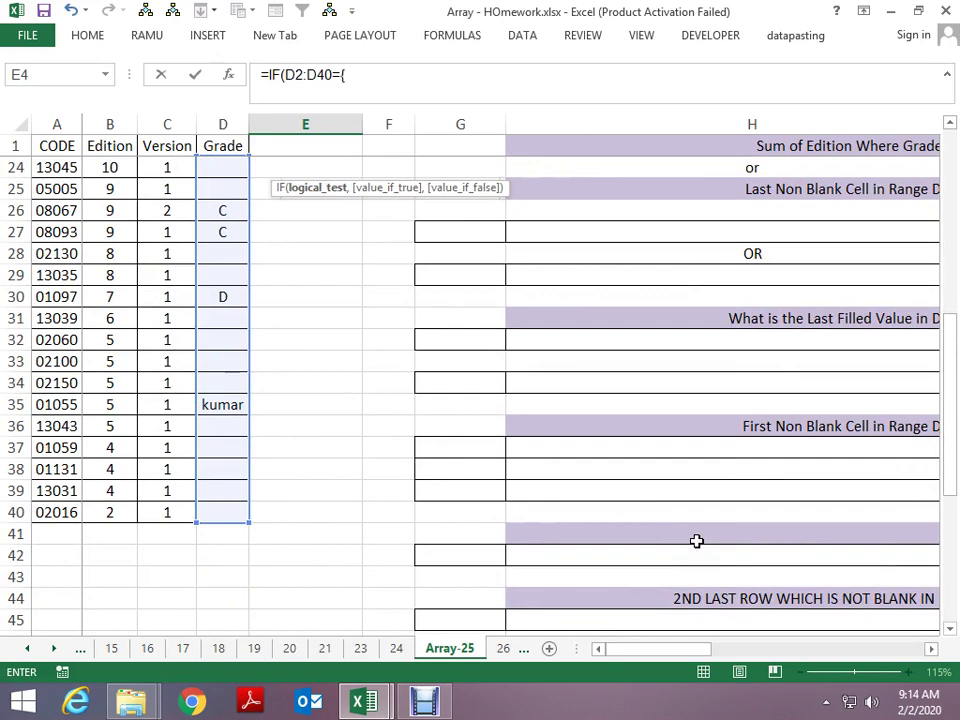
text("a)
key(BackSpace)
text(A)
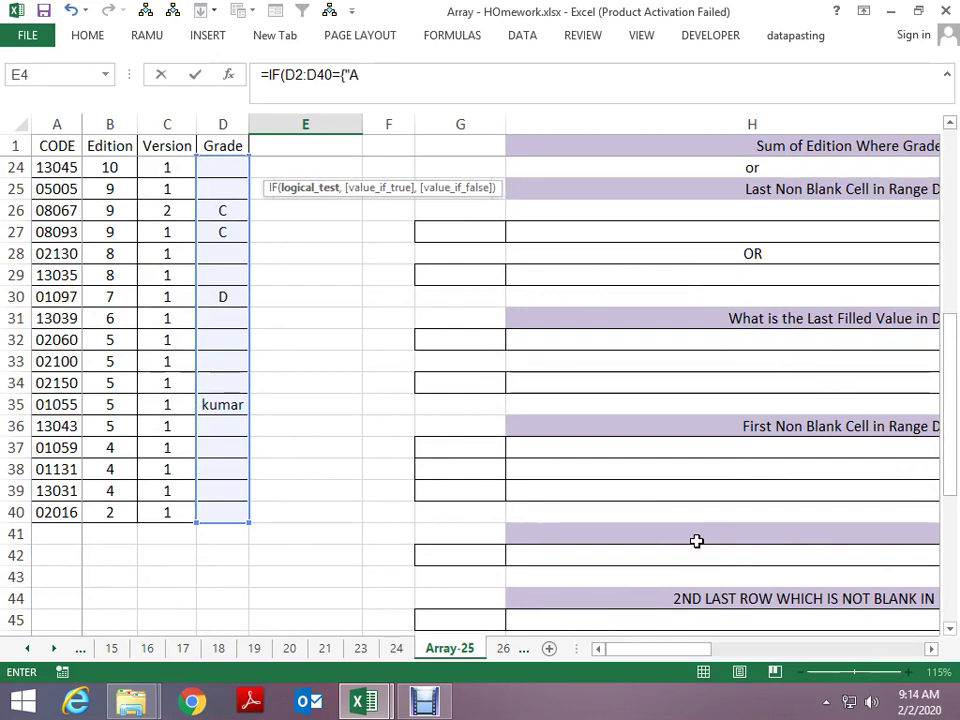
text(",)
key(BackSpace)
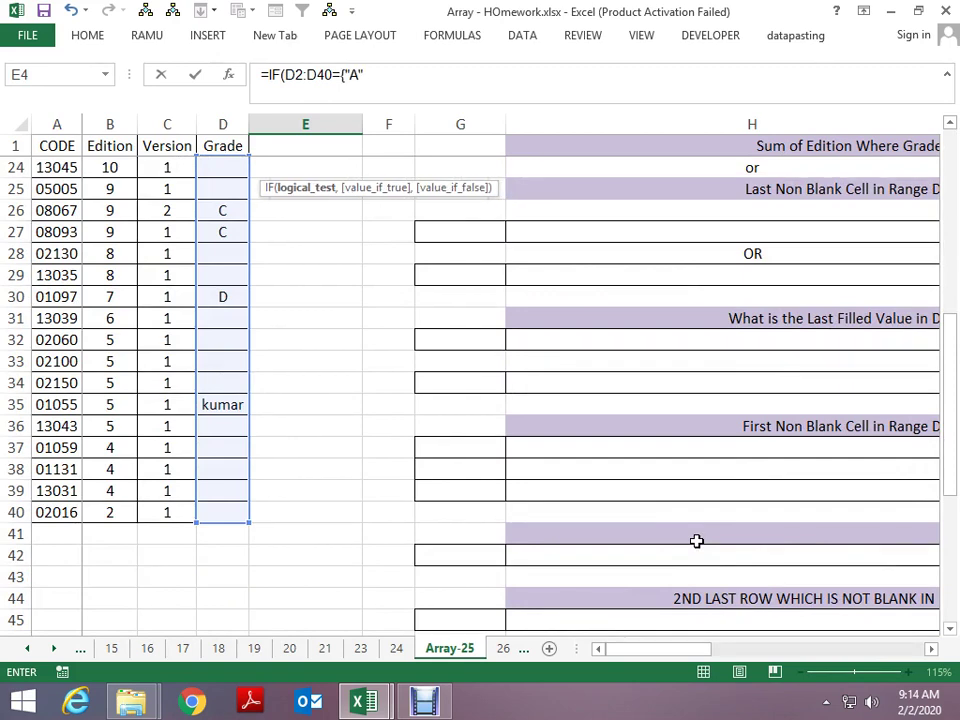
text(,"B)
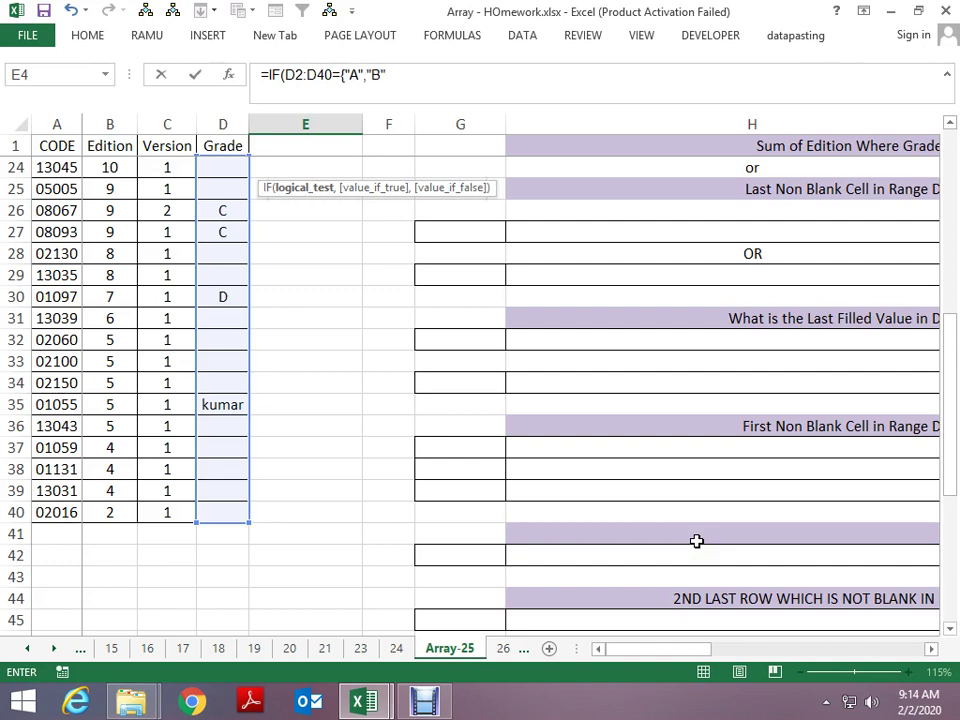
text(})
key(Return)
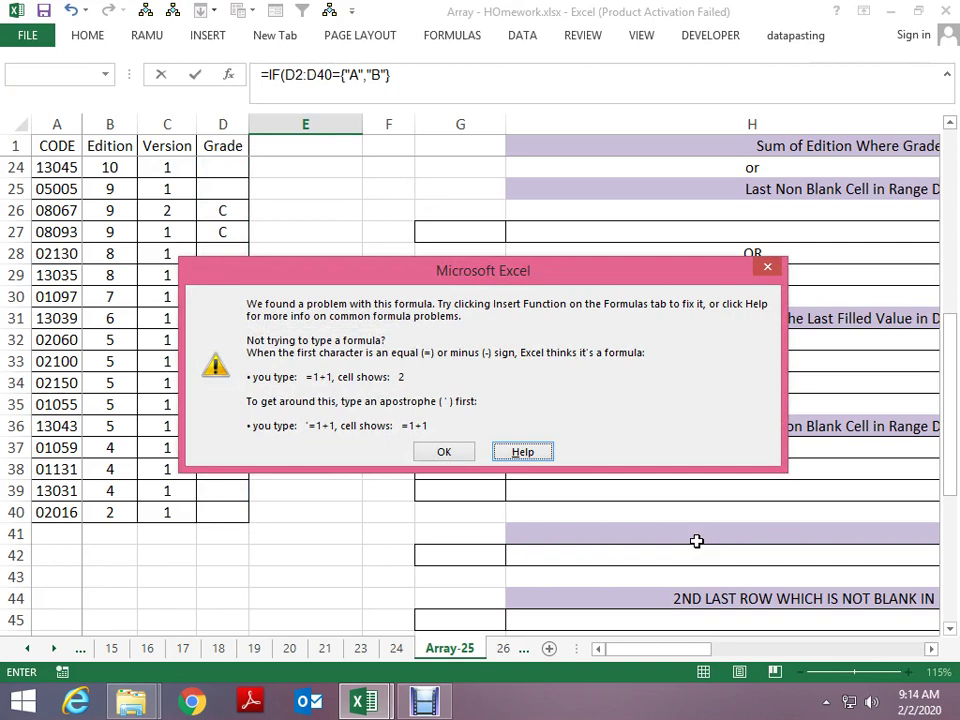
key(Tab)
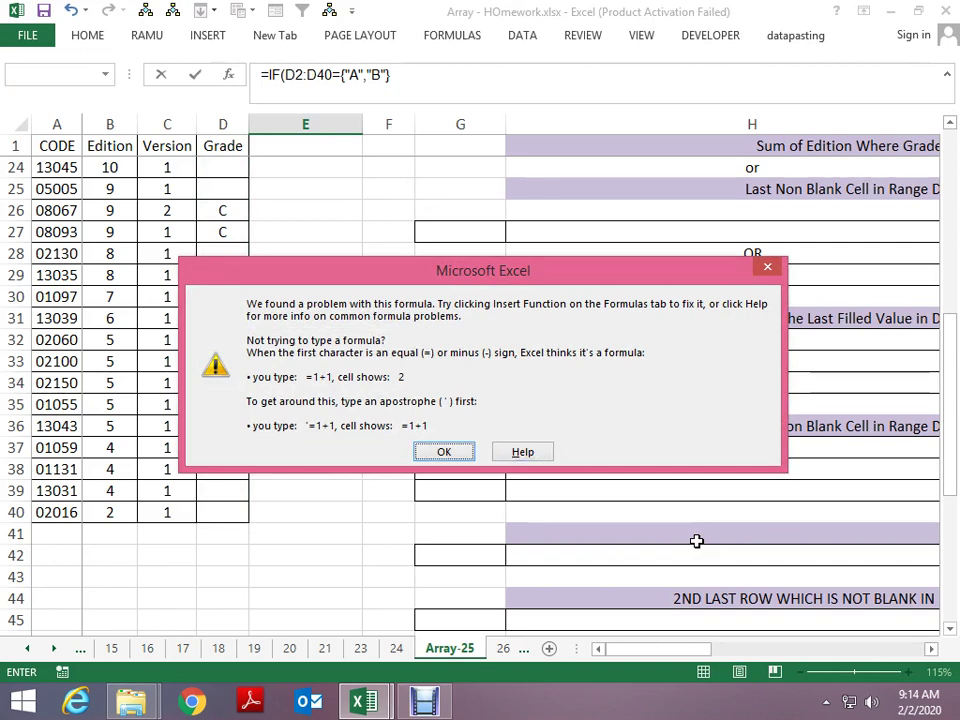
key(Return)
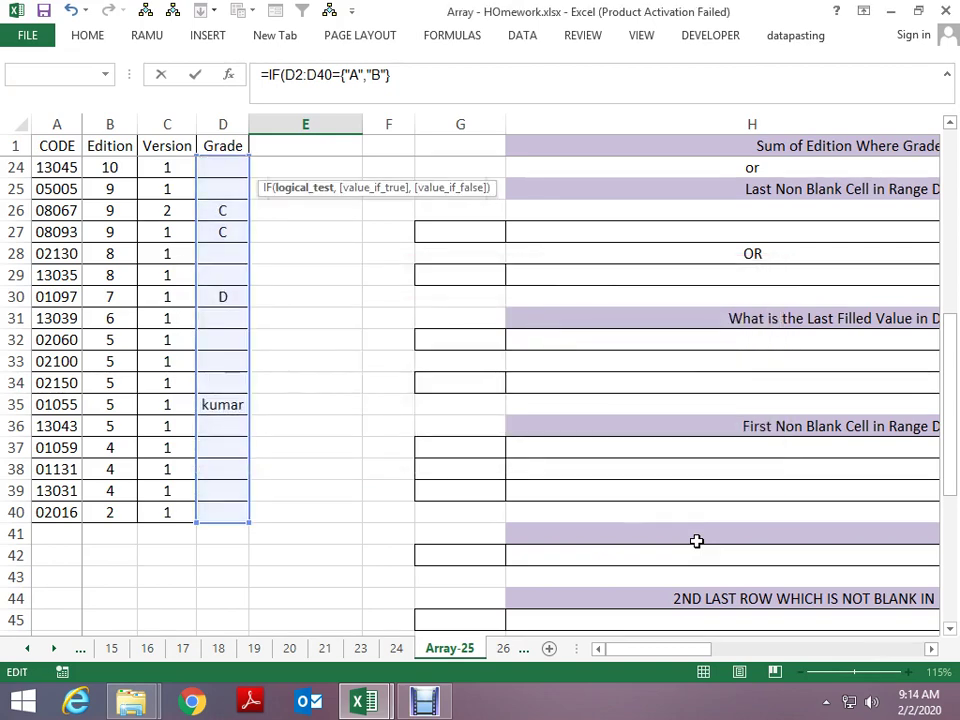
- Finish E4 as =IF(D2:D40={"A","B"},1,0) and preview its evaluated array with F9
click(428, 94)
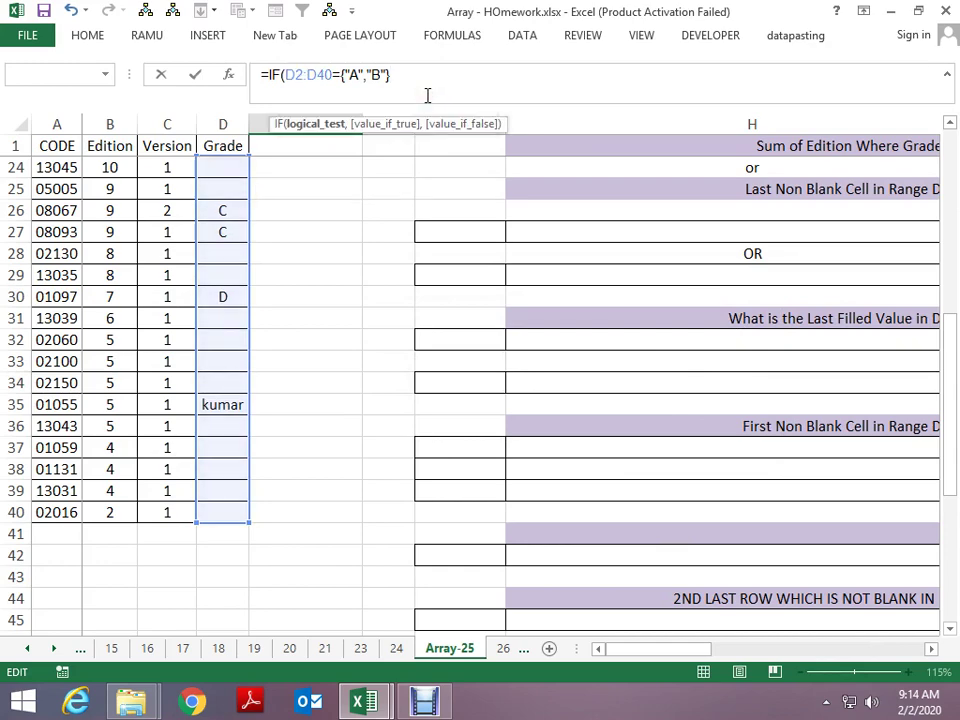
text(,1,0)
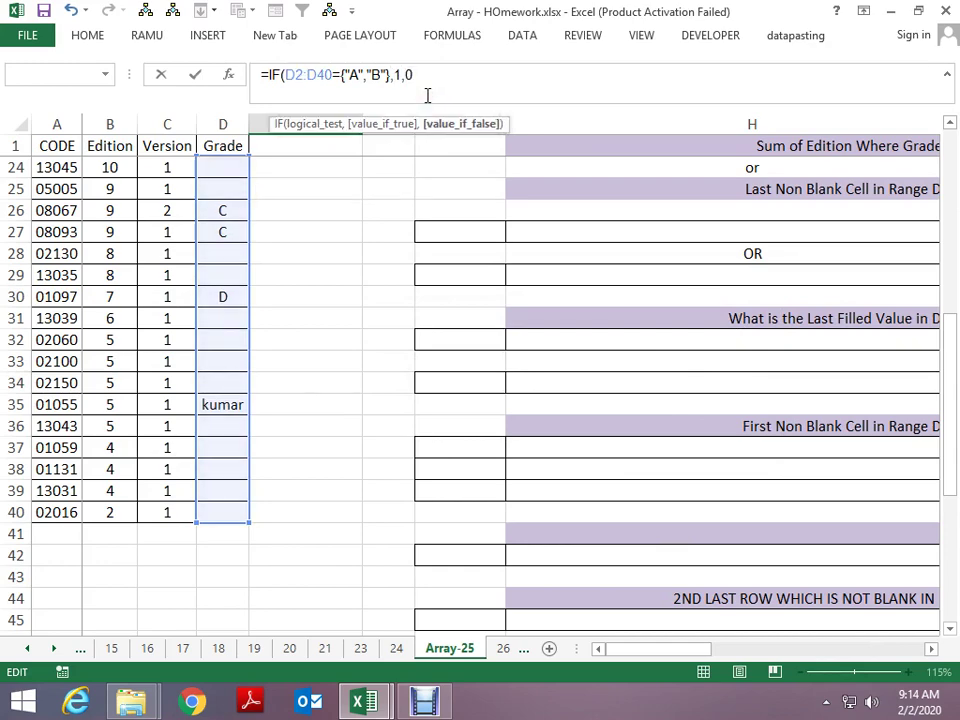
key(Return)
key(Up)
key(F2)
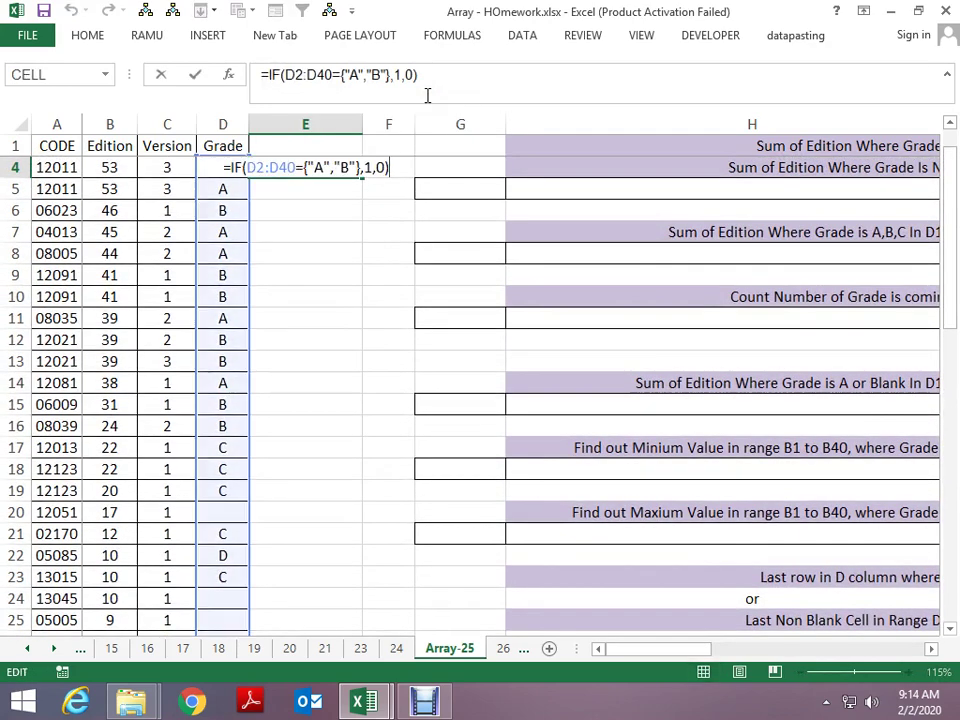
key(shift+Home)
key(F9)
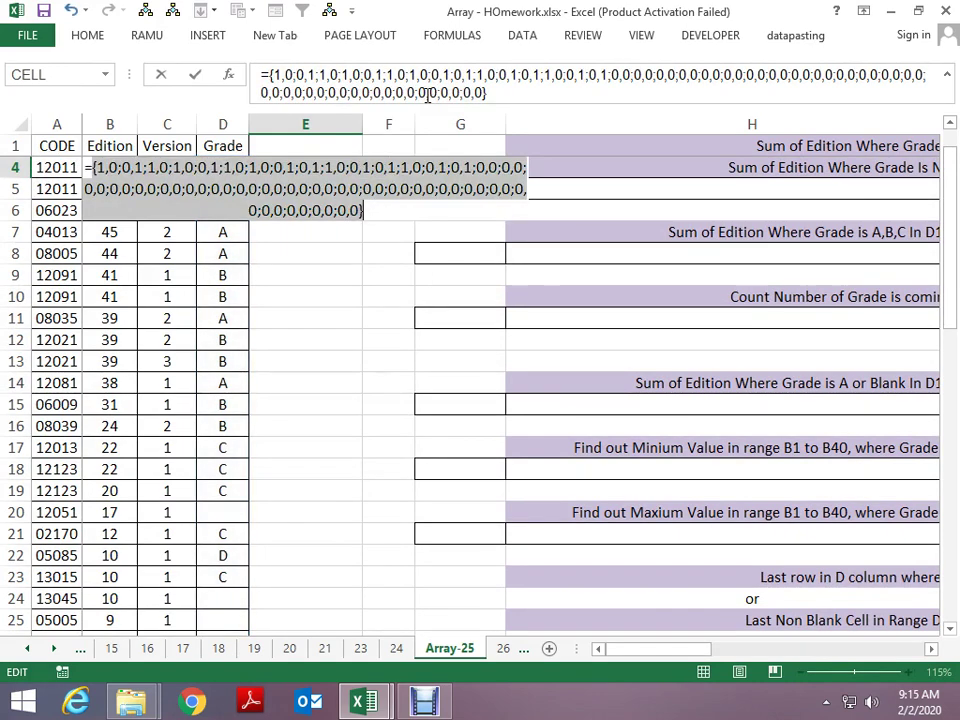
key(Escape)
- Wrap E4's IF in SUM and enter it with Ctrl+Shift+Enter as an array formula returning 15
key(F2)
key(Home)
key(Right)
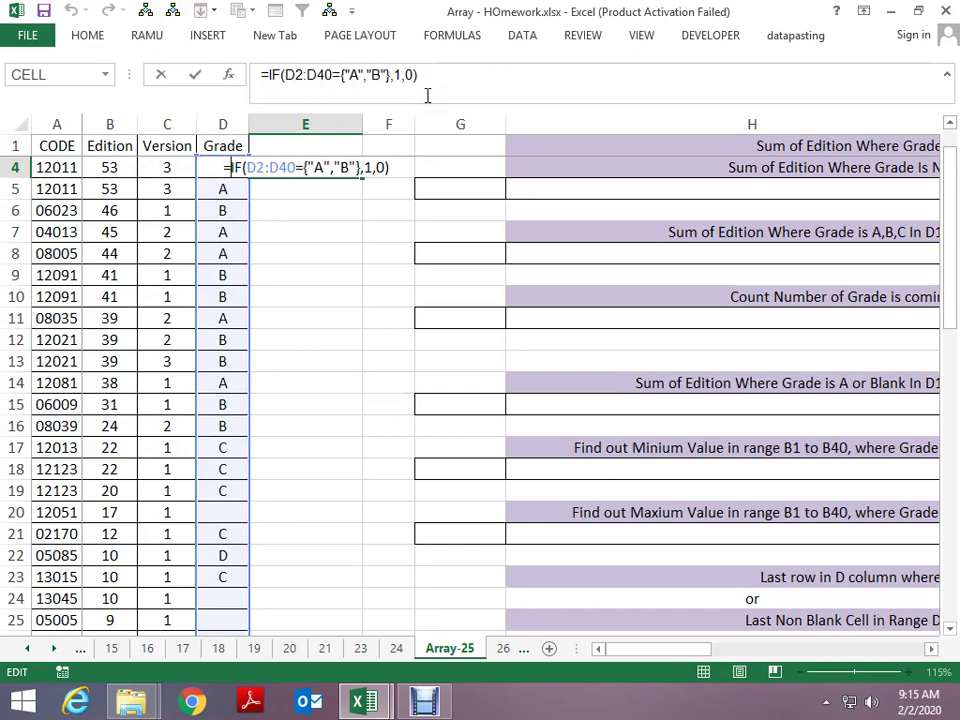
text(S)
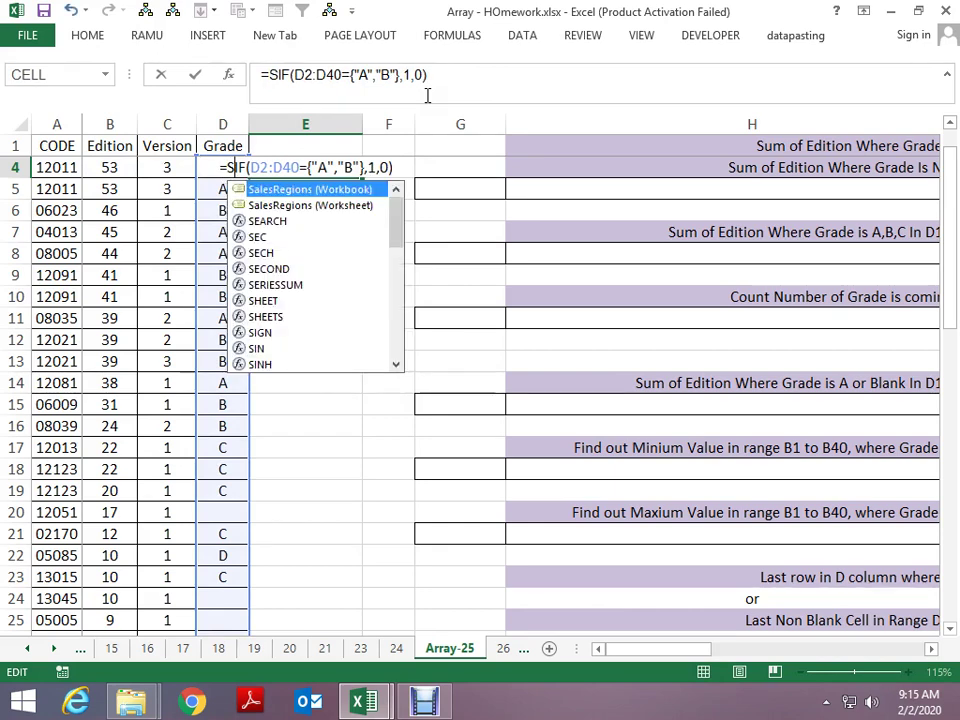
text(UM()
key(Return)
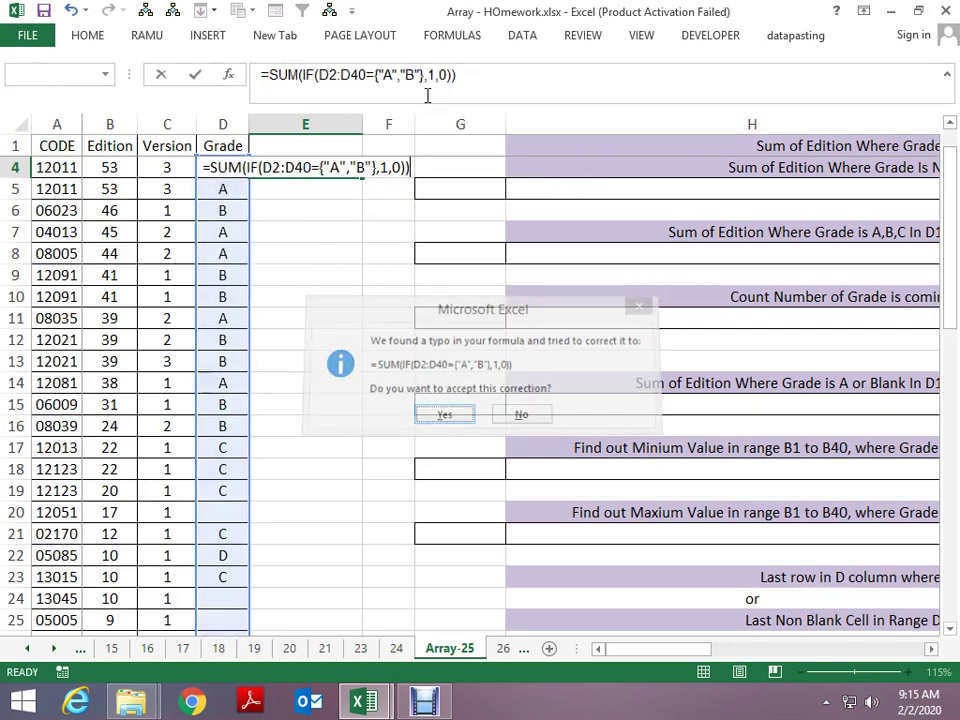
key(Return)
key(Up)
key(Down)
key(F2)
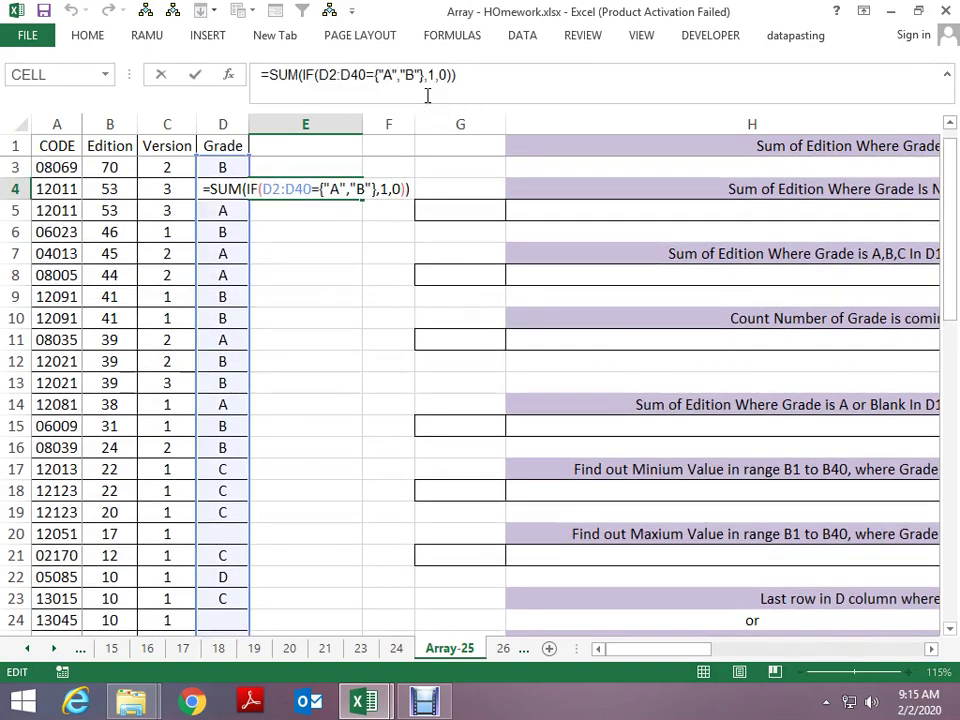
key(ctrl+shift+Return)
key(Left)
key(ctrl+Up)
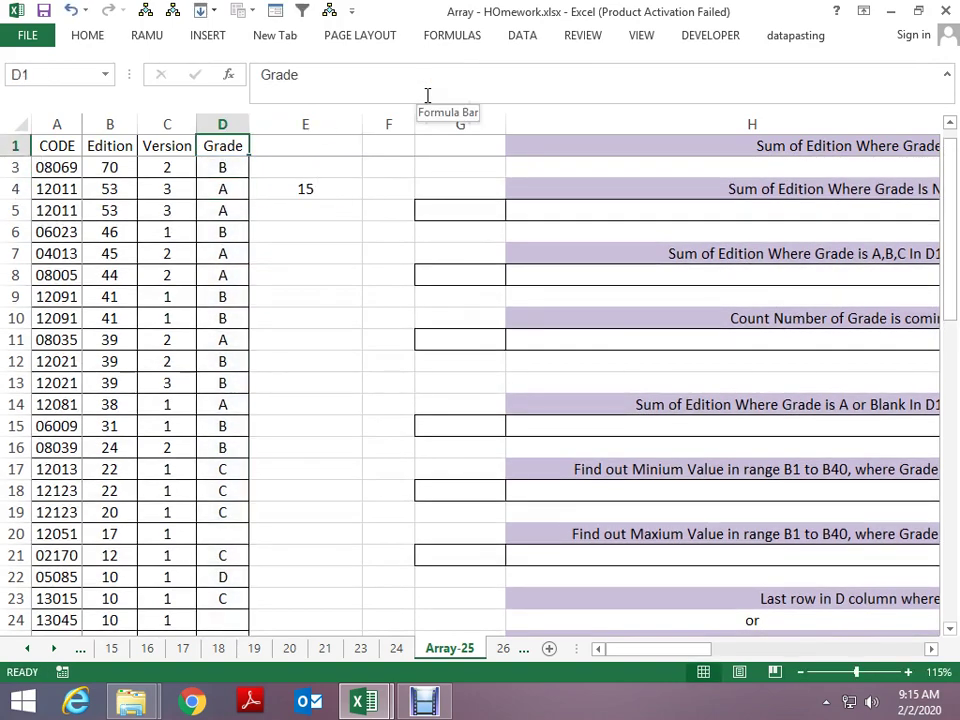
- Filter Grade to show only A, select the visible grades to count them, then clear the filter
key(ctrl+shift+l)
key(alt+Down)
key(Down)
key(Down)
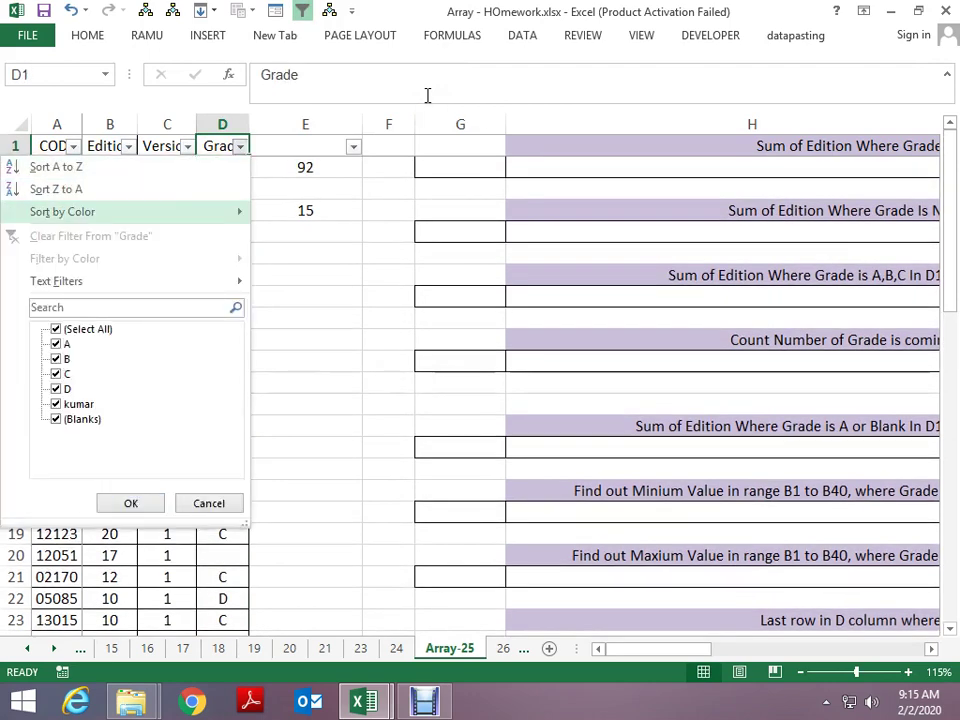
key(Down)
key(Down)
key(Tab)
key(space)
key(Down)
key(space)
key(Return)
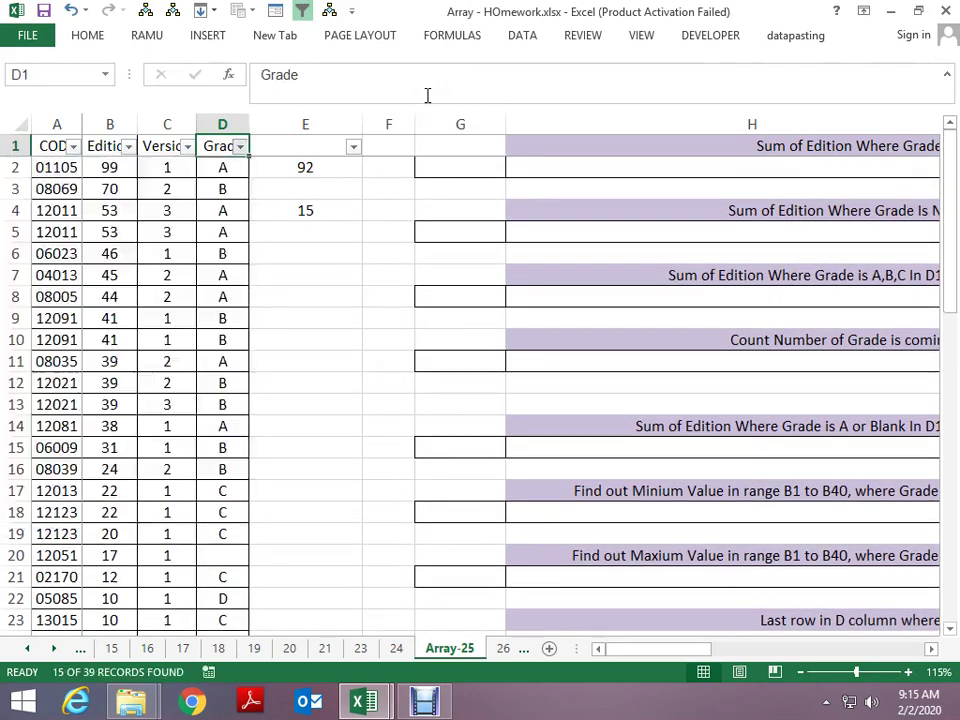
key(Down)
key(ctrl+shift+Down)
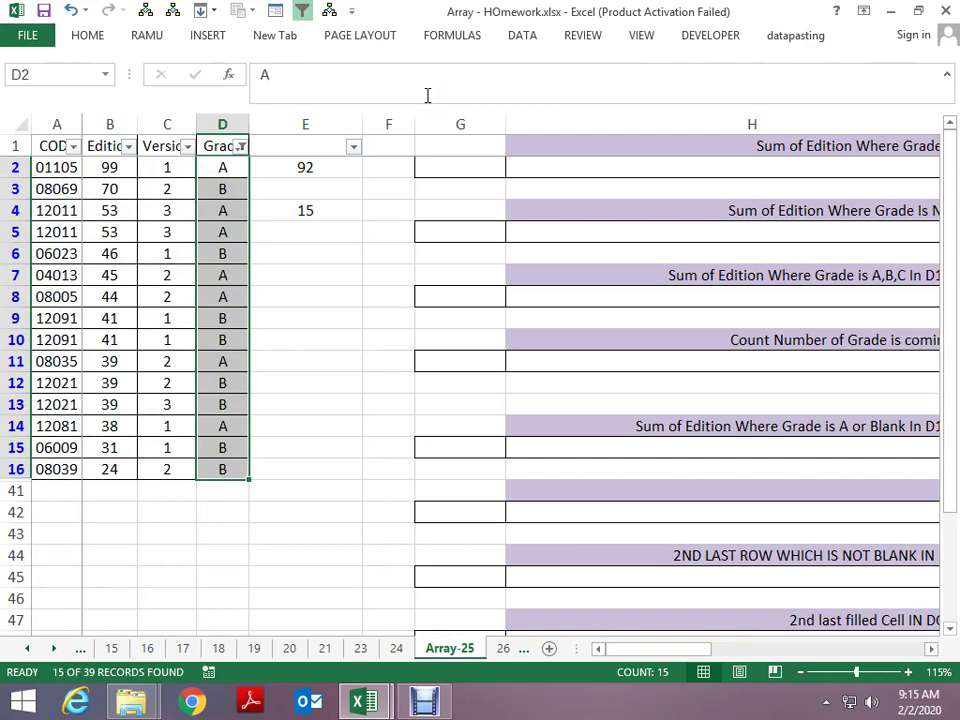
key(ctrl+shift+l)
- Move down the Grade column and across to the last-filled-value question in H31
key(Up)
key(Down)
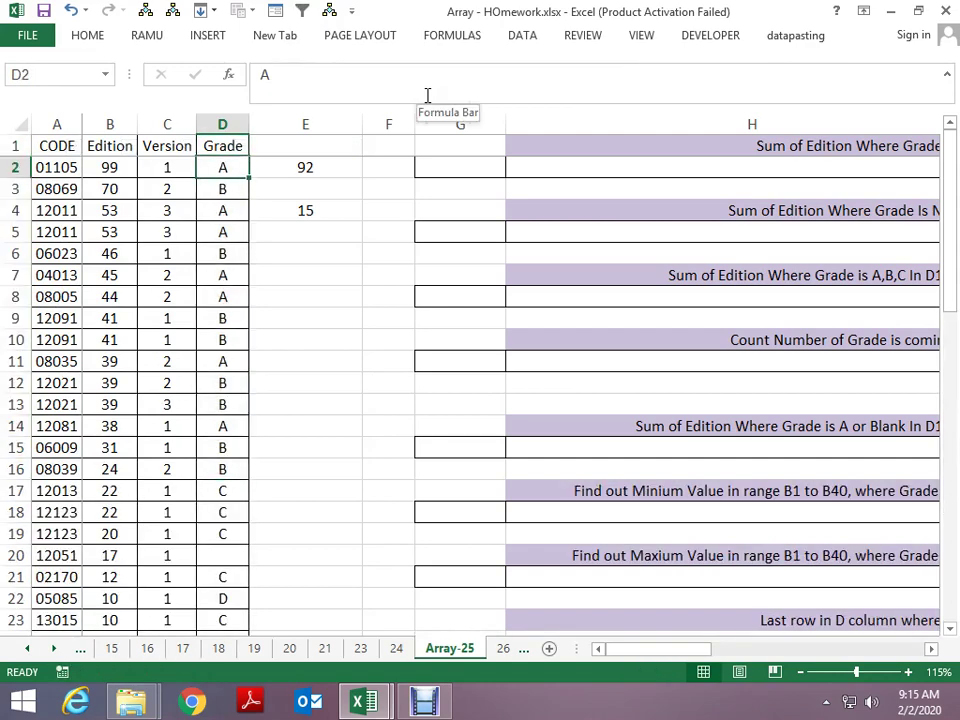
key(Page_Down)
key(Right)
key(Right)
key(Right)
key(Right)
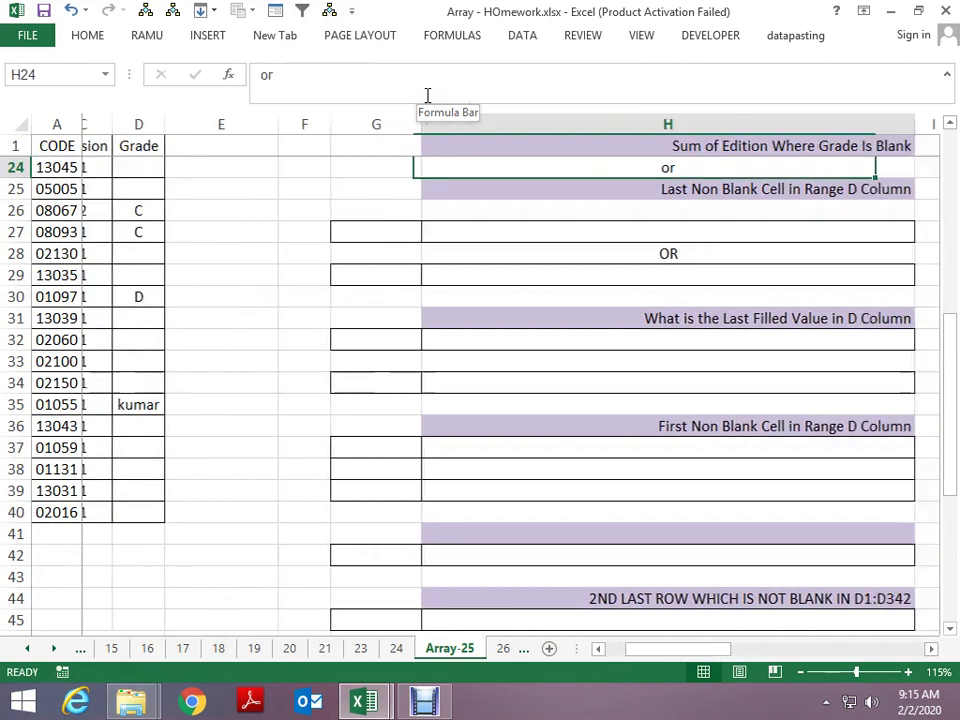
key(Right)
key(Right)
key(Down)
key(Down)
key(Down)
key(Down)
key(Down)
key(Down)
key(Left)
key(Left)
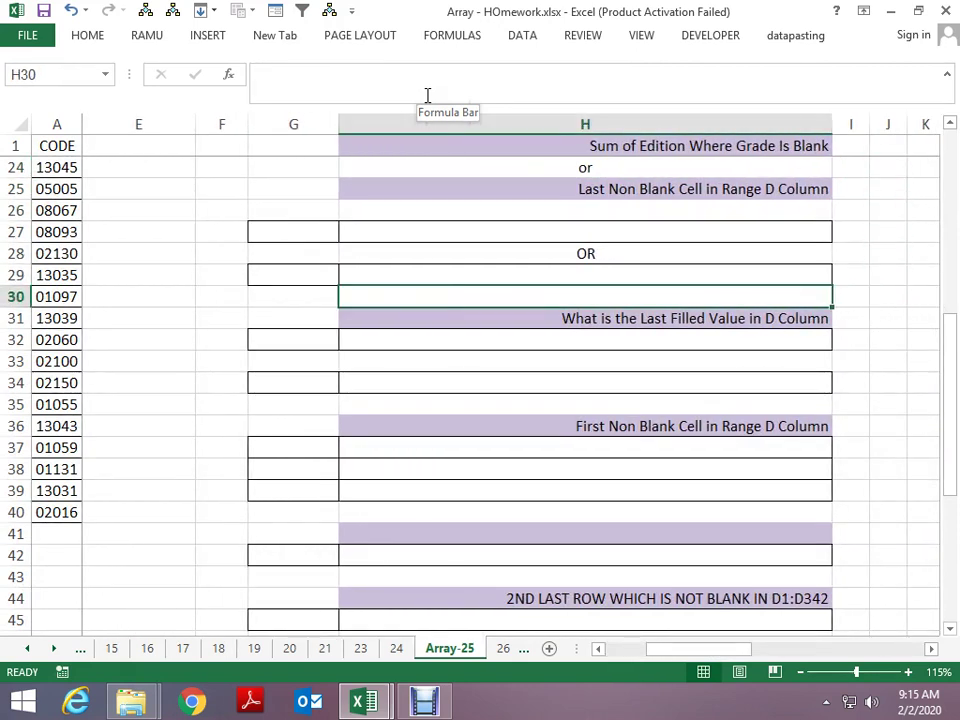
key(Down)
key(Left)
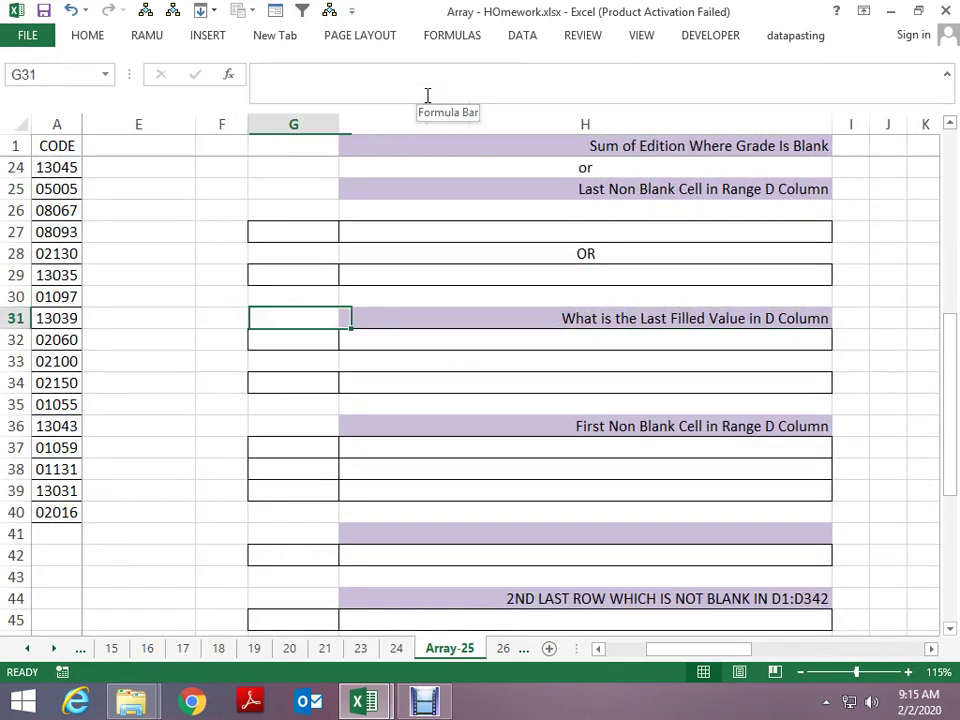
key(Right)
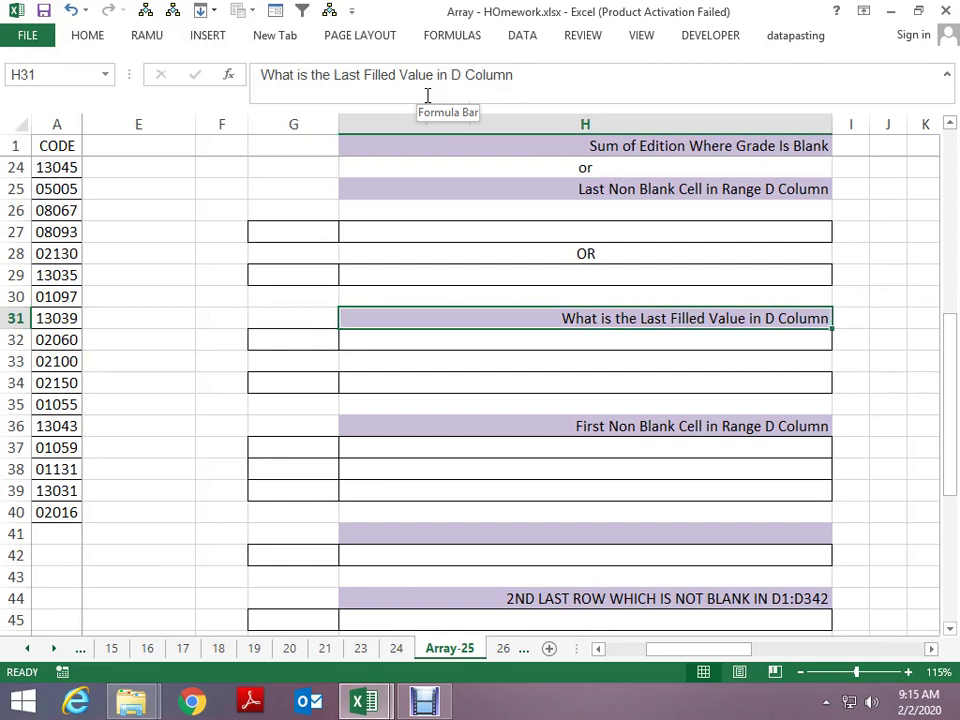
key(Left)
key(Home)
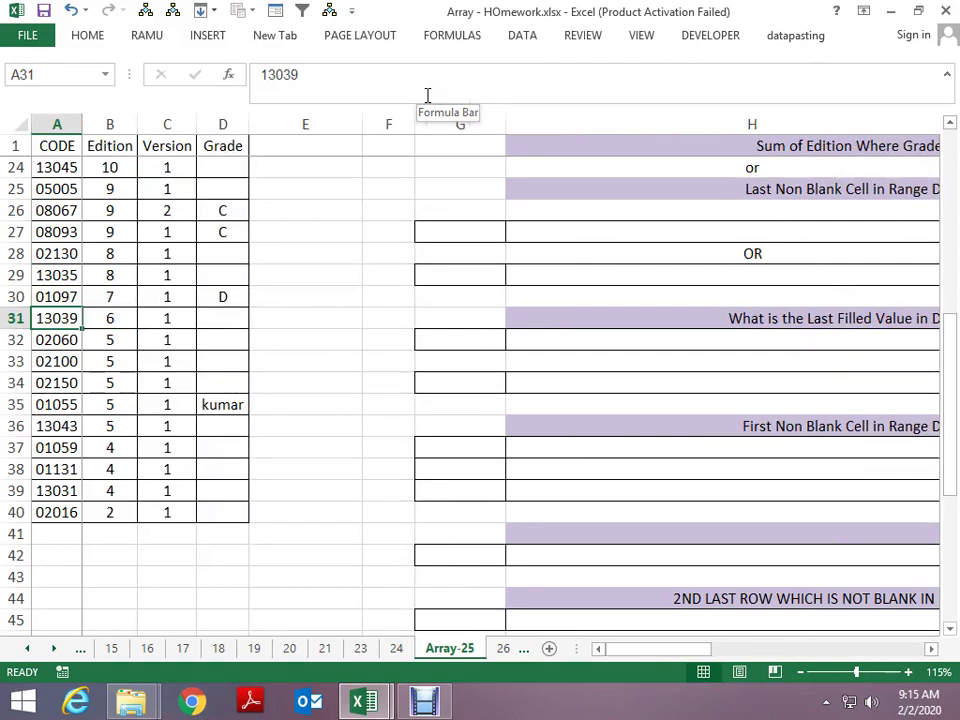
- Select the grade data in column D upward from D40 to the top
key(Right)
key(Right)
key(Down)
key(ctrl+Down)
key(Right)
key(Down)
key(Up)
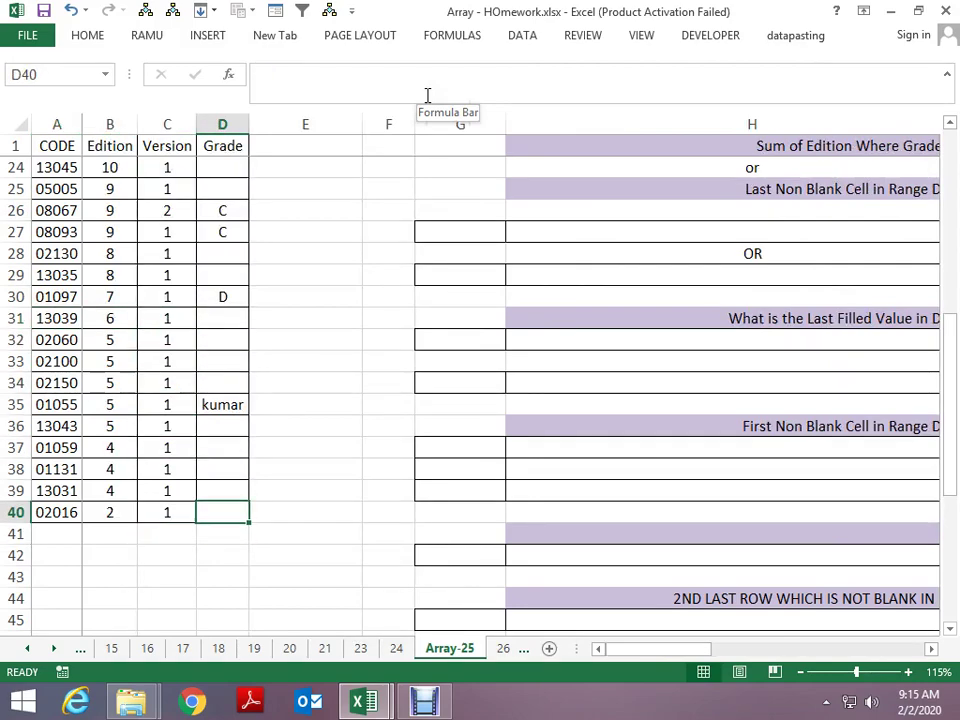
key(shift+Up)
key(shift+Up)
key(shift+Up)
key(shift+Up)
key(shift+Up)
key(shift+Up)
key(shift+Up)
key(shift+Up)
key(shift+Up)
key(shift+Up)
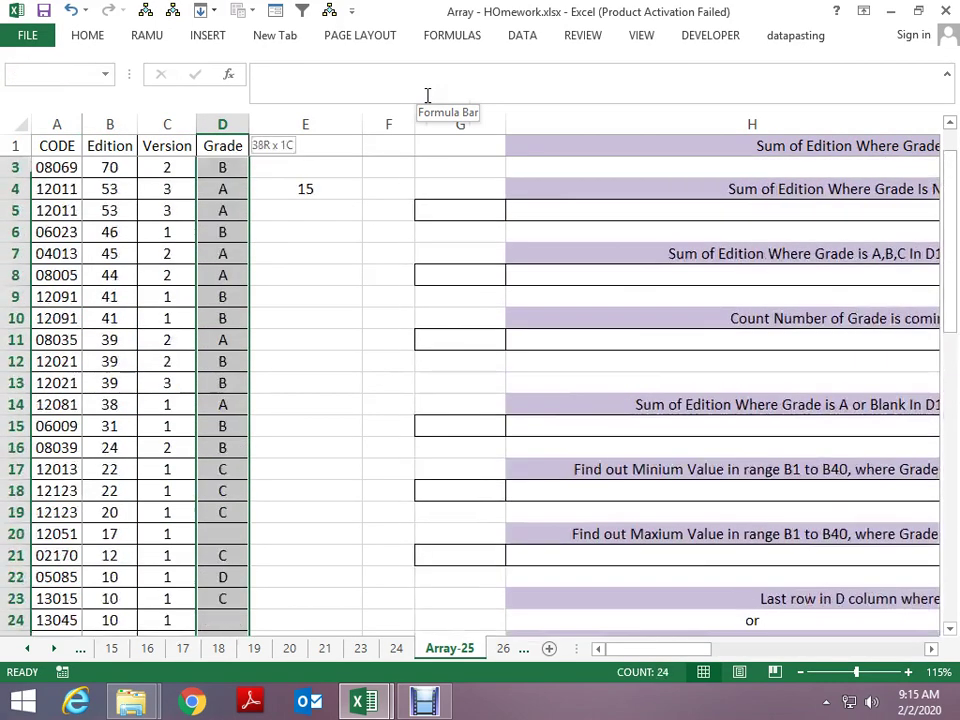
key(shift+Up)
key(shift+Up)
- Delete kumar from D35, restore it with Ctrl+Z, and move to cell E32
key(Down)
key(Down)
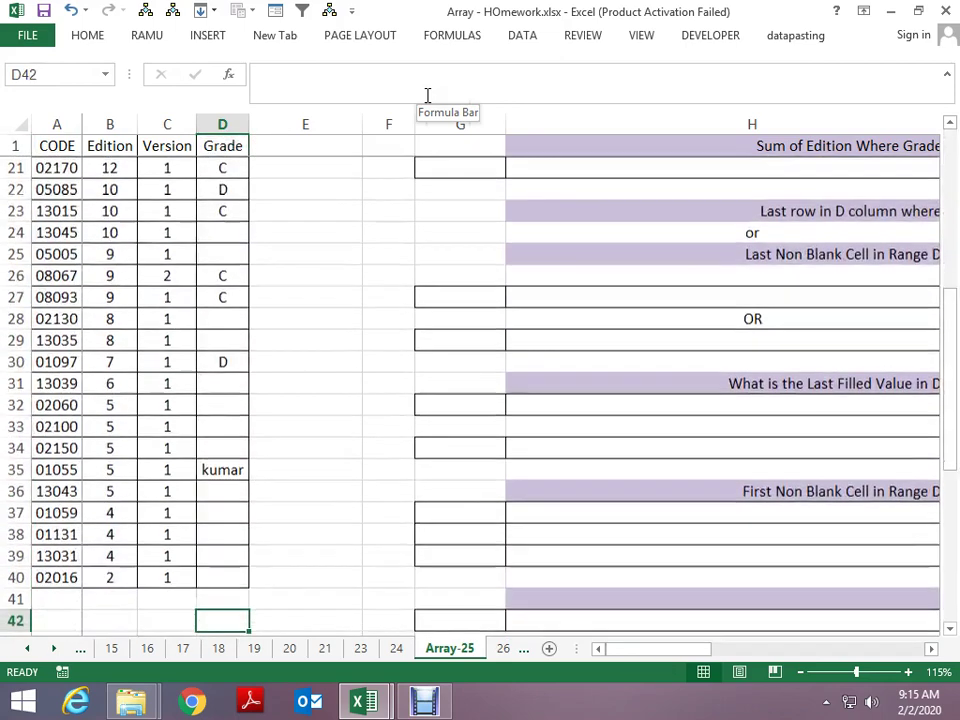
key(Down)
key(Down)
key(Up)
key(Up)
key(Up)
key(Up)
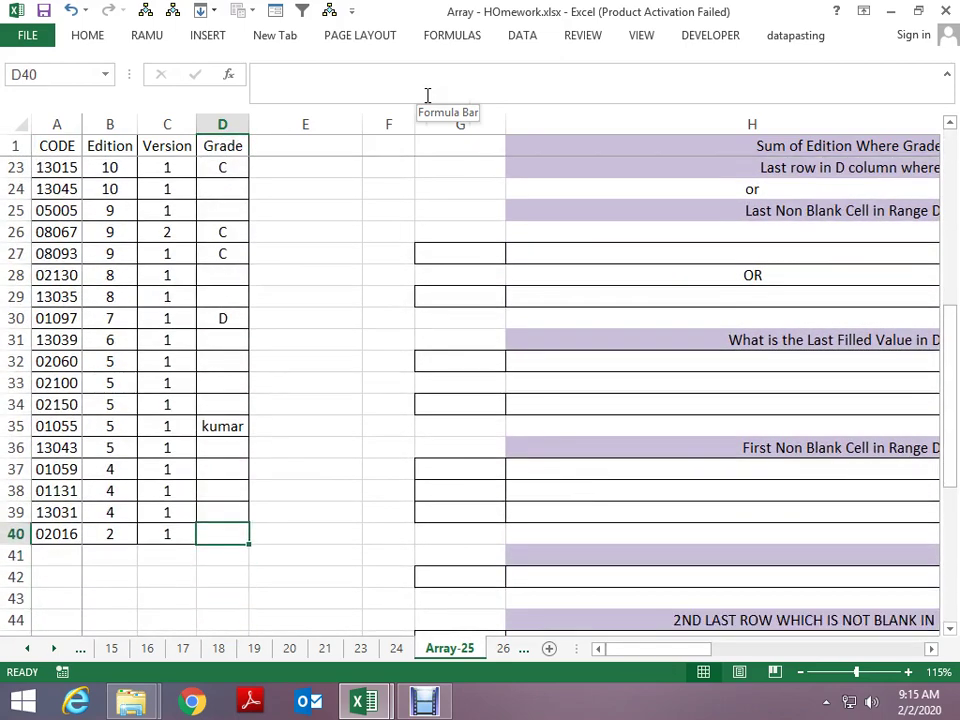
key(Right)
key(Up)
key(Up)
key(Up)
key(Left)
key(Up)
key(Up)
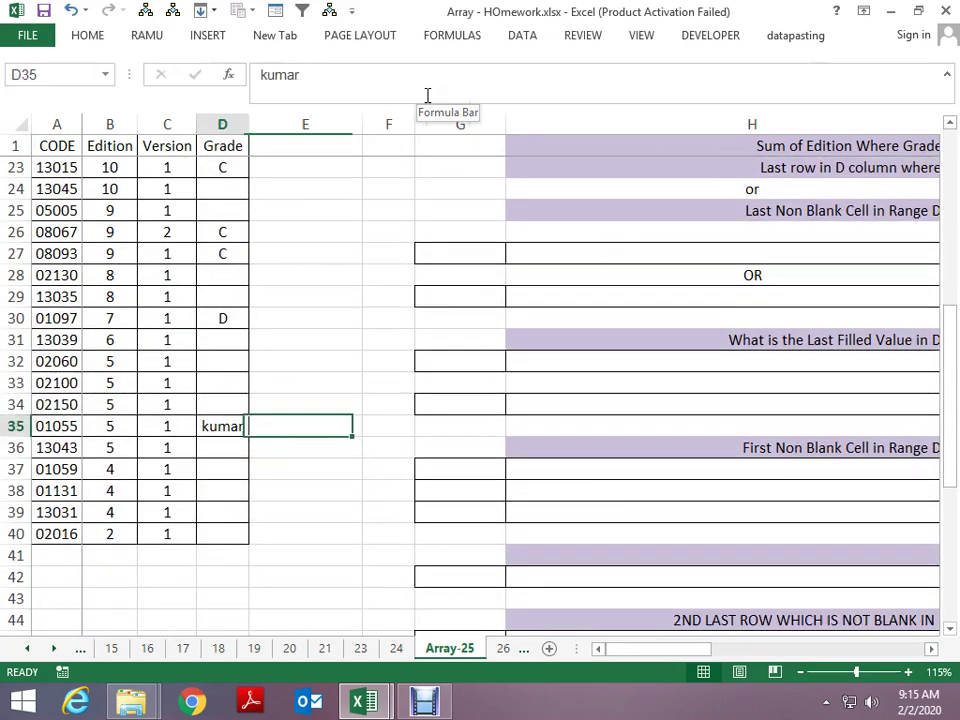
key(Delete)
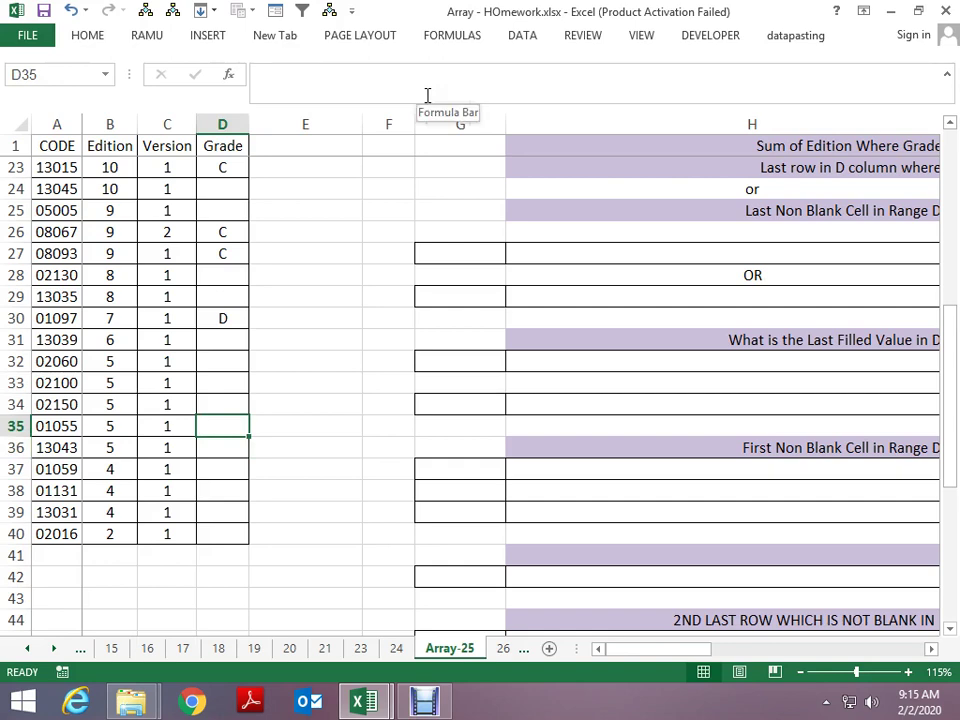
key(ctrl+z)
key(Up)
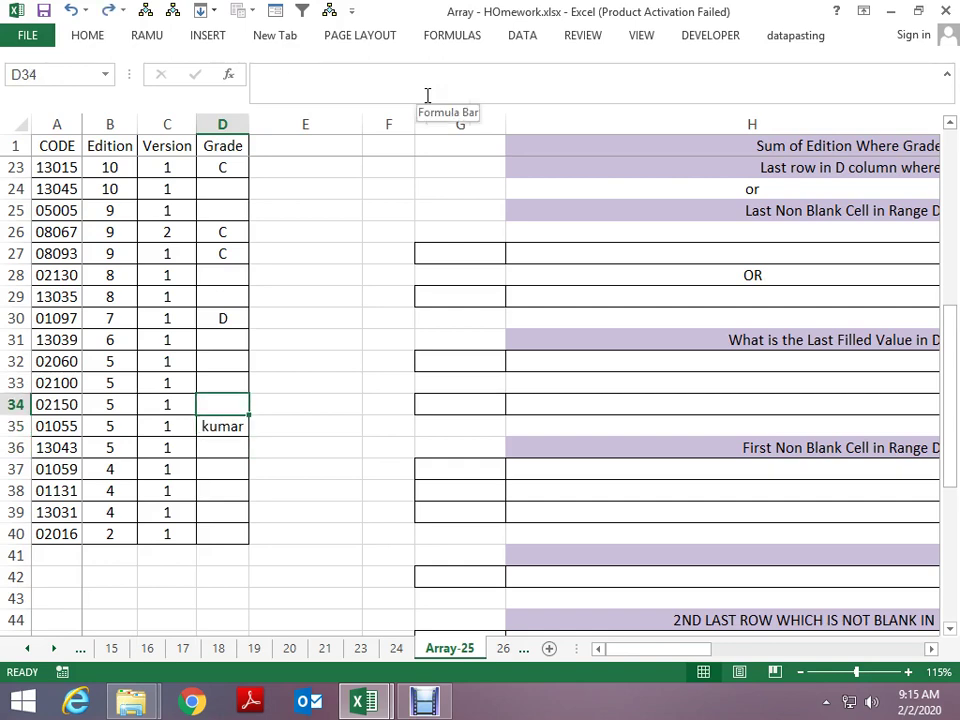
key(Up)
key(Right)
key(Up)
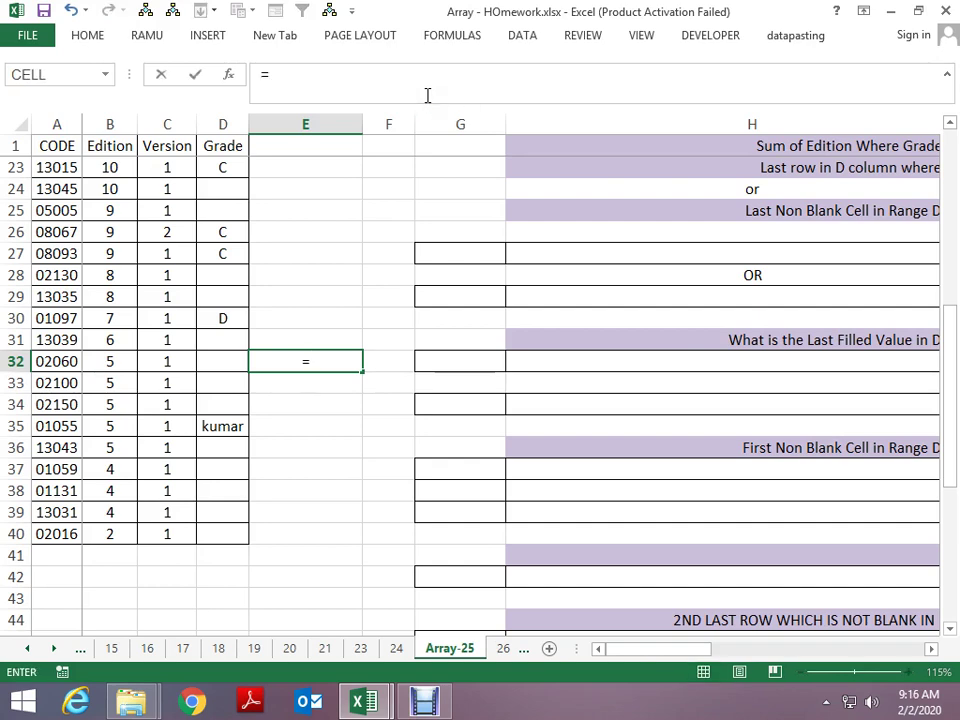
- Enter =IF(D1:D40<>"",D1:D40) in E32 to pick out the non-blank grades
text(IF()
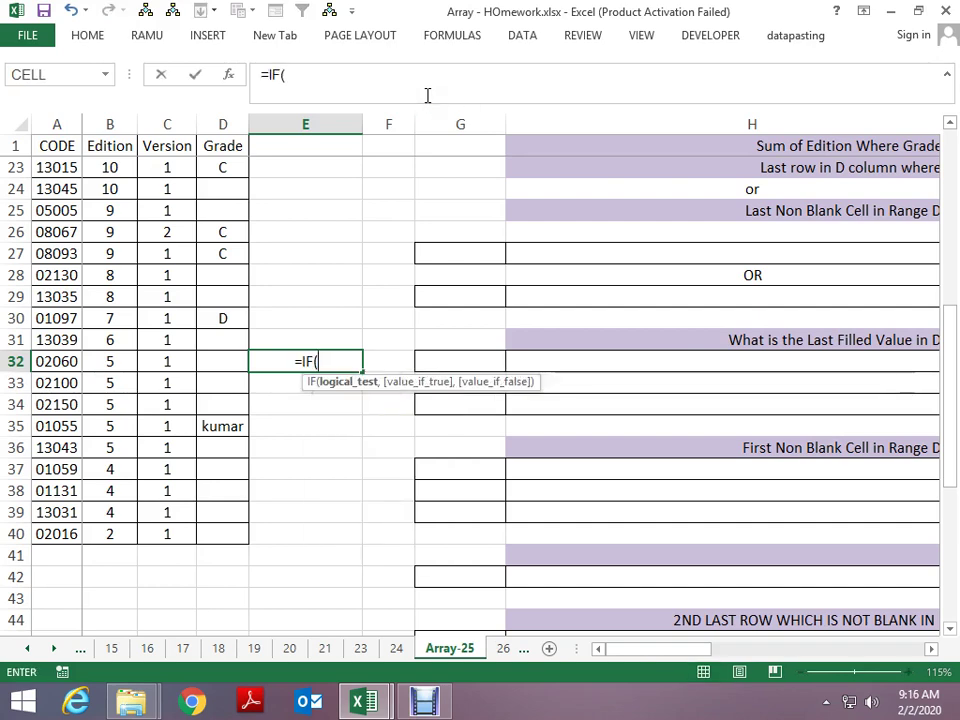
key(Left)
key(Up)
key(Up)
key(Up)
key(Up)
key(Up)
key(Up)
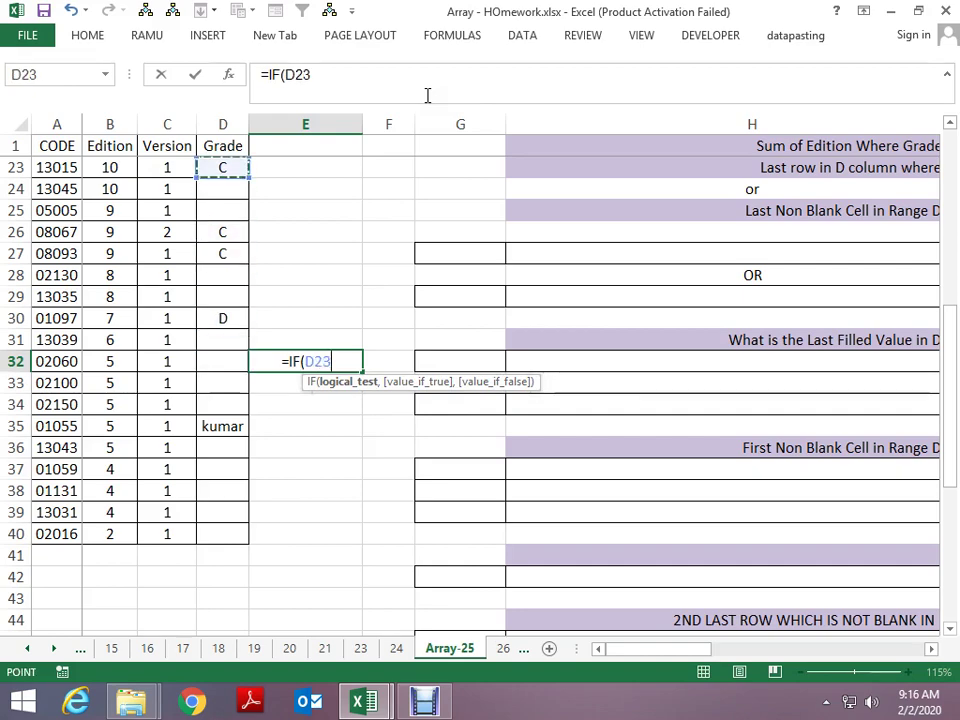
key(ctrl+Up)
key(ctrl+Up)
key(ctrl+Up)
key(shift+Down)
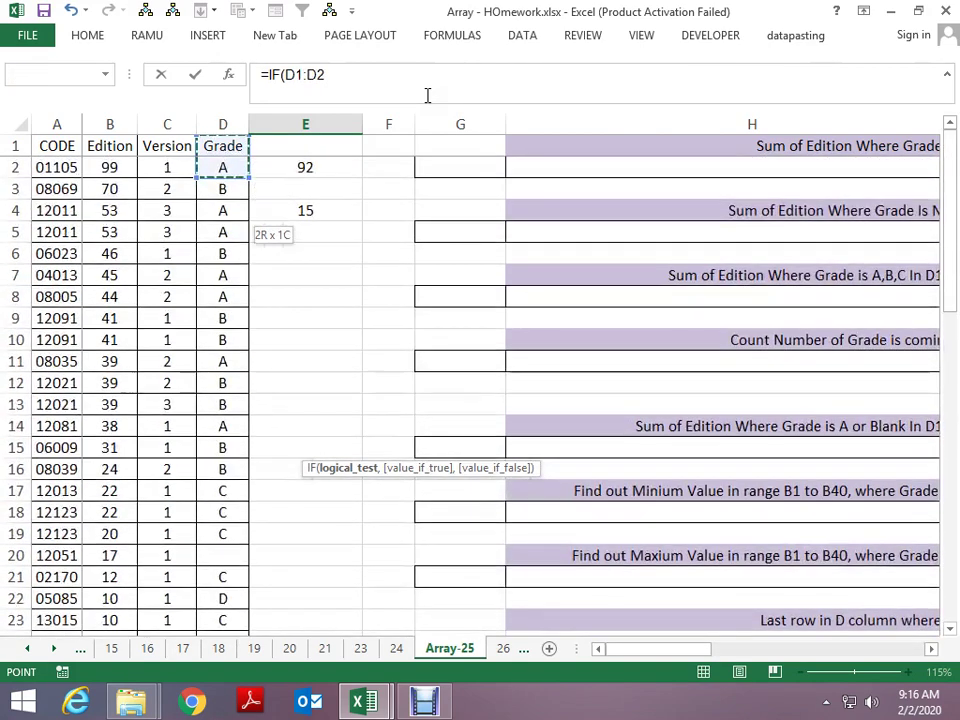
key(shift+Down)
key(shift+Down)
key(shift+Down)
key(shift+Down)
key(shift+Down)
key(shift+Down)
key(shift+Down)
key(shift+Down)
key(shift+Down)
key(shift+Down)
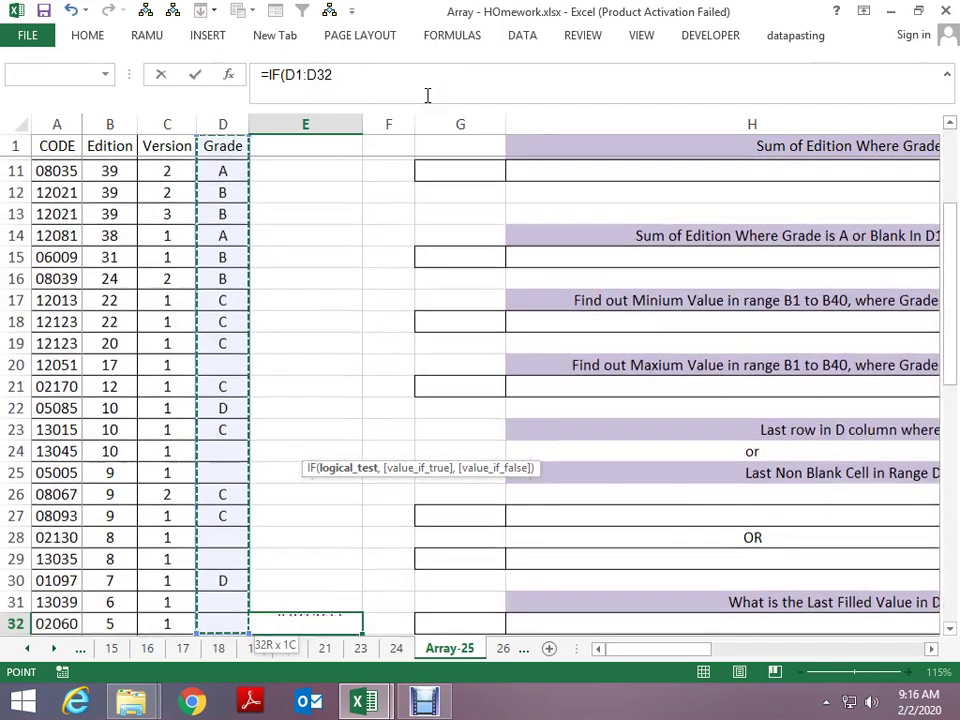
key(shift+Down)
key(shift+Down)
key(shift+Down)
key(shift+Down)
key(shift+Down)
key(shift+Down)
key(shift+Down)
key(shift+Down)
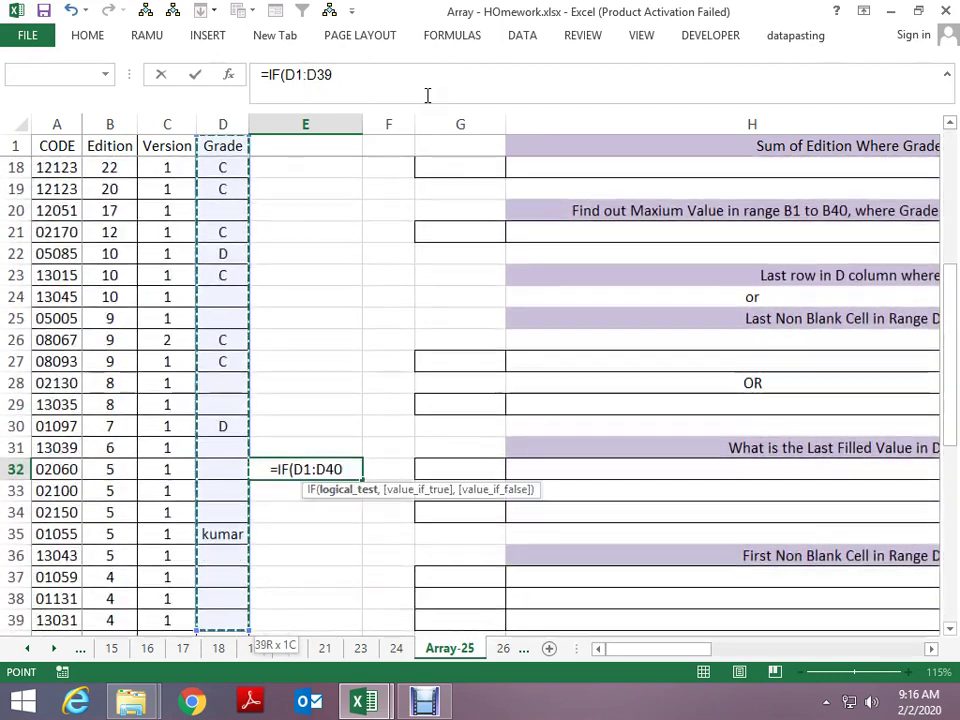
key(shift+Down)
key(shift+Down)
key(shift+Down)
key(shift+Down)
key(shift+Up)
key(shift+Up)
key(shift+Up)
key(shift+Down)
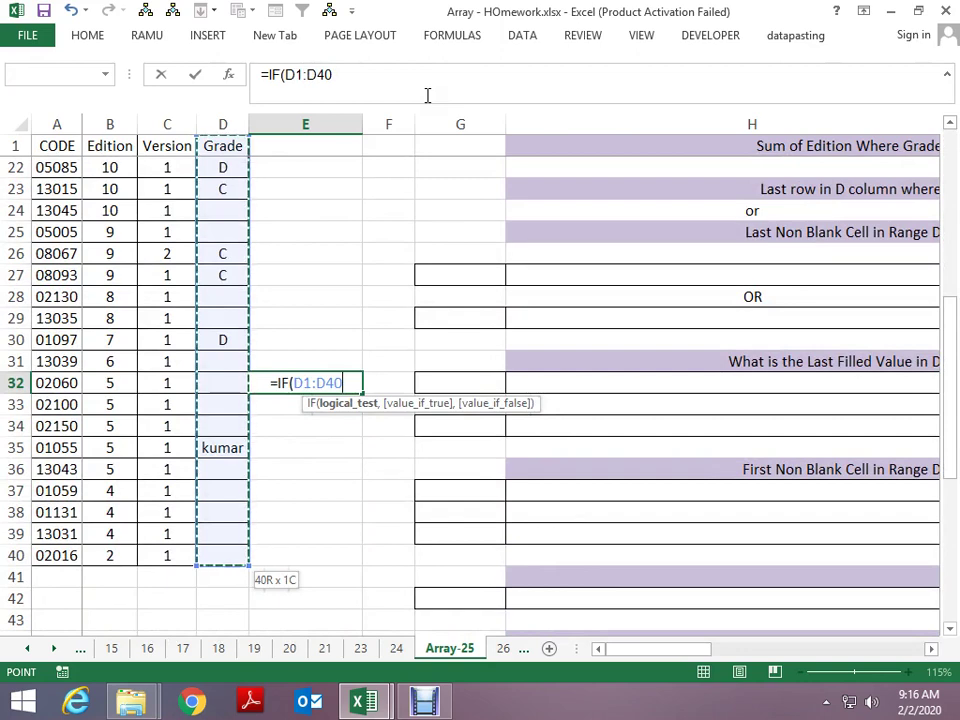
text(<>)
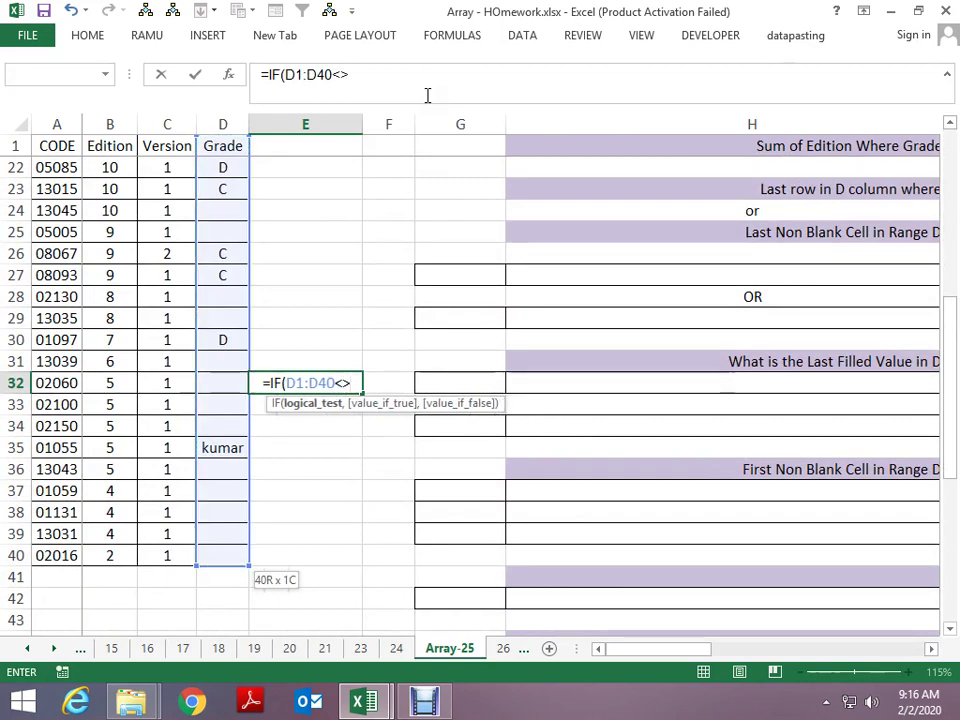
text("")
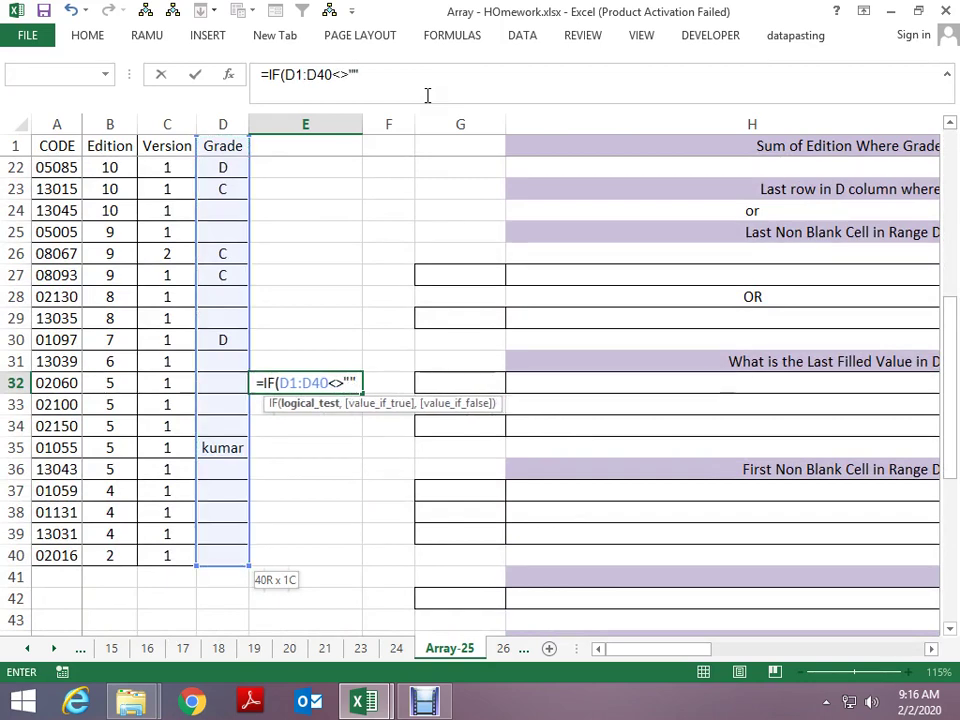
text(,)
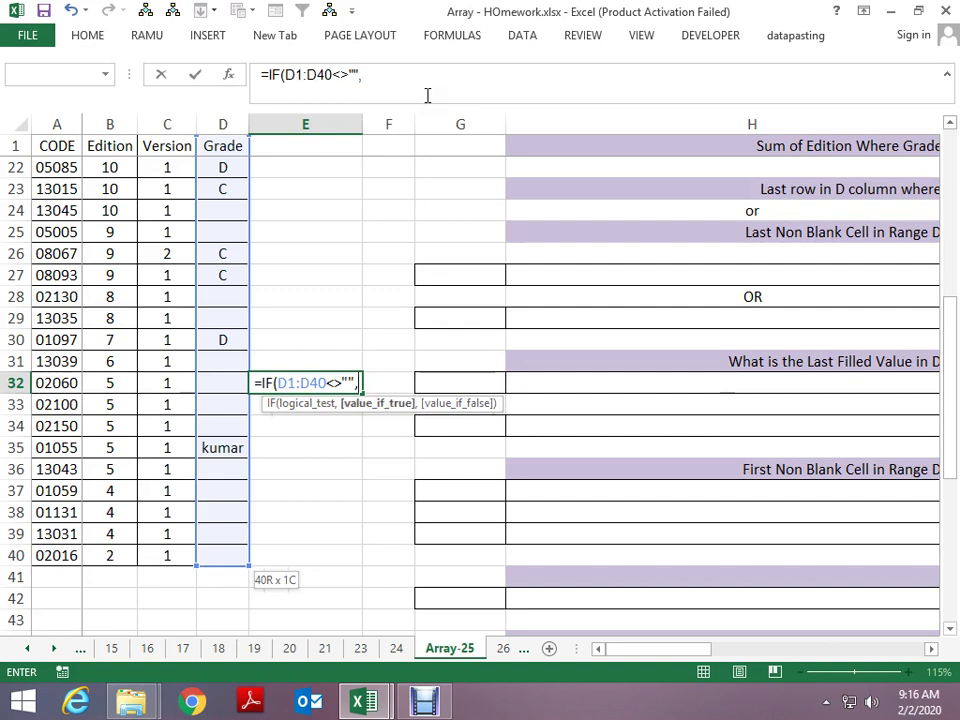
text(D)
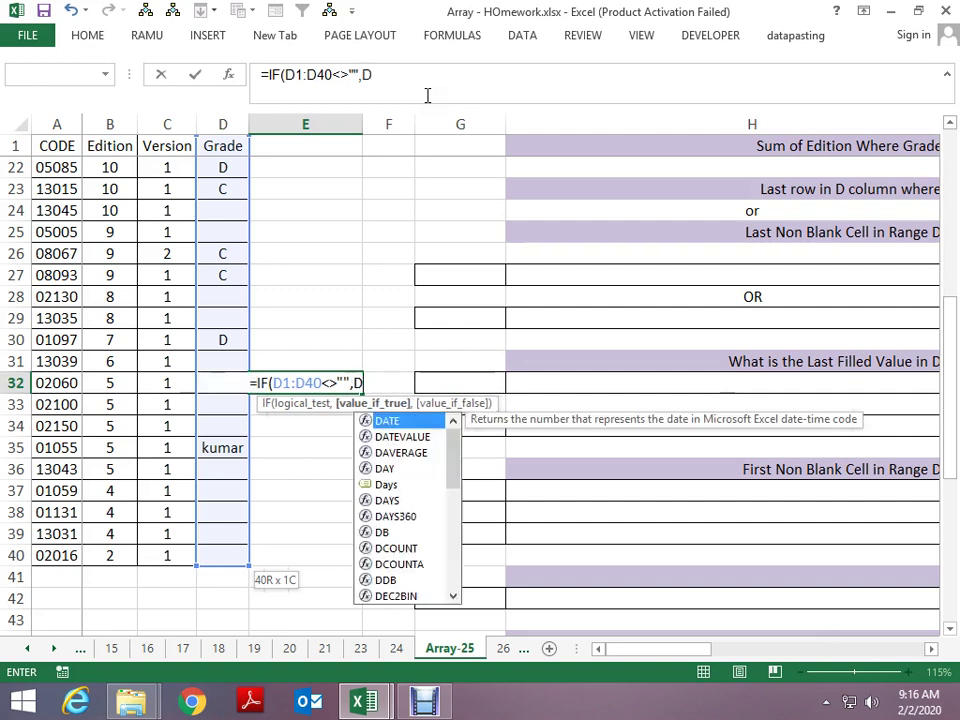
text(1:D)
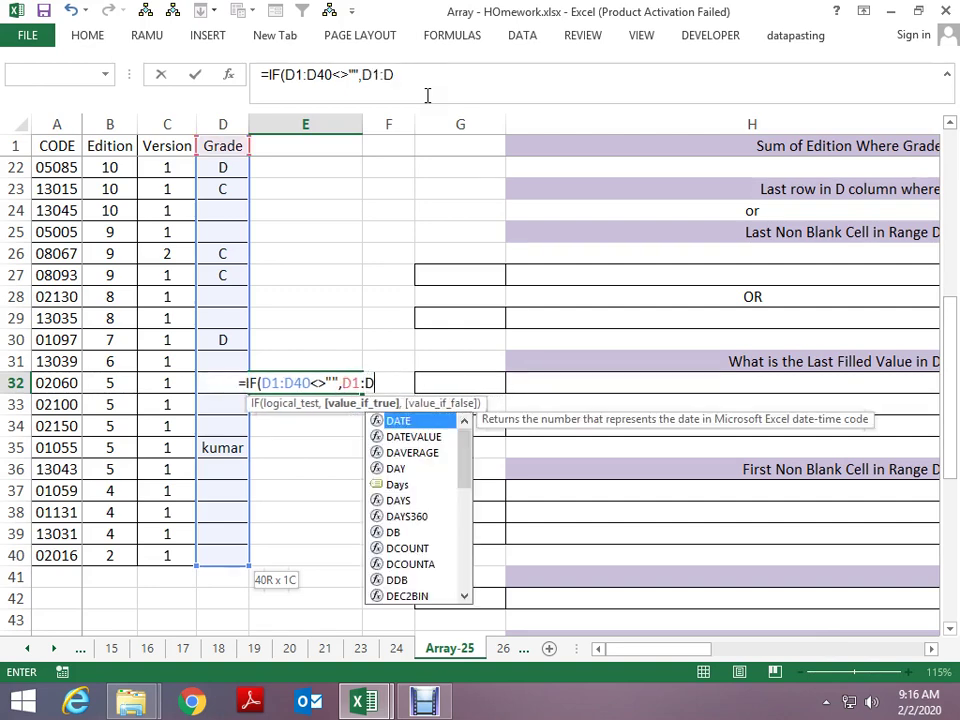
text(40)
key(Return)
- Evaluate E32's formula with F9 to preview the array of grades, then discard the preview
key(Up)
key(F2)
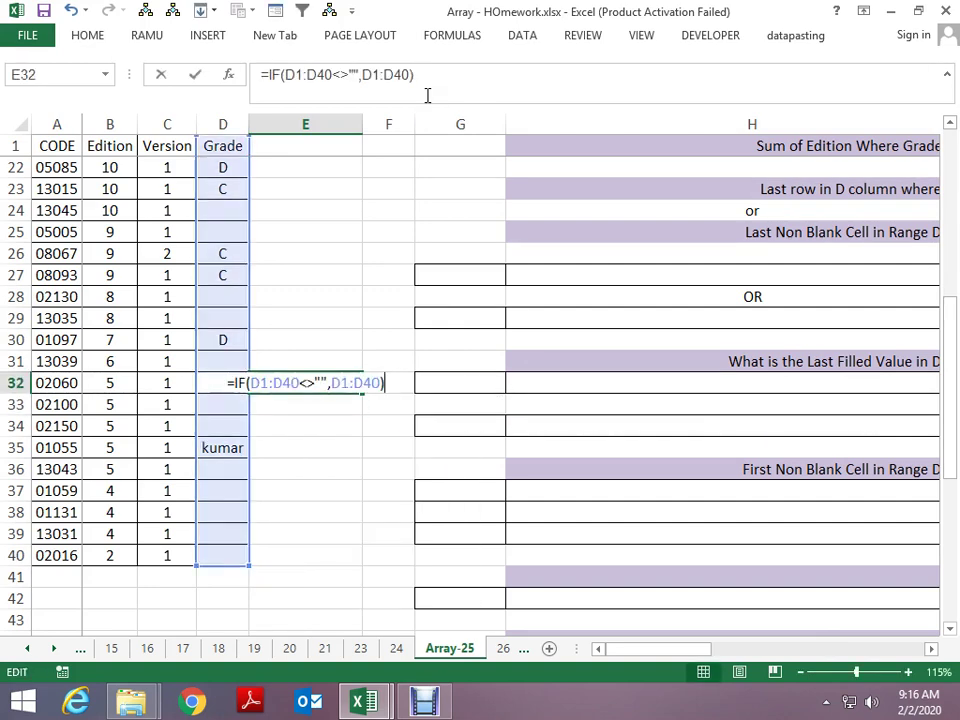
key(shift+Home)
key(shift+Right)
key(F9)
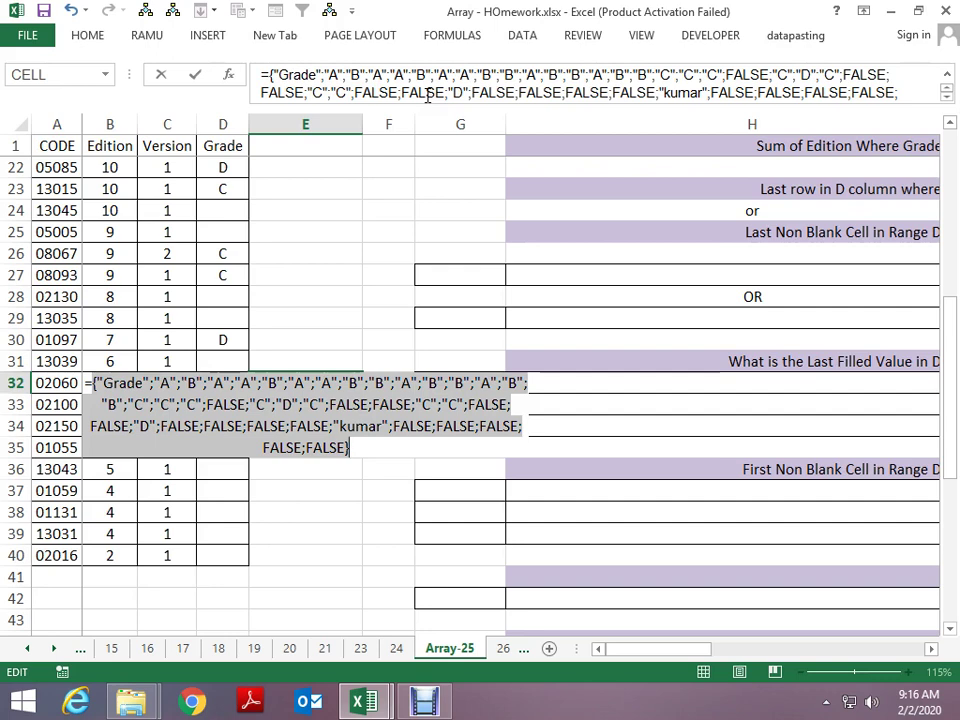
key(Escape)
- Wrap the second D1:D40 in E32's IF formula in ROW() and commit it as an array formula
key(F2)
key(Left)
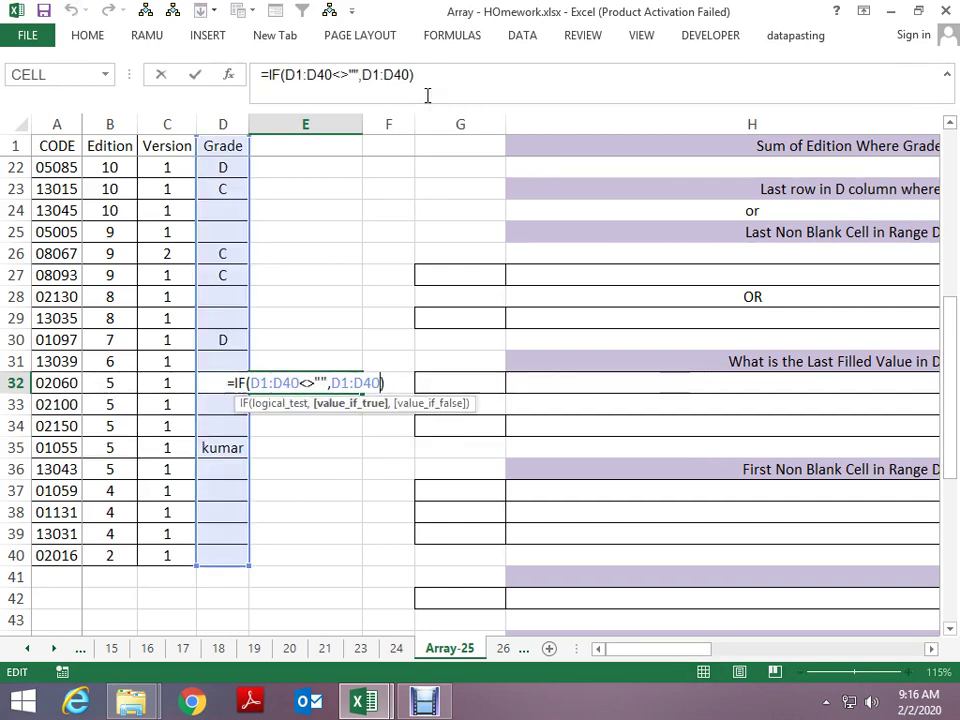
key(Left)
key(Left)
key(Left)
key(Left)
key(Left)
key(Left)
text(R)
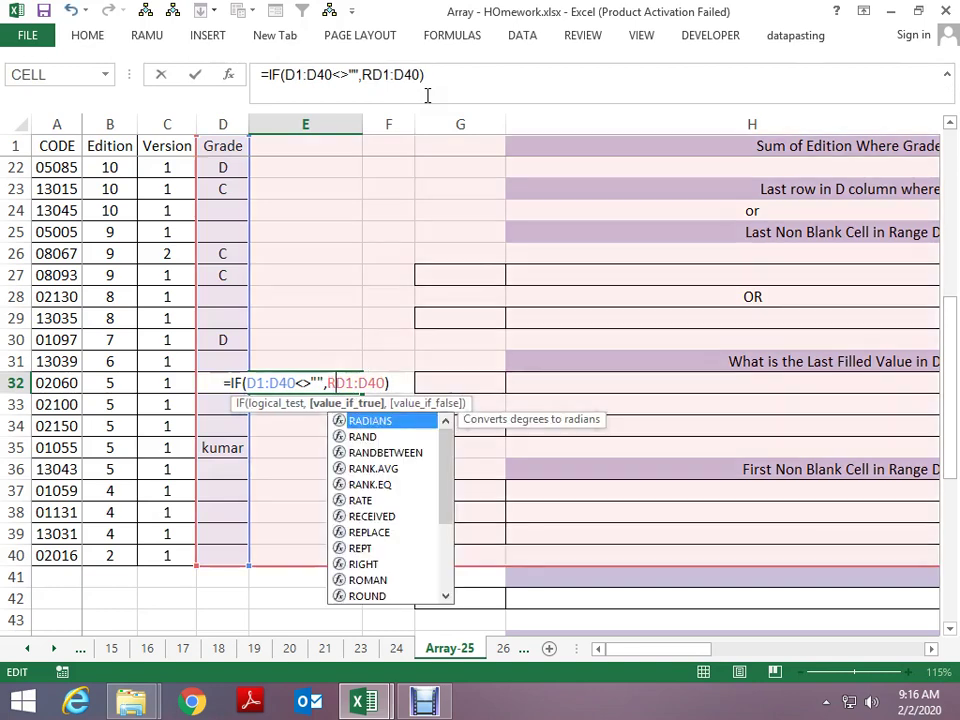
text(OW()
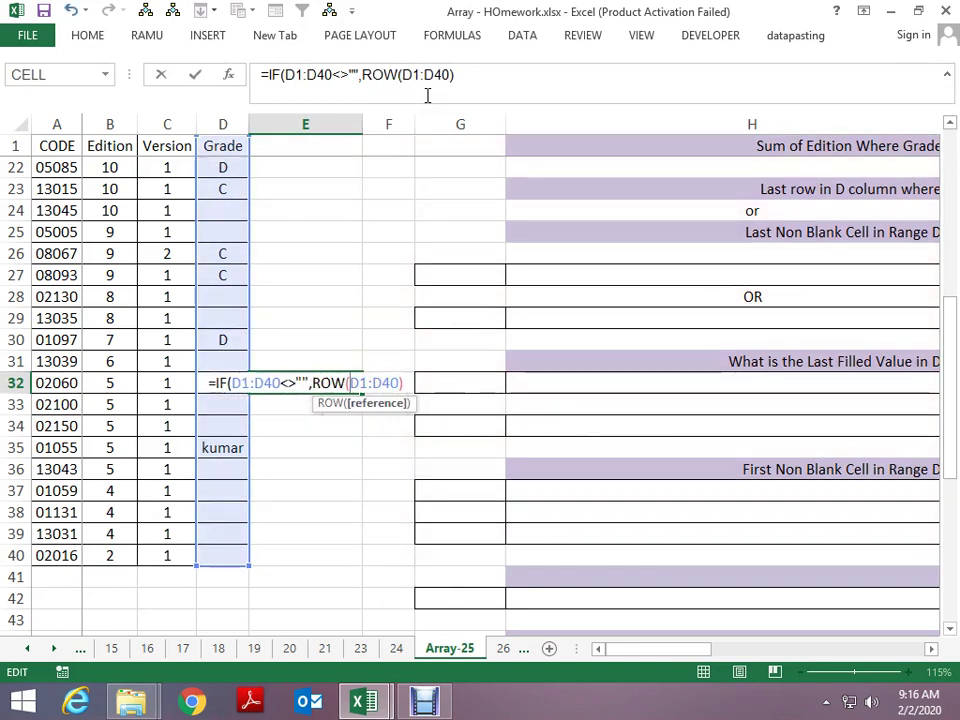
key(Return)
text())
key(Return)
key(F2)
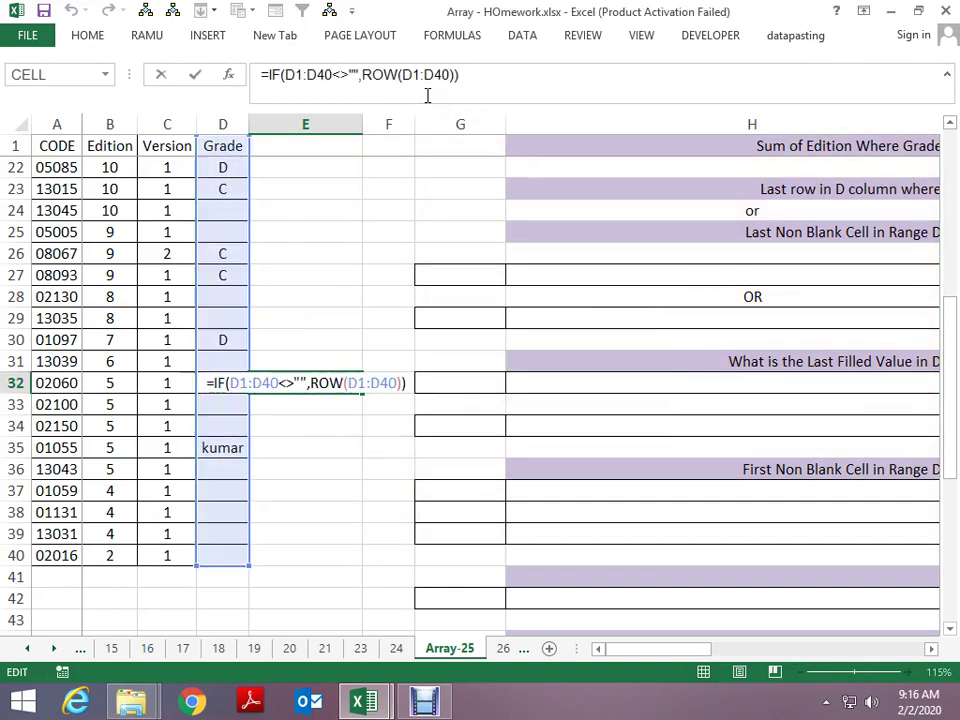
key(ctrl+shift+Return)
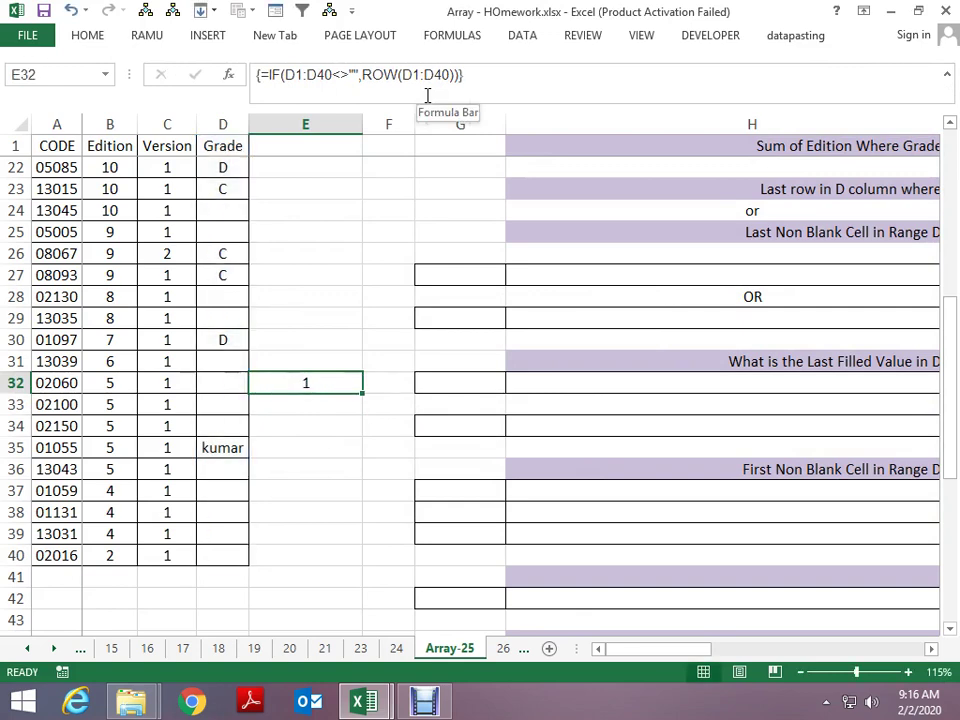
- Preview E32's row-number array for non-blank D1:D40 cells with F9, keeping the formula unchanged
key(F2)
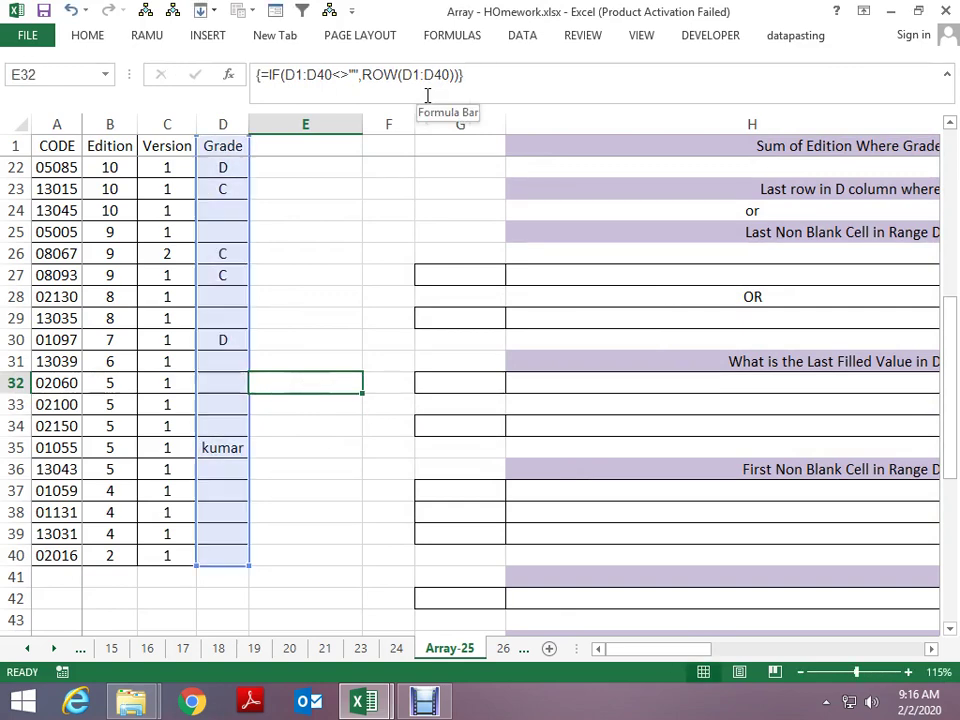
key(Return)
key(Up)
key(F2)
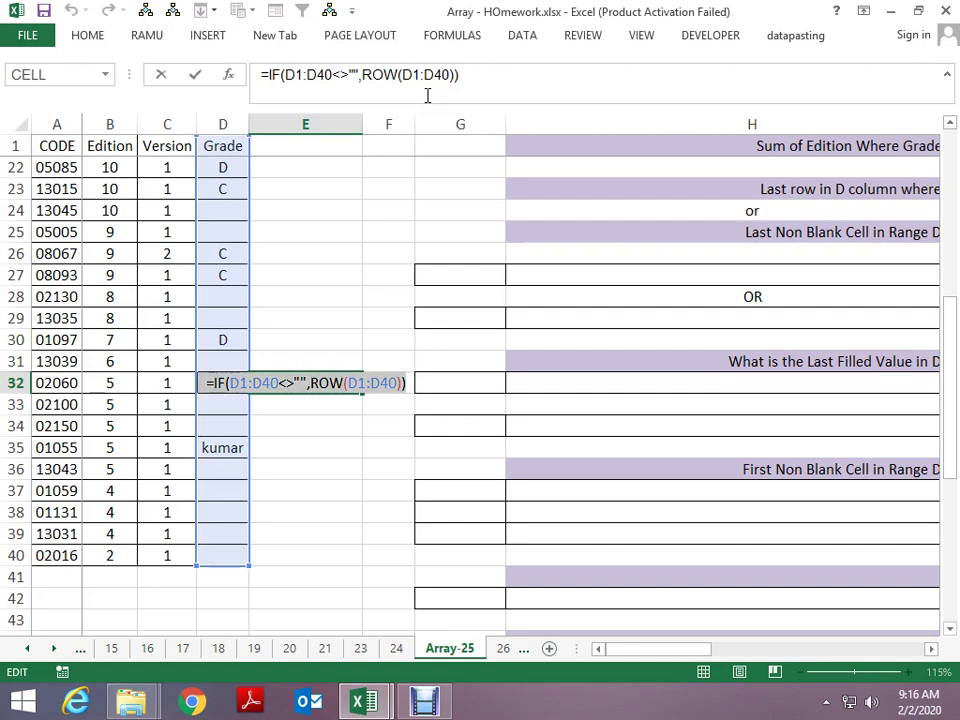
key(F9)
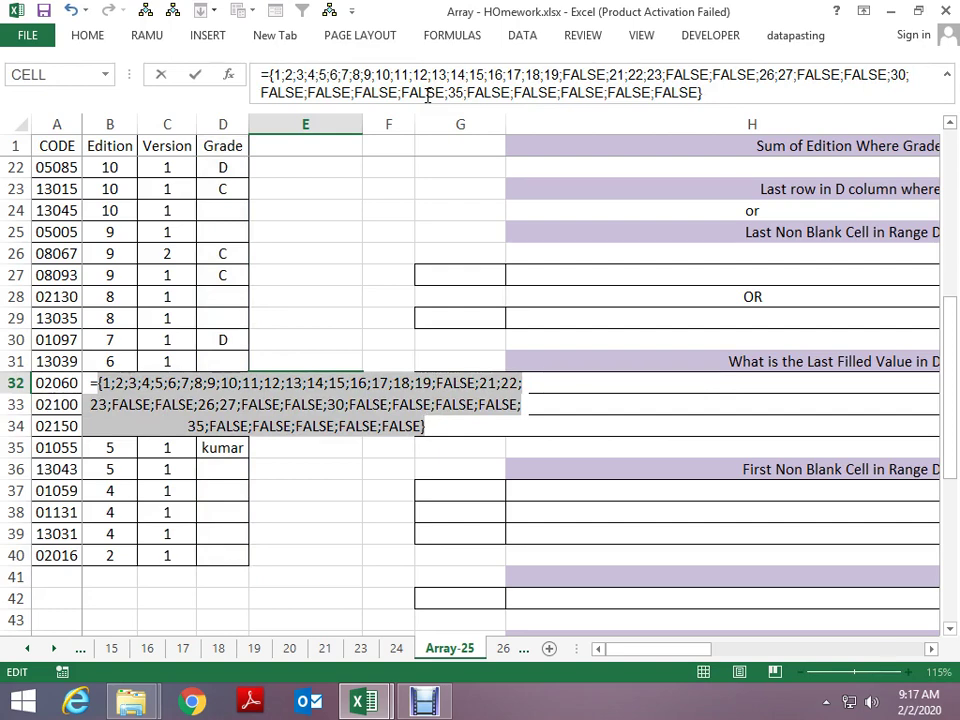
key(Escape)
- Wrap E32's IF/ROW formula in MAX() and commit it as an array formula
key(F2)
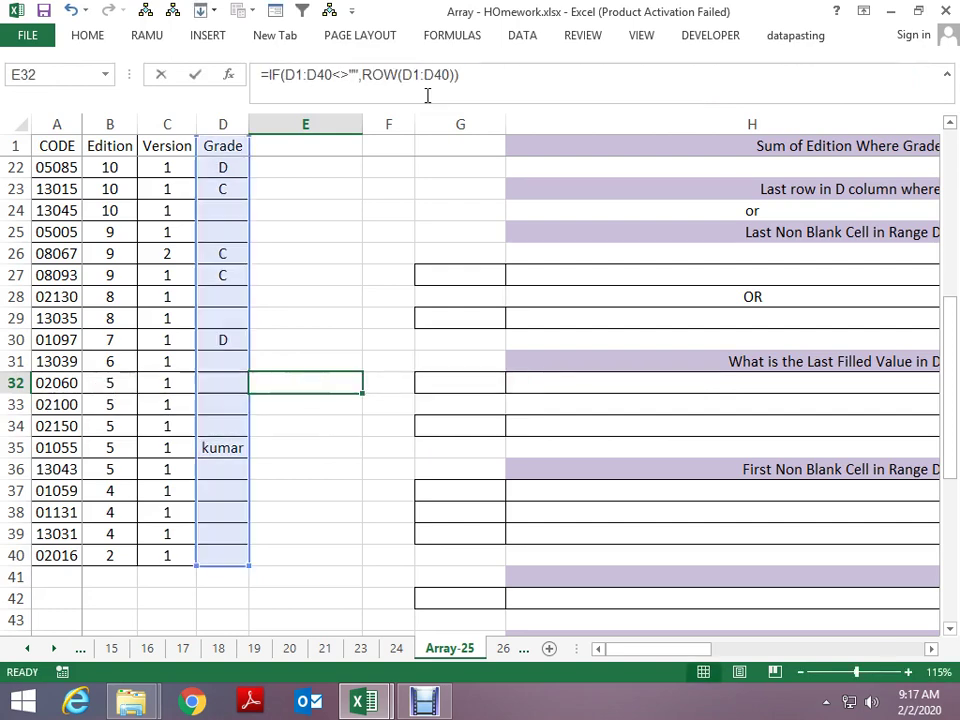
key(Home)
key(Right)
text(MA)
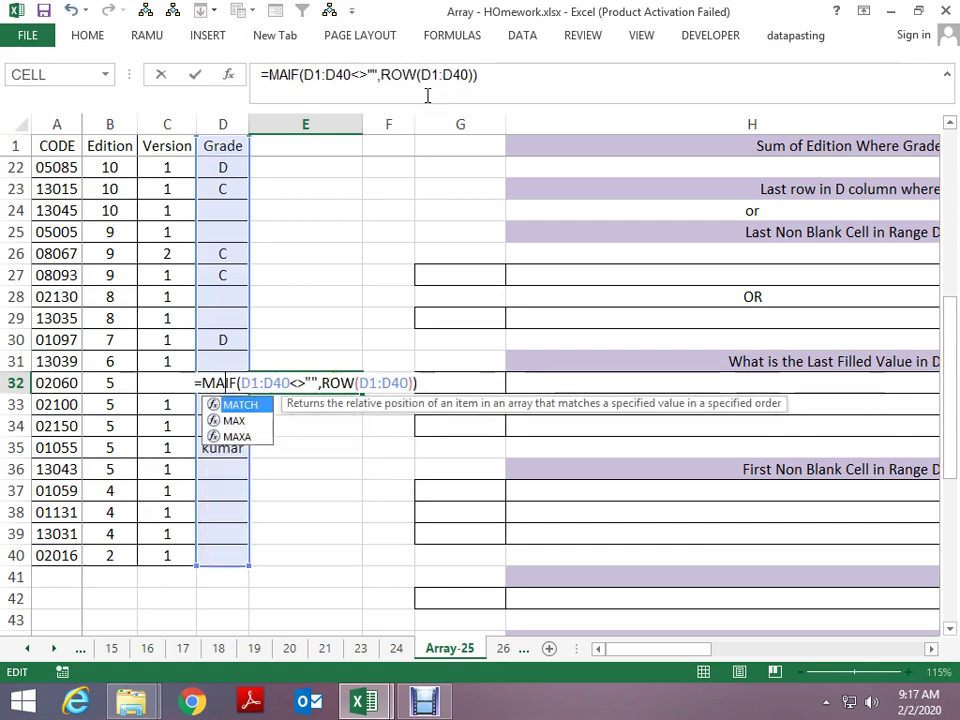
text(X()
key(Return)
key(Up)
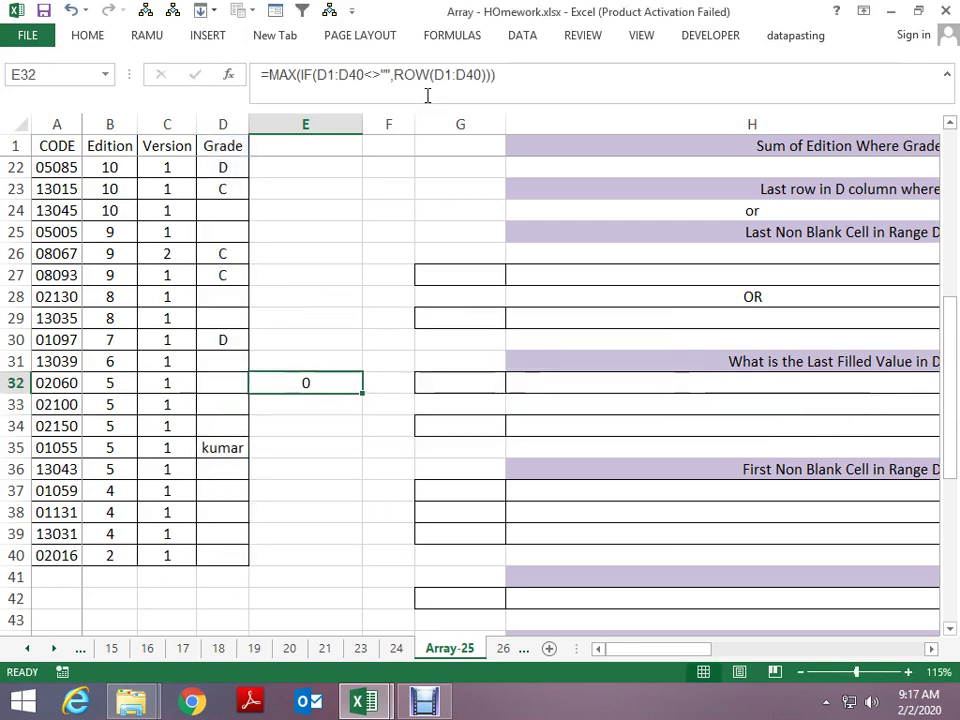
key(F2)
key(ctrl+shift+Return)
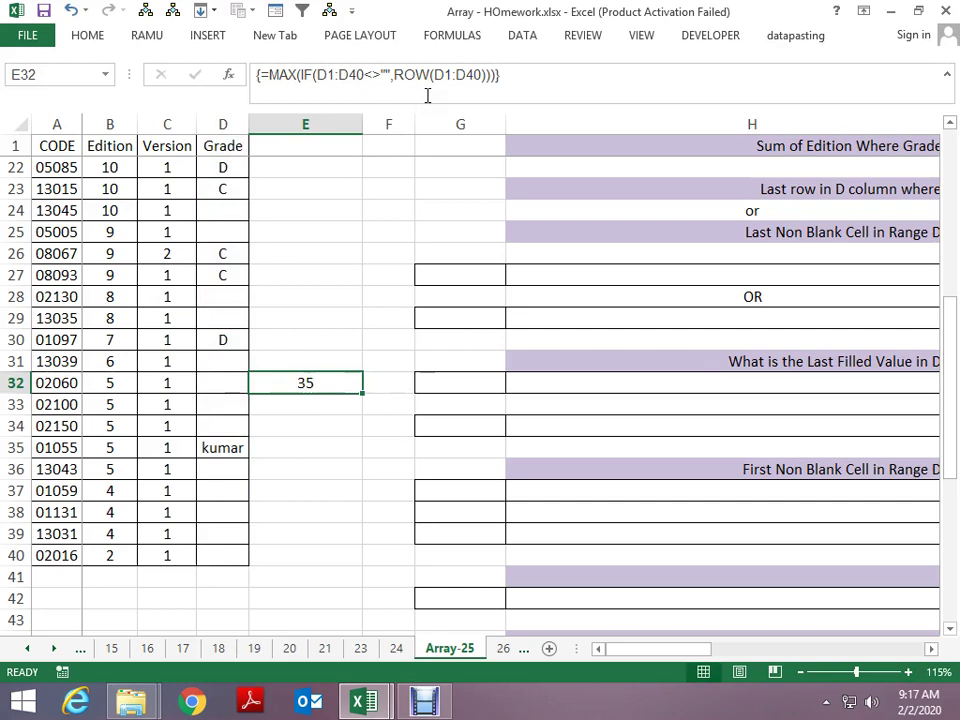
- Wrap the MAX formula in INDEX(D1:D40, …) and array-enter it so E32 returns kumar
key(F2)
key(Home)
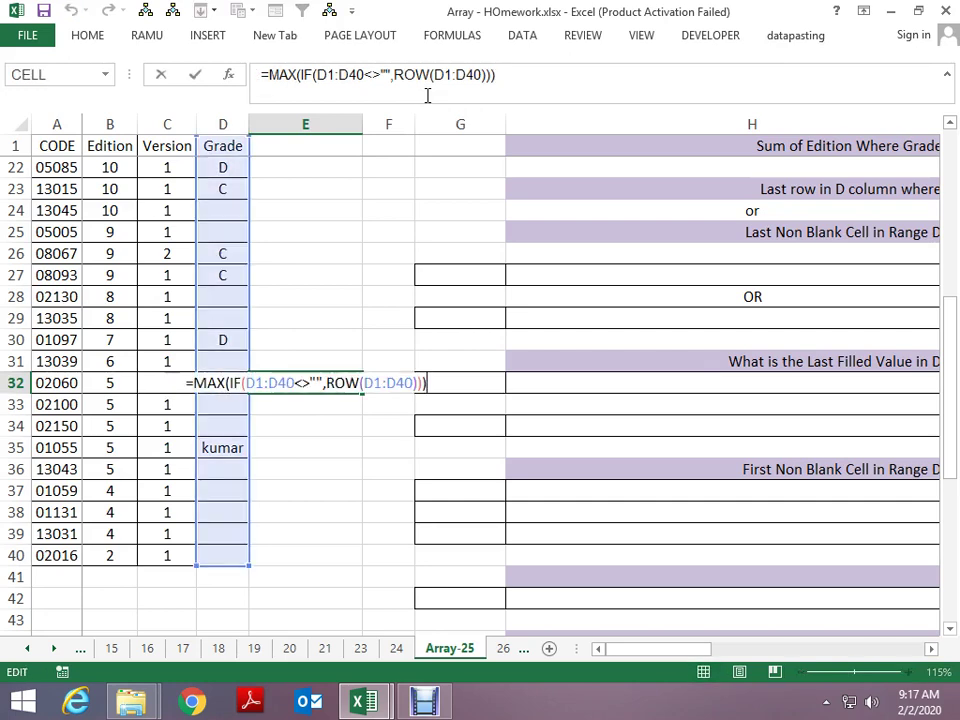
key(Right)
text(INDE)
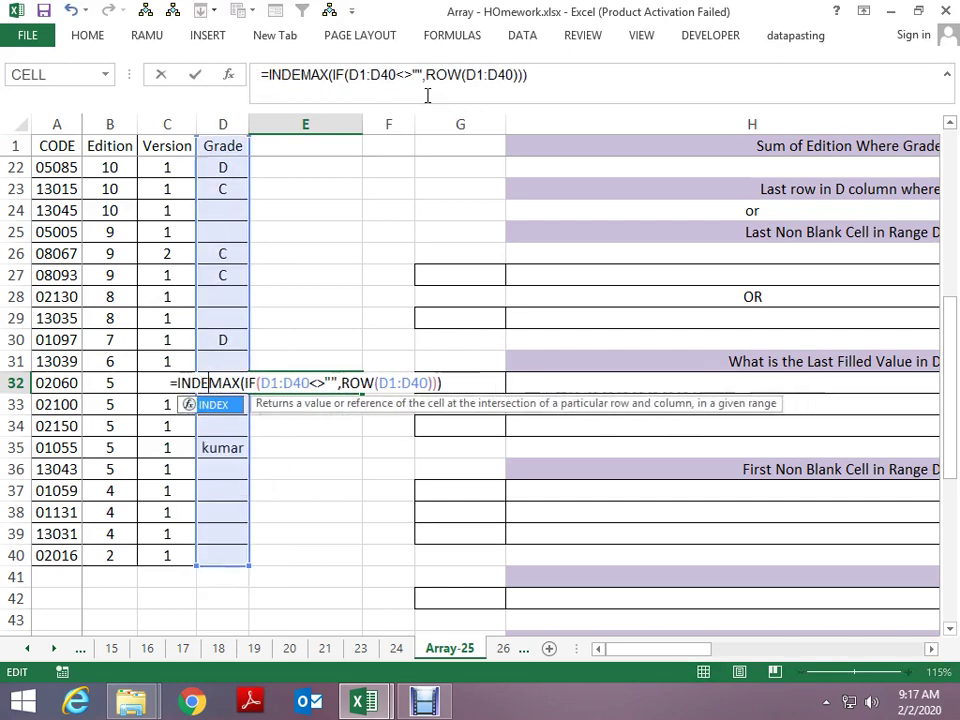
text(X(D1)
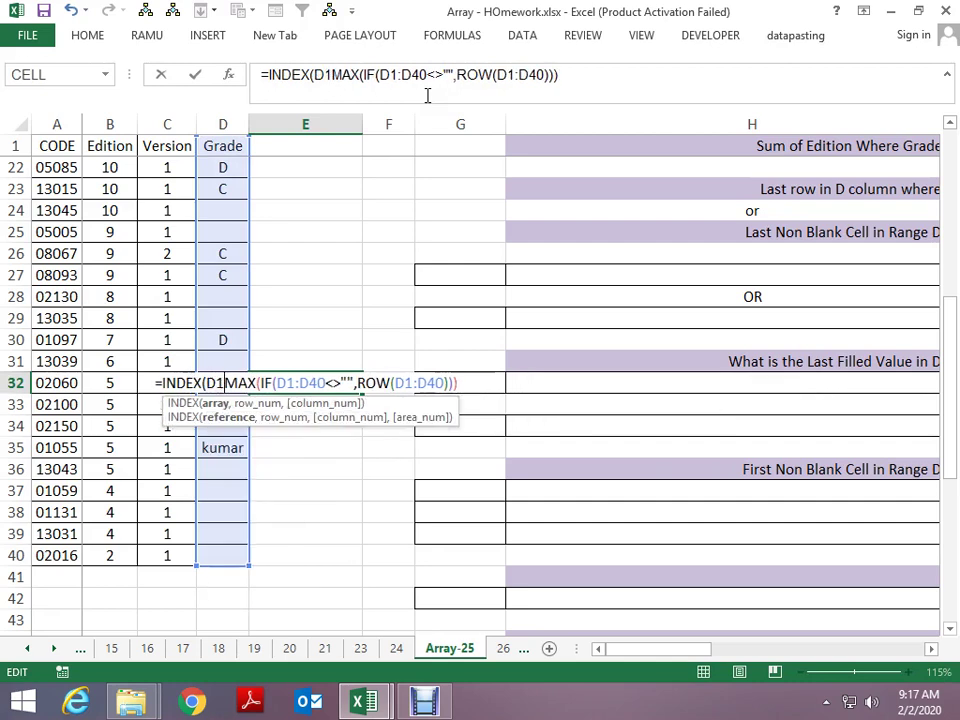
text(:D40)
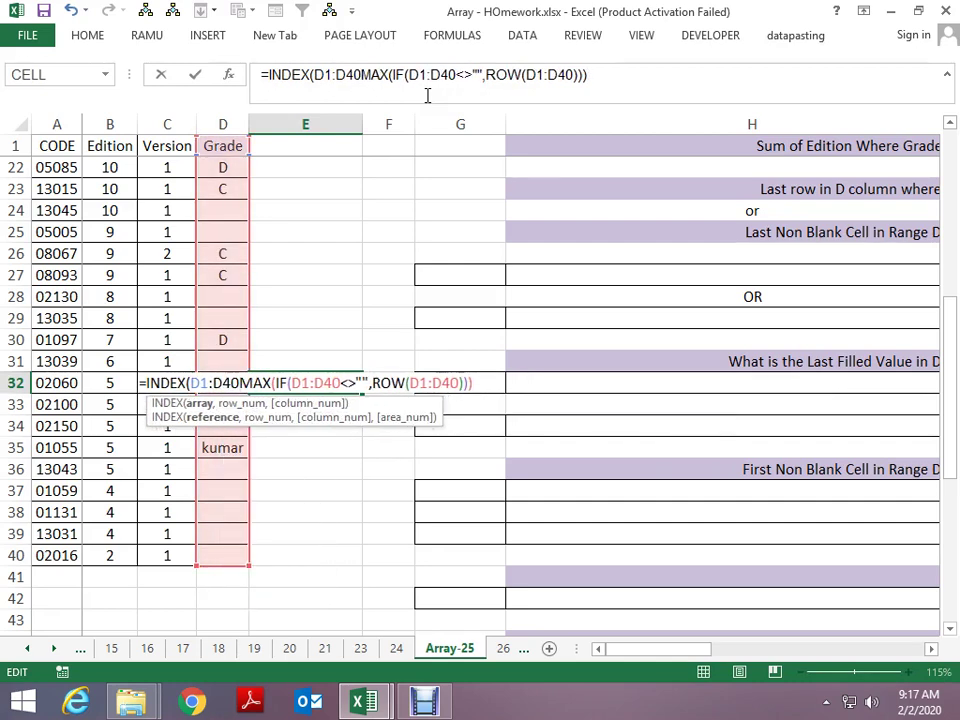
text(,)
key(Return)
key(Up)
click(427, 95)
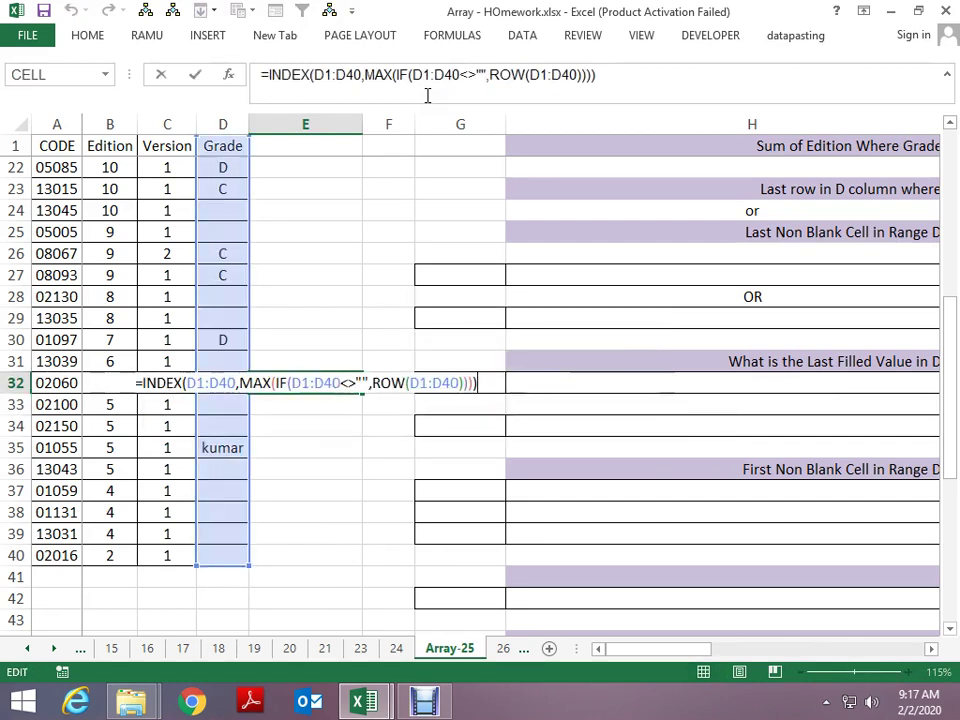
key(ctrl+shift+Return)
key(Left)
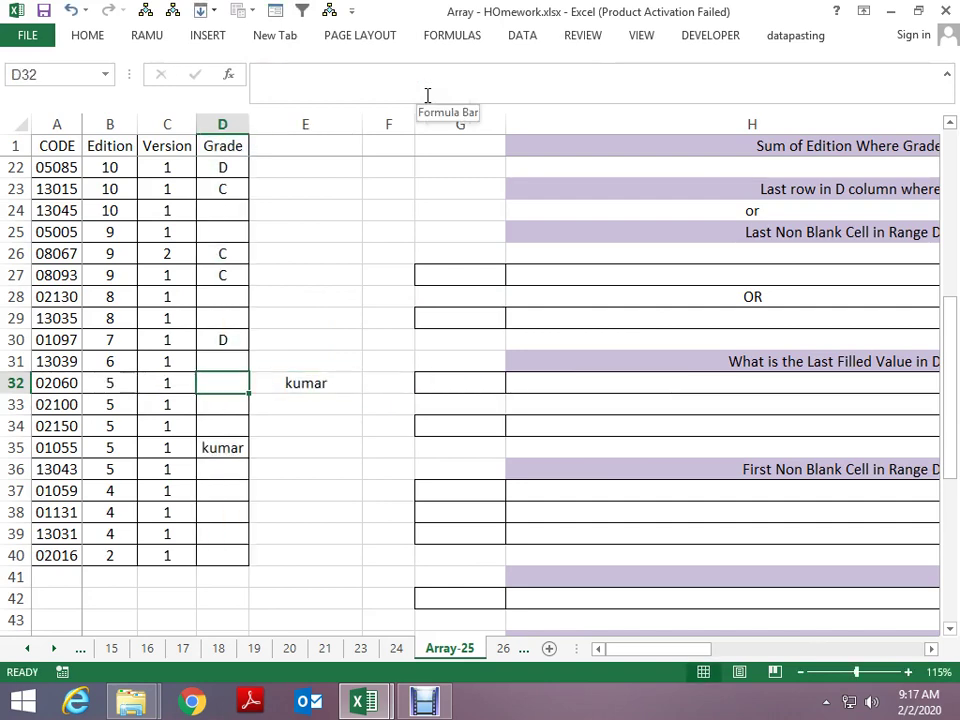
key(Down)
key(Down)
key(Down)
key(Down)
key(Down)
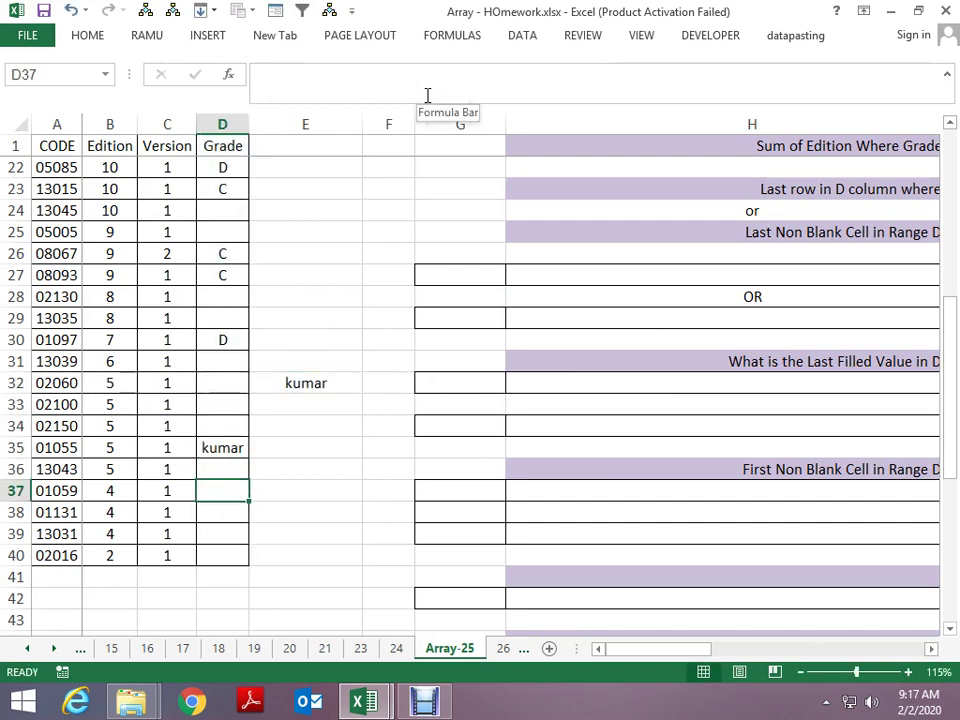
key(Down)
text(MOHAN)
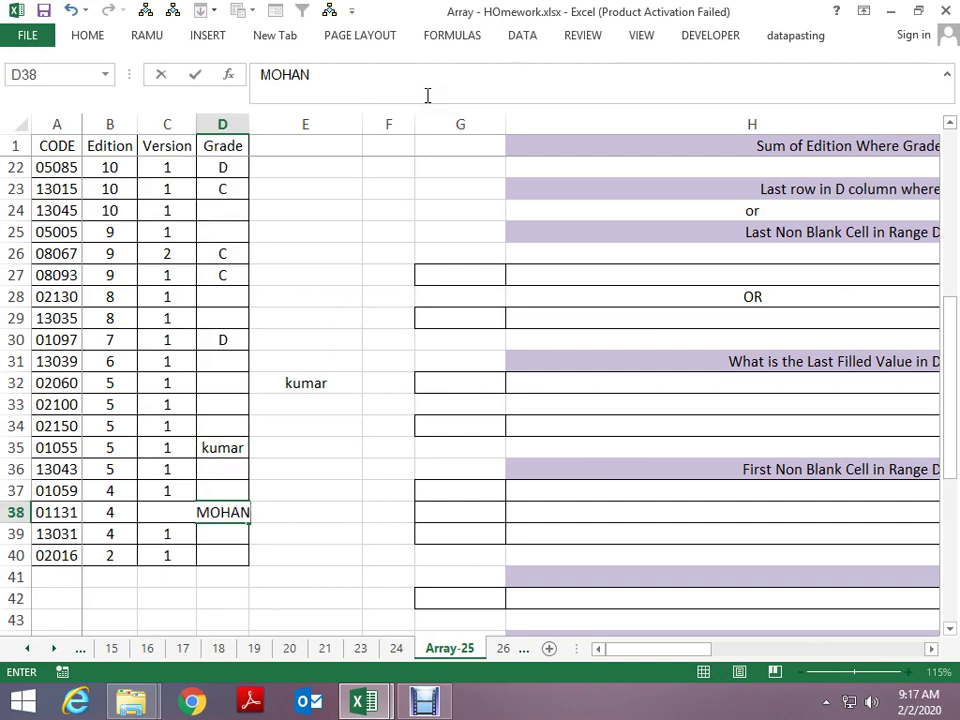
key(Return)
key(Down)
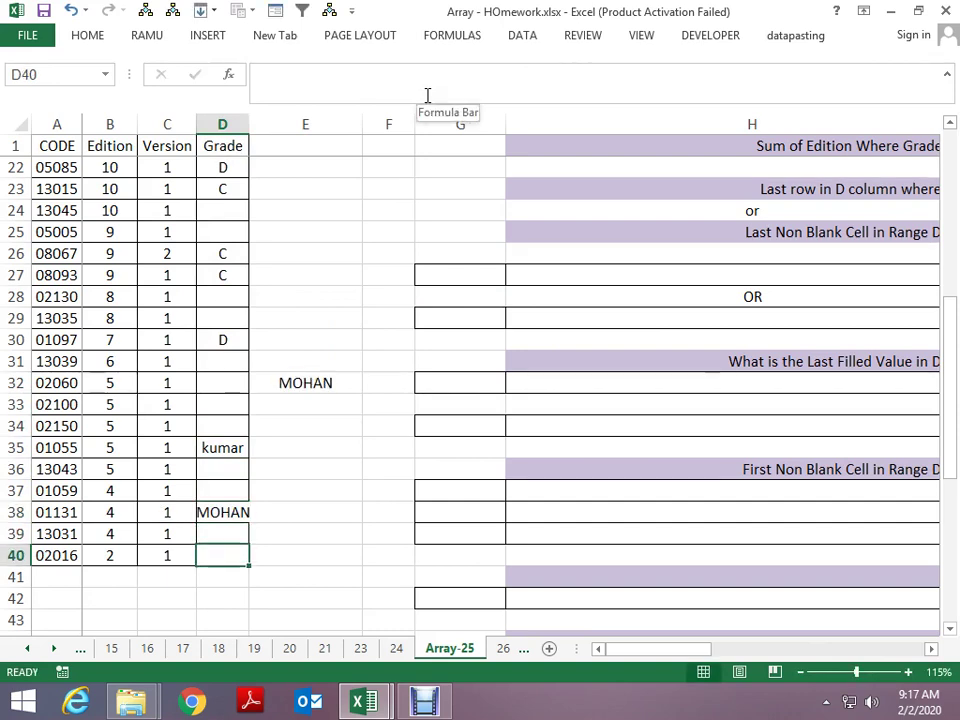
text(DELHI)
key(Return)
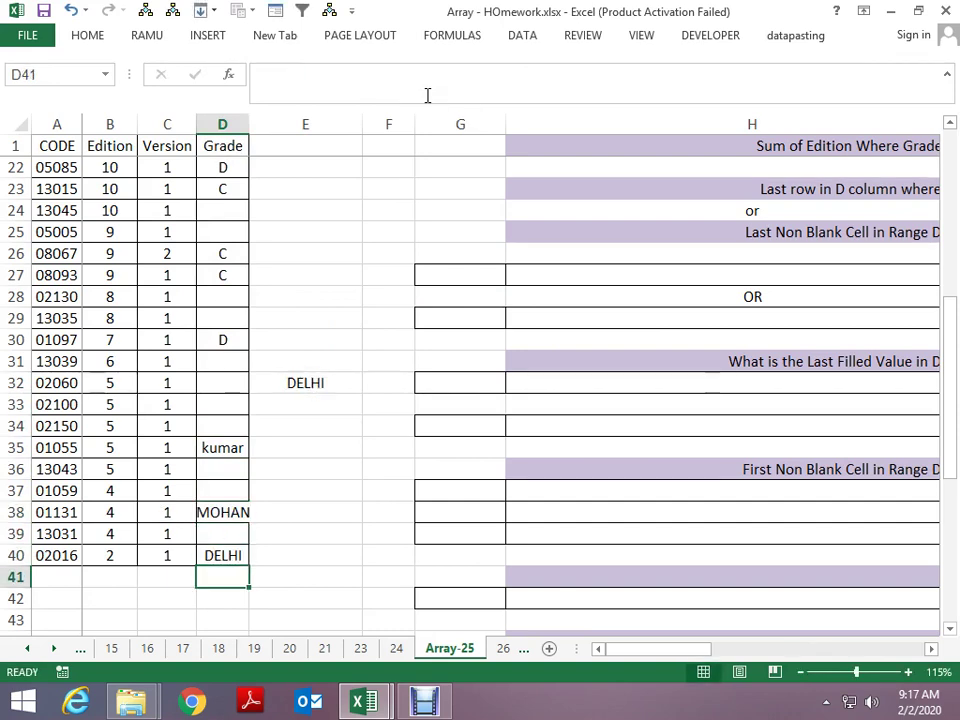
key(Up)
key(Delete)
key(Up)
key(Up)
key(Delete)
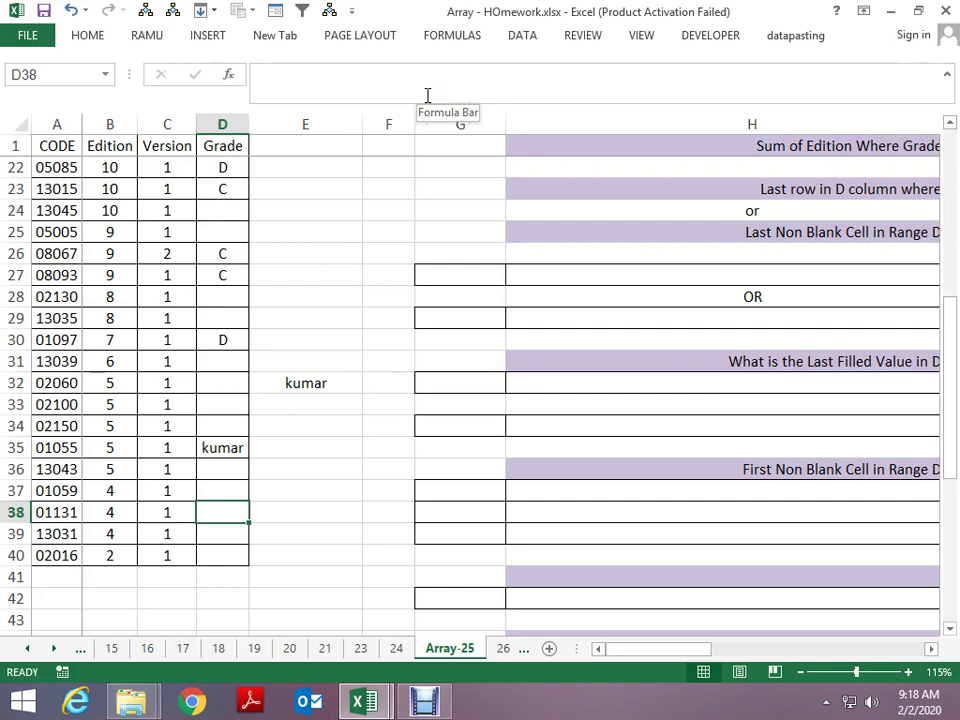
click(331, 382)
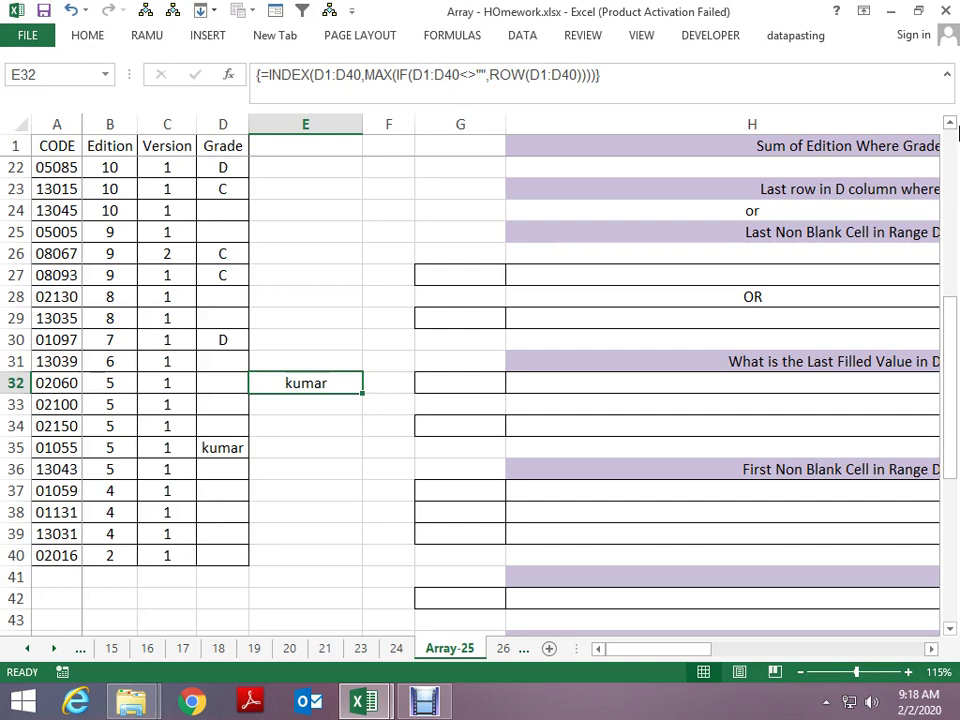
- Page through the sheet tabs from 26 up to sheet 37, glancing at a few cells
key(Right)
key(Right)
key(Right)
key(Right)
key(Right)
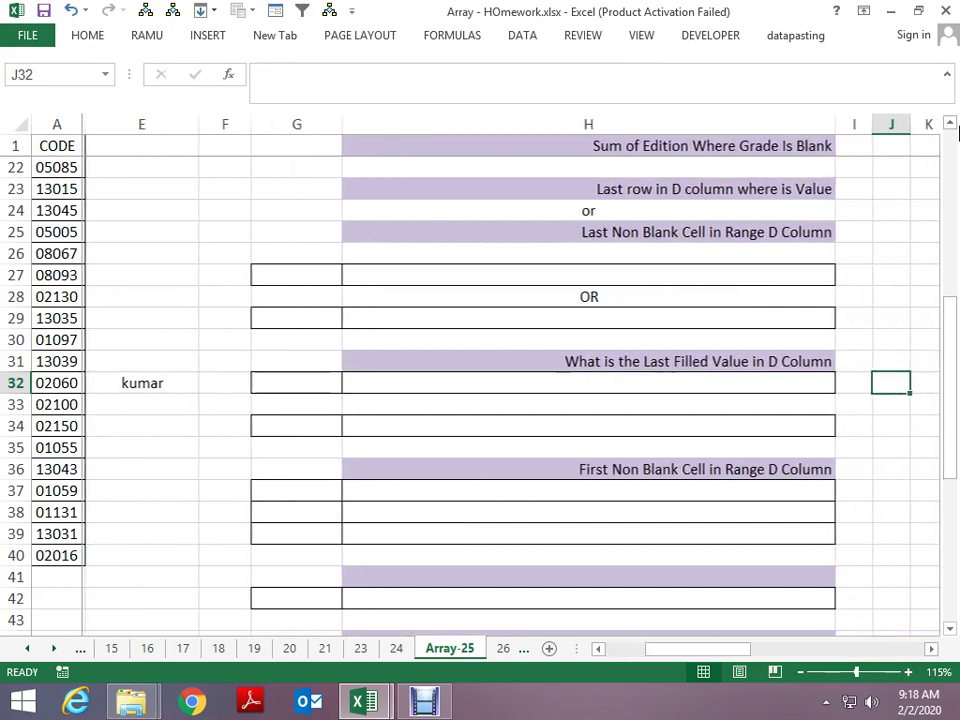
key(Left)
key(ctrl+Page_Down)
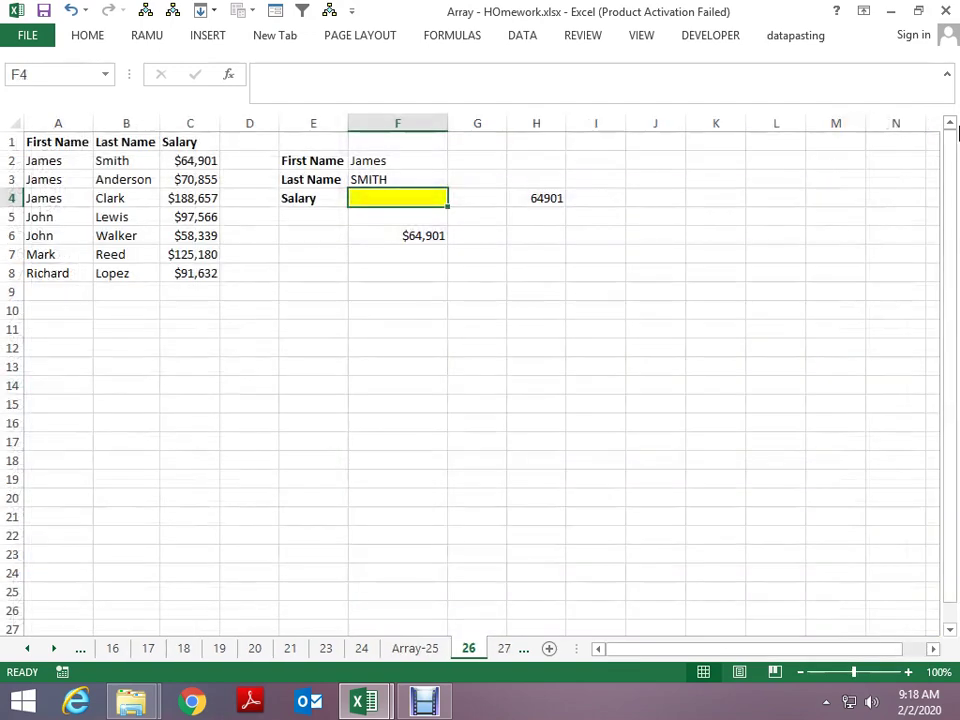
key(ctrl+Page_Down)
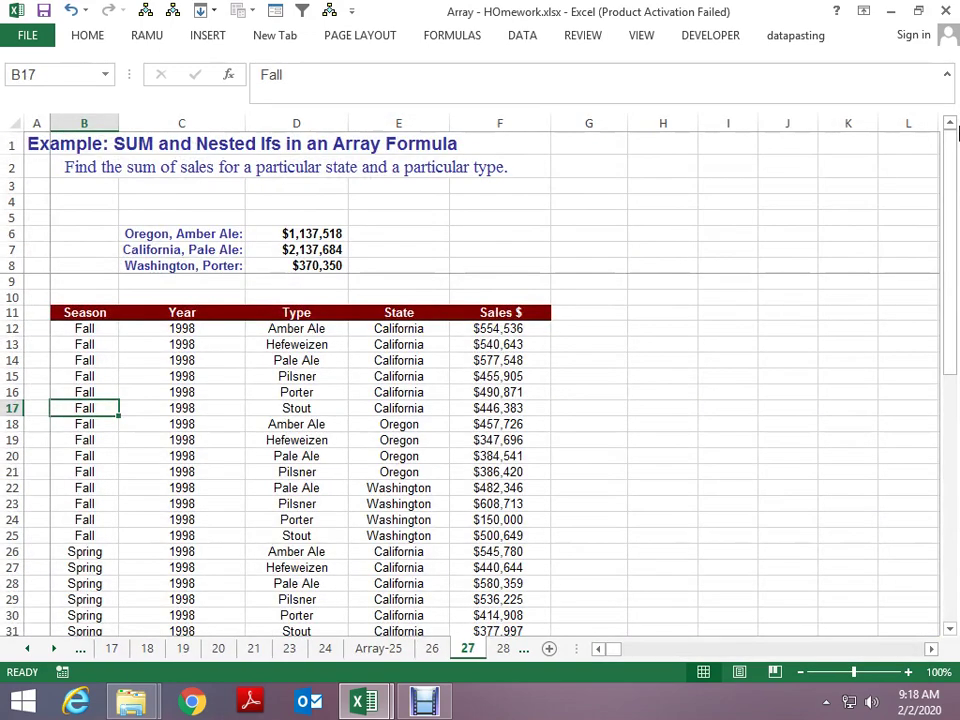
key(ctrl+Page_Down)
key(ctrl+Page_Down)
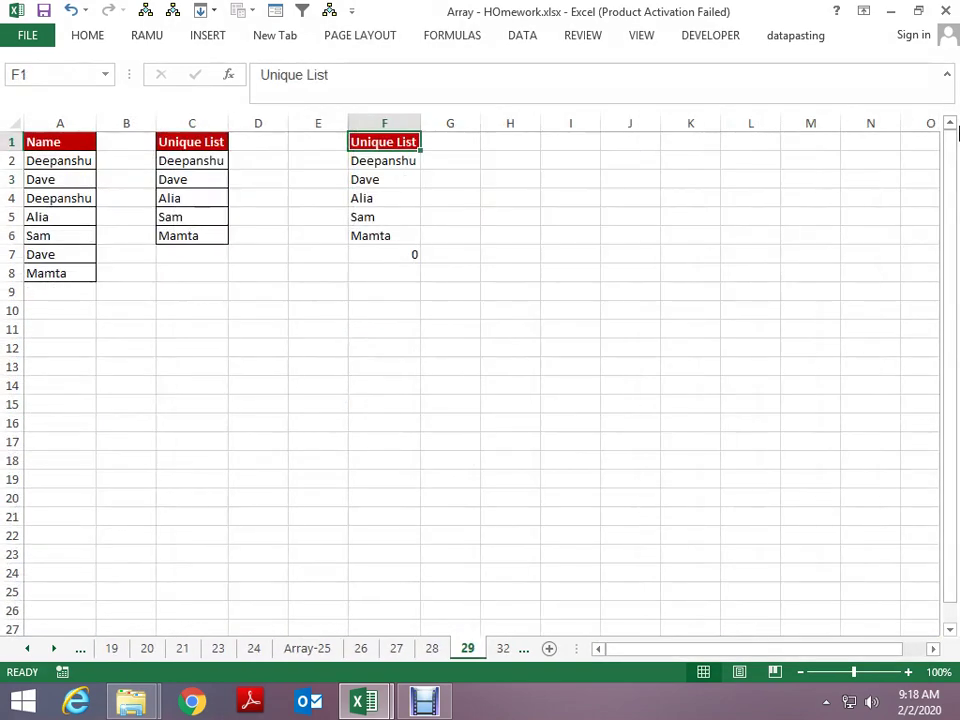
key(ctrl+Page_Down)
key(ctrl+Page_Down)
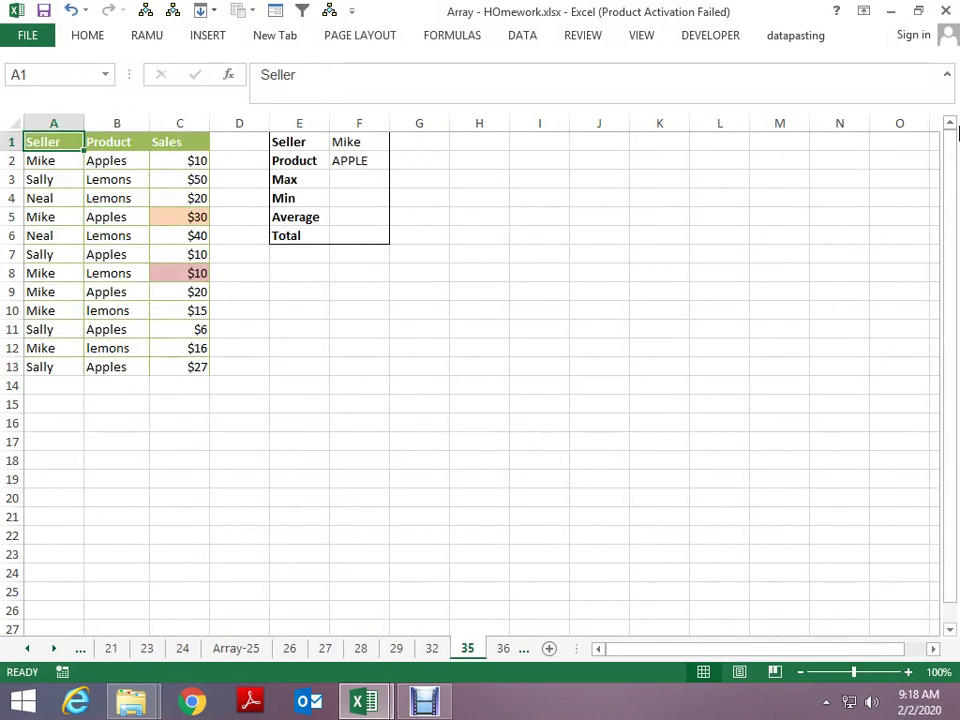
key(ctrl+Page_Down)
key(ctrl+Page_Down)
key(ctrl+Page_Up)
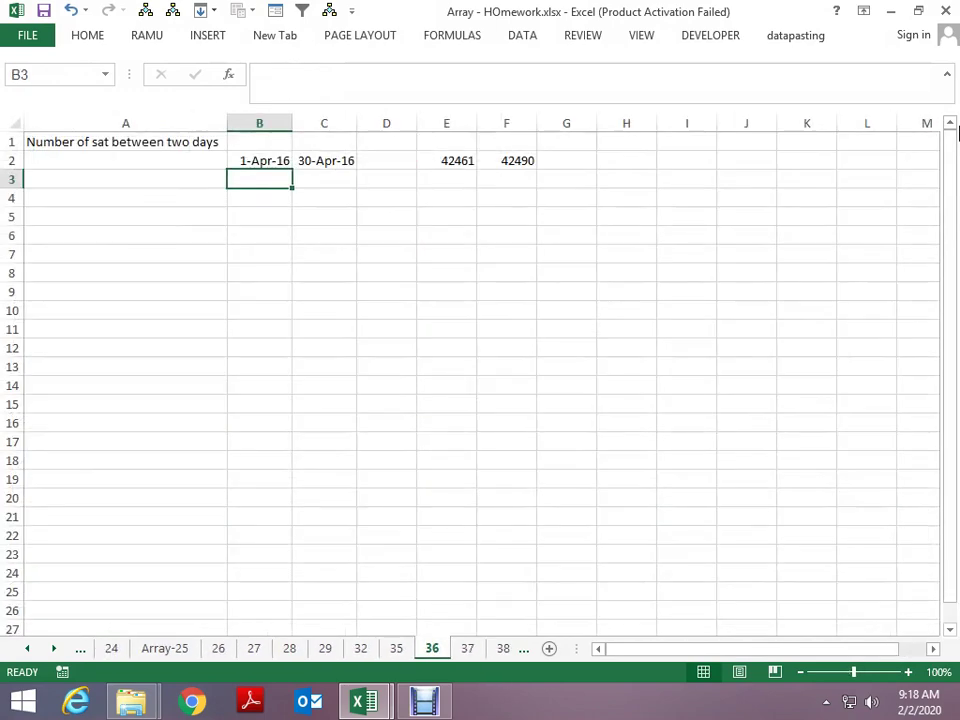
key(Up)
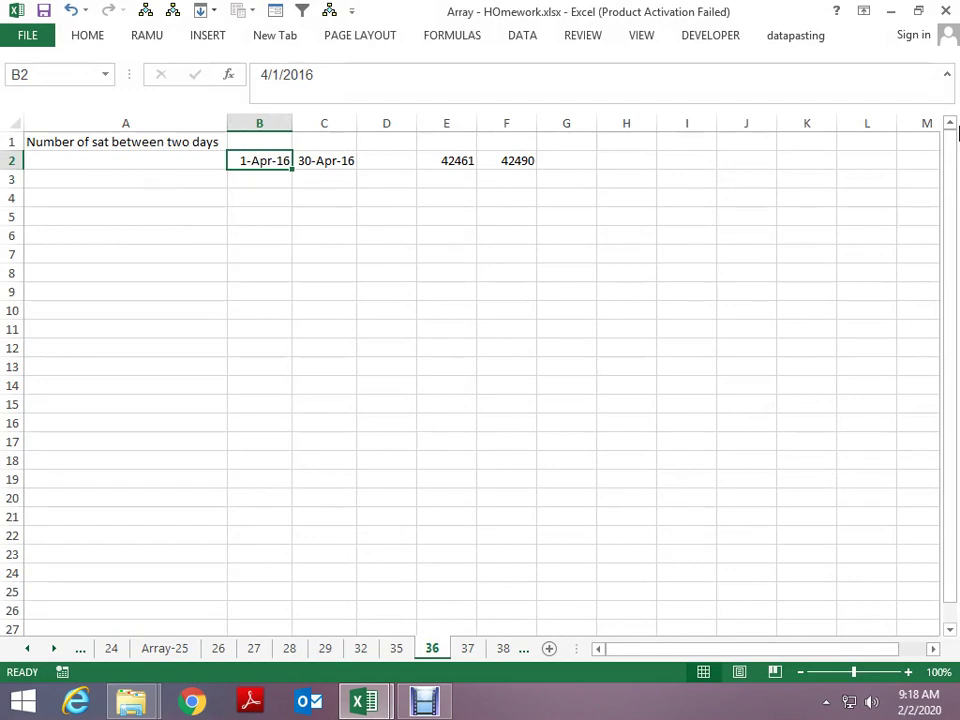
key(ctrl+Page_Down)
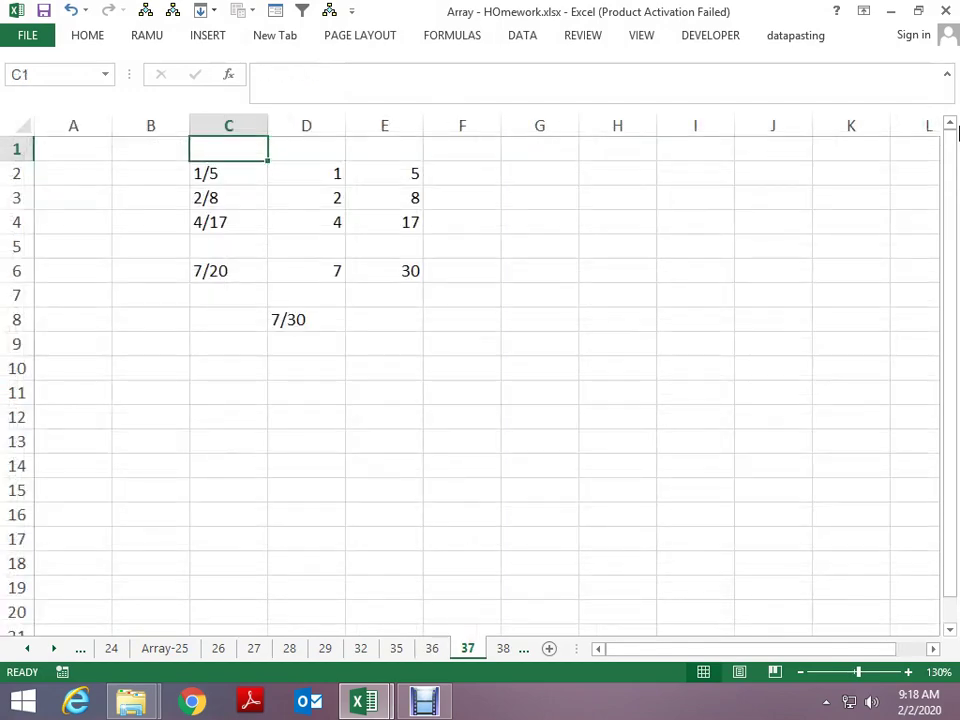
key(Right)
key(Down)
key(Down)
key(Down)
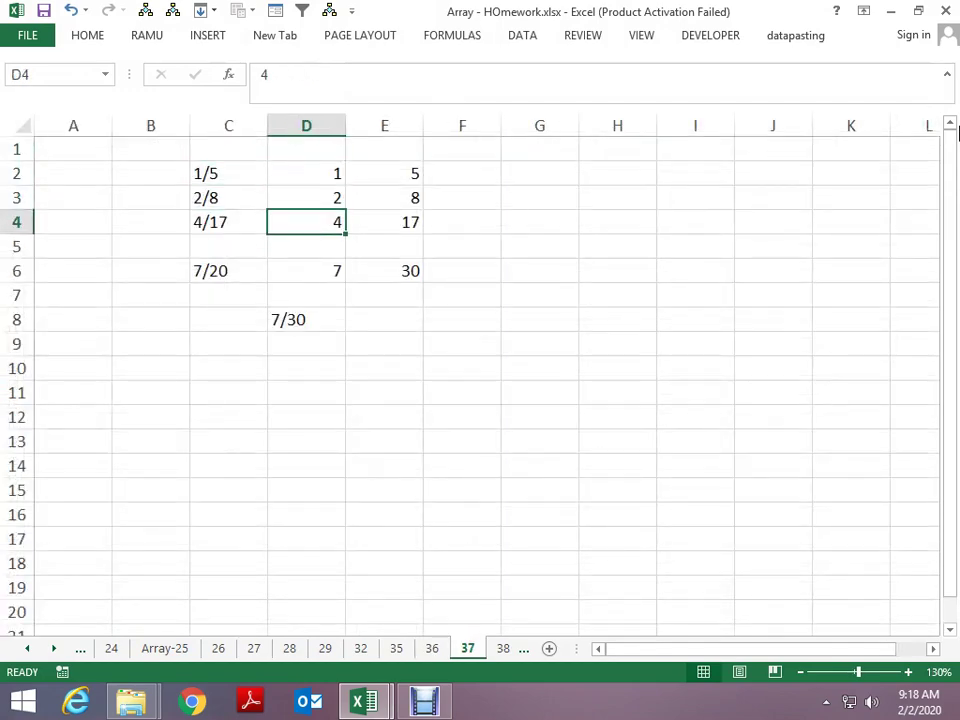
key(ctrl+Page_Up)
key(ctrl+Page_Up)
key(ctrl+Page_Up)
key(ctrl+Page_Up)
key(ctrl+Page_Up)
key(ctrl+Page_Up)
key(ctrl+Page_Down)
key(ctrl+Page_Down)
key(ctrl+Page_Down)
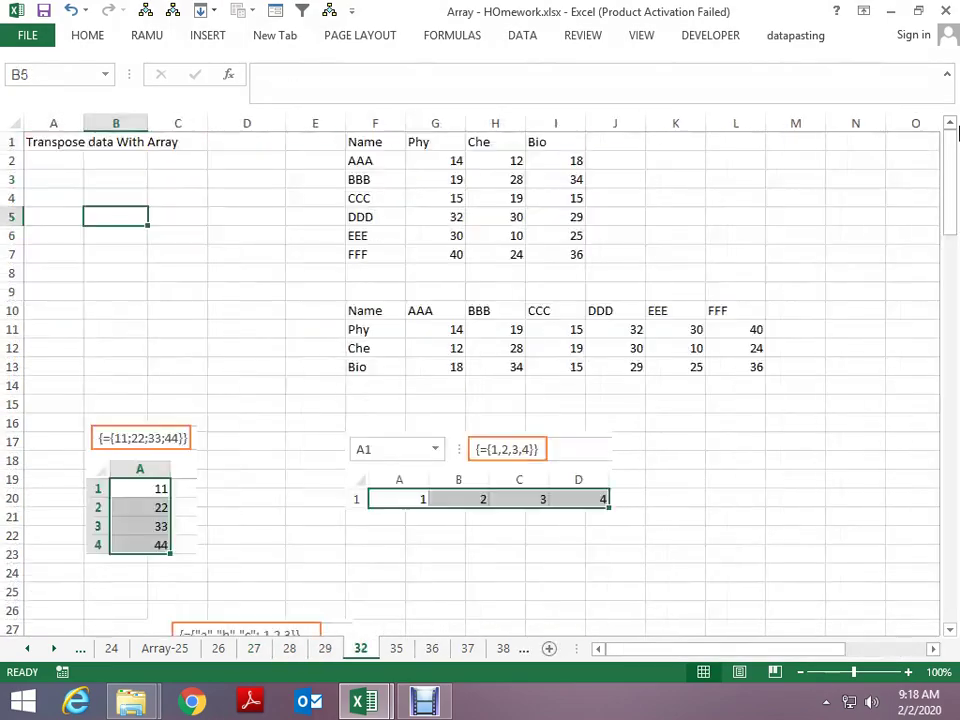
key(ctrl+Page_Down)
key(ctrl+Page_Down)
key(ctrl+Page_Down)
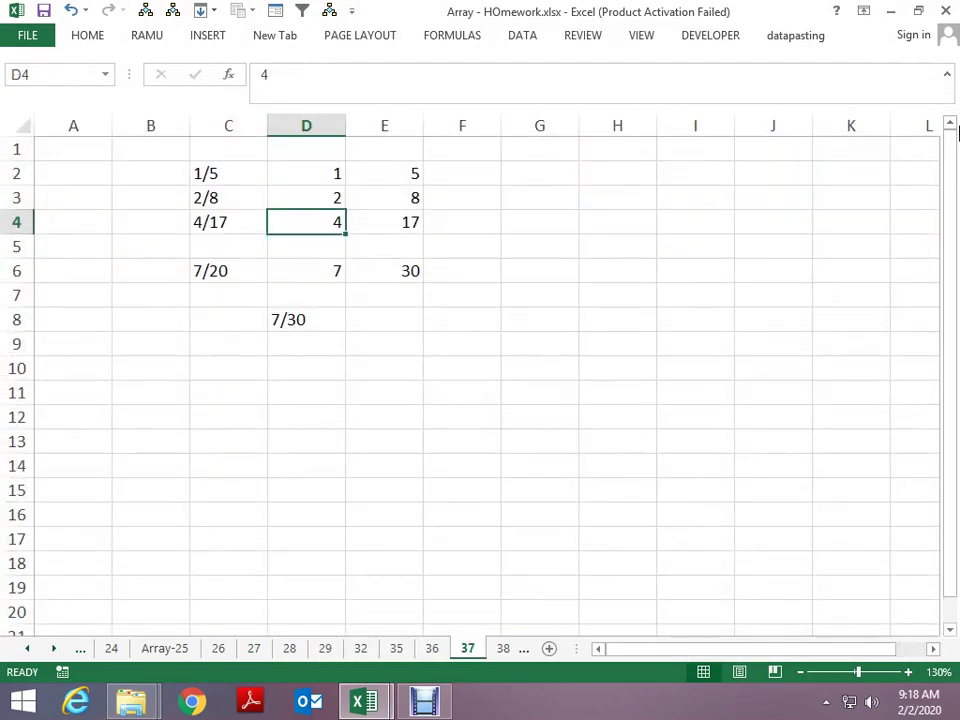
key(ctrl+Page_Down)
- Continue on to Sheet1 and Sheet2, then page back through sheets 40 and 38 toward 37
key(ctrl+Page_Down)
key(ctrl+Page_Down)
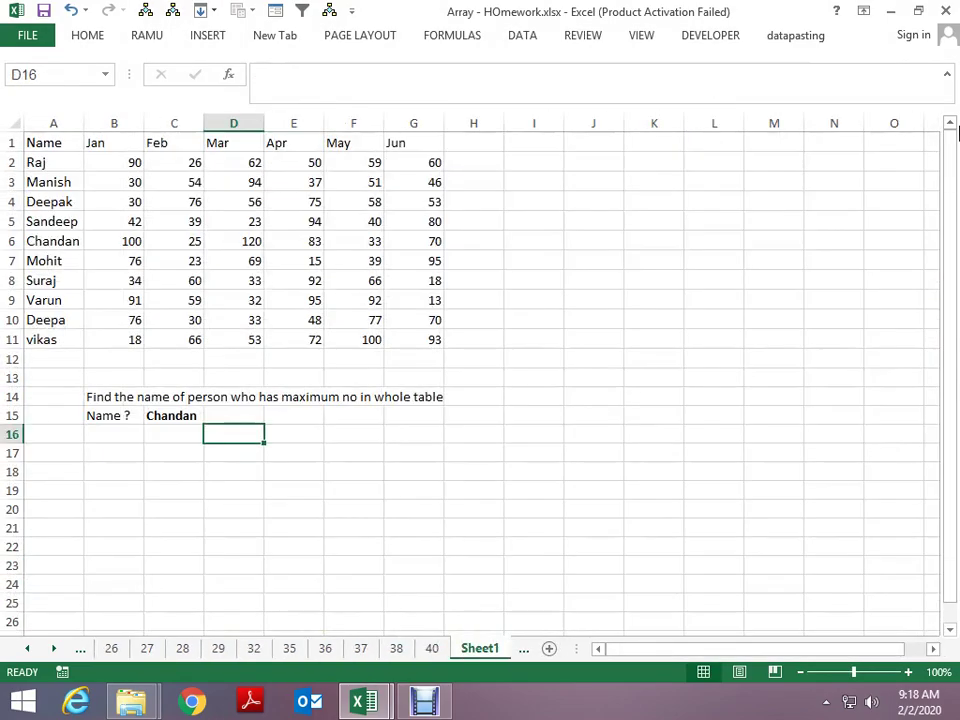
key(ctrl+Page_Up)
key(ctrl+Page_Down)
key(ctrl+Page_Down)
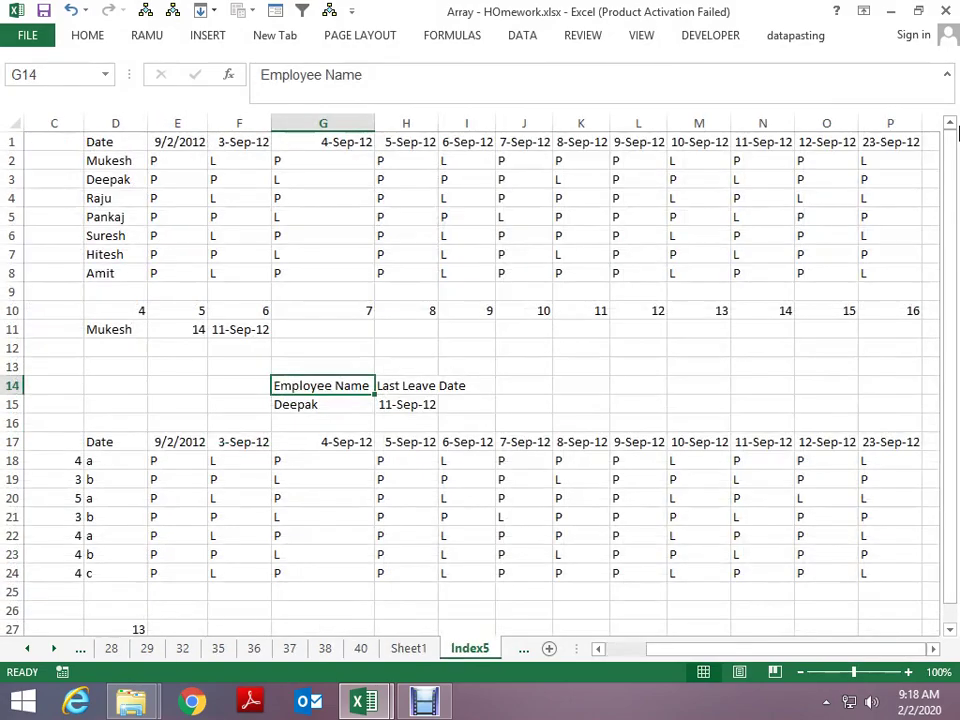
key(Down)
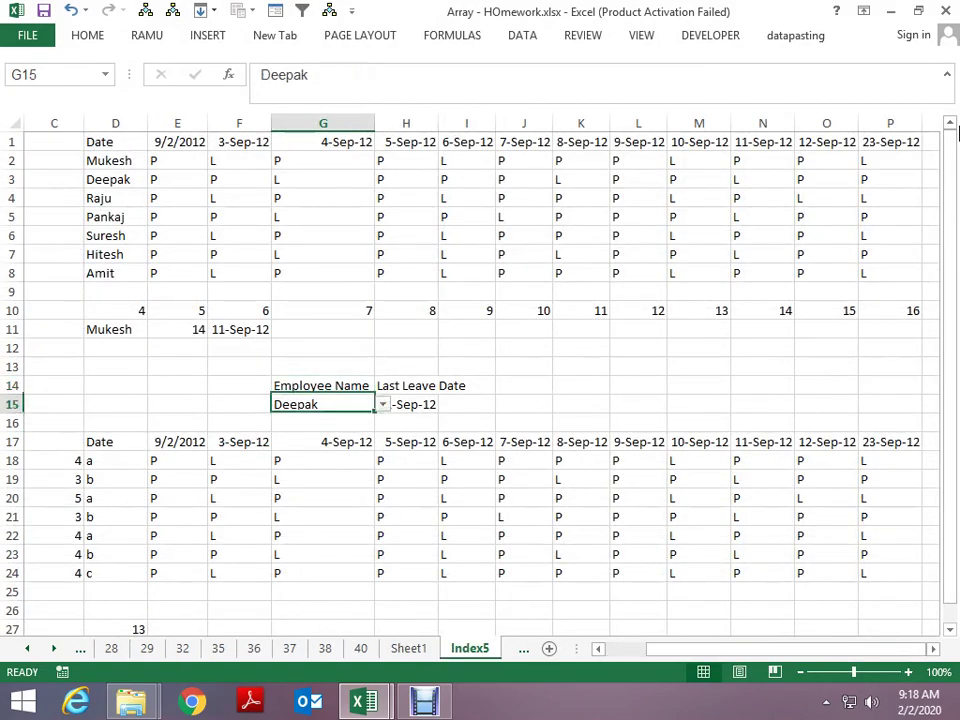
key(Down)
key(Down)
key(Down)
key(Down)
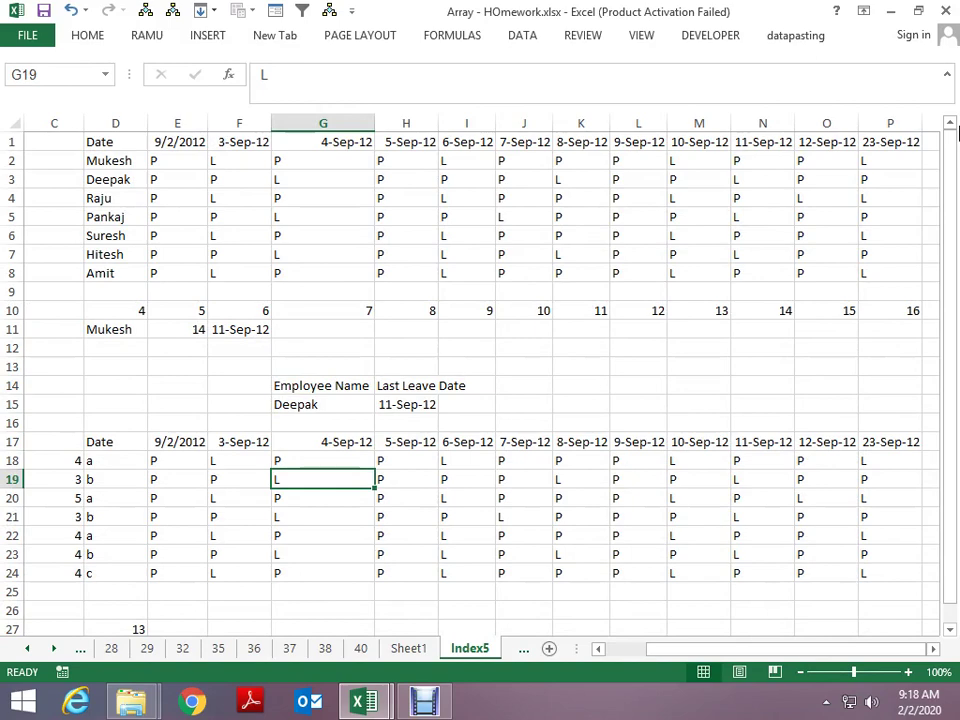
key(Left)
key(Left)
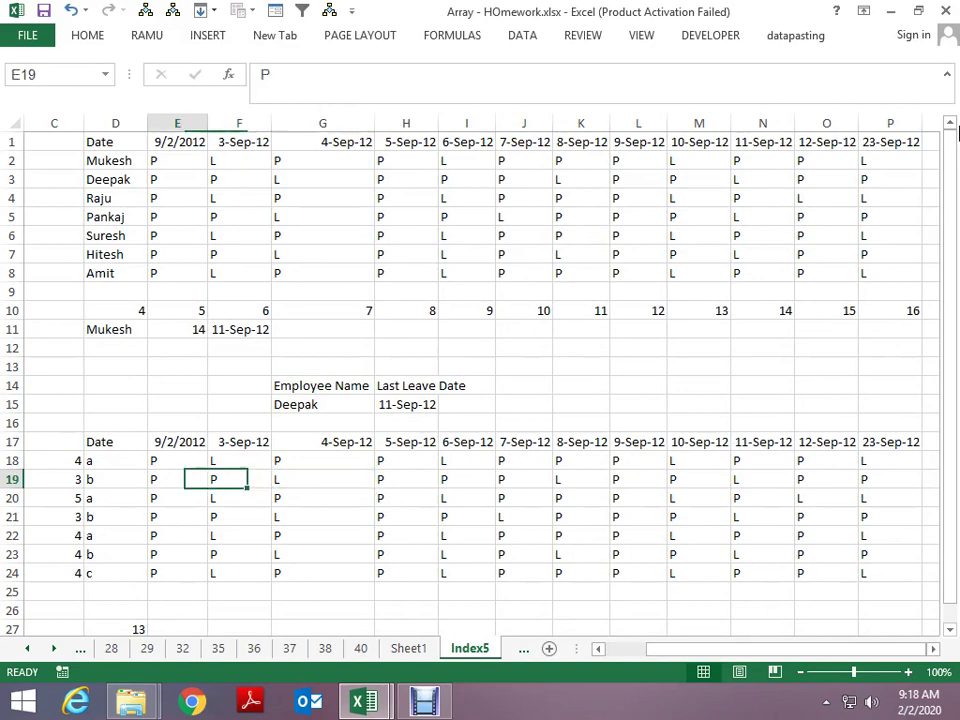
key(Left)
key(Left)
key(Right)
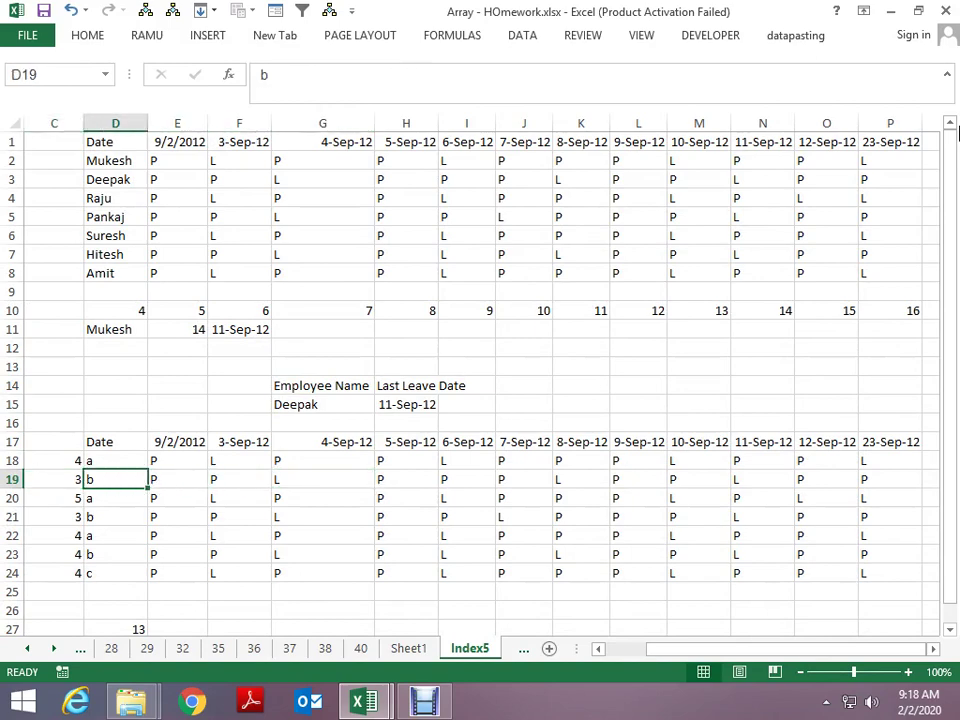
key(ctrl+Page_Down)
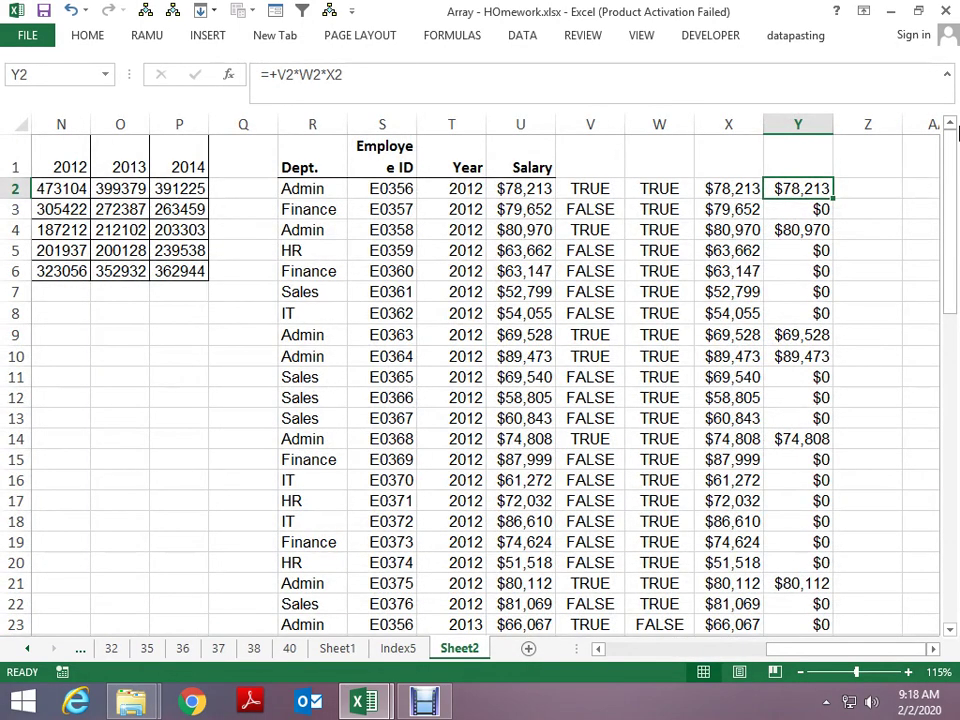
key(ctrl+Page_Up)
key(ctrl+Page_Up)
key(ctrl+Page_Up)
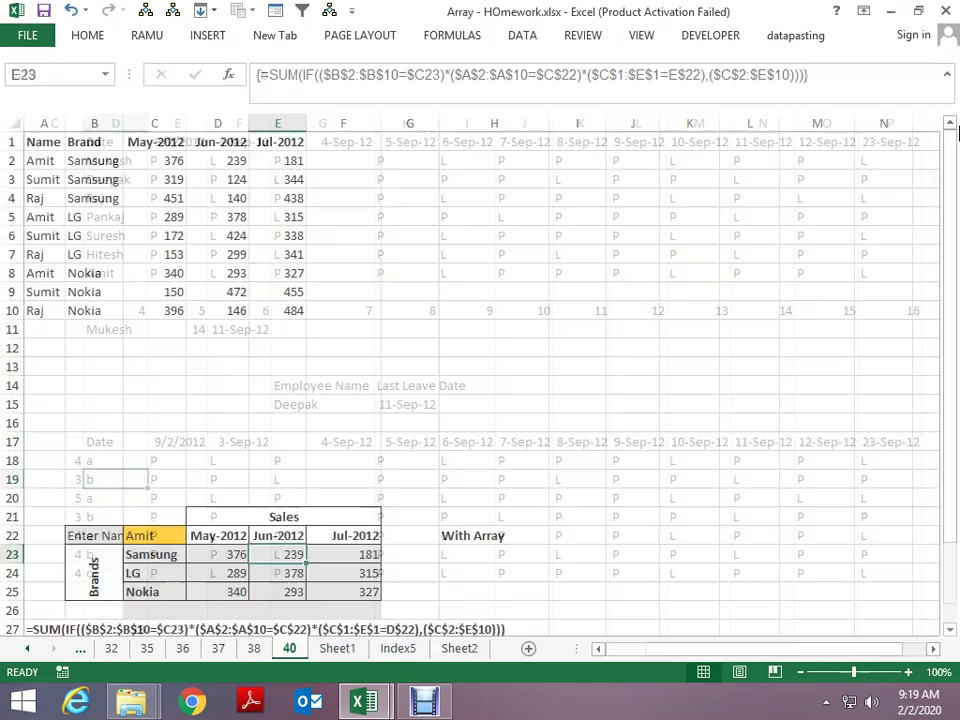
key(ctrl+Page_Up)
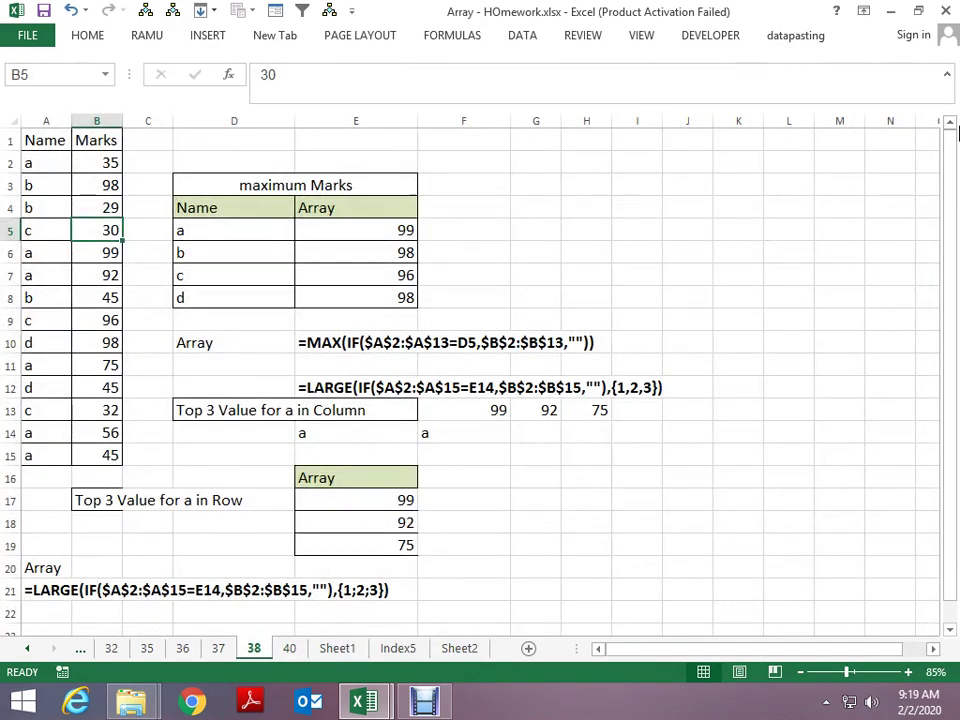
key(ctrl+Page_Up)
- Review the fractions 1/5, 2/8, 4/17 and 7/20 in column C against the 7/30 in D8
key(Left)
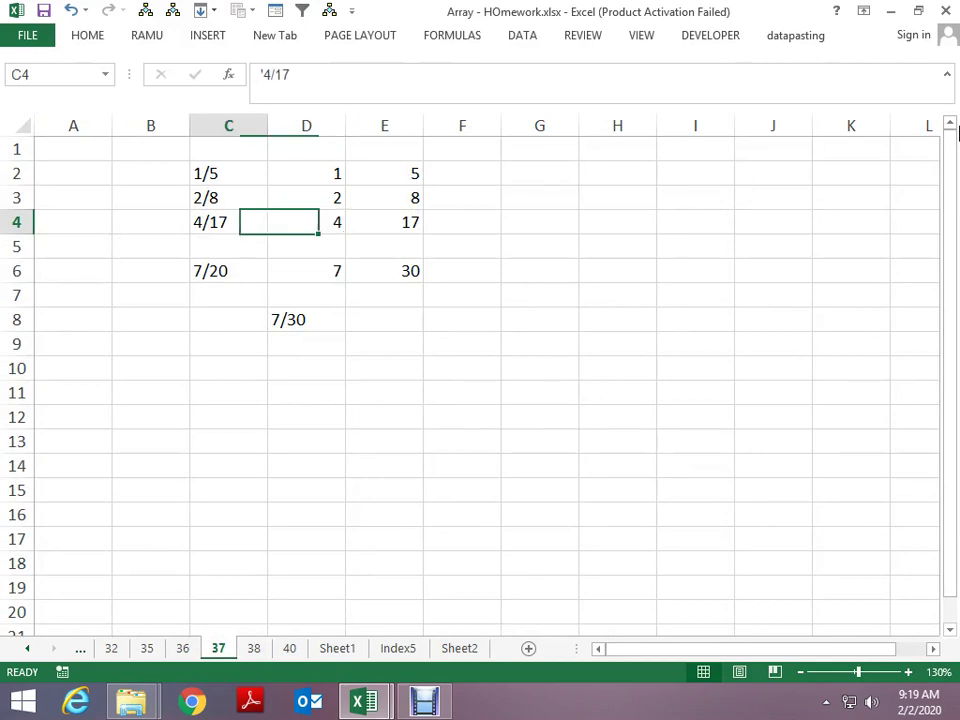
key(Down)
key(Down)
key(Right)
key(Down)
key(Down)
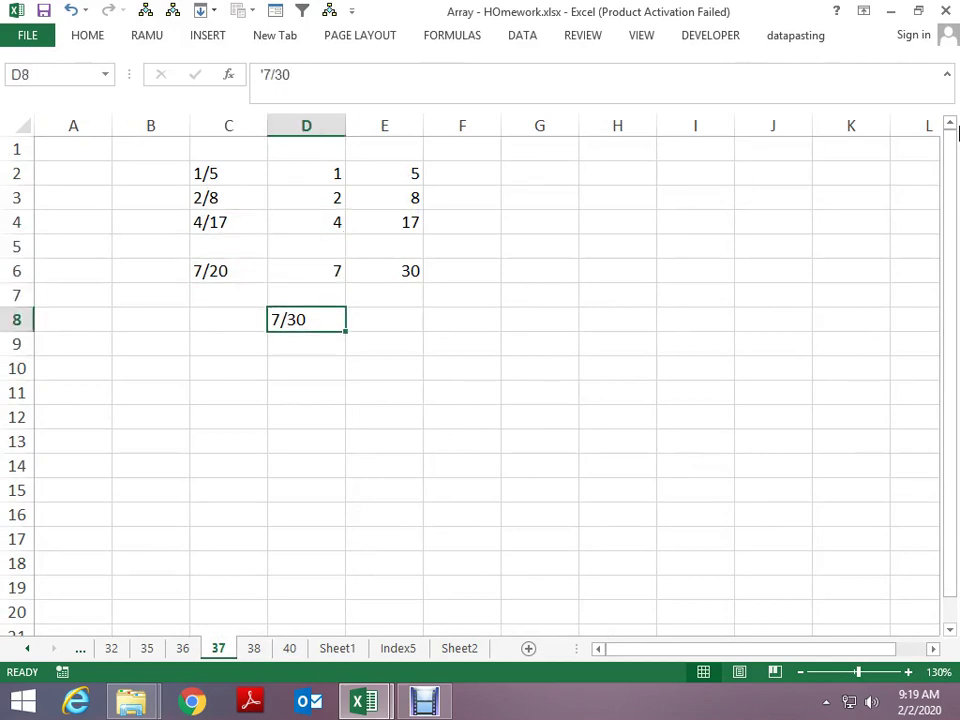
key(Up)
key(Up)
key(Left)
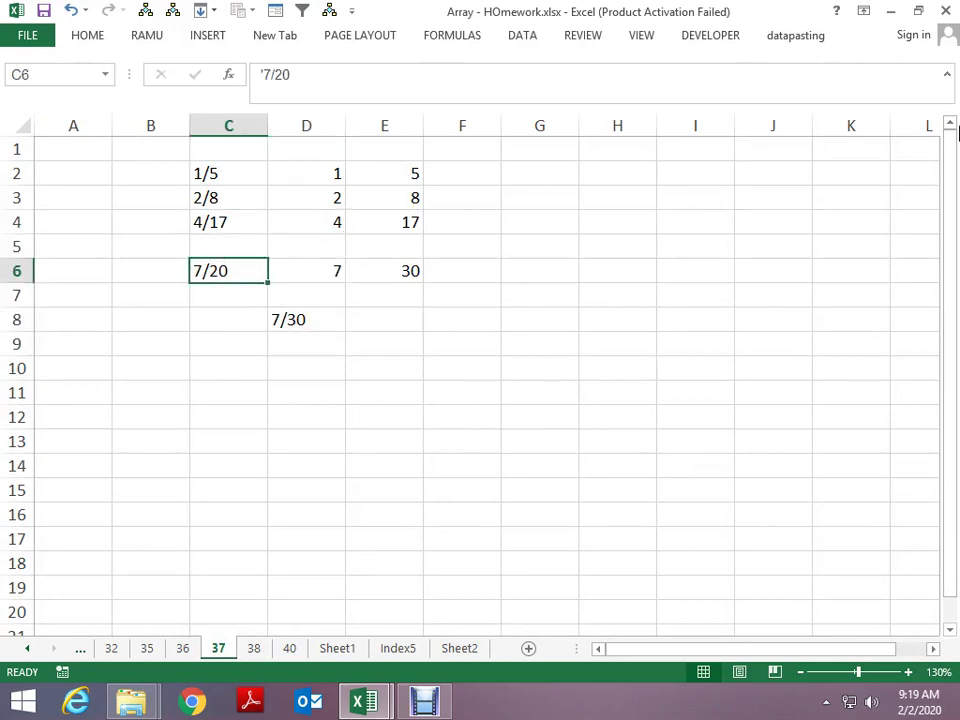
key(Up)
key(Up)
key(Up)
key(Up)
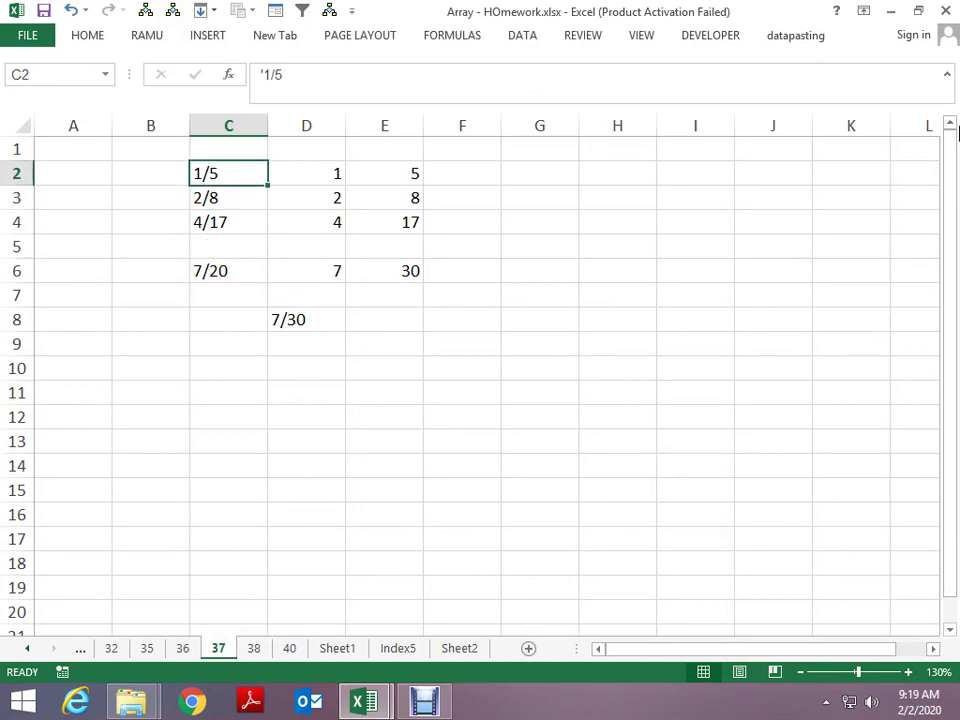
key(Down)
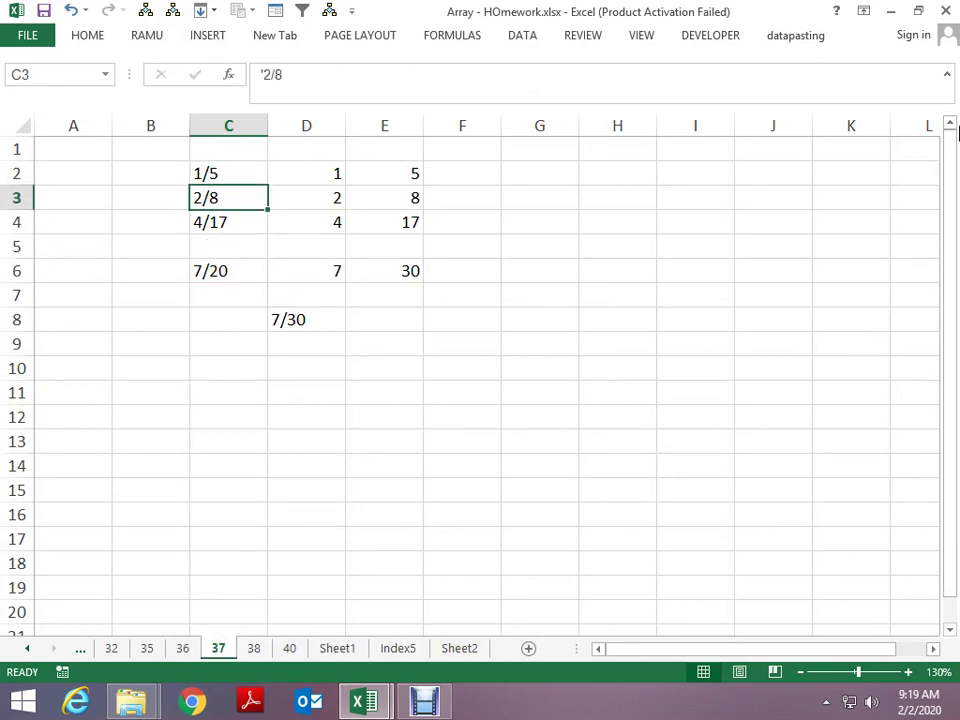
key(Down)
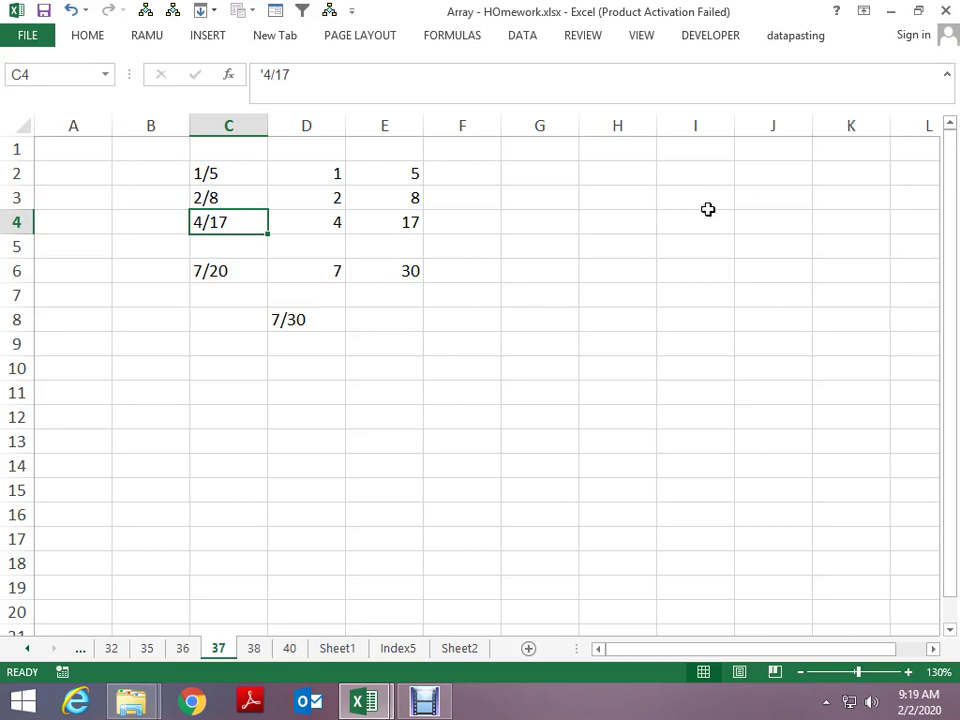
scroll(630, 253, down, 3)
scroll(630, 253, up, 3)
ctrl+scroll(631, 273, down, 1)
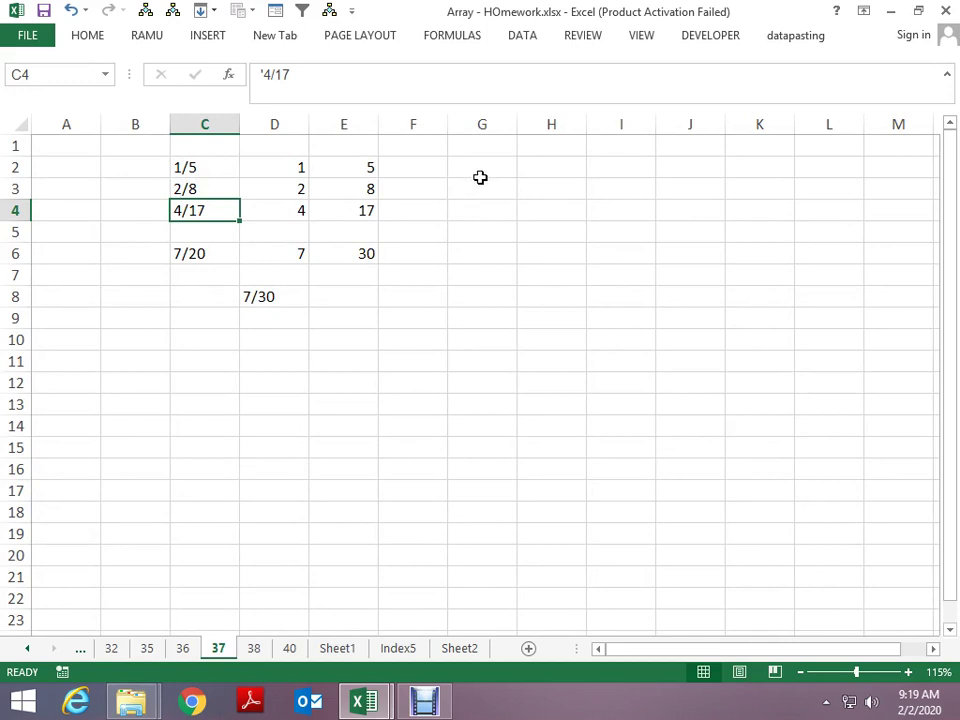
key(Down)
key(Down)
key(Up)
key(Up)
key(Up)
key(Up)
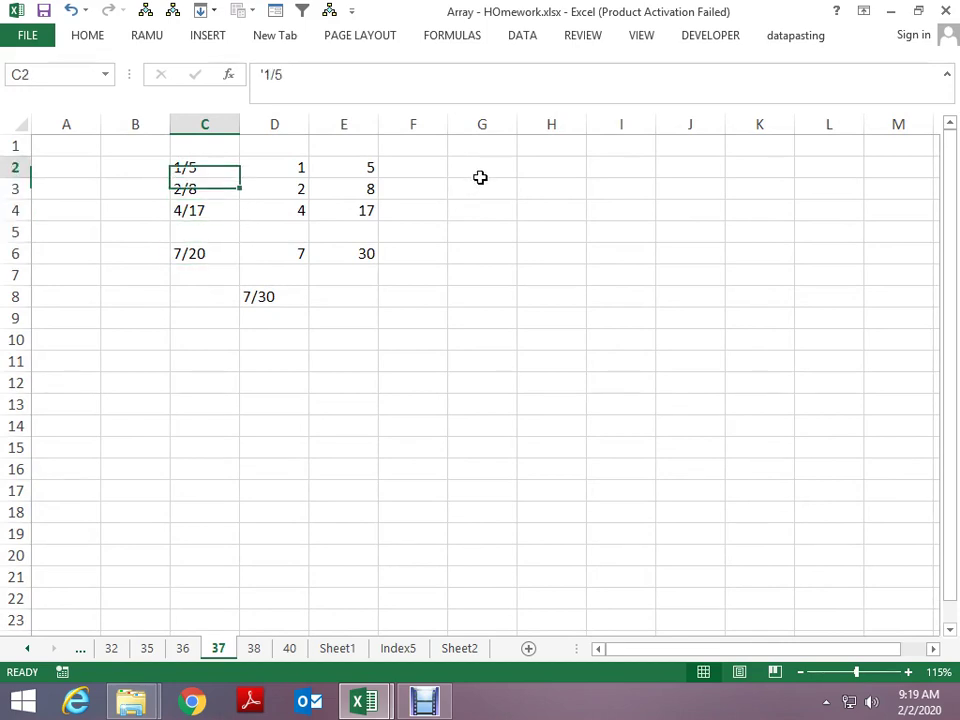
key(Down)
key(Down)
key(Down)
key(Down)
- Change C6's fraction from 7/20 to 7/30
key(F2)
key(Left)
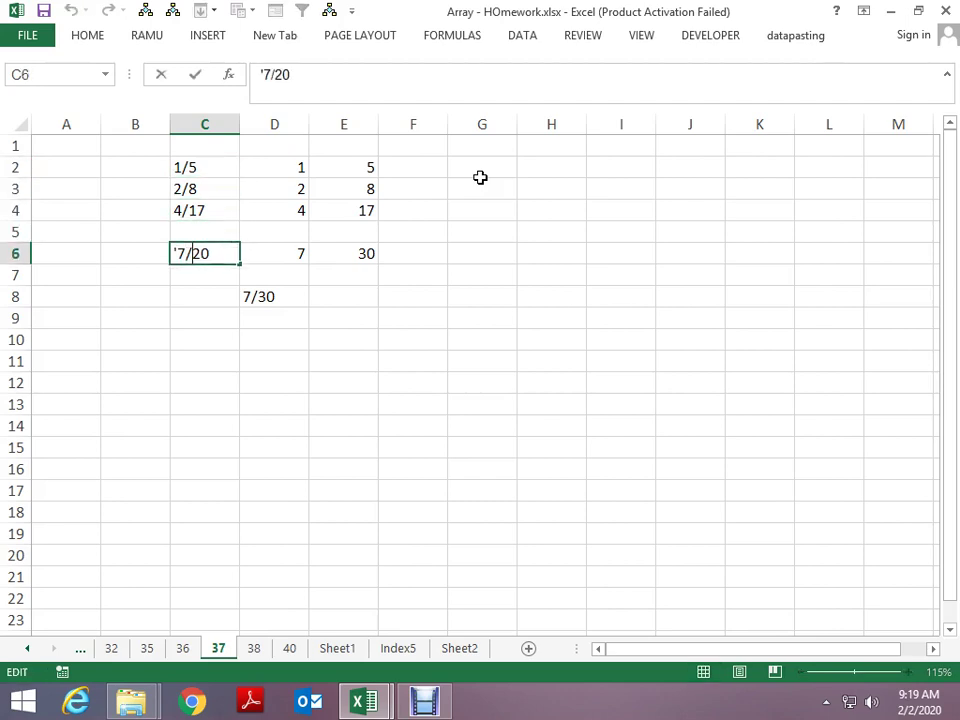
key(BackSpace)
text(3)
key(ctrl+Return)
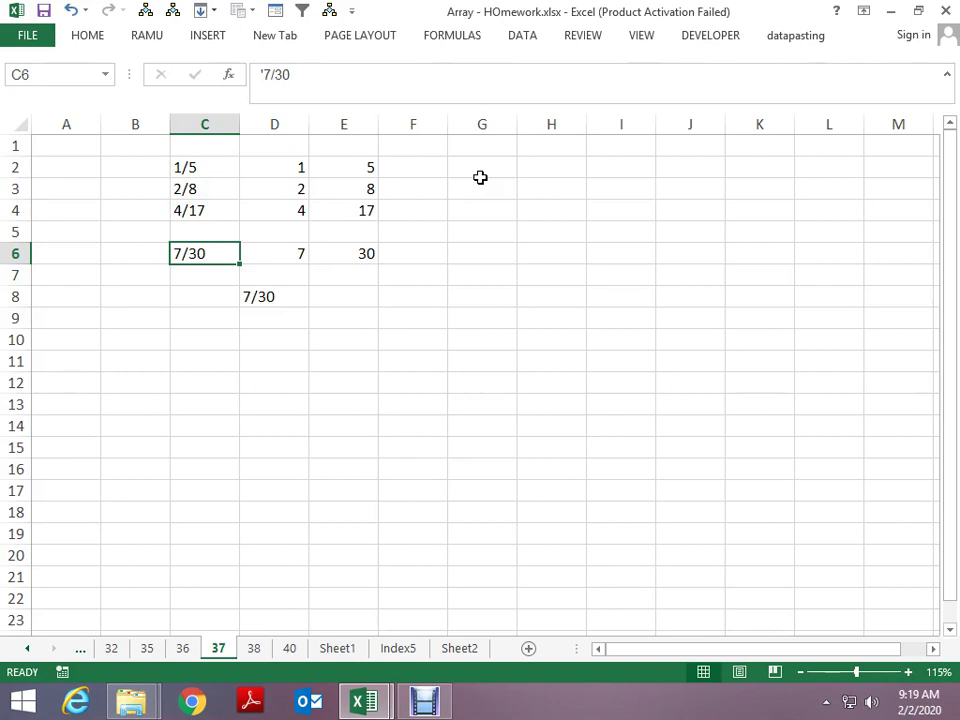
- Compare the edited C6 with the 7/30 in D8 and the neighbouring entries
key(Down)
key(Down)
key(Right)
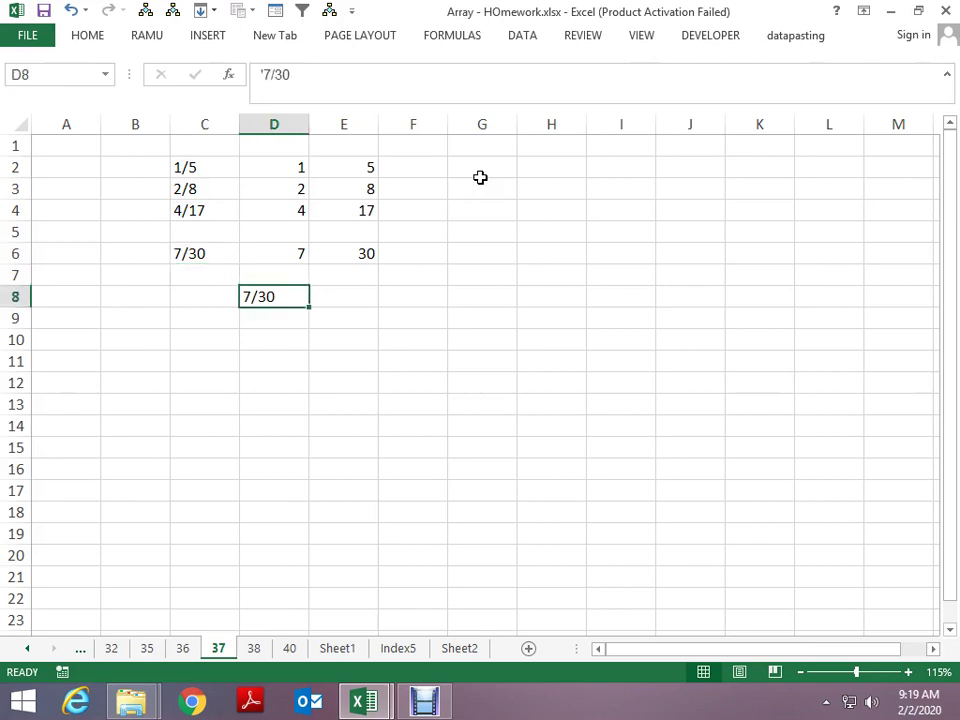
key(Left)
key(Up)
key(Up)
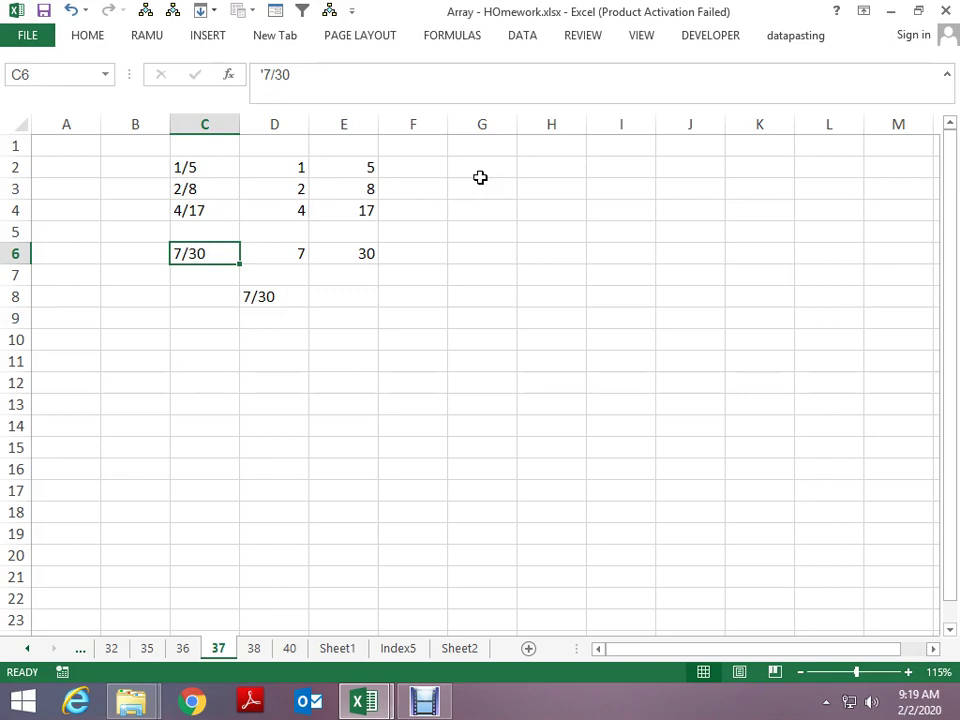
key(Up)
key(Up)
key(Up)
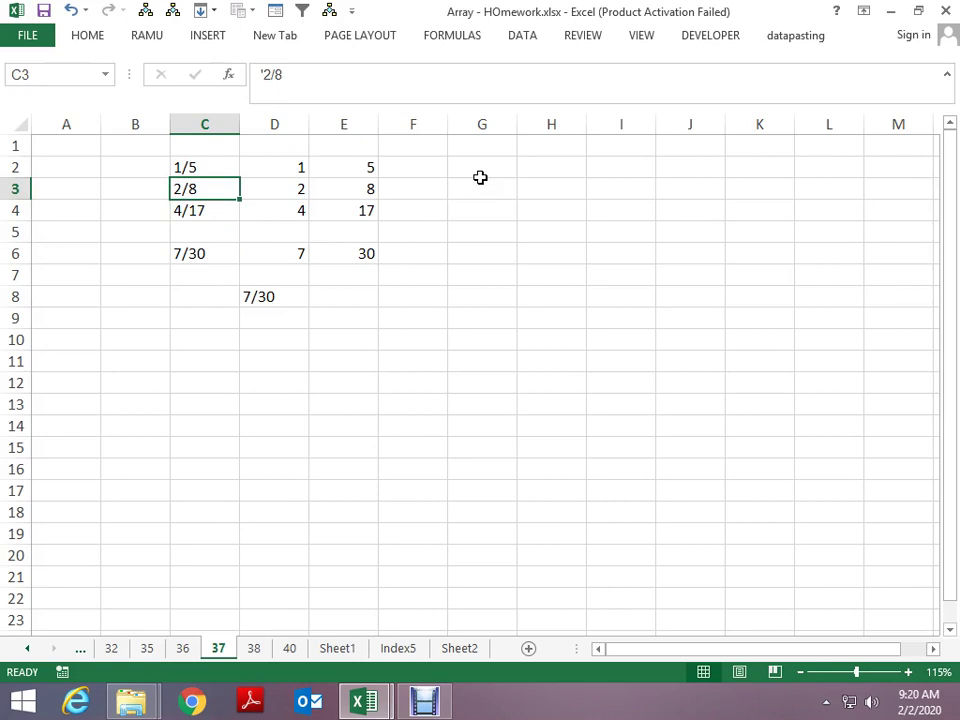
- Page back through the sheets from 38 to sheet 26 with the salary table
key(ctrl+Page_Down)
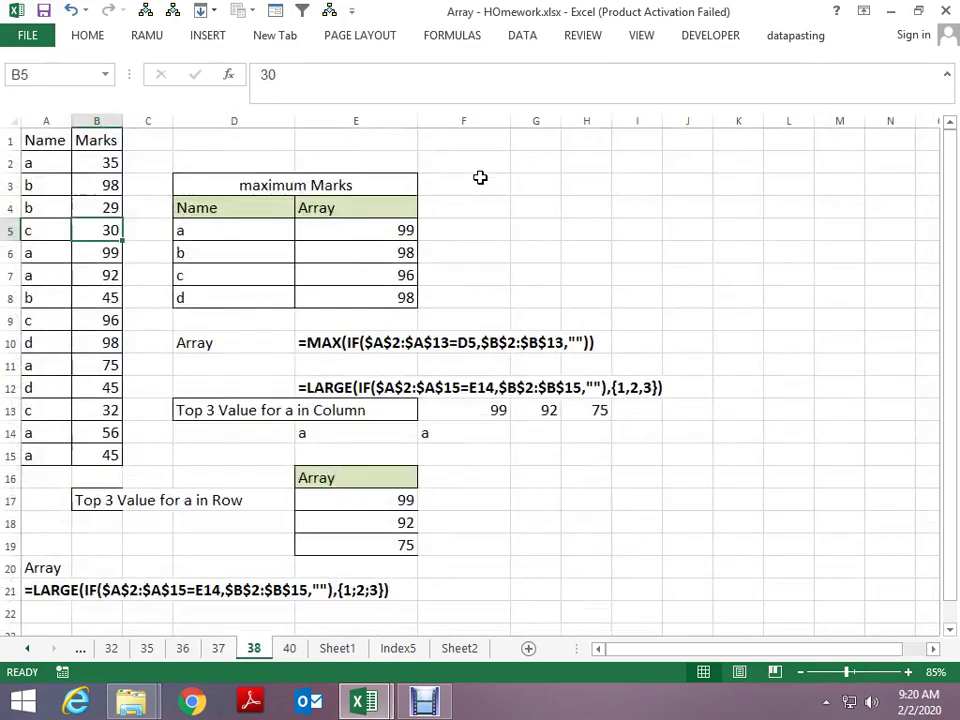
key(ctrl+Page_Up)
key(ctrl+Page_Up)
key(ctrl+Page_Up)
key(ctrl+Page_Up)
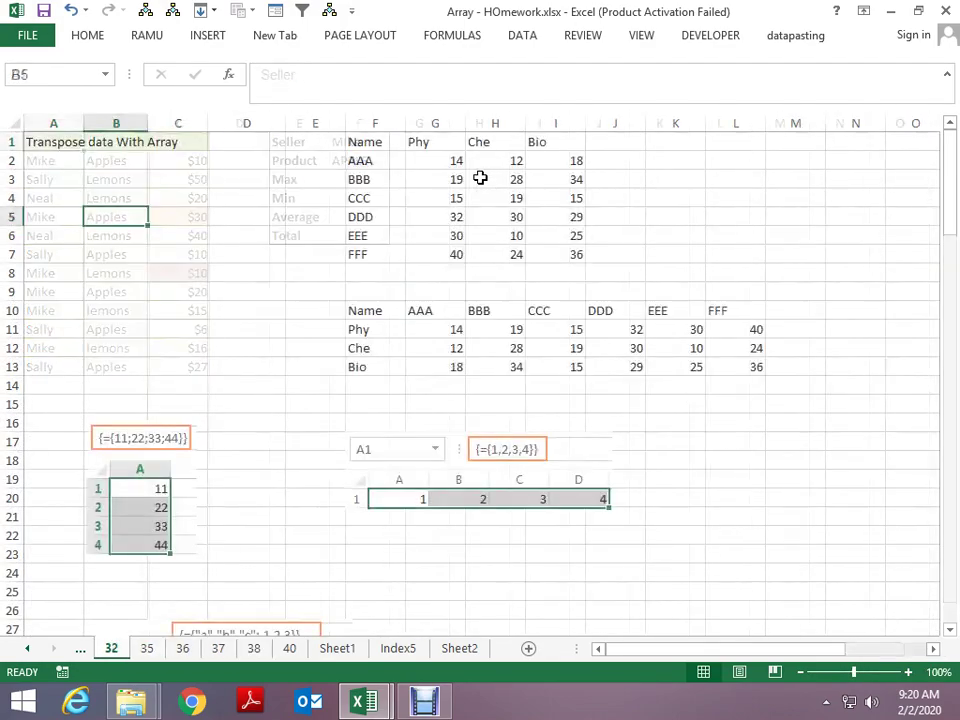
key(ctrl+Page_Down)
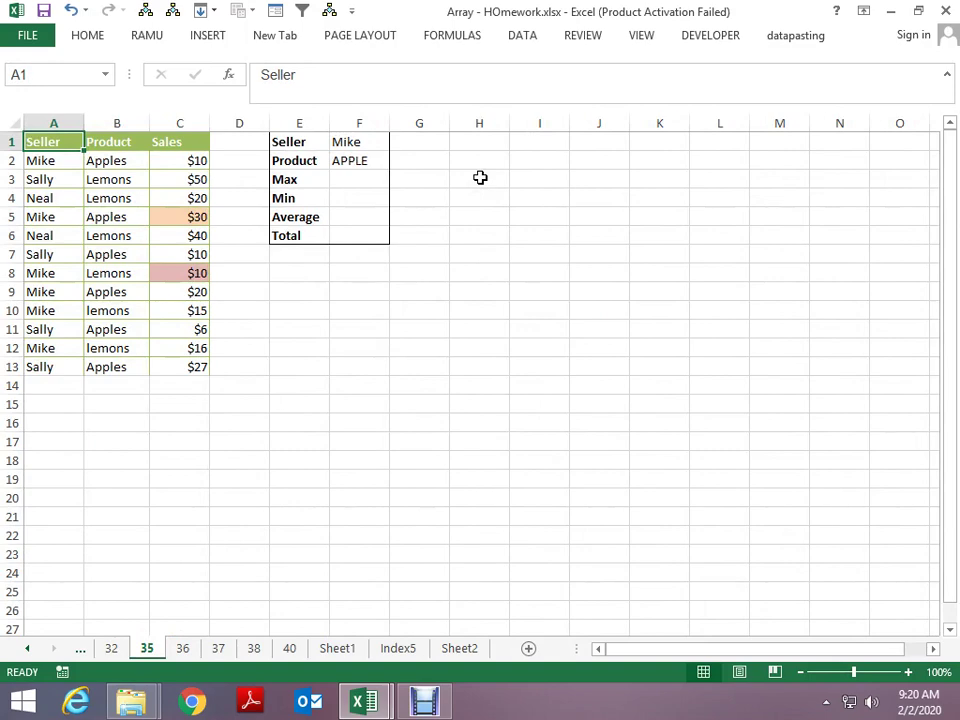
key(ctrl+Page_Up)
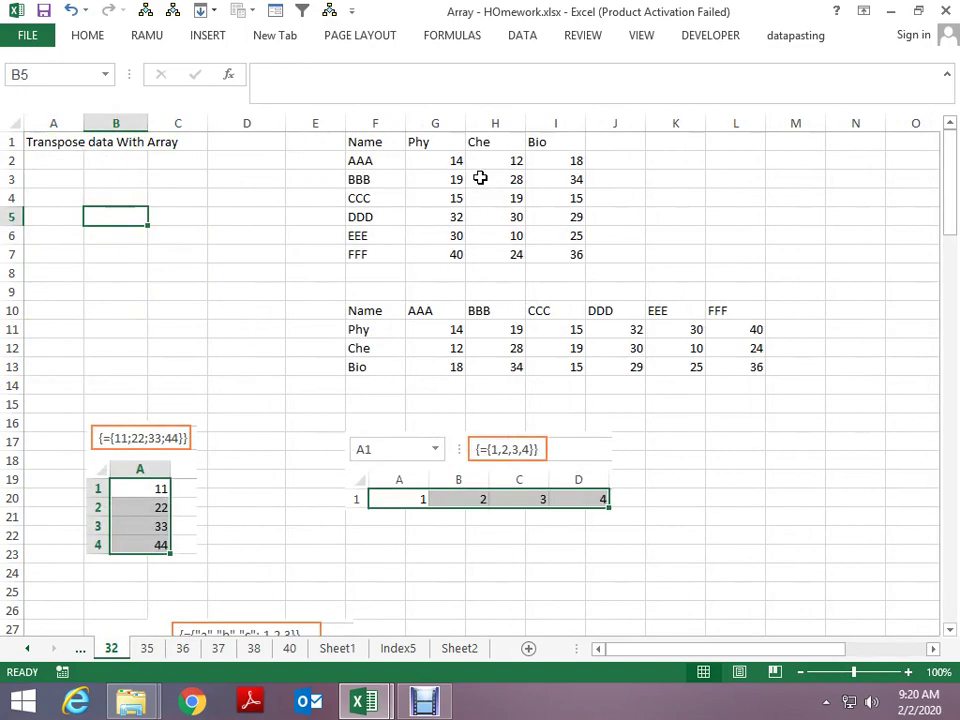
key(ctrl+Page_Up)
key(ctrl+Page_Up)
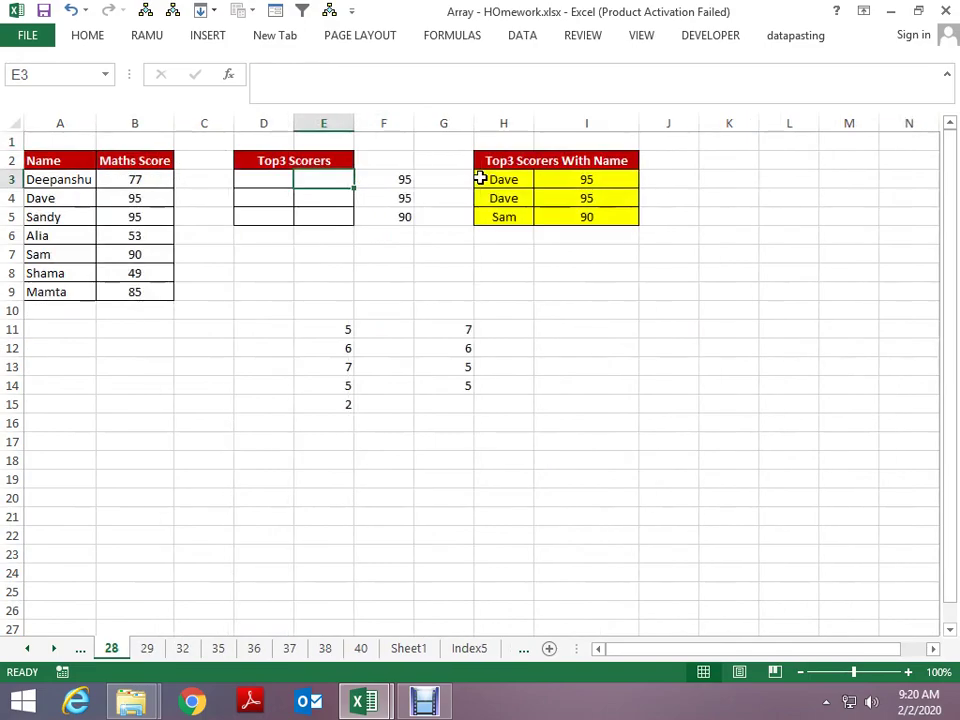
key(ctrl+Page_Up)
key(ctrl+Page_Up)
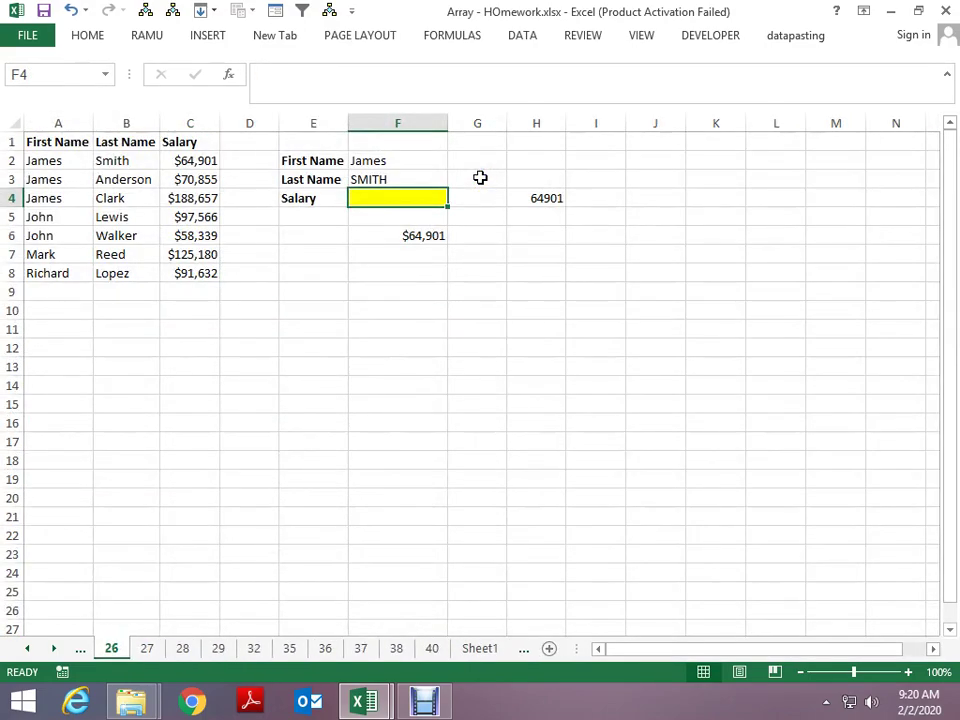
- Look over the first name, last name and salary table and entered names, ending on F8
key(Left)
key(Left)
key(Up)
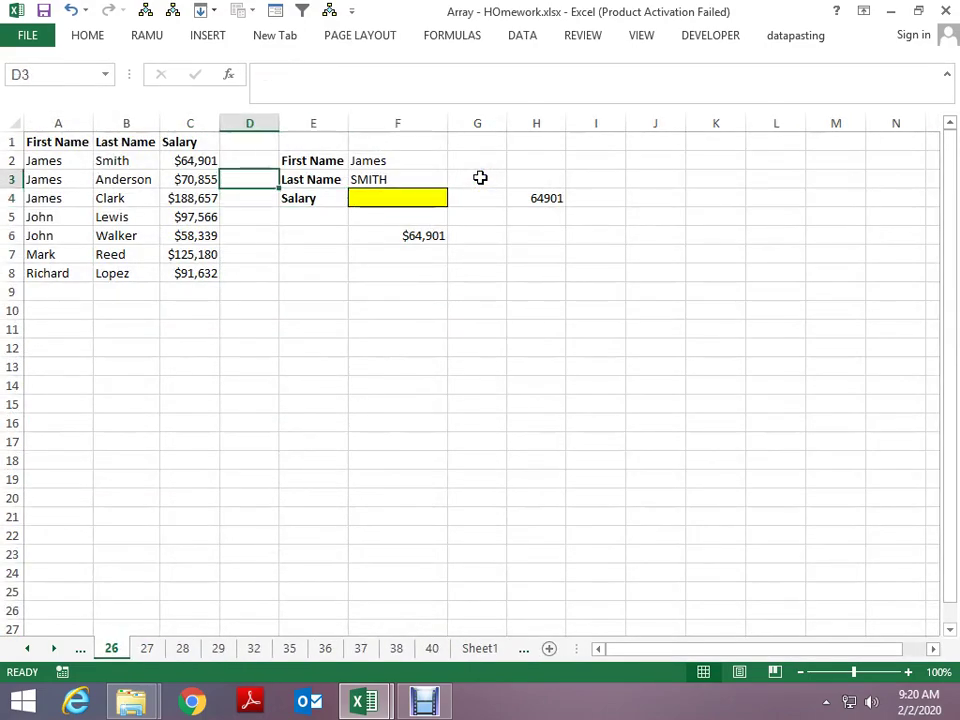
key(Left)
key(Left)
key(Left)
key(Up)
key(Right)
key(Right)
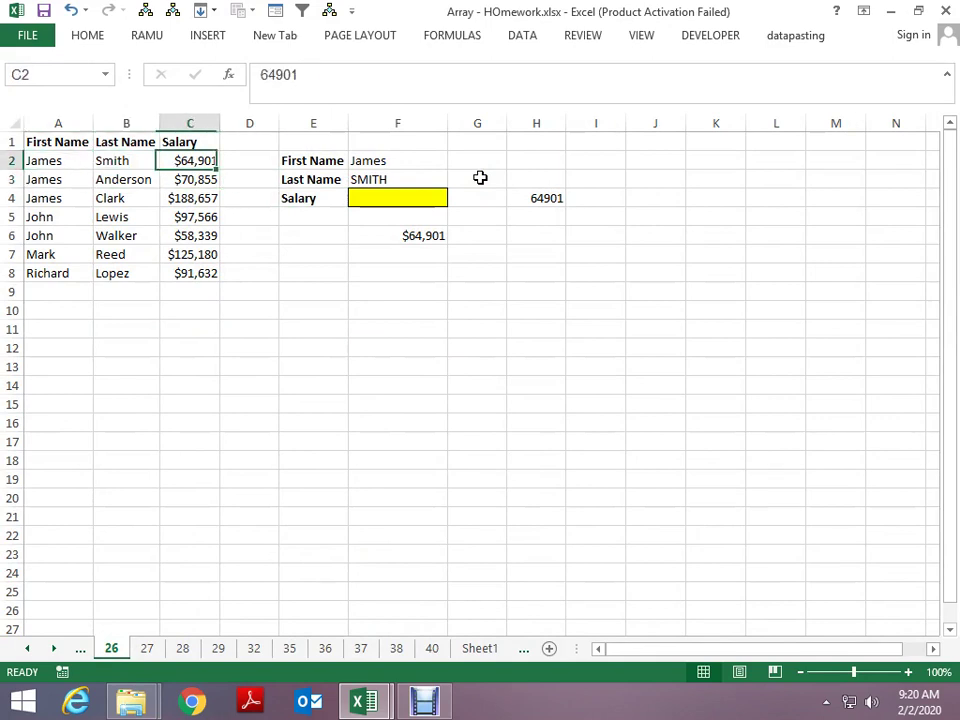
key(Right)
key(Right)
key(Right)
key(Down)
key(Down)
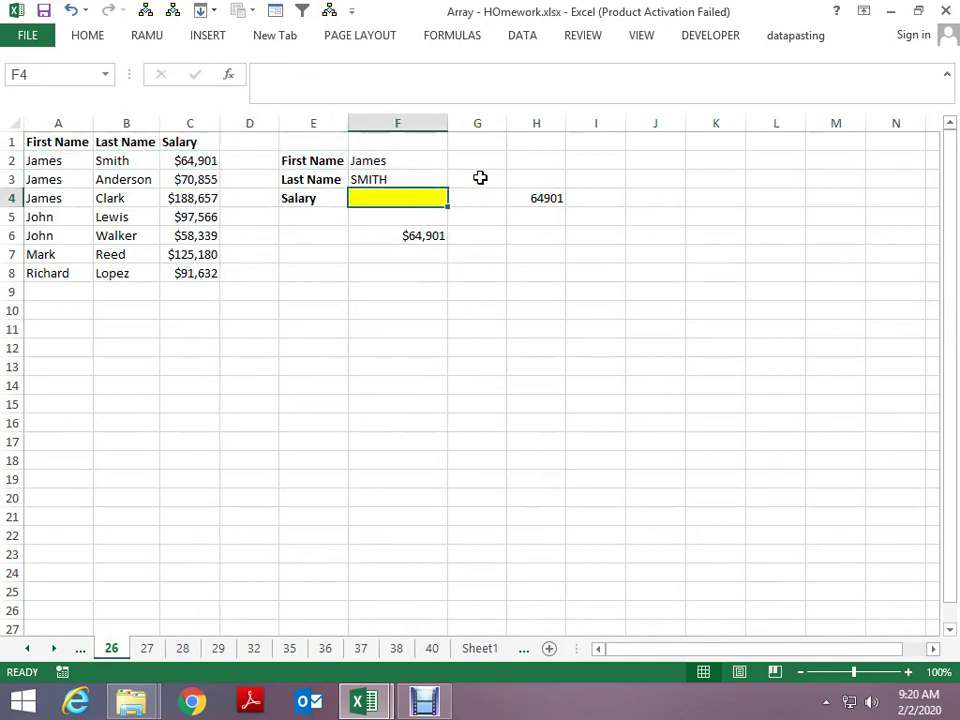
key(Down)
key(Down)
key(Down)
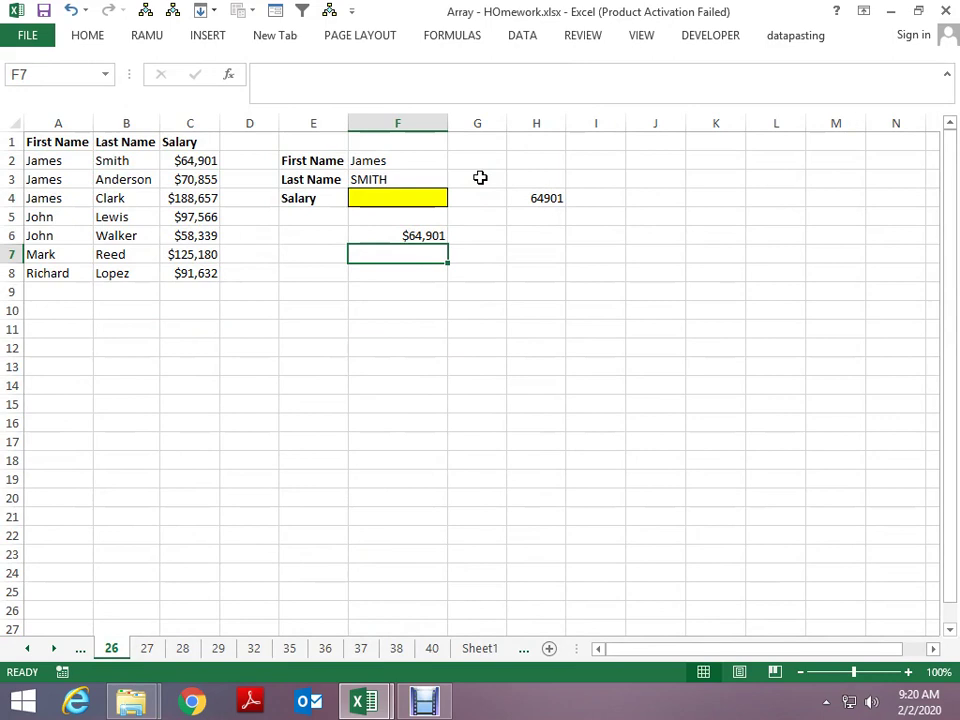
key(Up)
key(Down)
key(Down)
key(Down)
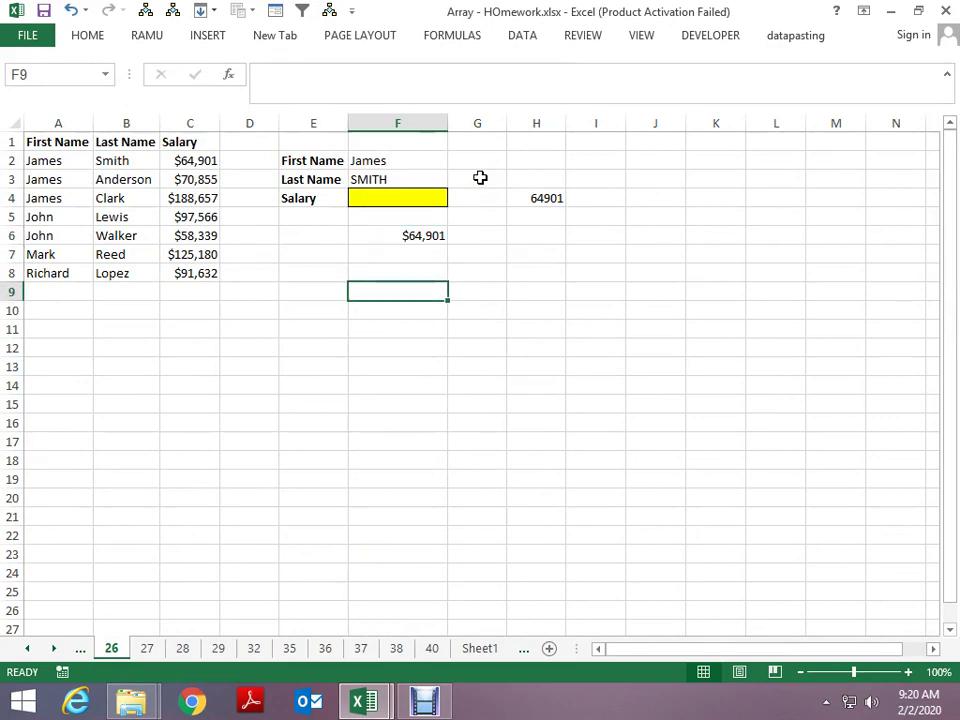
key(Up)
- Enter =MATCH(F2&F3,A1:A8&B1:B8,0) in F8 as an array formula
text(=)
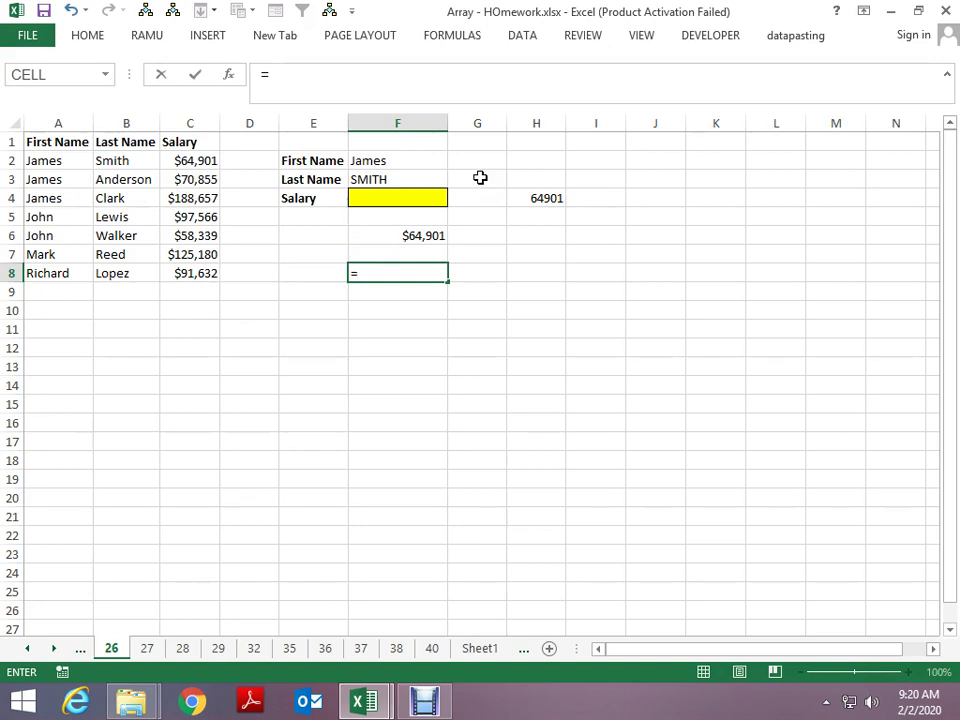
text(MATCH()
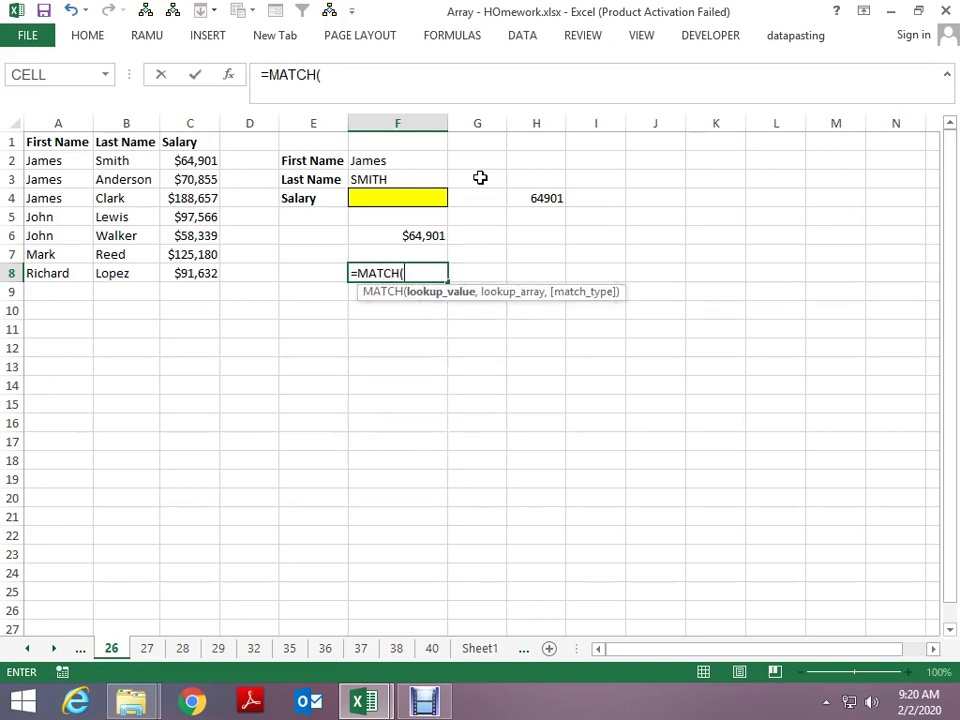
key(Up)
key(Up)
key(Up)
key(Up)
key(Up)
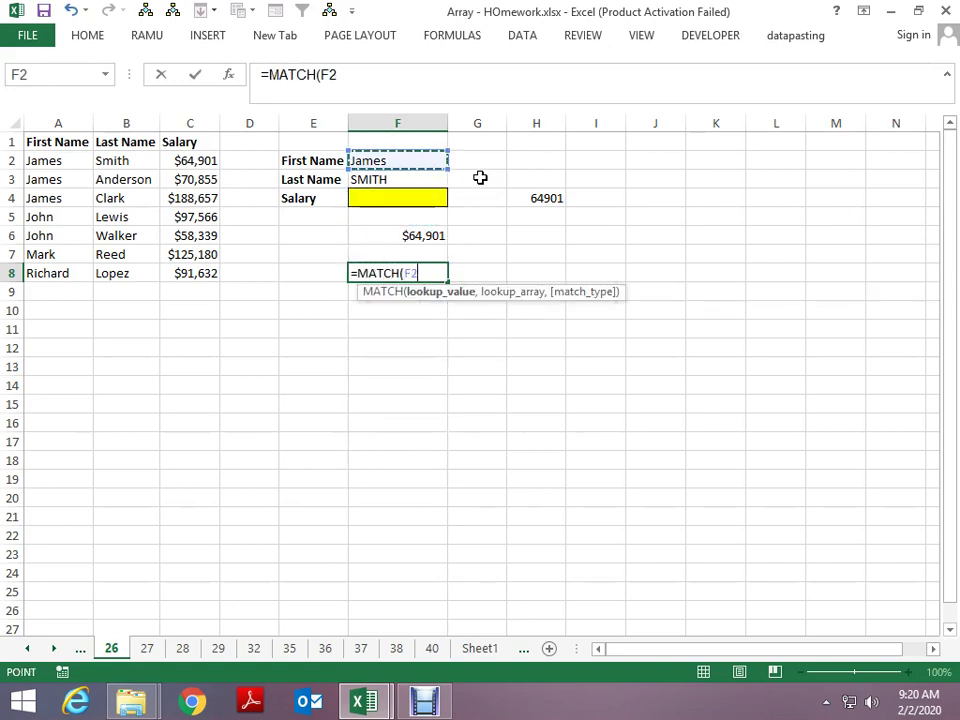
text(&)
key(Up)
key(Up)
key(Up)
key(Up)
key(Up)
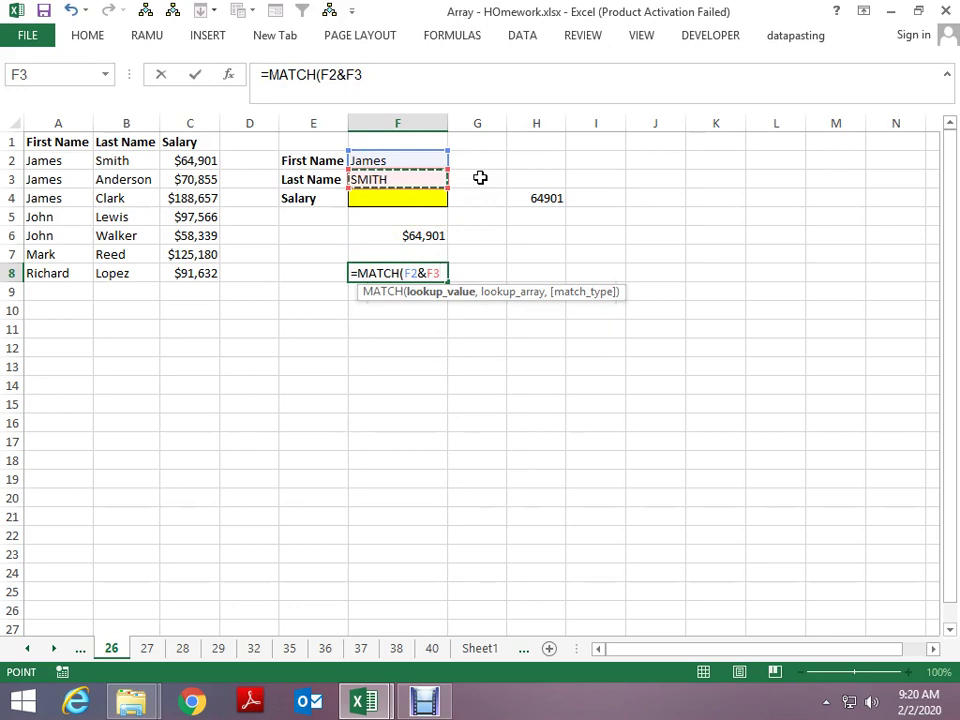
text(,)
key(Left)
key(Left)
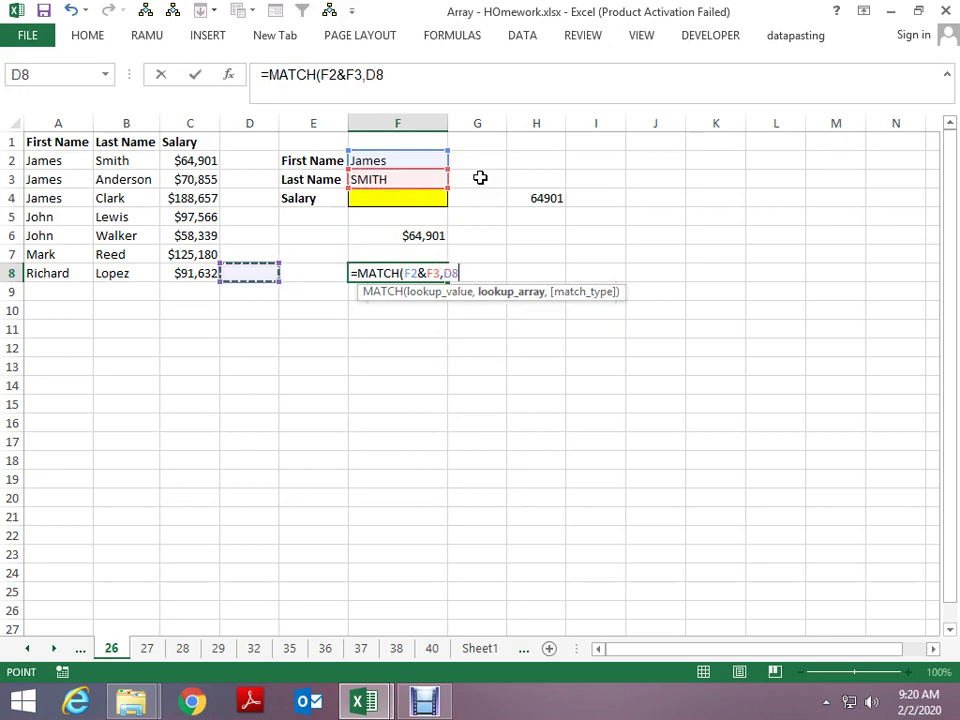
key(Left)
key(Left)
key(Left)
key(ctrl+Up)
key(ctrl+shift+Down)
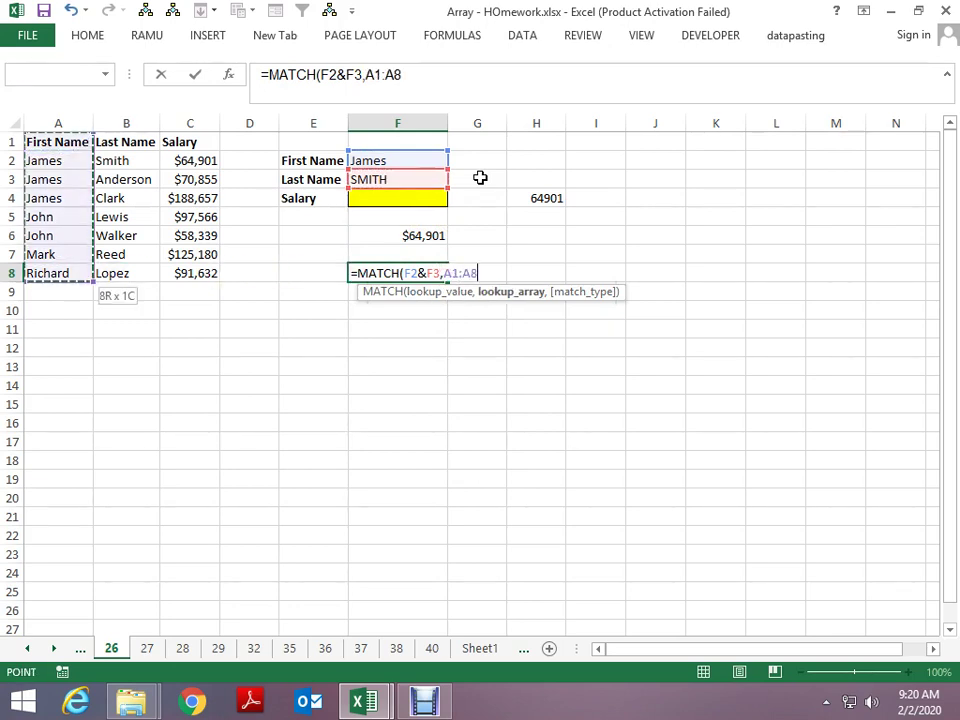
text(&)
key(Up)
key(Up)
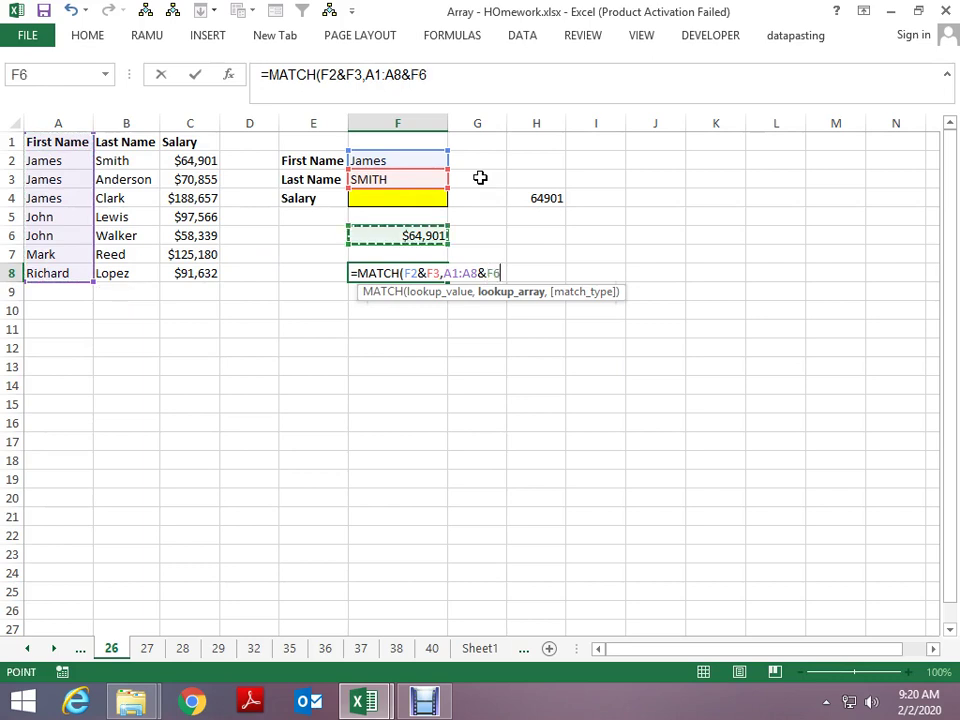
key(Left)
key(Left)
key(Left)
key(Left)
key(ctrl+Up)
key(ctrl+shift+Down)
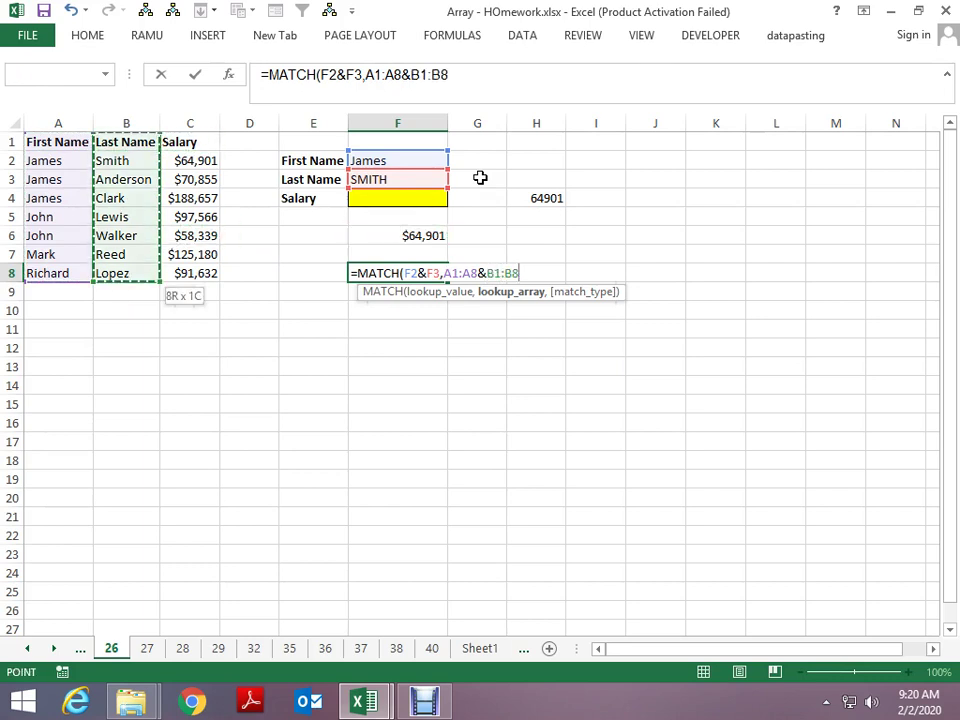
text(,0)
key(Return)
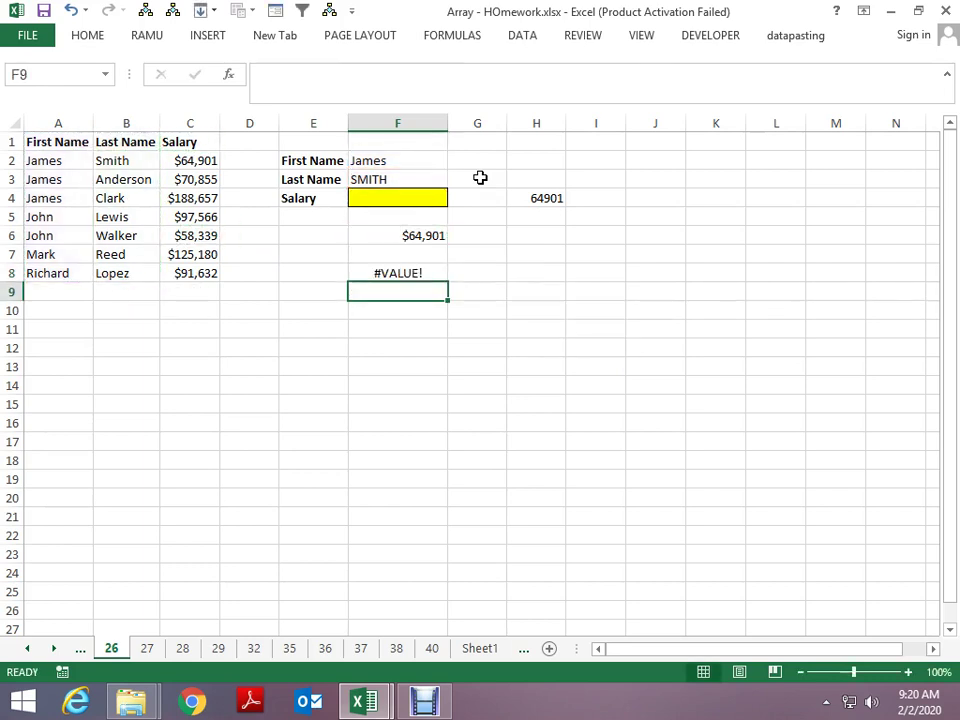
key(Up)
key(F2)
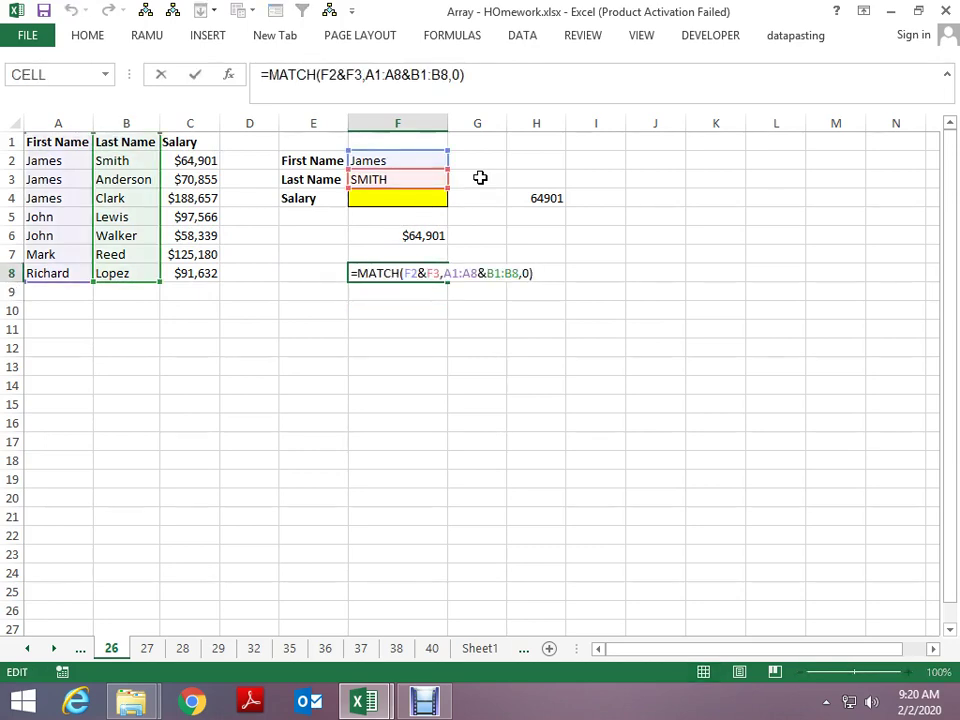
key(ctrl+shift+Return)
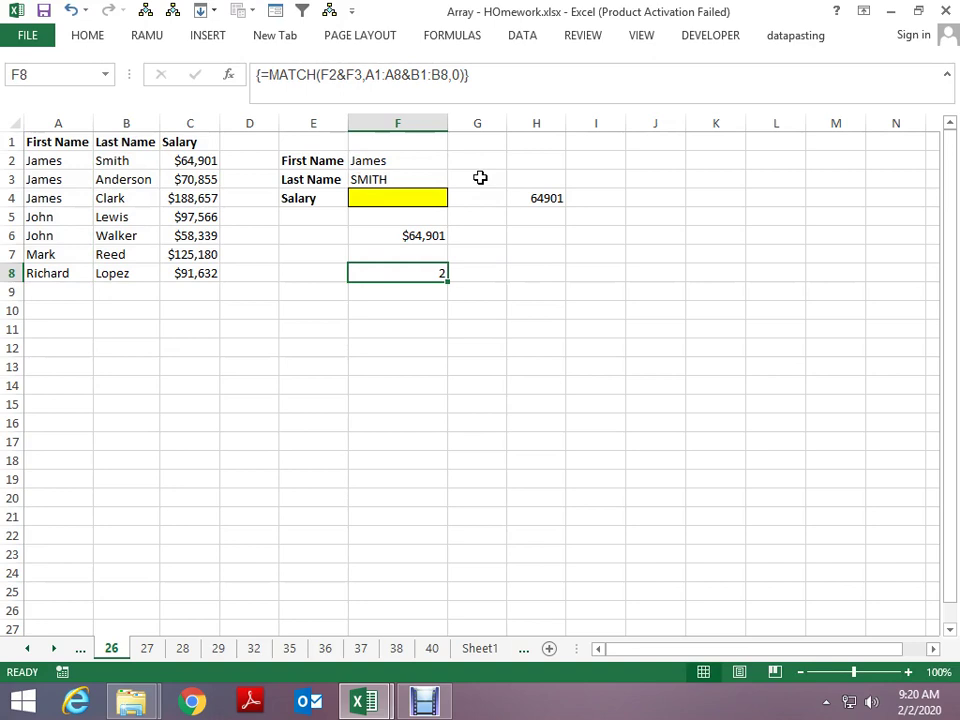
- Wrap the MATCH in INDEX(C1:C8, …) and array-enter it to return salary 64901
key(F2)
key(Home)
key(Right)
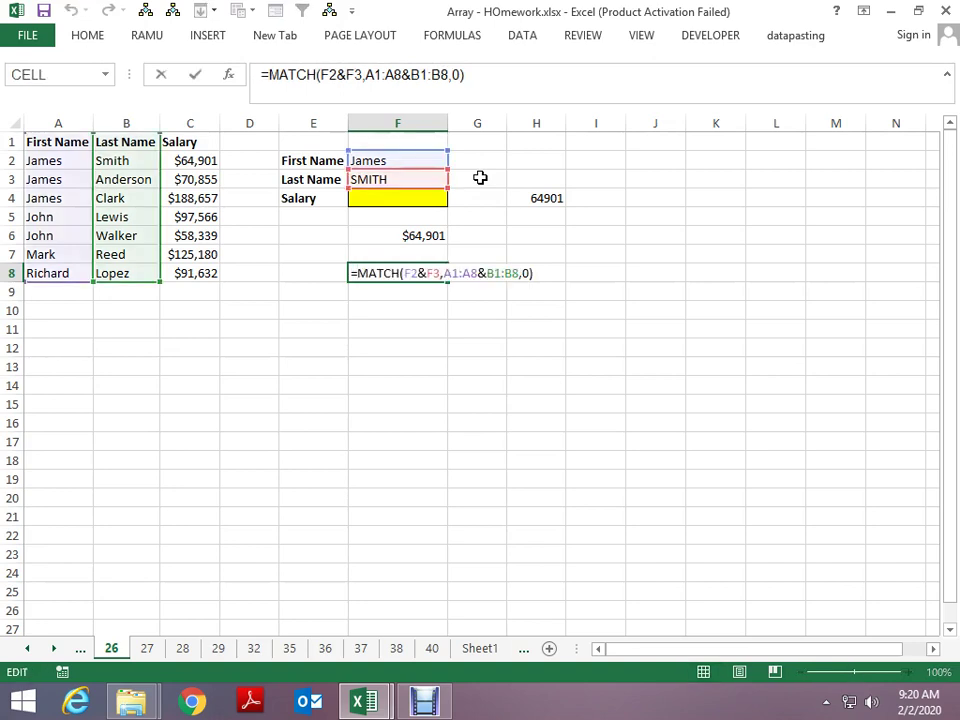
text(INDEX()
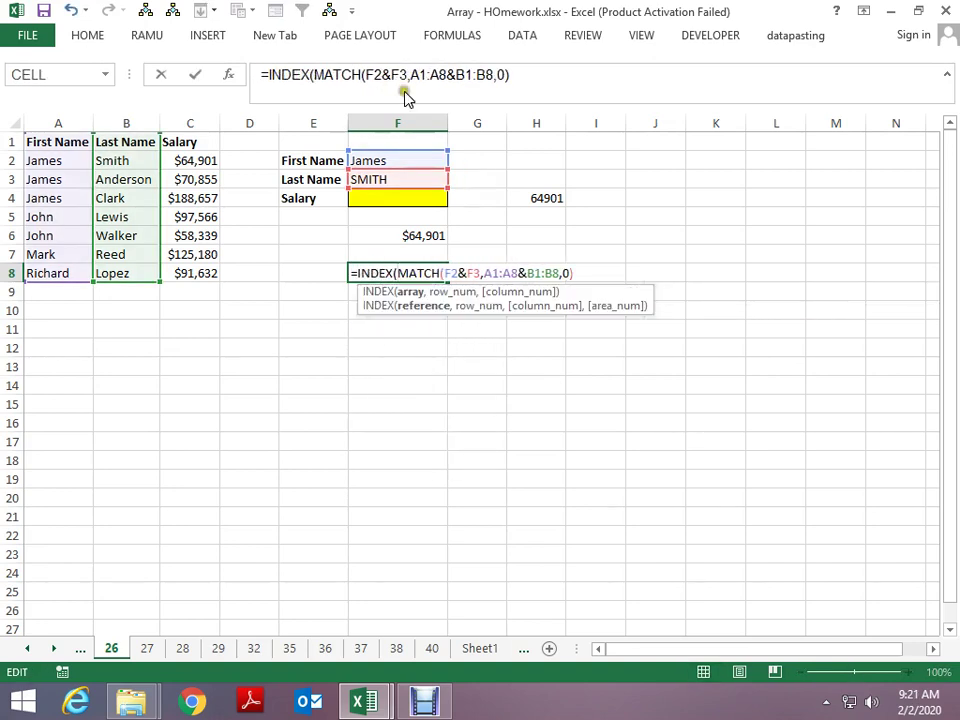
click(188, 123)
click(182, 142)
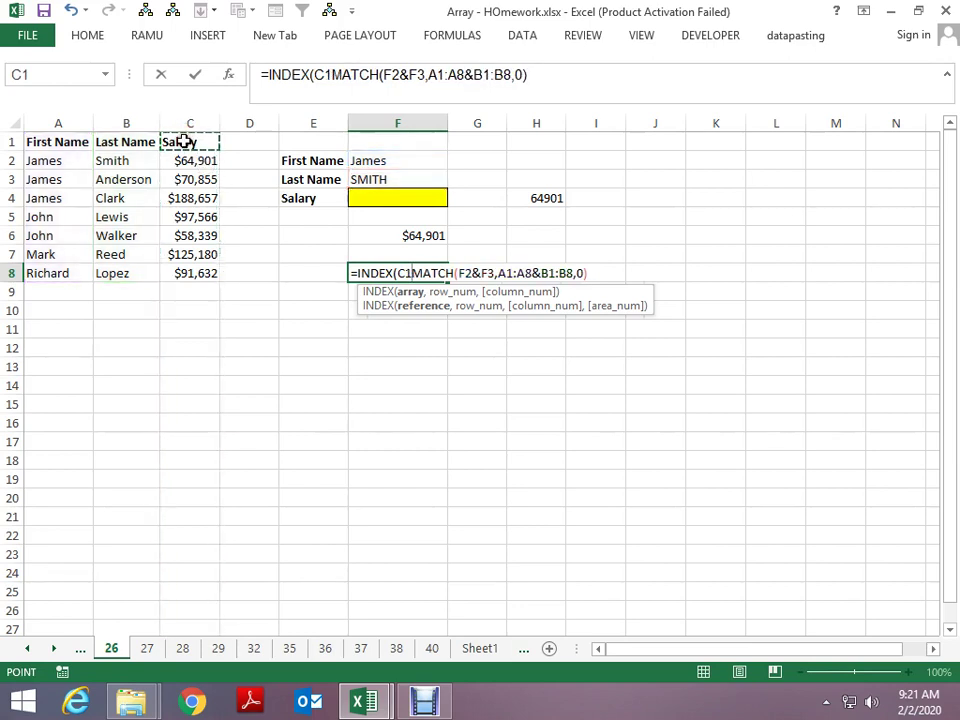
key(ctrl+shift+Down)
text(:C8,)
key(Return)
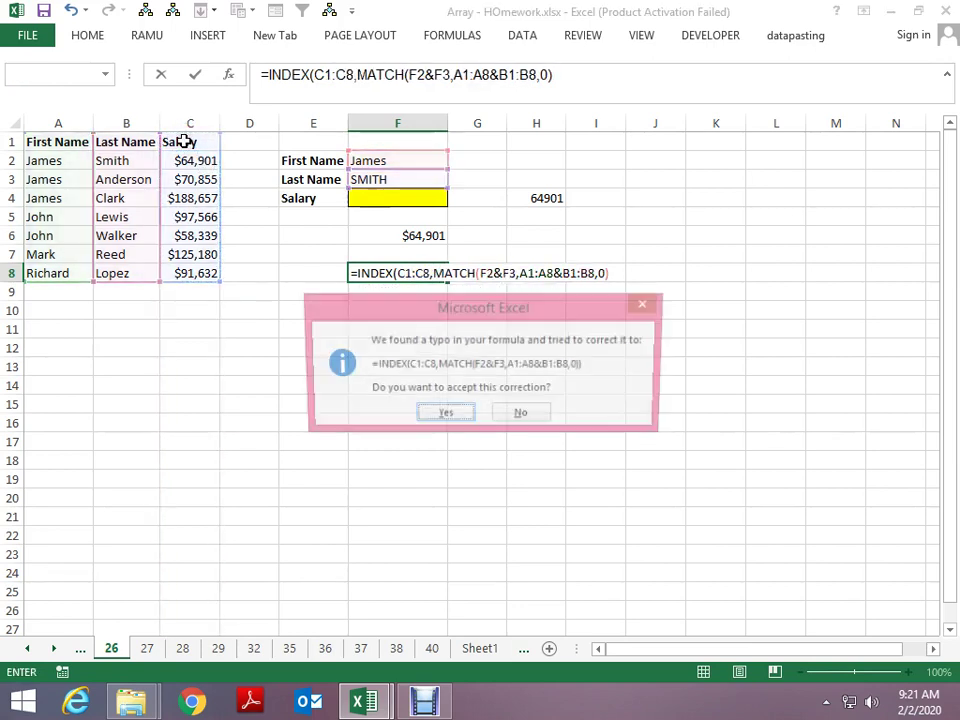
key(Return)
key(F2)
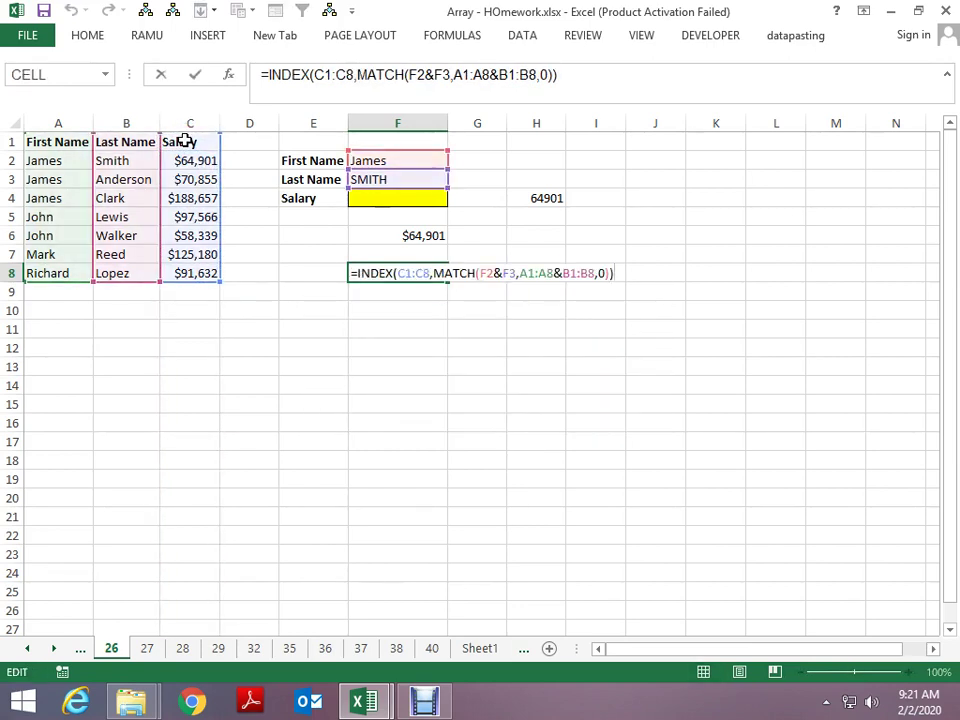
key(ctrl+shift+Return)
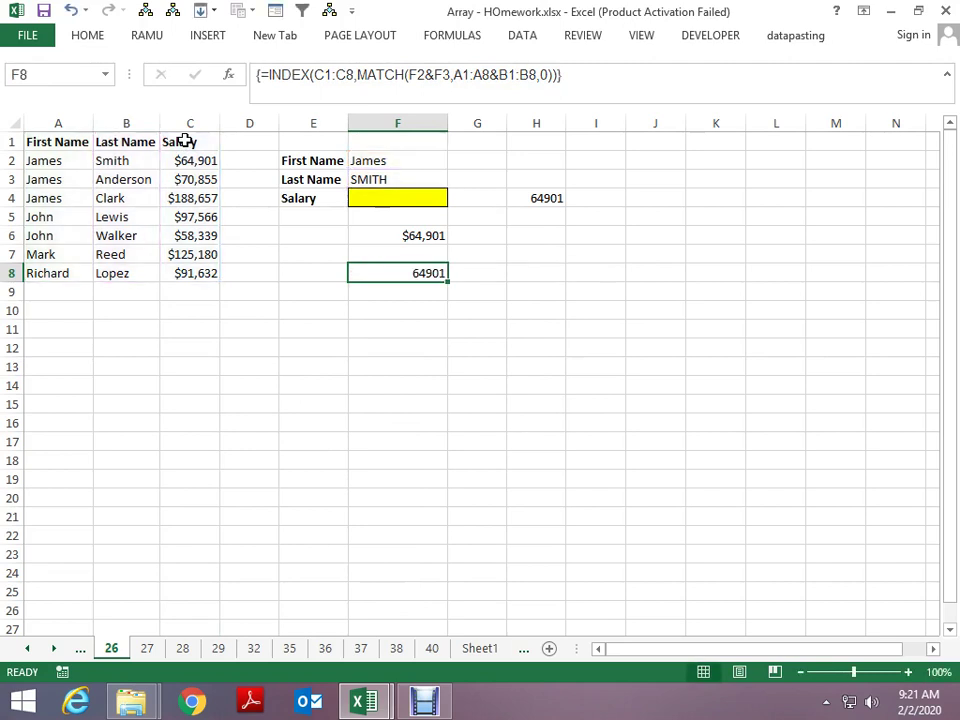
key(Up)
key(Up)
key(Up)
key(Up)
key(Up)
key(Up)
key(Down)
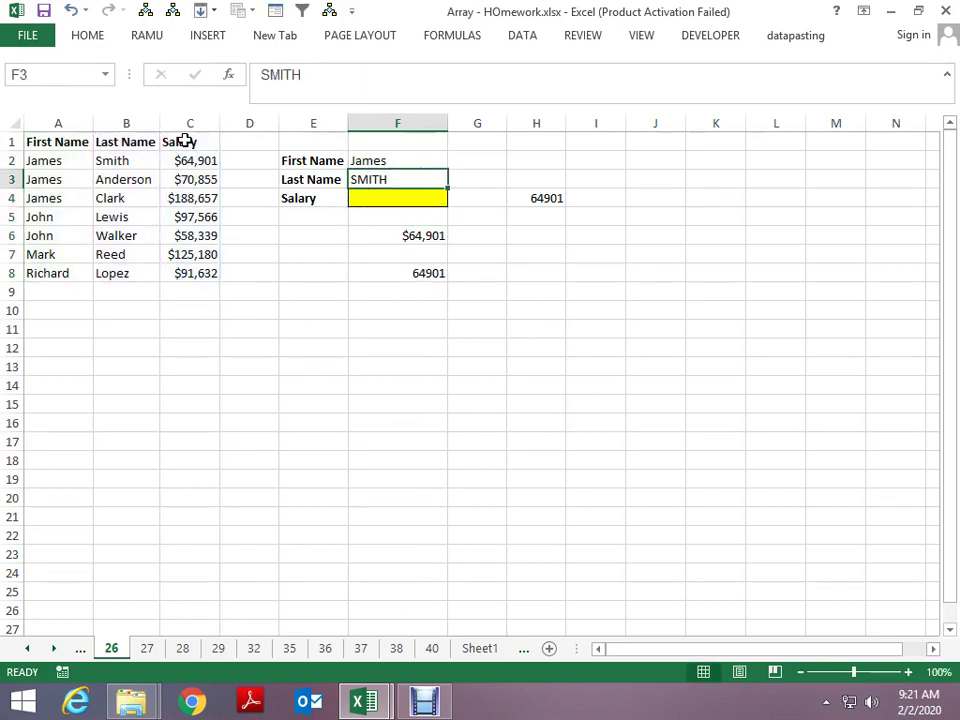
text(CLARK)
key(Return)
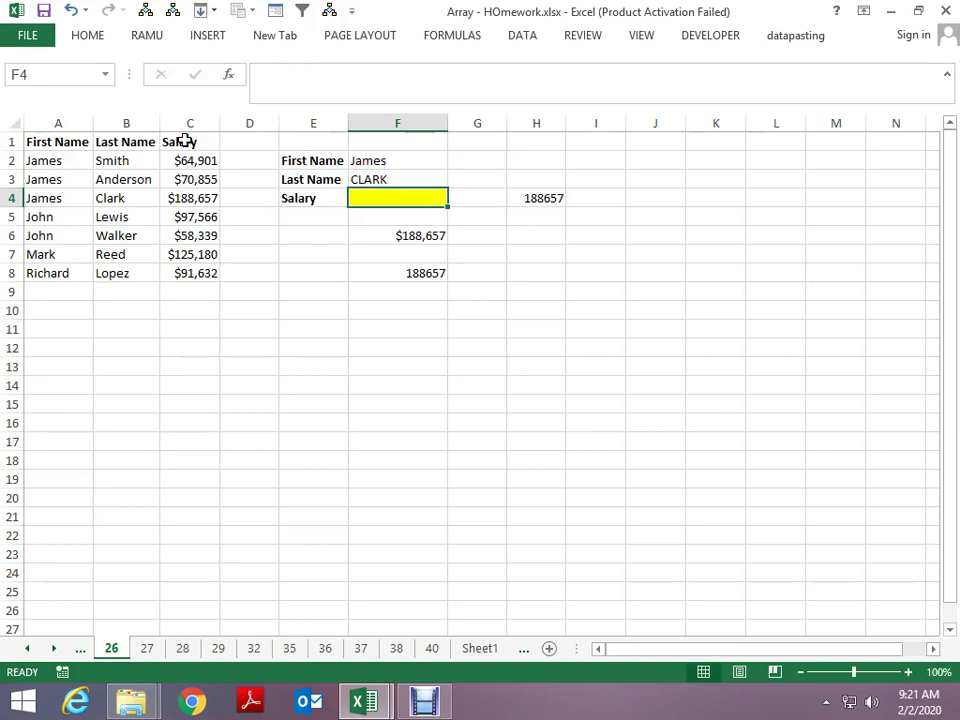
key(Up)
key(Up)
text(SMK)
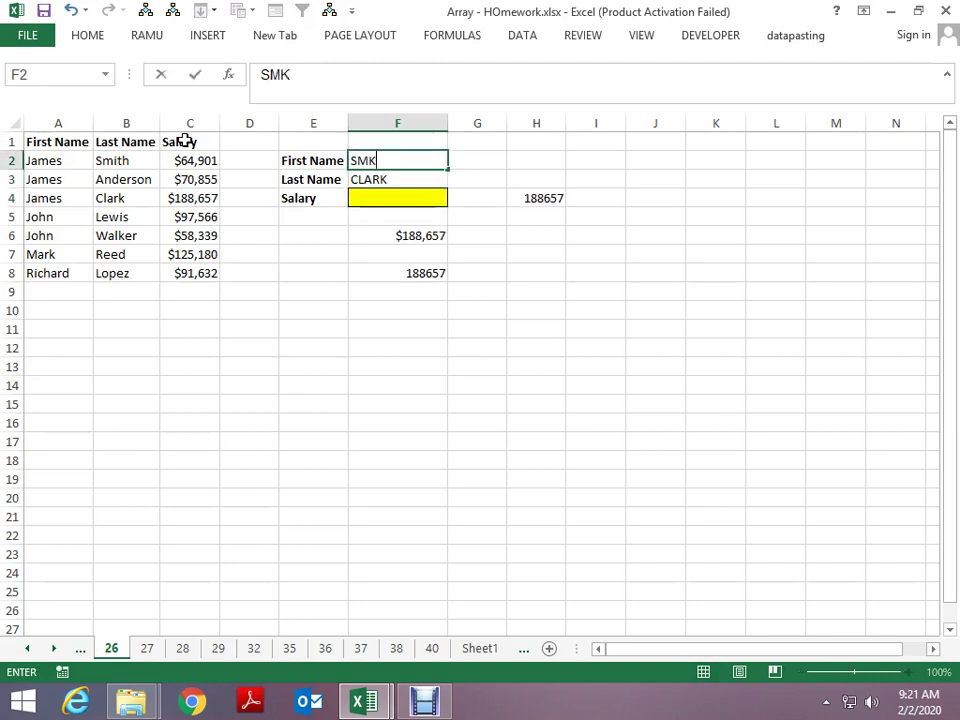
text(T)
key(BackSpace)
key(BackSpace)
text(ITH)
key(Return)
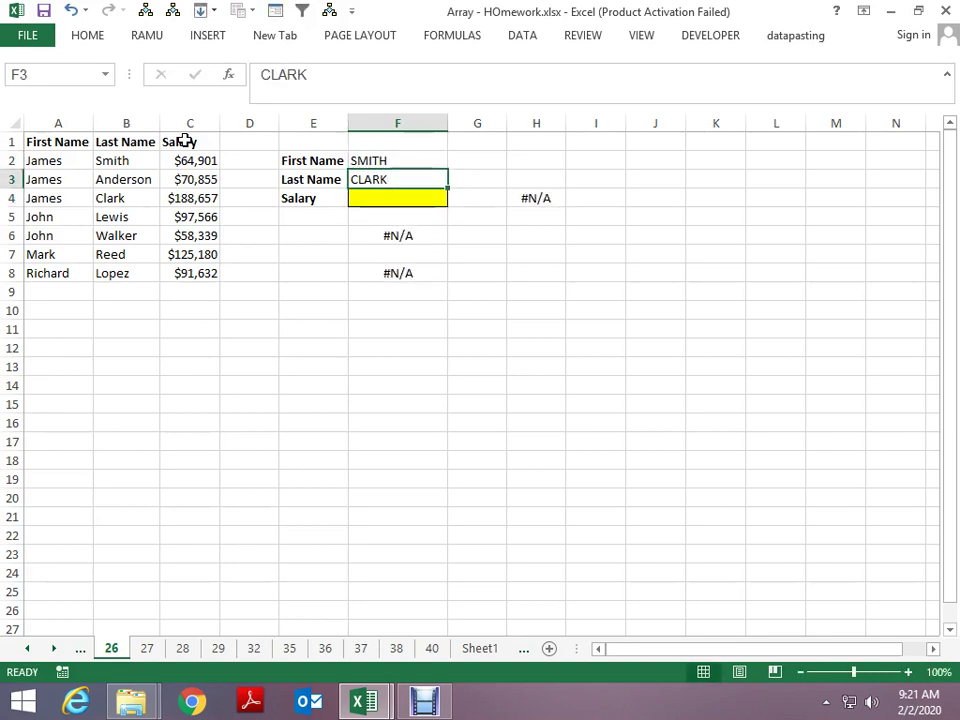
key(Up)
key(Down)
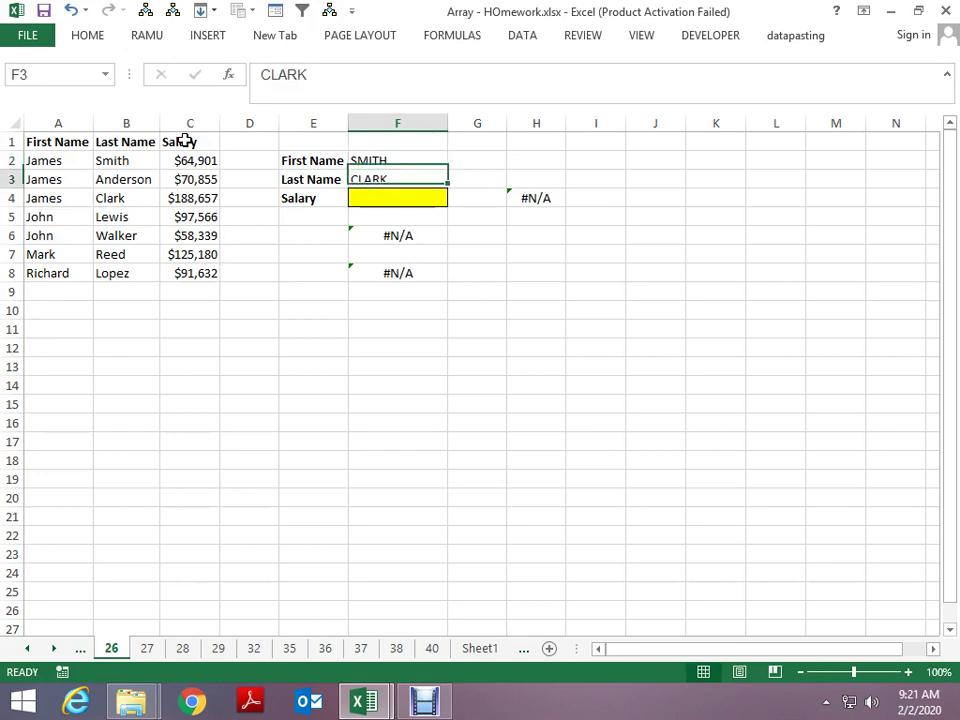
key(Up)
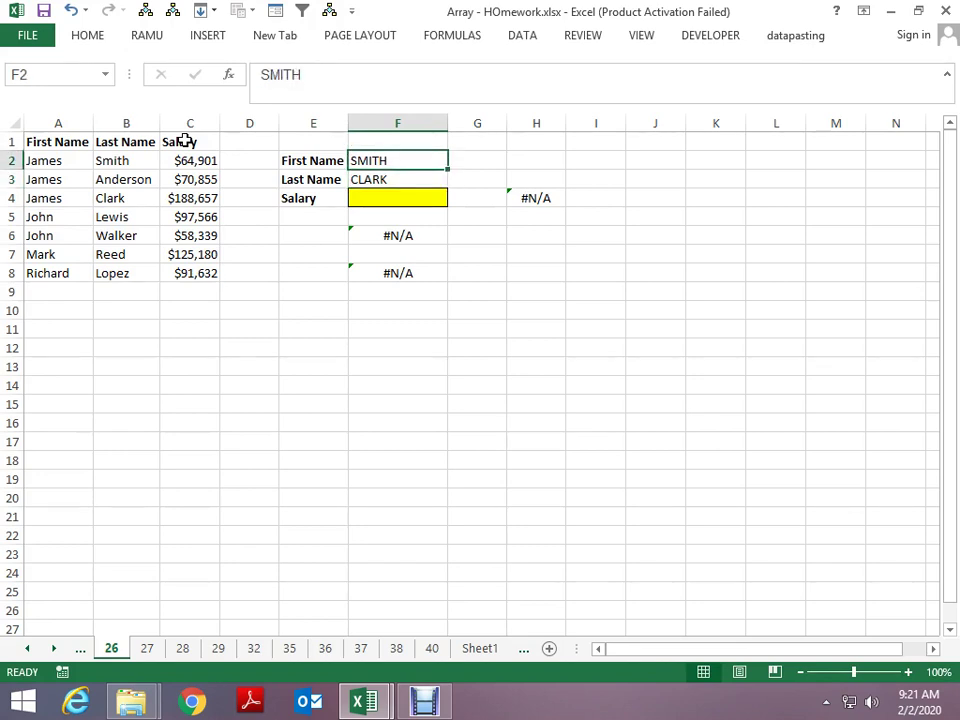
key(ctrl+z)
key(ctrl+z)
key(Down)
text(SM)
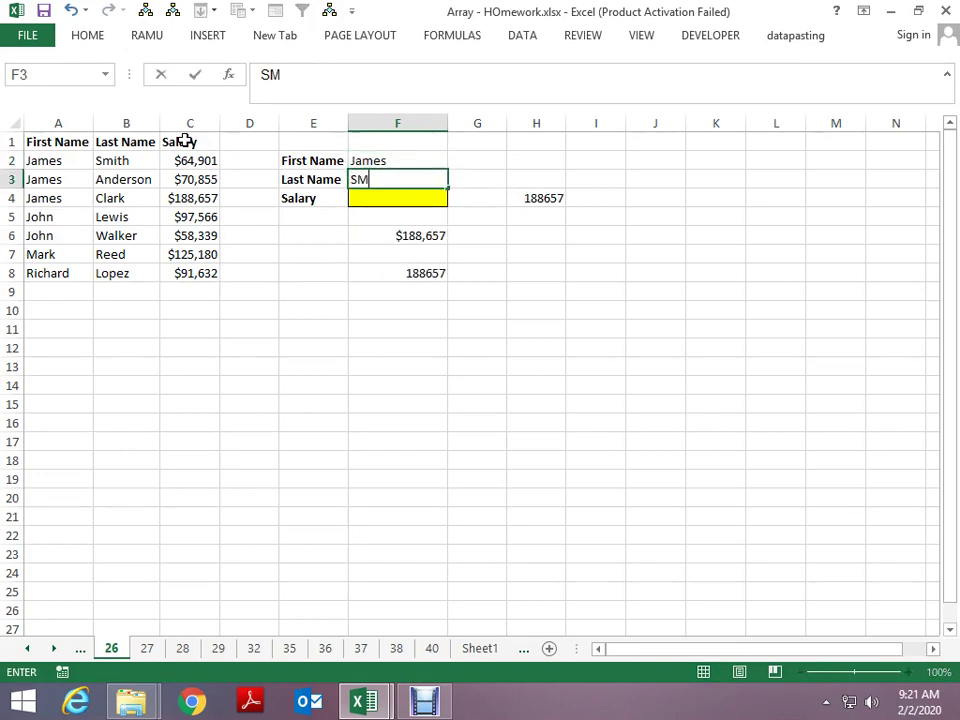
text(ITH)
key(Return)
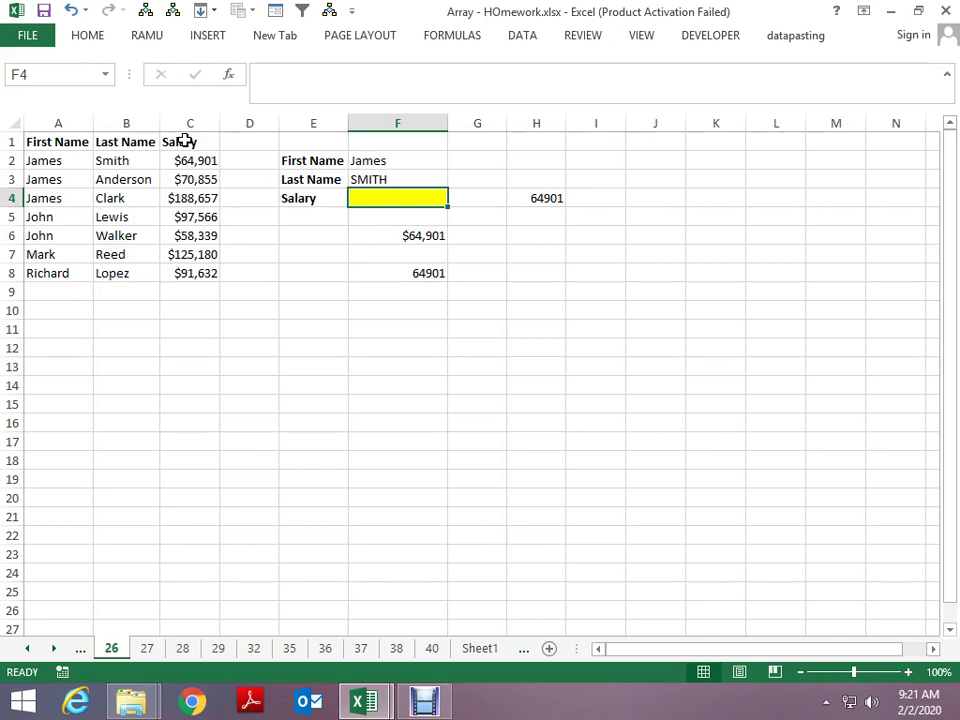
key(ctrl+Page_Up)
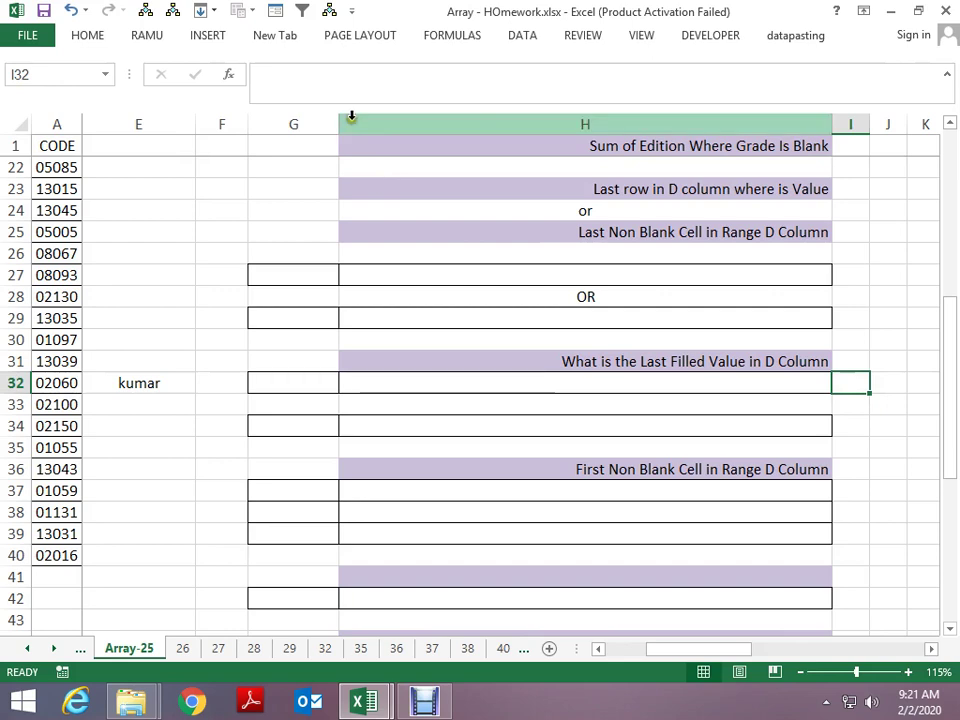
- Browse the Formulas tab's More Functions categories on the Array-25 sheet, then dismiss the menu
click(426, 40)
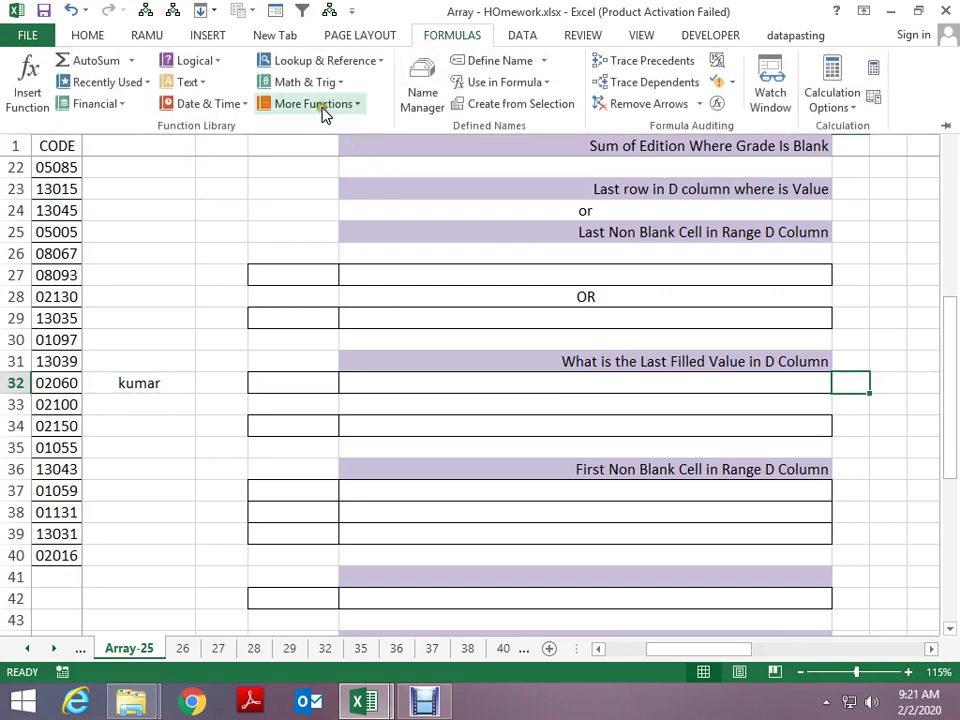
click(318, 105)
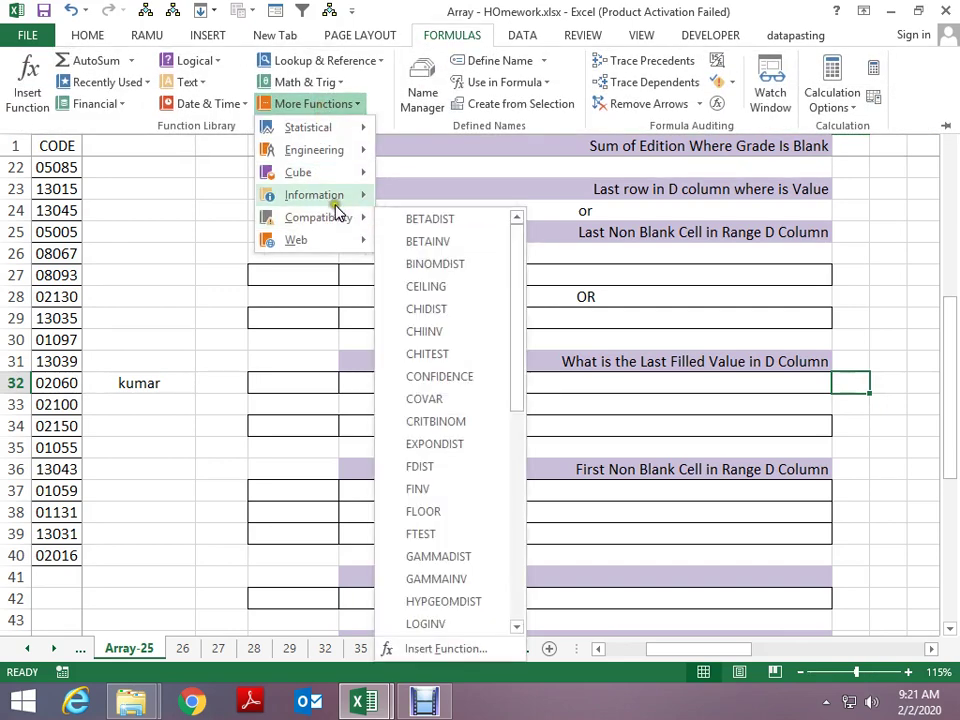
mouse_move(314, 195)
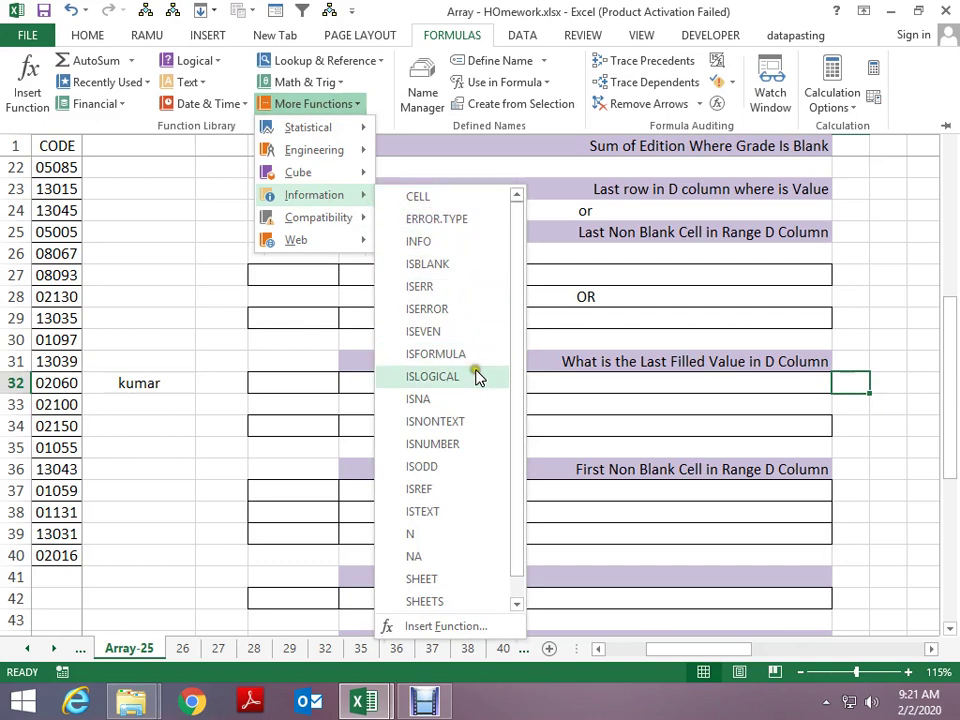
drag(521, 399, 530, 460)
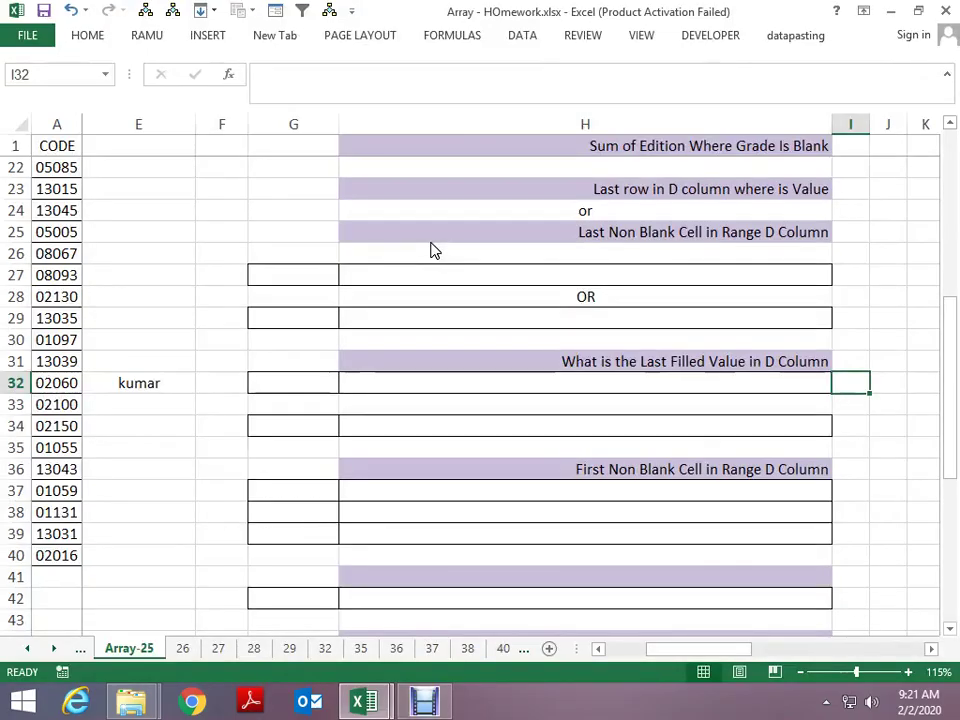
- Dismiss the functions list and move back two sheets to sheet 23
key(Up)
key(Up)
key(ctrl+Page_Up)
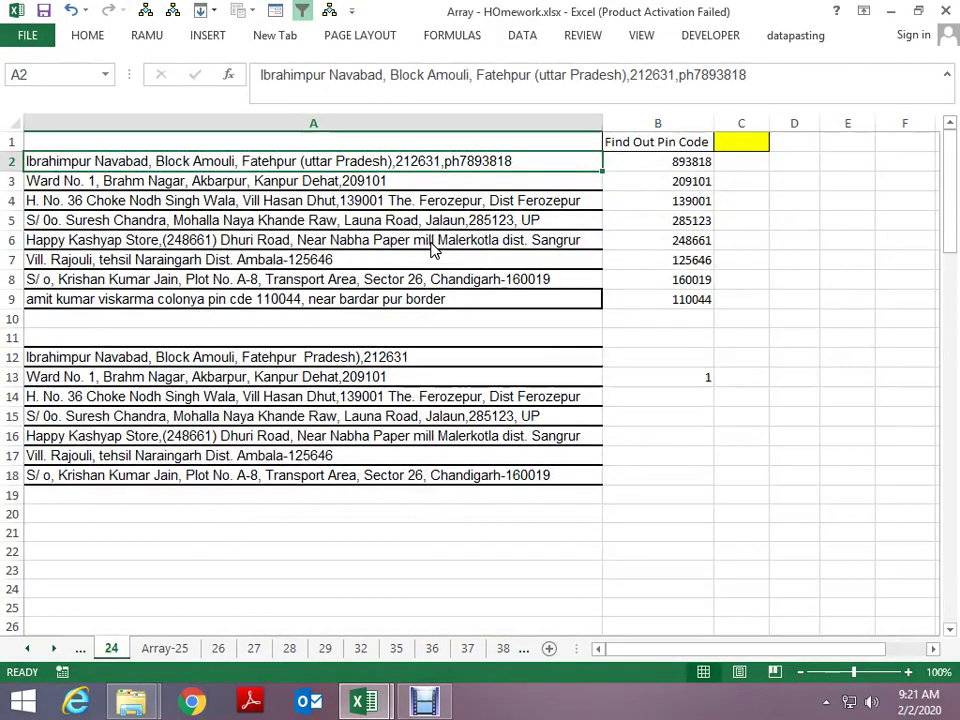
key(ctrl+Page_Up)
- Look over the name table's first data row, then select cell D2 beside it
key(Up)
key(Right)
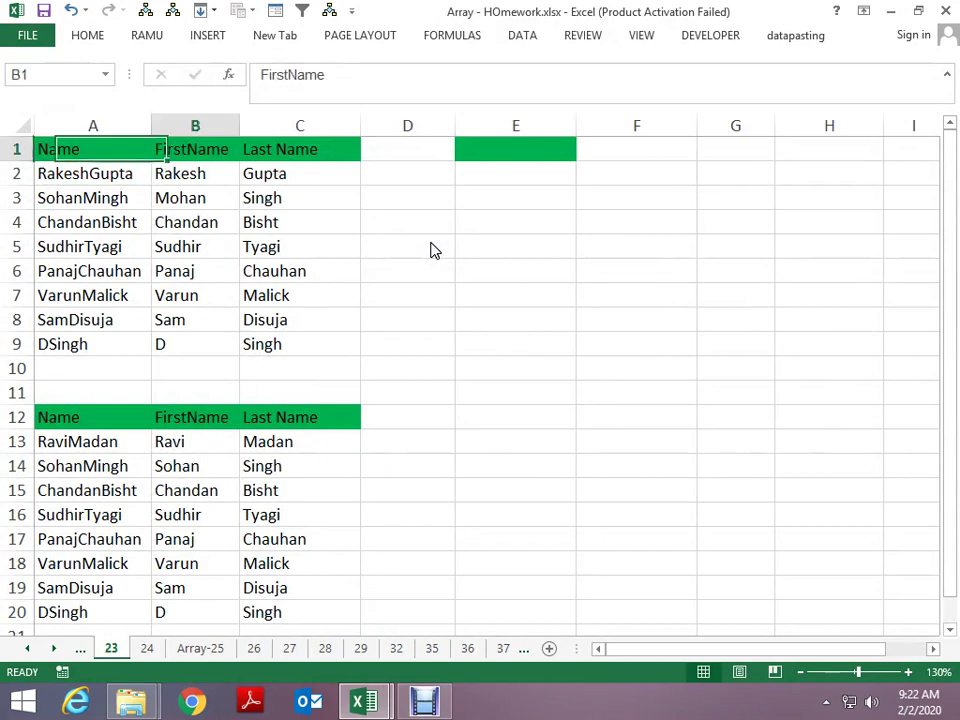
key(Down)
key(Right)
key(Left)
key(Left)
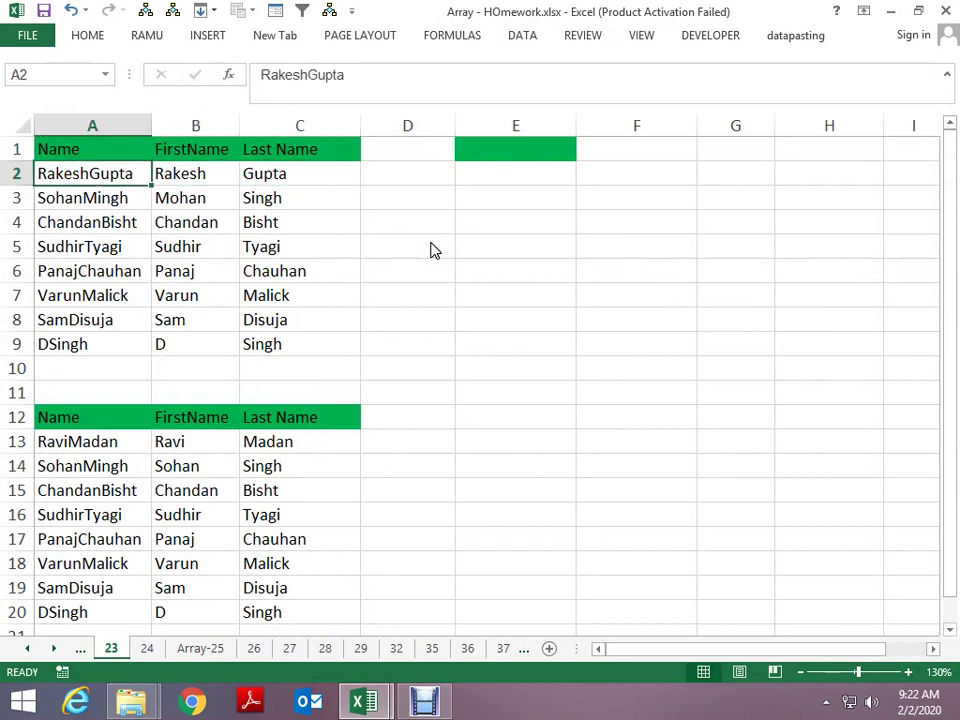
key(Right)
key(Right)
key(Left)
key(Left)
ctrl+scroll(431, 249, up, 1)
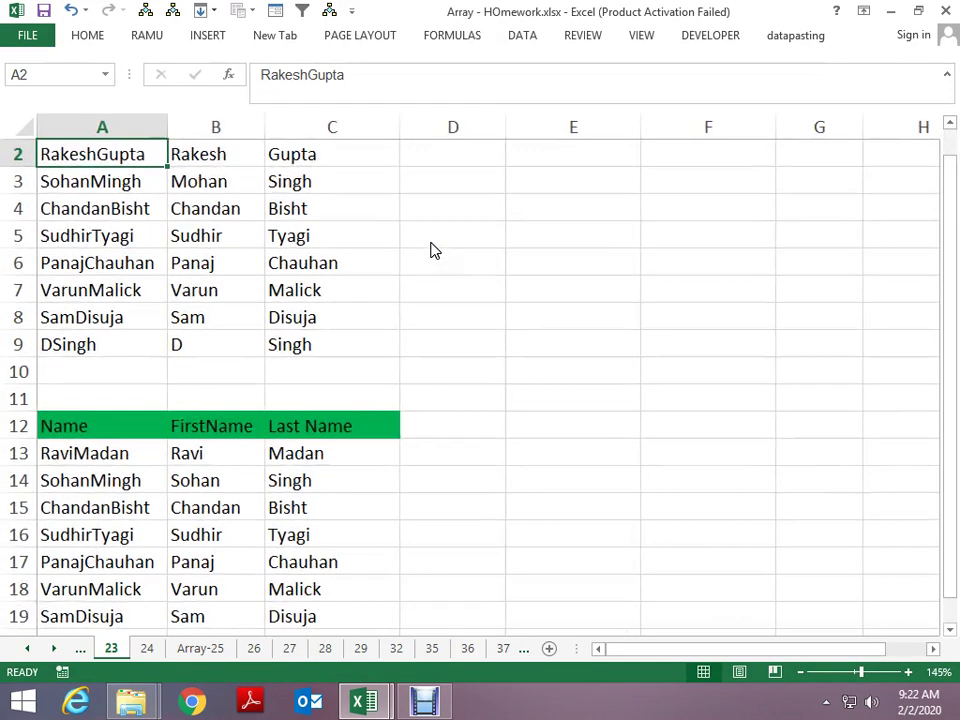
scroll(431, 249, up, 1)
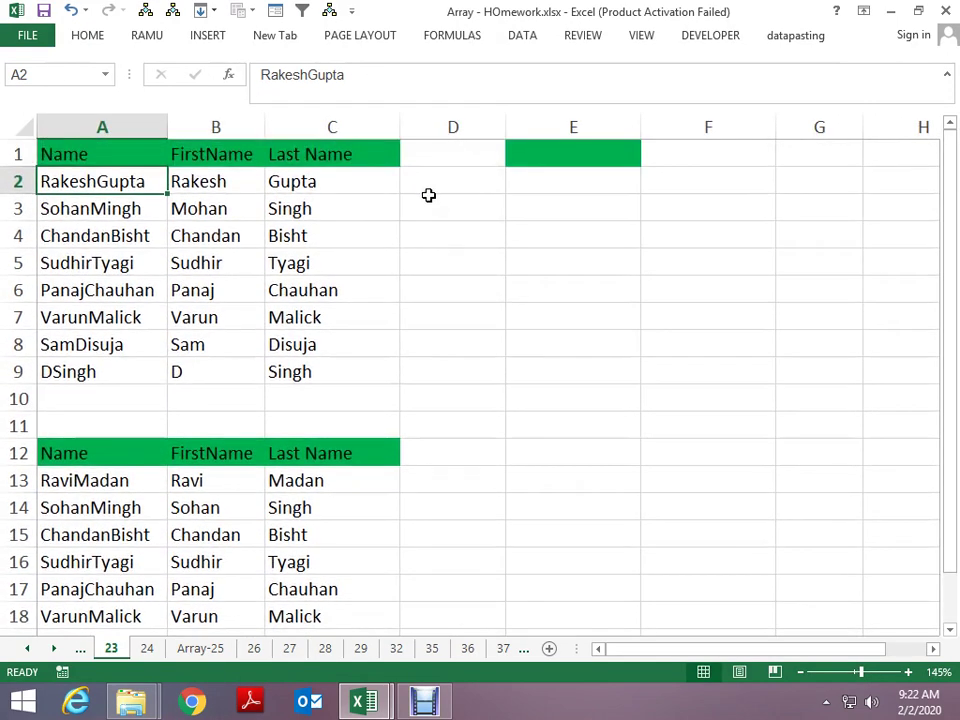
click(428, 181)
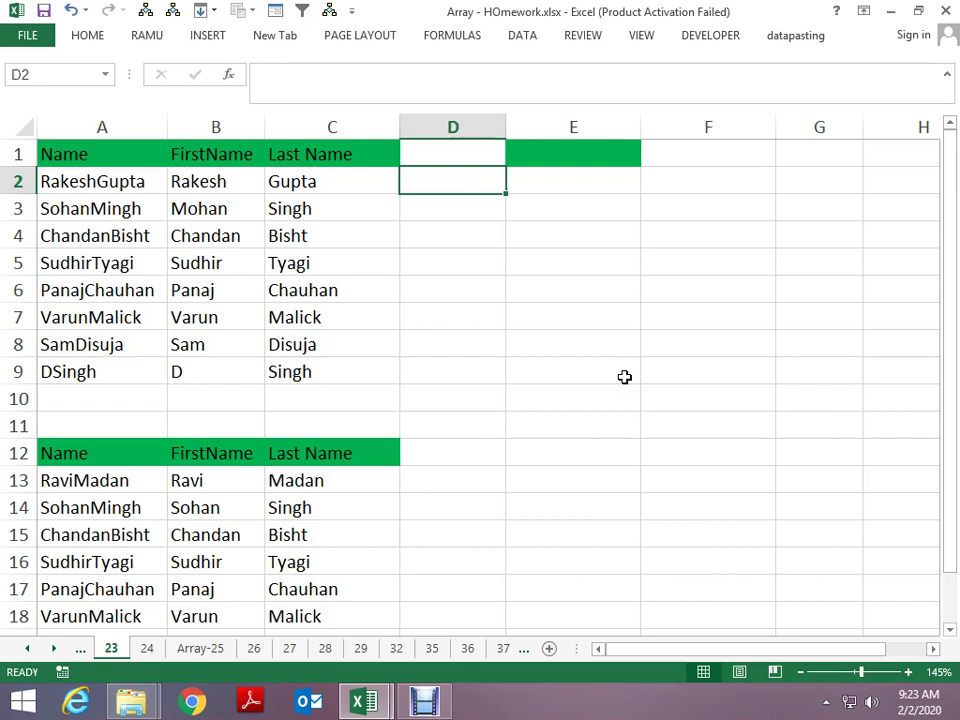
- Check the name in A2, then enter =LEN(A2) in E2
key(Home)
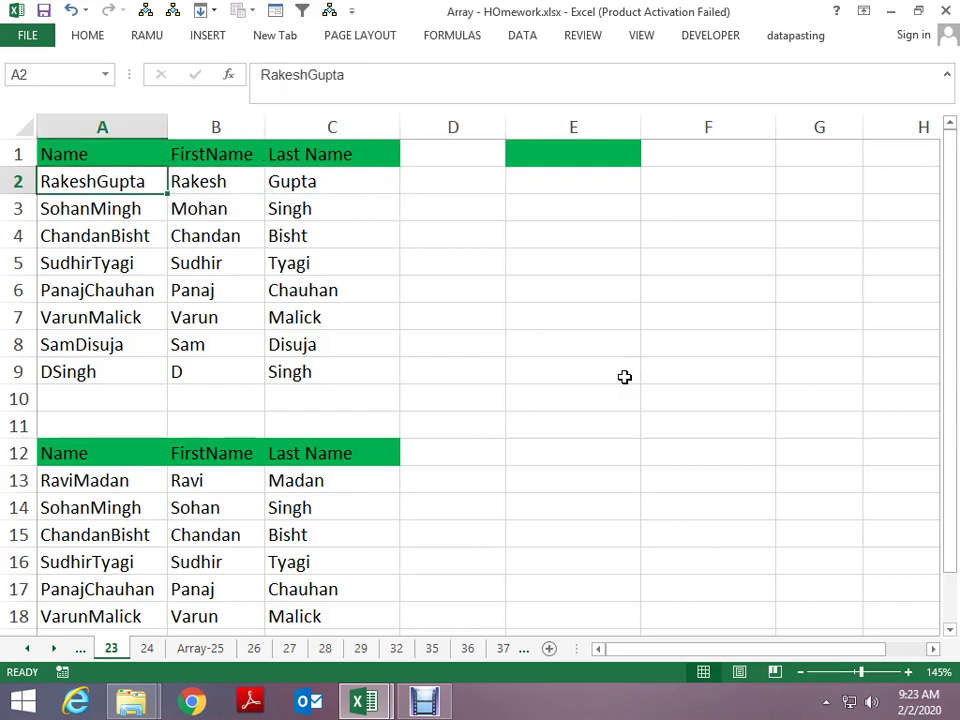
key(F2)
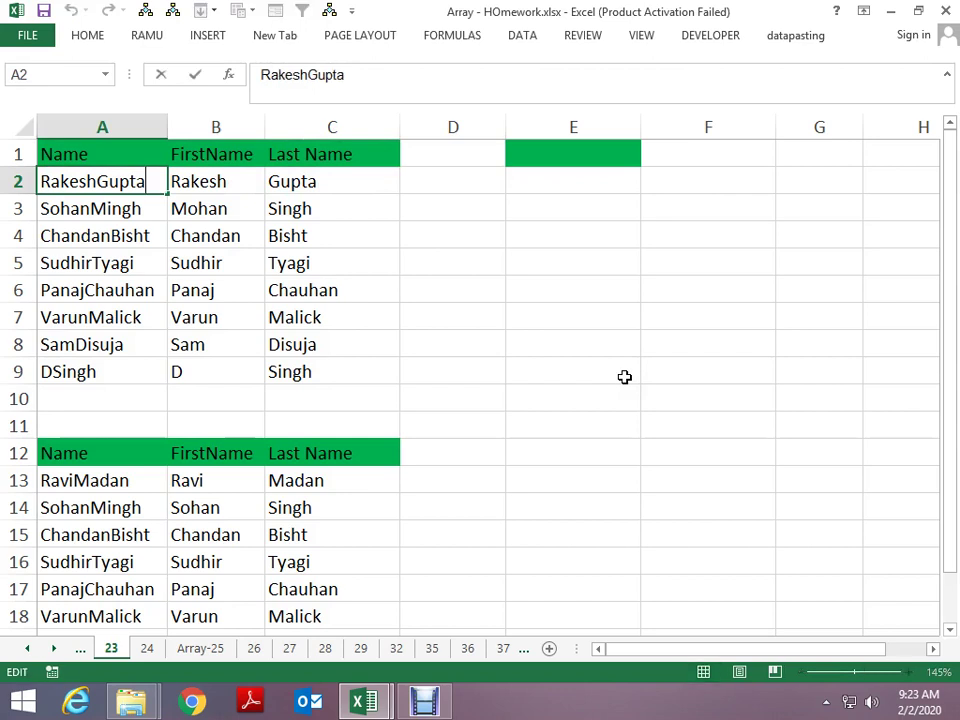
key(Home)
key(shift+Right)
key(shift+Right)
key(shift+Right)
key(shift+Right)
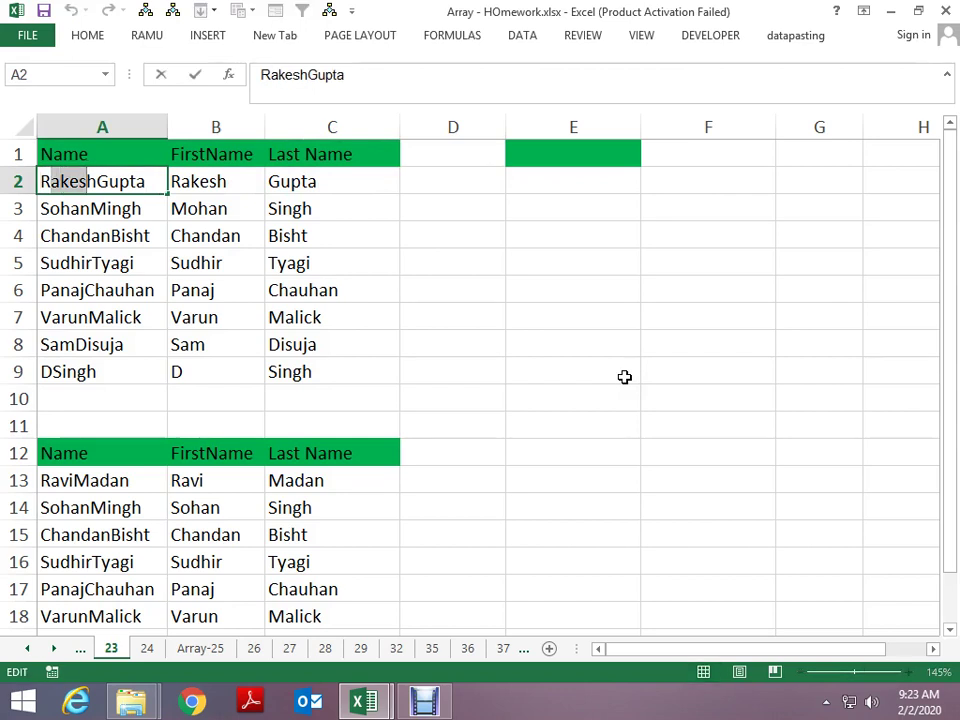
key(shift+End)
key(Tab)
key(Right)
key(Right)
key(Right)
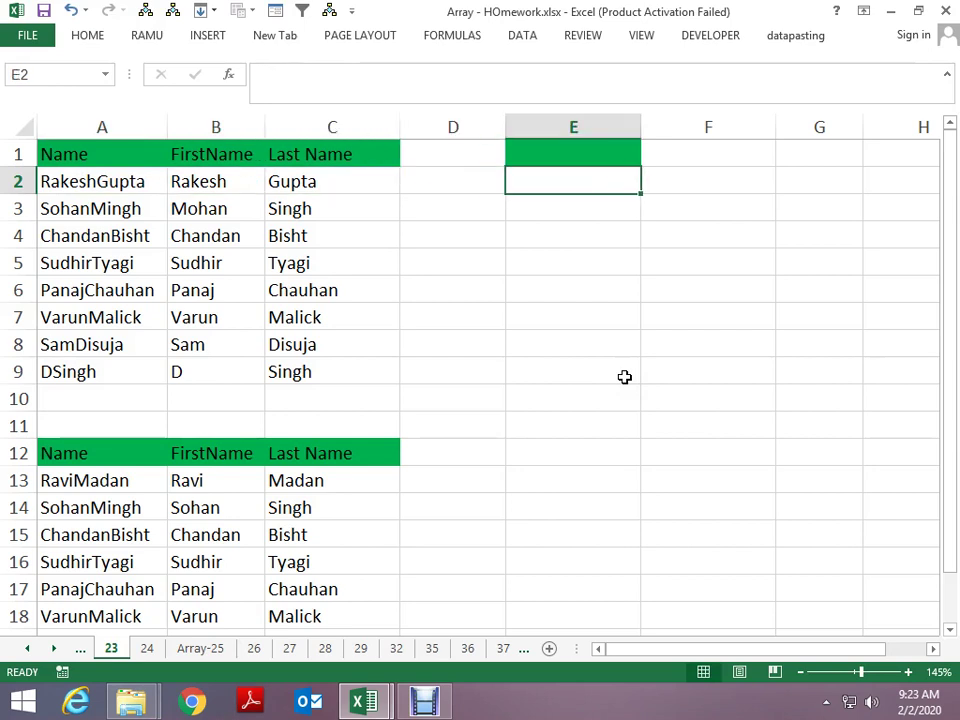
text(=LE)
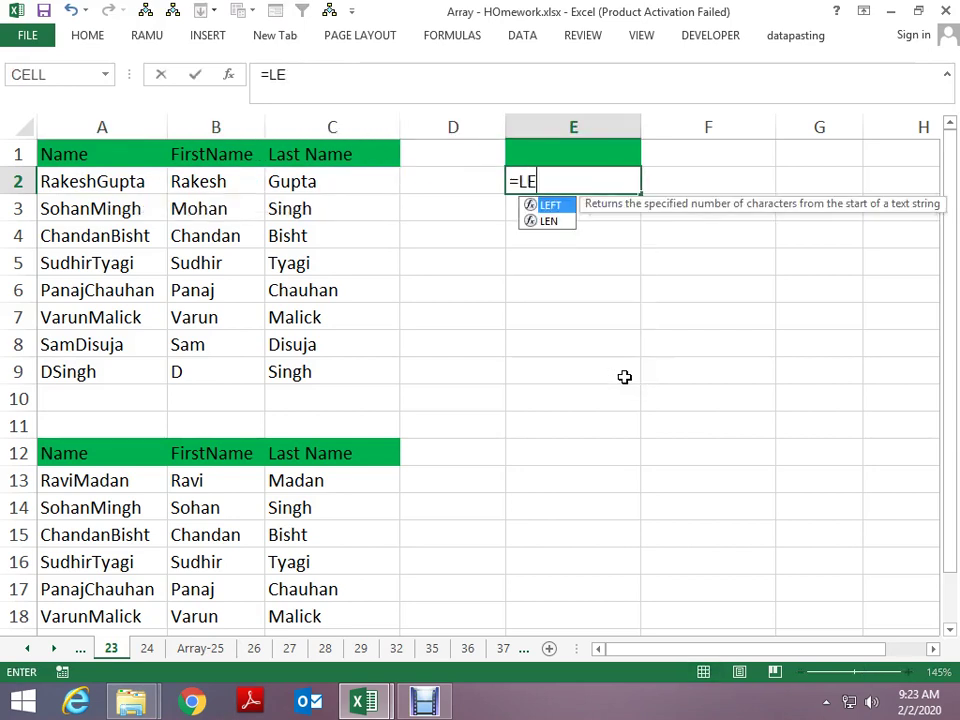
text(N()
key(Left)
key(Left)
key(Left)
key(Left)
key(Return)
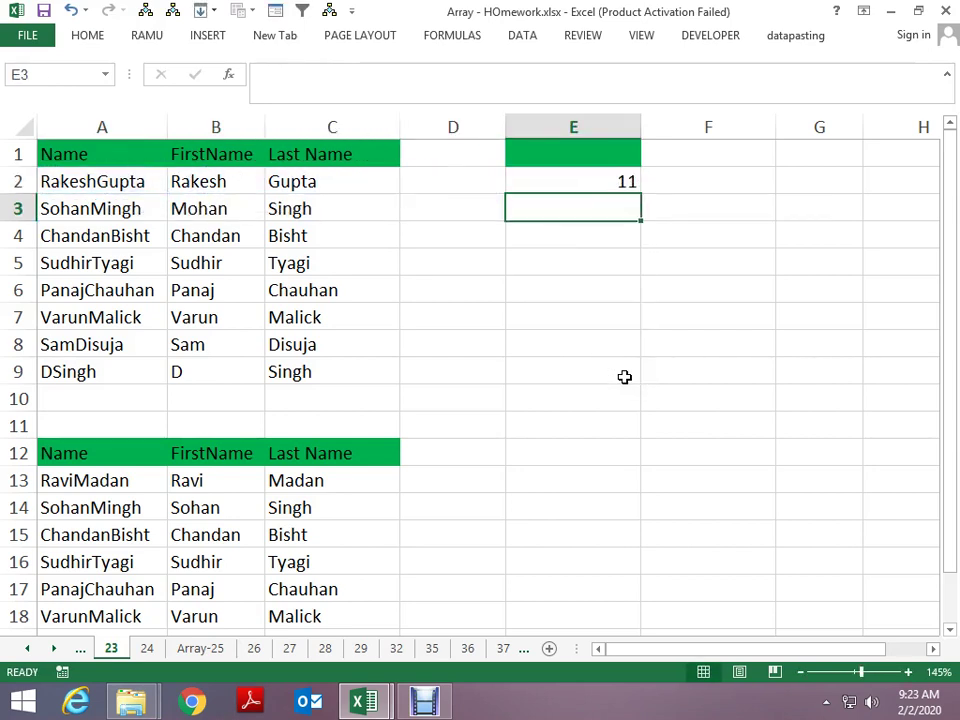
key(Up)
- Change E2 to =LEN(A2)-1, giving 10
key(F2)
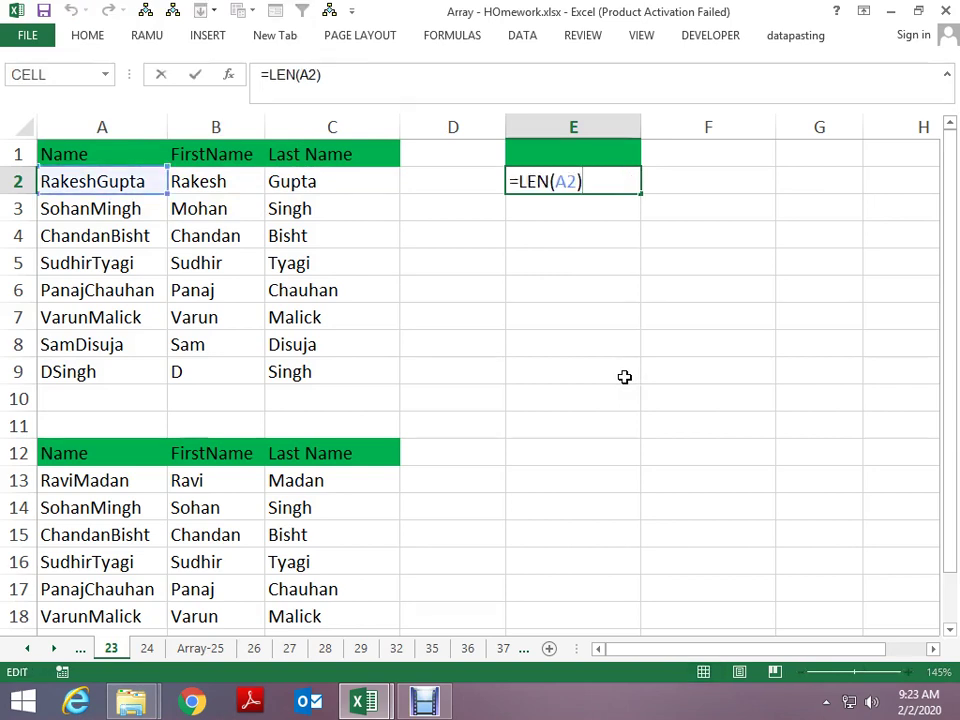
text(L)
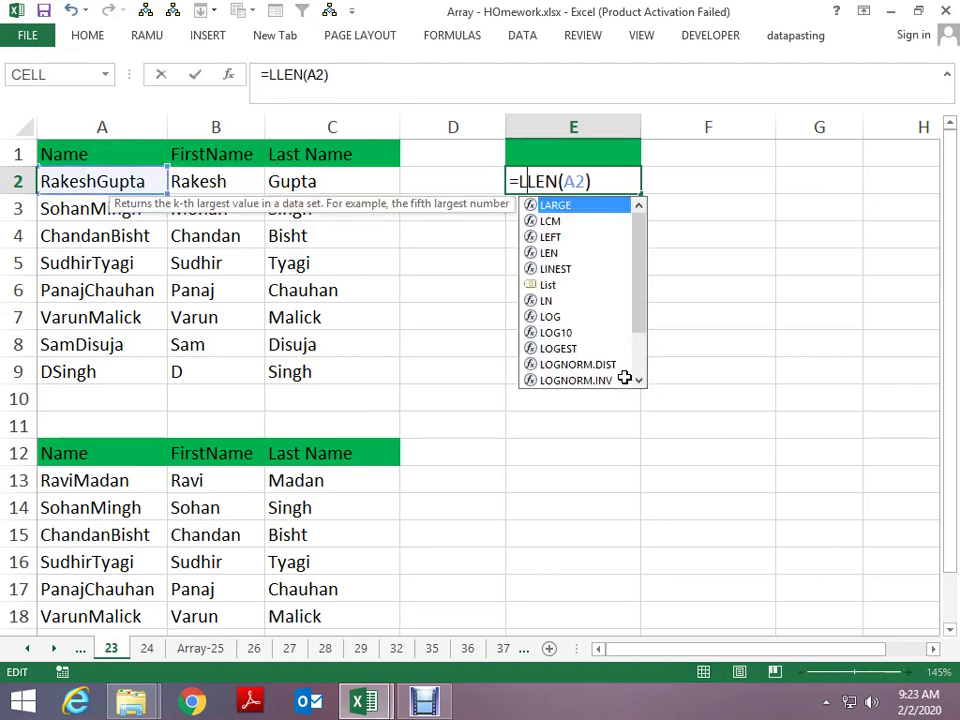
text(EFT)
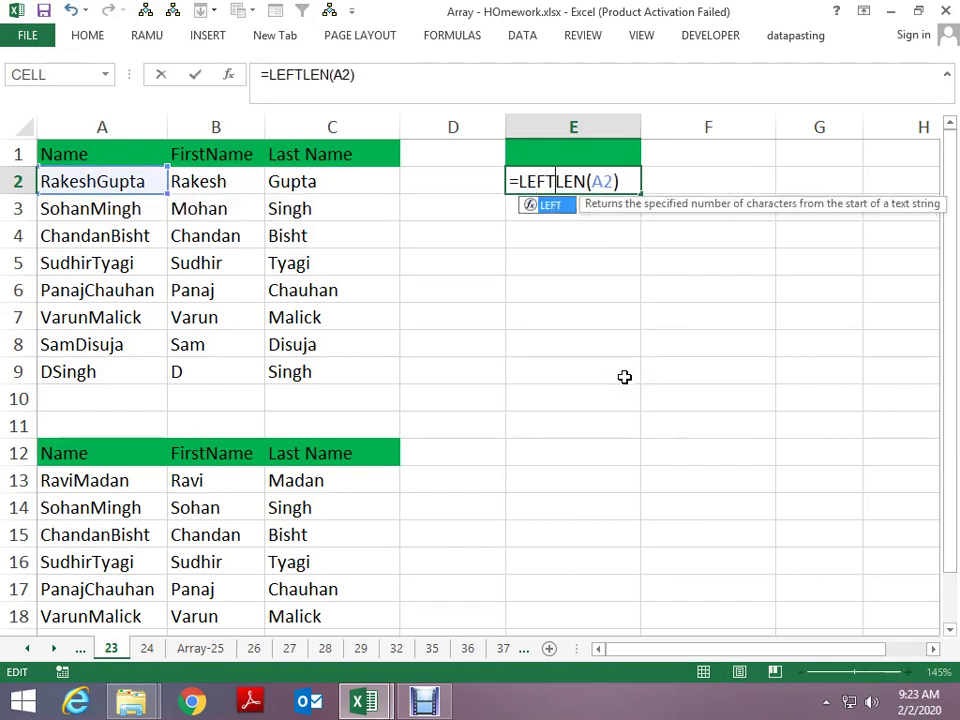
key(Escape)
key(F2)
key(Escape)
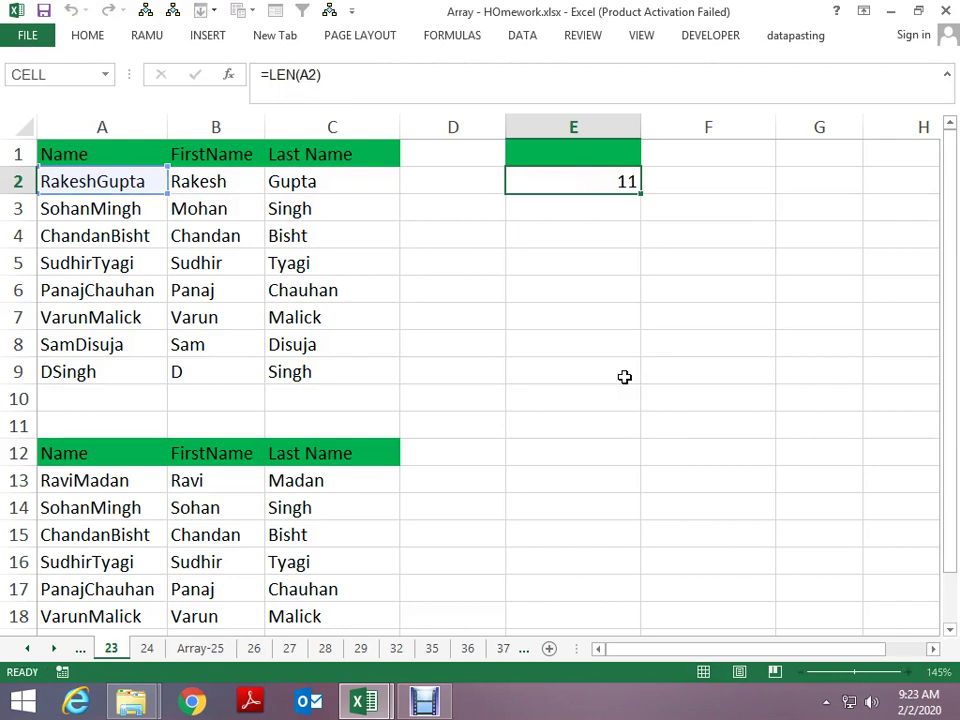
key(F2)
text(-1)
key(ctrl+Return)
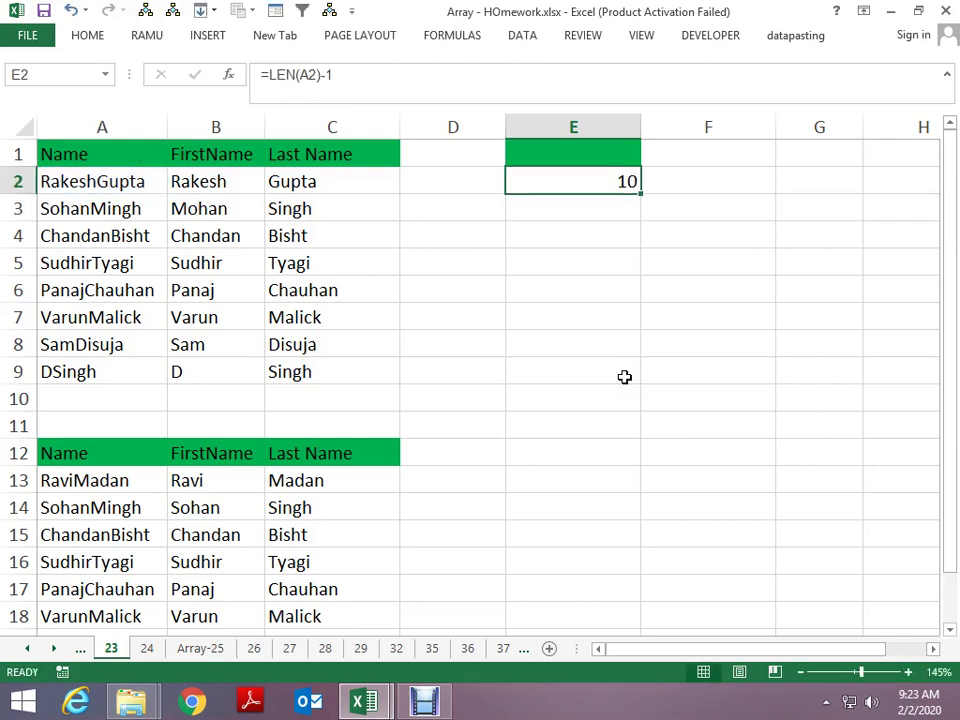
key(F2)
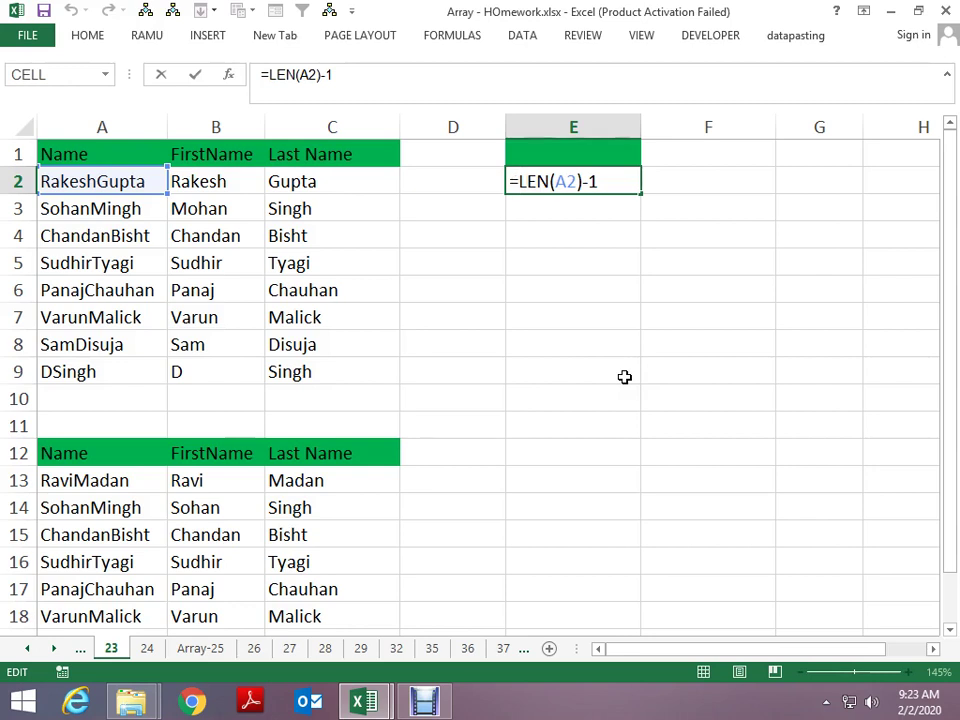
key(Home)
key(Right)
text(ROGJT)
key(BackSpace)
key(BackSpace)
key(BackSpace)
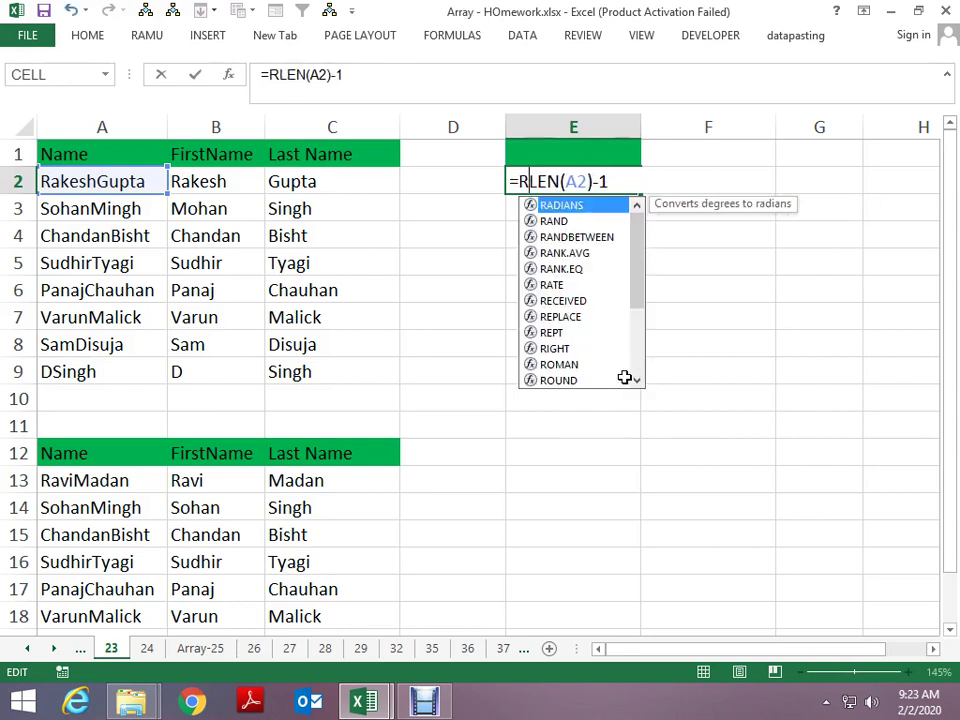
text(IGHT(A)
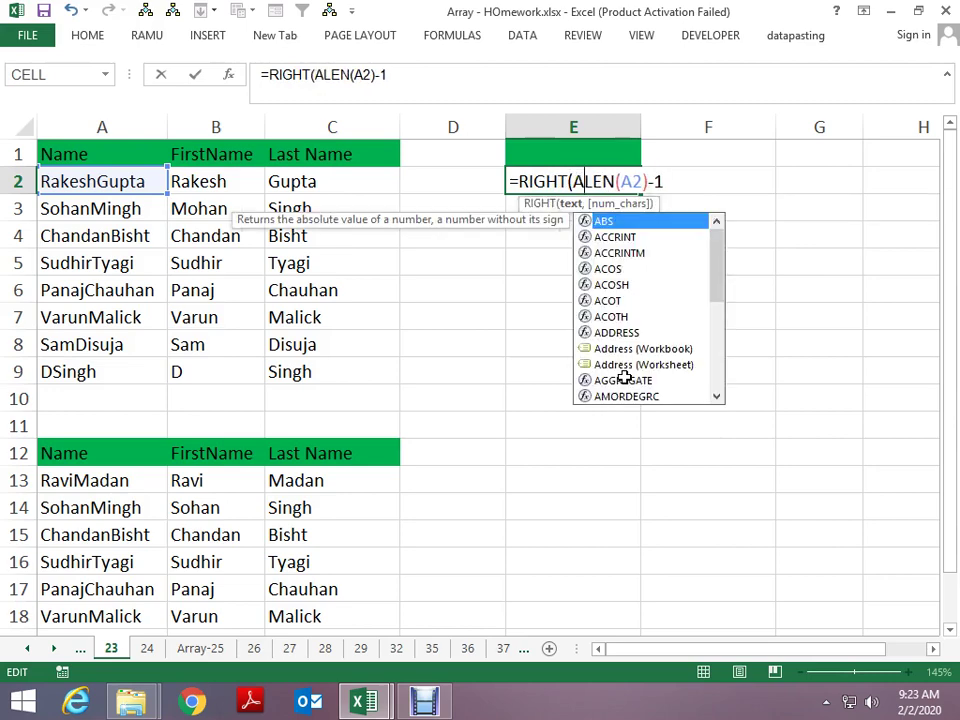
text(2)
text(,)
key(Return)
key(Return)
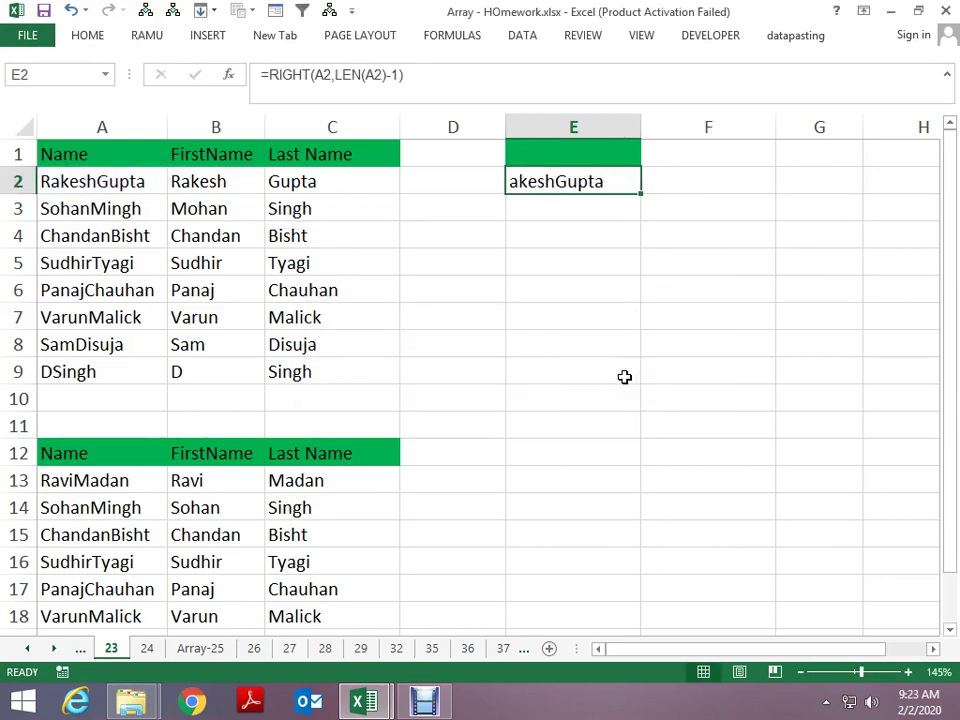
key(Right)
- Enter =LEN(E2) in F2, then extend it to ="1:"&LEN(E2), showing 1:10
text(=)
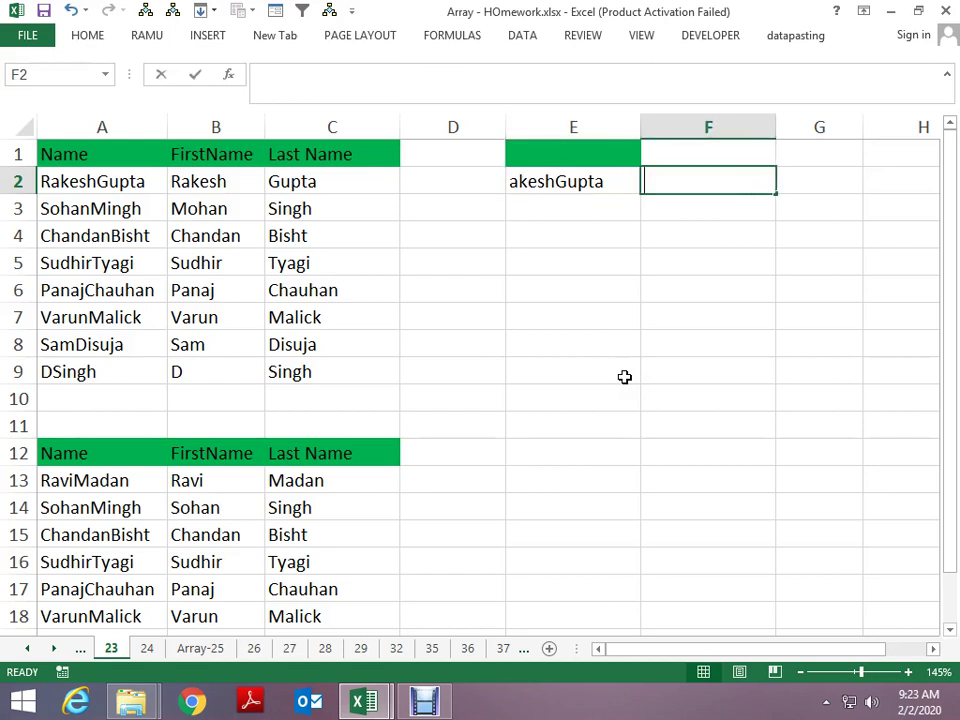
text(LEN(E2)
key(Return)
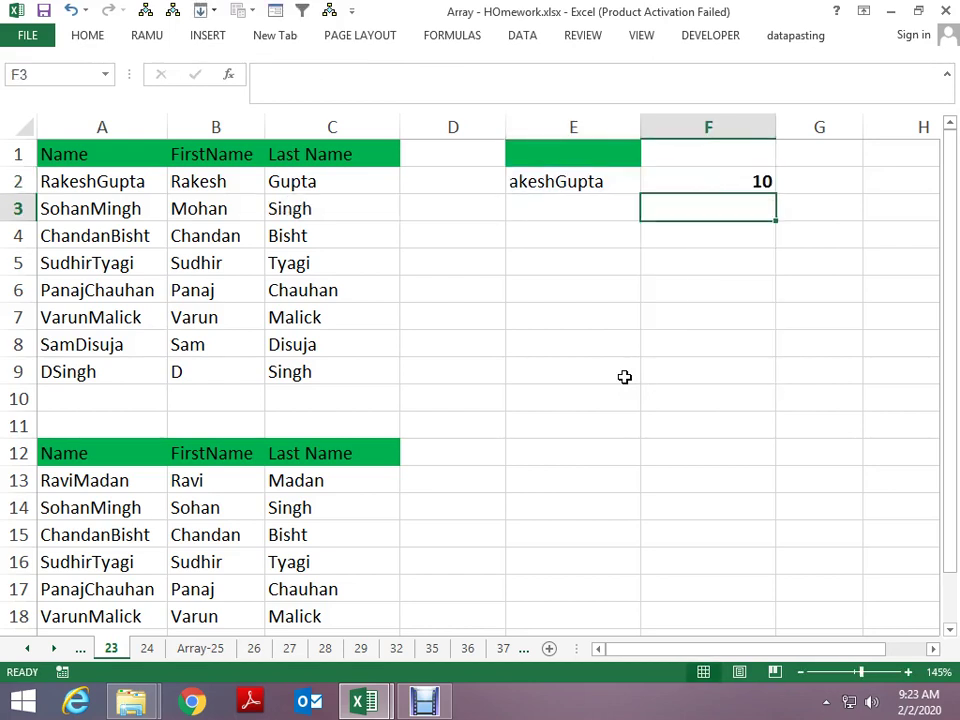
key(Up)
key(F2)
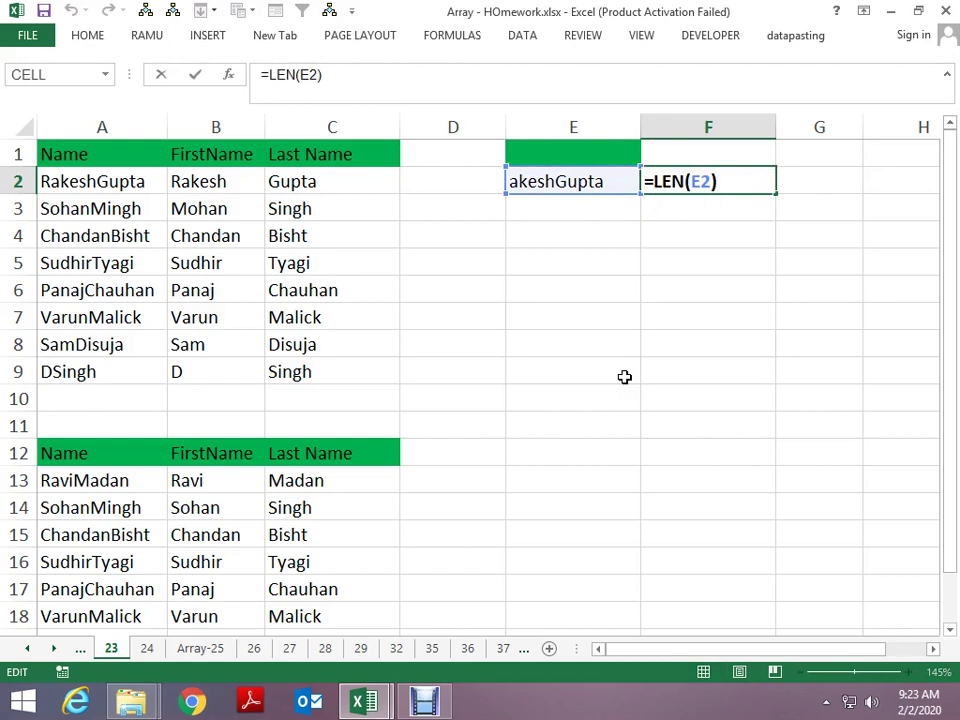
text(1:)
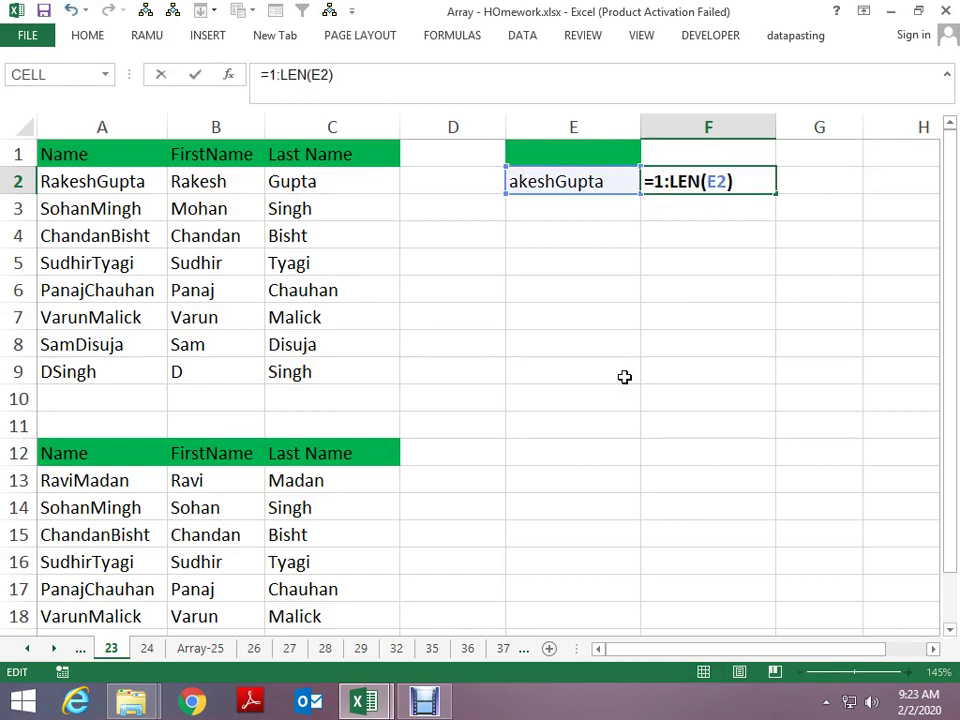
key(BackSpace)
key(BackSpace)
text("1)
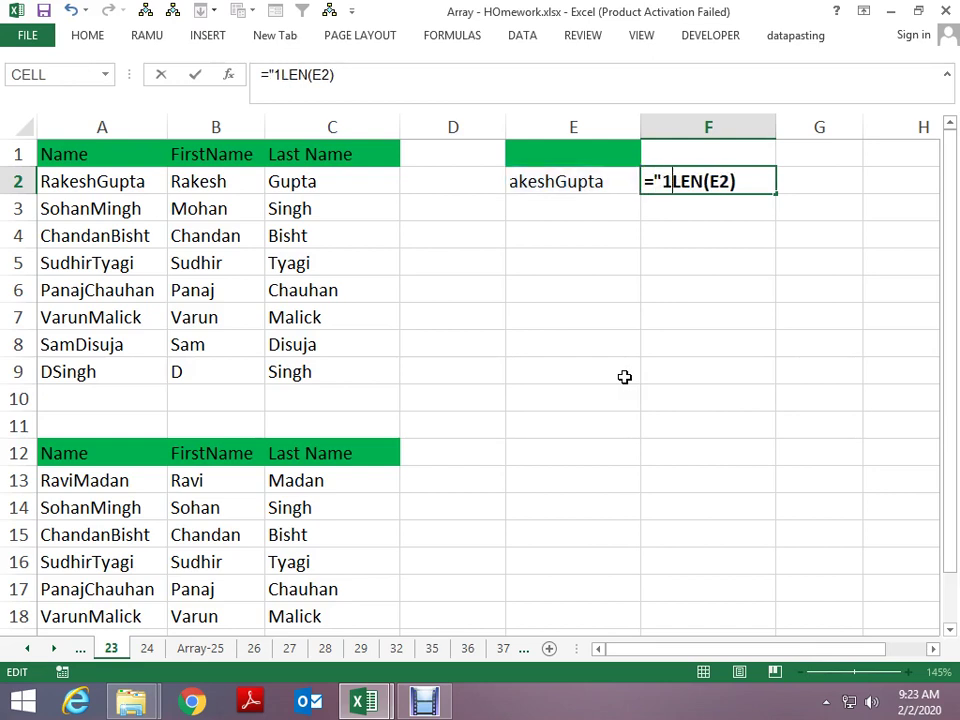
text(:")
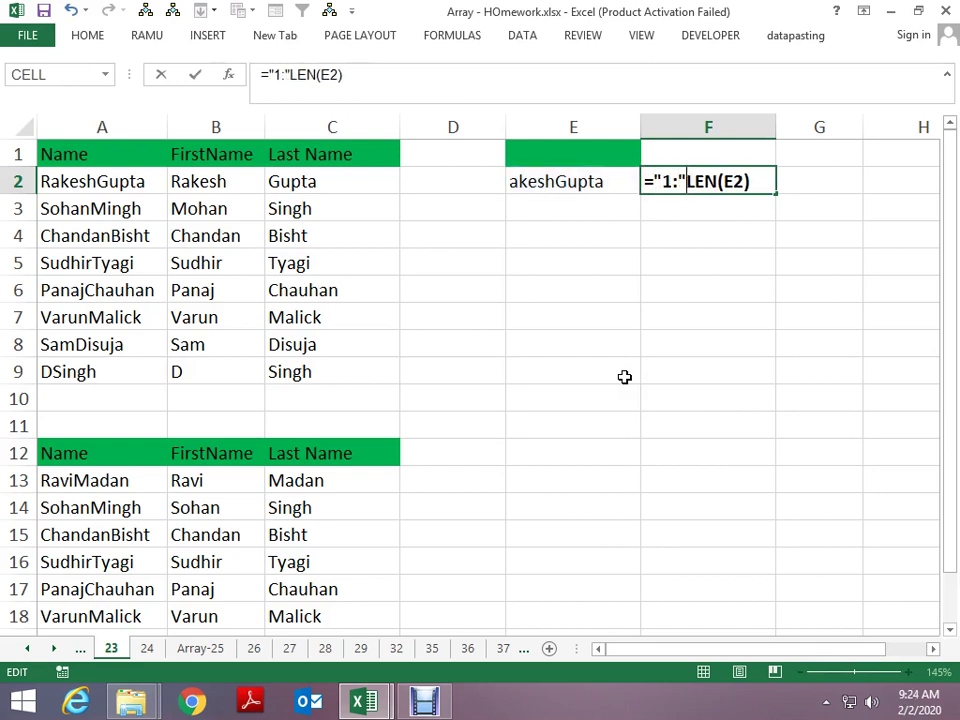
text(&)
key(Return)
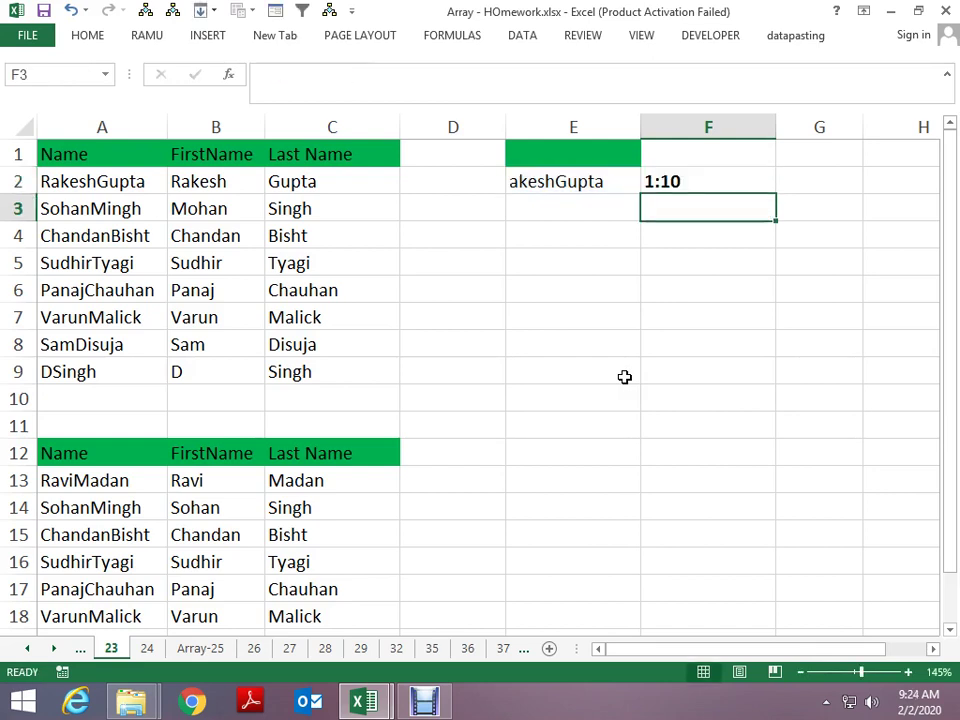
key(Up)
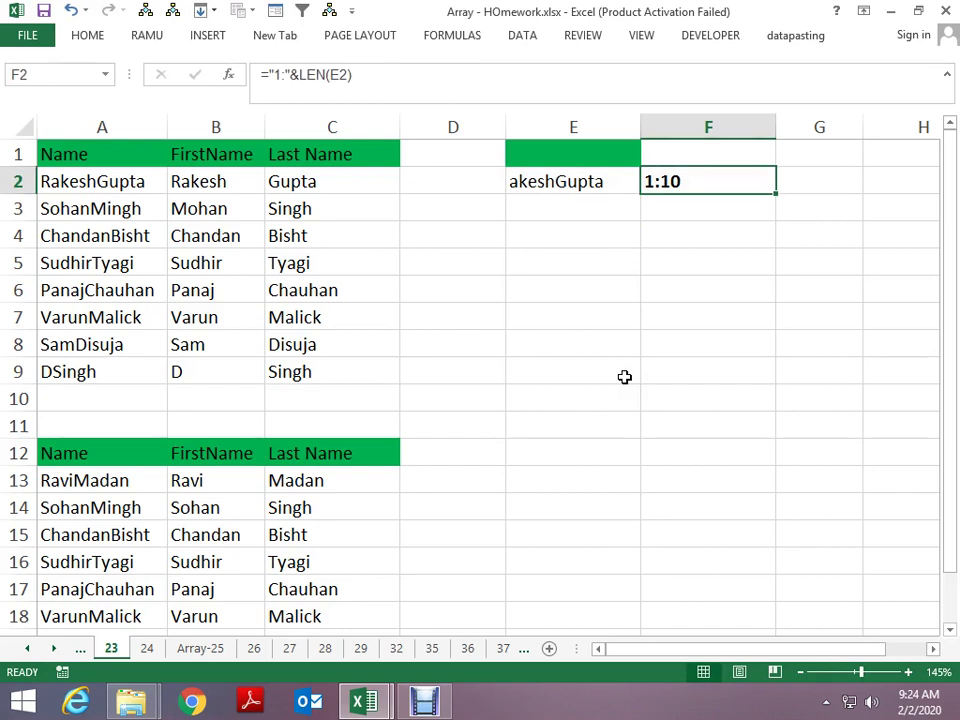
- Wrap F2 as =ROW(INDIRECT("1:"&LEN(E2))) and preview positions 1 to 10 with F9
key(F2)
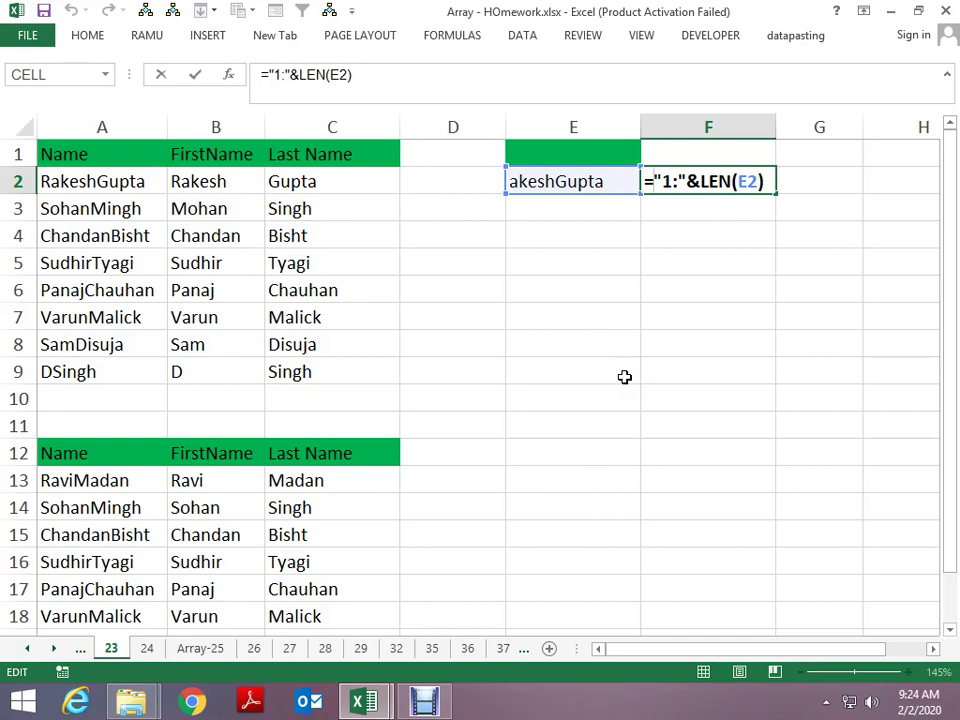
text(ROW)
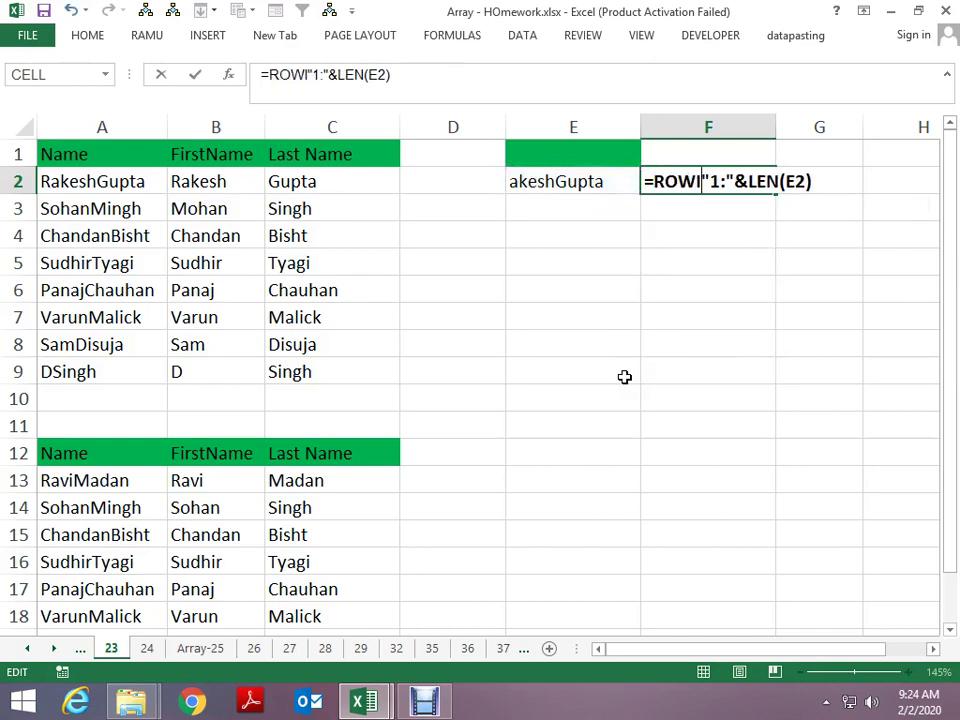
text((INDIRECT("1:"&LEN(E2)
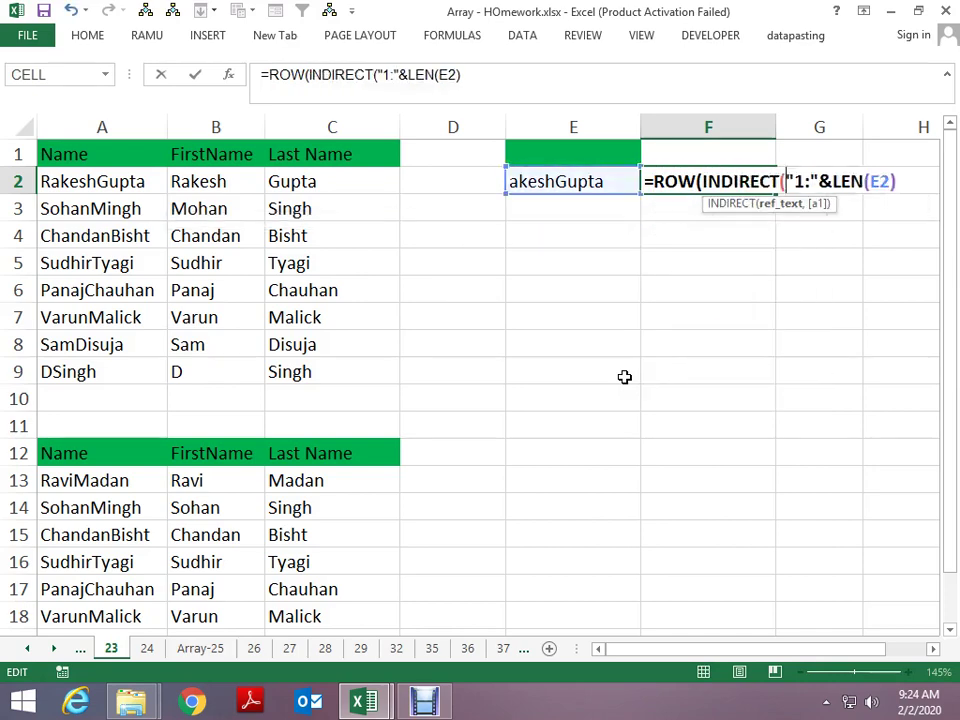
text()))
key(ctrl+Return)
key(F2)
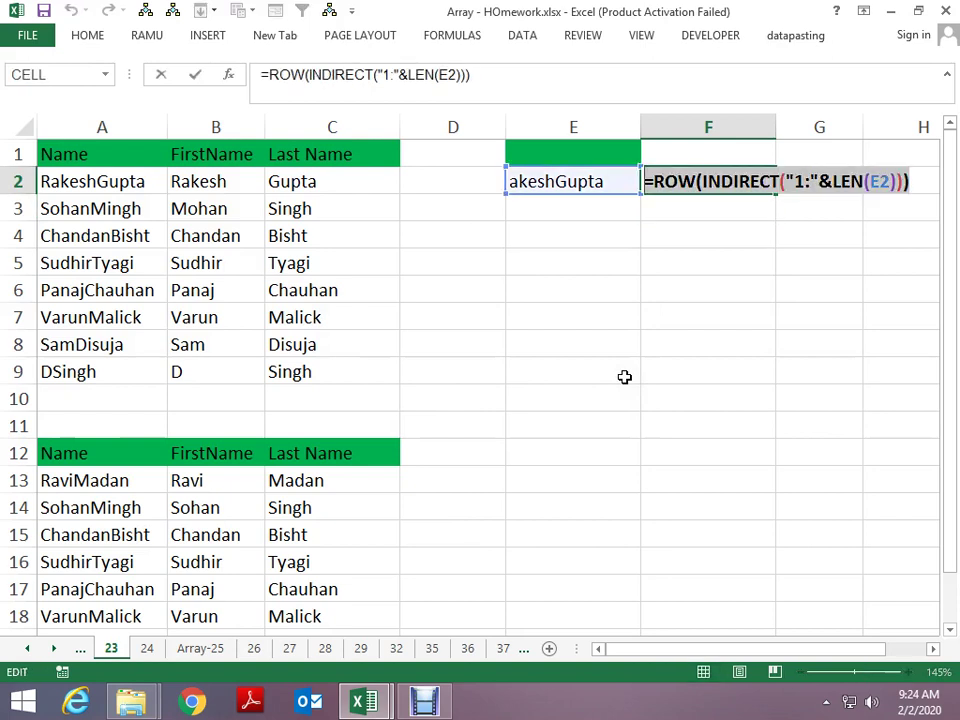
key(F9)
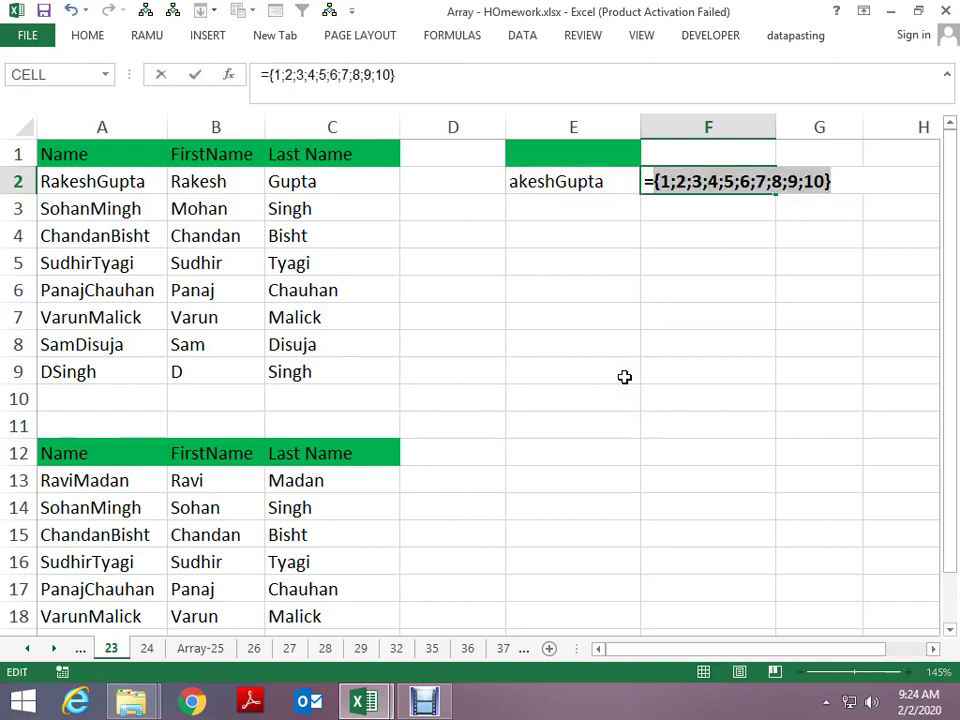
key(Escape)
key(F2)
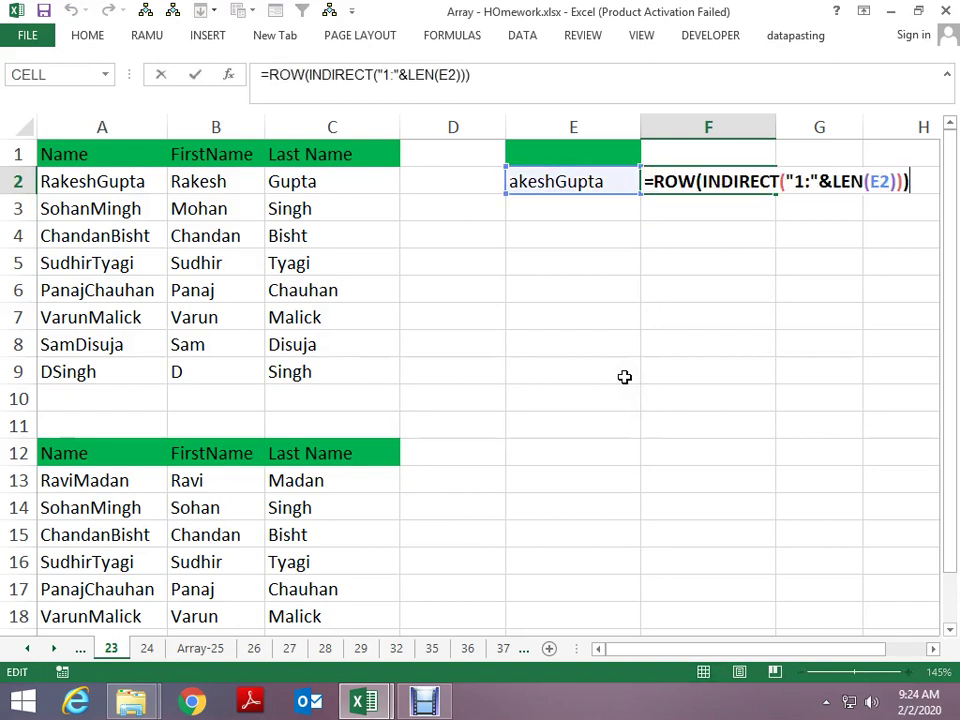
key(Escape)
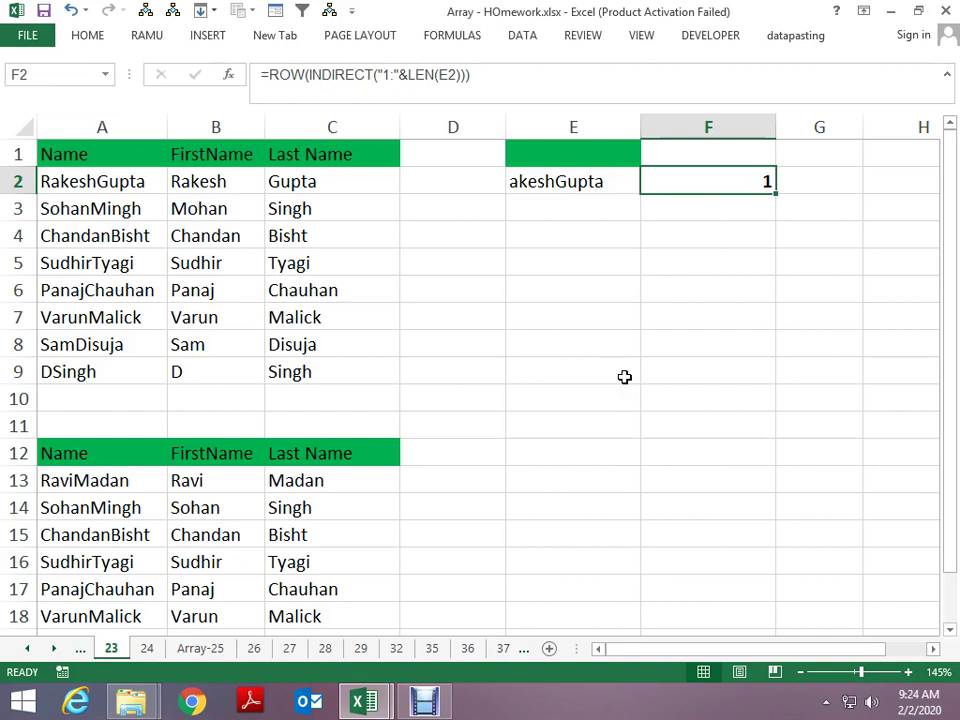
key(F2)
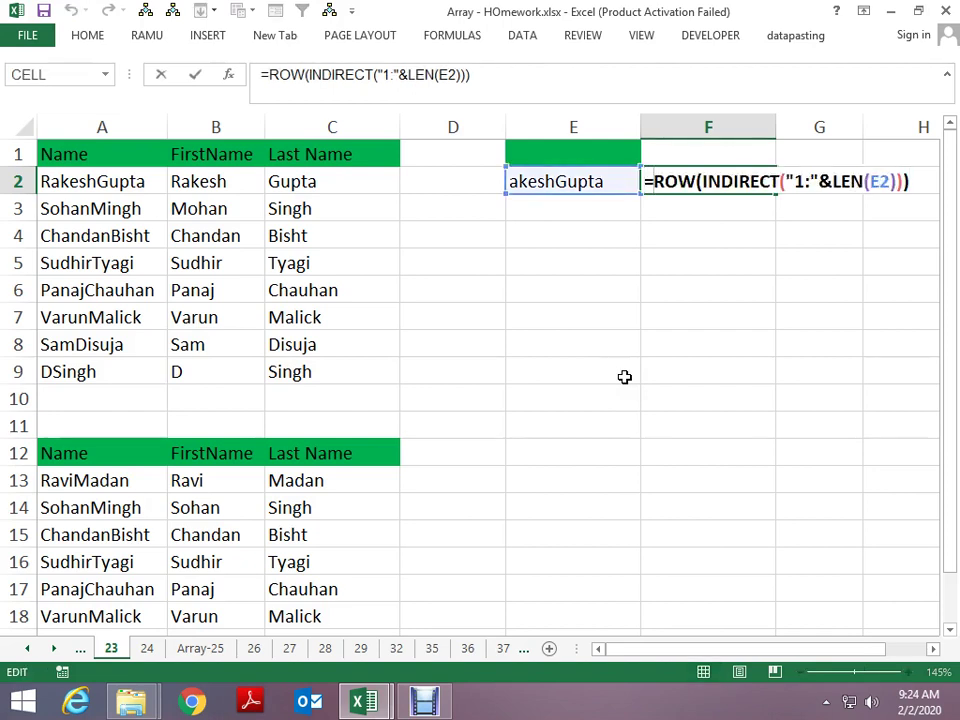
- Wrap the positions in MID(E2,…,1), fix the typo, and preview the letters array
text(MID()
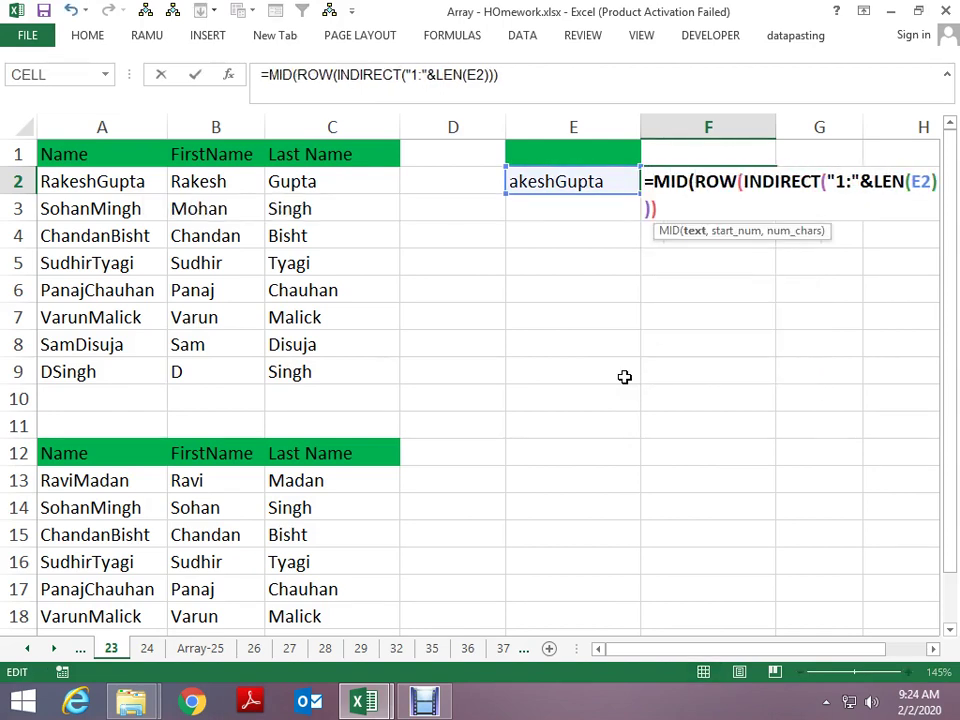
text(E)
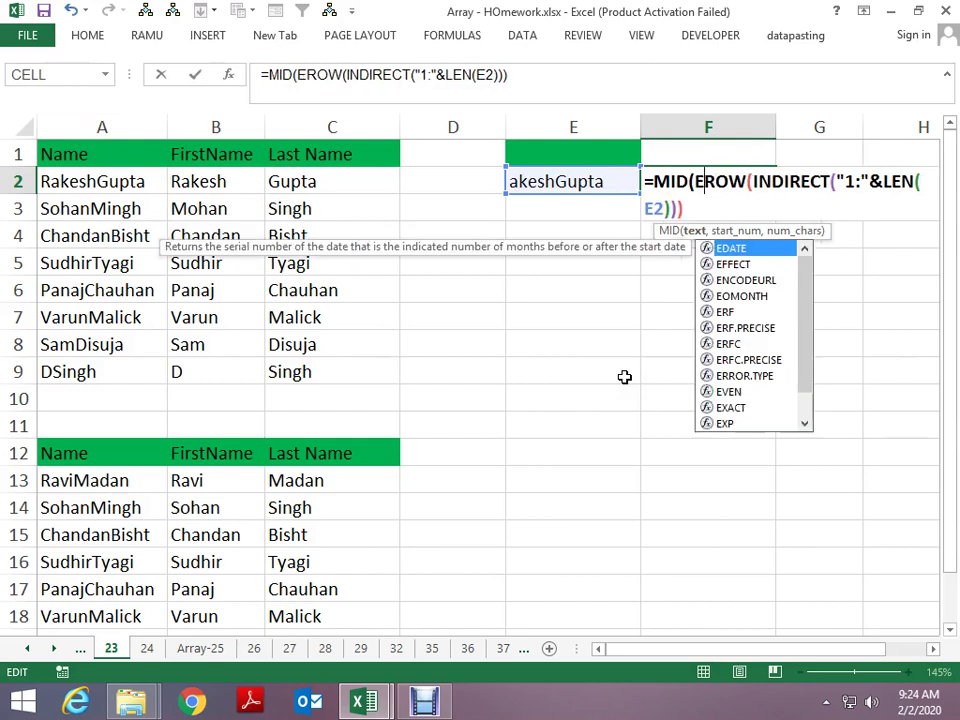
text(2)
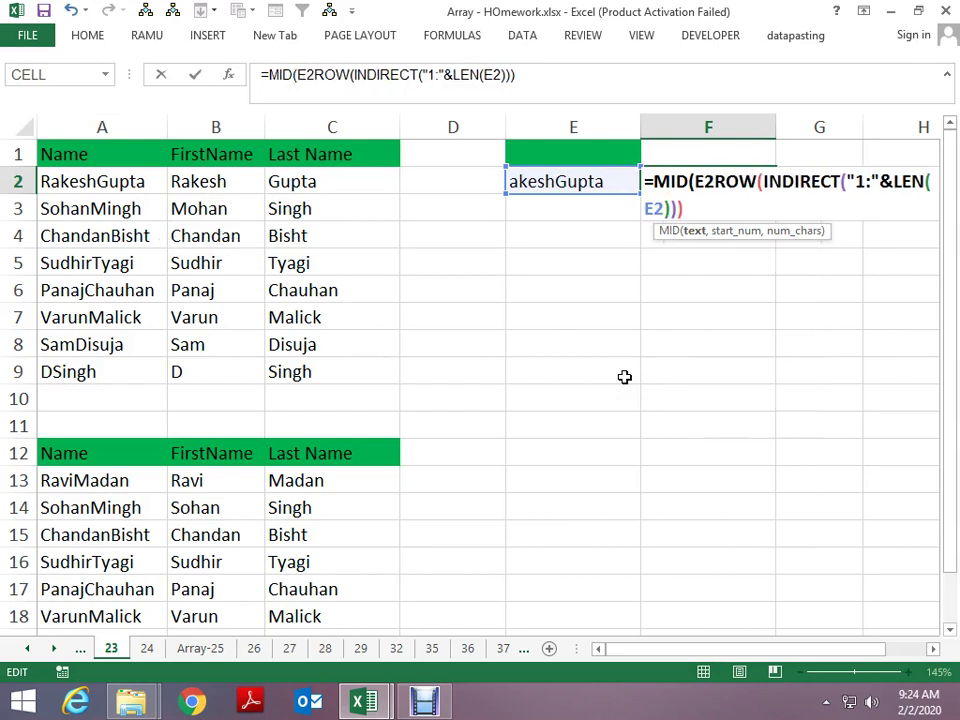
text(M)
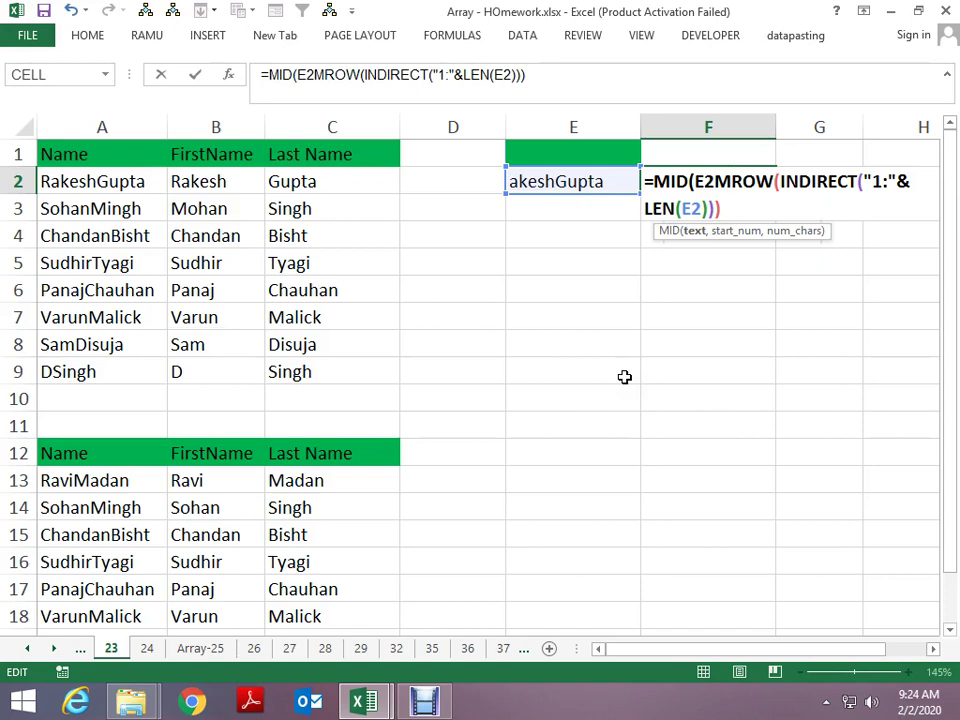
text(,1)
key(Return)
key(Return)
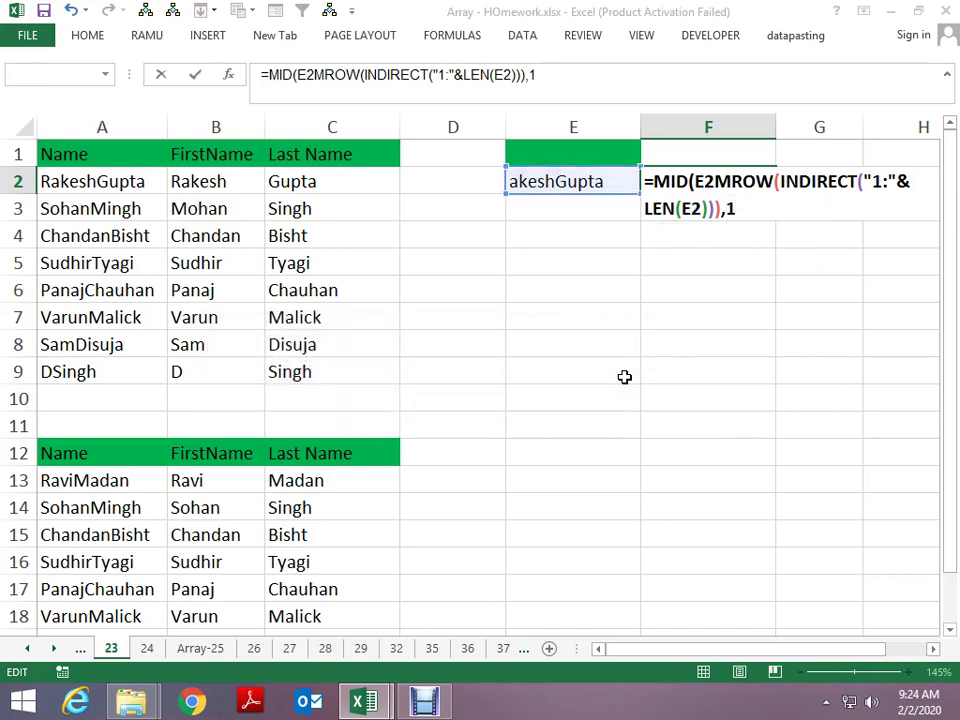
key(Return)
key(Return)
key(Left)
key(Left)
key(Left)
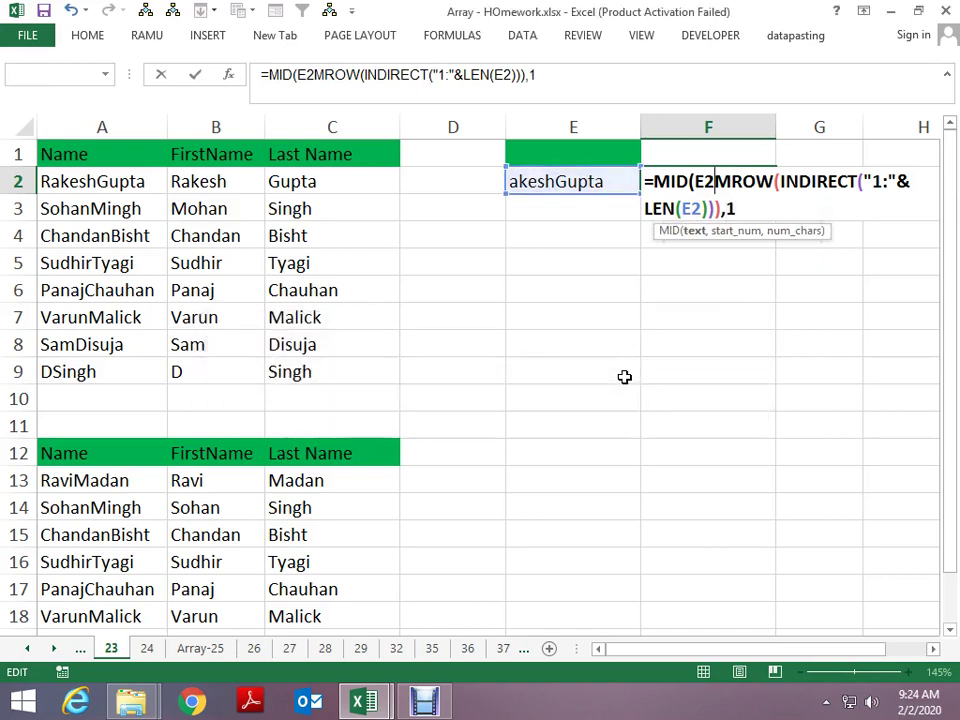
key(BackSpace)
text(,)
key(Return)
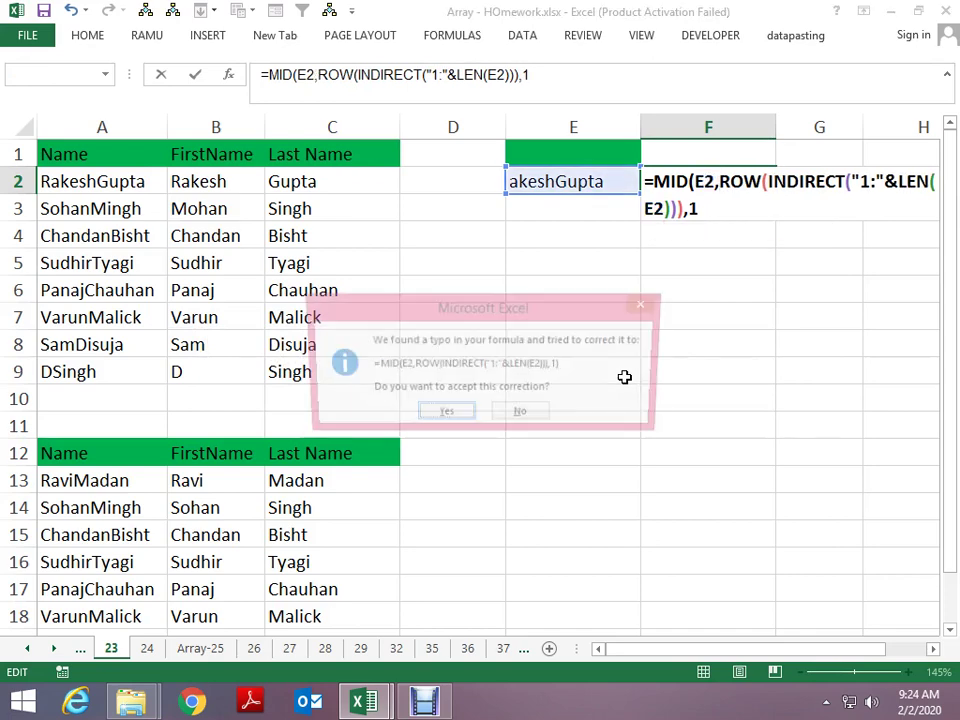
key(Return)
key(Up)
key(F2)
key(shift+Home)
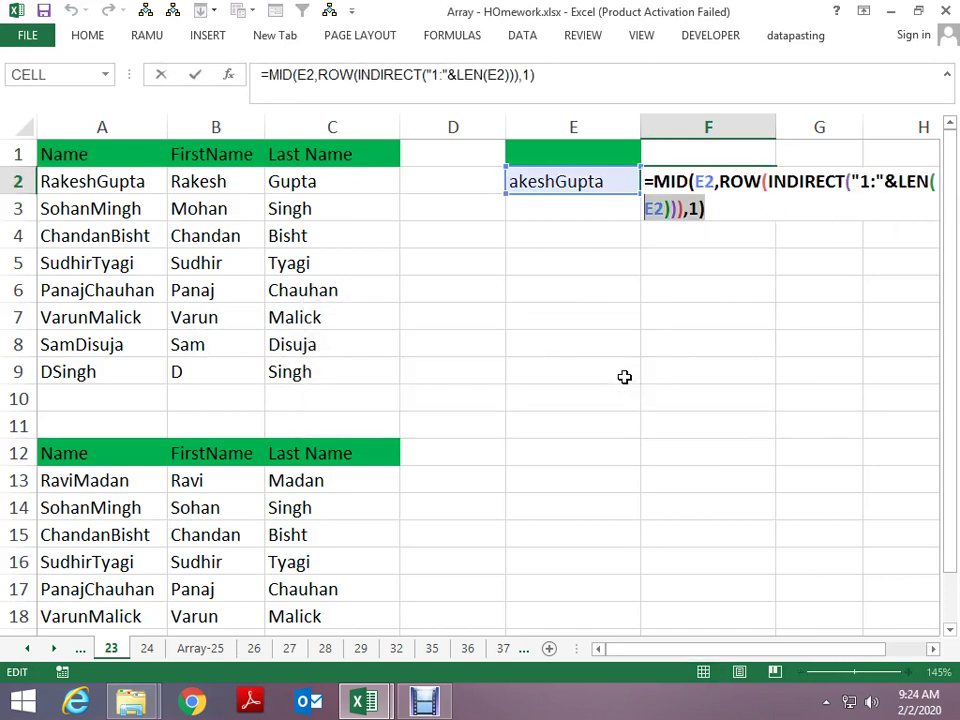
key(shift+Up)
key(F9)
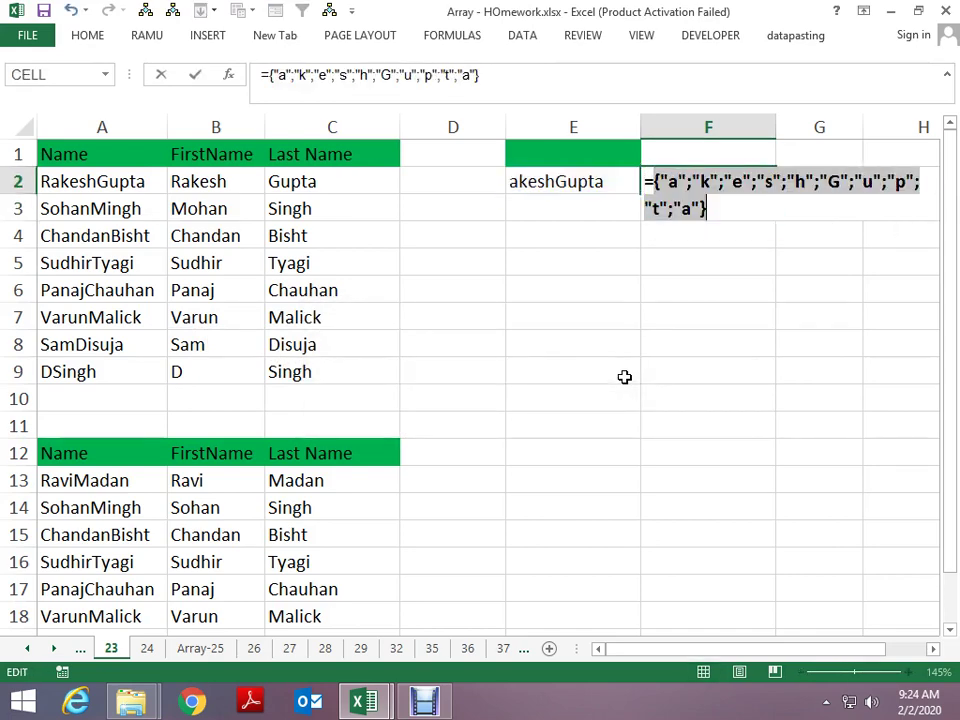
key(Escape)
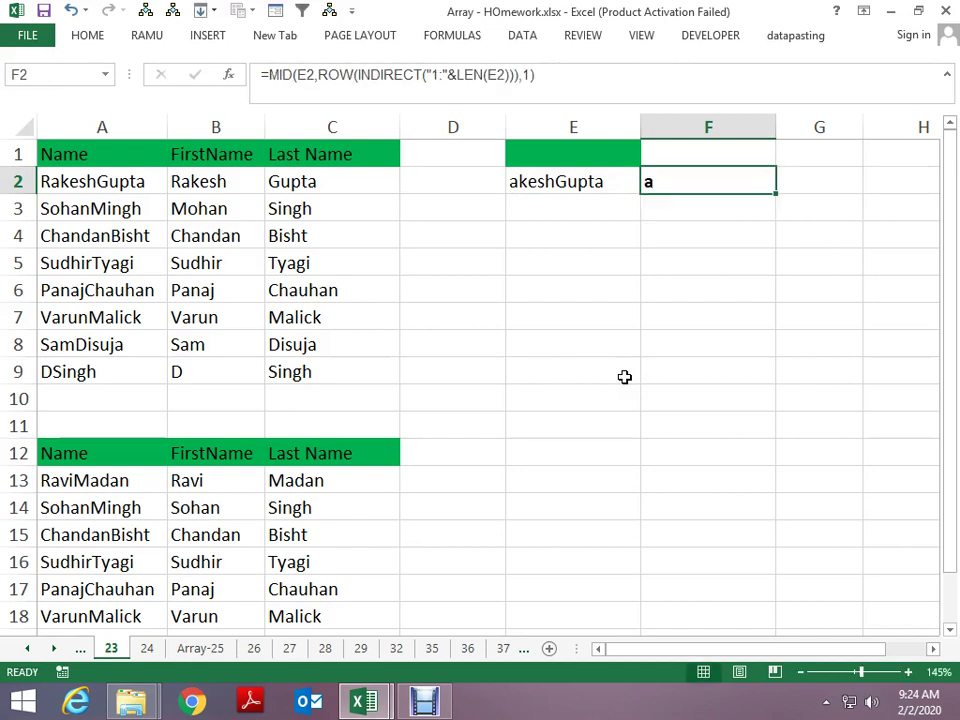
- Wrap the MID formula in CODE so F2 returns 97, previewing the codes array
key(F2)
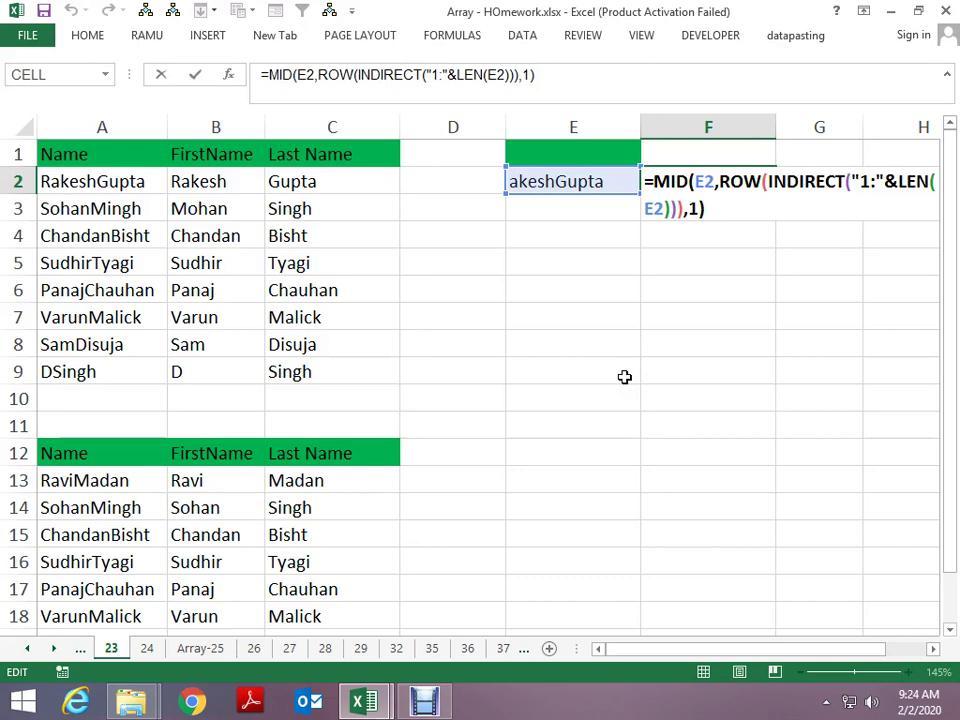
text(COD)
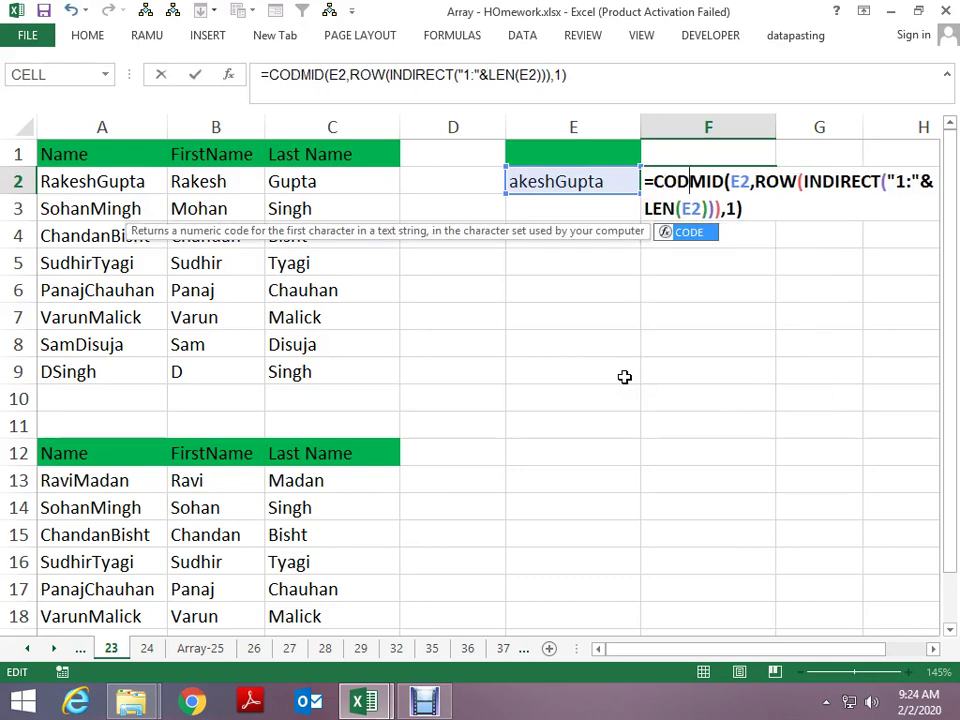
text(E()
key(Return)
key(Return)
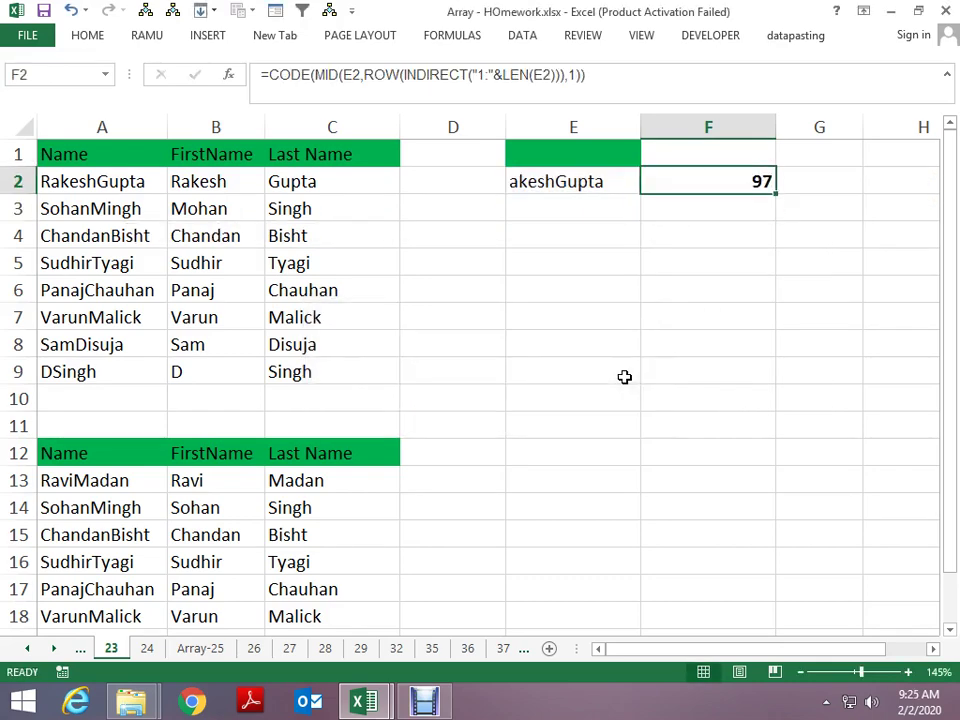
key(F2)
key(shift+Home)
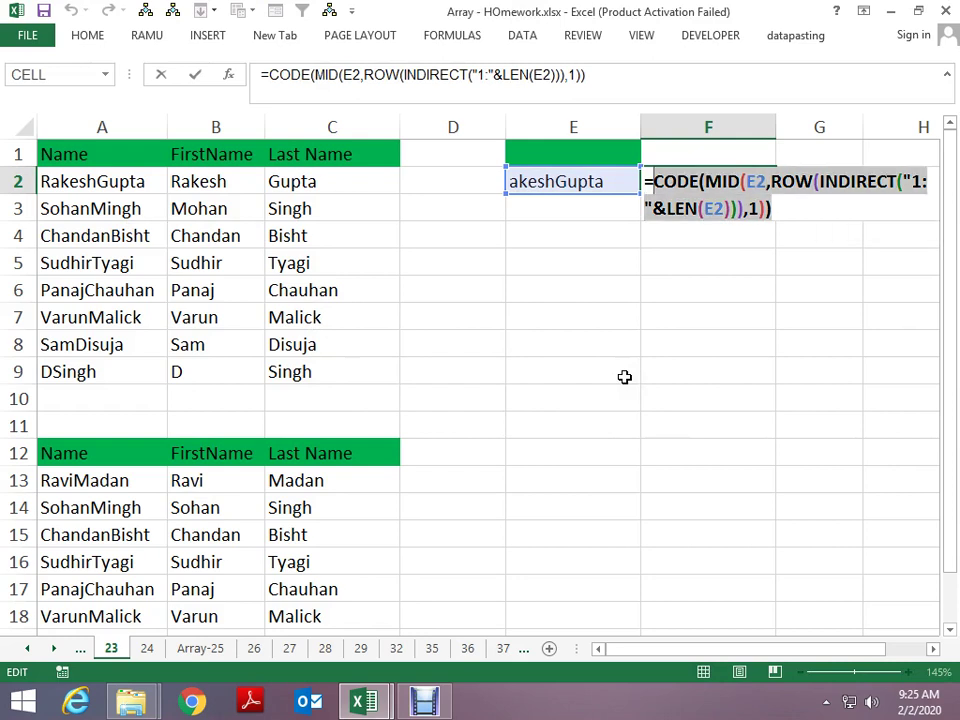
key(F9)
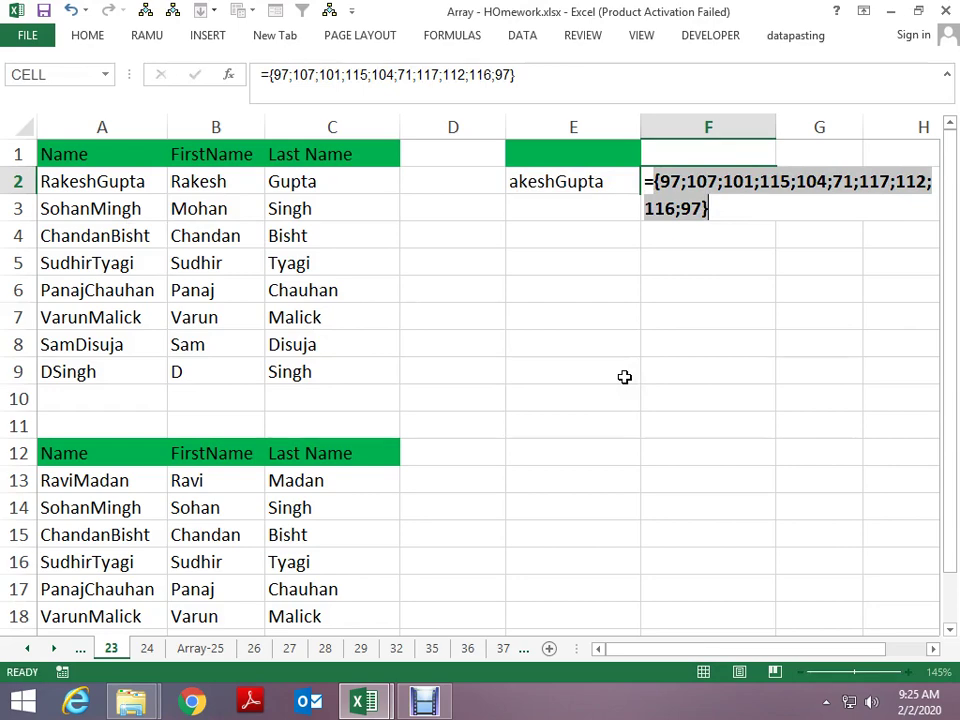
key(Escape)
key(Right)
key(Right)
key(Right)
- Put A in H2 and =CODE(H2) in I2, giving 65
key(Left)
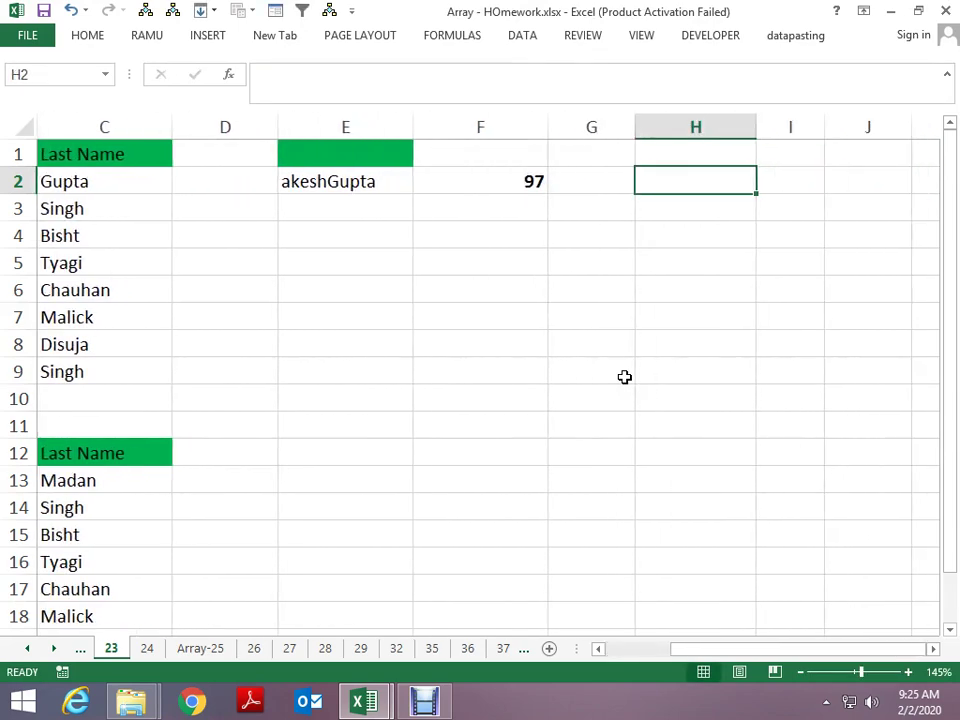
text(a)
key(Return)
key(Up)
text(A)
key(Return)
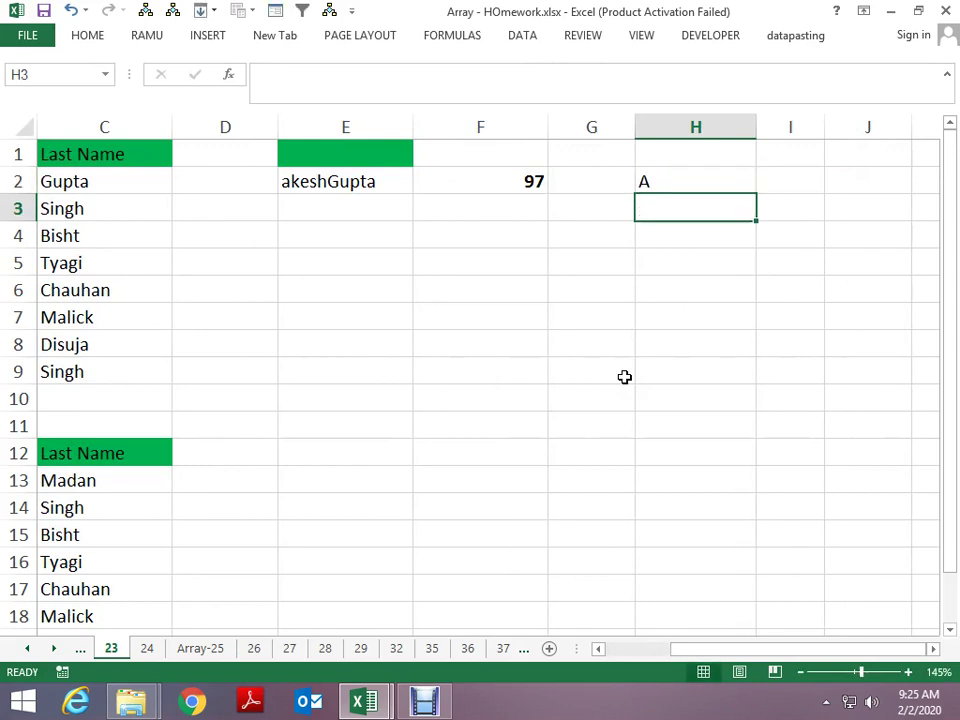
key(Up)
key(Right)
text(=CODE)
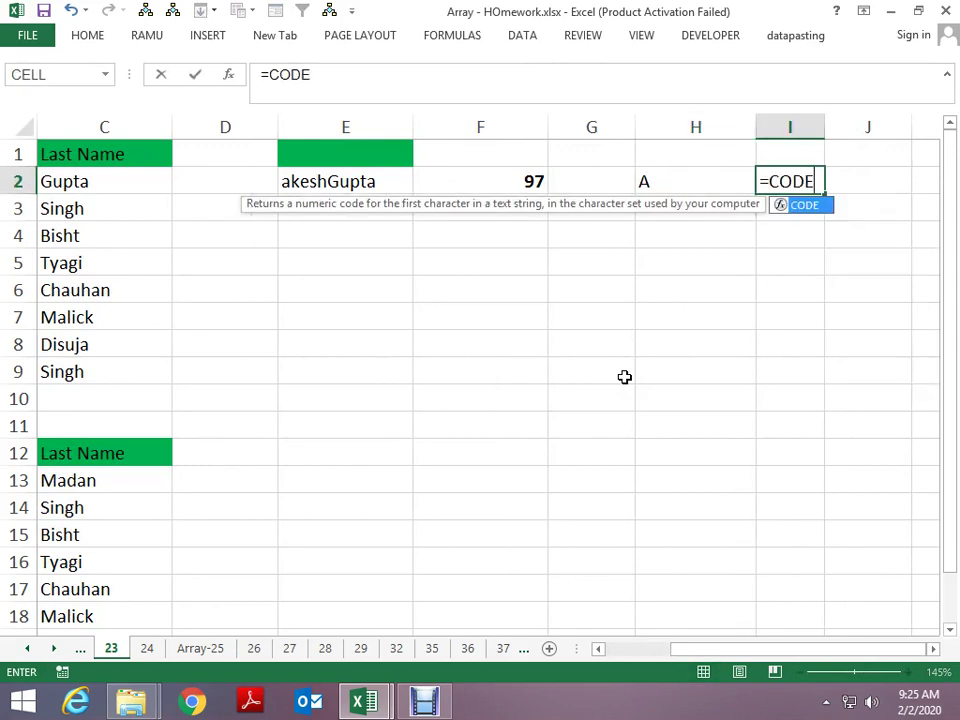
key(Return)
key(Up)
key(Left)
key(Right)
text(=C)
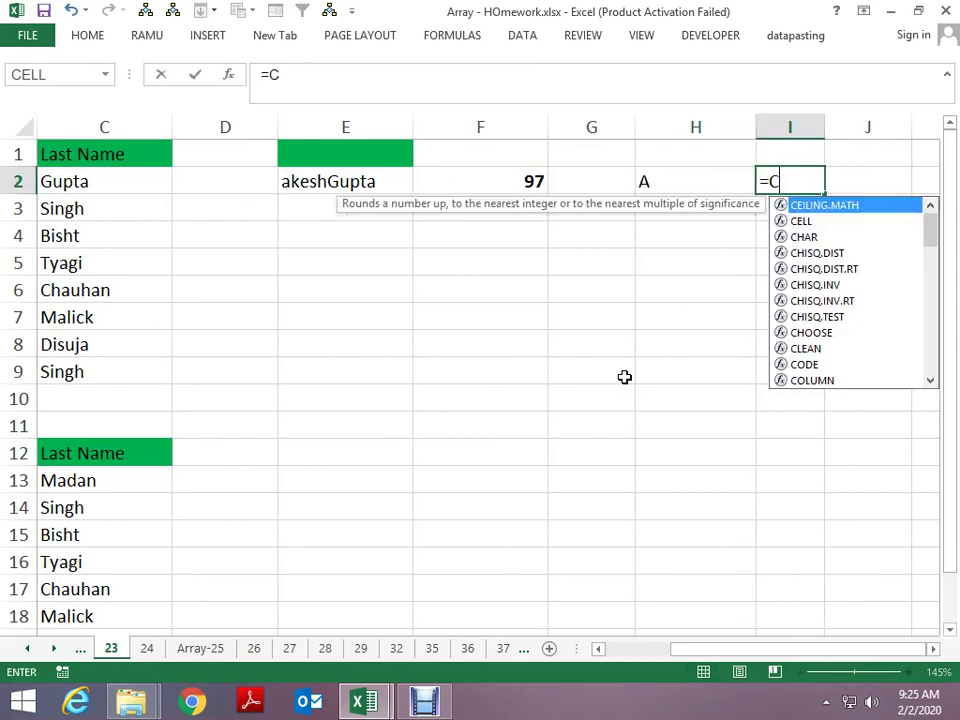
text(ODE()
key(Left)
key(Return)
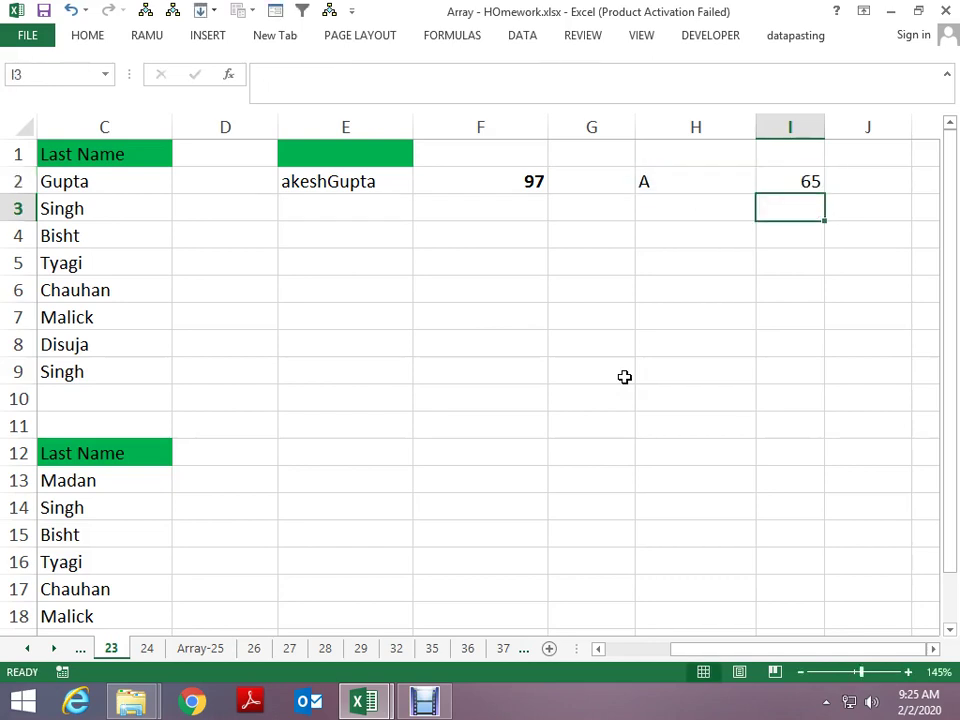
- Put Z in H3 and fill the CODE formula down to I3, giving 90
key(Left)
text(Z)
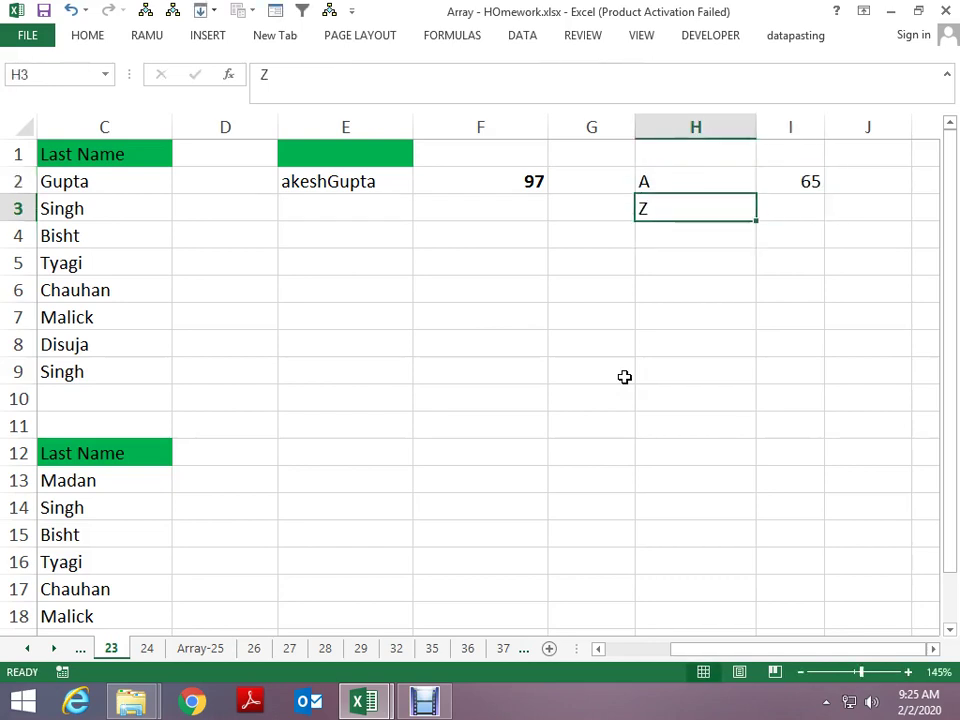
key(Right)
key(ctrl+d)
key(Left)
key(Left)
key(Left)
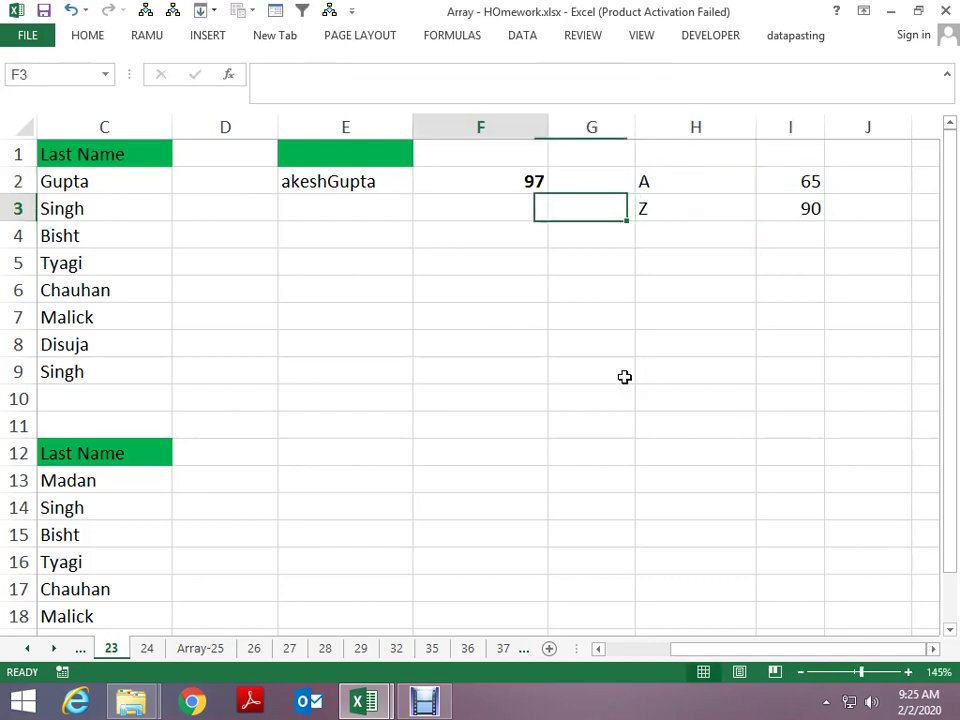
key(Up)
key(F2)
key(shift+Home)
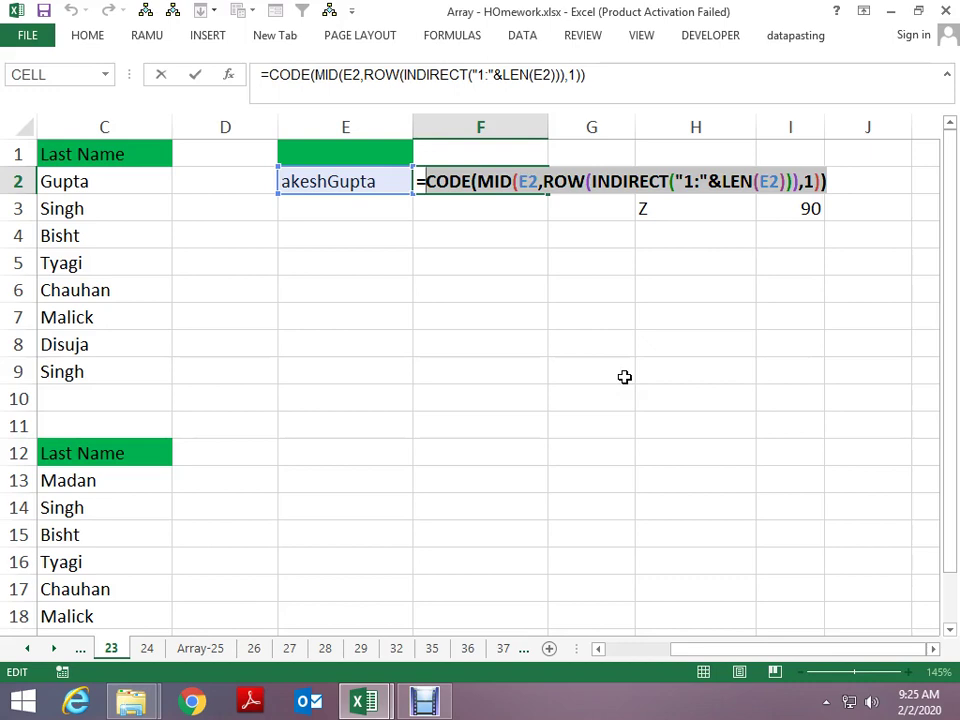
- Preview F2's array of character codes with F9
key(F9)
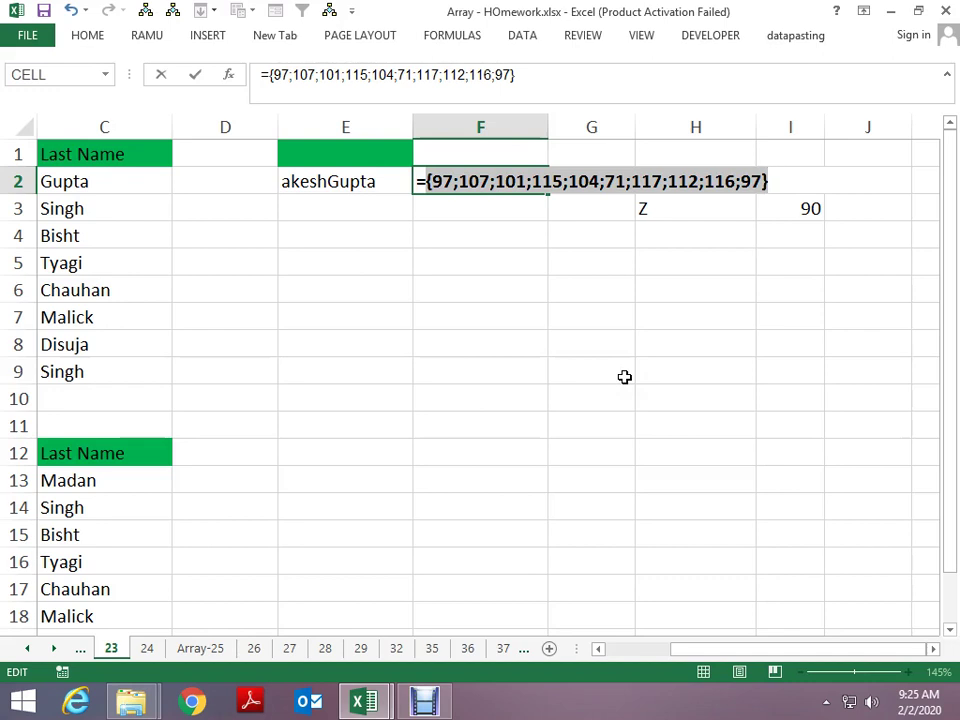
key(Escape)
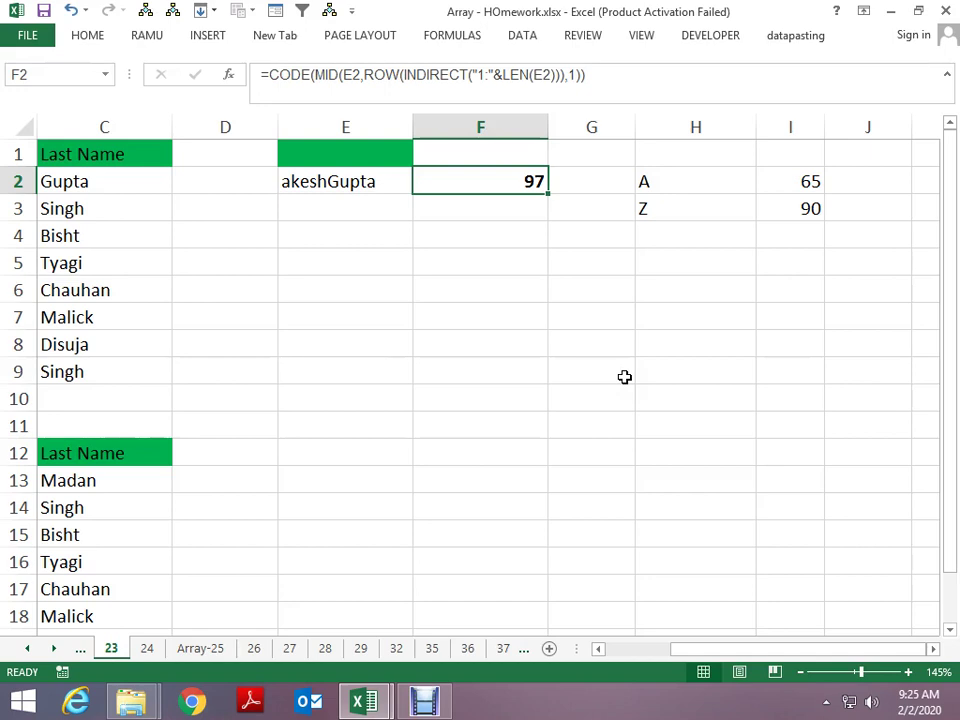
key(F2)
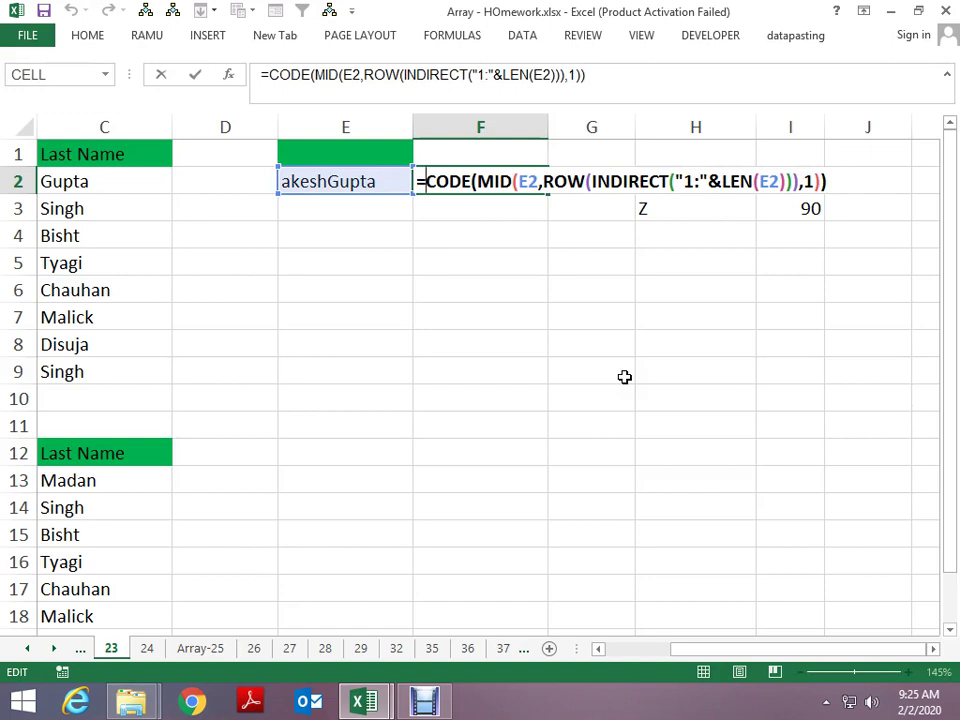
- Append <91 to F2's CODE formula and preview the resulting TRUE/FALSE array
click(607, 91)
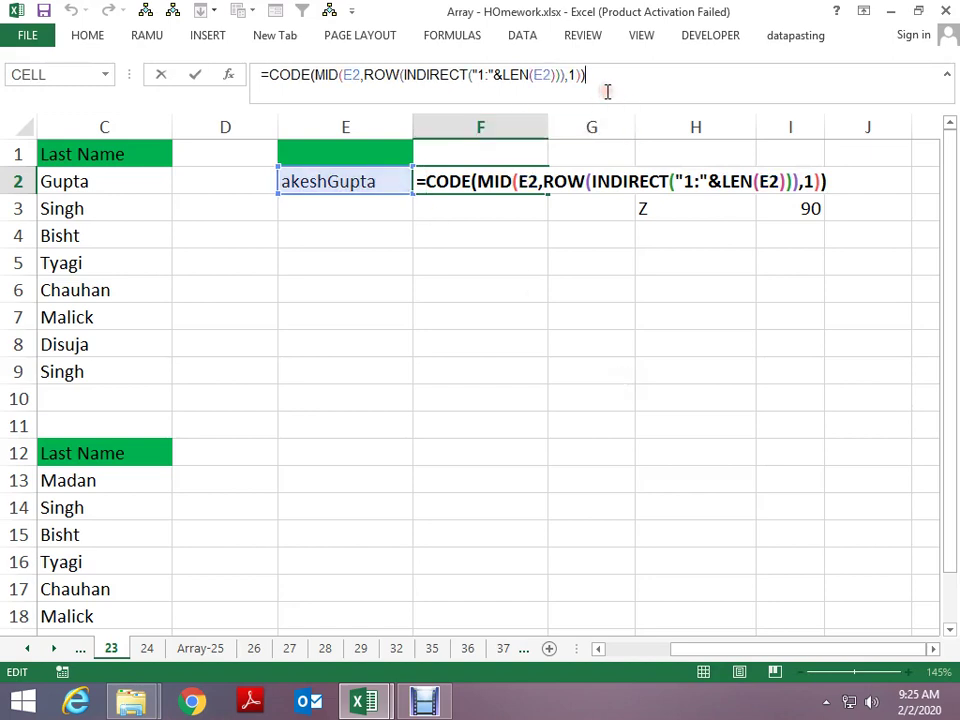
text(<)
text(91)
key(Return)
key(Up)
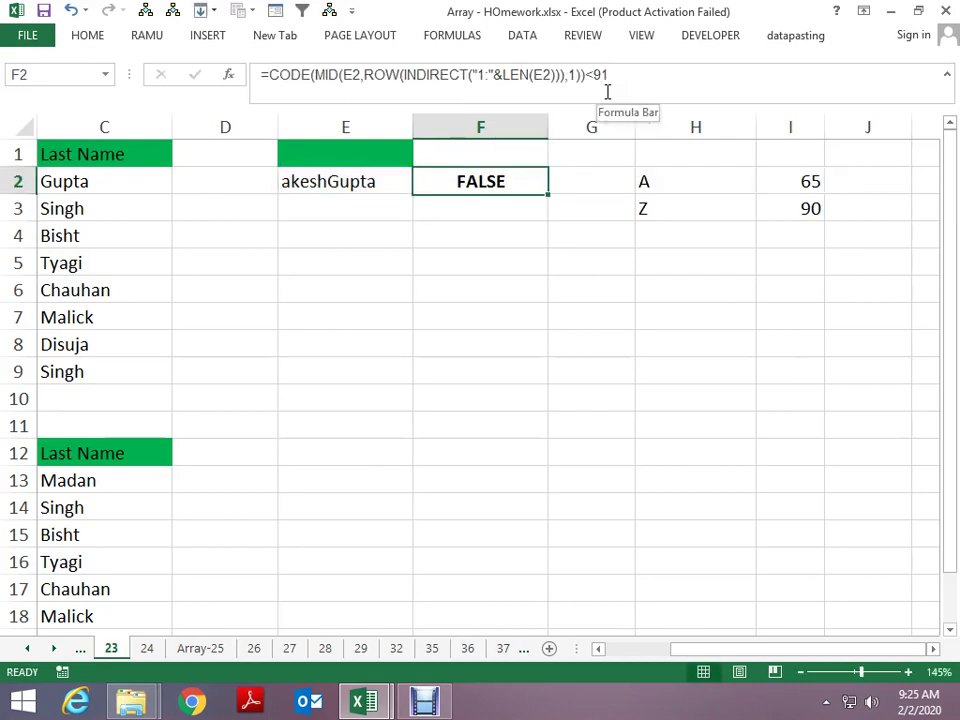
key(F2)
key(F9)
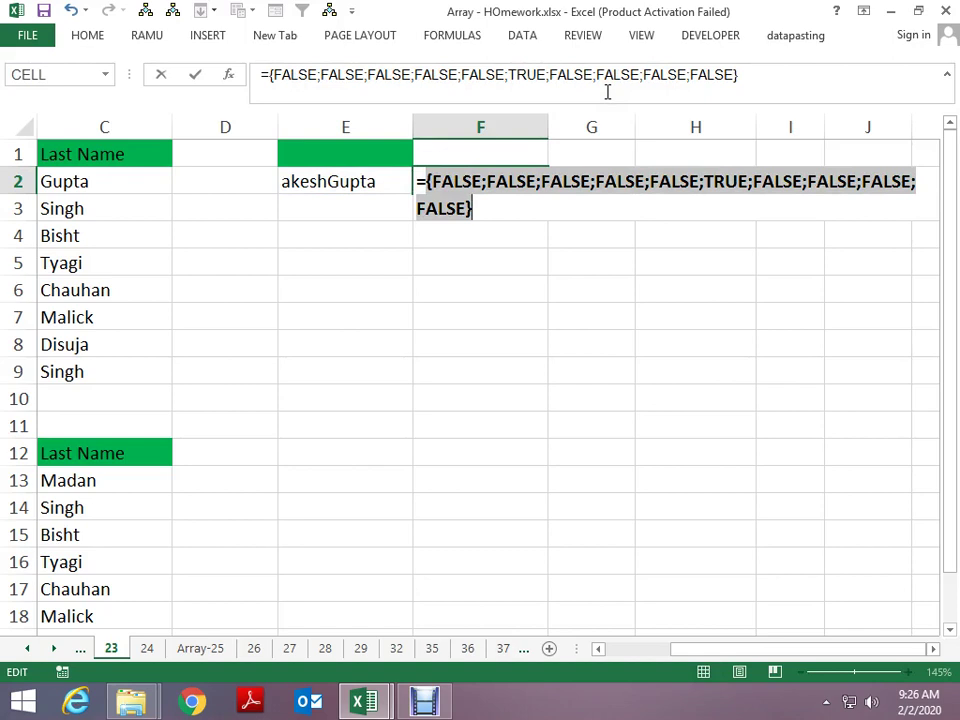
key(Escape)
key(F2)
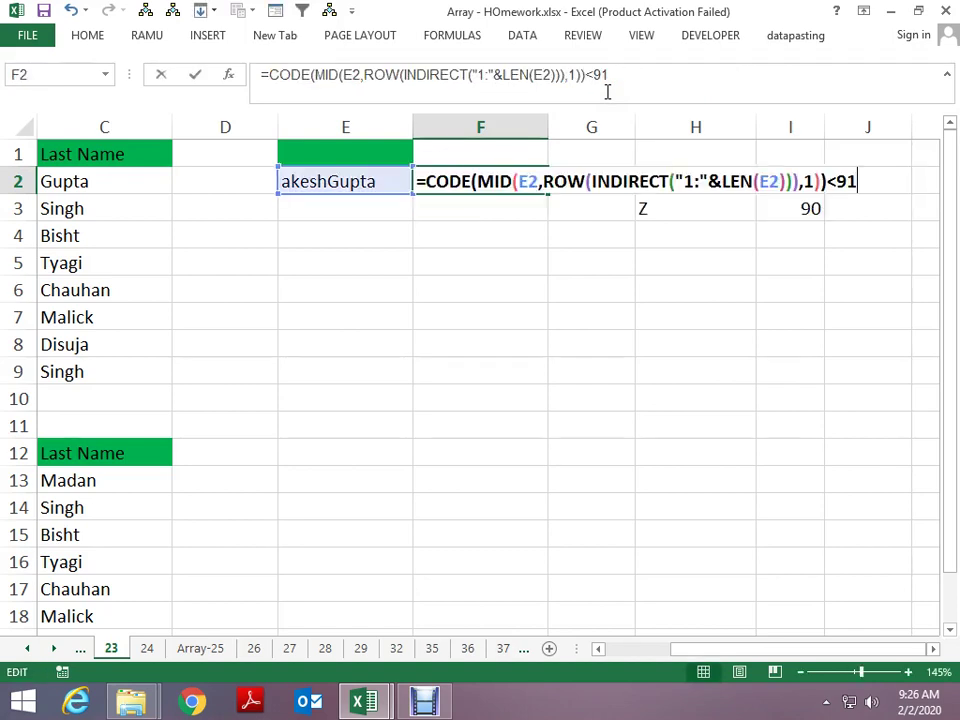
- Wrap the <91 test in MATCH(TRUE,…,0) as an array formula, returning 6
key(Home)
key(Right)
text(MA)
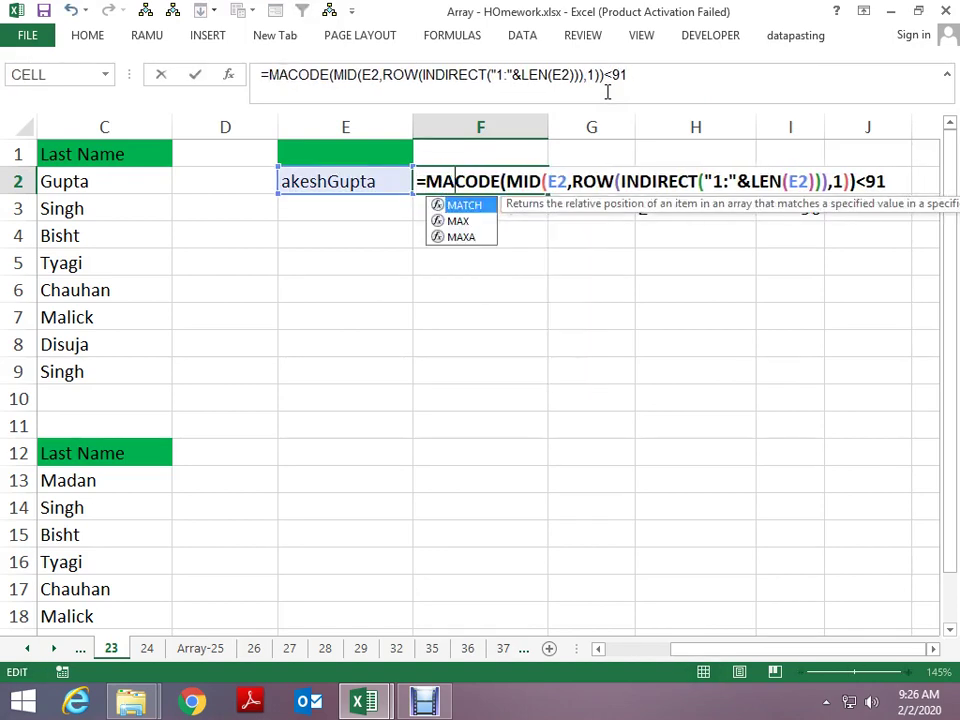
text(TCH(TR)
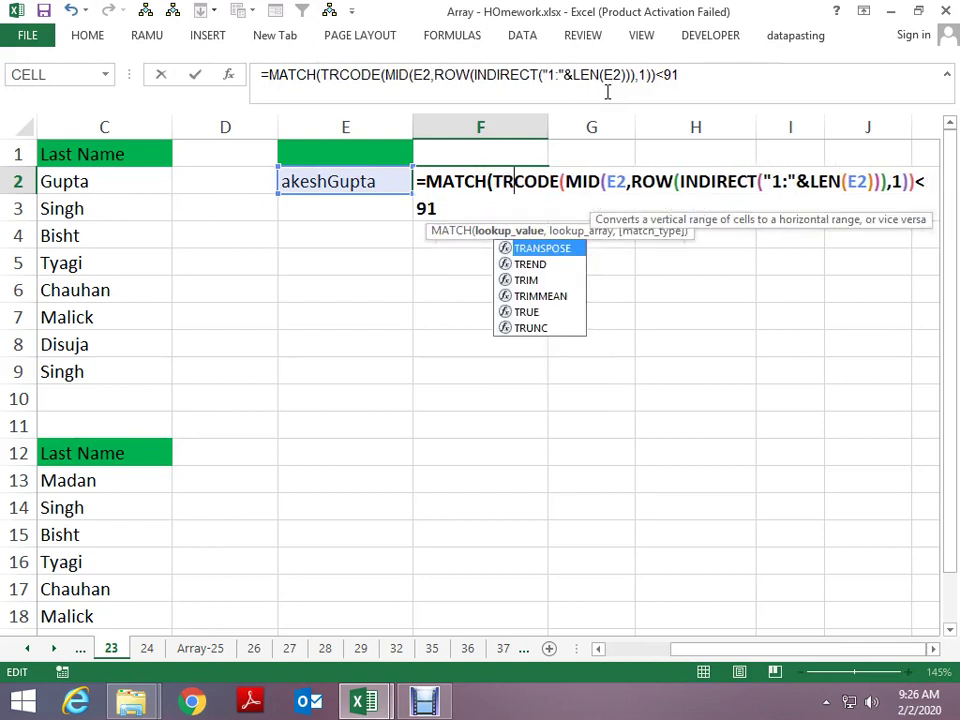
text(UE,)
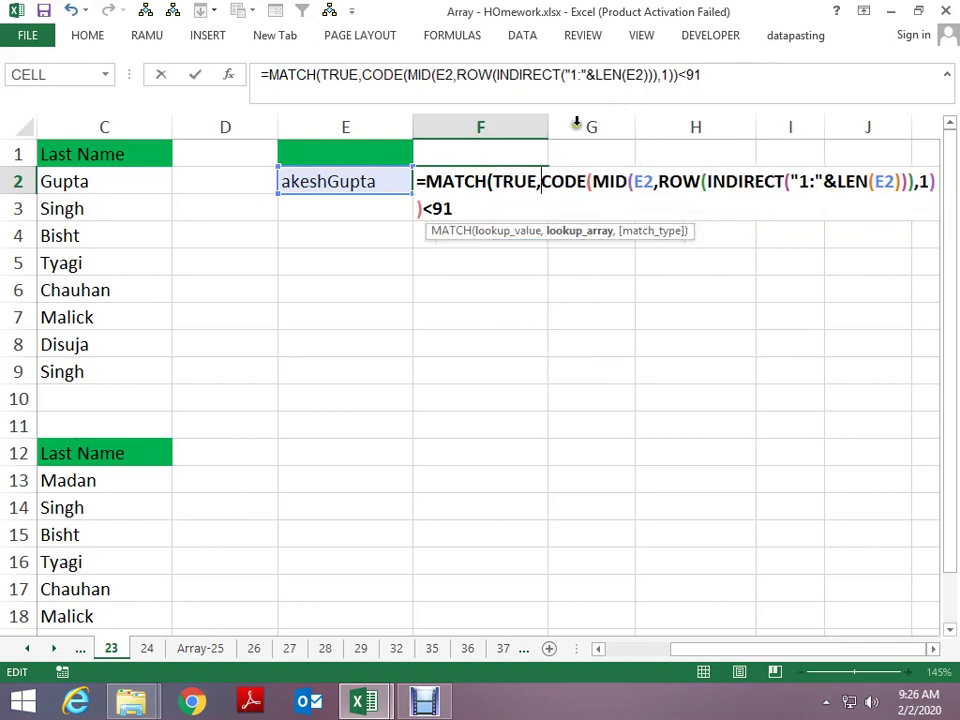
click(714, 85)
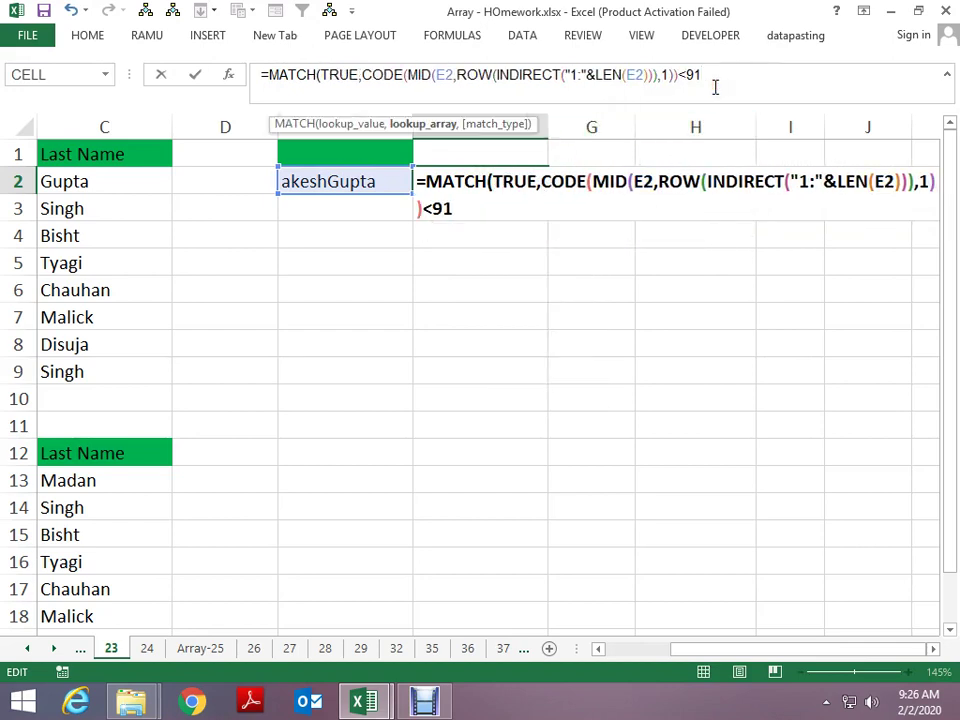
text(,0)
key(Return)
key(Up)
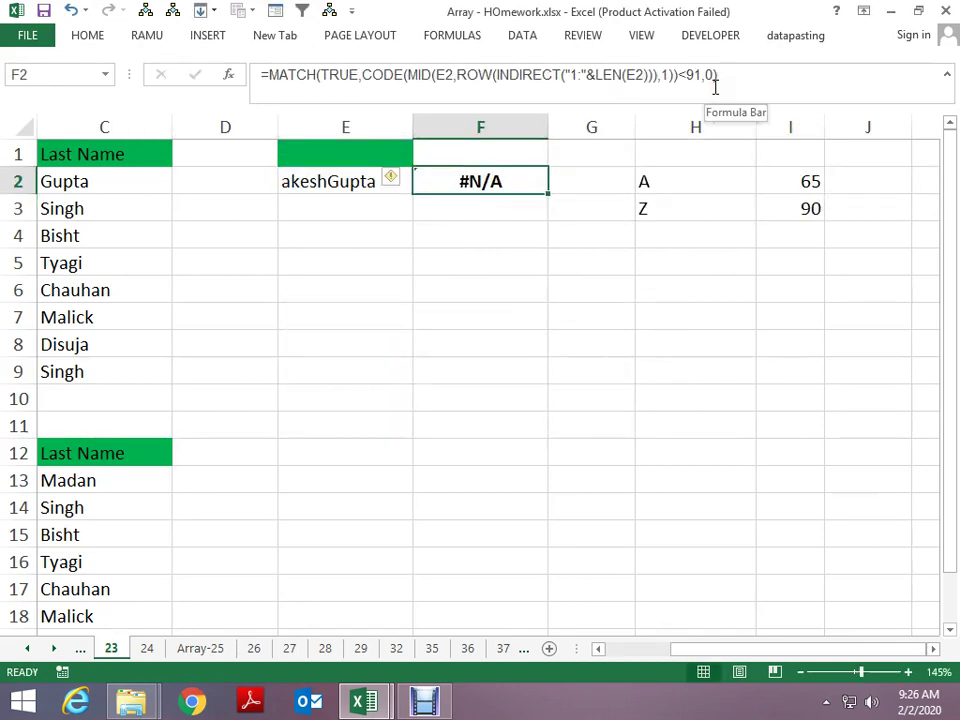
click(714, 85)
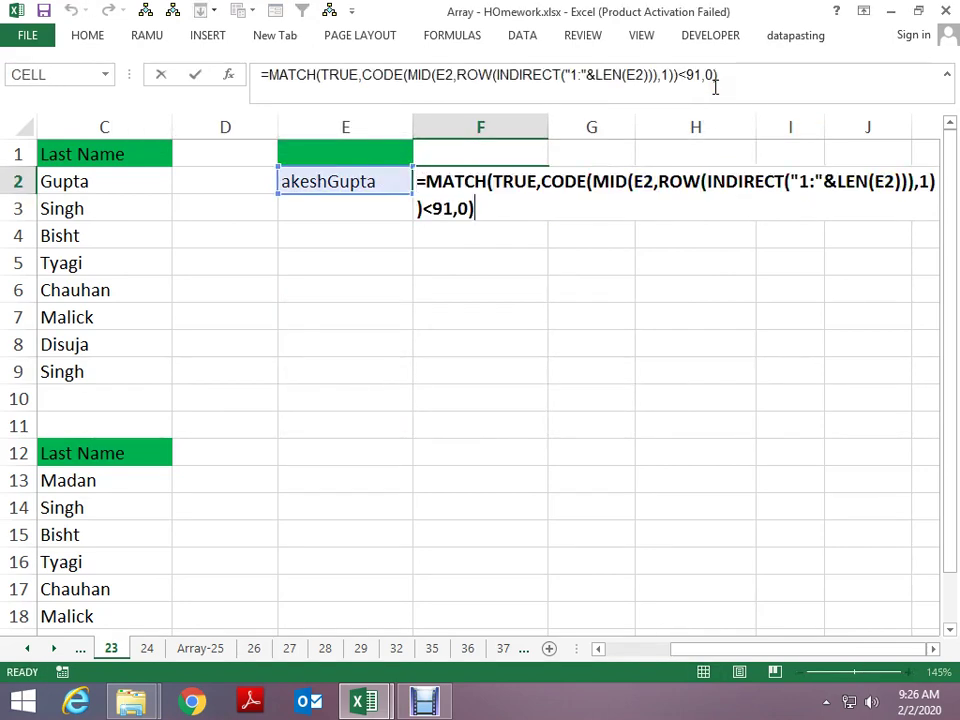
key(ctrl+shift+Return)
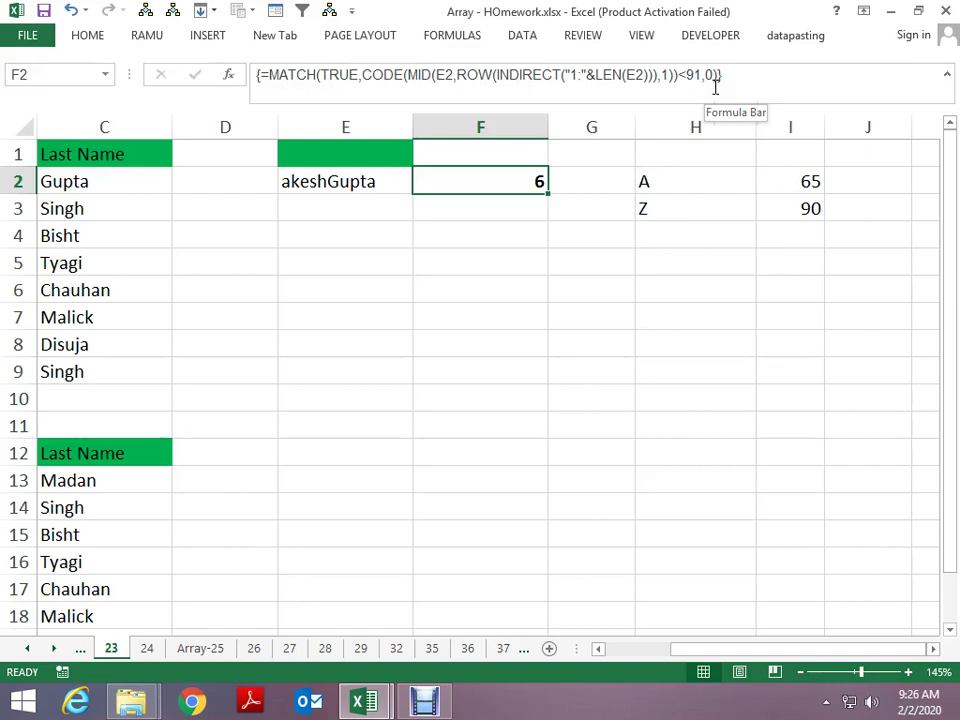
key(F2)
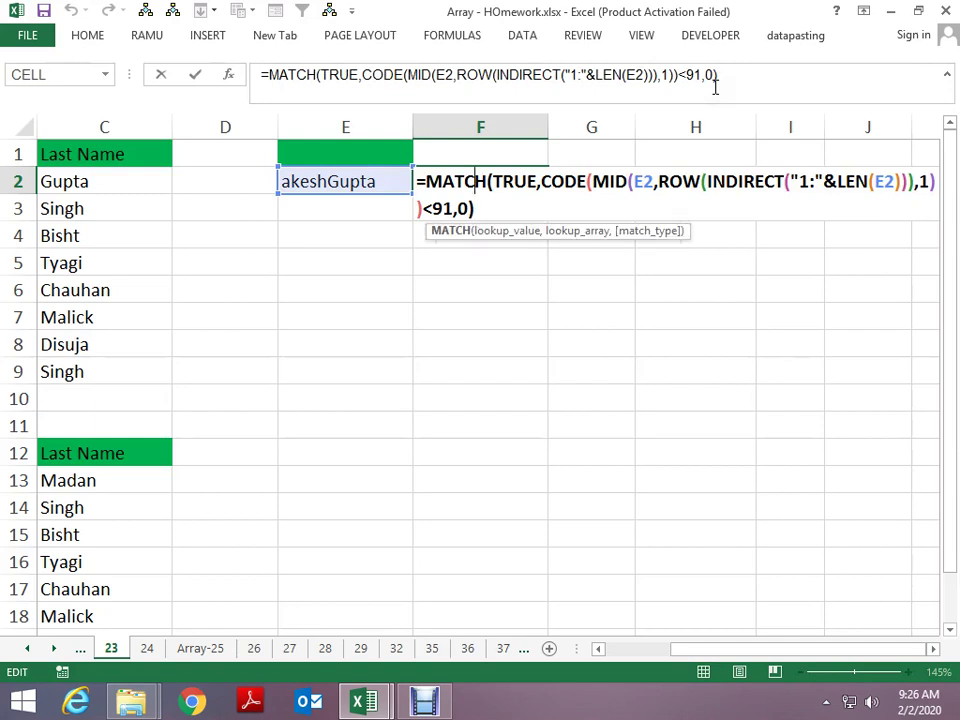
key(Home)
text(RE)
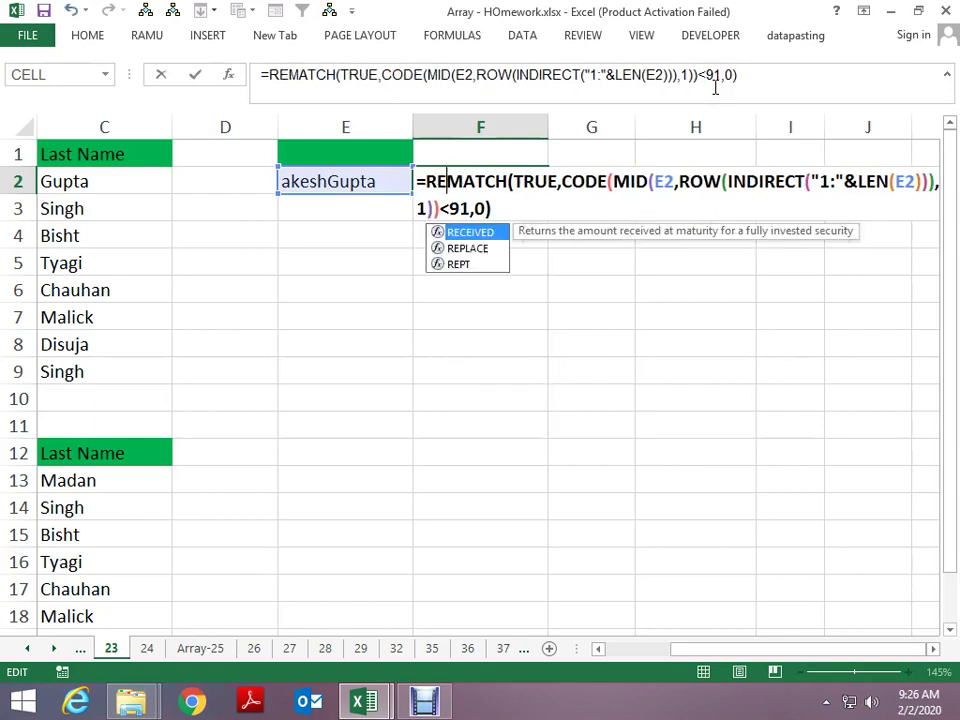
text(PL)
key(Tab)
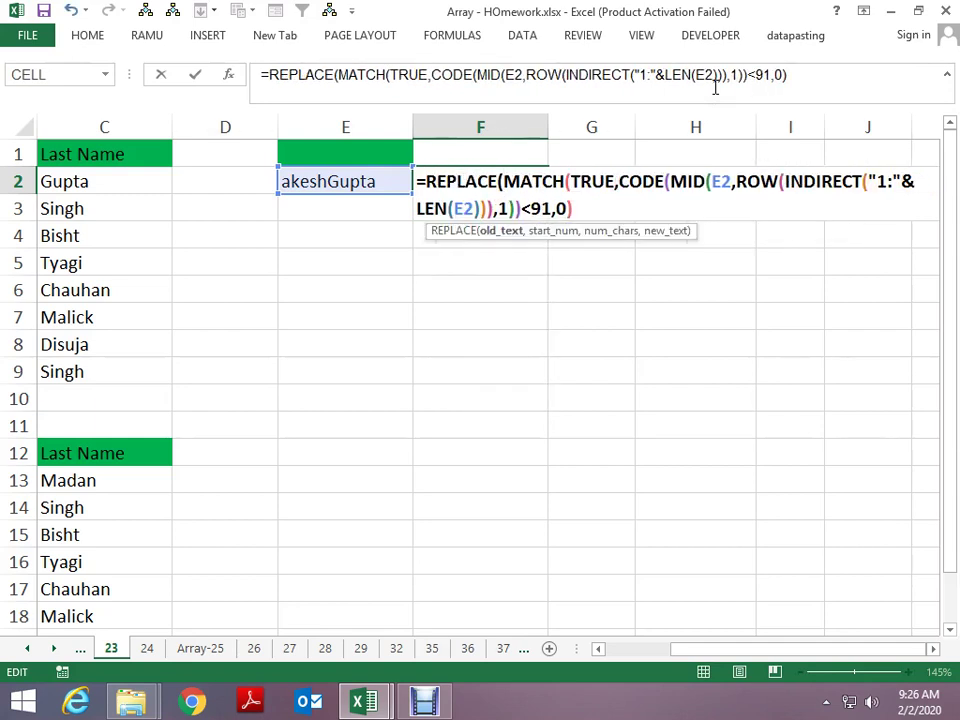
text(E2)
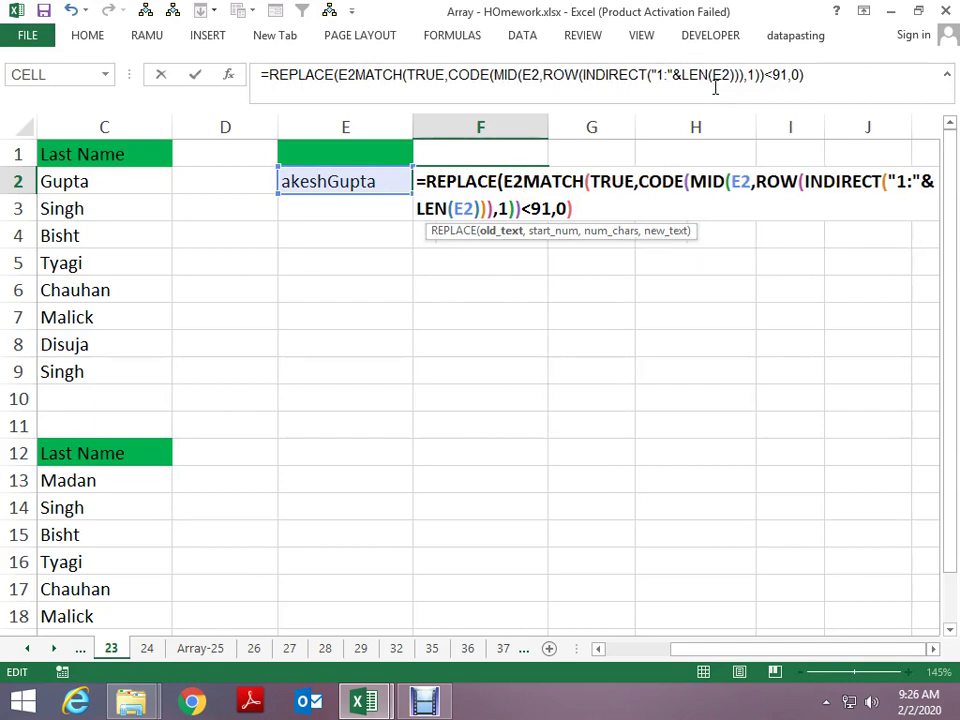
text(,)
key(Left)
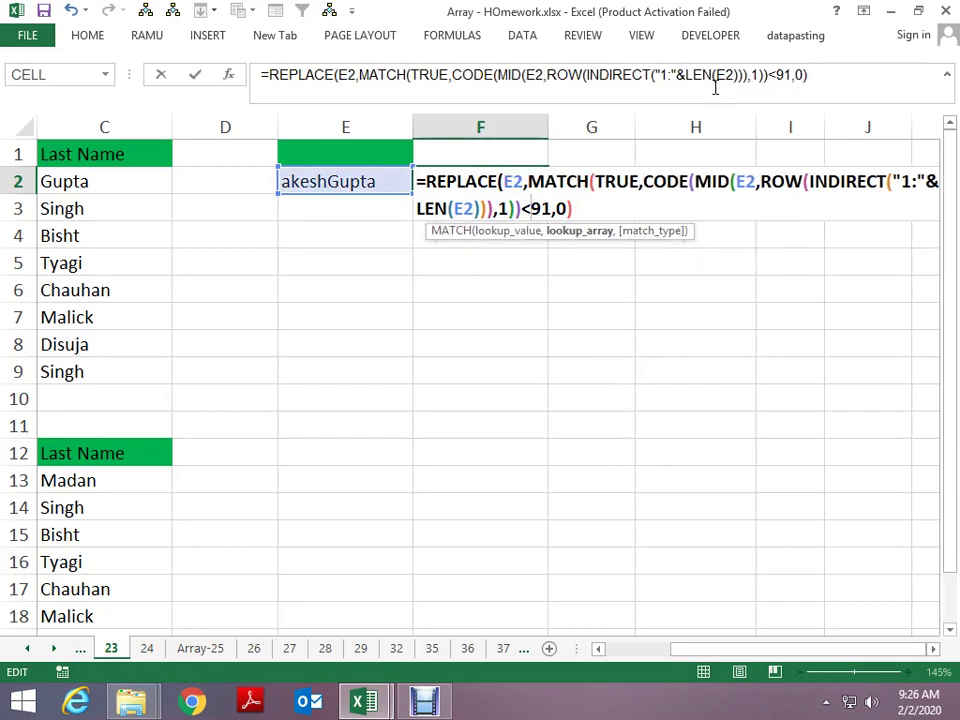
key(Right)
text(,0)
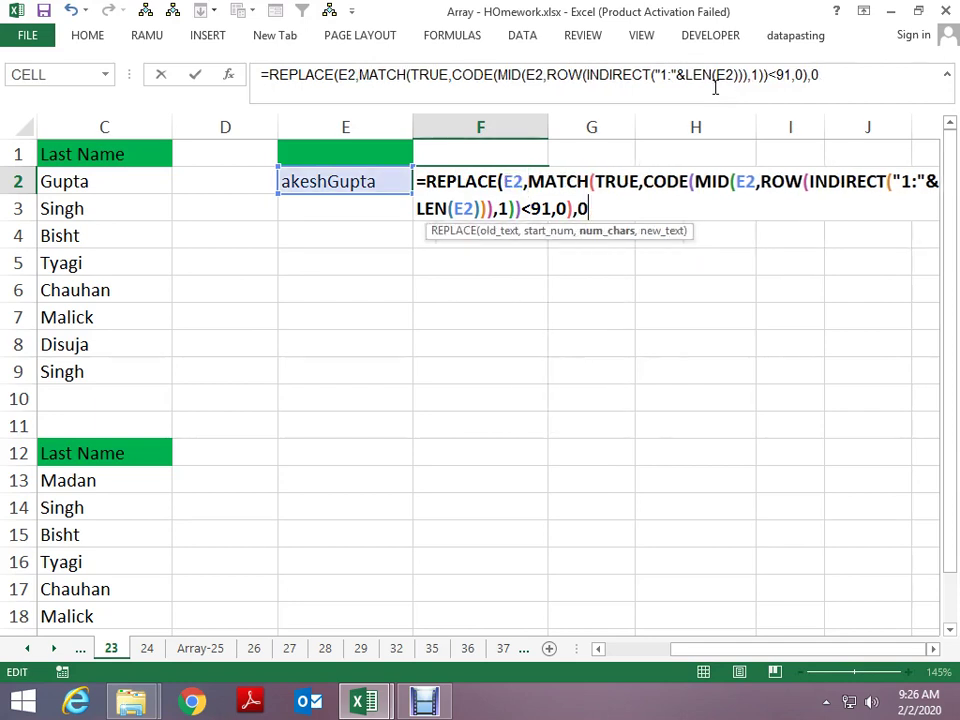
text(,)
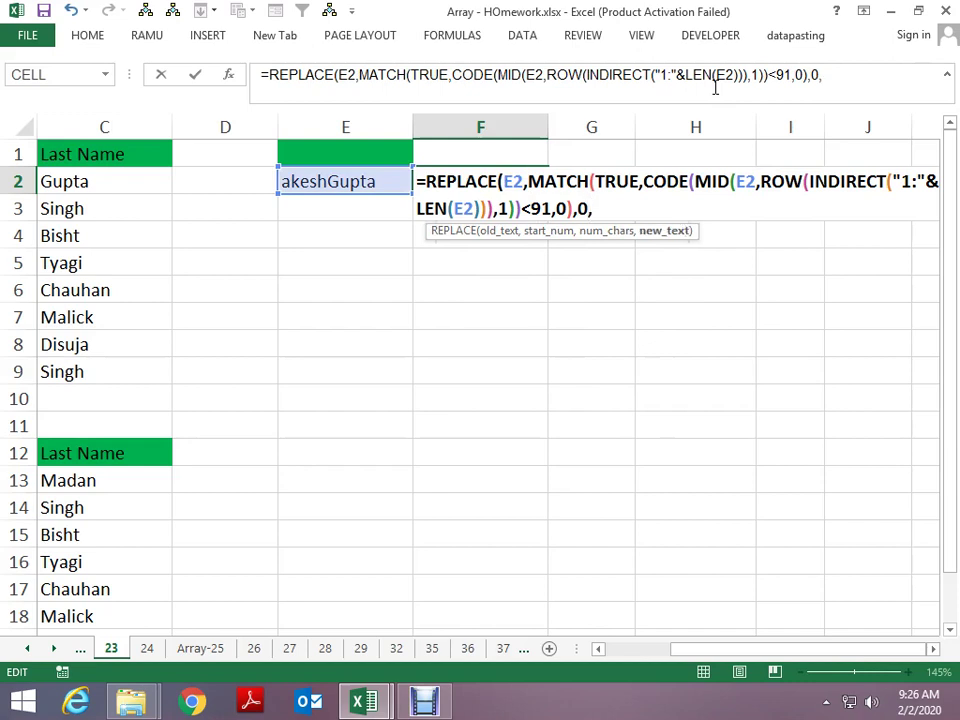
text(" ")
key(Return)
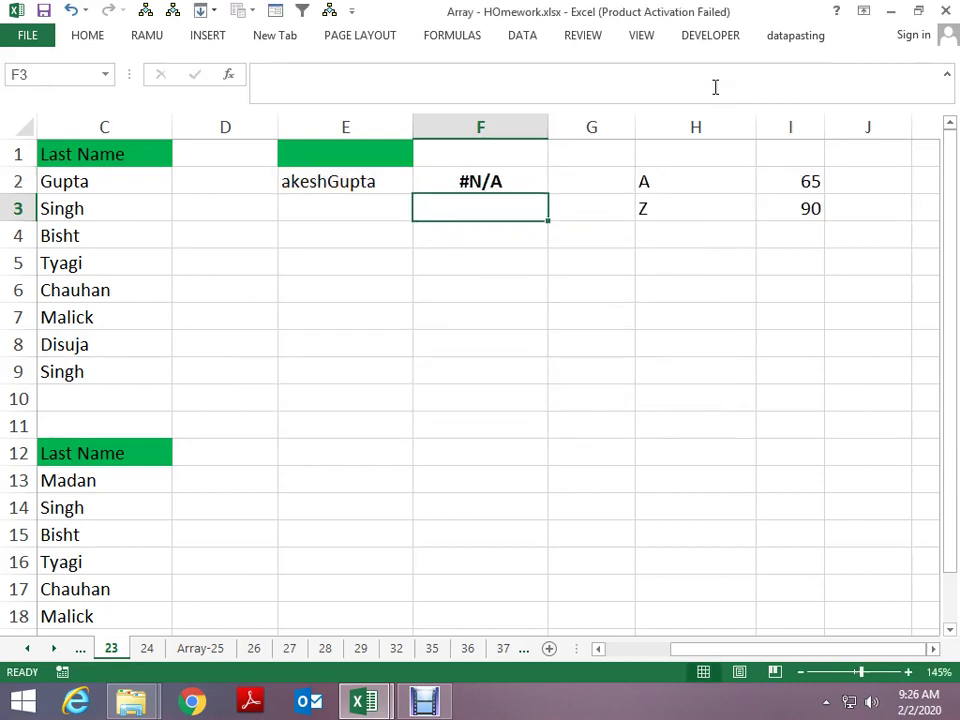
key(Up)
key(F2)
key(ctrl+shift+Return)
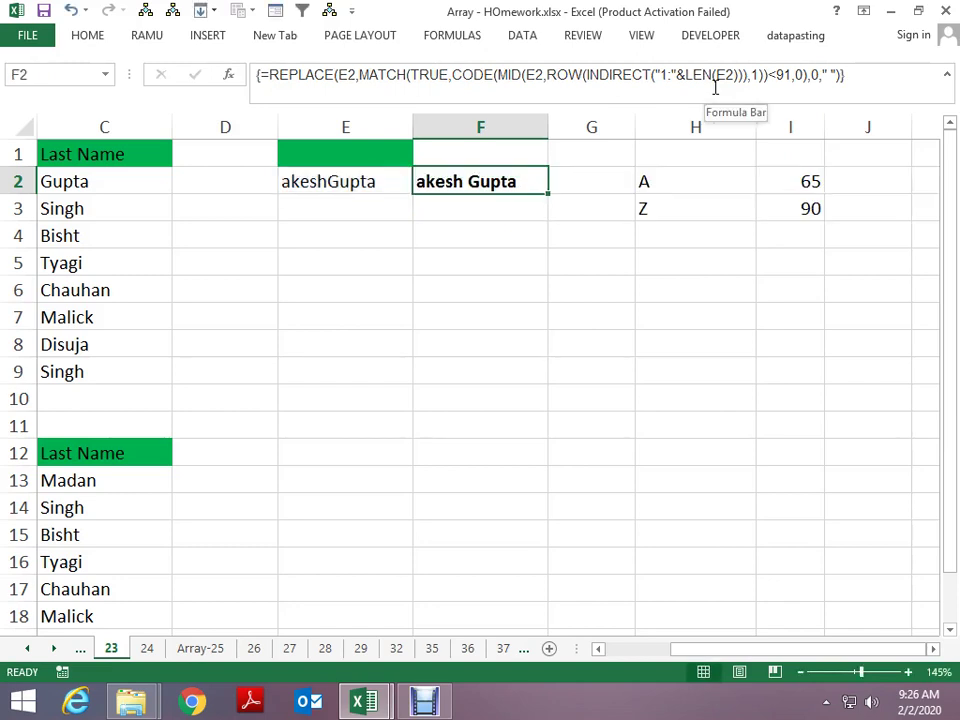
key(Left)
key(Right)
key(Down)
- Fill the E2 and F2 formulas down into row 3
key(Left)
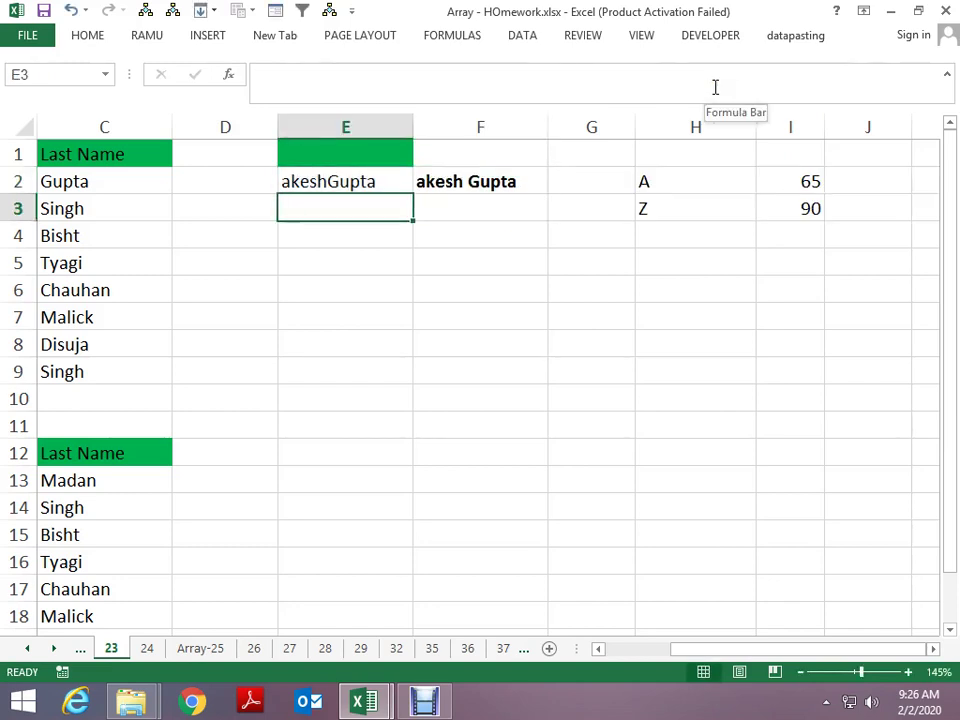
key(ctrl+d)
key(Right)
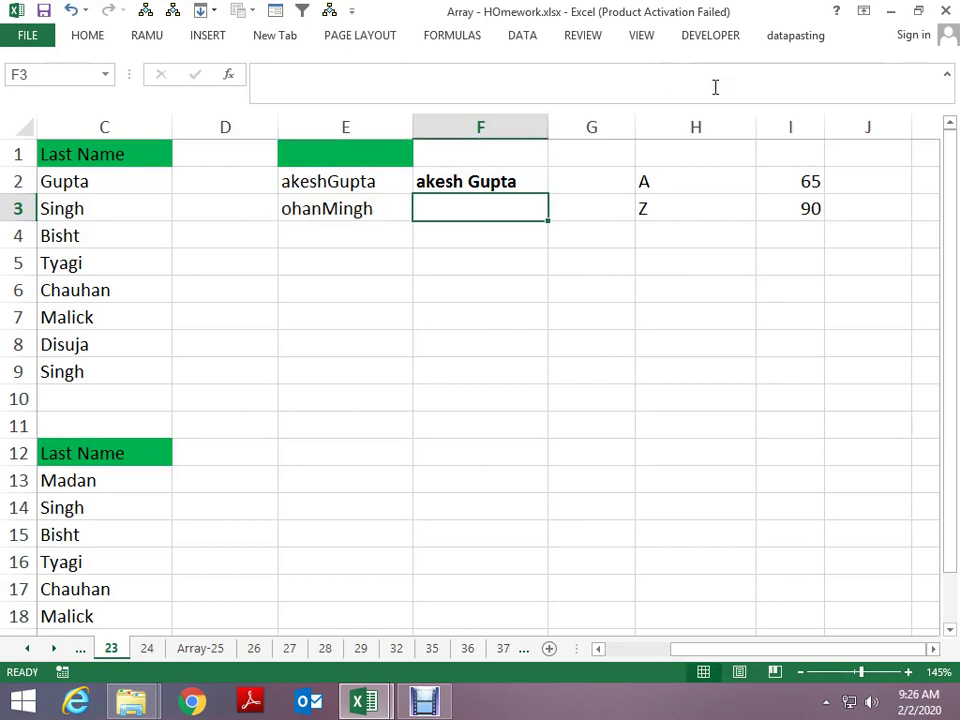
key(ctrl+d)
key(Left)
key(shift+Right)
key(shift+Down)
key(shift+Down)
key(shift+Down)
key(shift+Down)
key(shift+Down)
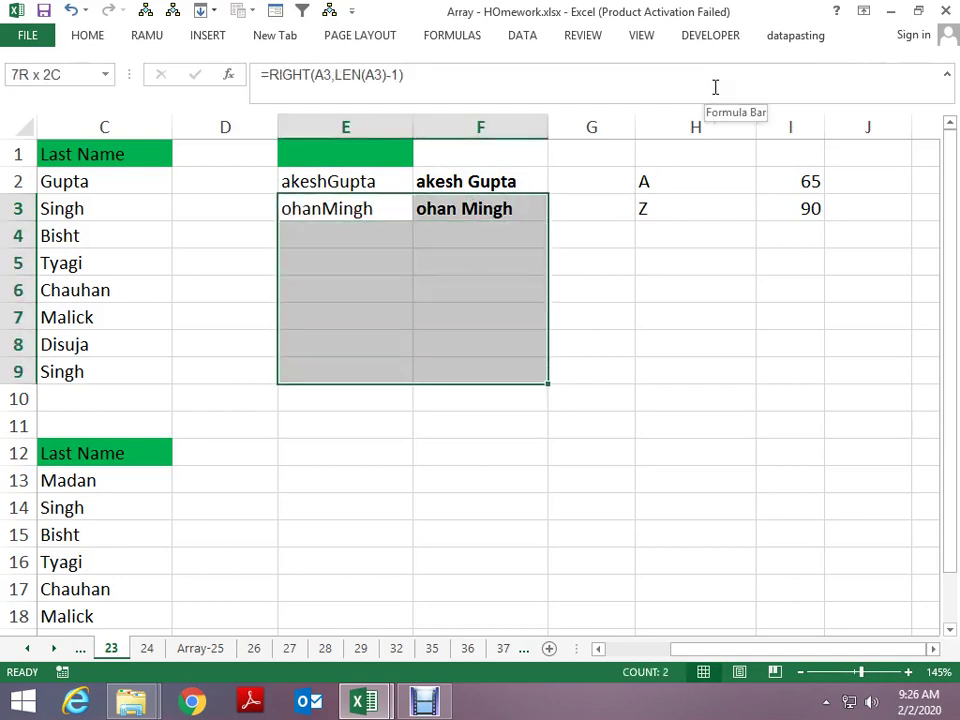
- Compare with the full names in column A, then change F2's first E2 reference to column A
key(Up)
key(Right)
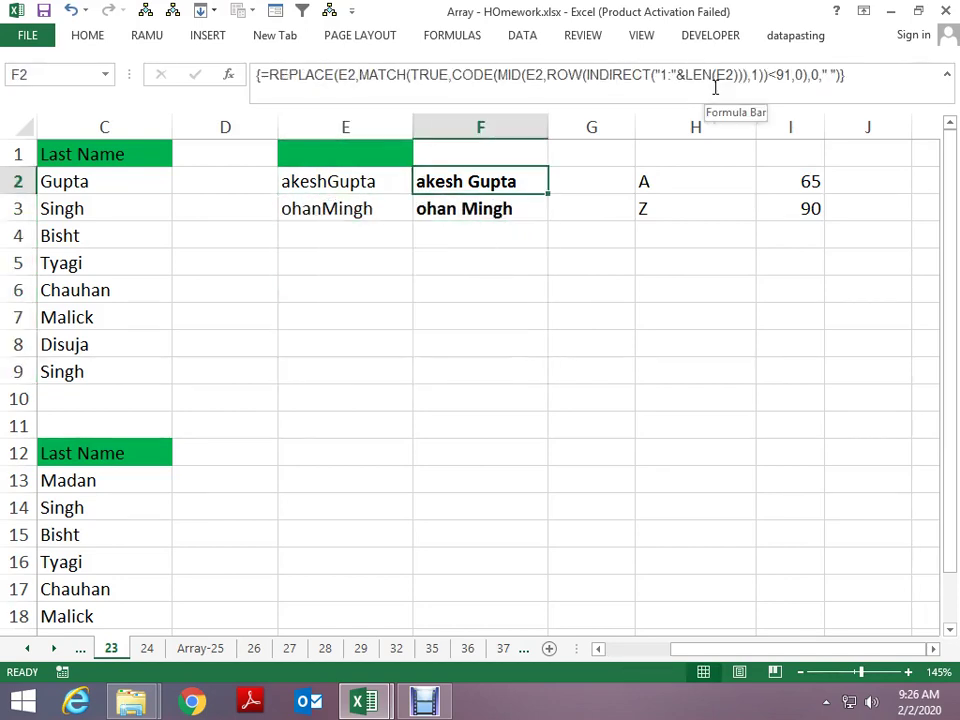
key(Left)
key(Home)
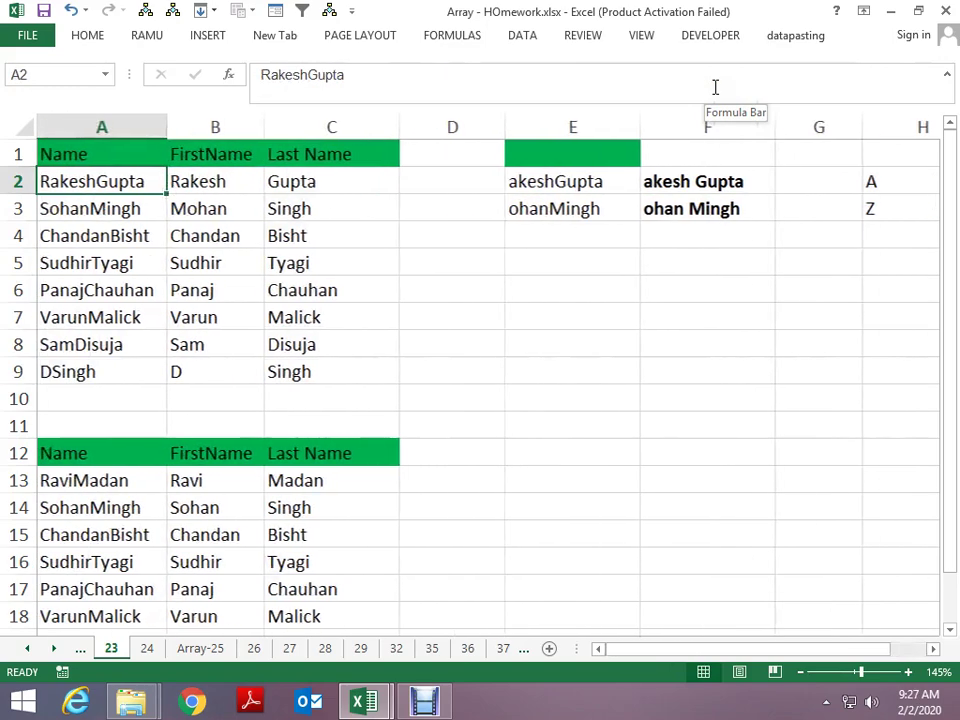
key(Right)
key(Right)
key(Right)
key(Right)
key(Right)
key(Right)
key(Left)
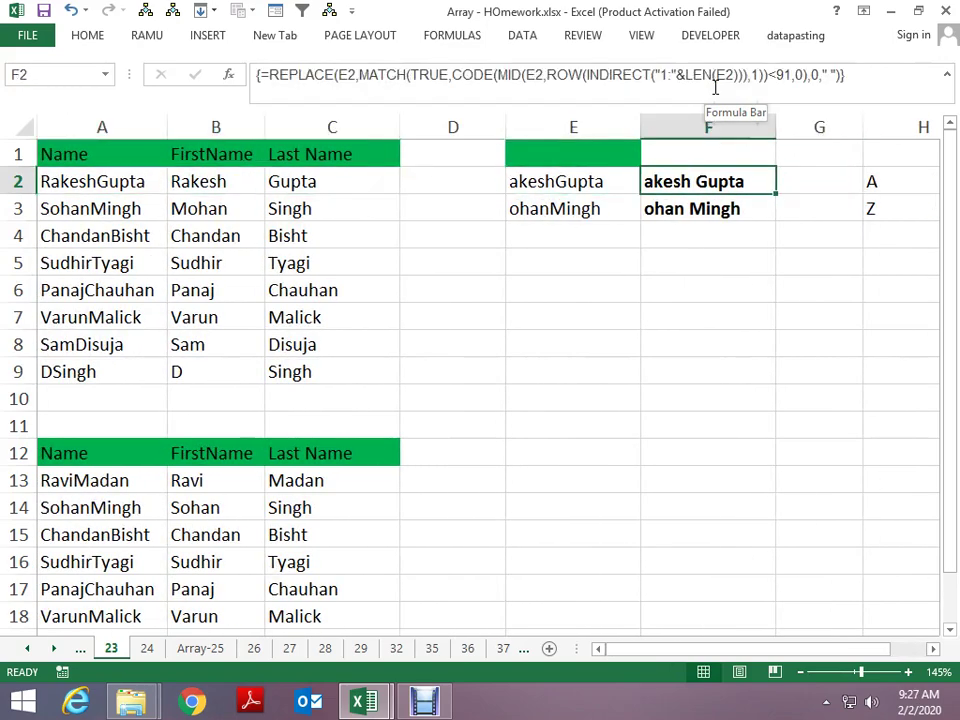
key(F2)
key(Left)
key(Left)
key(Left)
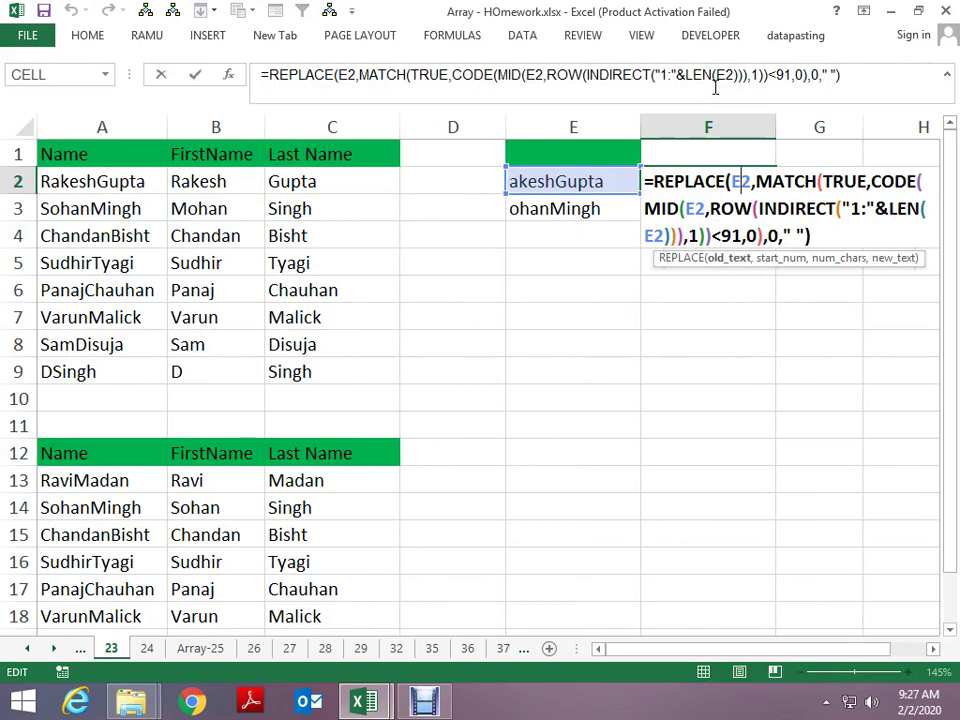
key(BackSpace)
text(A)
key(Down)
key(Down)
key(Down)
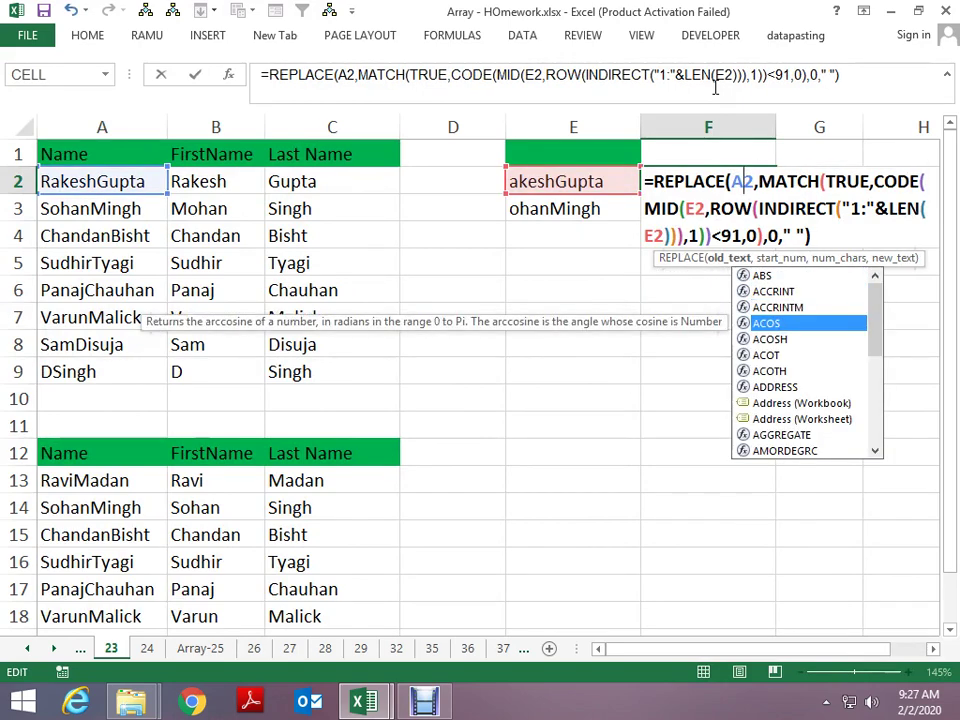
- Add +1 after the MATCH part in F2 and re-enter it as an array formula
key(Right)
key(Right)
key(Right)
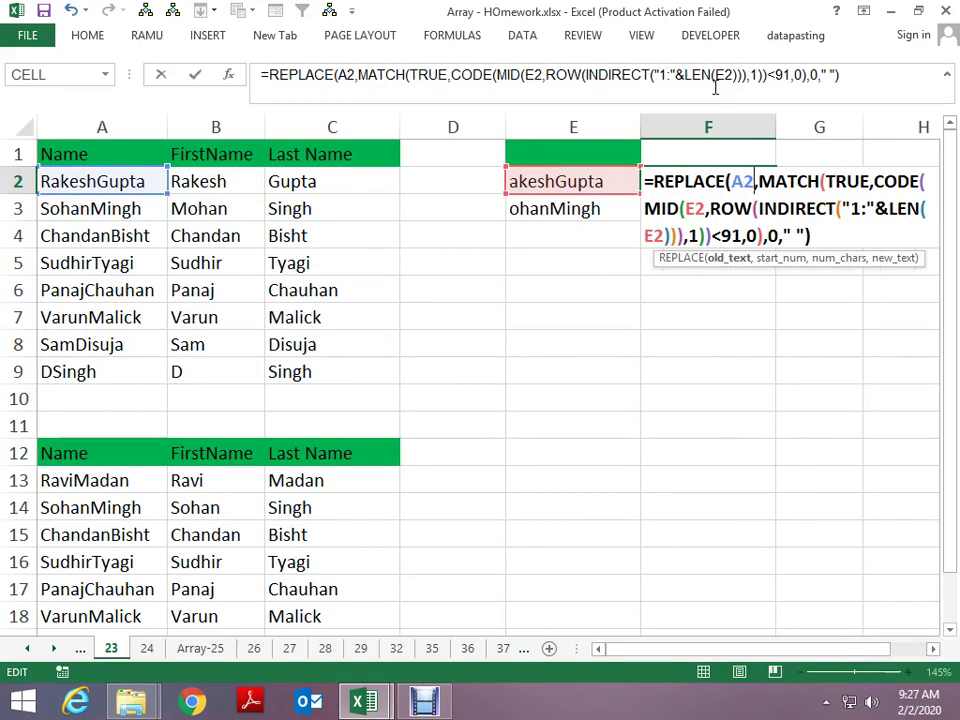
key(Right)
key(Right)
key(Right)
key(Right)
key(Right)
key(Right)
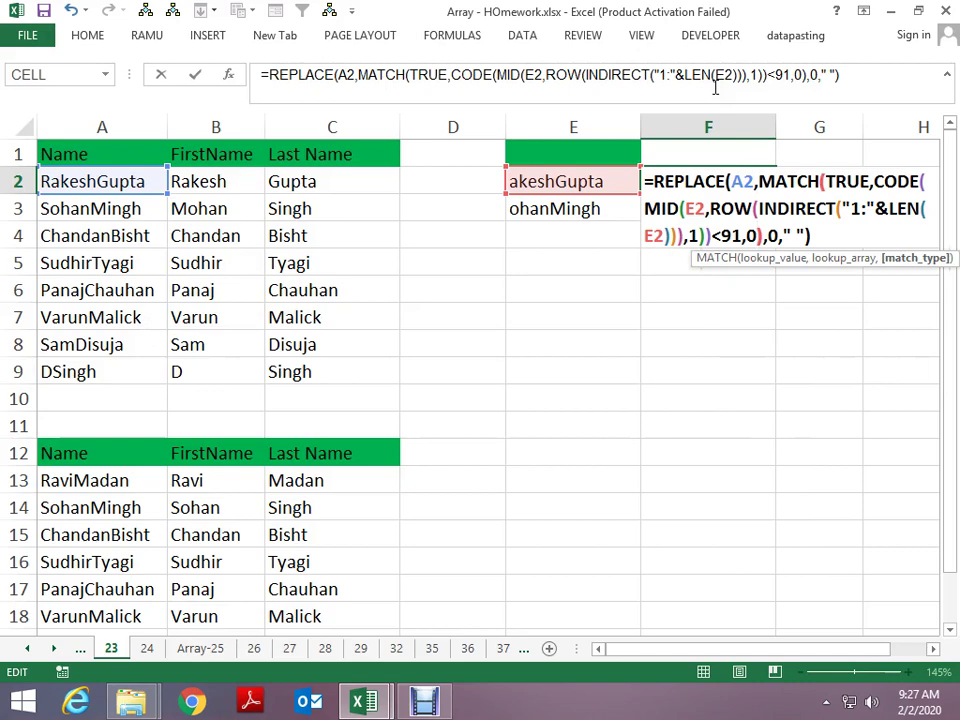
key(Right)
key(Right)
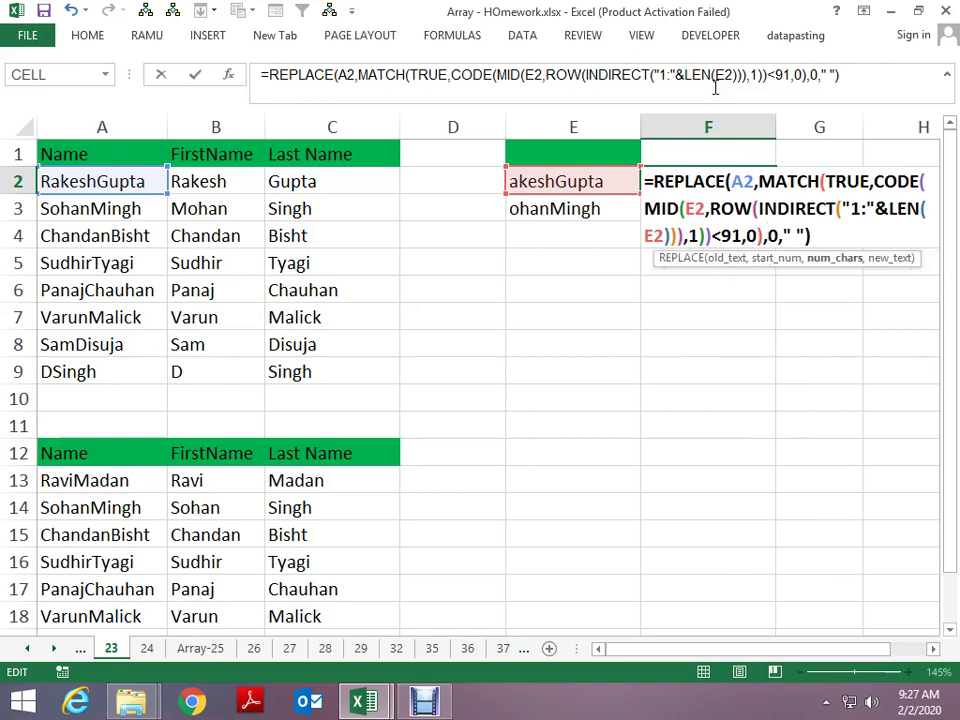
key(Left)
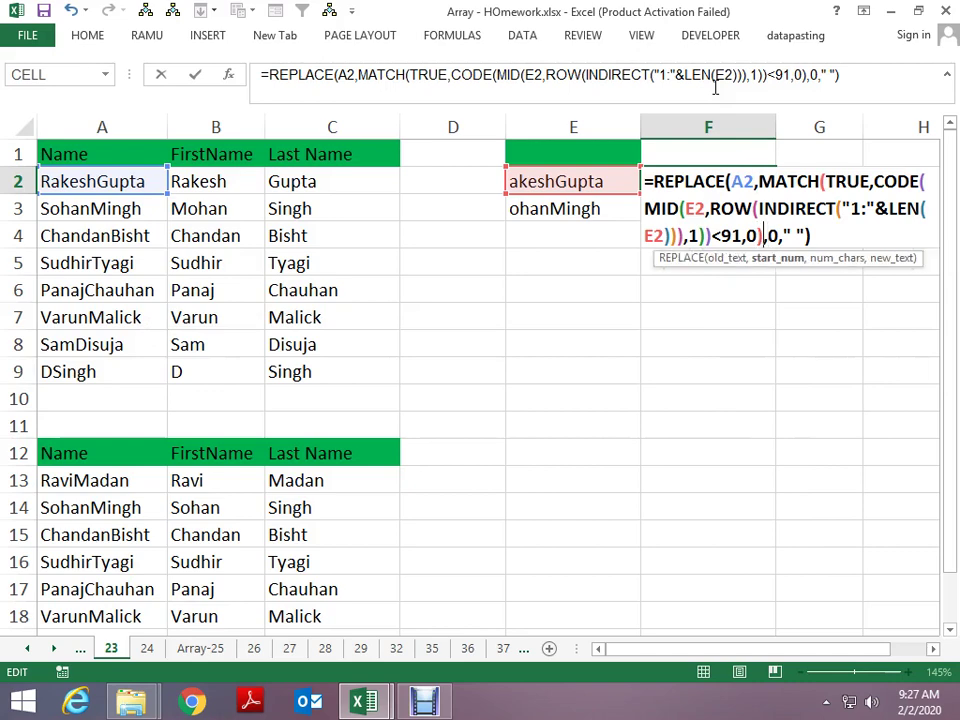
text(+1)
key(ctrl+shift+Return)
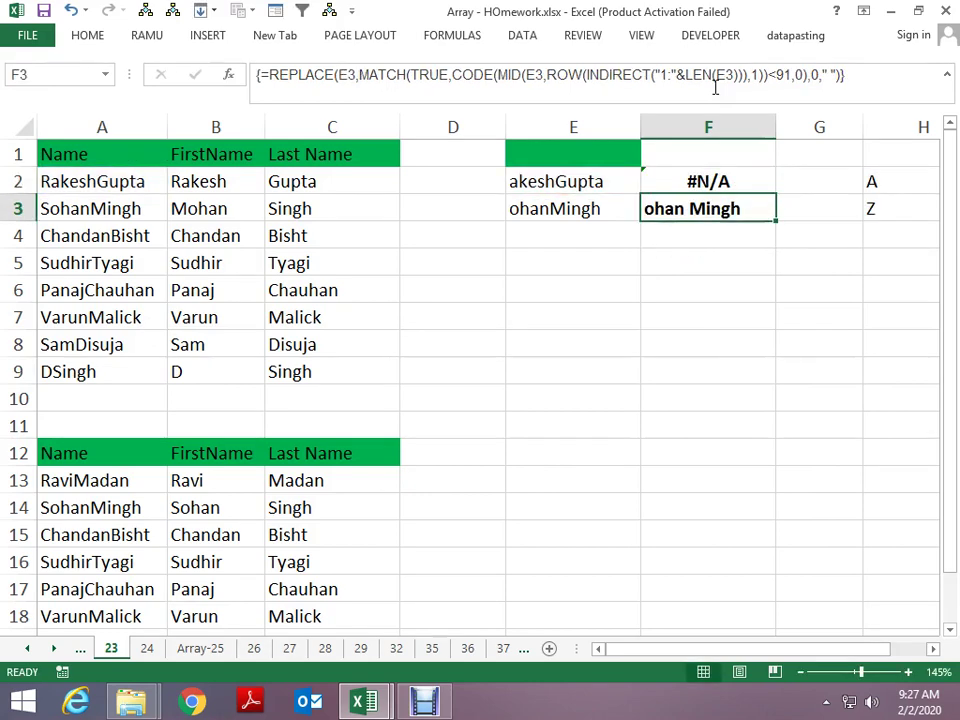
key(Up)
key(F2)
key(ctrl+shift+Return)
- Copy the fix into F3 and fill the E and F formulas down through row 9
key(Down)
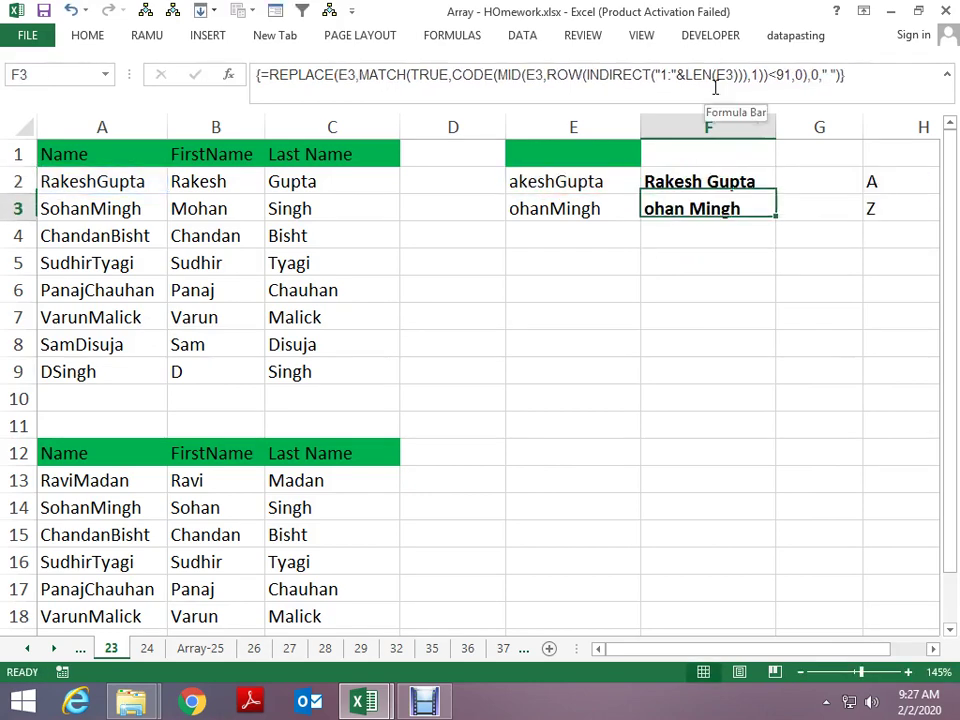
key(ctrl+d)
key(Down)
key(Left)
key(shift+Right)
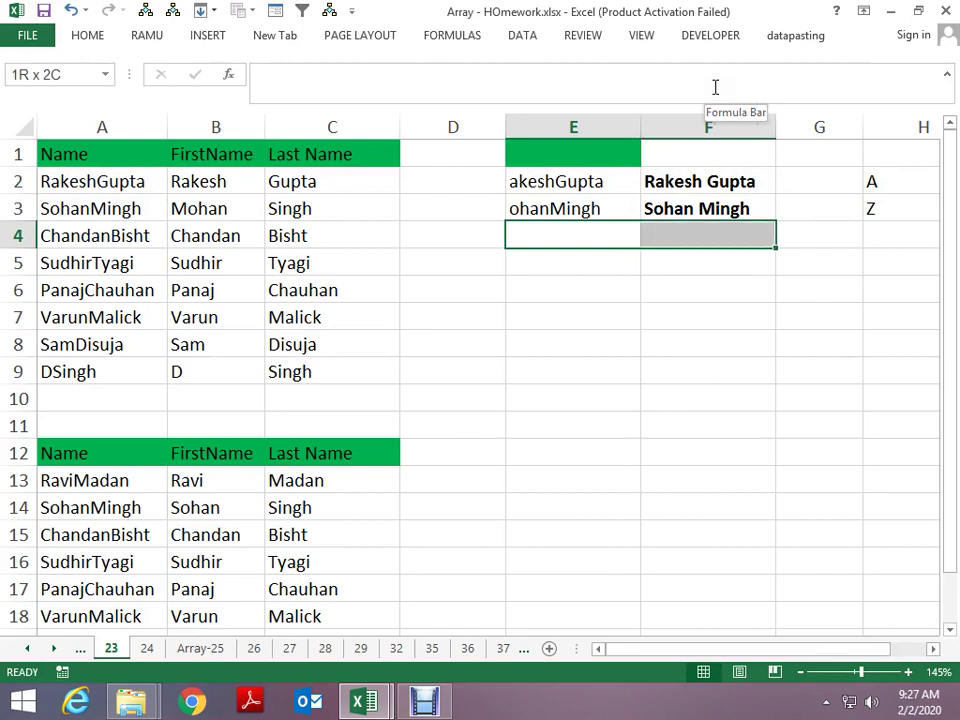
key(ctrl+d)
key(shift+Down)
key(shift+Down)
key(shift+Down)
key(shift+Down)
key(shift+Down)
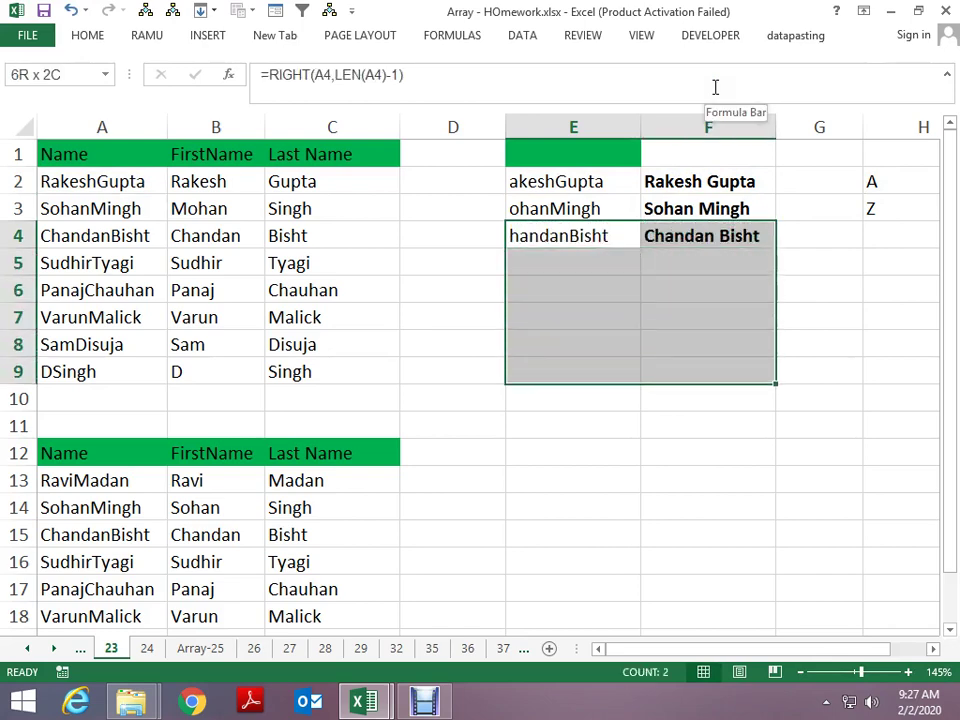
key(ctrl+d)
- Check the E9 formula at the end of the list without changing it
key(Down)
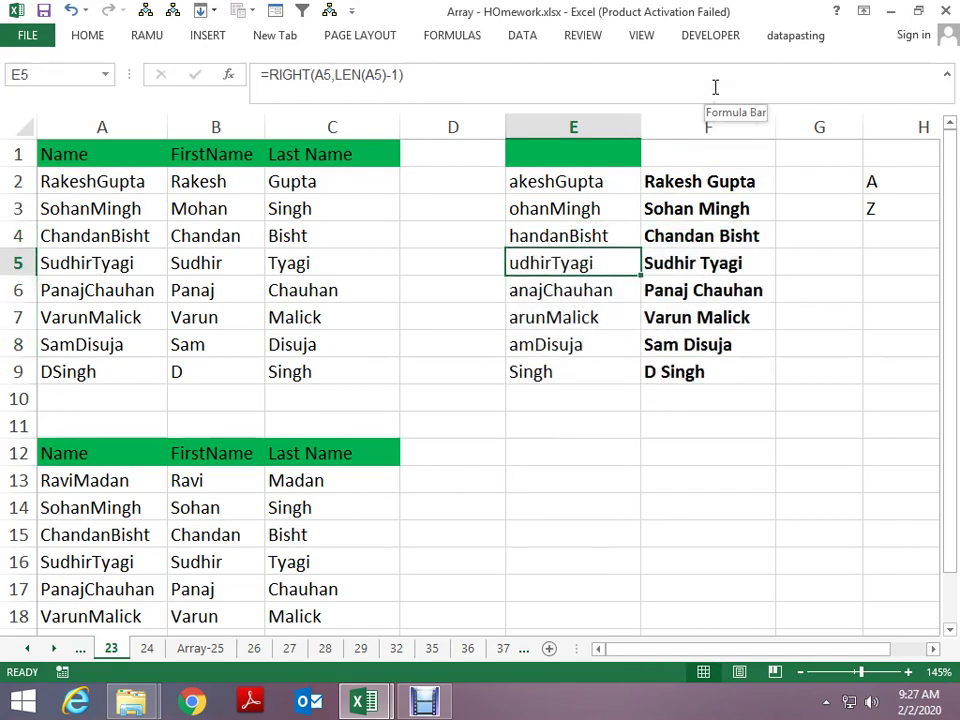
key(Down)
key(Down)
key(Down)
key(Down)
key(Down)
key(Up)
key(F2)
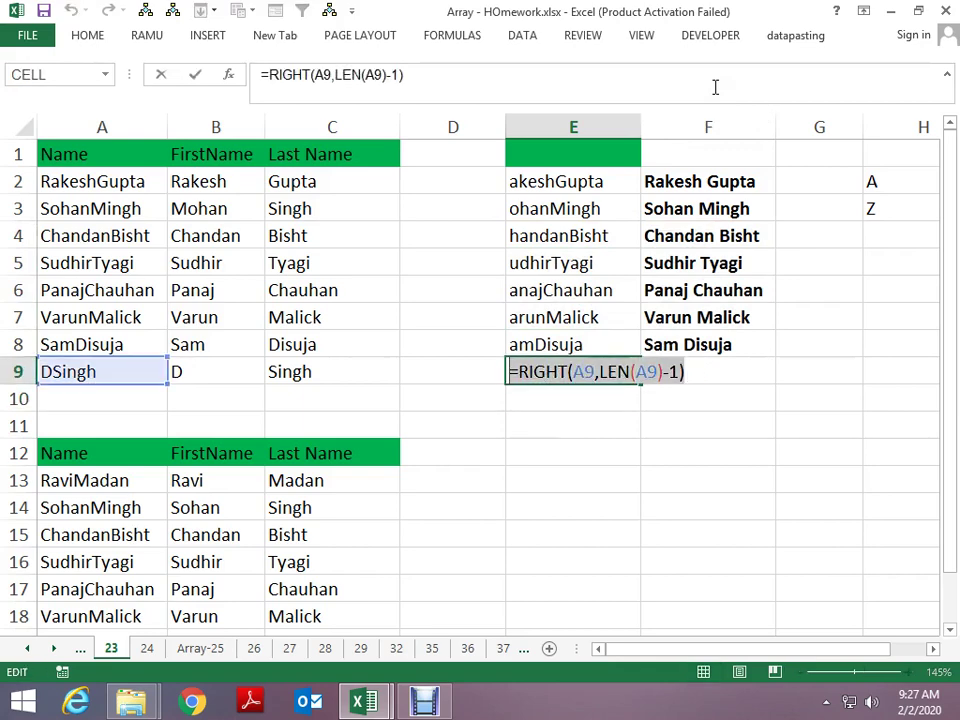
key(Escape)
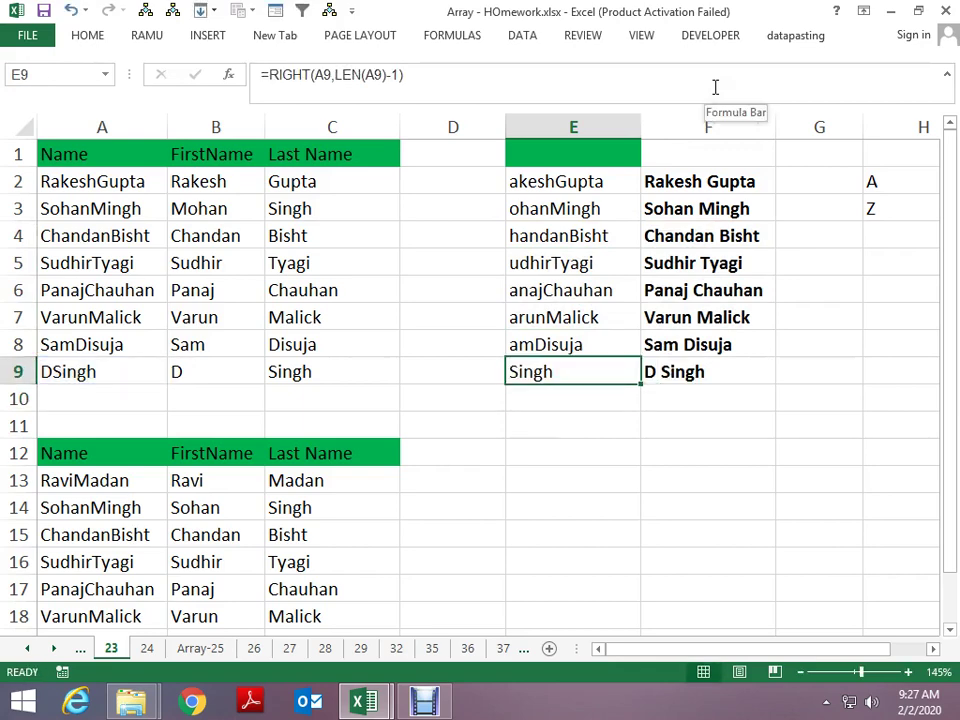
key(Right)
- Replace both E9 references in F9 with RIGHT(A9,LEN(A9)-1) and enter it as an array formula
key(F2)
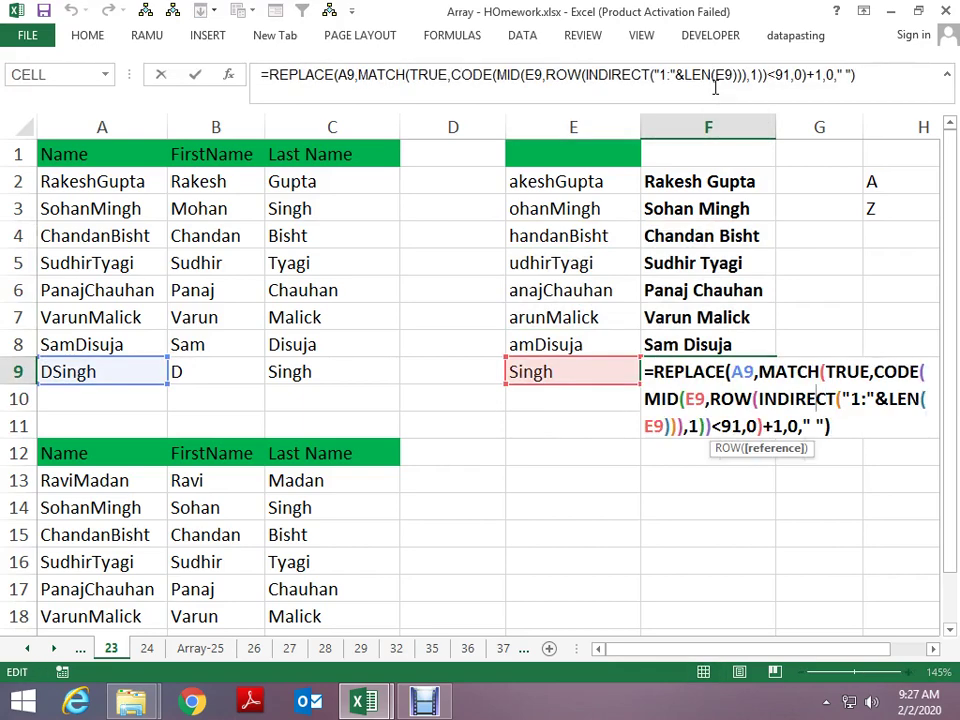
key(Left)
key(Left)
key(Left)
key(BackSpace)
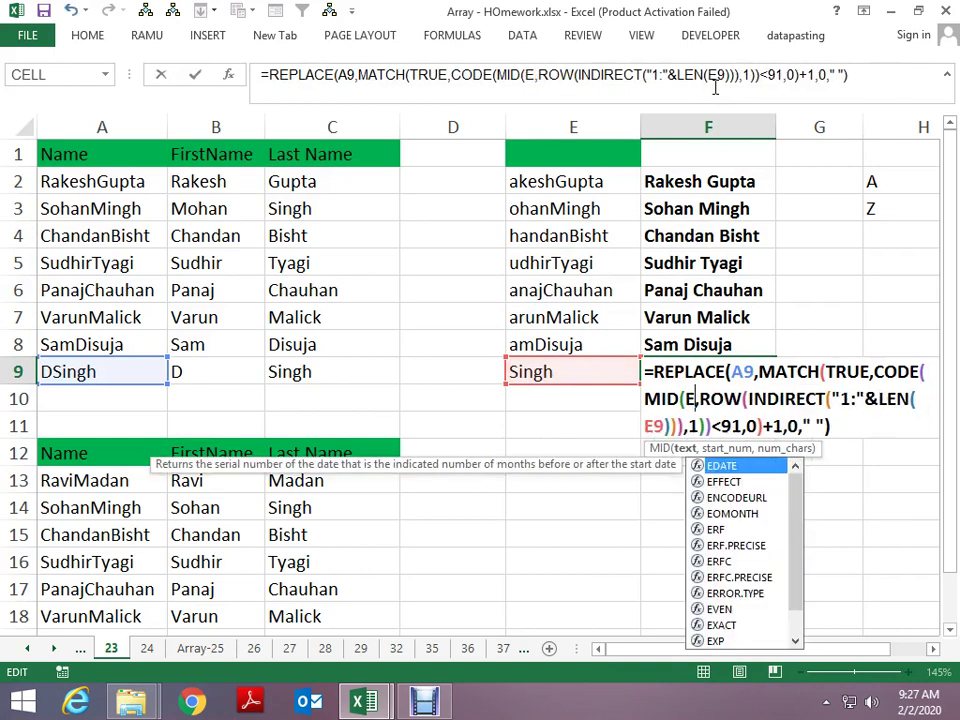
key(BackSpace)
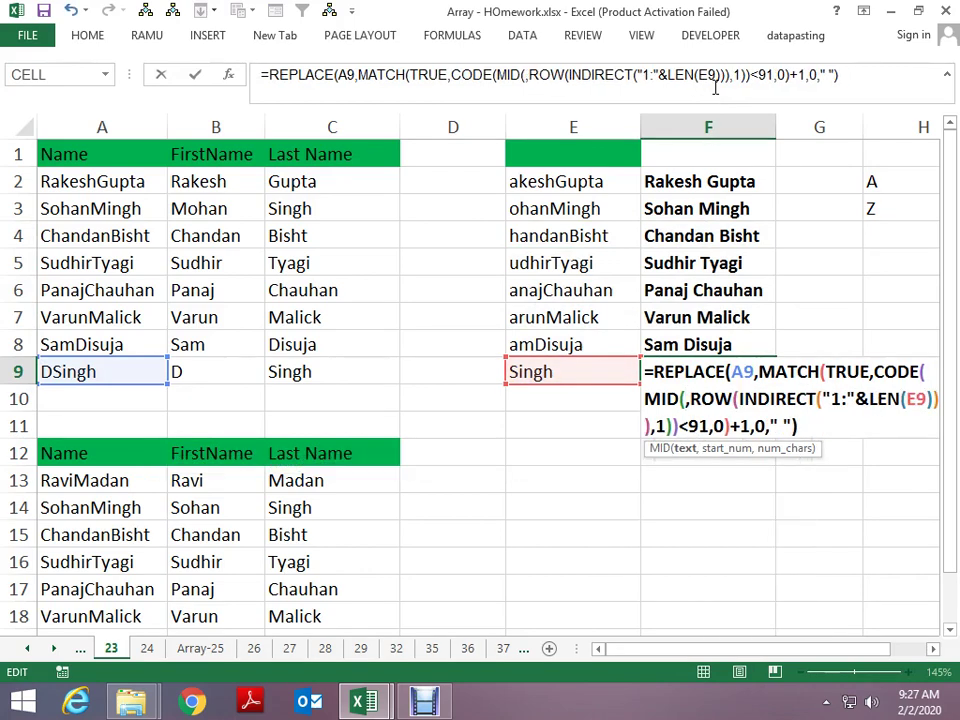
text(RIGHT(A9,LEN(A9)-1))
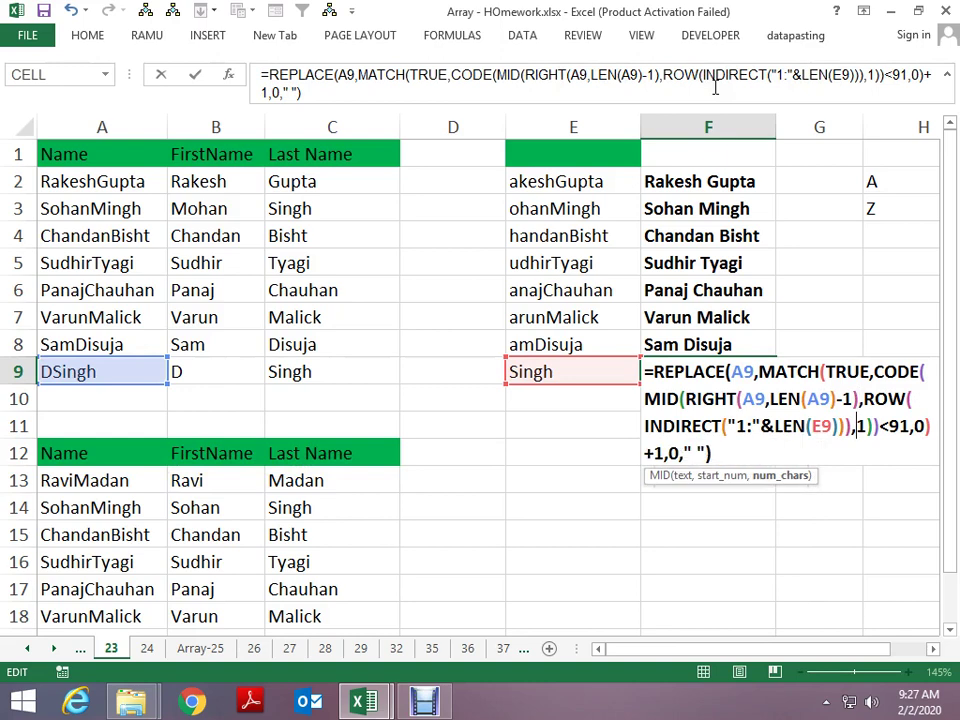
key(Left)
key(Left)
key(Left)
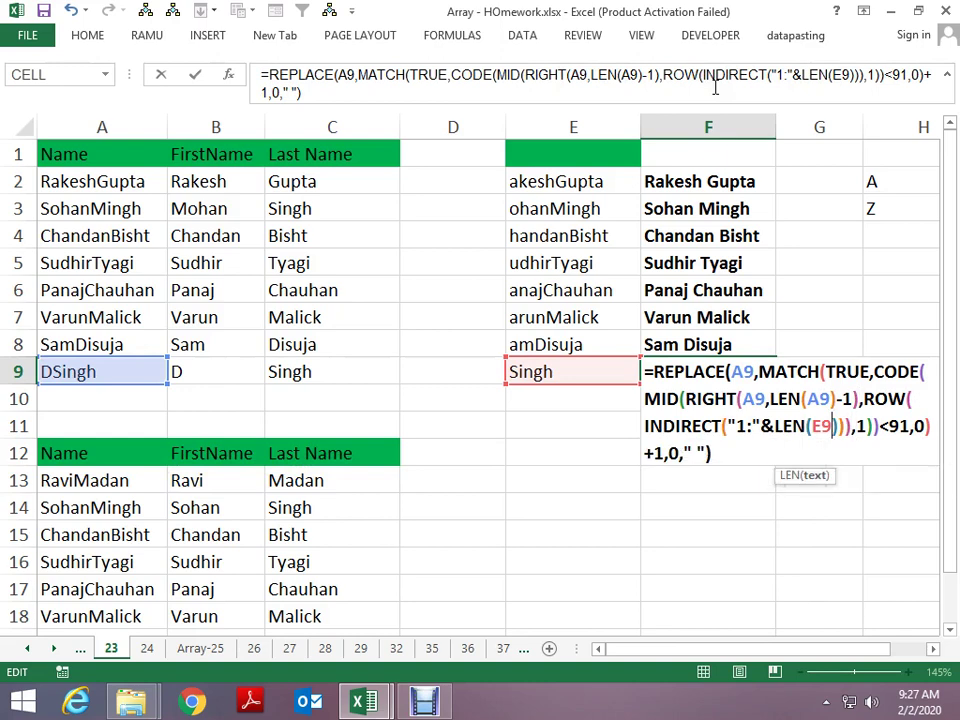
key(BackSpace)
key(BackSpace)
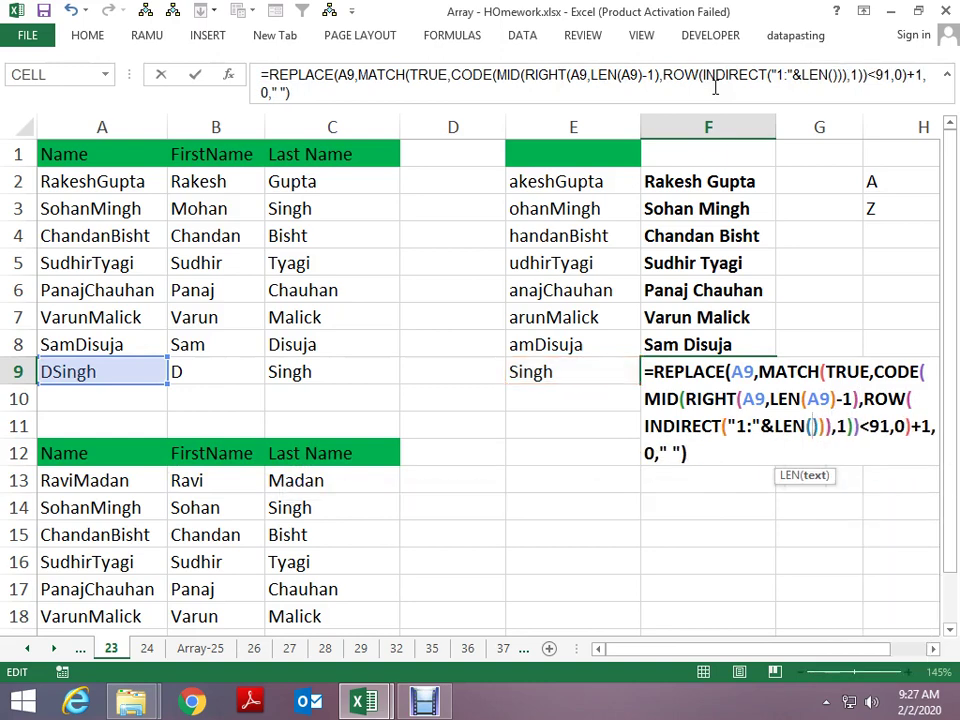
text(RIGHT(A9,LEN(A9)-1))
key(Return)
key(Return)
key(Up)
key(Up)
key(F2)
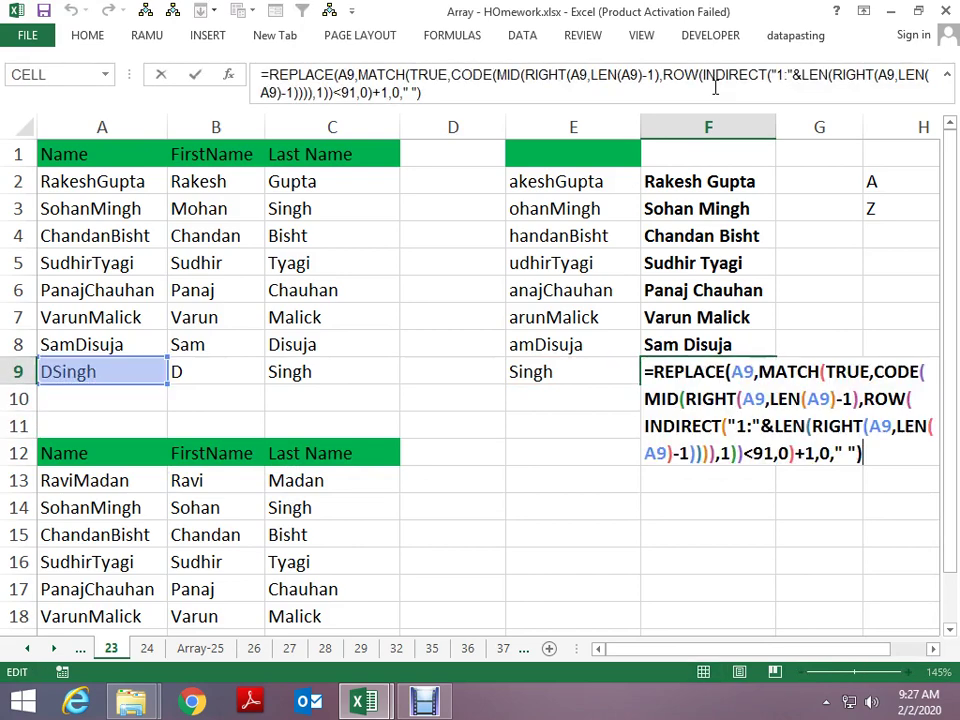
key(ctrl+shift+Return)
- Copy the F9 array formula and paste it into F2:F9
key(ctrl+c)
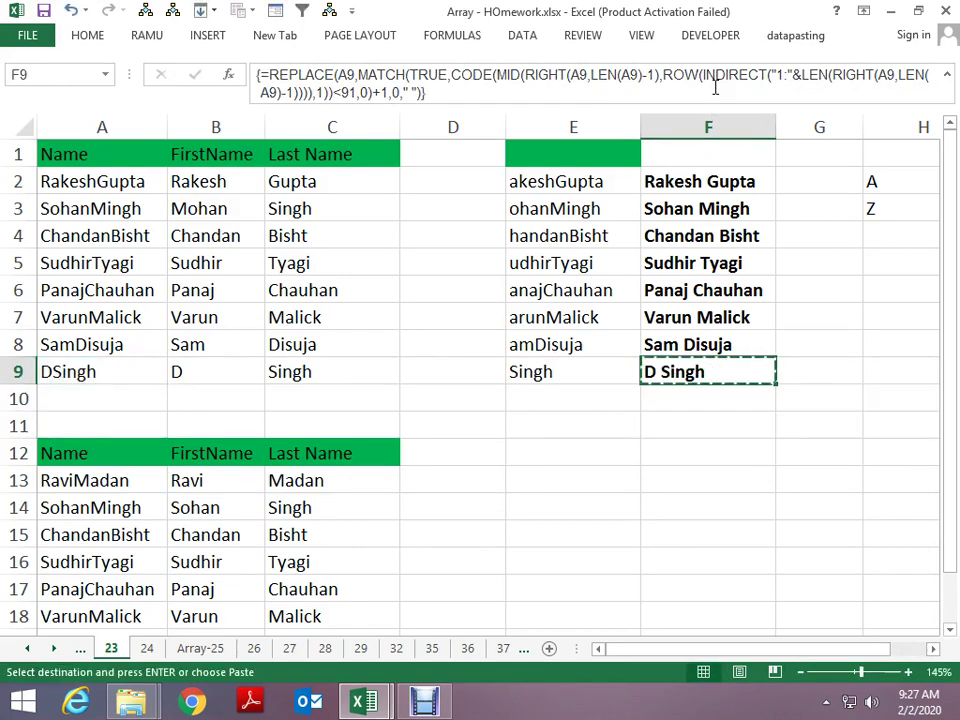
key(ctrl+Up)
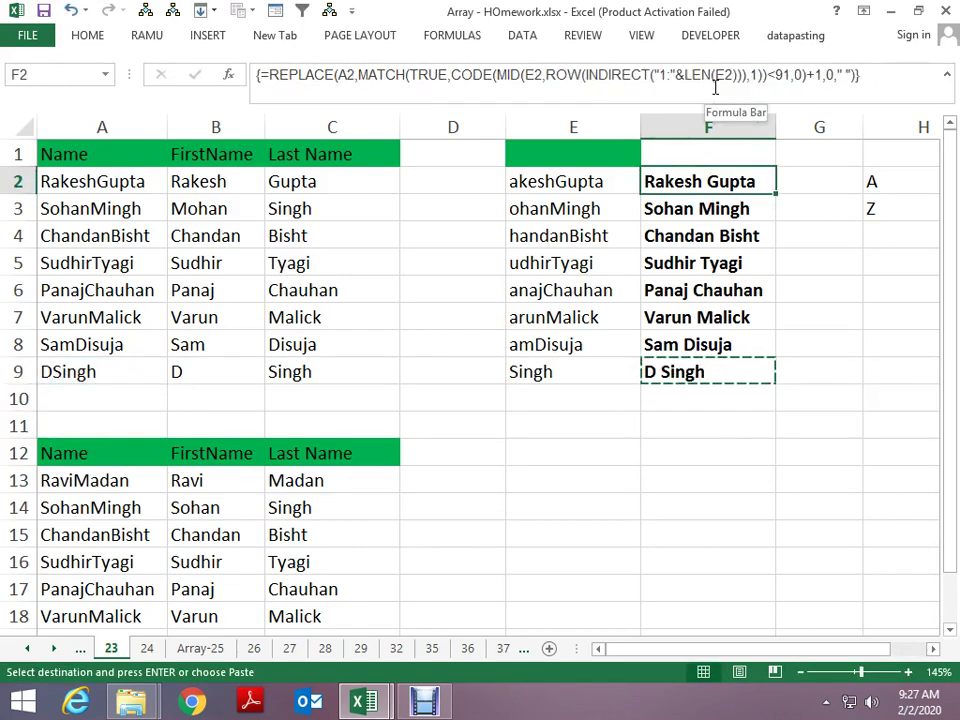
key(ctrl+v)
key(ctrl+shift+Down)
key(Return)
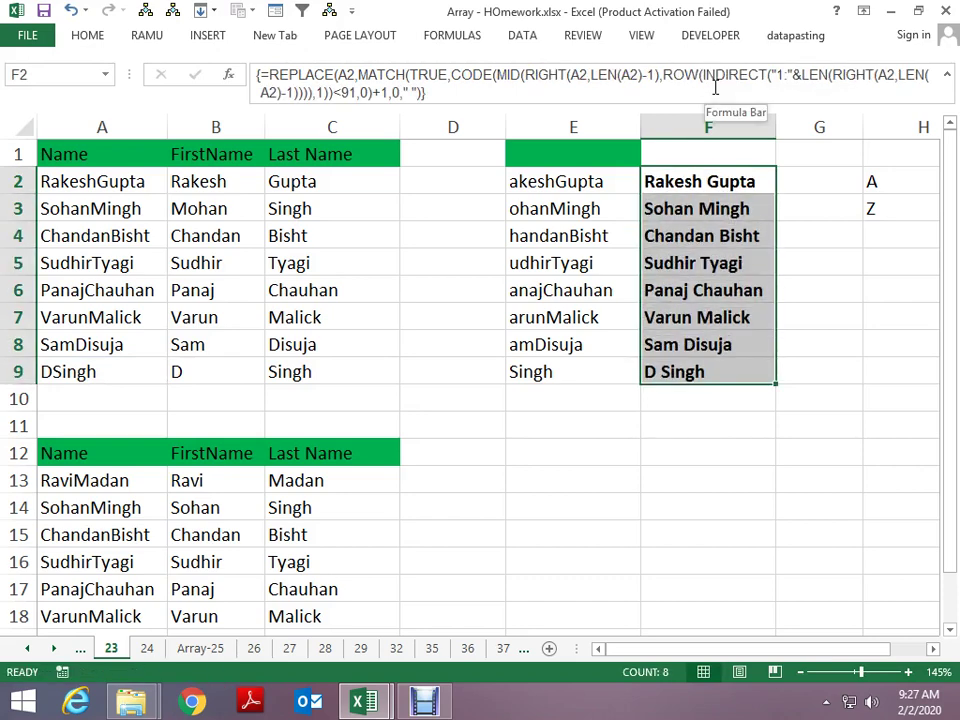
key(ctrl+shift+Up)
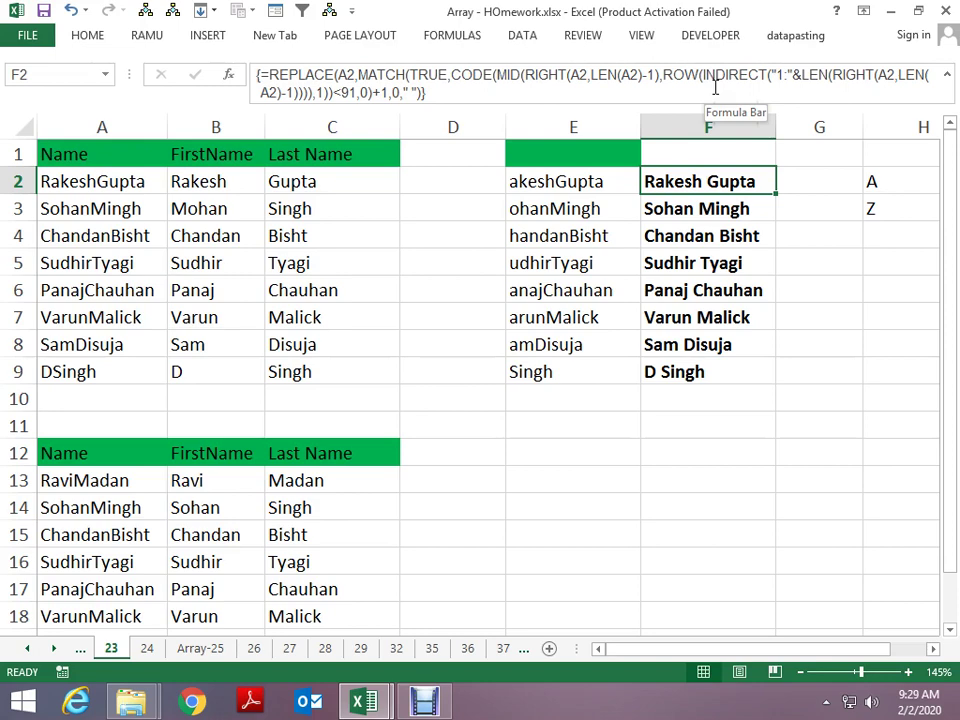
click(46, 184)
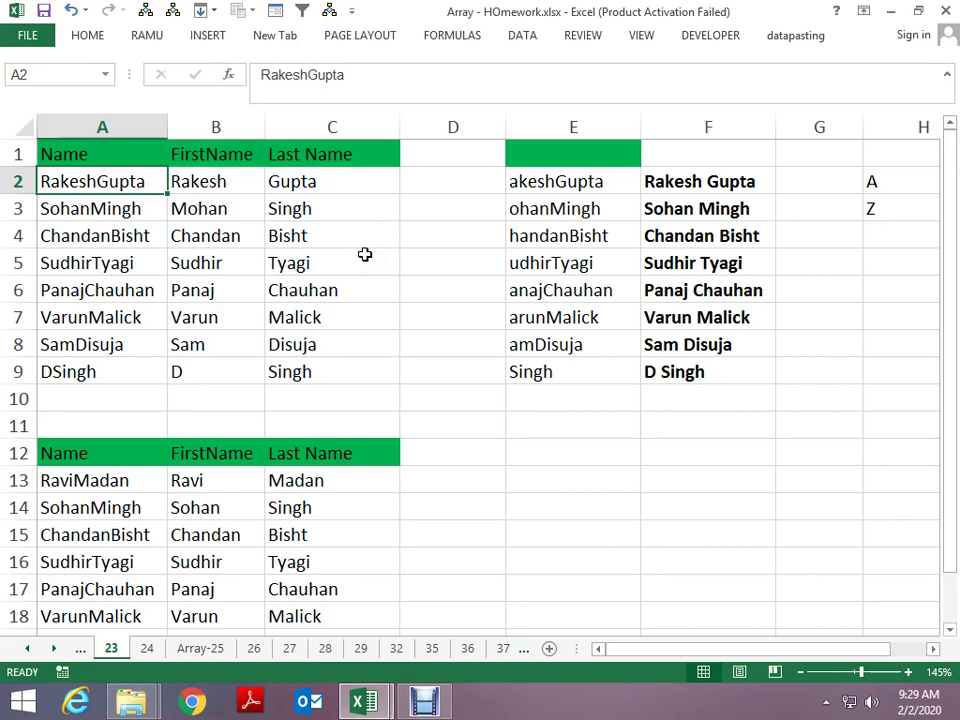
key(Right)
key(Right)
key(Right)
key(Right)
key(Right)
key(Right)
key(Right)
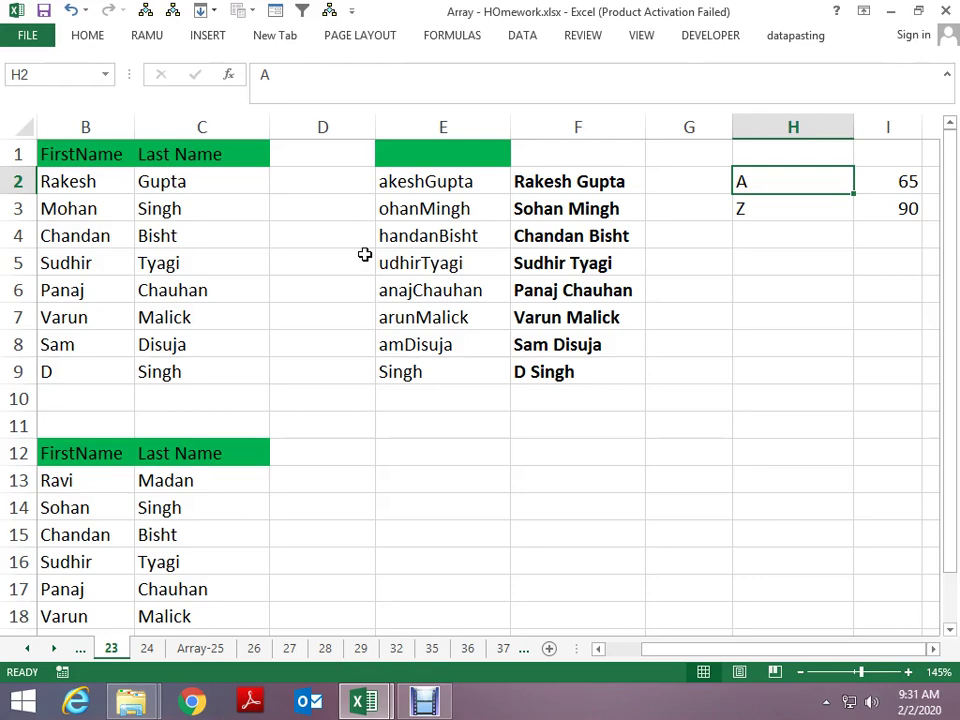
- Step back through the worksheets, past Count Duplicates and Count Unique Values, toward the Wordlist sheet
key(ctrl+Page_Up)
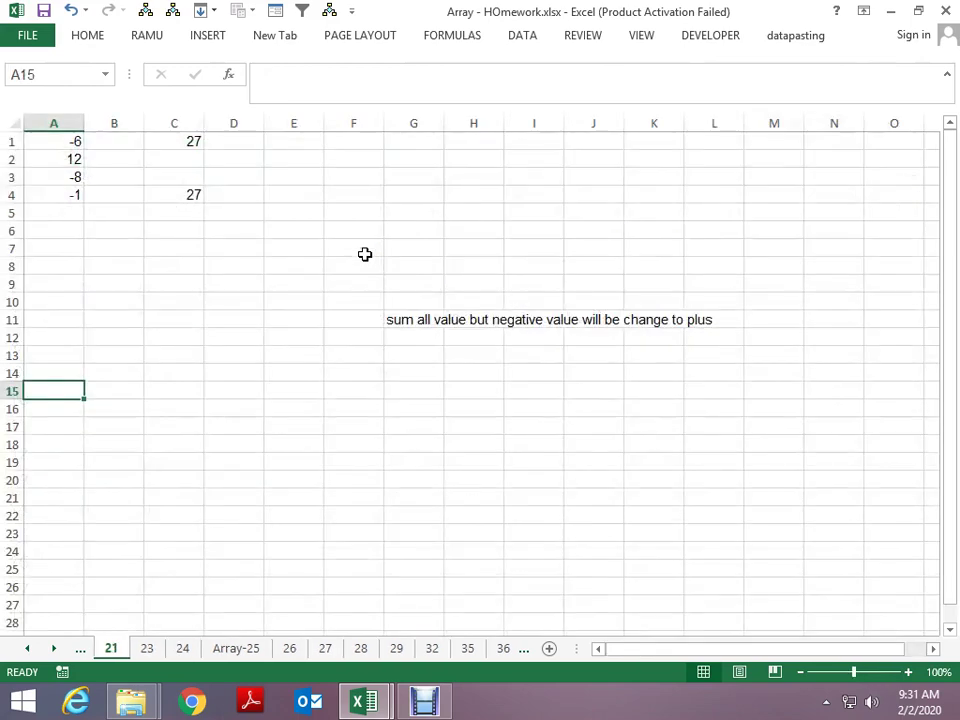
key(ctrl+Page_Up)
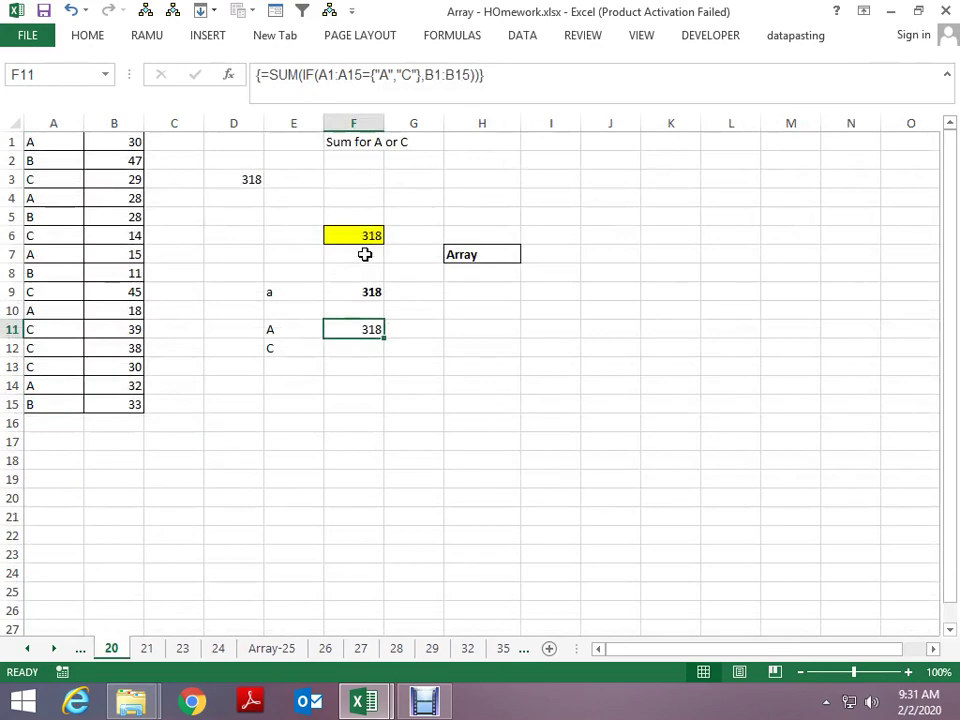
key(ctrl+Page_Up)
key(ctrl+Page_Up)
key(ctrl+Page_Down)
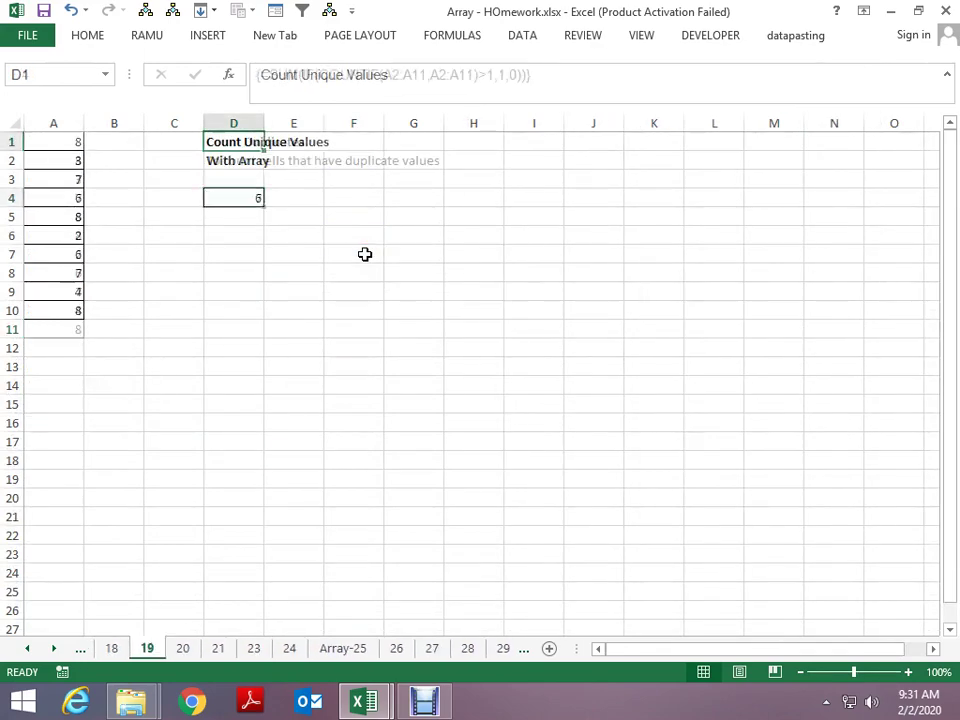
key(Up)
key(Down)
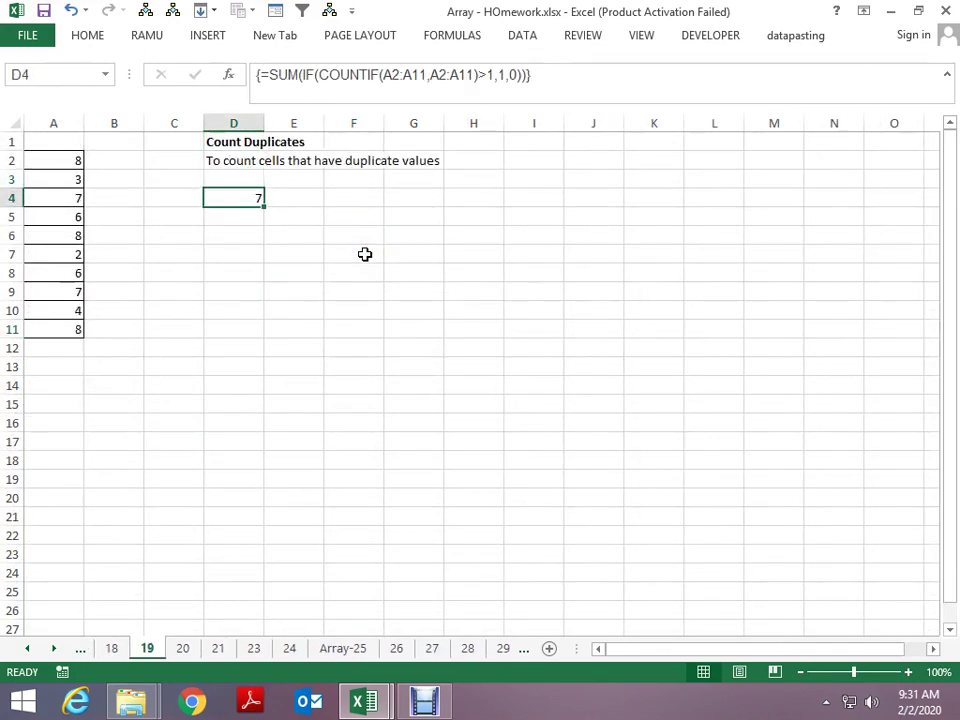
key(ctrl+Page_Up)
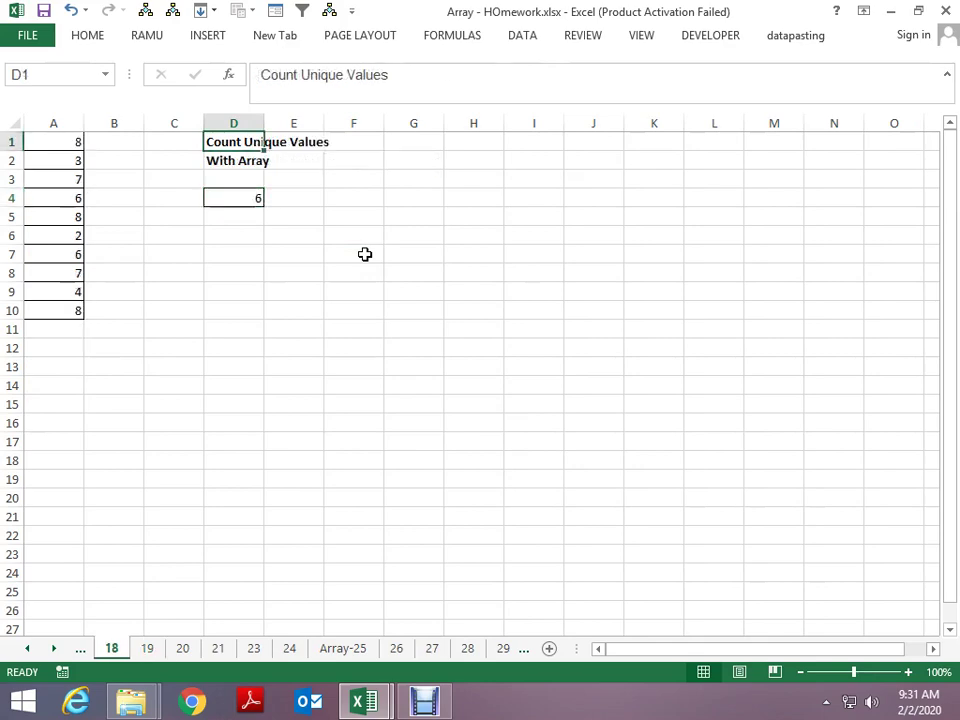
key(ctrl+Page_Up)
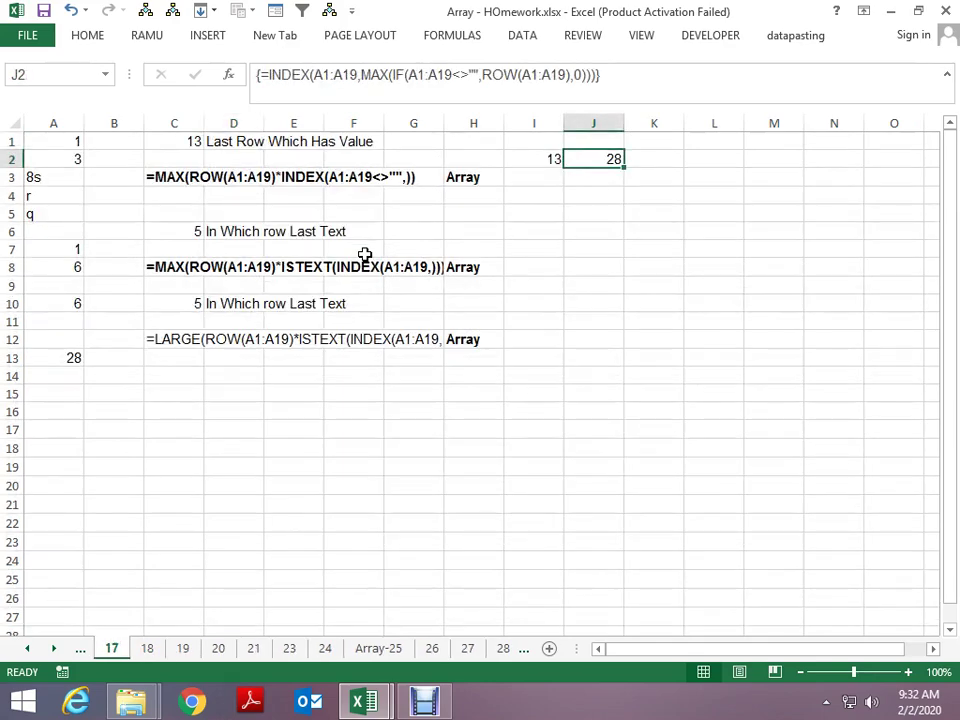
key(ctrl+Page_Up)
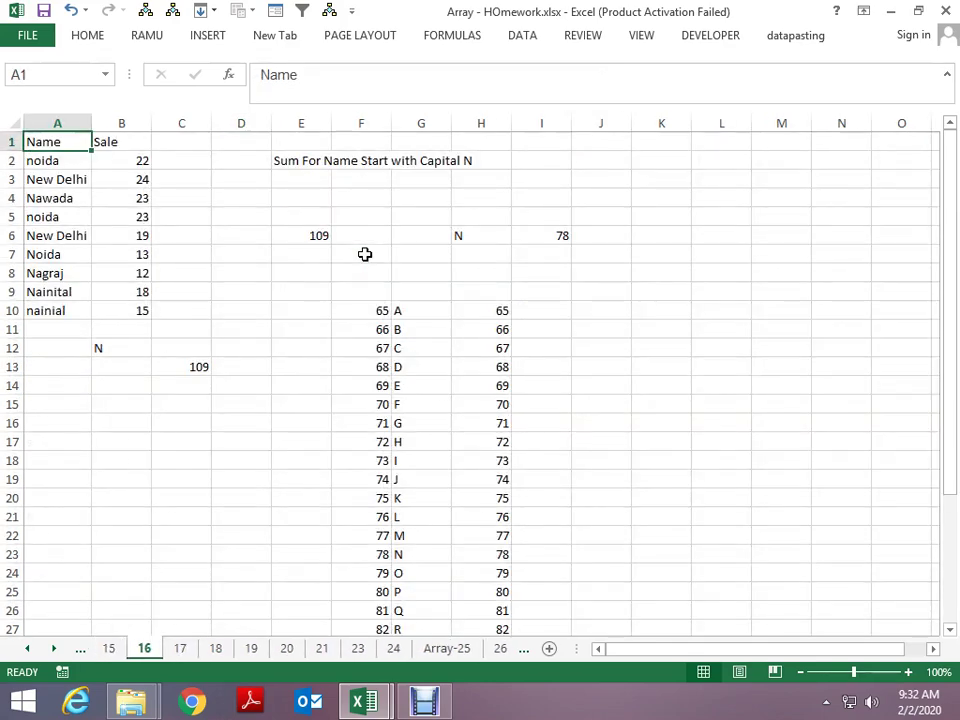
key(ctrl+Page_Up)
key(ctrl+Page_Up)
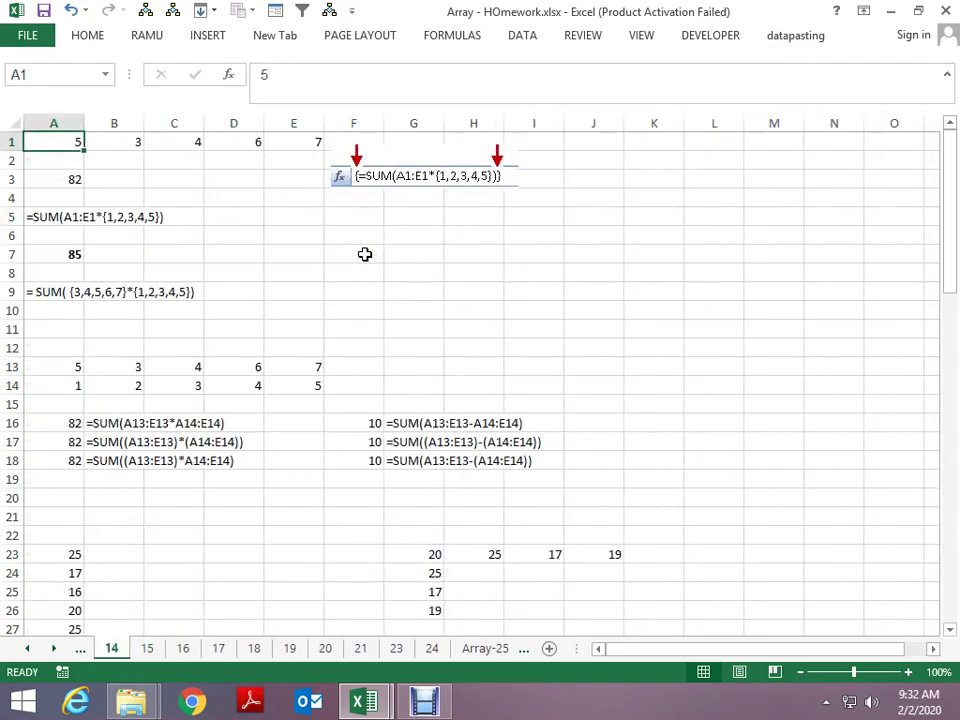
key(ctrl+Page_Up)
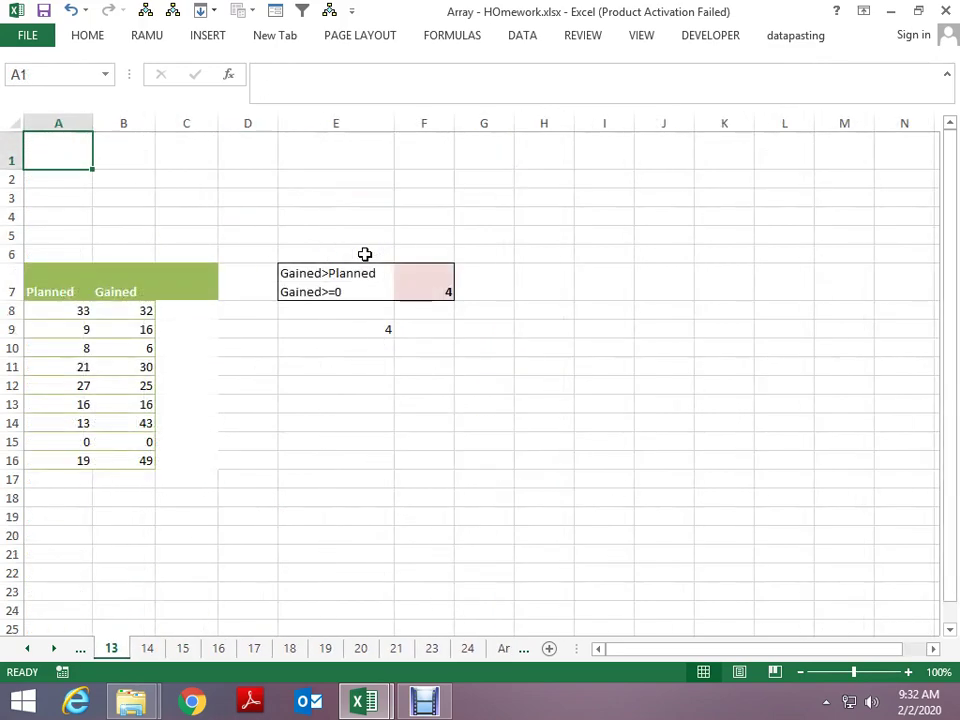
key(ctrl+Page_Up)
key(ctrl+Page_Up)
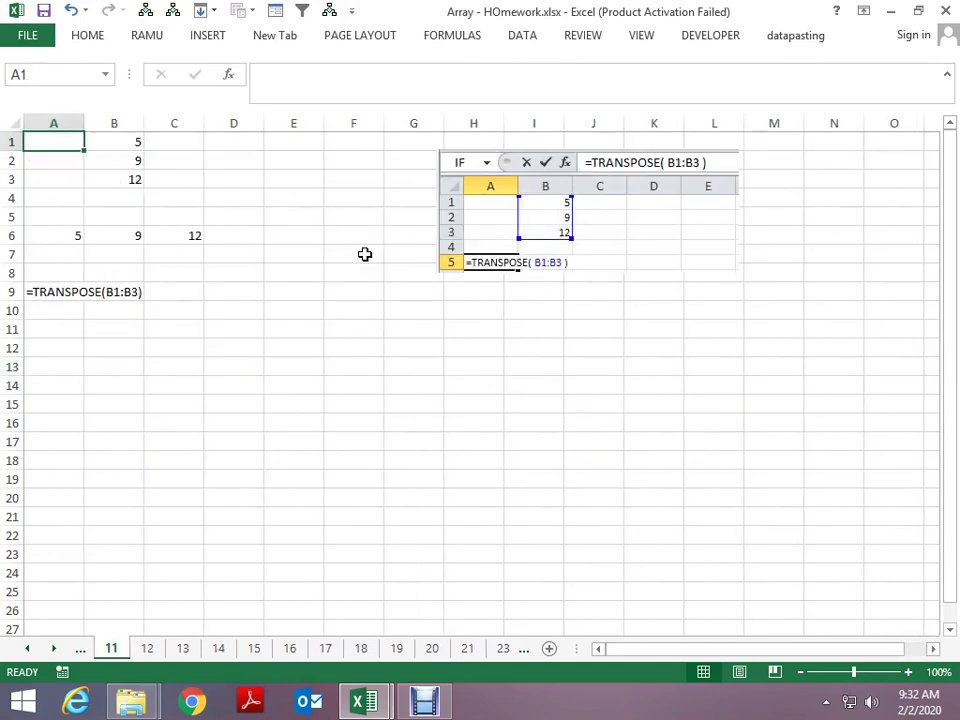
key(ctrl+Page_Up)
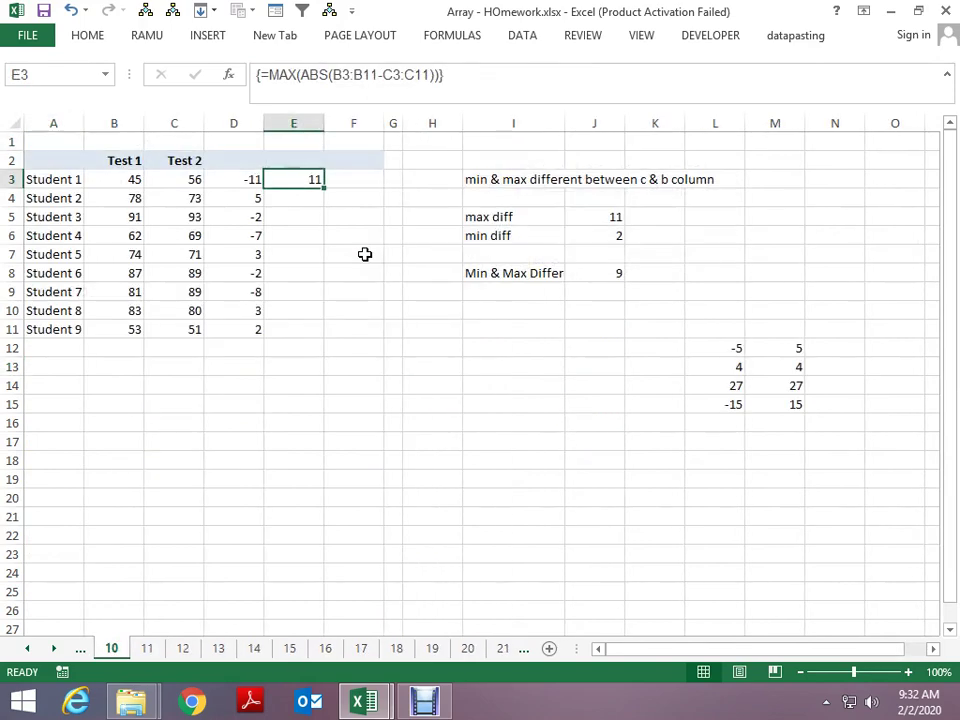
key(ctrl+Page_Up)
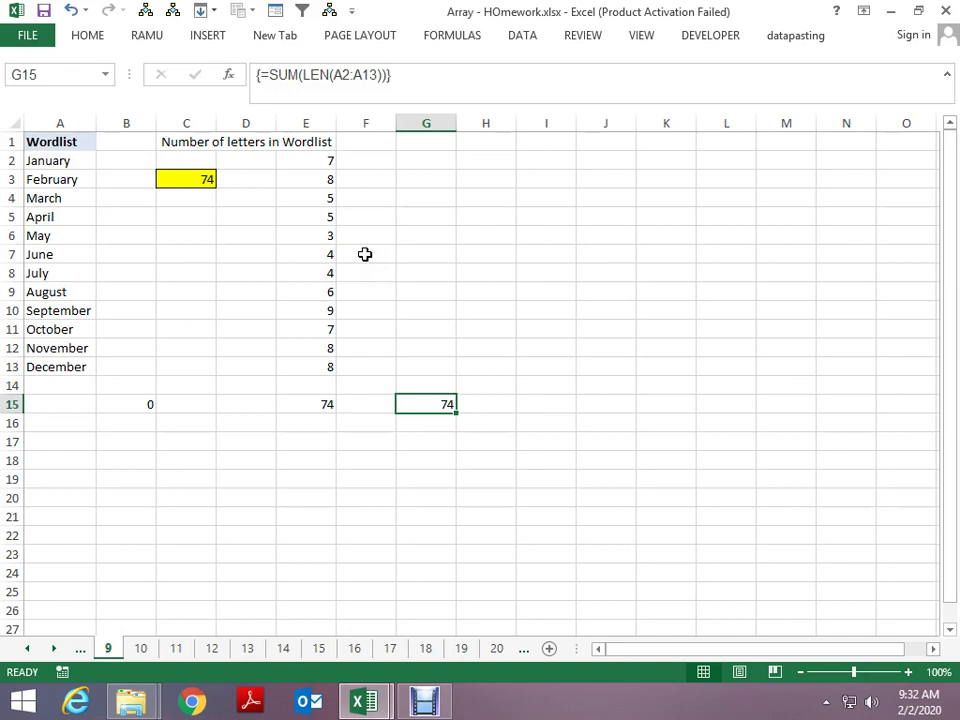
- Type SUNDAY in J1 and fill it down column J as a weekday series
key(Up)
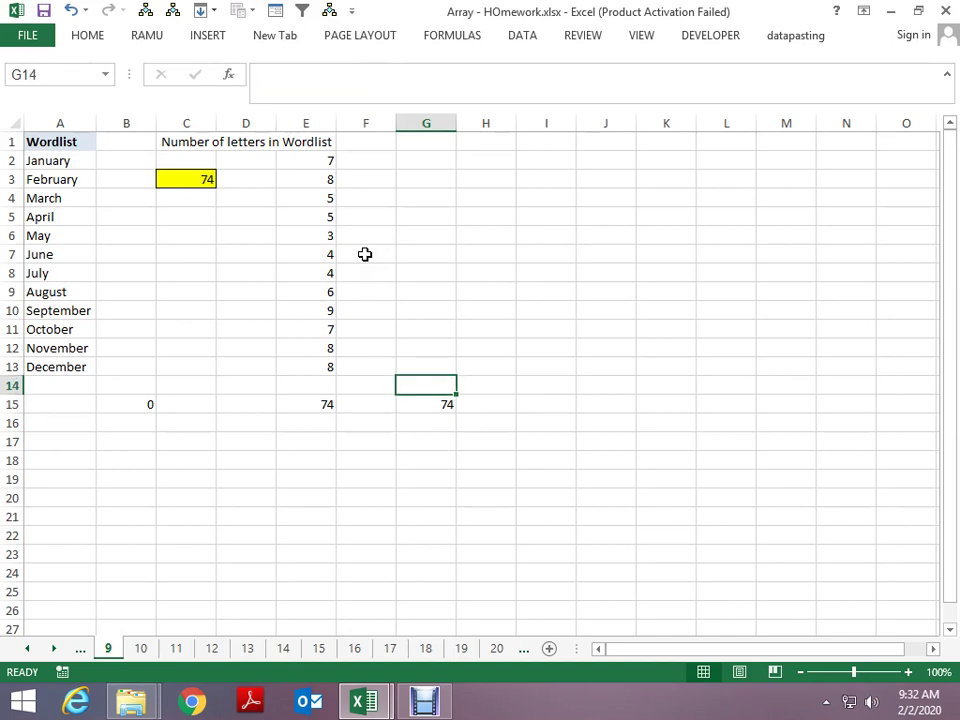
key(Up)
key(Up)
key(Up)
key(Up)
key(Up)
key(Right)
key(Right)
key(Right)
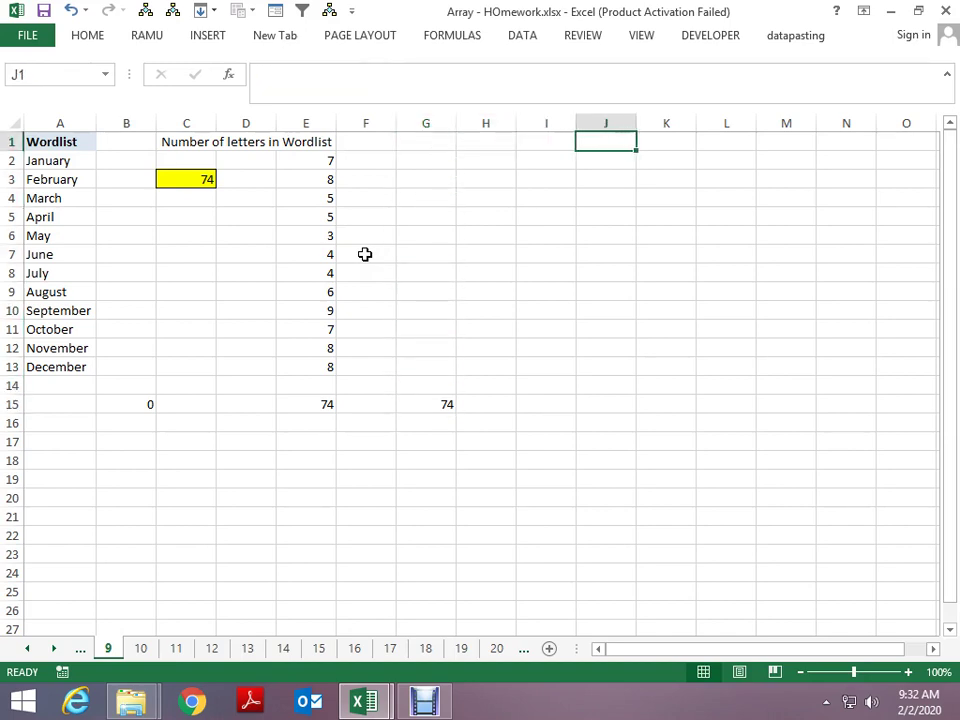
text(SUN)
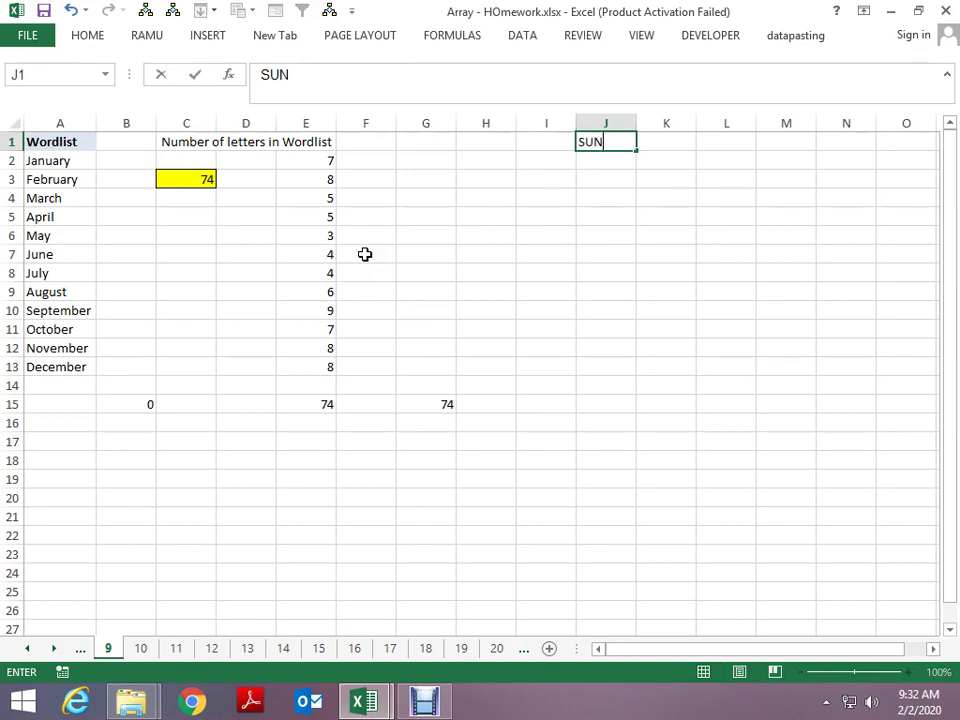
text(DAY)
key(Return)
key(Up)
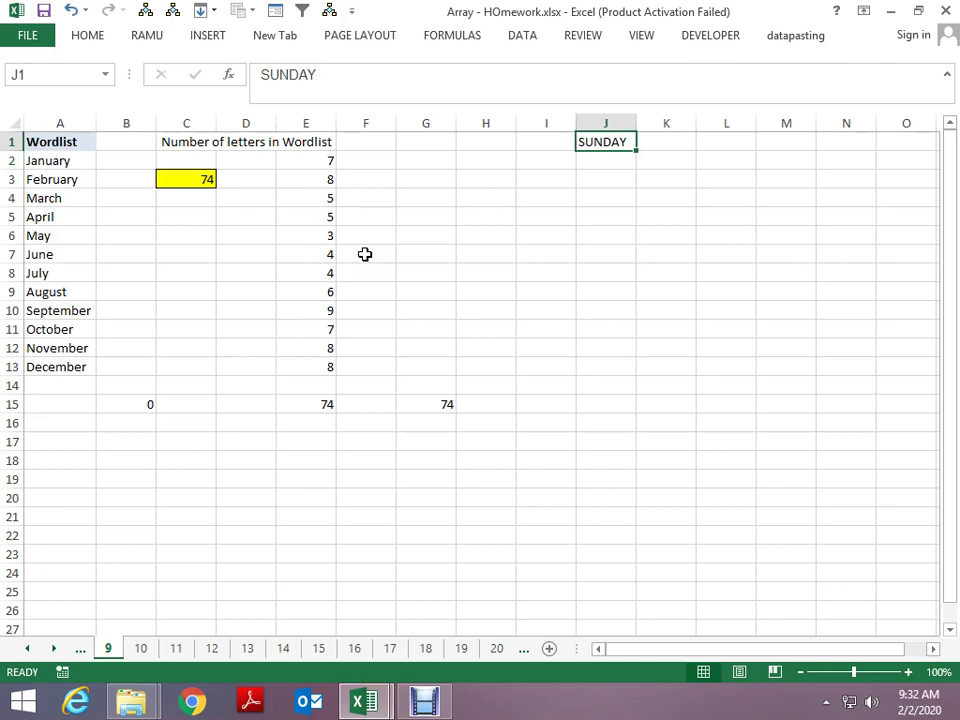
drag(635, 150, 637, 297)
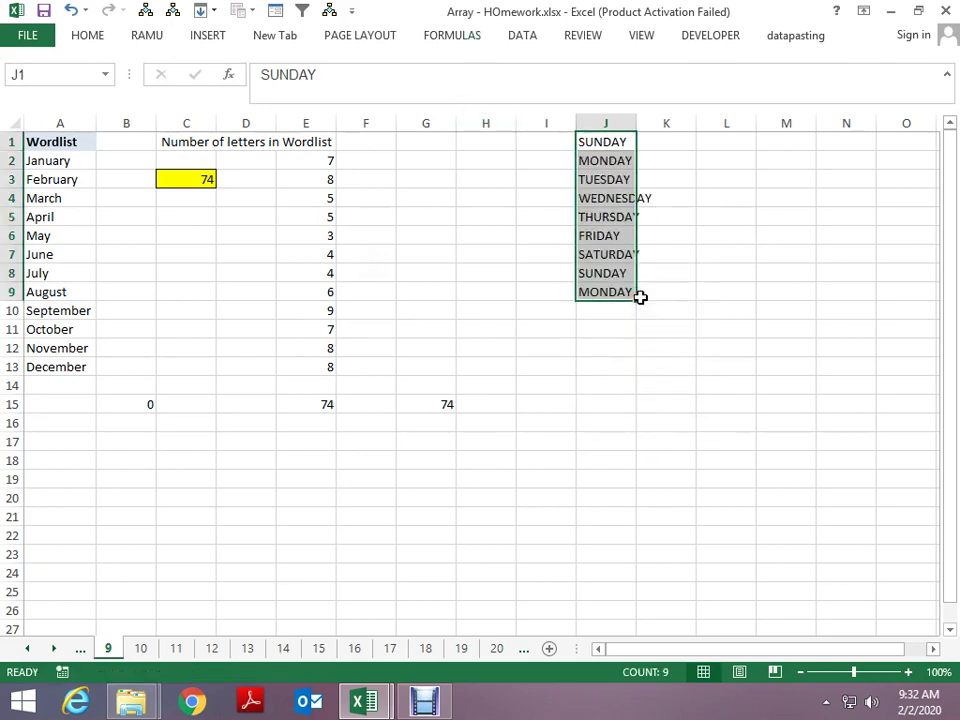
click(637, 297)
- Clear the repeated SUNDAY and MONDAY in J8:J9 and autofit column J to the weekday names
key(Up)
key(shift+Down)
key(Delete)
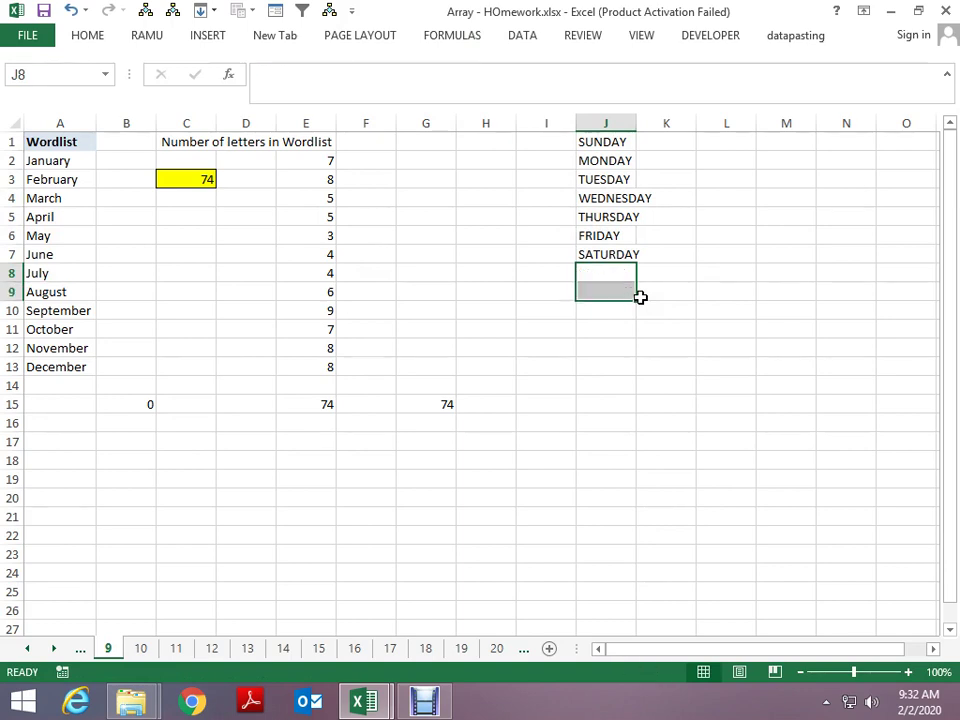
key(ctrl+Up)
key(ctrl+Up)
key(ctrl+shift+Down)
key(alt)
key(h)
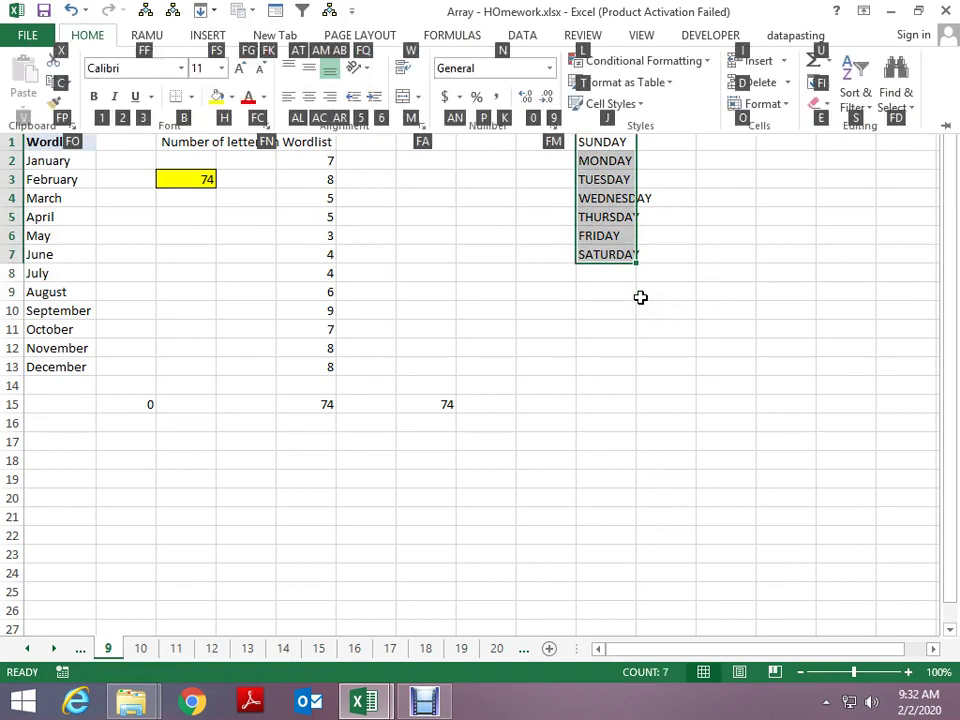
key(ctrl+F1)
key(Right)
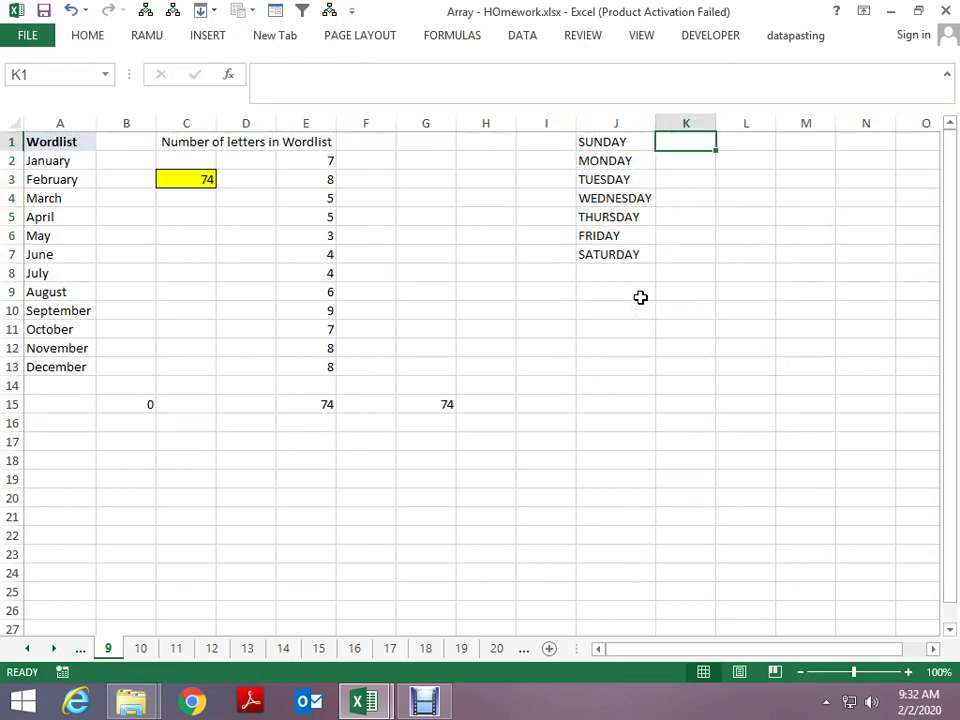
key(Left)
key(ctrl+shift+Down)
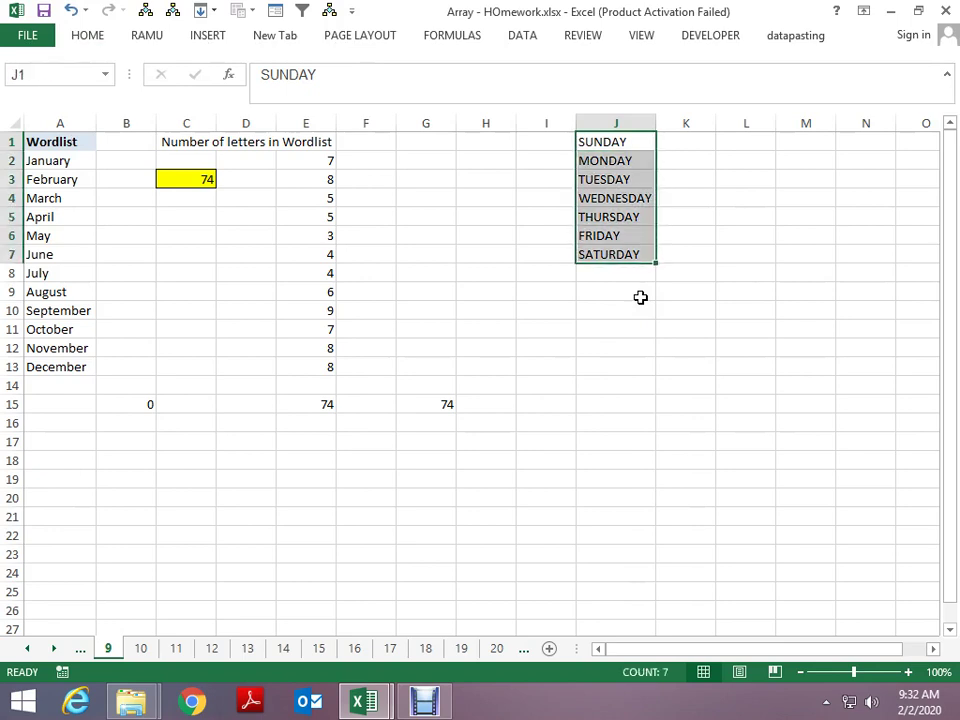
key(Right)
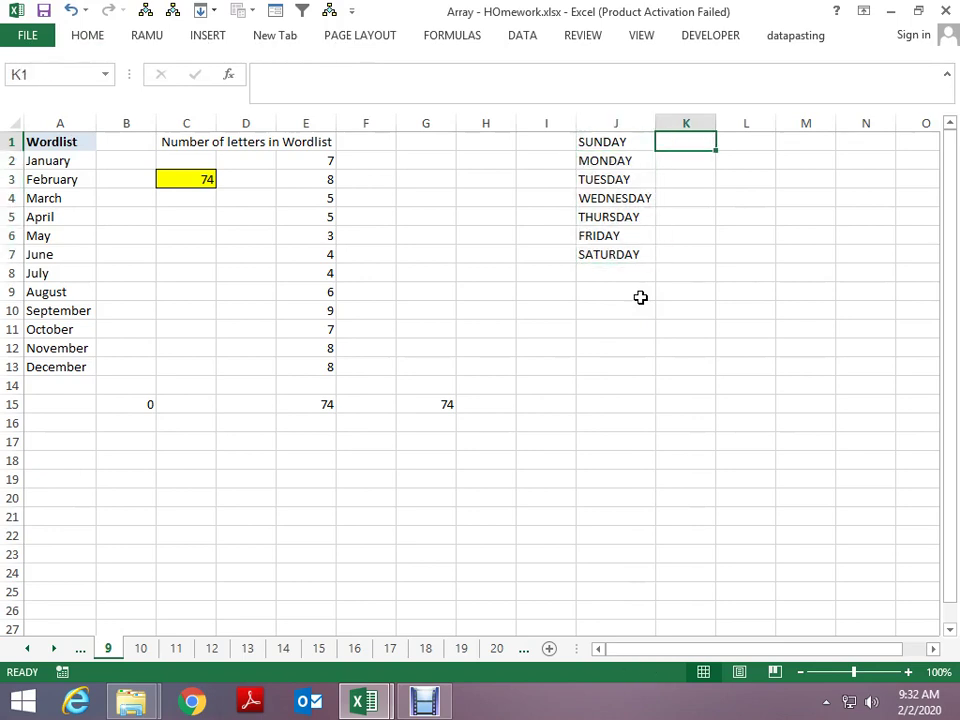
- Enter =LEN(J1) in K1 and fill it down to K7
text(=LEN)
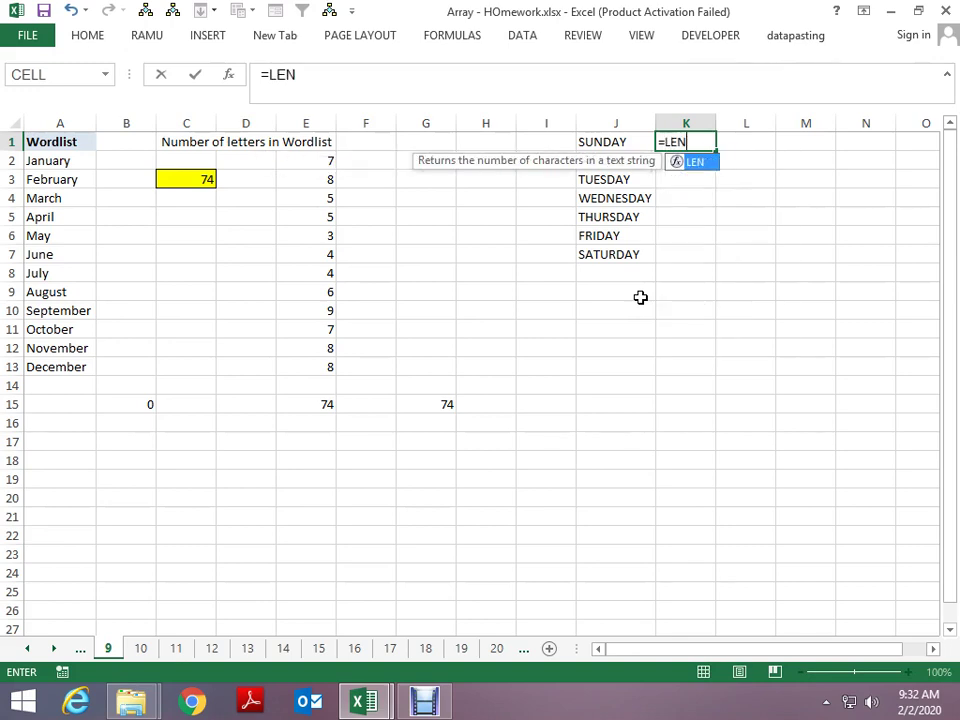
text(()
key(Left)
key(Return)
key(Left)
key(ctrl+Down)
key(Right)
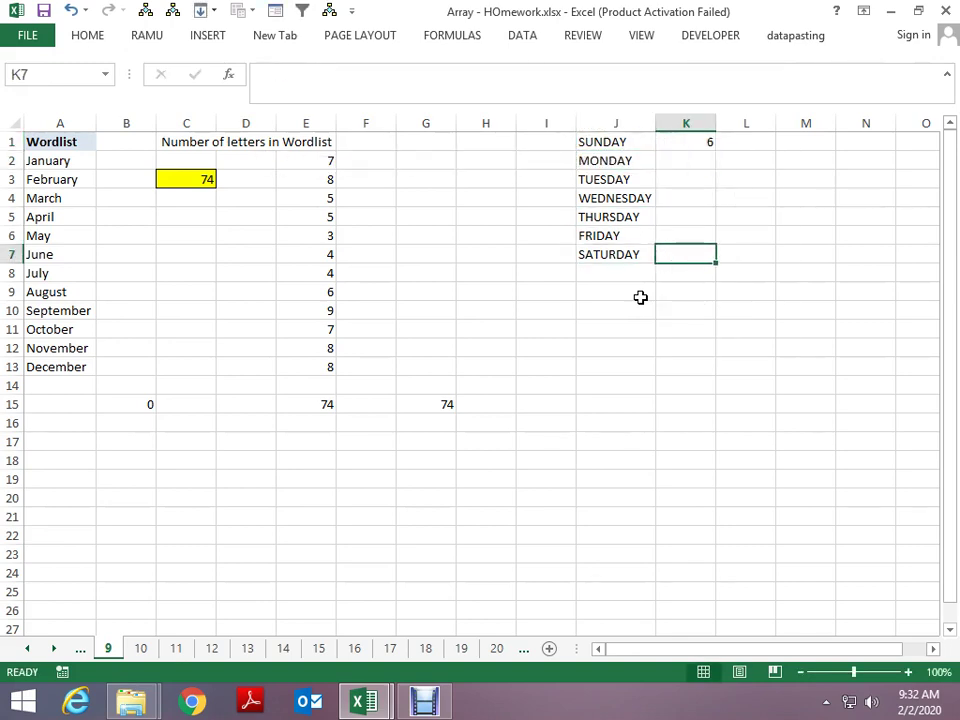
key(ctrl+shift+Up)
key(ctrl+d)
- AutoSum the letter counts in K10 for a total of 50
key(Down)
key(Down)
key(Down)
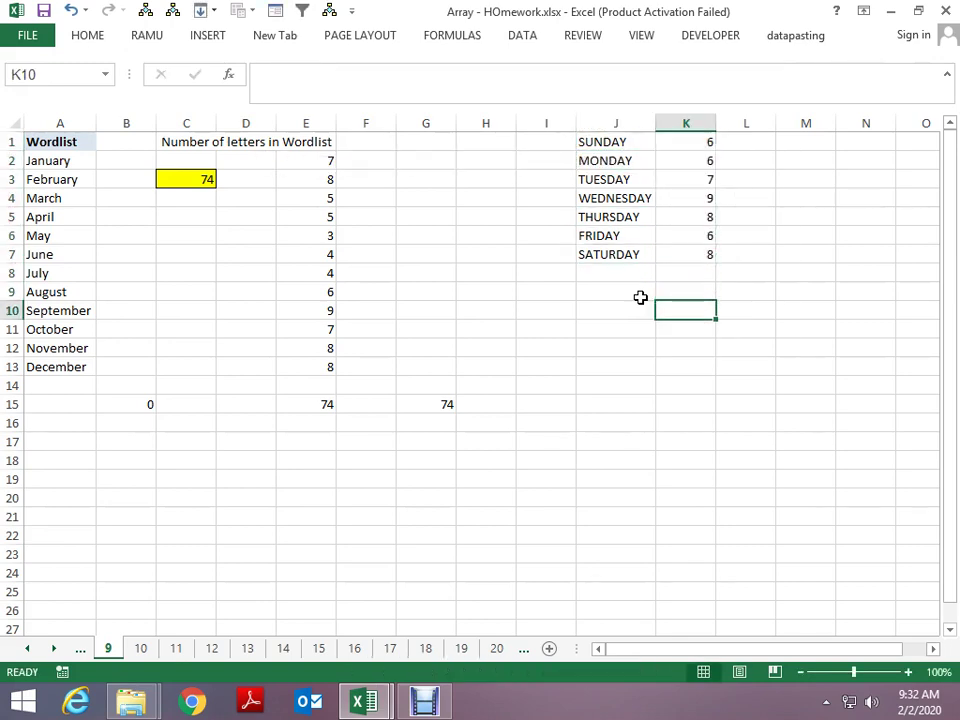
key(alt+equal)
key(ctrl+Return)
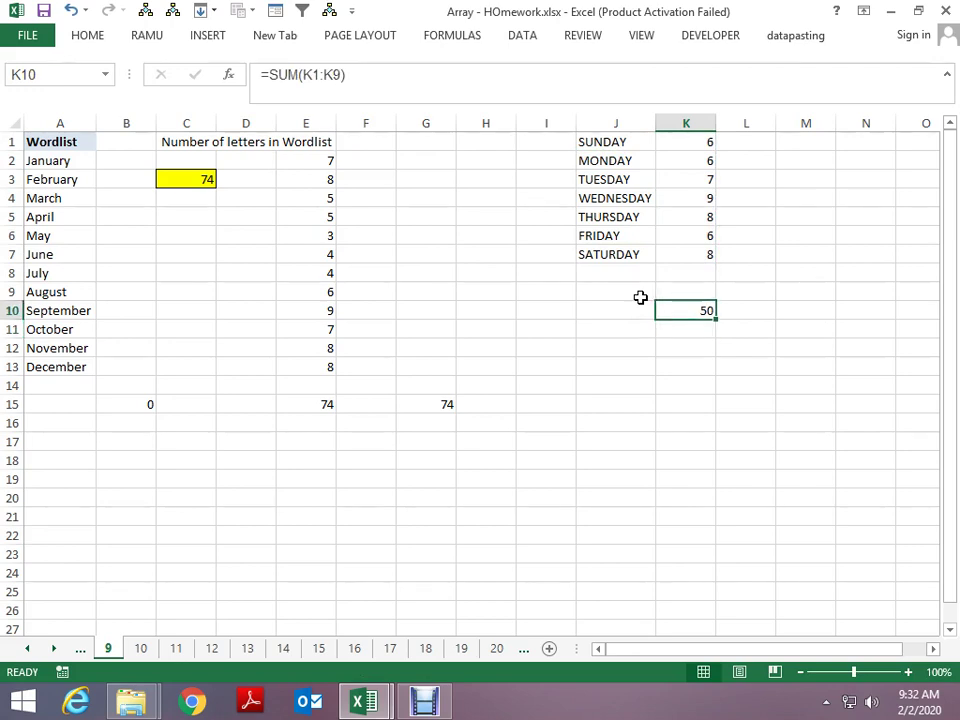
key(Left)
key(Up)
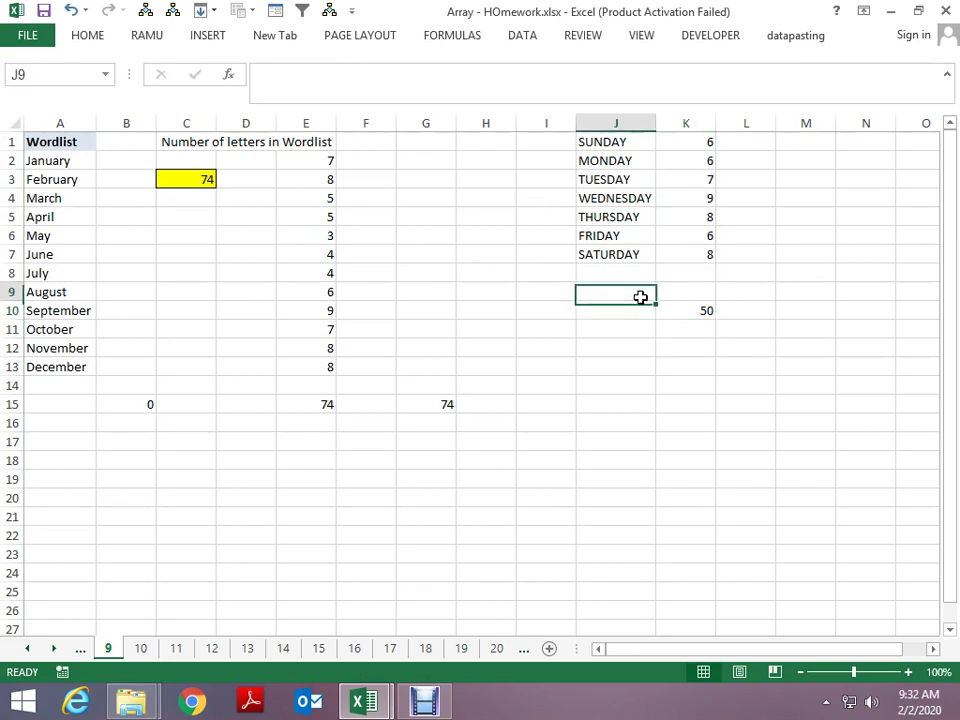
key(Up)
key(Up)
key(Up)
key(Up)
key(Up)
key(Up)
key(Up)
key(Up)
key(Down)
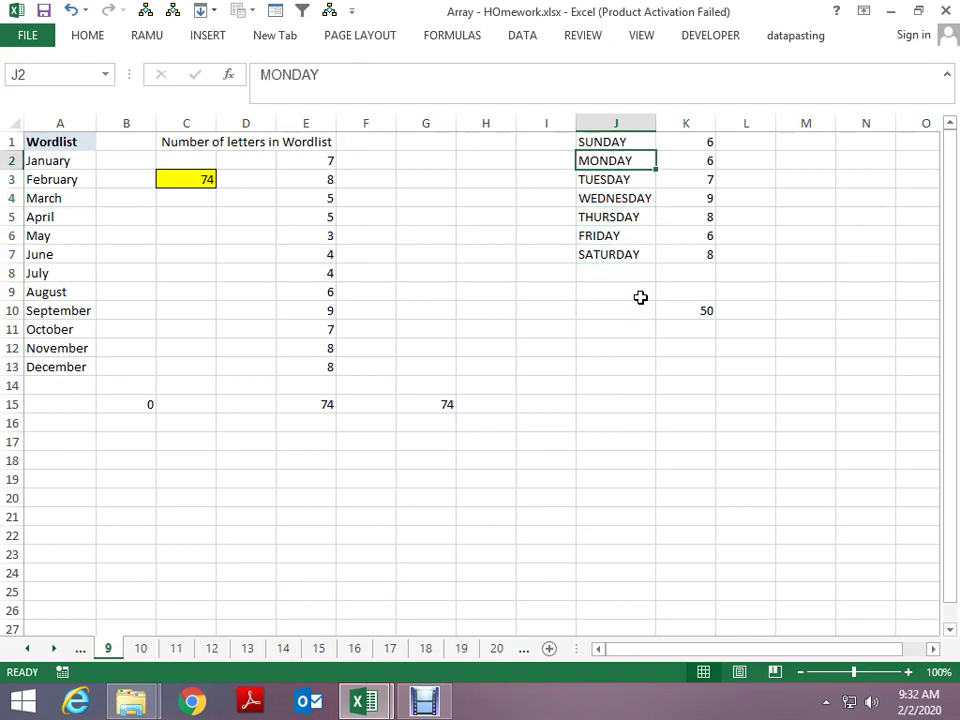
key(Down)
key(Down)
key(Down)
key(Down)
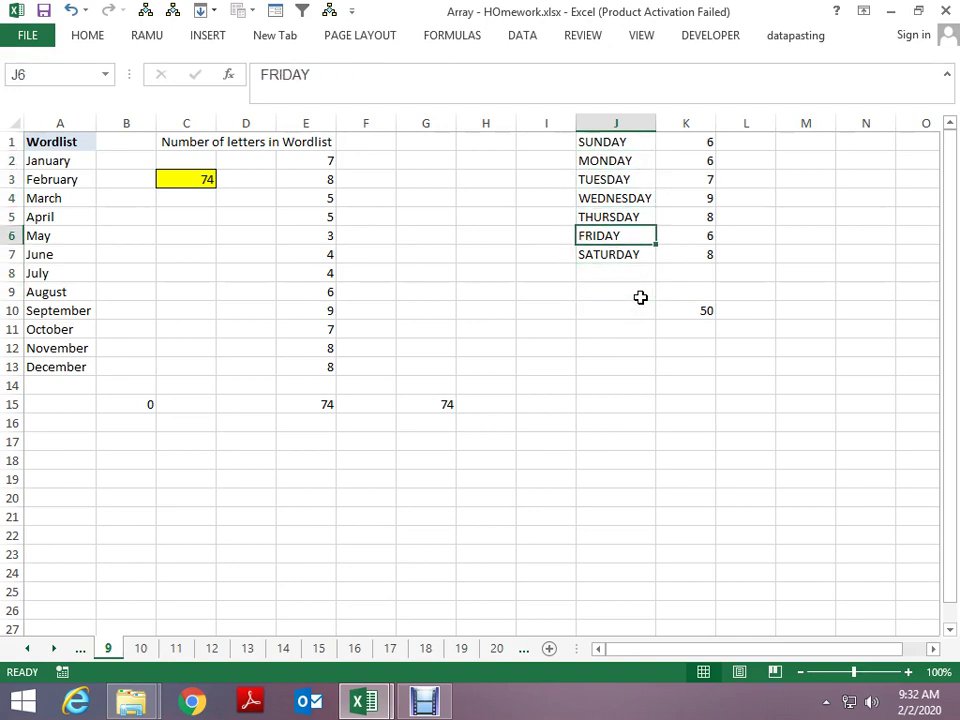
key(Down)
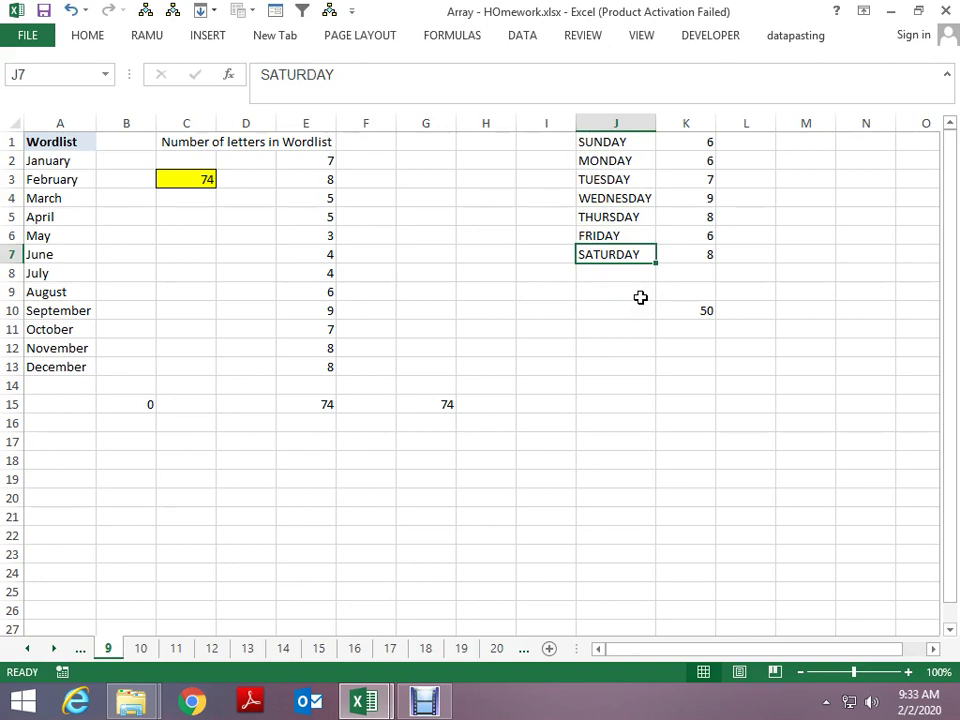
key(Down)
key(Down)
key(Down)
key(Down)
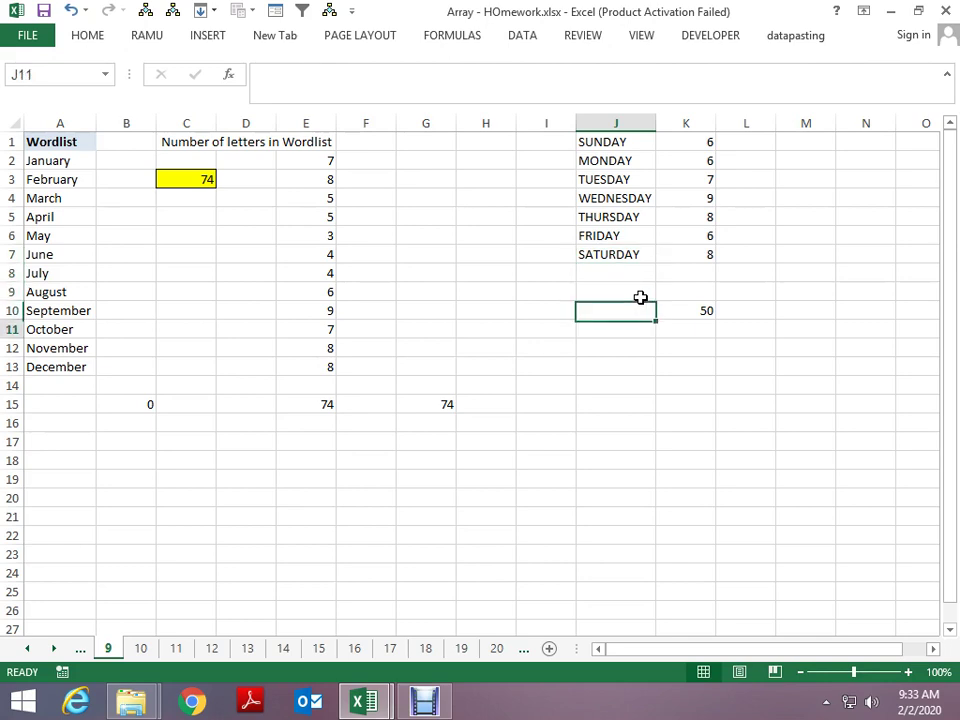
- Enter =SUM(LEN(J1:J7)) in J11
text(=L)
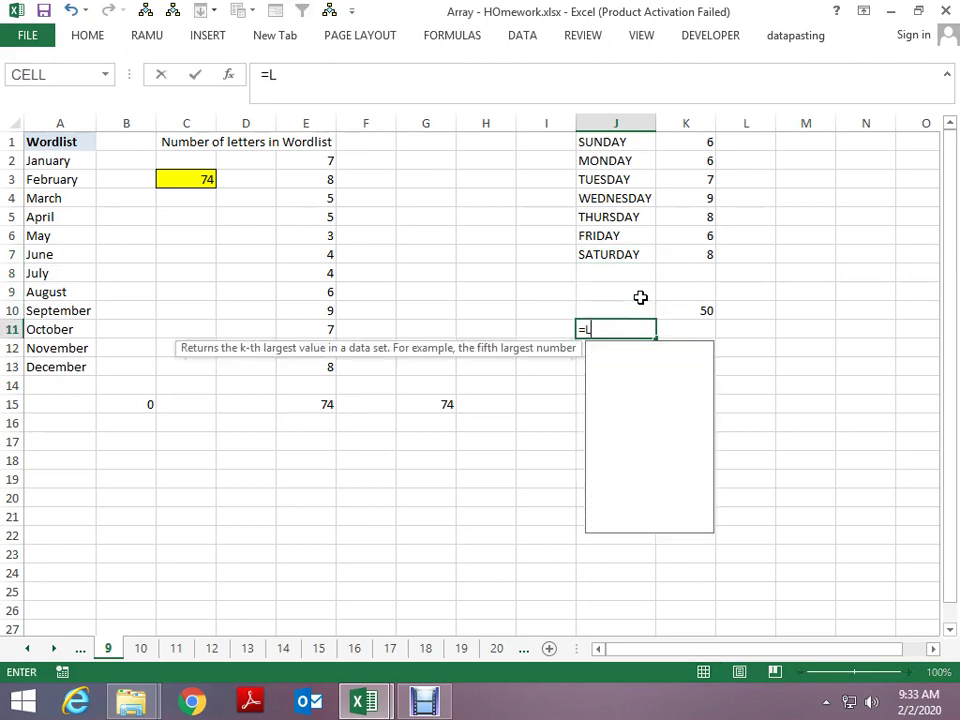
text(EN()
key(Up)
key(Up)
key(Up)
key(Up)
key(shift+Down)
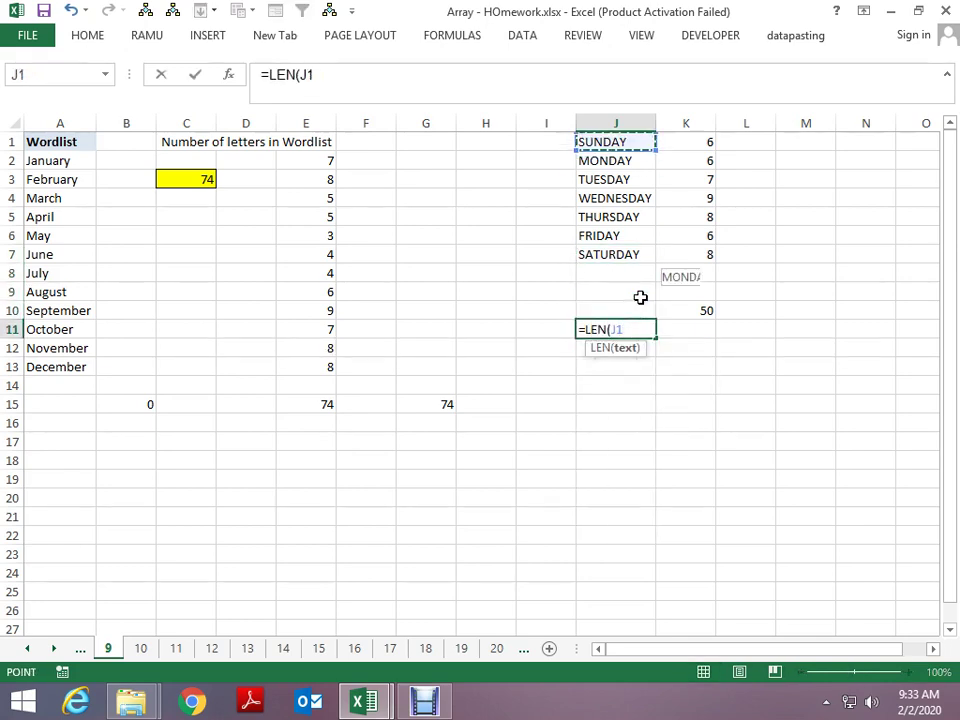
key(shift+Down)
key(shift+Down)
key(shift+Down)
key(Return)
key(F2)
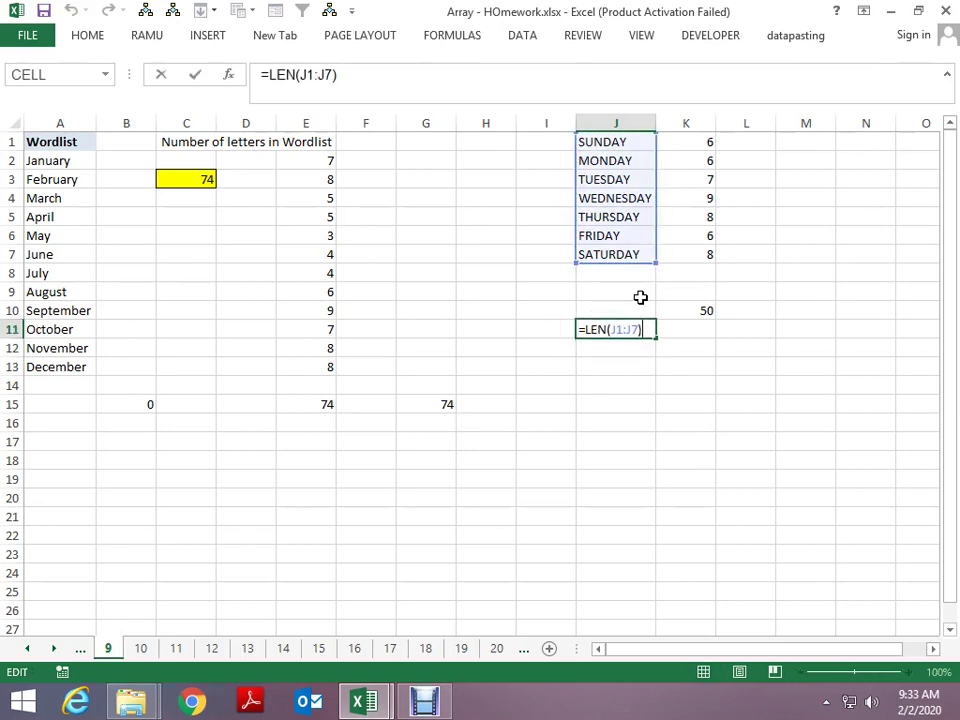
key(Home)
key(Right)
text(S)
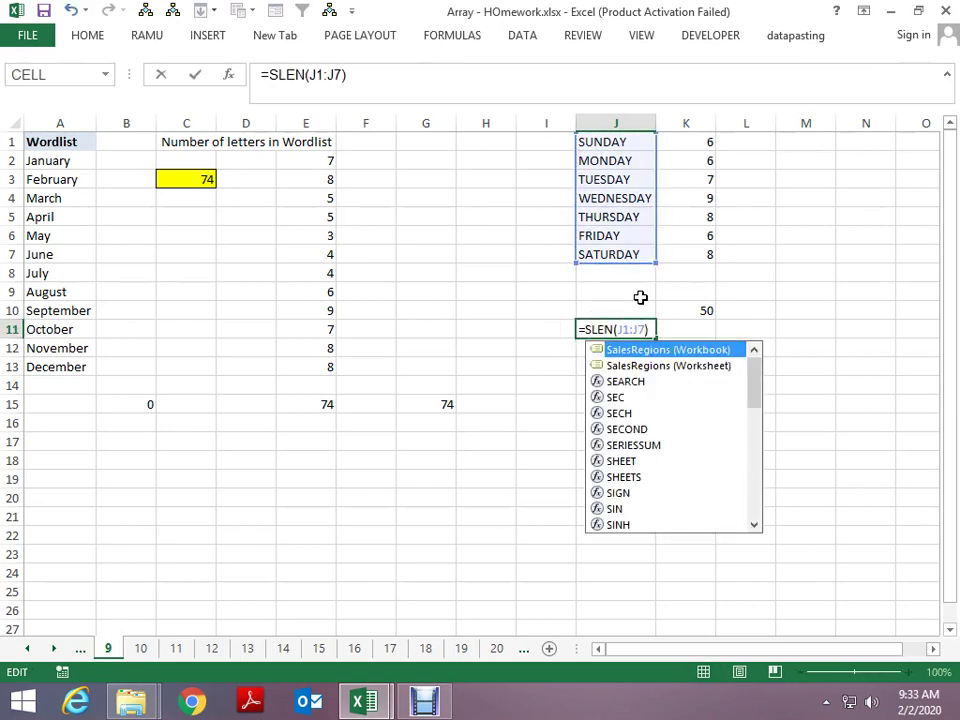
text(UM()
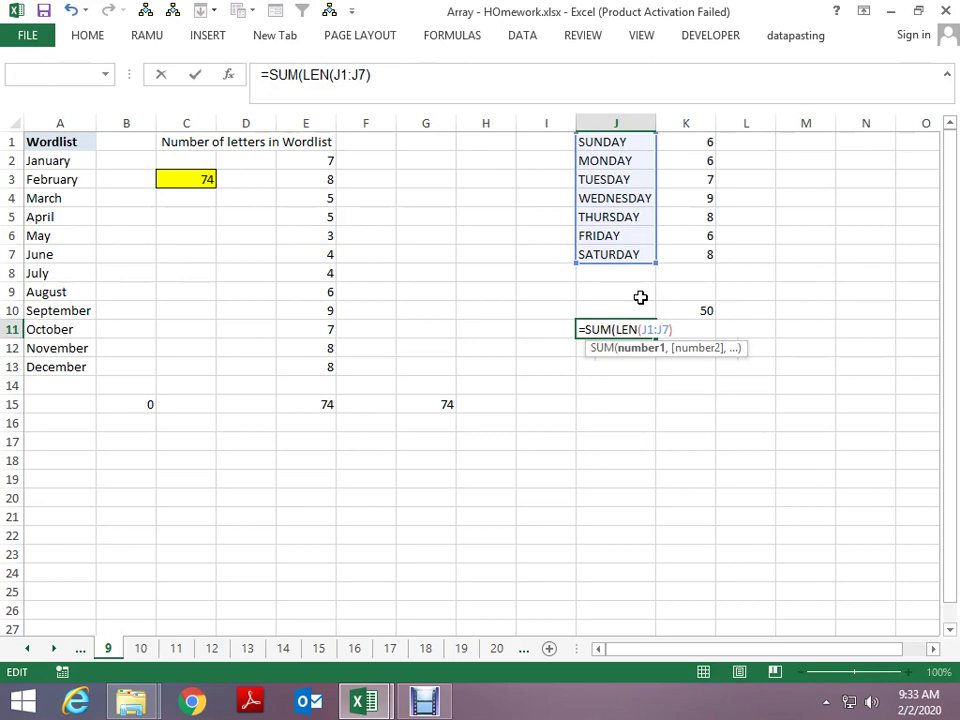
key(Return)
- Commit J11 as an array formula for 50, compare plain Enter's #VALUE!, then restore the array
key(Up)
key(F2)
key(ctrl+shift+Return)
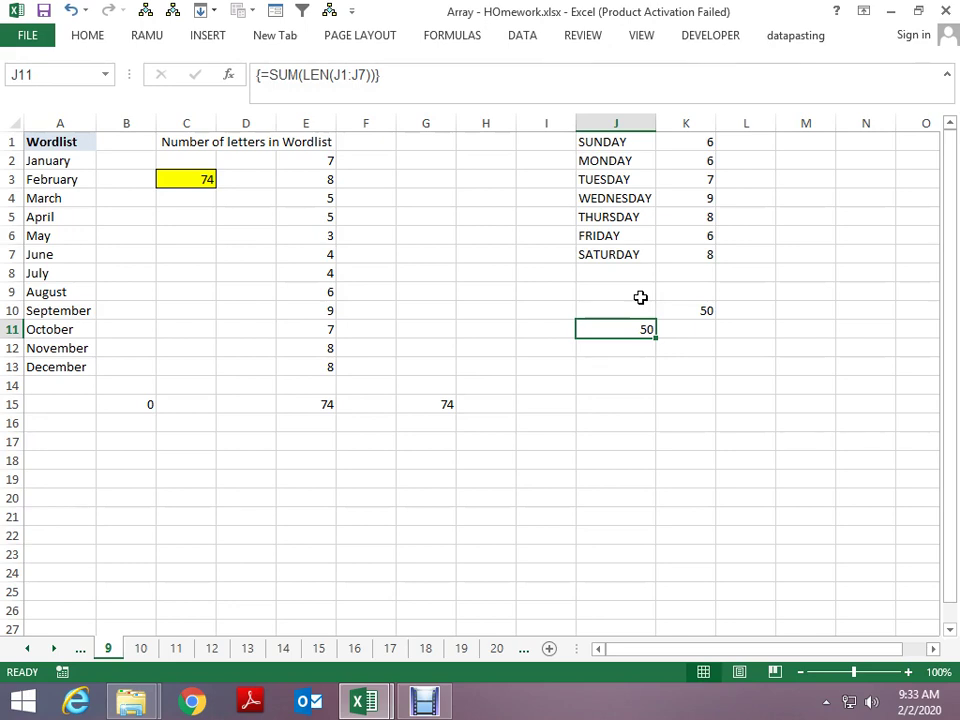
key(F2)
key(Return)
key(Up)
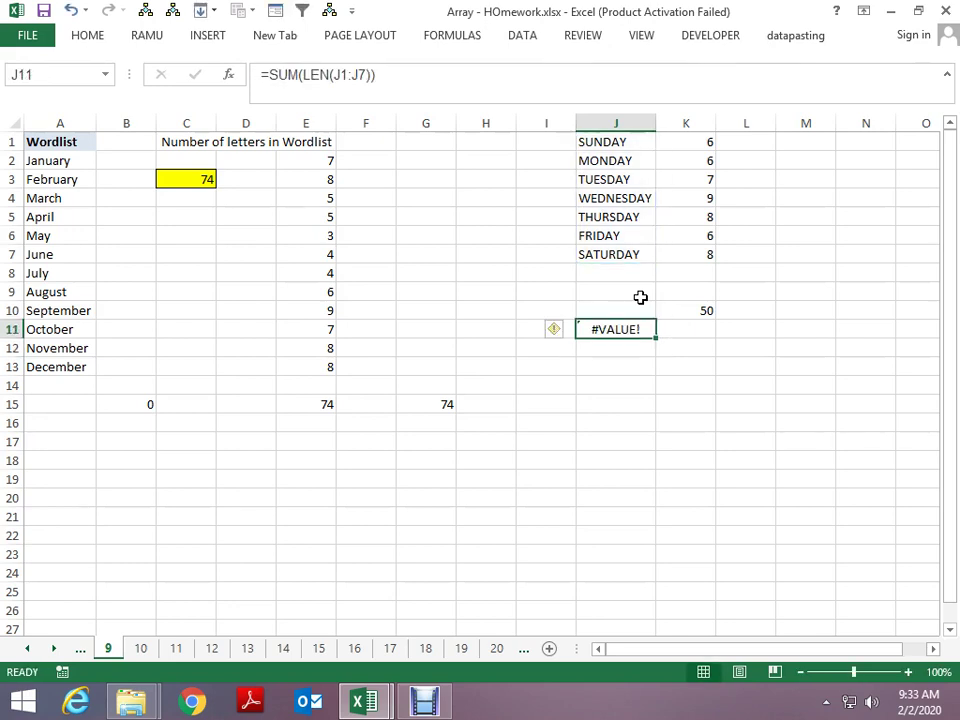
key(F2)
key(ctrl+shift+Return)
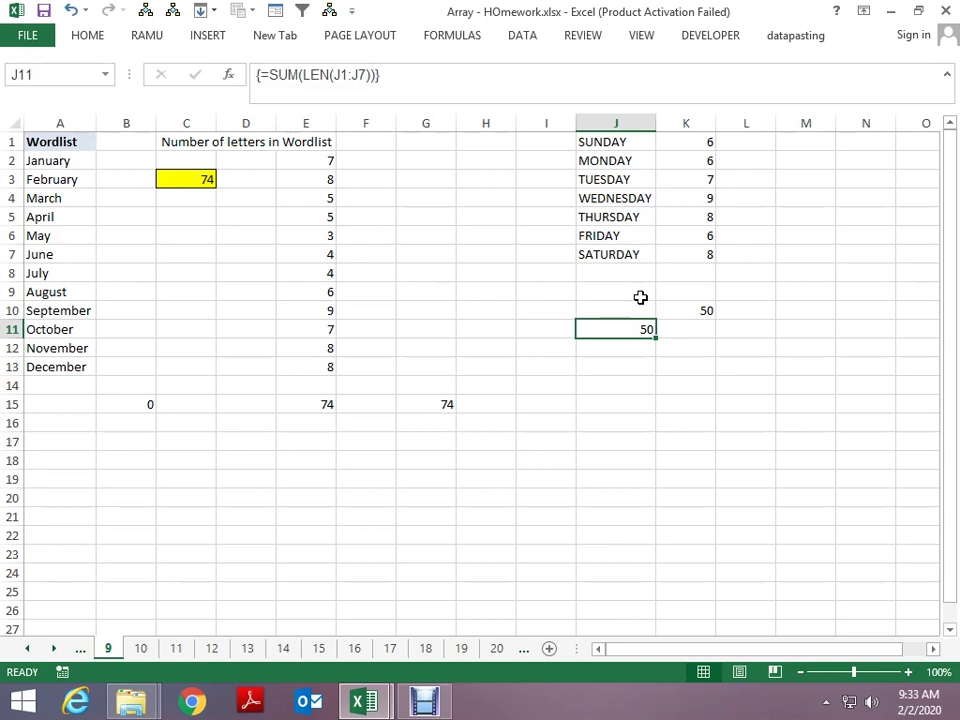
key(ctrl+Up)
key(ctrl+Up)
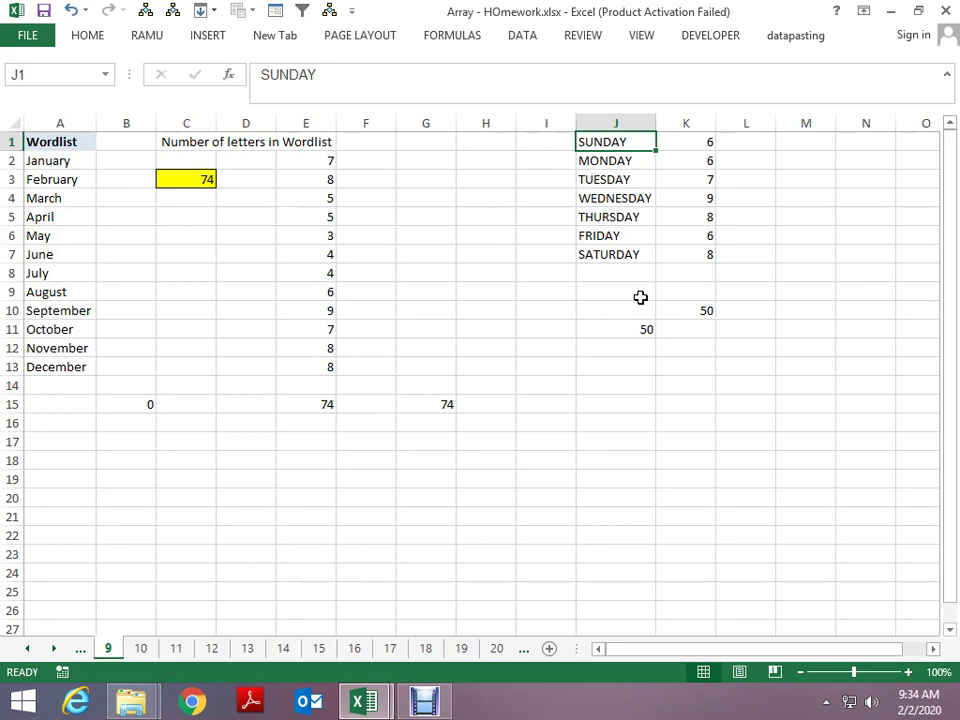
- Enter =SUBSTITUTE(J1:J7,"D","") in M1 to strip the letter D from the weekdays
key(Right)
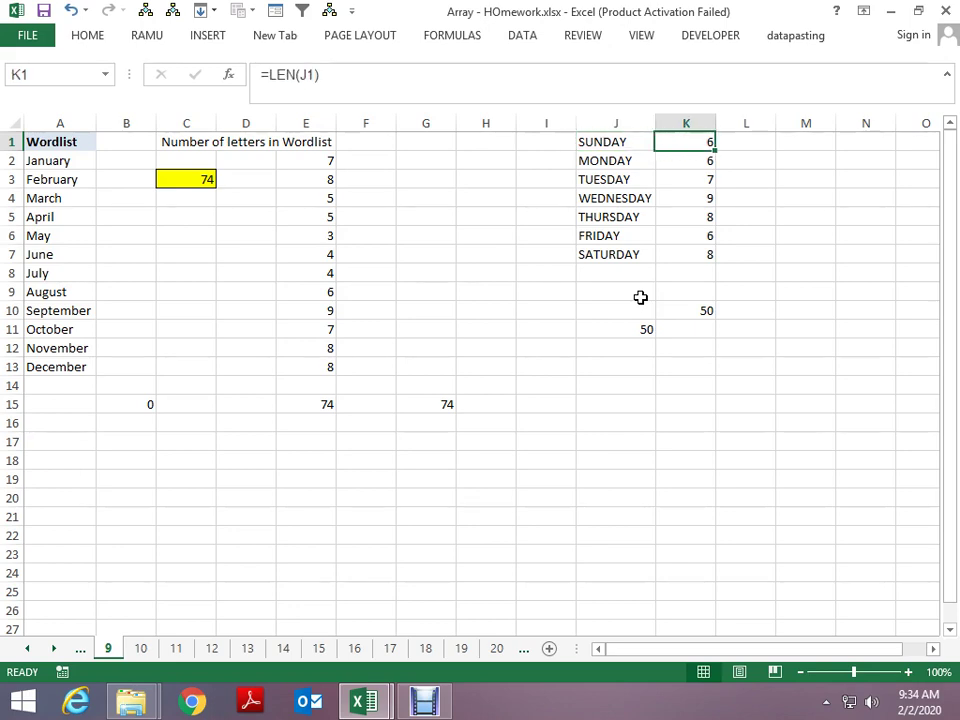
key(Right)
key(Right)
key(Right)
key(Right)
key(Left)
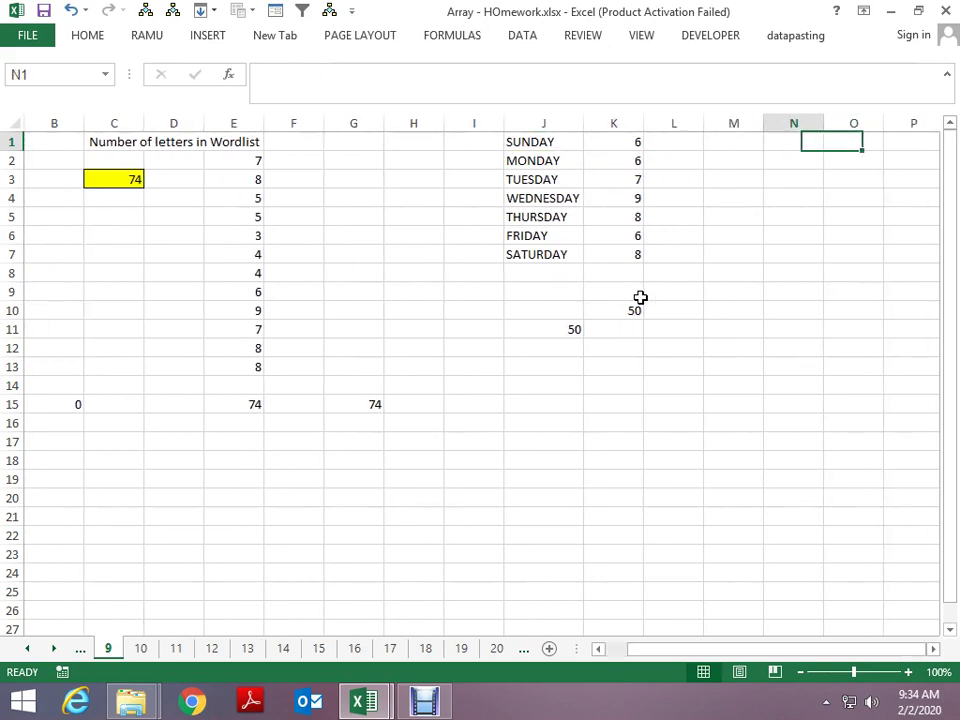
key(Left)
text(=SUM)
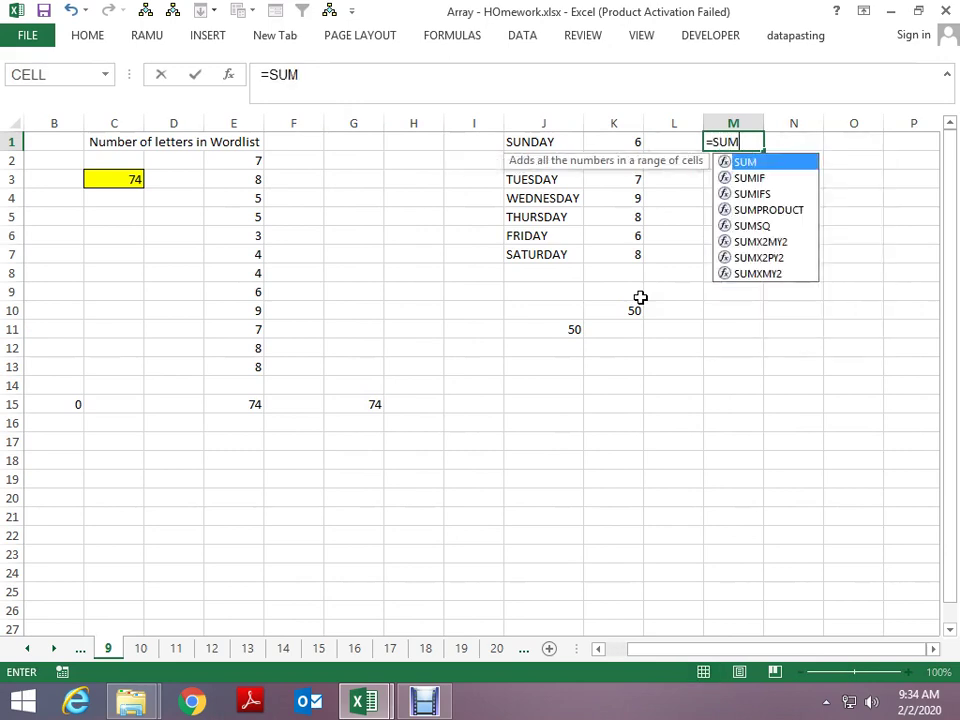
key(Escape)
text(=SU)
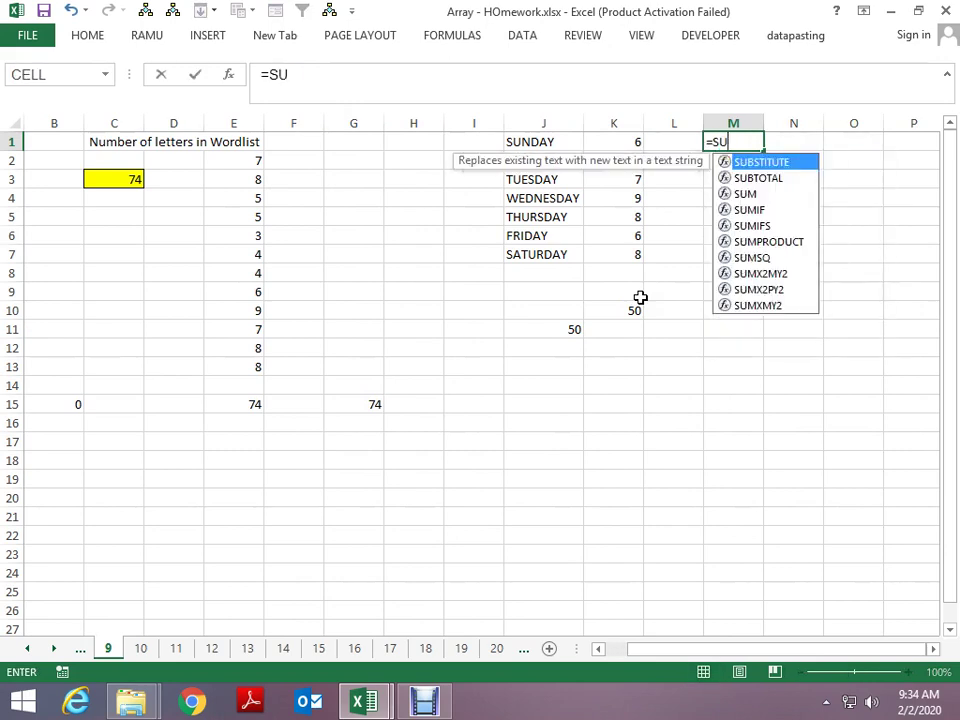
text(B)
key(Tab)
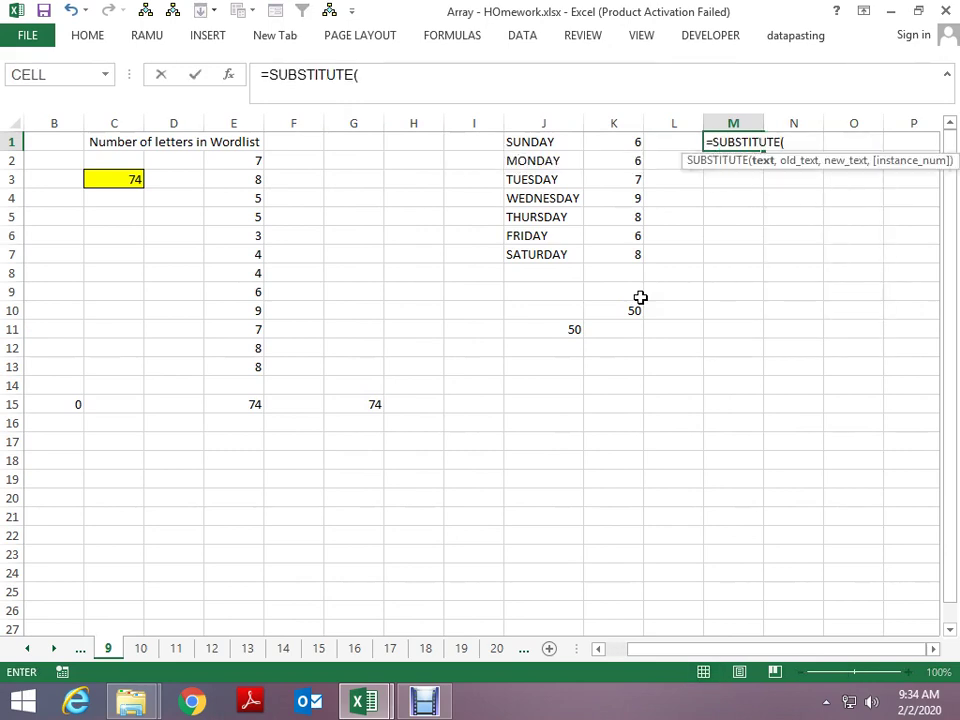
key(Left)
key(Left)
key(Left)
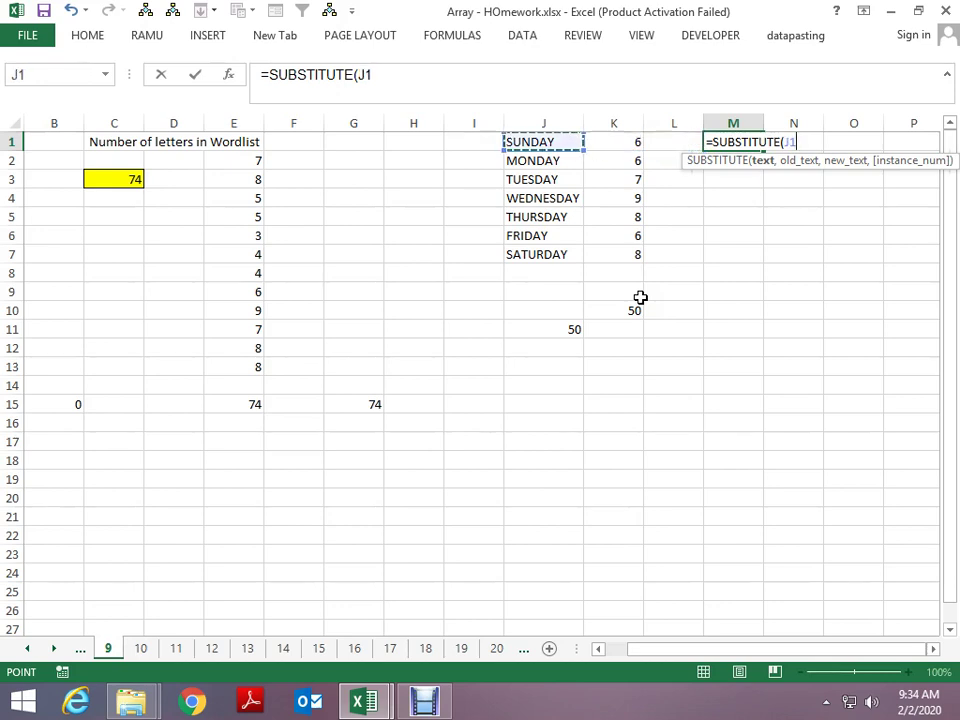
key(shift+Down)
key(shift+Down)
key(shift+Down)
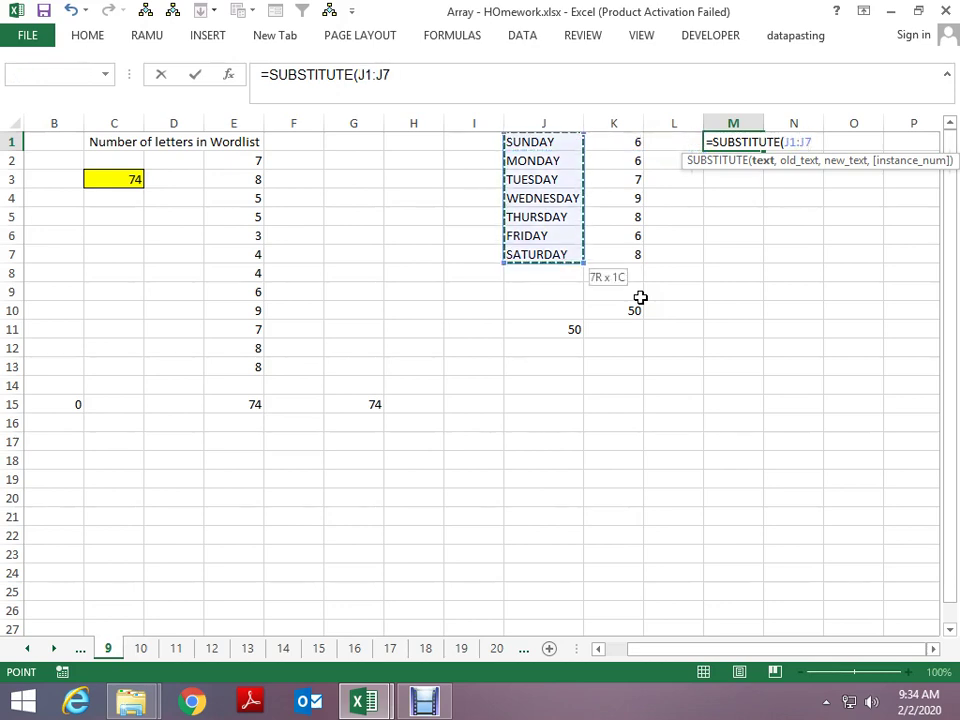
text(,")
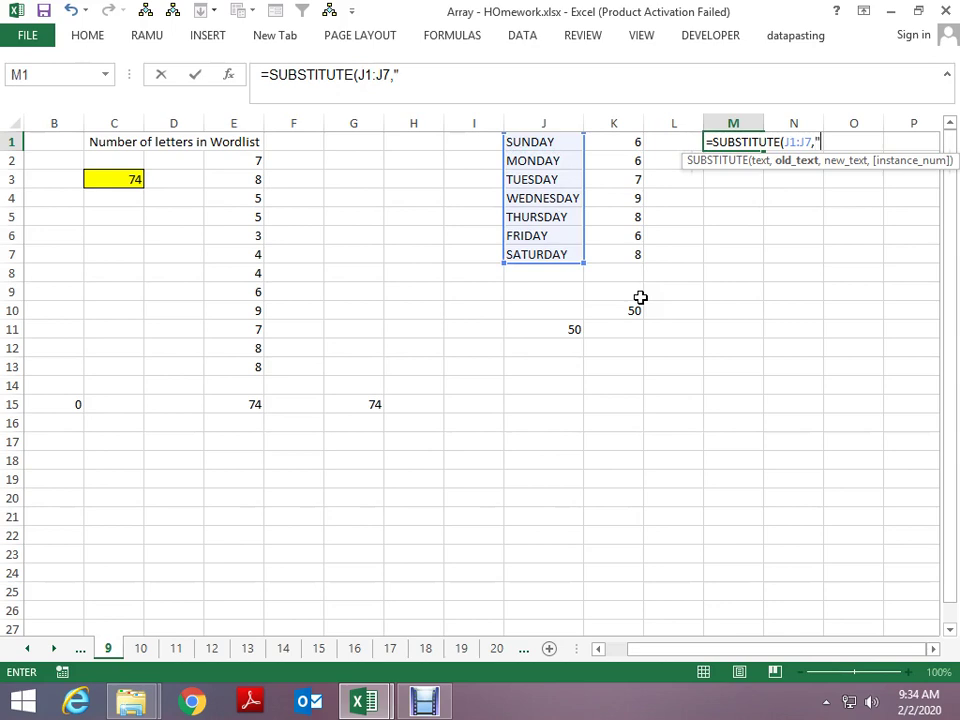
text(D",)
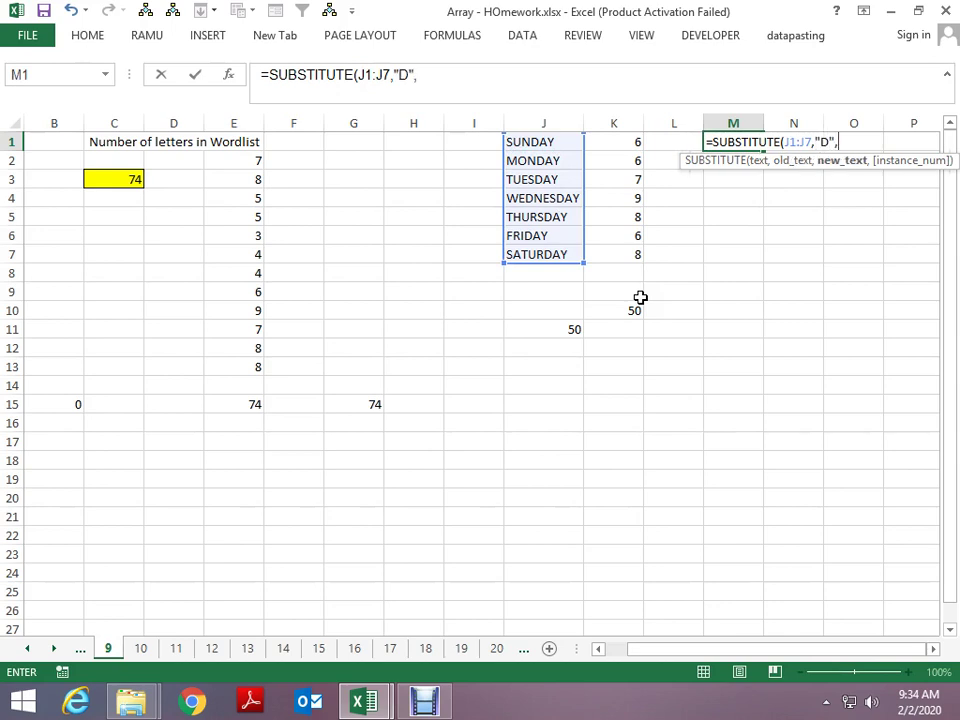
text("")
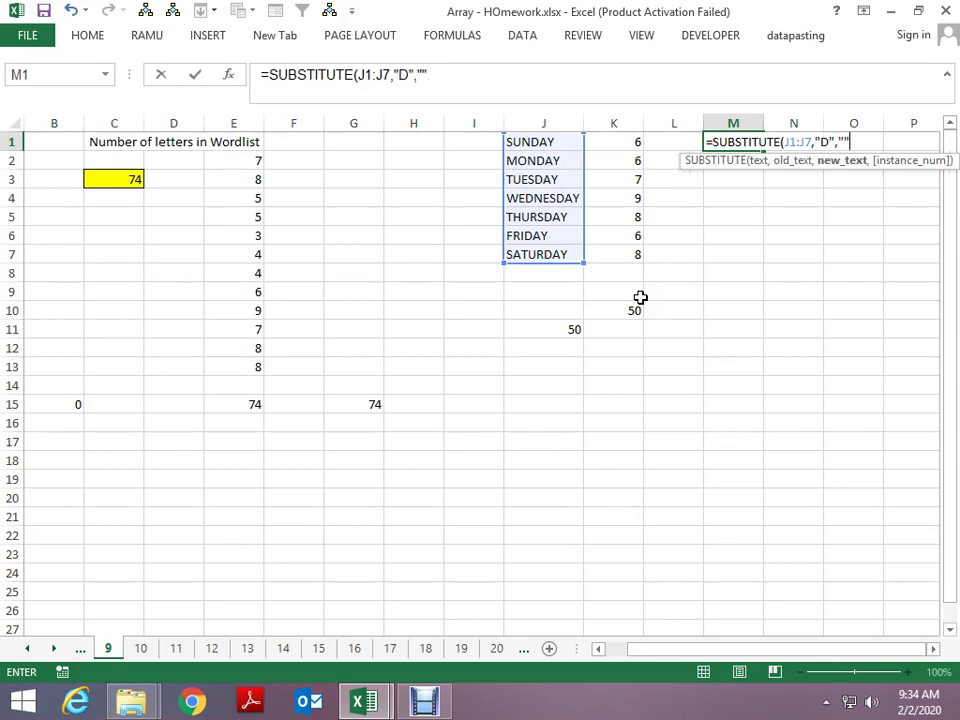
text())
key(Return)
- Wrap M1's SUBSTITUTE formula in LEN so it returns 5
key(F2)
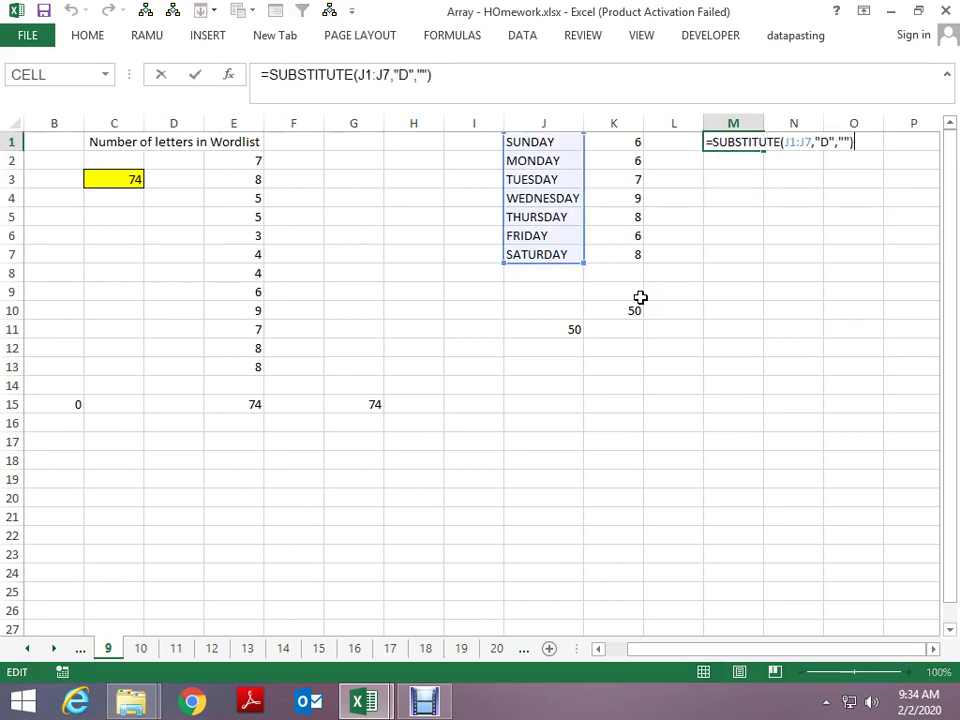
key(Home)
key(Right)
text(LEN)
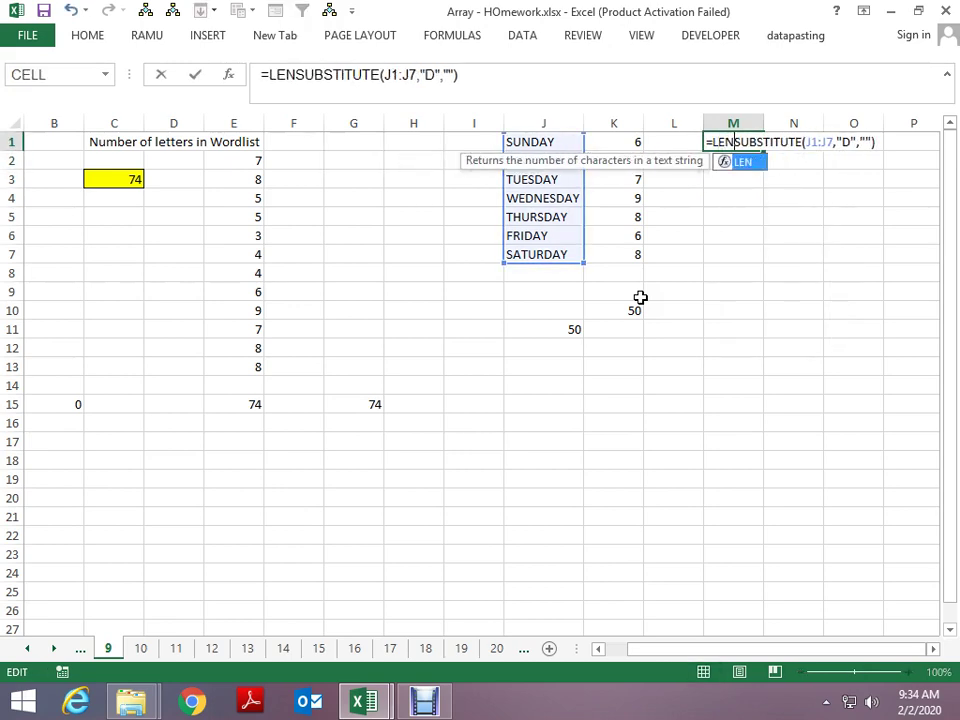
text(()
key(Return)
key(Return)
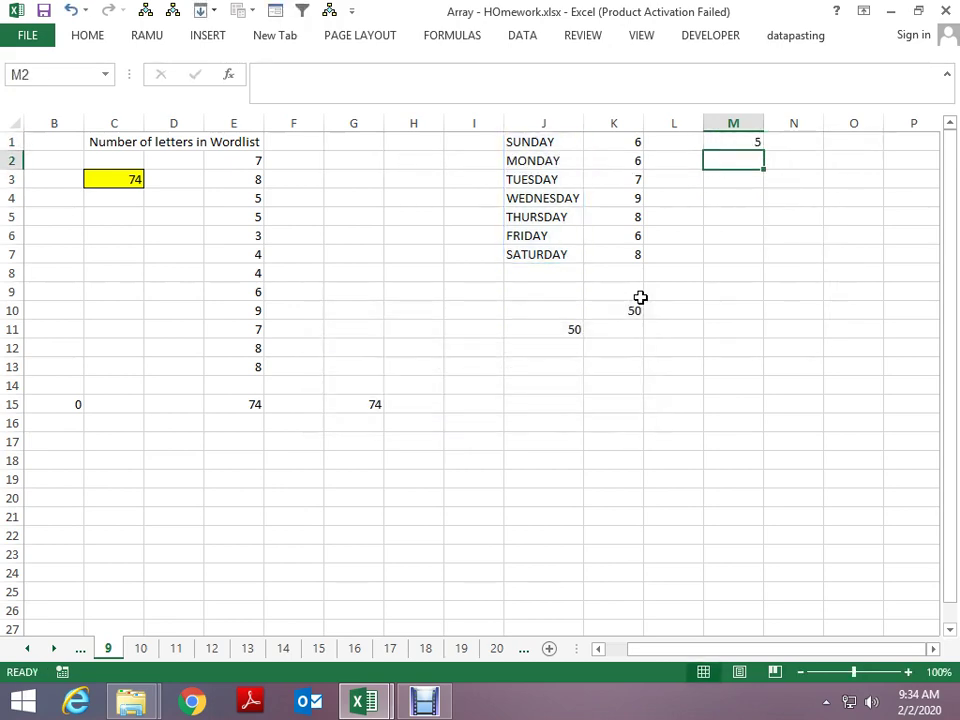
- Enter =LEN(J1:J7) in M2, giving 6
text(=)
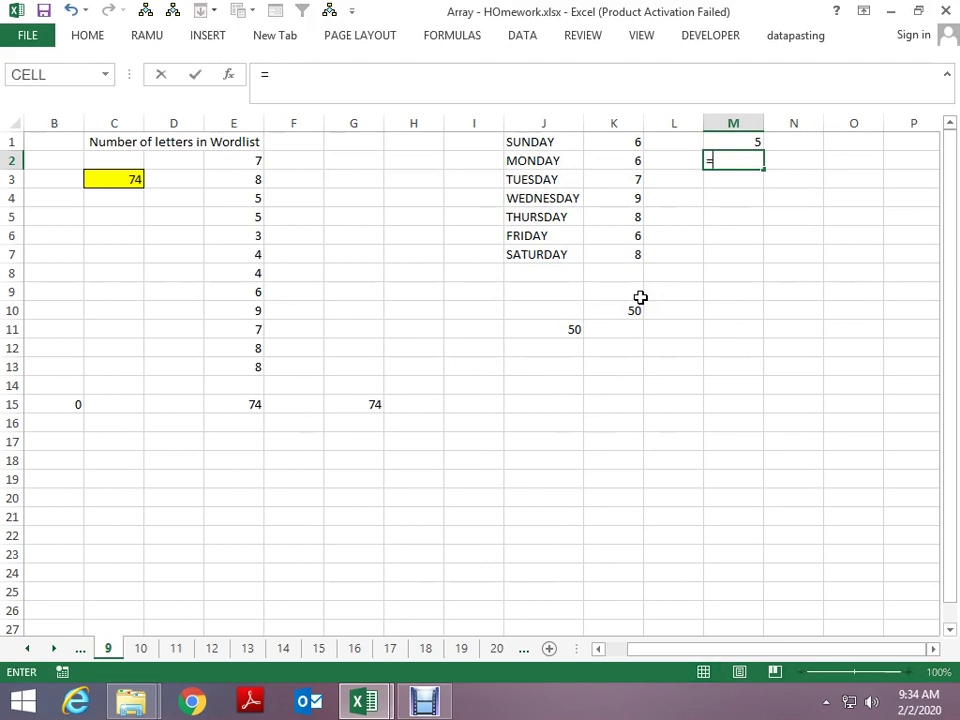
text(LEN)
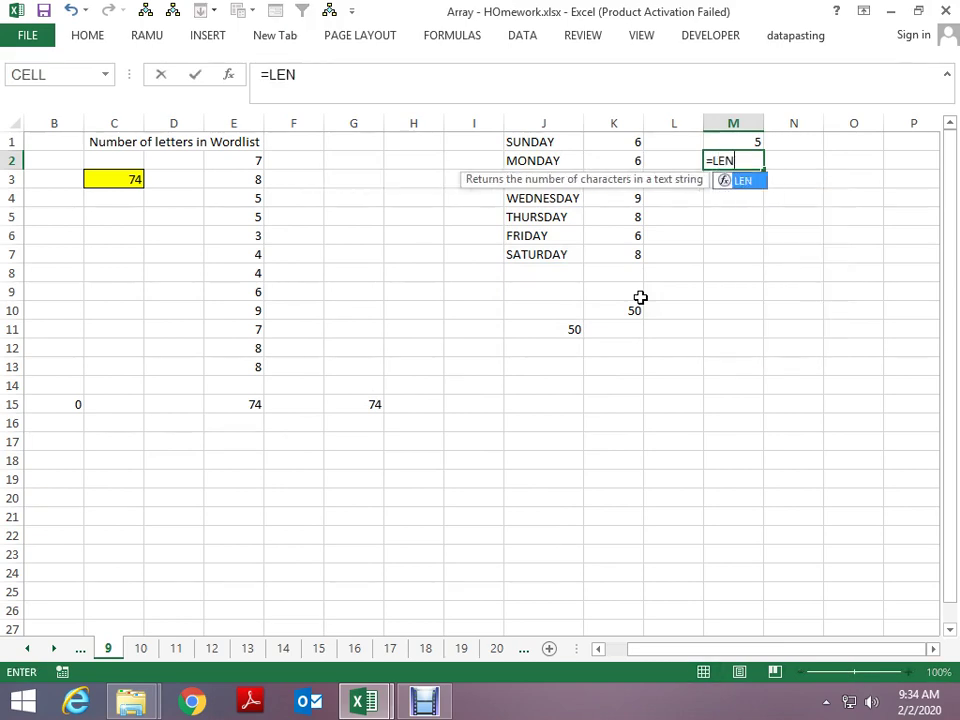
text(()
key(Left)
key(Left)
key(Left)
key(Up)
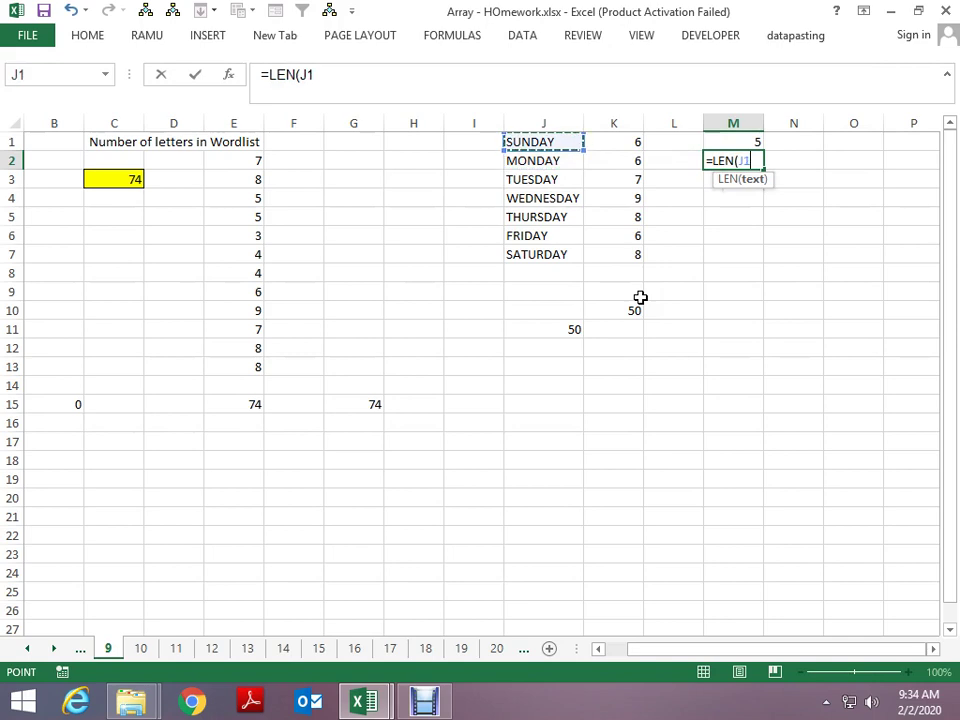
key(shift+Down)
key(shift+Down)
key(shift+Down)
key(Return)
key(Up)
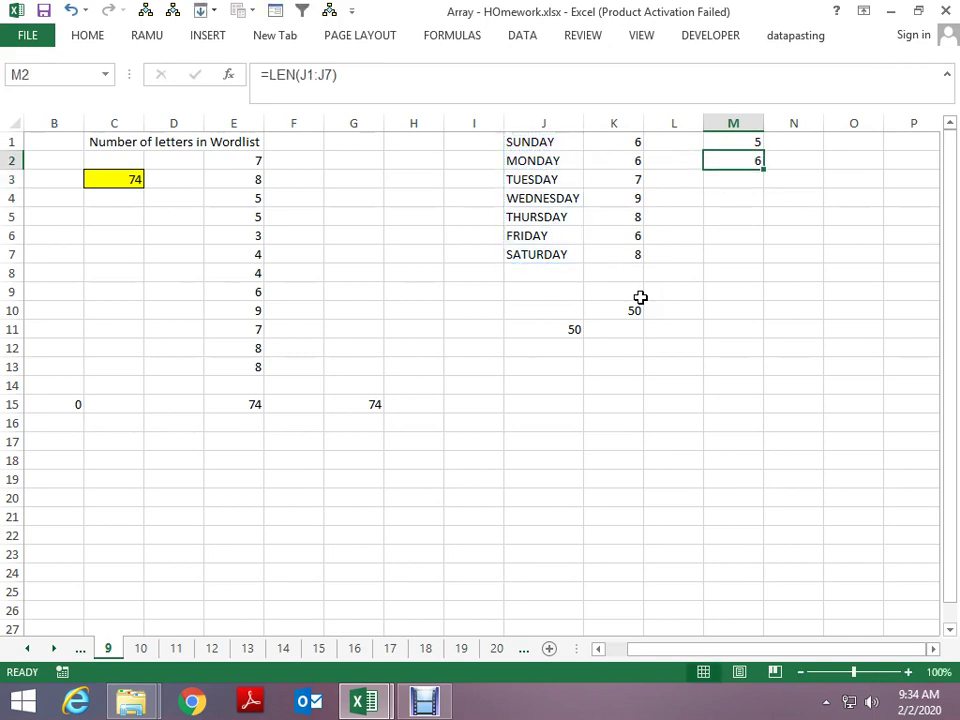
key(Down)
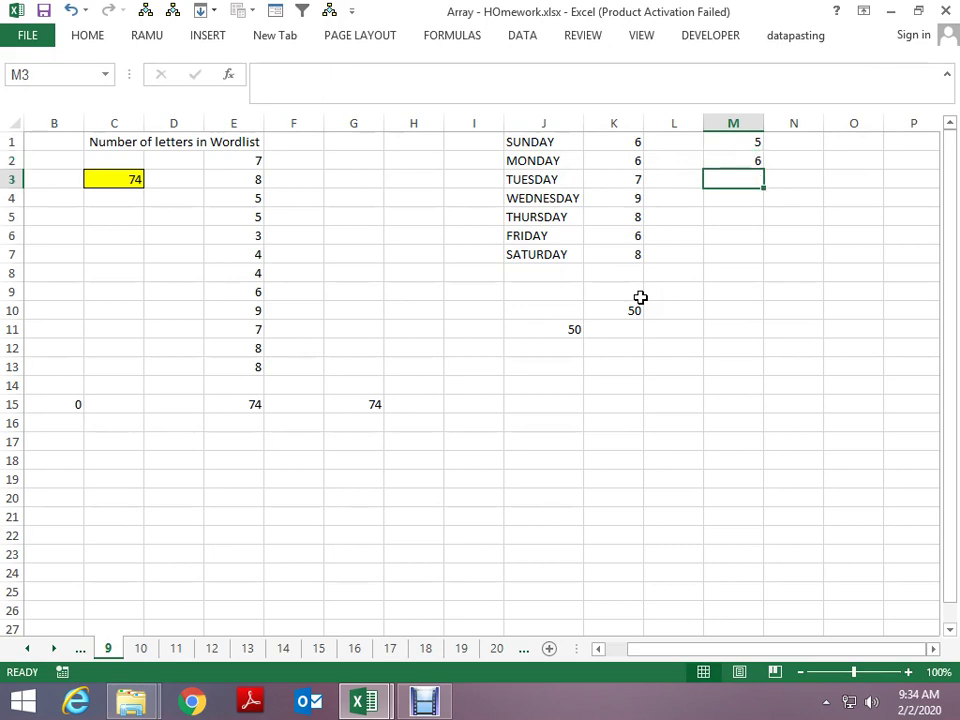
- Put a difference formula =M2-M1 in M3
text(=)
key(Up)
text(-)
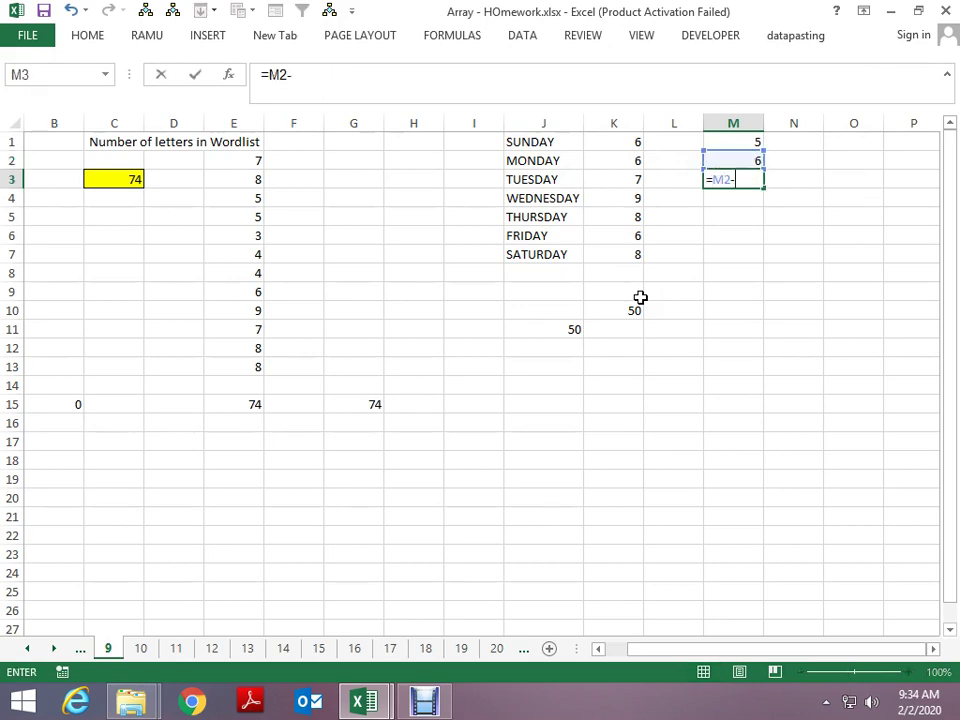
key(Up)
key(Up)
key(Return)
key(Up)
key(Up)
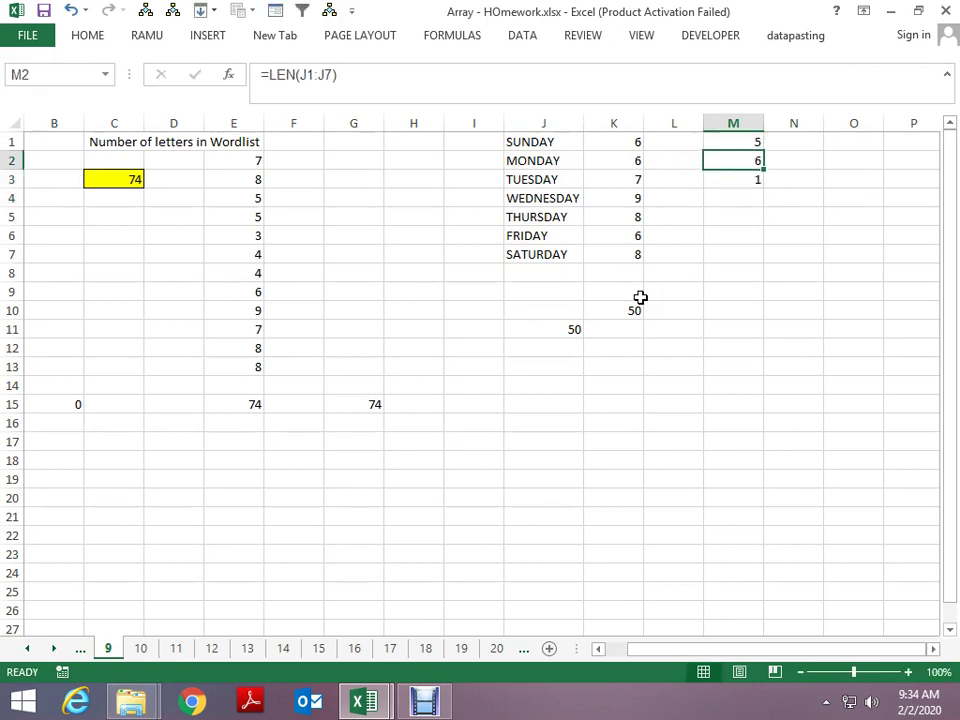
key(F2)
key(ctrl+Return)
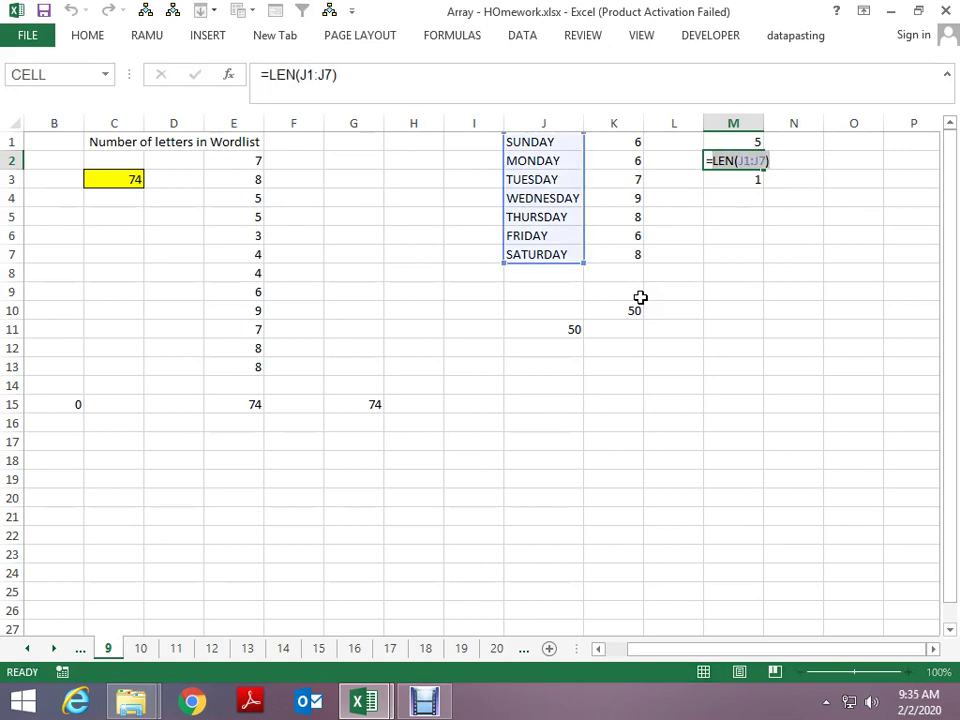
key(Down)
key(Down)
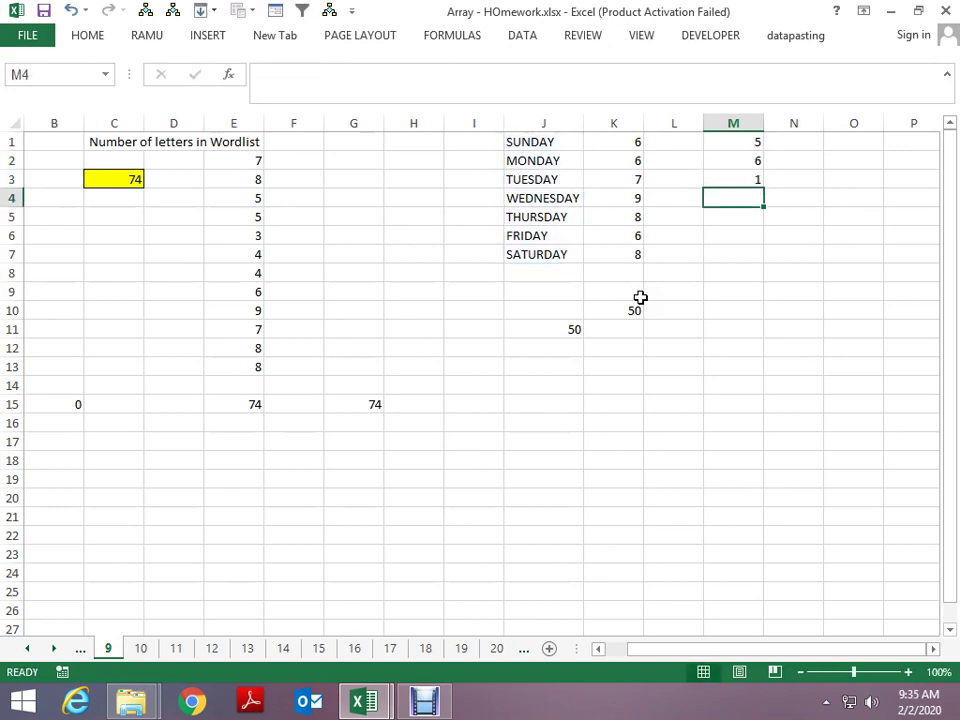
key(Up)
- Replace the M2 reference in M3's formula with LEN(J1:J7)
key(F2)
key(Left)
key(Left)
key(Left)
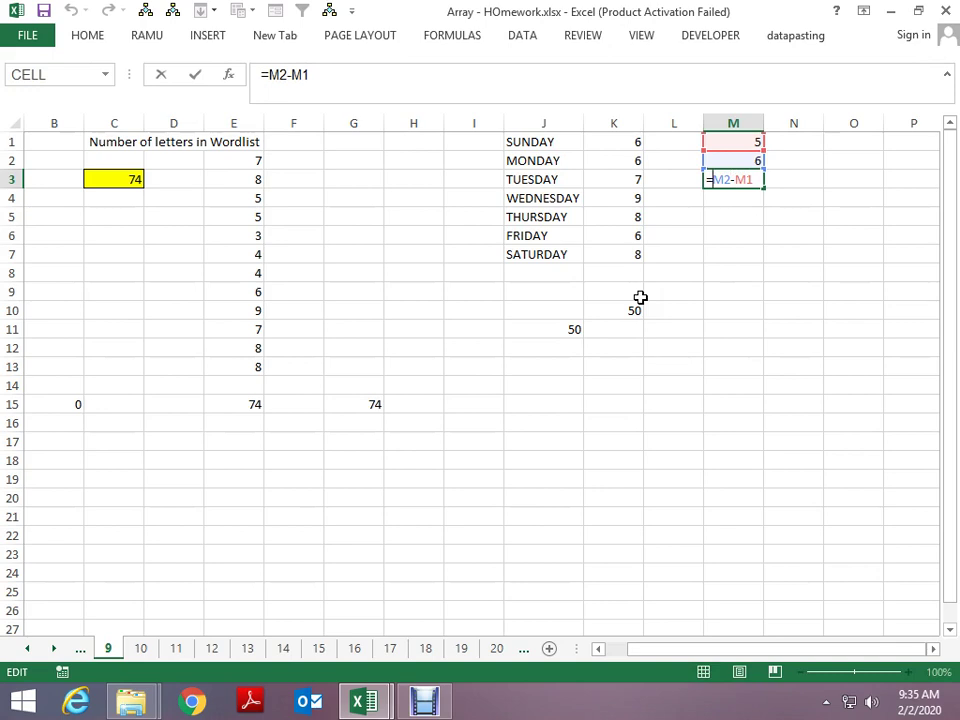
key(BackSpace)
key(BackSpace)
text(LEN(J1:J7))
key(ctrl+Return)
- Swap M3's M1 reference for the pasted LEN(SUBSTITUTE(J1:J7,"D","")) and array-enter it, returning 1
key(Up)
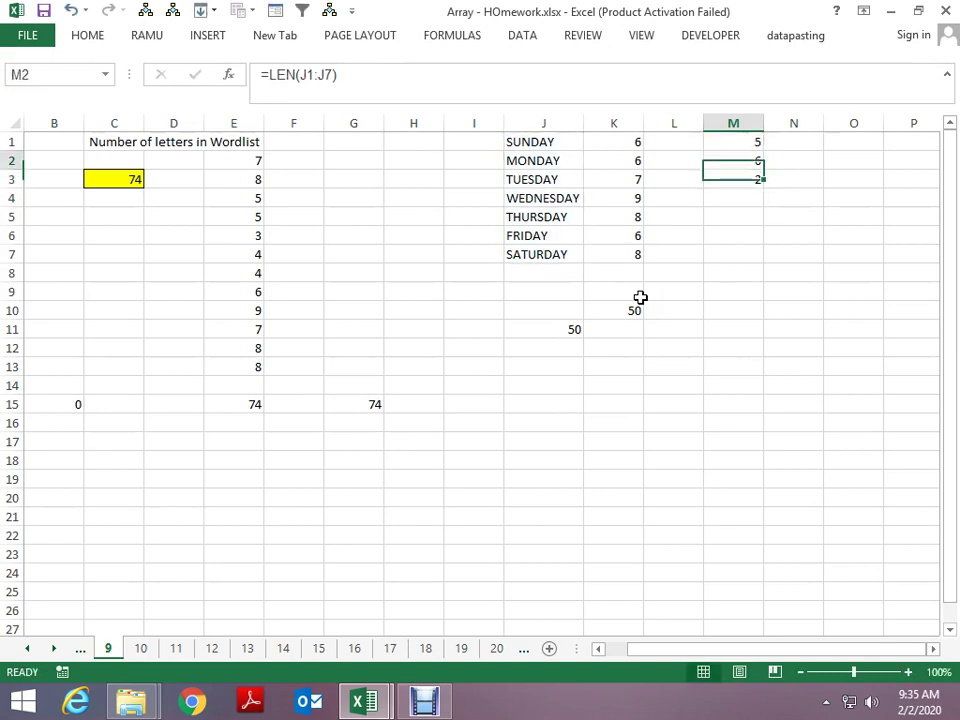
key(Up)
key(F2)
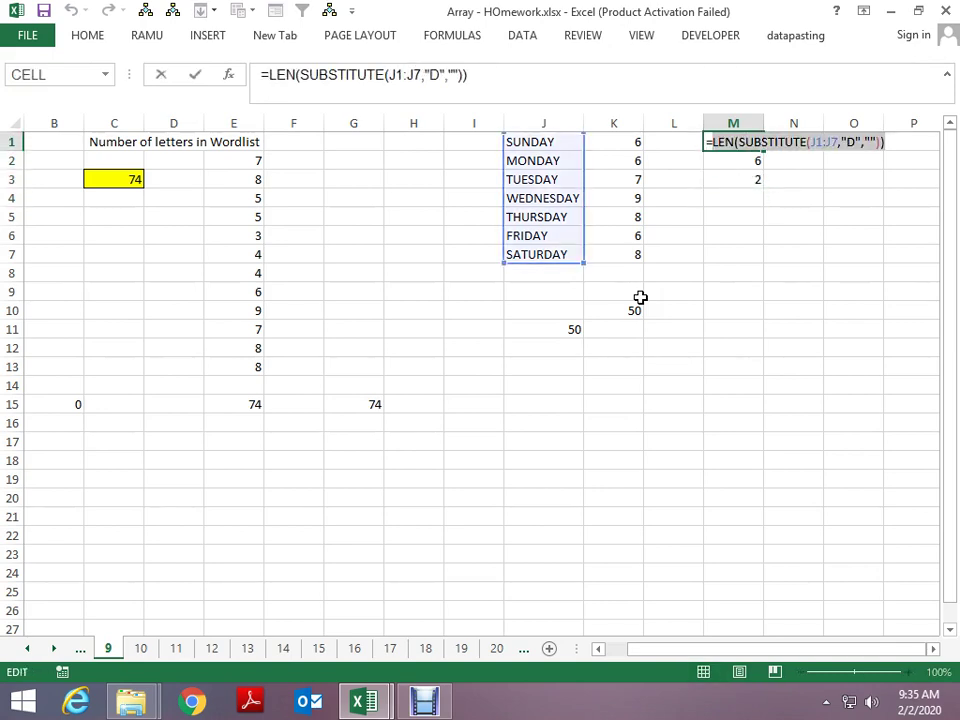
key(Return)
key(Down)
key(F2)
key(BackSpace)
key(BackSpace)
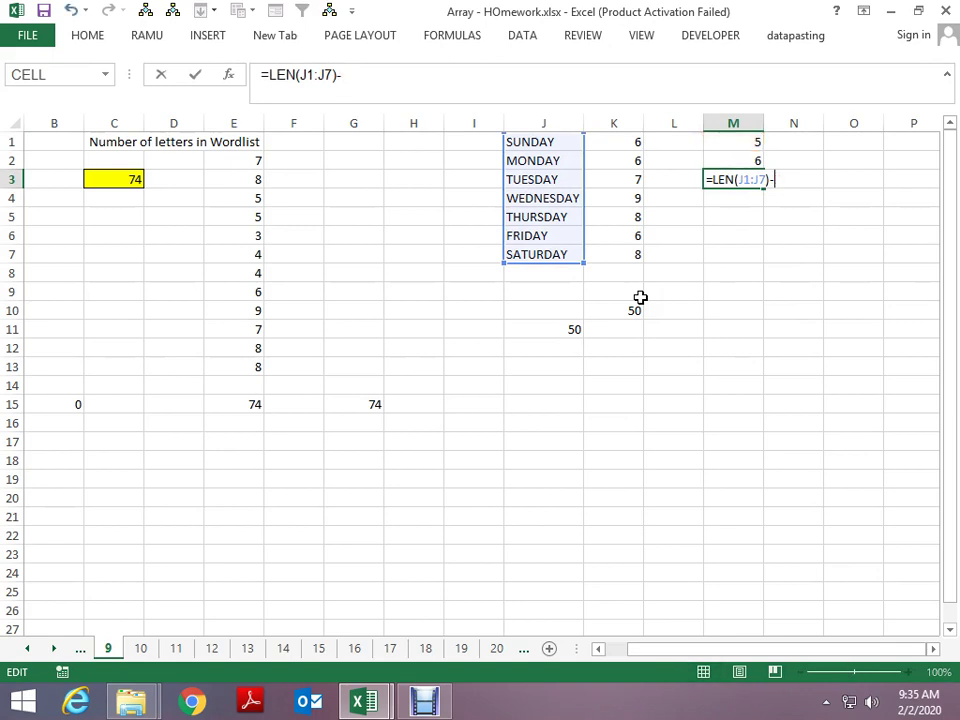
text(LEN(SUBSTITUTE(J1:J7,"D","")))
key(ctrl+Return)
key(F2)
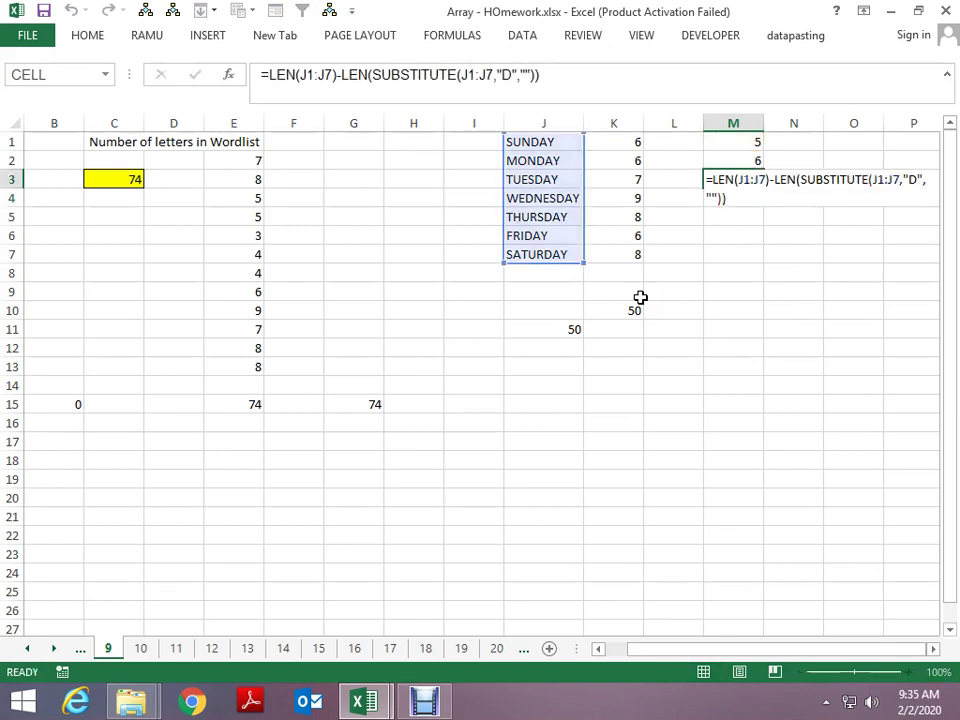
key(ctrl+shift+Return)
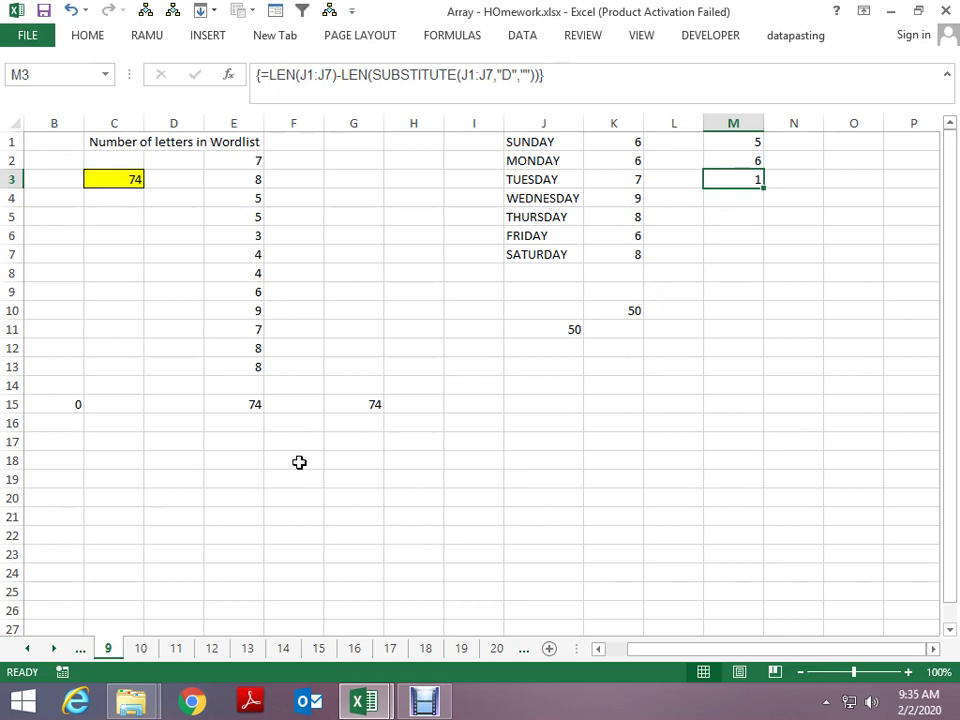
- Evaluate M3's formula step by step to confirm 6 minus 5 gives 1
click(447, 40)
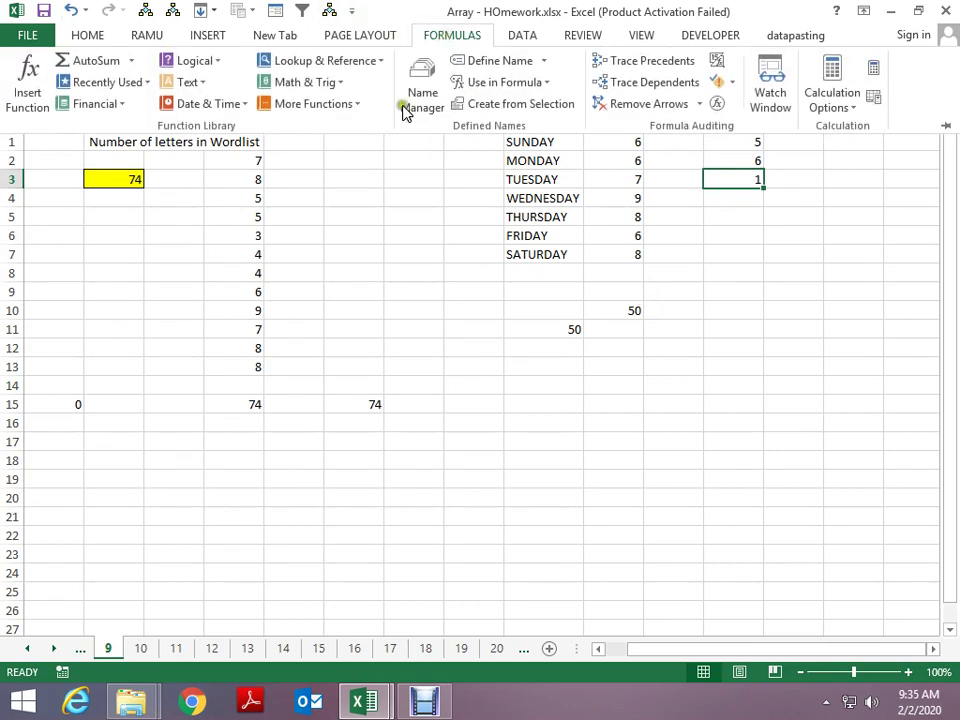
click(716, 98)
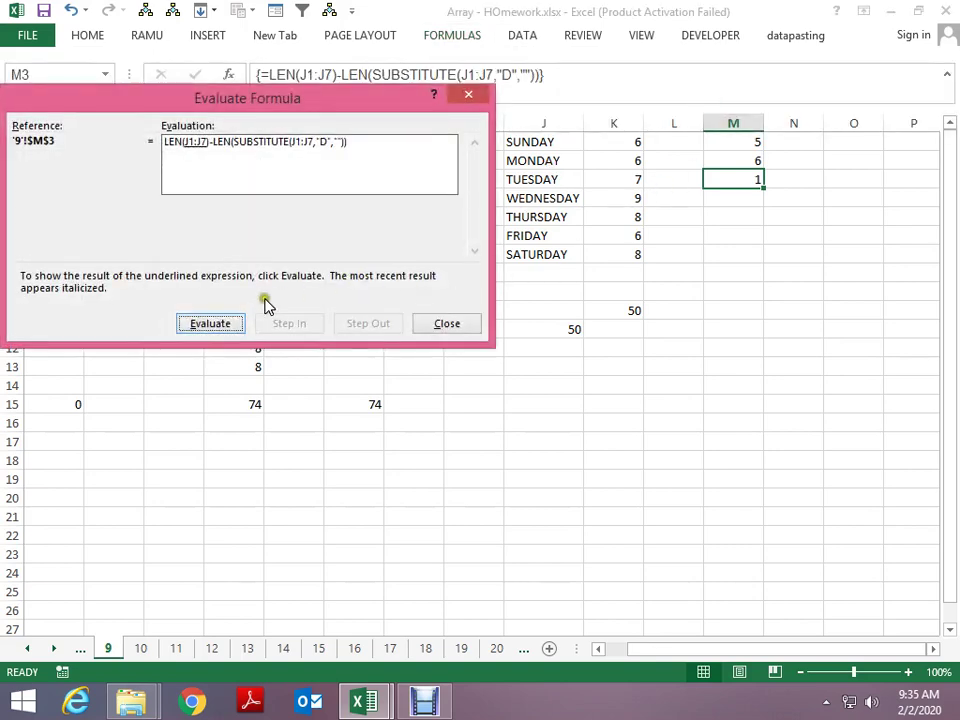
click(218, 323)
click(218, 324)
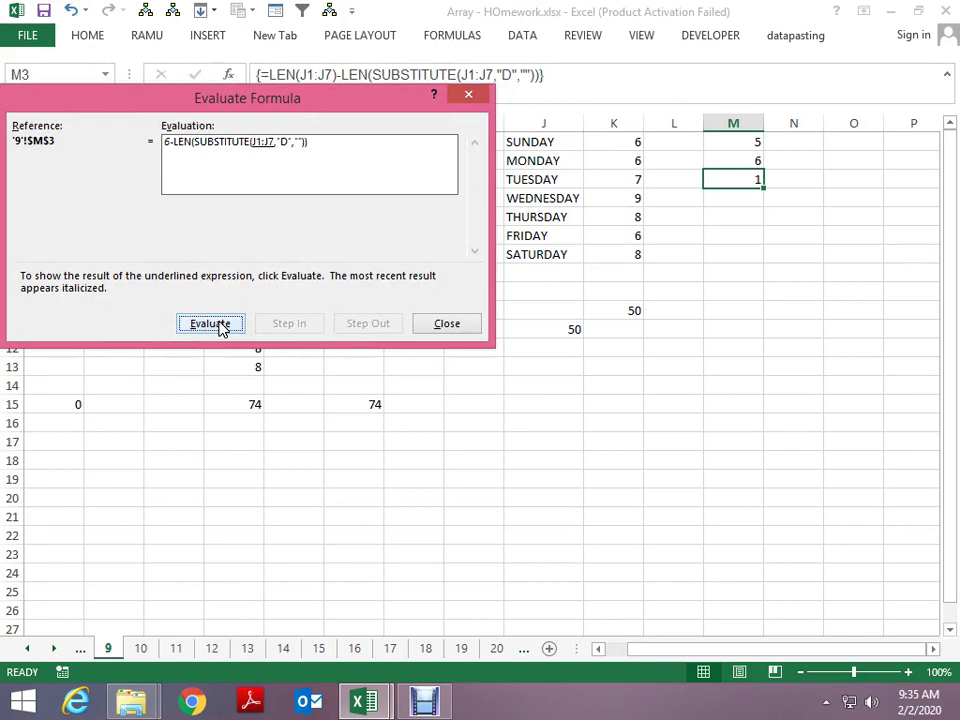
click(218, 323)
click(218, 323)
click(218, 323)
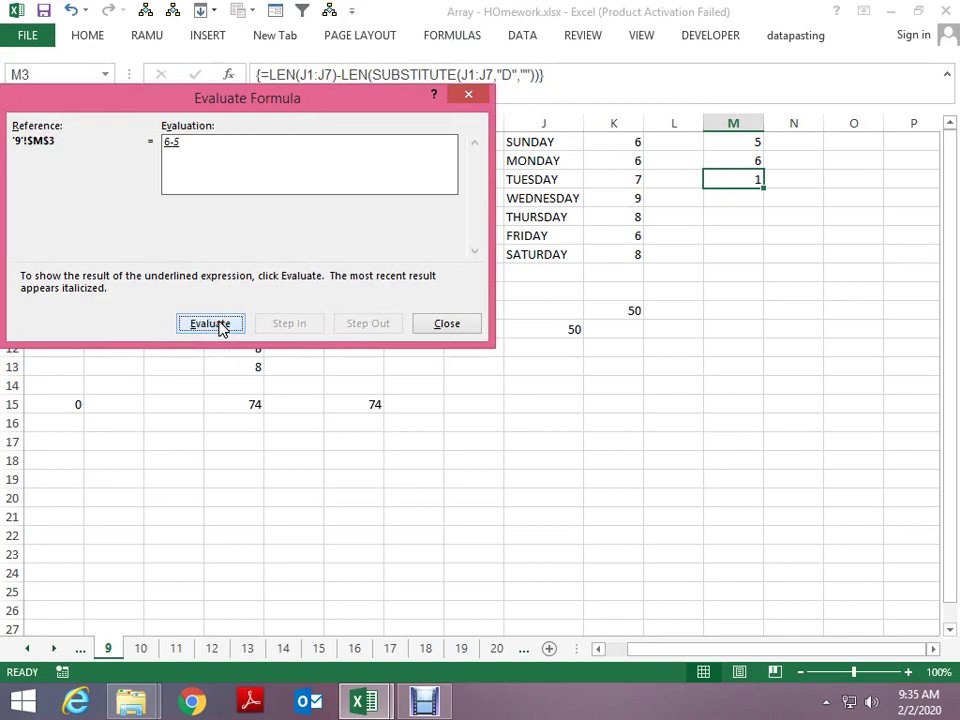
click(218, 324)
click(218, 324)
key(Escape)
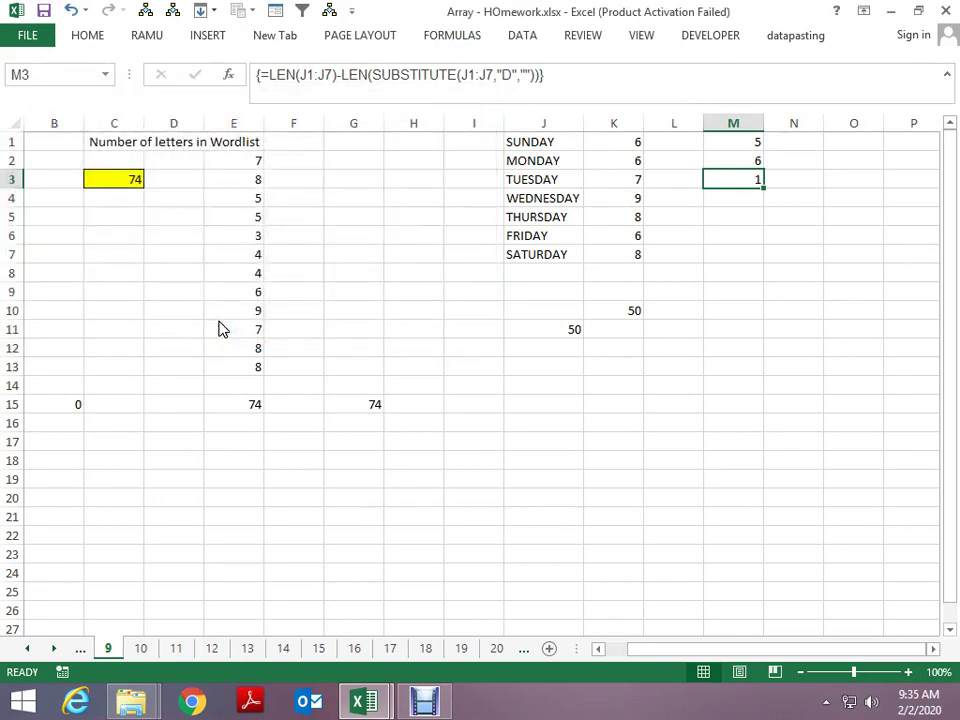
- Re-enter M1's LEN(SUBSTITUTE) formula as an array formula
key(Up)
key(Up)
key(F2)
key(ctrl+shift+Return)
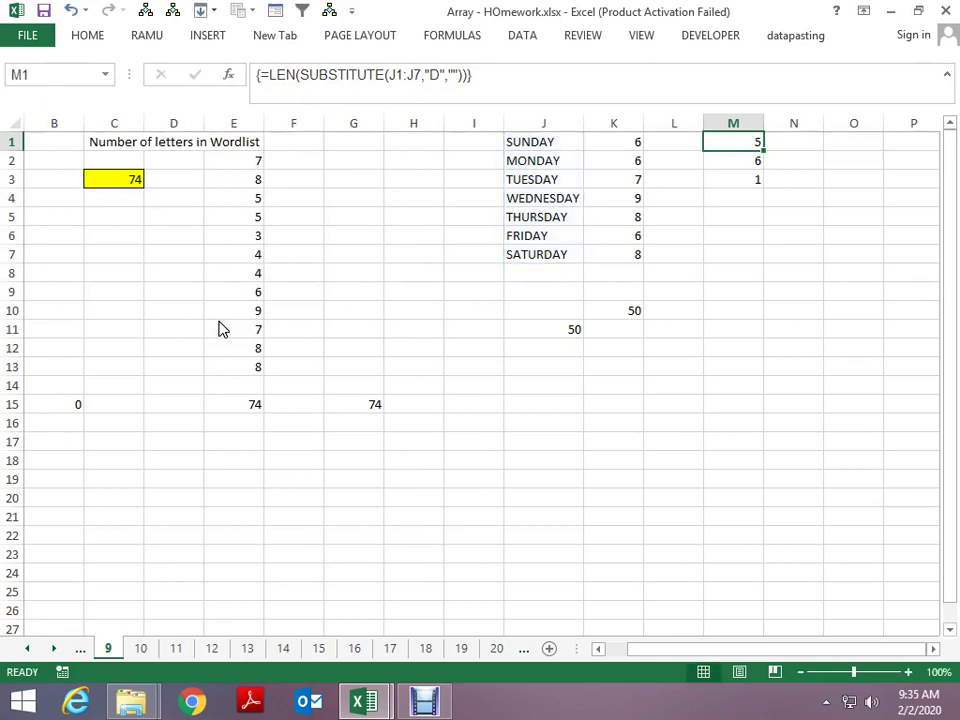
key(Down)
key(F2)
- Commit M2's LEN formula as an array formula and compare it with M1
key(ctrl+shift+Return)
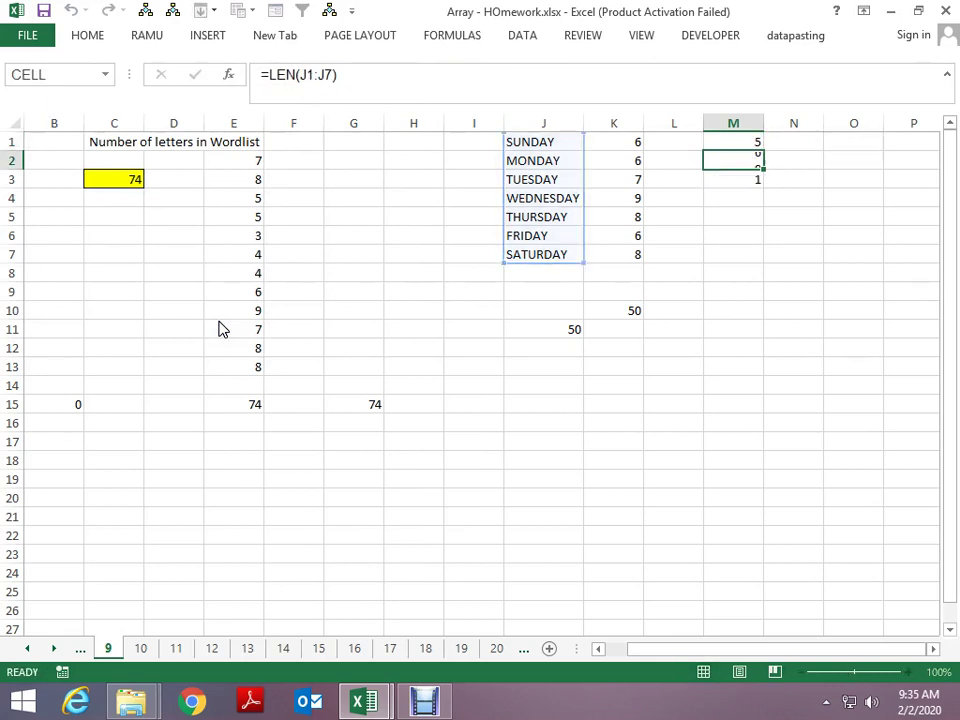
key(ctrl+shift+Return)
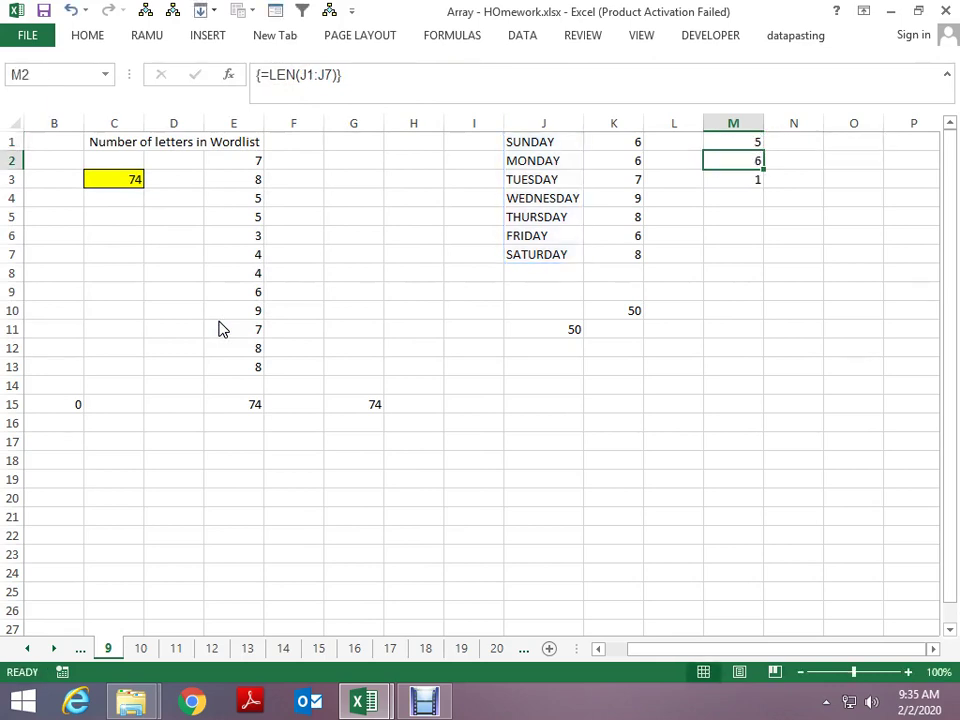
key(Up)
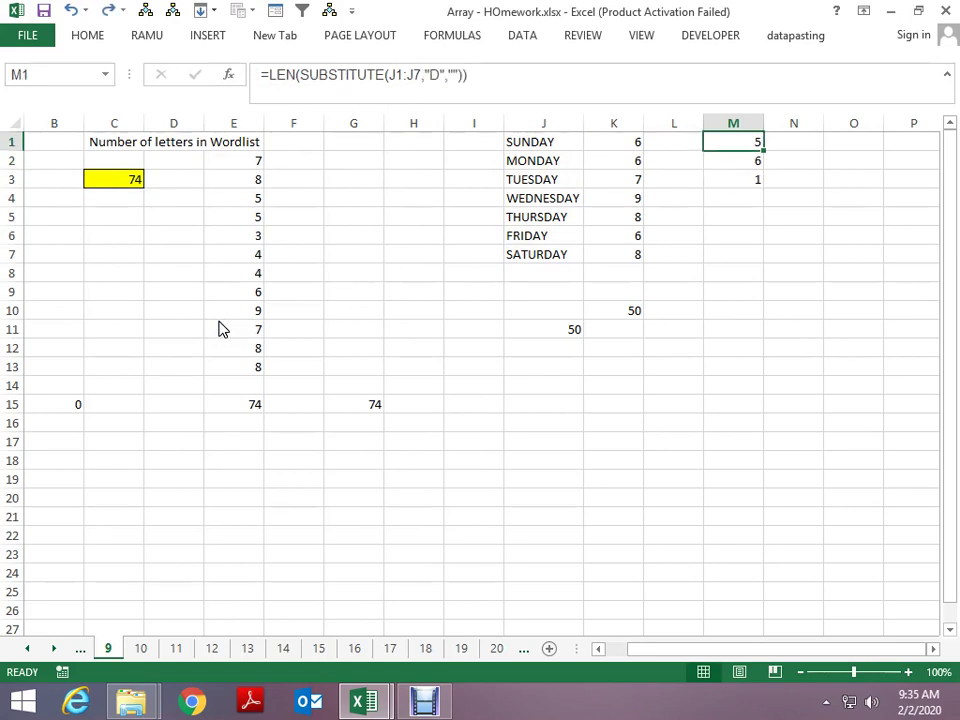
key(Down)
key(Up)
key(Down)
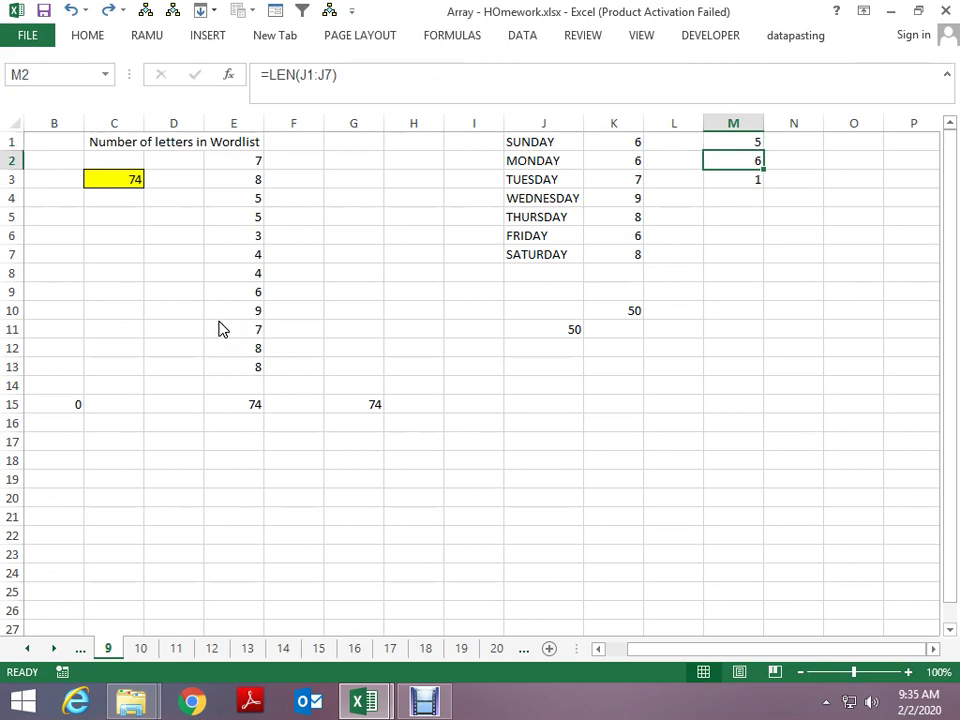
- Wrap M2's formula in SUM to read =SUM(LEN(J1:J7)), still showing 6
key(Up)
key(Down)
key(F2)
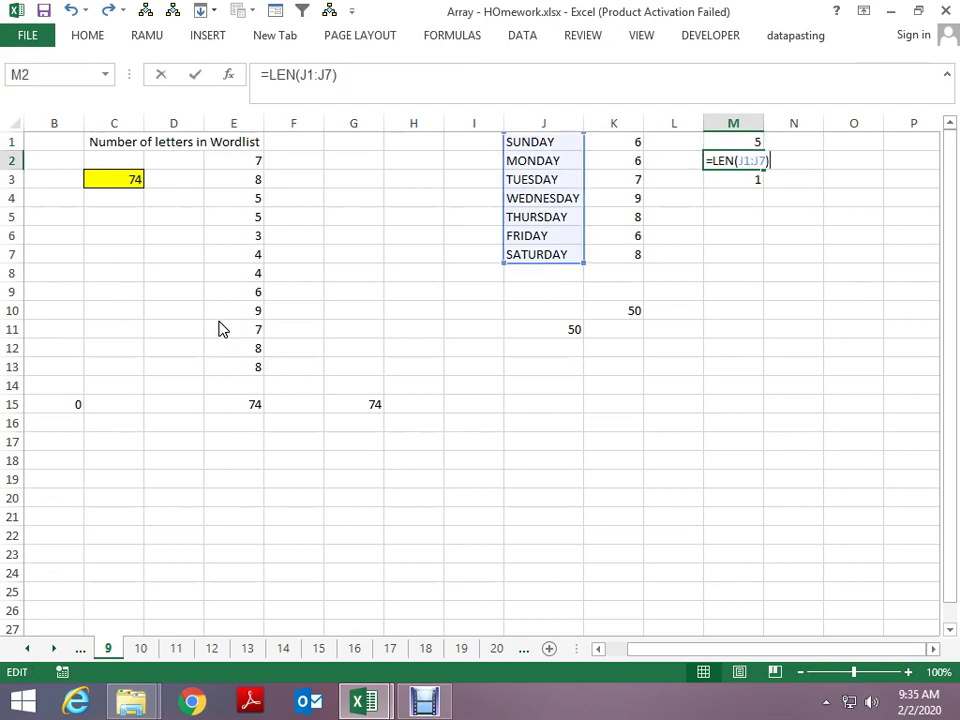
text(S)
key(Escape)
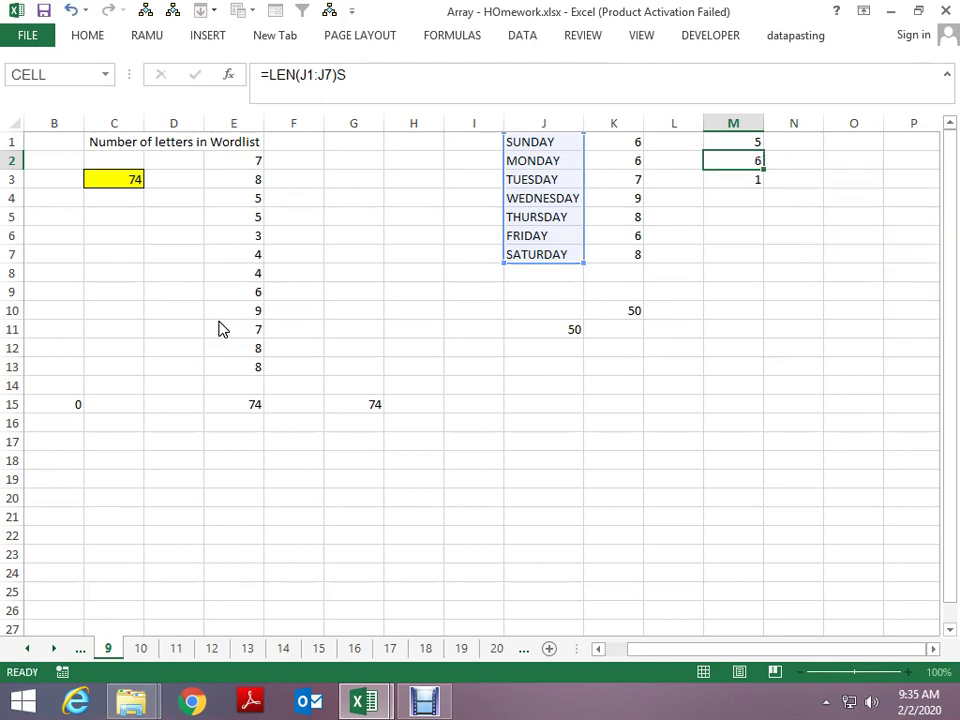
key(F2)
text(S)
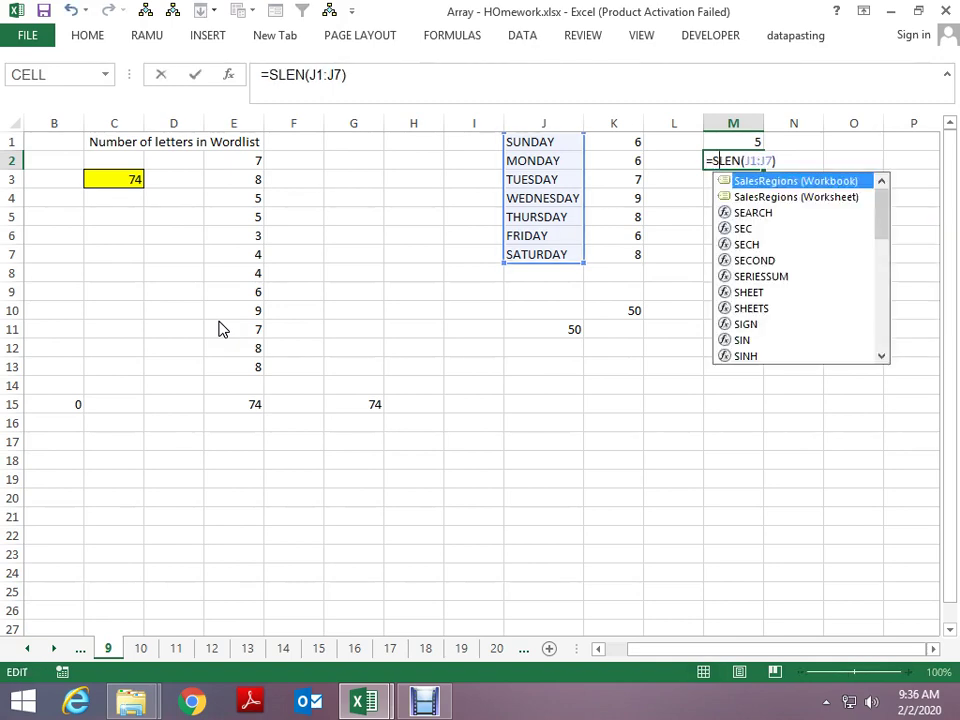
text(UM()
key(Return)
- Start wrapping M1's LEN(SUBSTITUTE(J1:J7,"D","")) formula in SUM
key(Up)
key(Up)
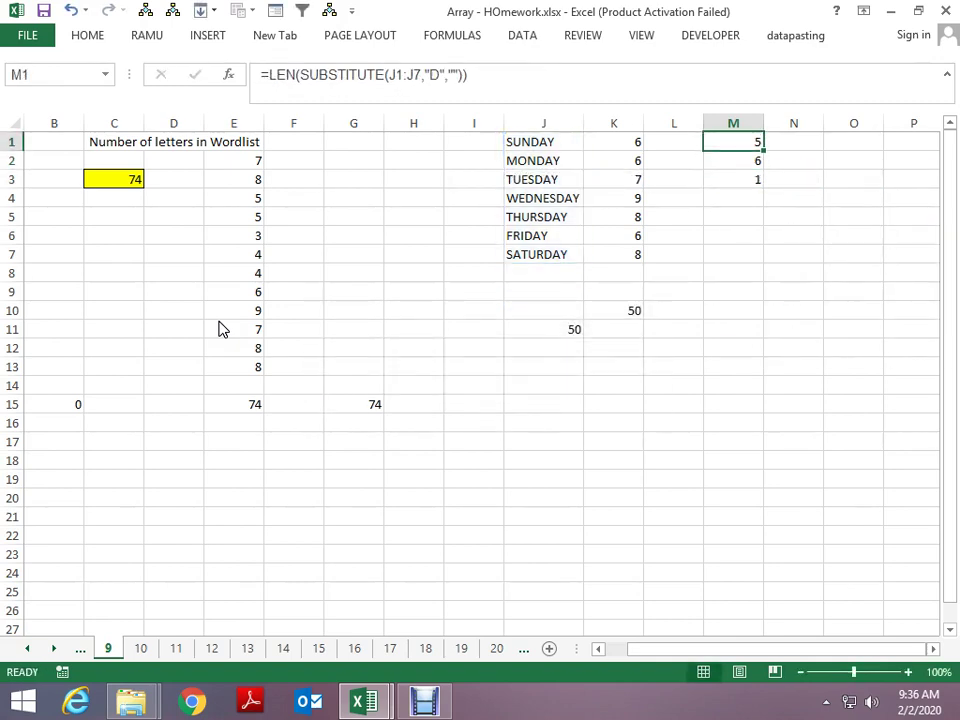
key(F2)
key(Home)
key(Right)
text(SU)
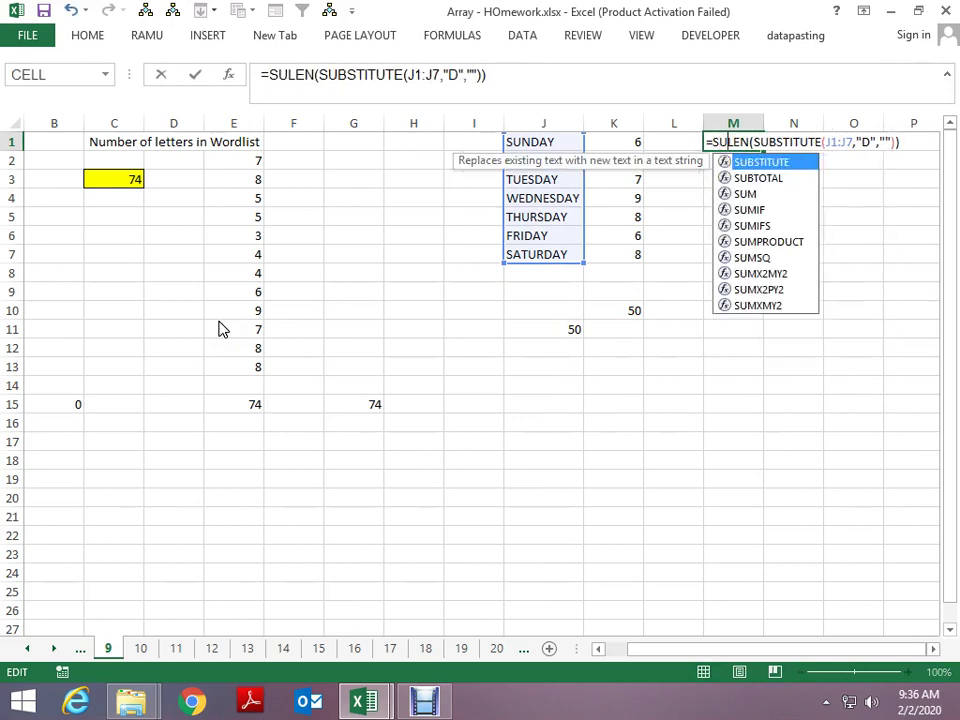
text(M()
- Change M3 to the array formula {=SUM(LEN(J1:J7))-SUM(LEN(SUBSTITUTE(J1:J7,"D","")))}, returning 8
key(Return)
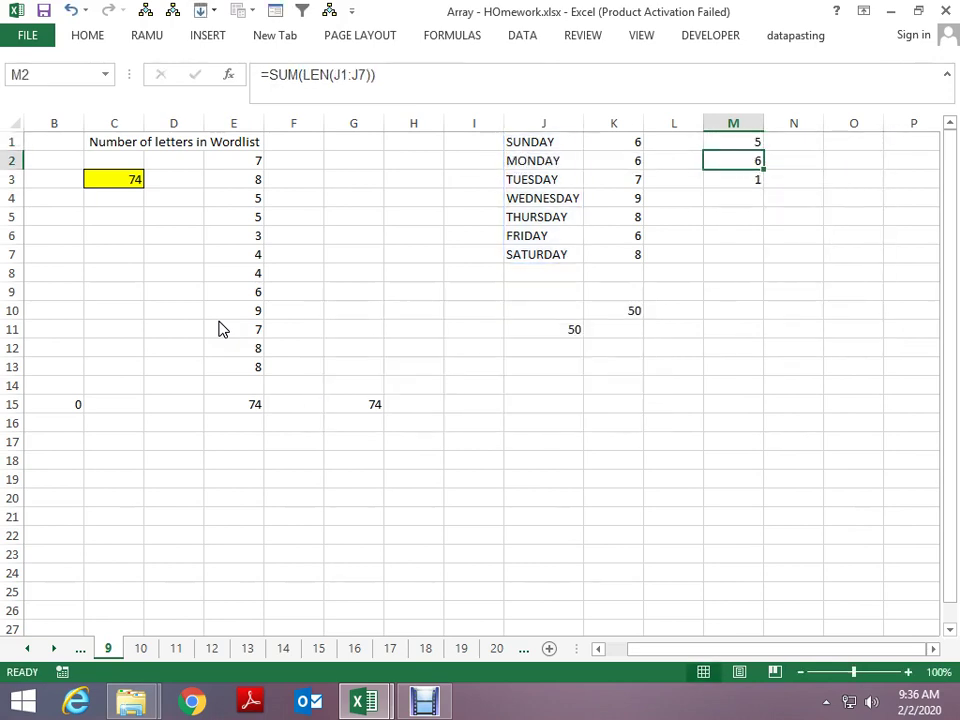
key(Down)
key(F2)
key(Left)
key(Left)
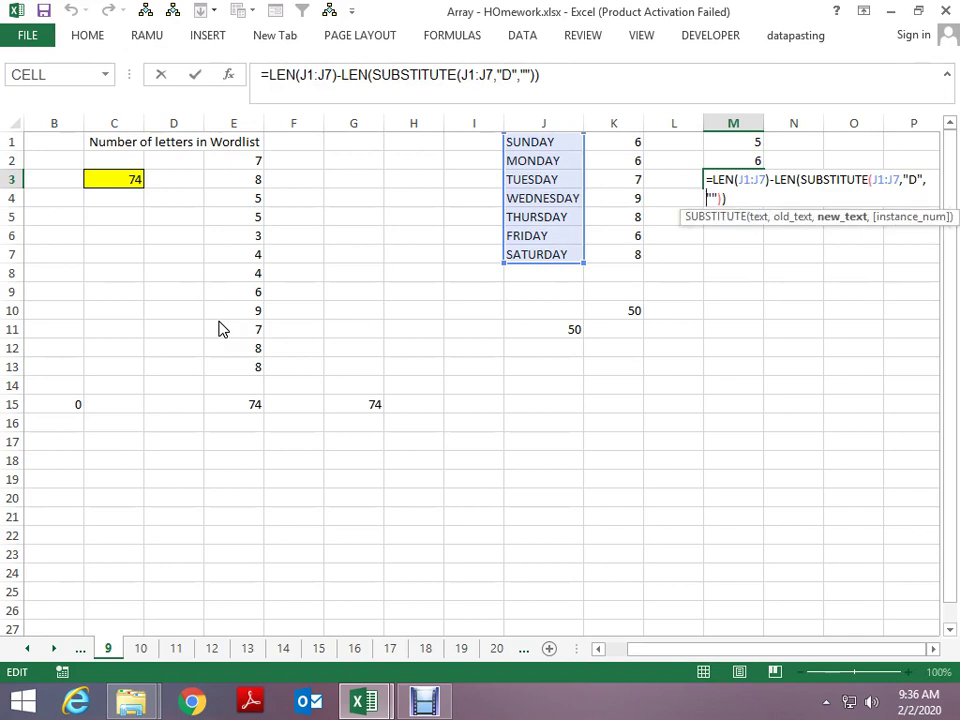
key(Home)
key(Right)
text(S)
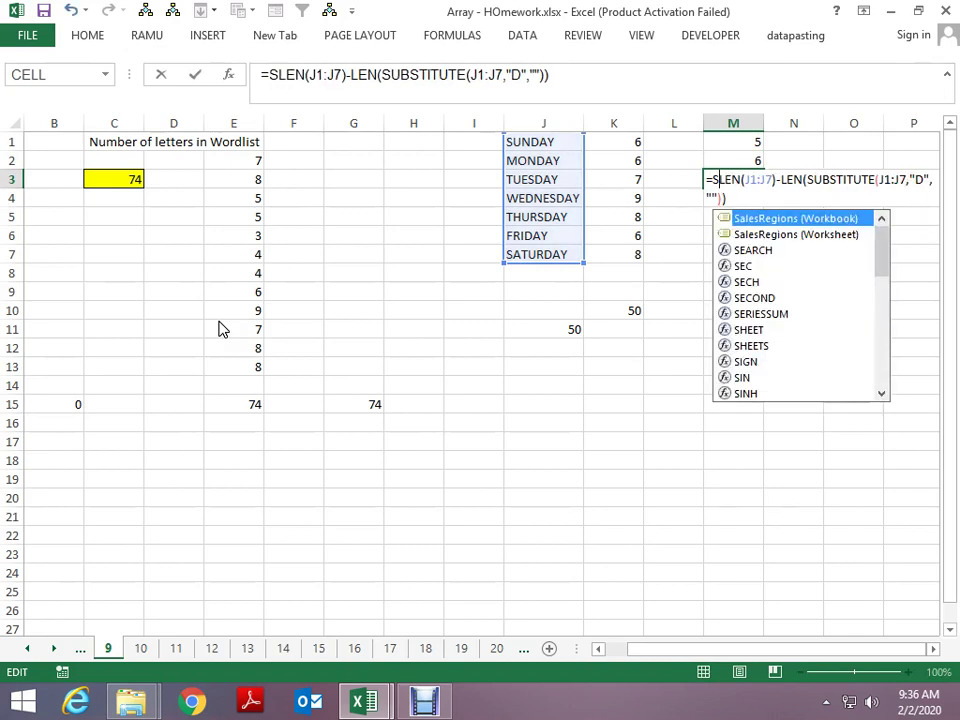
text(UM()
key(Right)
key(Right)
key(Right)
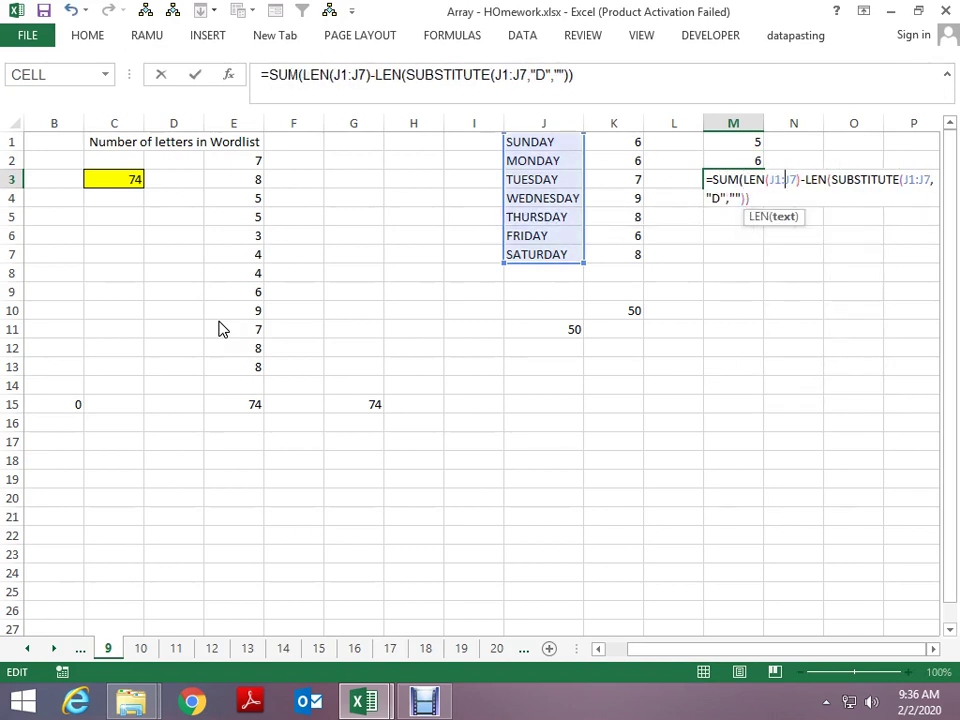
text())
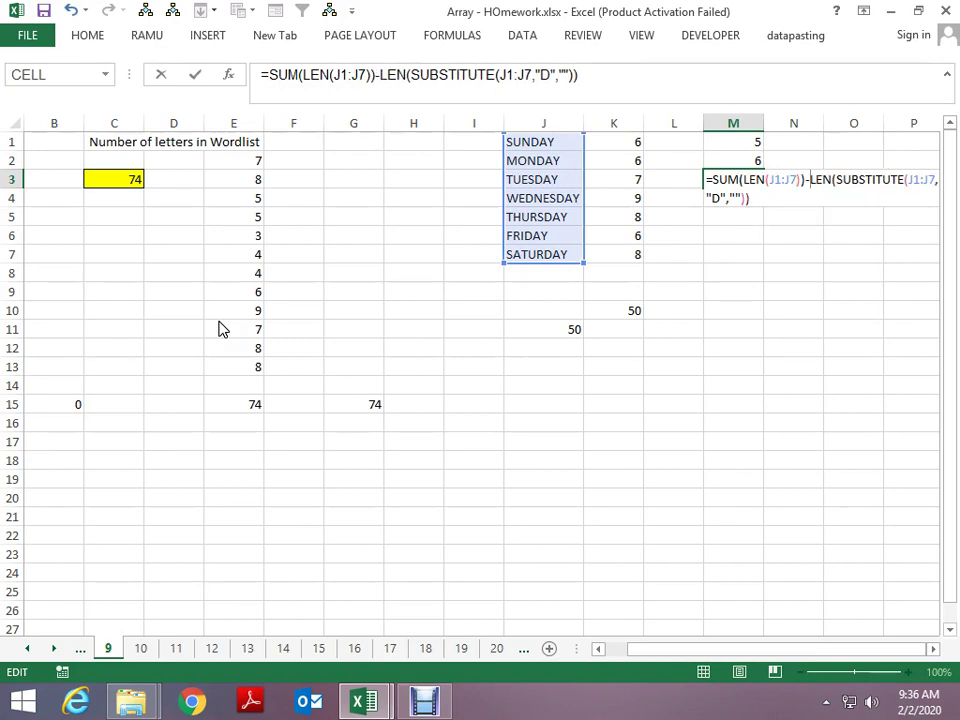
text(SUM())
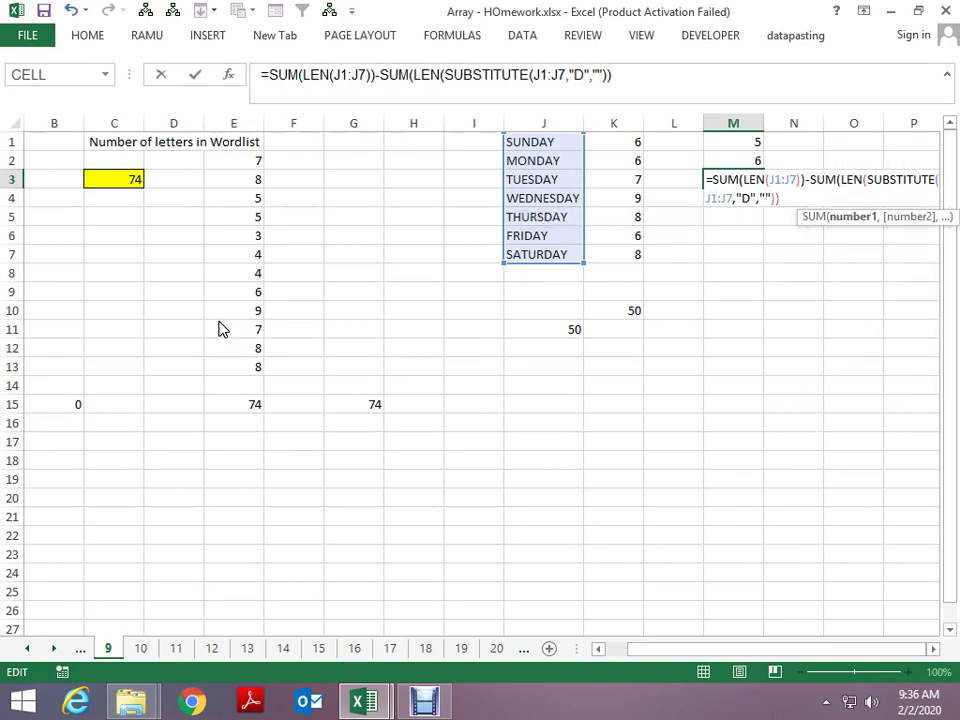
text())
key(Return)
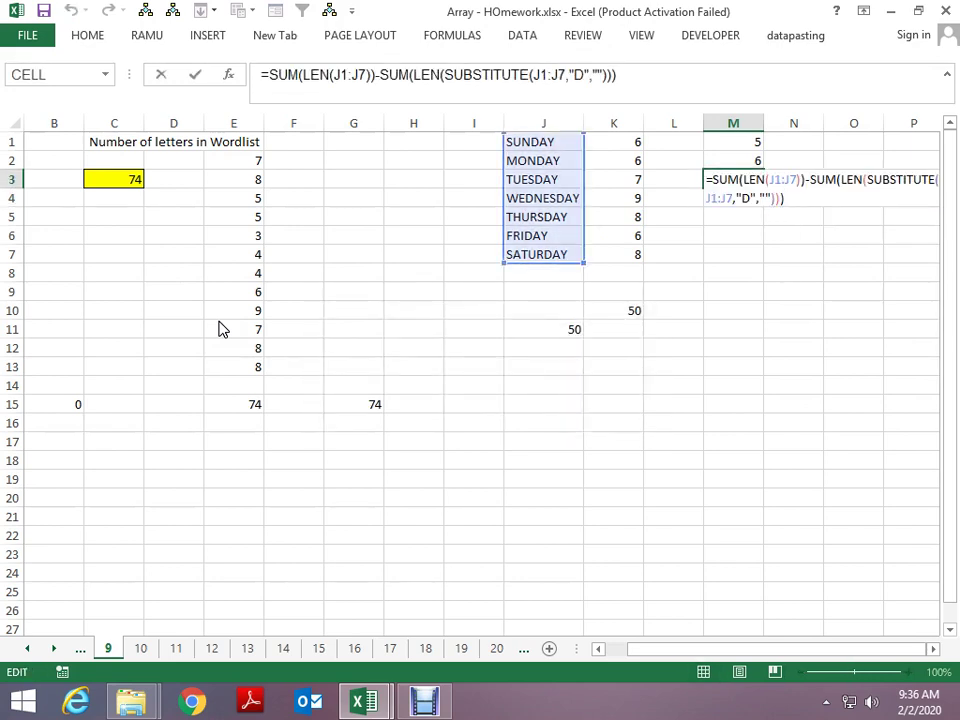
key(ctrl+shift+Return)
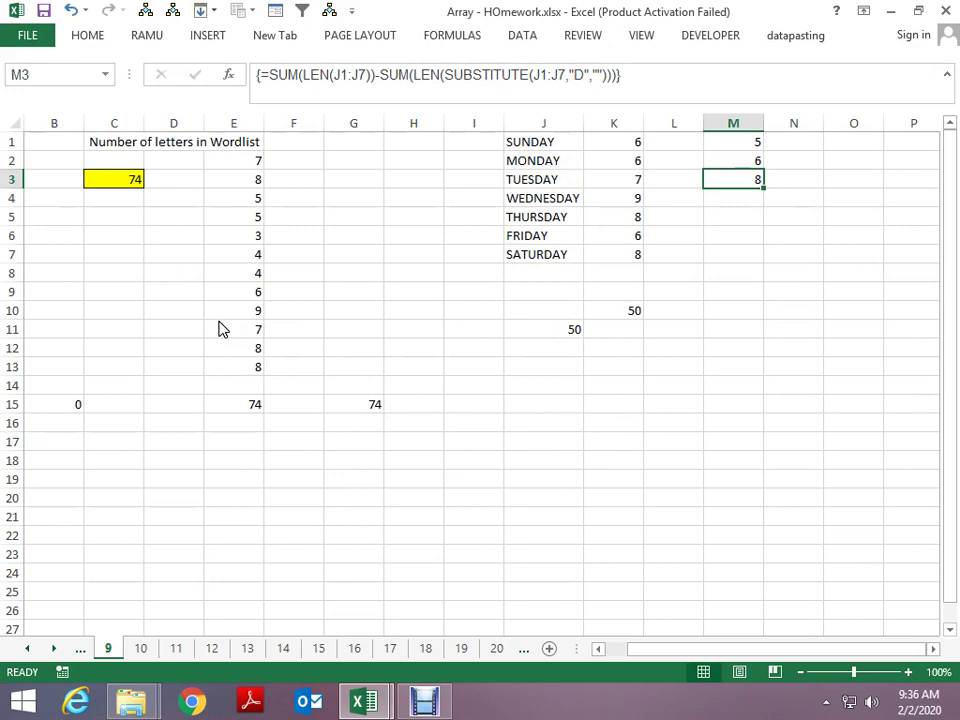
key(Left)
key(Up)
key(Left)
key(Left)
key(F2)
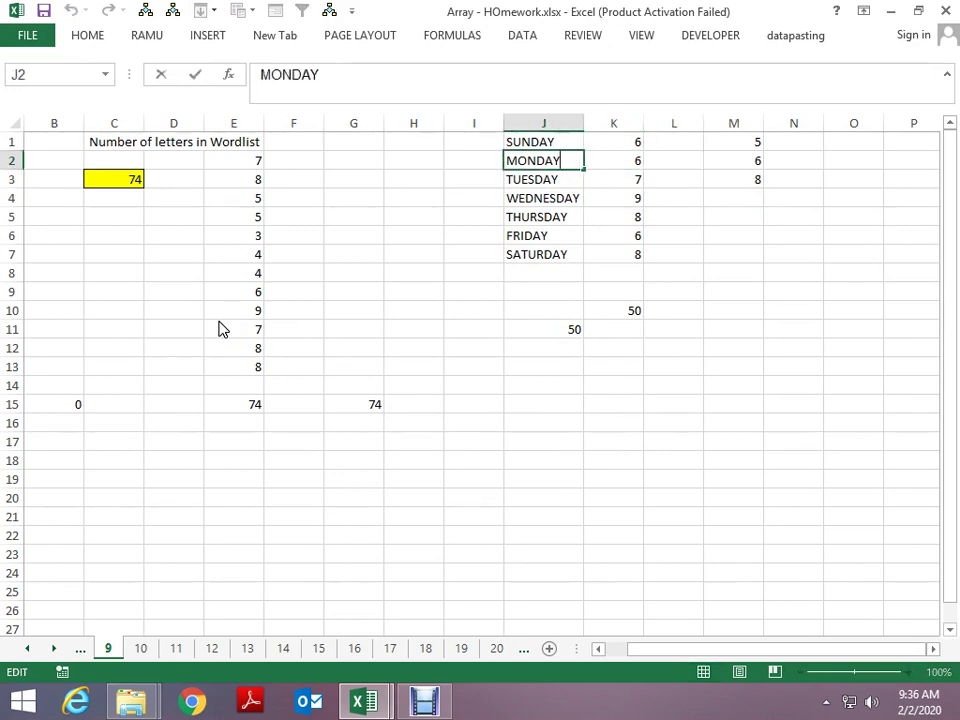
text(D)
key(Return)
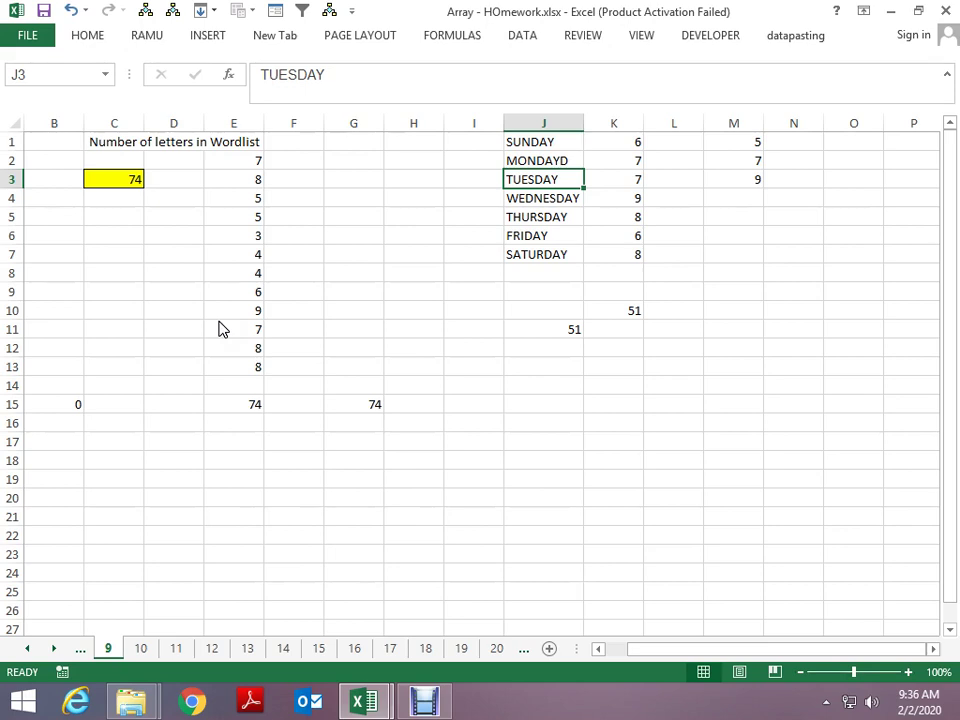
key(Up)
key(Up)
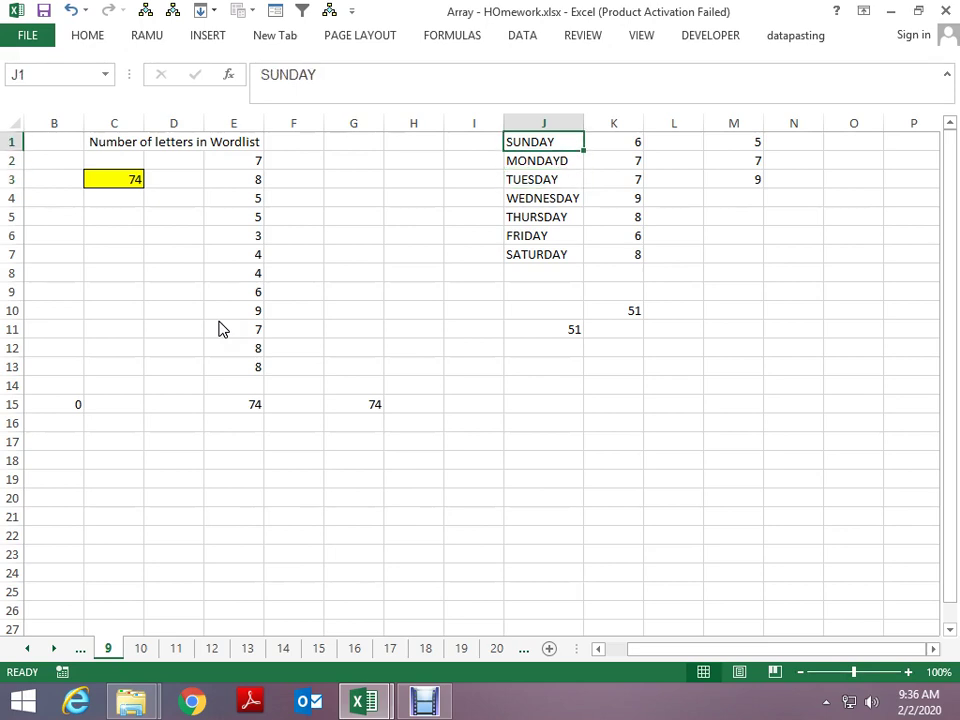
key(ctrl+shift+Down)
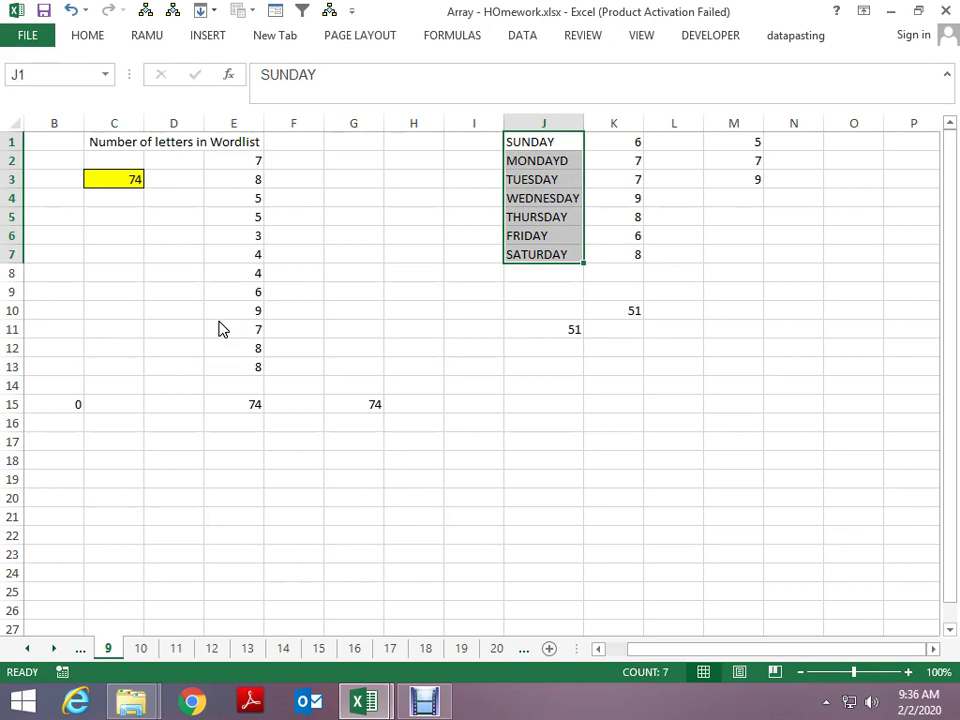
key(ctrl+shift+Up)
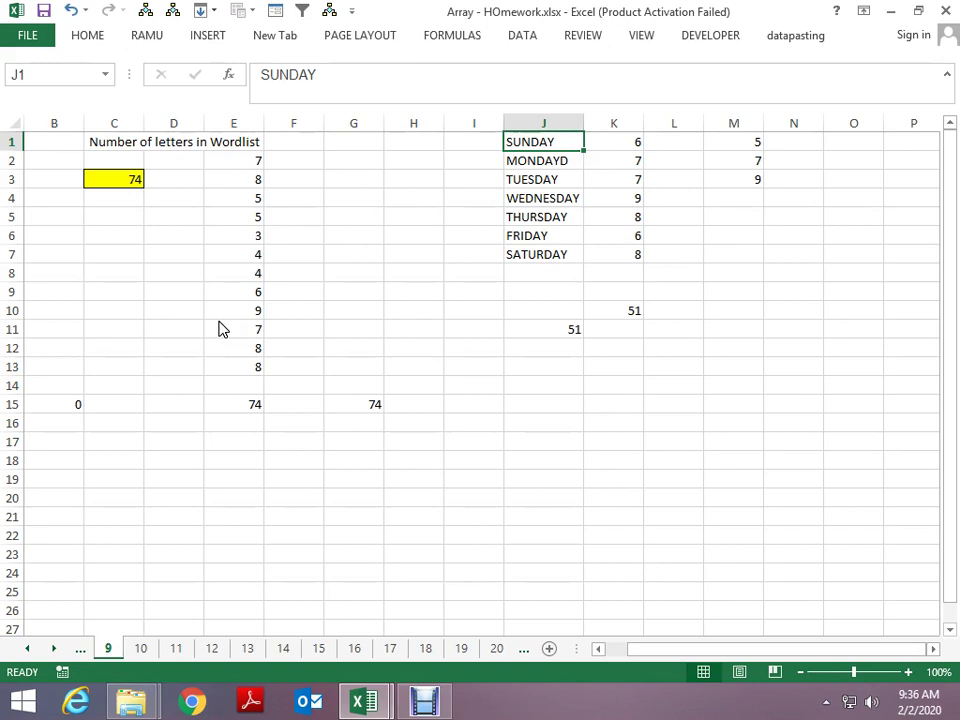
- Page back from sheet 8 to sheet 3, whose H2 array formula totals $1,970
key(ctrl+Page_Up)
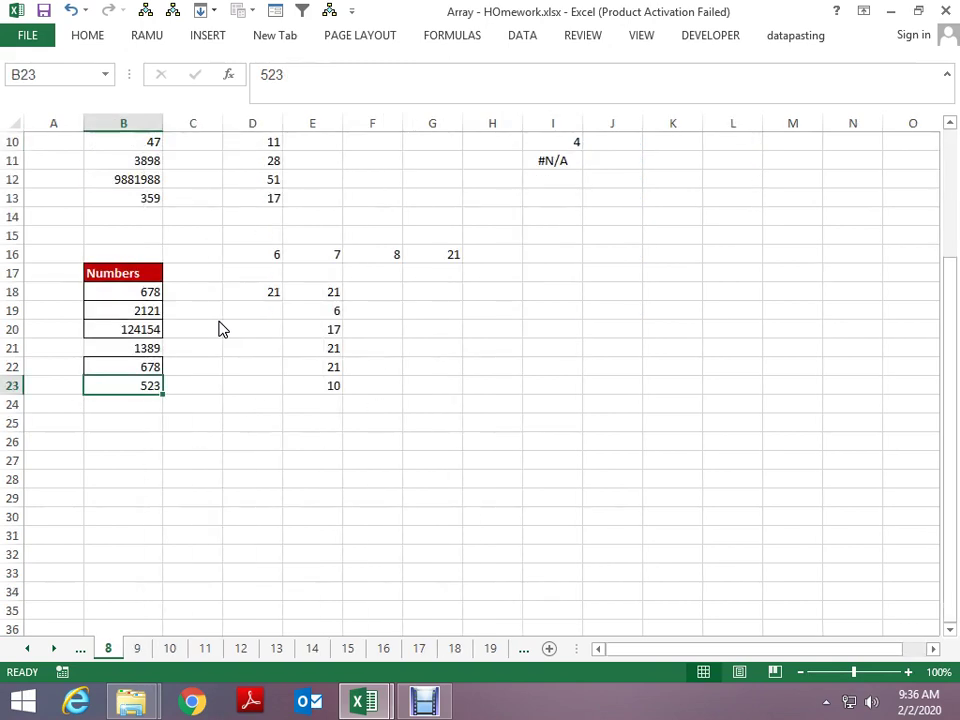
key(Up)
key(Up)
key(Up)
key(Right)
key(Right)
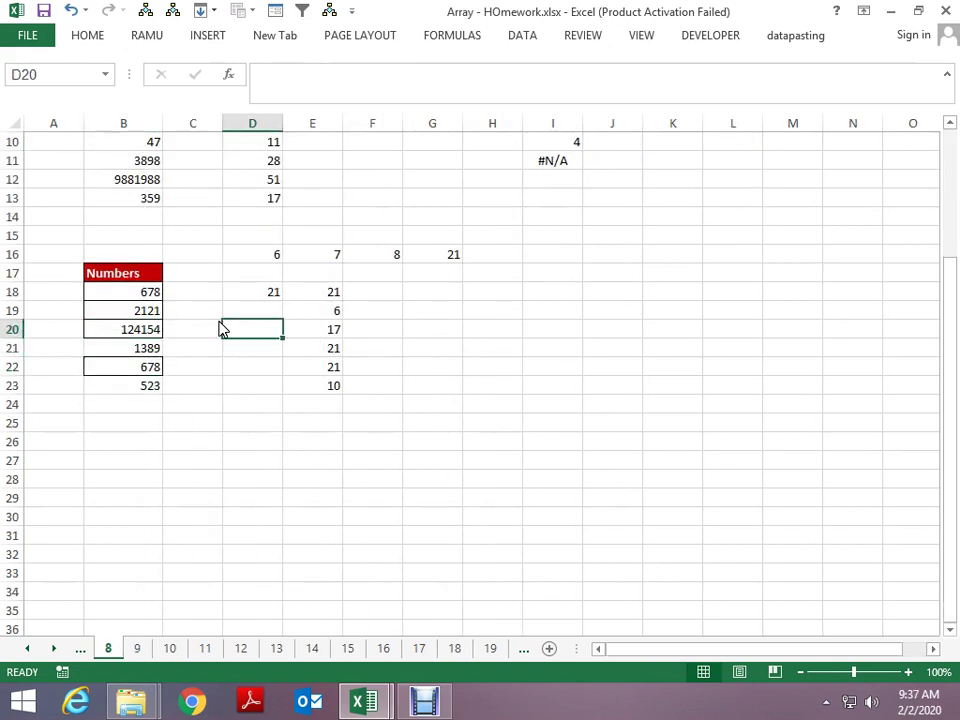
key(Right)
key(Left)
key(Left)
key(Up)
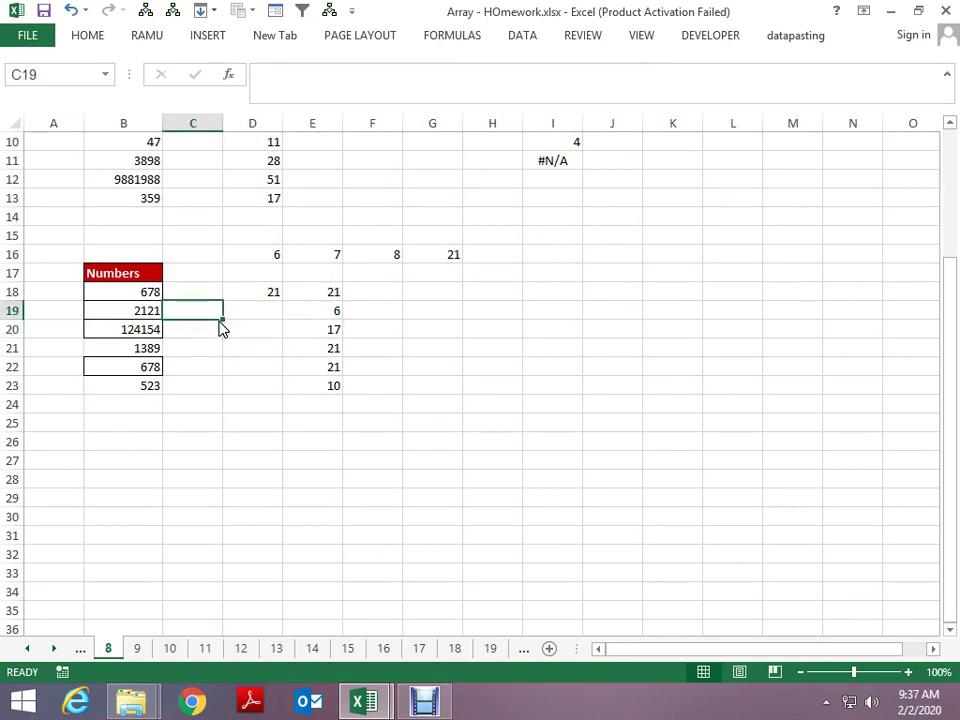
key(Up)
key(Up)
key(Up)
key(Up)
key(Up)
key(Up)
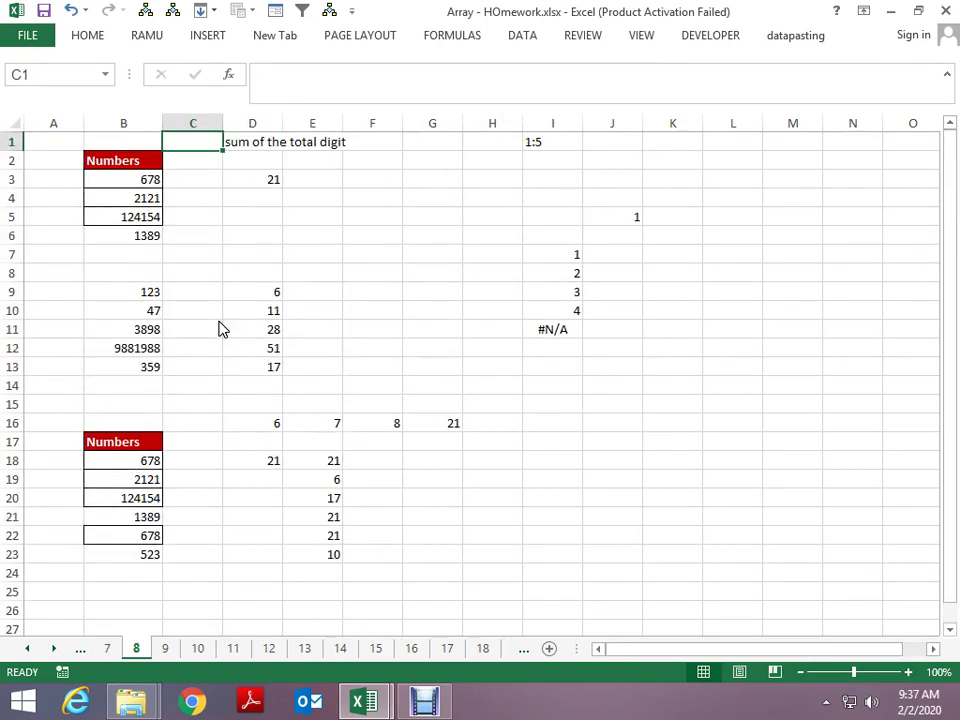
key(ctrl+Page_Up)
key(ctrl+Page_Up)
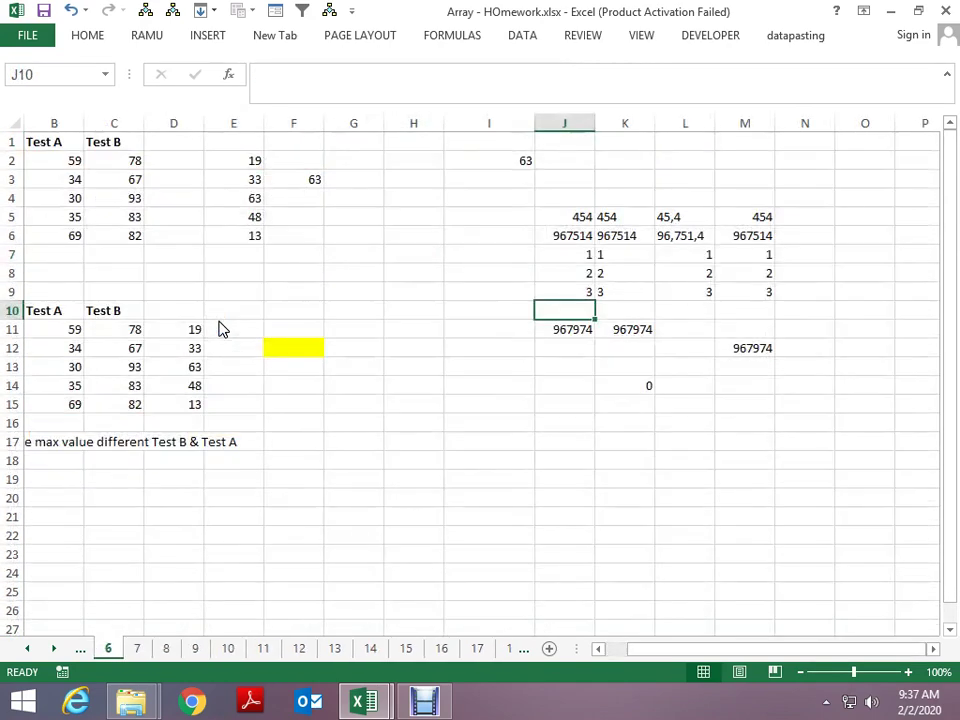
key(ctrl+Page_Up)
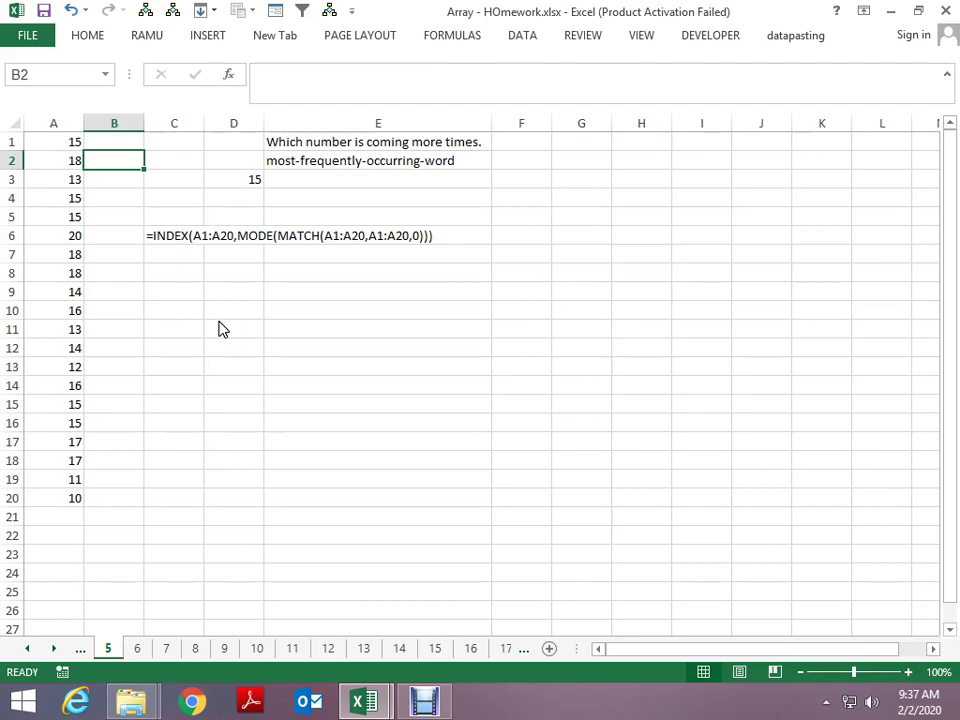
key(Up)
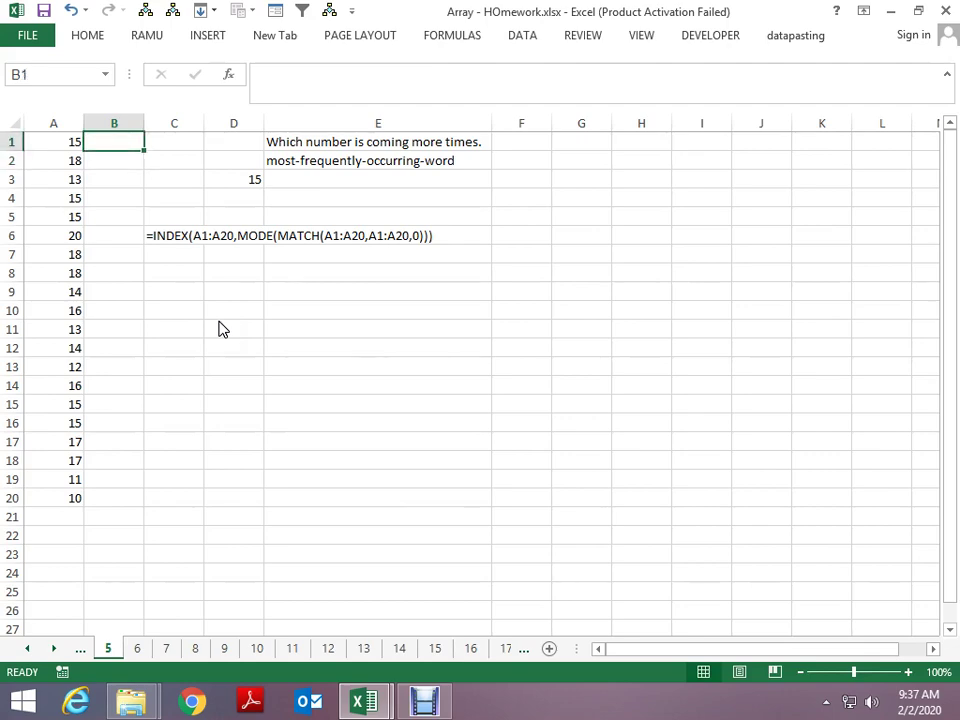
key(ctrl+Page_Up)
key(ctrl+Page_Up)
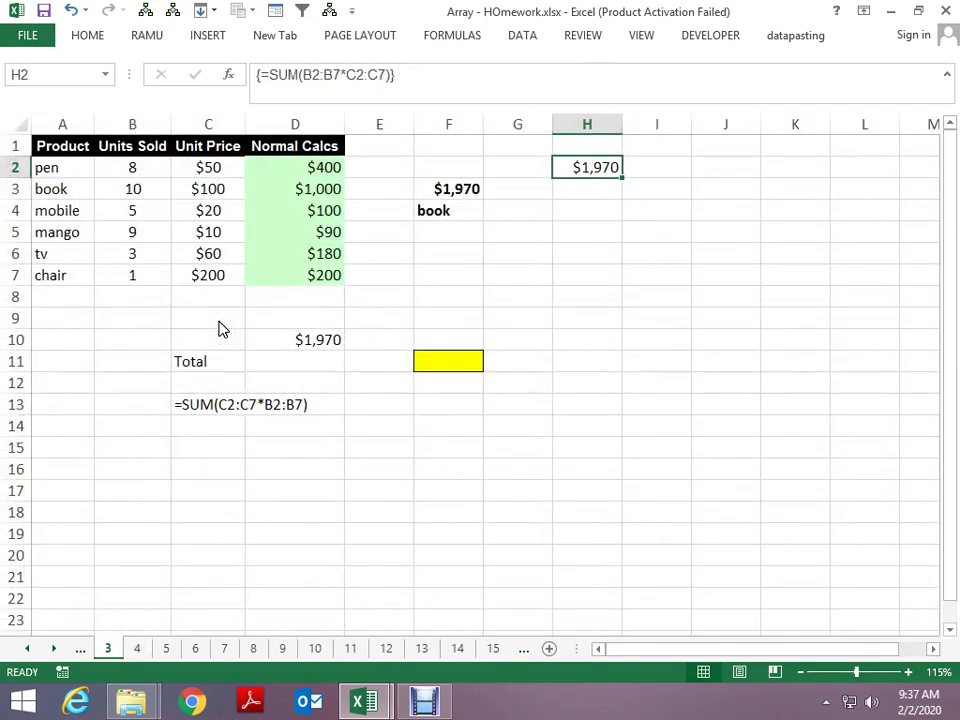
key(ctrl+Page_Up)
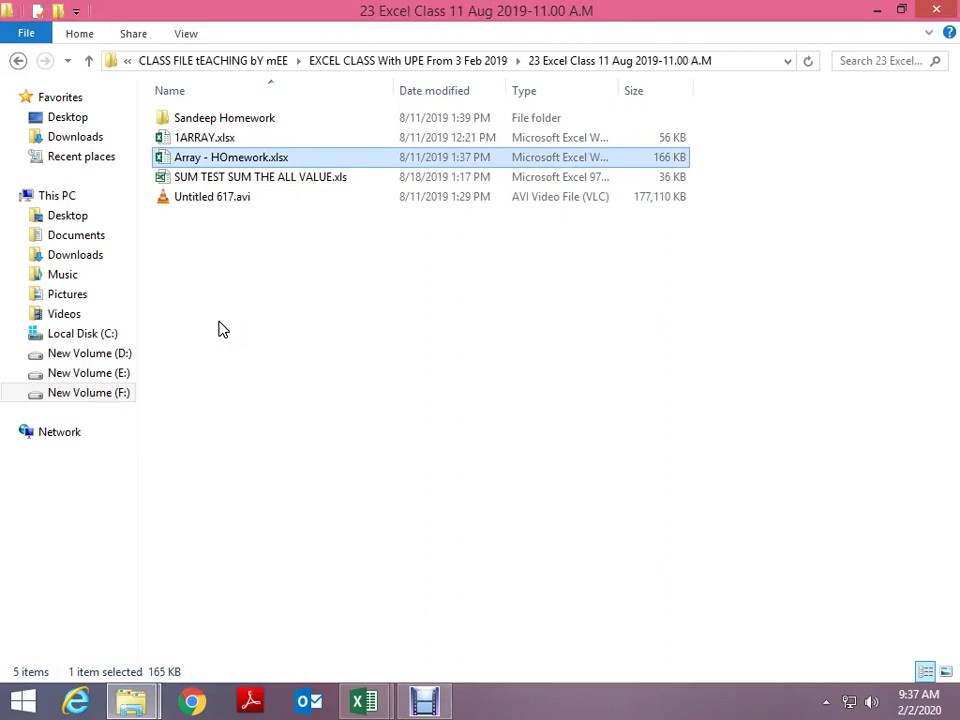
- Cycle through the open windows to reach the course folder in File Explorer
key(alt+Tab)
key(alt+Tab)
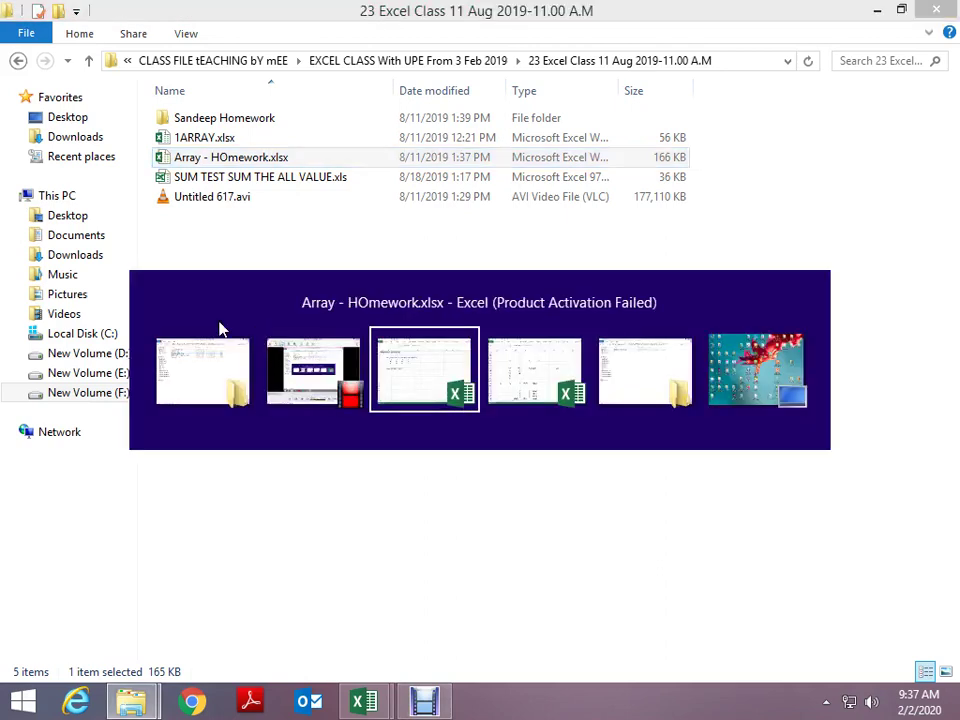
key(alt+Tab)
key(alt+Tab)
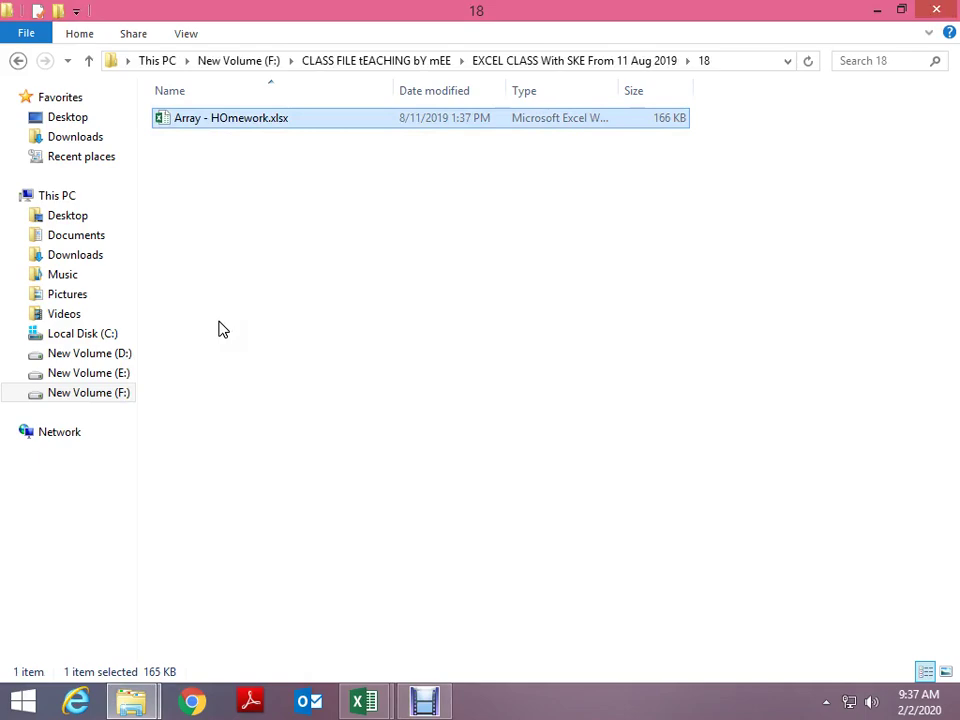
key(alt+Tab)
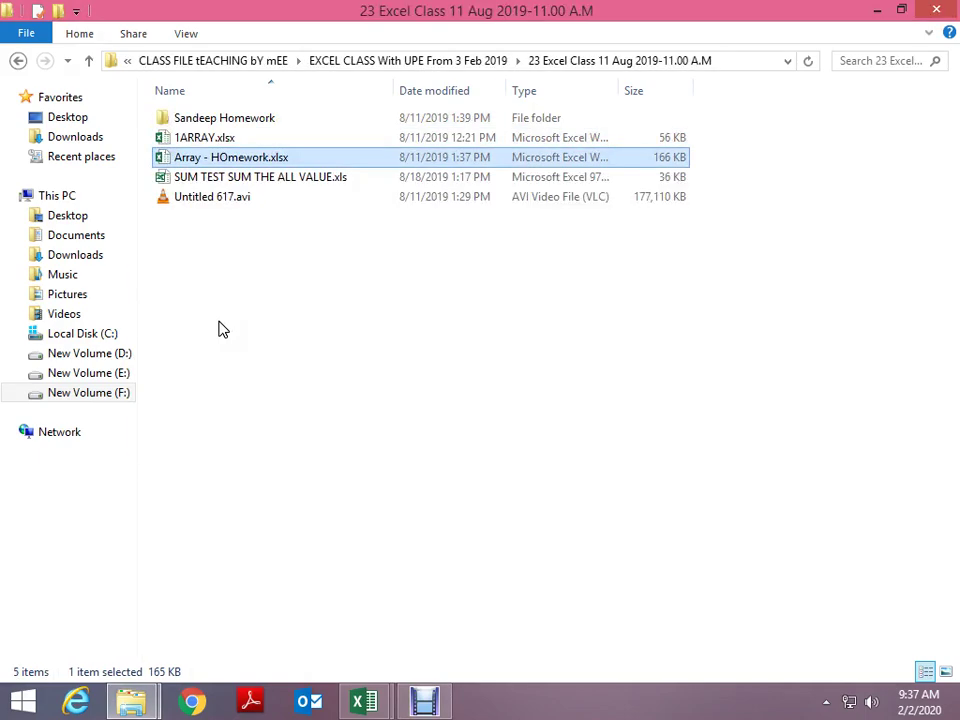
key(alt+Tab)
key(alt+Tab)
key(alt+Tab)
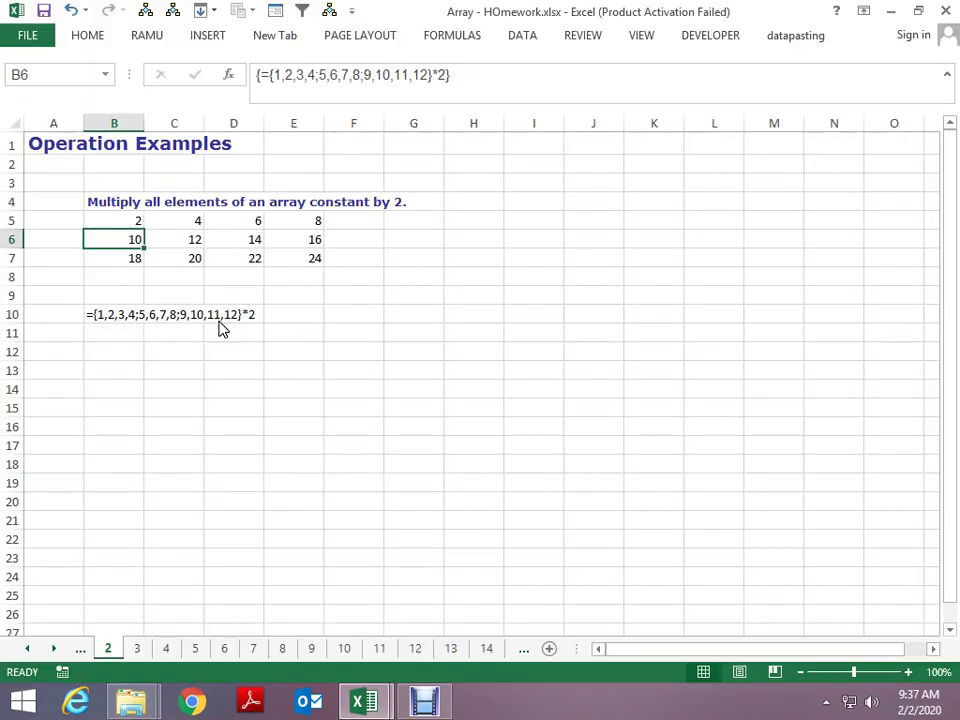
key(alt+Tab)
key(alt+Tab)
key(alt+Tab)
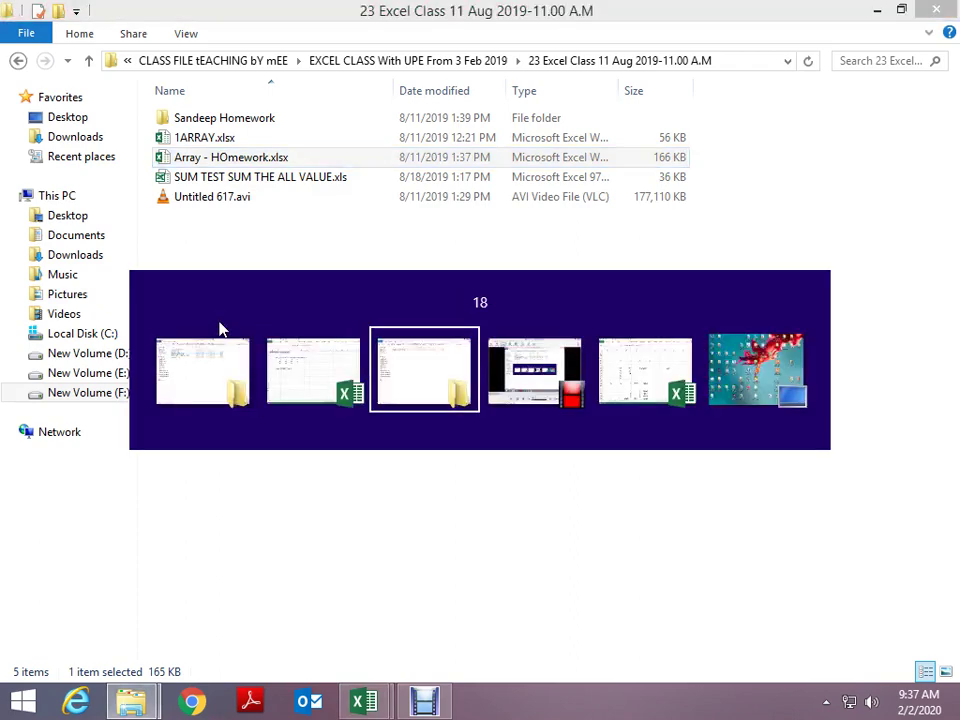
- Browse the 17 Excel Class and 16 Excel Class folders looking for the workbook
key(alt+Up)
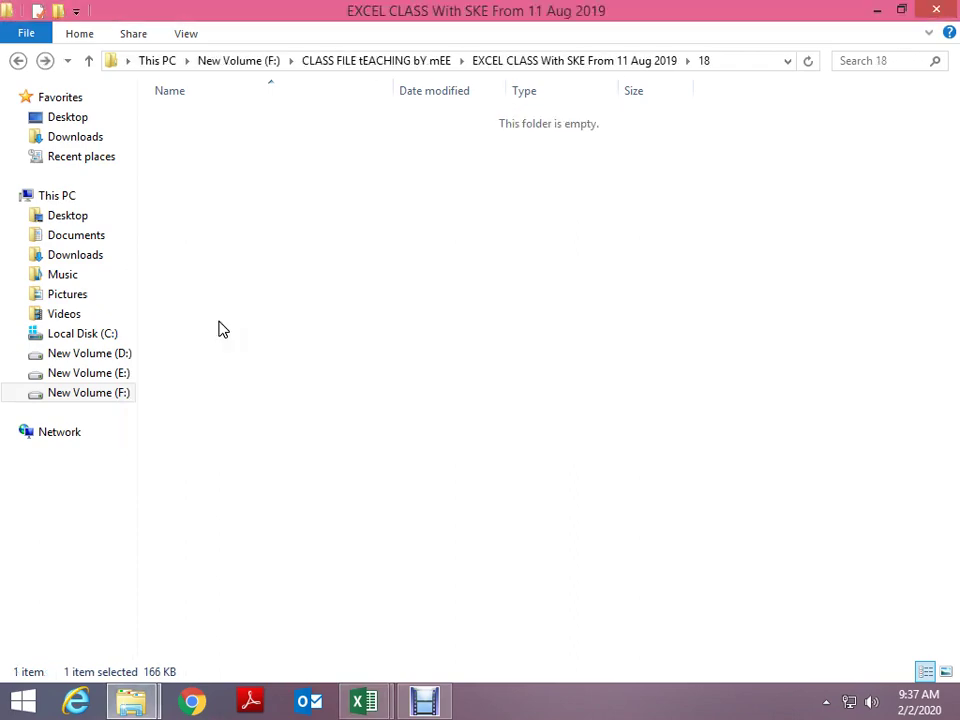
key(Up)
key(Return)
key(End)
key(Up)
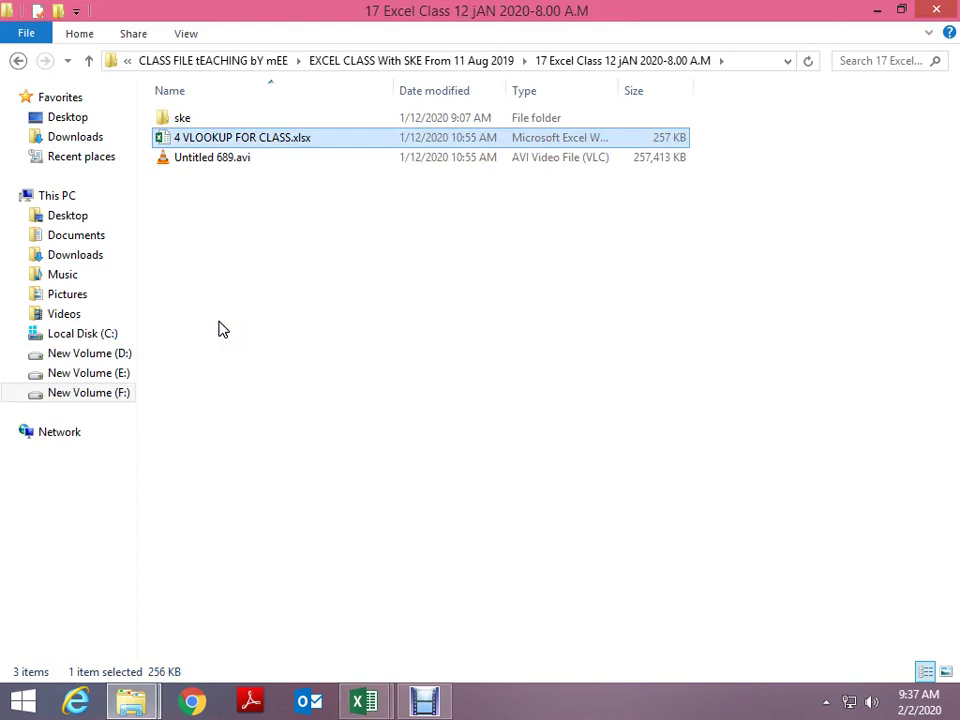
key(alt+Up)
key(Up)
key(Return)
key(Down)
key(Down)
key(Down)
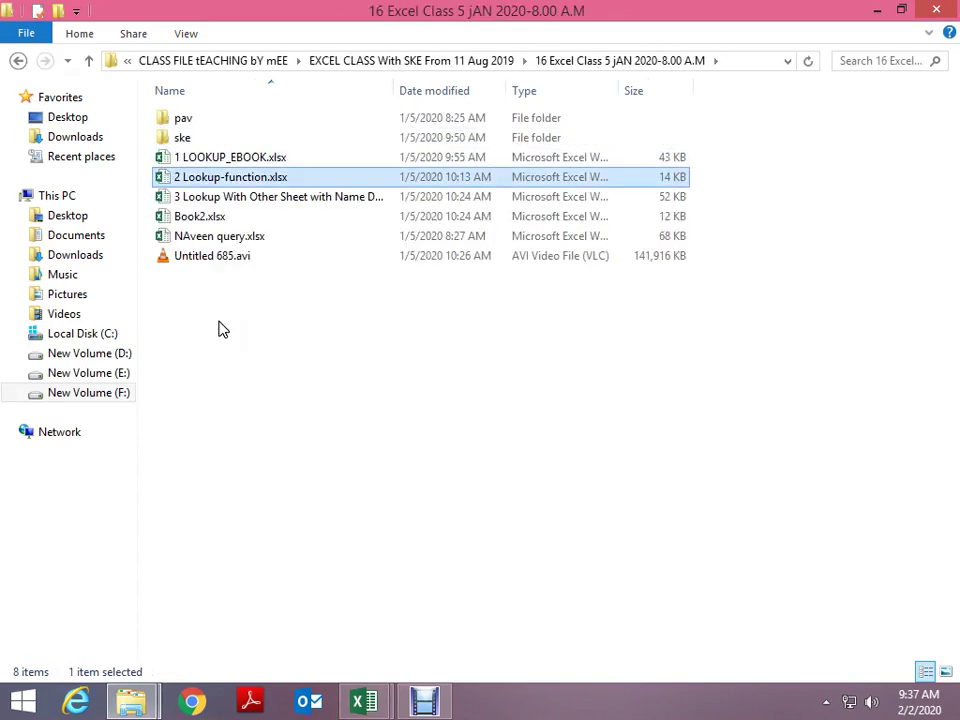
key(Down)
key(Down)
key(Up)
key(Up)
key(Up)
- Open Homework.xlsx from the 15 Excel Class folder's Homework subfolder
key(alt+Up)
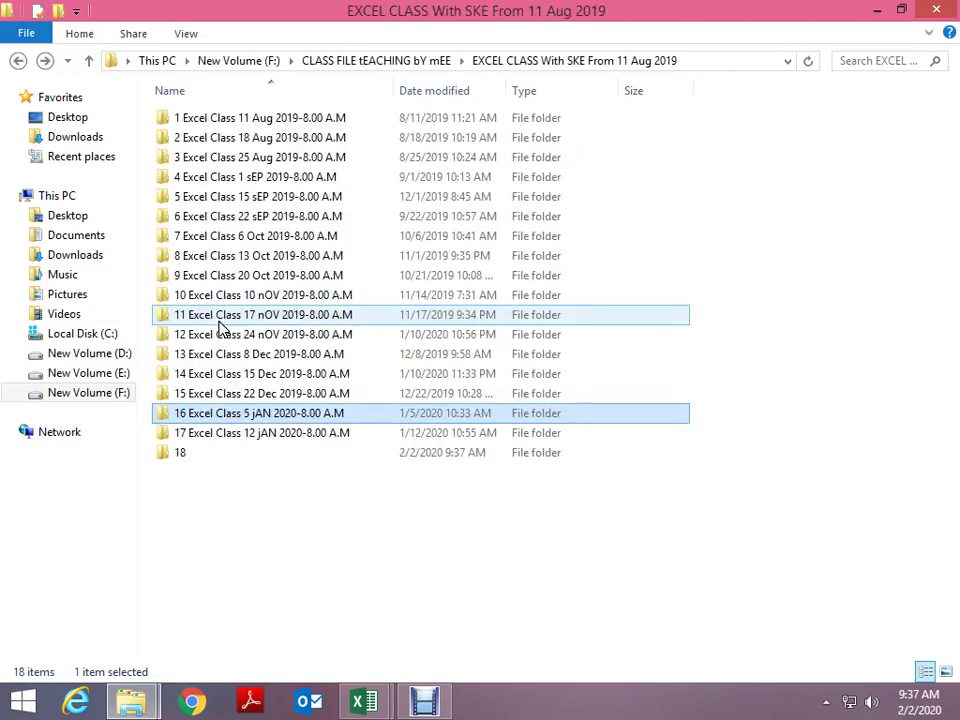
key(Up)
key(Return)
key(Down)
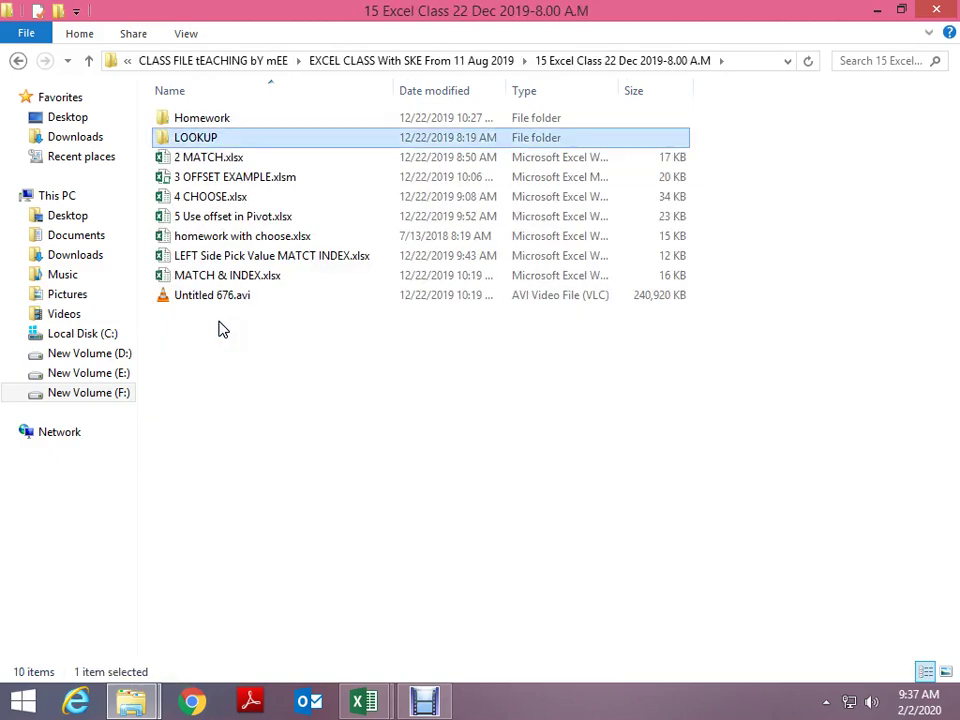
key(Down)
key(Up)
key(Up)
key(Return)
key(Down)
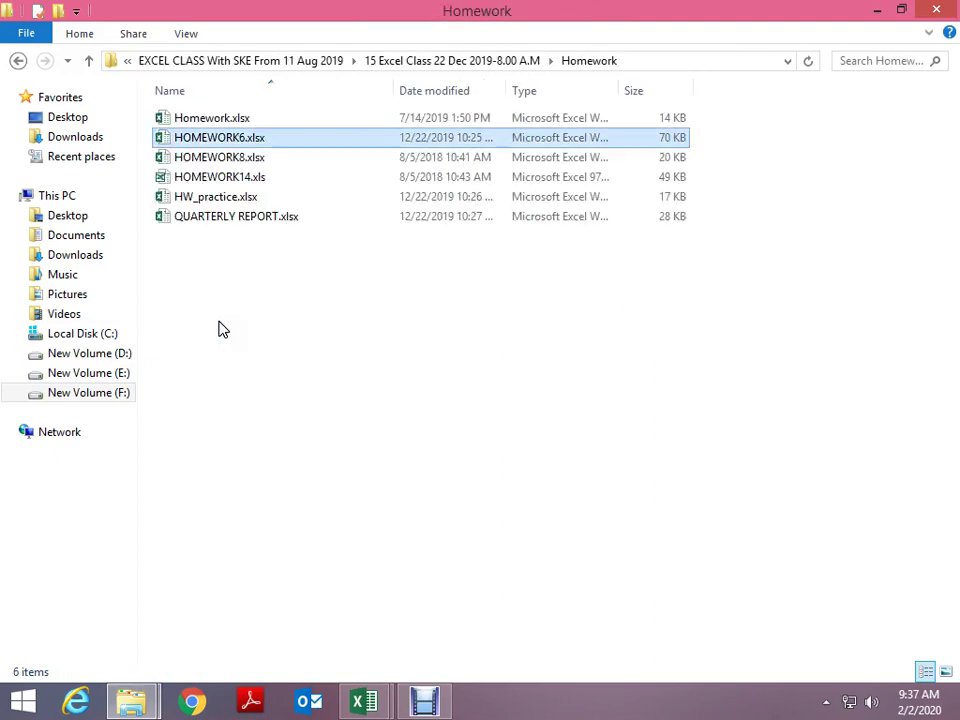
key(Down)
key(Down)
key(Down)
key(Down)
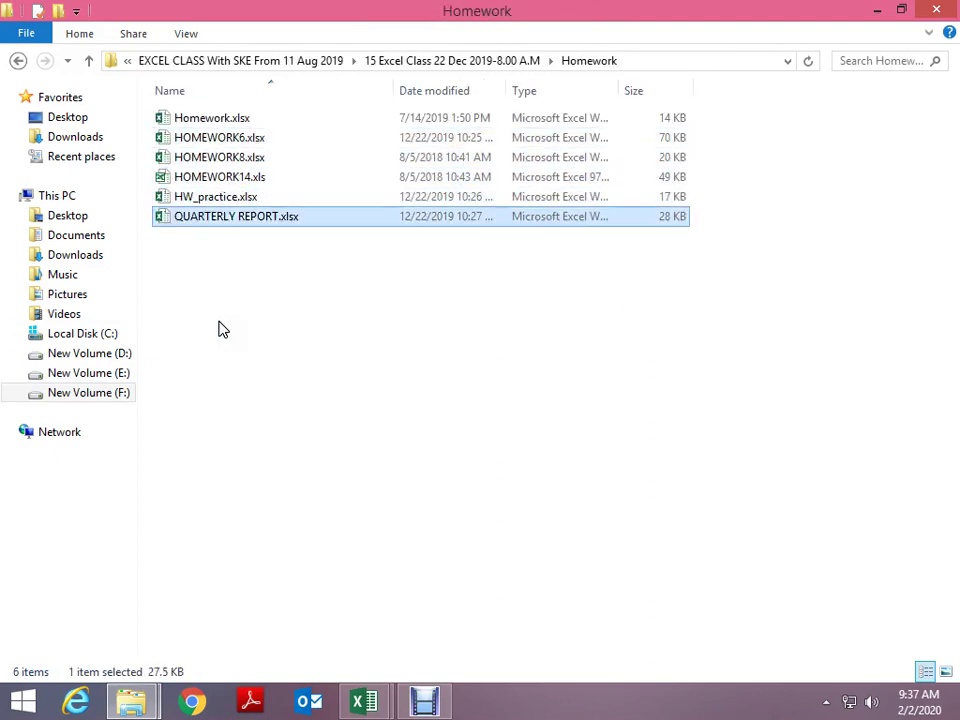
key(Up)
key(Up)
key(Up)
key(Up)
key(Return)
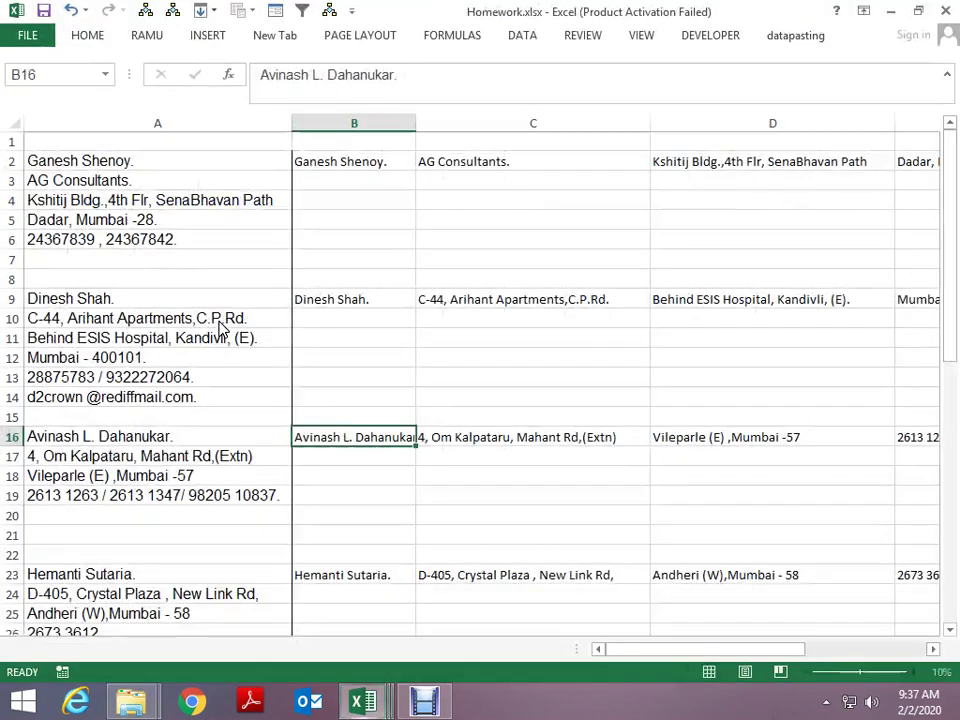
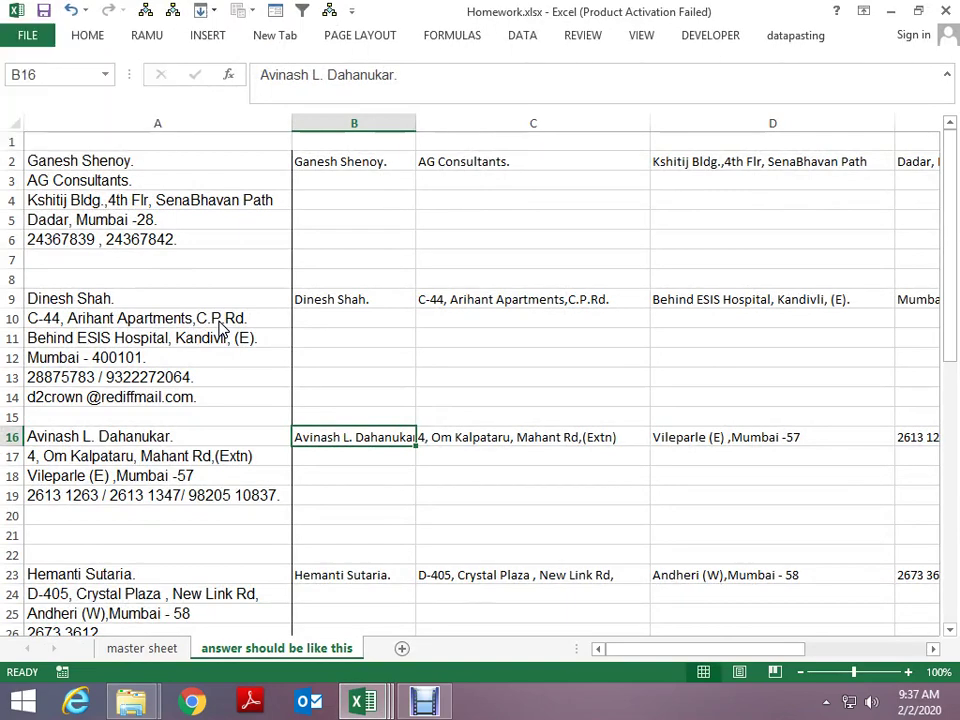
- Close the Homework and Array workbooks and open HOMEWORK6.xlsx
key(alt+space)
key(Up)
key(Return)
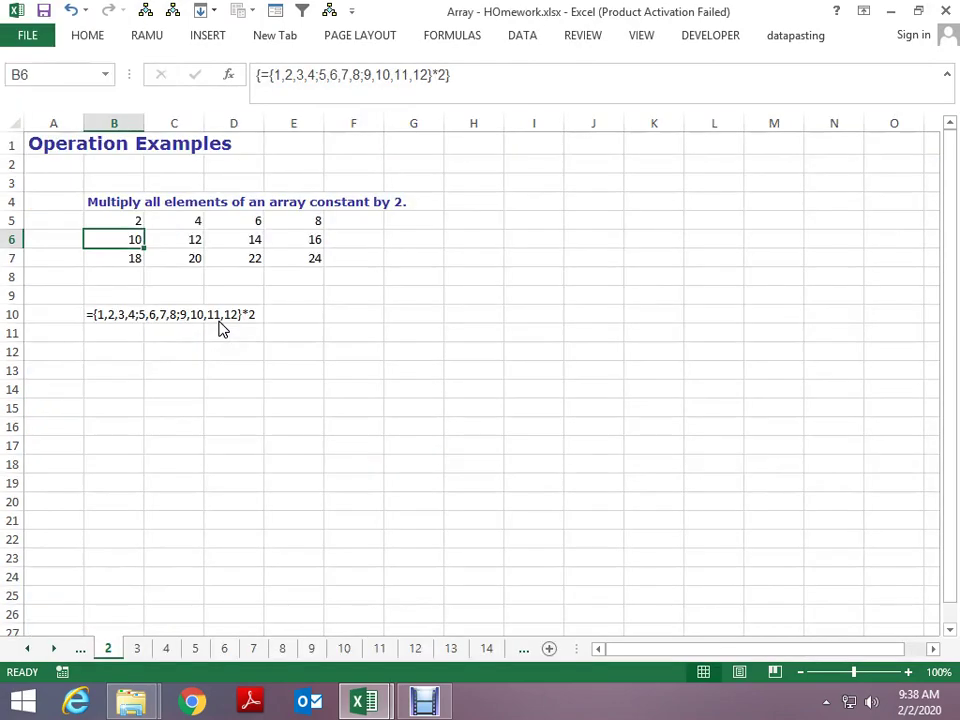
key(alt+F4)
key(Down)
key(Return)
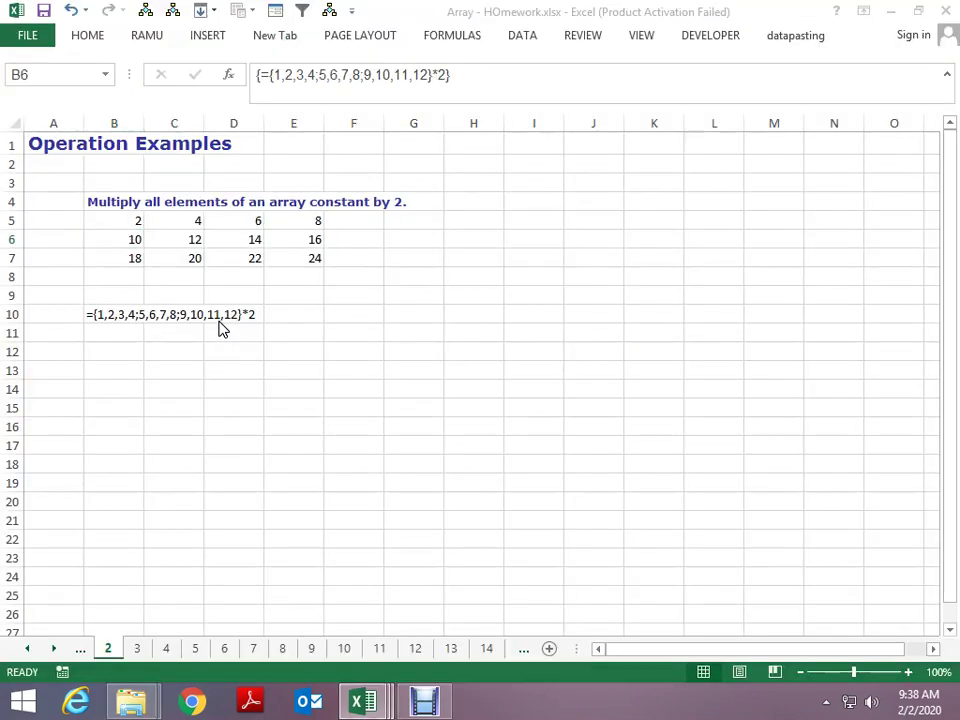
- Review the ID/product data and the yellow example output grid
key(Up)
key(Down)
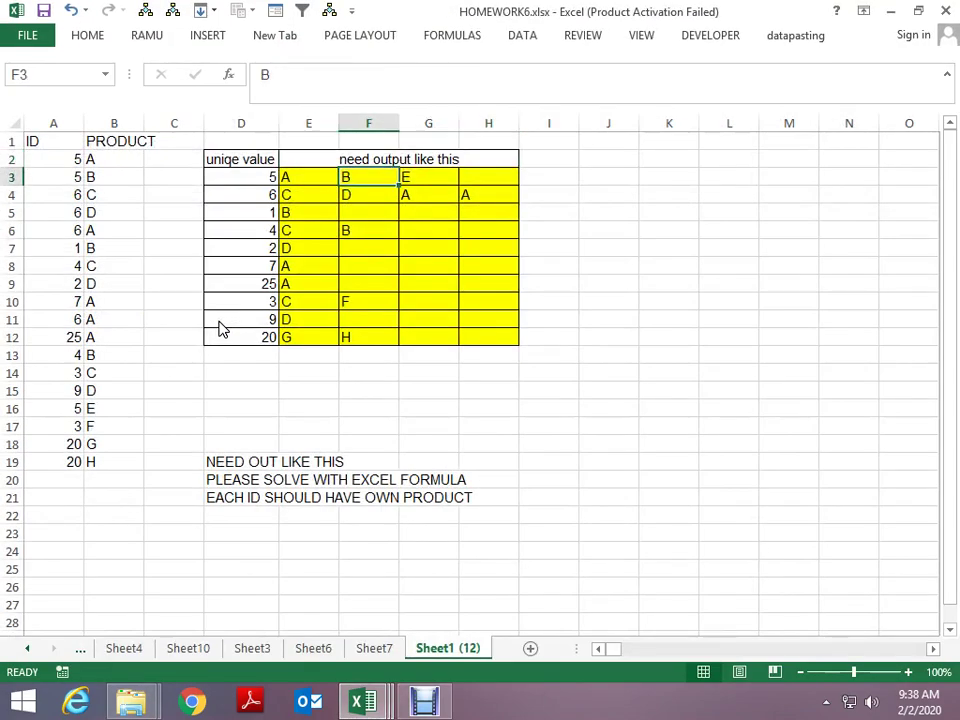
key(Left)
key(Left)
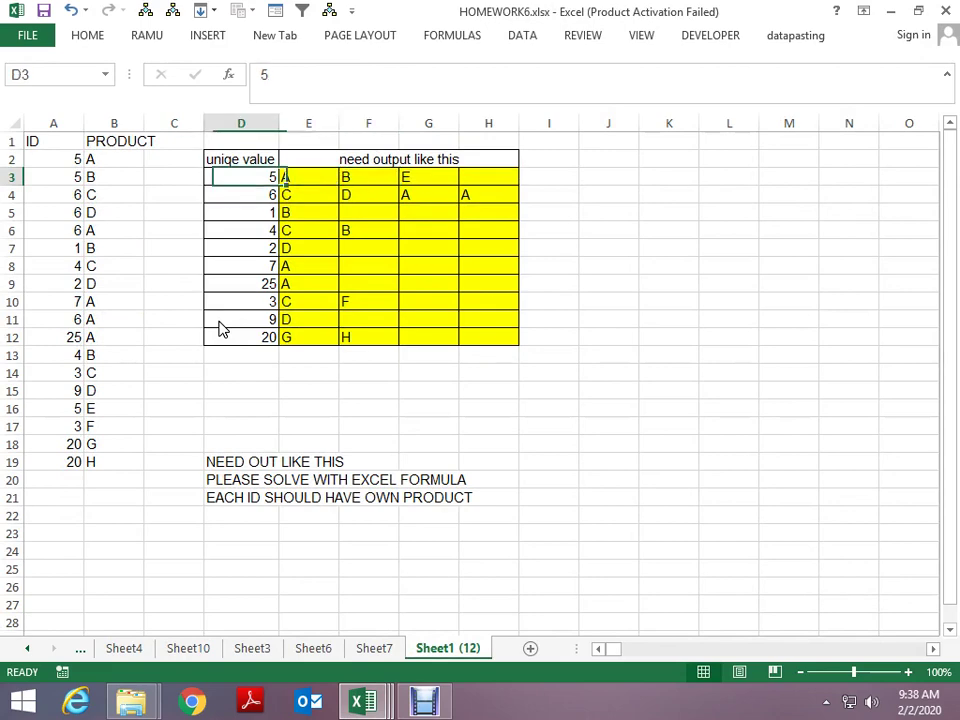
key(Left)
key(Left)
key(Left)
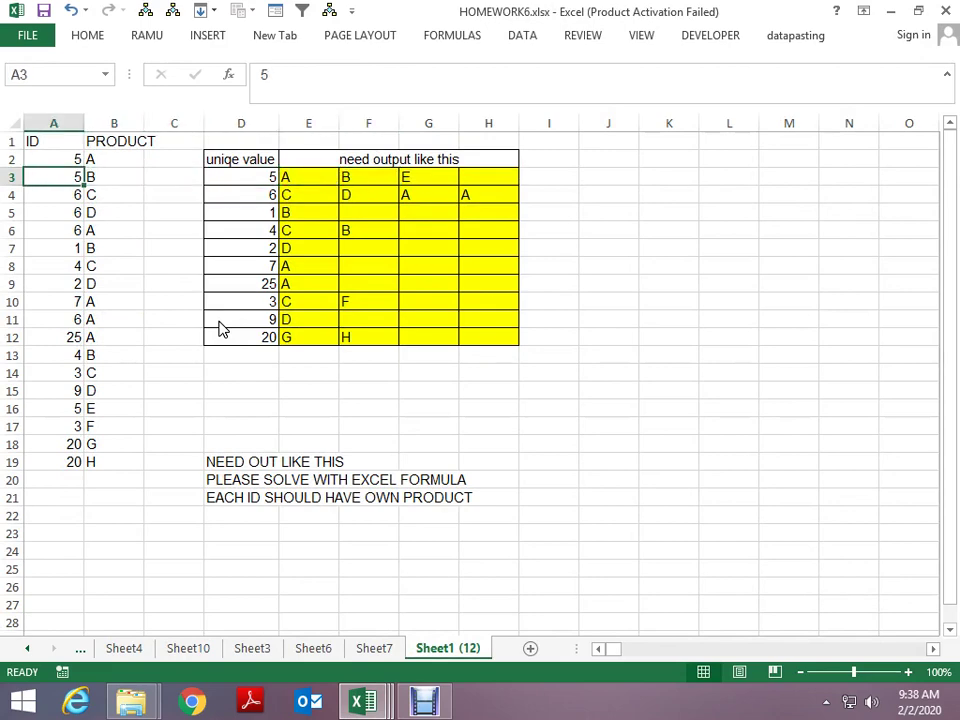
key(Up)
key(Up)
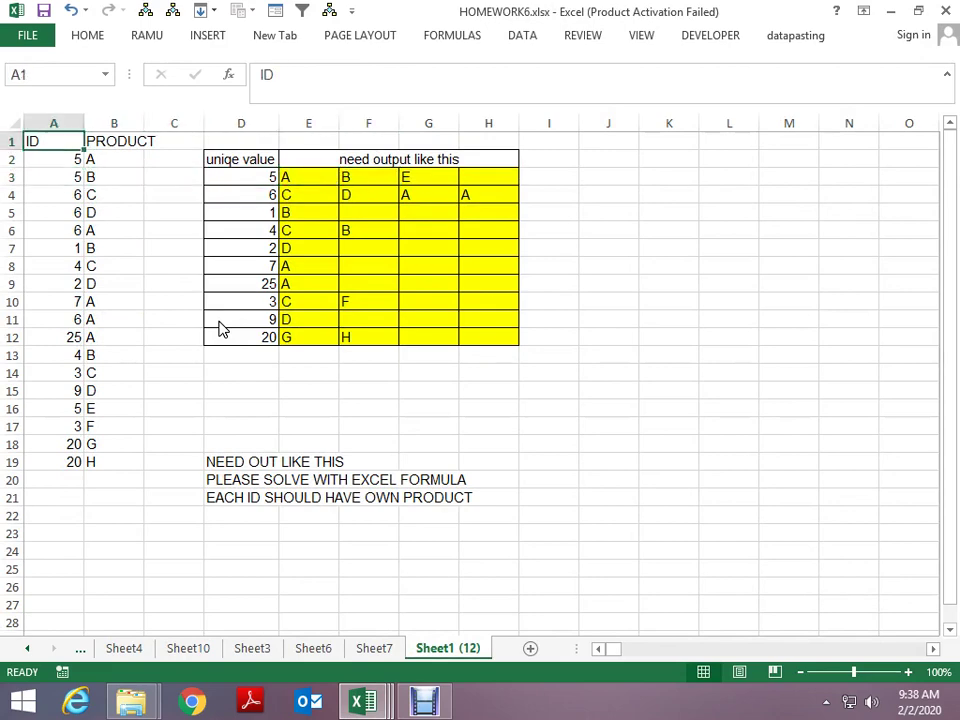
key(Right)
key(Right)
key(Right)
key(Right)
key(Right)
key(Right)
key(Right)
key(Right)
key(Right)
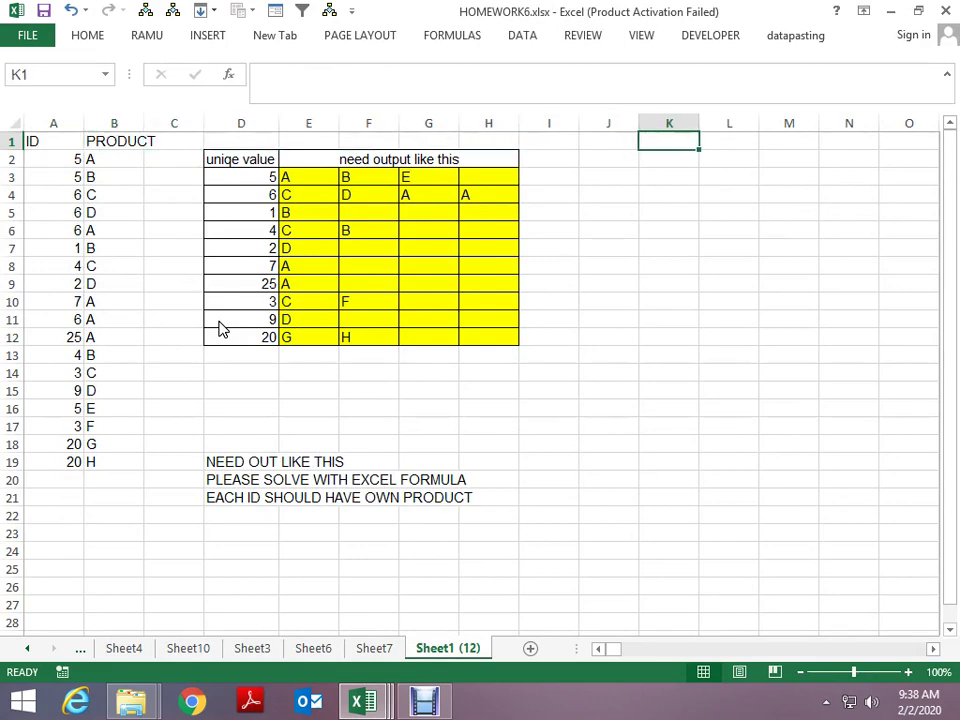
key(Down)
key(Down)
key(Left)
key(Left)
key(Left)
key(Left)
key(Left)
key(Left)
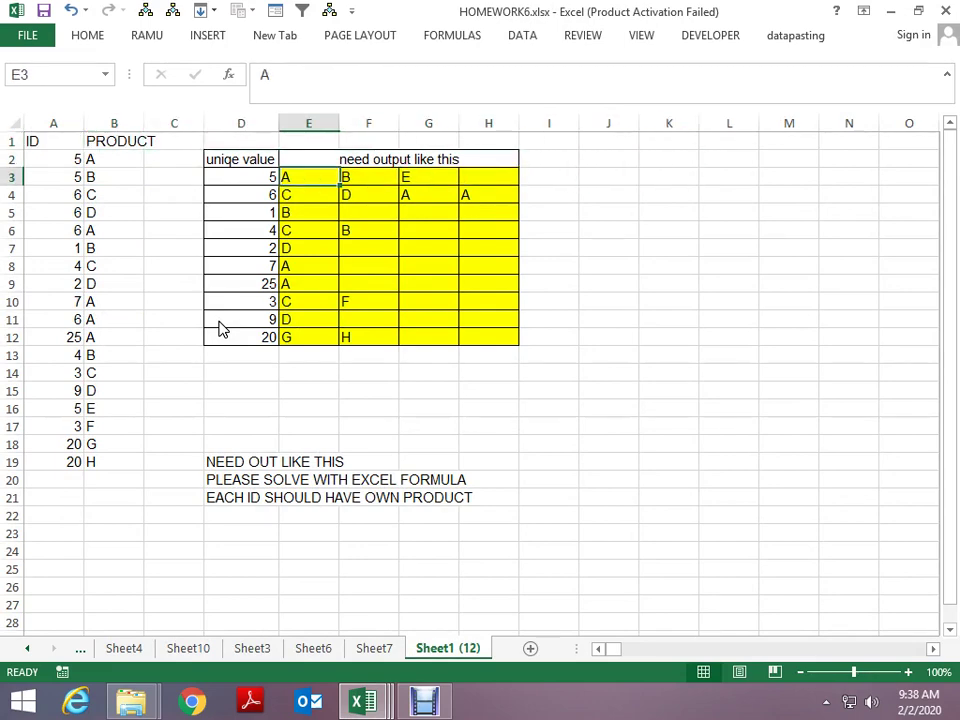
key(Up)
key(Up)
key(Left)
key(Left)
key(Left)
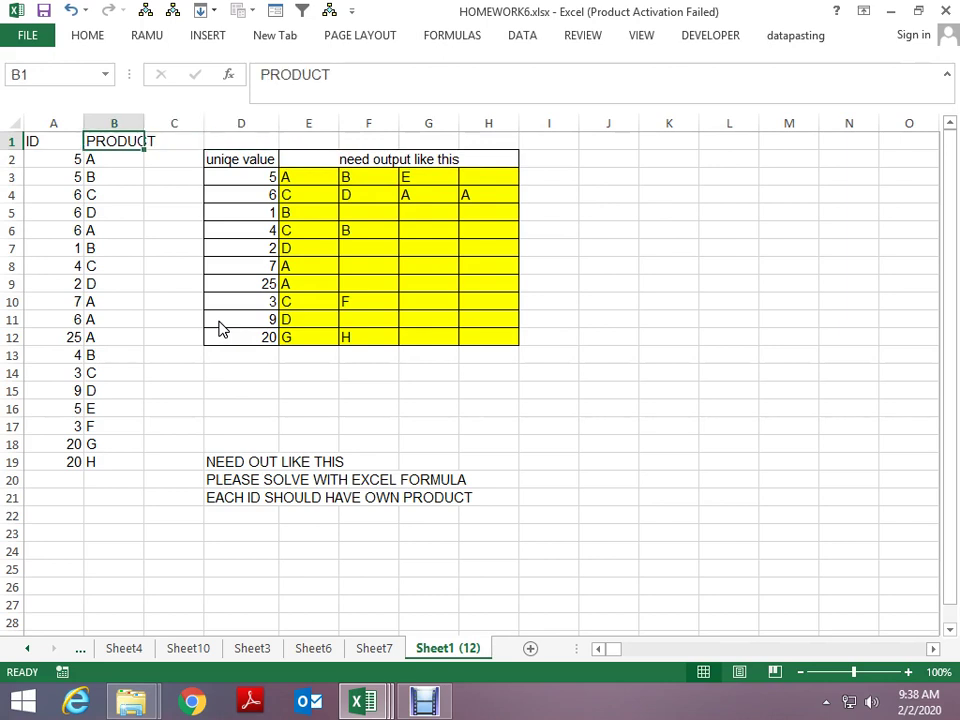
key(Left)
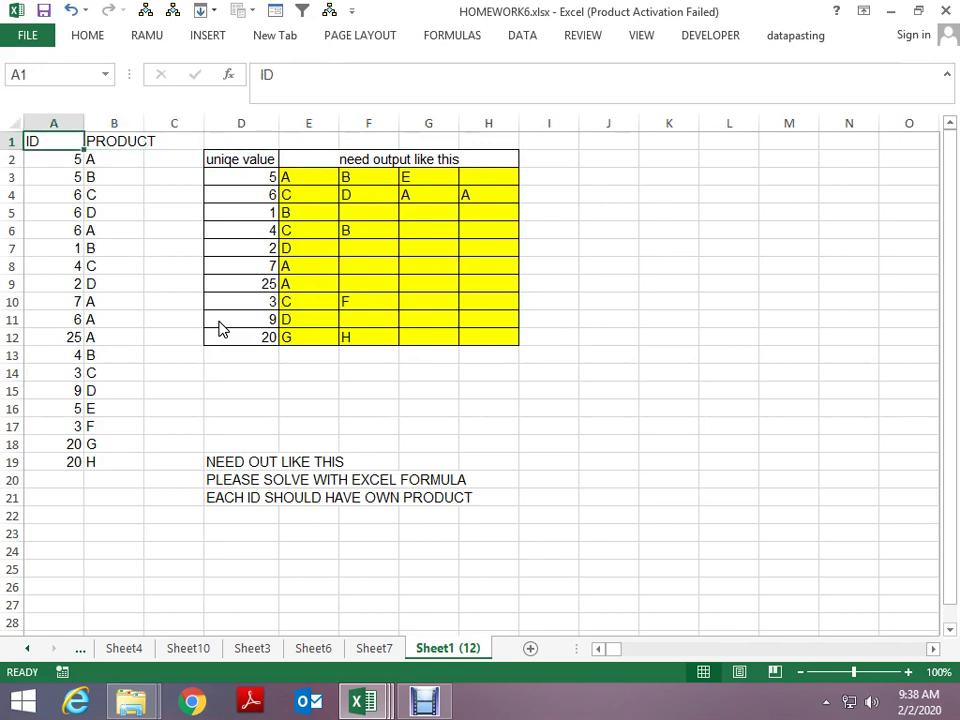
- Copy Sheet1 (12) as Sheet1 (13) and clear the yellow E3:H12 output cells
click(480, 646)
drag(480, 646, 526, 648)
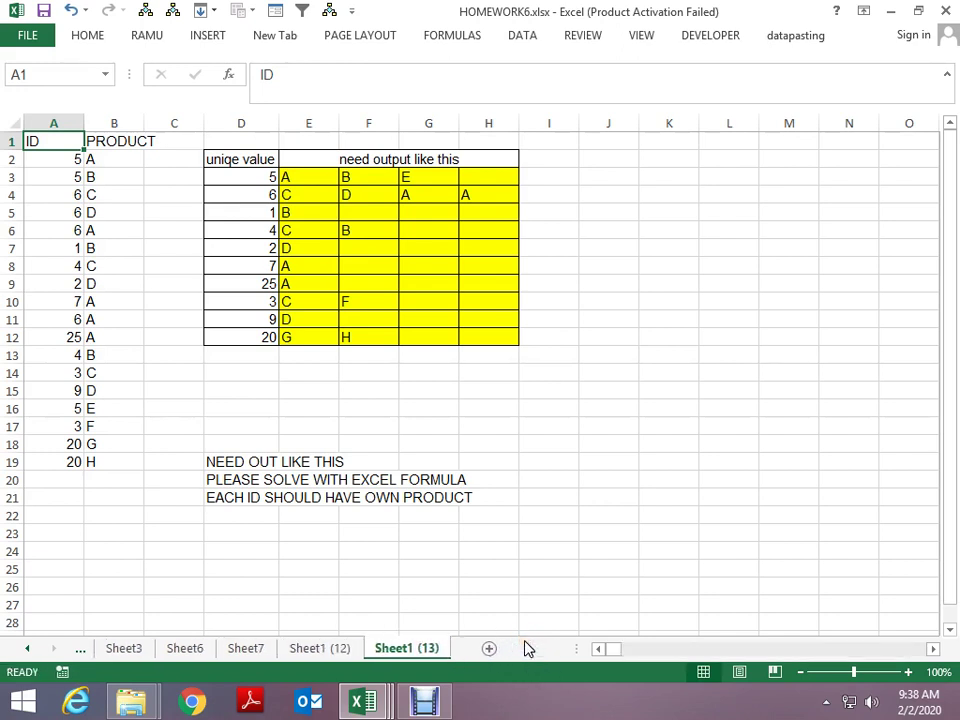
key(Right)
key(Right)
key(Right)
key(Down)
key(Down)
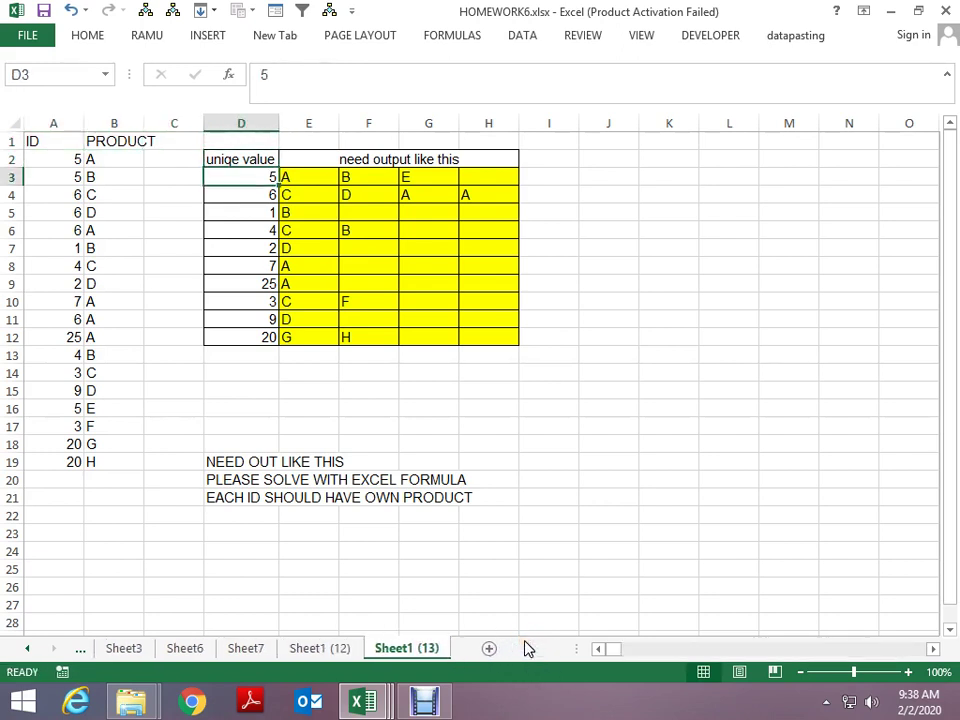
key(Up)
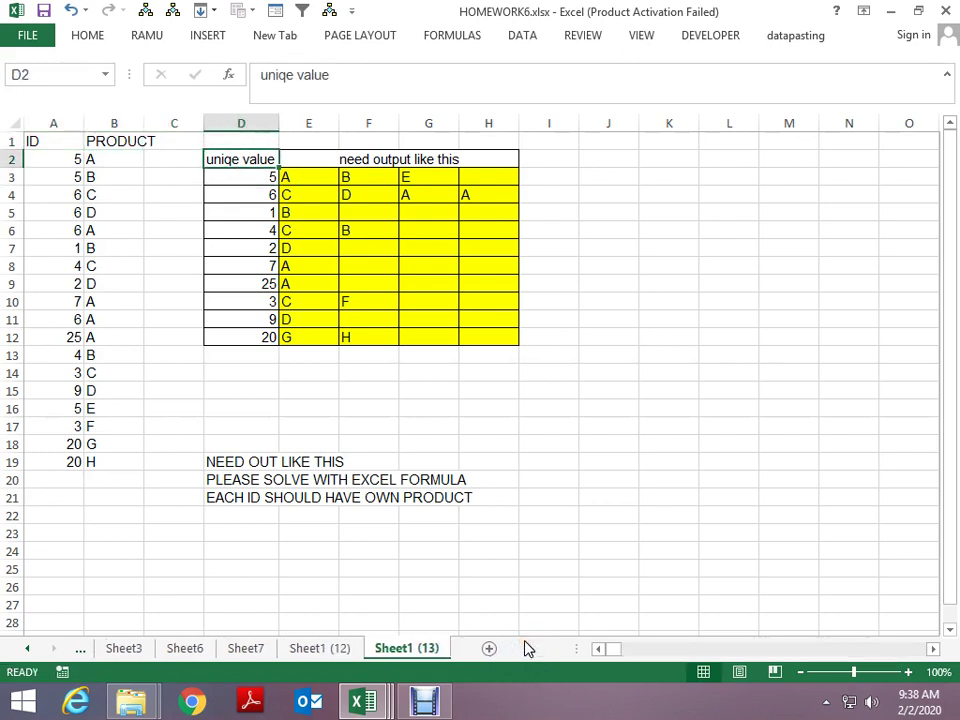
key(Right)
key(Down)
key(ctrl+shift+Down)
key(shift+Right)
key(shift+Right)
key(shift+Right)
key(Delete)
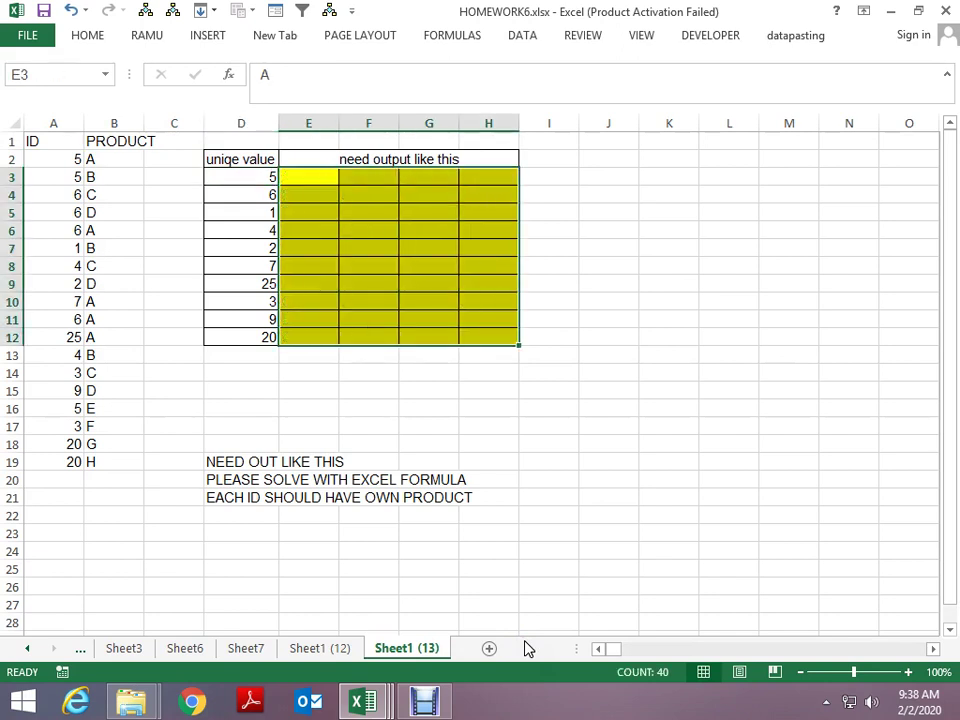
key(Delete)
- Review the unique value header and the source ID column, ending at cell E3
key(Left)
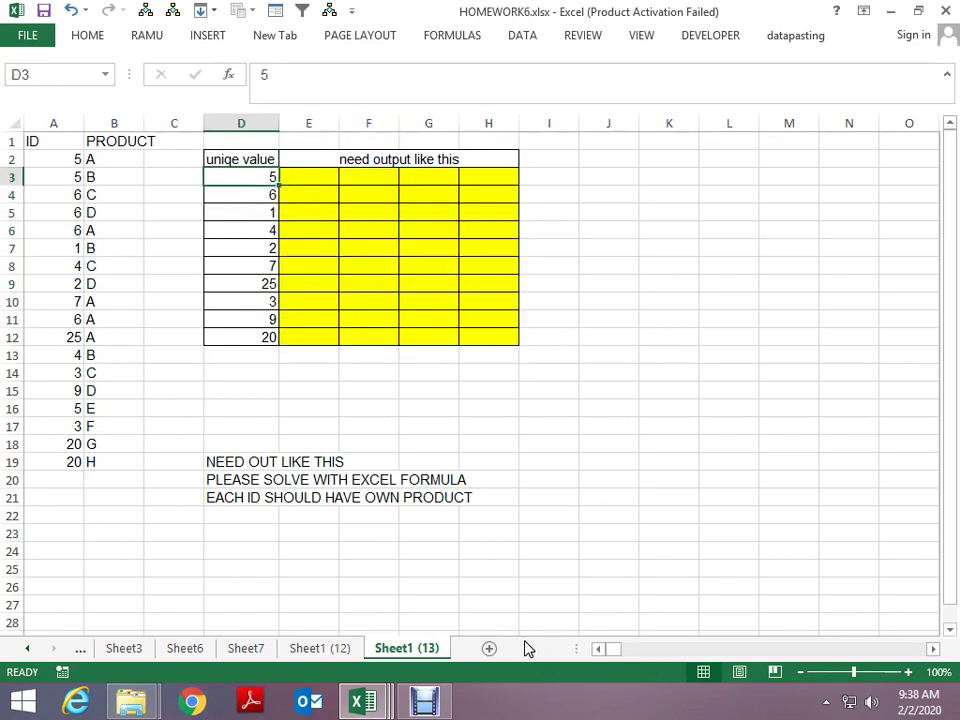
key(Up)
key(Down)
key(Left)
key(Left)
key(Left)
key(Up)
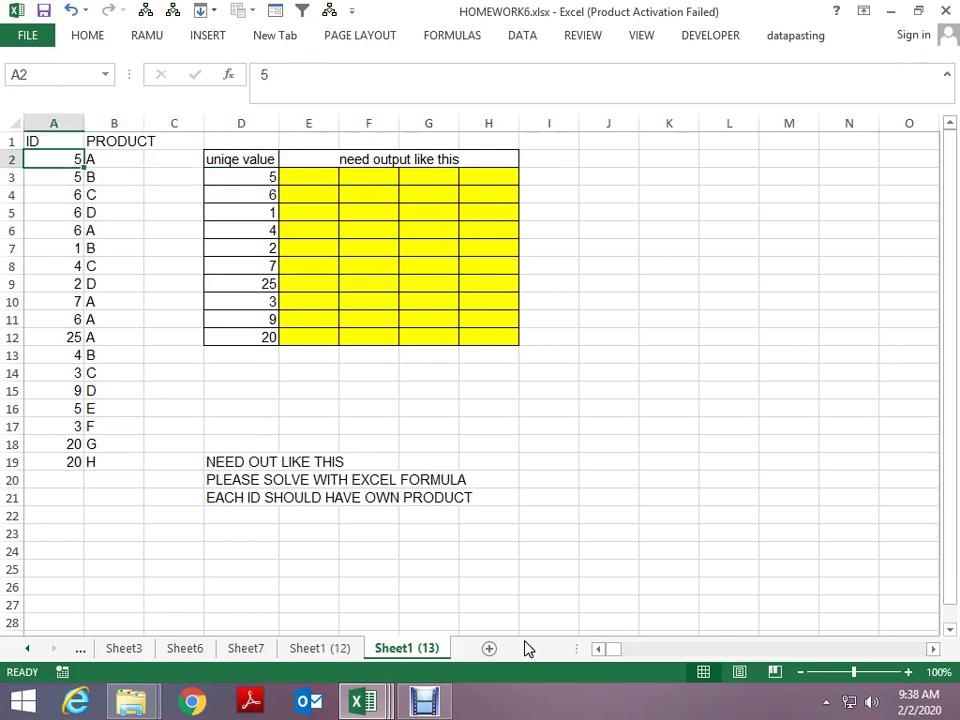
key(Down)
key(Down)
key(Down)
key(Down)
key(Down)
key(Down)
key(Down)
key(Down)
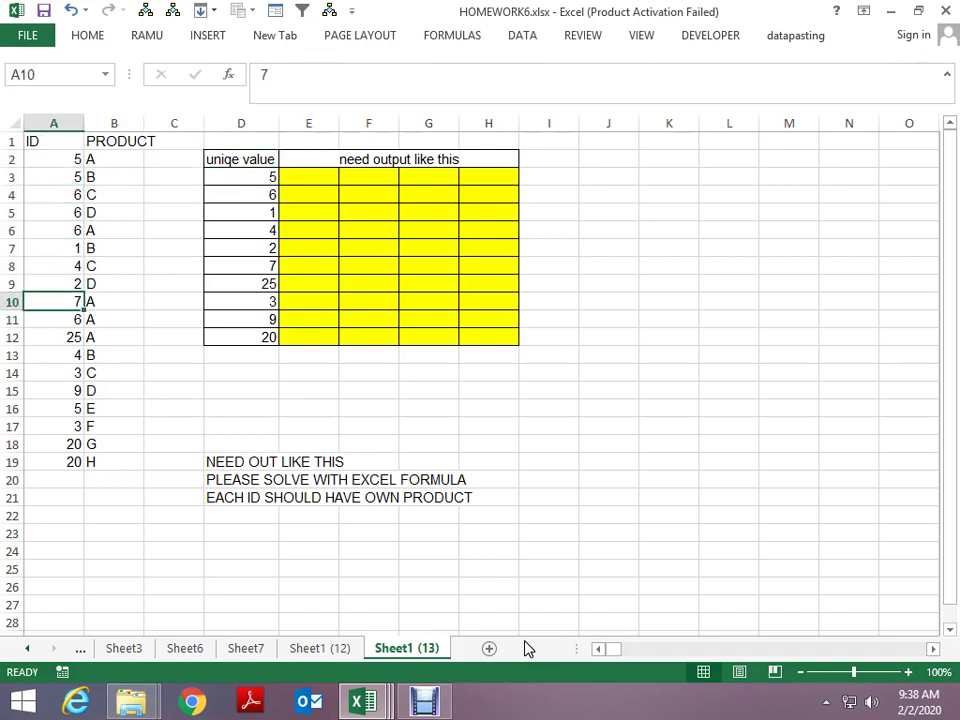
key(Down)
key(Down)
key(Down)
key(Down)
key(Down)
key(Down)
key(Up)
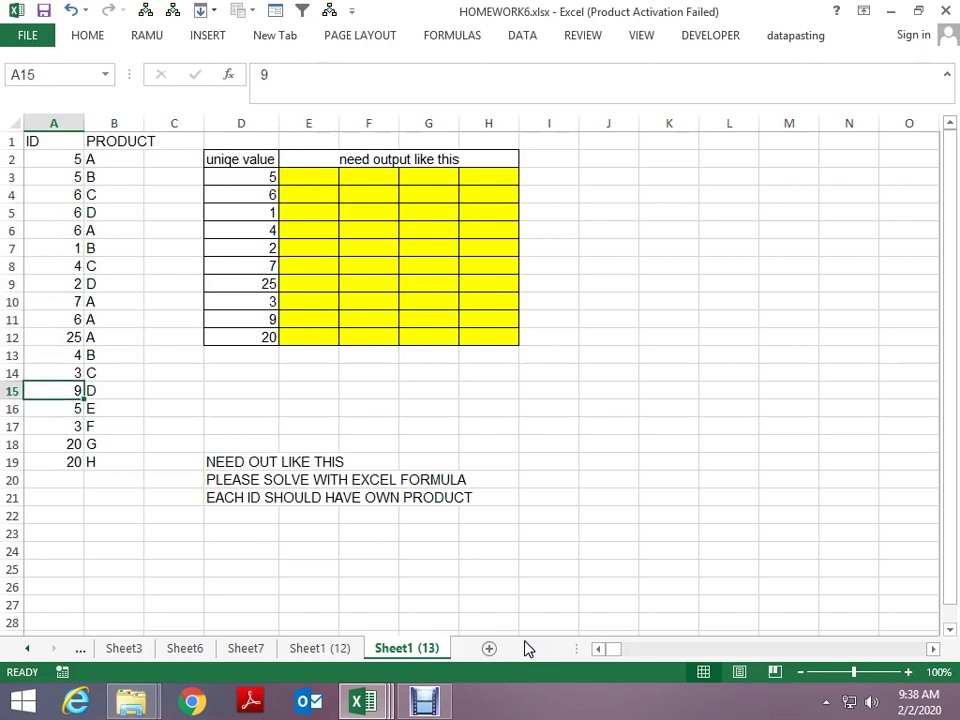
key(Up)
key(Up)
key(Up)
key(Up)
key(Up)
key(Up)
key(Right)
key(Right)
key(Right)
key(Right)
key(Down)
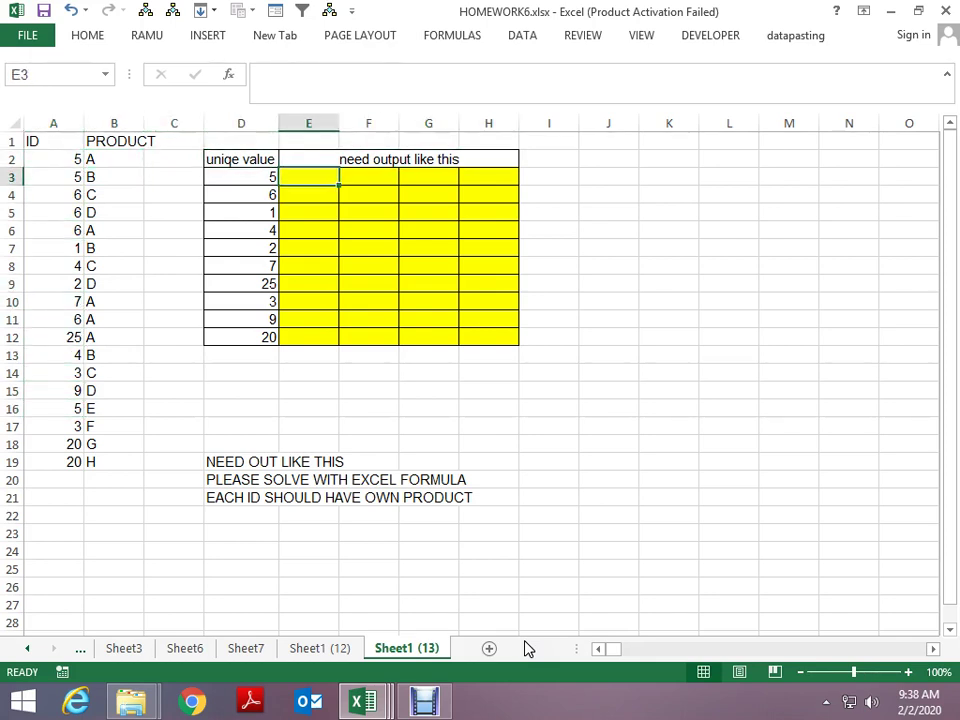
- Enter sample products A, B and E in cells E3:G3
text(A)
key(Right)
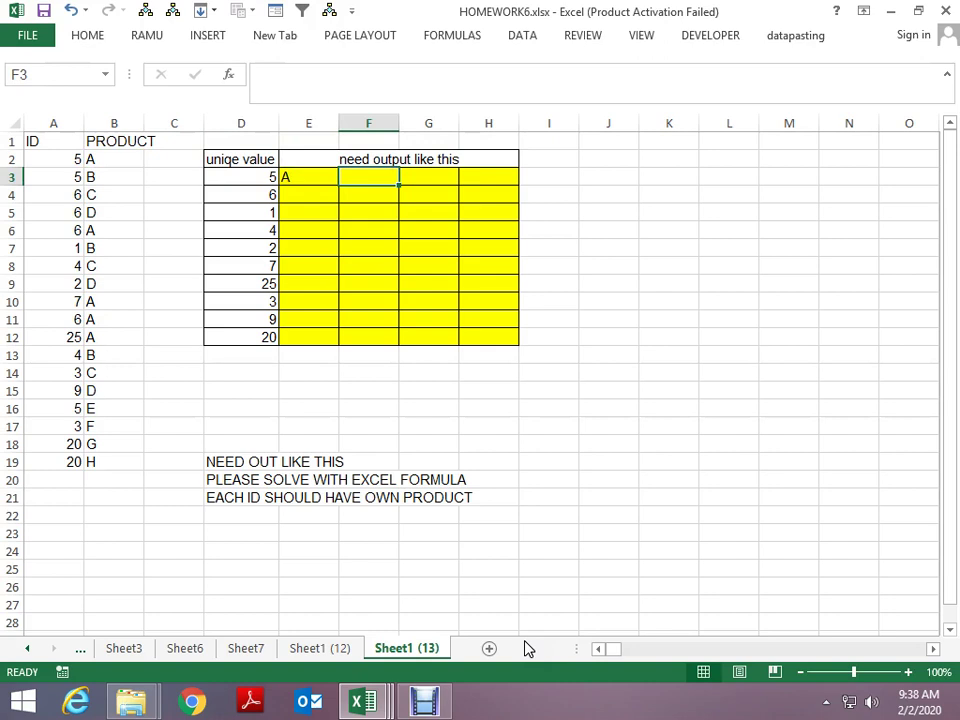
text(B)
key(Right)
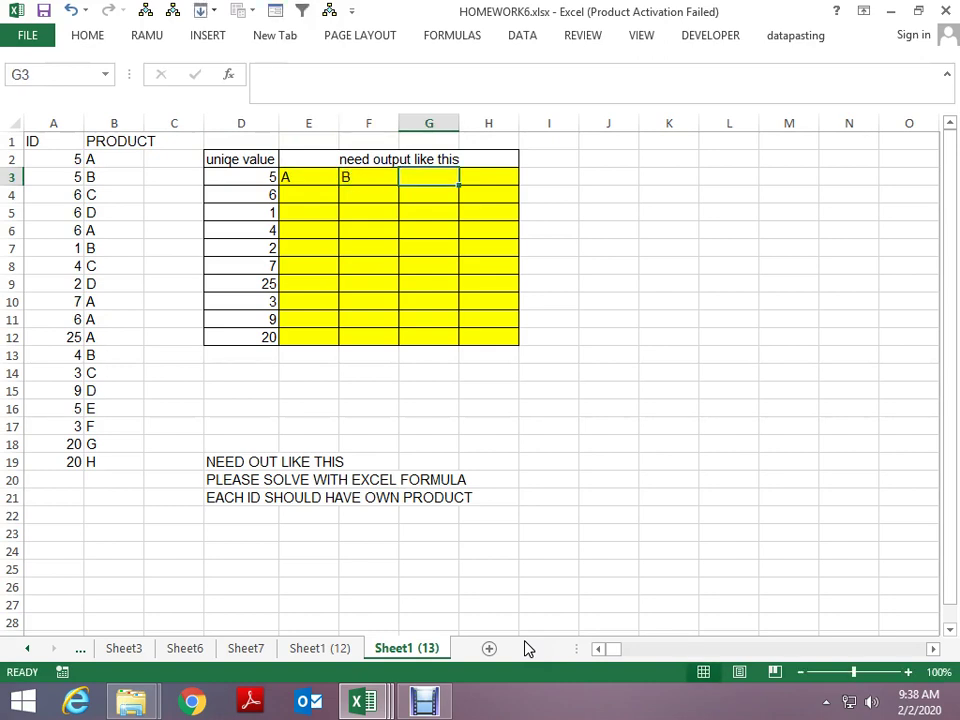
text(E)
key(Return)
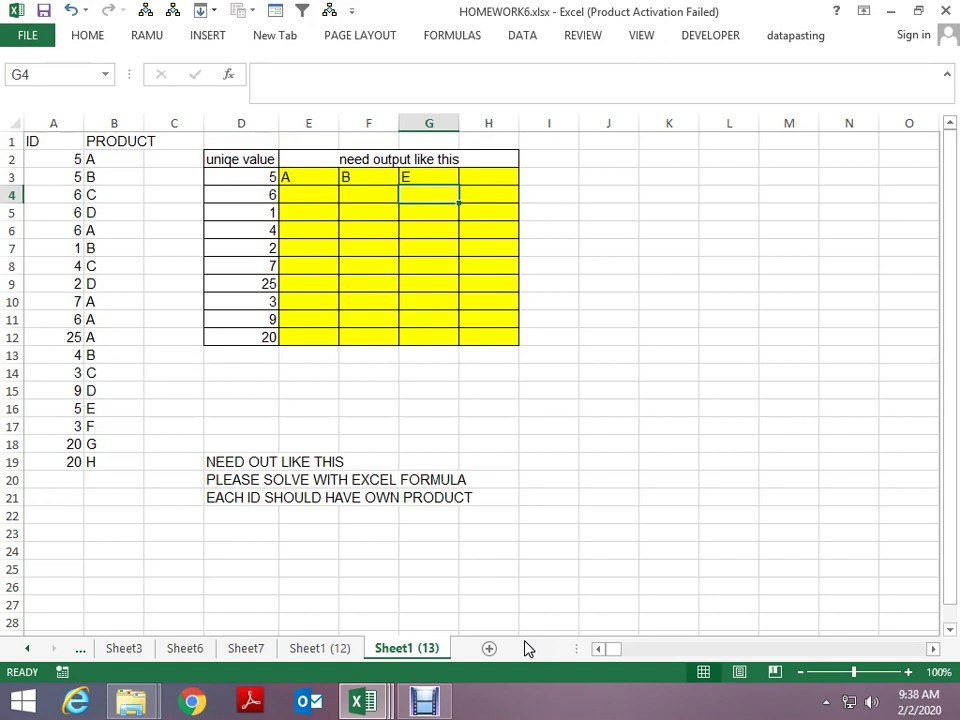
- Delete the sample entries from G3, F3 and E3
key(Up)
key(Delete)
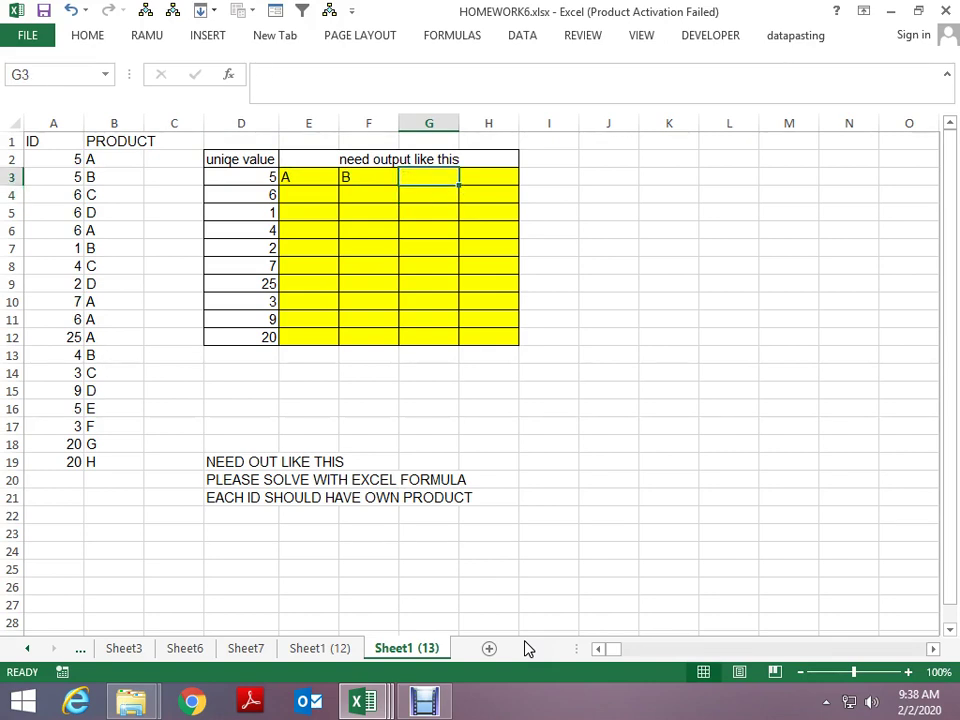
key(Left)
key(Delete)
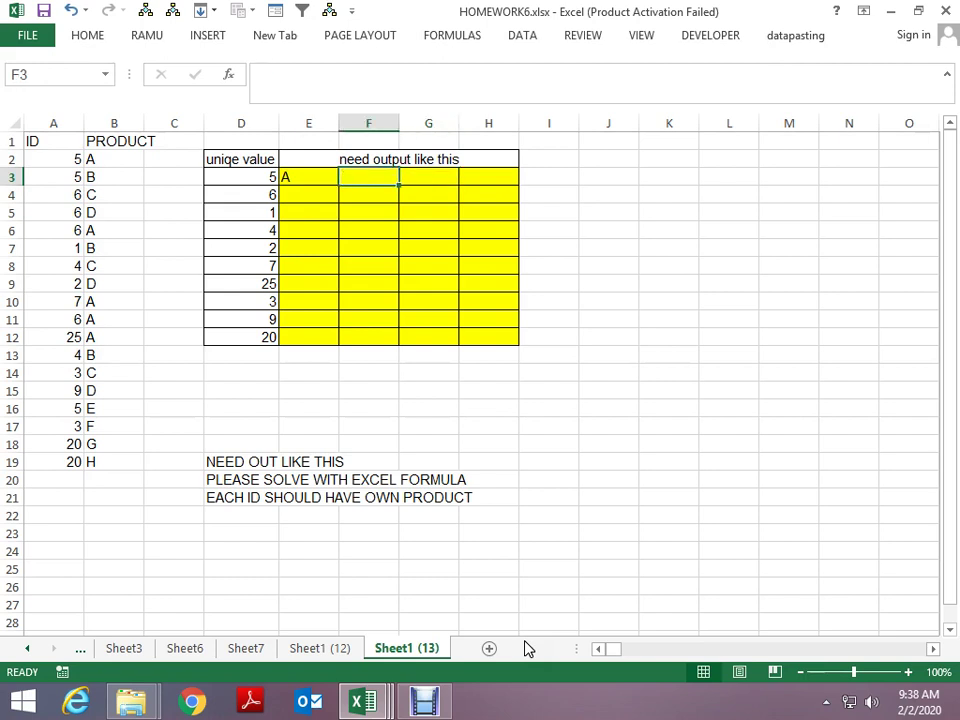
key(Left)
key(Left)
key(Right)
key(Delete)
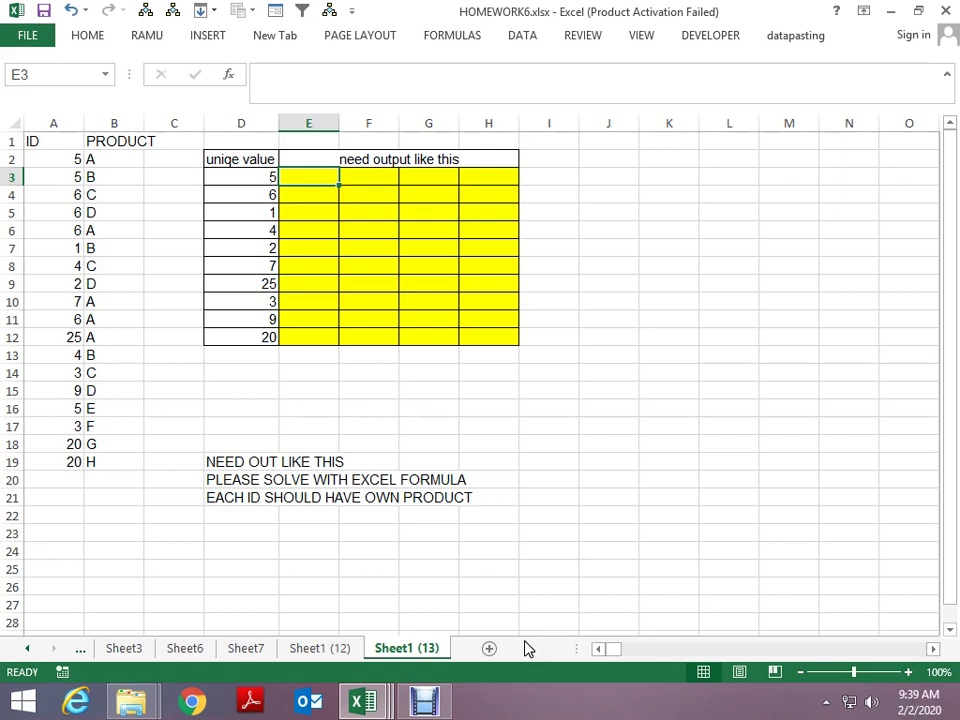
- Enter =IF(A1:A19=D3,ROW(A1:A19)) in cell E3
text(=)
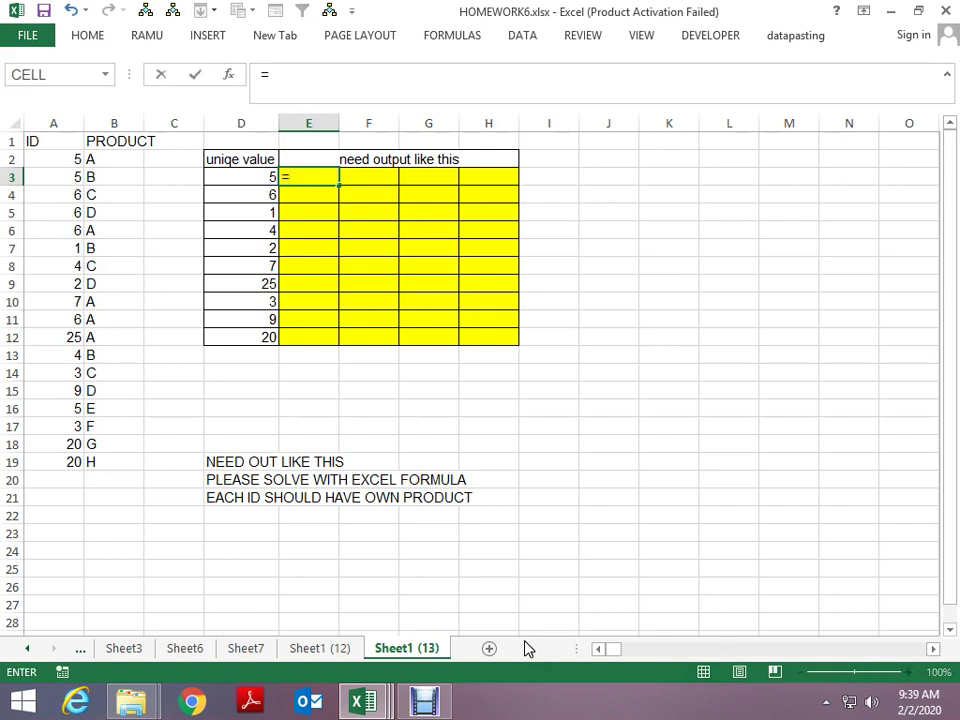
text(IF()
key(Left)
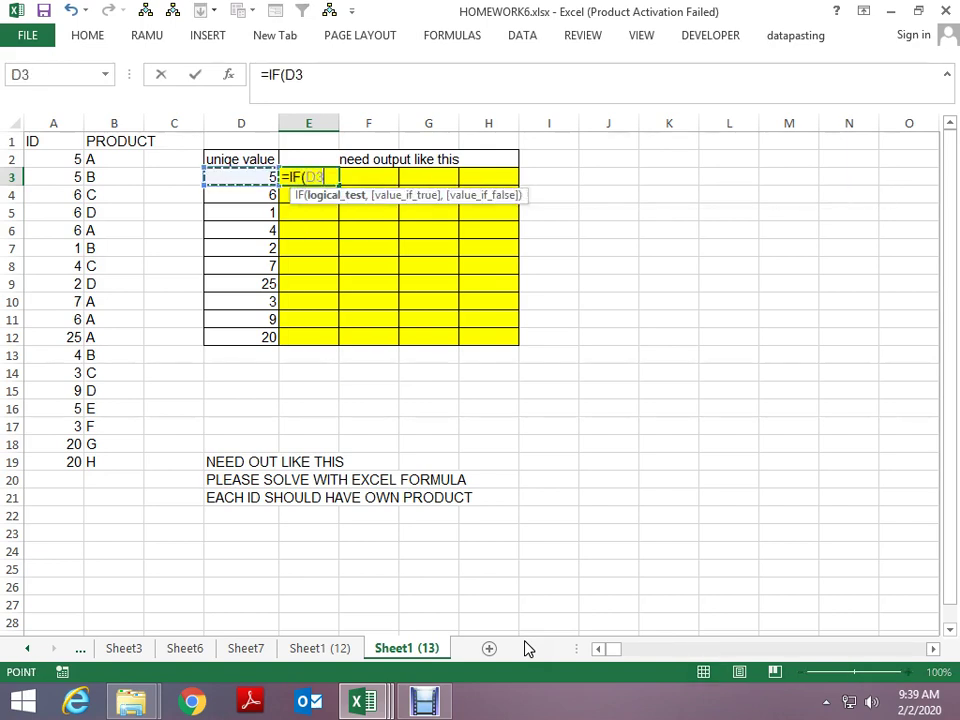
key(Left)
key(Left)
key(Left)
key(ctrl+space)
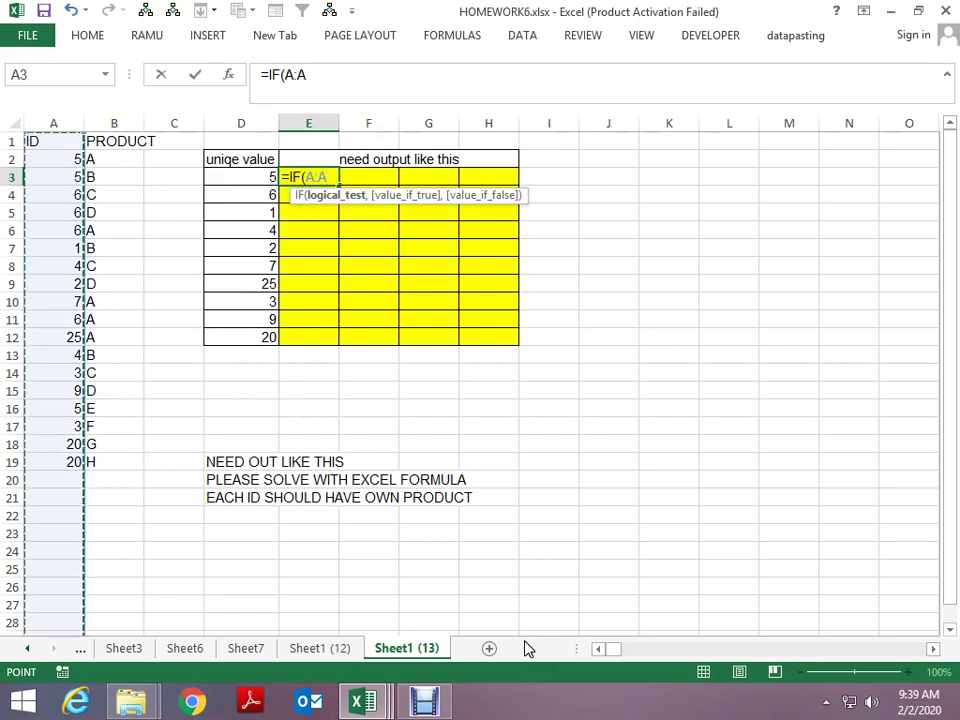
key(Up)
key(Up)
key(ctrl+shift+Down)
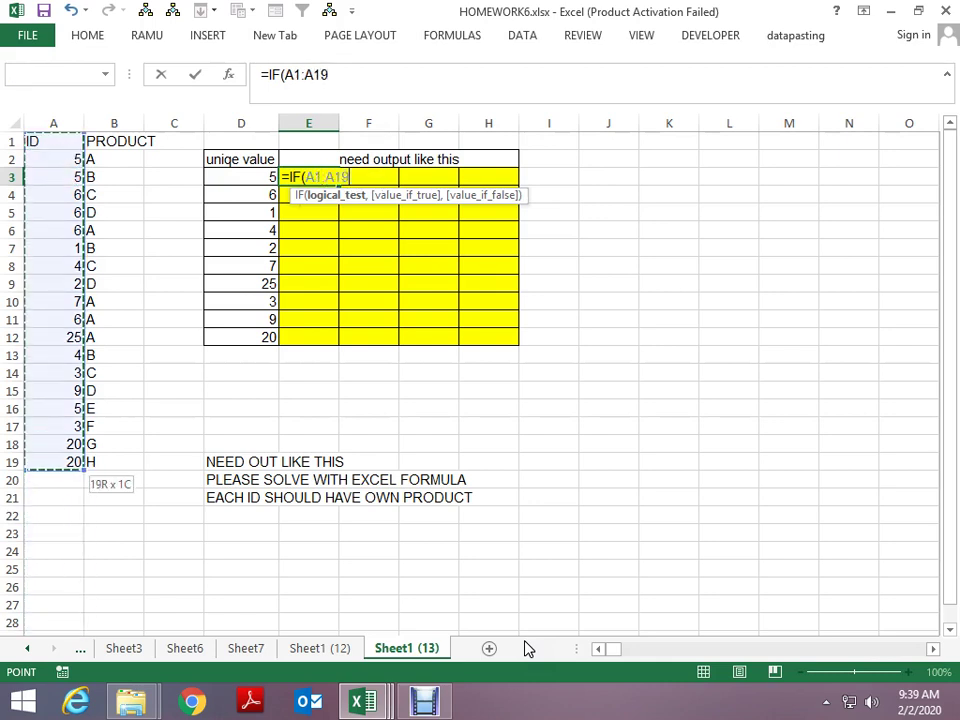
text(=)
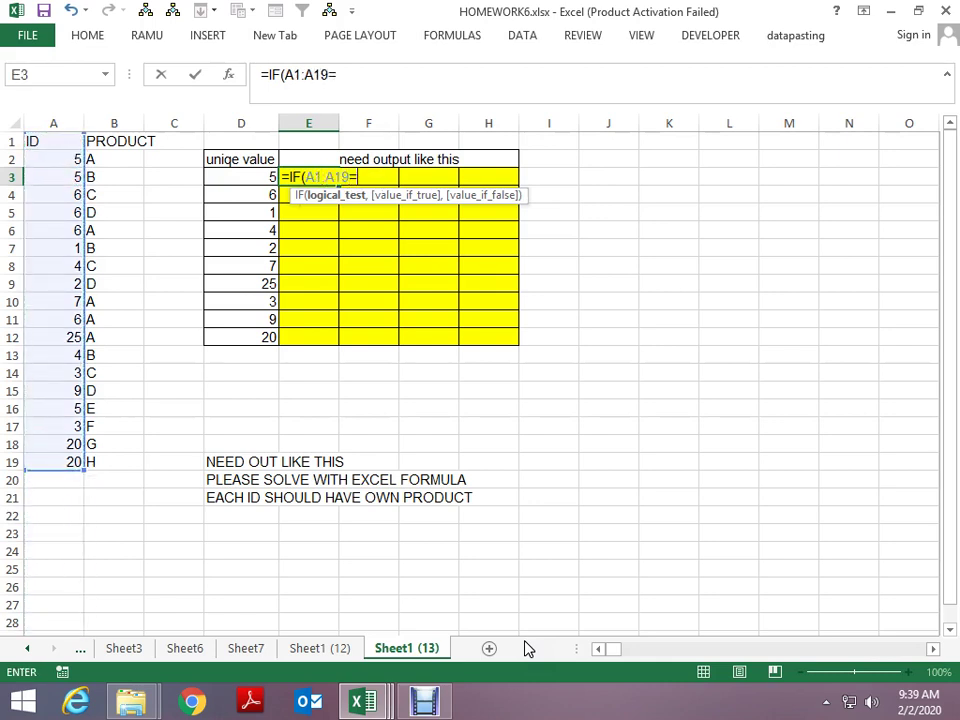
key(Left)
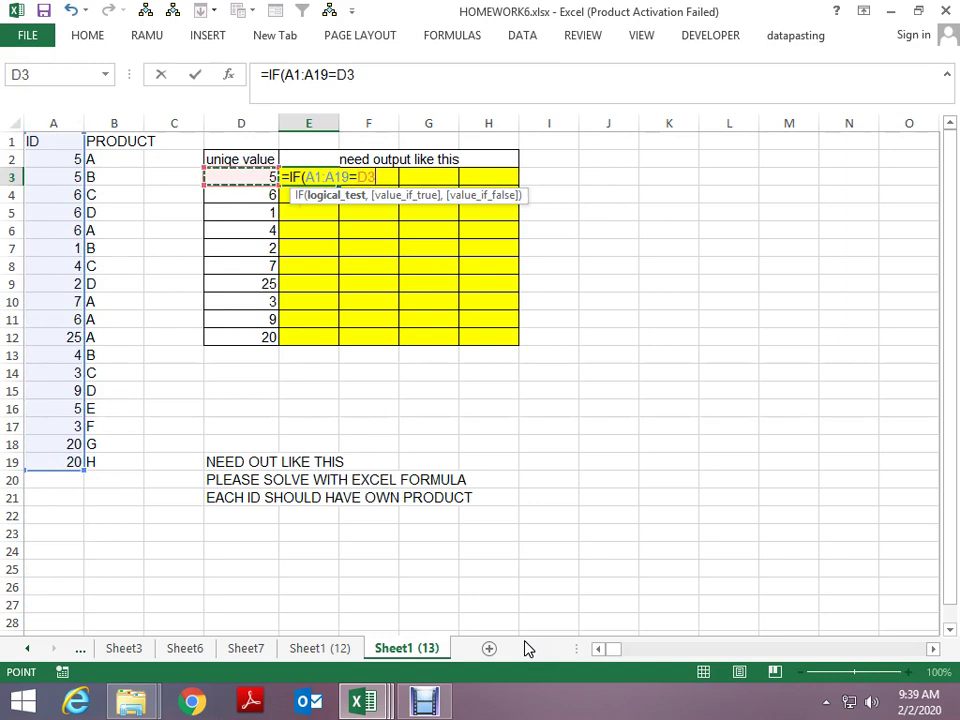
text(,ROW()
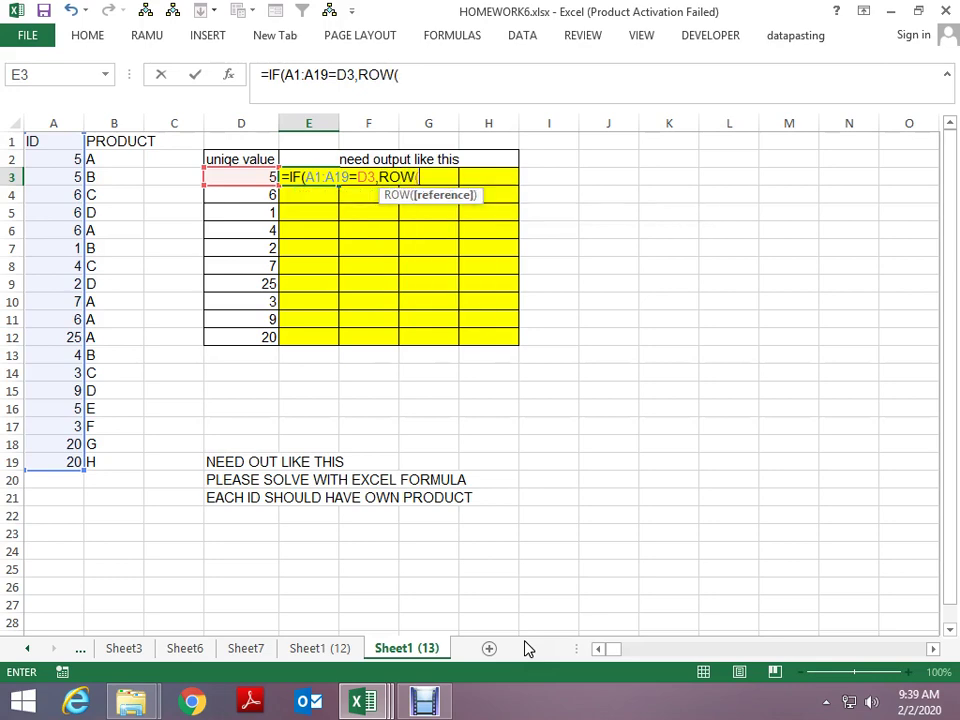
key(Left)
key(Left)
key(Left)
key(Left)
key(Up)
key(Up)
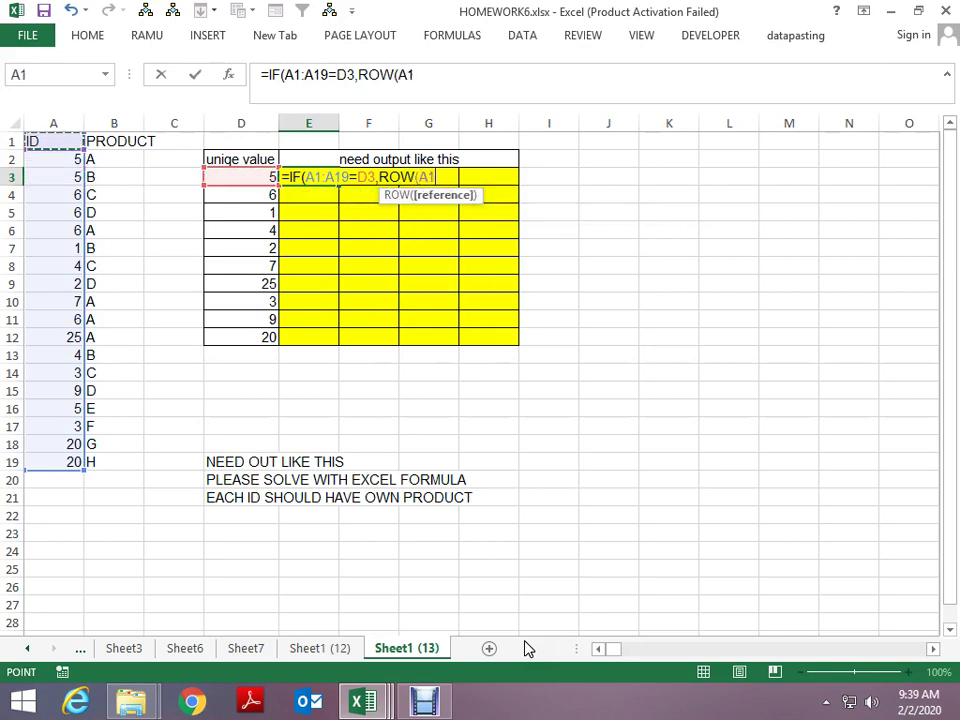
key(ctrl+shift+Down)
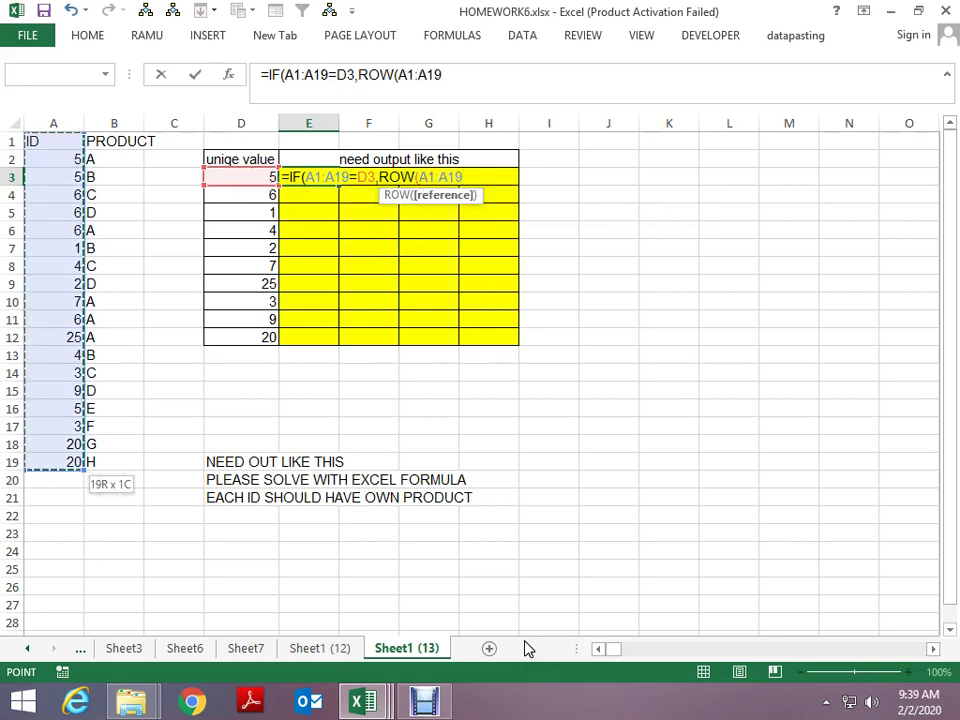
key(Return)
key(Return)
- Accept the suggested correction, preview the resulting array with F9, then restore the formula
key(F2)
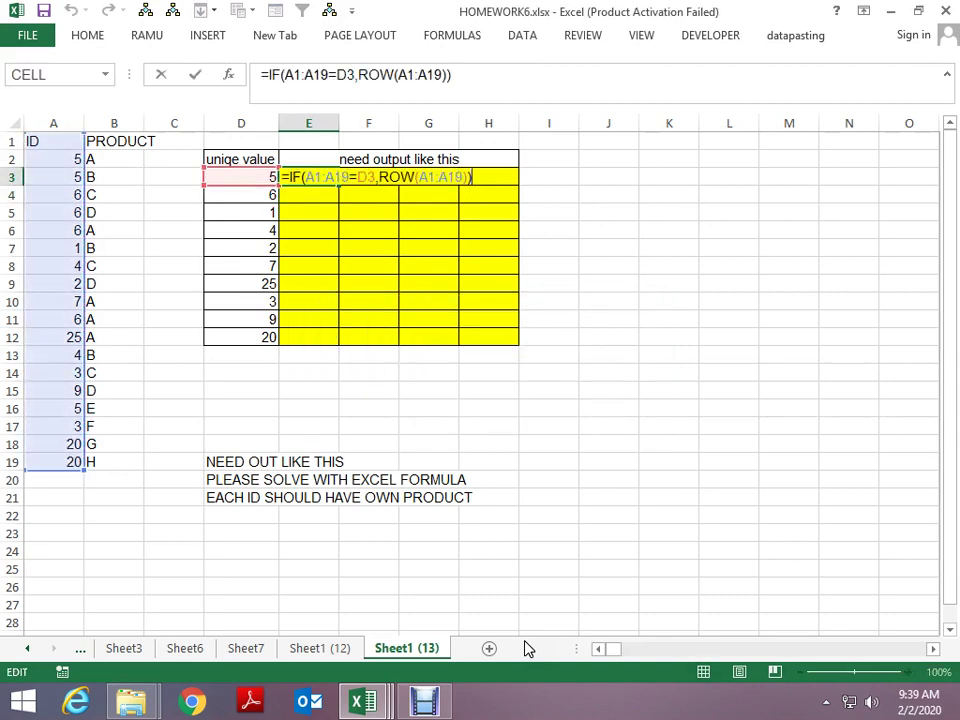
key(F9)
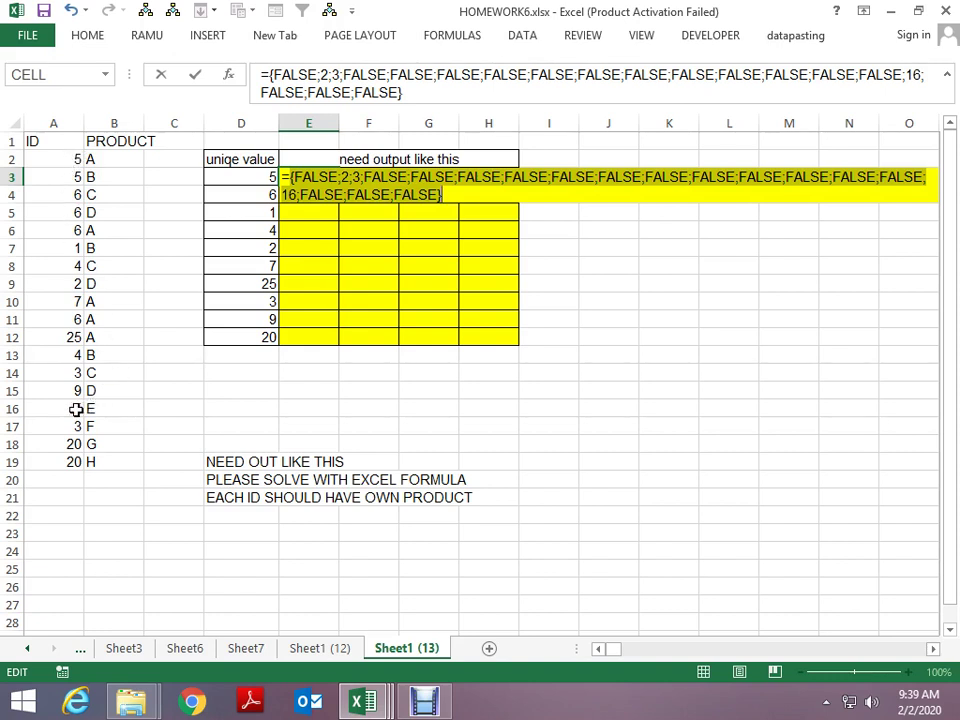
key(Escape)
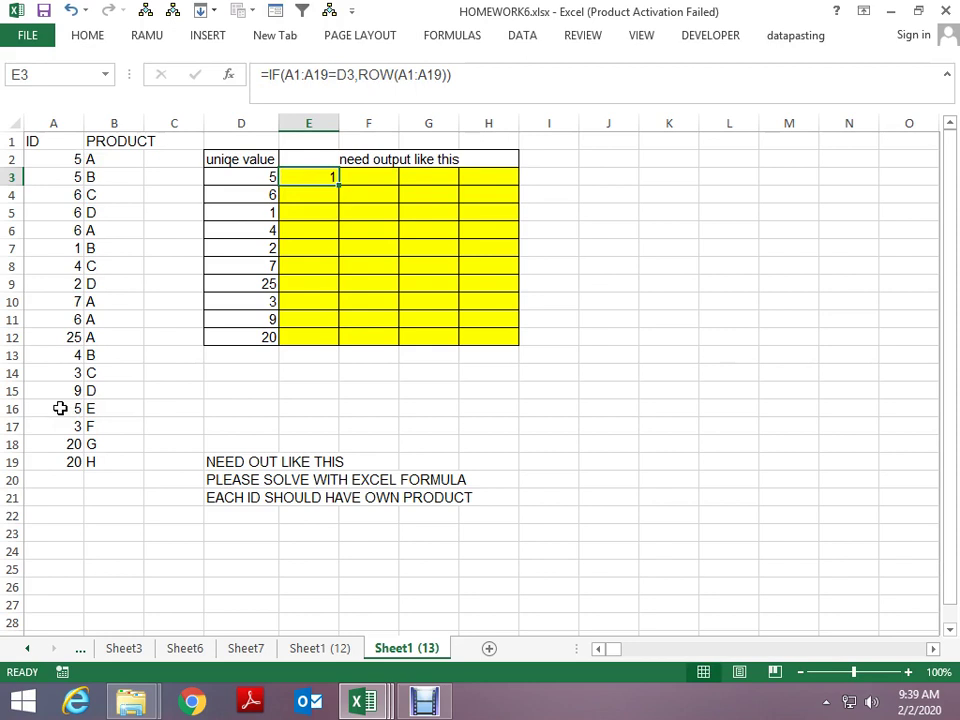
- Insert LARGE( before IF so E3 reads =LARGE(IF(A1:A19=D3,ROW(A1:A19))
key(F2)
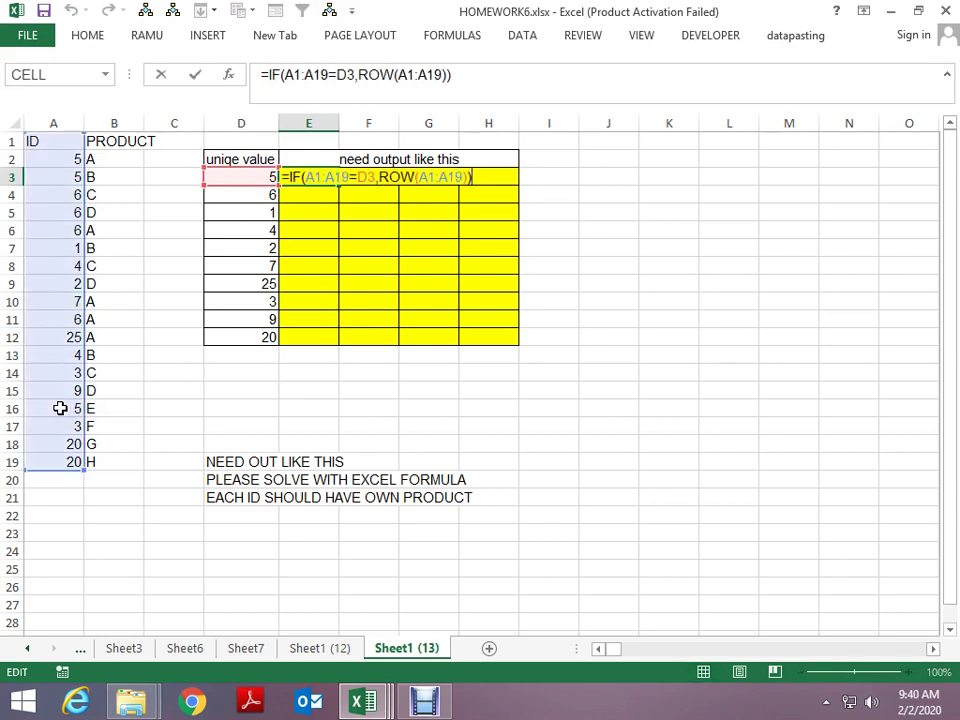
key(Home)
key(Right)
text(LARG)
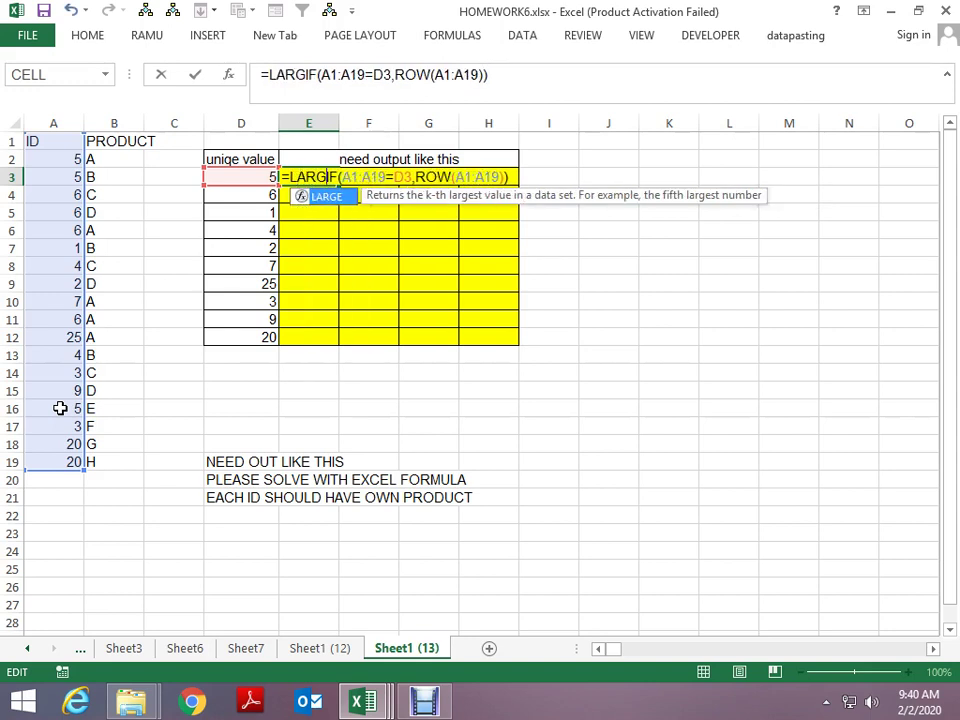
text(E()
key(Right)
key(Right)
key(Right)
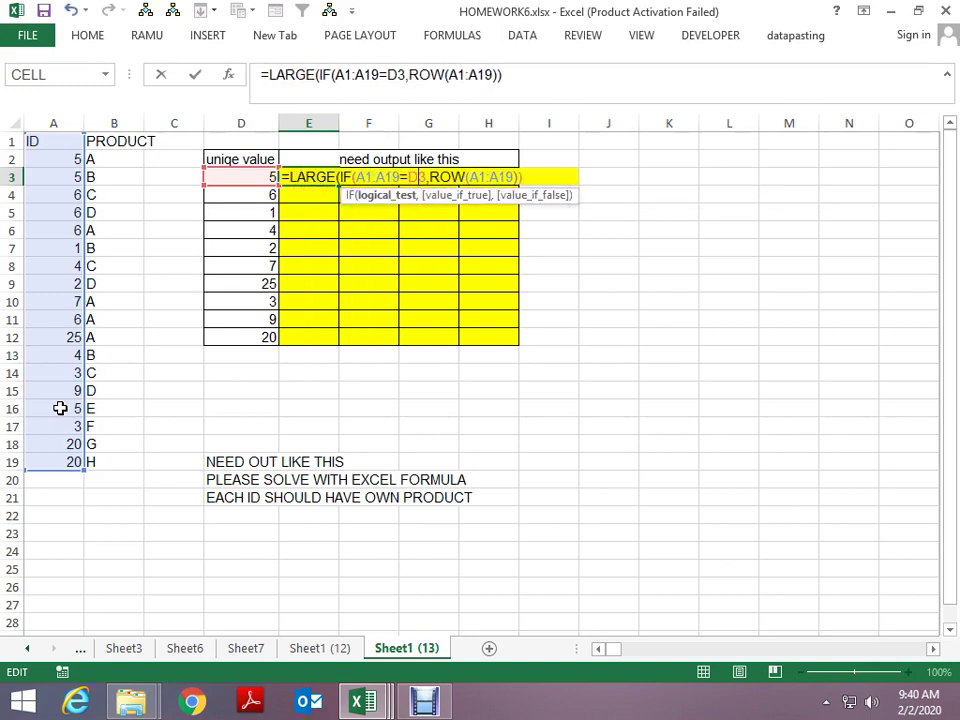
key(End)
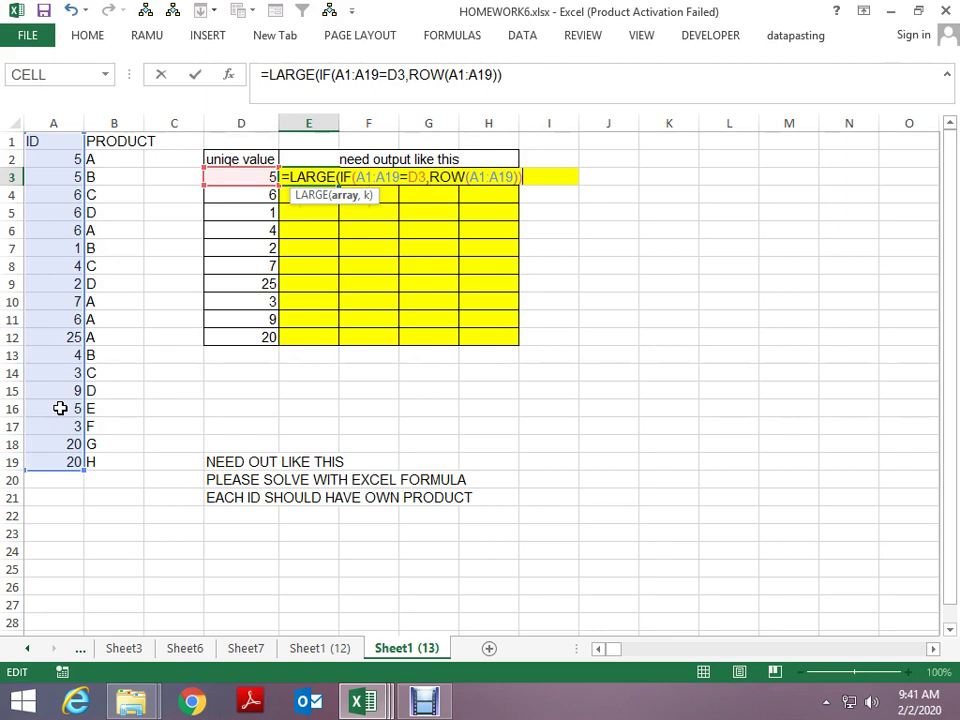
- Add ROW(A1:A19) as the k argument of LARGE and enter the formula
text(,)
text(ROW)
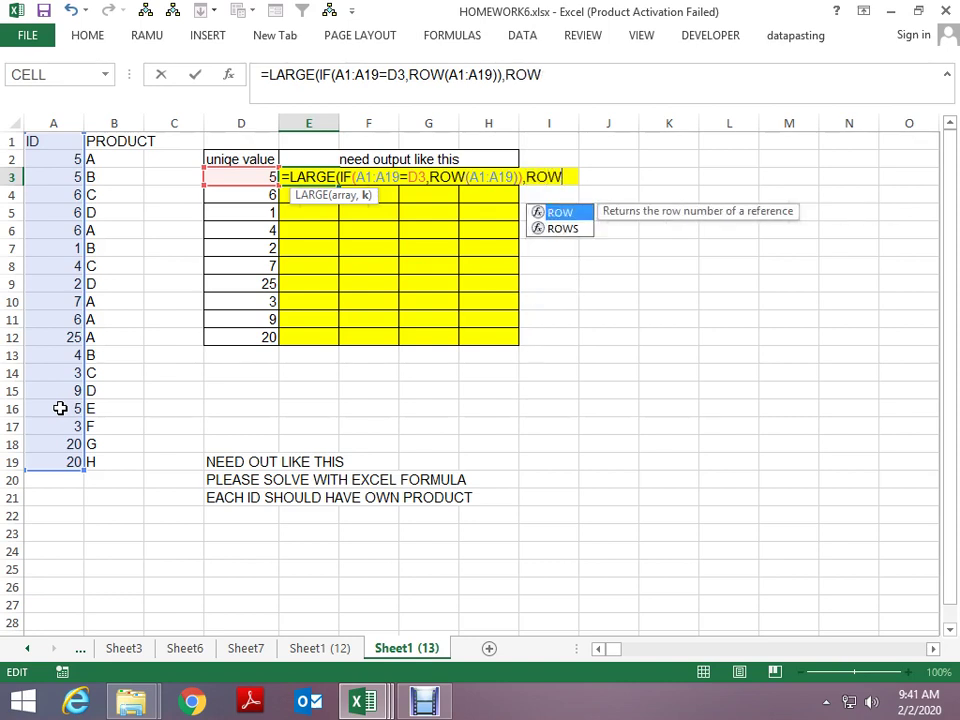
text(()
key(Left)
key(Left)
key(Left)
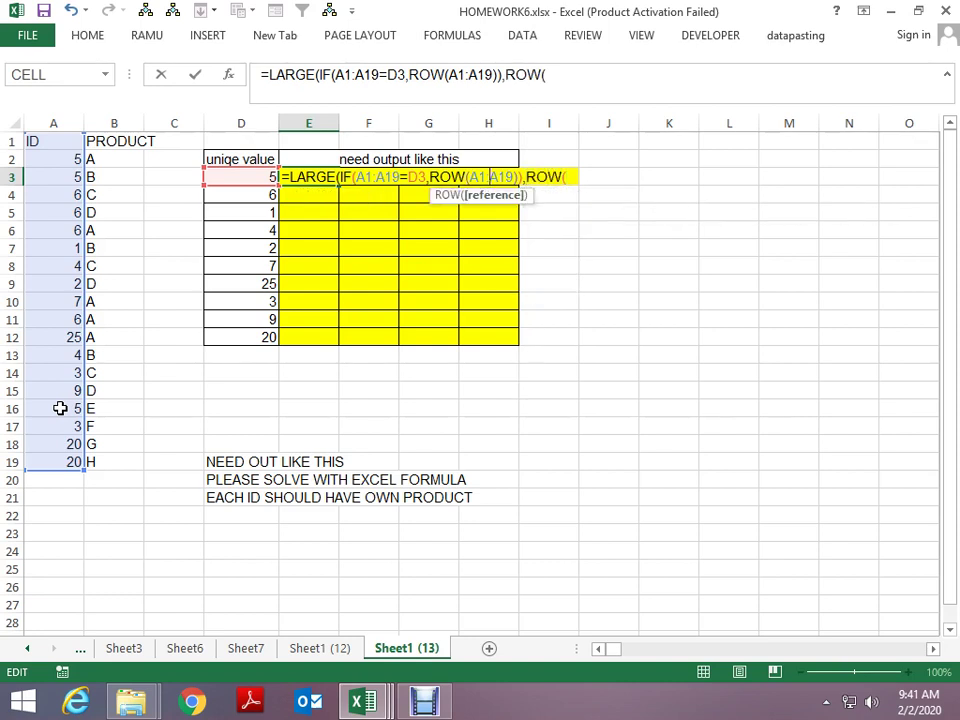
click(552, 74)
click(62, 141)
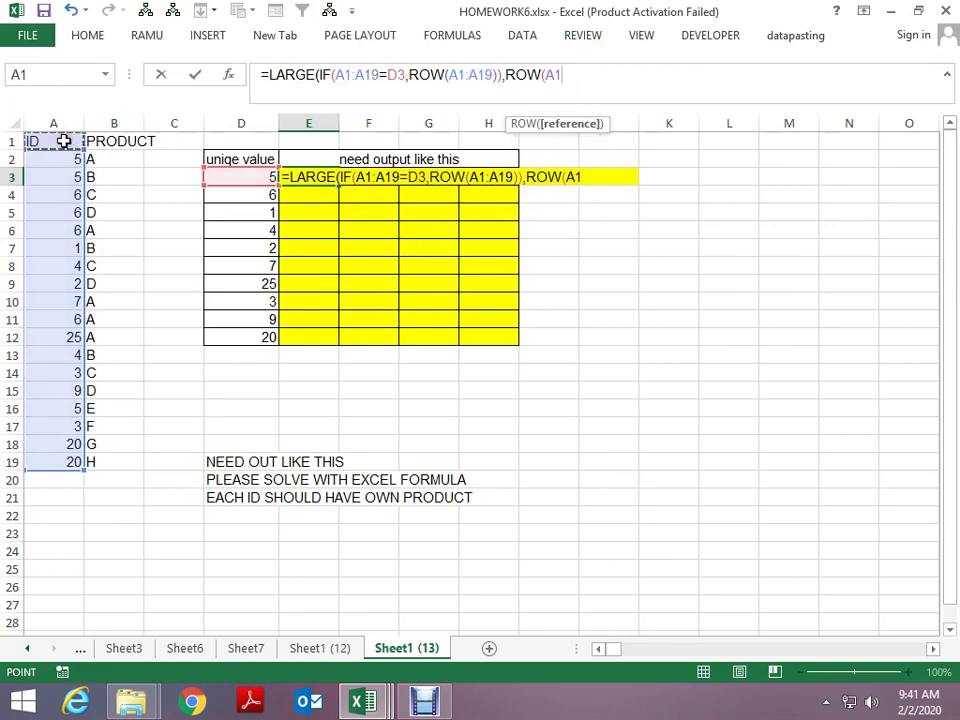
key(ctrl+shift+Down)
key(Return)
key(Return)
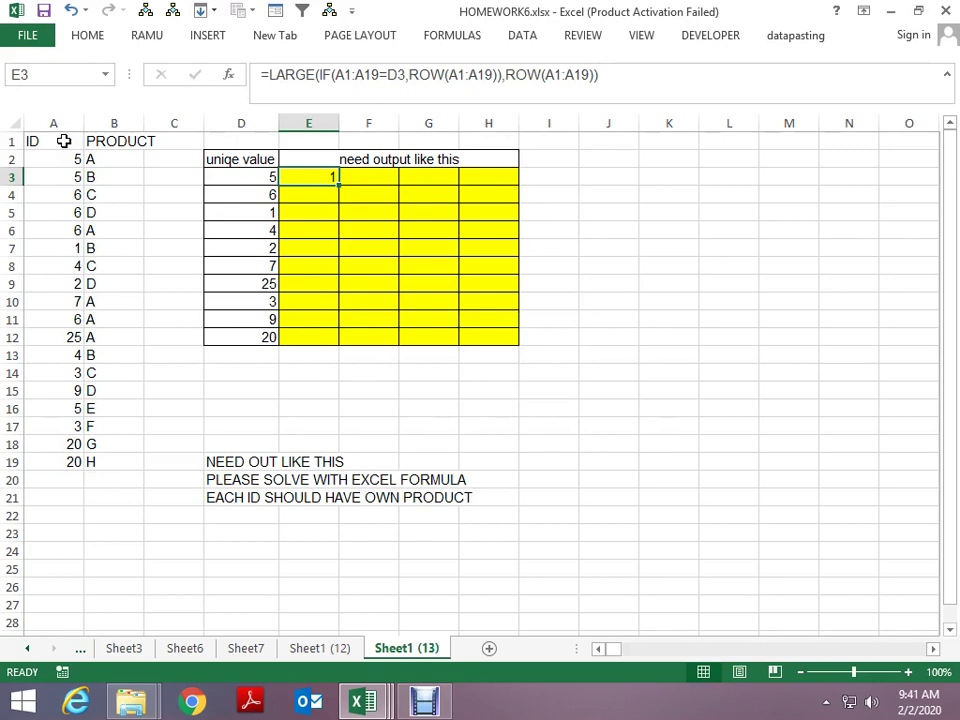
- Test the formula as a Ctrl+Shift+Enter array formula, undo it, and reposition at LARGE
key(F2)
key(ctrl+shift+Return)
key(F2)
key(Return)
key(Up)
key(F2)
key(Home)
key(Right)
key(Right)
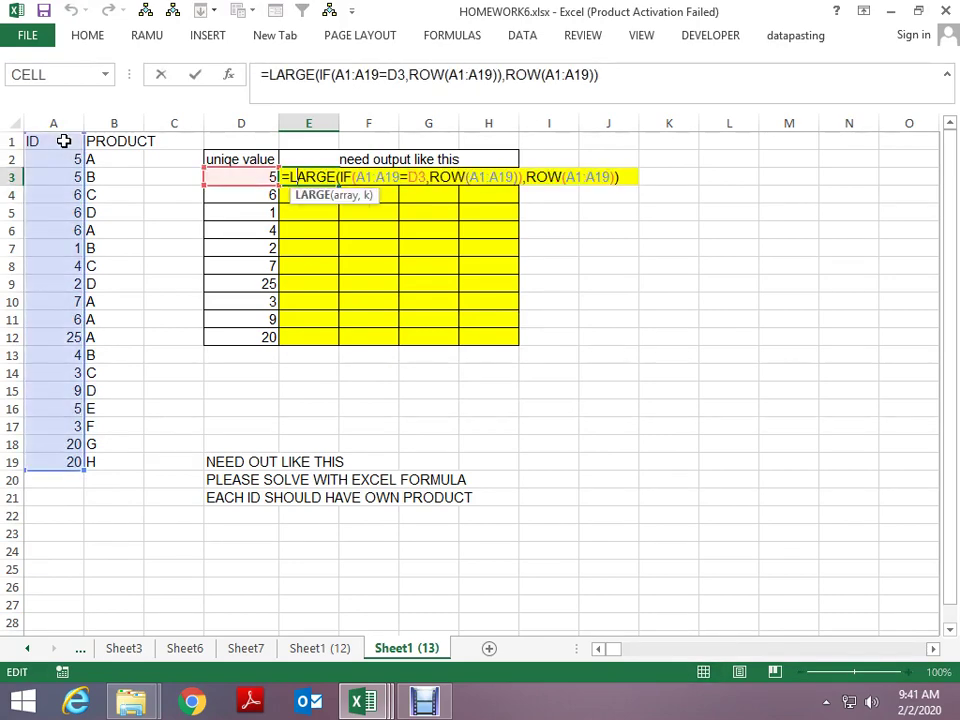
key(Right)
key(Right)
key(Right)
key(Right)
key(Right)
- Replace LARGE with SMALL in E3's formula
key(BackSpace)
key(BackSpace)
key(BackSpace)
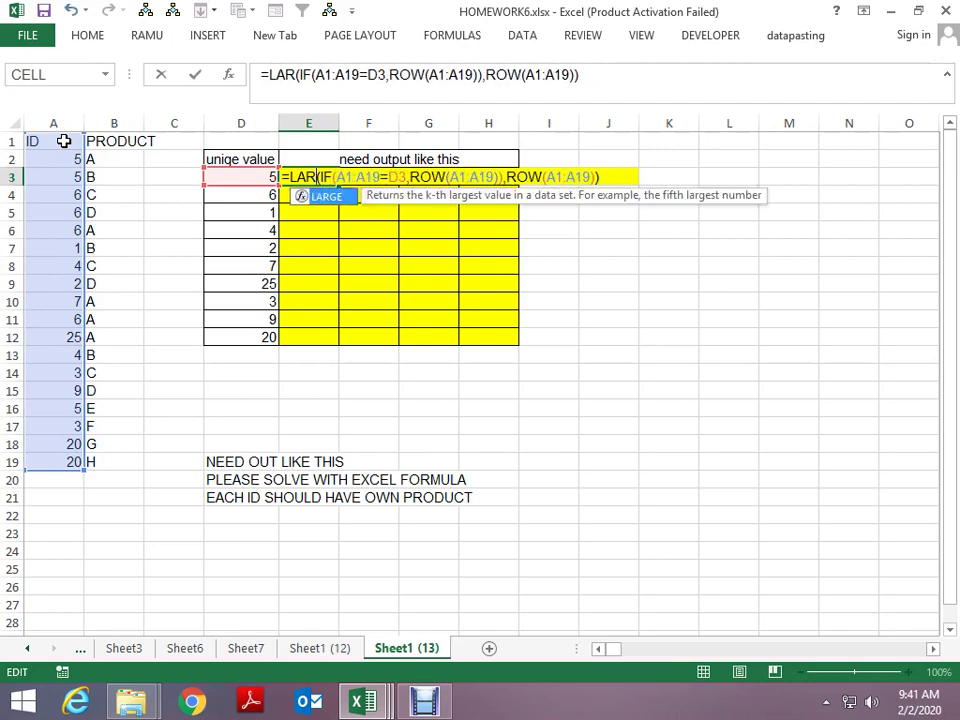
key(BackSpace)
key(BackSpace)
key(BackSpace)
text(SMA)
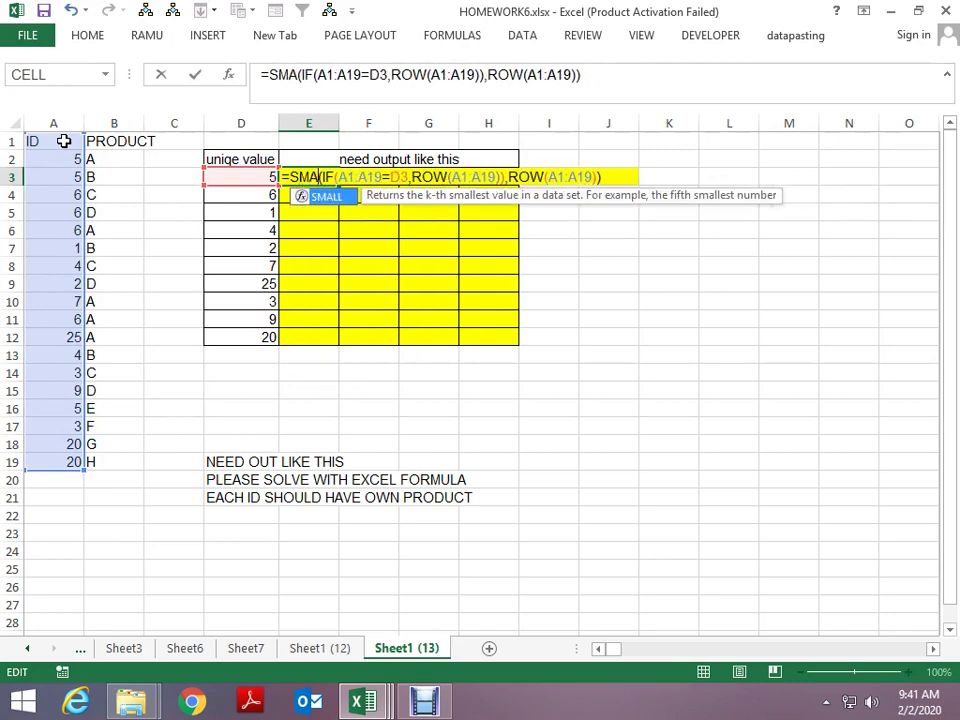
text(LL)
key(Return)
key(Return)
- Lock the IF test range as $A$1:$A$19 and the criterion as $D3
key(Up)
key(Up)
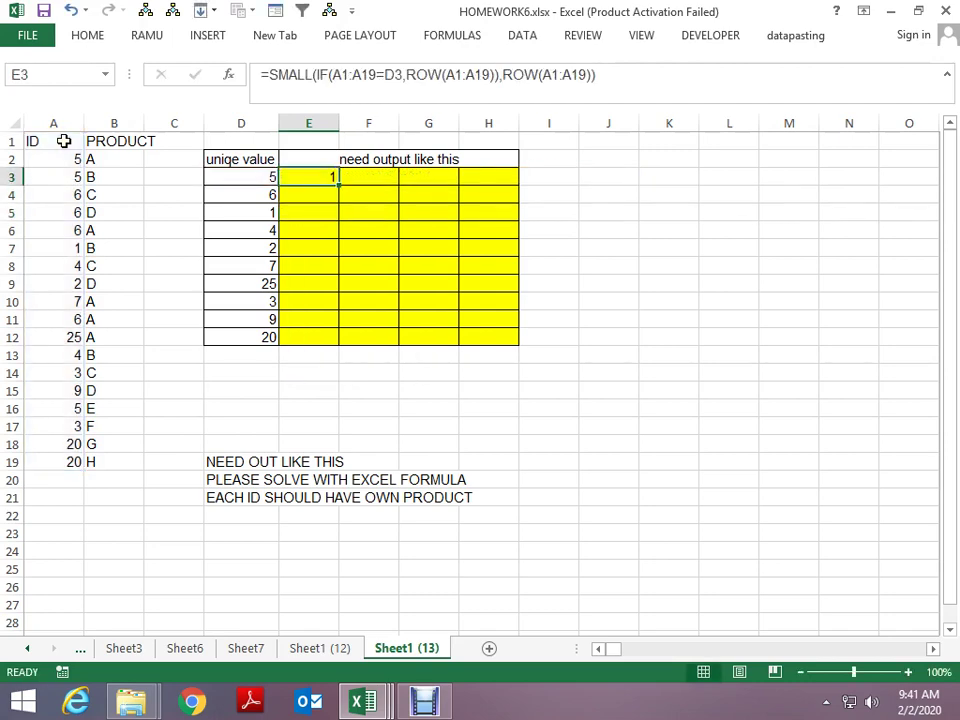
key(F2)
key(Left)
key(Left)
key(Left)
key(Left)
key(Left)
key(Left)
key(Left)
key(Left)
key(Left)
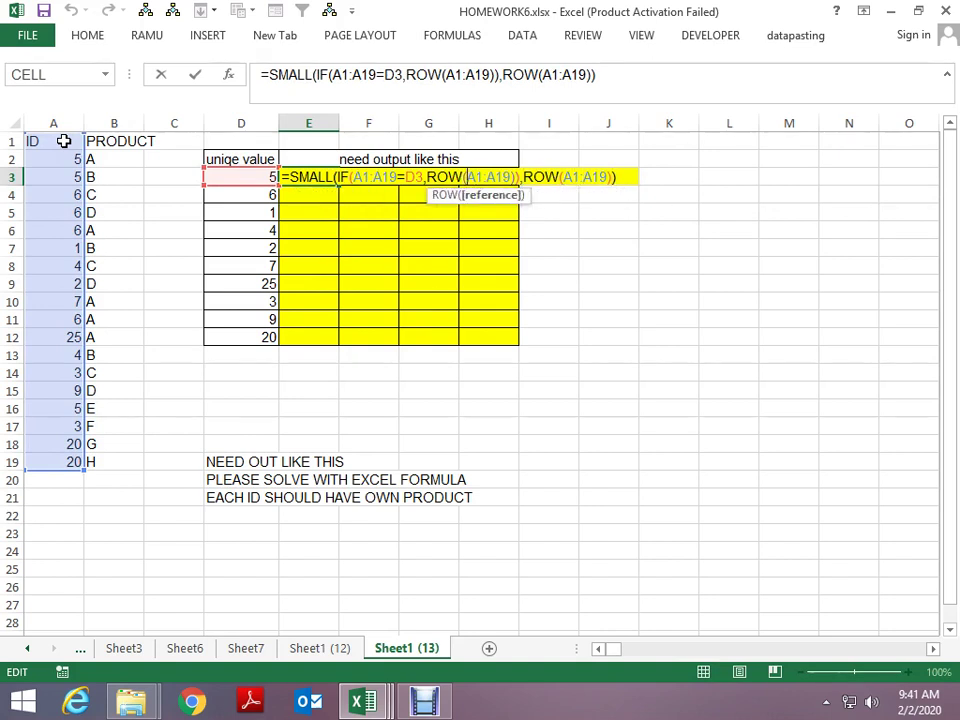
key(Left)
key(Left)
key(Left)
key(F4)
key(Right)
key(Right)
key(Right)
key(F4)
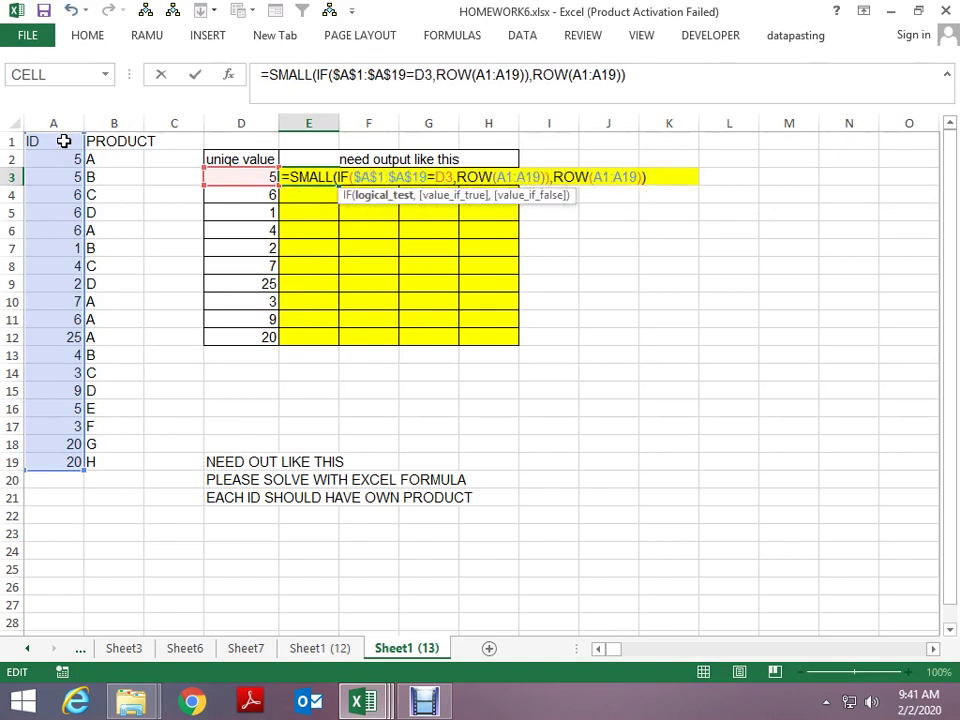
text($)
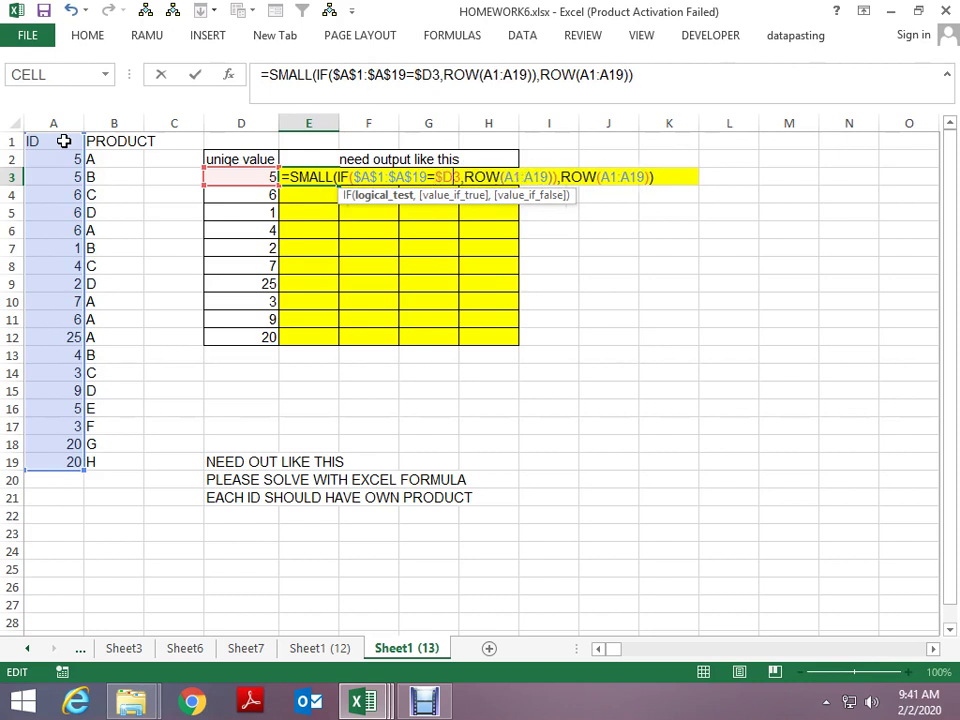
- Lock both ROW ranges as $A$1:$A$19 and enter the formula as an array formula
key(Right)
key(Right)
key(Right)
key(F4)
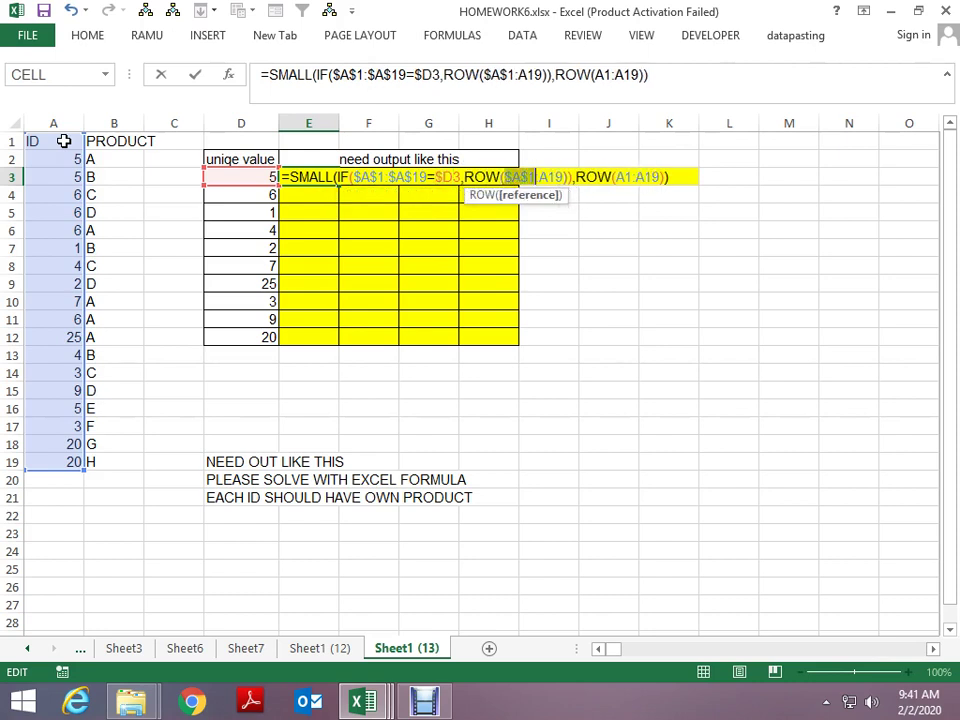
key(Right)
key(Right)
key(Right)
key(F4)
key(Right)
key(Right)
key(Right)
key(Right)
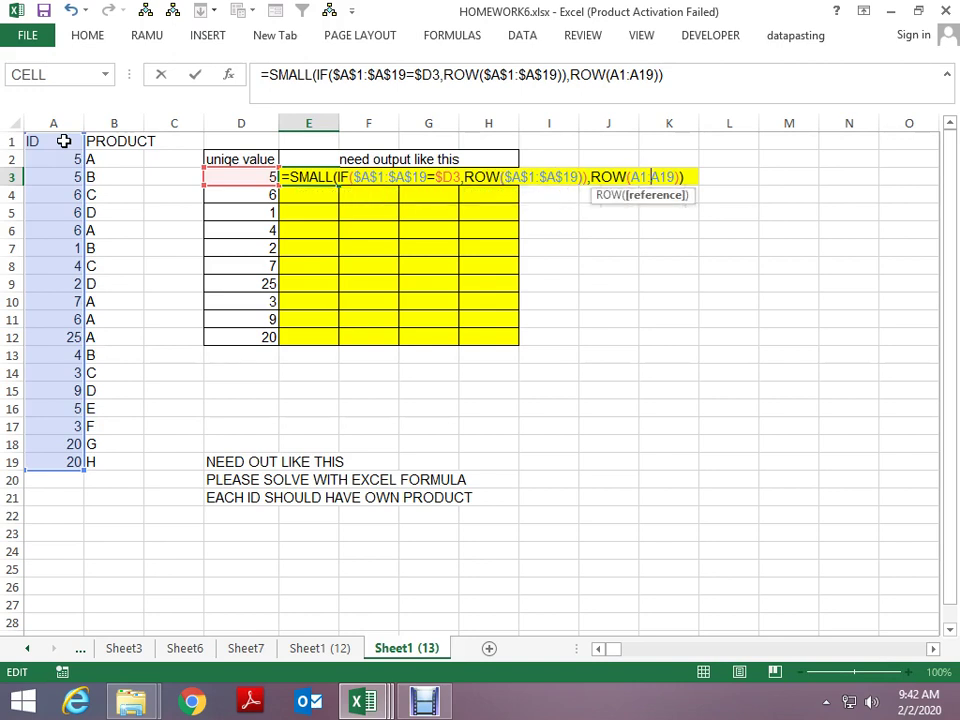
key(Right)
key(Right)
key(F4)
key(Right)
key(Right)
key(Right)
key(F4)
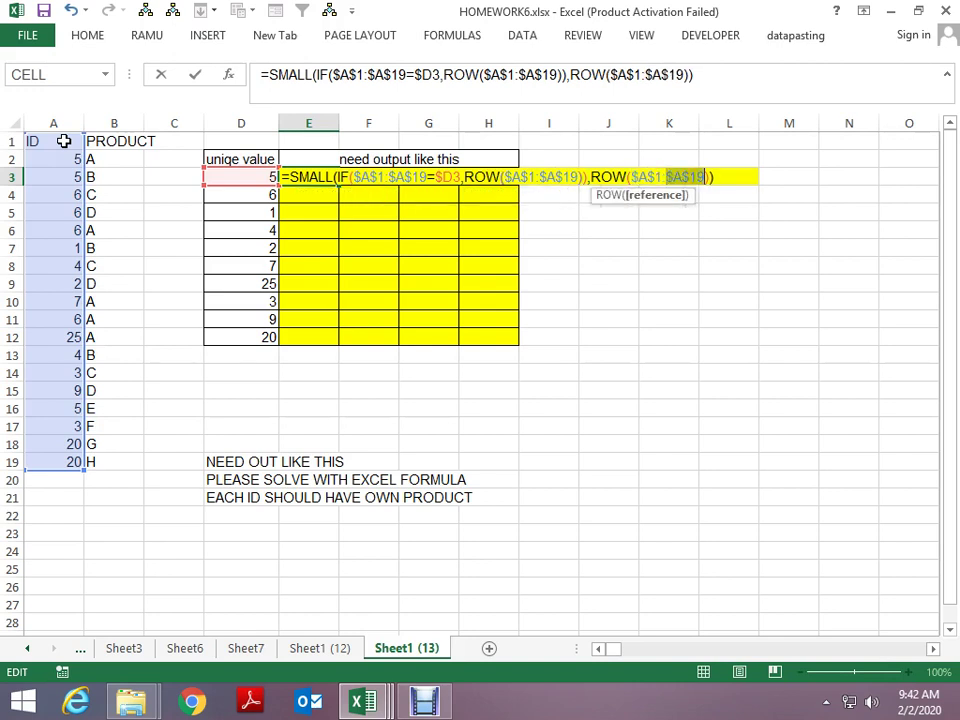
key(ctrl+Return)
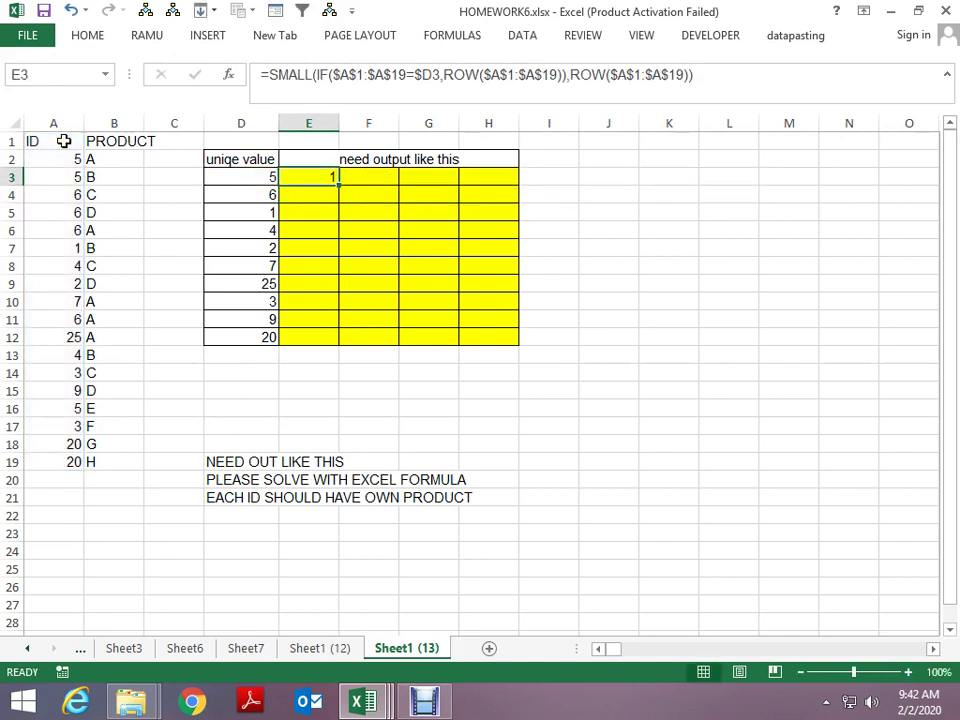
key(F2)
- Array-enter E3's SMALL formula and paste it into F3, G3 and H3, which all show 2
key(ctrl+shift+Return)
key(ctrl+c)
key(Right)
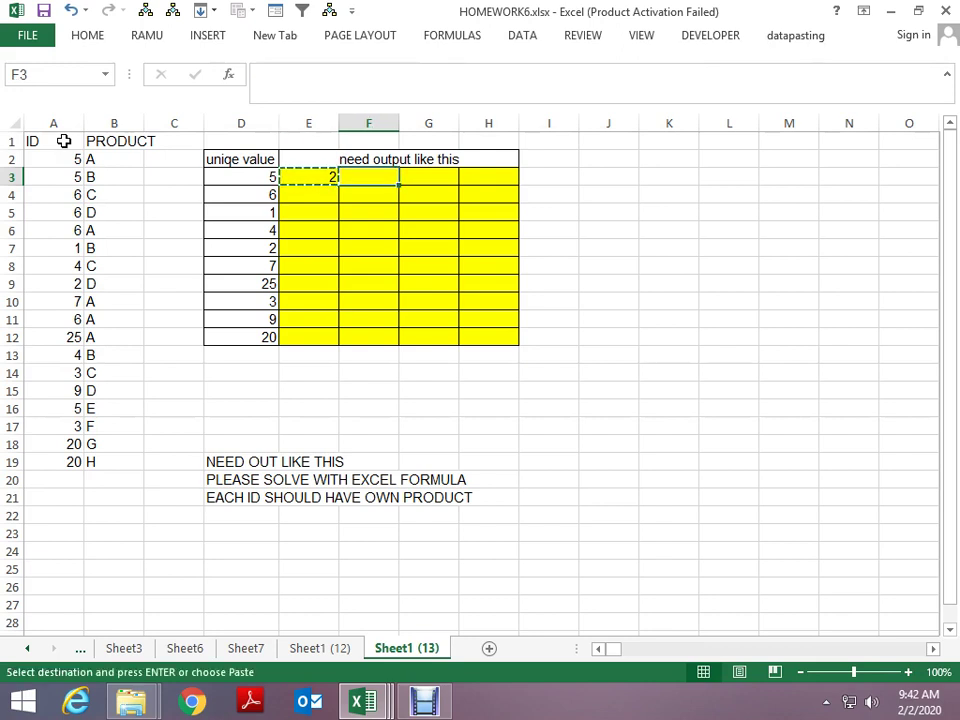
key(ctrl+v)
key(Right)
key(ctrl+v)
key(Right)
key(ctrl+v)
- Clear the trial copies from F3:H3
key(Escape)
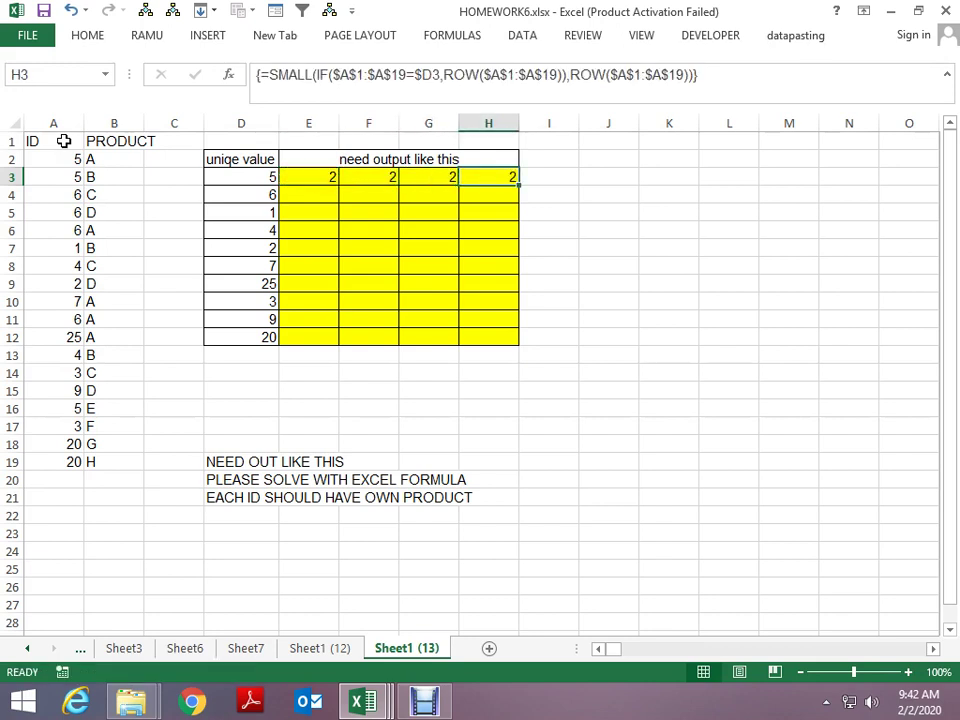
key(Left)
key(Left)
key(Left)
key(Right)
key(shift+Right)
key(shift+Right)
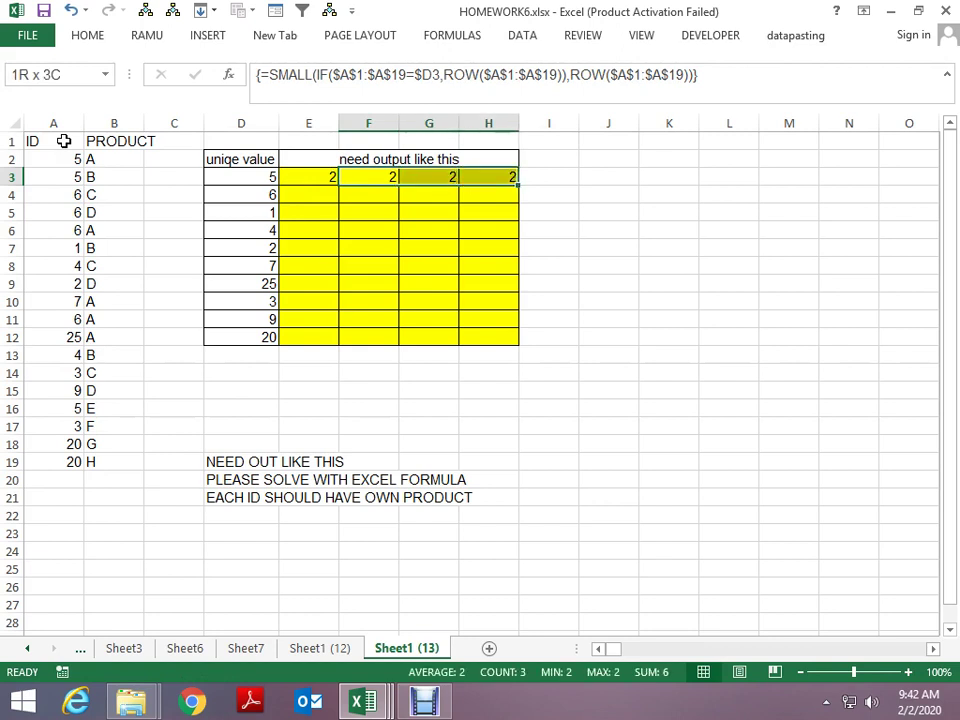
key(Delete)
- Array-enter E3's formula across the whole E3:H3 range and inspect G3's formula
key(Left)
key(shift+Right)
key(shift+Right)
key(shift+Right)
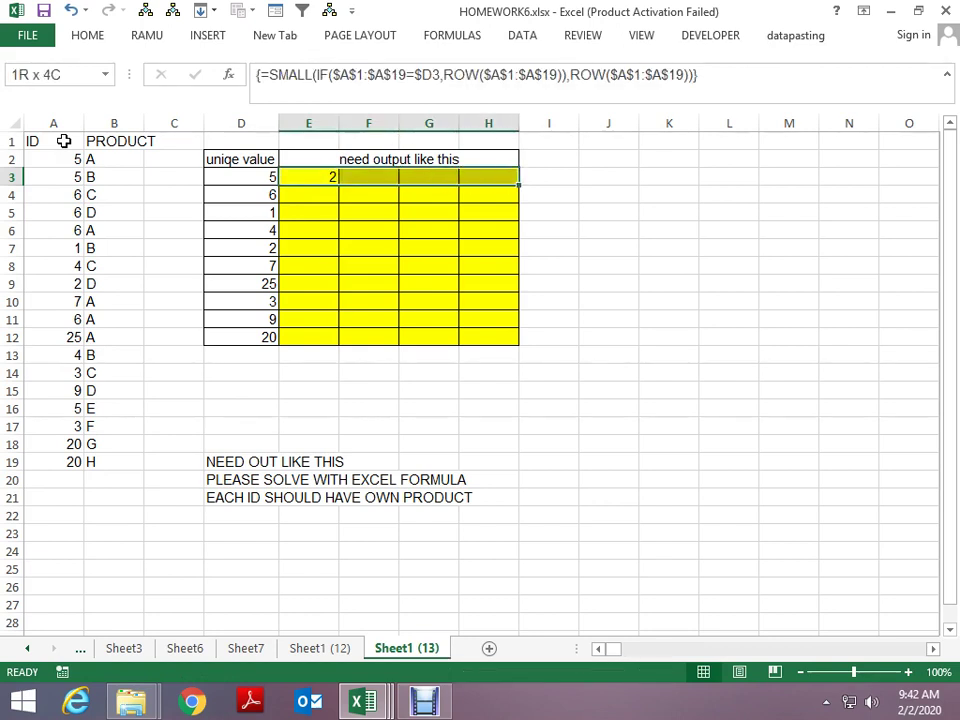
key(F2)
key(ctrl+shift+Return)
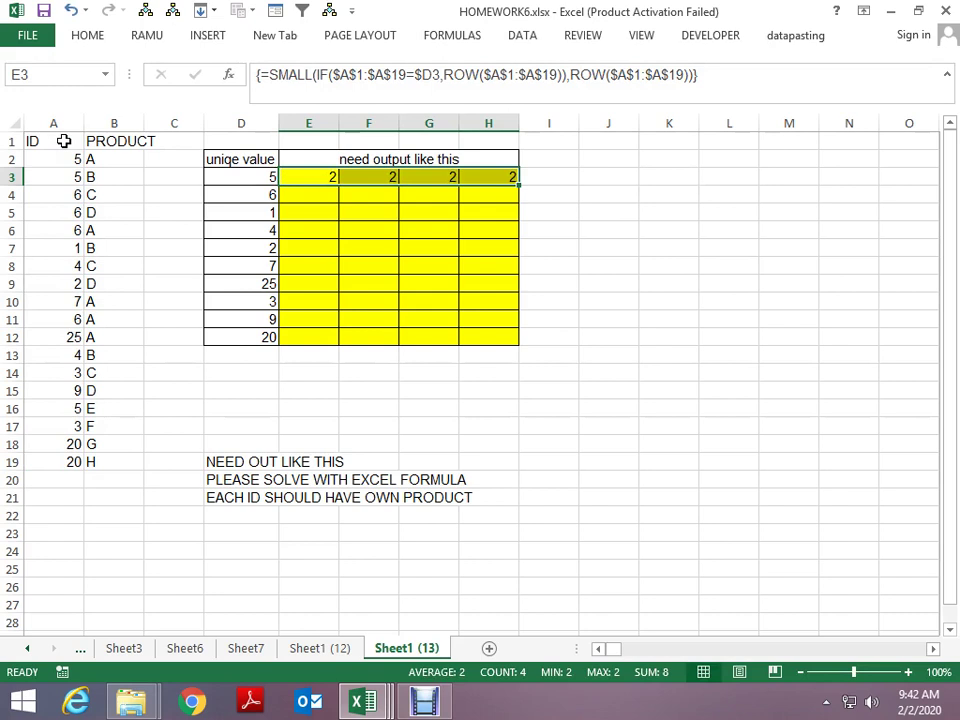
key(Up)
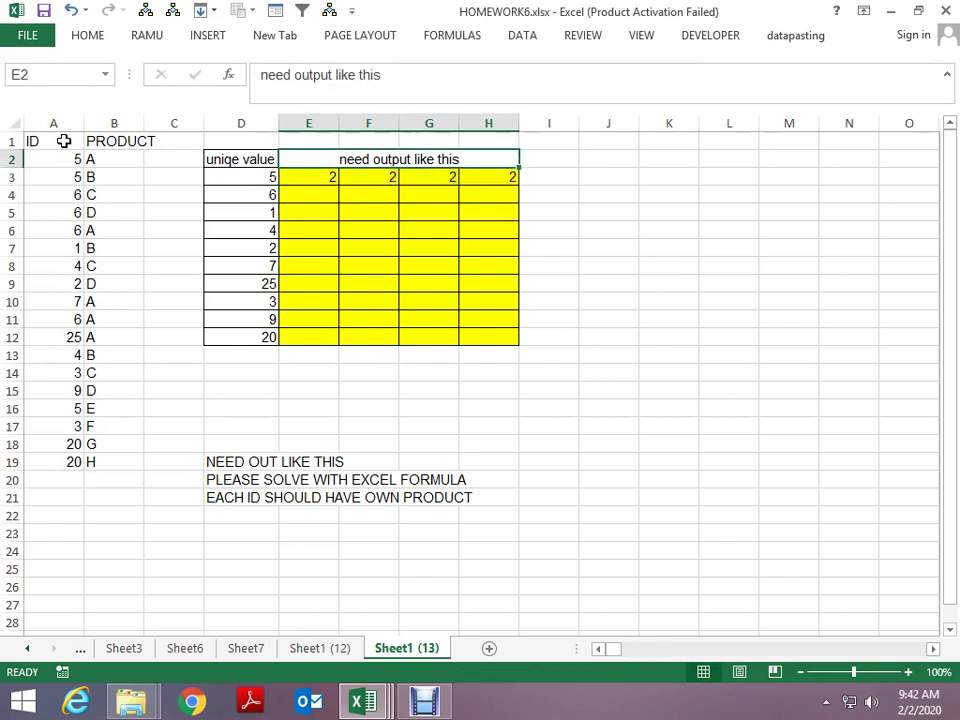
key(Down)
key(Right)
key(Right)
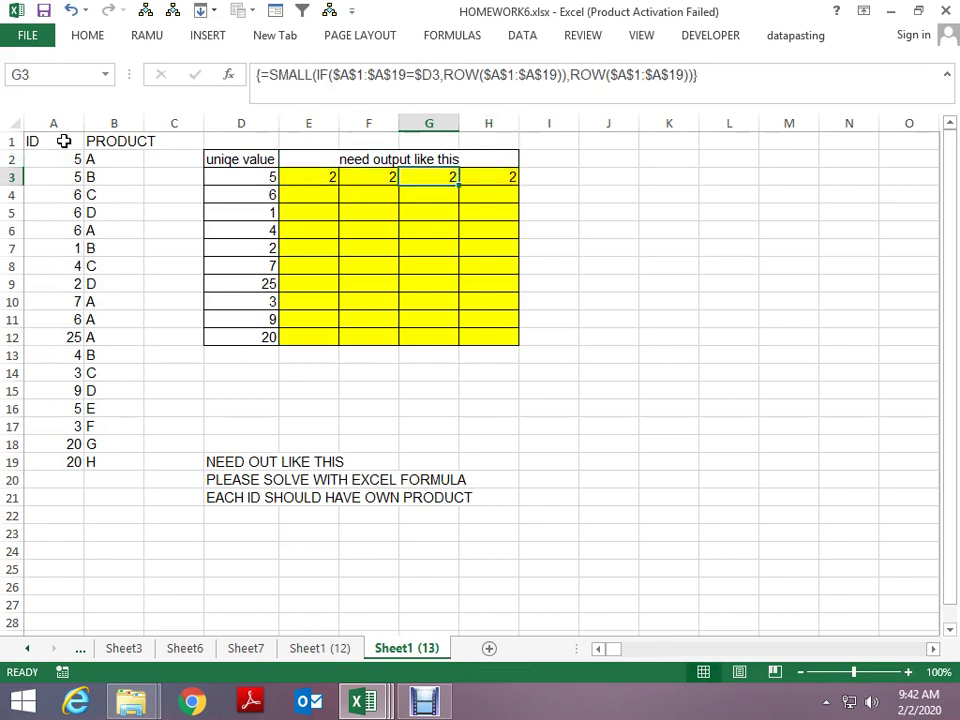
key(F2)
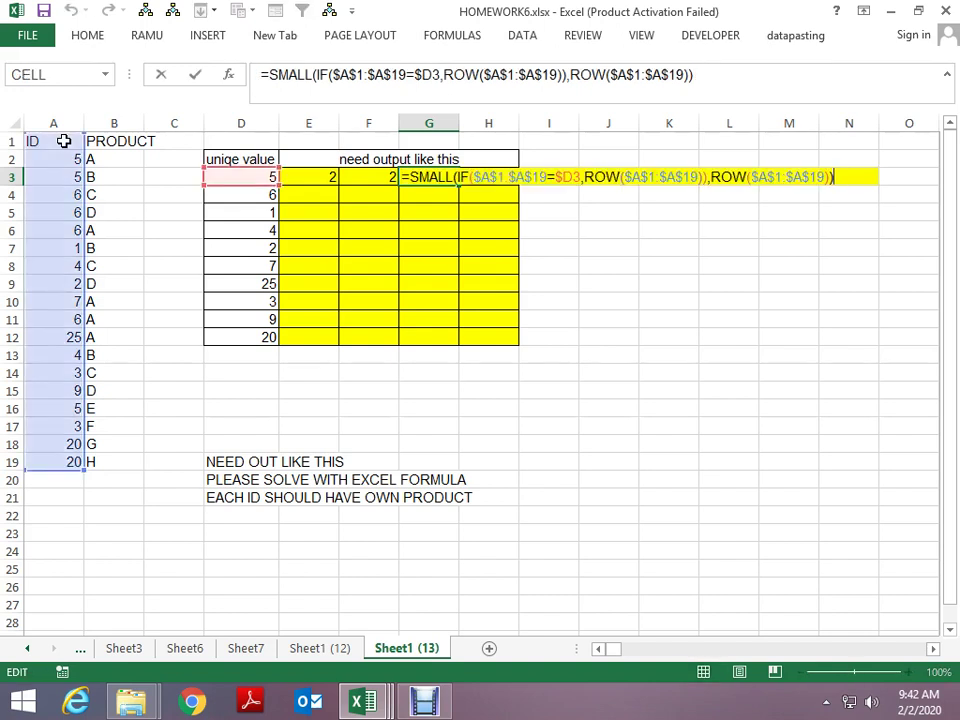
key(ctrl+shift+Return)
- Step across row 3 checking each result, and inspect F3's formula unchanged
key(Right)
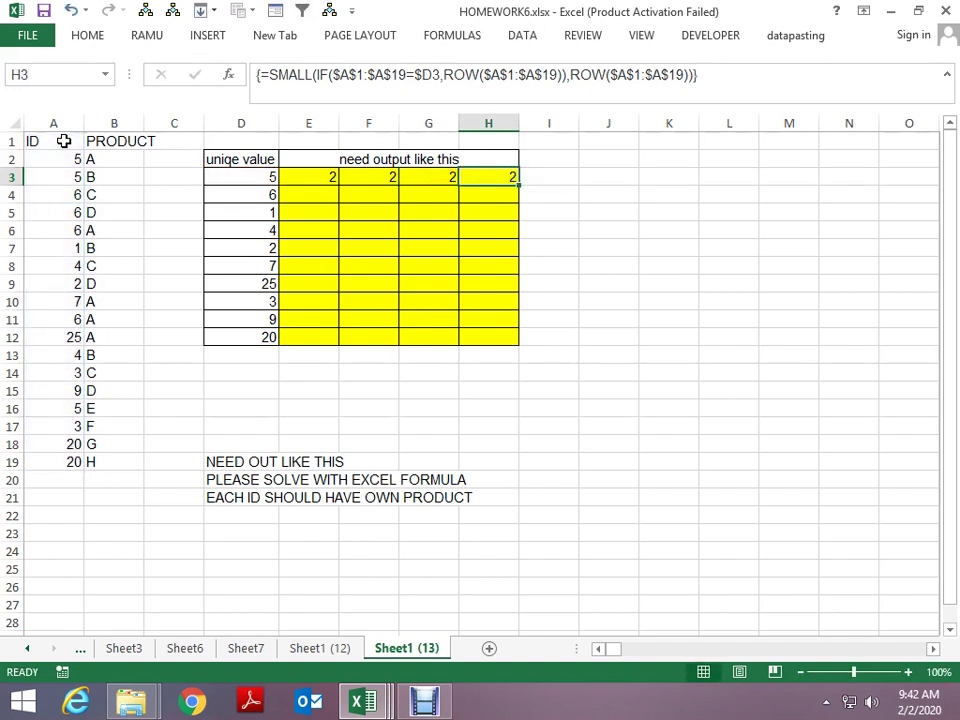
key(Left)
key(Left)
key(Left)
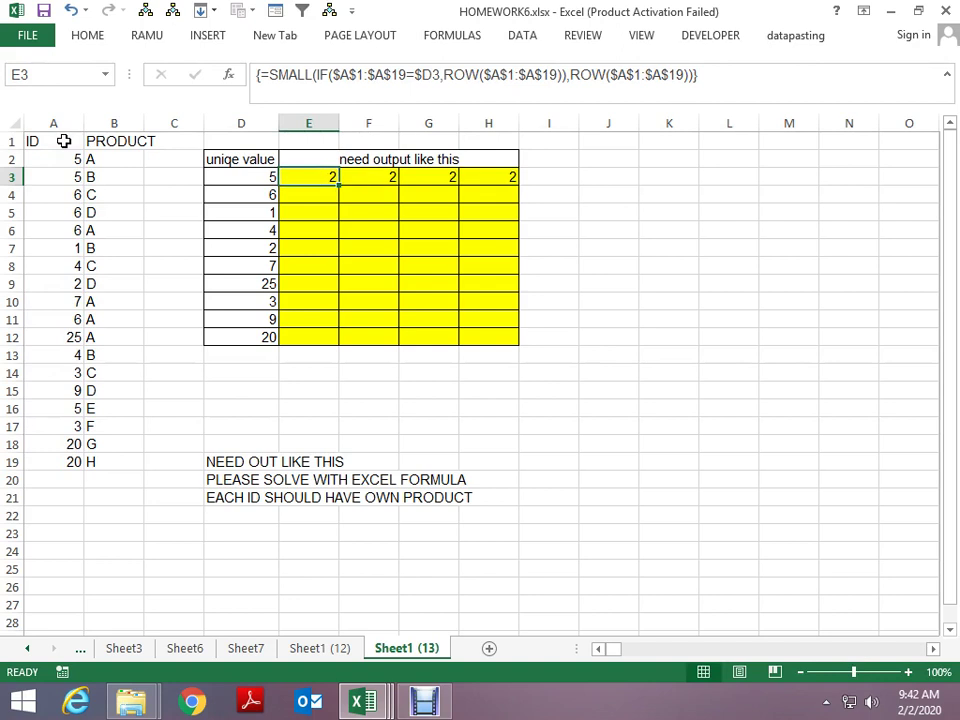
key(Right)
key(Right)
key(Right)
key(Right)
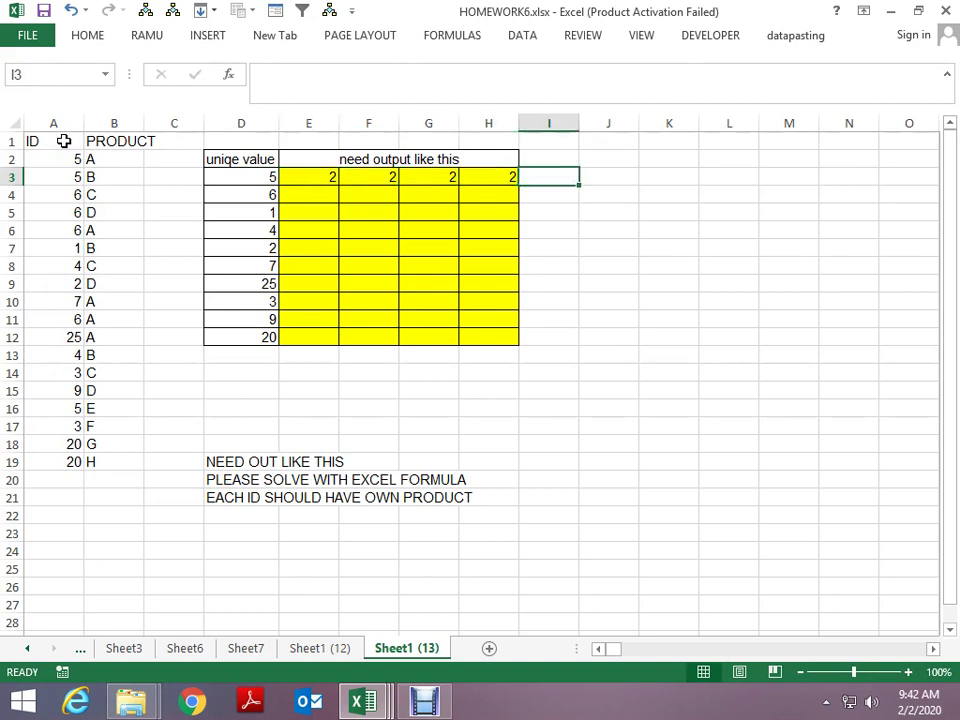
key(Left)
key(Left)
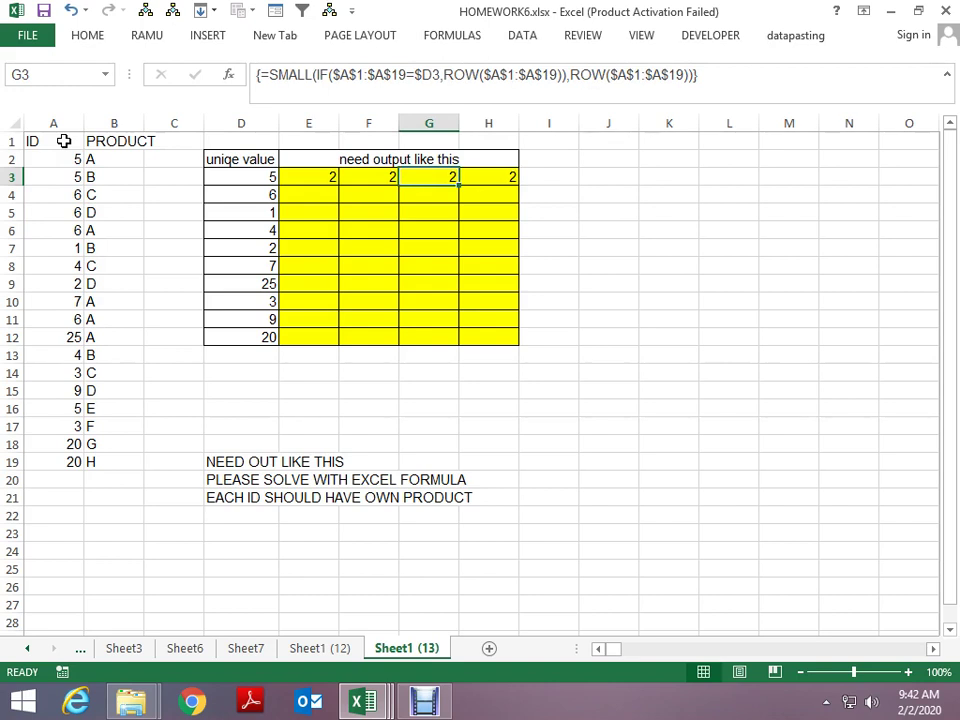
key(Left)
key(Left)
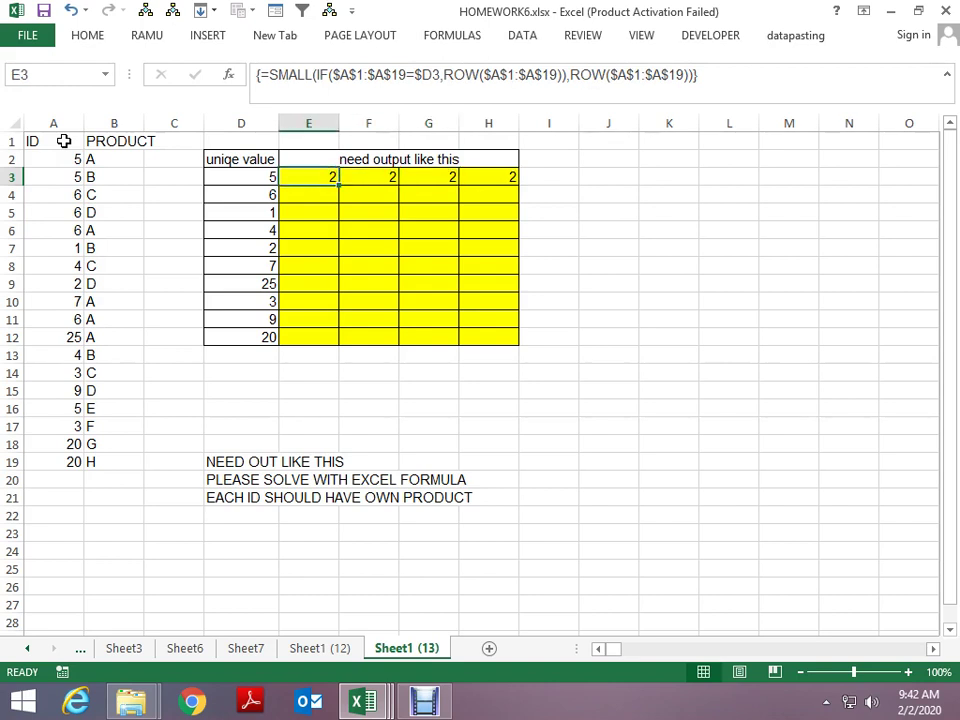
key(Right)
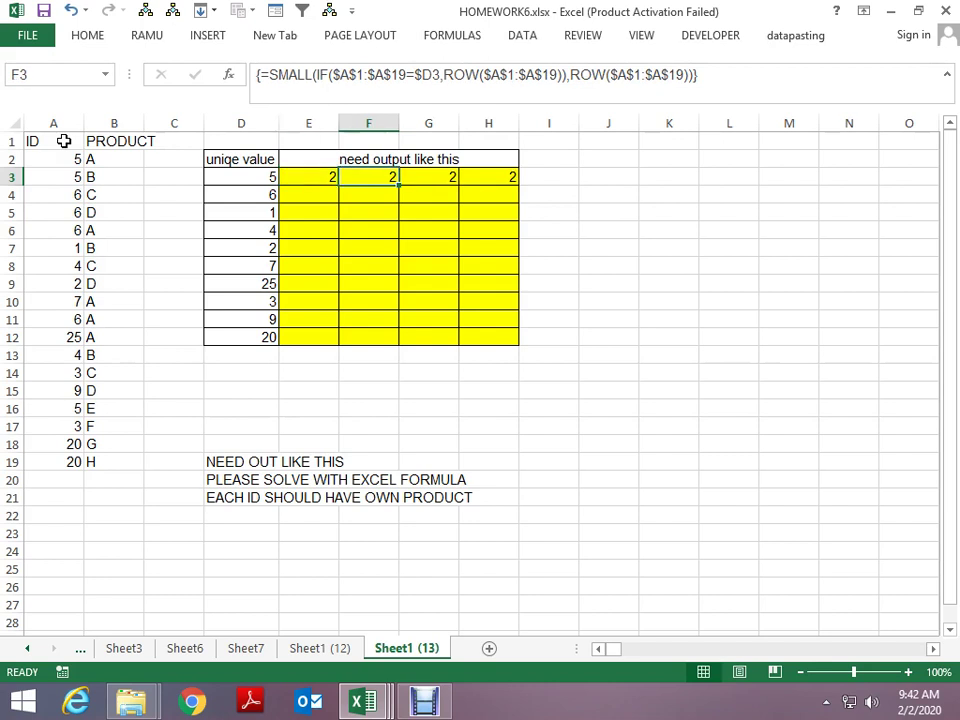
key(F2)
key(Escape)
- Re-enter the array across E3:H3, undo it, and reopen E3's formula for editing
key(ctrl+slash)
key(ctrl+shift+Return)
key(ctrl+z)
key(ctrl+z)
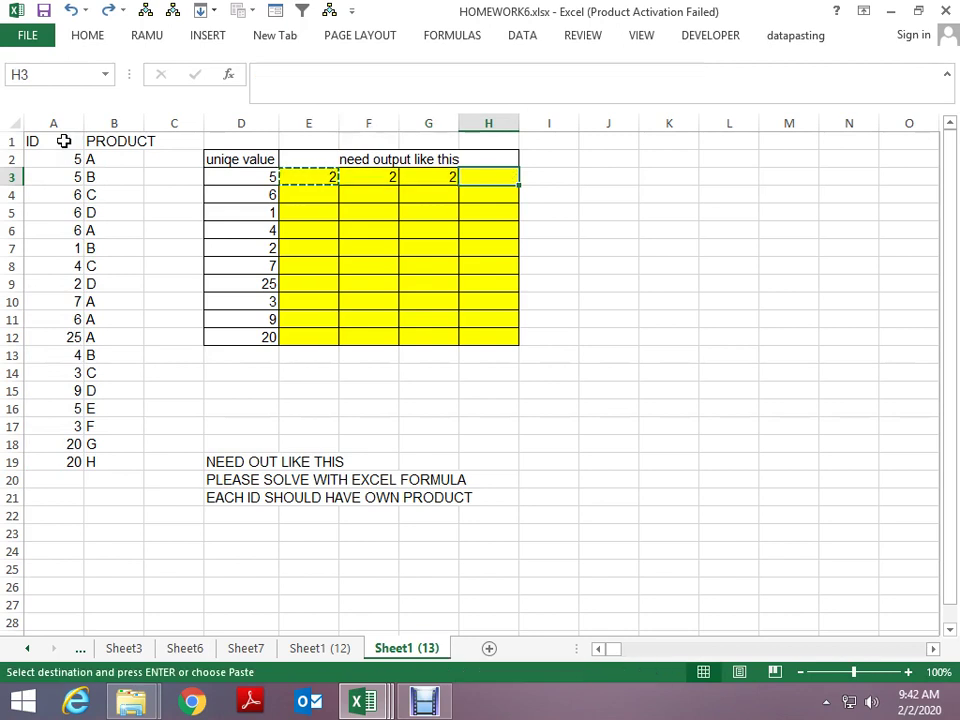
key(ctrl+z)
key(ctrl+z)
key(Escape)
key(Left)
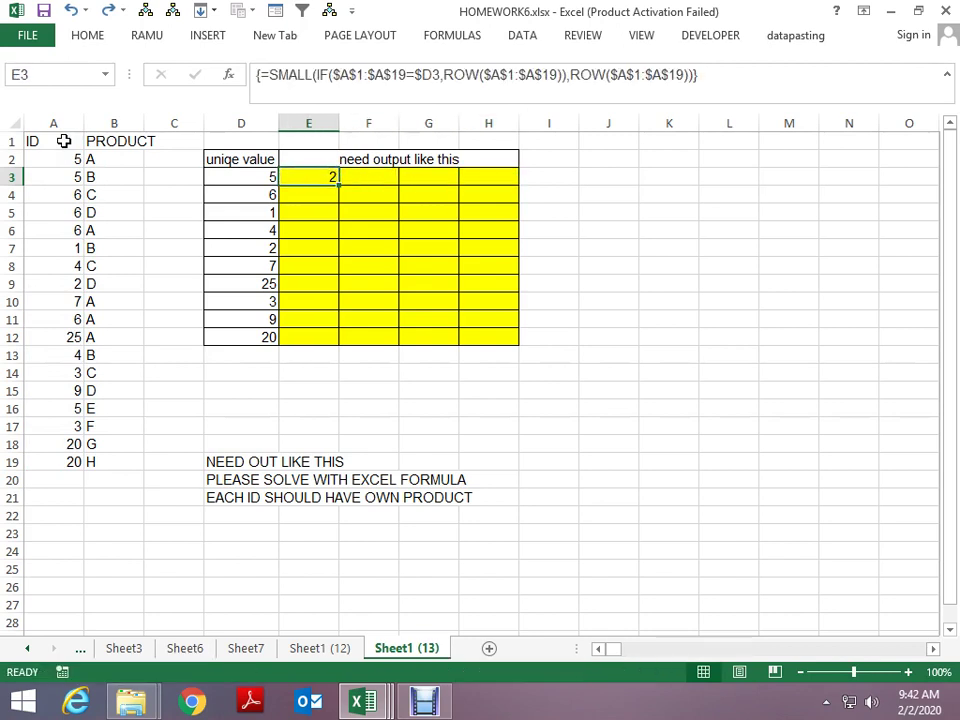
key(F2)
- Replace E3's final ROW($A$1:$A$19) argument with COLUMN(A1) as the k value
key(Left)
key(Left)
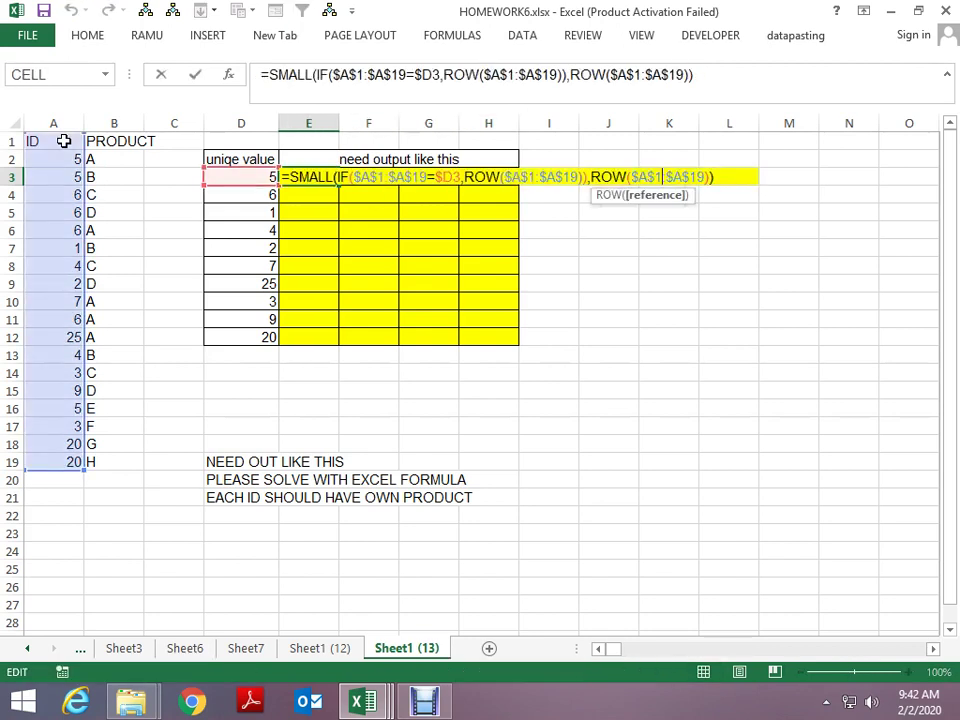
key(Left)
key(Left)
key(Left)
key(Left)
key(Left)
key(Left)
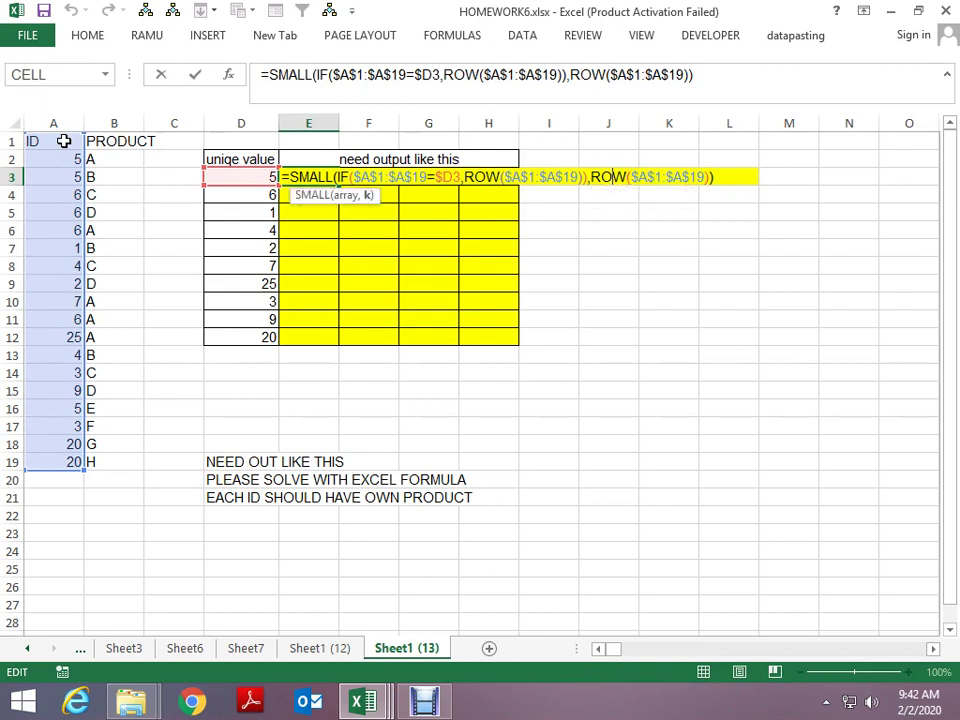
key(Left)
key(Left)
key(Left)
key(Delete)
key(Delete)
key(Delete)
key(Delete)
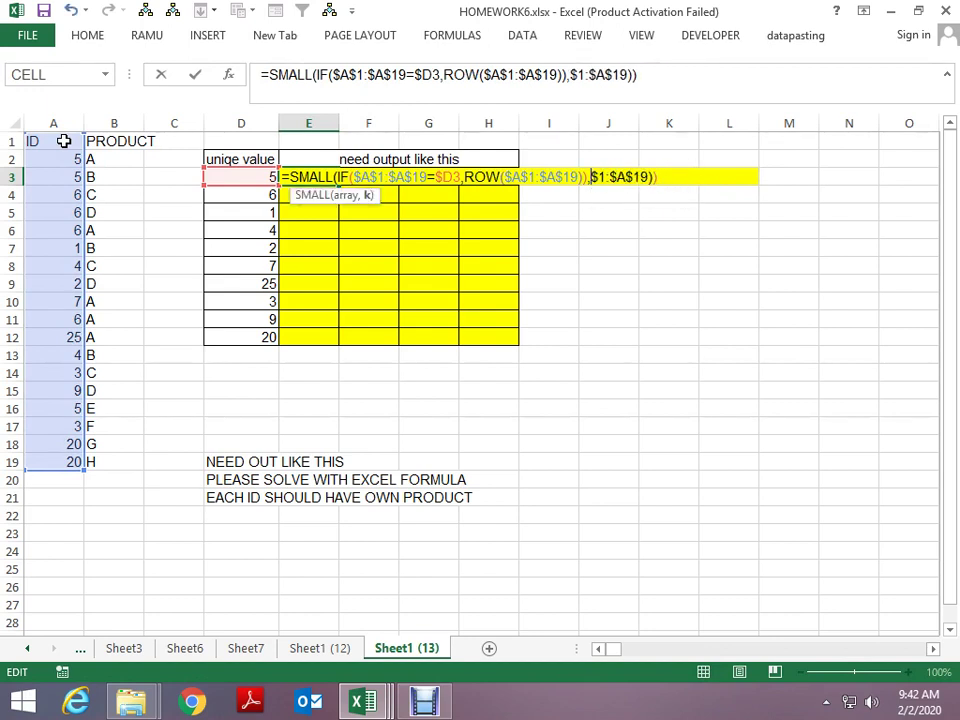
key(Delete)
key(Delete)
key(Delete)
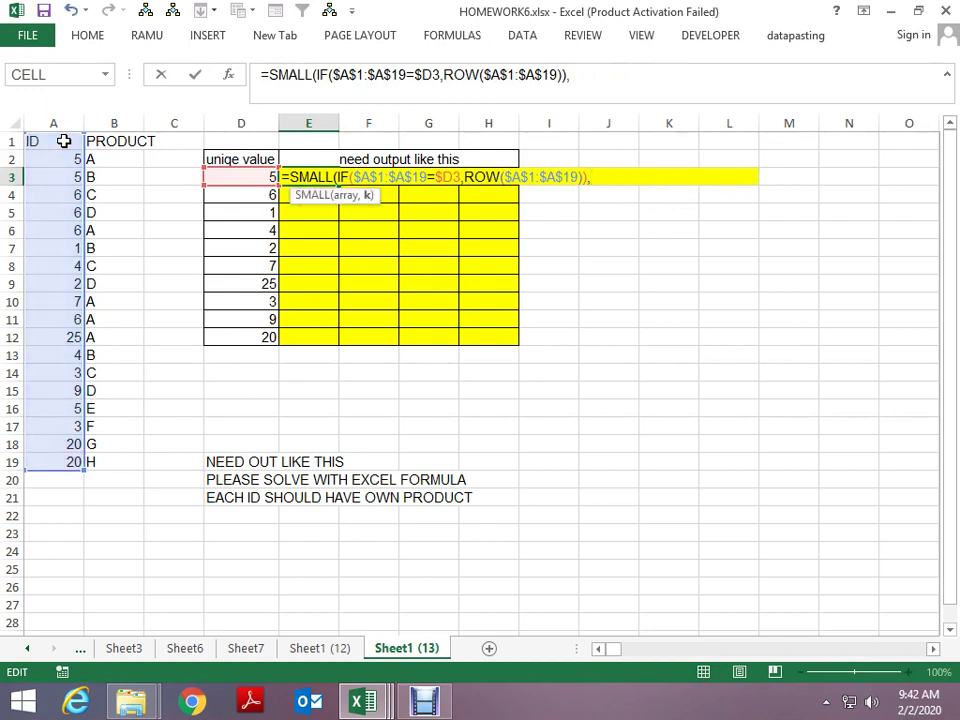
text(CP,)
key(BackSpace)
key(BackSpace)
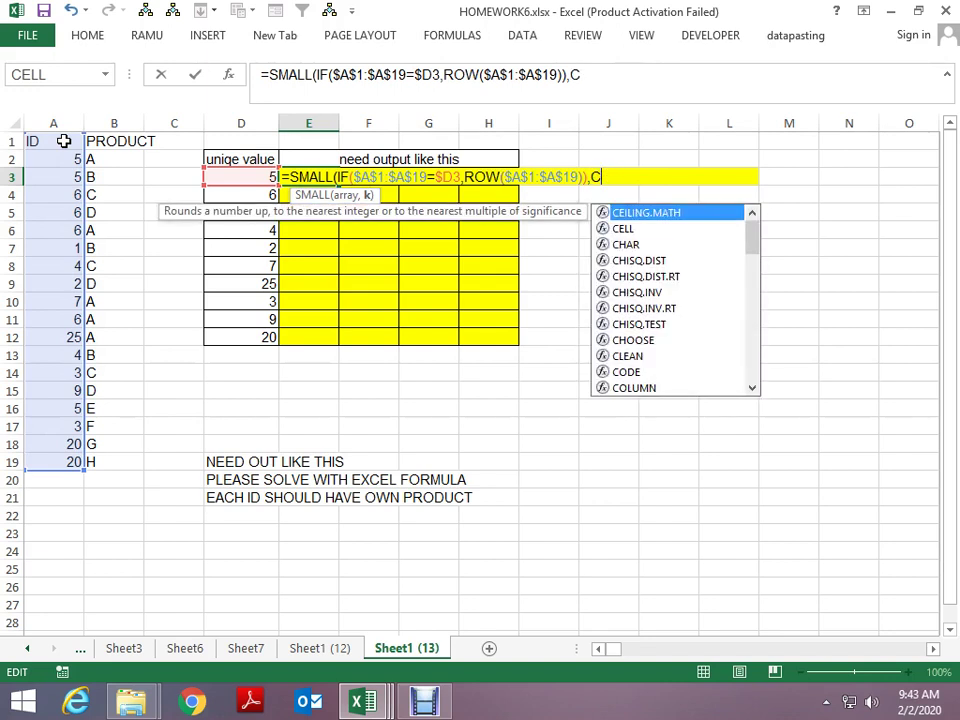
text(O)
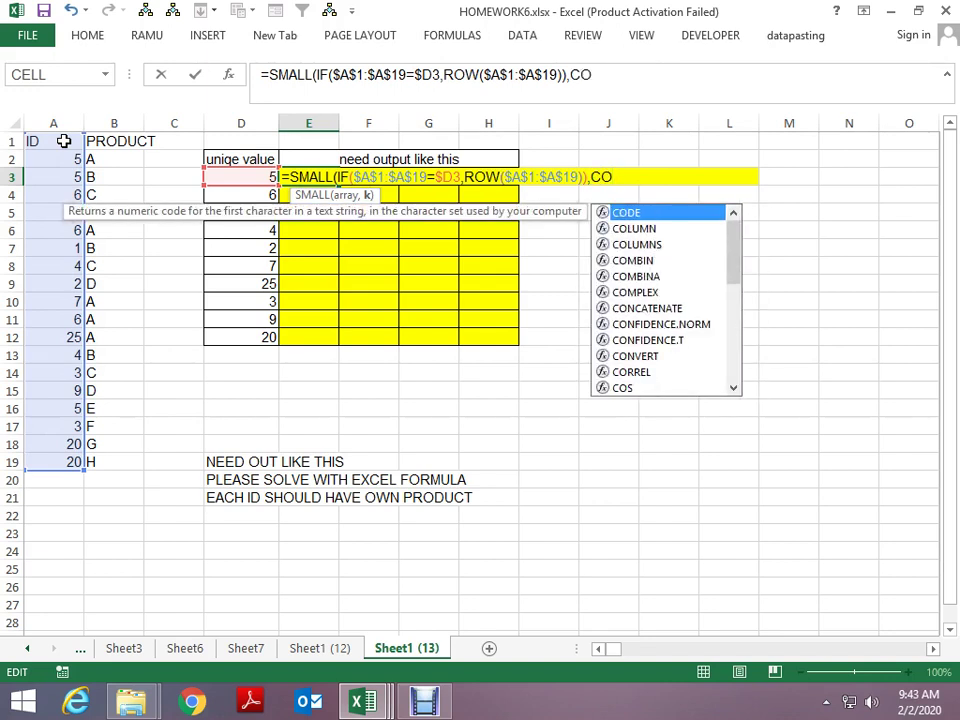
key(Down)
key(Tab)
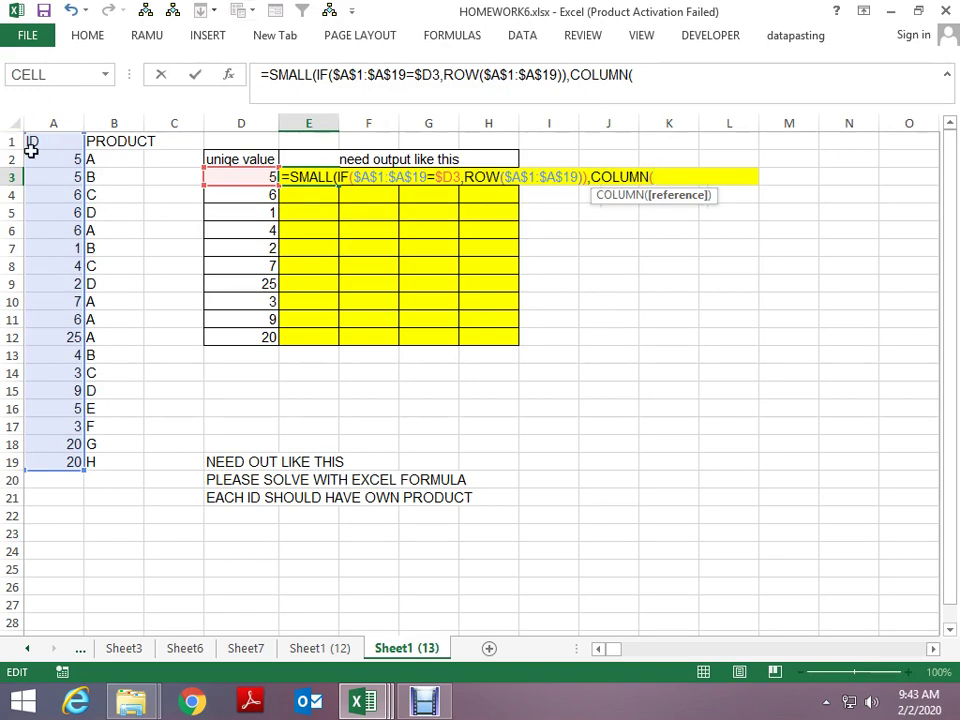
click(54, 146)
key(Return)
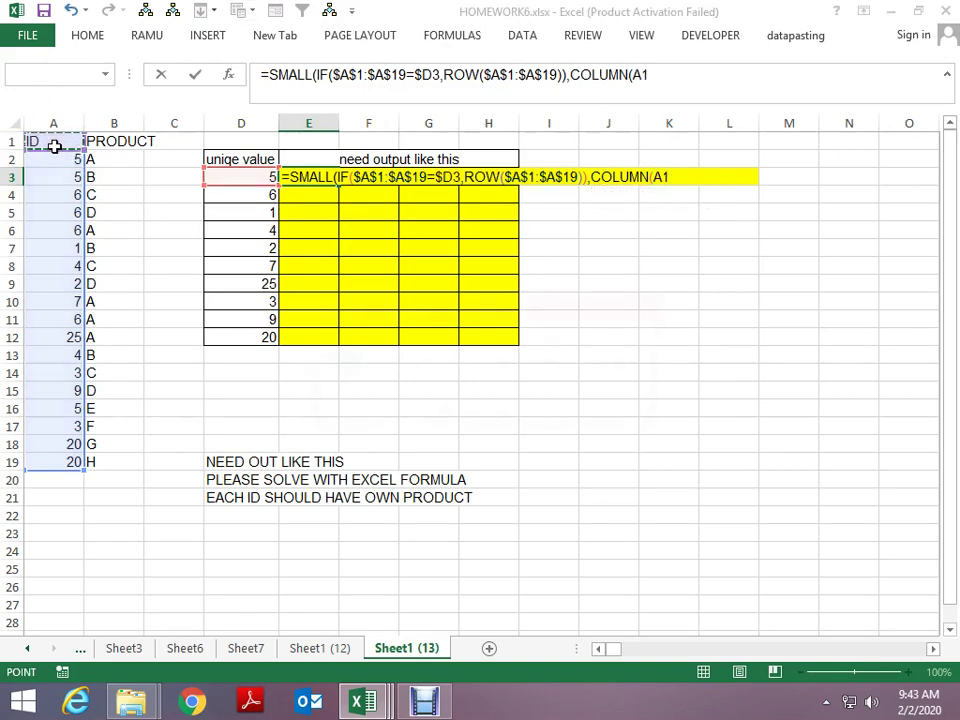
key(Return)
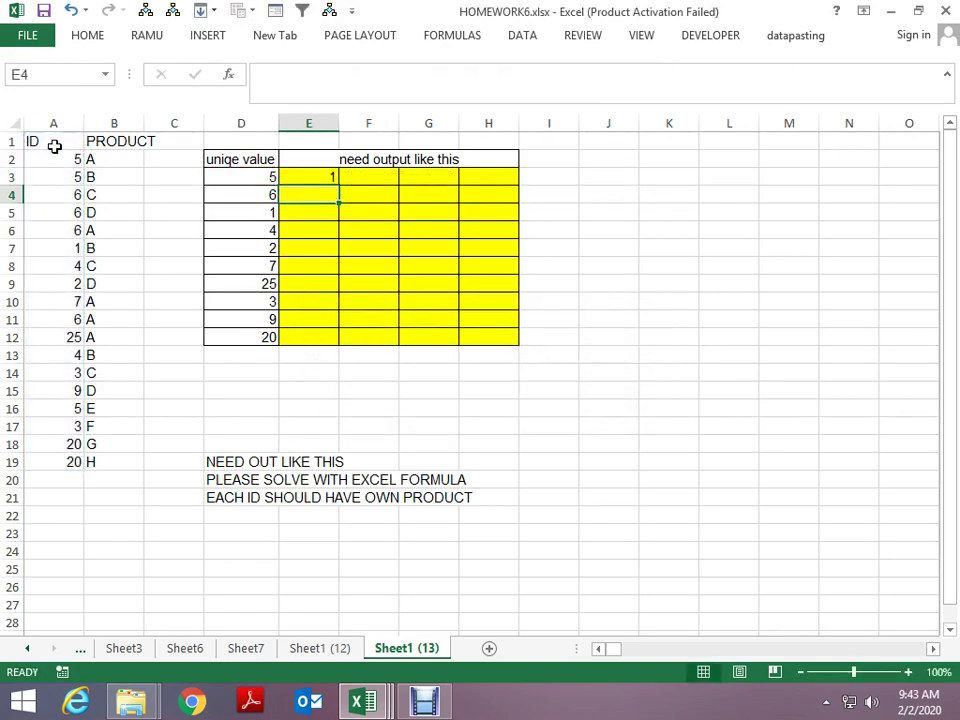
- Array-enter E3 and copy it to F3:H3, giving 2, 3, 16 and #NUM!
key(Up)
key(F2)
key(ctrl+shift+Return)
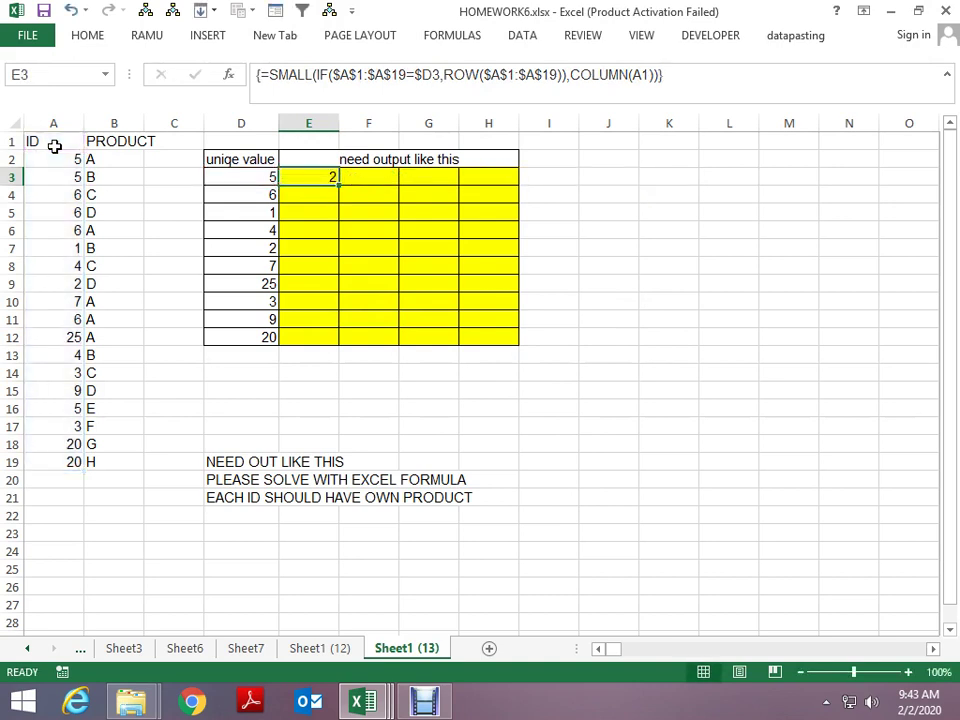
key(ctrl+c)
key(Right)
key(ctrl+v)
key(Right)
key(ctrl+v)
key(Right)
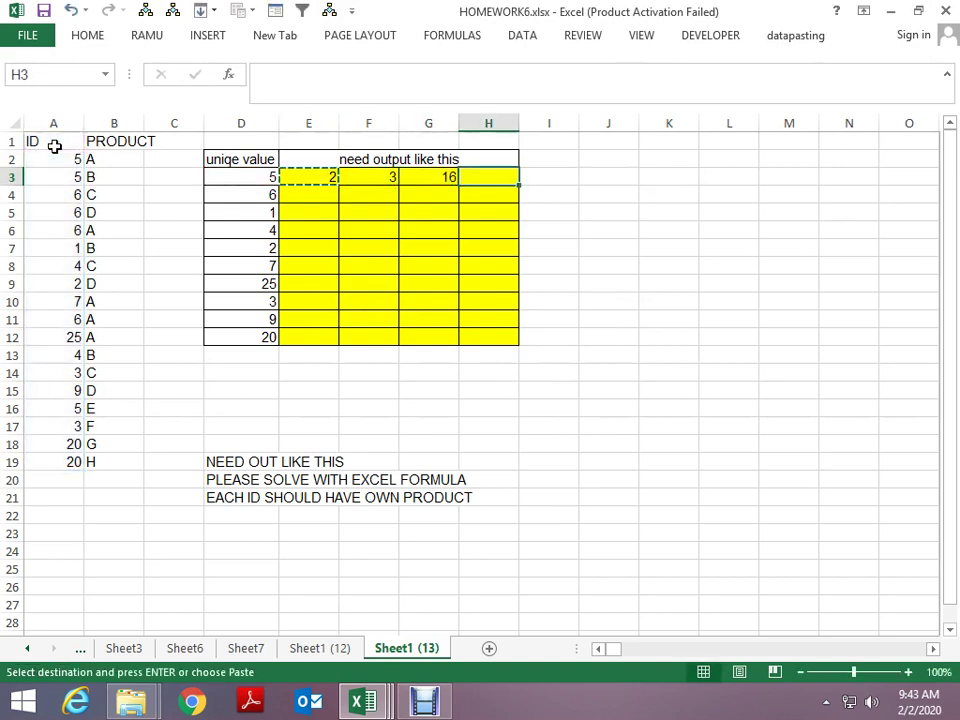
key(ctrl+v)
key(Escape)
key(Left)
key(Left)
key(Left)
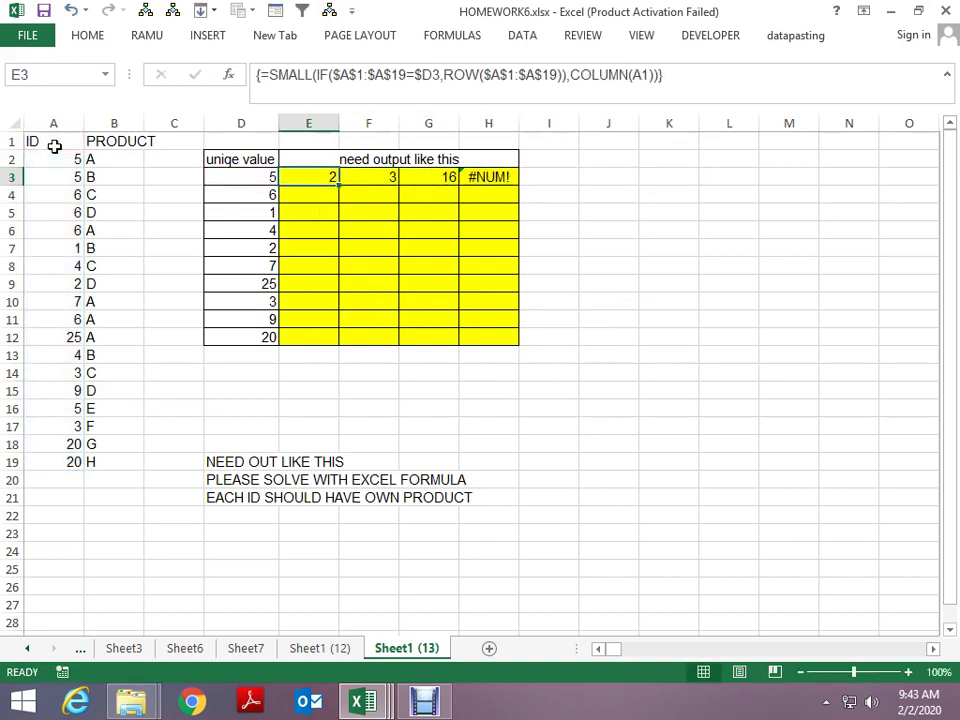
key(F2)
- Wrap E3's SMALL formula in IFERROR(…,"") and copy the array formula across F3:H3
text(I)
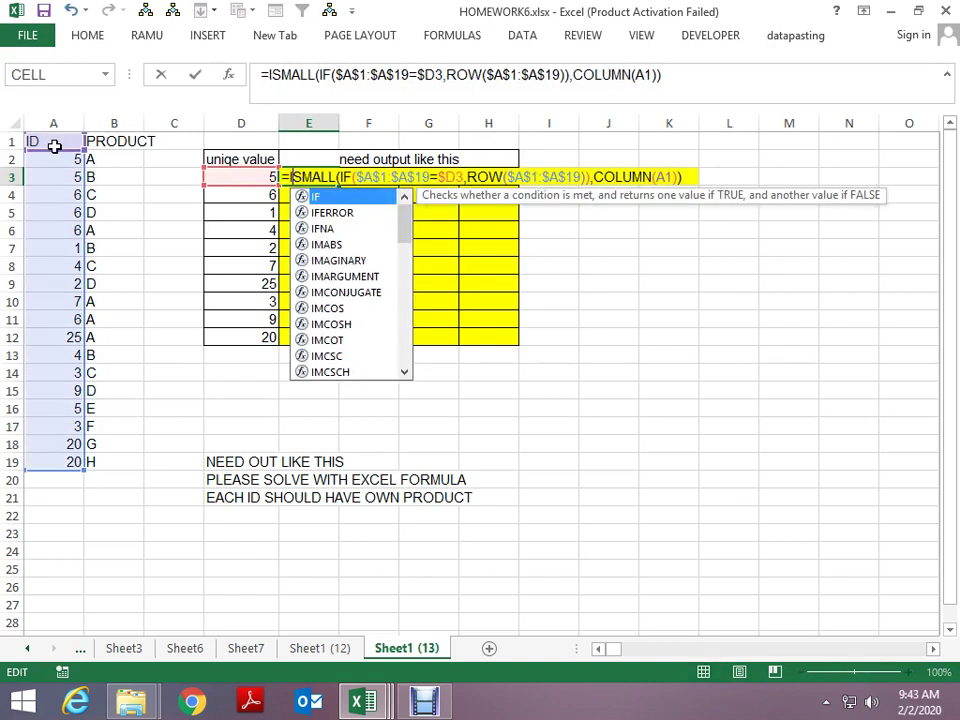
text(FERROR()
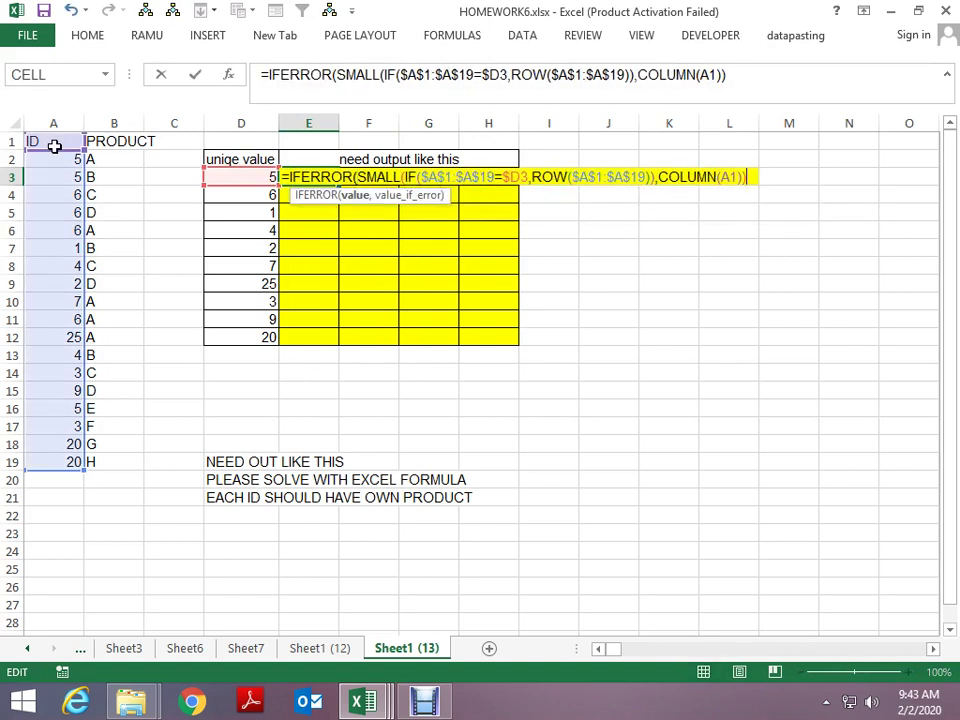
text(,""))
key(ctrl+shift+Return)
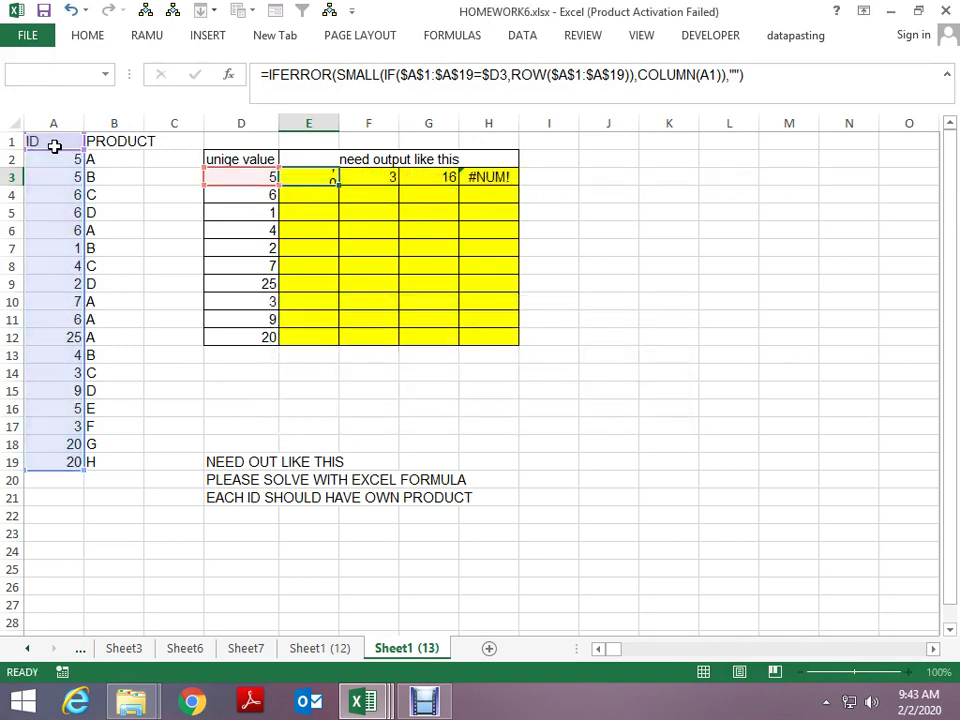
key(F2)
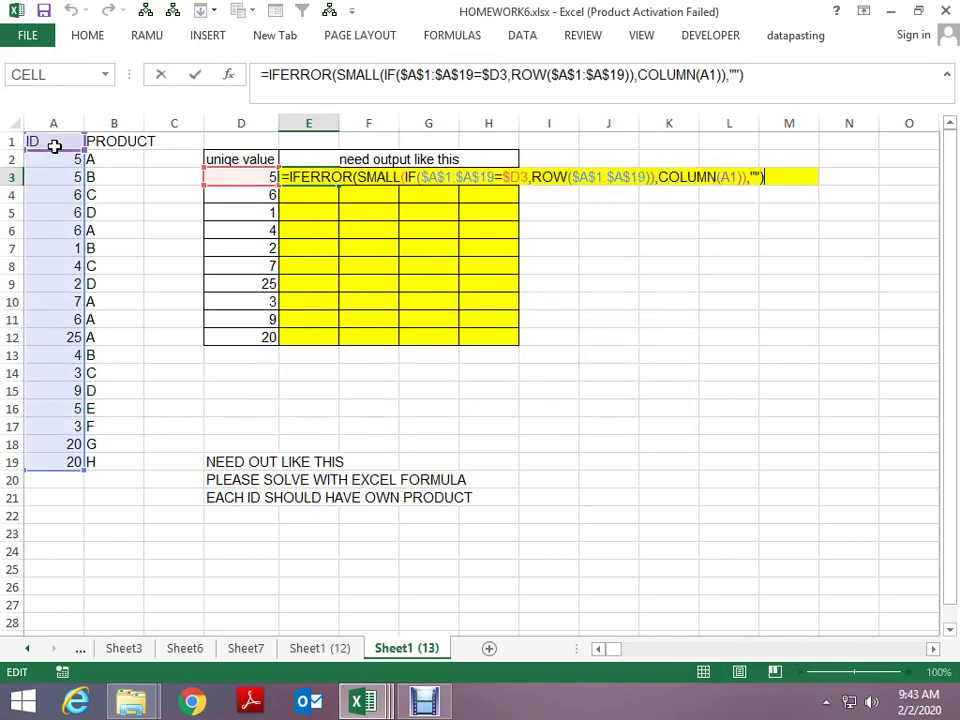
key(ctrl+shift+Return)
key(ctrl+c)
key(Right)
key(Right)
key(Right)
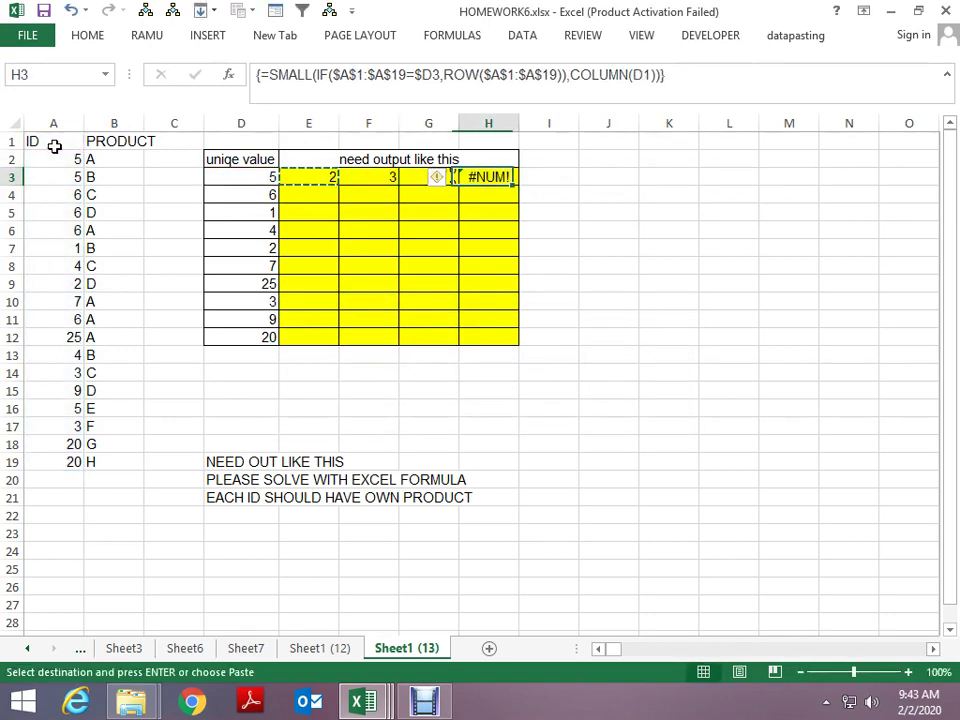
key(ctrl+v)
key(Left)
key(Left)
key(shift+Right)
key(Return)
key(Left)
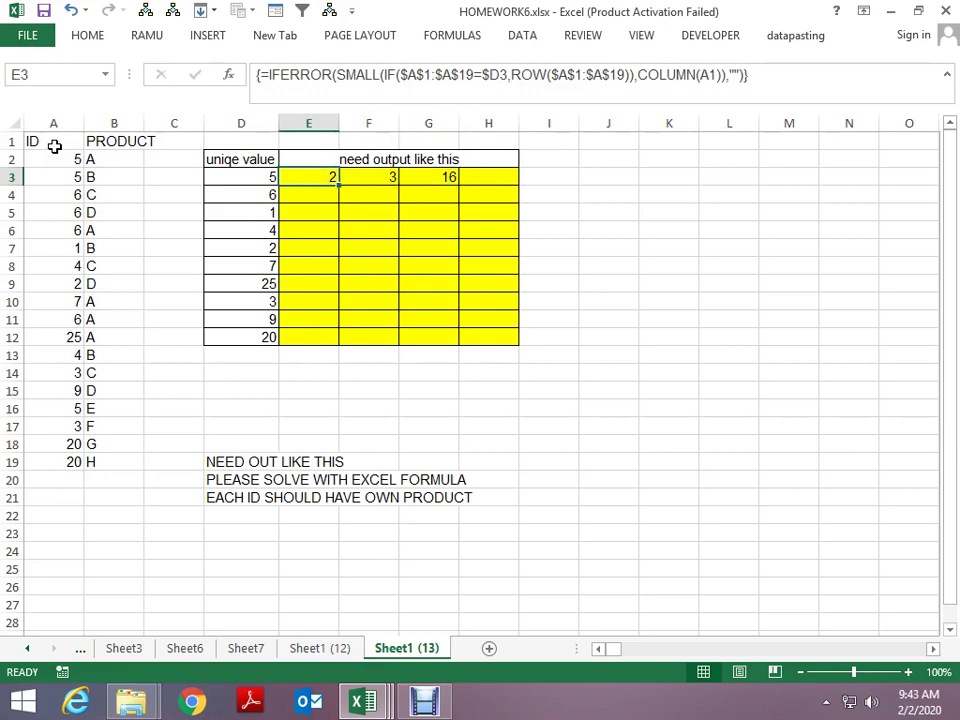
key(F2)
- Wrap the formula in INDEX($B$1:$B$19,…) and array-enter it in E3
key(Home)
key(Right)
text(I)
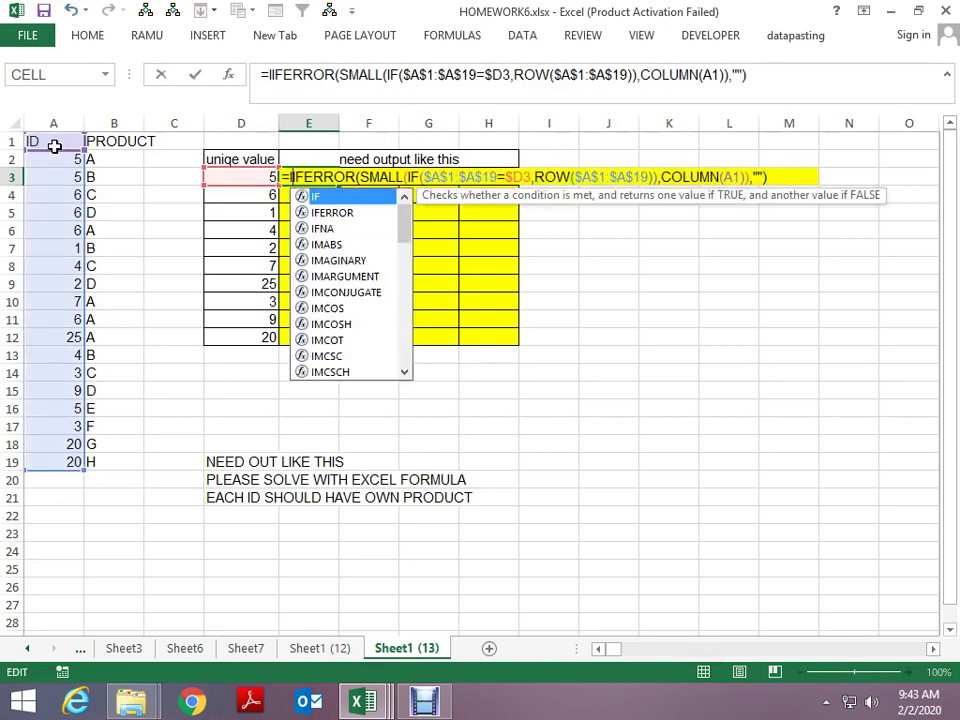
text(NDEX()
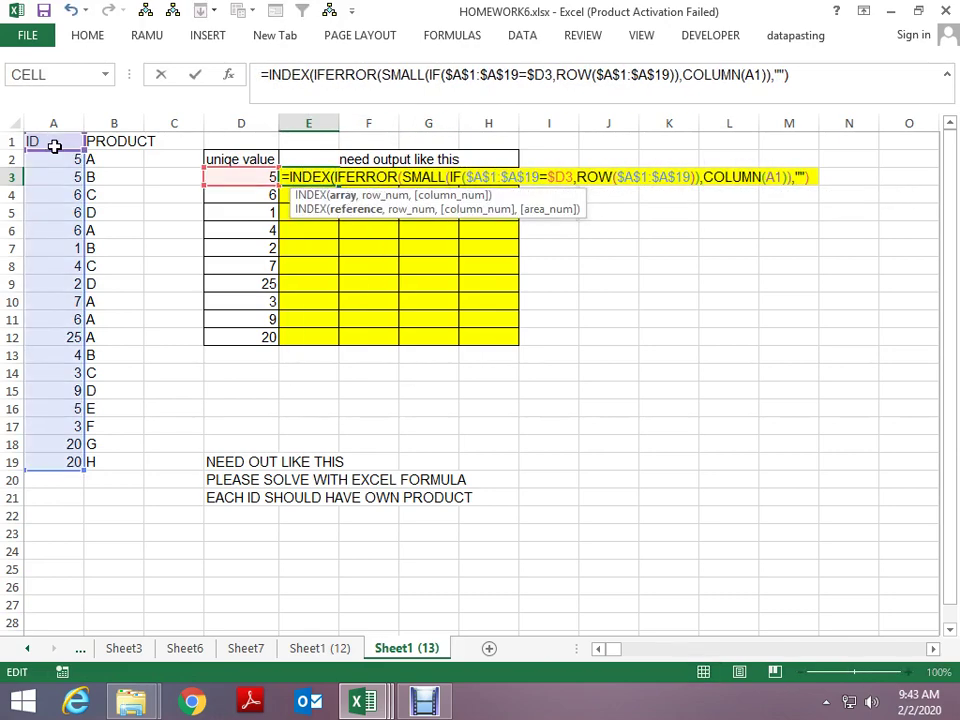
text(B1)
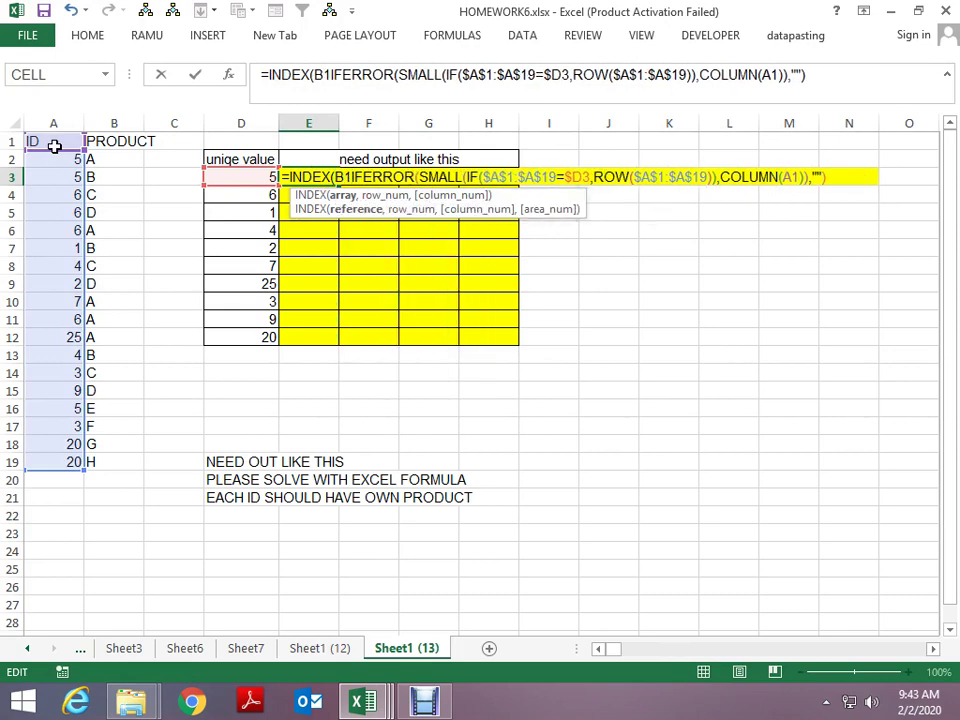
text(:)
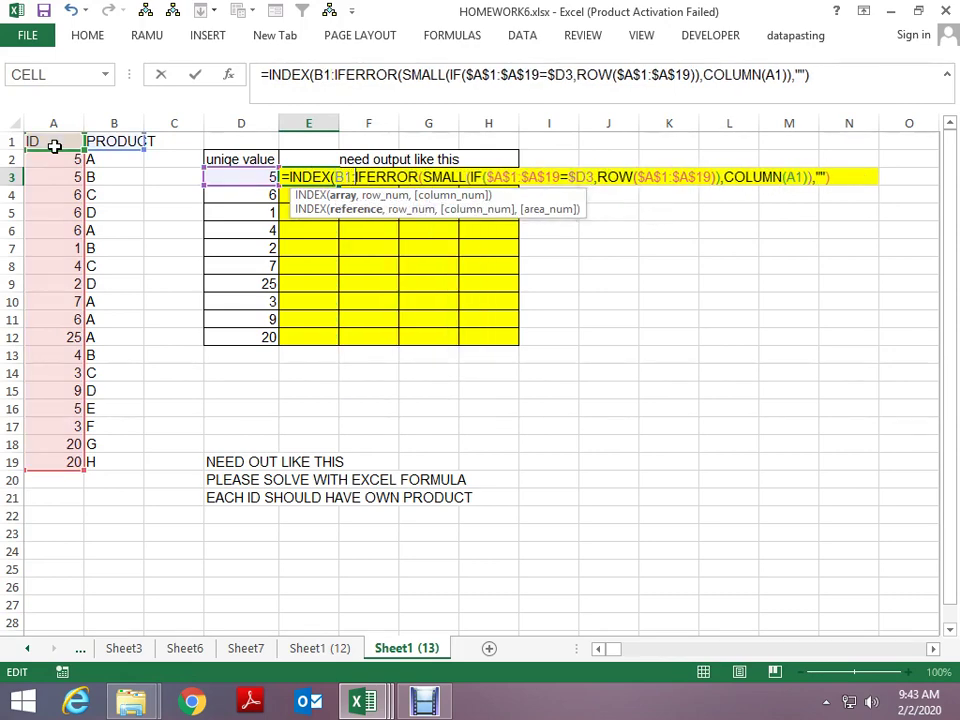
text(B19)
key(Return)
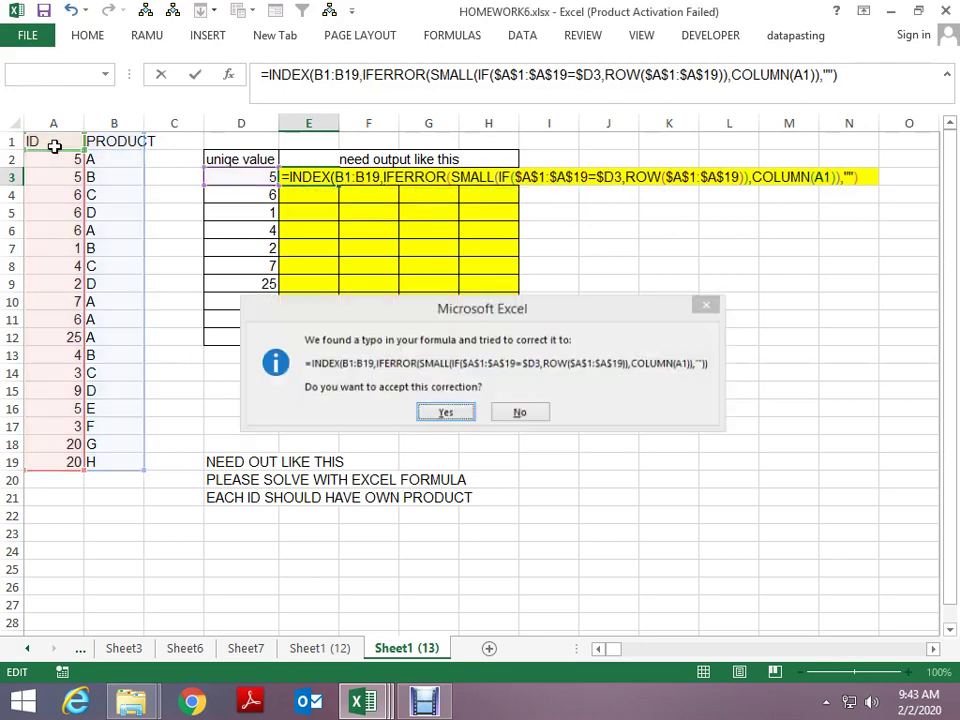
key(Return)
key(F2)
key(Left)
key(Left)
key(Left)
key(Left)
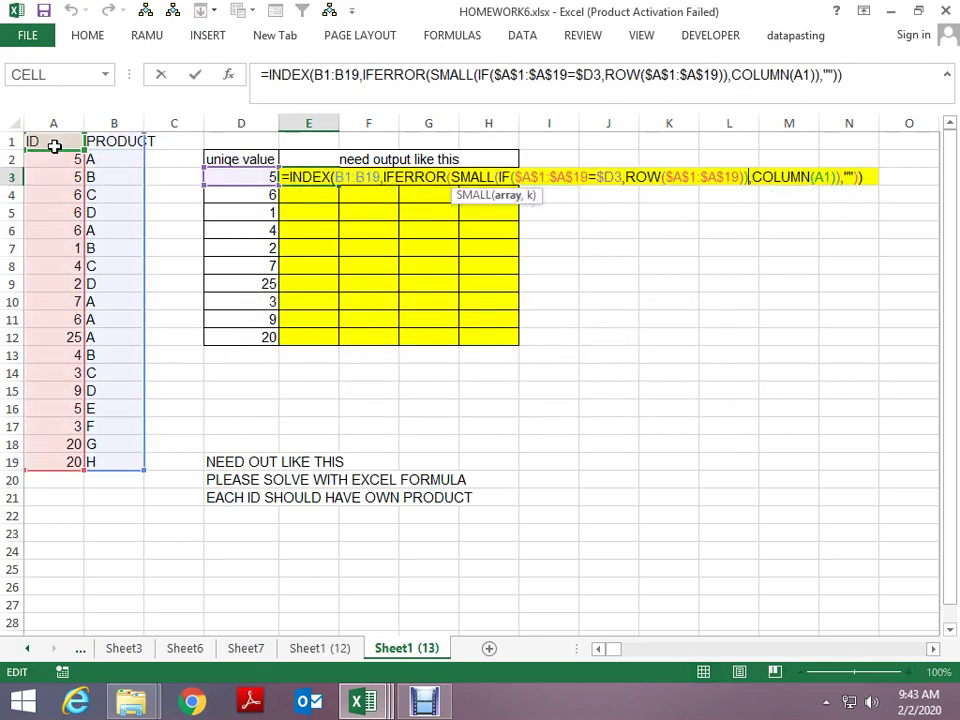
key(Left)
key(Left)
key(Left)
key(Left)
key(Left)
key(Left)
key(Left)
key(Left)
key(Left)
key(Left)
key(Left)
key(Left)
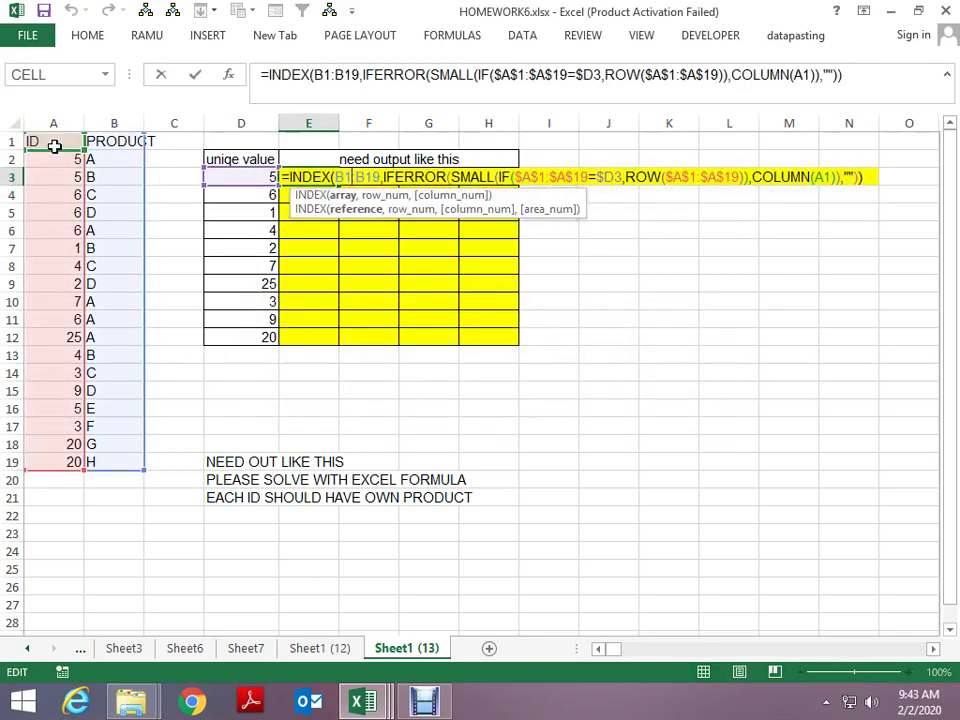
key(F4)
key(Return)
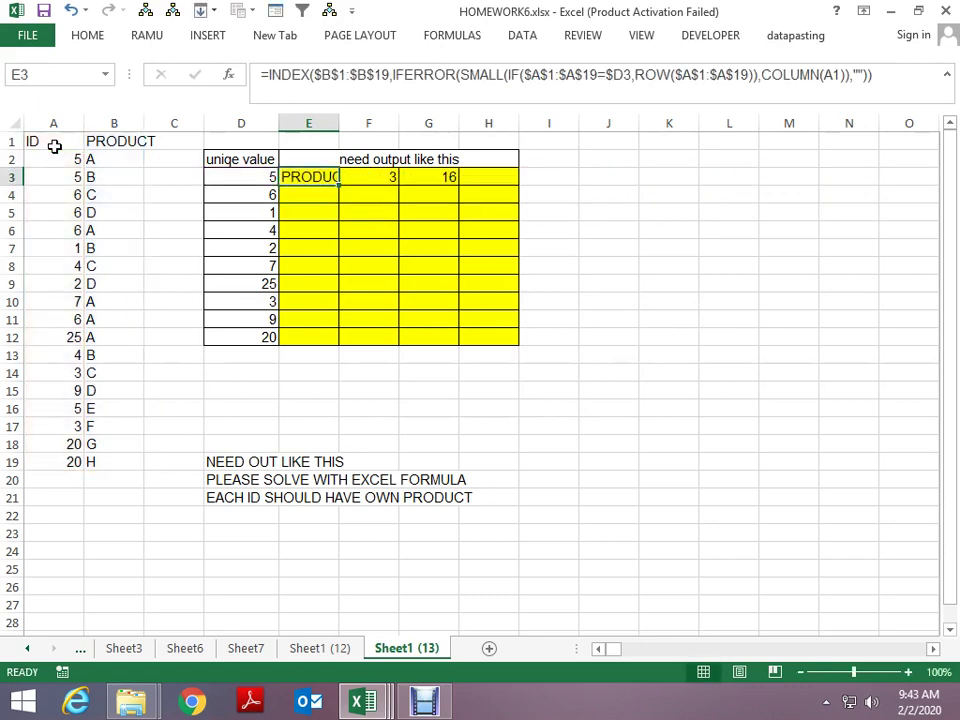
key(F2)
key(ctrl+shift+Return)
- Copy the INDEX formula across F3:H3 so row 3 shows products A, B and E
key(ctrl+c)
key(Right)
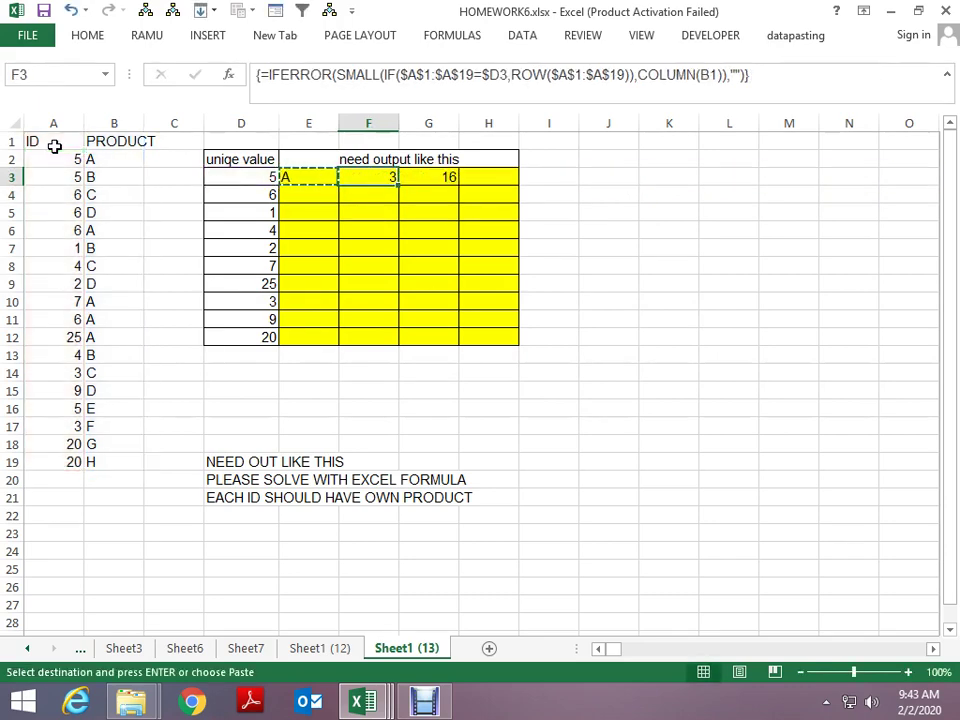
key(ctrl+v)
key(Right)
key(ctrl+v)
key(Right)
key(ctrl+v)
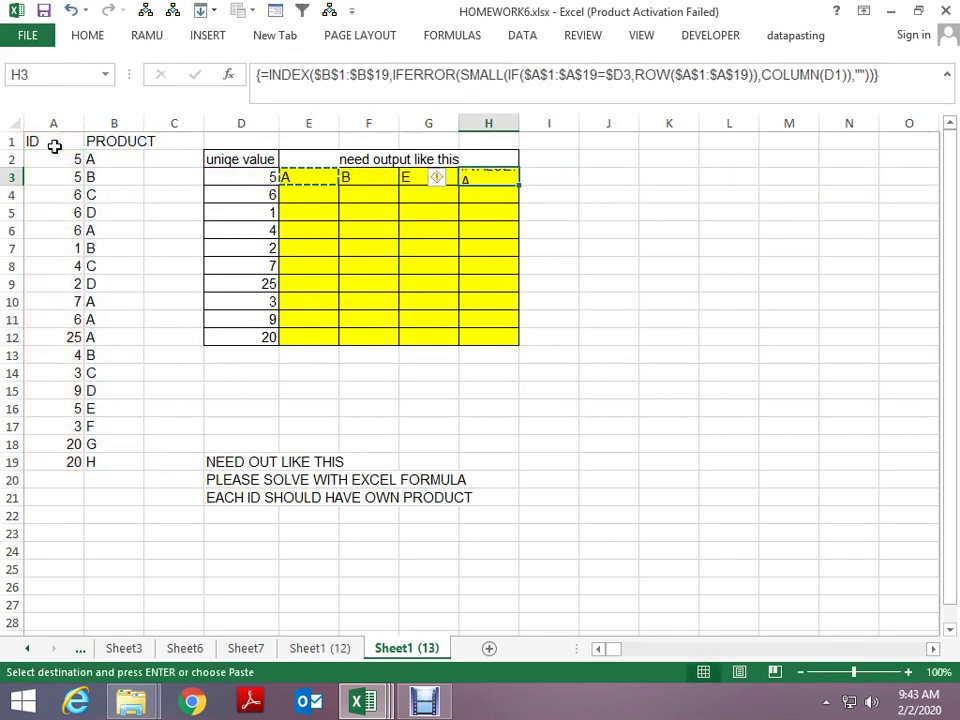
key(Escape)
key(Left)
key(Left)
key(Left)
key(Left)
key(Right)
key(Right)
key(Left)
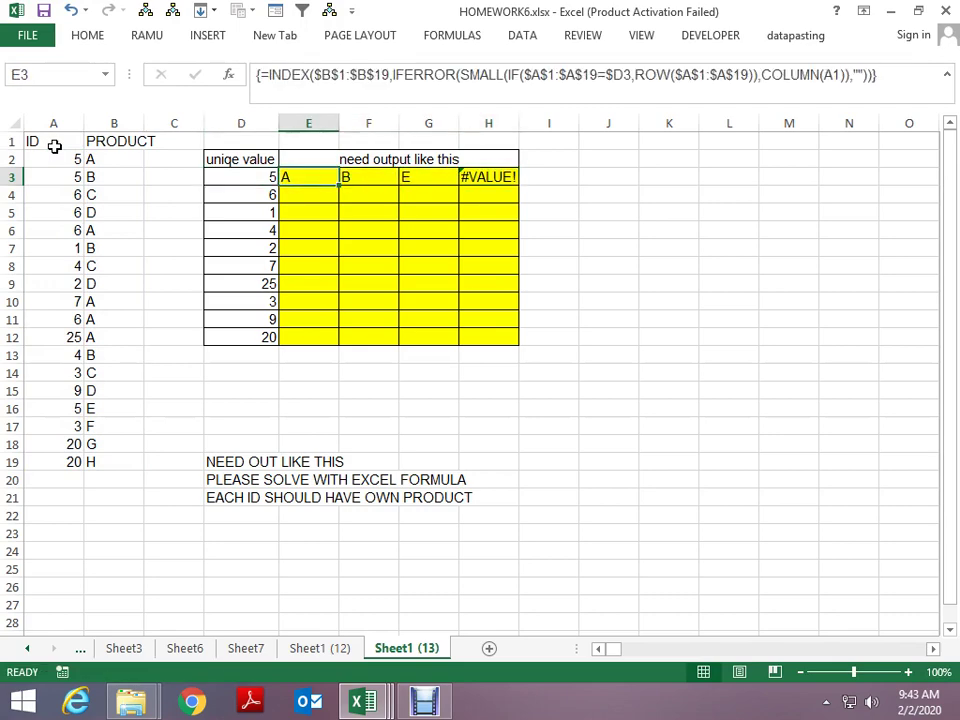
key(shift+Right)
key(shift+Right)
key(shift+Right)
key(F2)
- Wrap E3's formula in an outer IFERROR(…,"") and array-enter it, copying it to H3
text(IF)
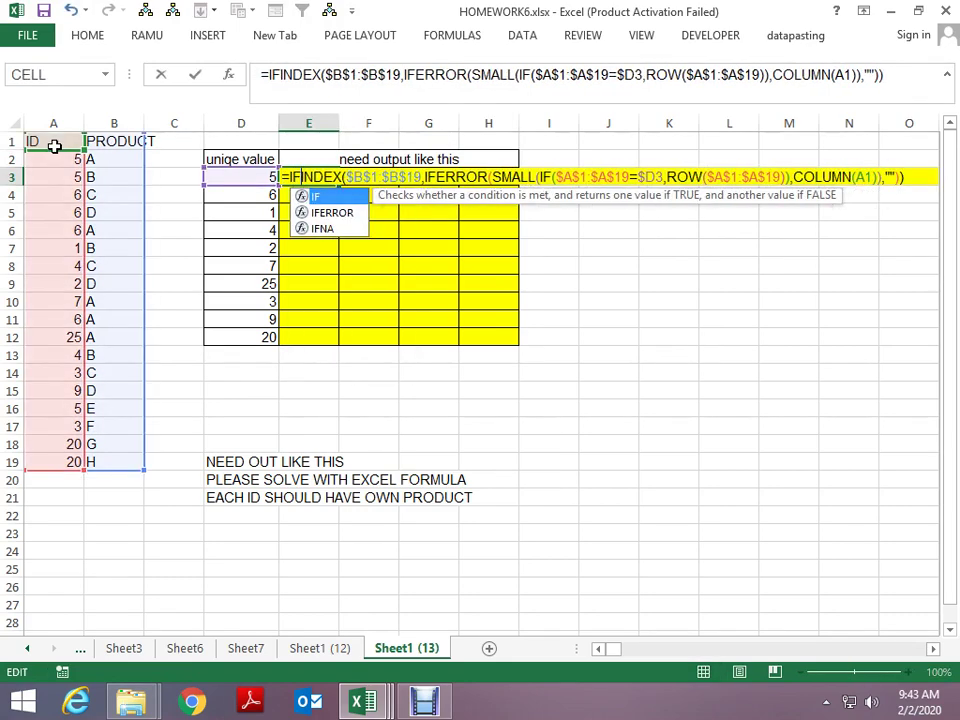
text(ERROR()
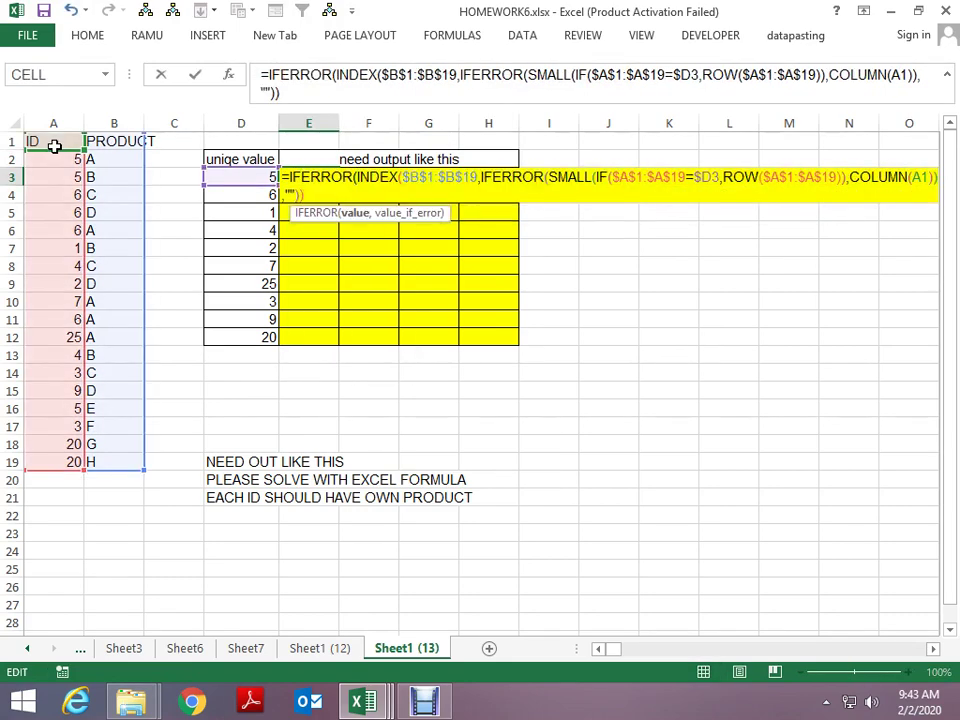
text(,""))
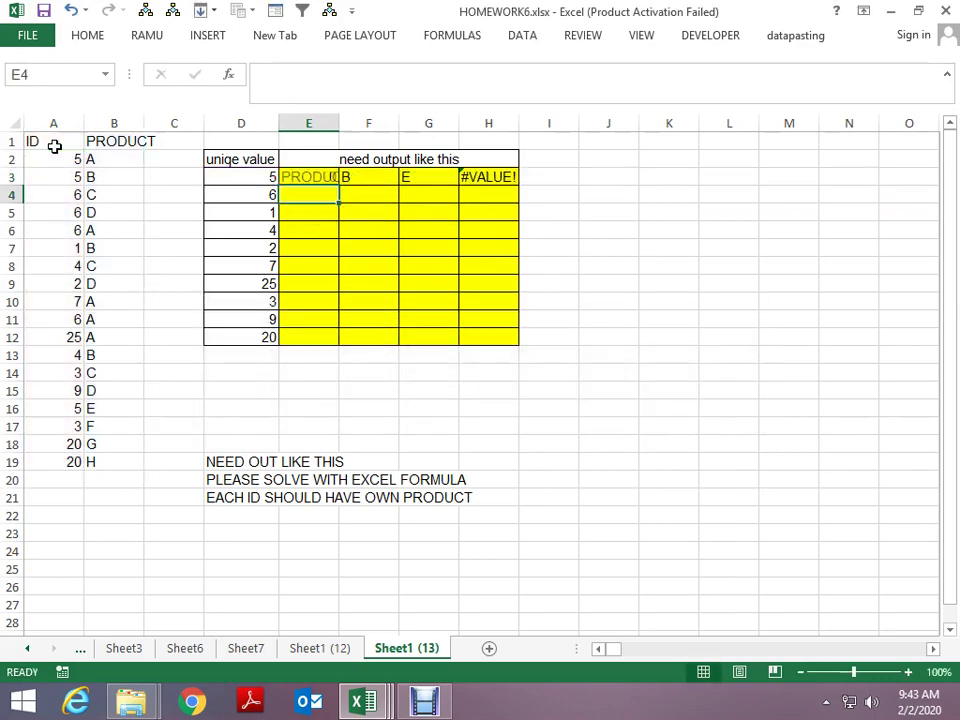
key(ctrl+shift+Return)
key(ctrl+c)
key(Right)
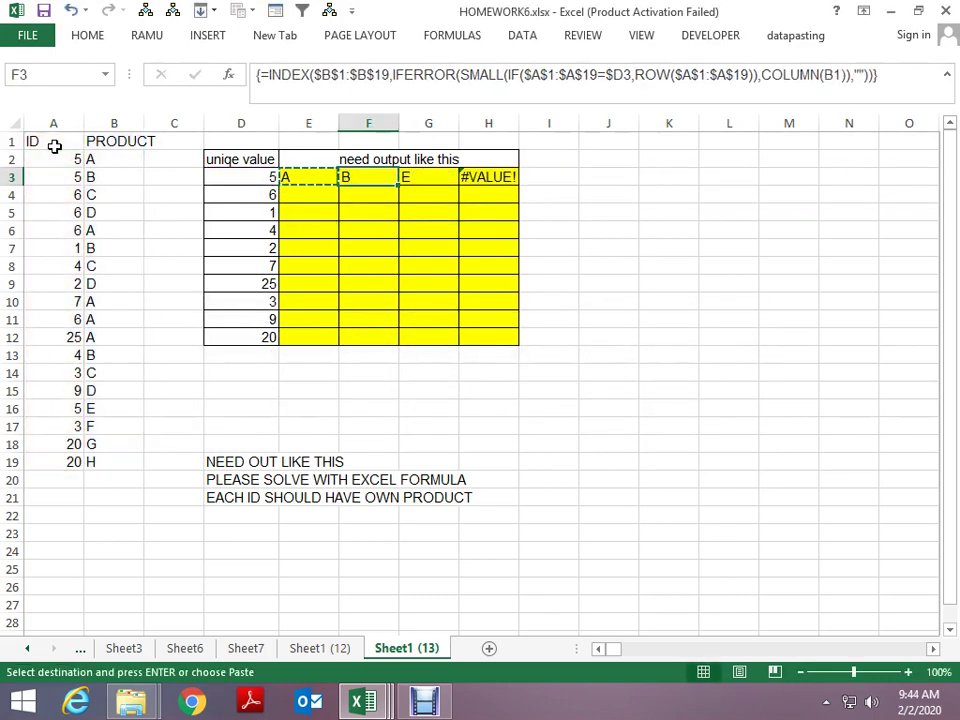
key(Right)
key(Right)
key(ctrl+v)
- Paste the array formula into all of E3:H12 and check E4's result
key(Left)
key(Left)
key(Left)
key(shift+Right)
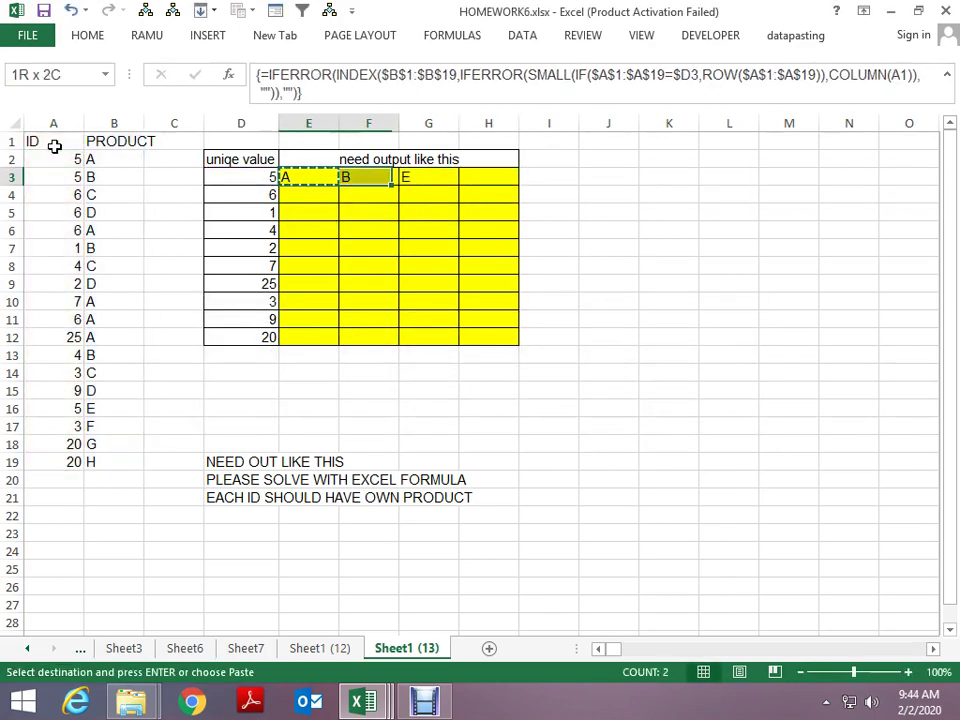
key(shift+Right)
key(shift+Right)
key(shift+Down)
key(shift+Down)
key(shift+Down)
key(shift+Down)
key(shift+Down)
key(shift+Down)
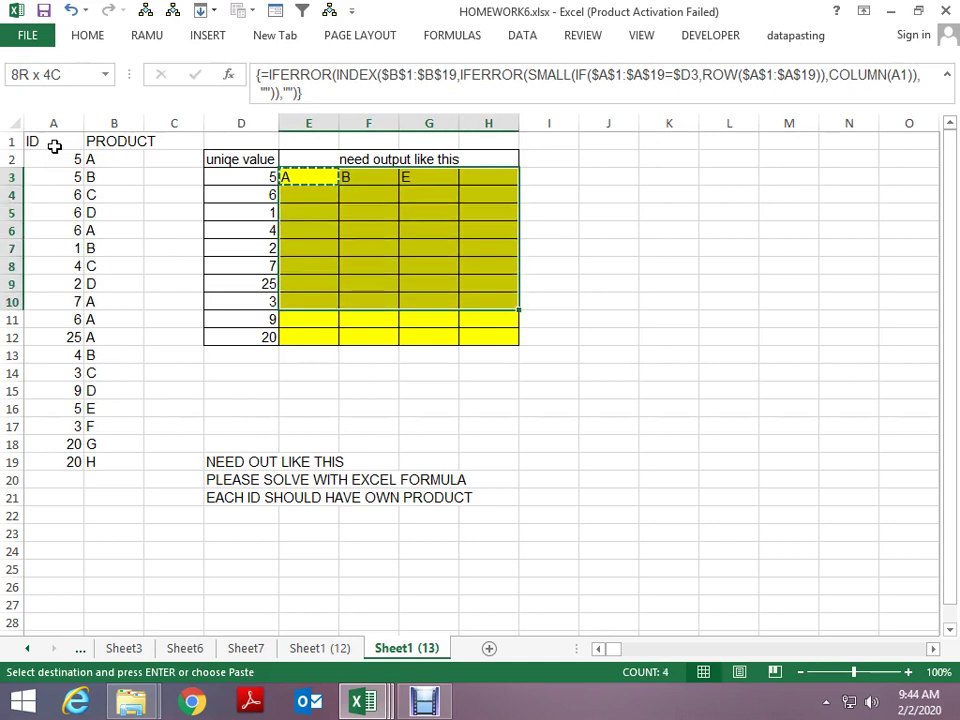
key(shift+Down)
key(shift+Down)
key(Return)
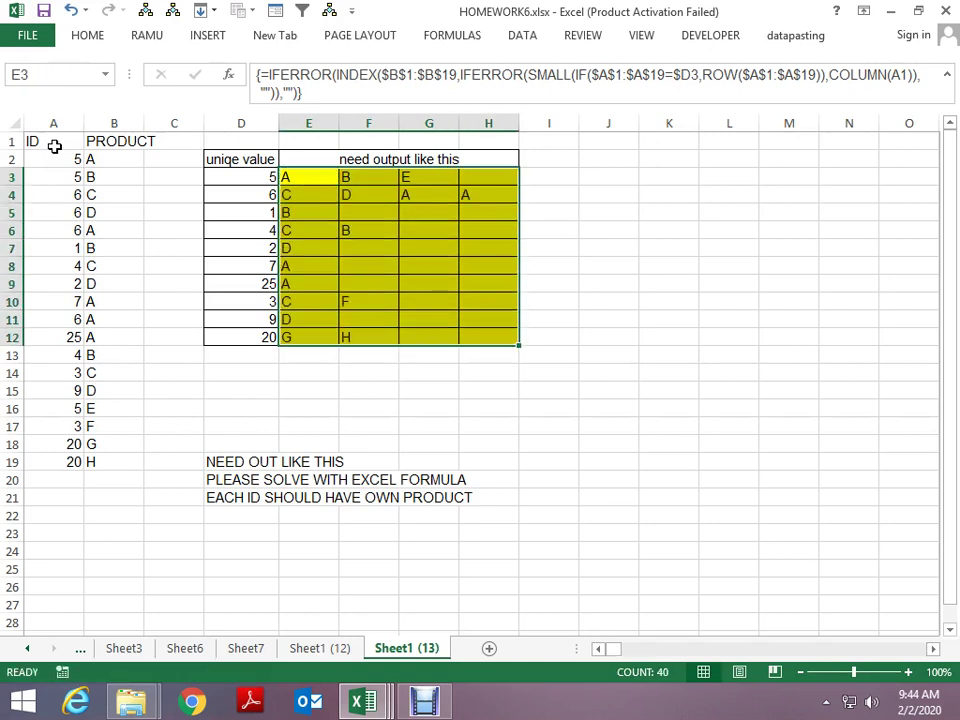
key(Down)
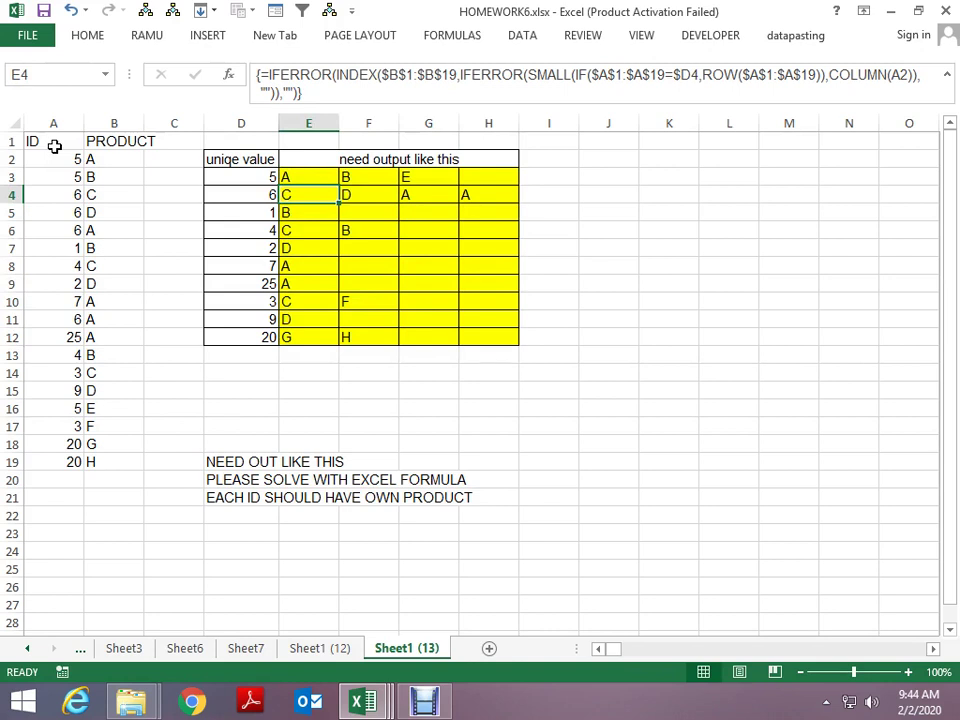
key(Left)
key(Left)
key(Left)
key(Left)
key(Up)
key(Up)
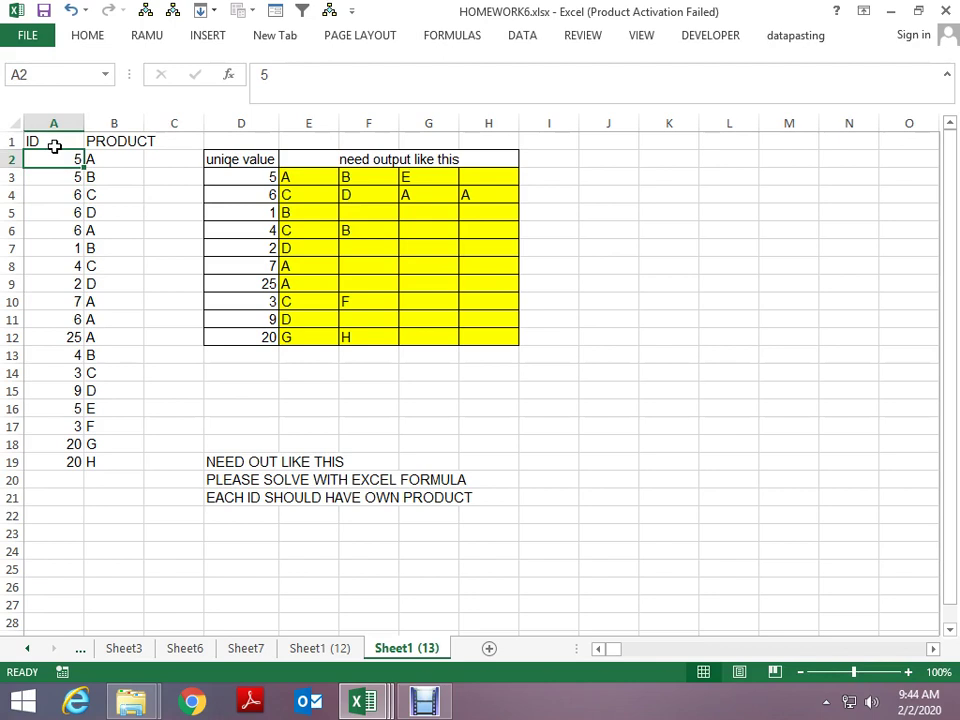
- Change the IDs in A2 and A3 to 7 so product B joins ID 7's row
text(7)
key(Return)
key(Down)
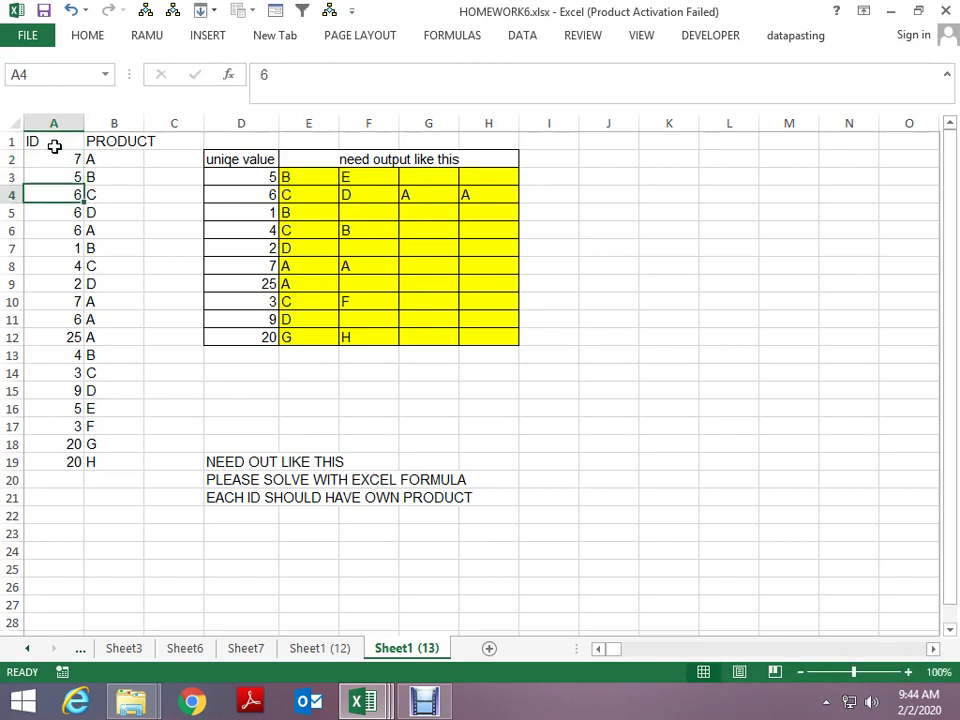
key(Down)
key(Down)
key(Down)
key(Down)
key(Right)
key(Right)
key(Right)
key(Right)
key(Left)
key(Left)
key(Left)
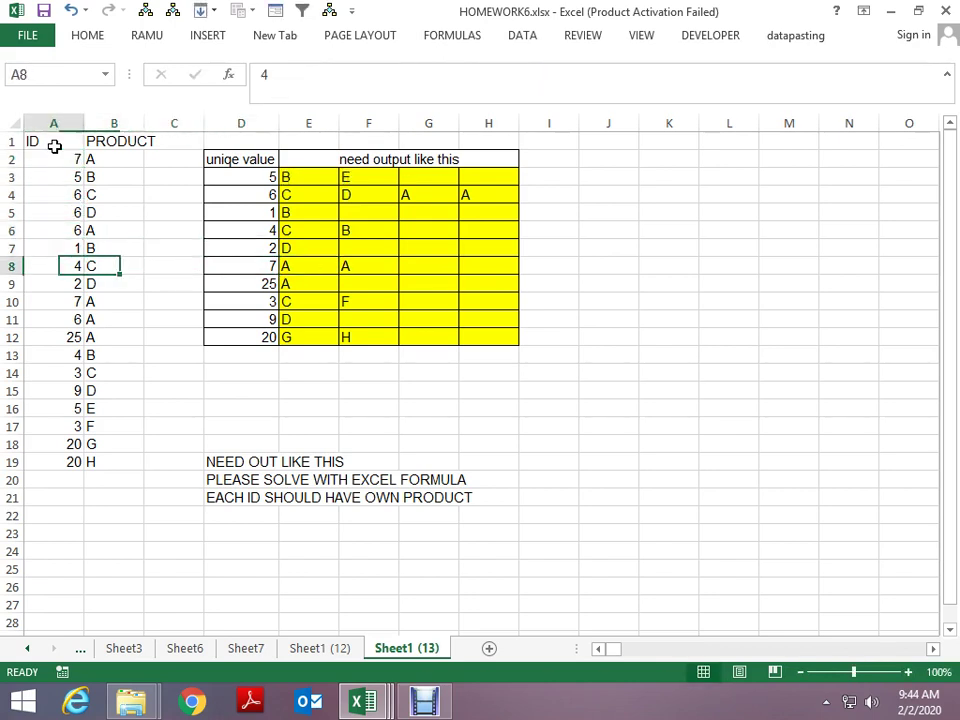
key(Up)
key(Up)
key(Up)
key(Up)
key(Up)
text(7)
key(Return)
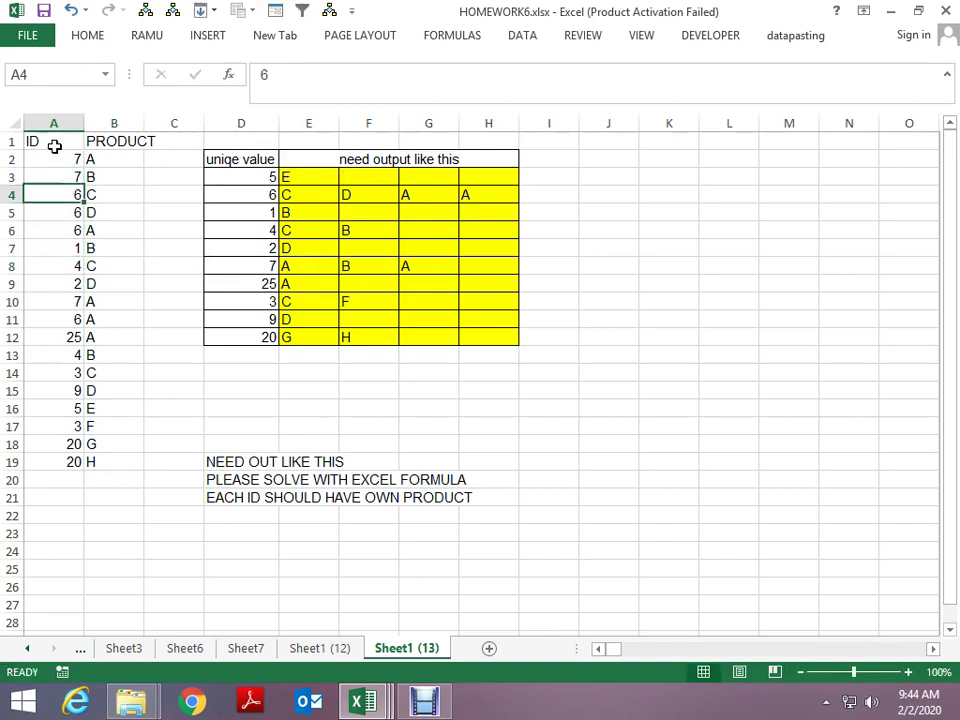
key(Down)
key(Down)
key(Down)
- Try changing A16 to 7, undo it, and view E4's array formula
key(Down)
key(Down)
key(Down)
key(Down)
key(Down)
key(Down)
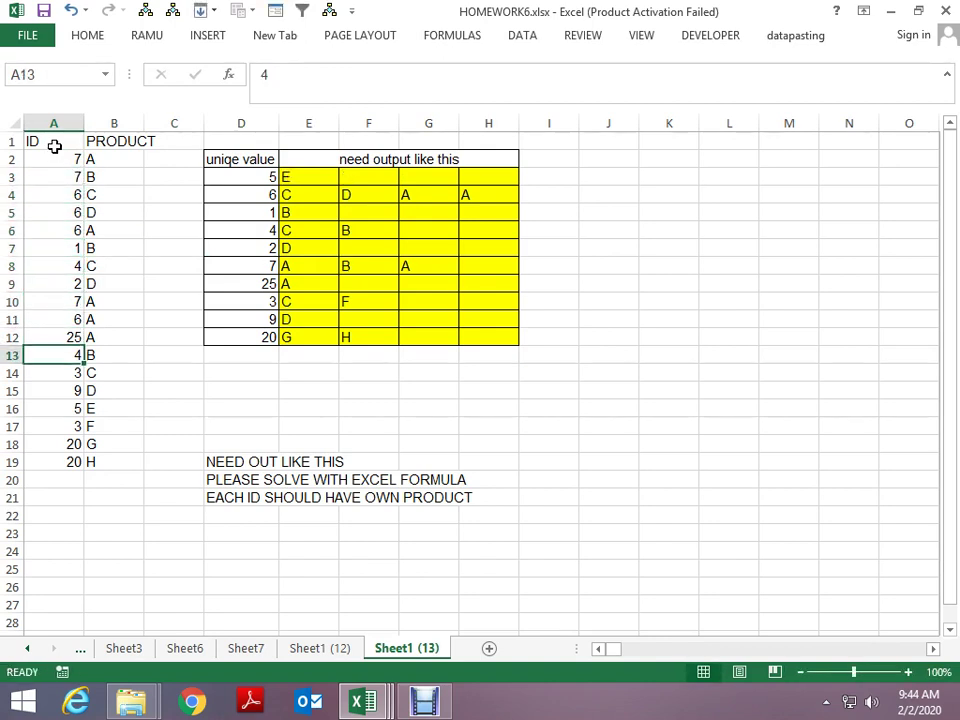
key(Down)
key(Down)
key(Down)
key(Down)
key(Up)
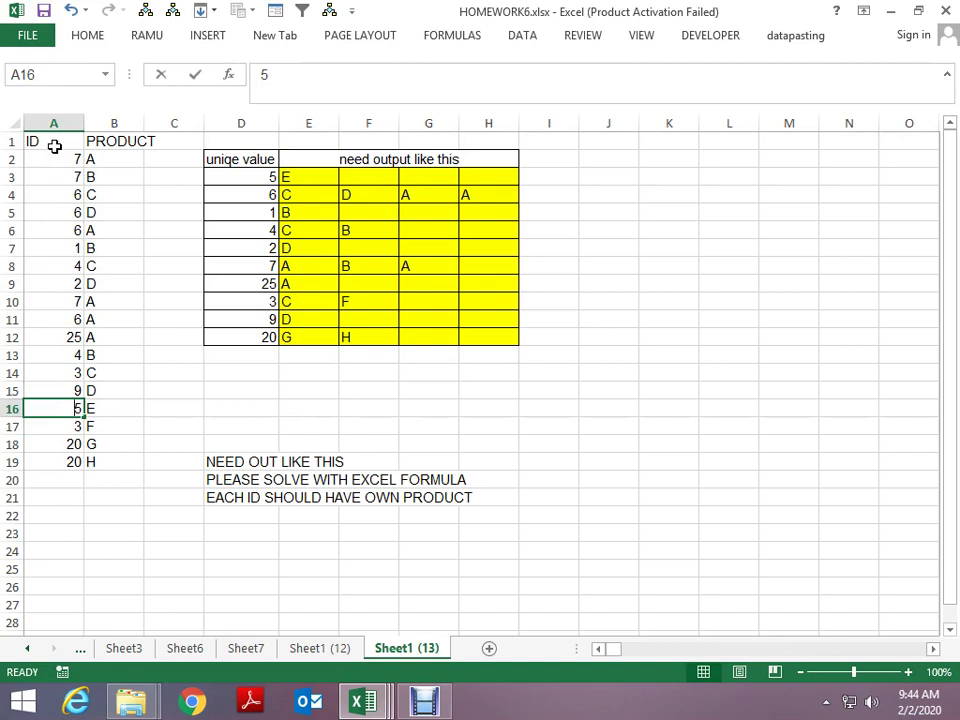
text(7)
key(Return)
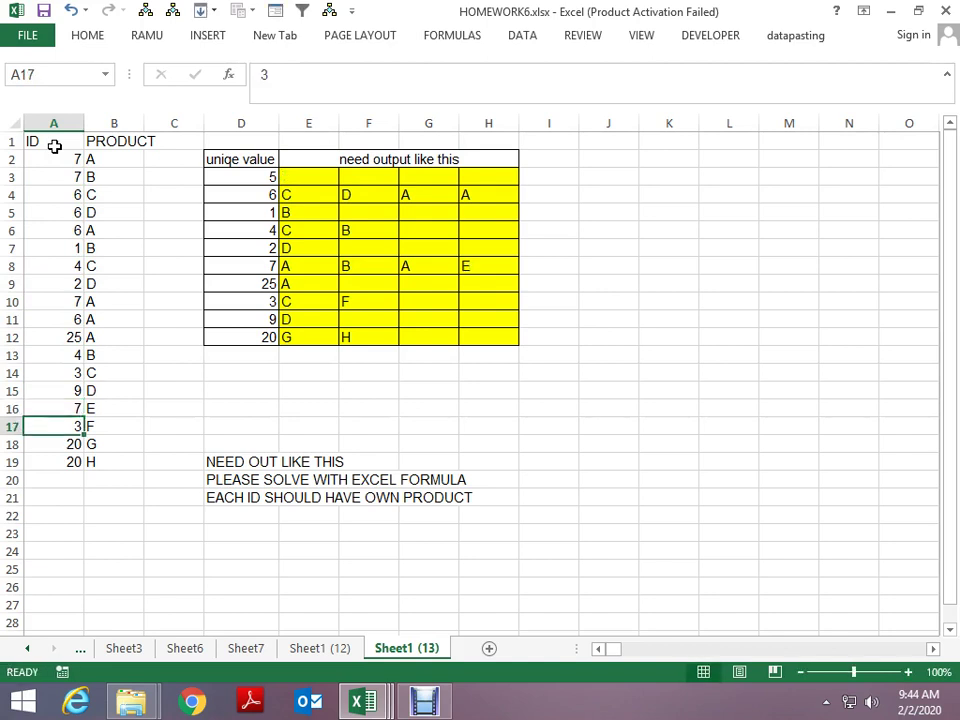
key(ctrl+z)
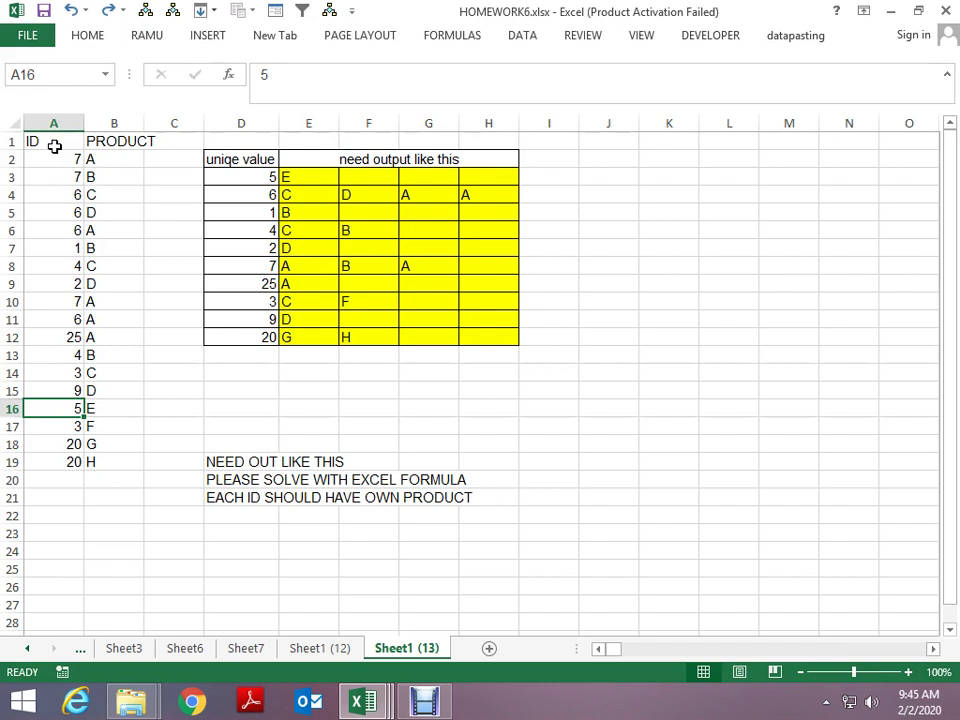
click(305, 189)
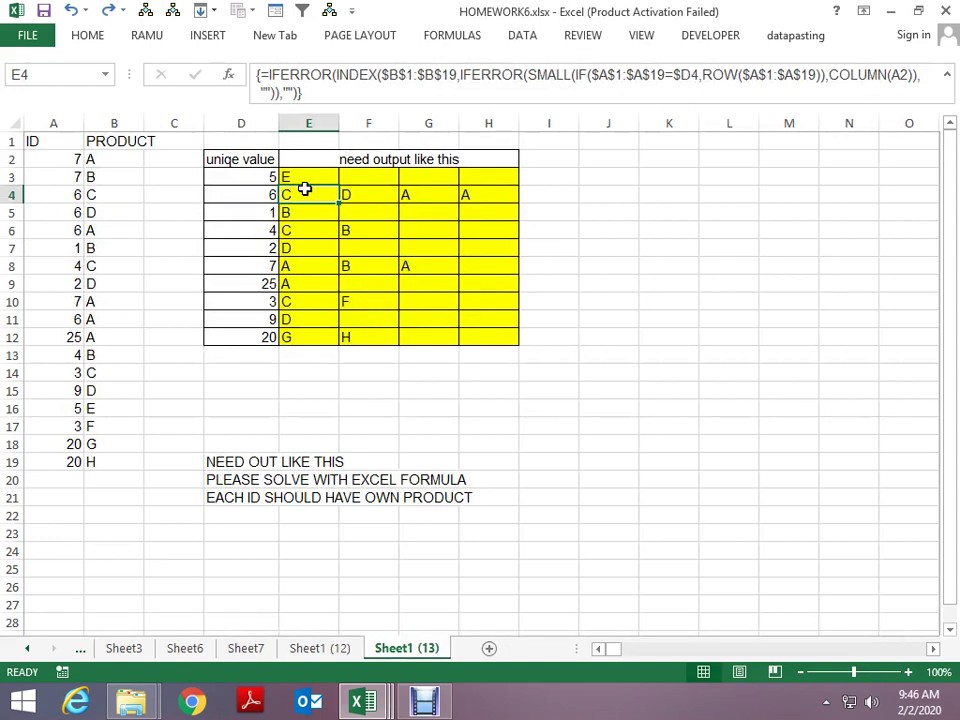
- Save and close HOMEWORK6, then close the next workbook window and answer its save prompt
key(alt+space)
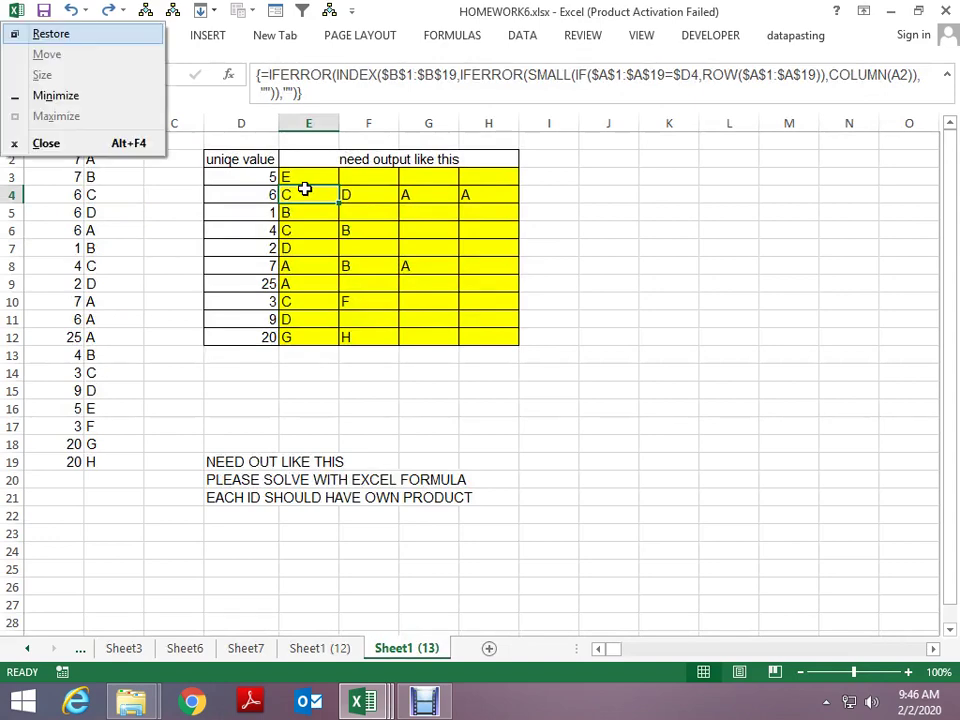
key(c)
key(Return)
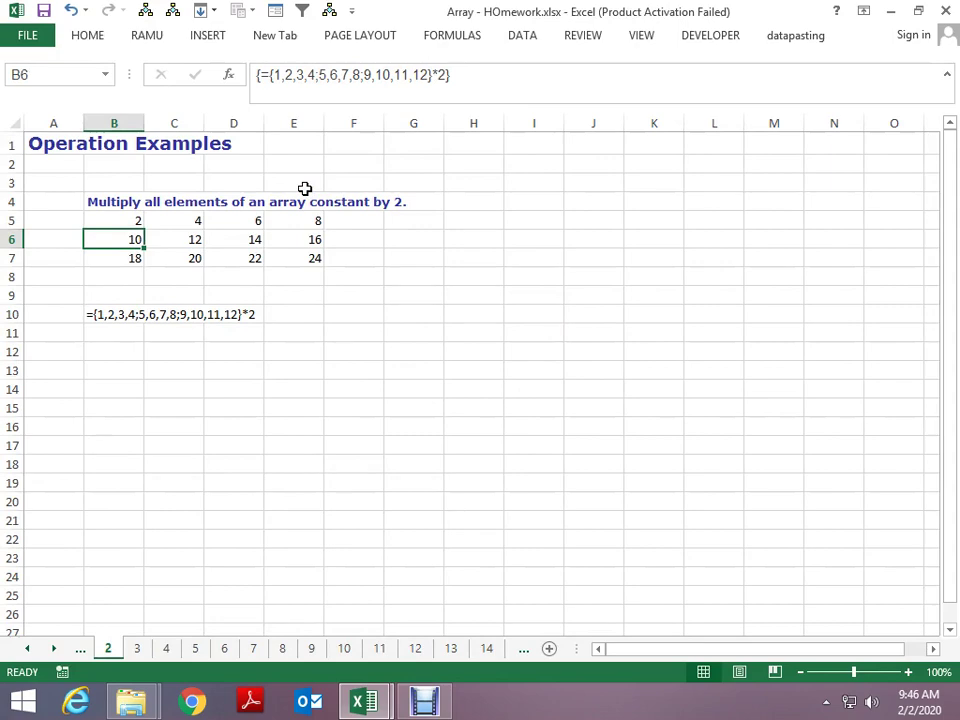
key(alt+space)
key(c)
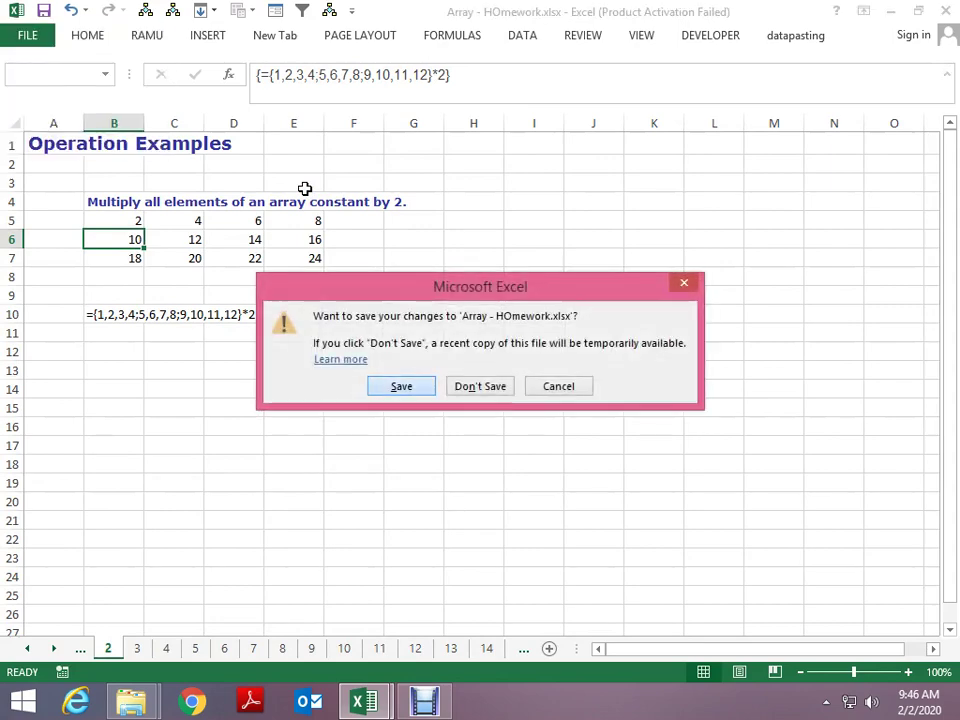
key(Return)
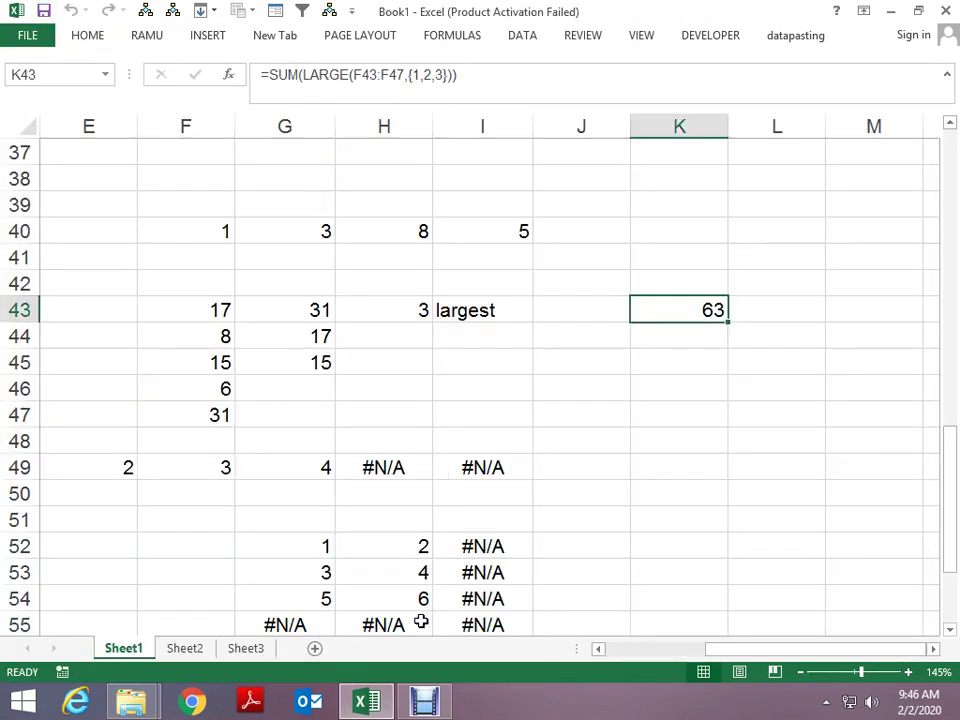
- Open class folder 18 in File Explorer, then return to the Array - HOmework workbook
key(alt+F4)
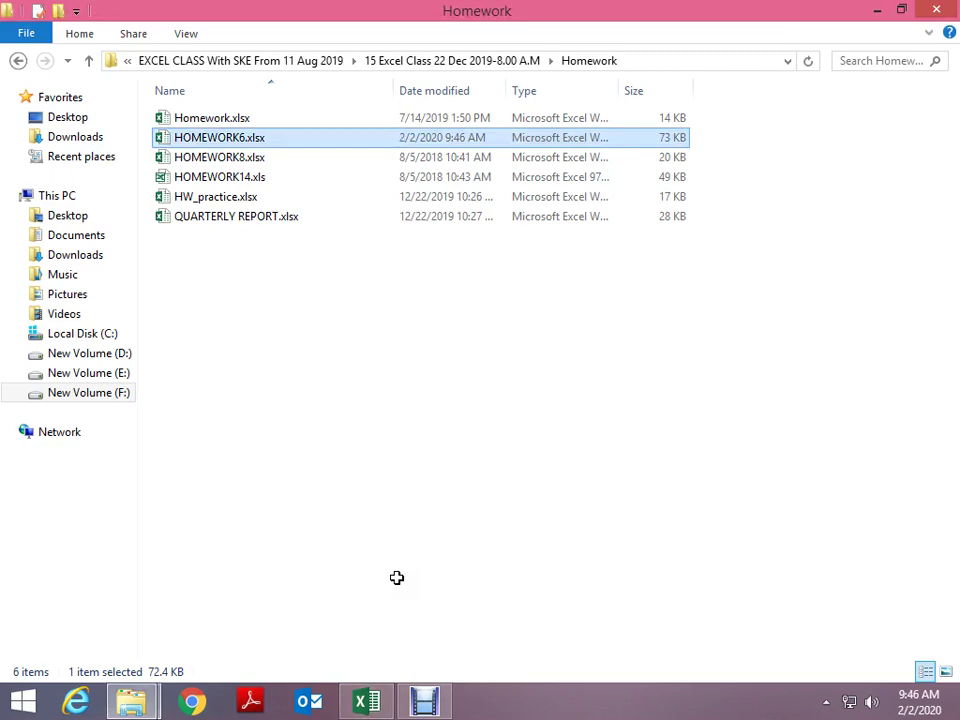
key(alt+Up)
key(alt+Up)
key(Down)
key(Down)
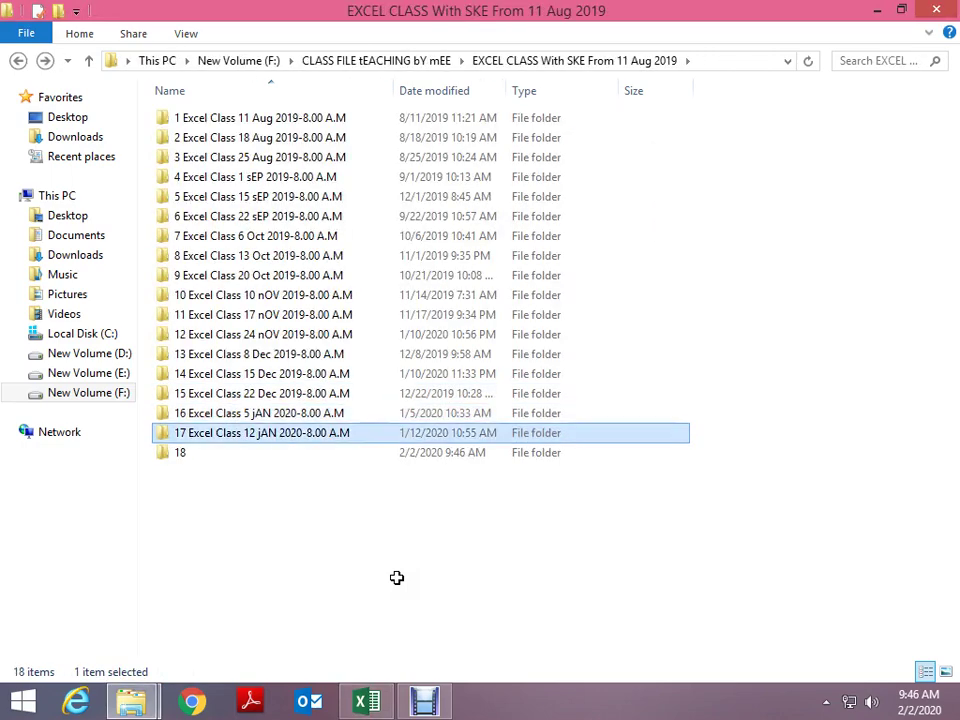
key(Down)
key(Return)
key(alt+Tab)
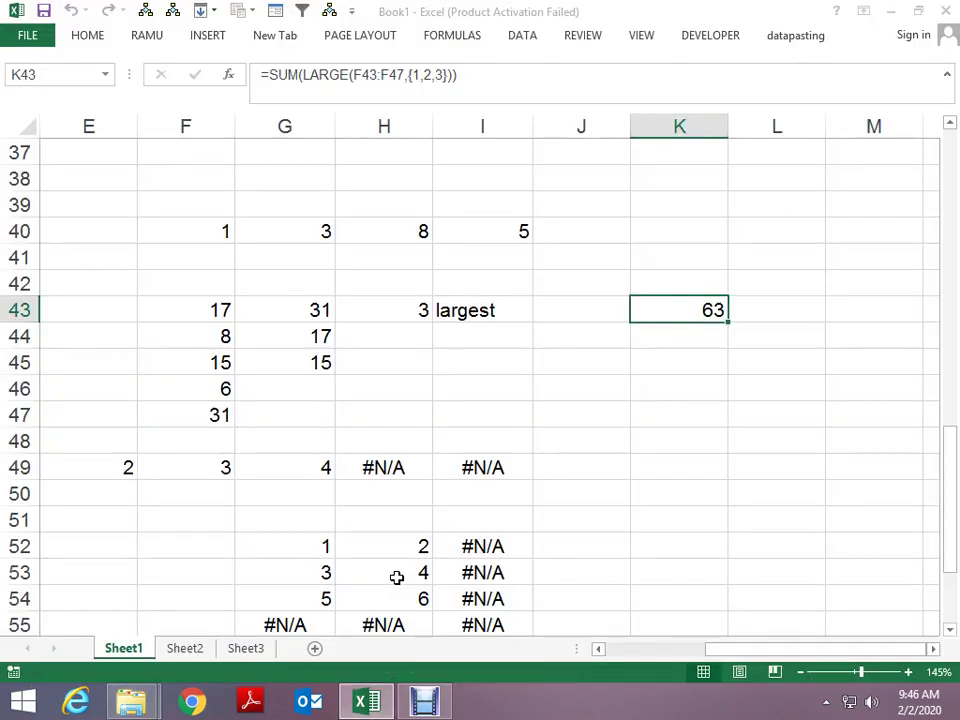
key(alt+Tab)
key(Up)
- Flip through the Array workbook's example sheets from Introduction through Array-25 to Sheet2
key(ctrl+Page_Up)
key(ctrl+Page_Up)
key(ctrl+Page_Up)
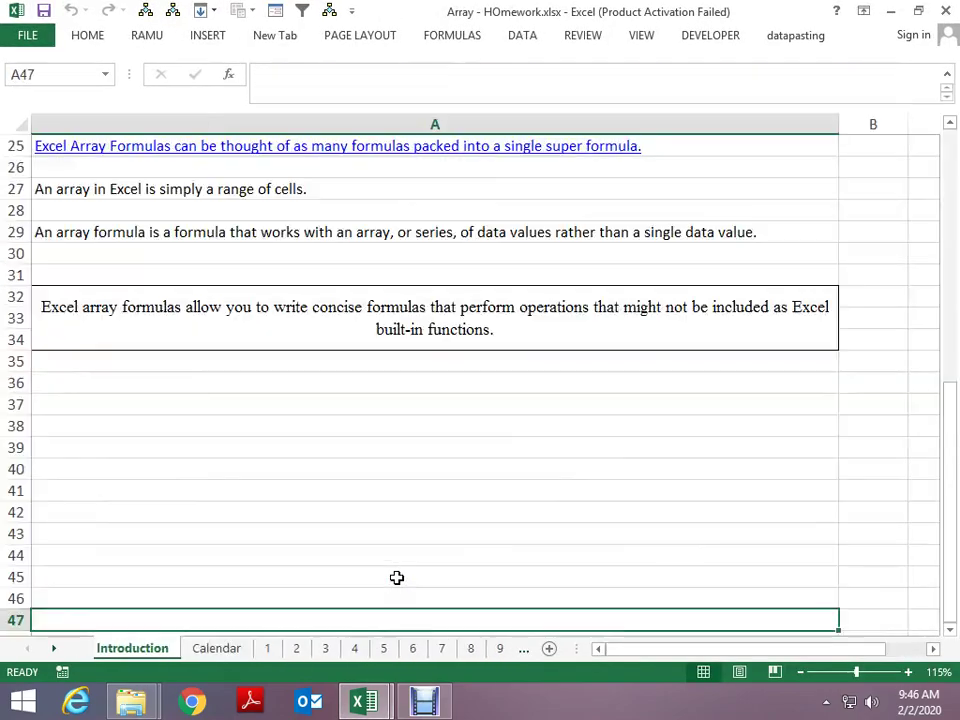
key(ctrl+Page_Down)
key(ctrl+Page_Down)
key(ctrl+Page_Down)
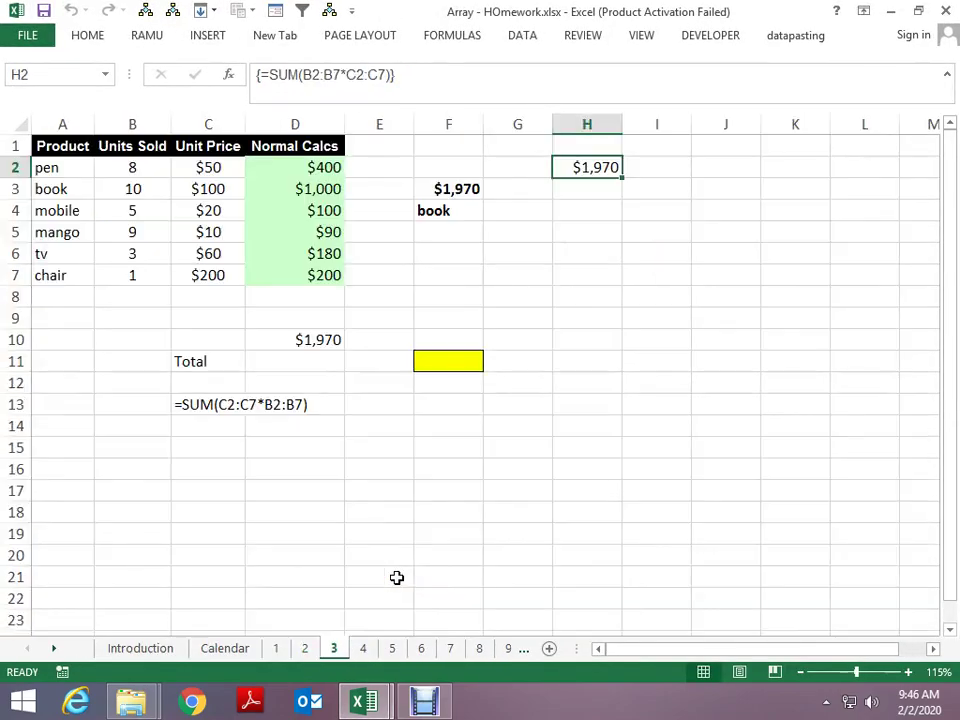
key(ctrl+Page_Down)
key(ctrl+Page_Down)
key(ctrl+Page_Down)
key(ctrl+Page_Down)
key(ctrl+Page_Down)
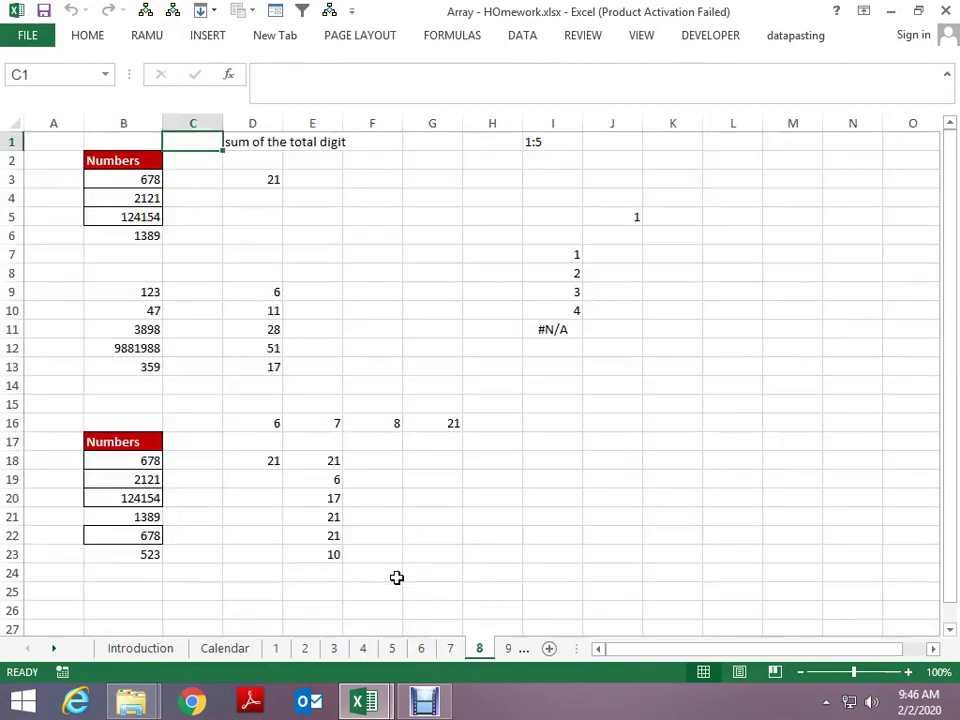
key(ctrl+Page_Down)
key(ctrl+Page_Down)
key(ctrl+Page_Down)
key(ctrl+Page_Down)
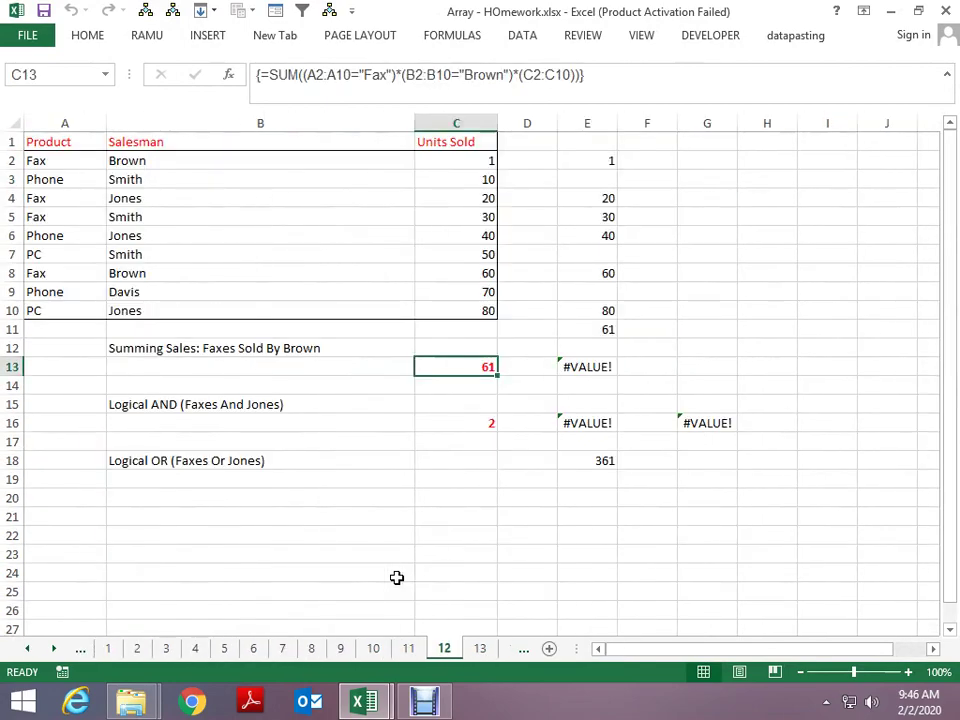
key(ctrl+Page_Down)
key(ctrl+Page_Down)
key(ctrl+Page_Down)
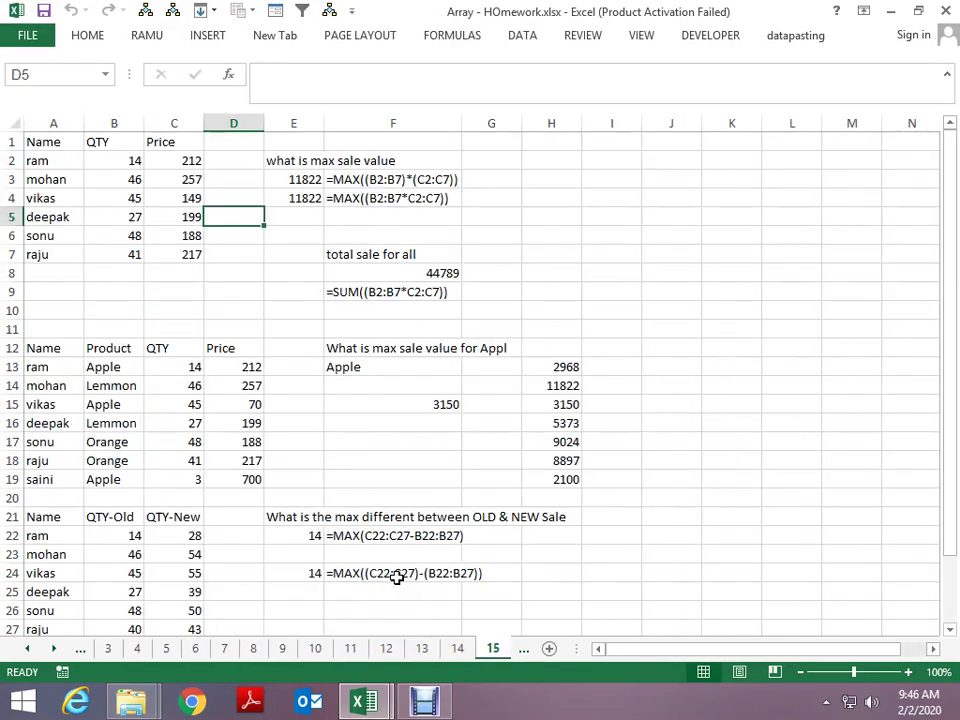
key(ctrl+Page_Down)
key(ctrl+Page_Up)
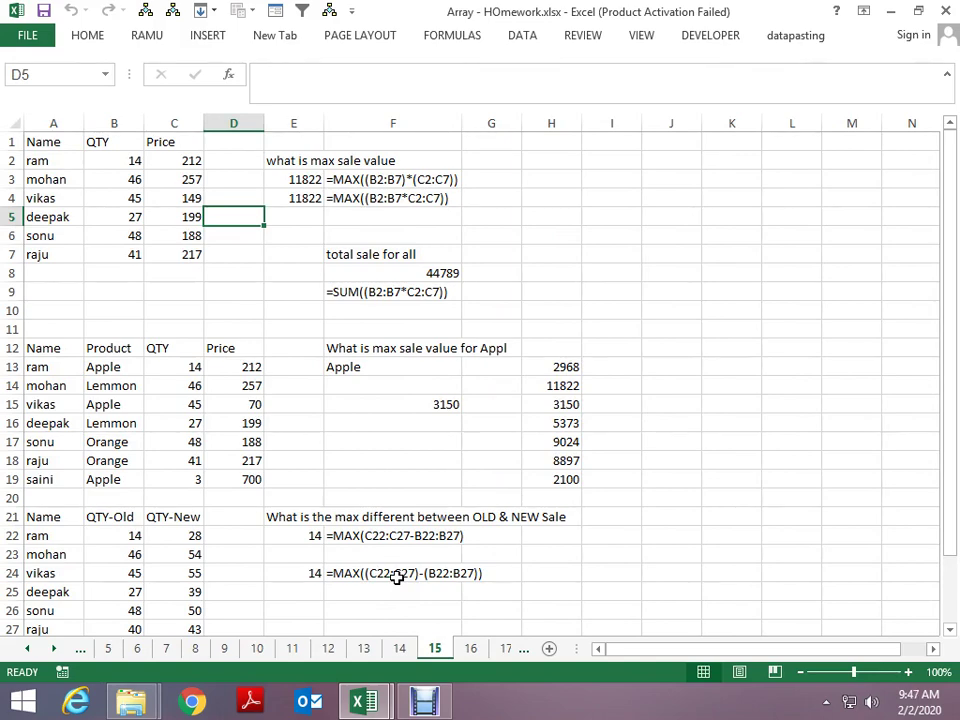
key(ctrl+Page_Down)
key(ctrl+Page_Down)
key(ctrl+Page_Down)
key(ctrl+Page_Down)
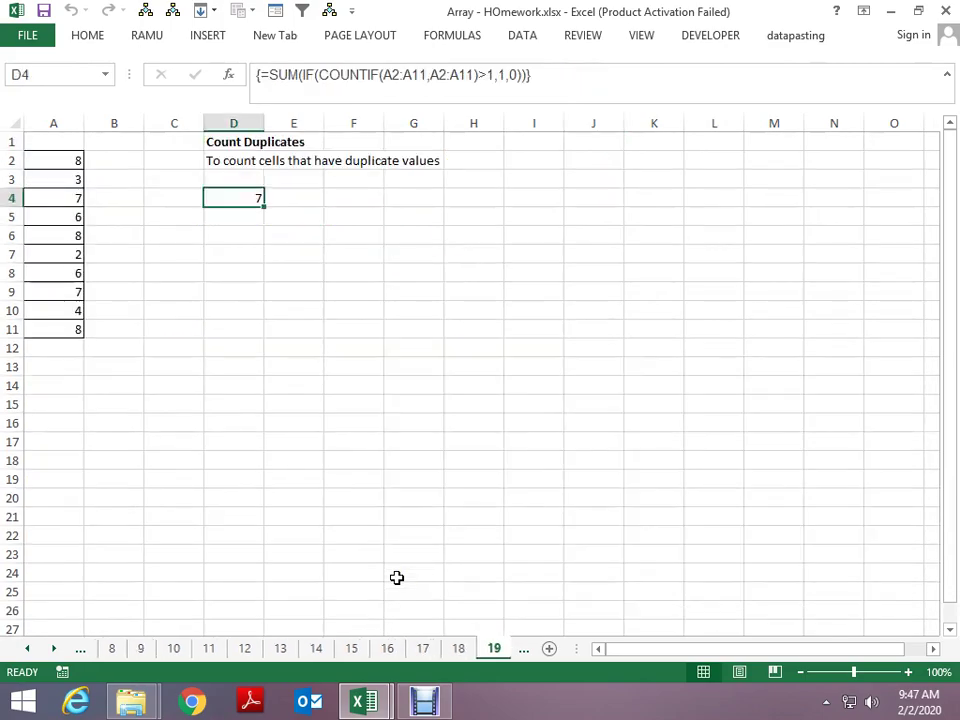
key(ctrl+Page_Down)
key(ctrl+Page_Down)
key(ctrl+Page_Down)
key(ctrl+Page_Down)
key(ctrl+Page_Down)
key(ctrl+Page_Down)
key(ctrl+Page_Up)
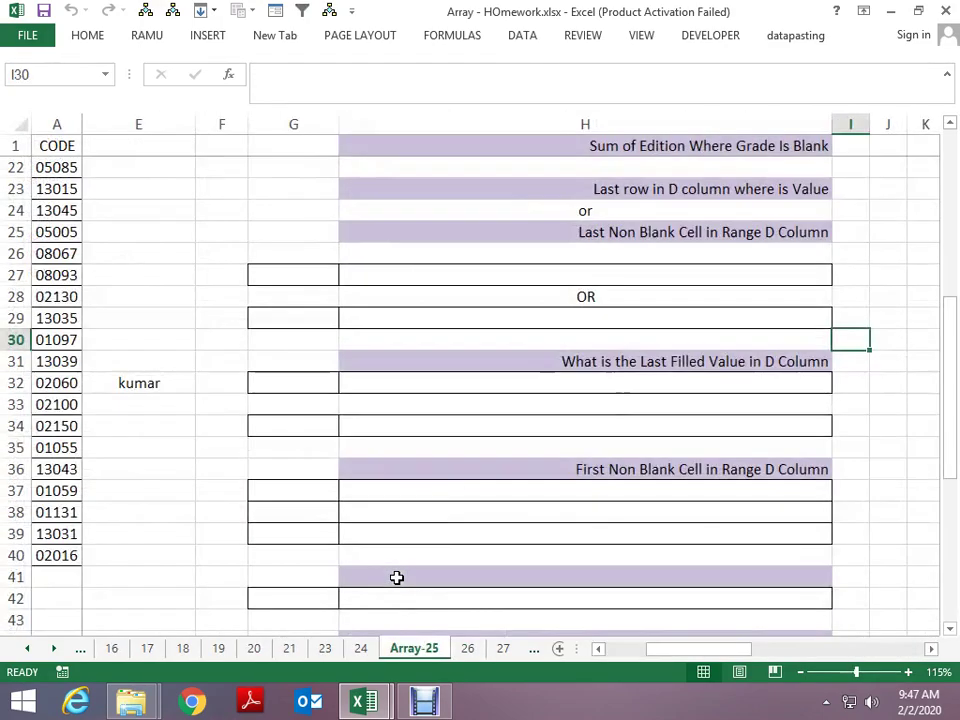
key(ctrl+Page_Up)
key(ctrl+Page_Down)
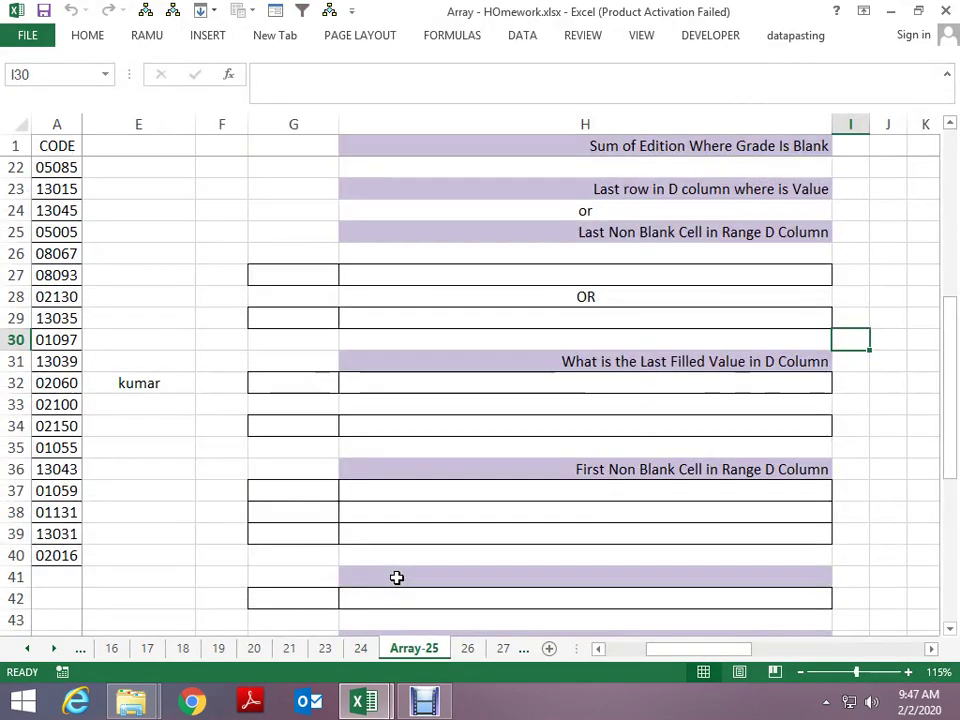
key(ctrl+Page_Down)
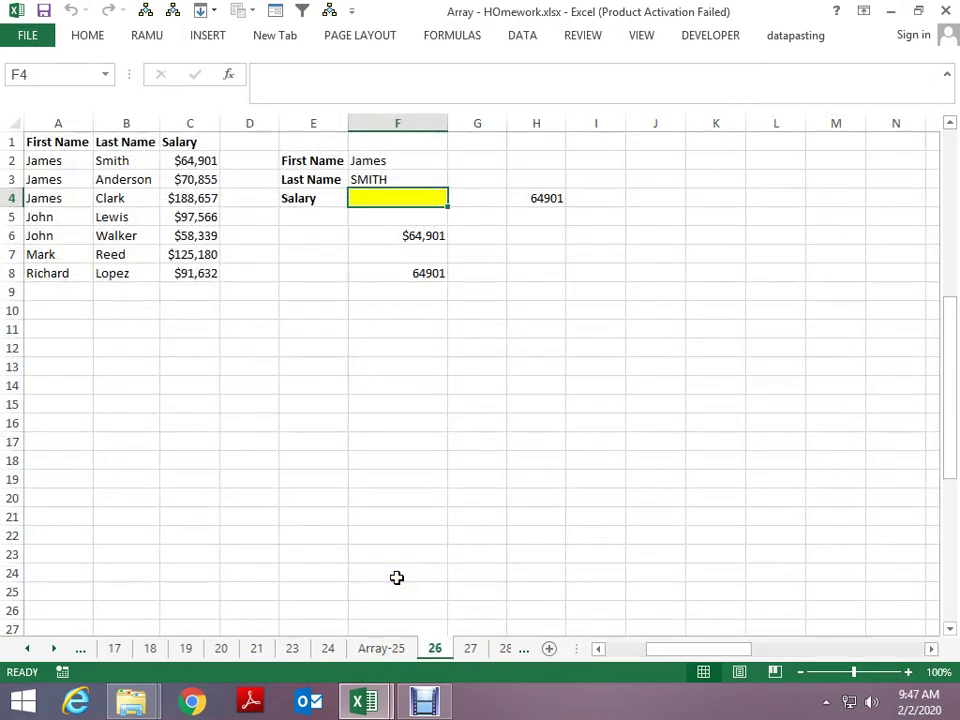
key(ctrl+Page_Down)
key(ctrl+Page_Down)
key(ctrl+Page_Down)
key(ctrl+Page_Down)
key(ctrl+Page_Down)
key(ctrl+Page_Down)
key(ctrl+Page_Down)
key(ctrl+Page_Down)
key(ctrl+Page_Down)
key(ctrl+Page_Down)
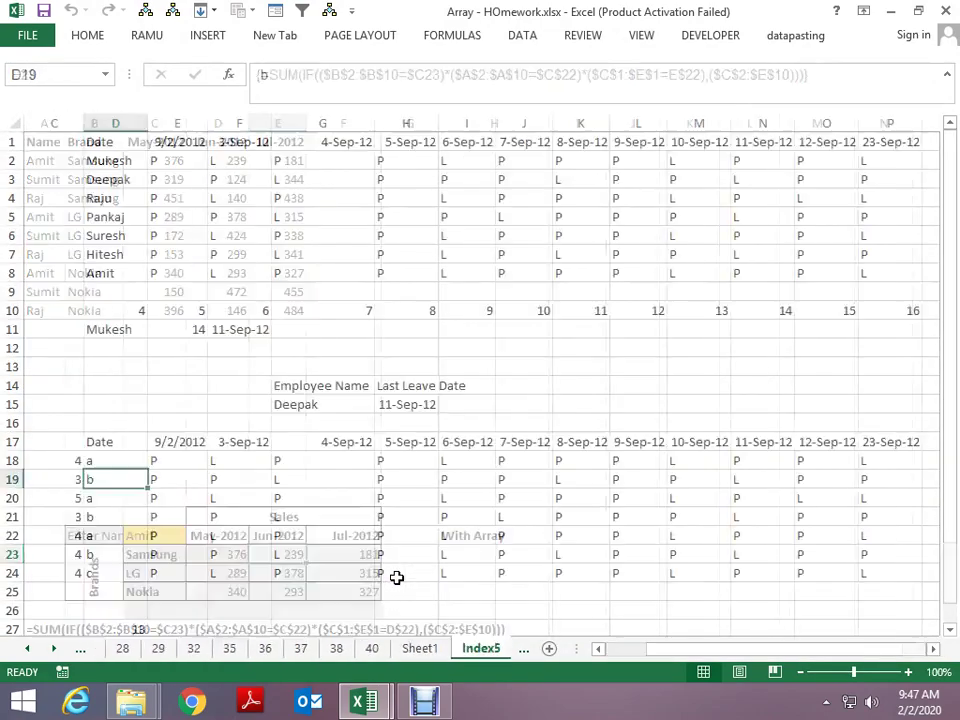
key(ctrl+Page_Down)
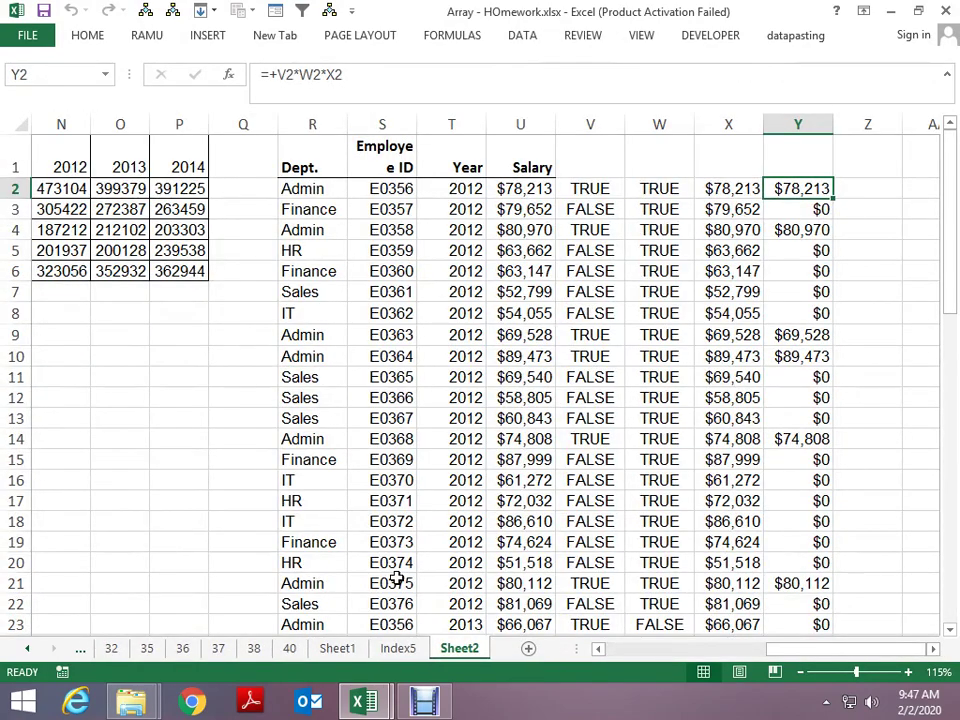
- Close the Array workbook without saving changes, leaving Book1 showing
key(alt+space)
key(c)
key(n)
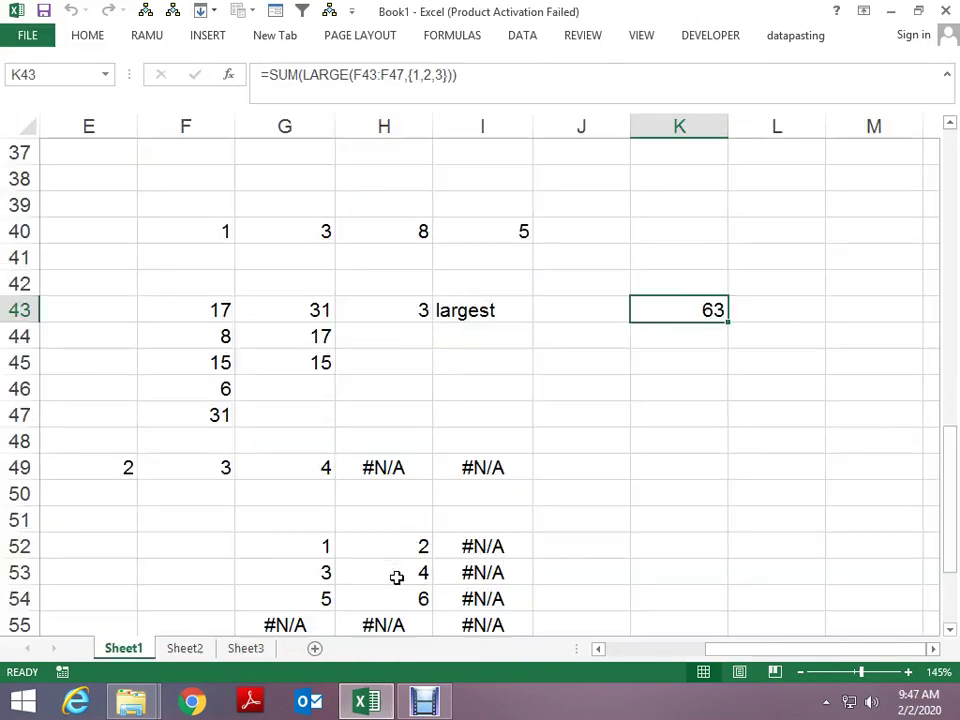